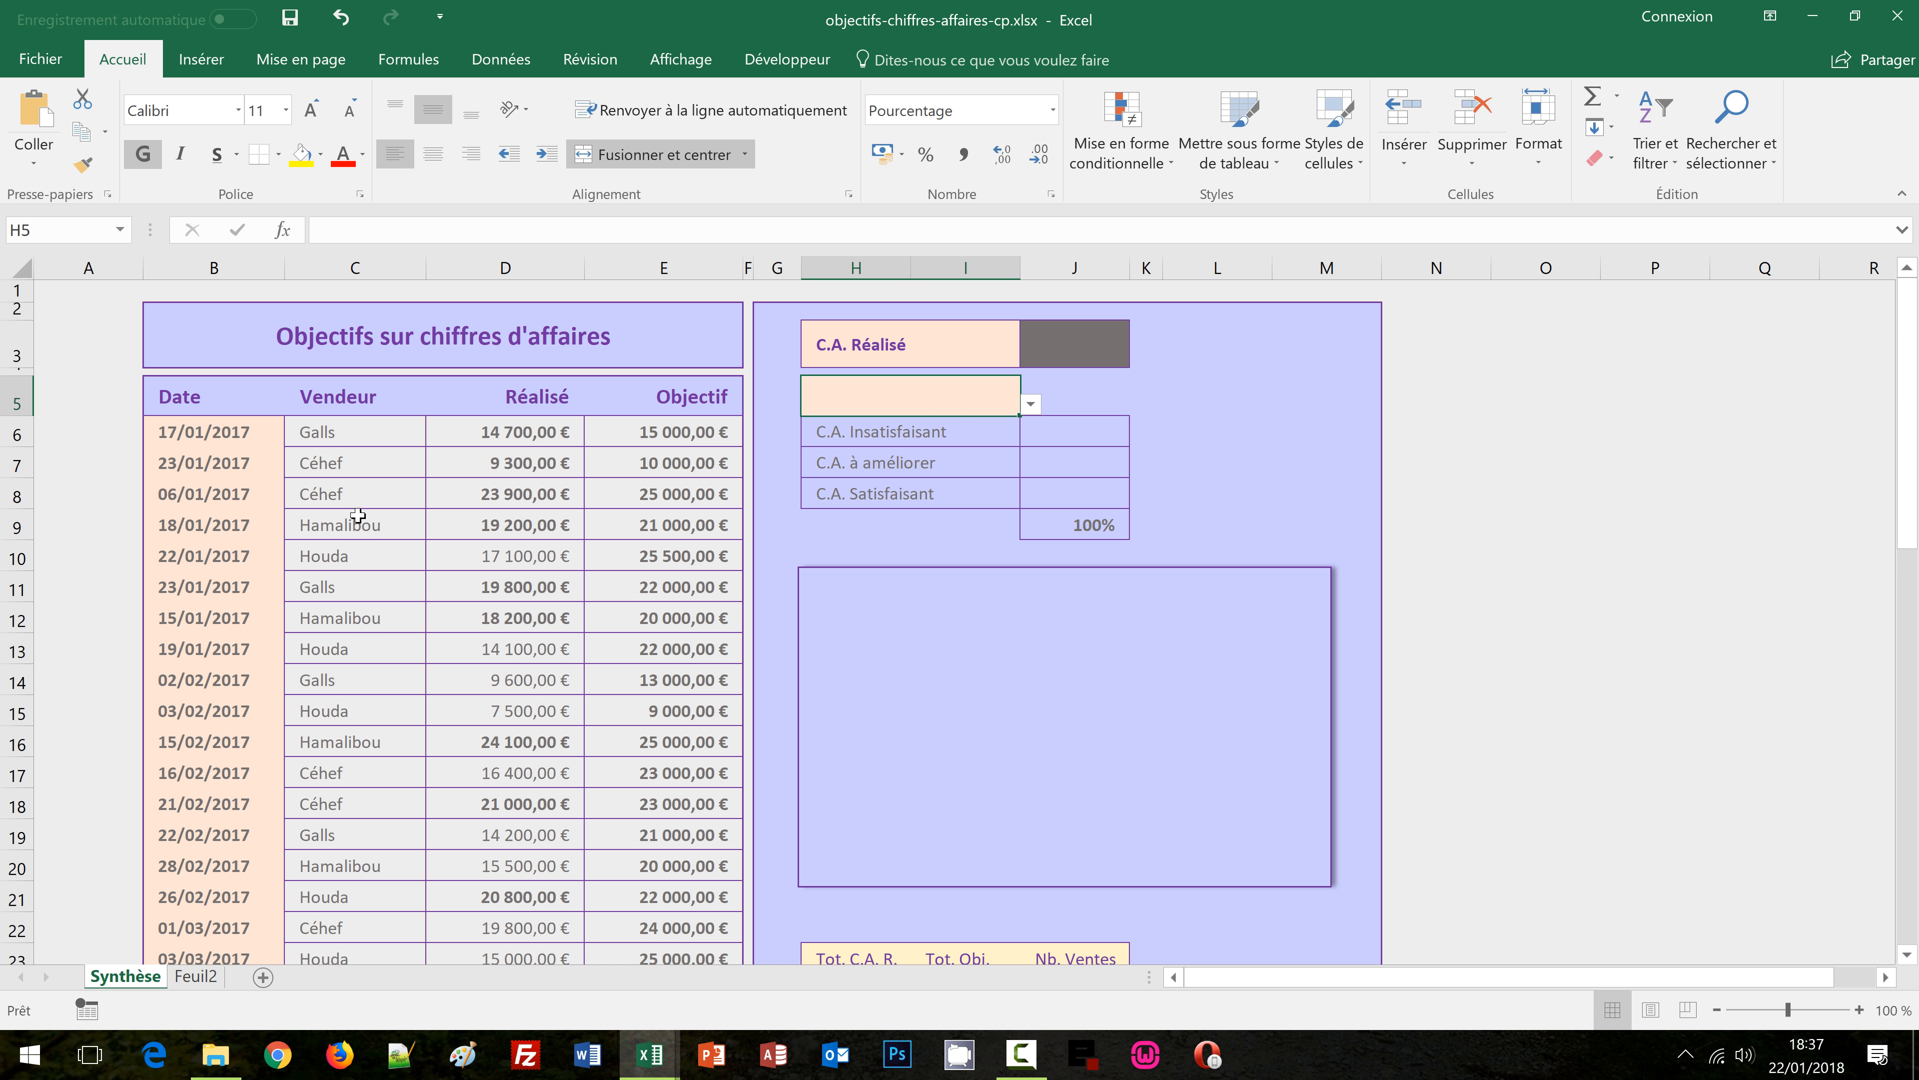
scroll(375, 633, down, 2)
scroll(375, 633, down, 1)
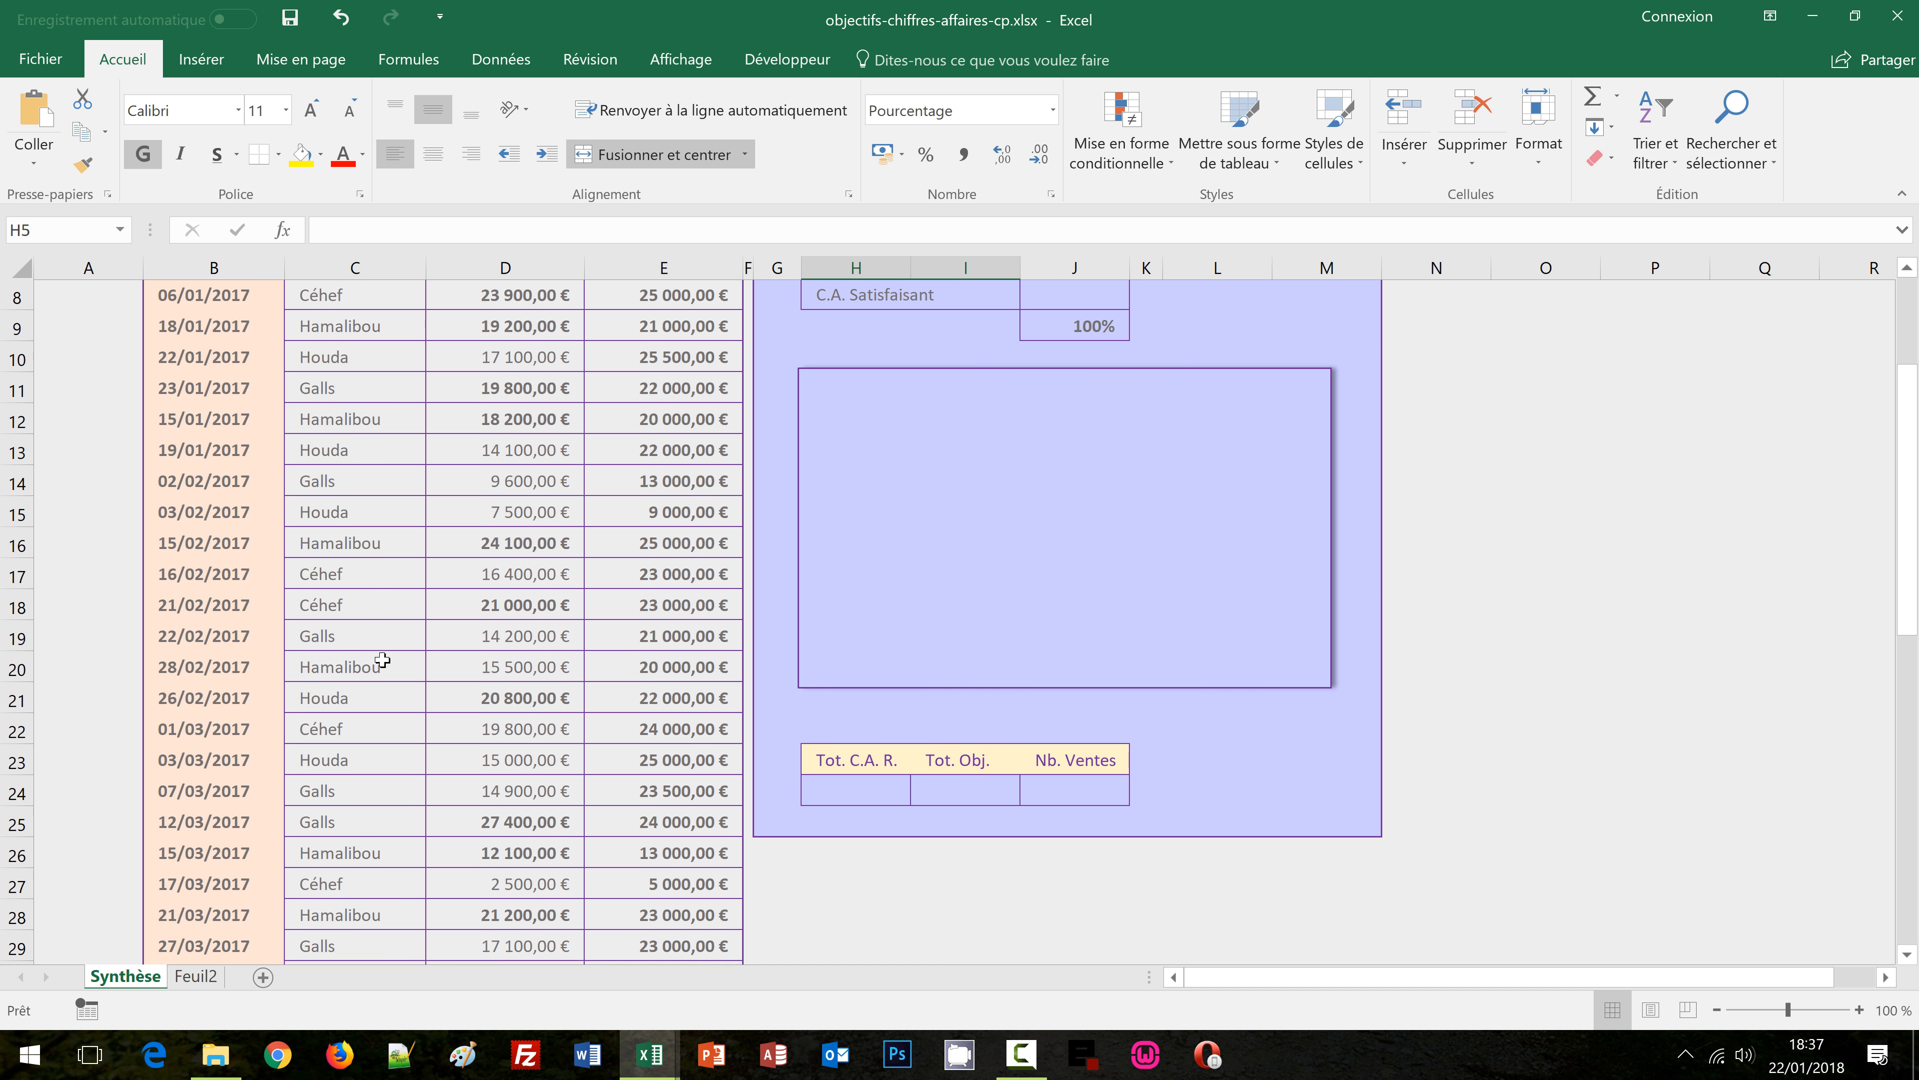
scroll(399, 690, up, 3)
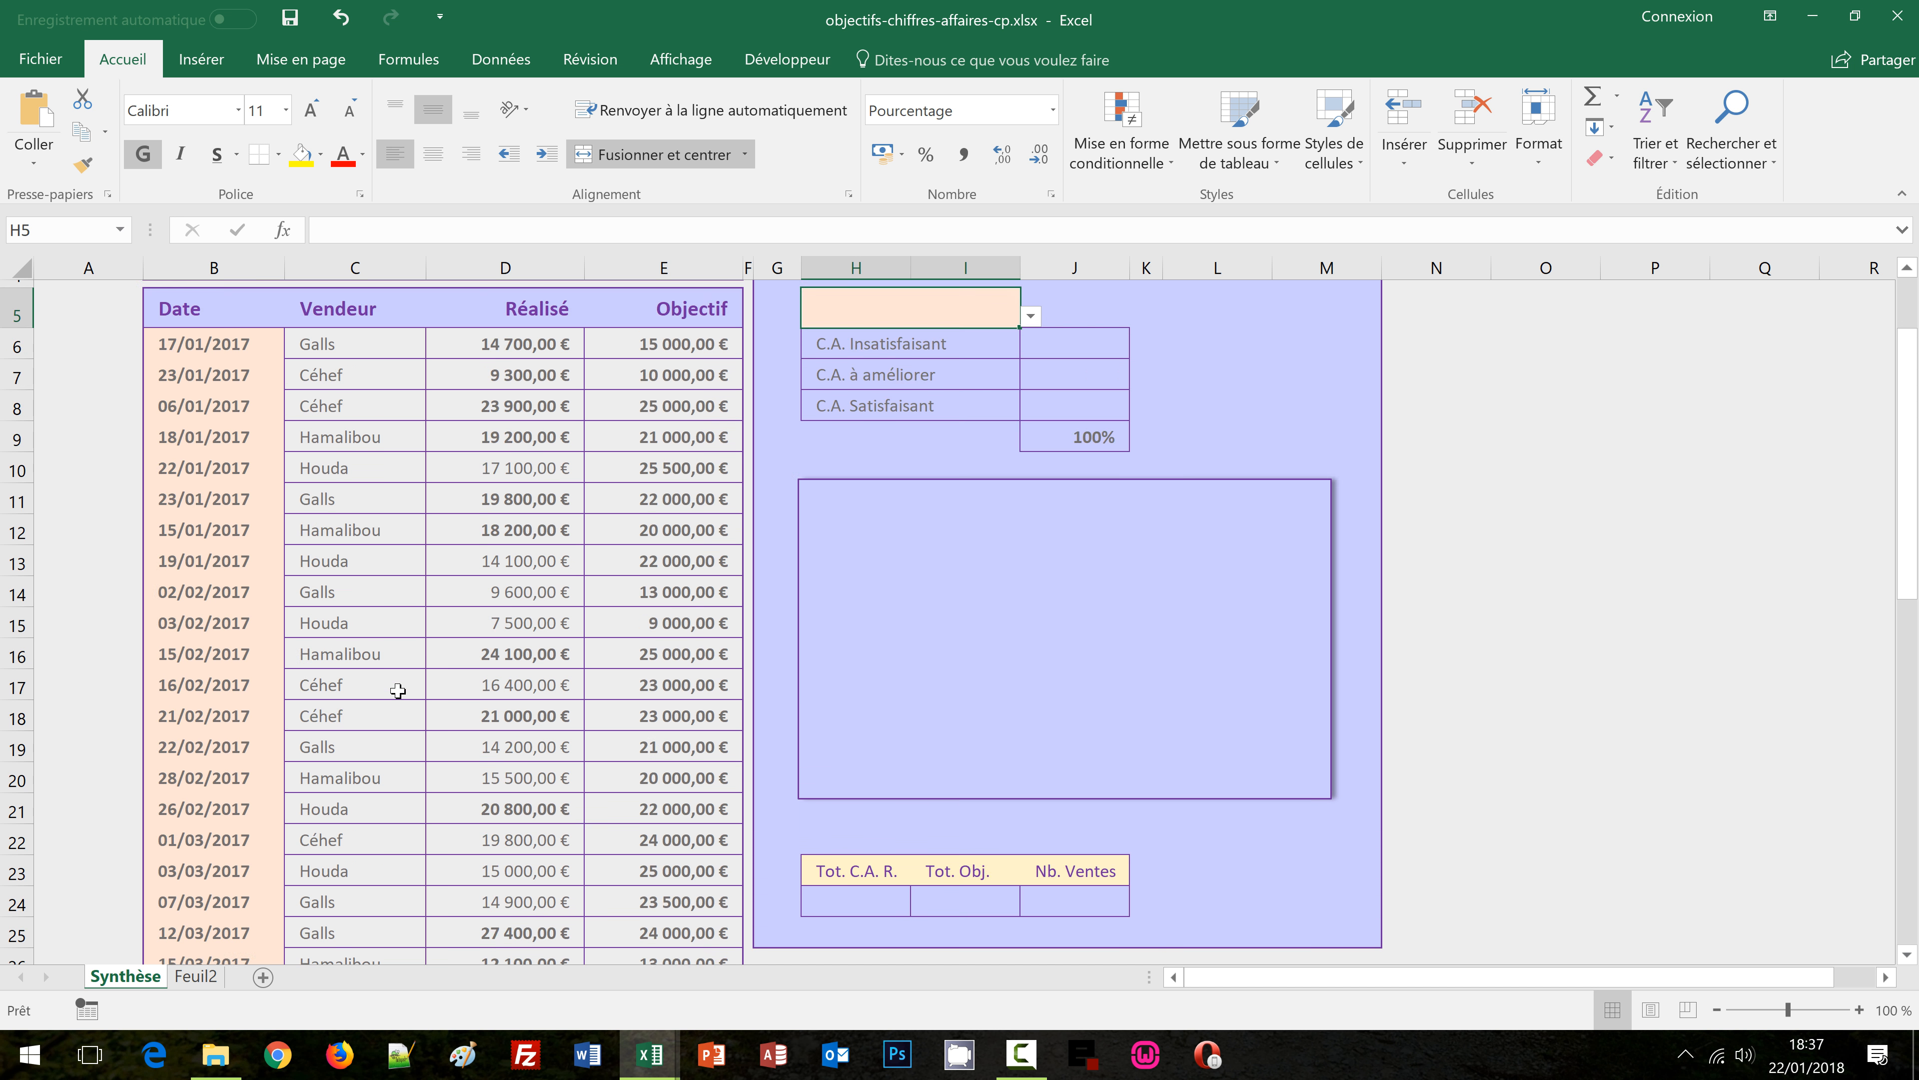
click(1439, 386)
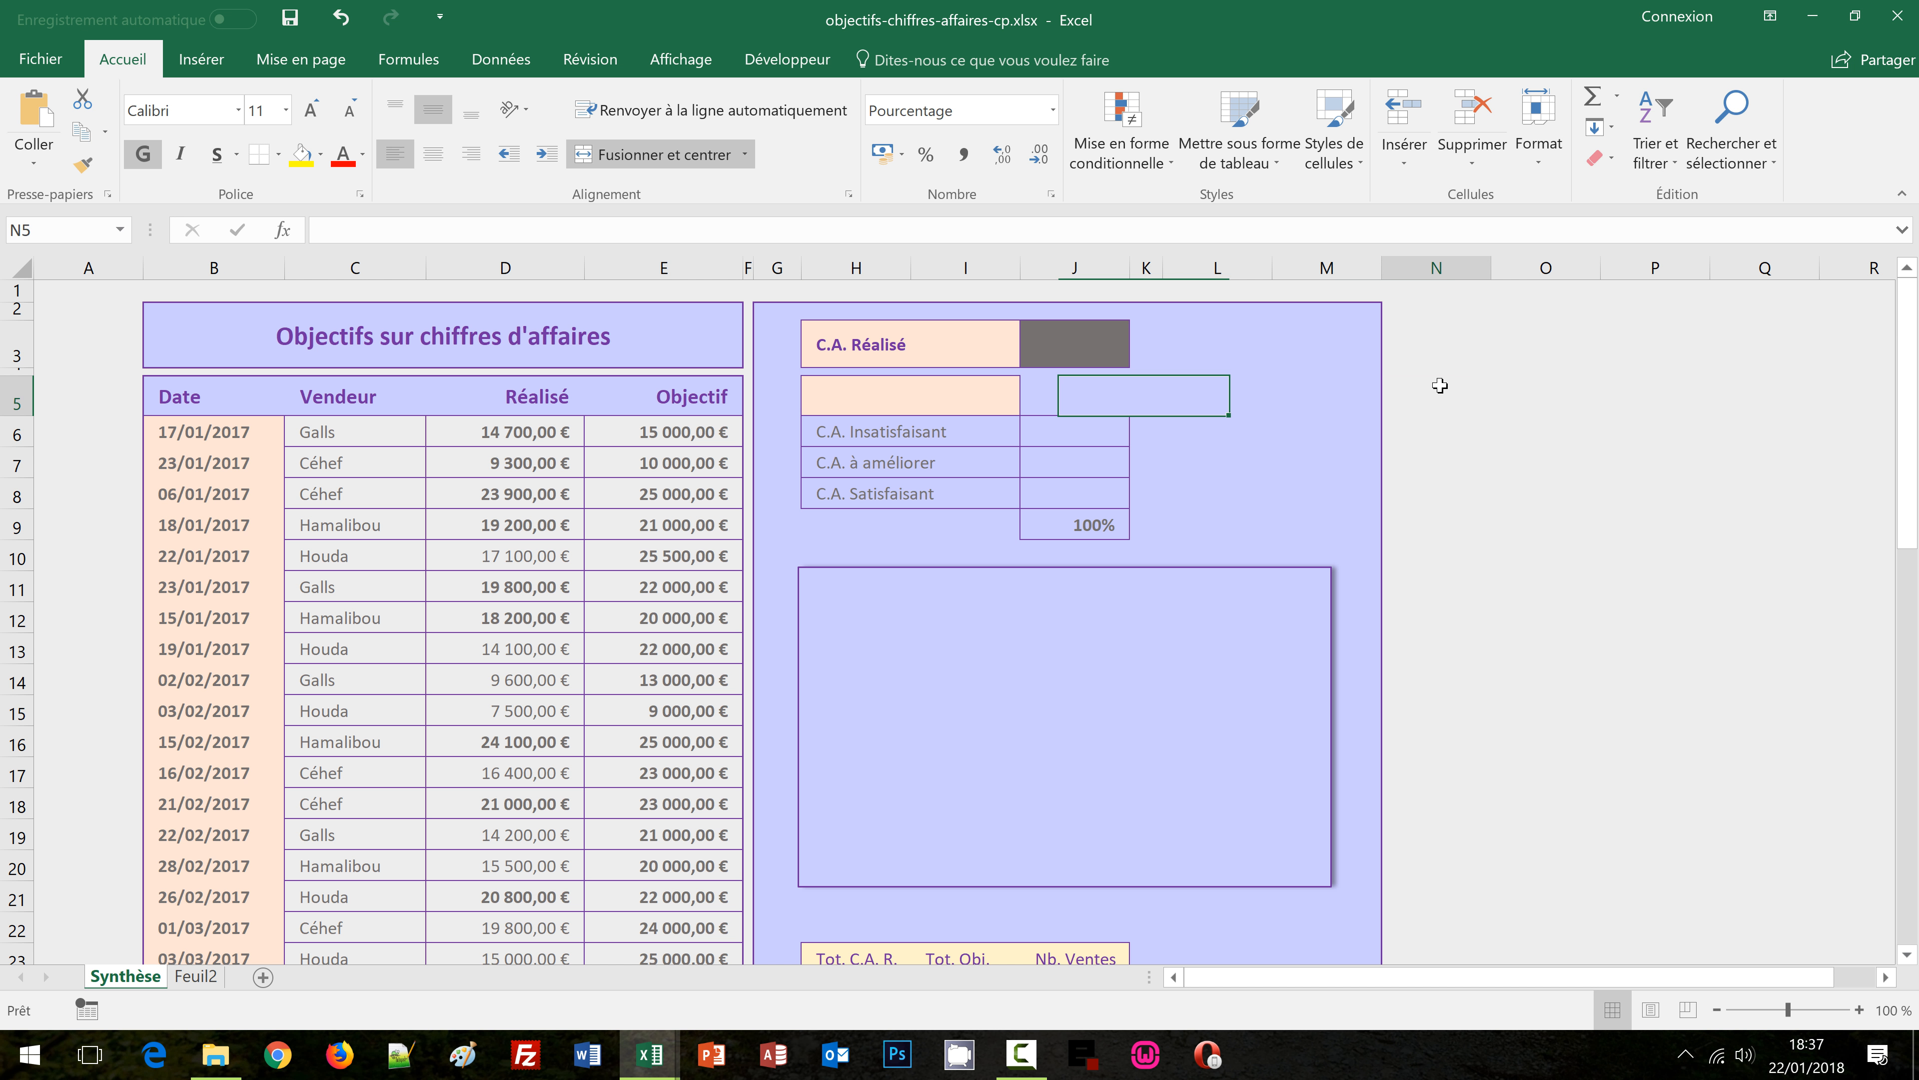
click(1517, 485)
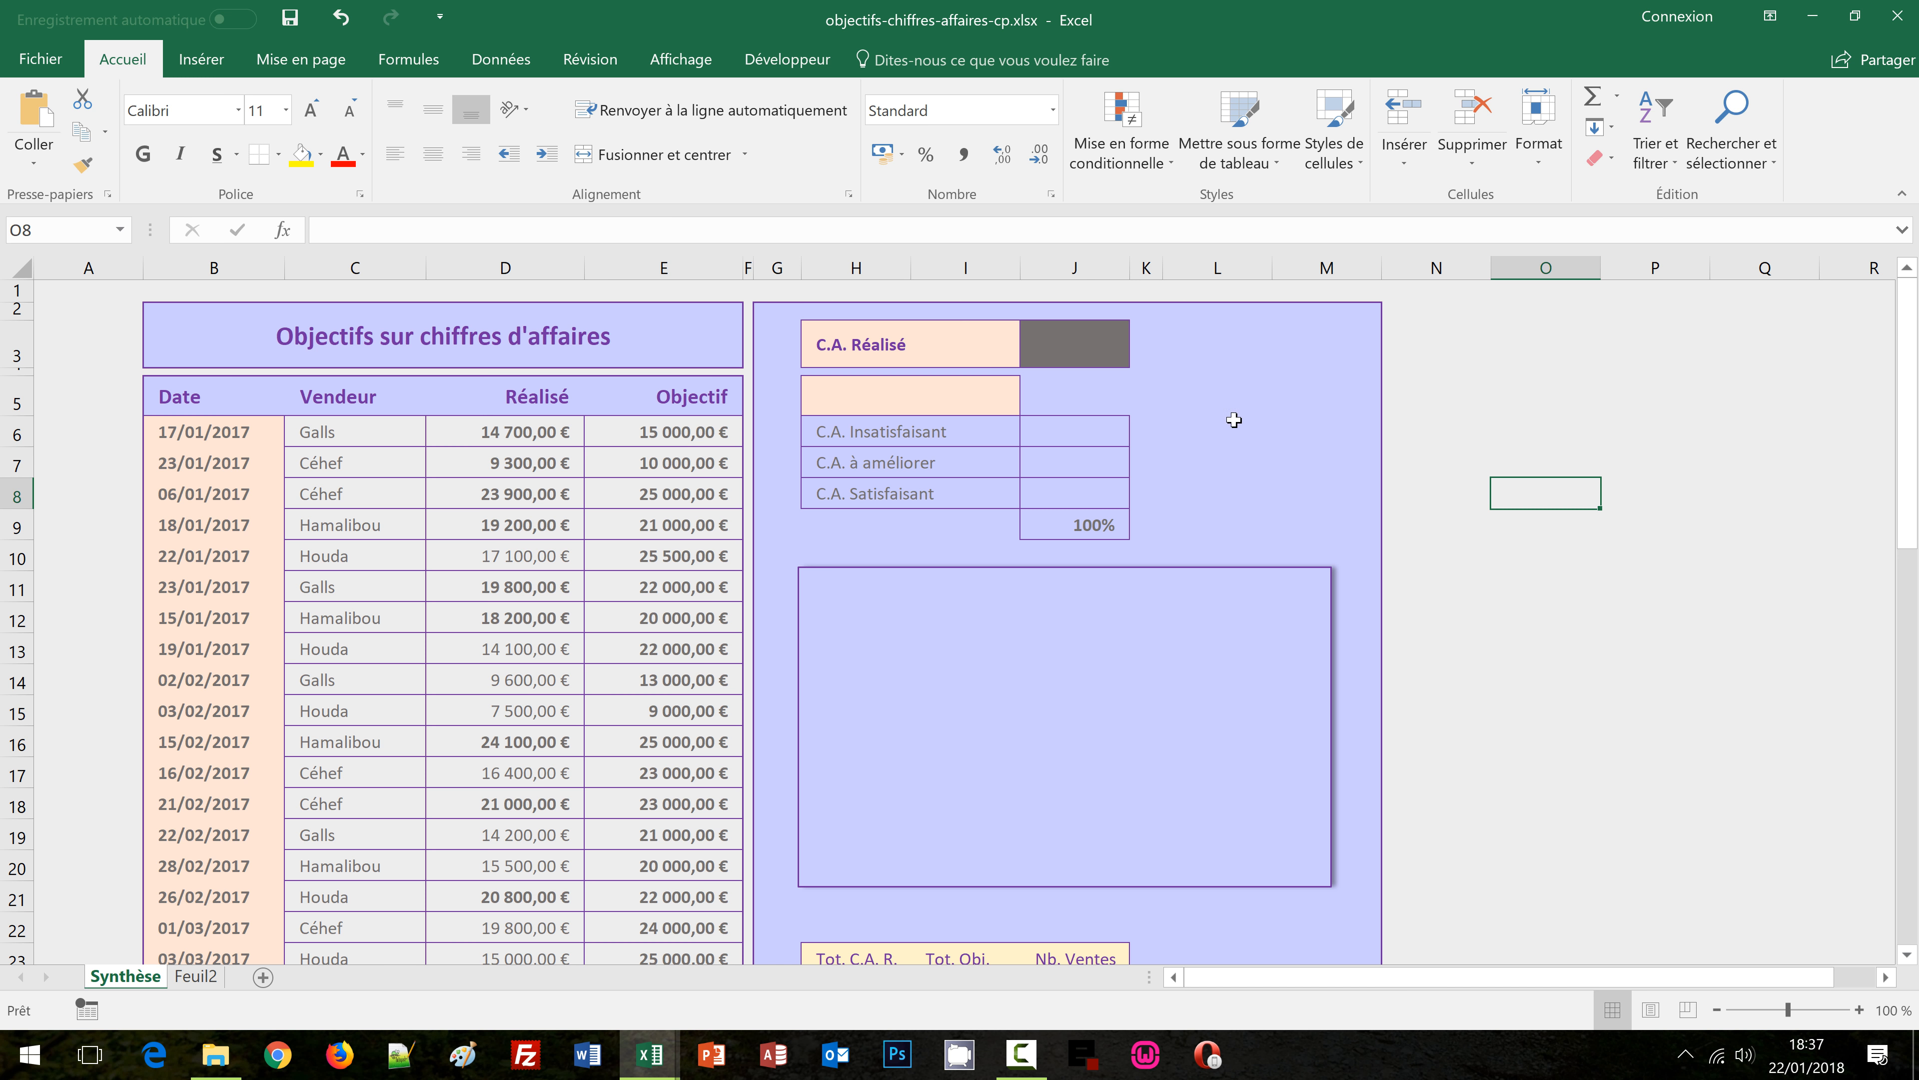
Choose the last salesperson in cell H5's list and examine the highlighted sales rows, the ring chart and the totals table
click(961, 398)
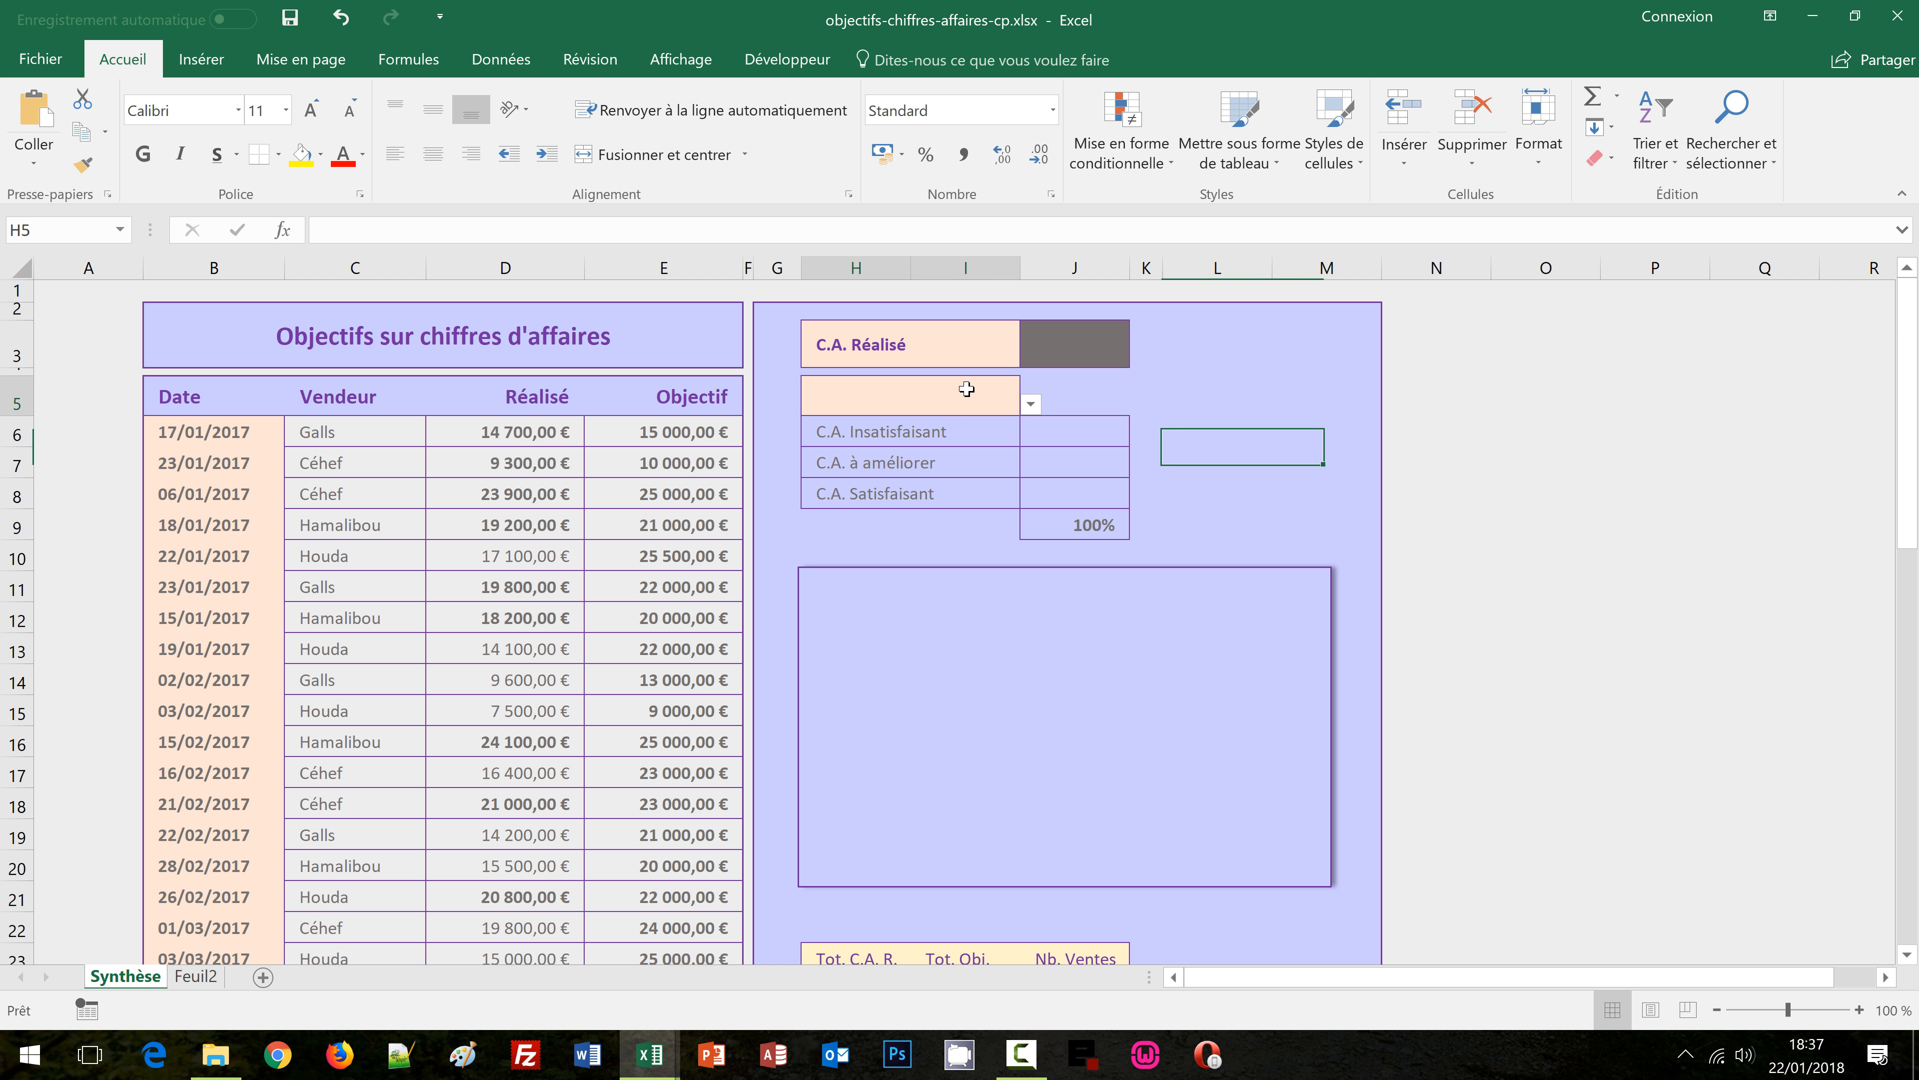
click(1032, 405)
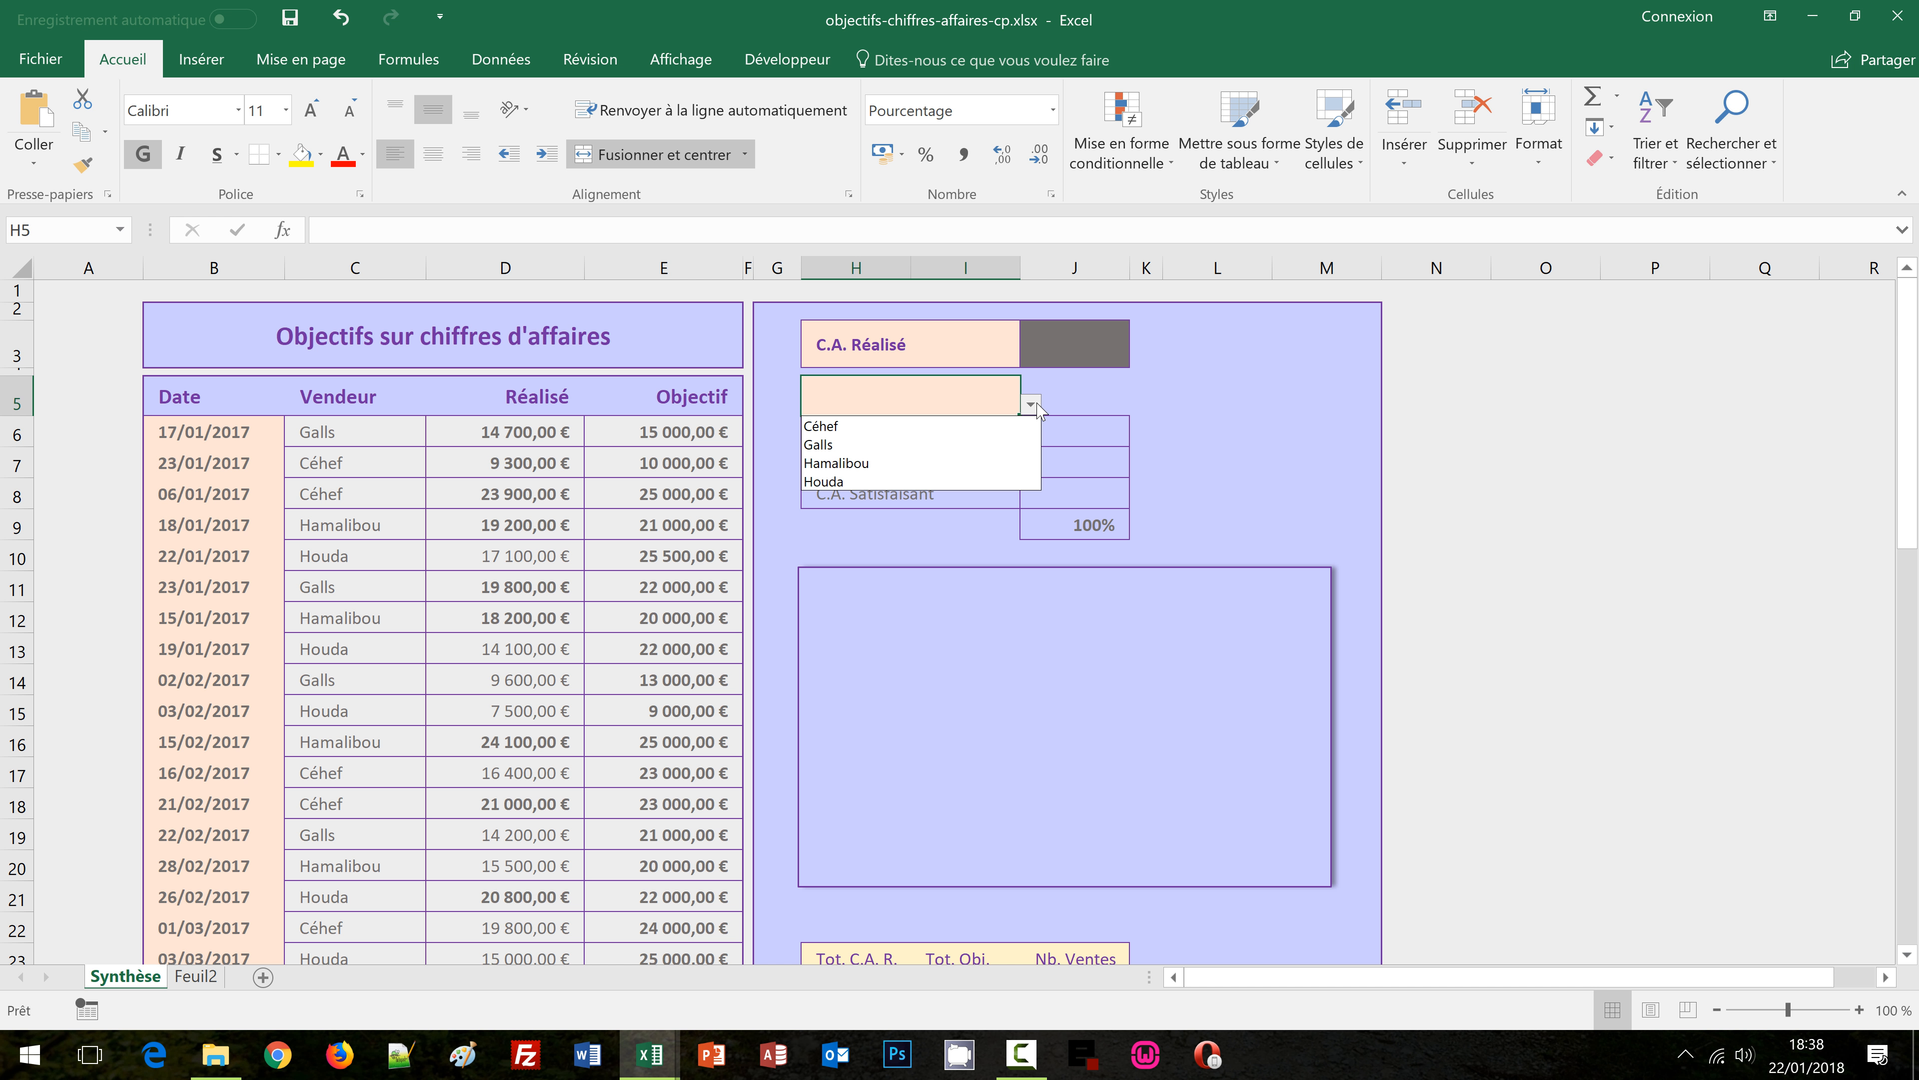
click(876, 481)
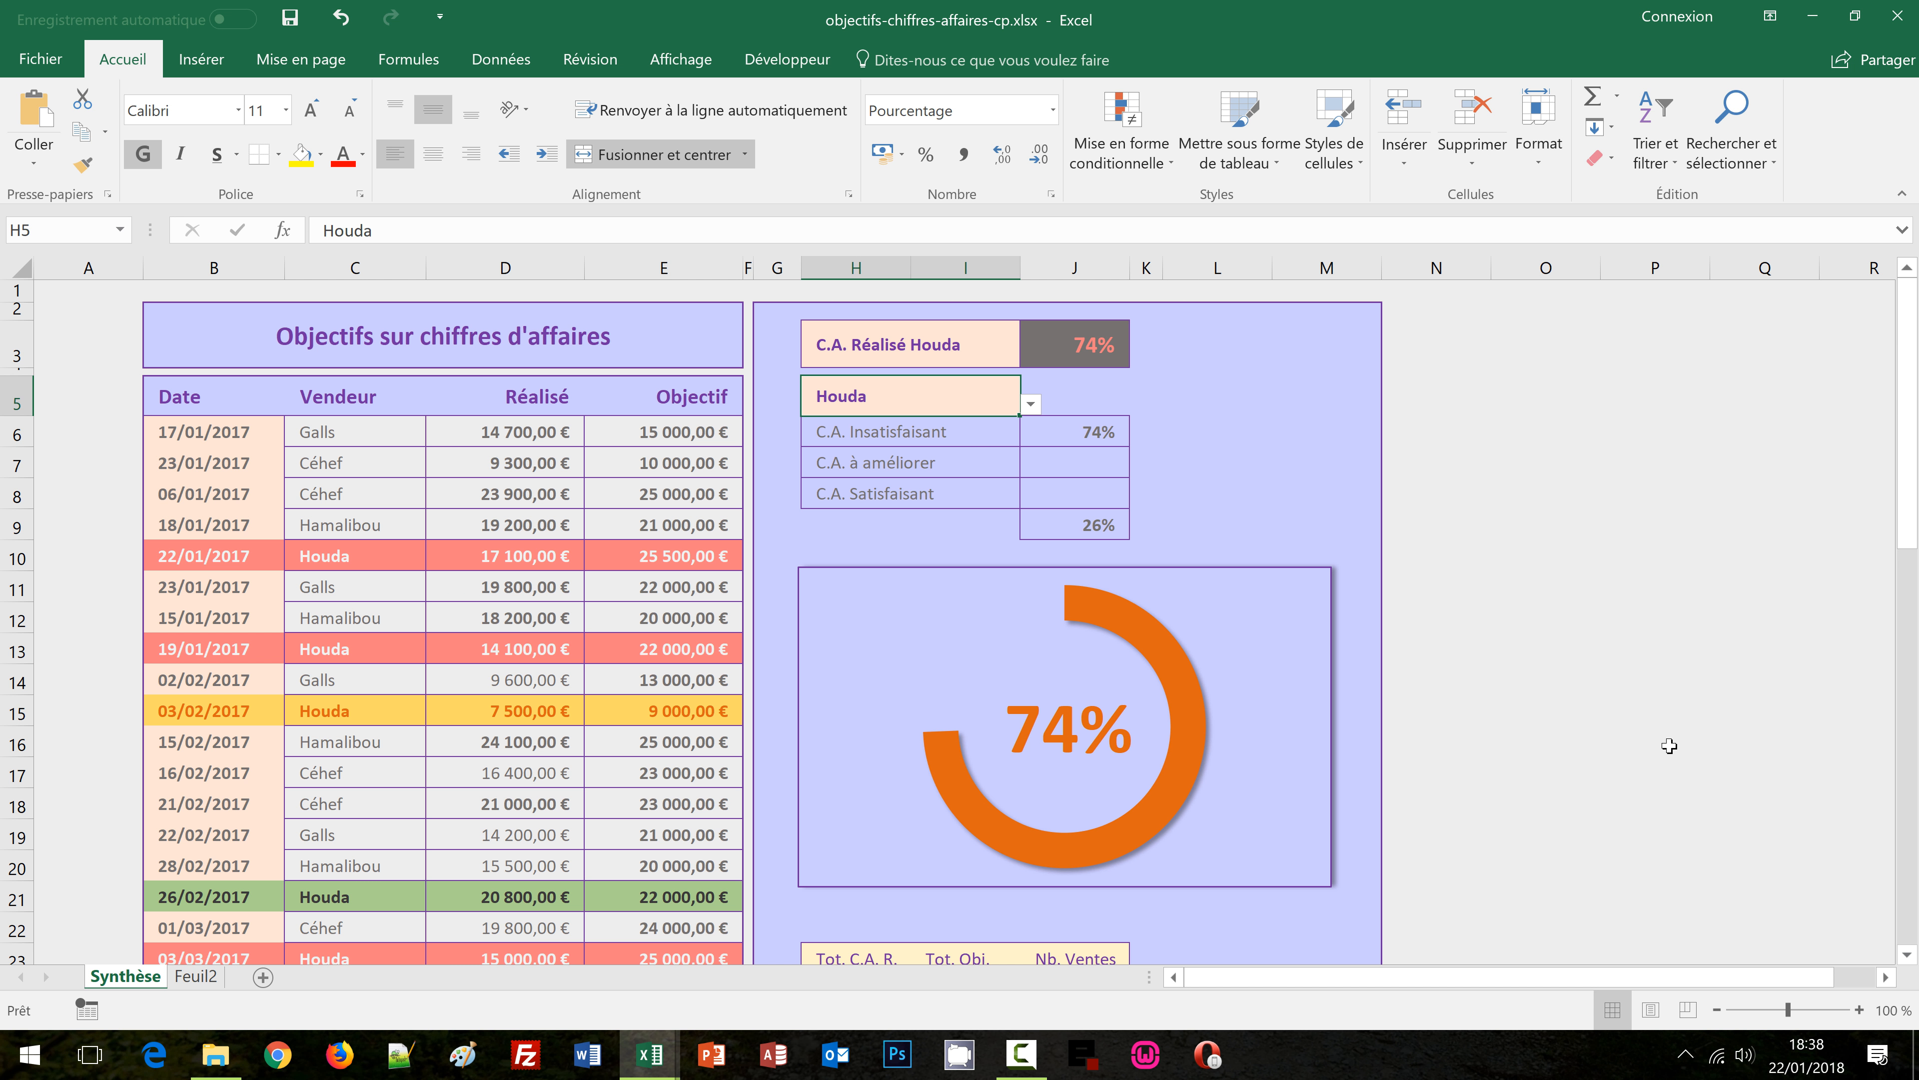
scroll(1670, 746, down, 2)
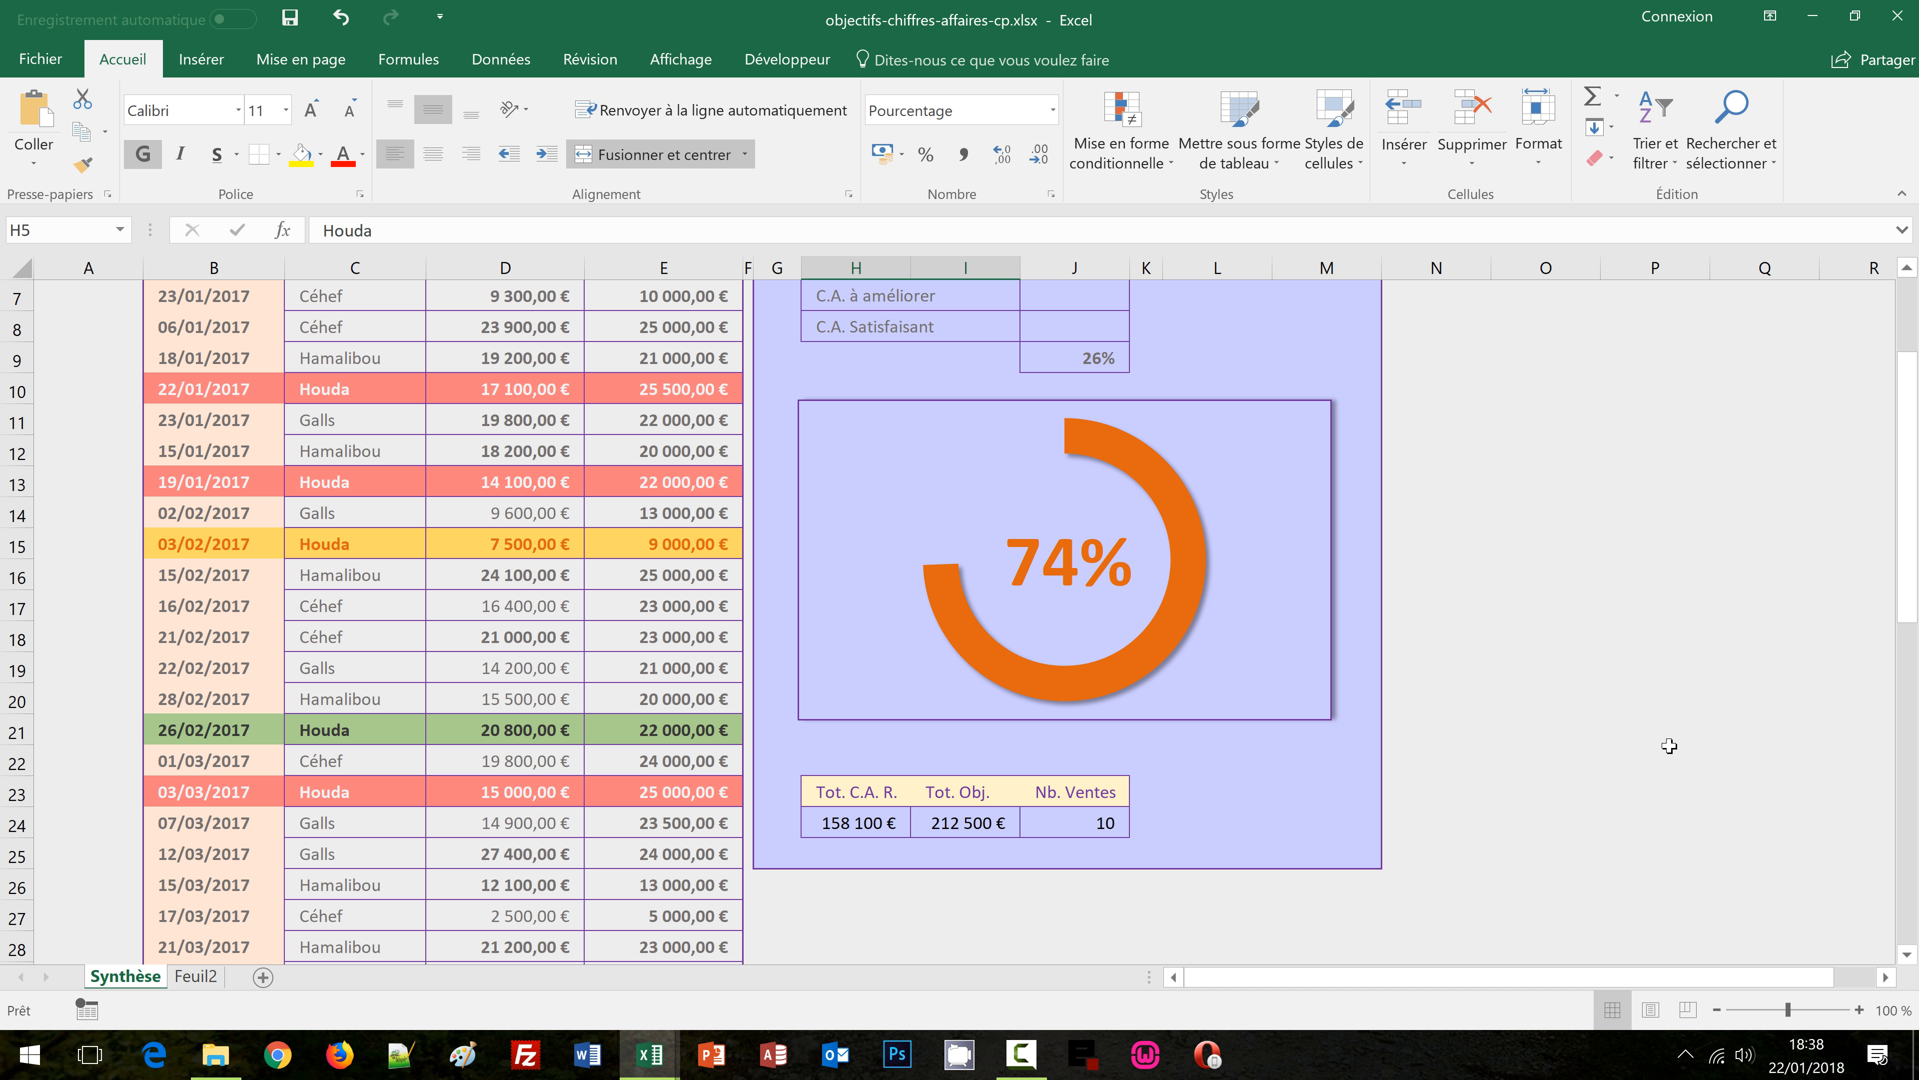
scroll(1590, 724, down, 4)
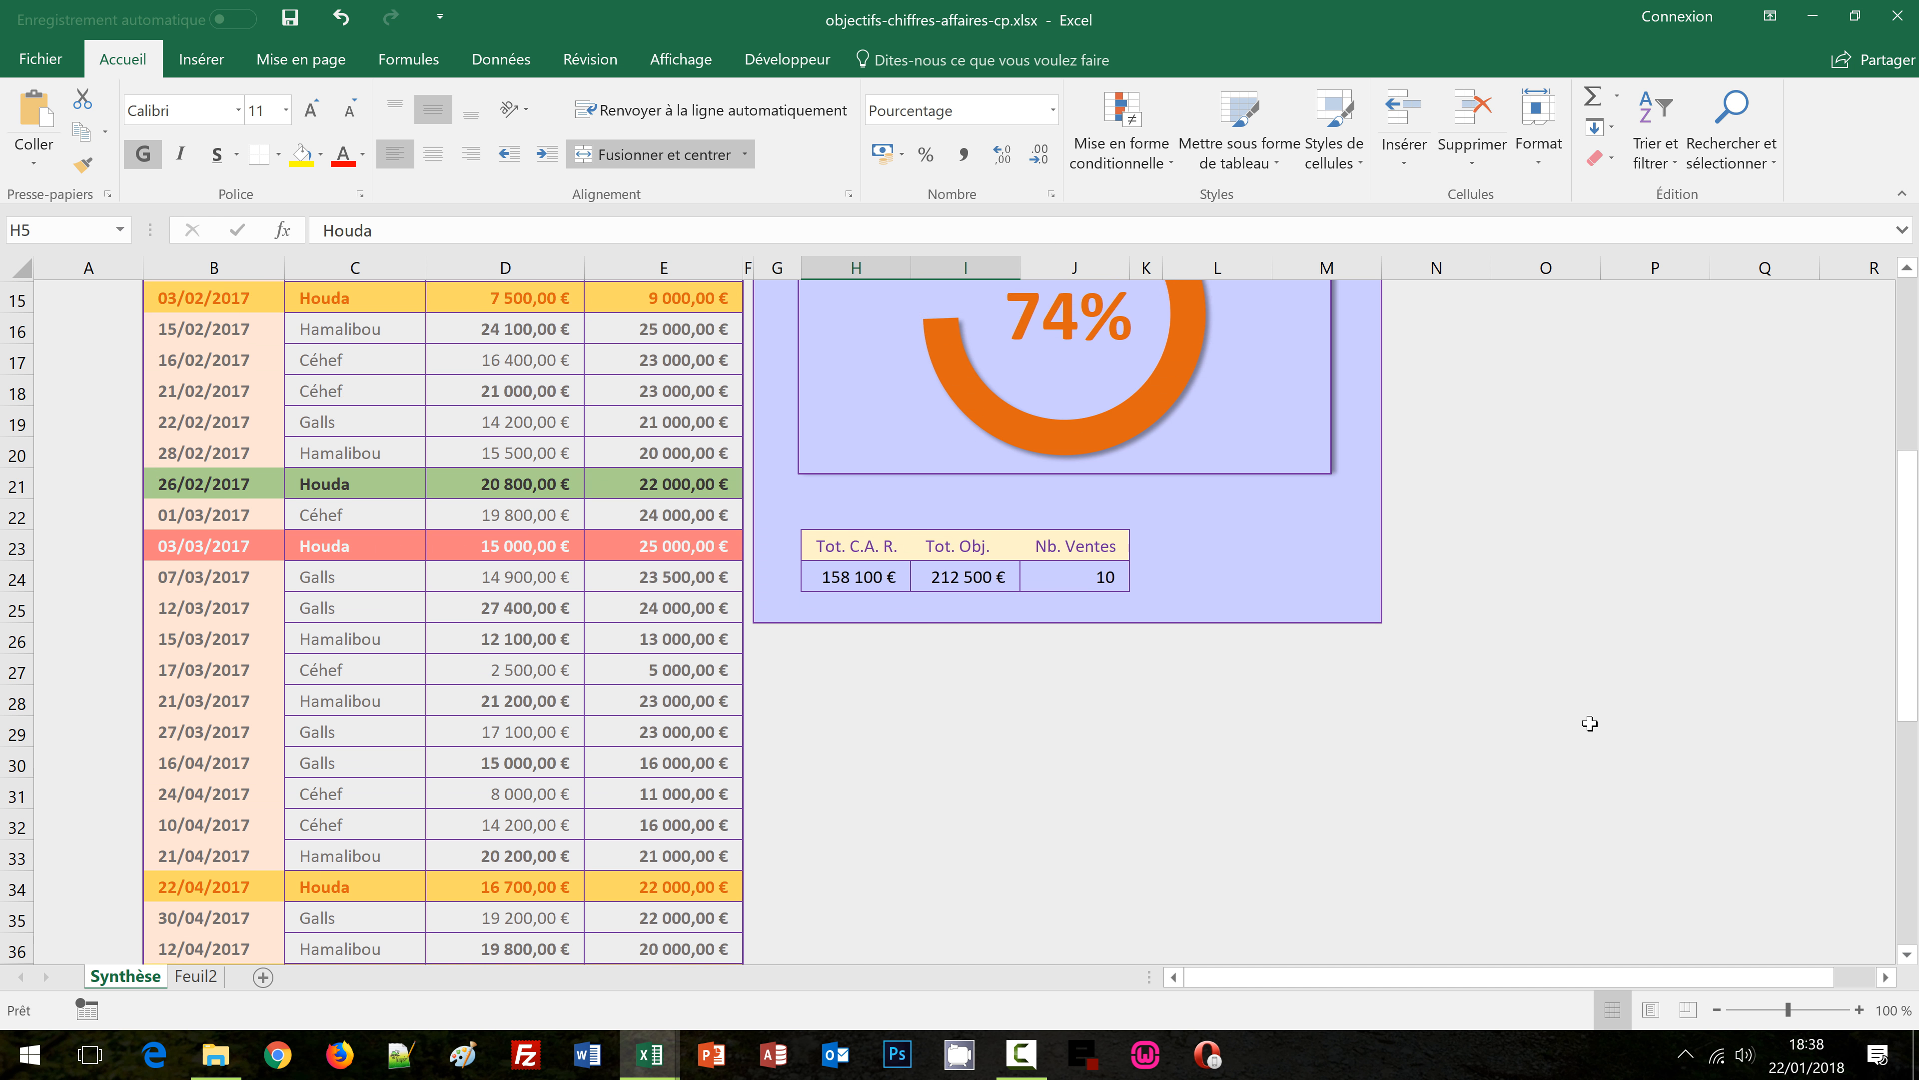
scroll(1591, 723, down, 7)
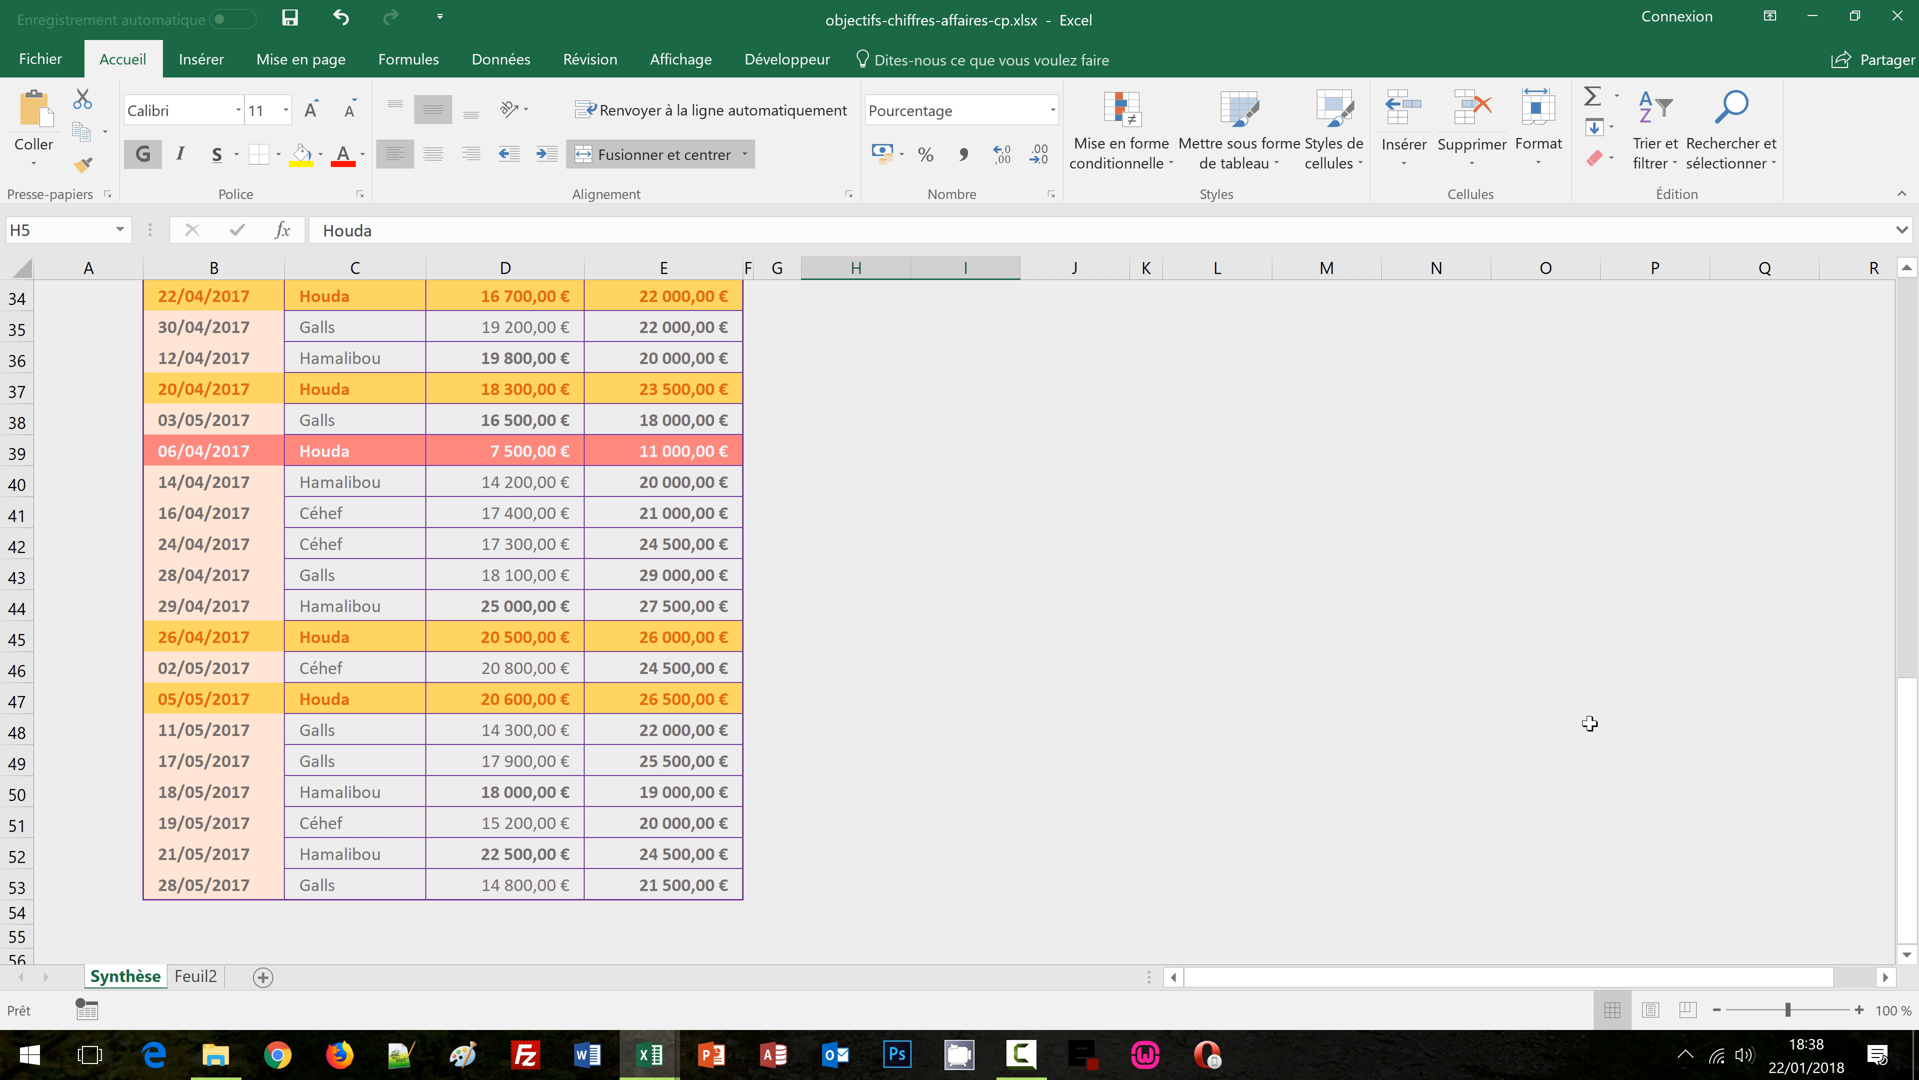
scroll(1590, 724, up, 13)
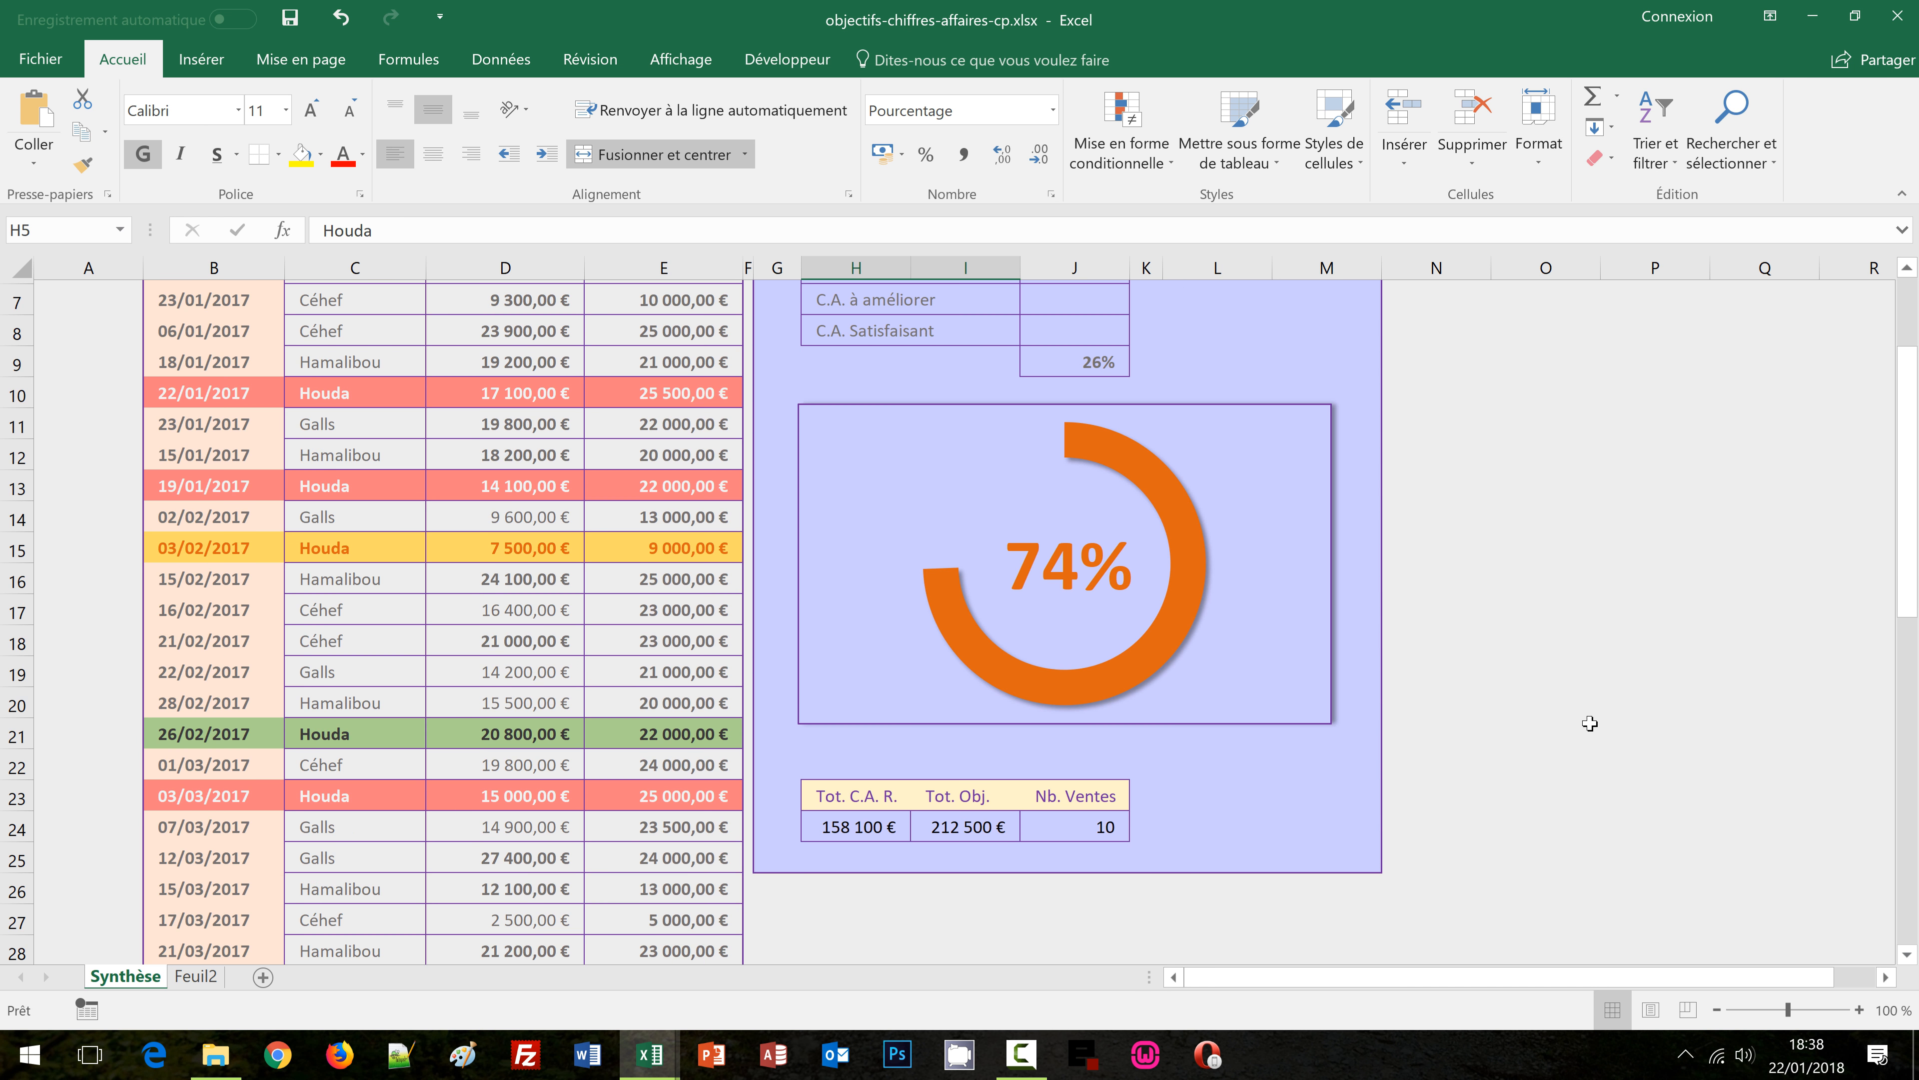
scroll(1590, 724, down, 1)
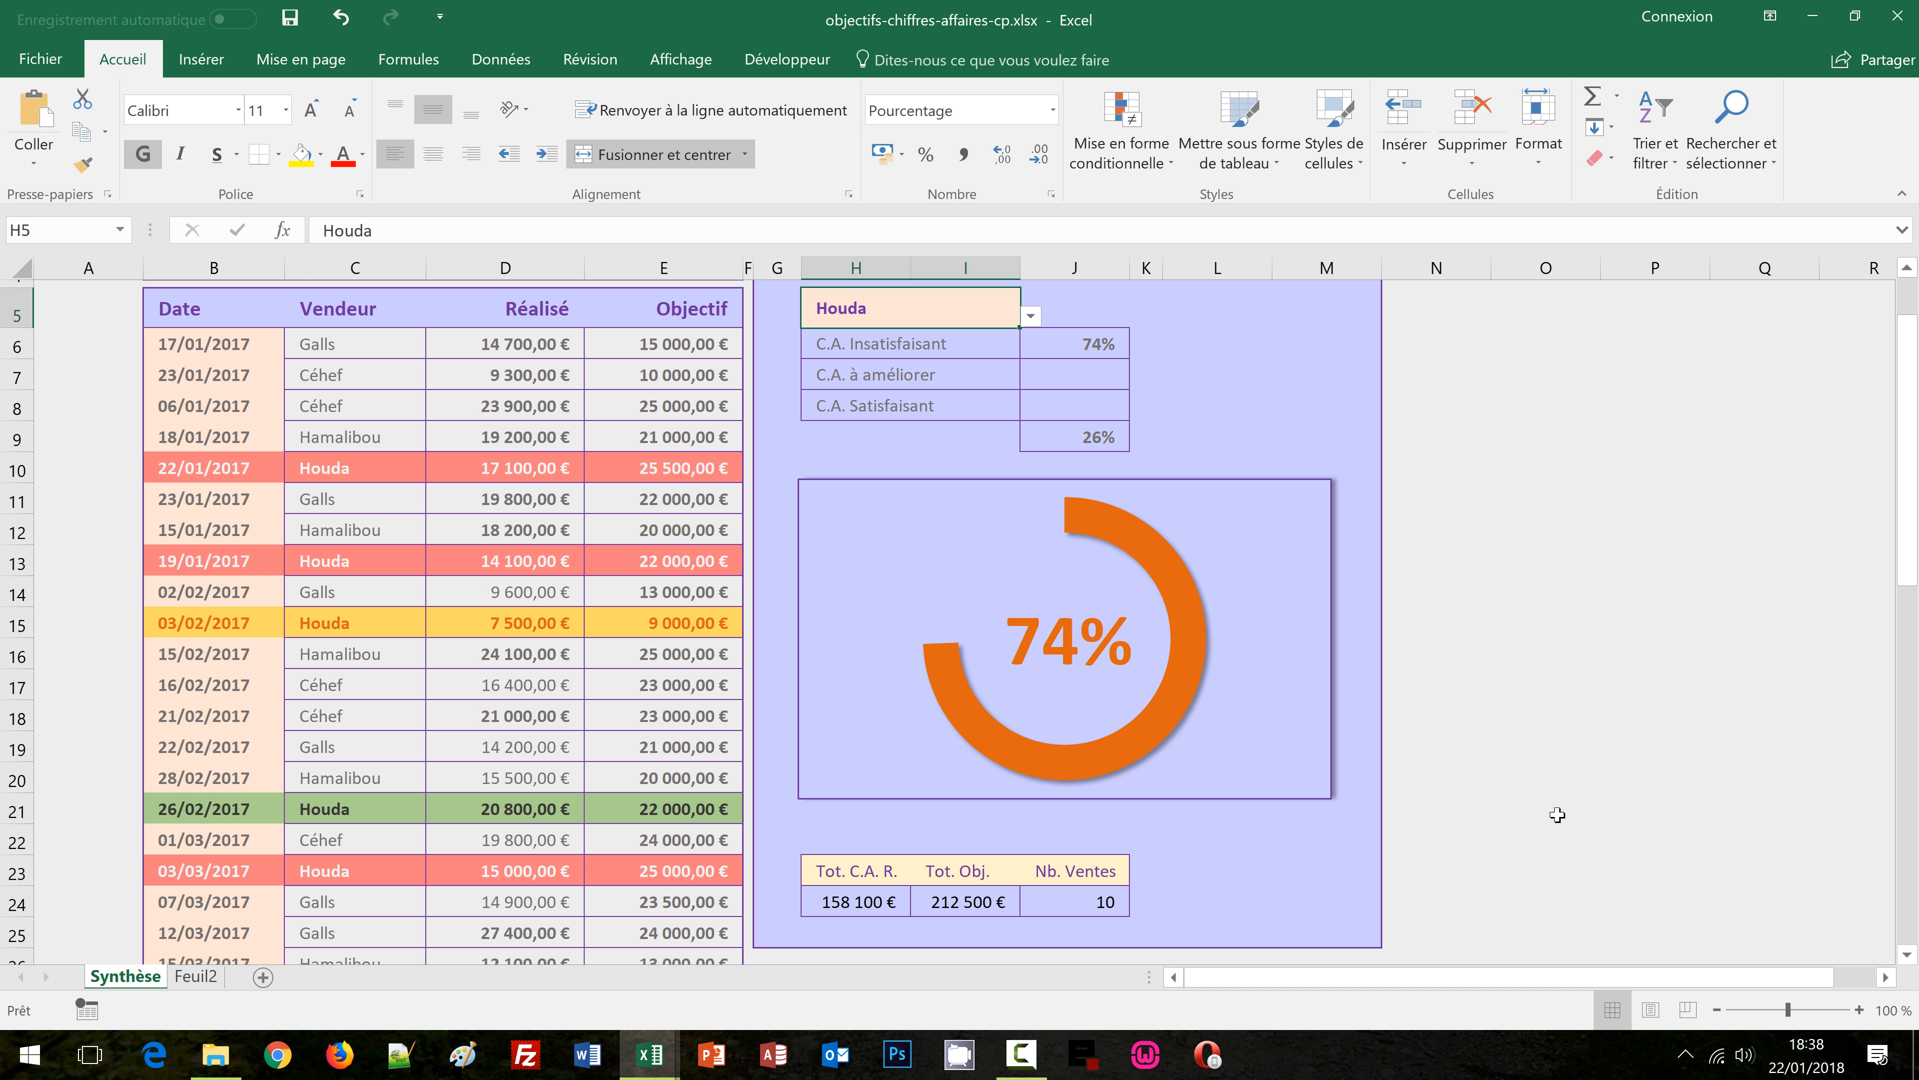
scroll(1557, 814, up, 1)
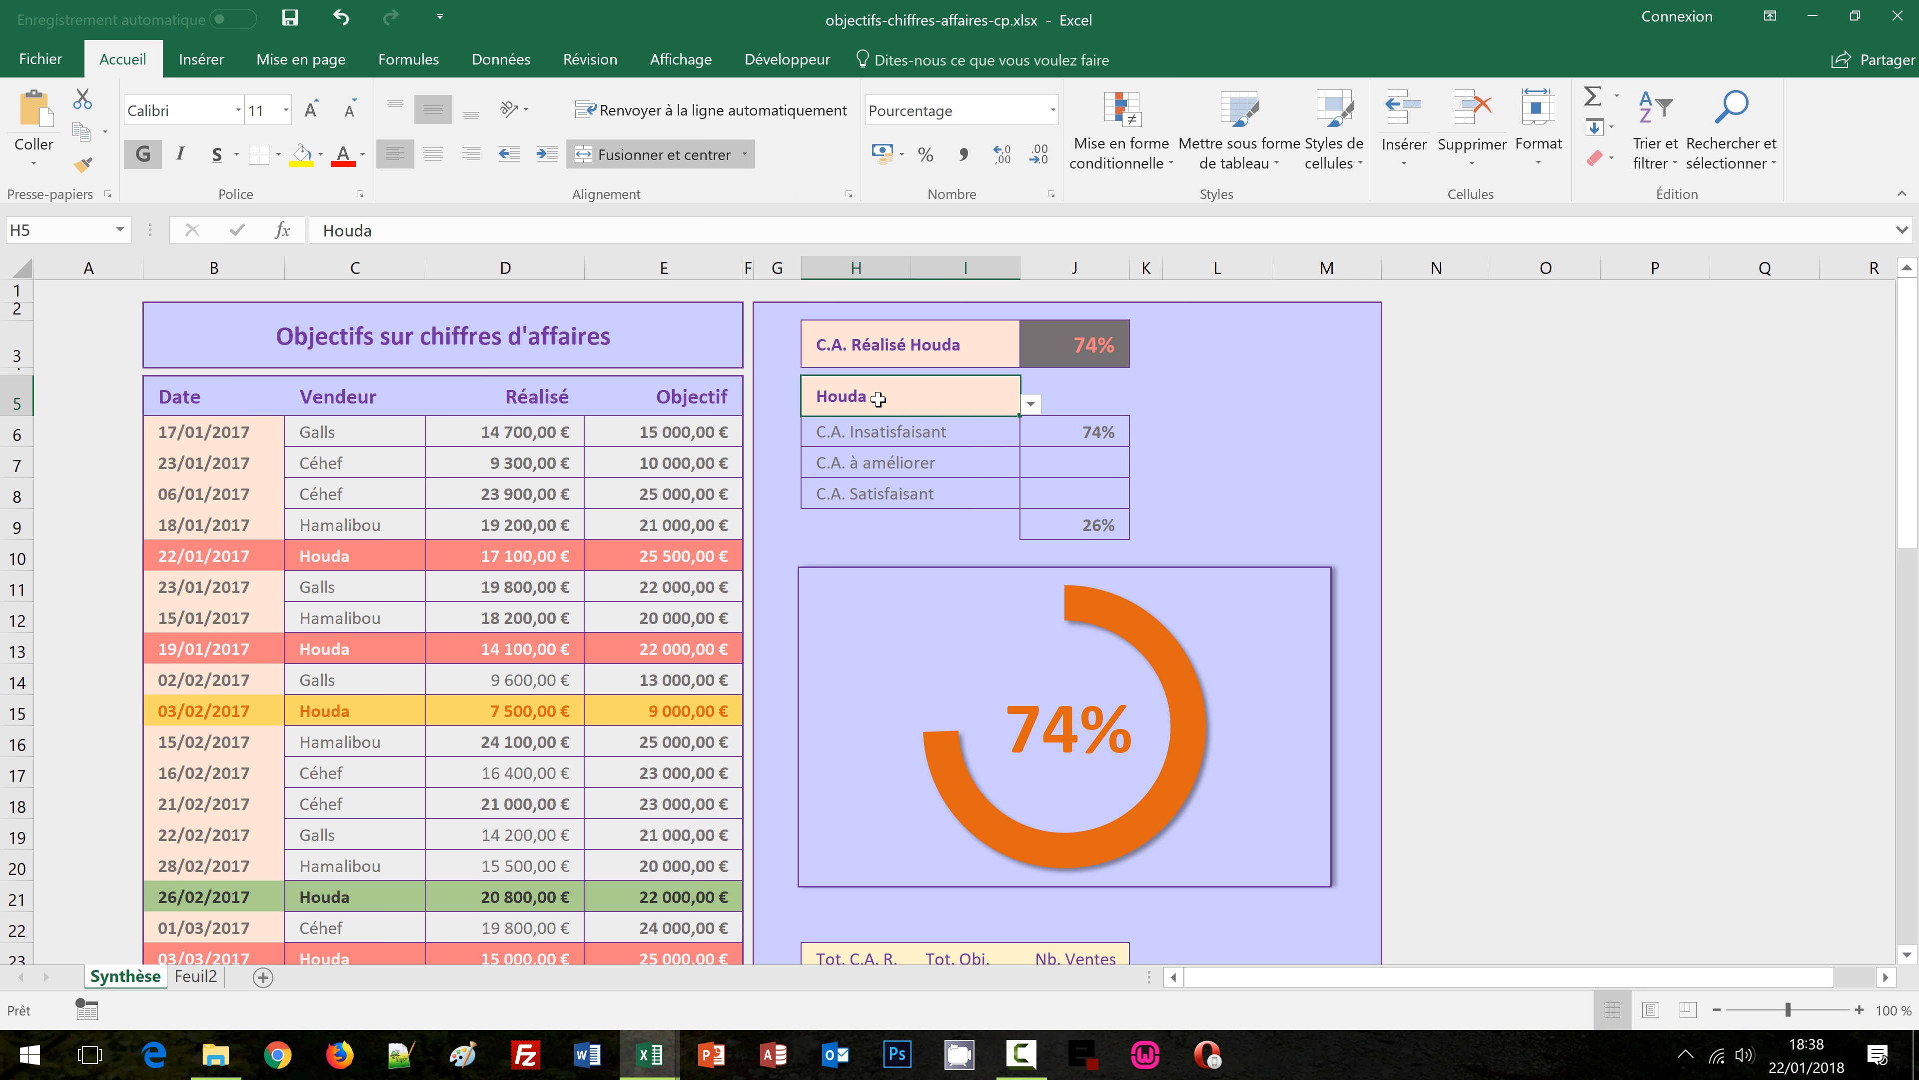
Choose the third salesperson in cell H5's list and examine how the row highlighting, ring chart and totals respond
click(1032, 404)
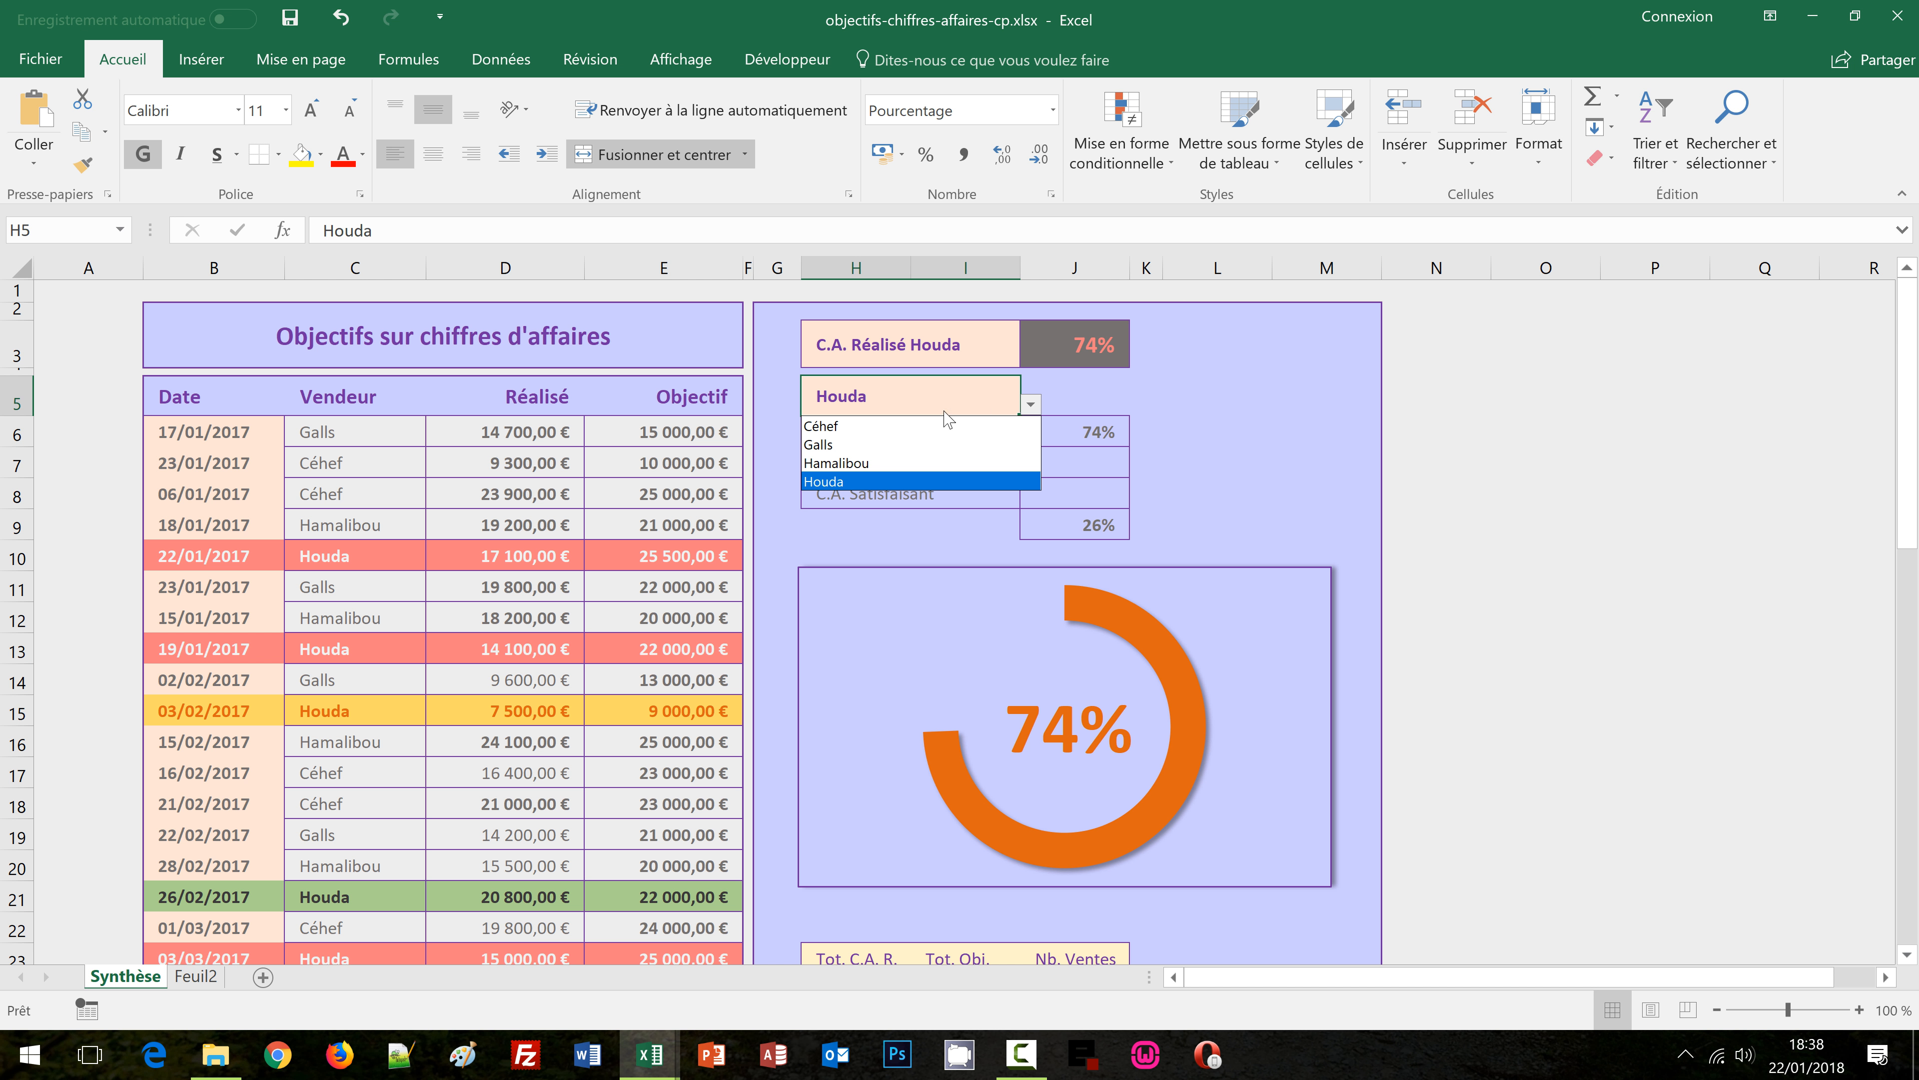
click(937, 479)
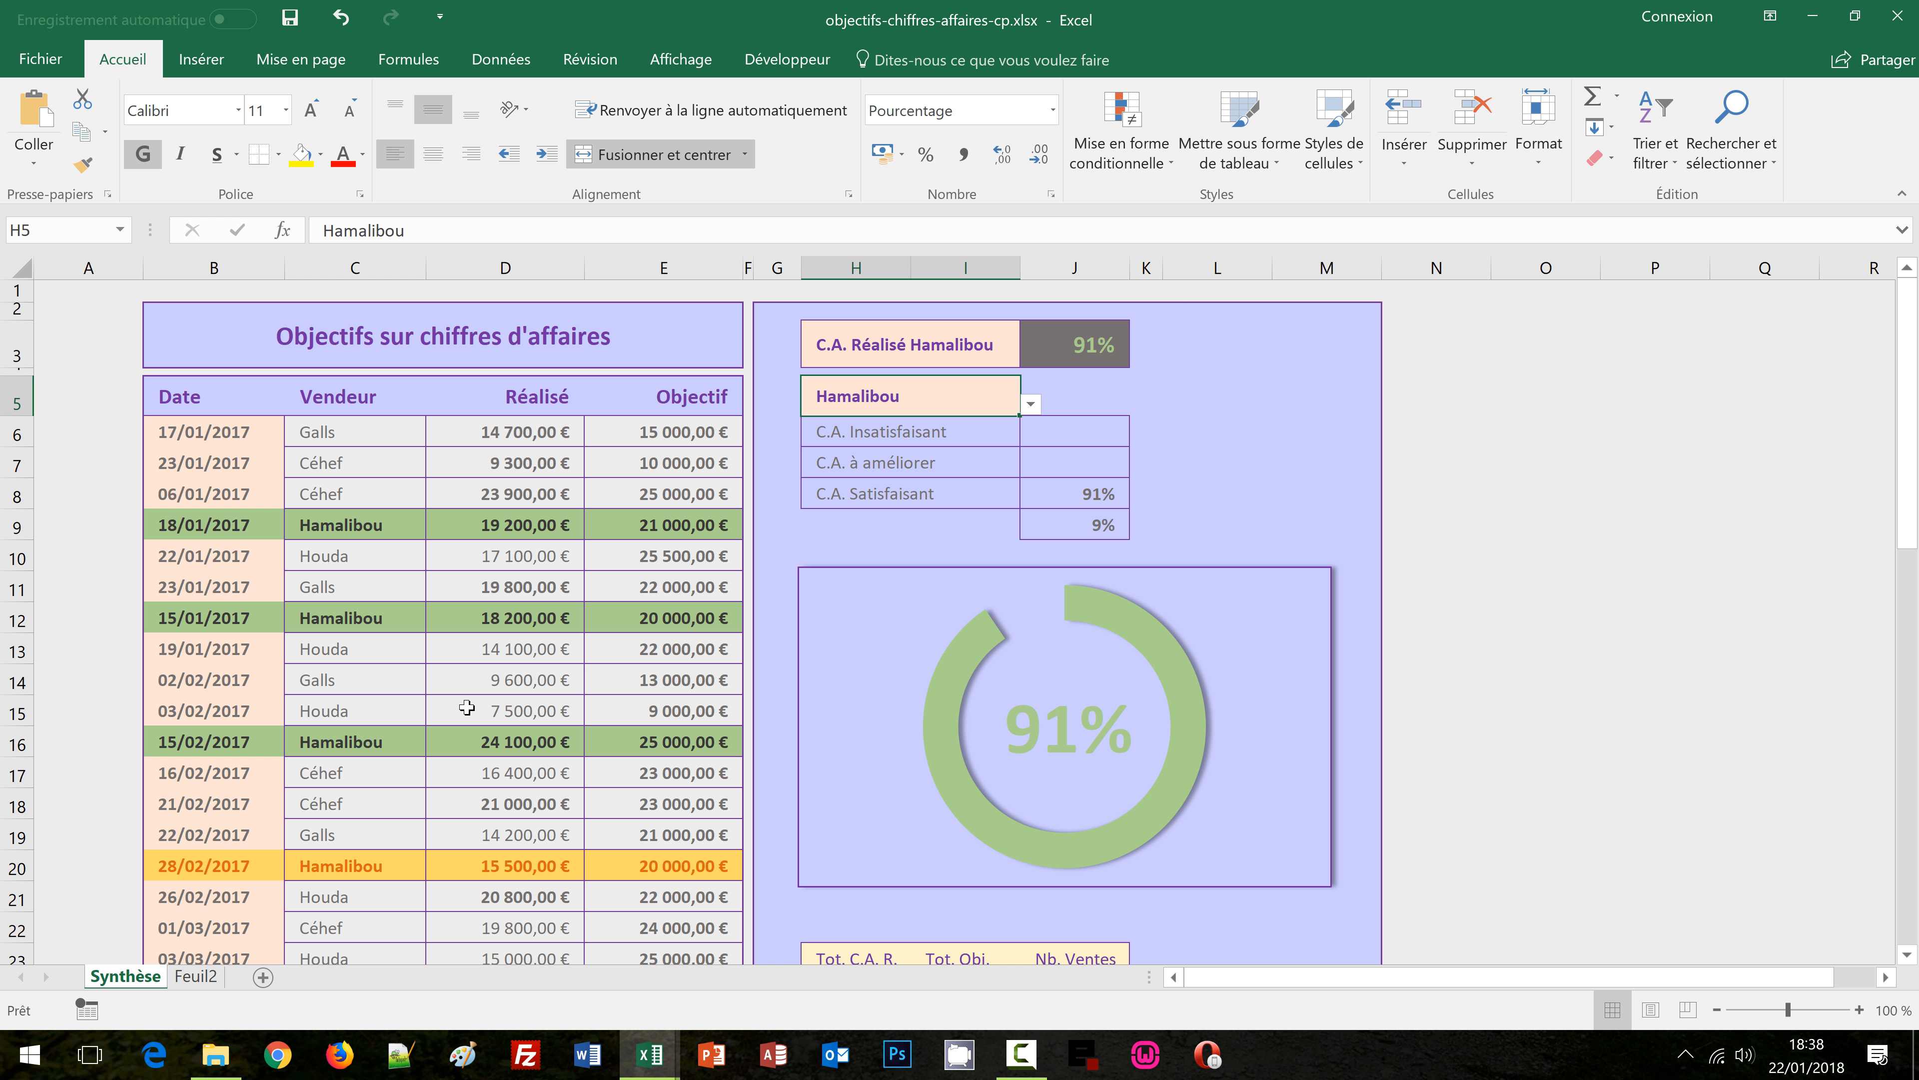
scroll(1484, 700, down, 2)
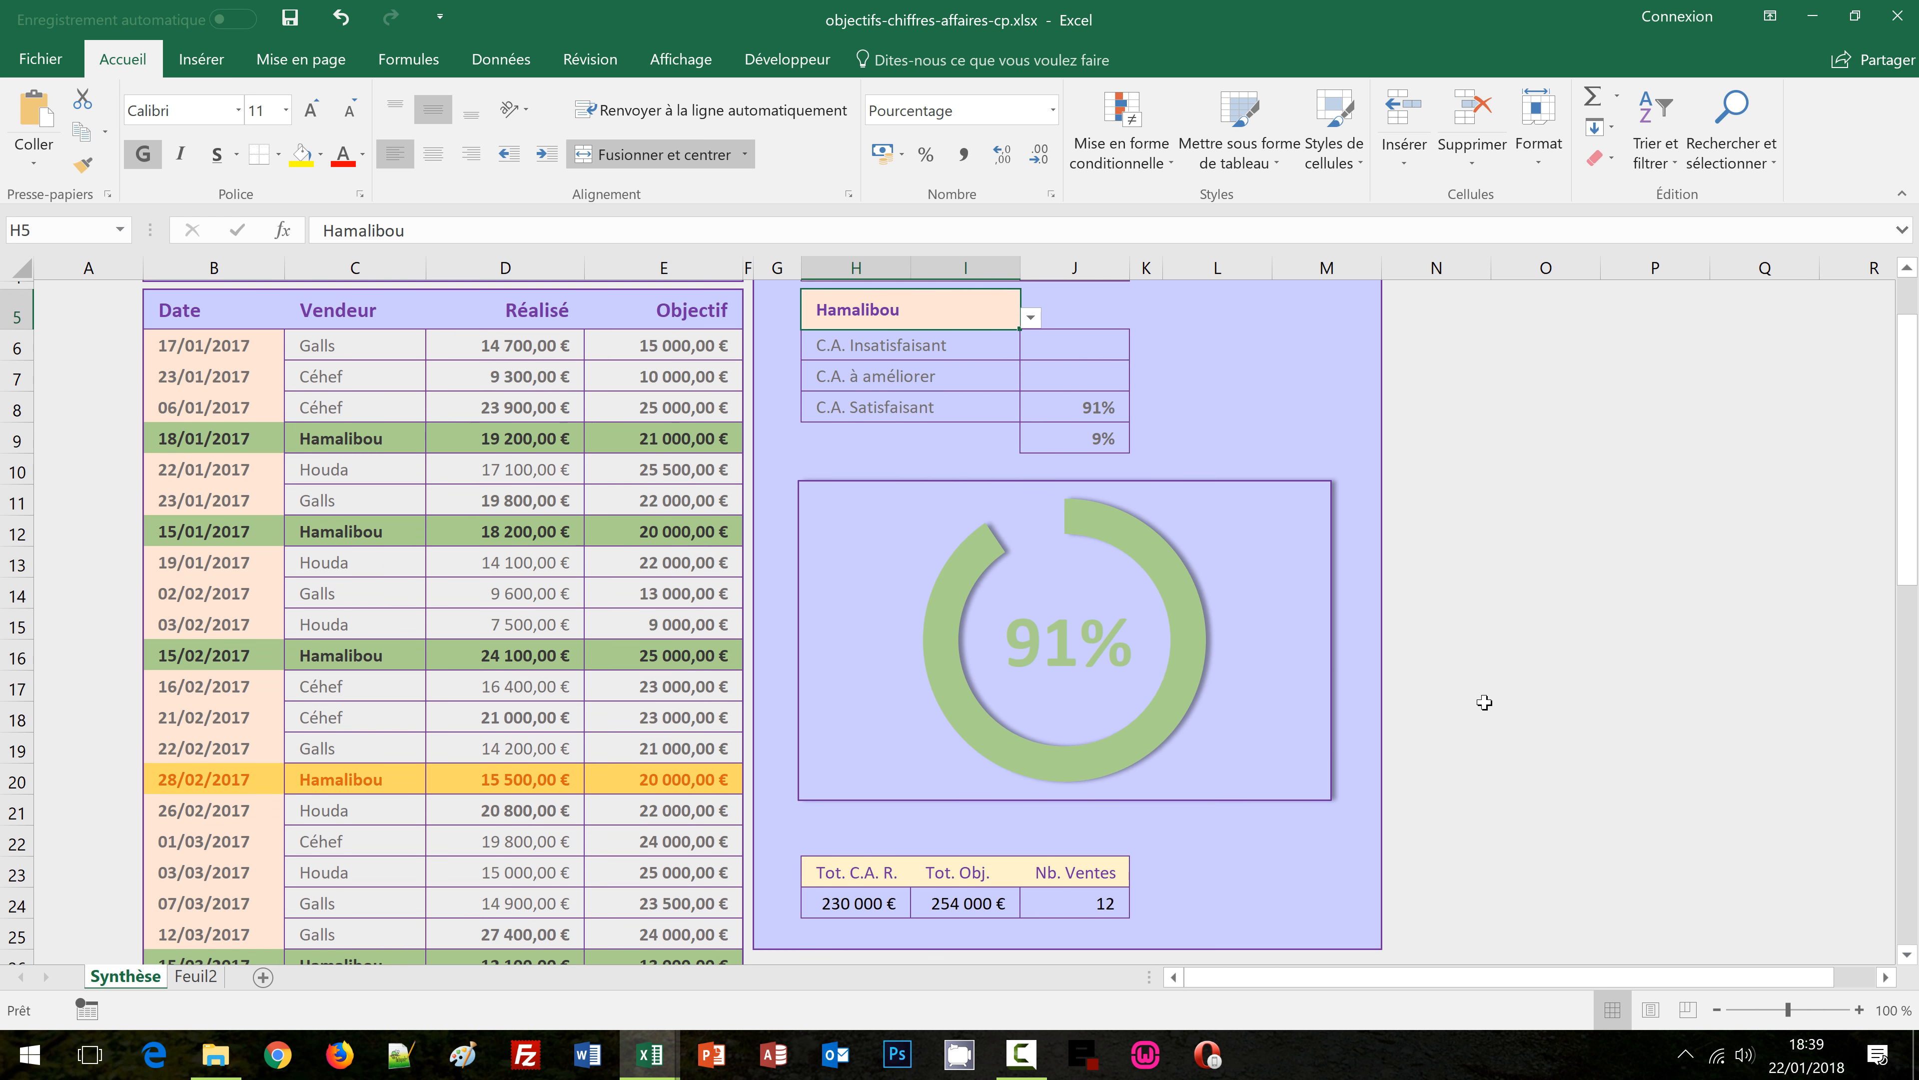
scroll(1483, 701, down, 1)
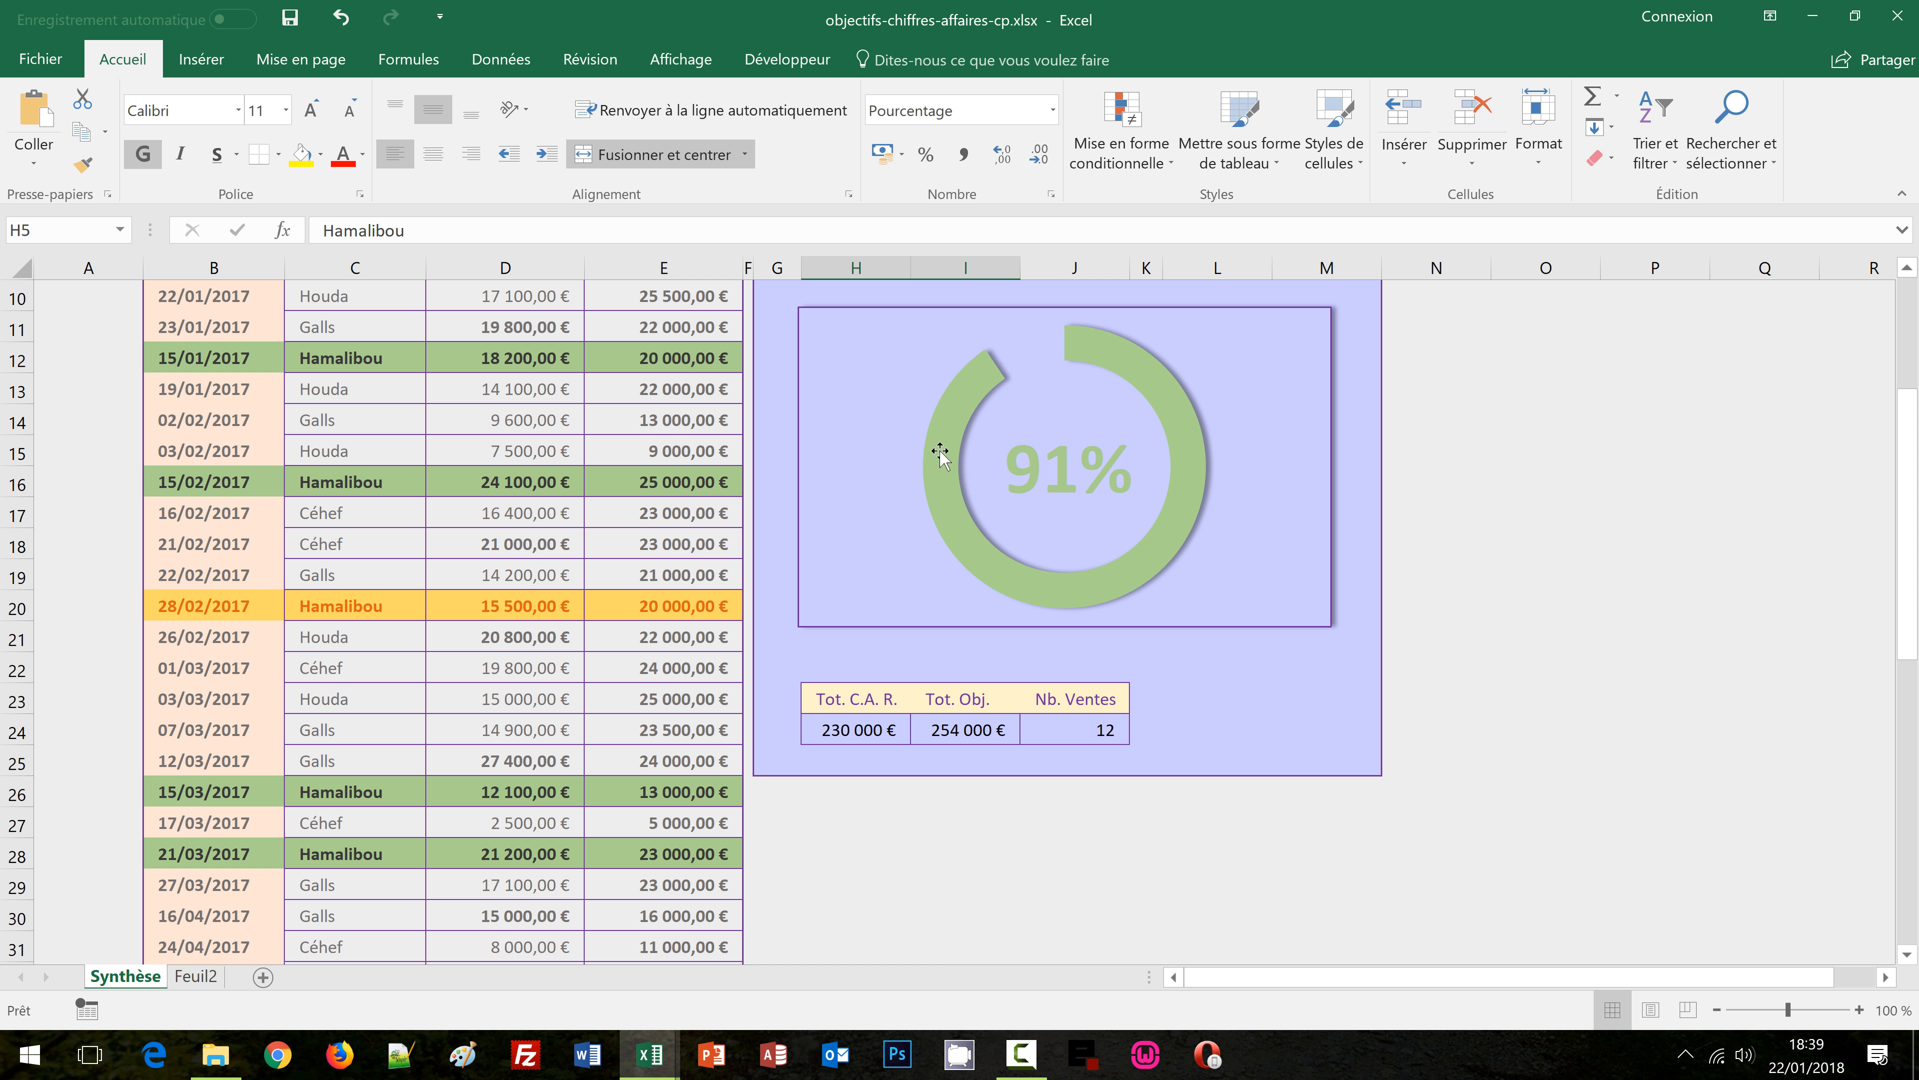
scroll(1530, 605, up, 3)
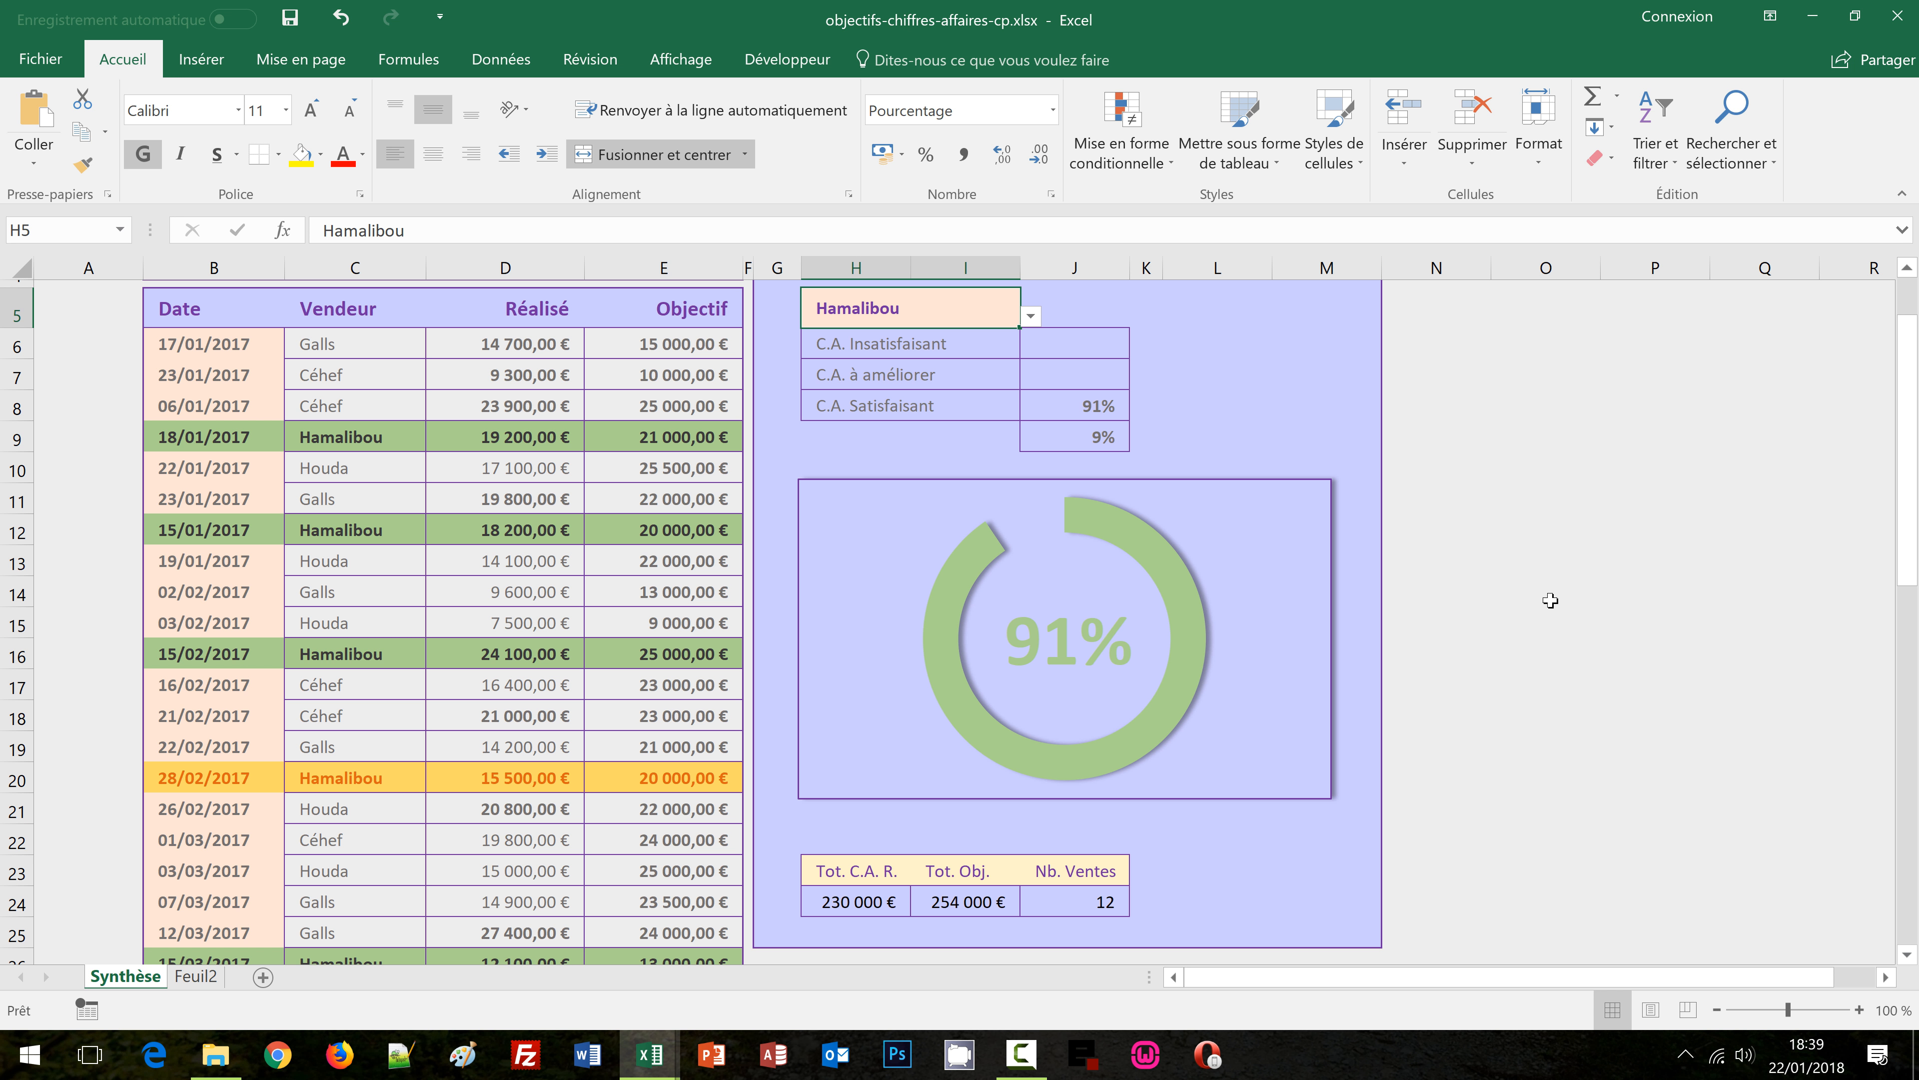
scroll(1610, 597, up, 2)
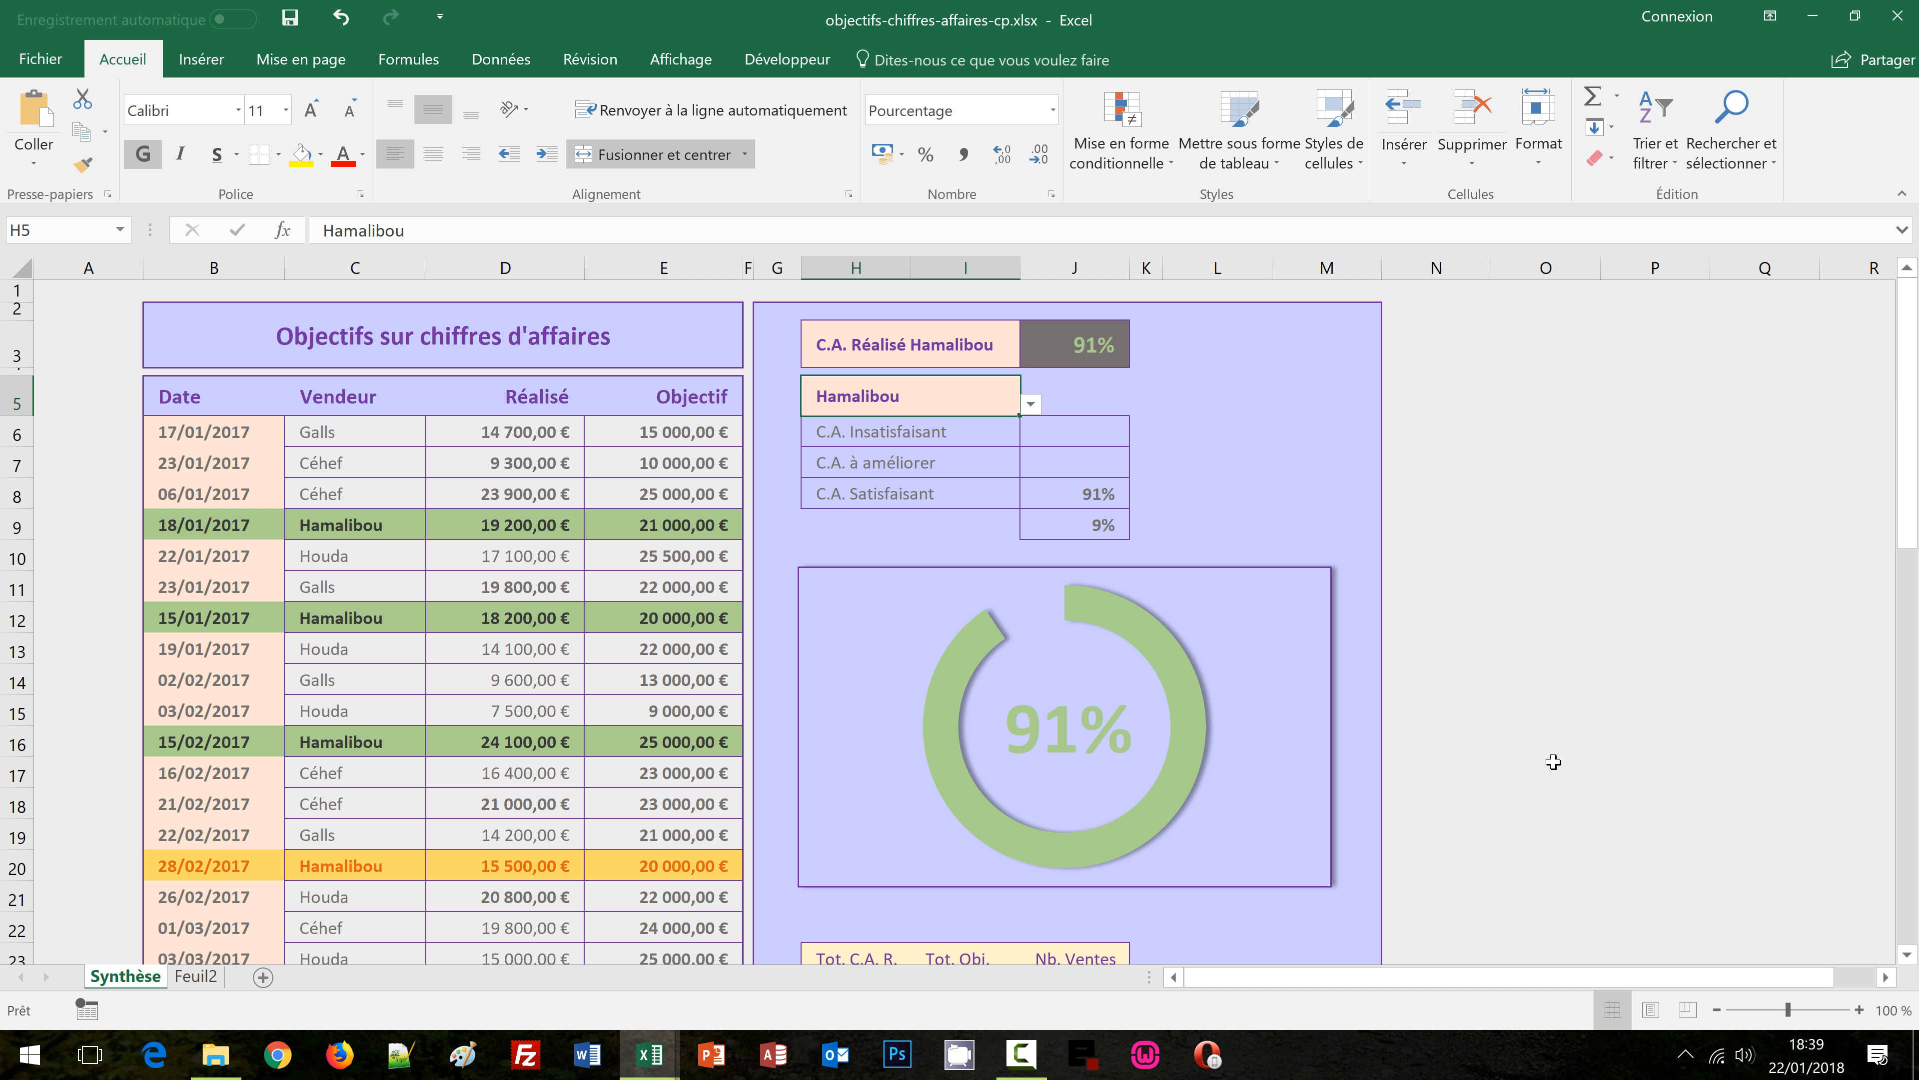
Switch to the objectifs-chiffres-affaires.xlsx workbook, showing the Synthèse sheet
mouse_move(665, 1058)
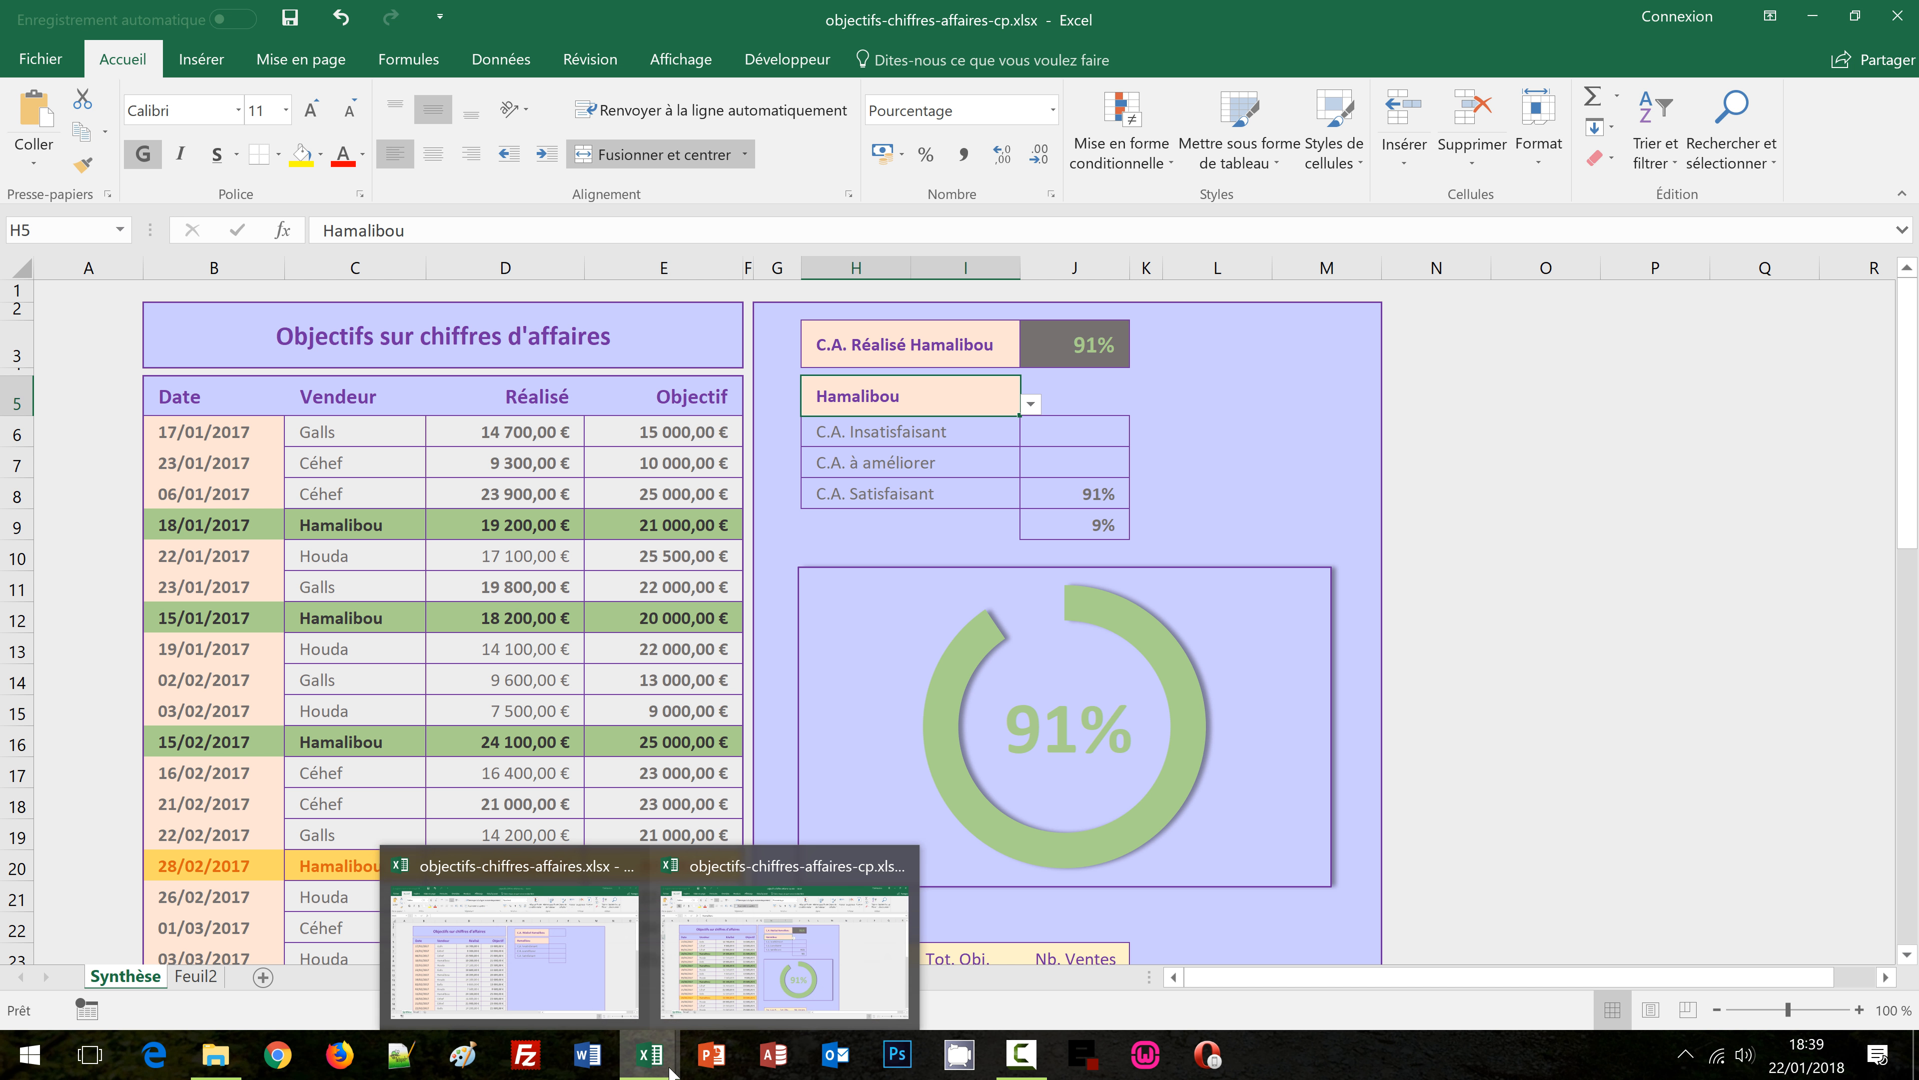
click(529, 945)
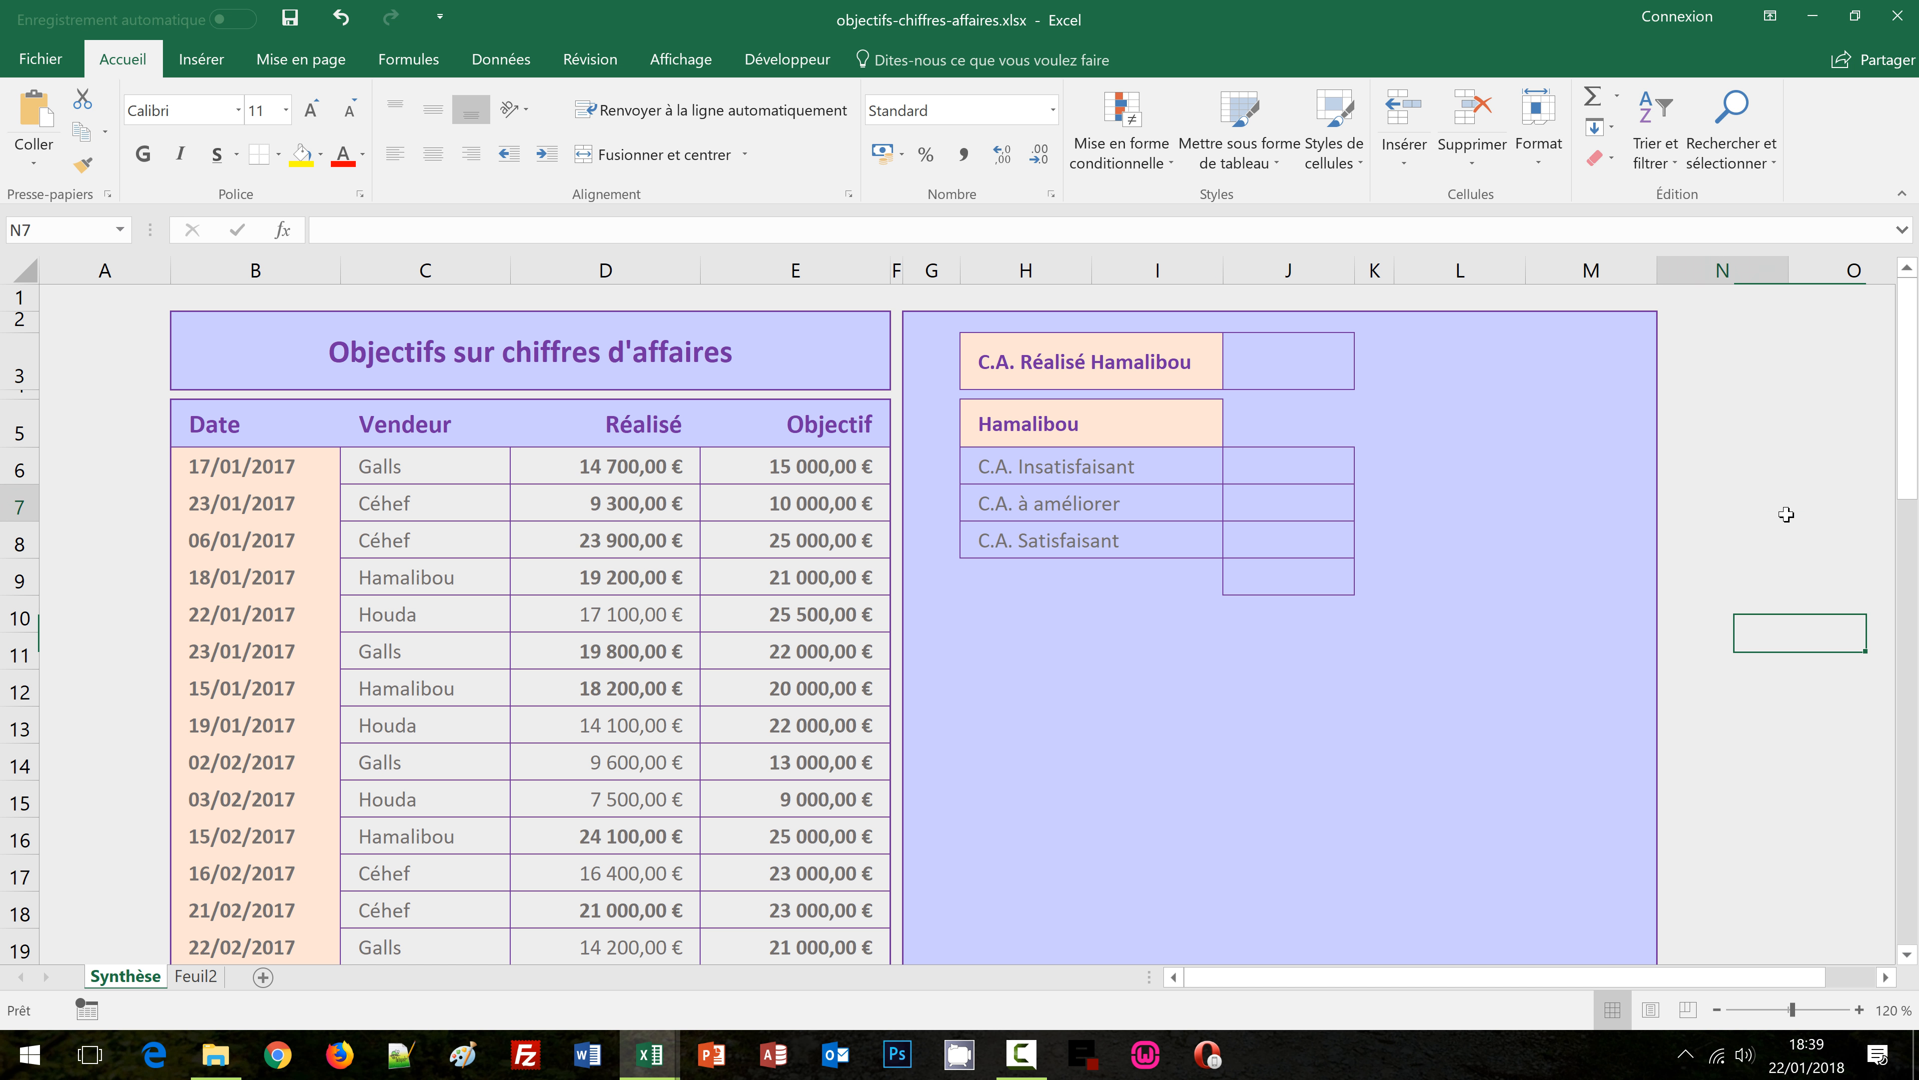
click(1772, 506)
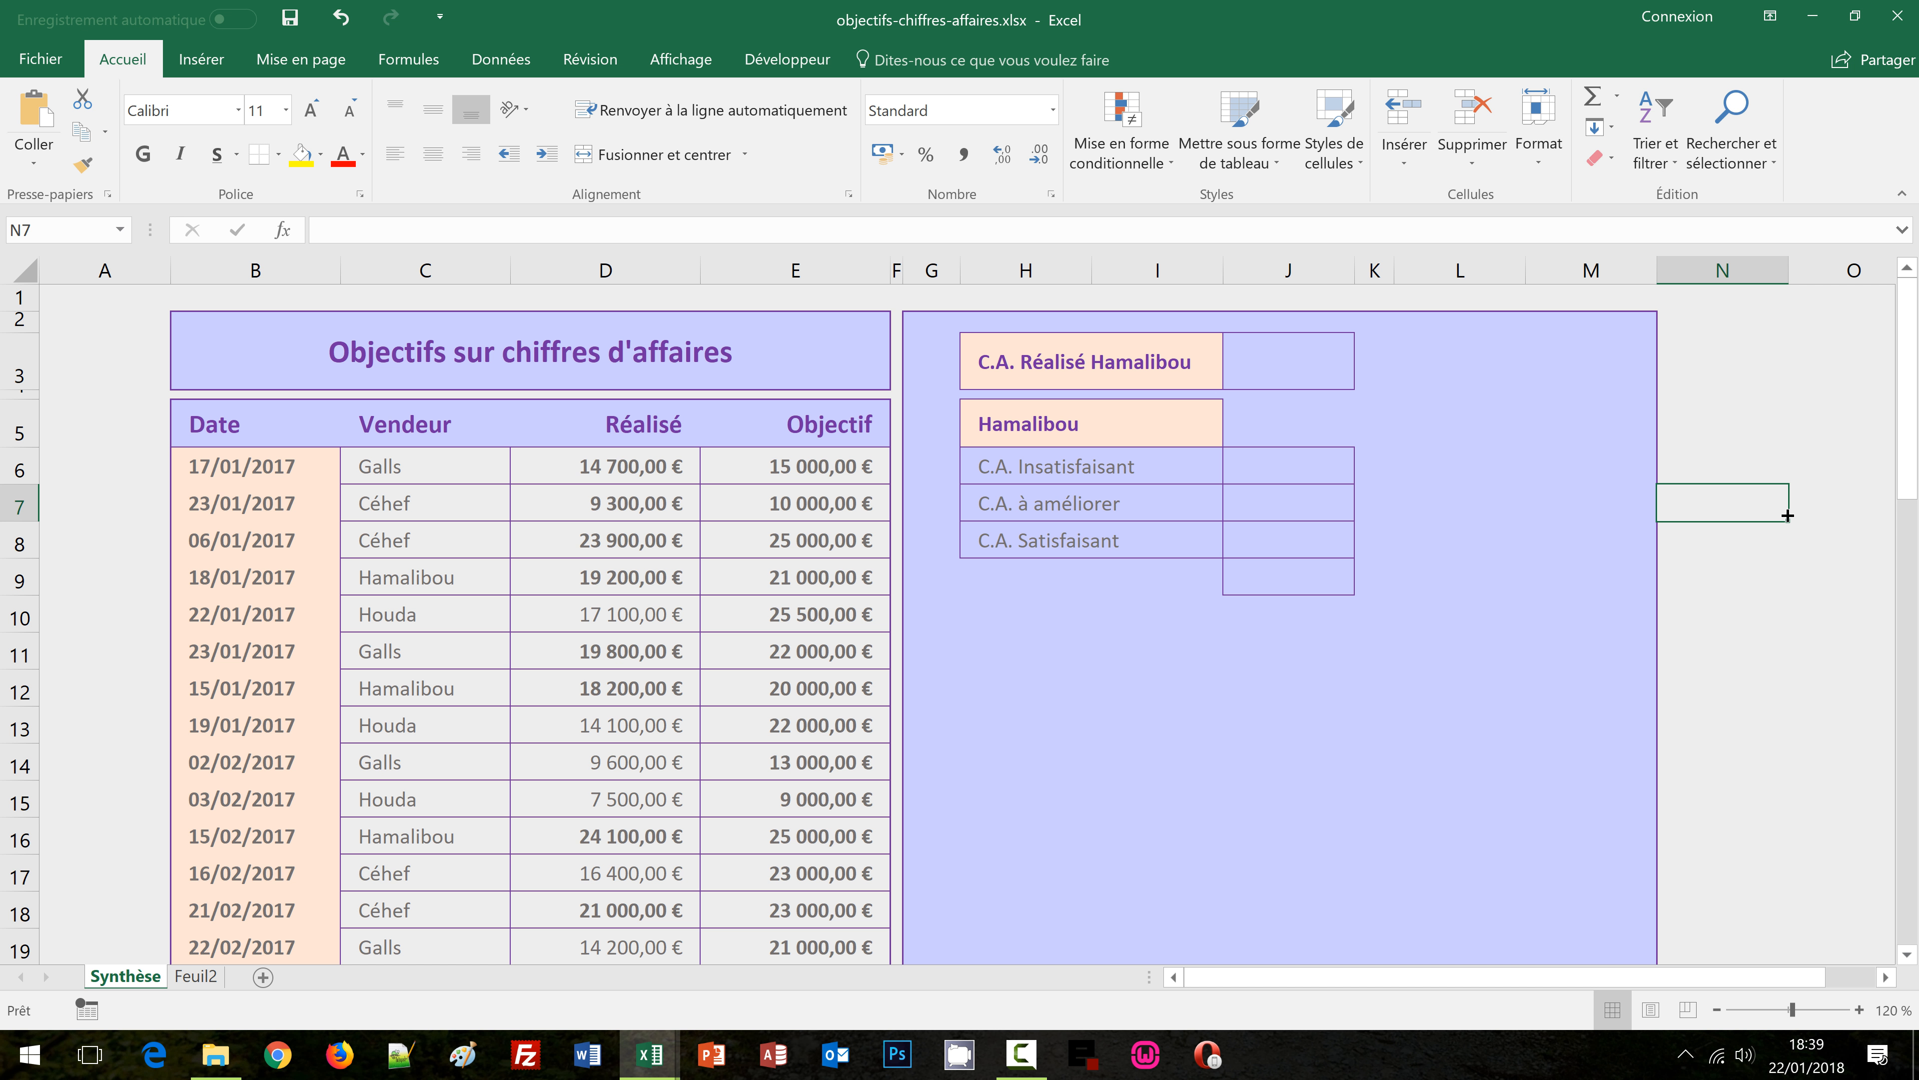
click(1251, 368)
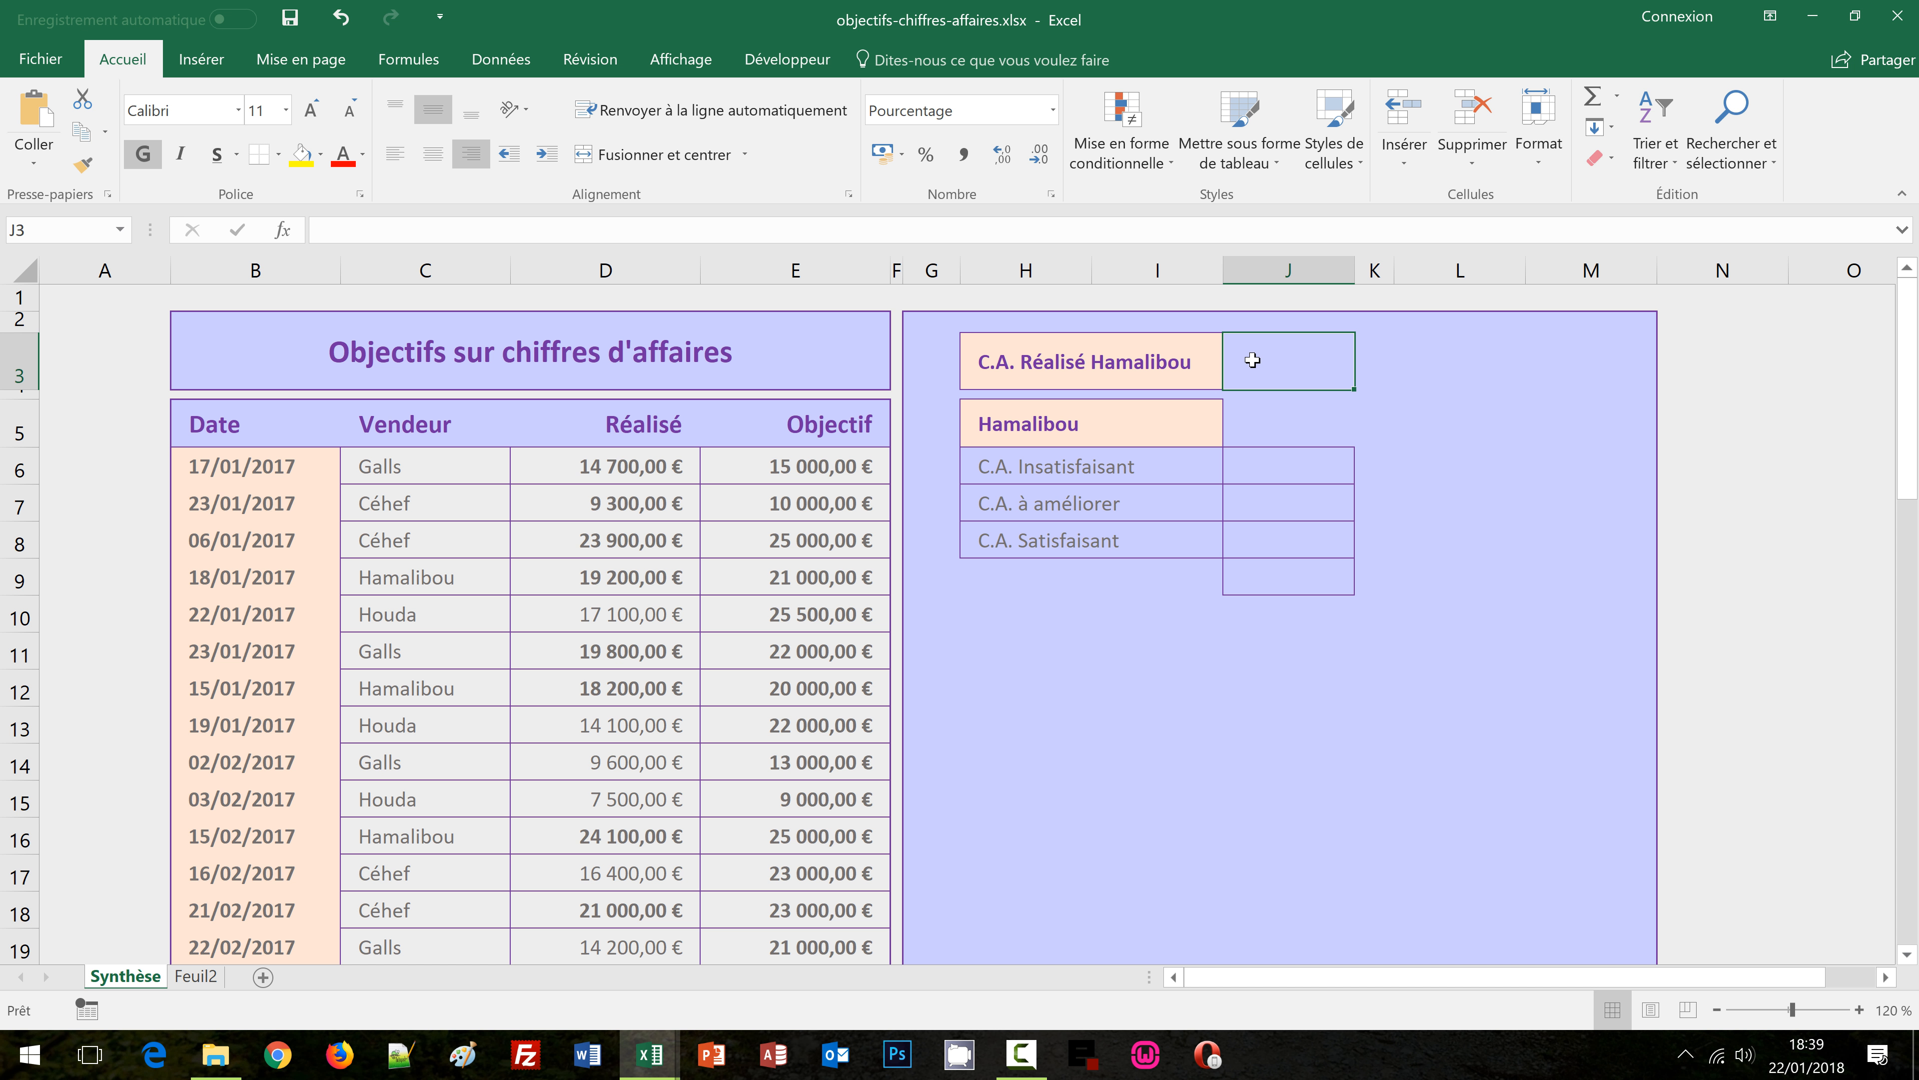
click(1100, 430)
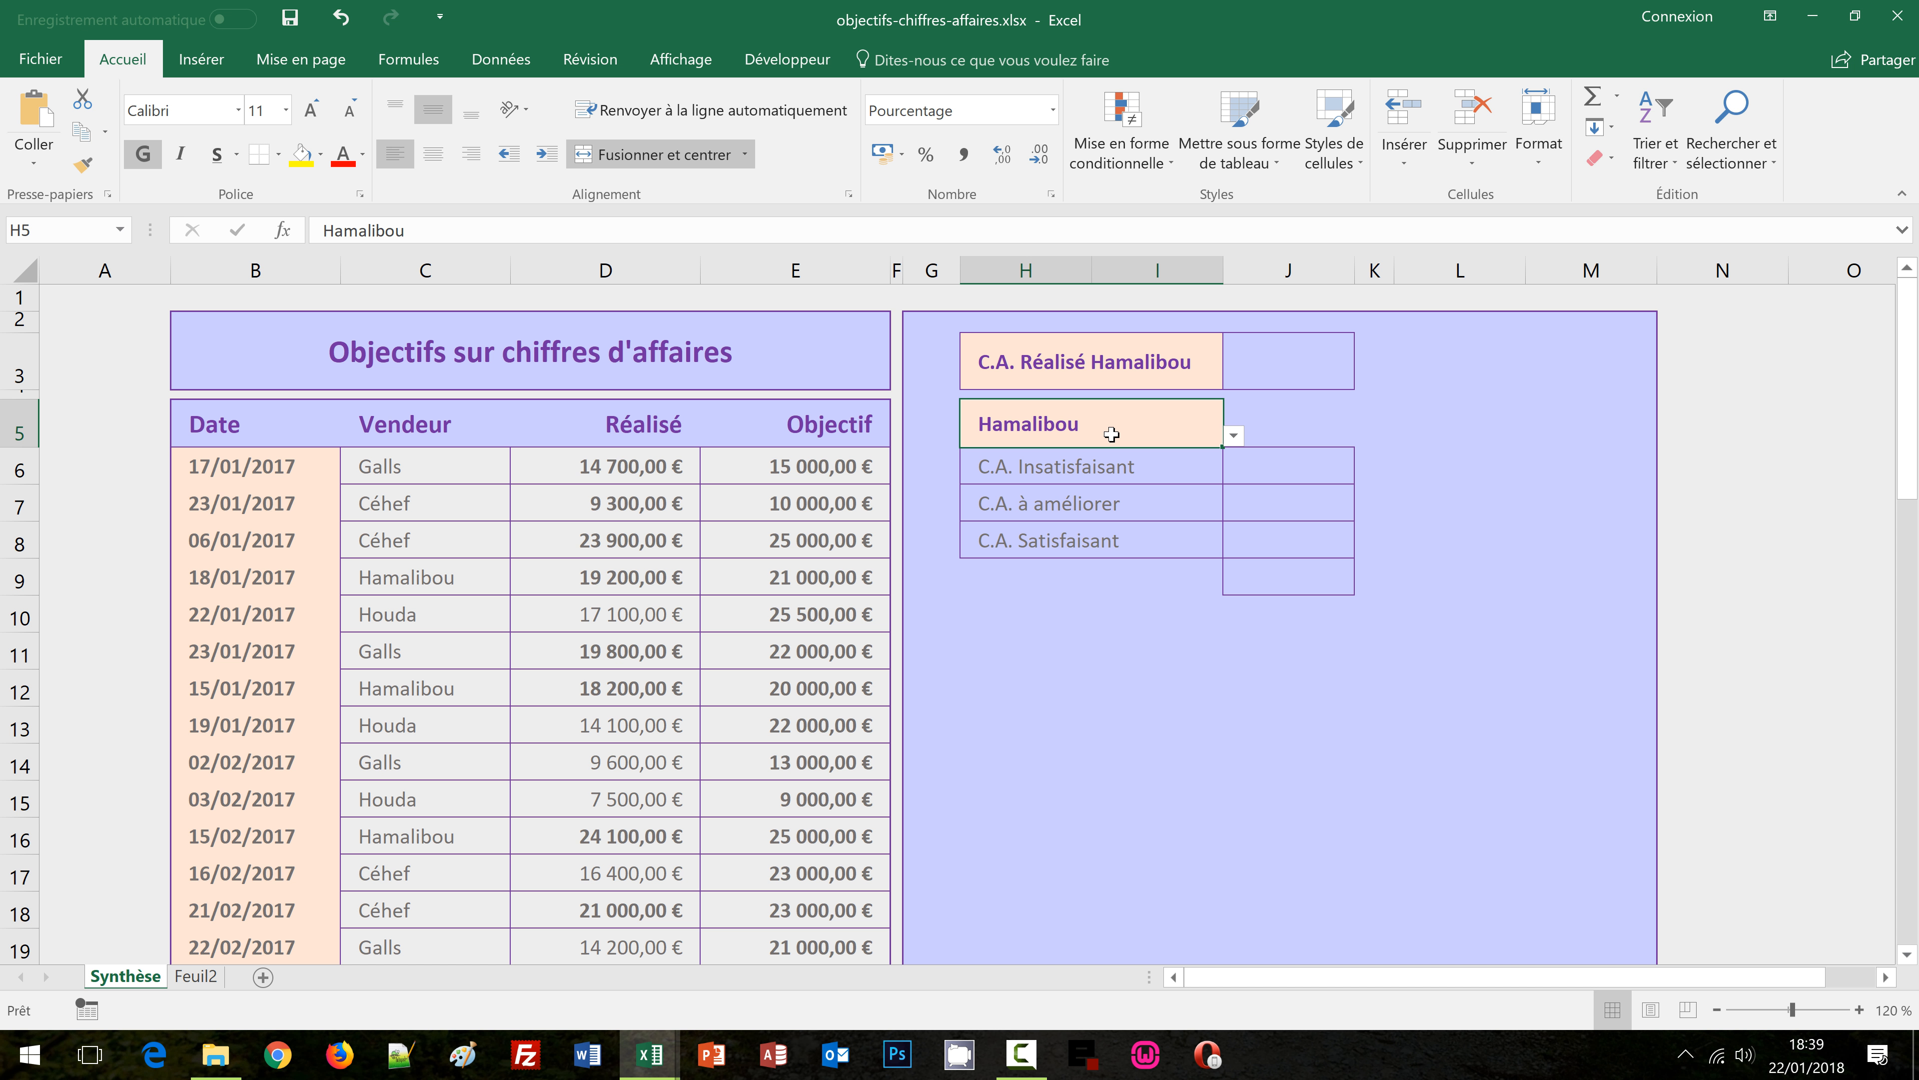
click(1289, 362)
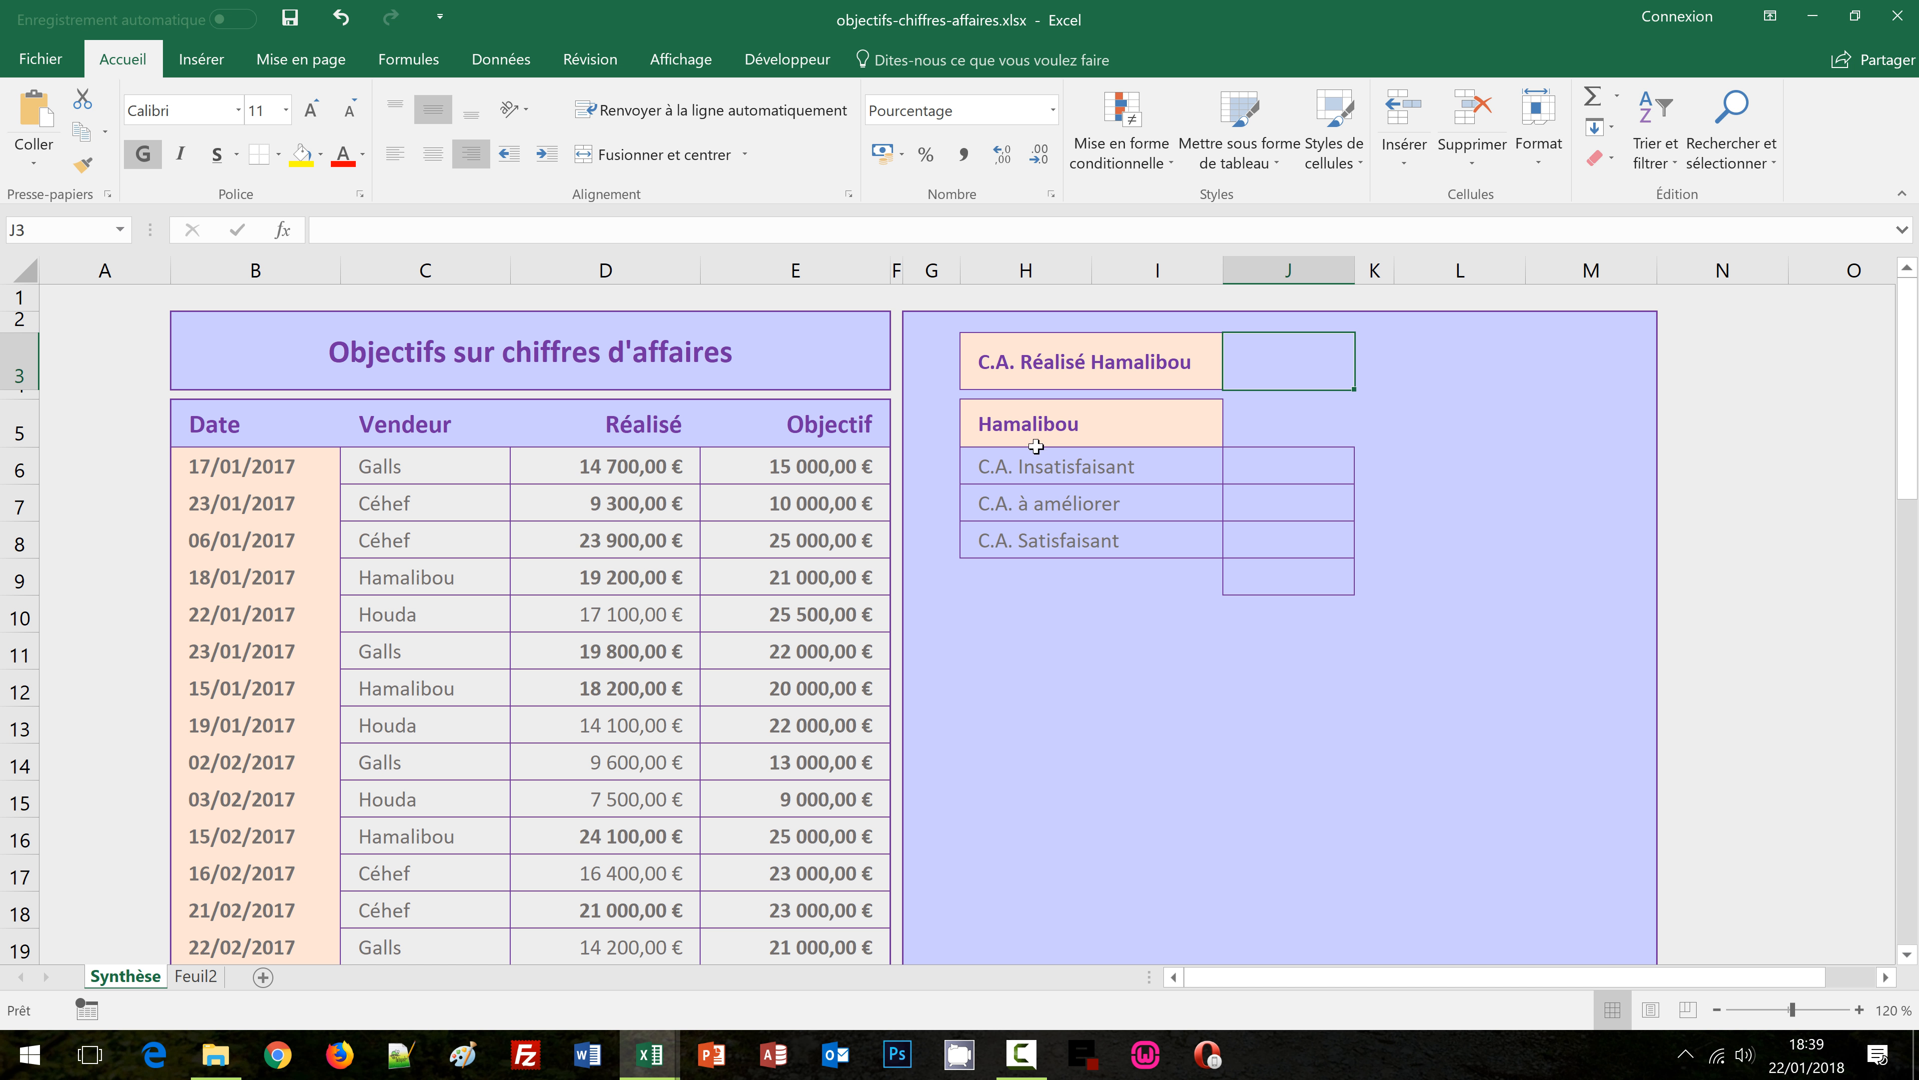
click(1093, 417)
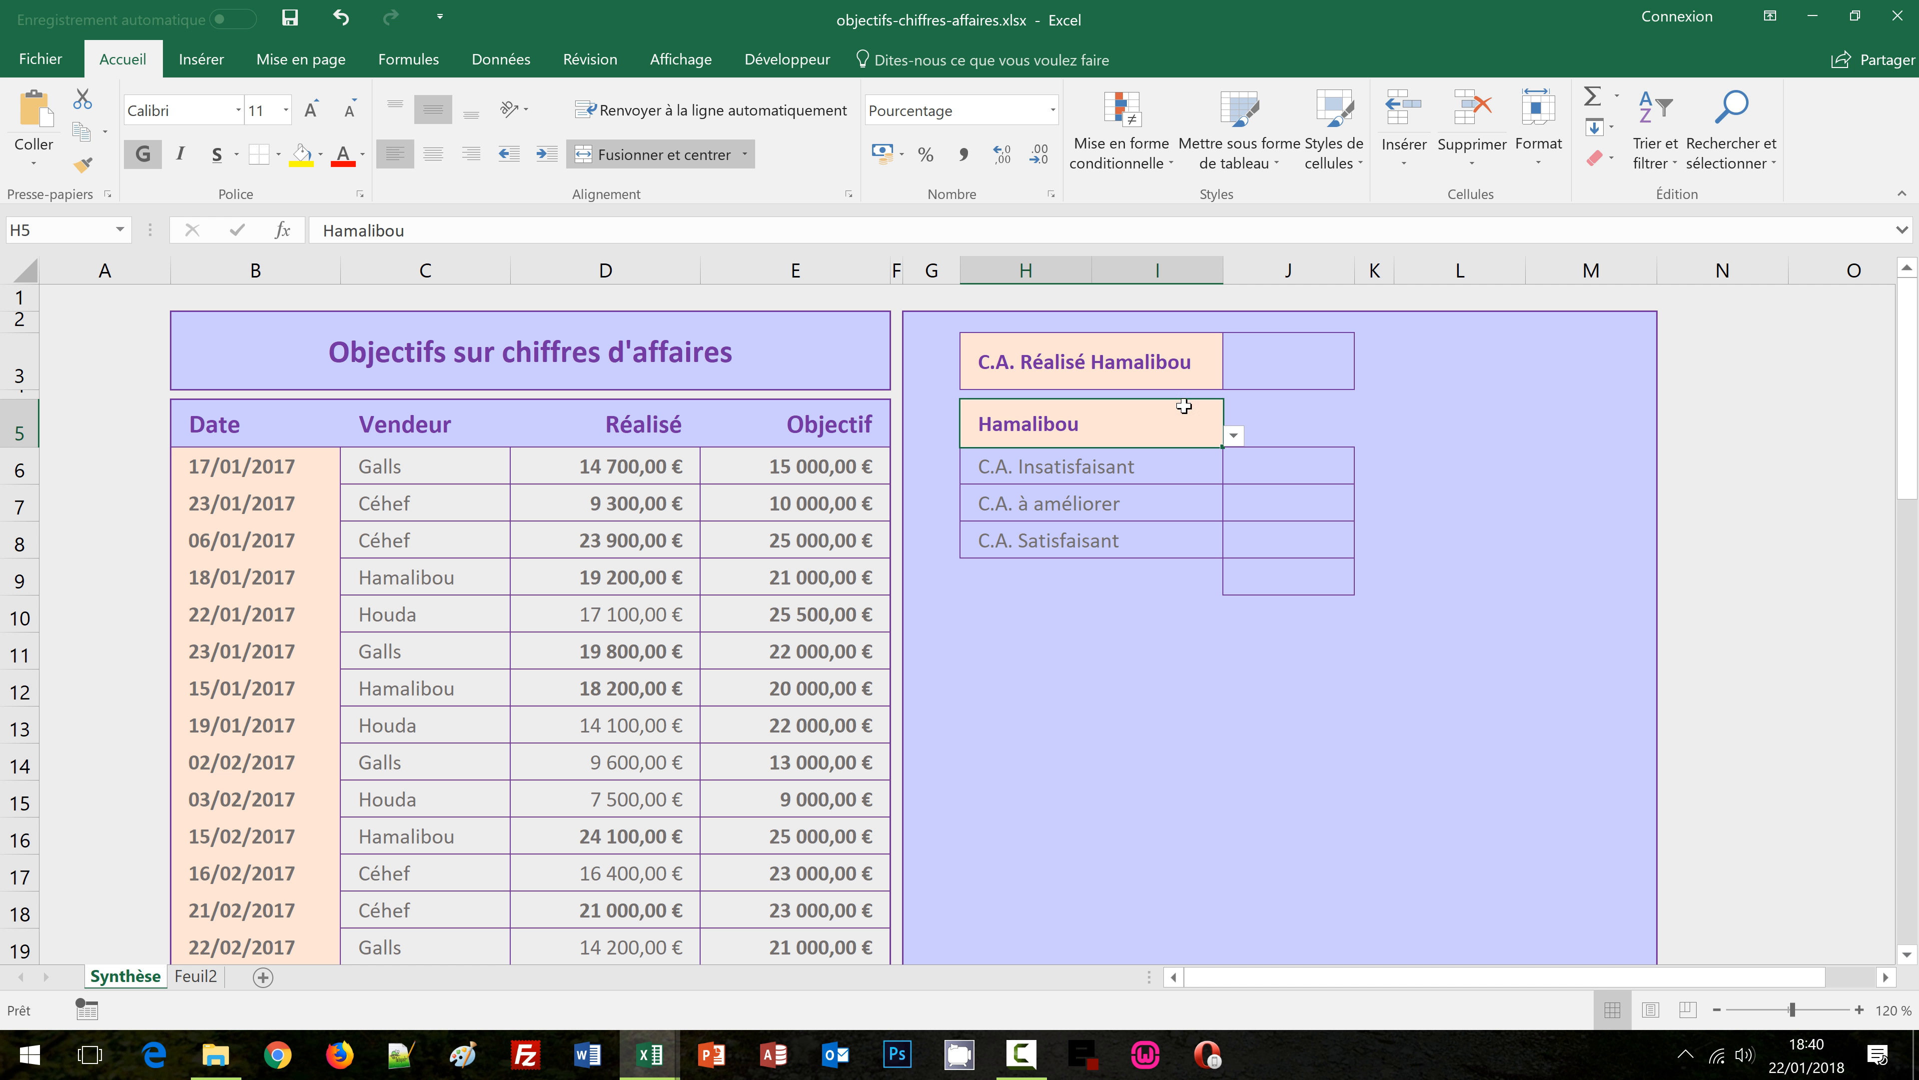
Start an SI formula in cell J3 that tests whether the salesperson cell is not empty: =si(H5<>"";
click(1246, 361)
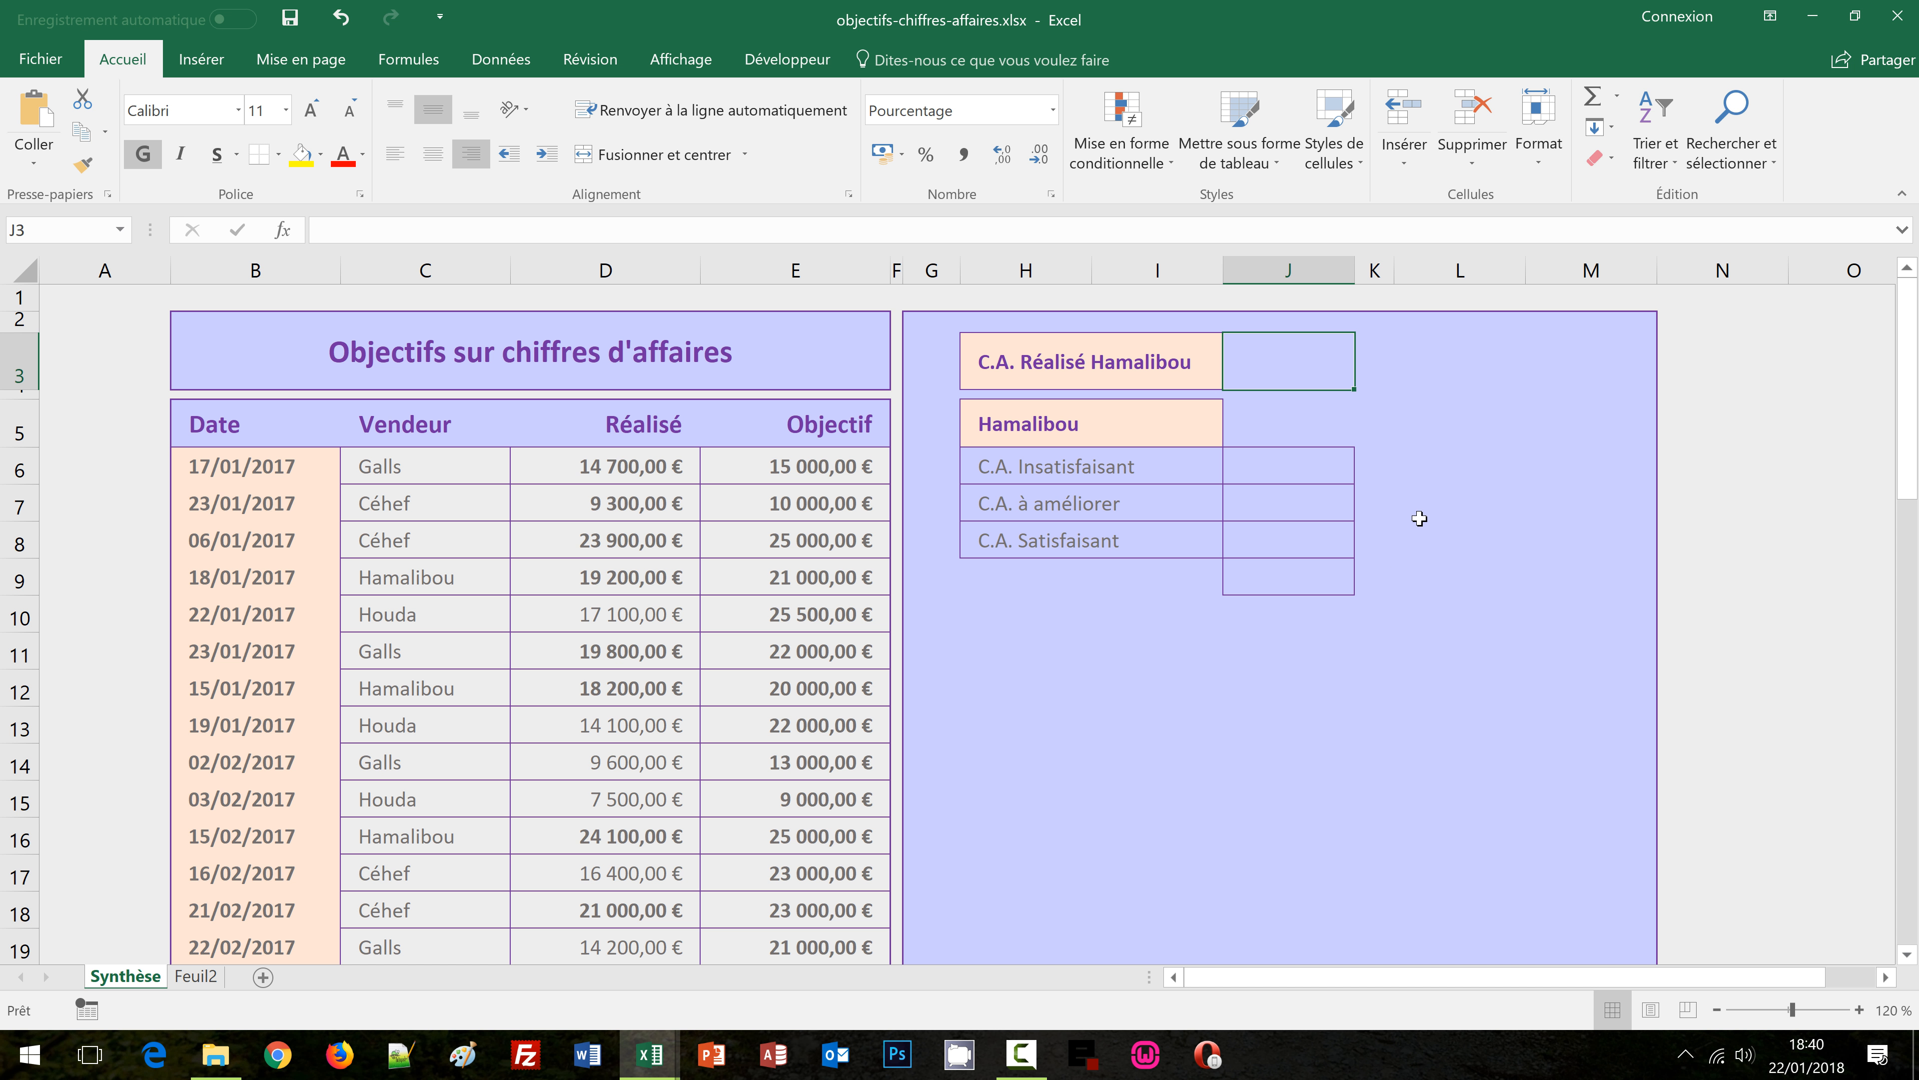
text(=si()
click(1084, 438)
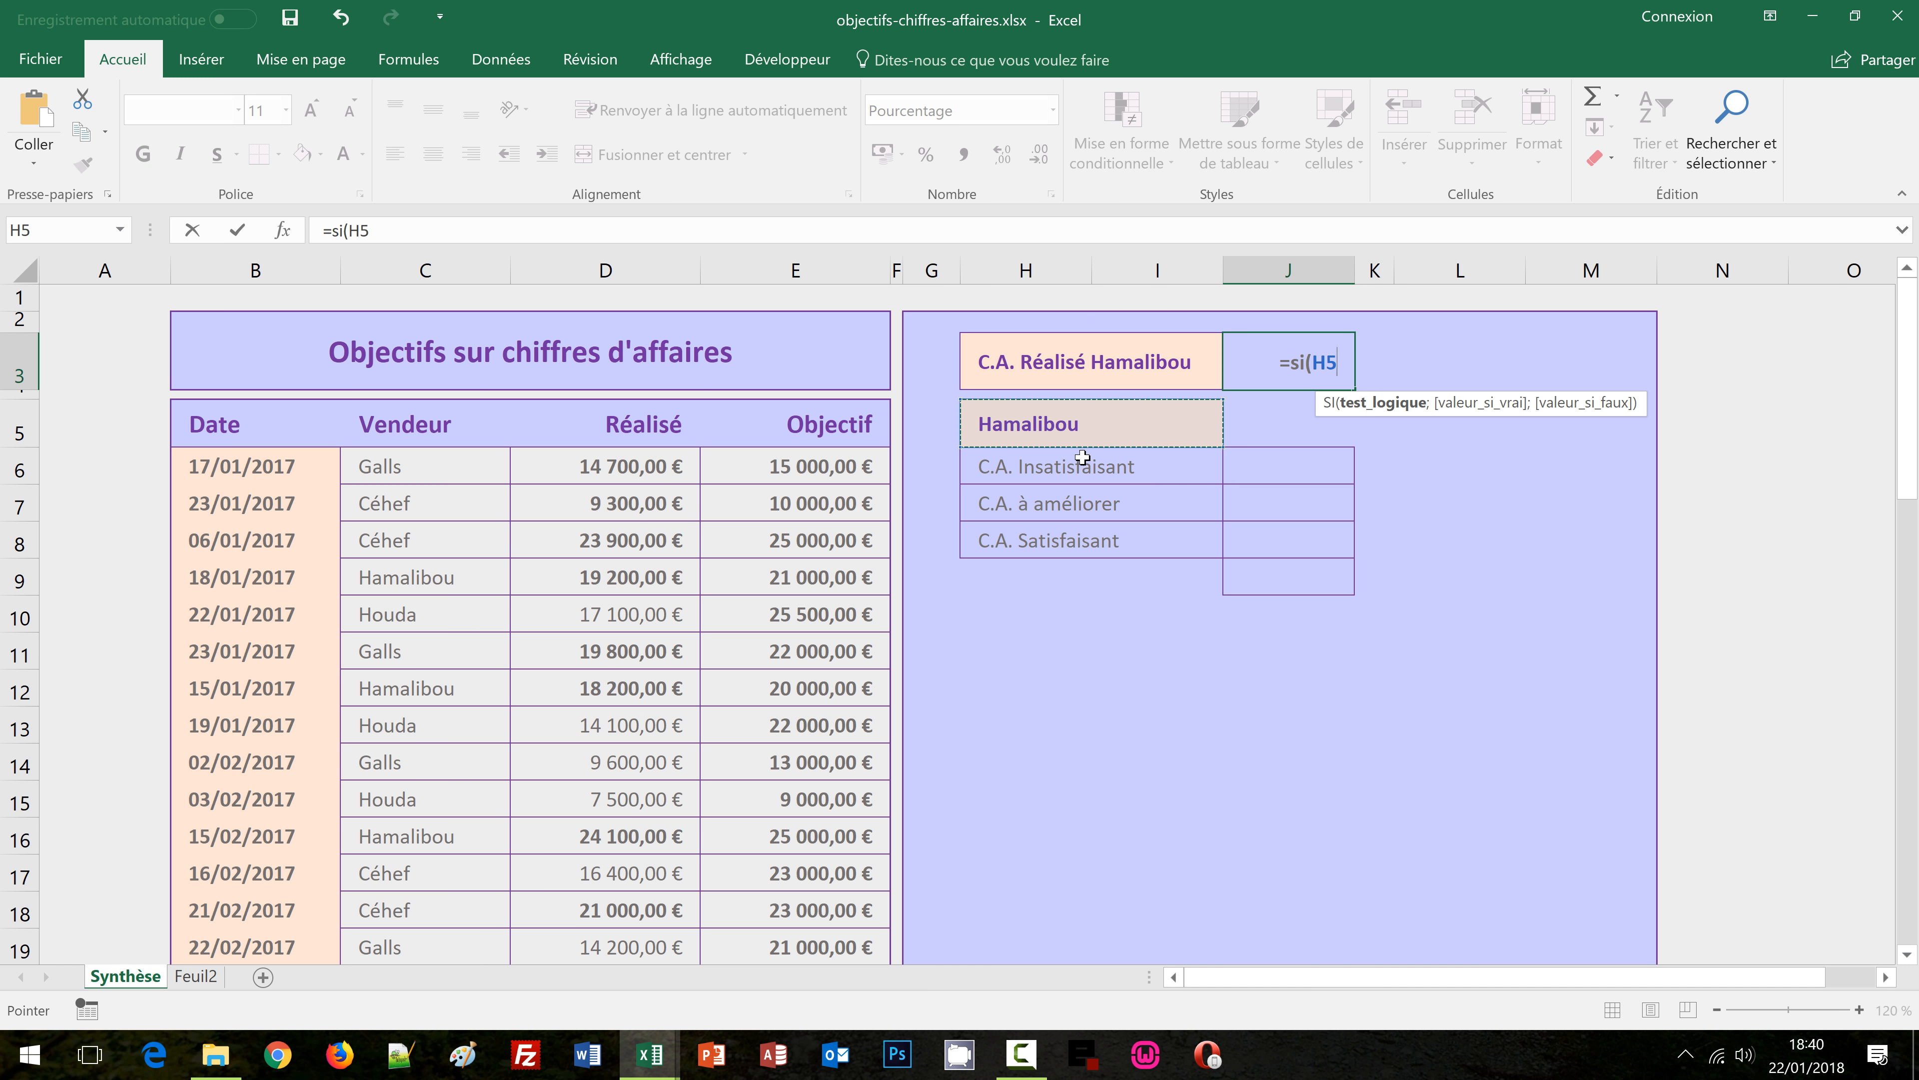
text(<)
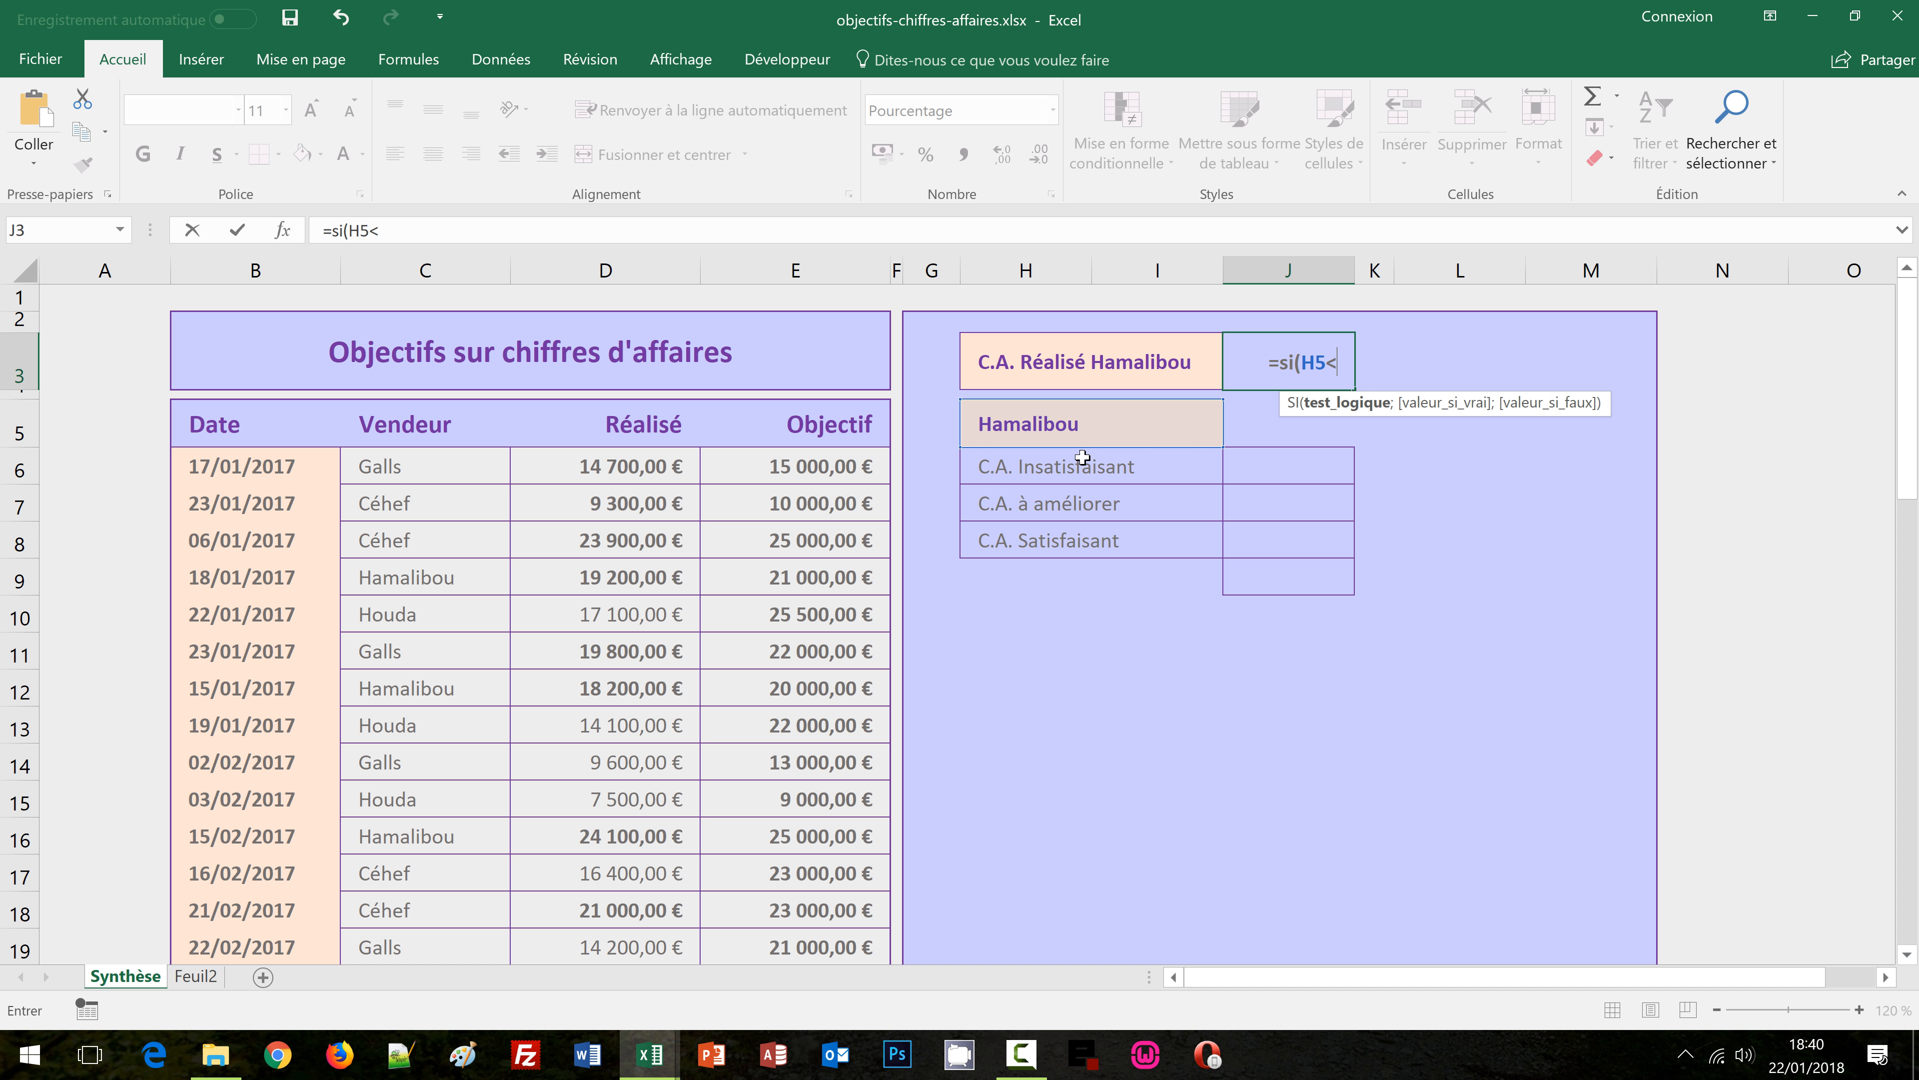
text(>"")
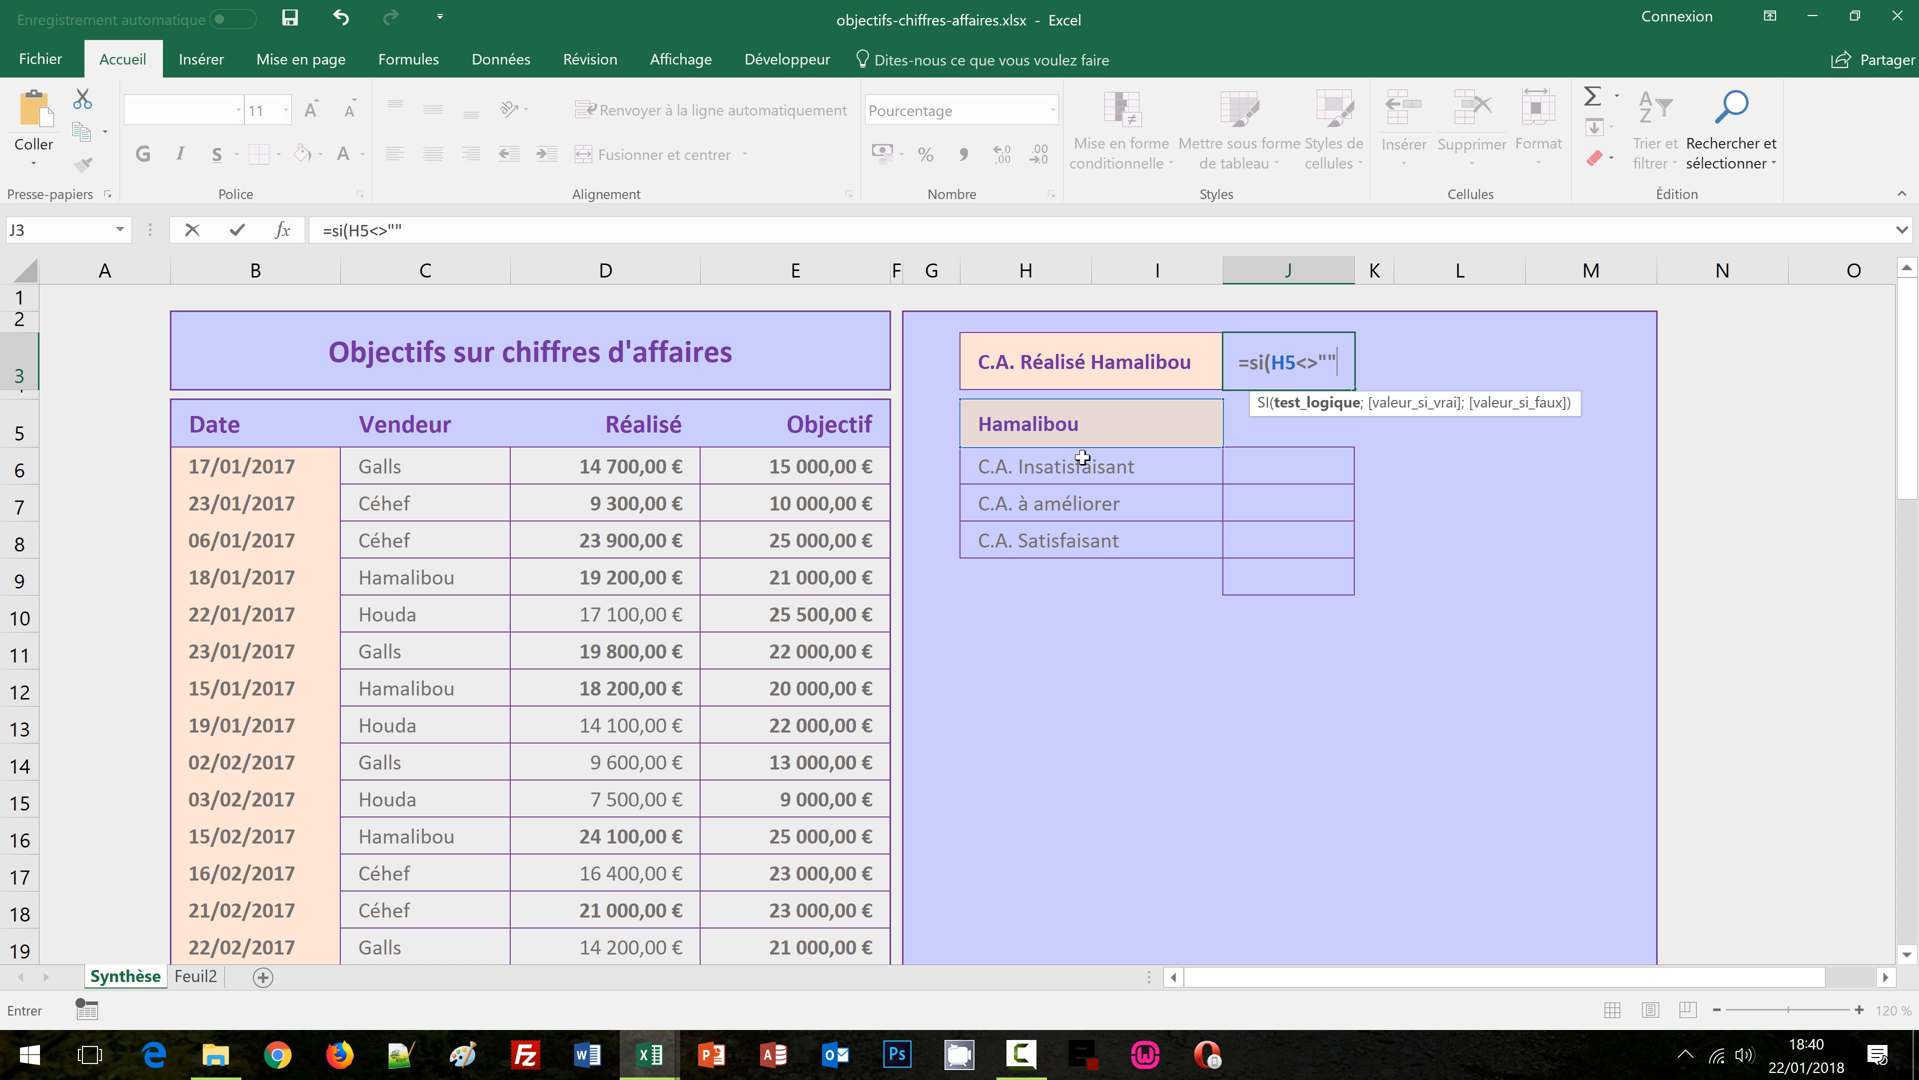
text(;)
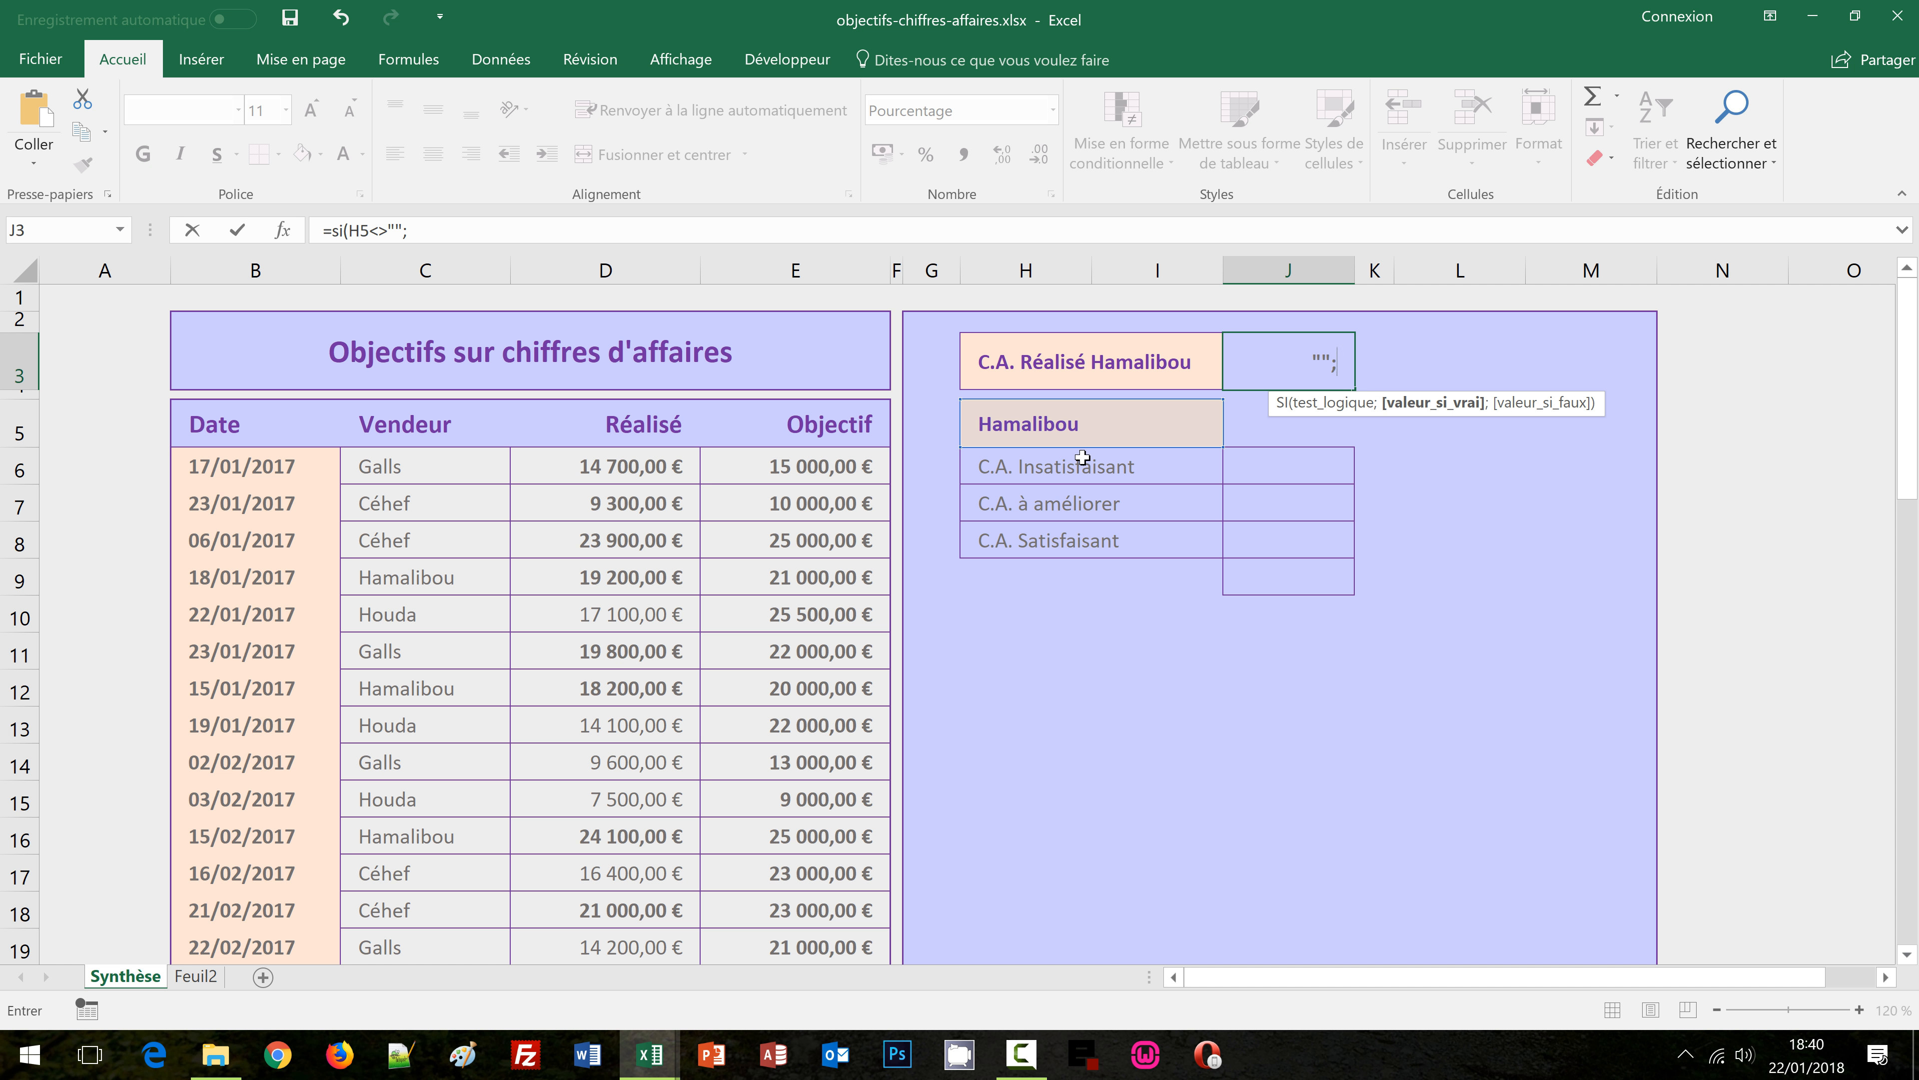
Add a SOMME.SI function as J3's value-if-true, with the Vendeur column C:C as its criteria range
text(somme)
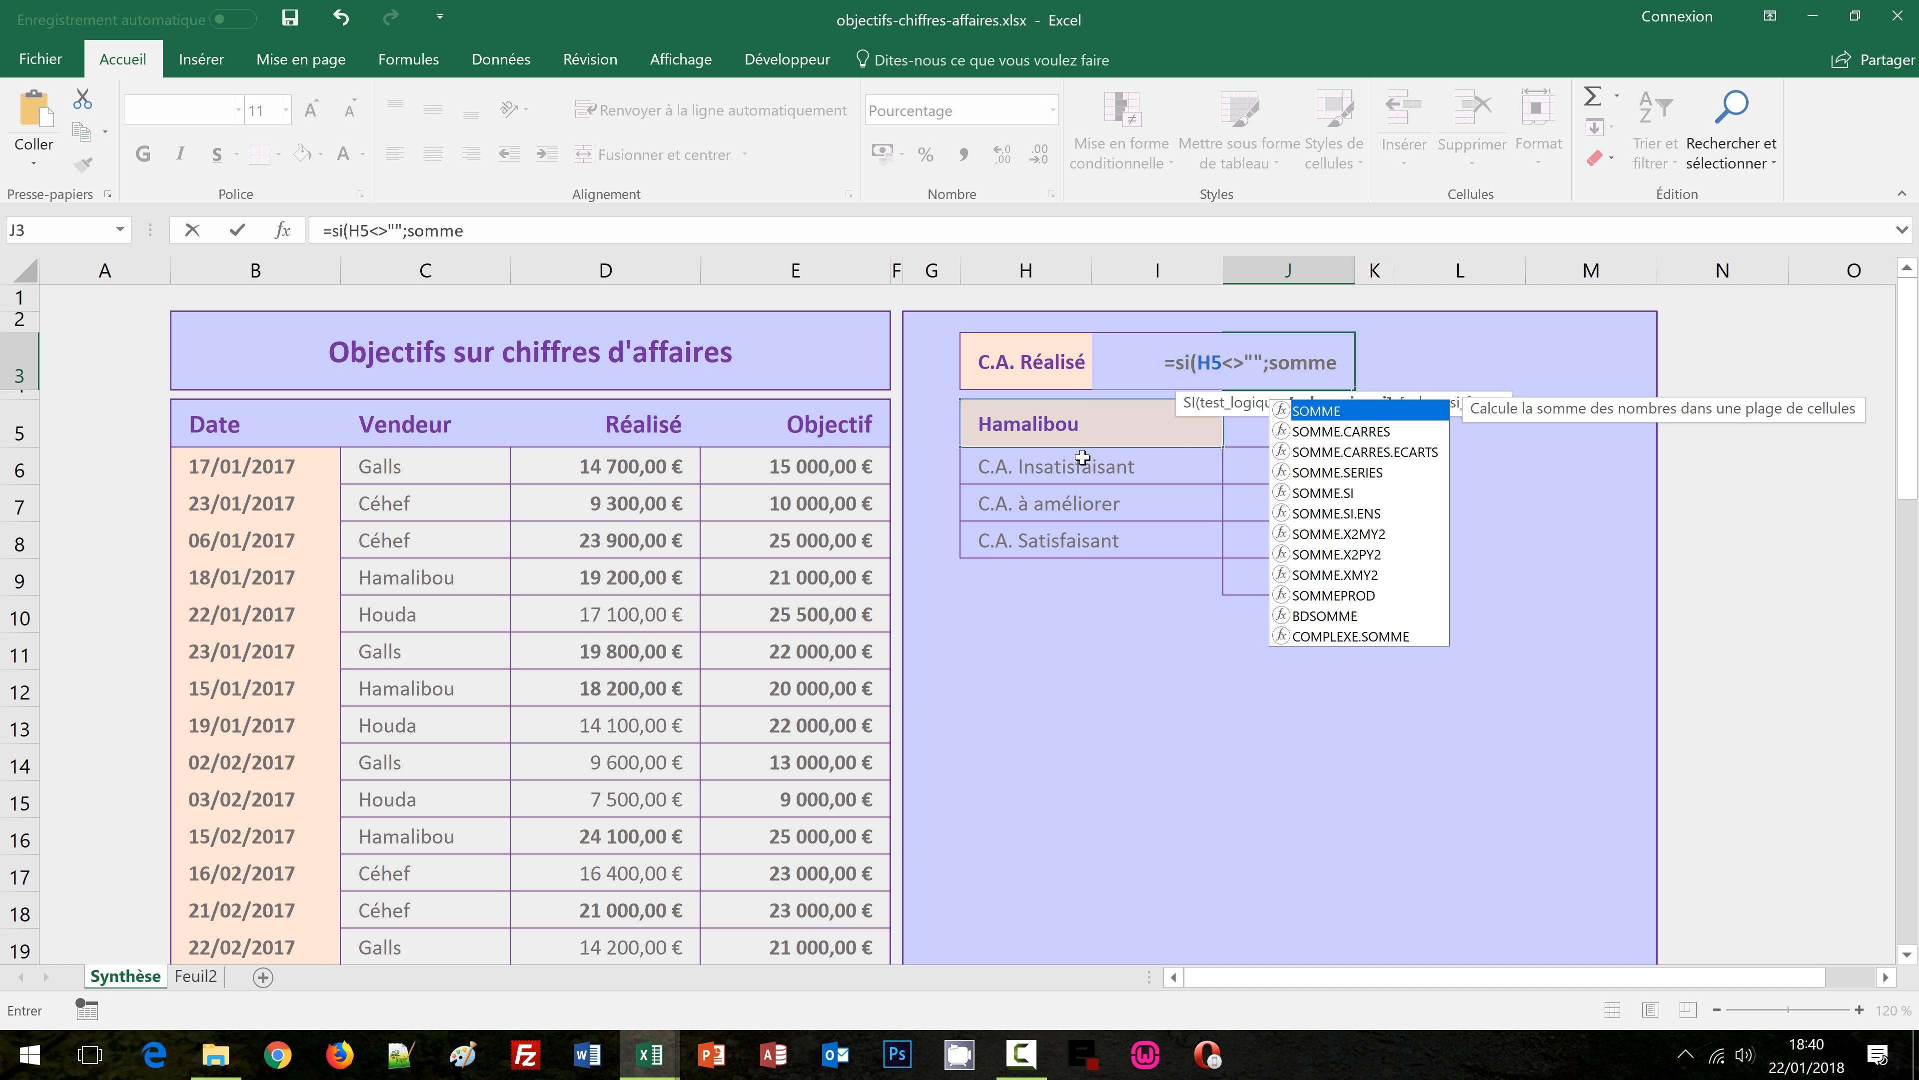
text(.si()
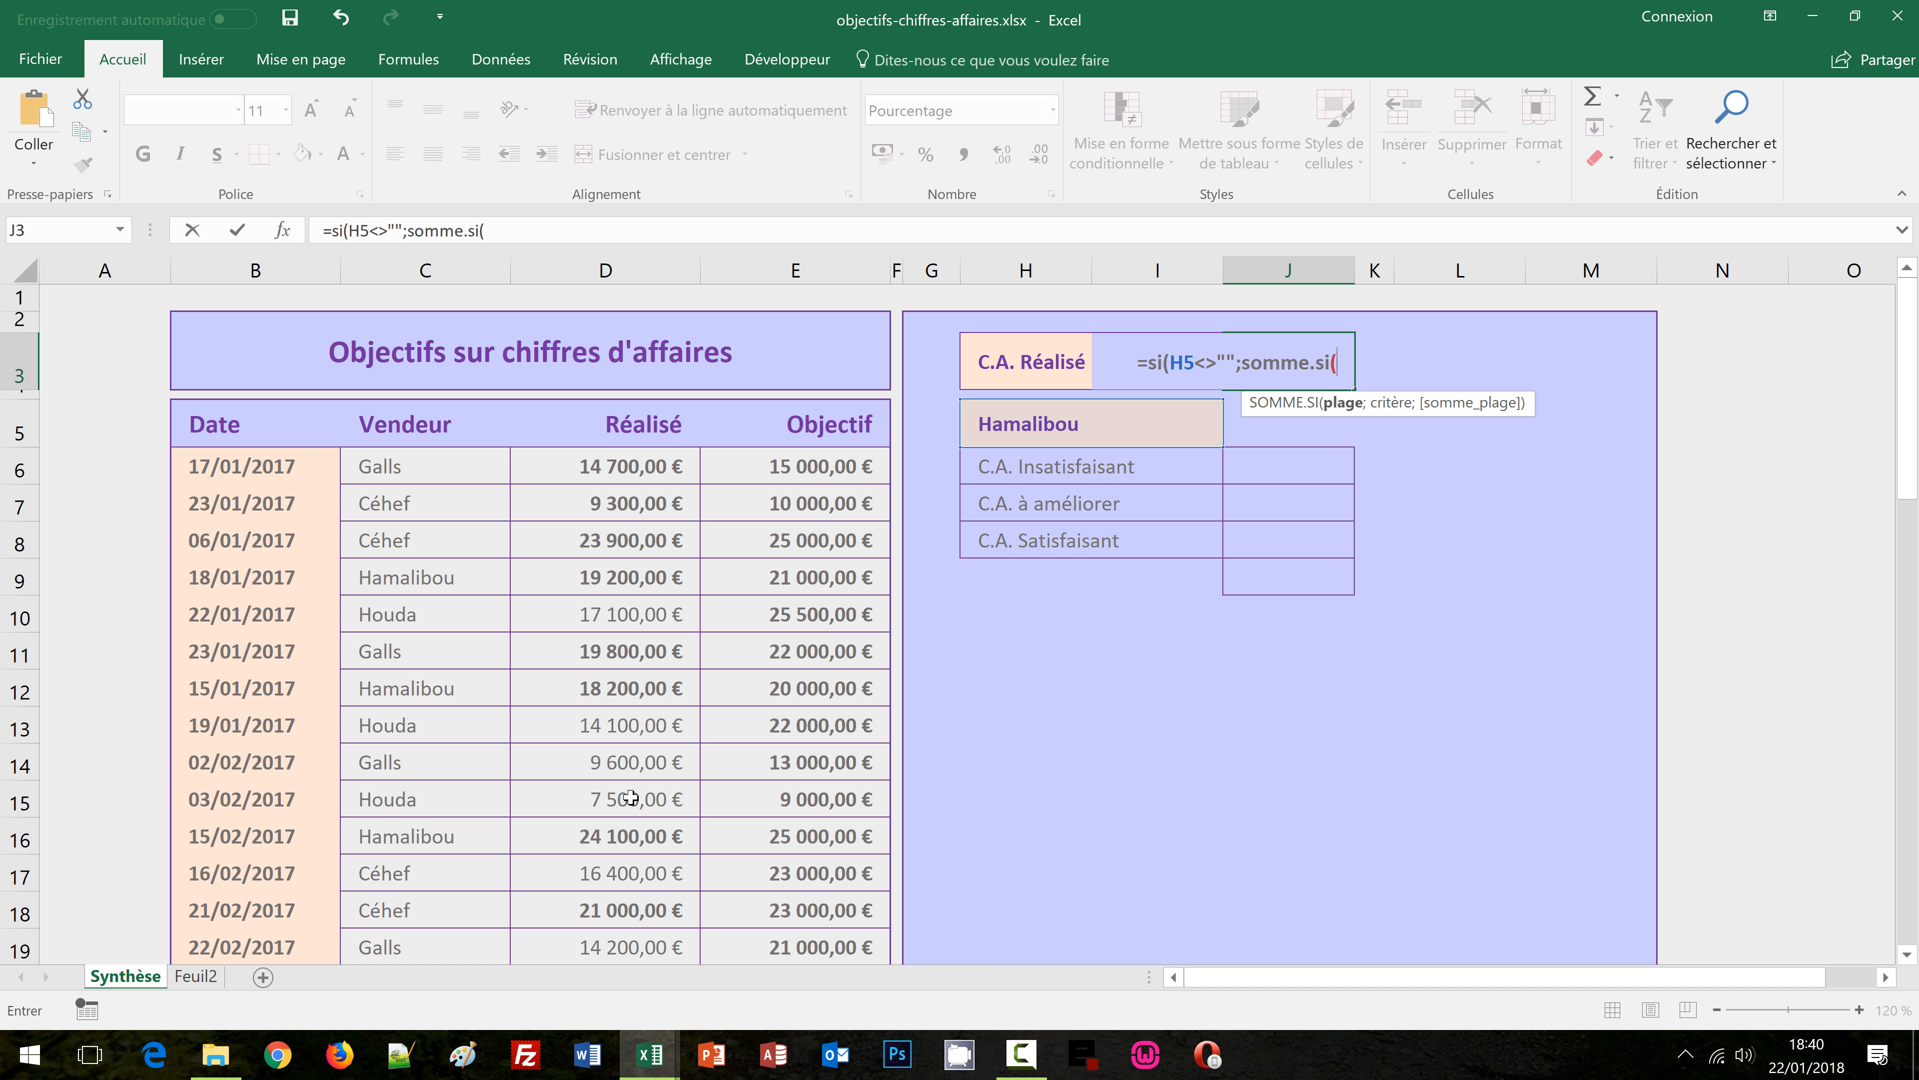
click(405, 266)
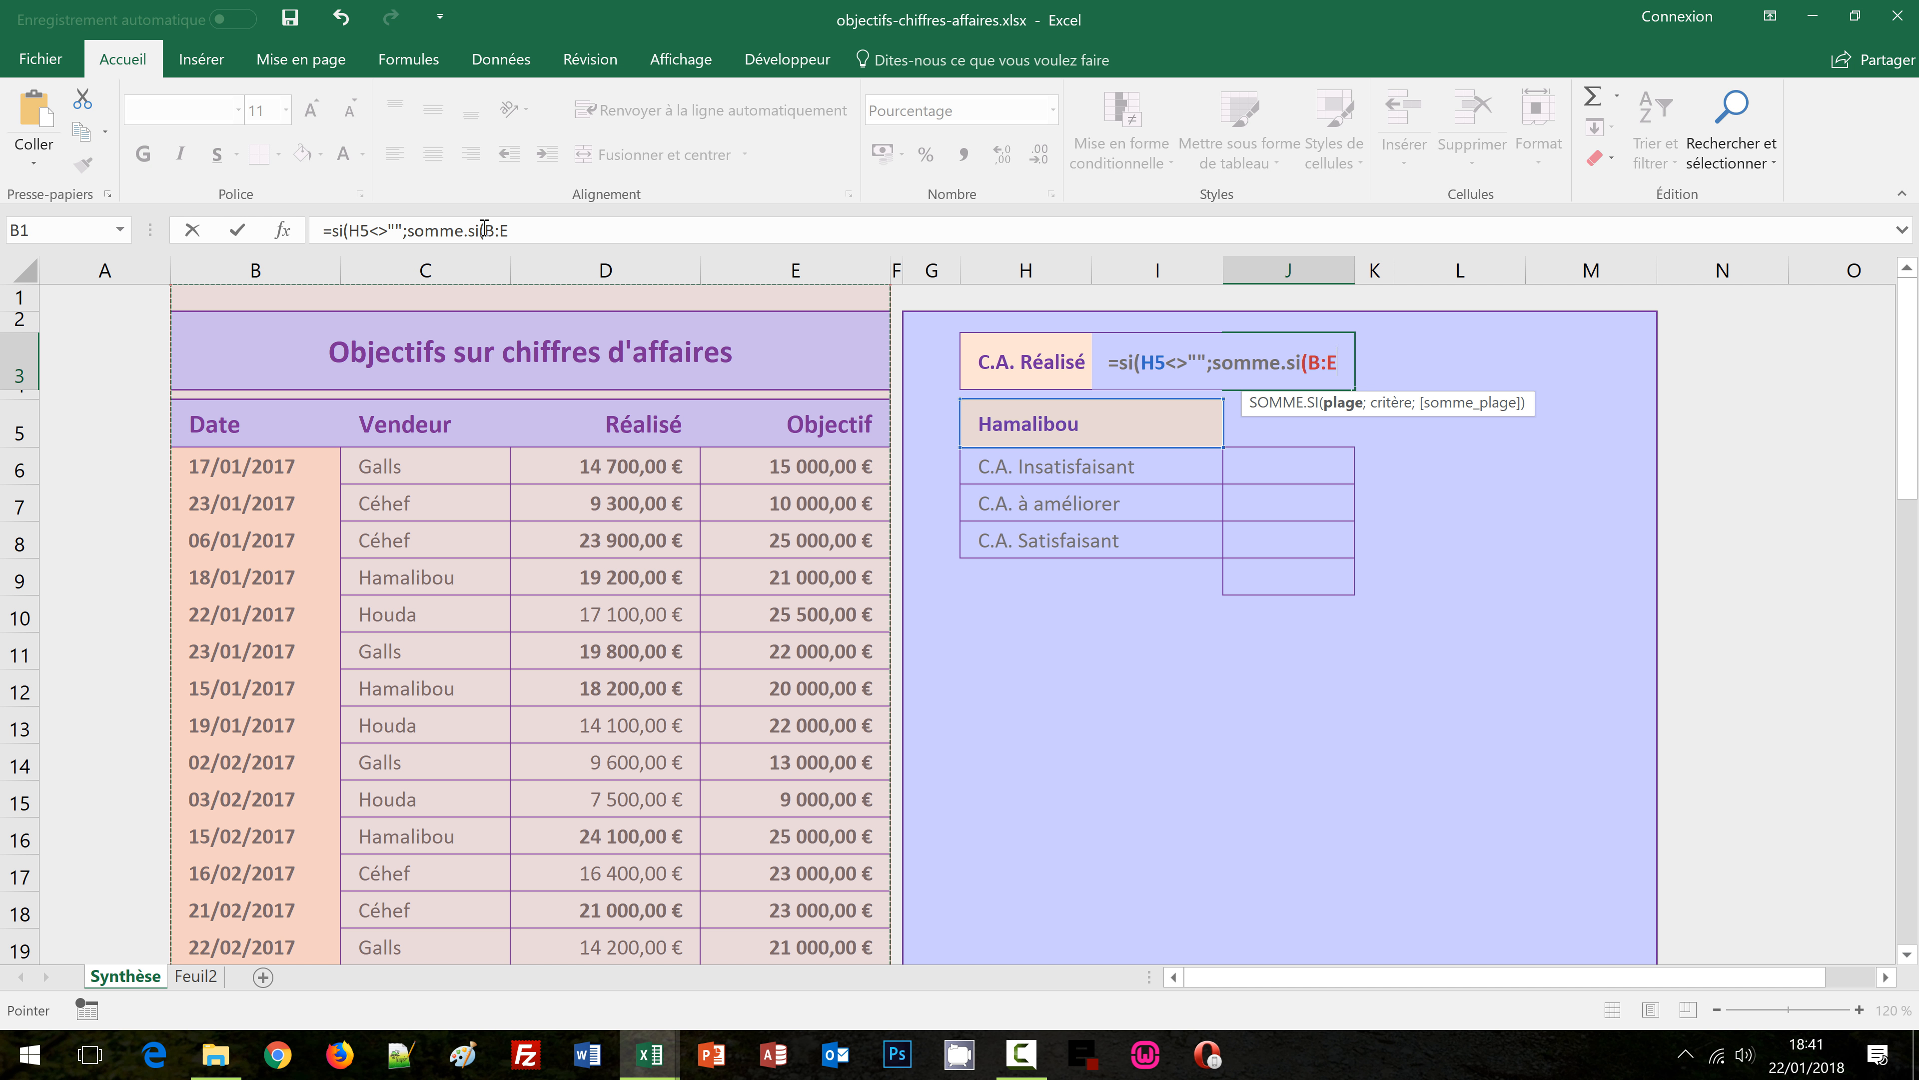
drag(484, 229, 546, 232)
text(C/)
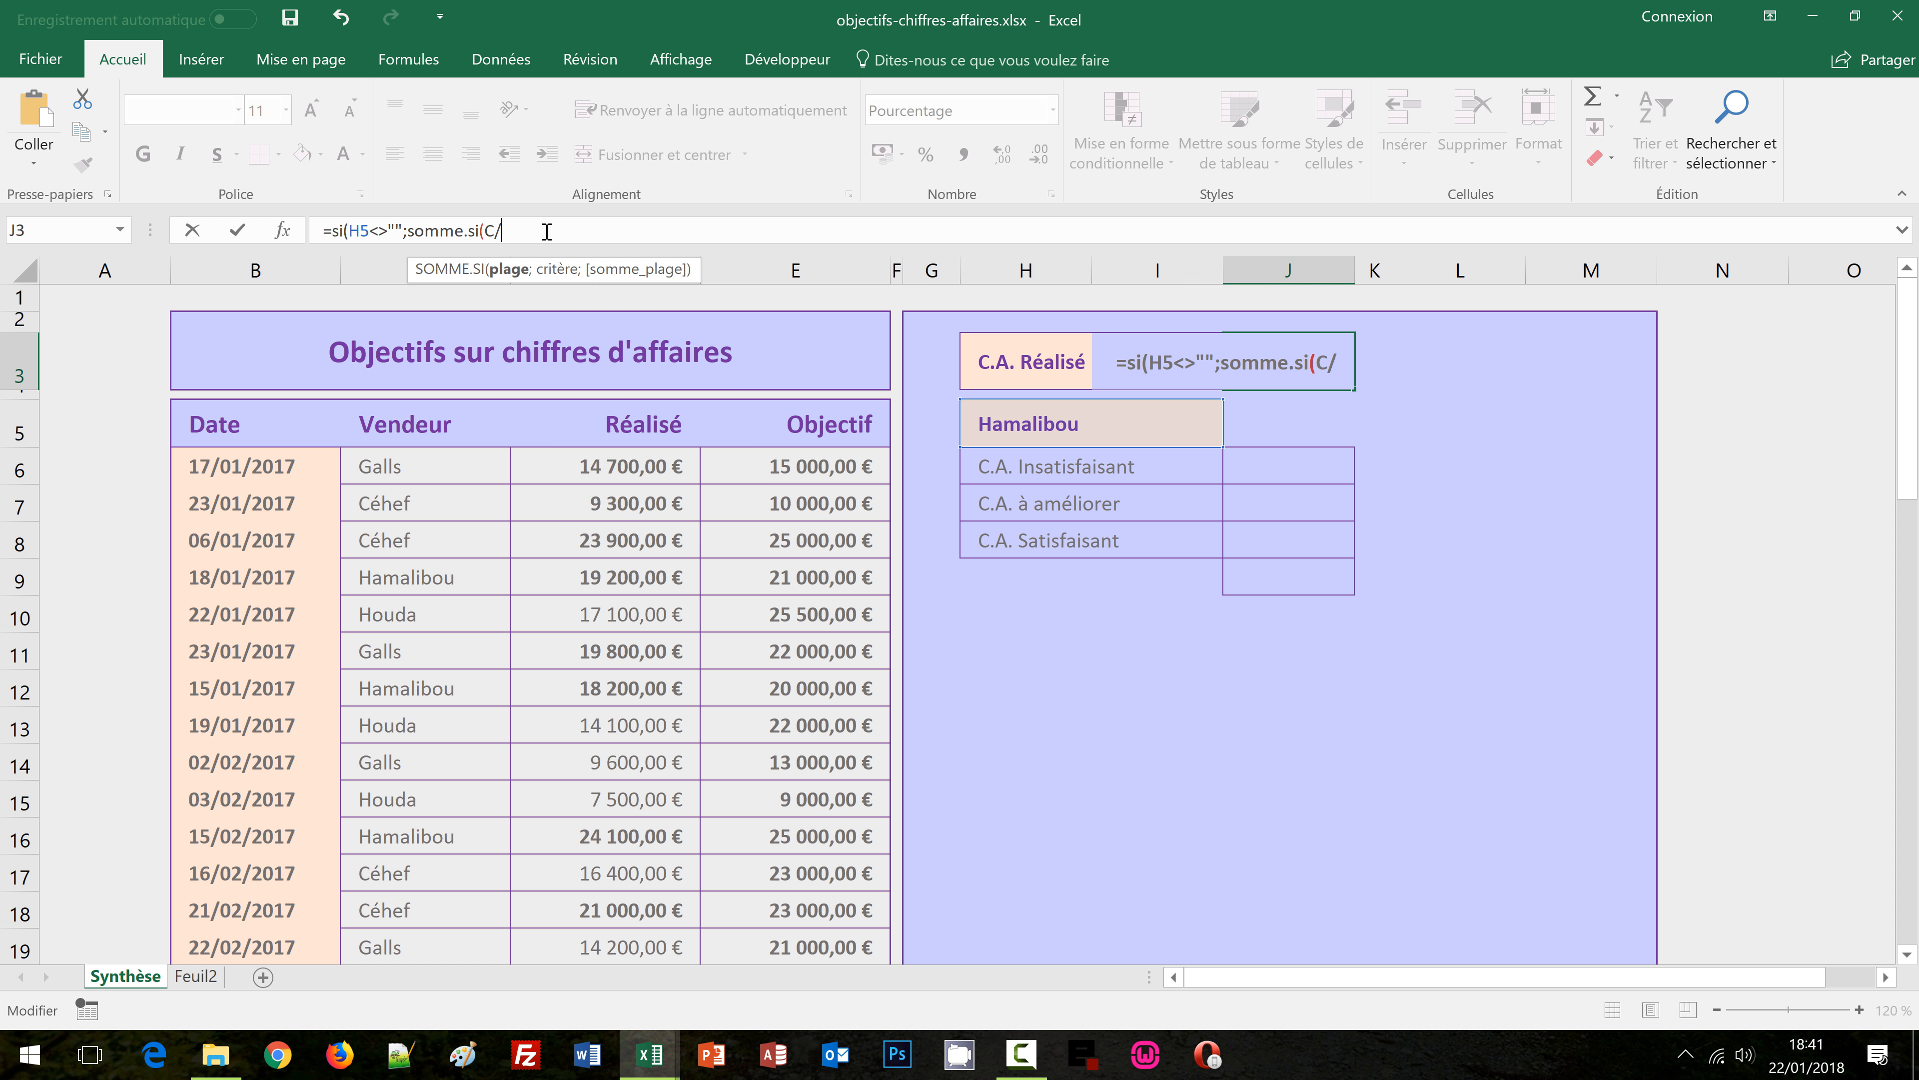
key(BackSpace)
text(:C)
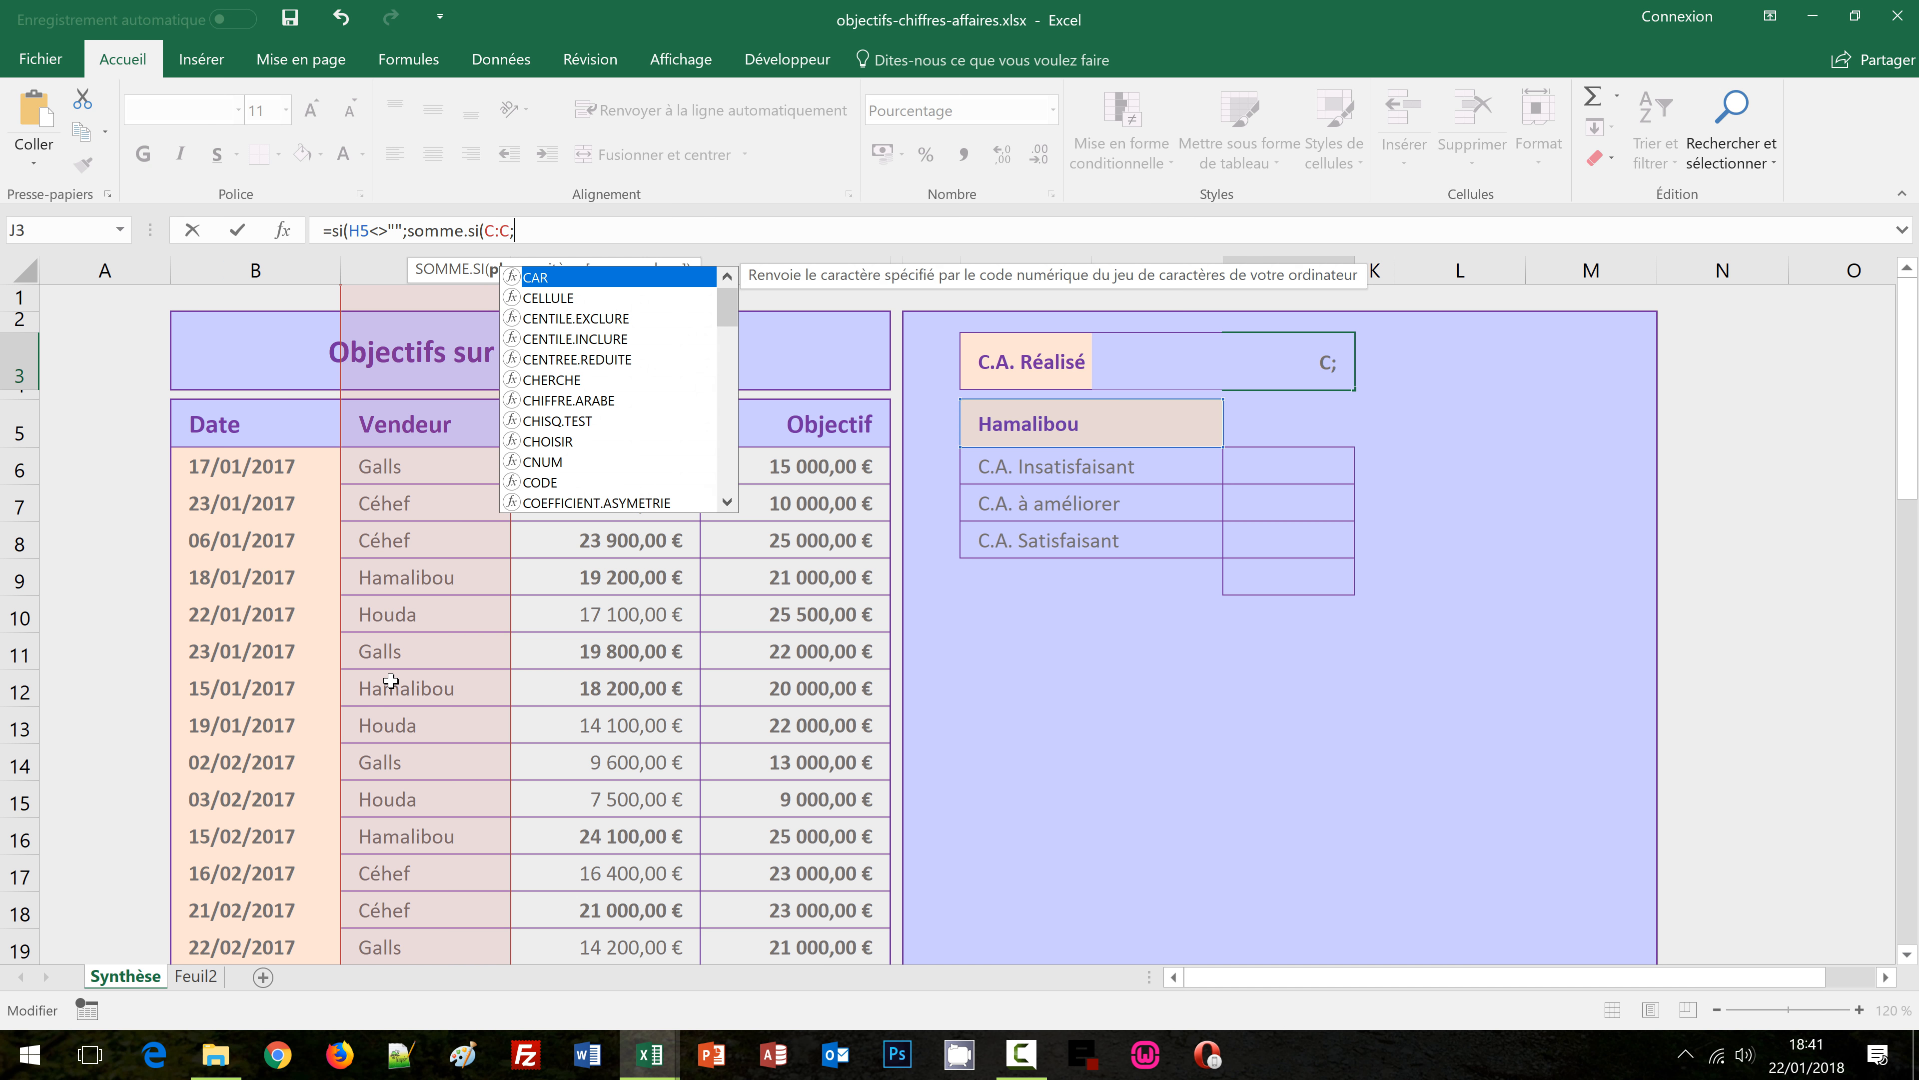
text(;)
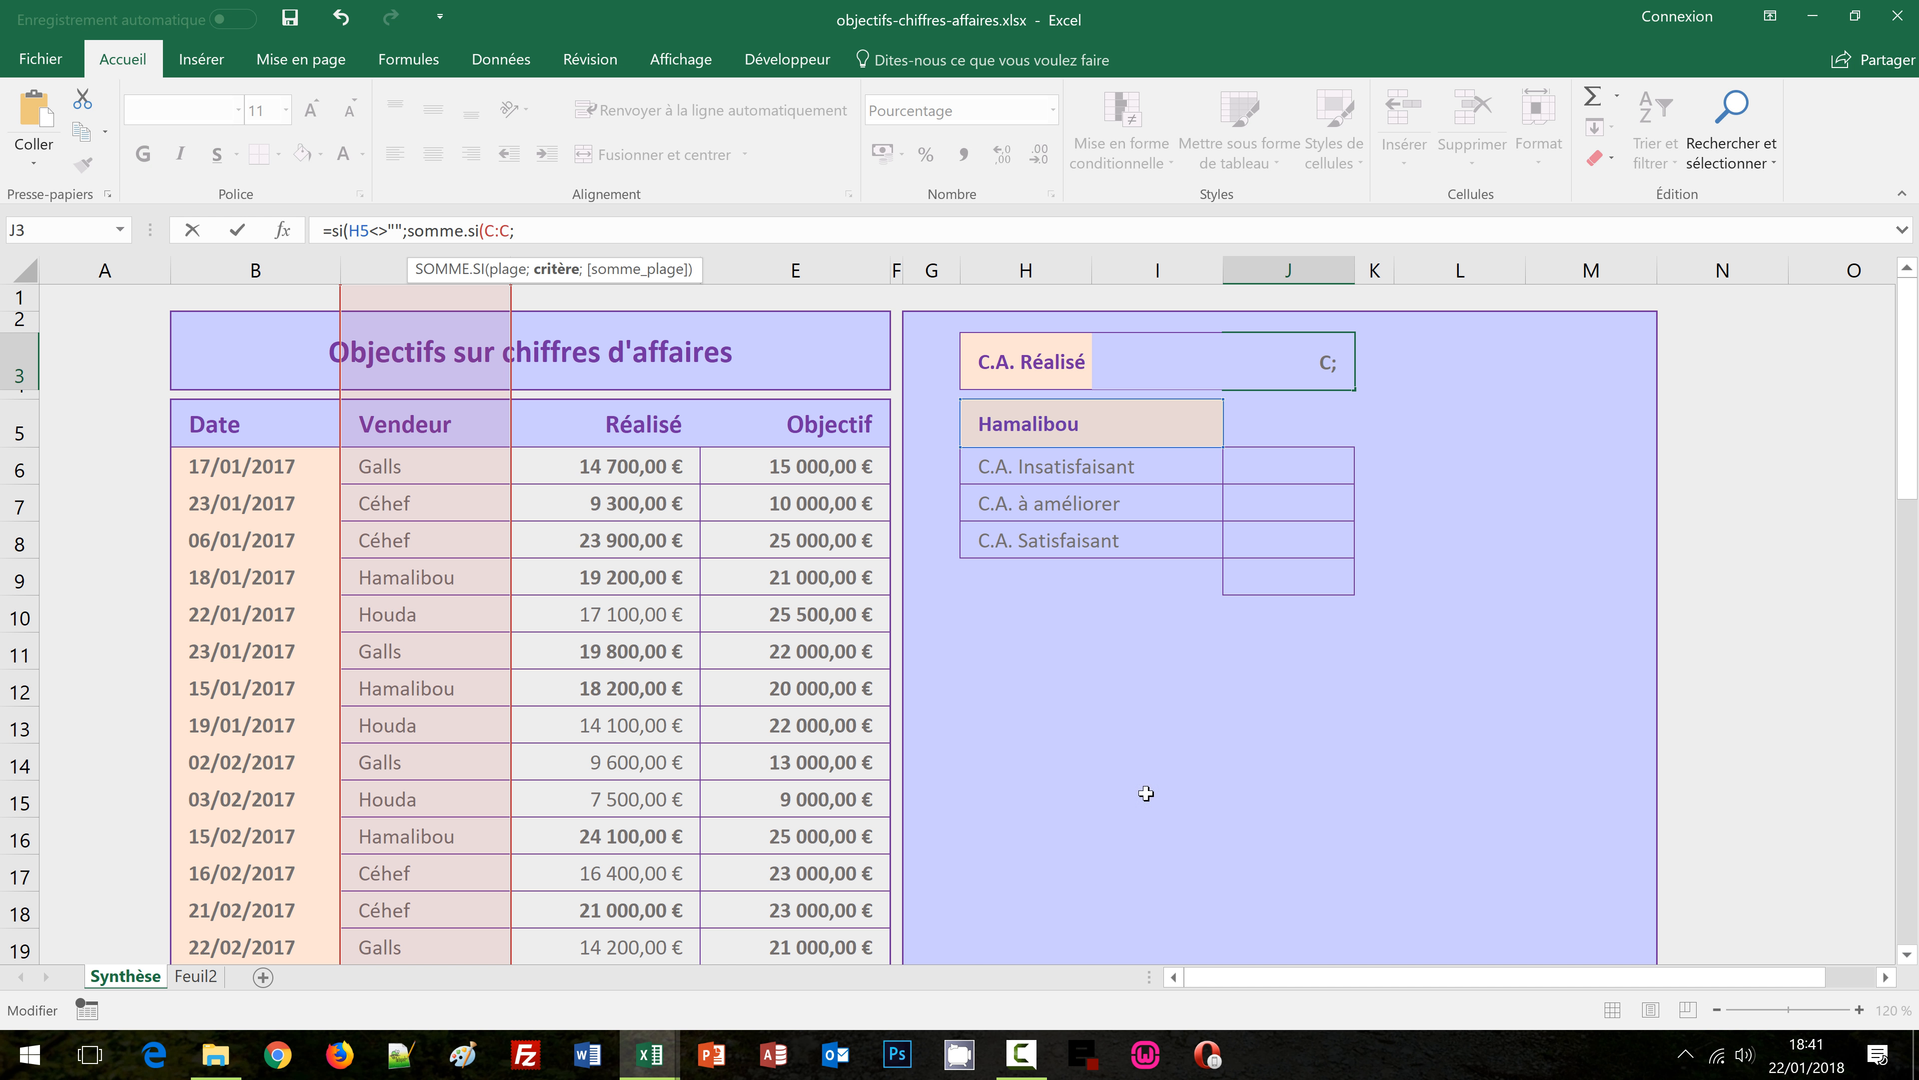
Complete the SOMME.SI function with H5 as the criterion and the Réalisé column D:D as the sum range
click(1009, 426)
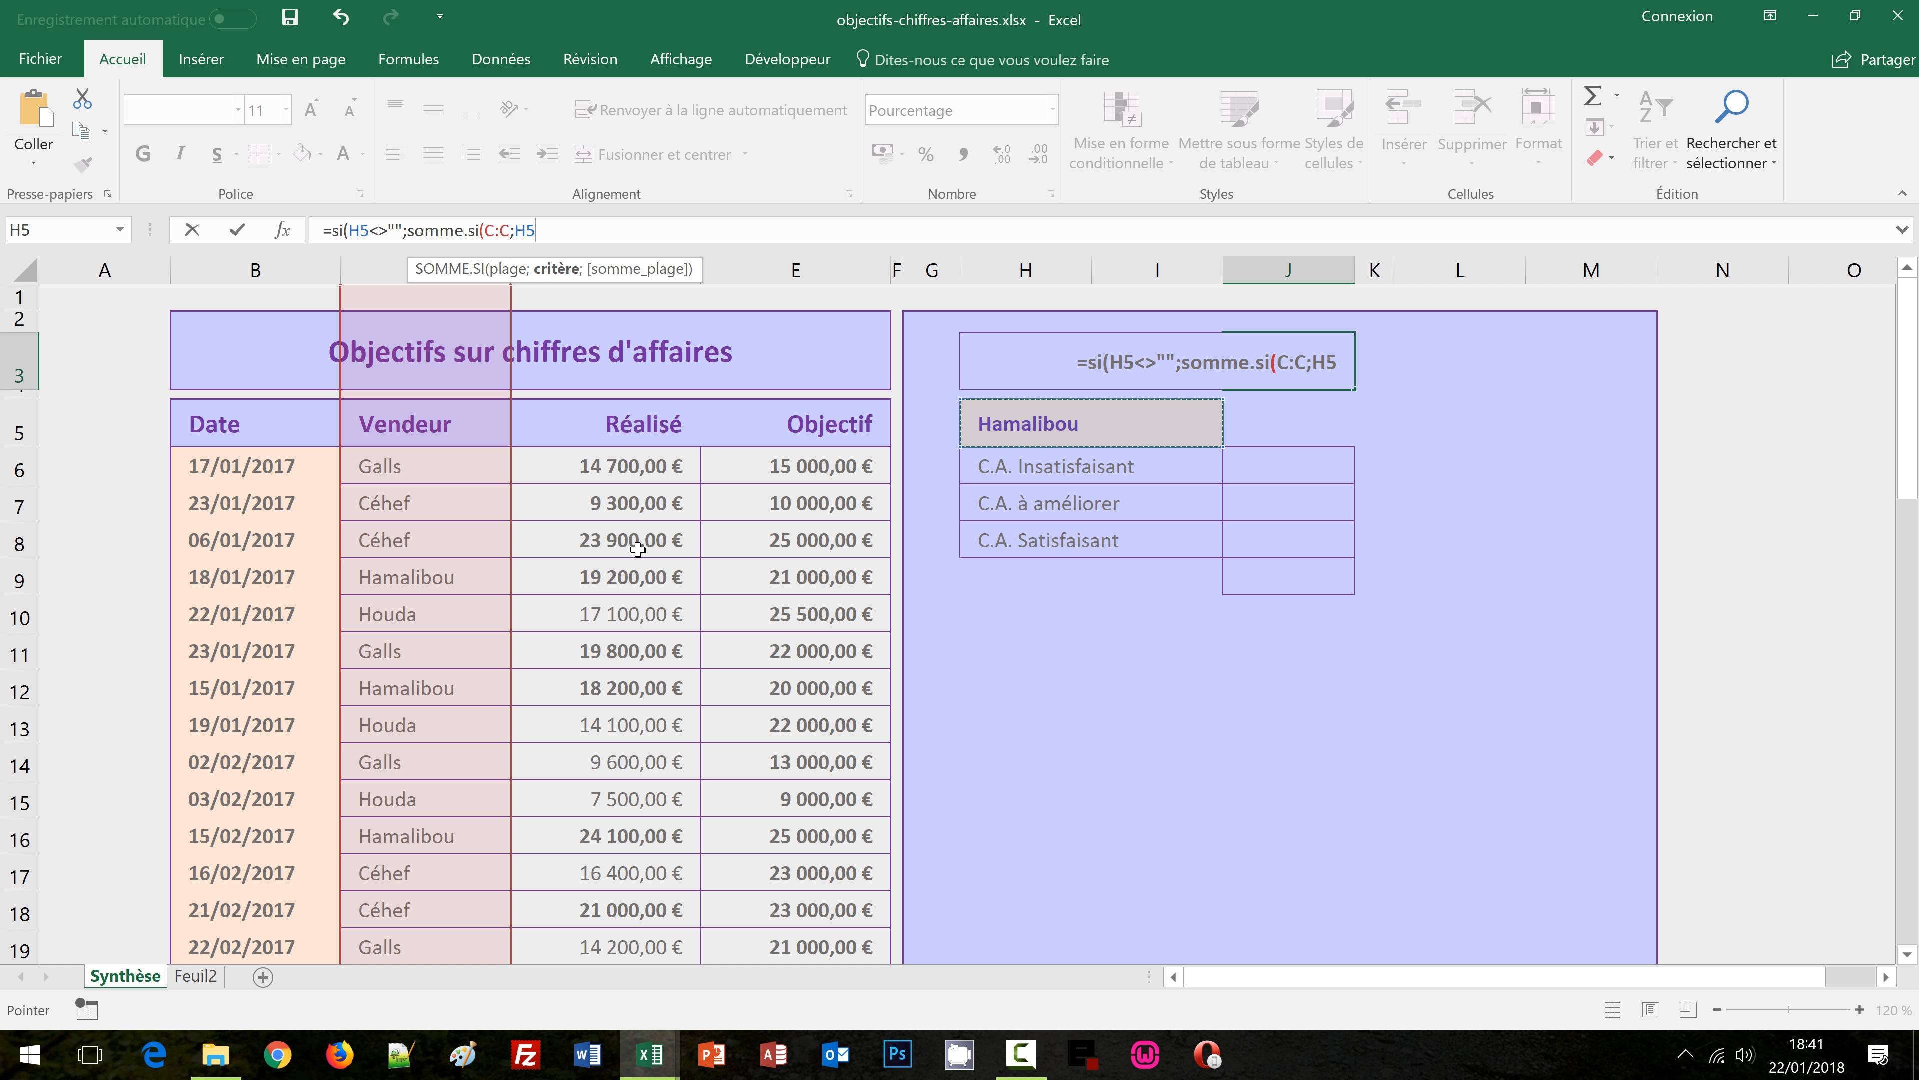
text(;)
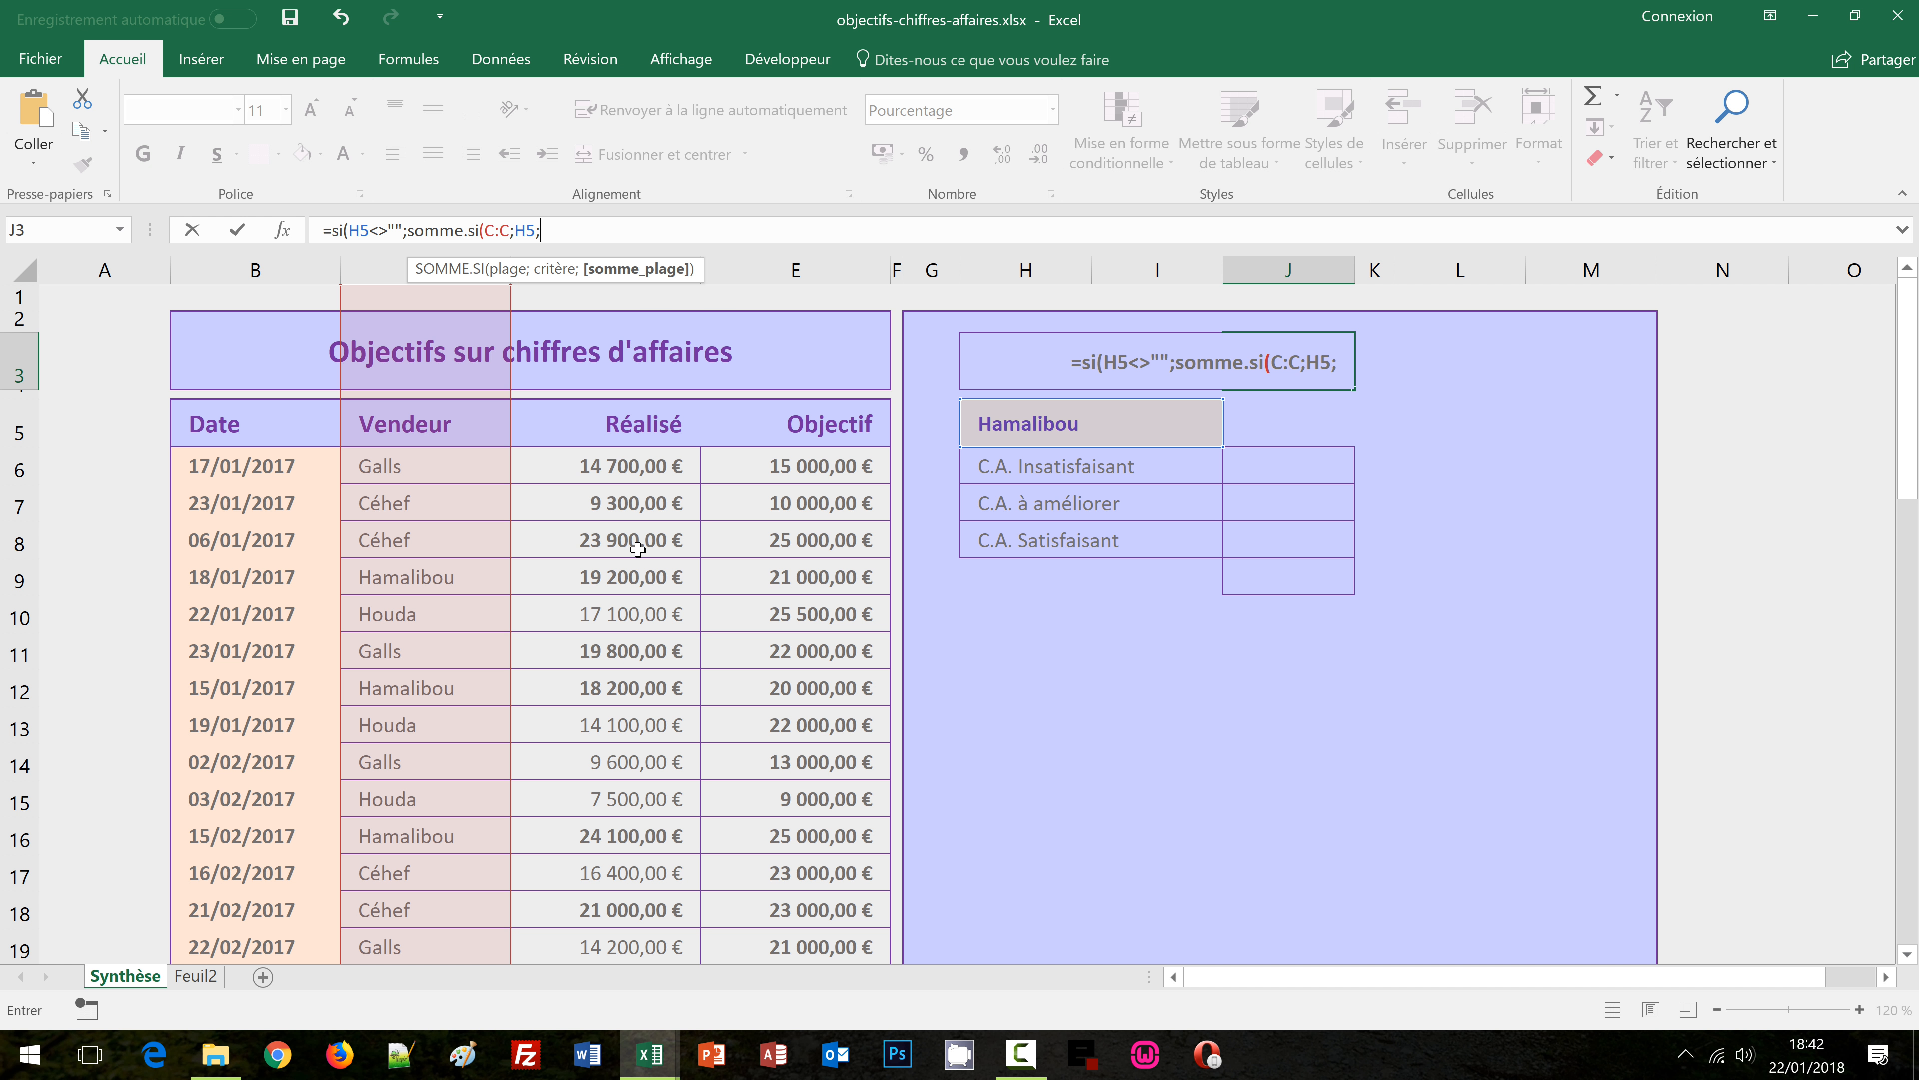
text(D:D)
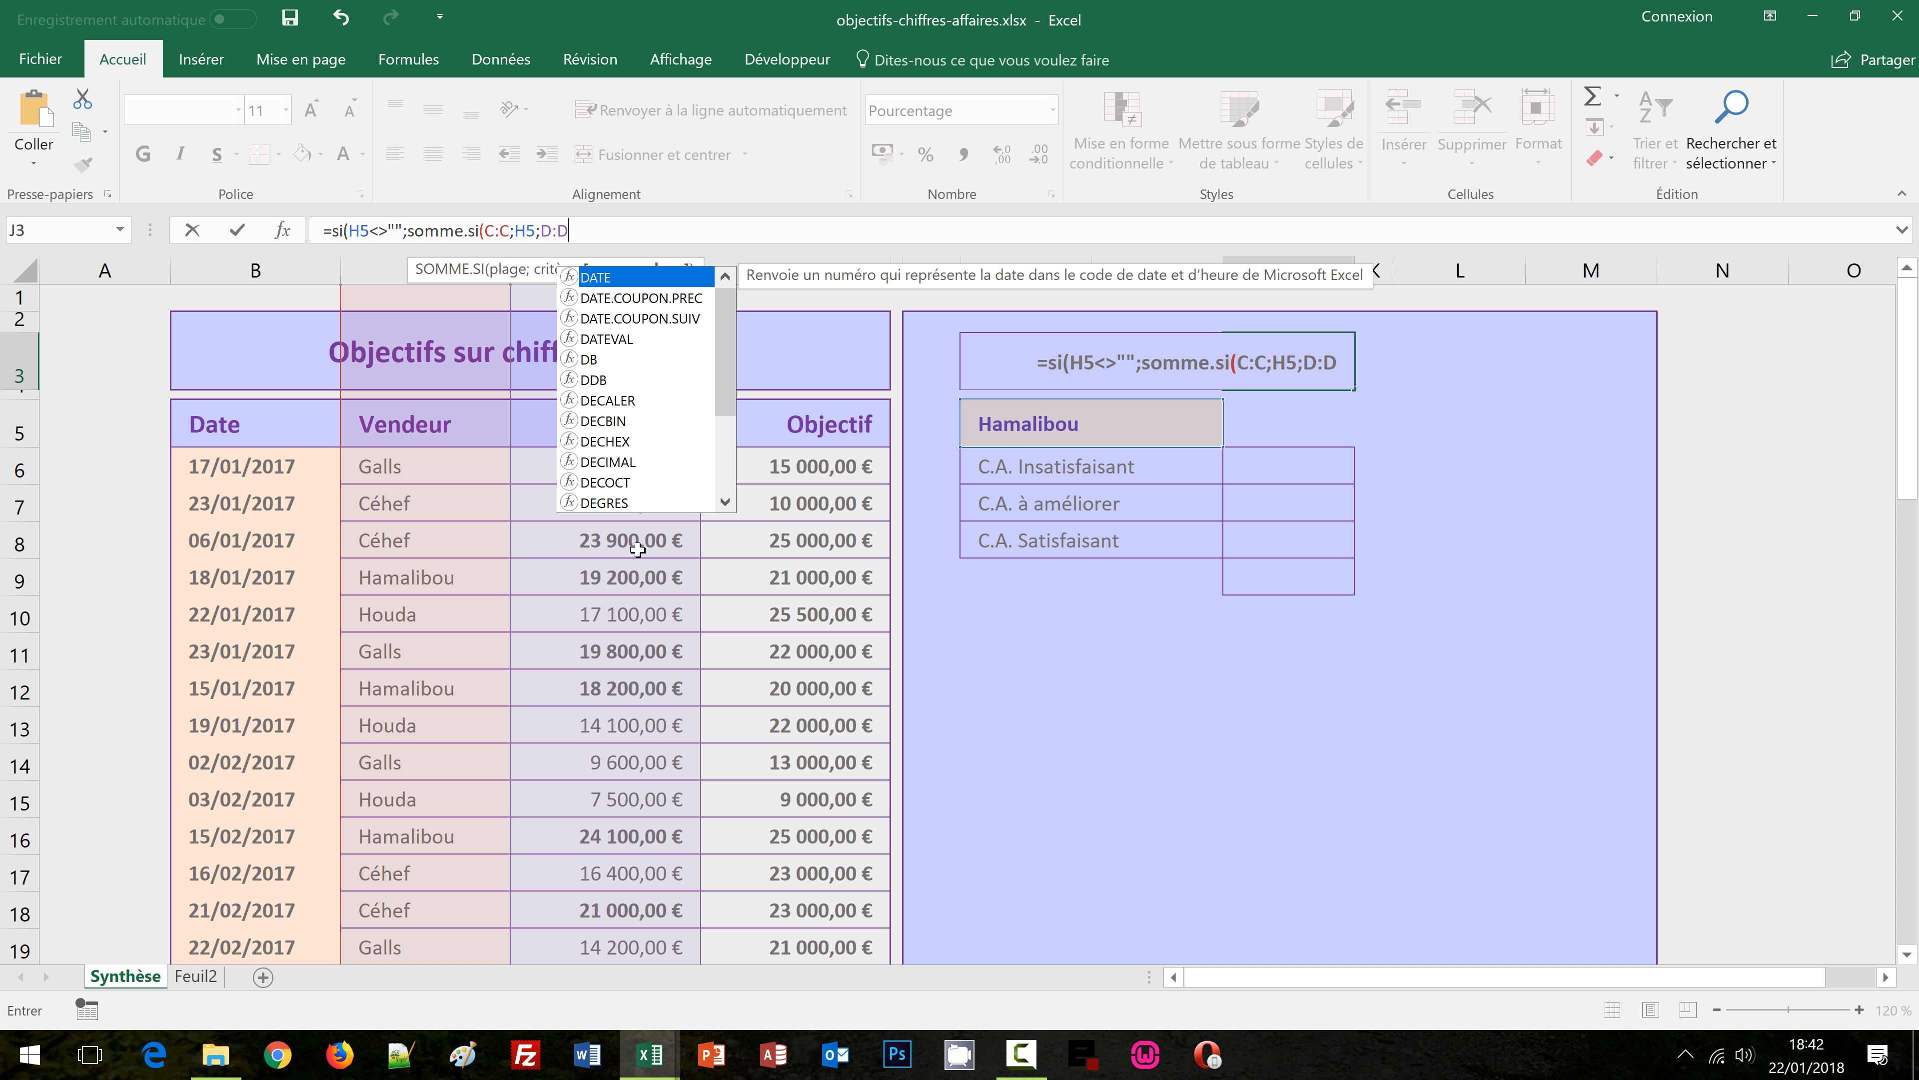
text())
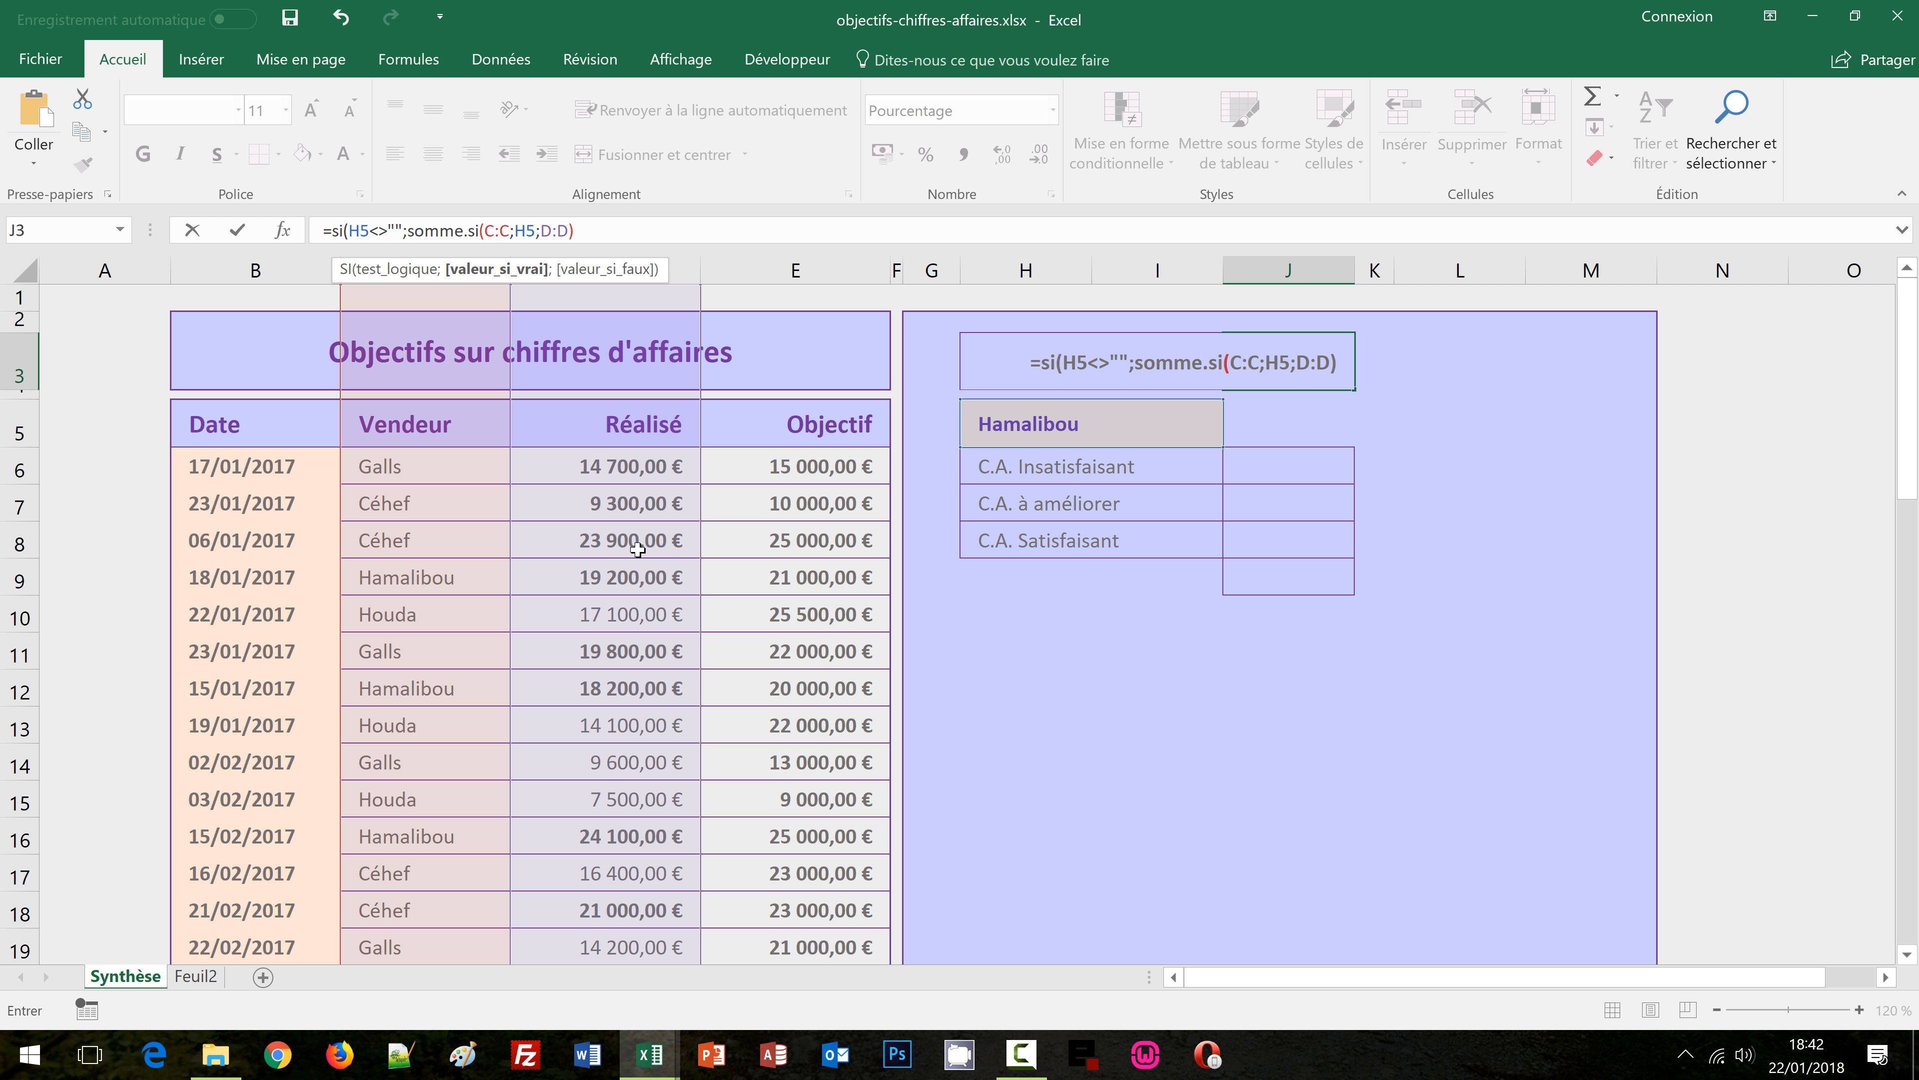
Divide by a copy of the SOMME.SI expression, replacing its sum range with the Objectif column E:E
text(/)
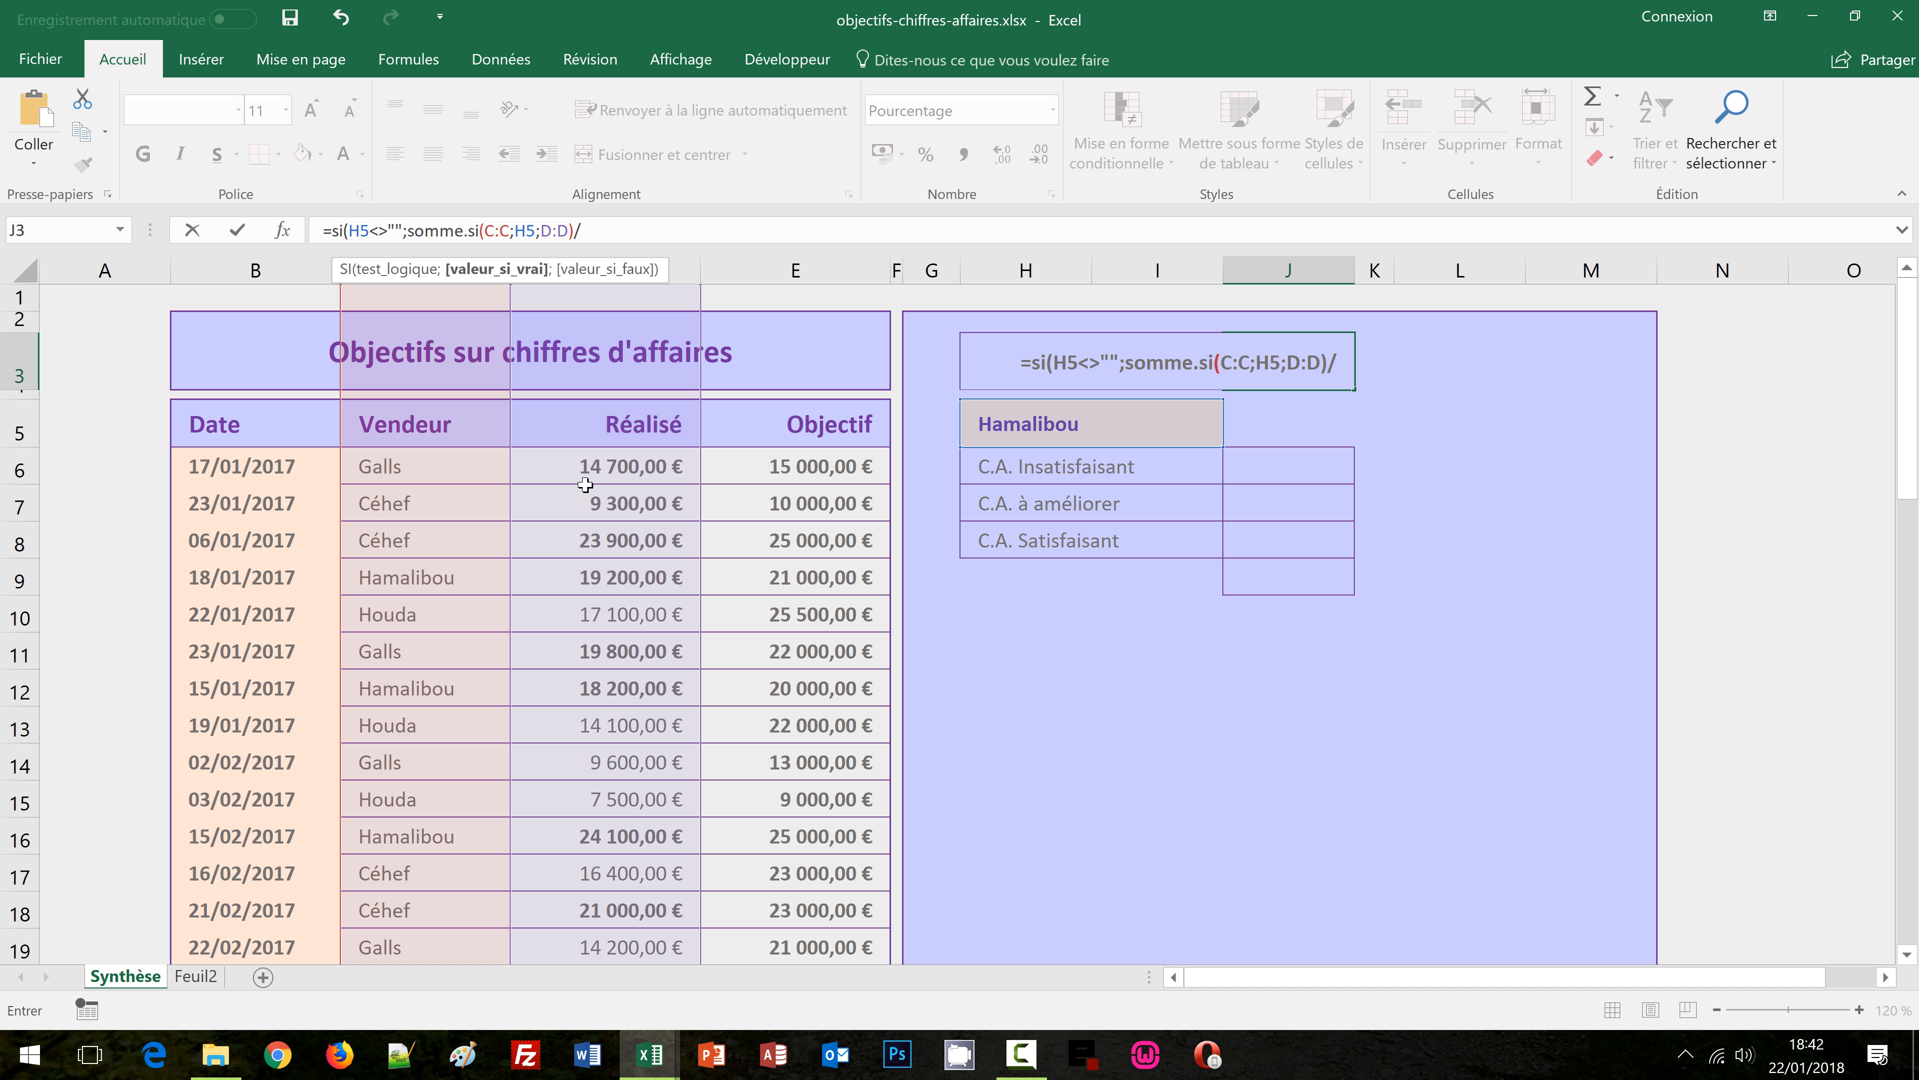
drag(409, 231, 576, 234)
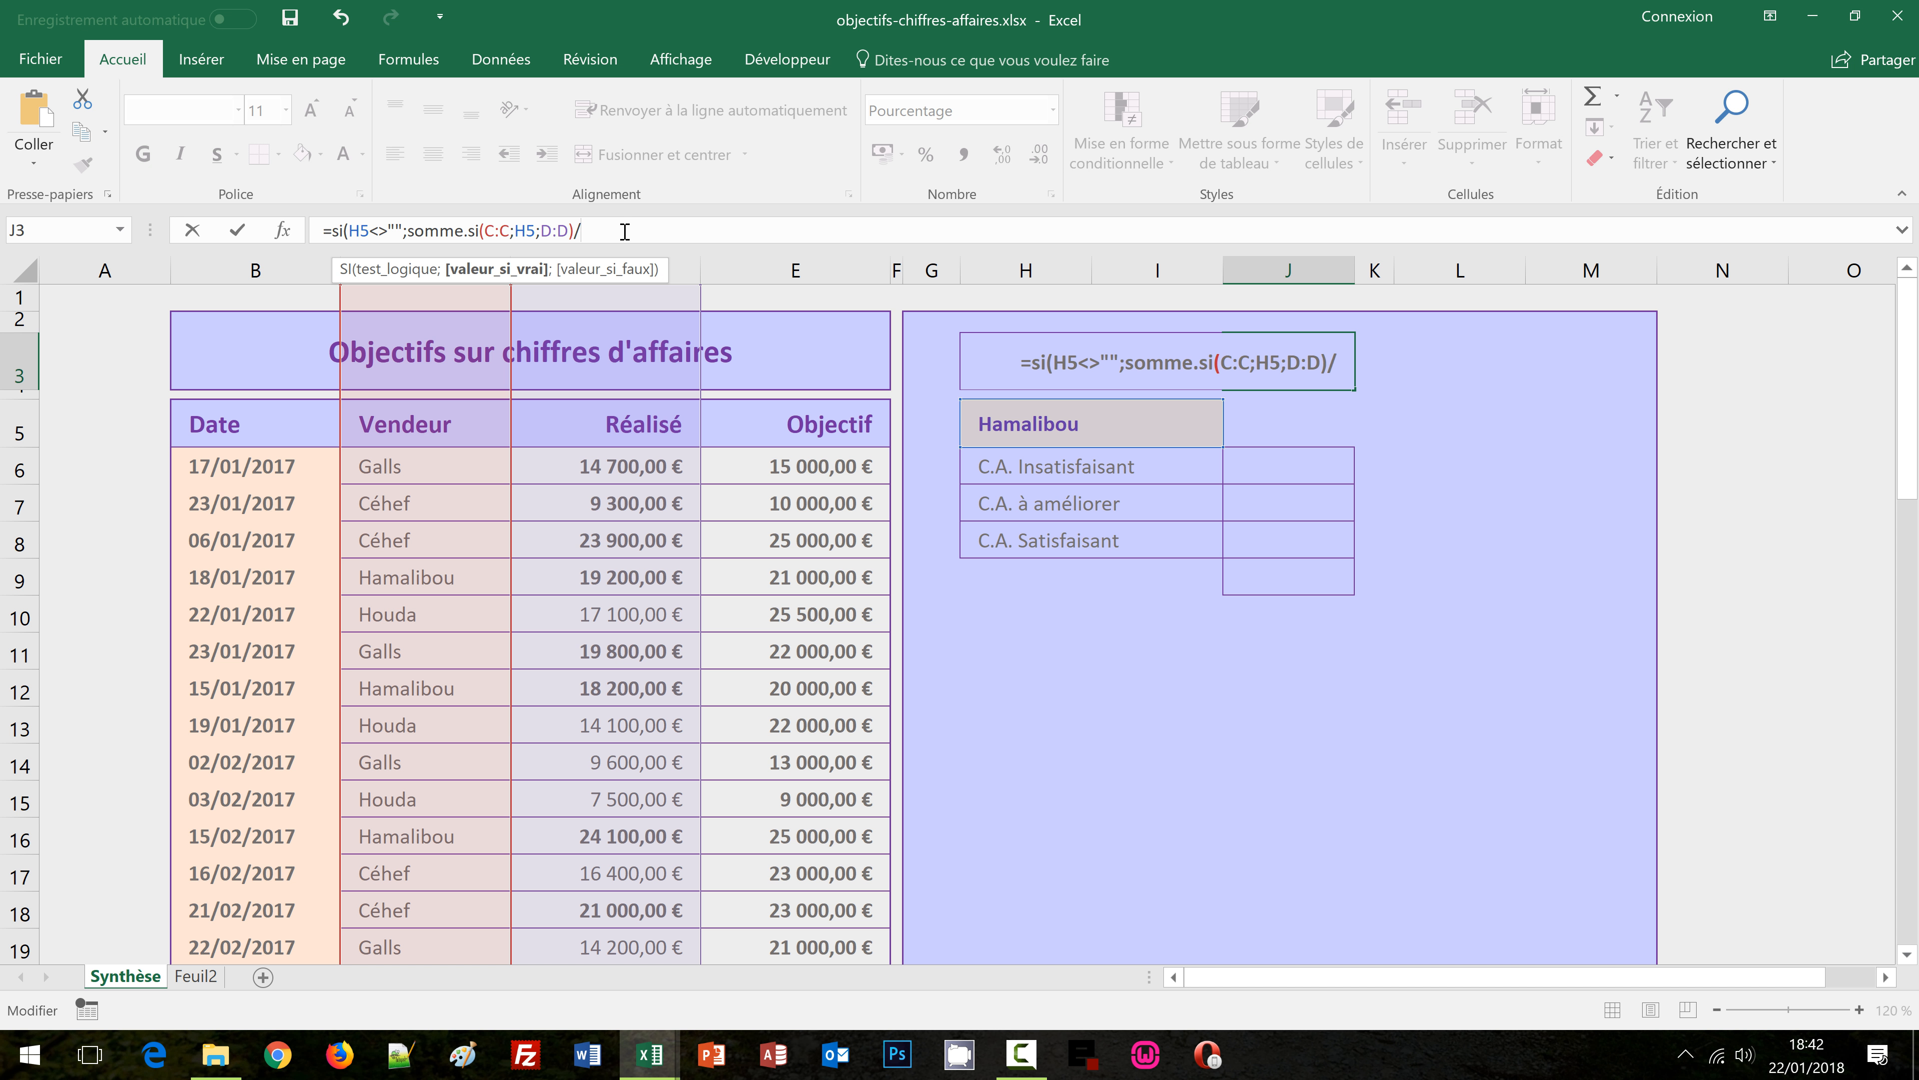
text(somme.si(C:C;H5;D:D))
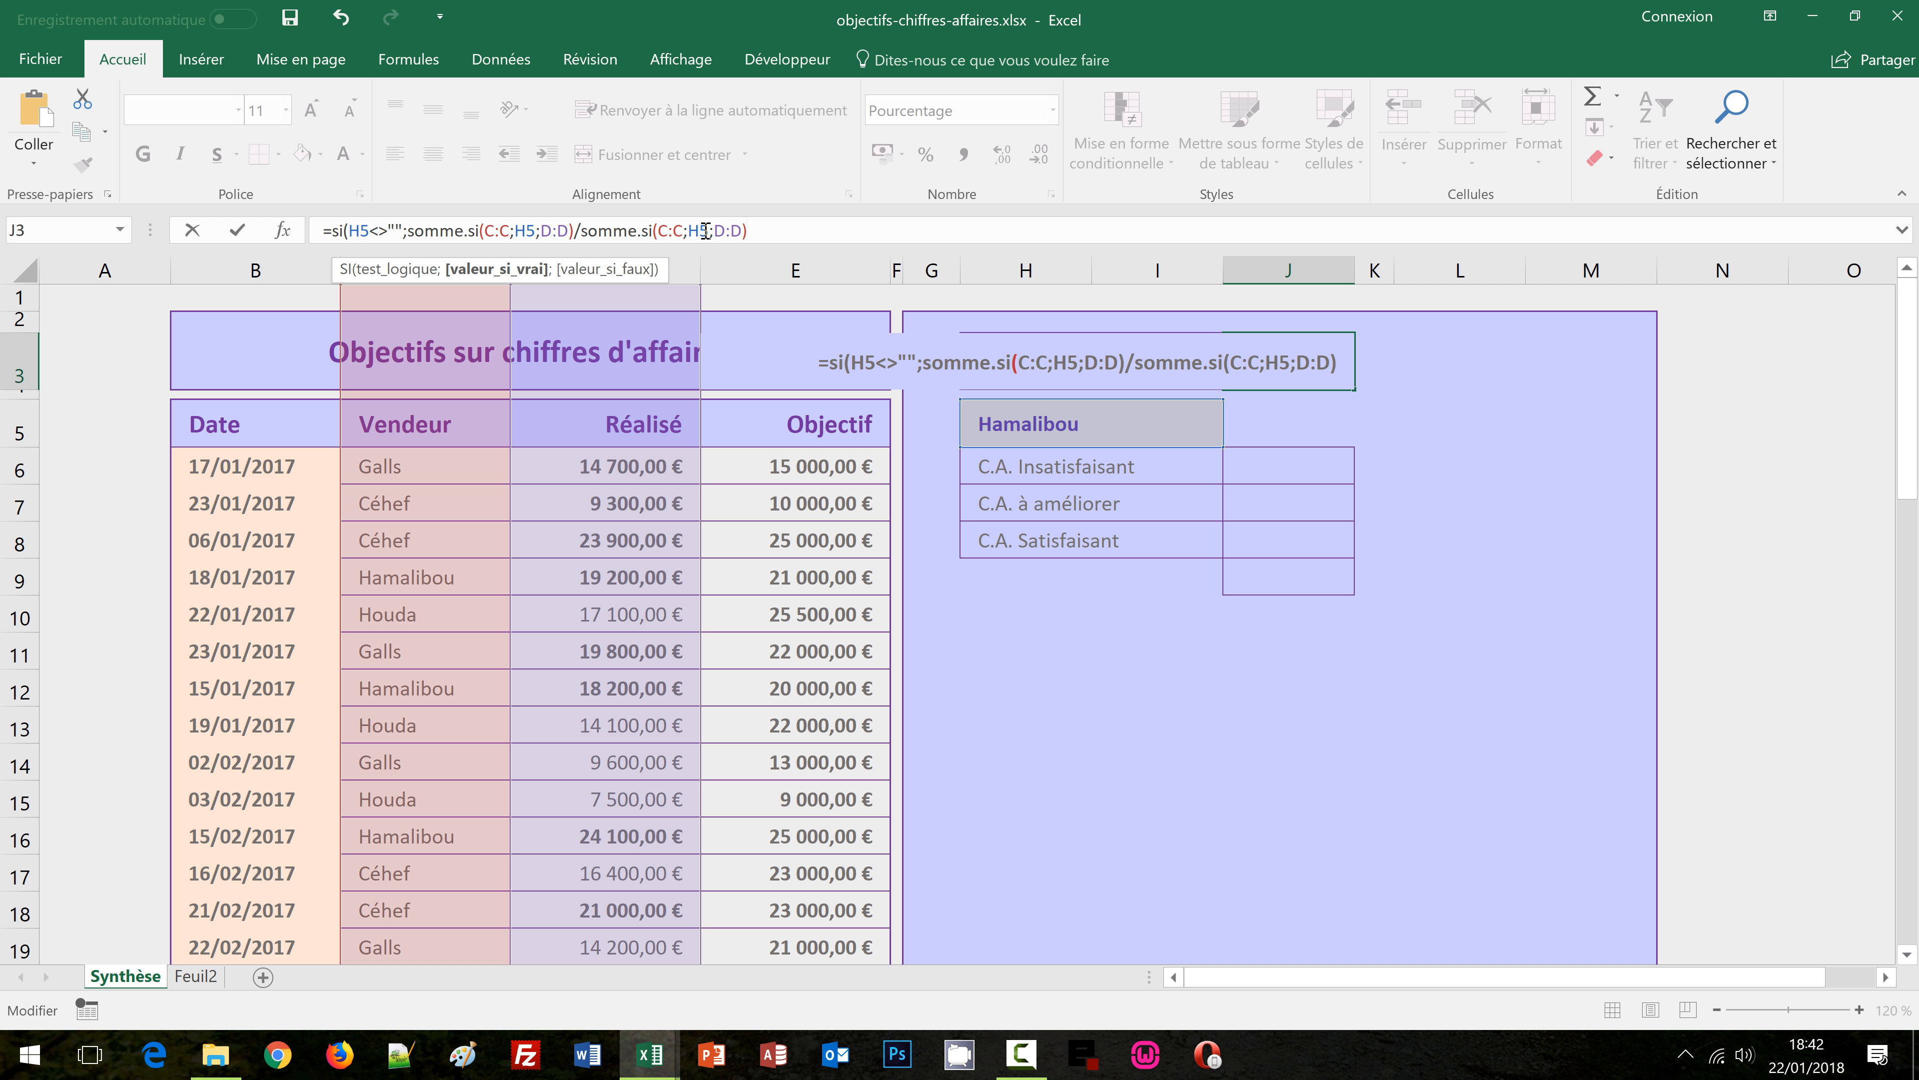
drag(714, 232, 743, 232)
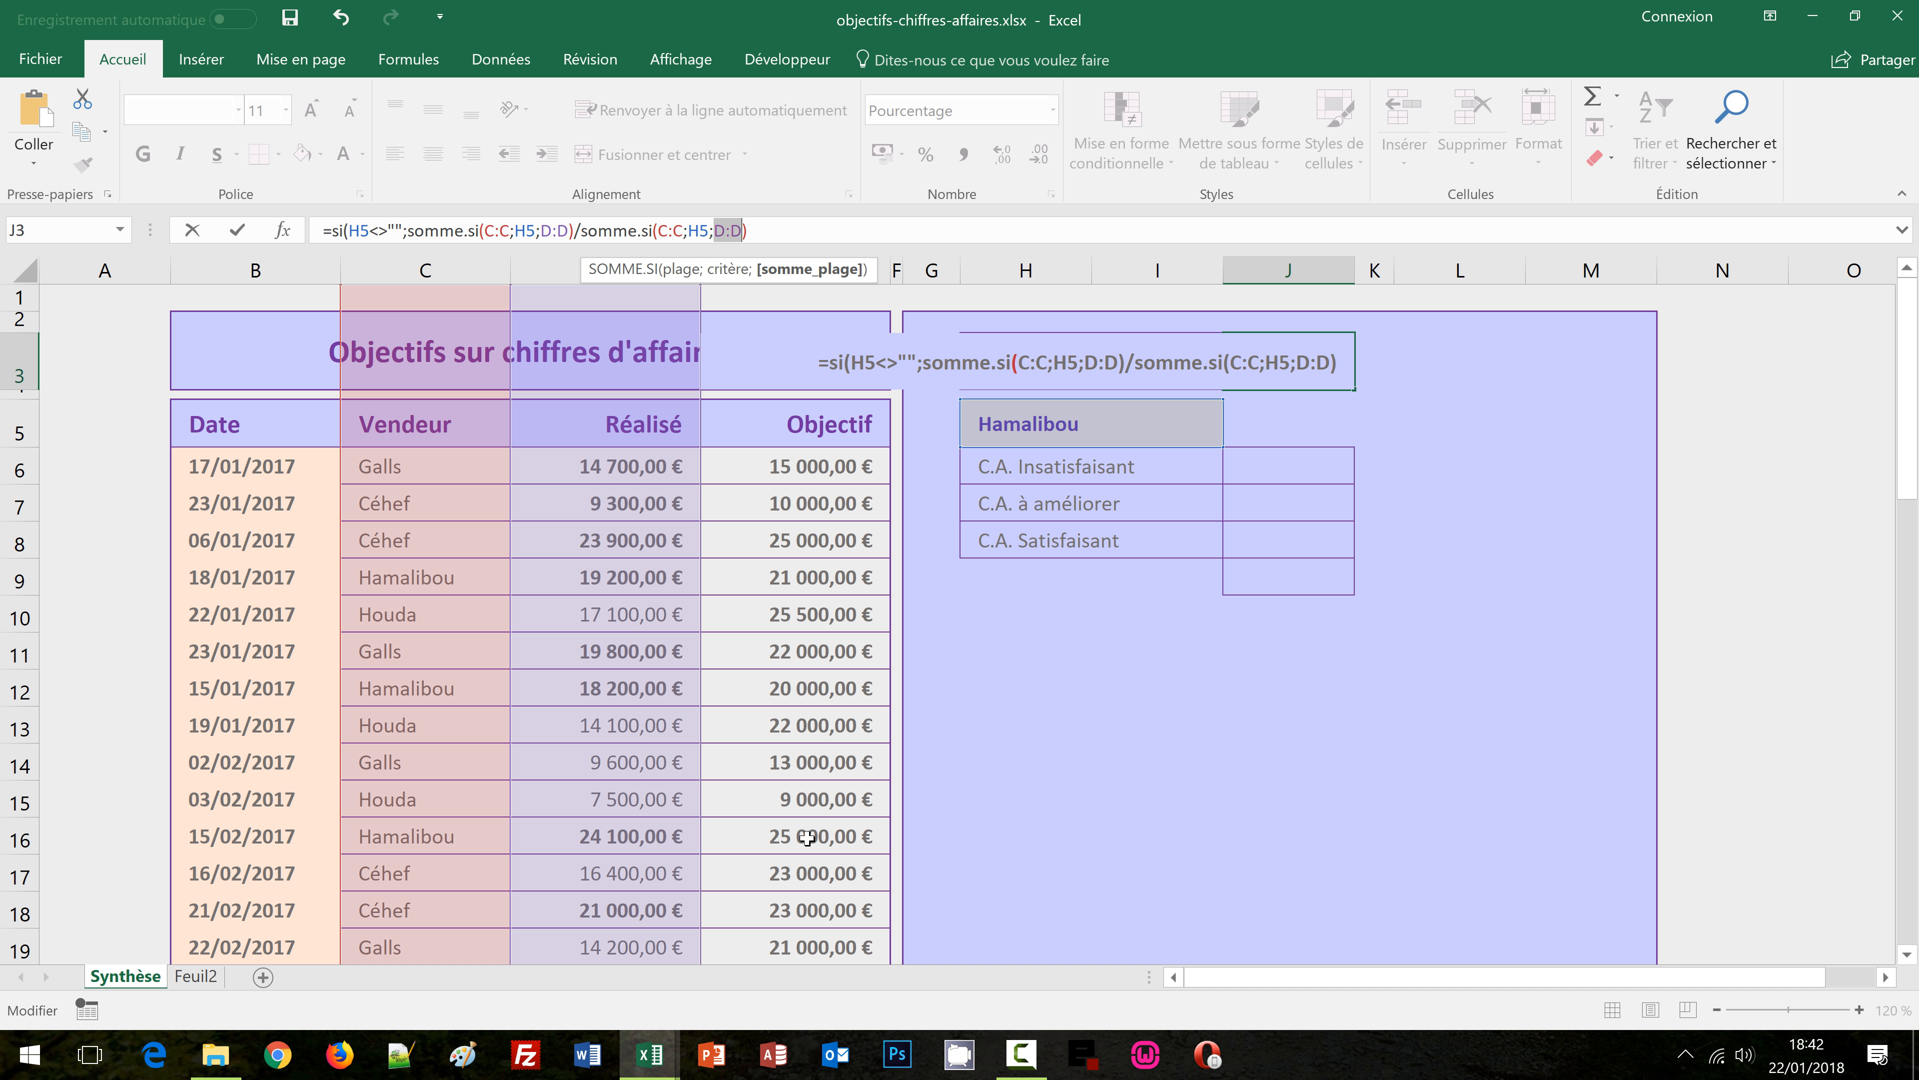
text(E:)
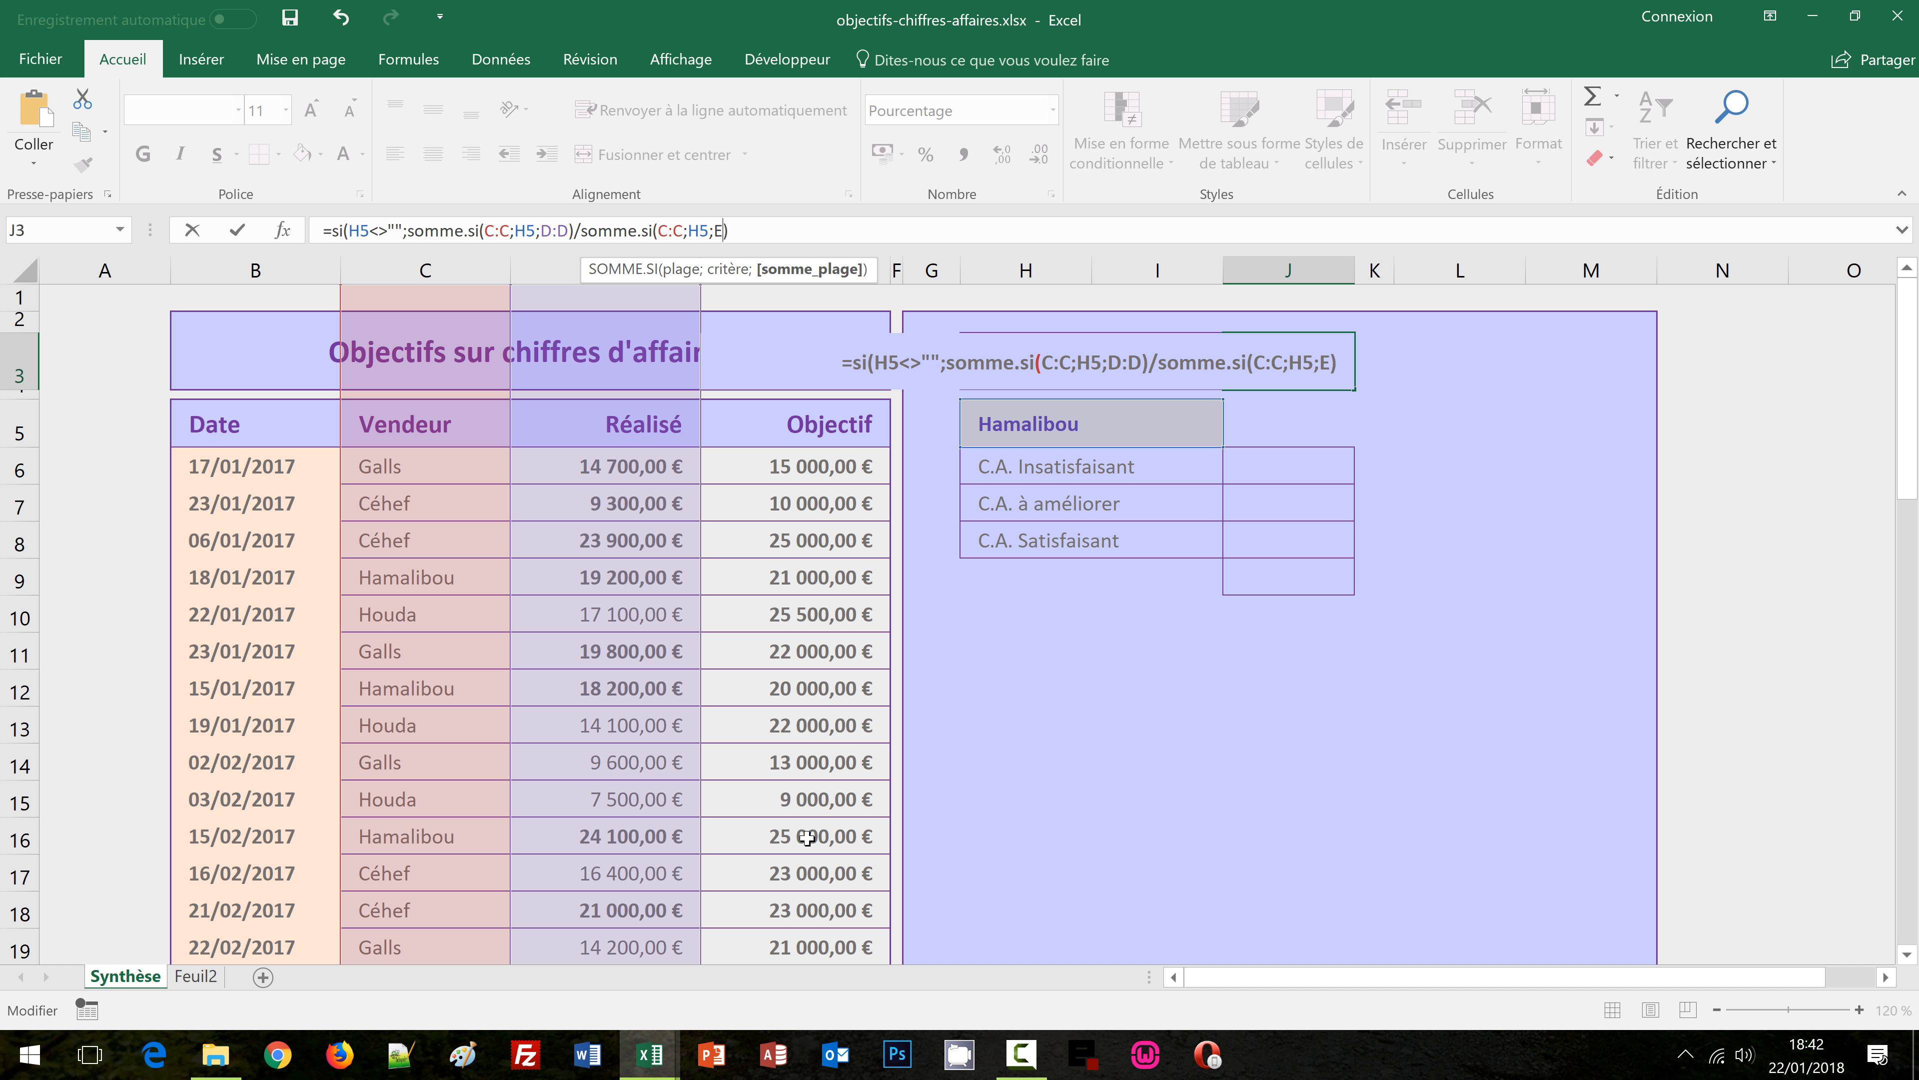
text(E)
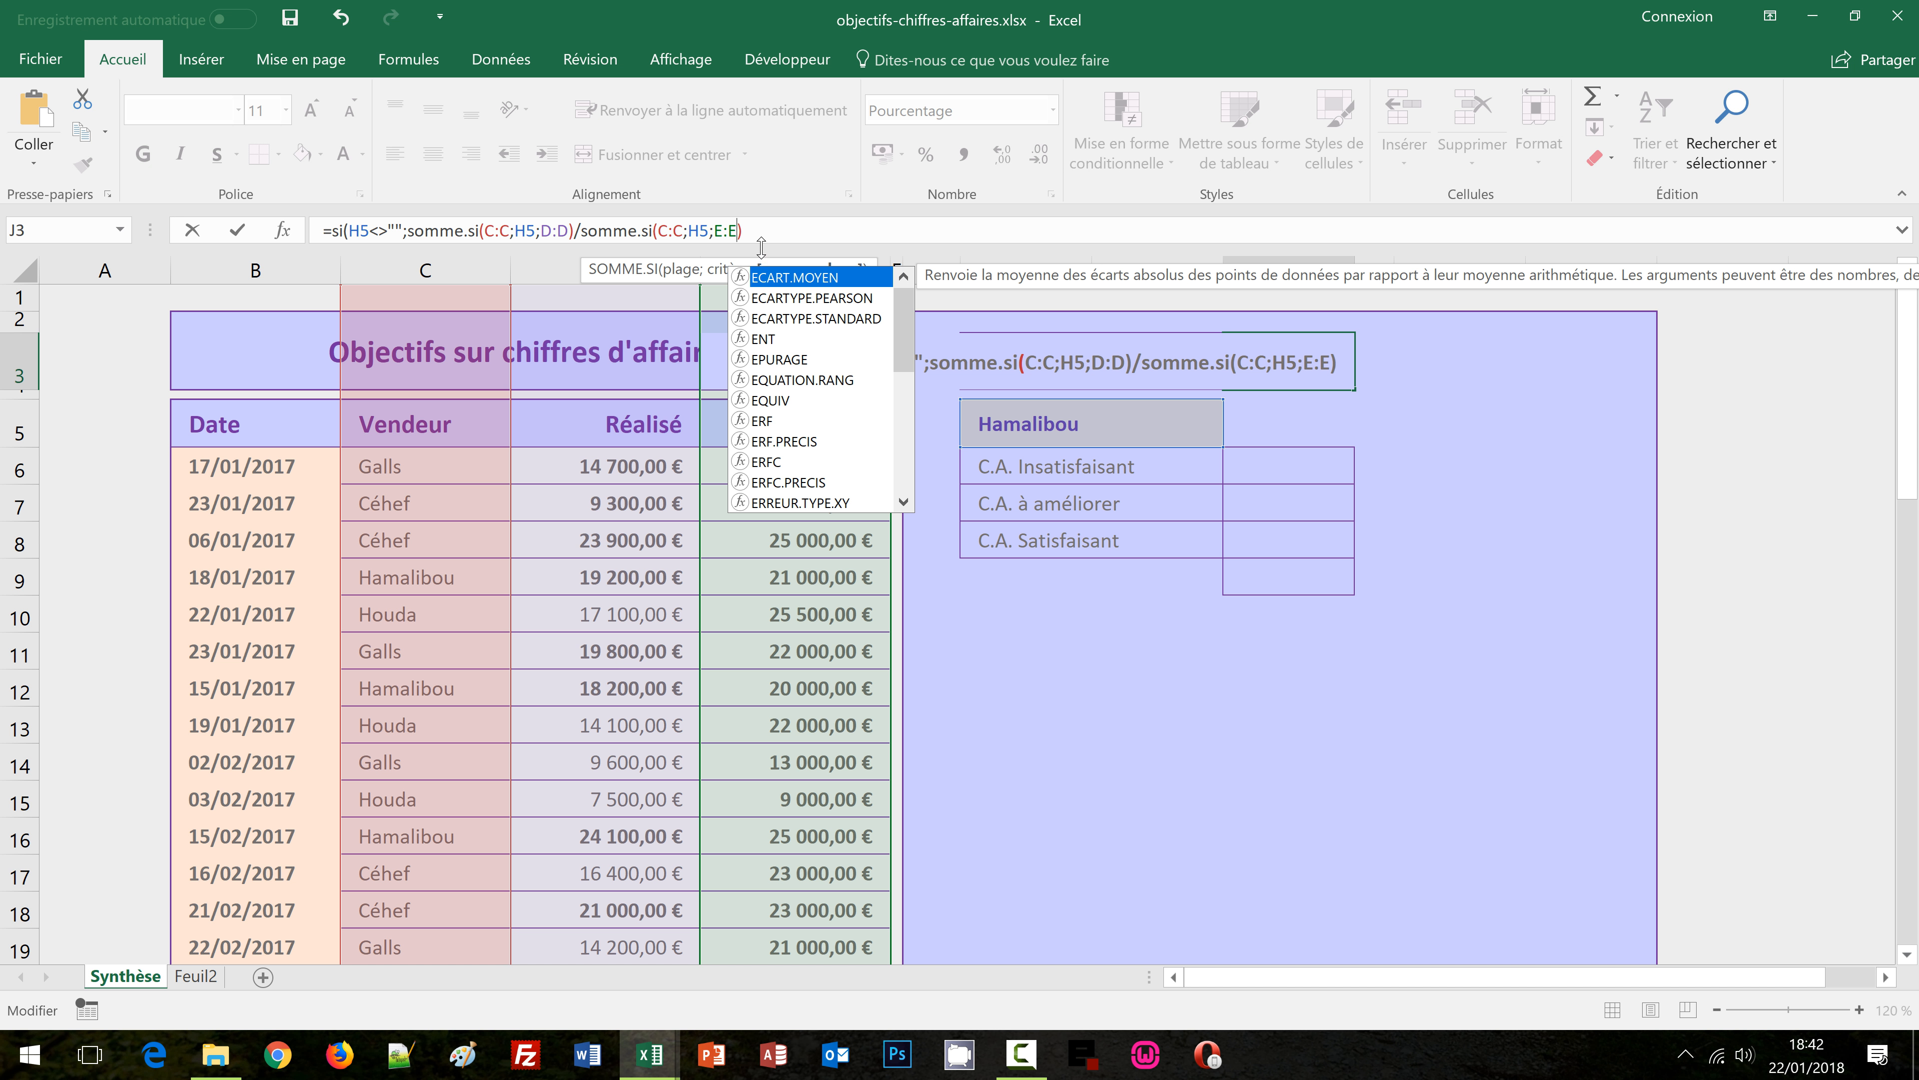
click(765, 225)
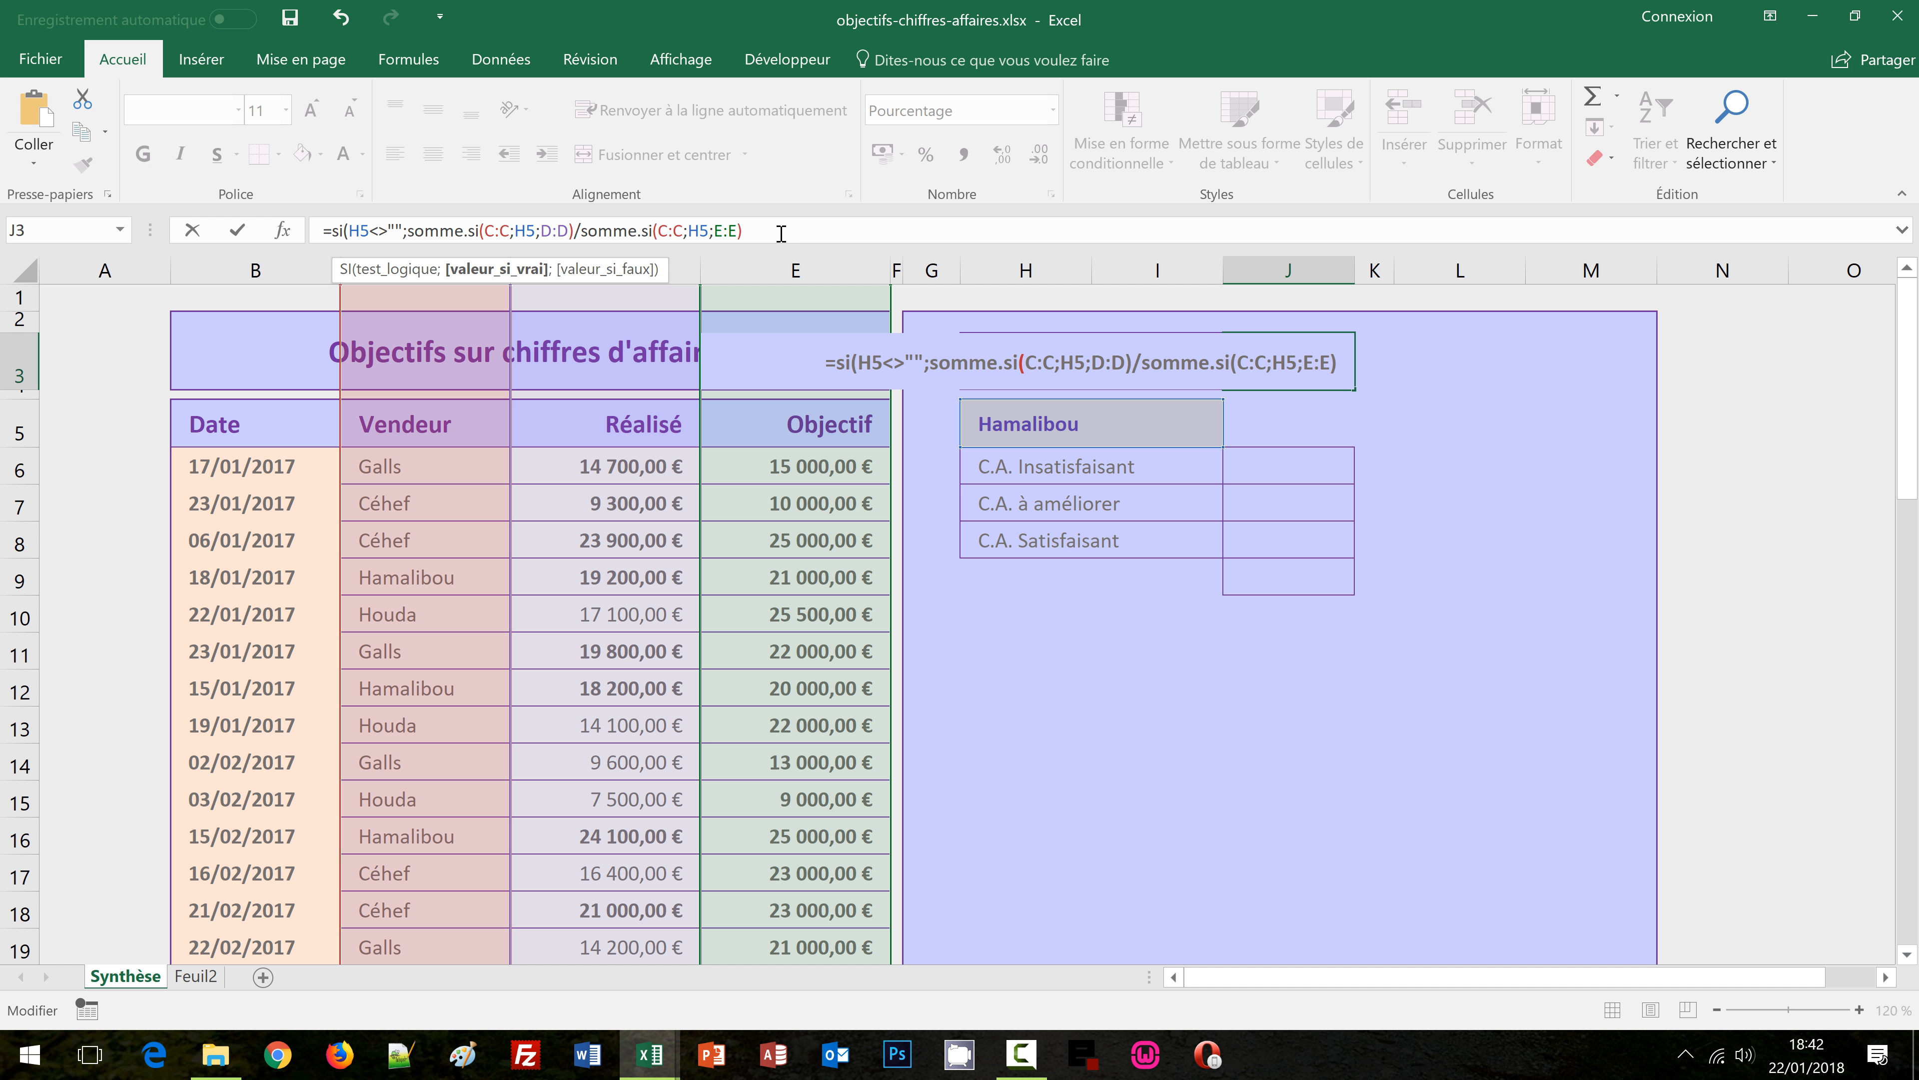
Finish the SI formula with an empty string "" as the value-if-false and validate it, keeping J3 selected
text(;)
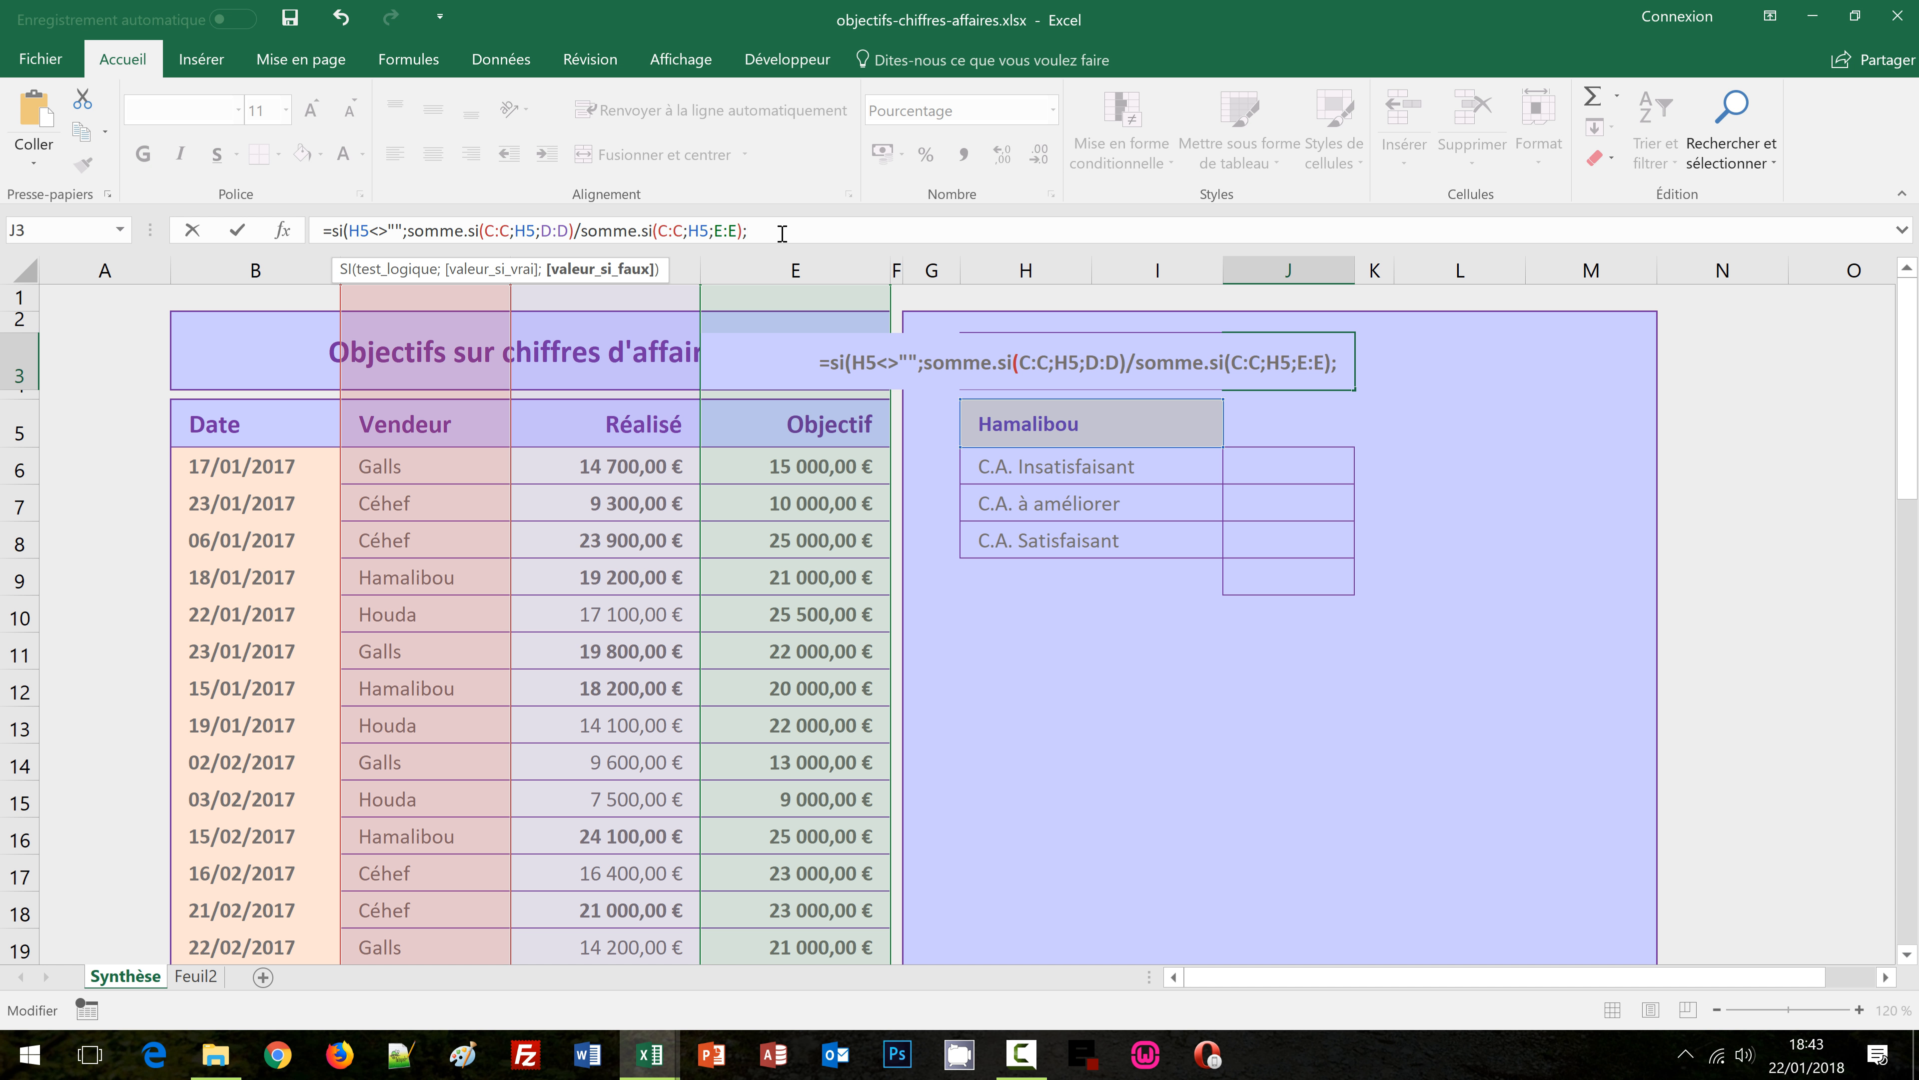
text("")
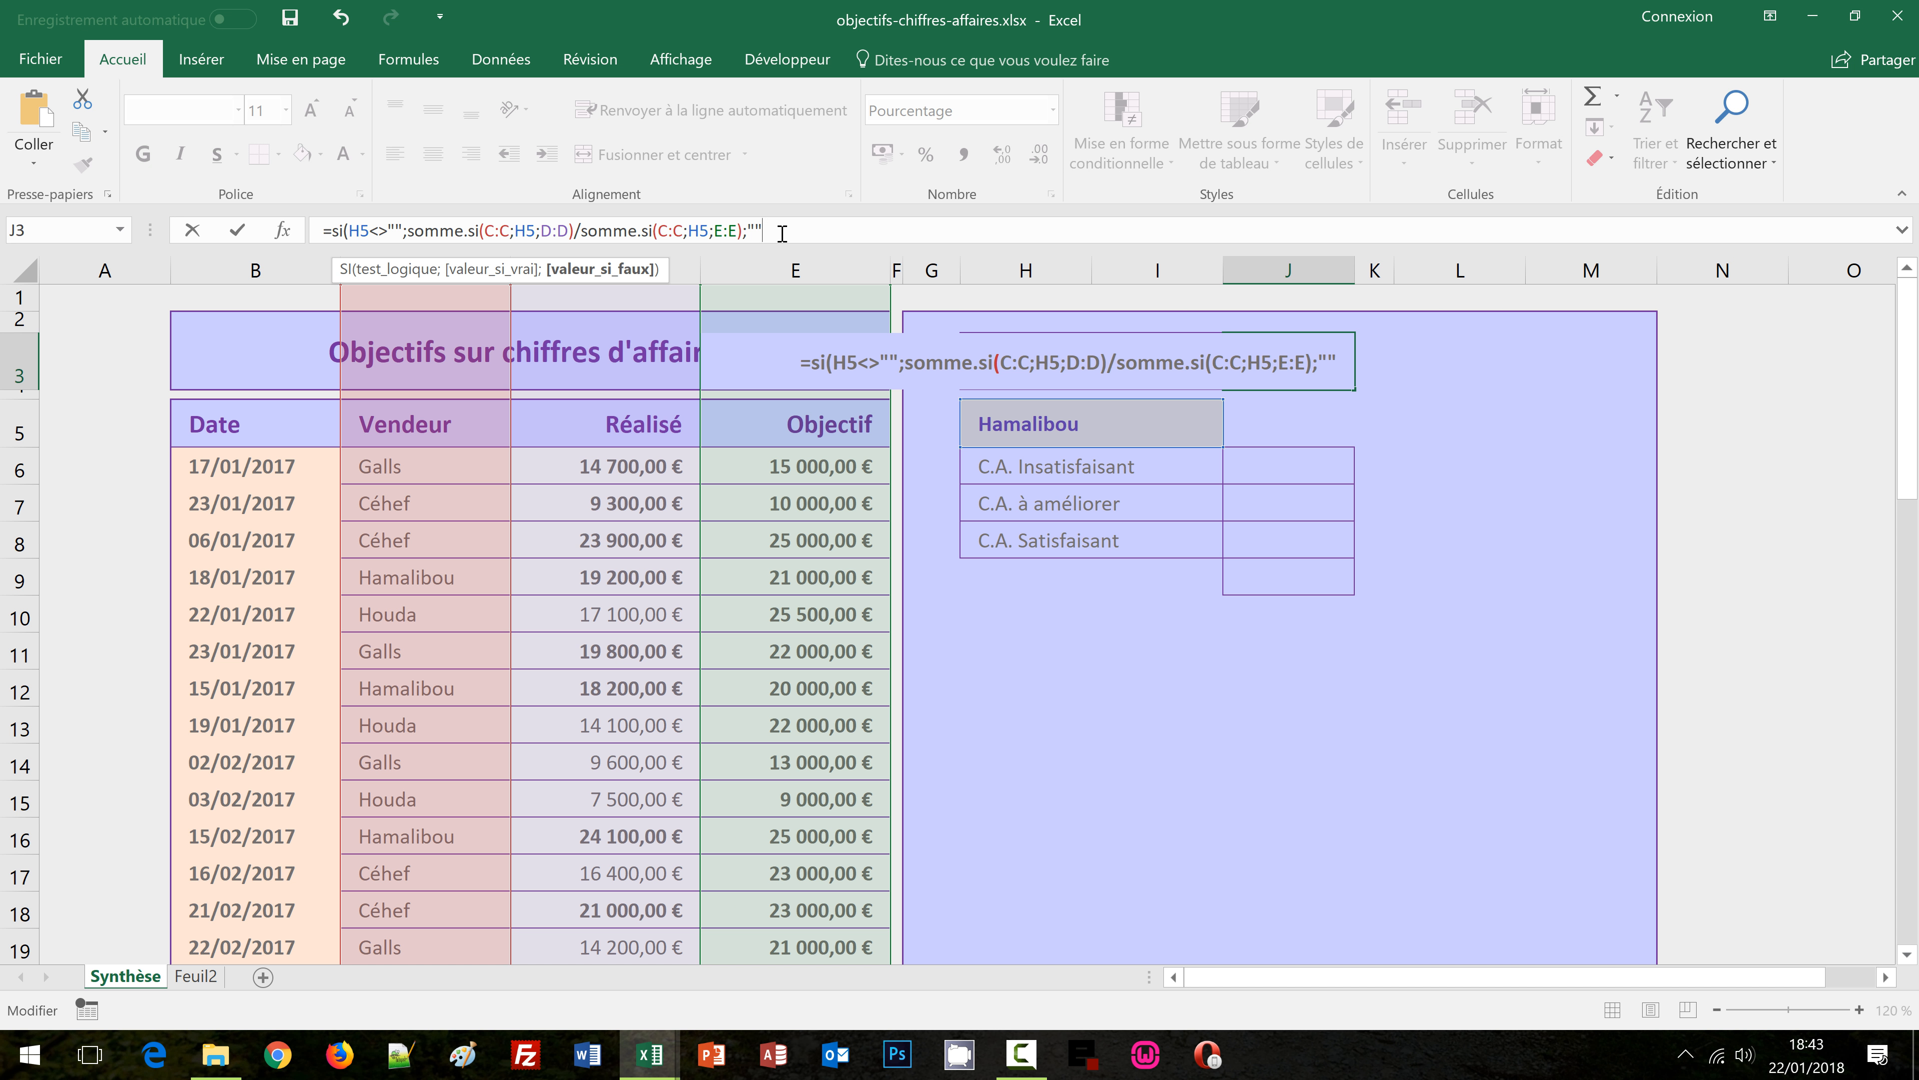
text())
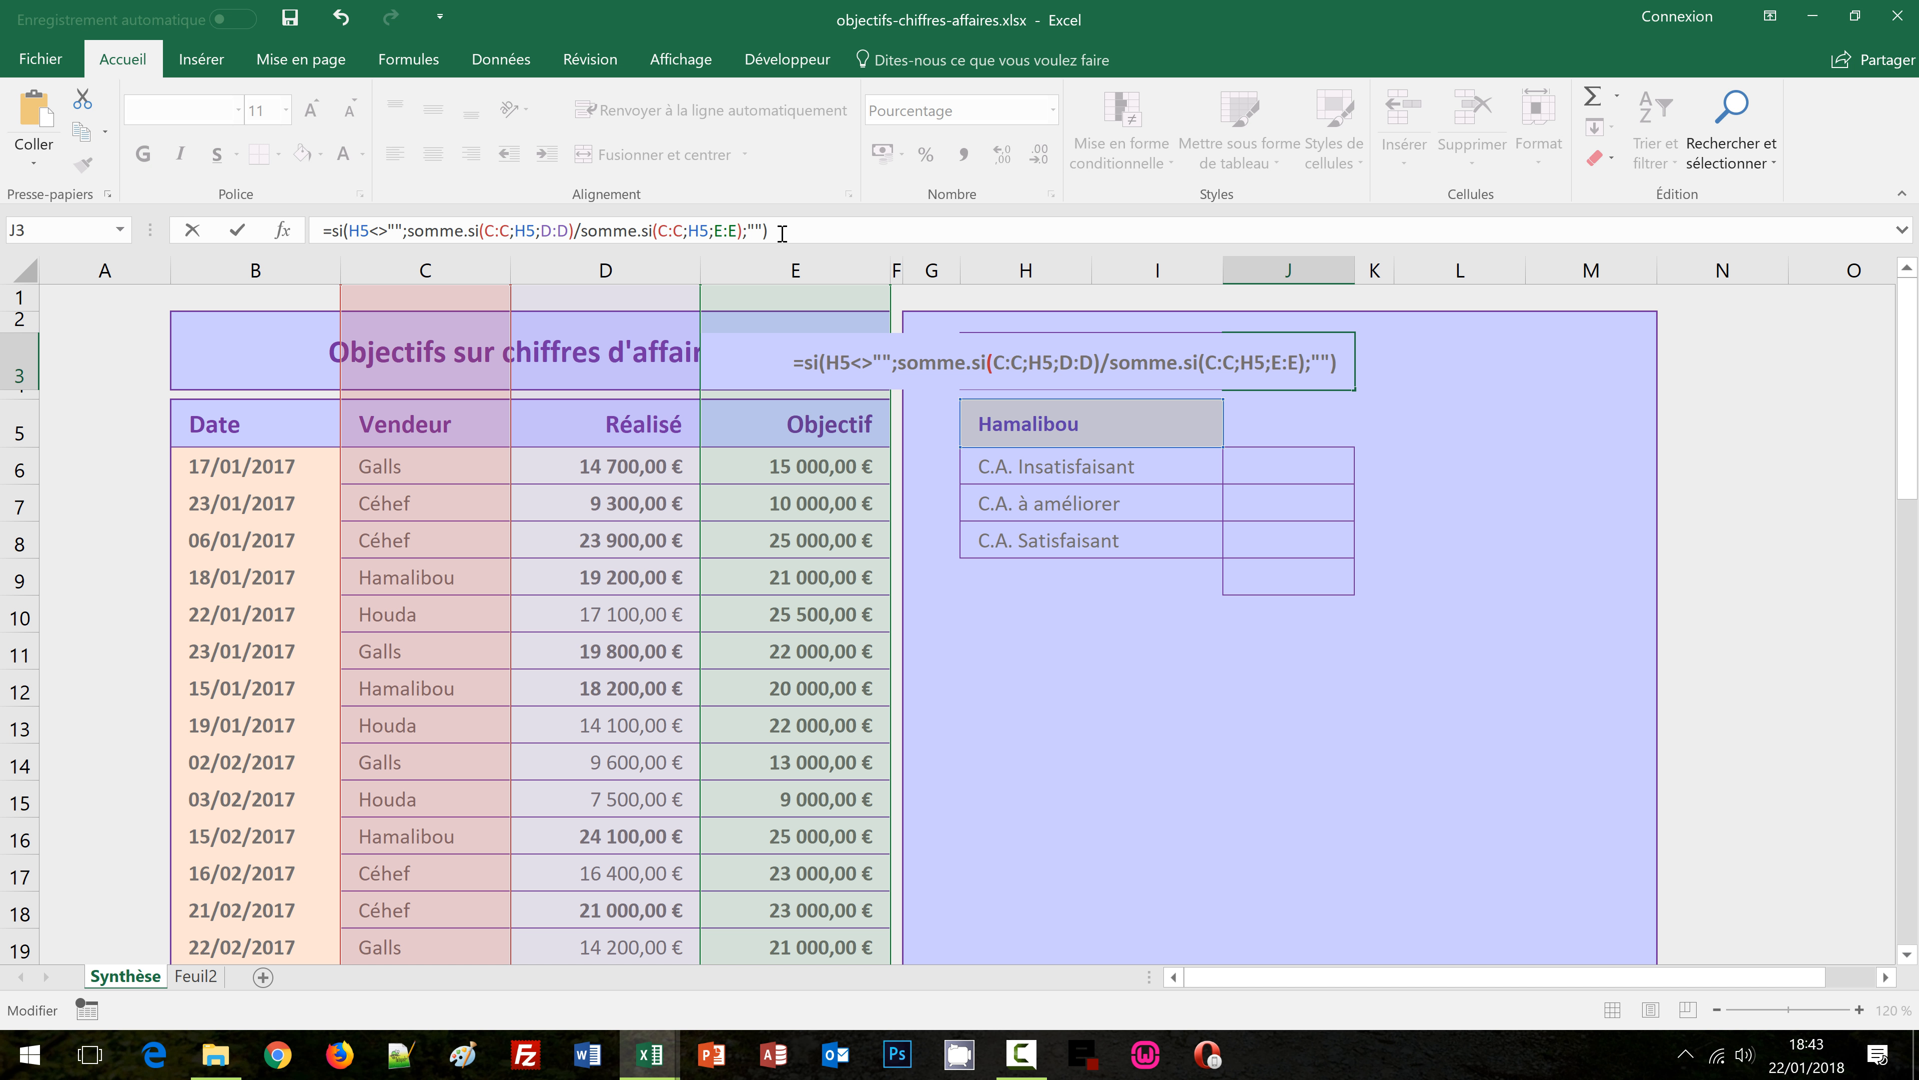
key(ctrl+Return)
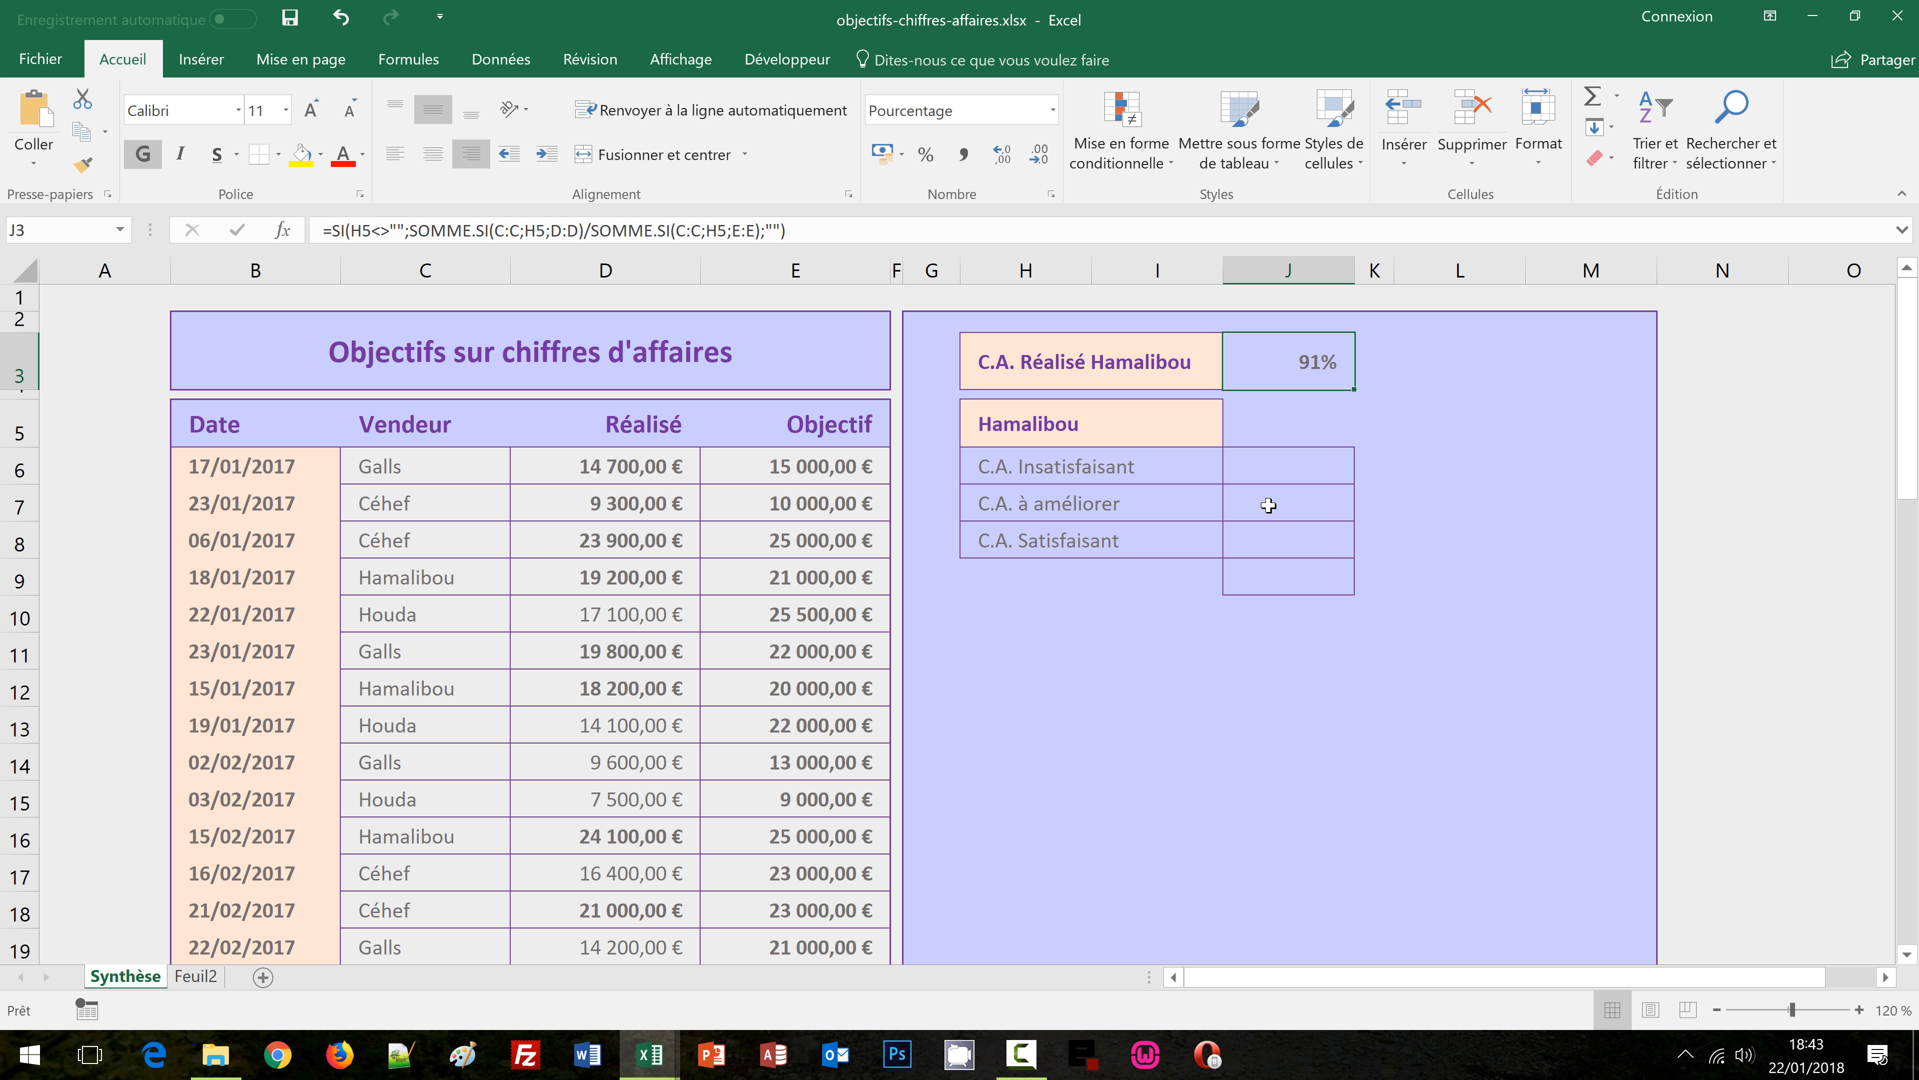
Choose the first and then the last salesperson in cell H5's list to check the achievement rate in J3
click(1097, 427)
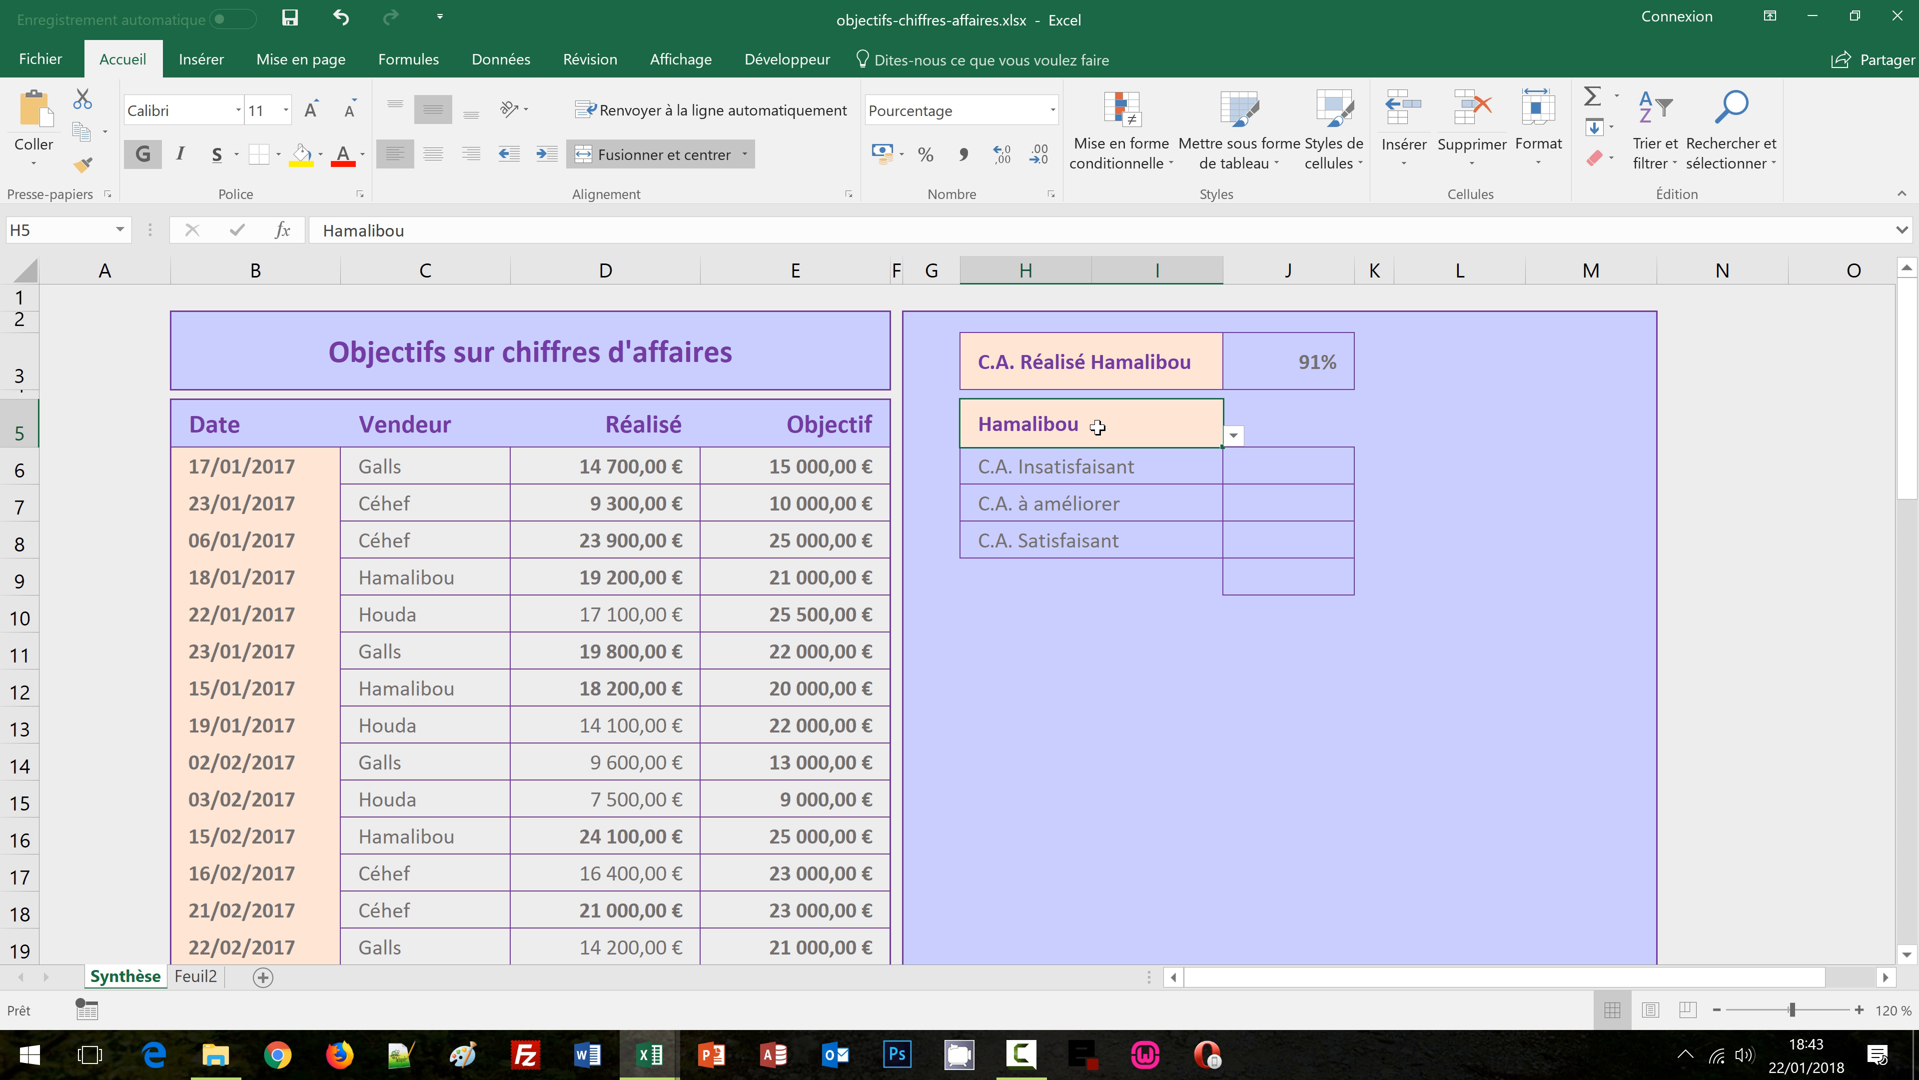
click(1233, 437)
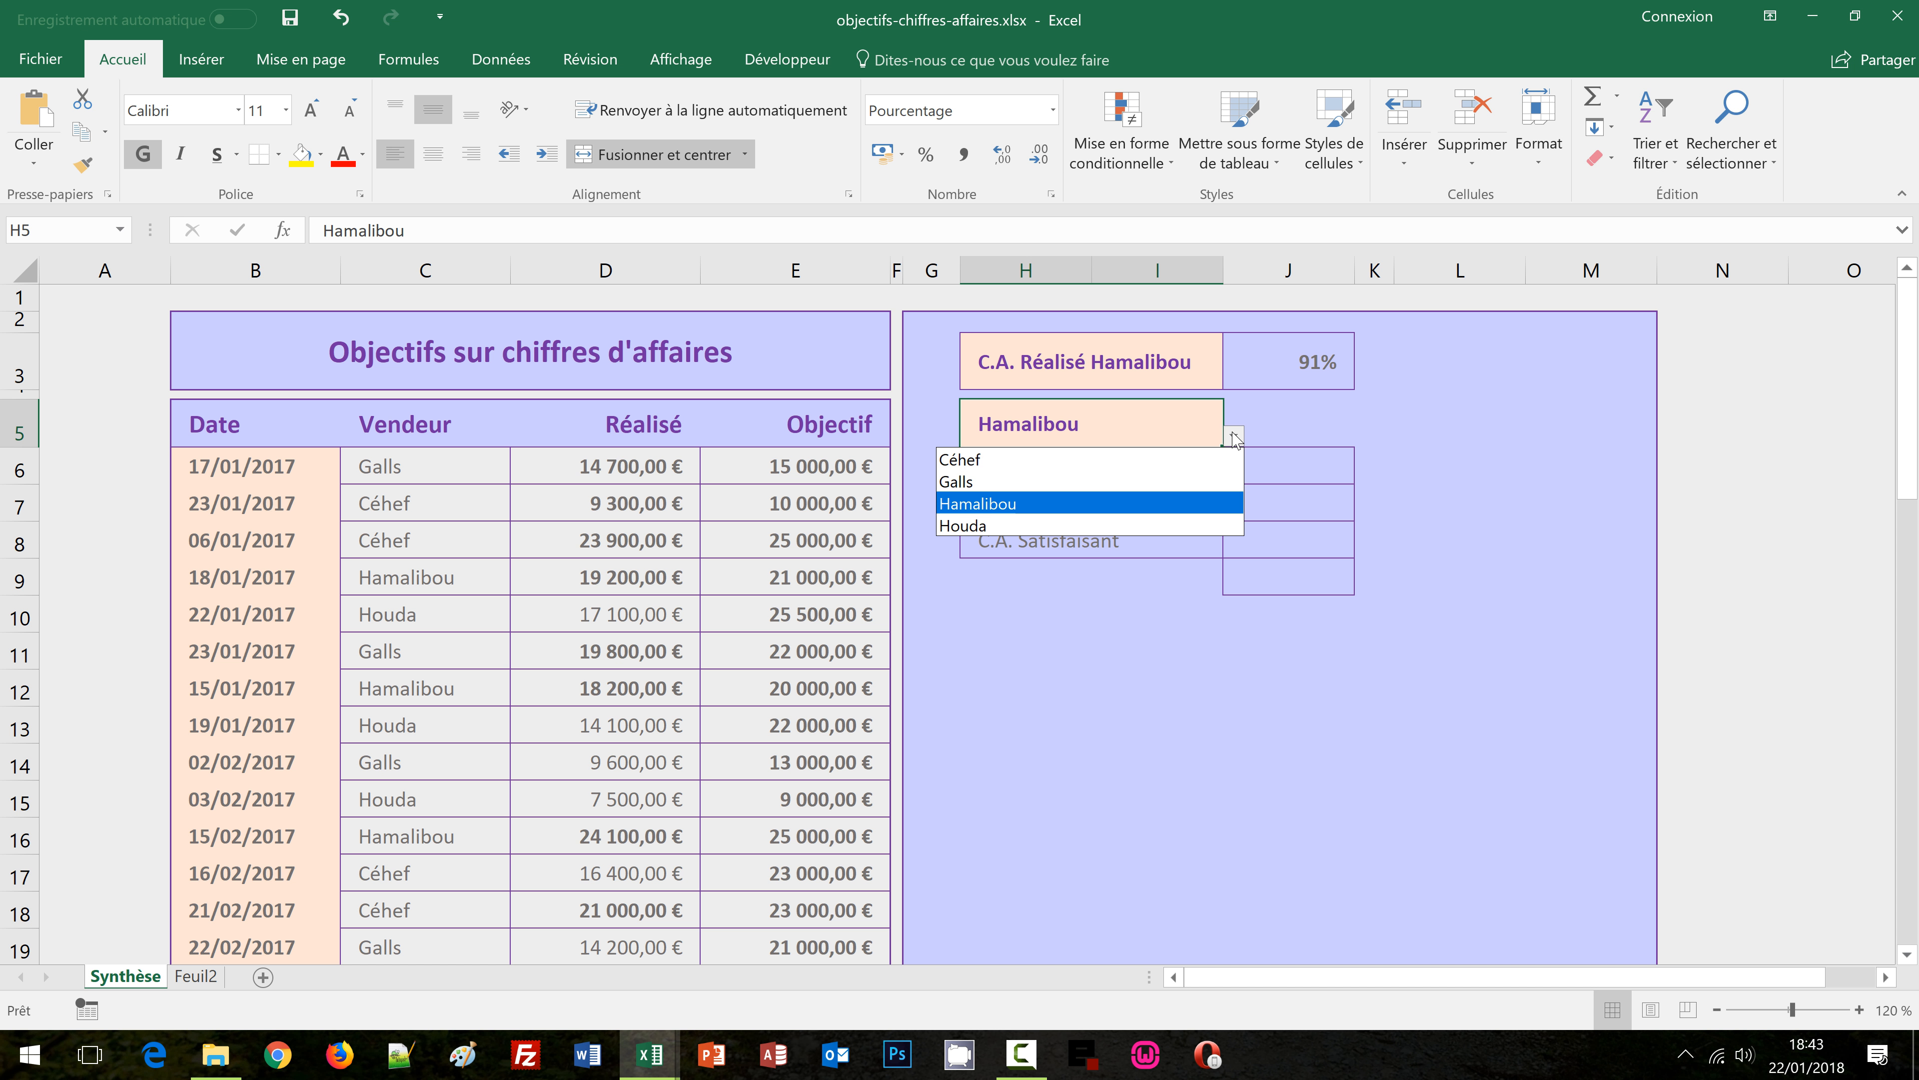
click(1162, 457)
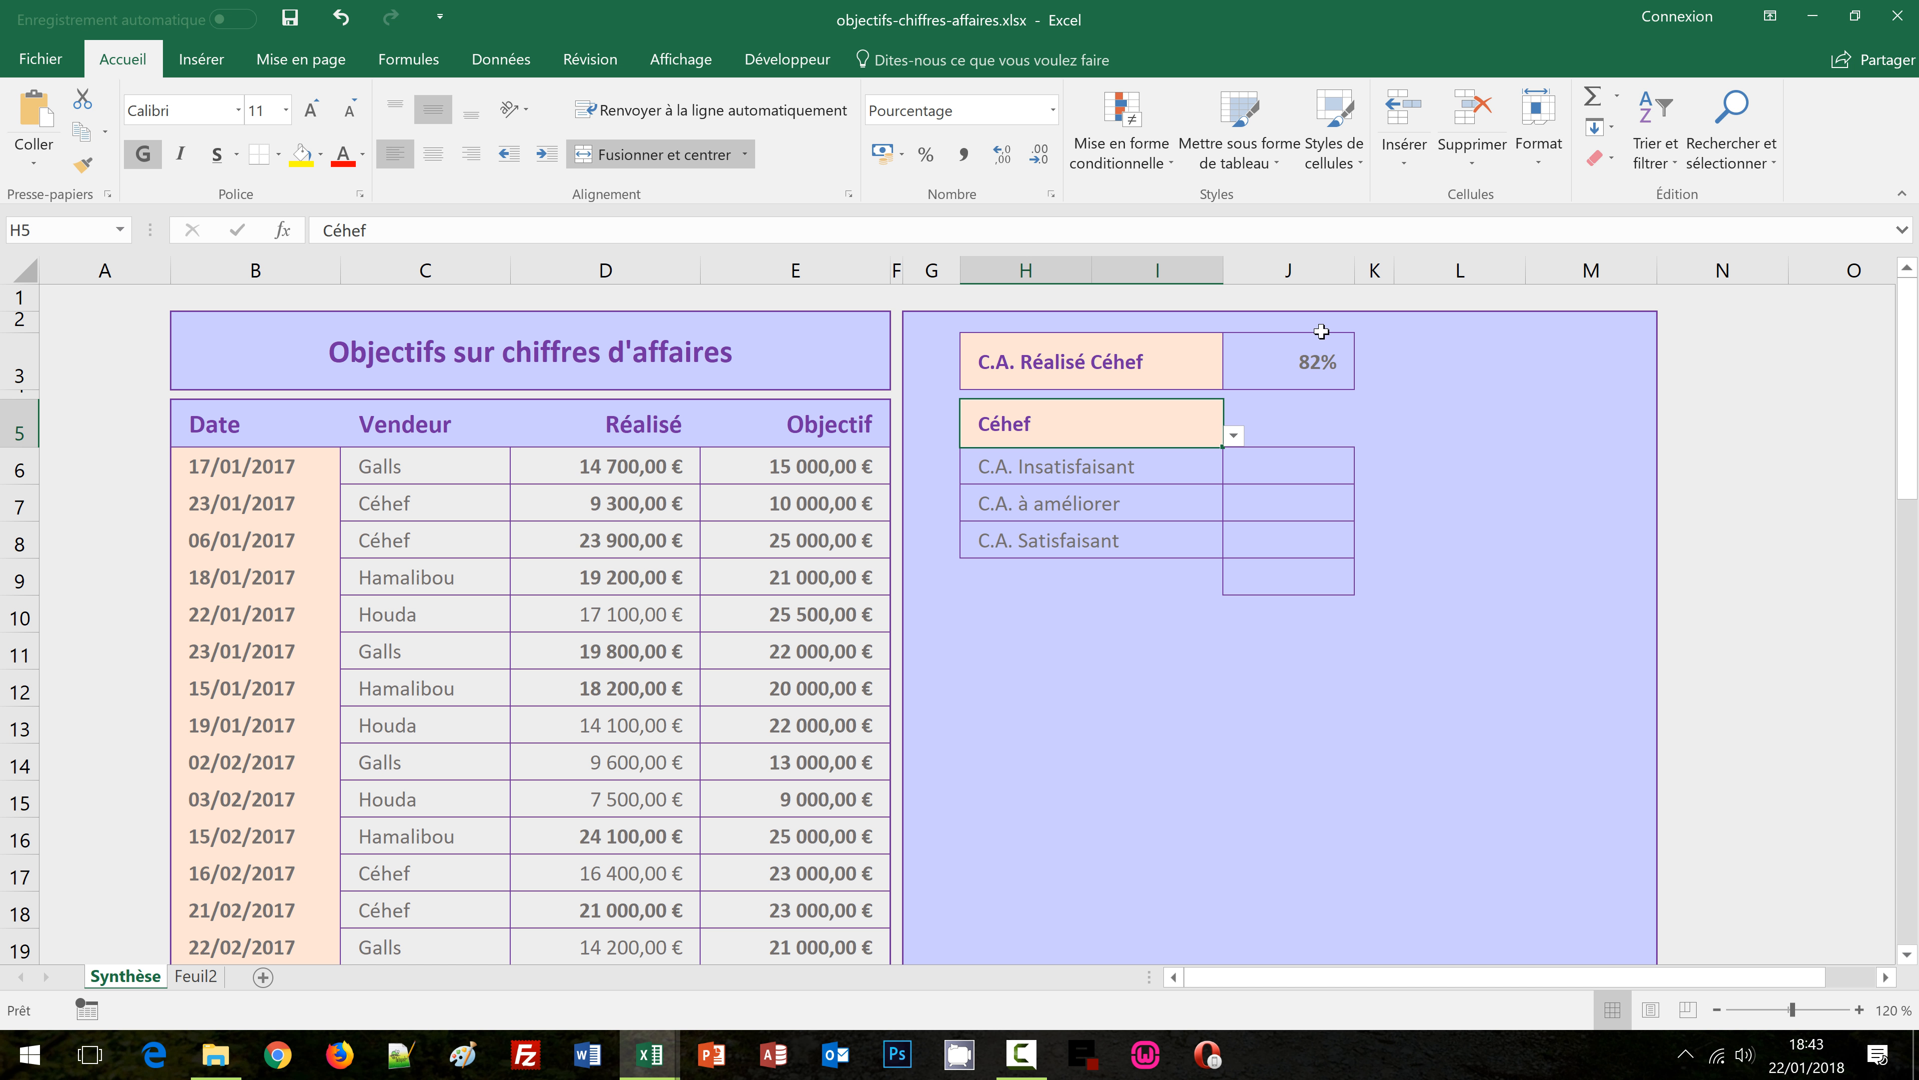
click(1233, 437)
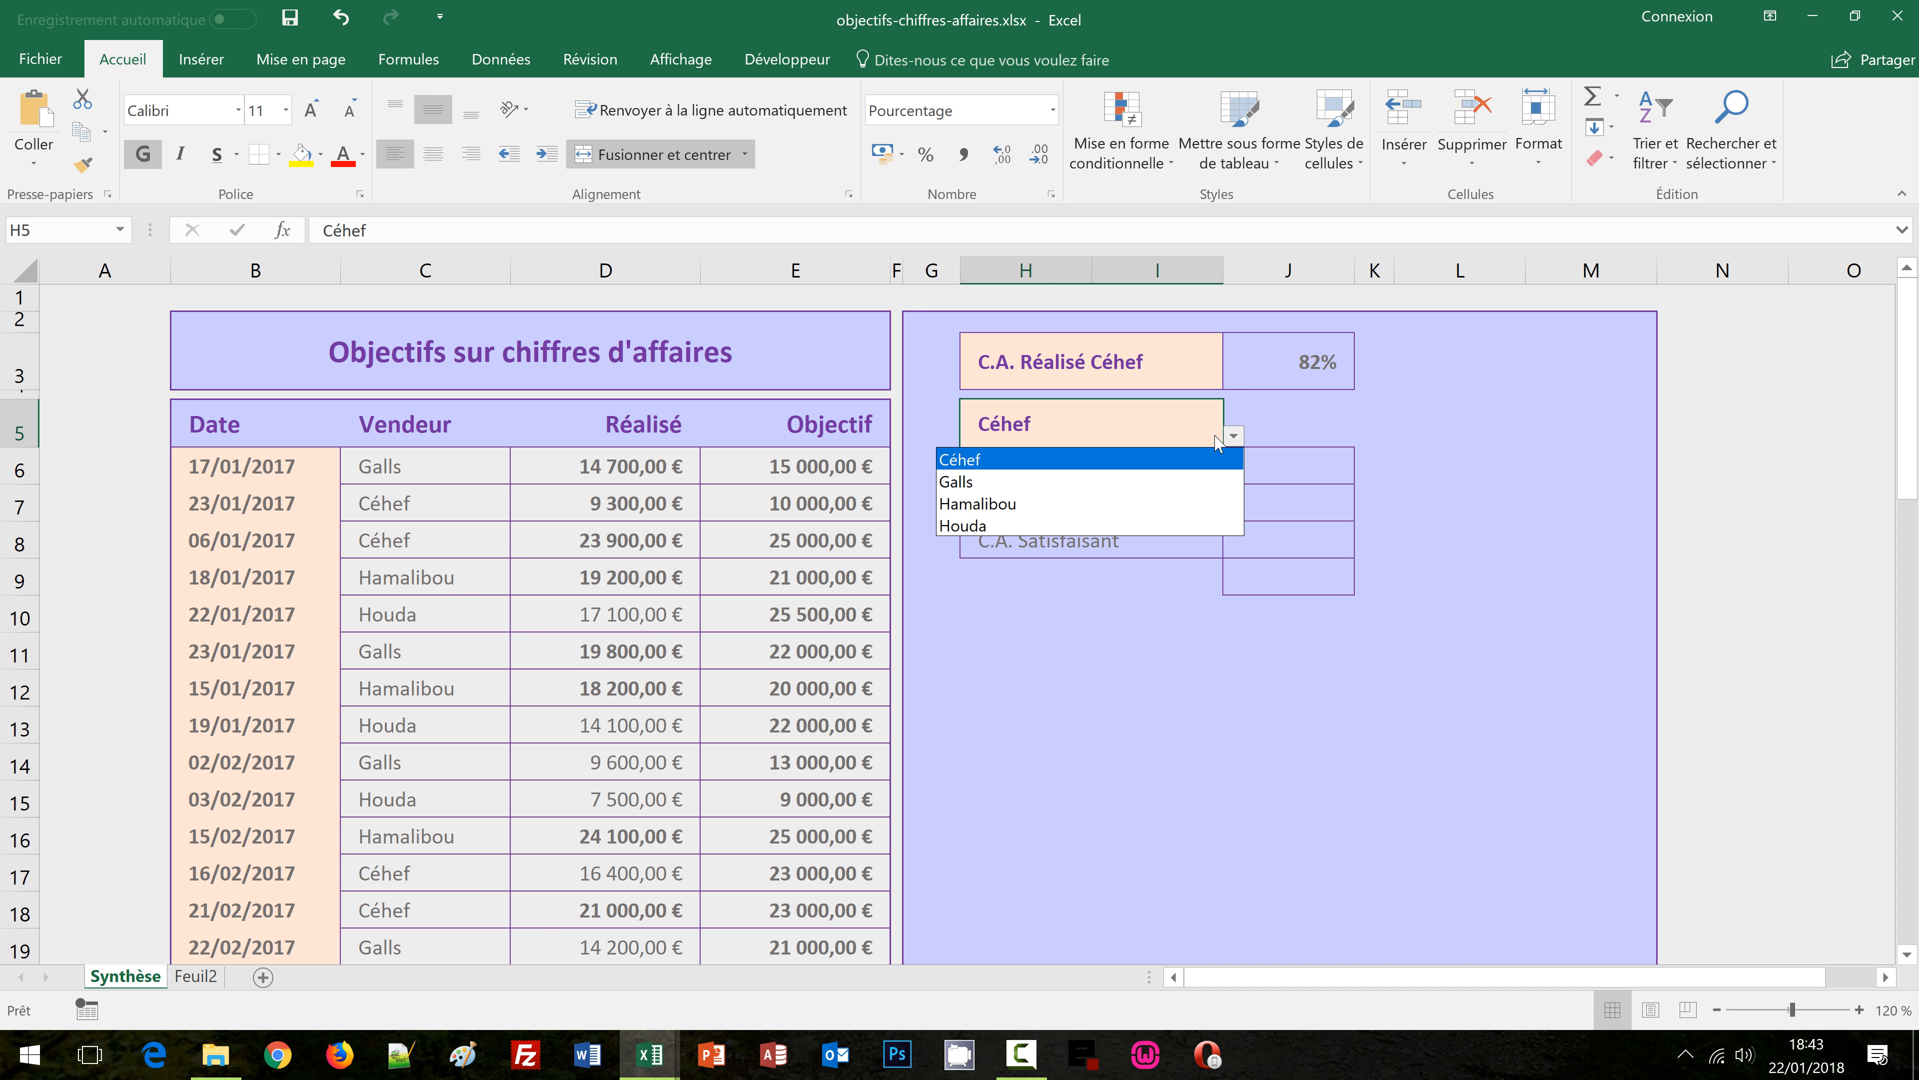
click(1160, 526)
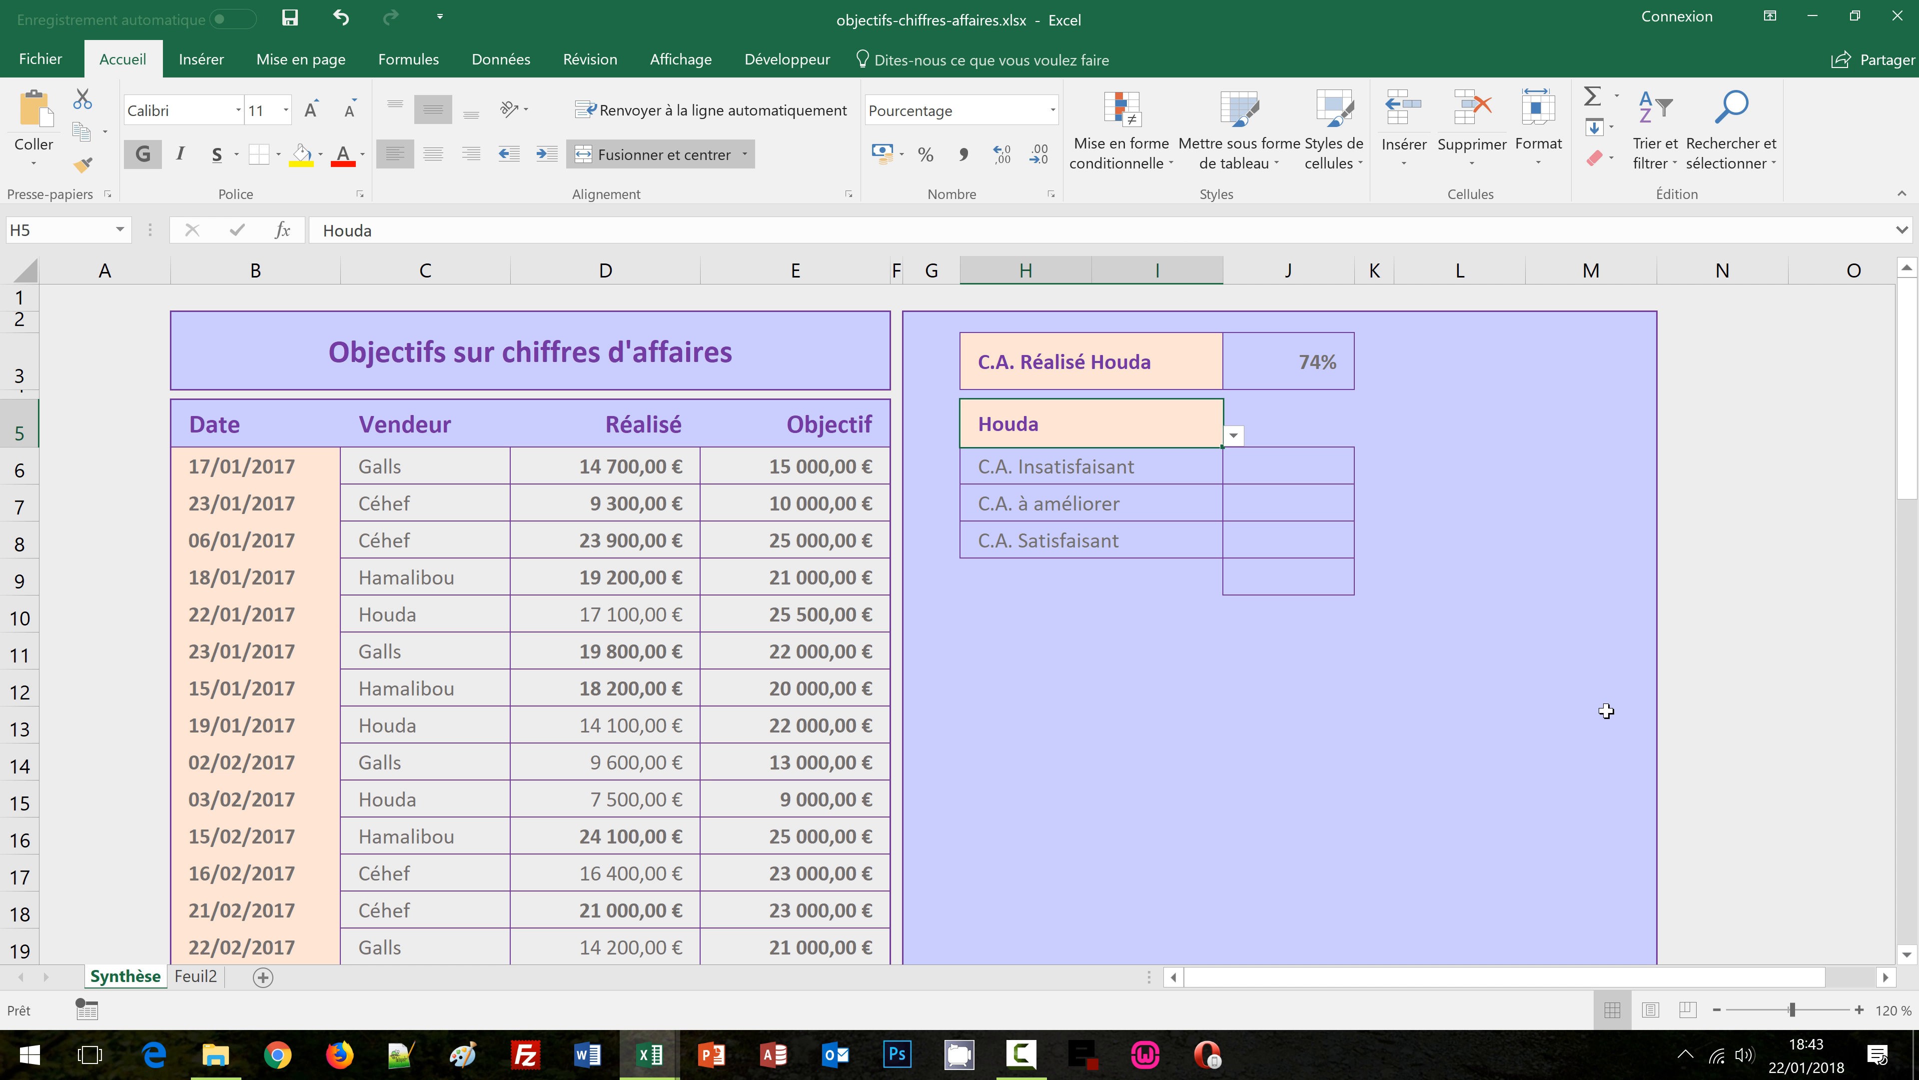
Examine cells J6 to J9 beside the three revenue categories, along with the achievement rate in J3
click(1254, 469)
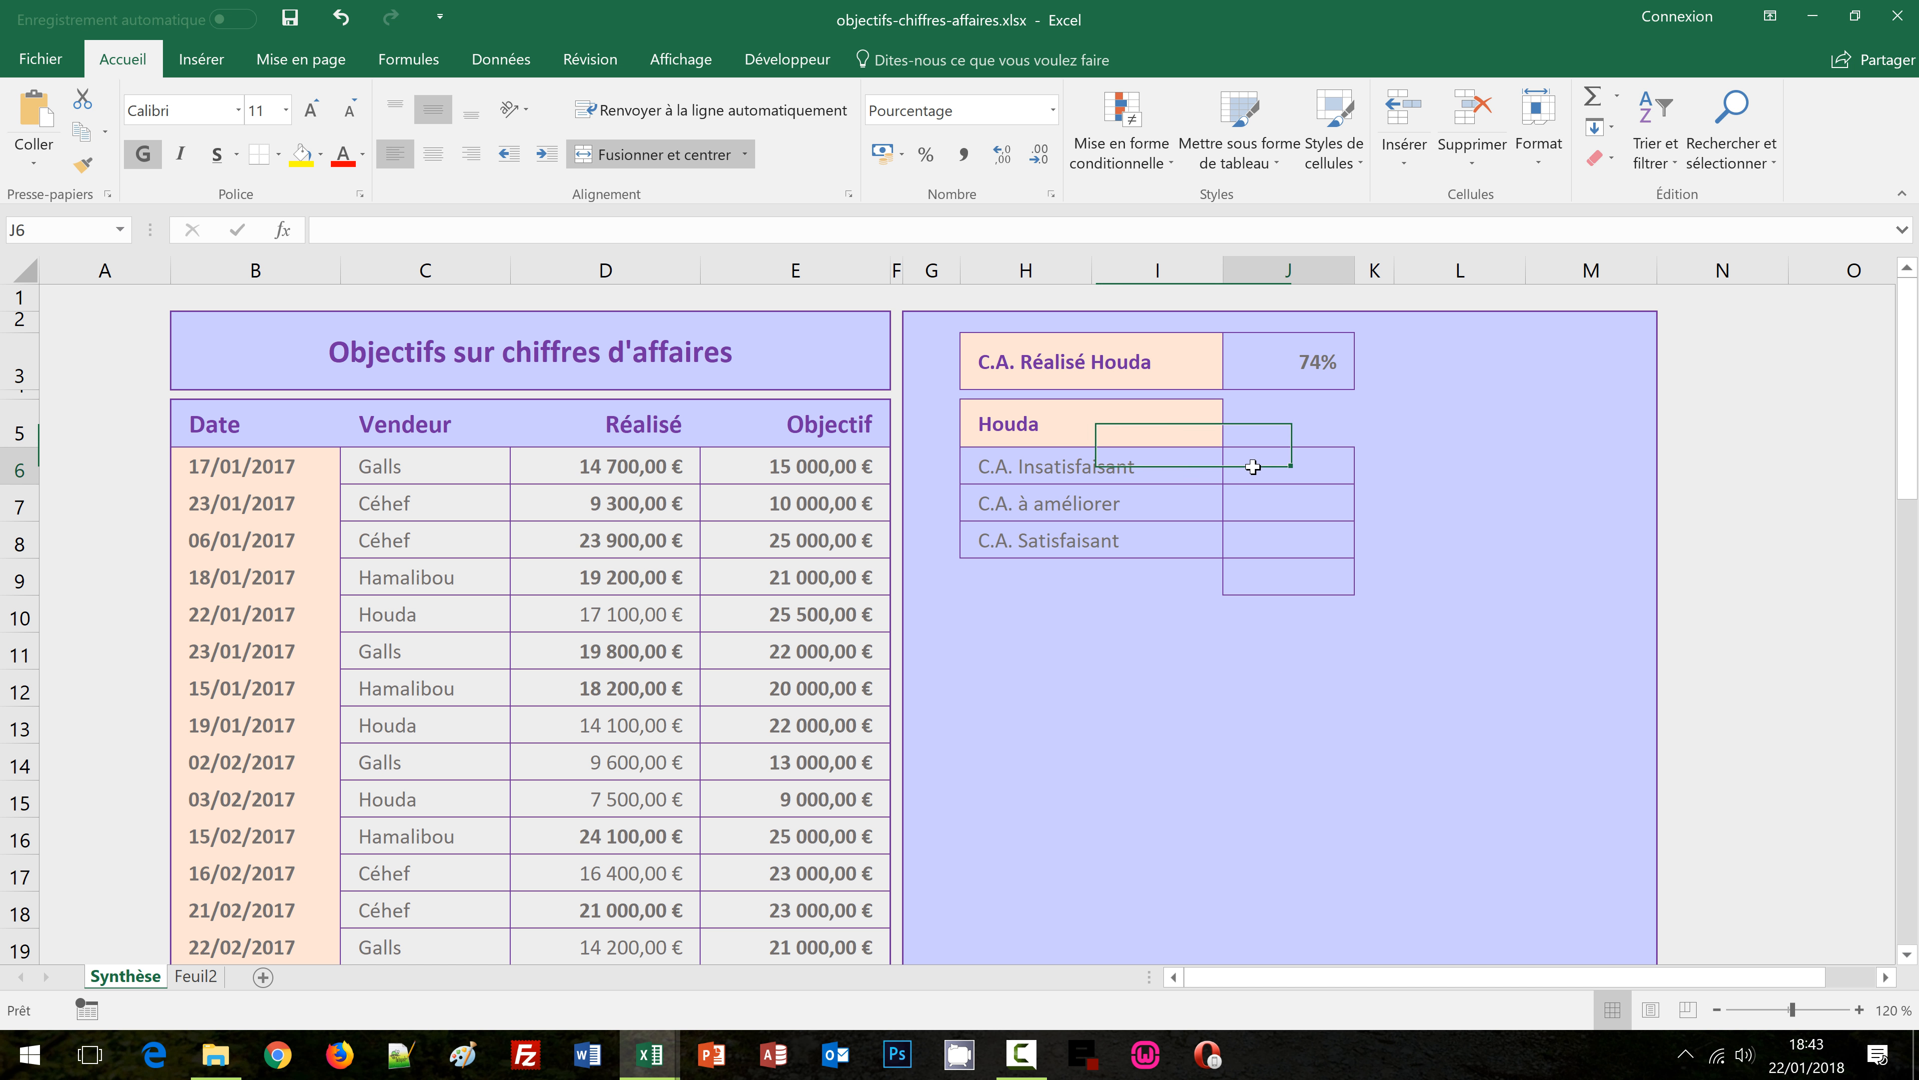
click(1260, 502)
click(1256, 539)
click(1252, 572)
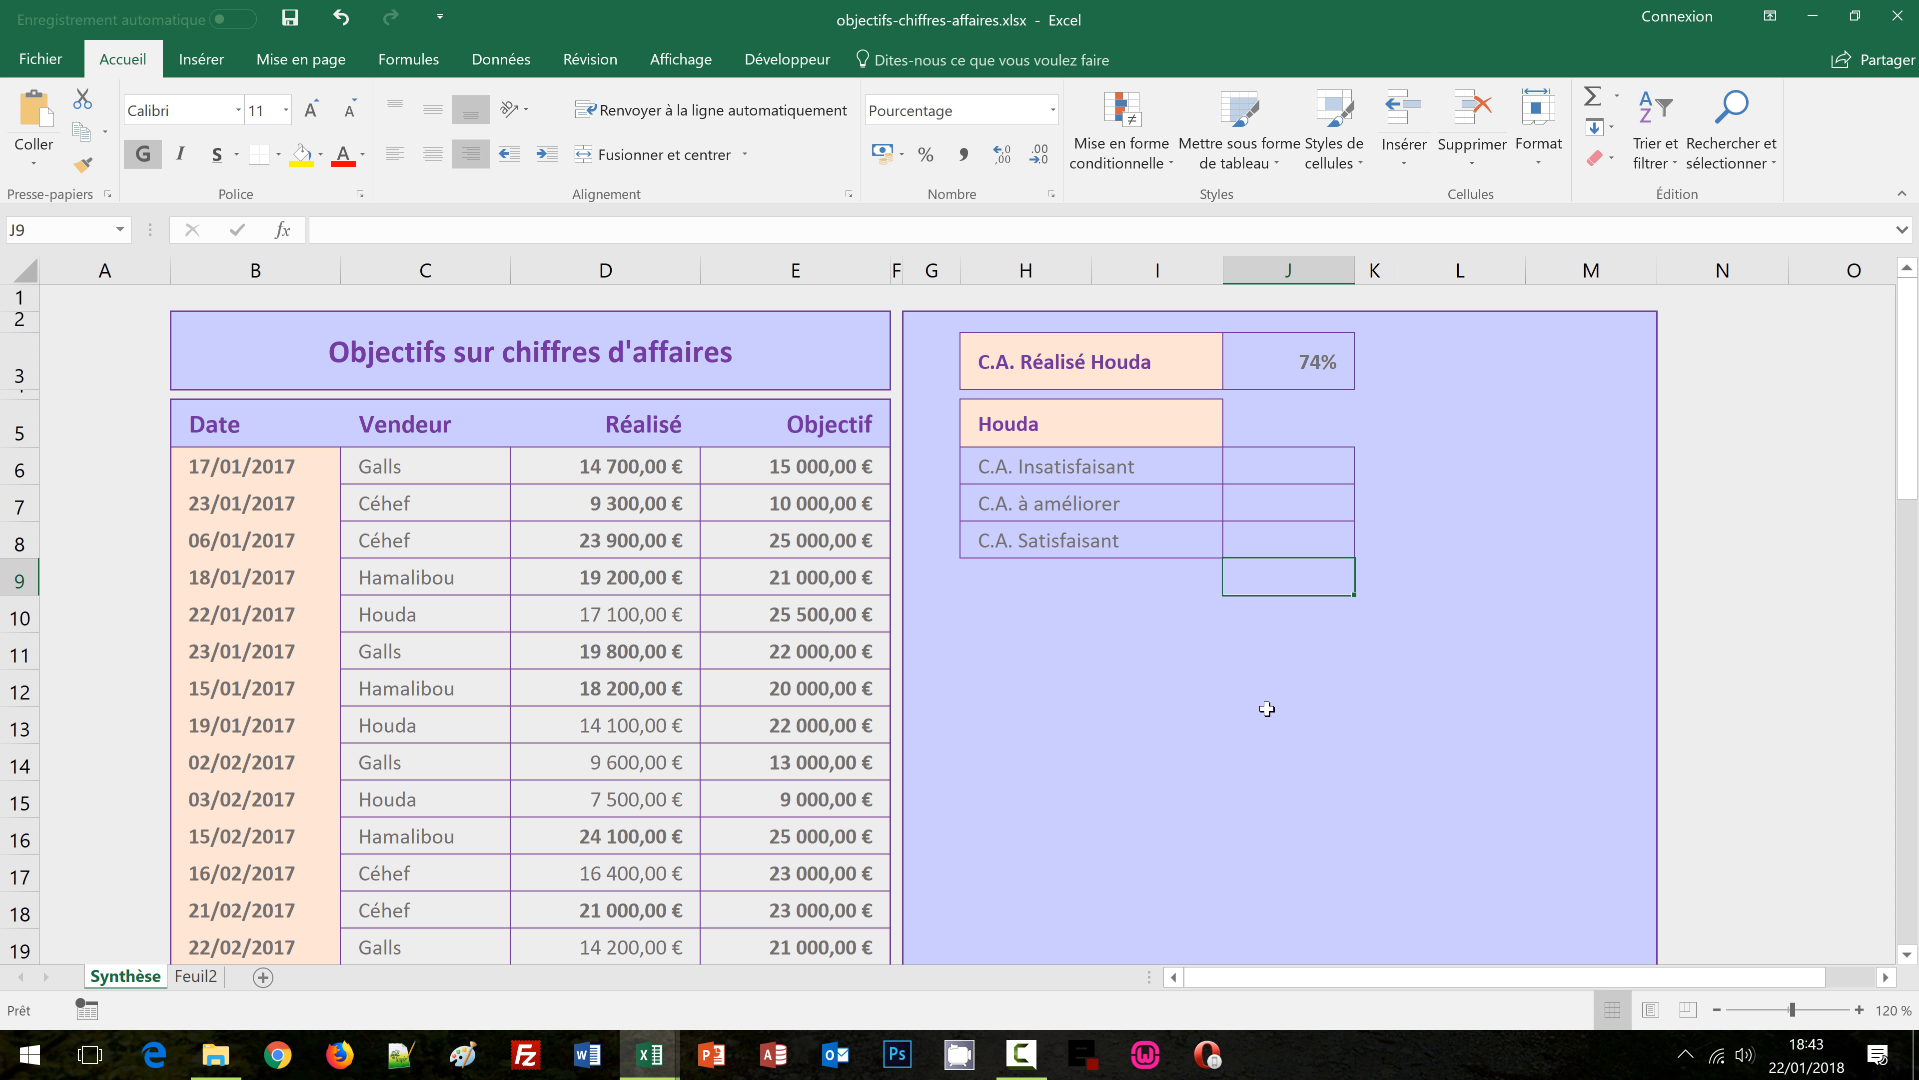
click(1310, 367)
click(1271, 457)
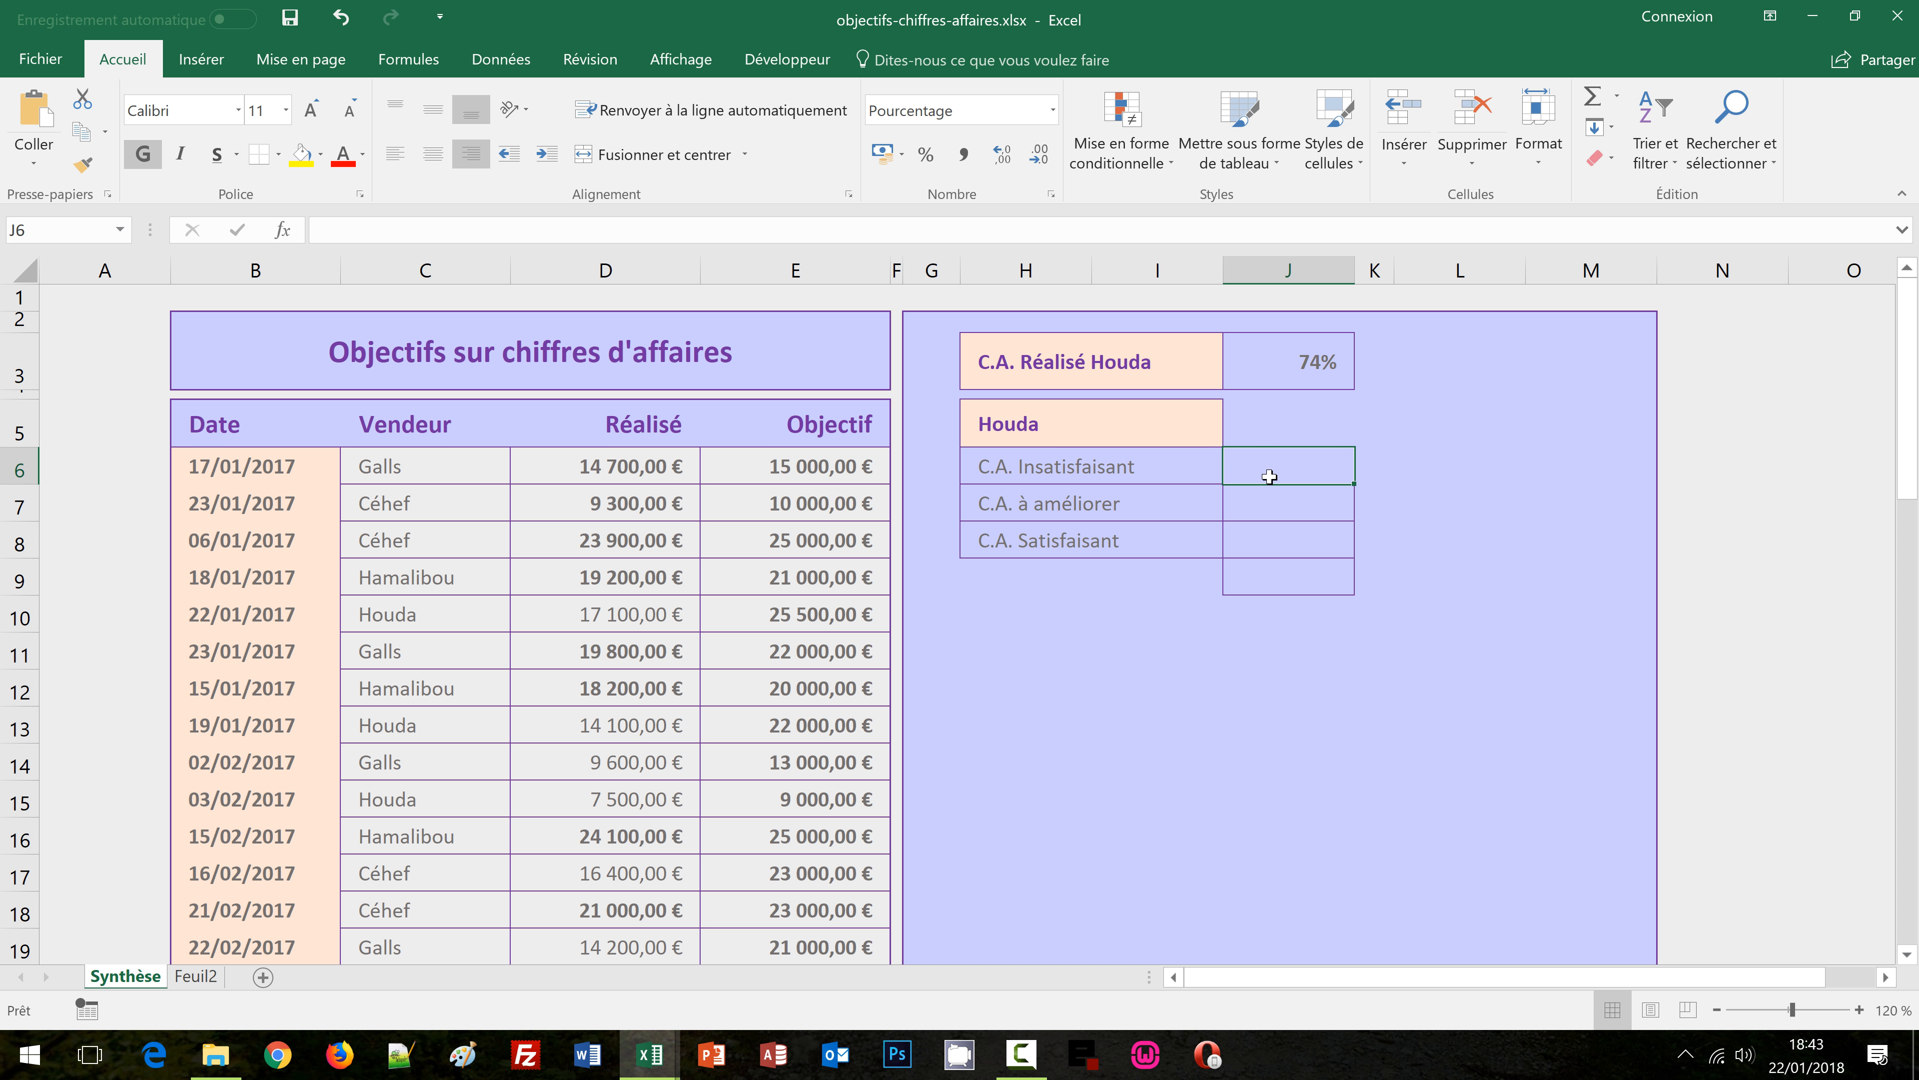
click(1270, 504)
click(1283, 547)
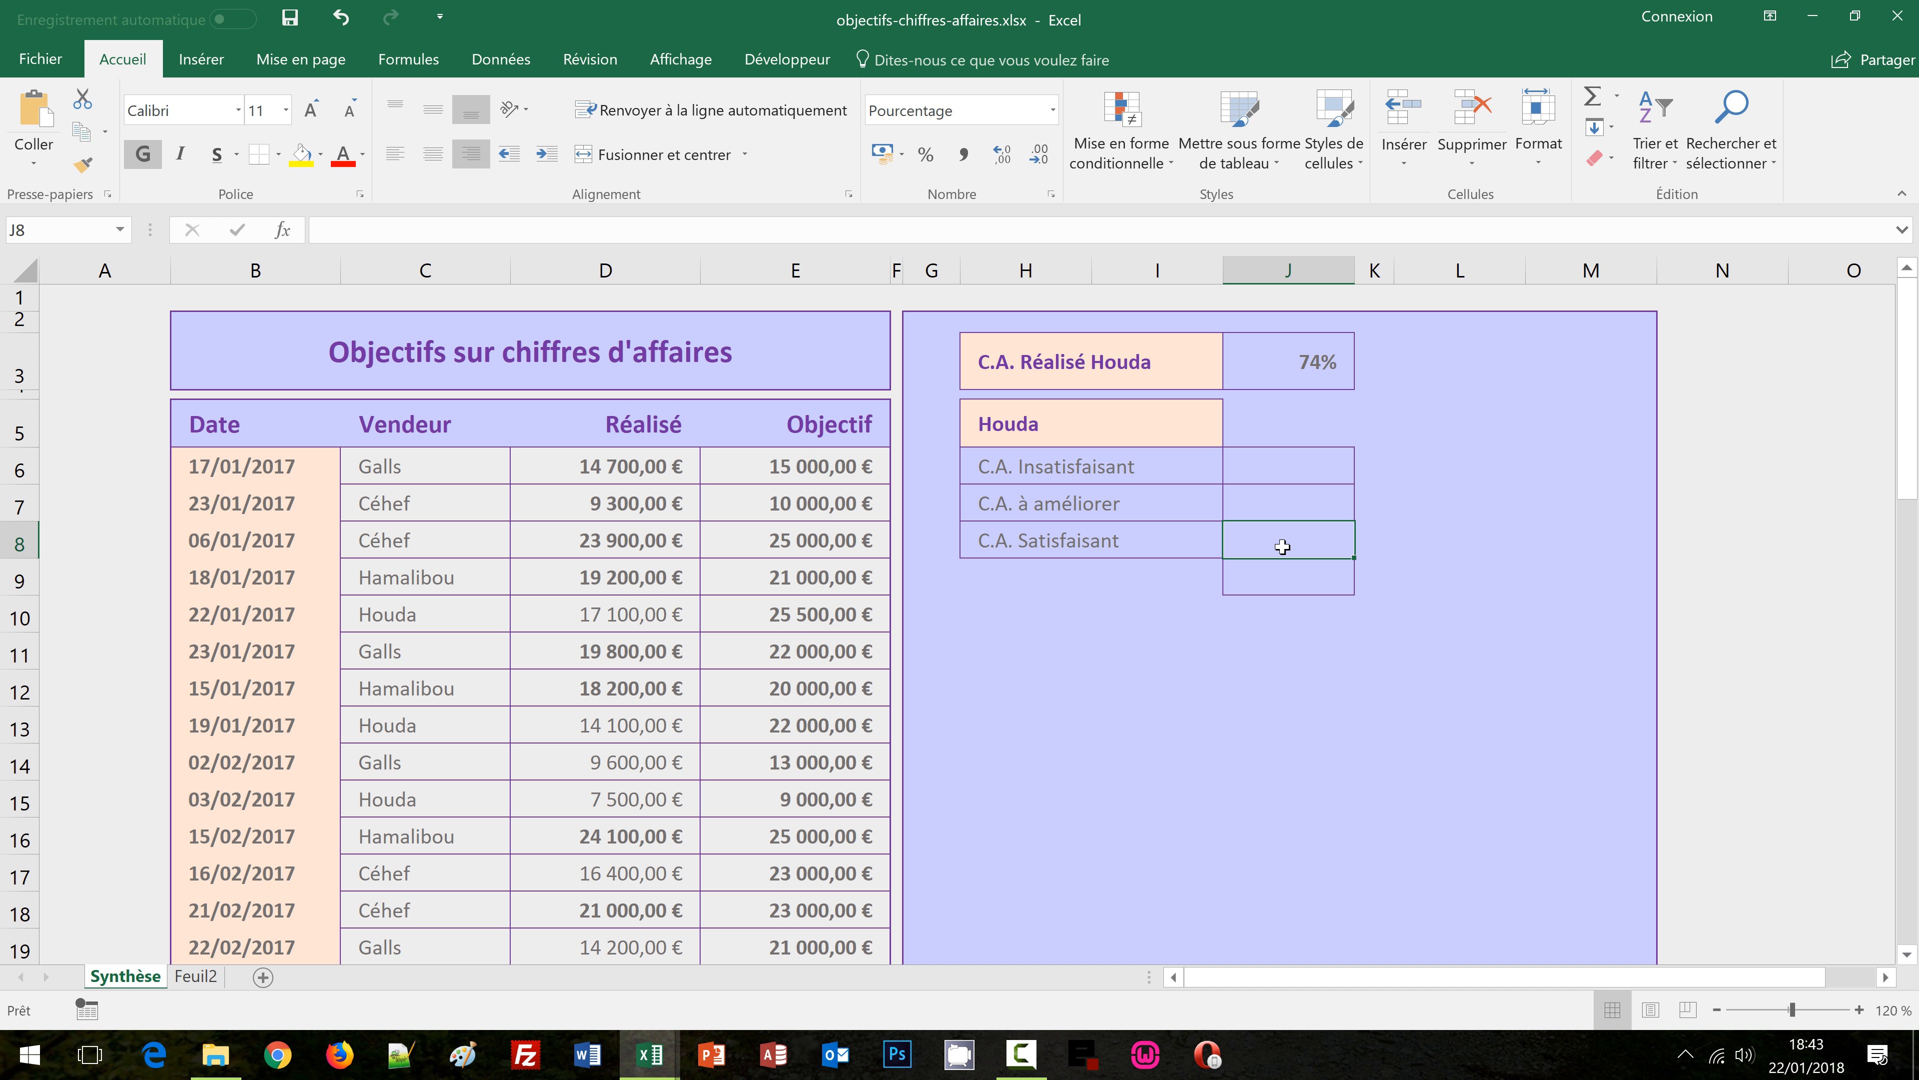
click(1244, 475)
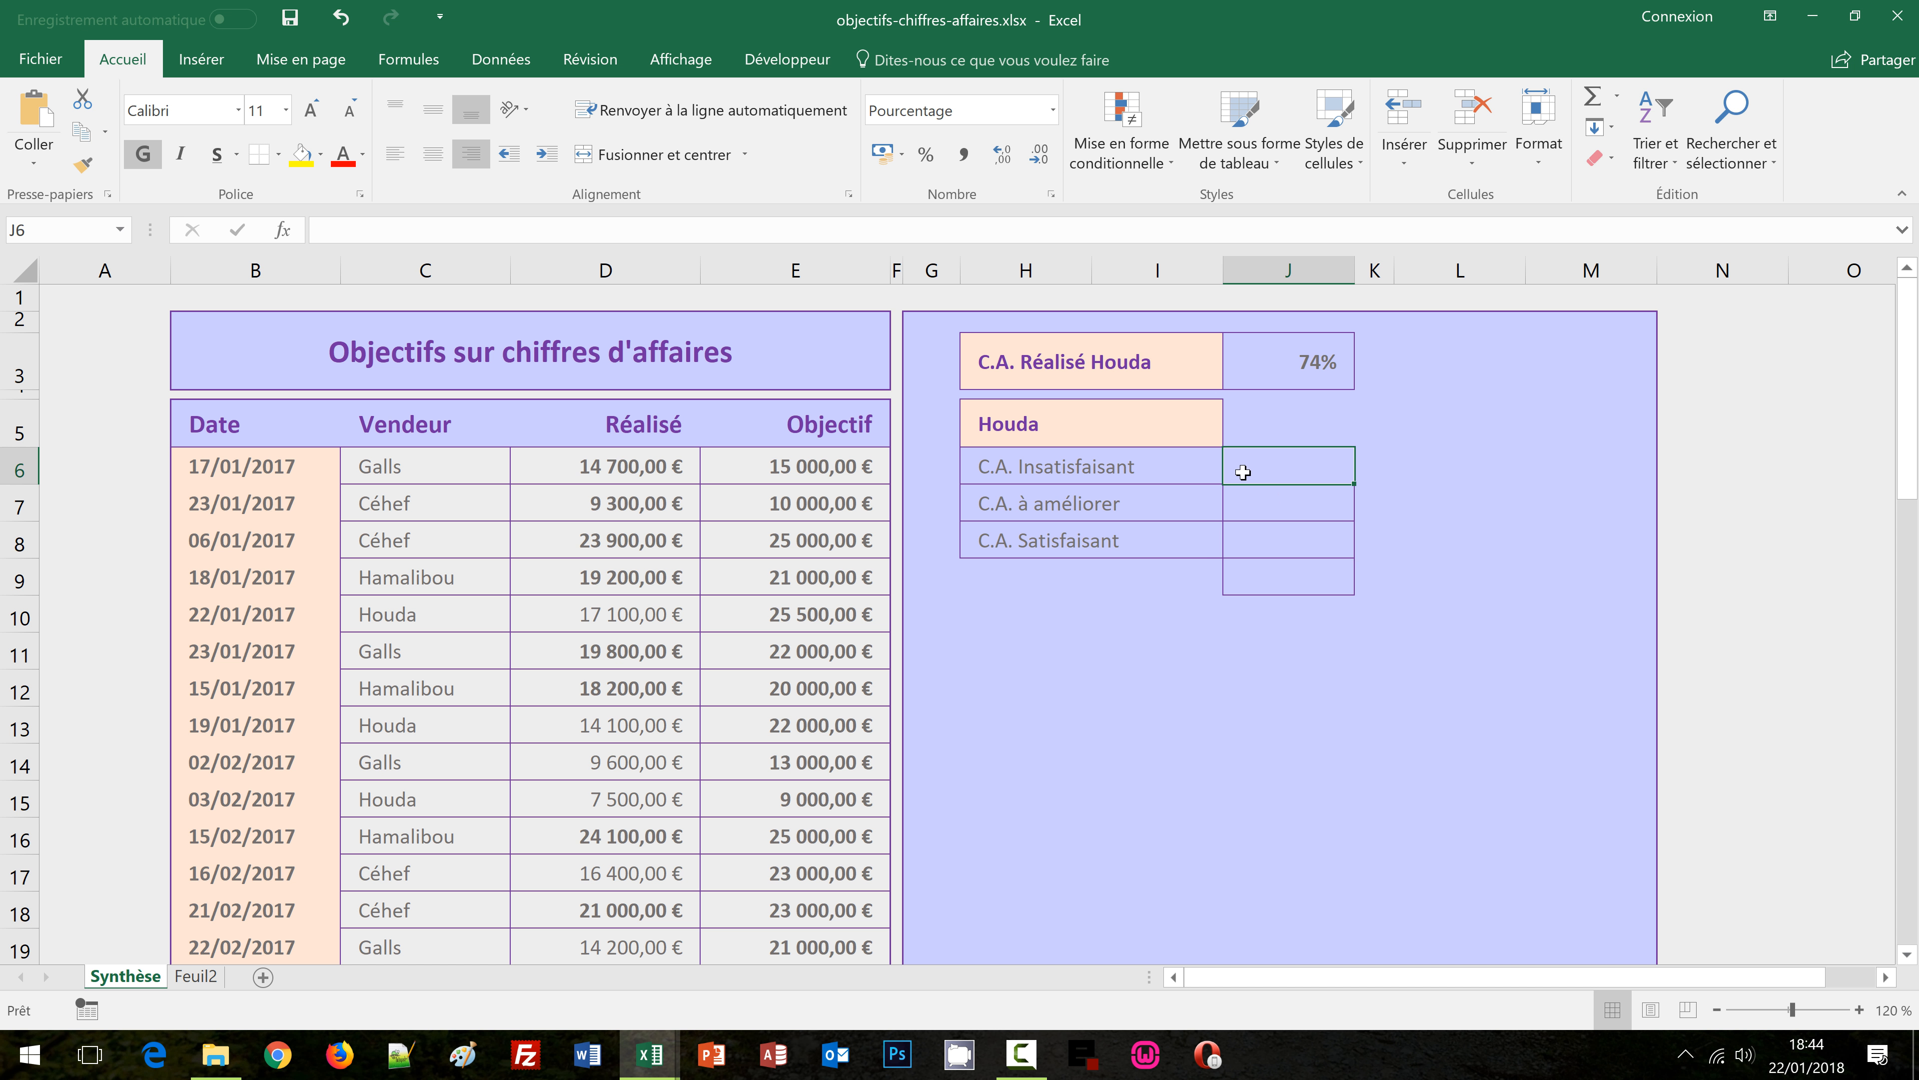
click(1270, 504)
click(1267, 543)
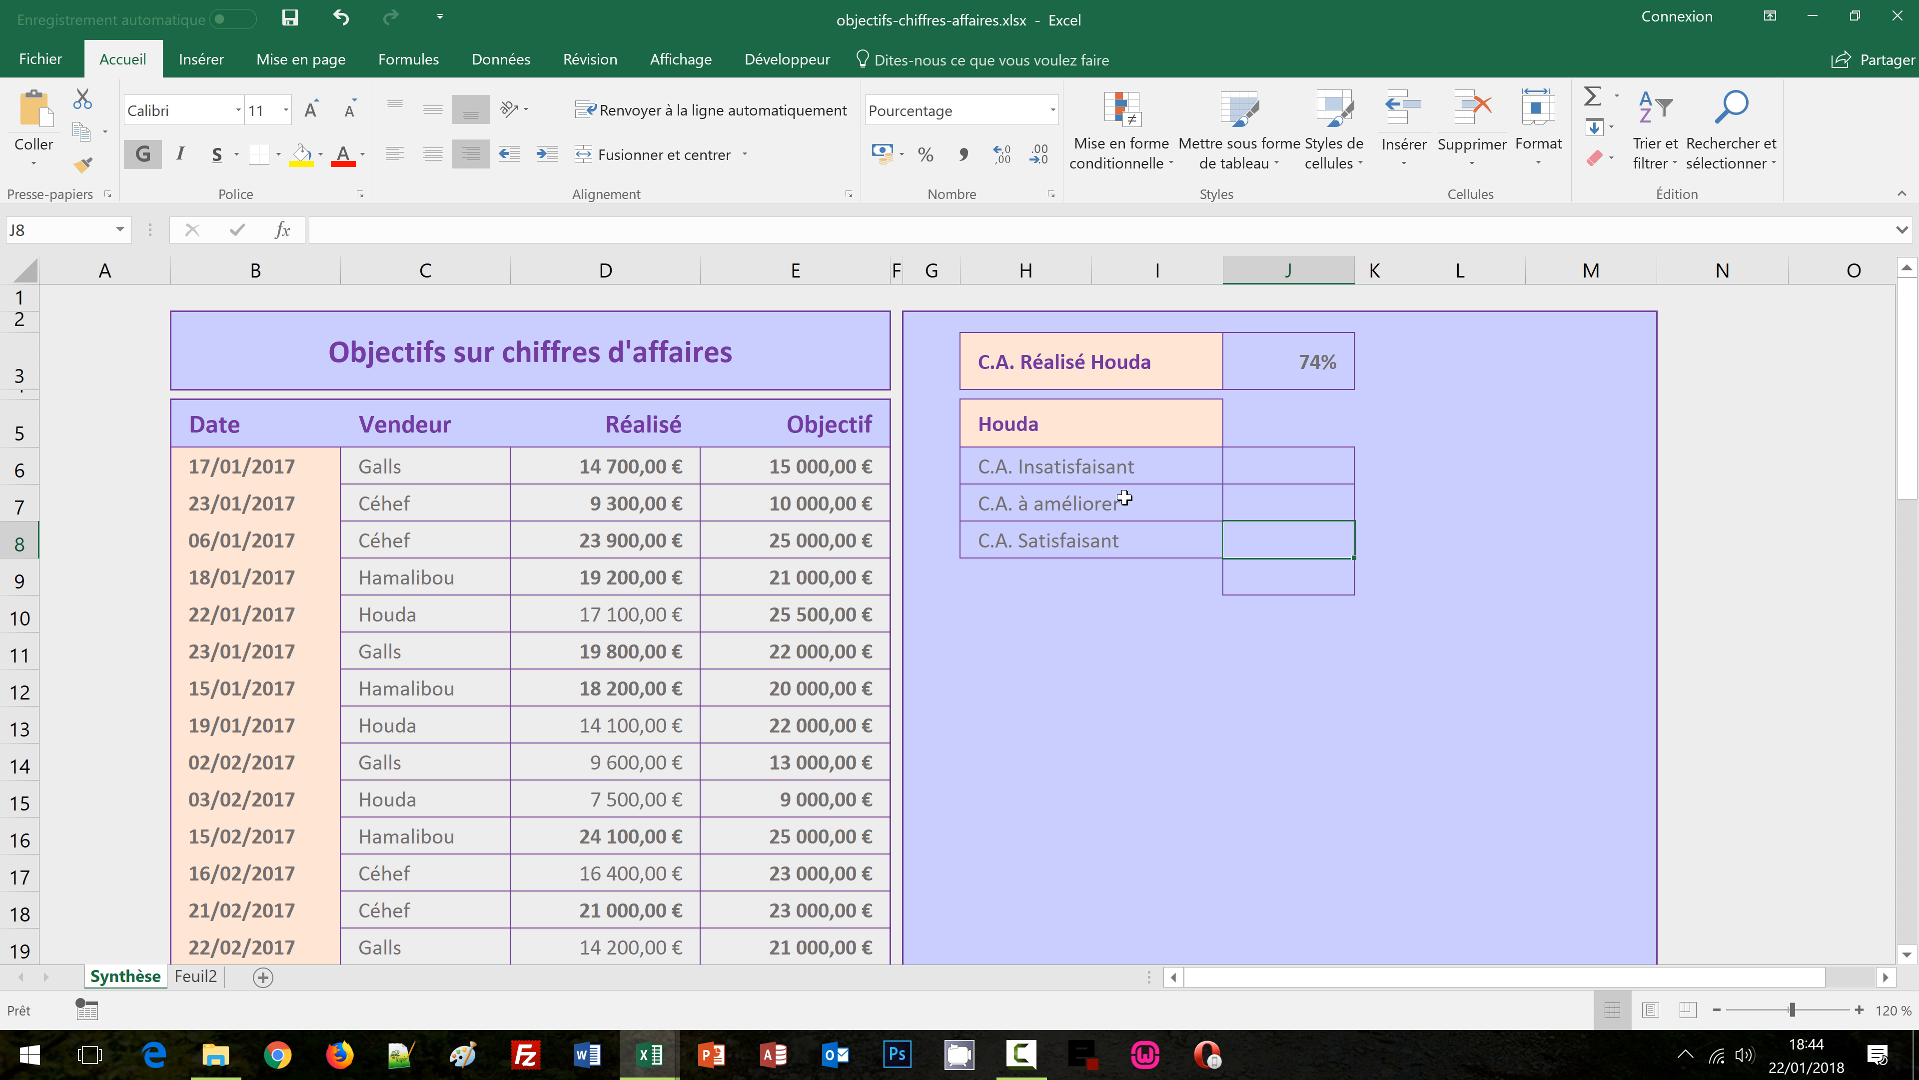
Examine the hidden threshold percentages in cells G5 to G7 beside the revenue categories
click(919, 427)
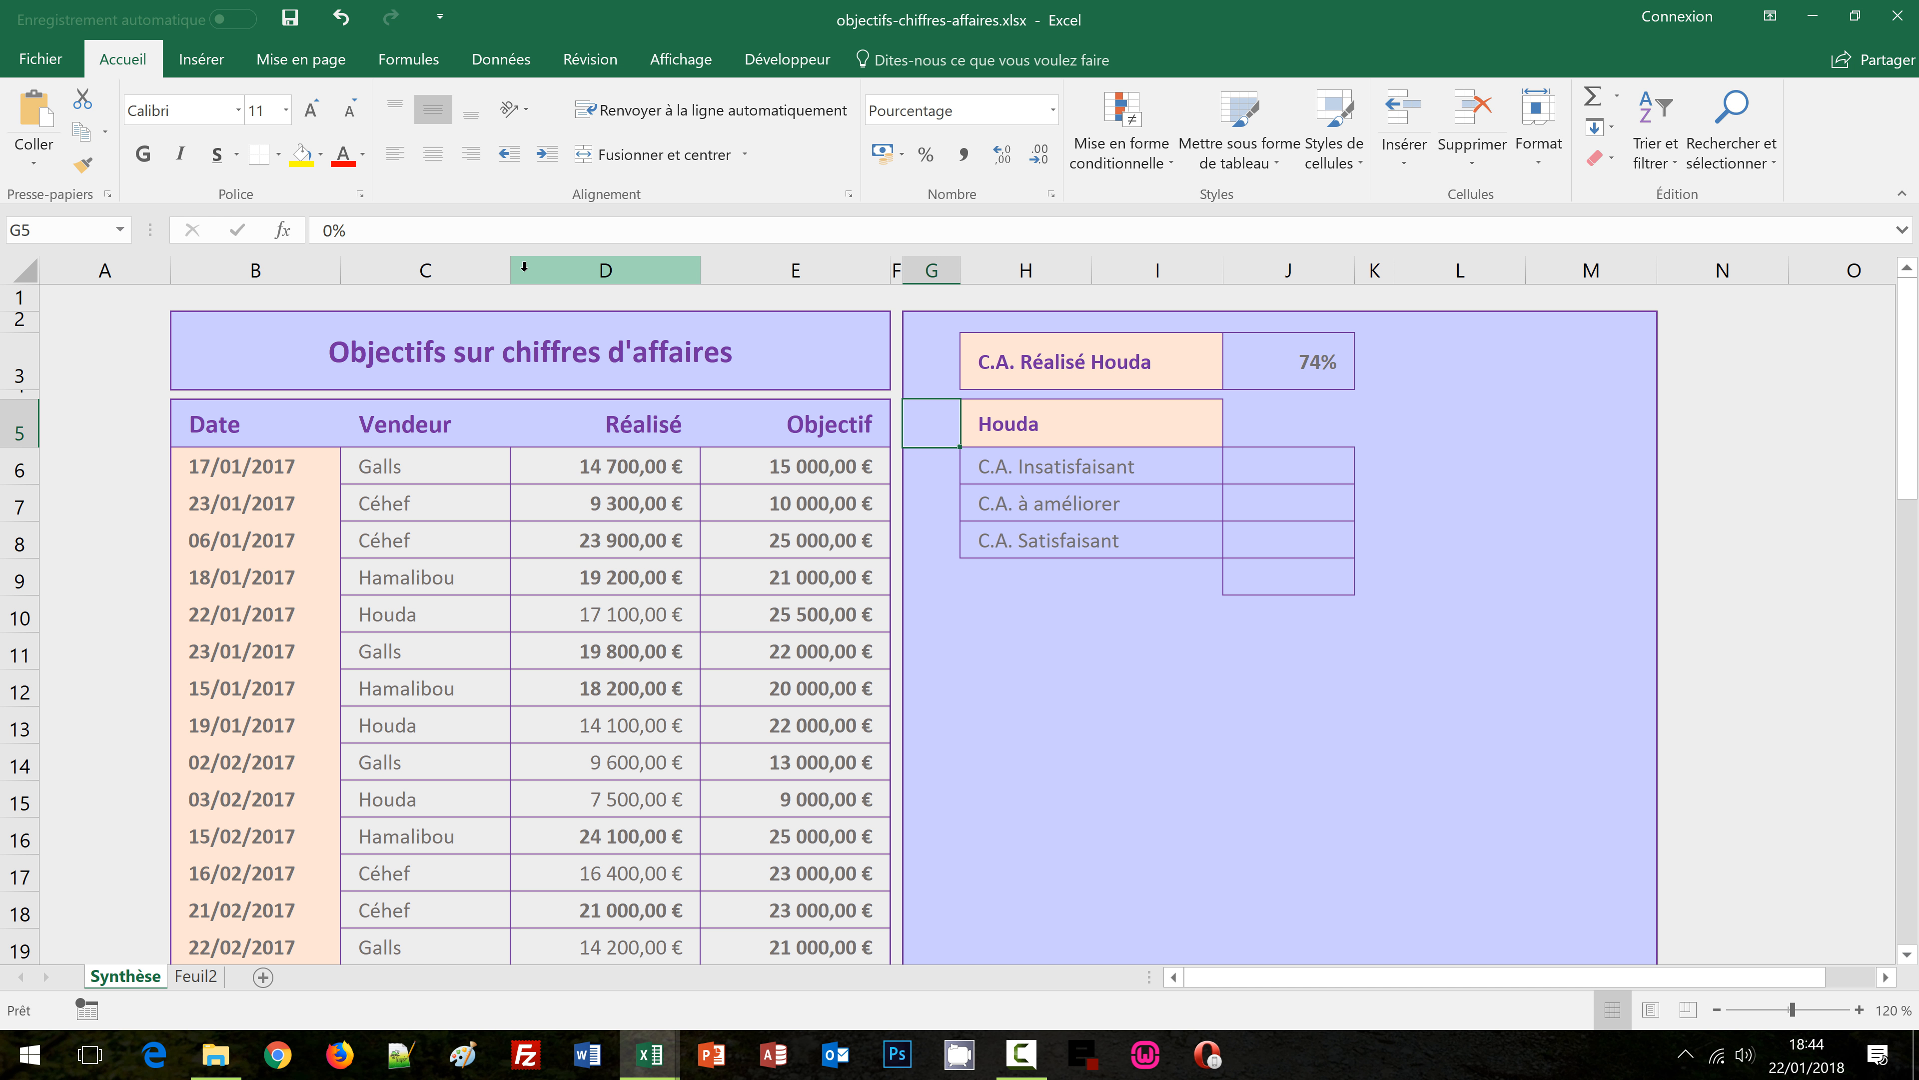
key(Down)
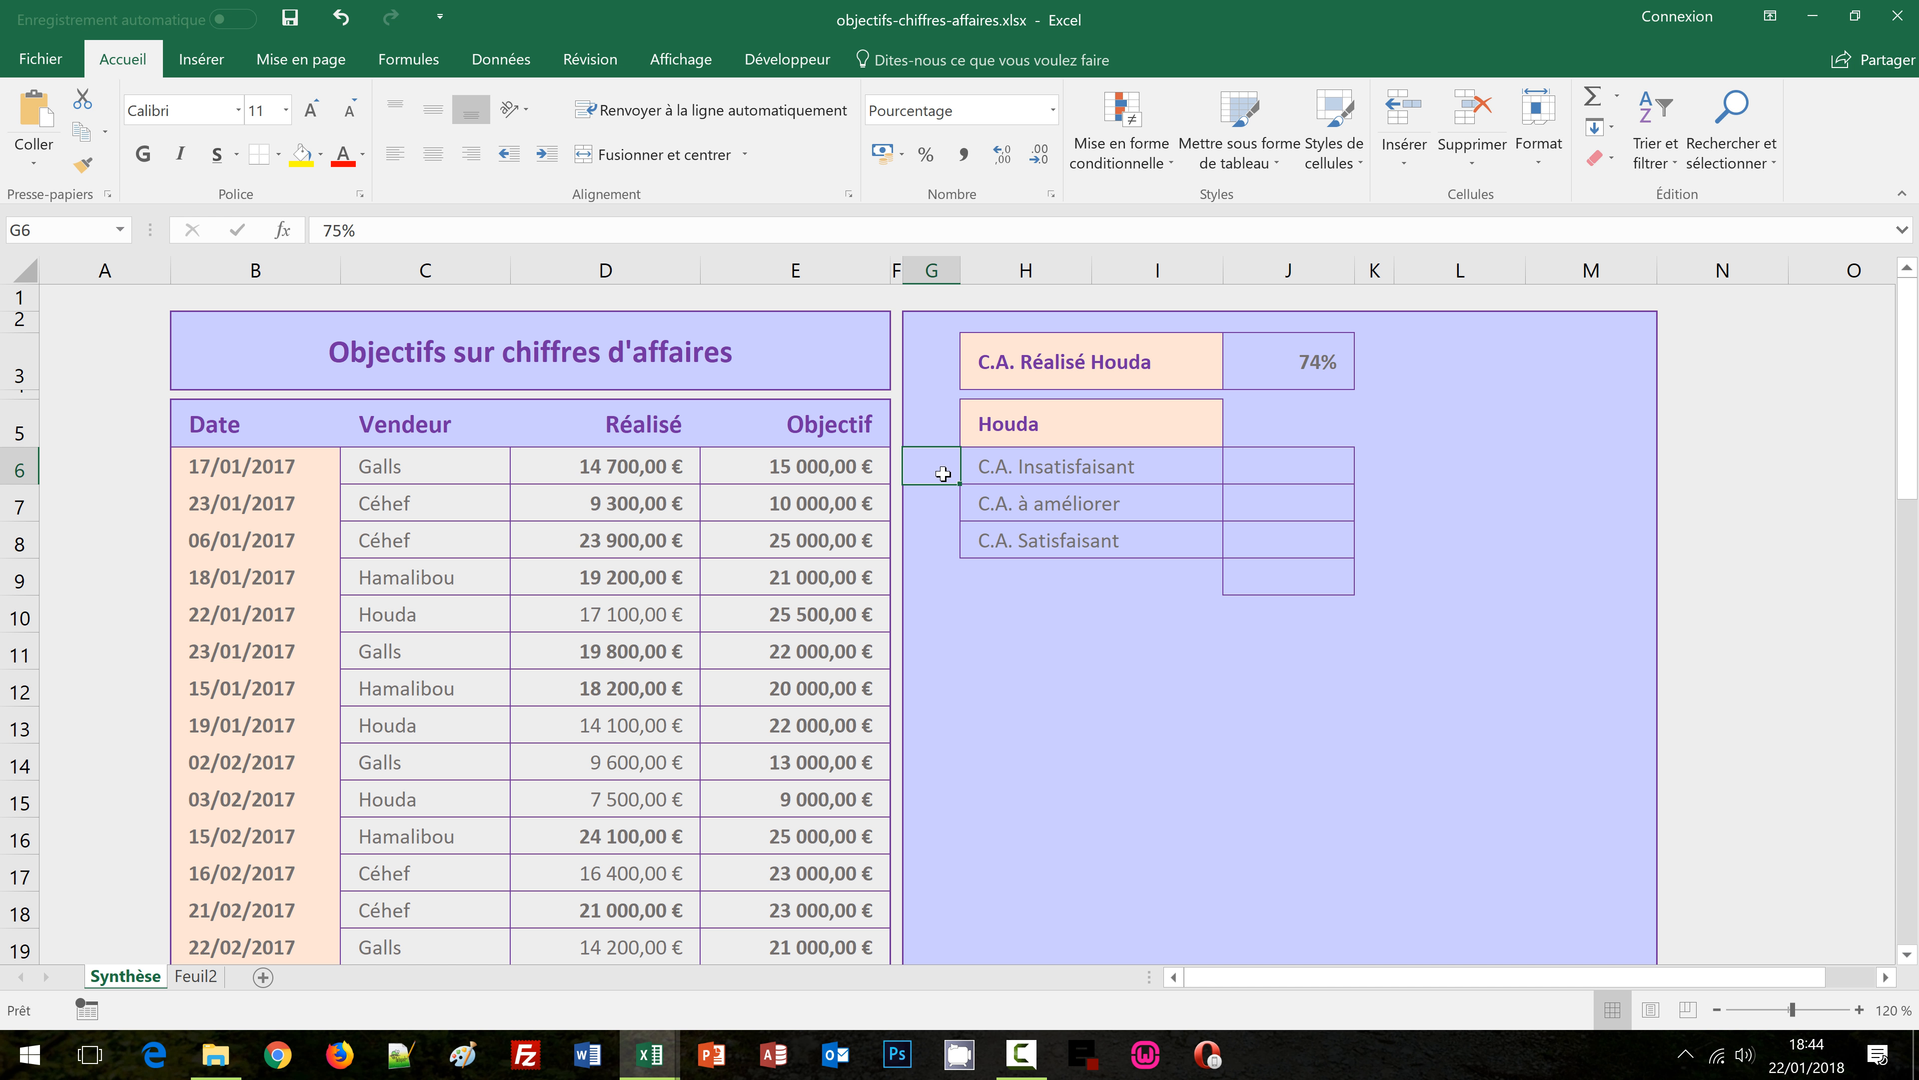
key(Down)
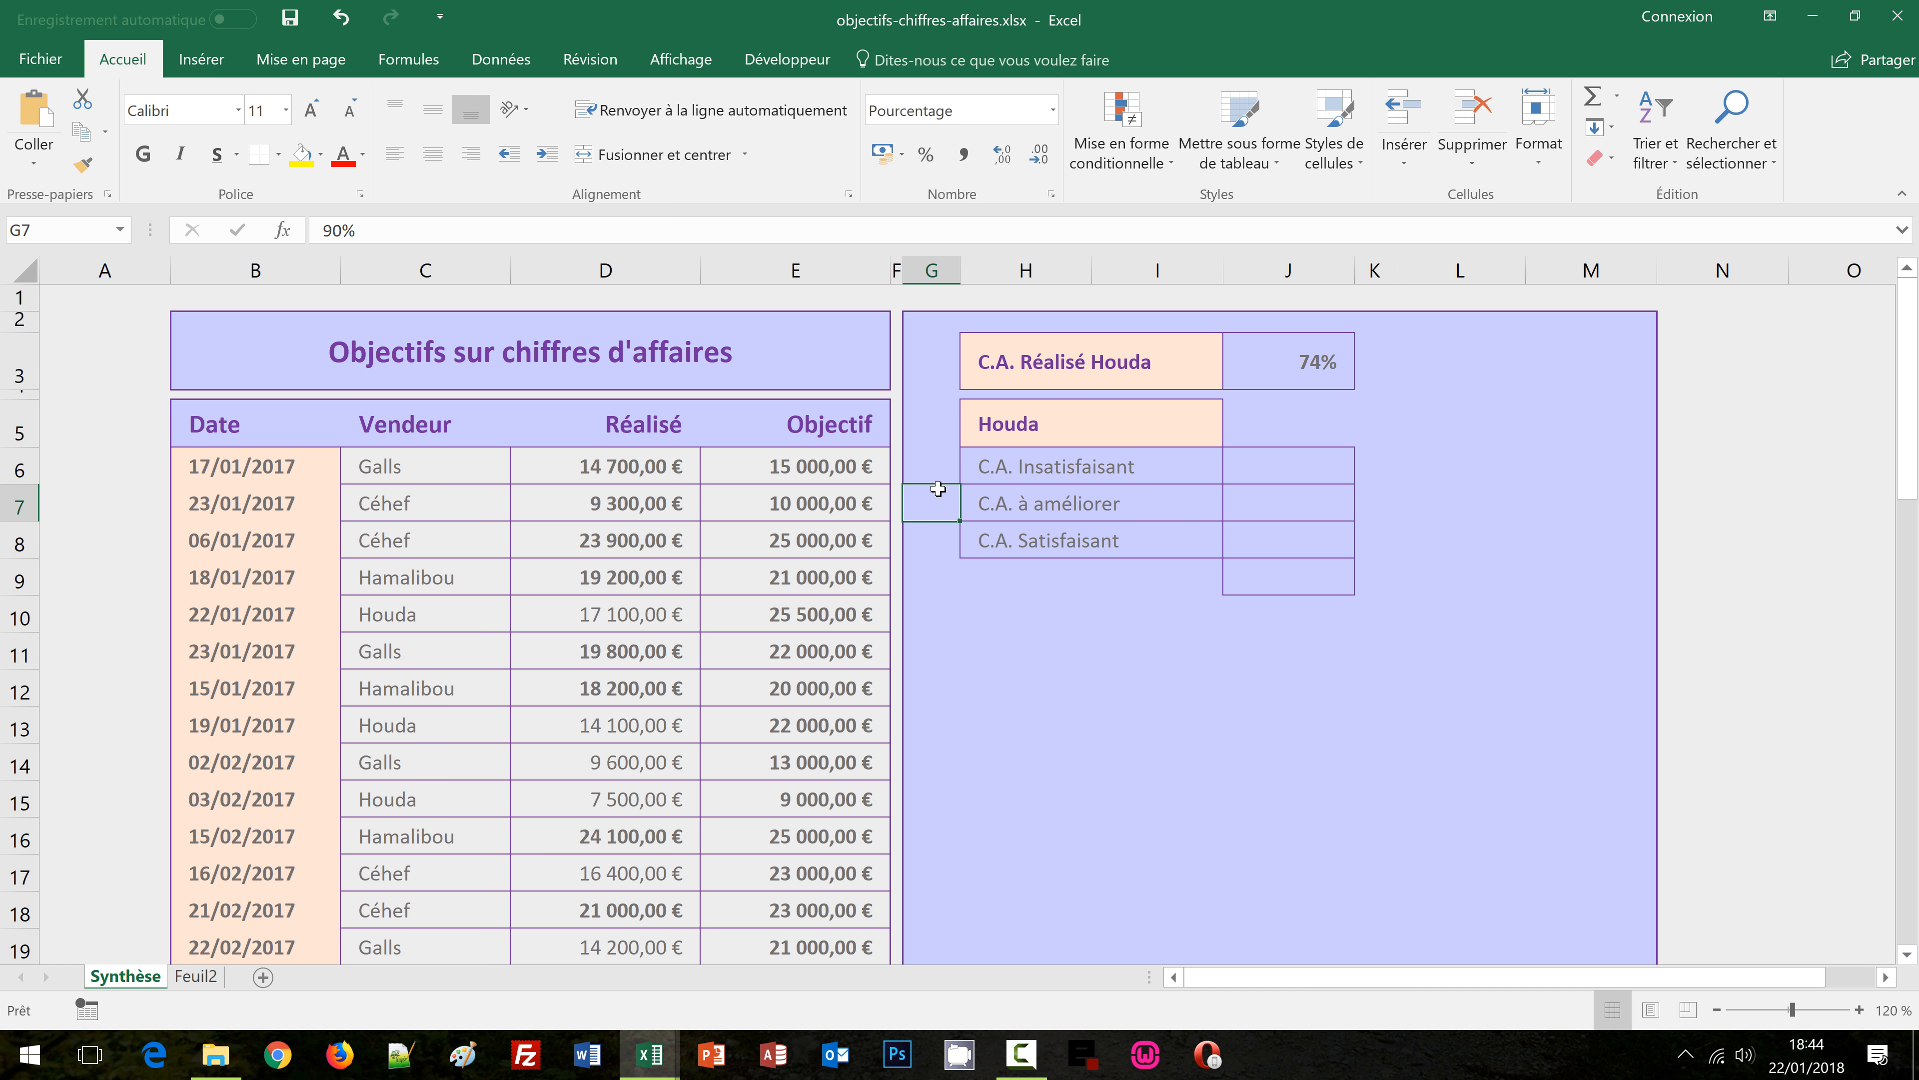
Examine the hidden threshold in cell G8, and compare the thresholds in column G with the empty category cells J6 to J8
key(Down)
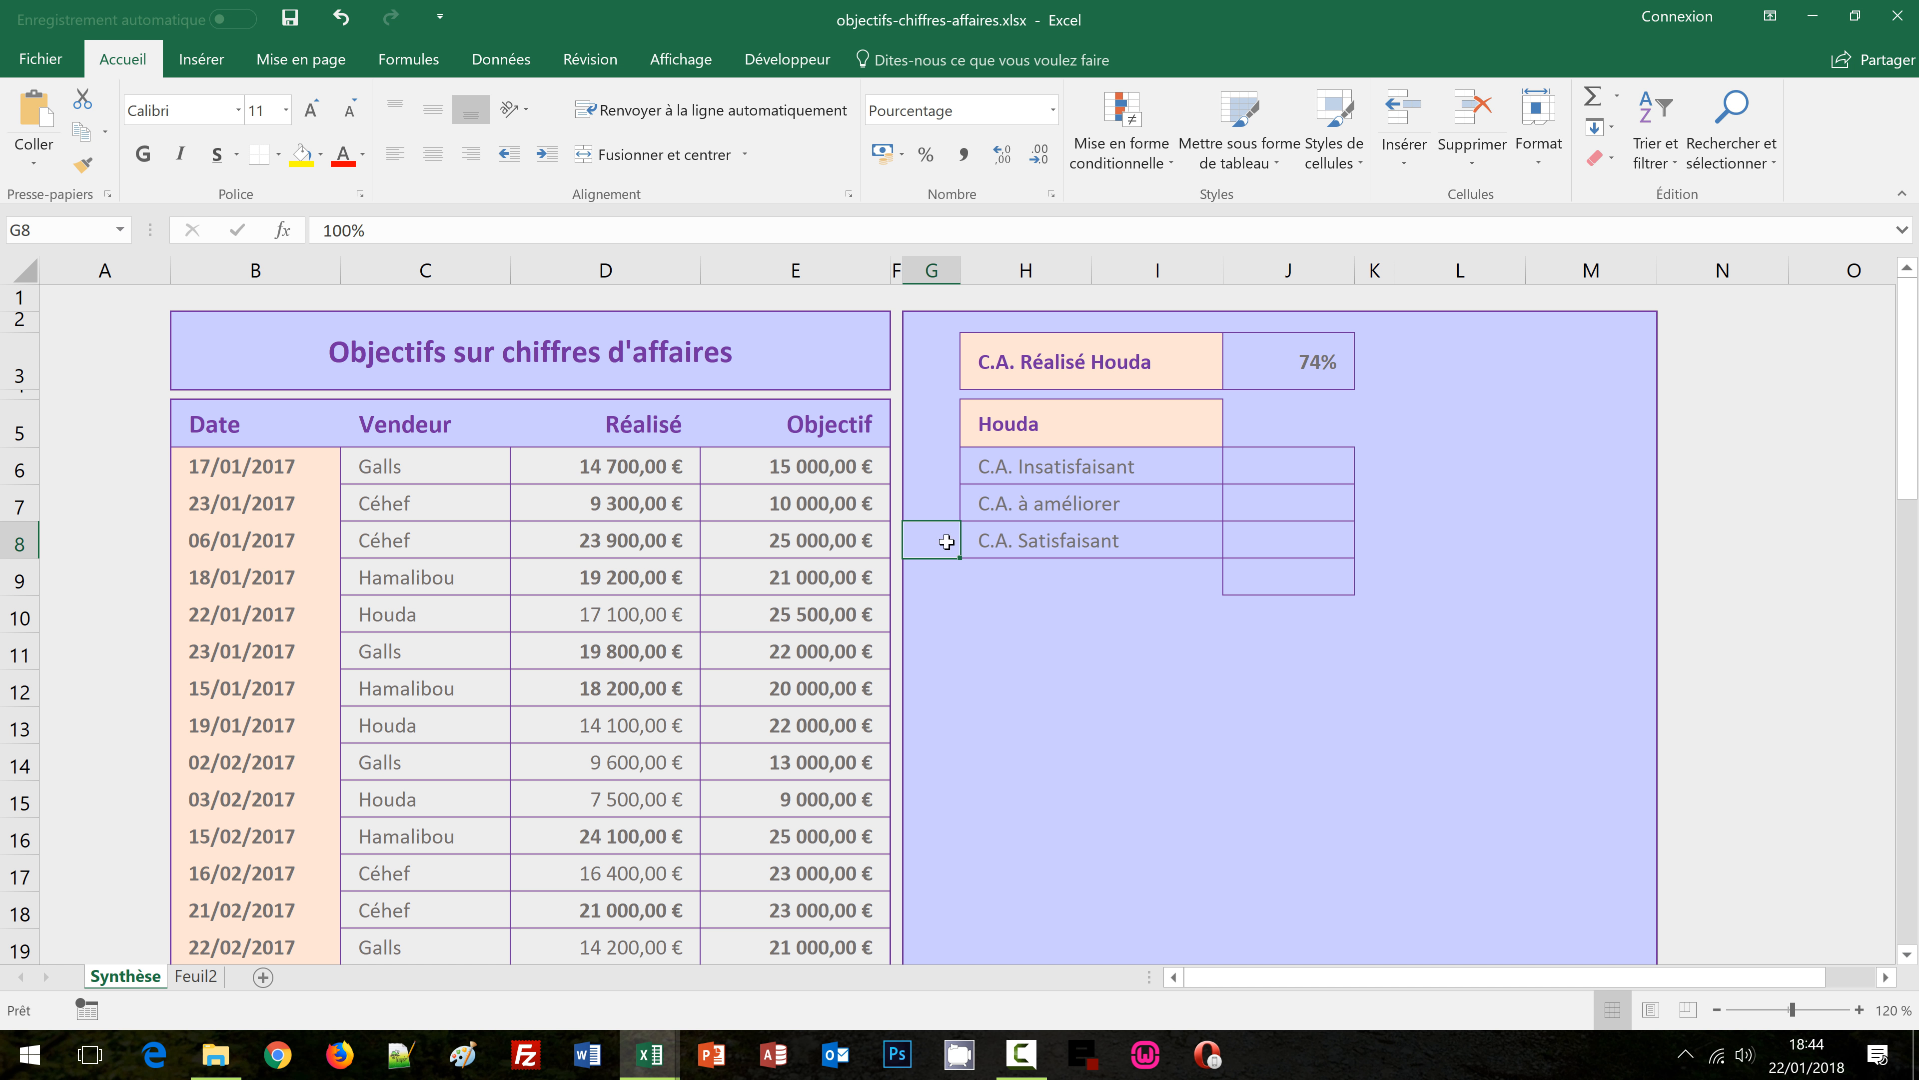
click(1273, 465)
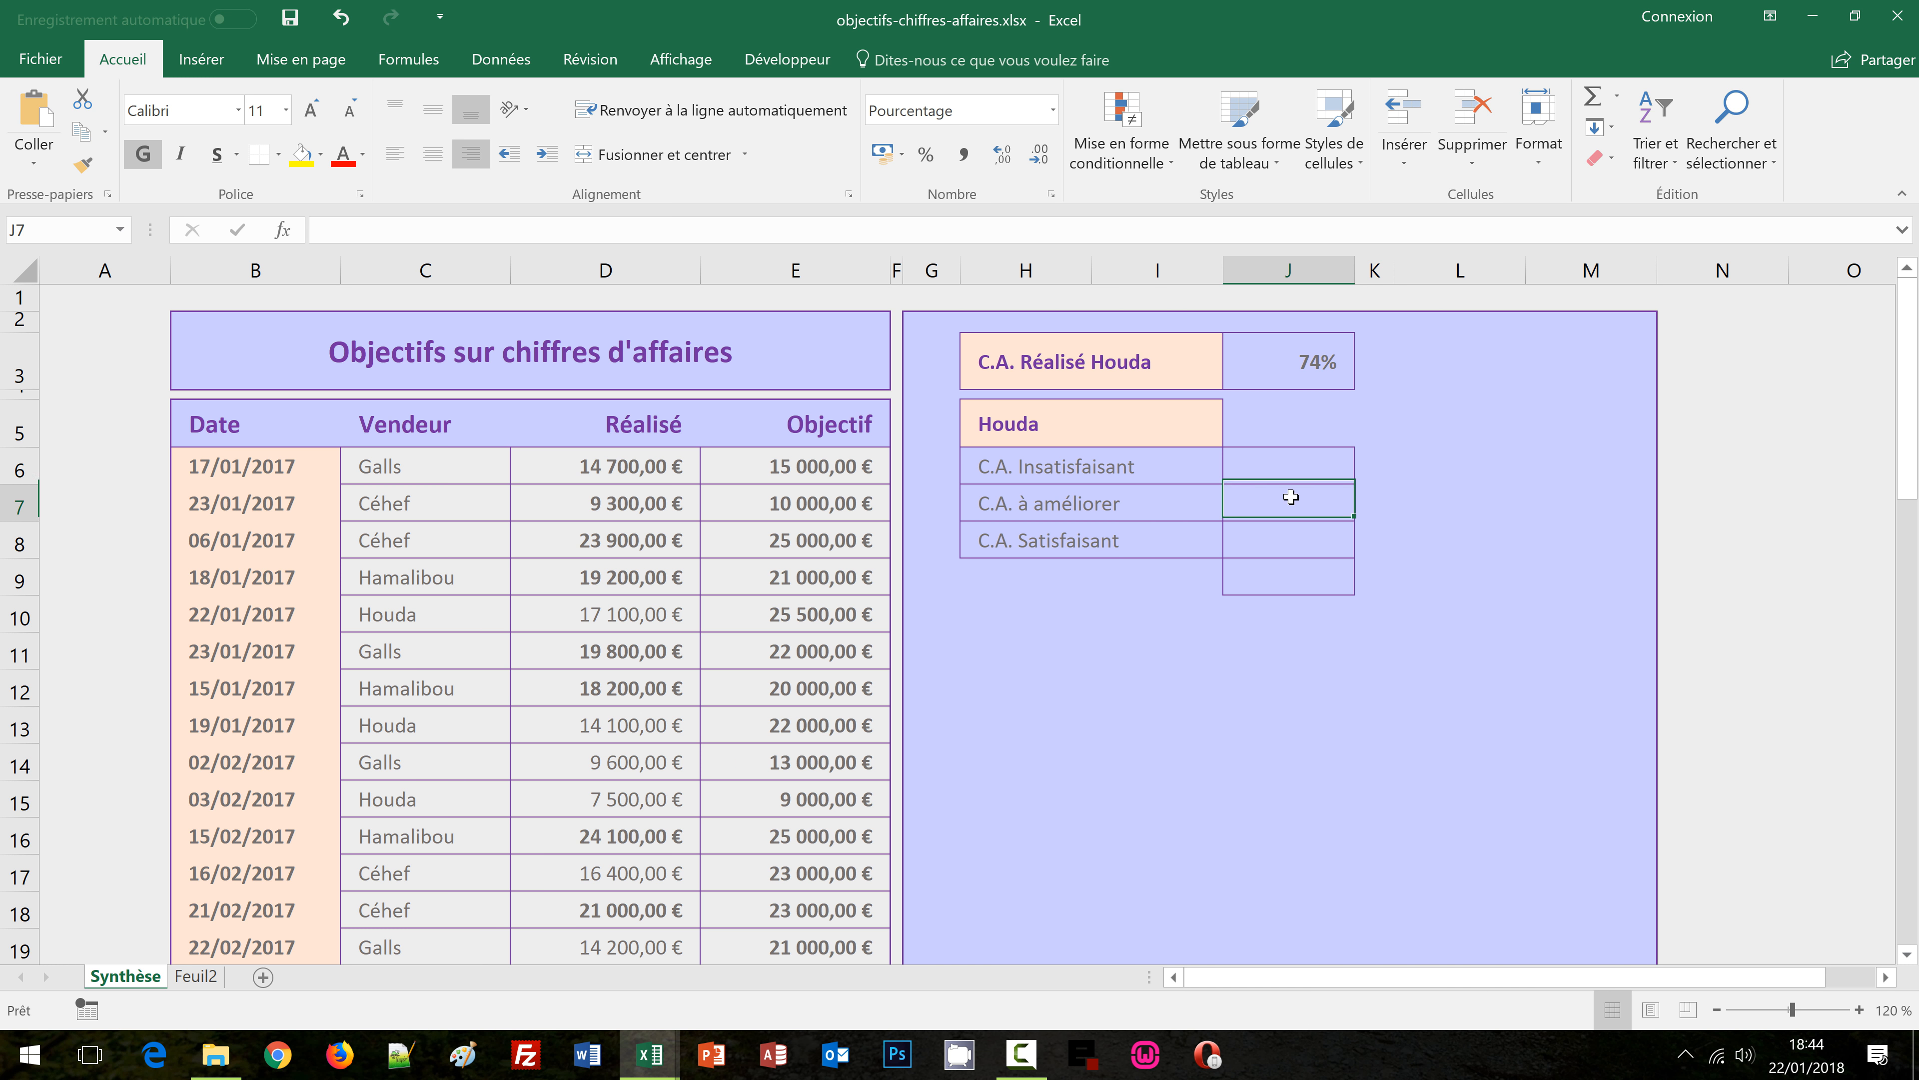
click(939, 462)
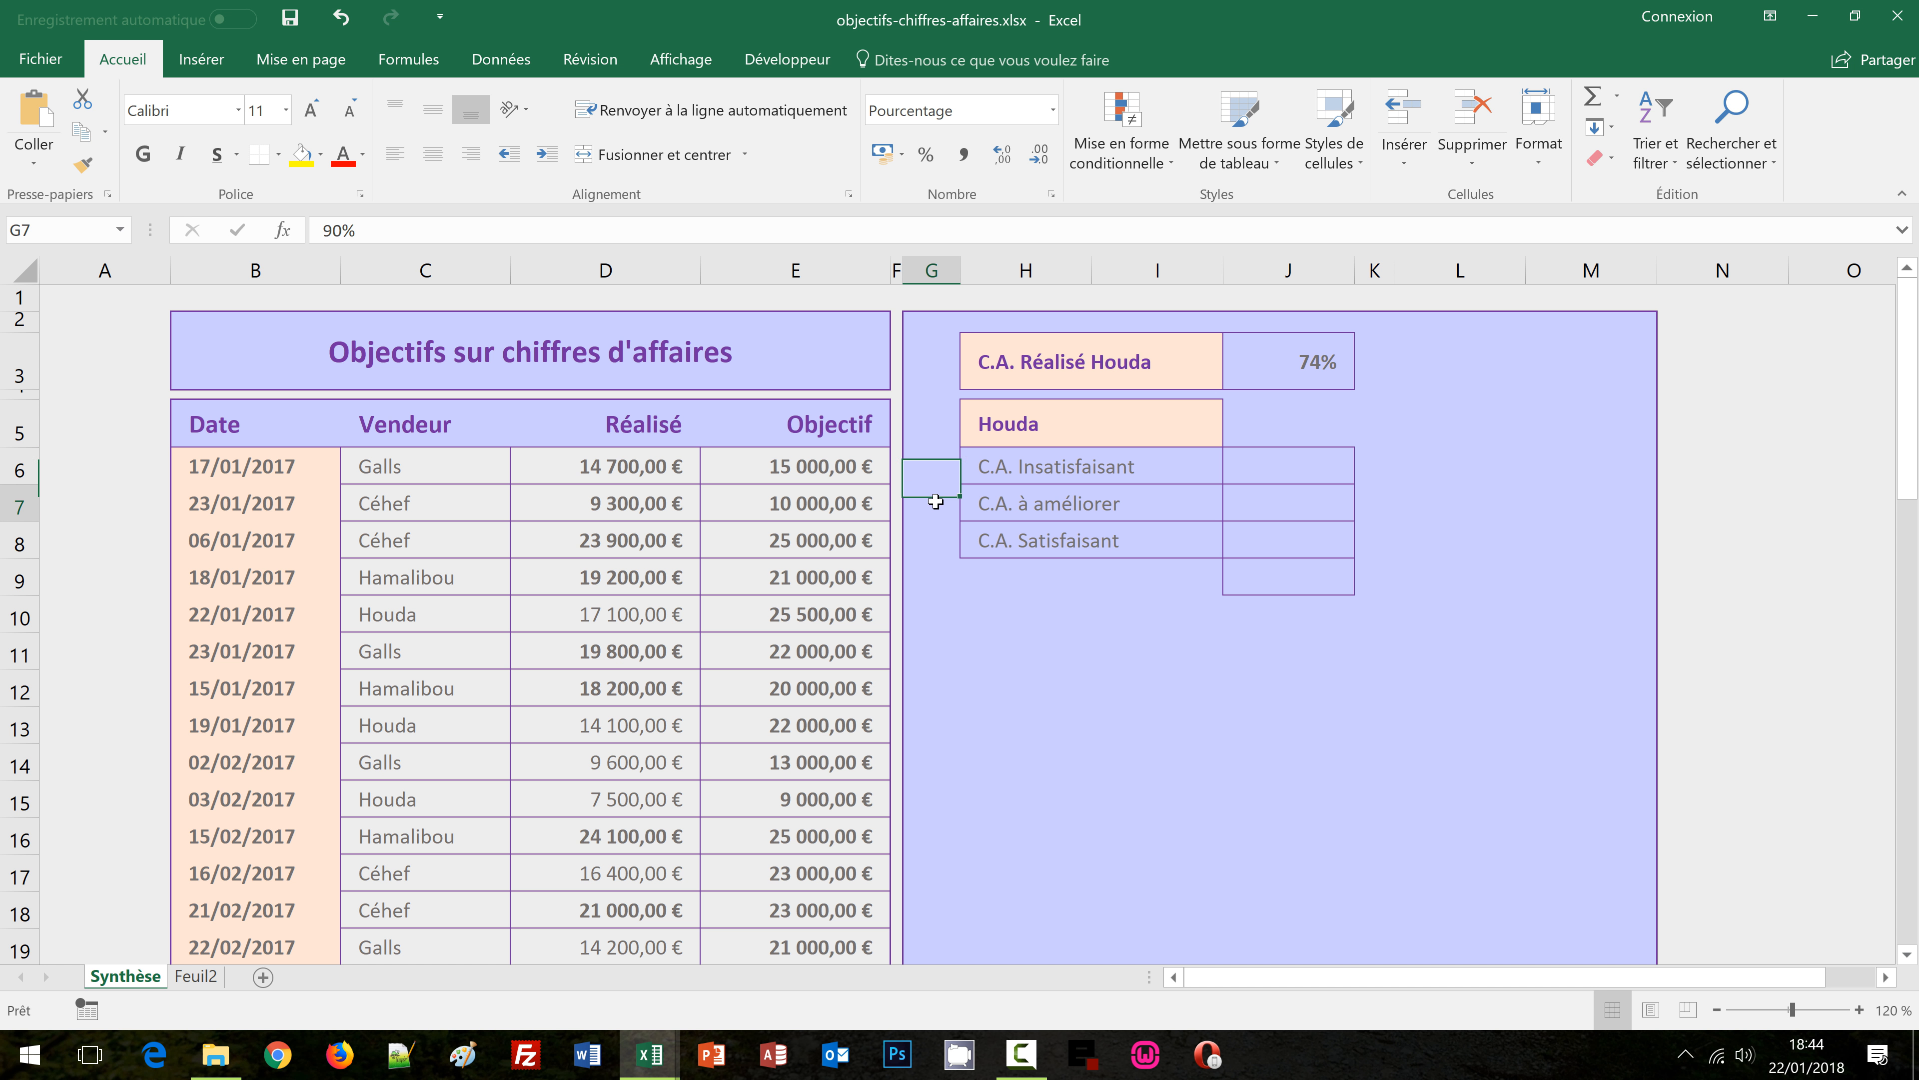
click(1281, 506)
click(1285, 533)
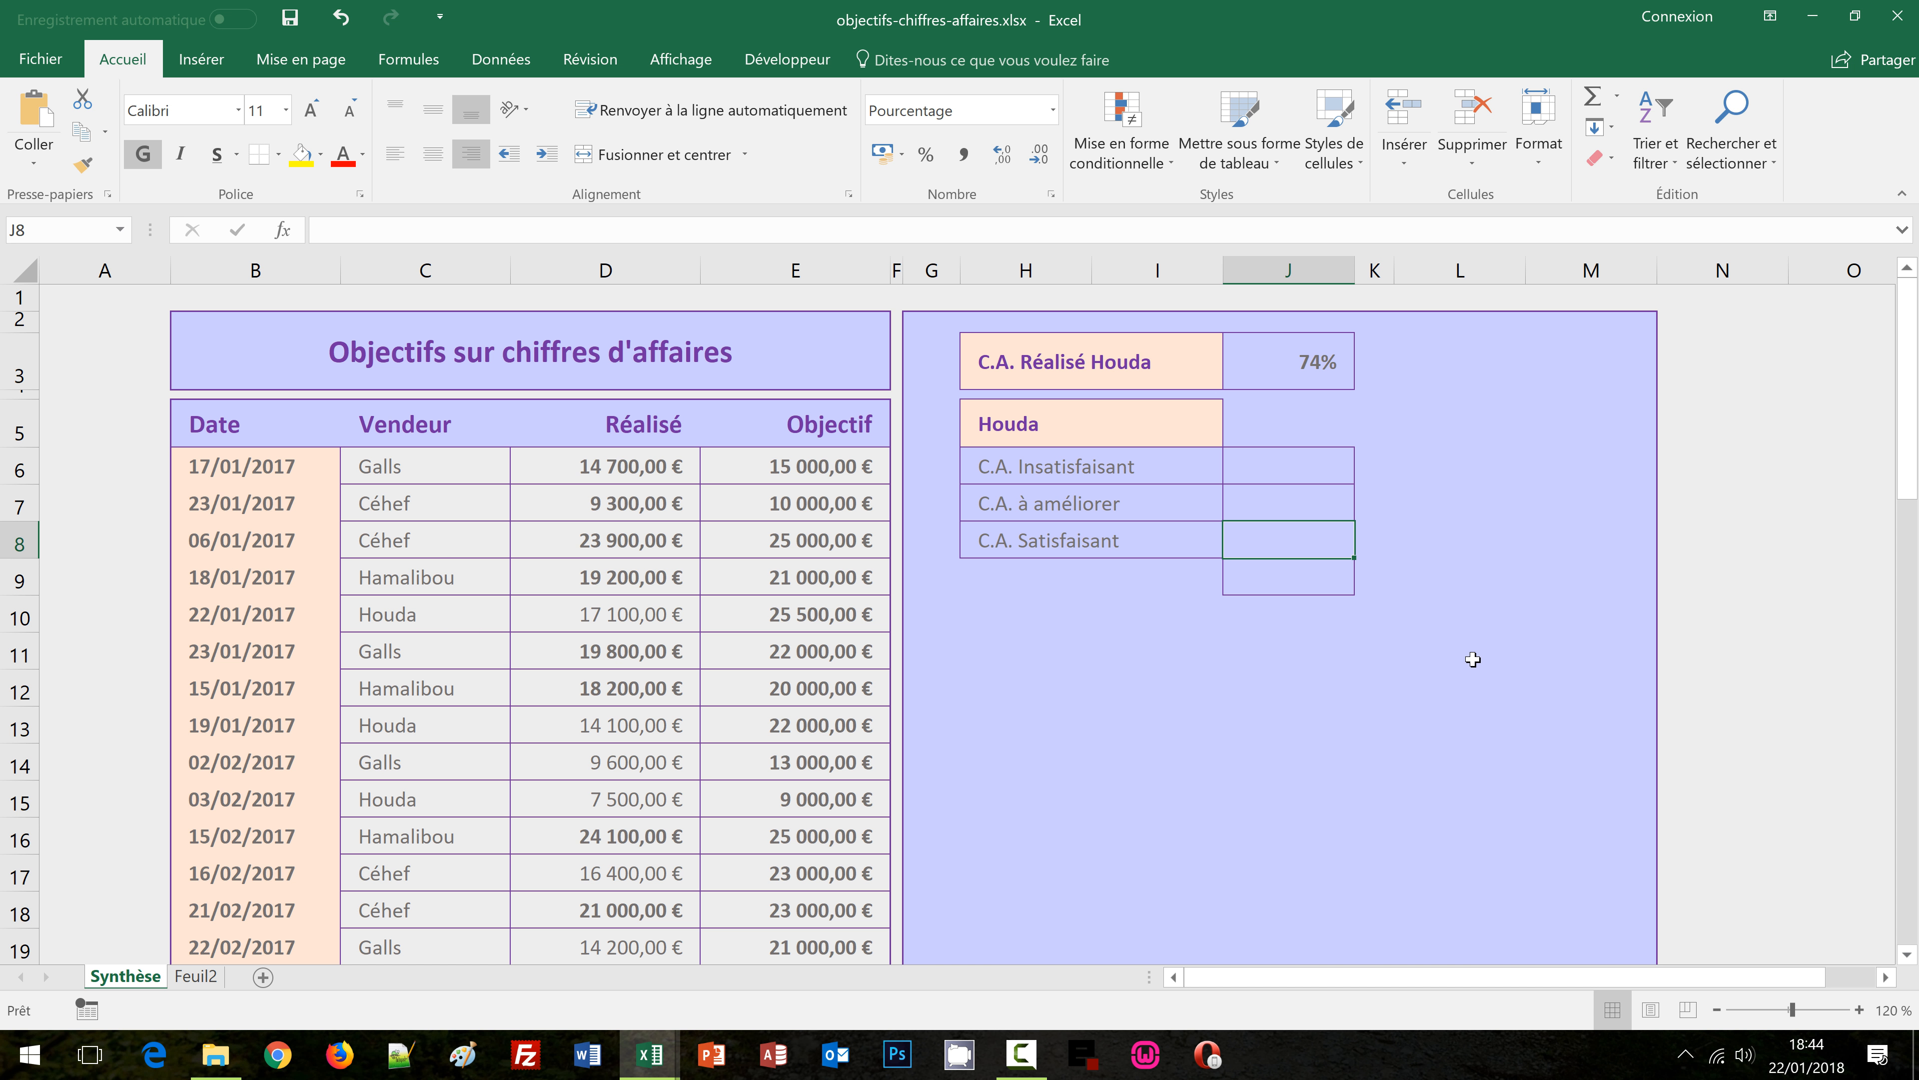
Start a SI formula in J6 with a nested ET function whose first condition is $H$5<>"", using an absolute reference
mouse_move(1249, 476)
mouse_down()
mouse_move(1257, 526)
mouse_move(1251, 465)
mouse_up()
text(=si()
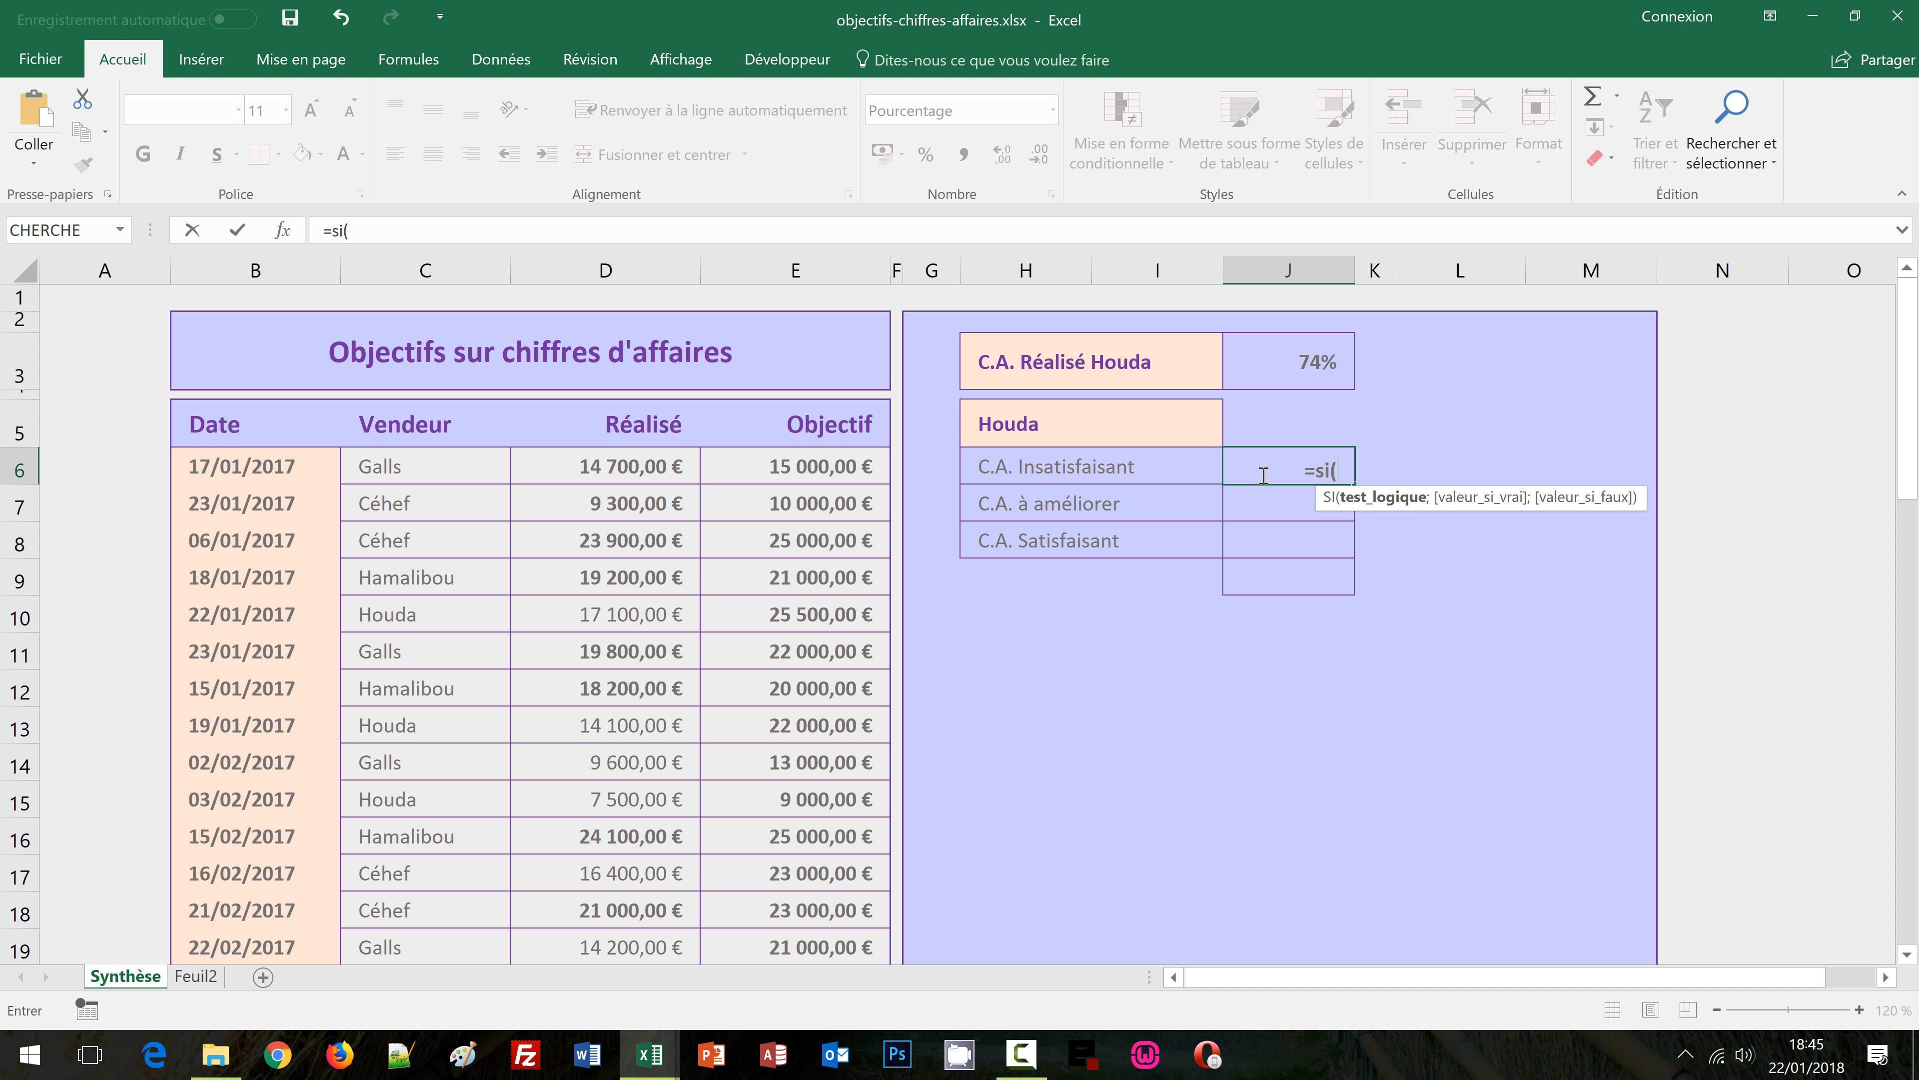
text(et)
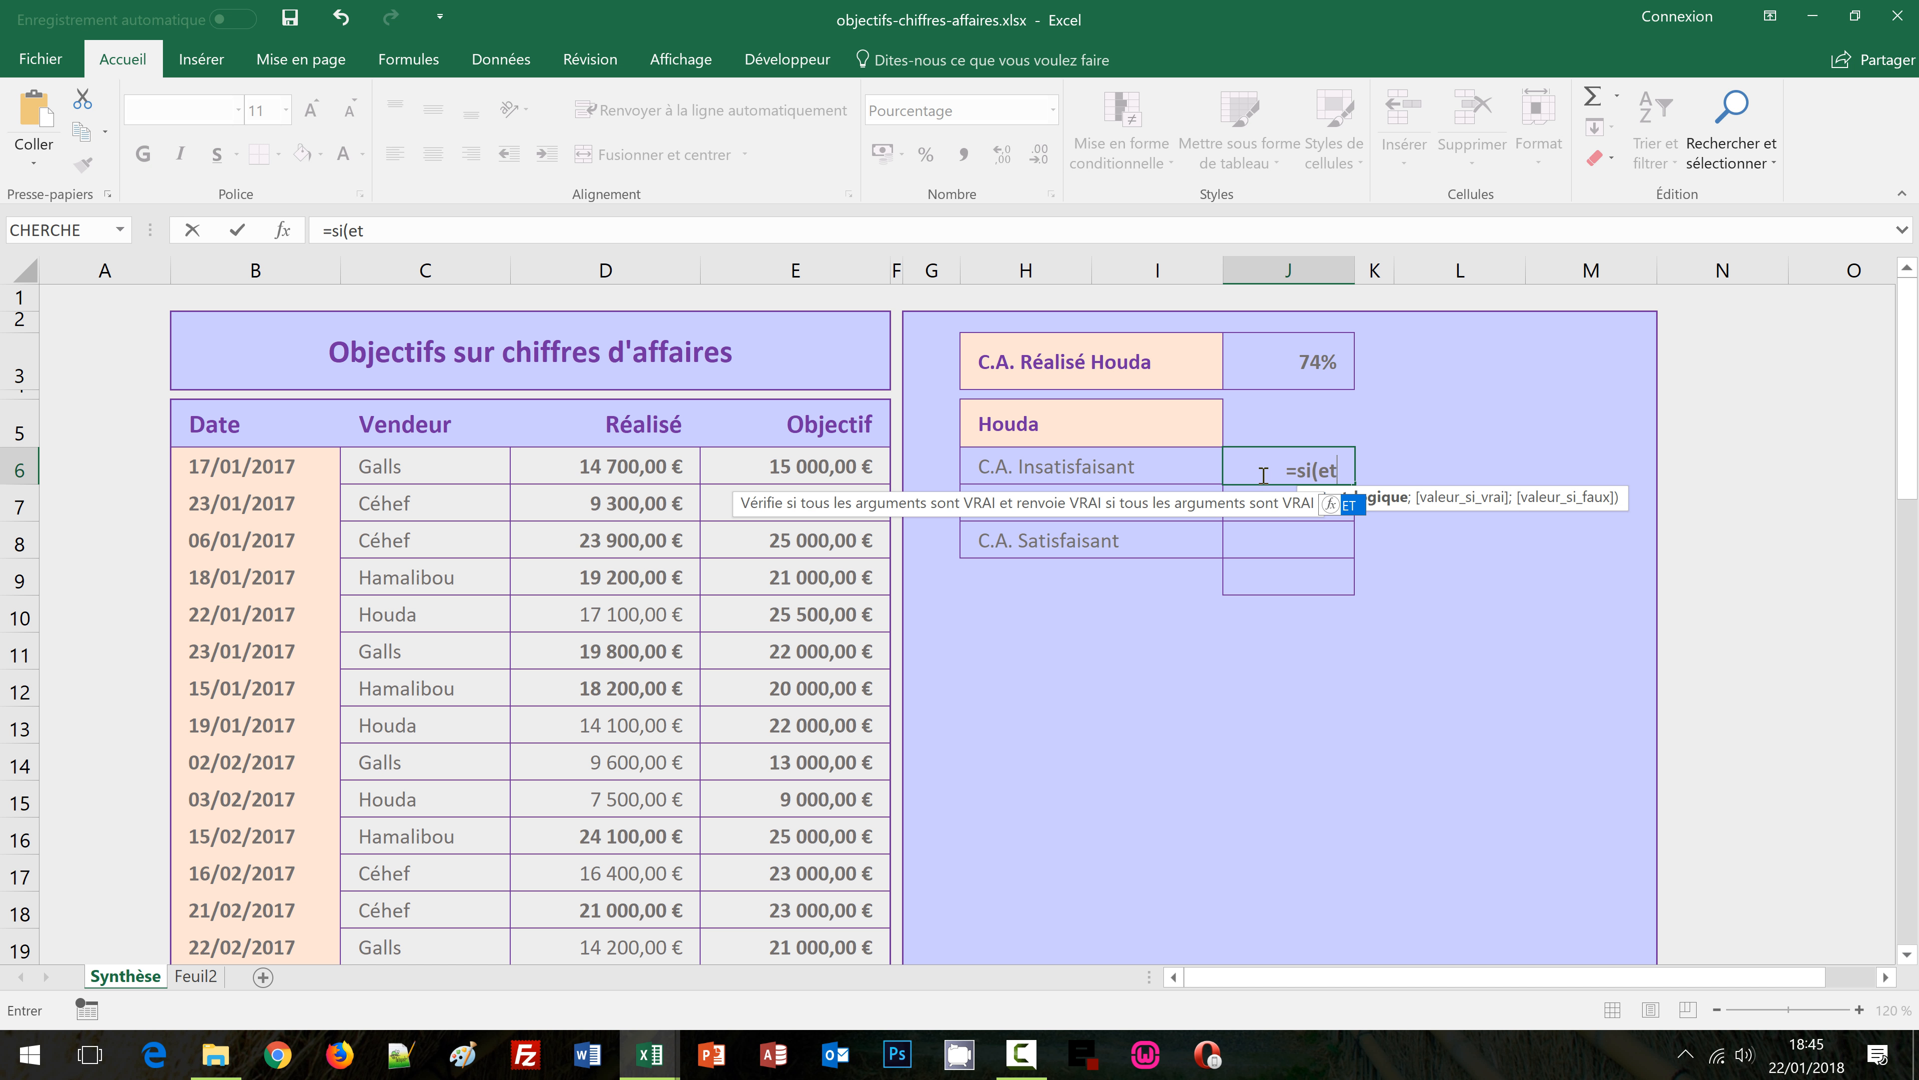
text(()
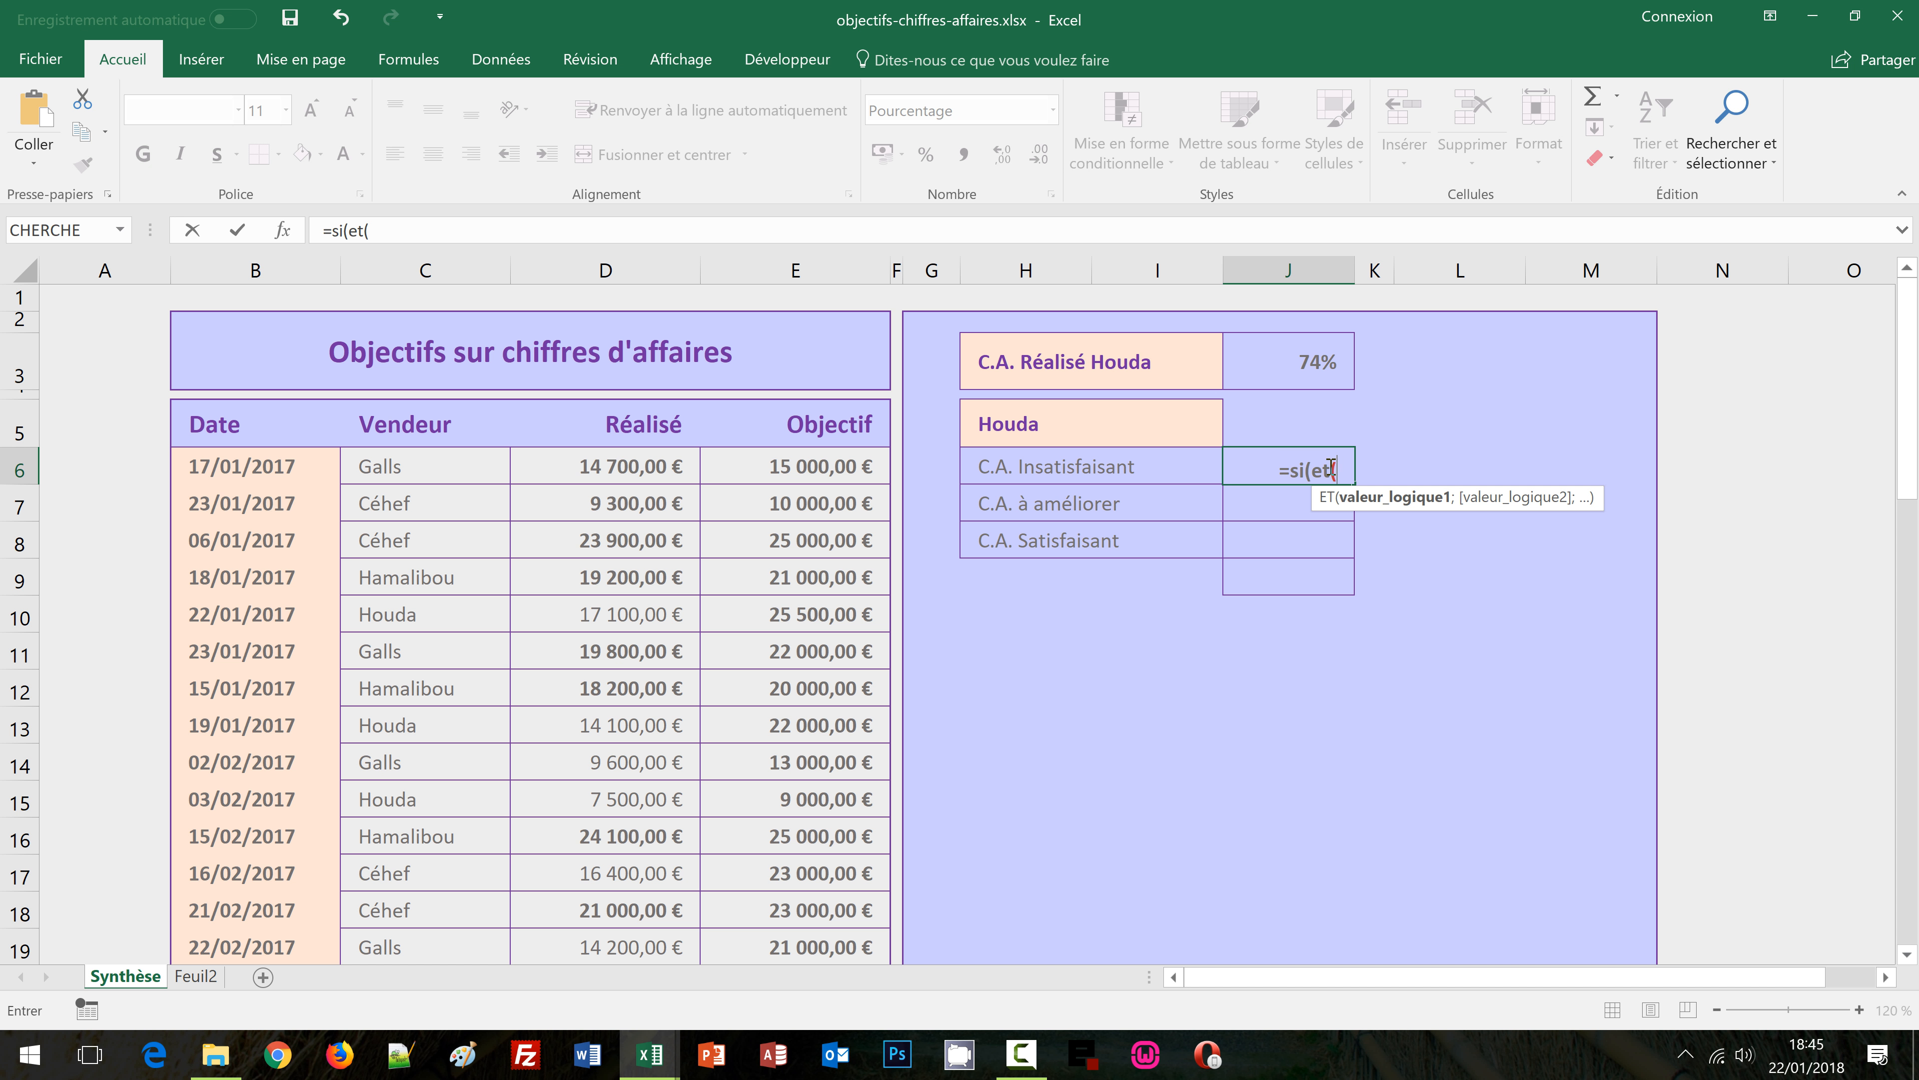
click(1025, 426)
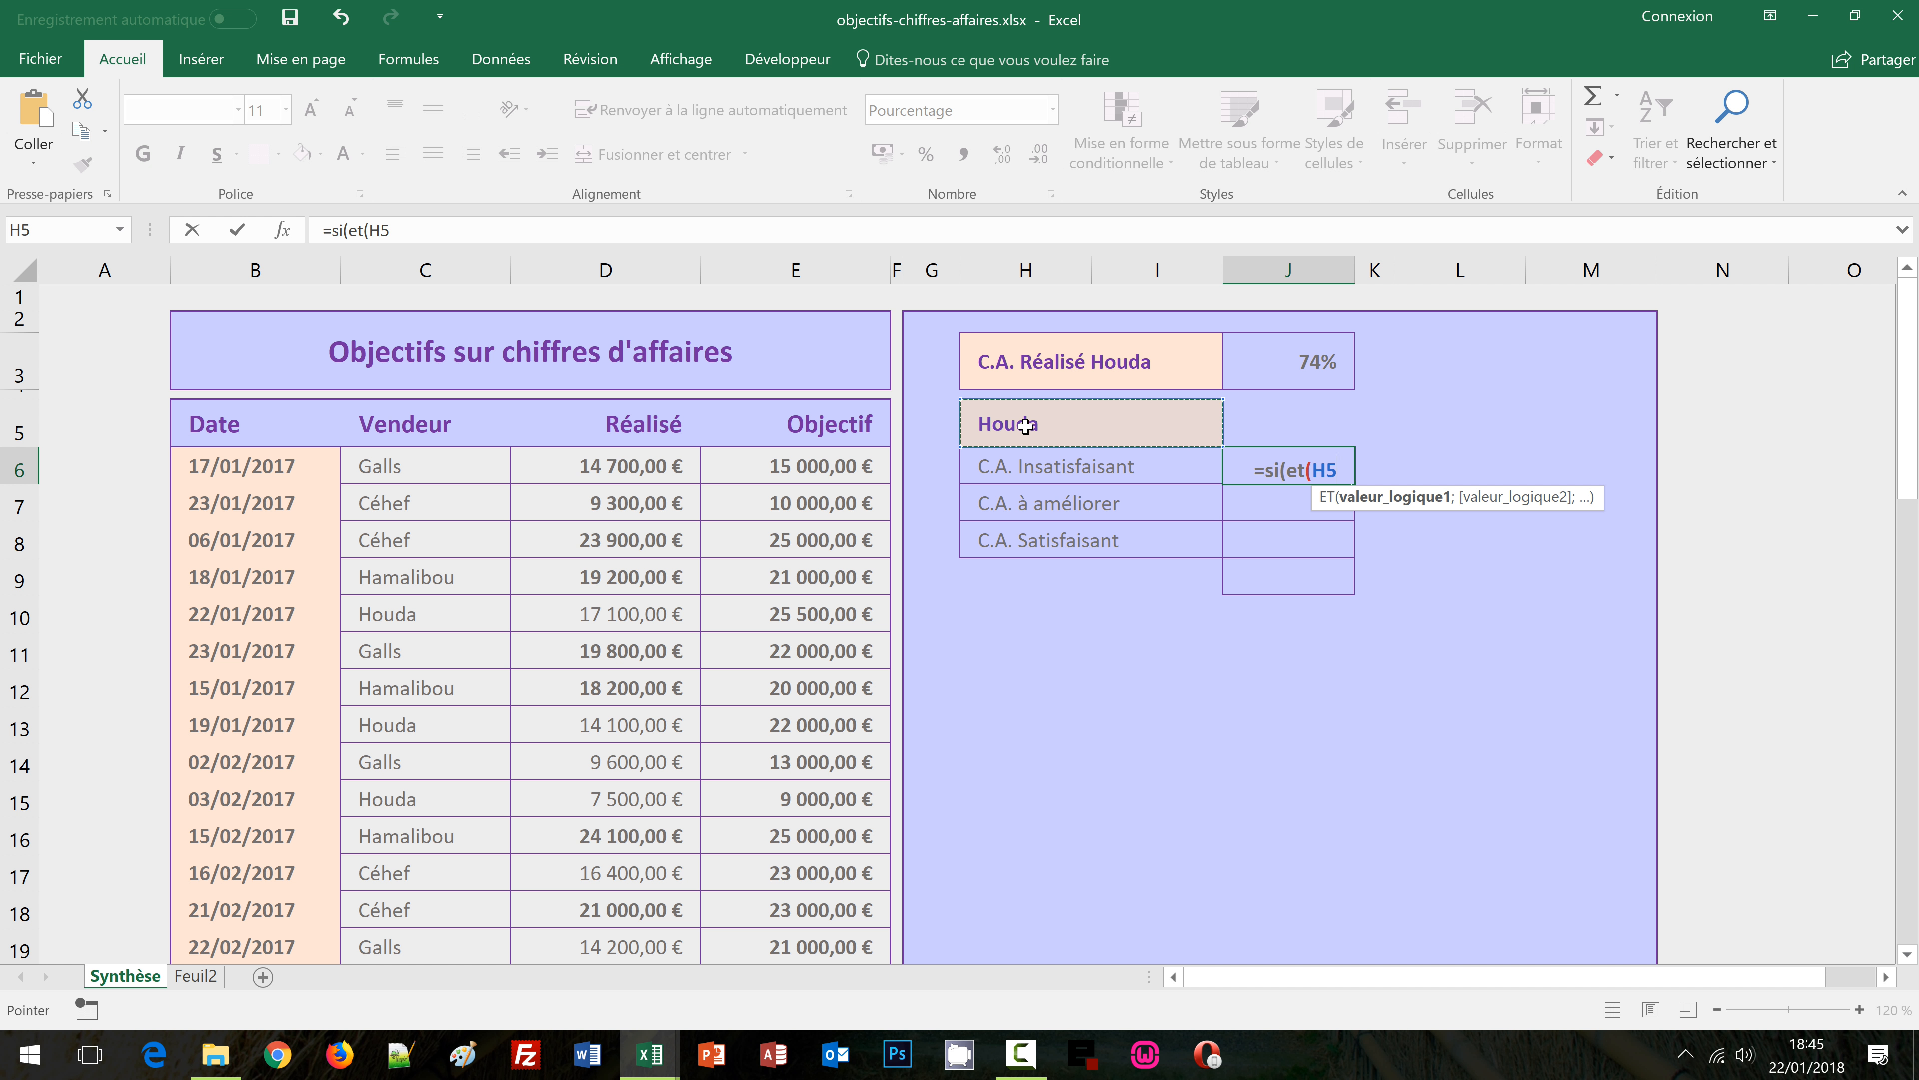
key(F4)
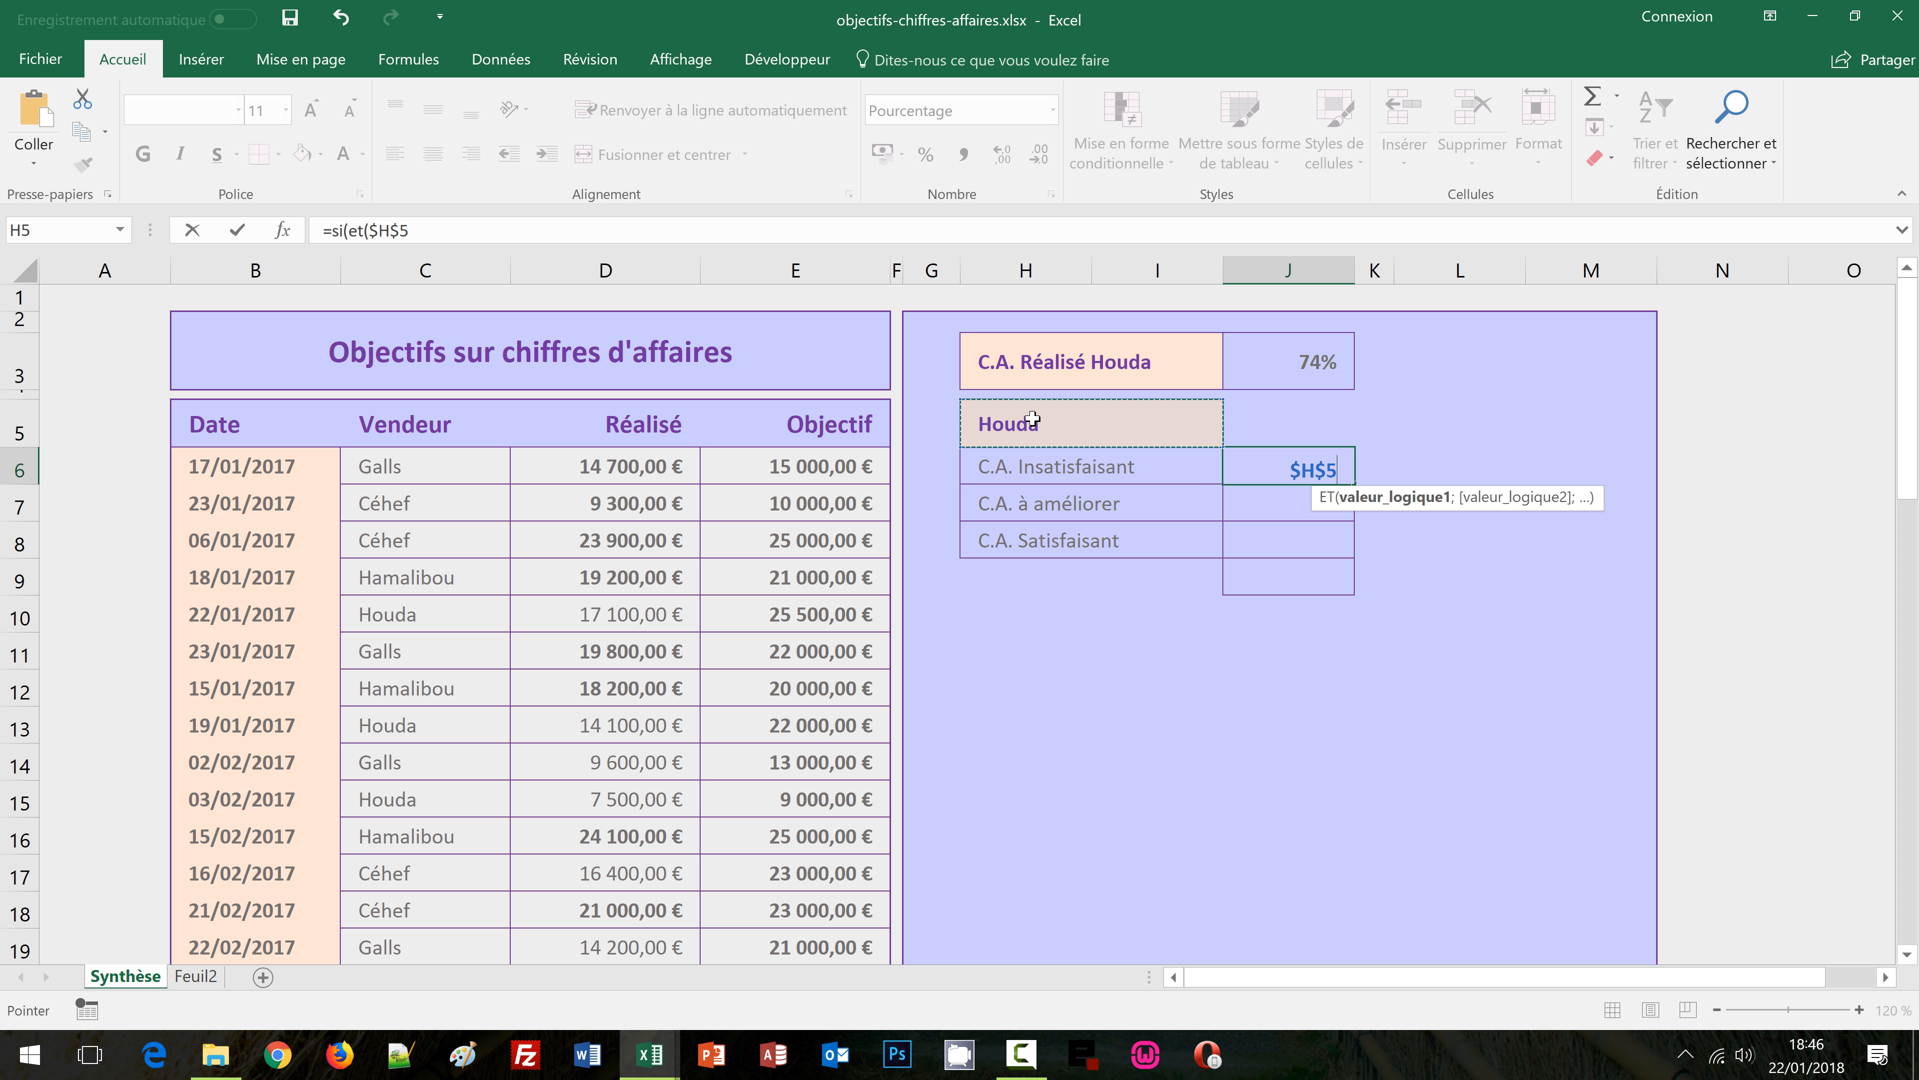
text(<>)
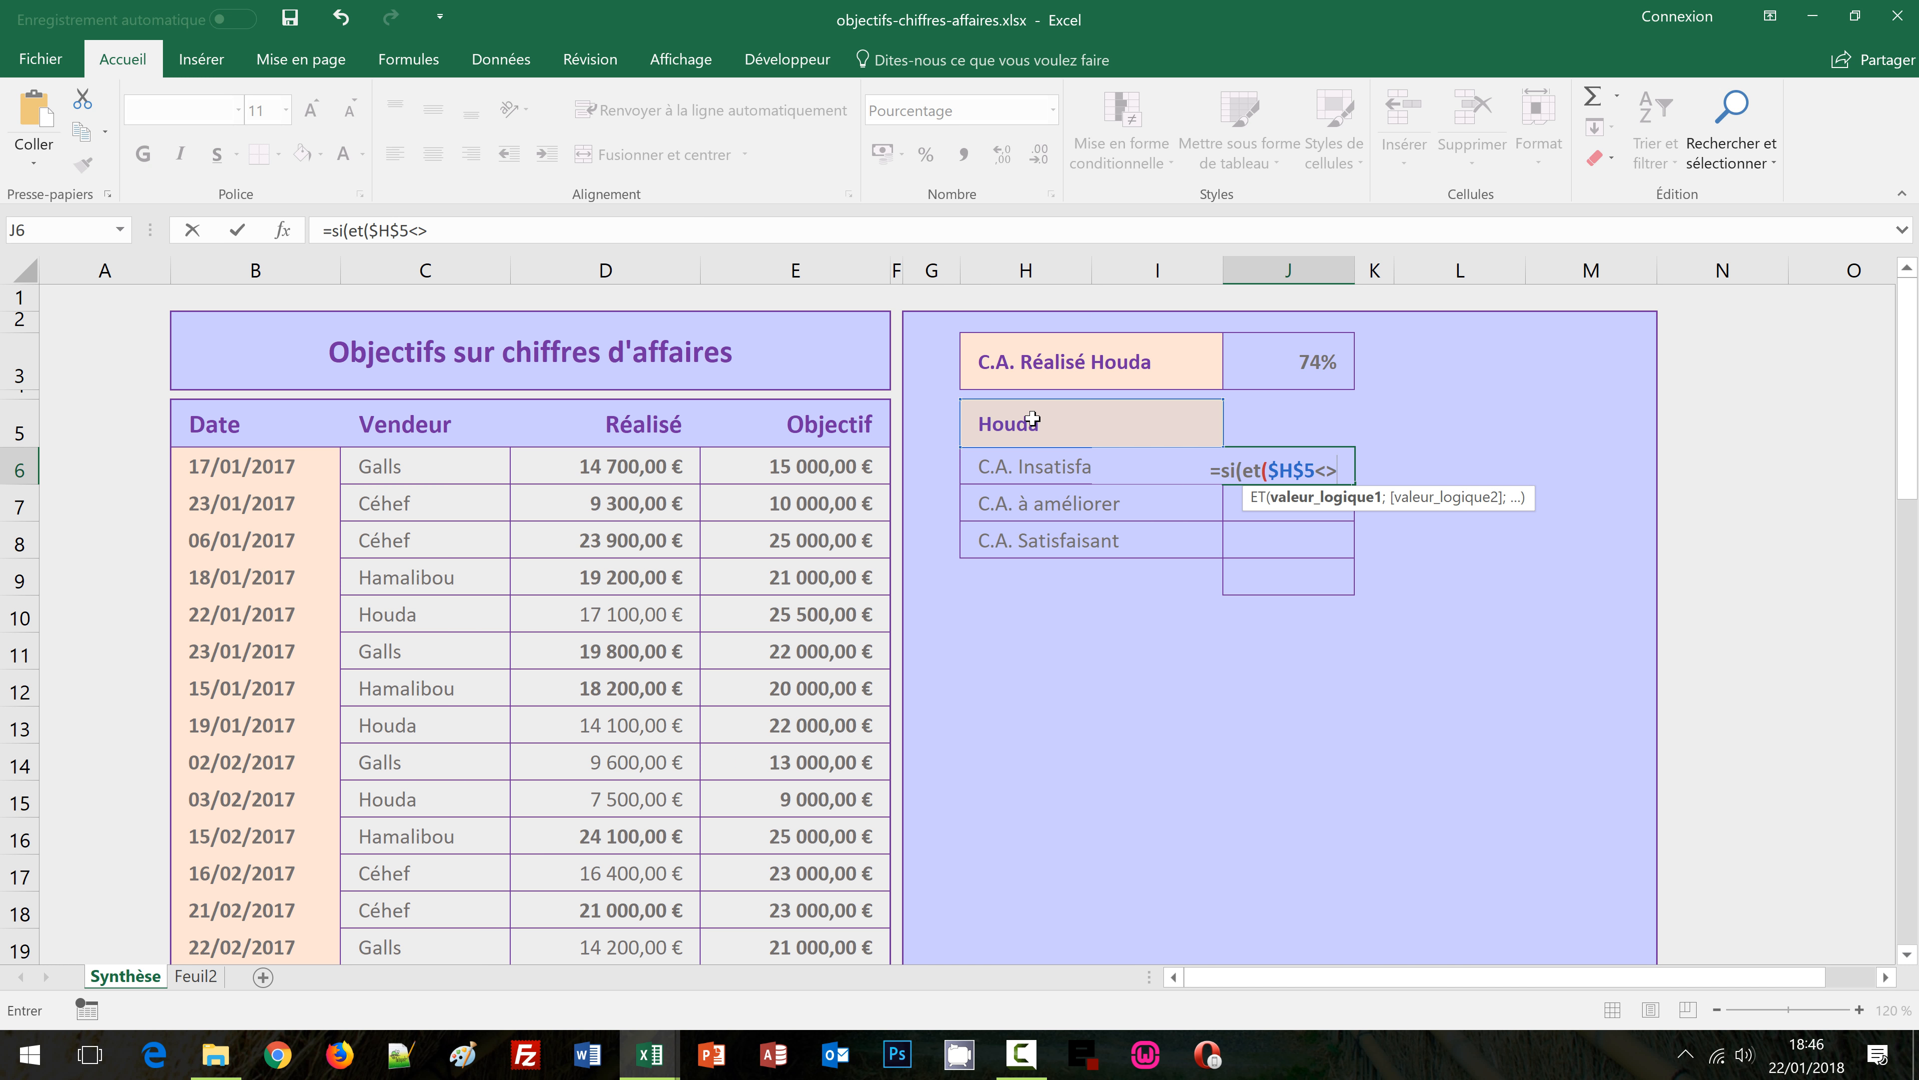
text("")
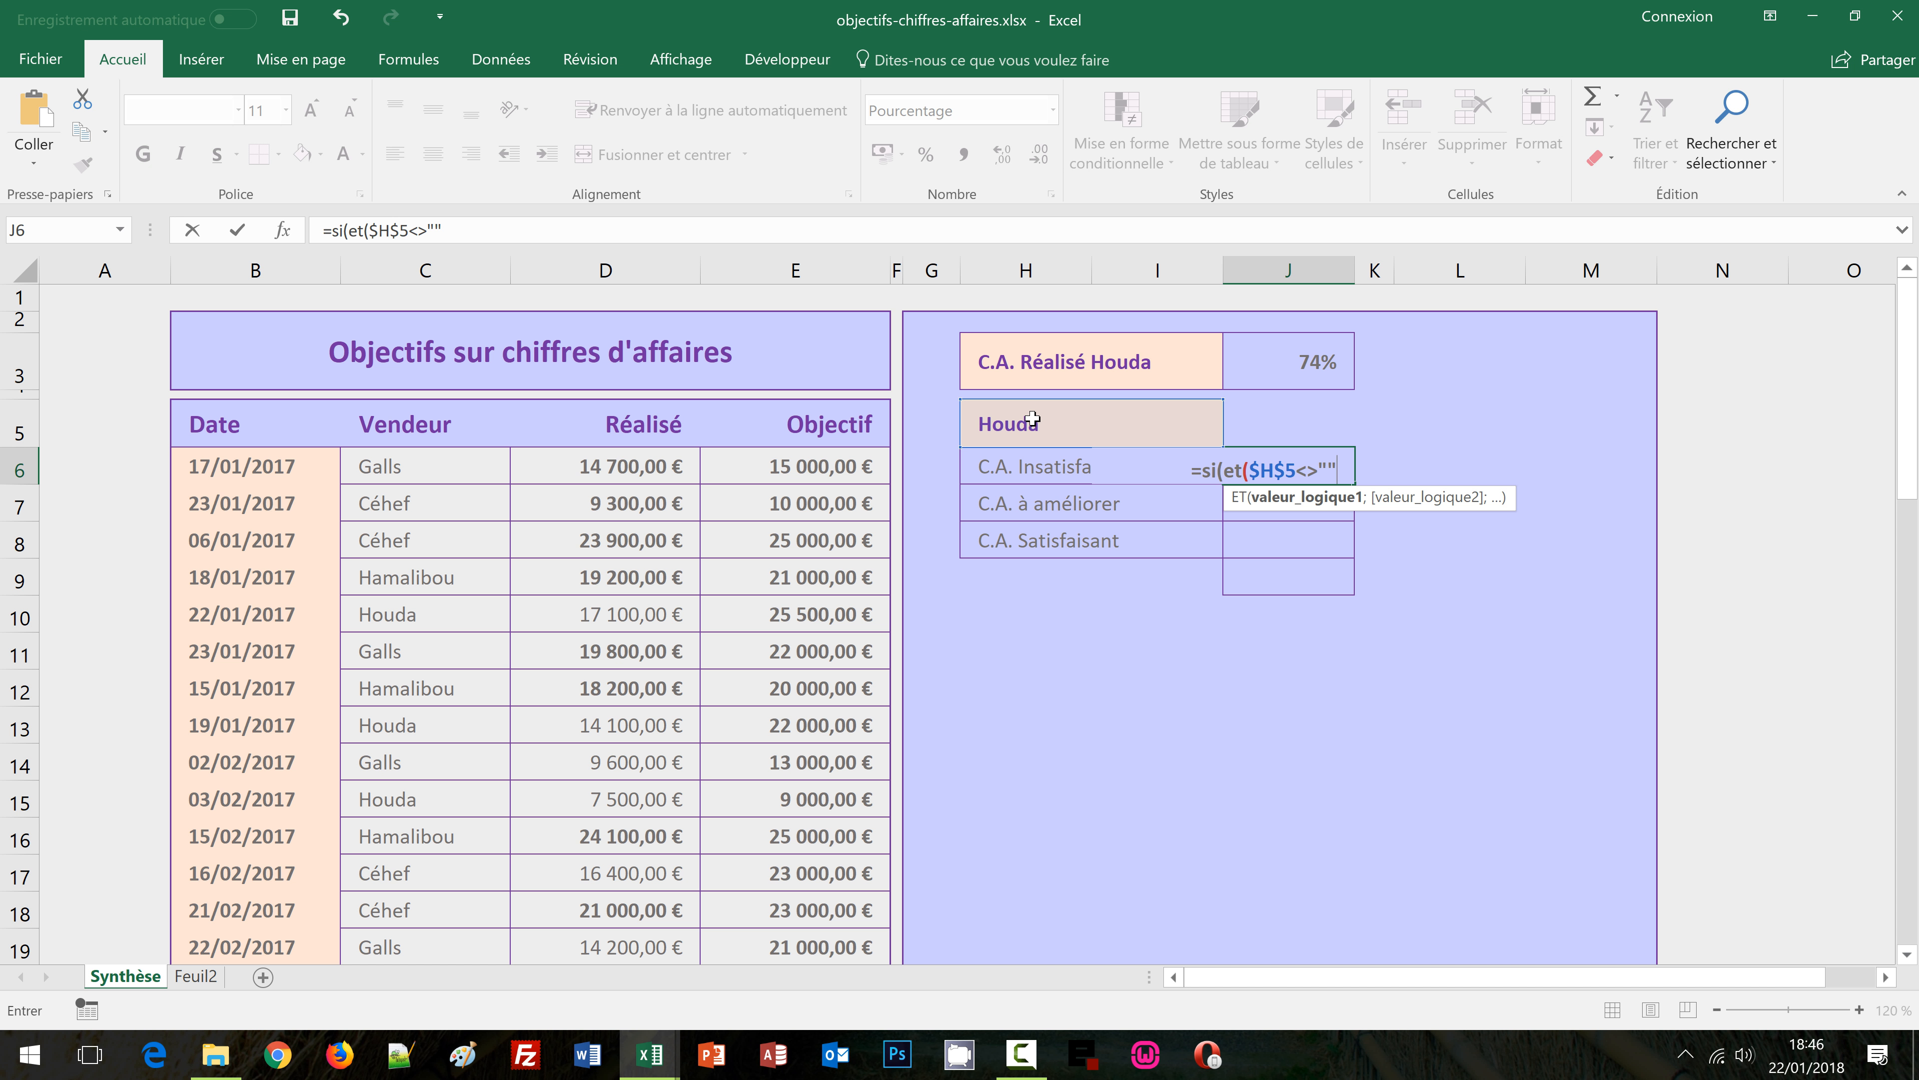
text(;)
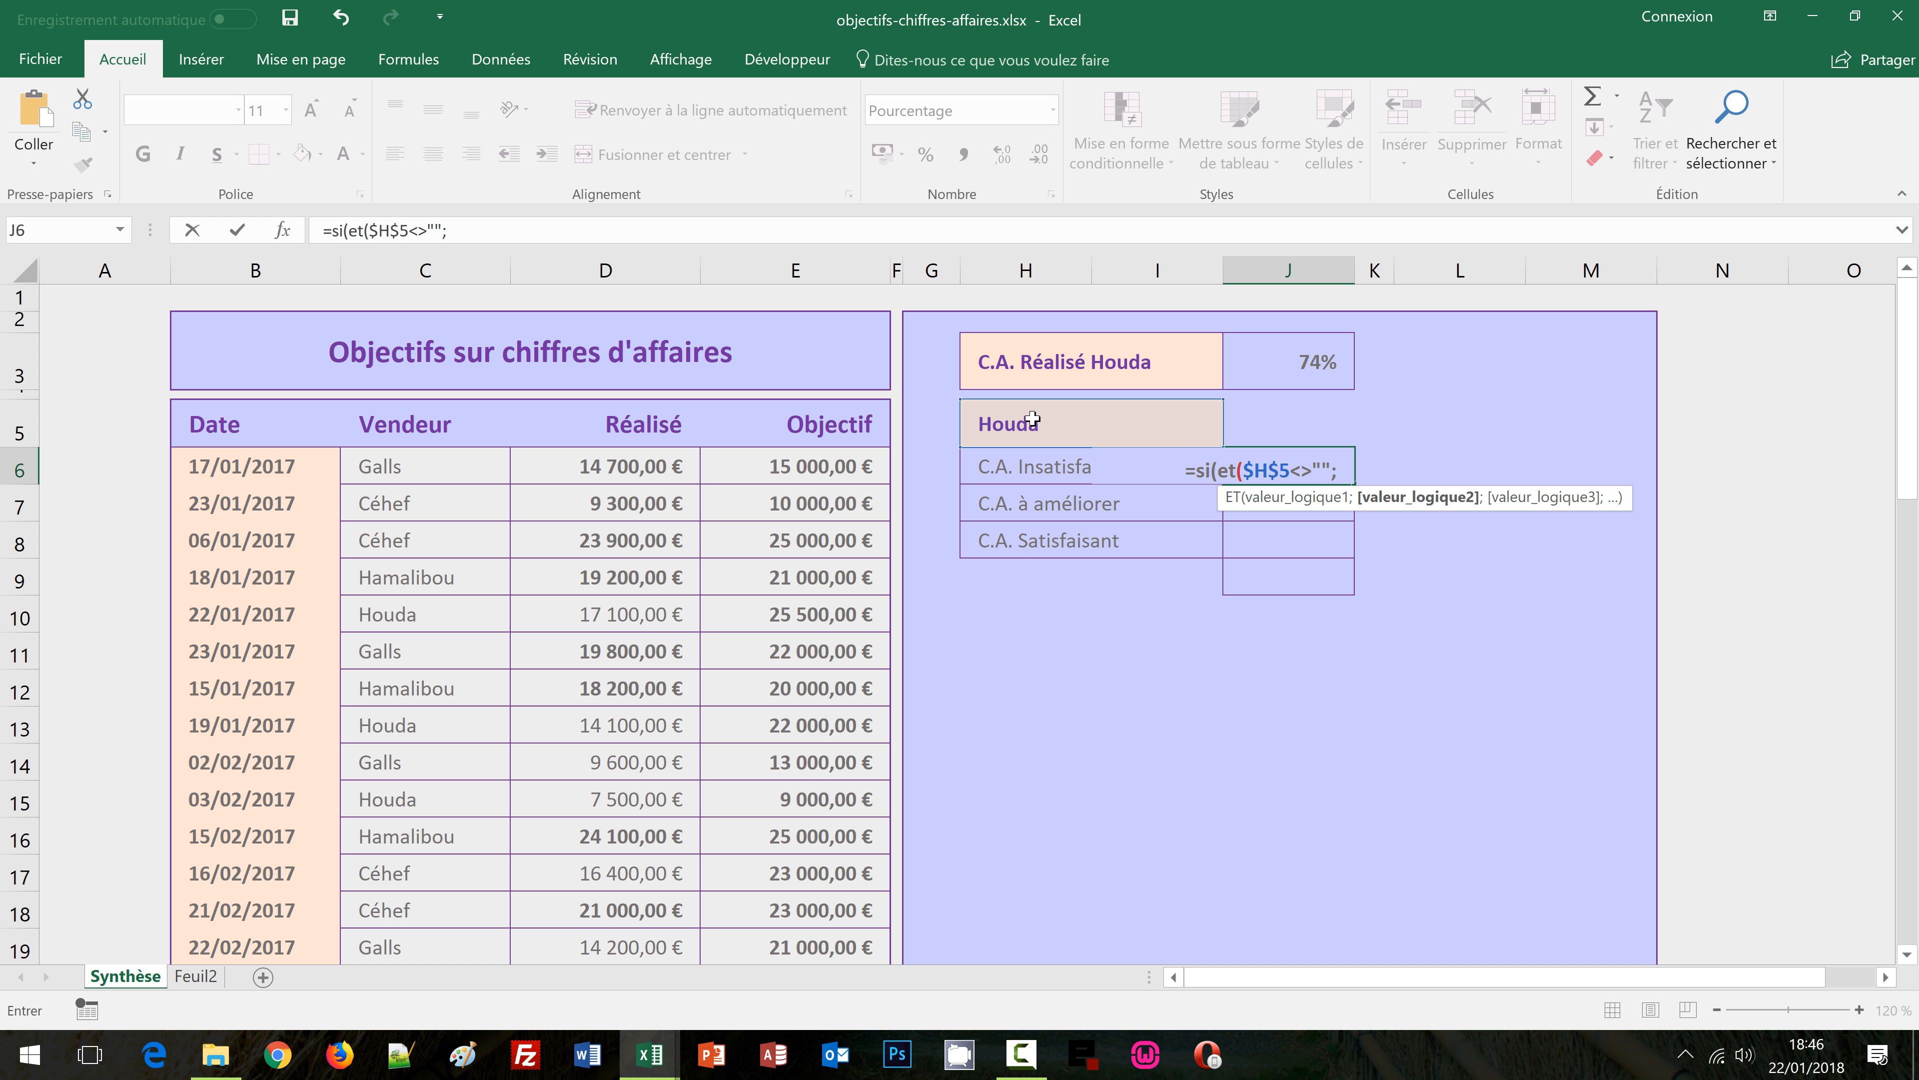
Add $J$3>=G5 as the second ET condition, with J3 absolute and G5 relative
click(1268, 357)
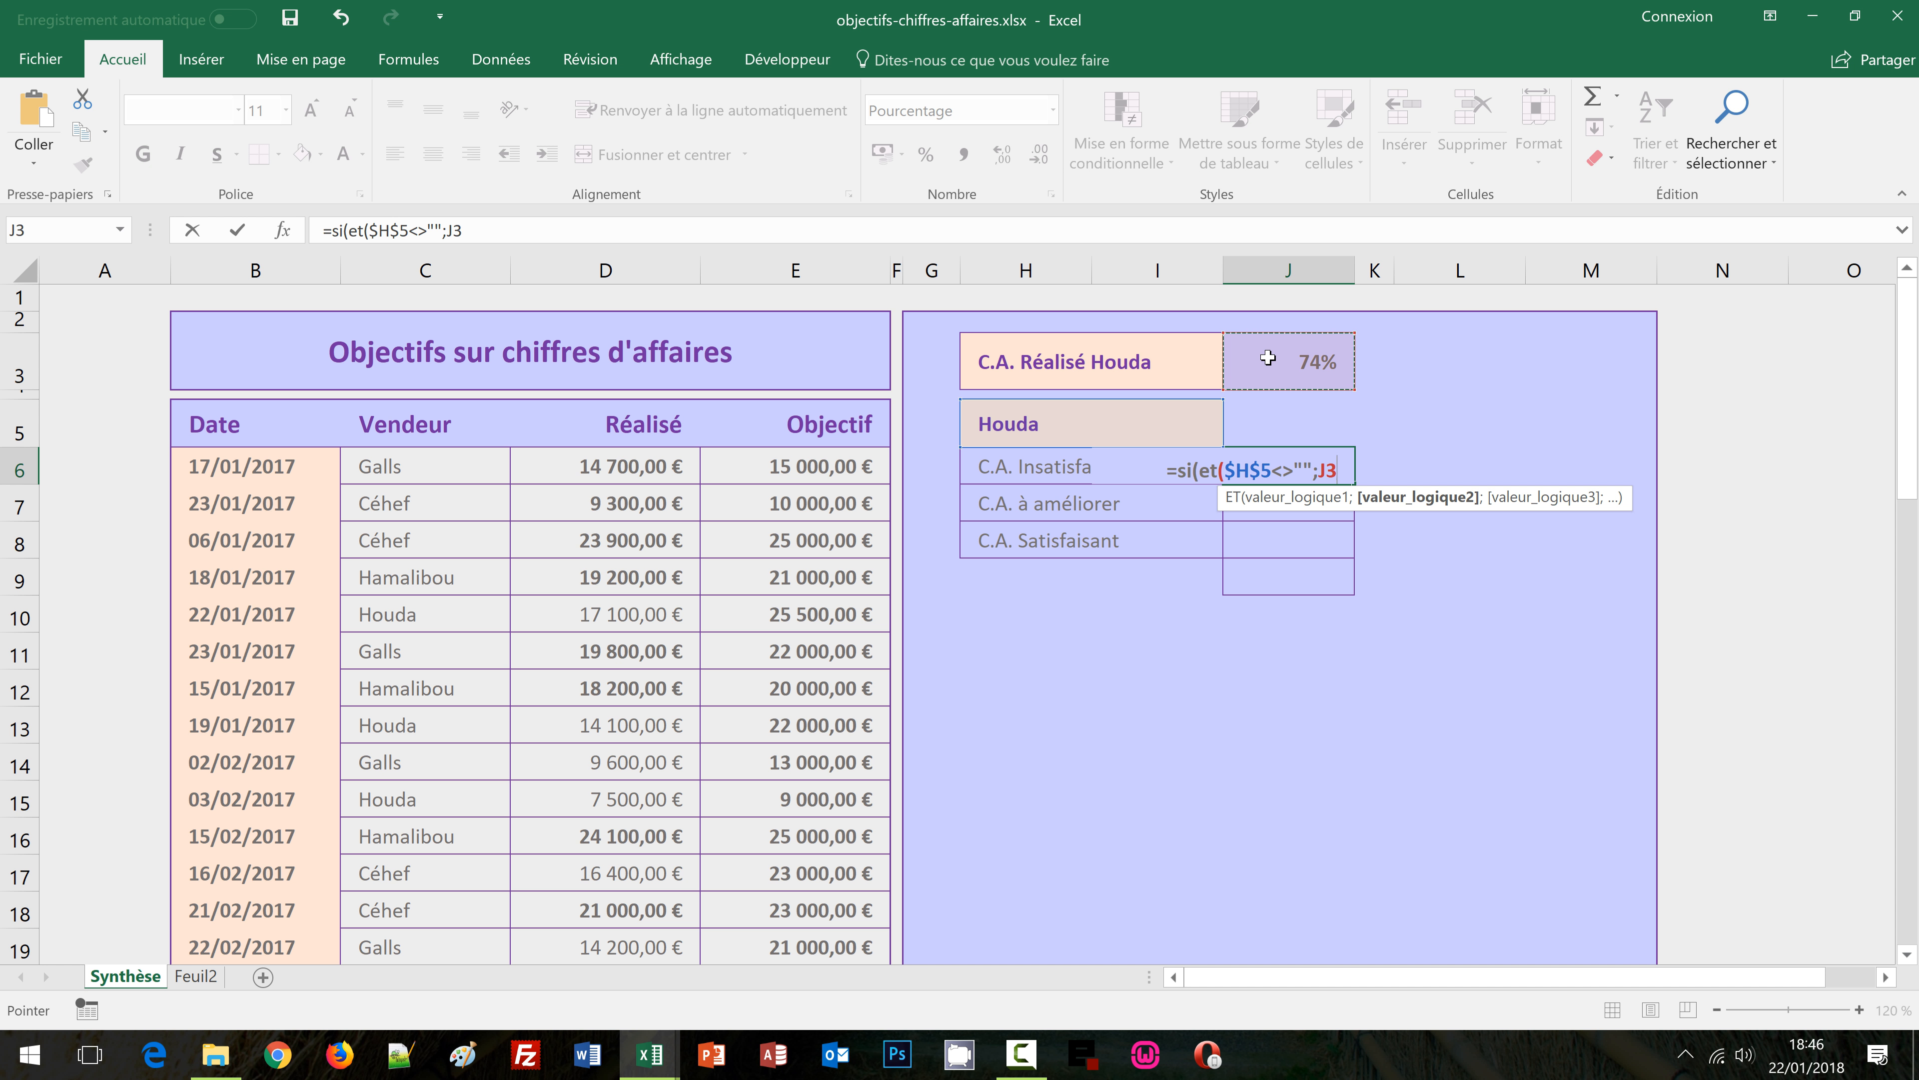
key(F4)
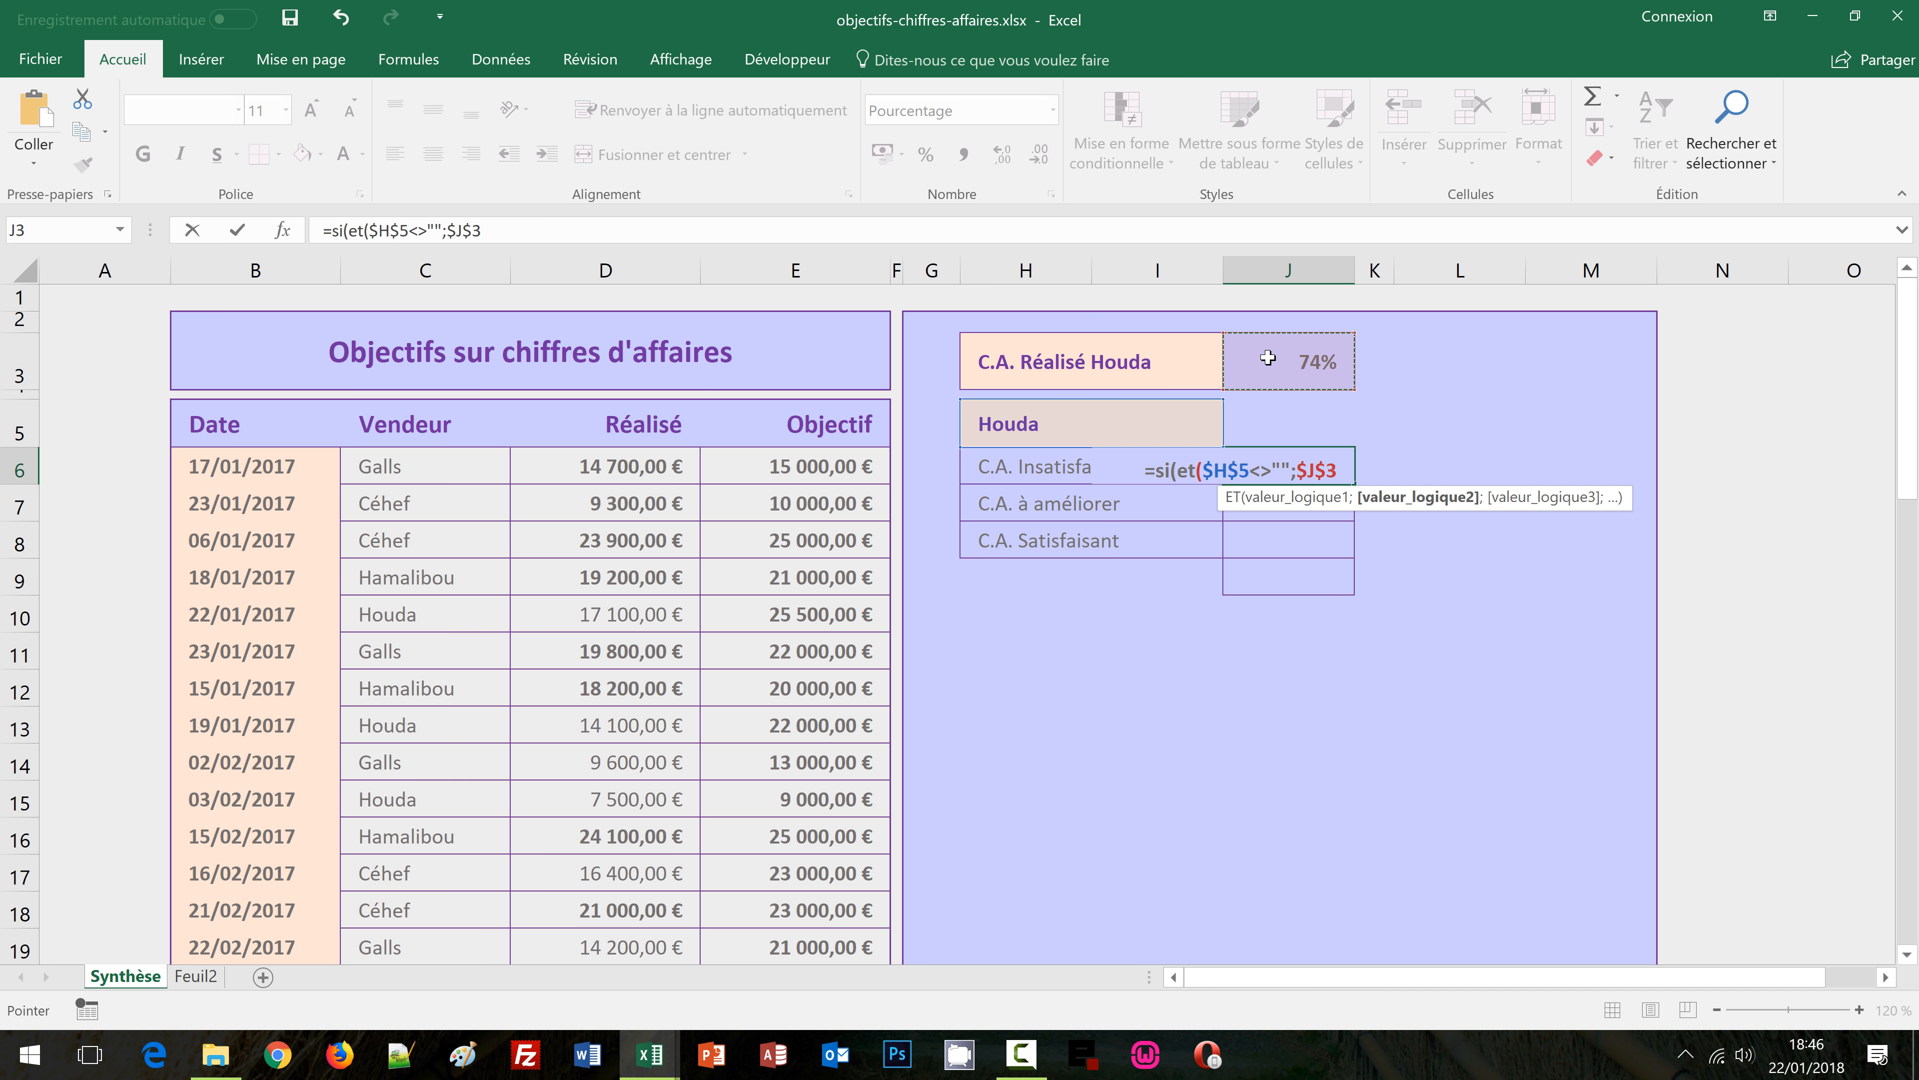
text(>=)
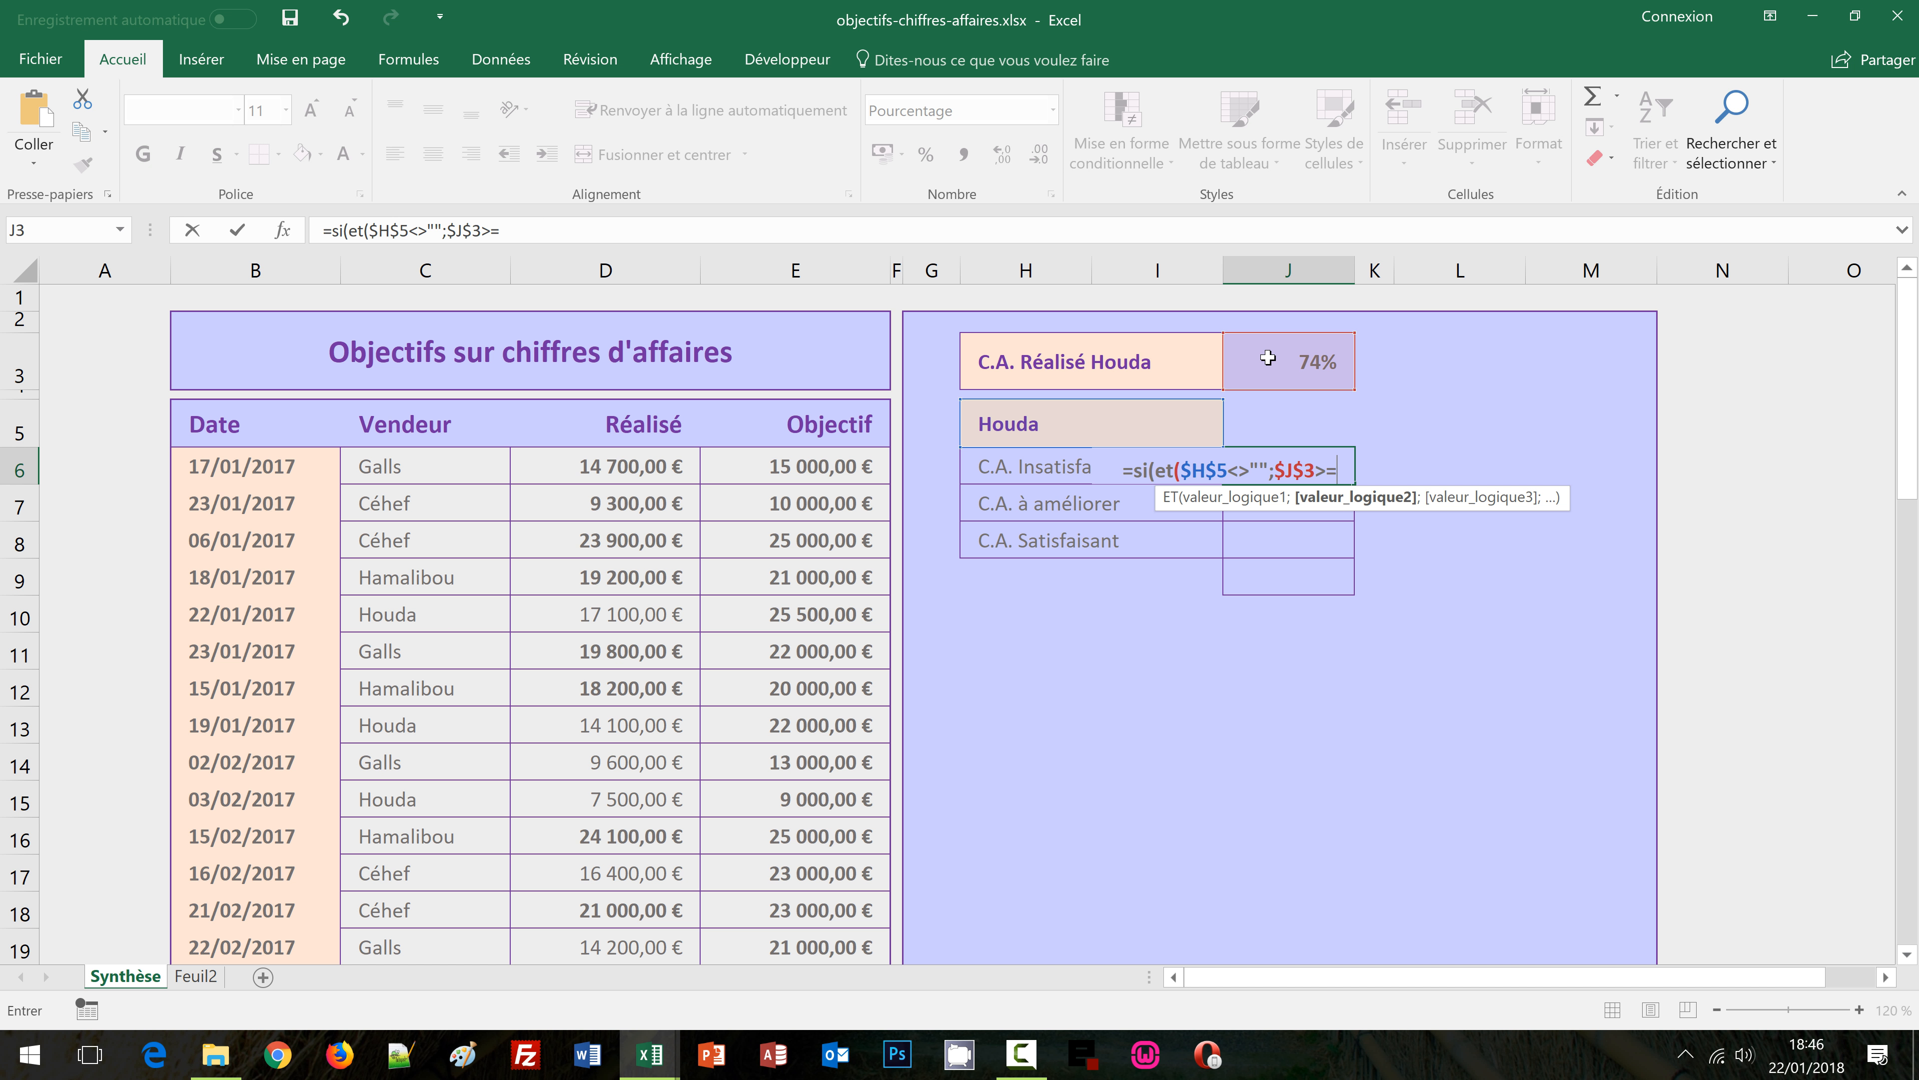
click(927, 420)
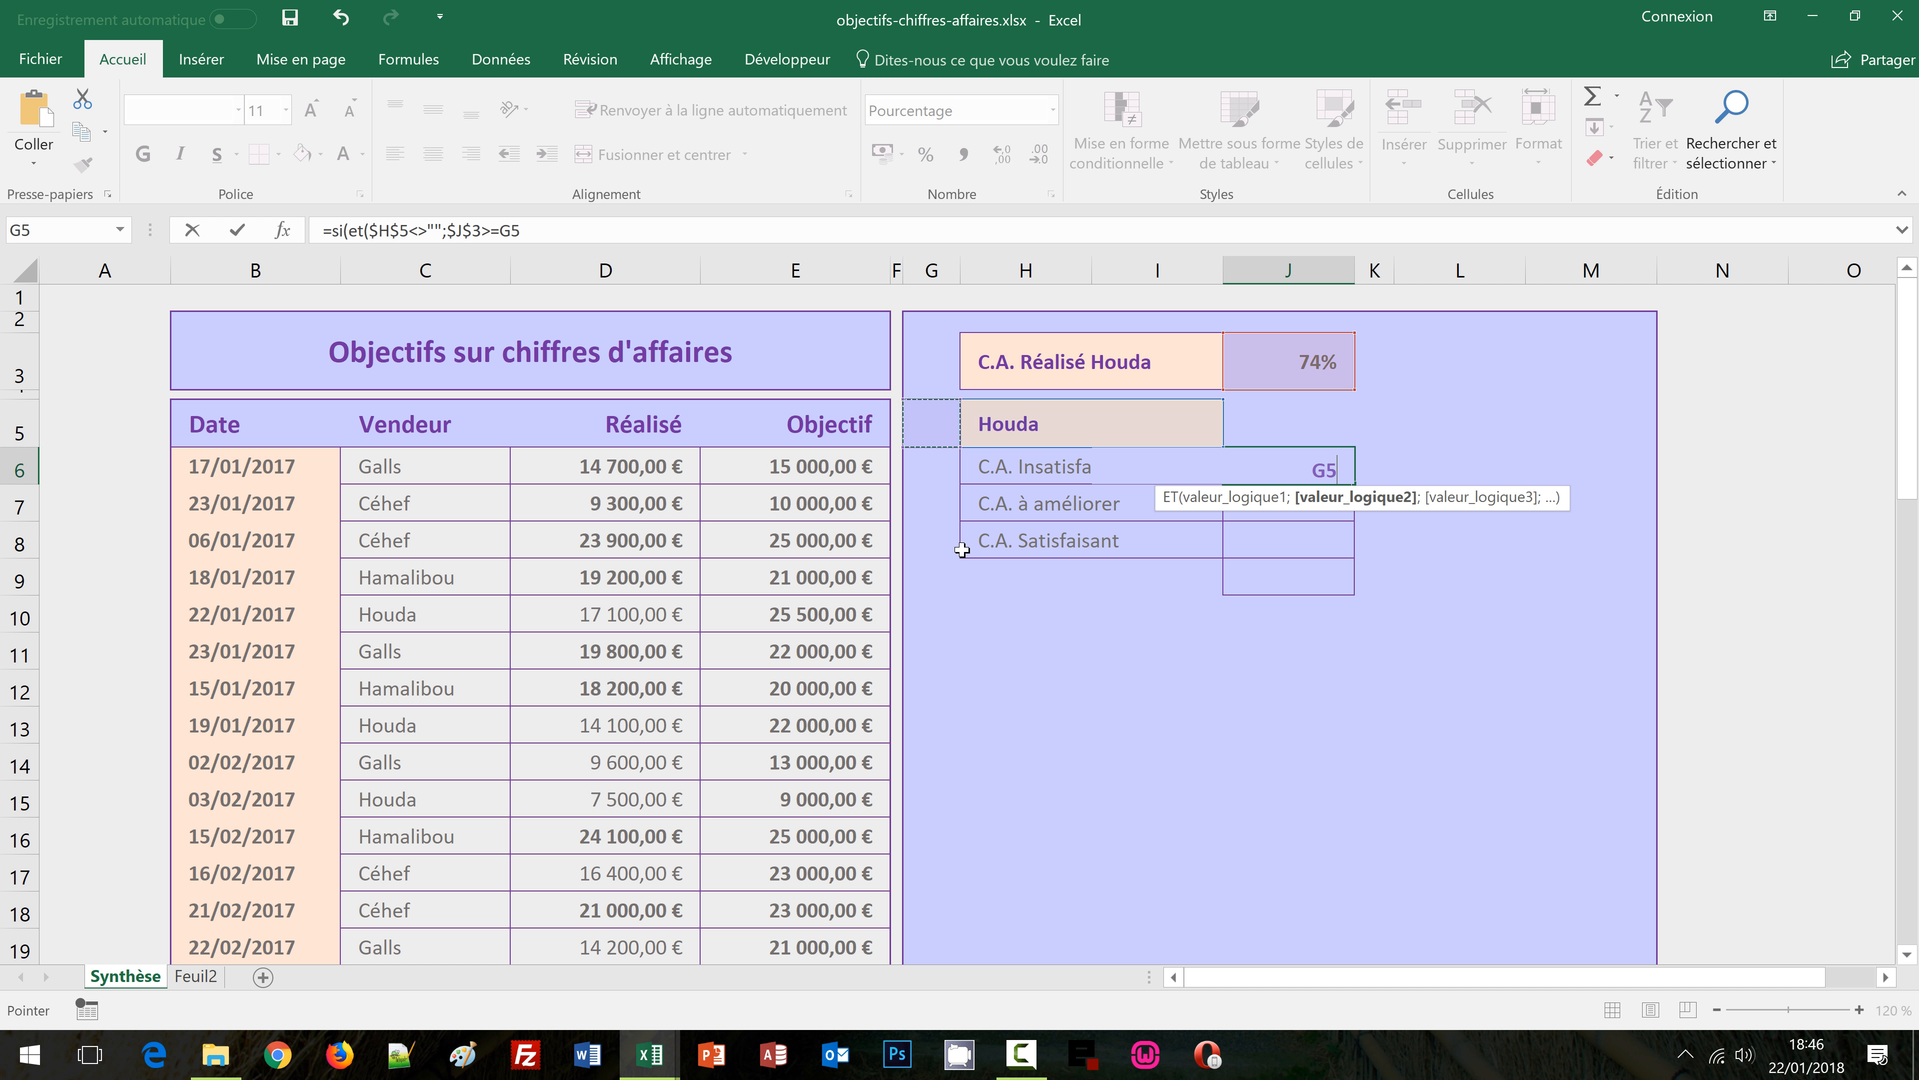
text(;)
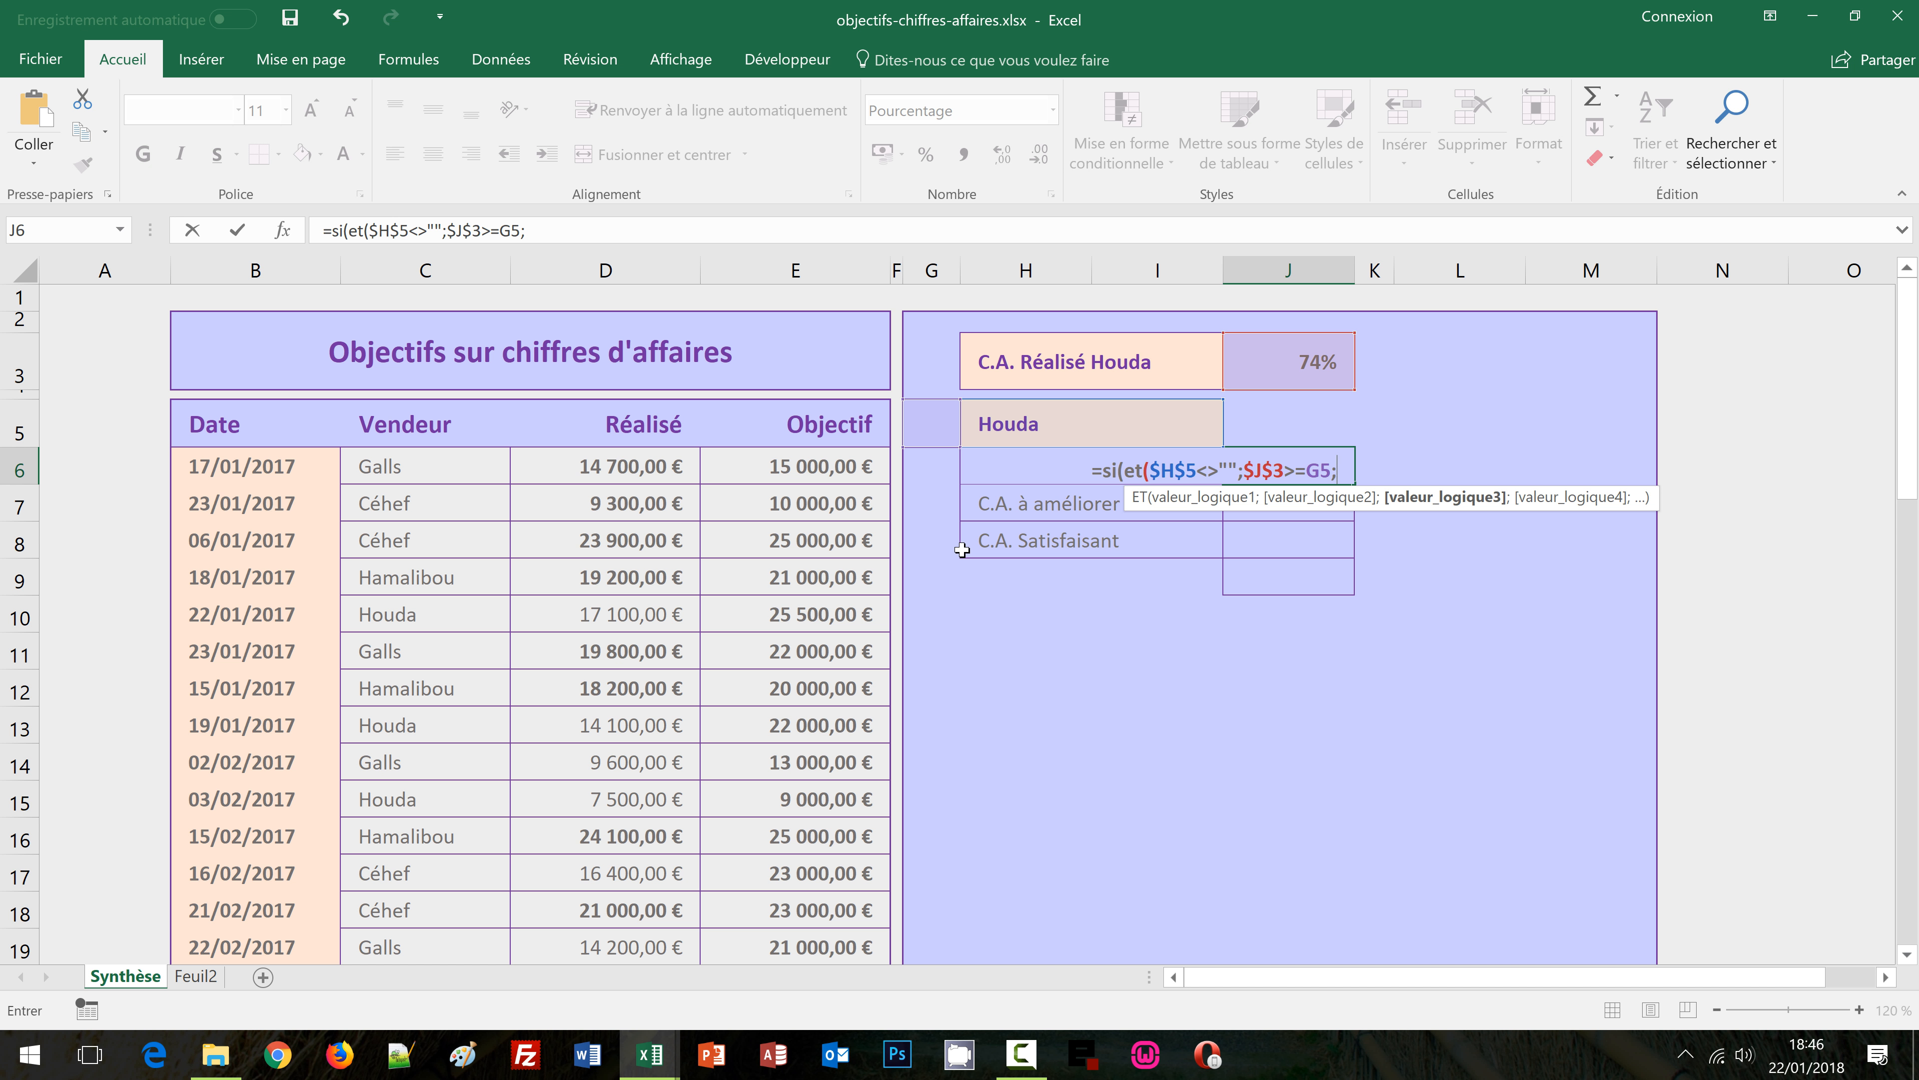
Add $J$3<G6 as the third condition, with J3 absolute and G6 relative, and close the ET function
click(1262, 368)
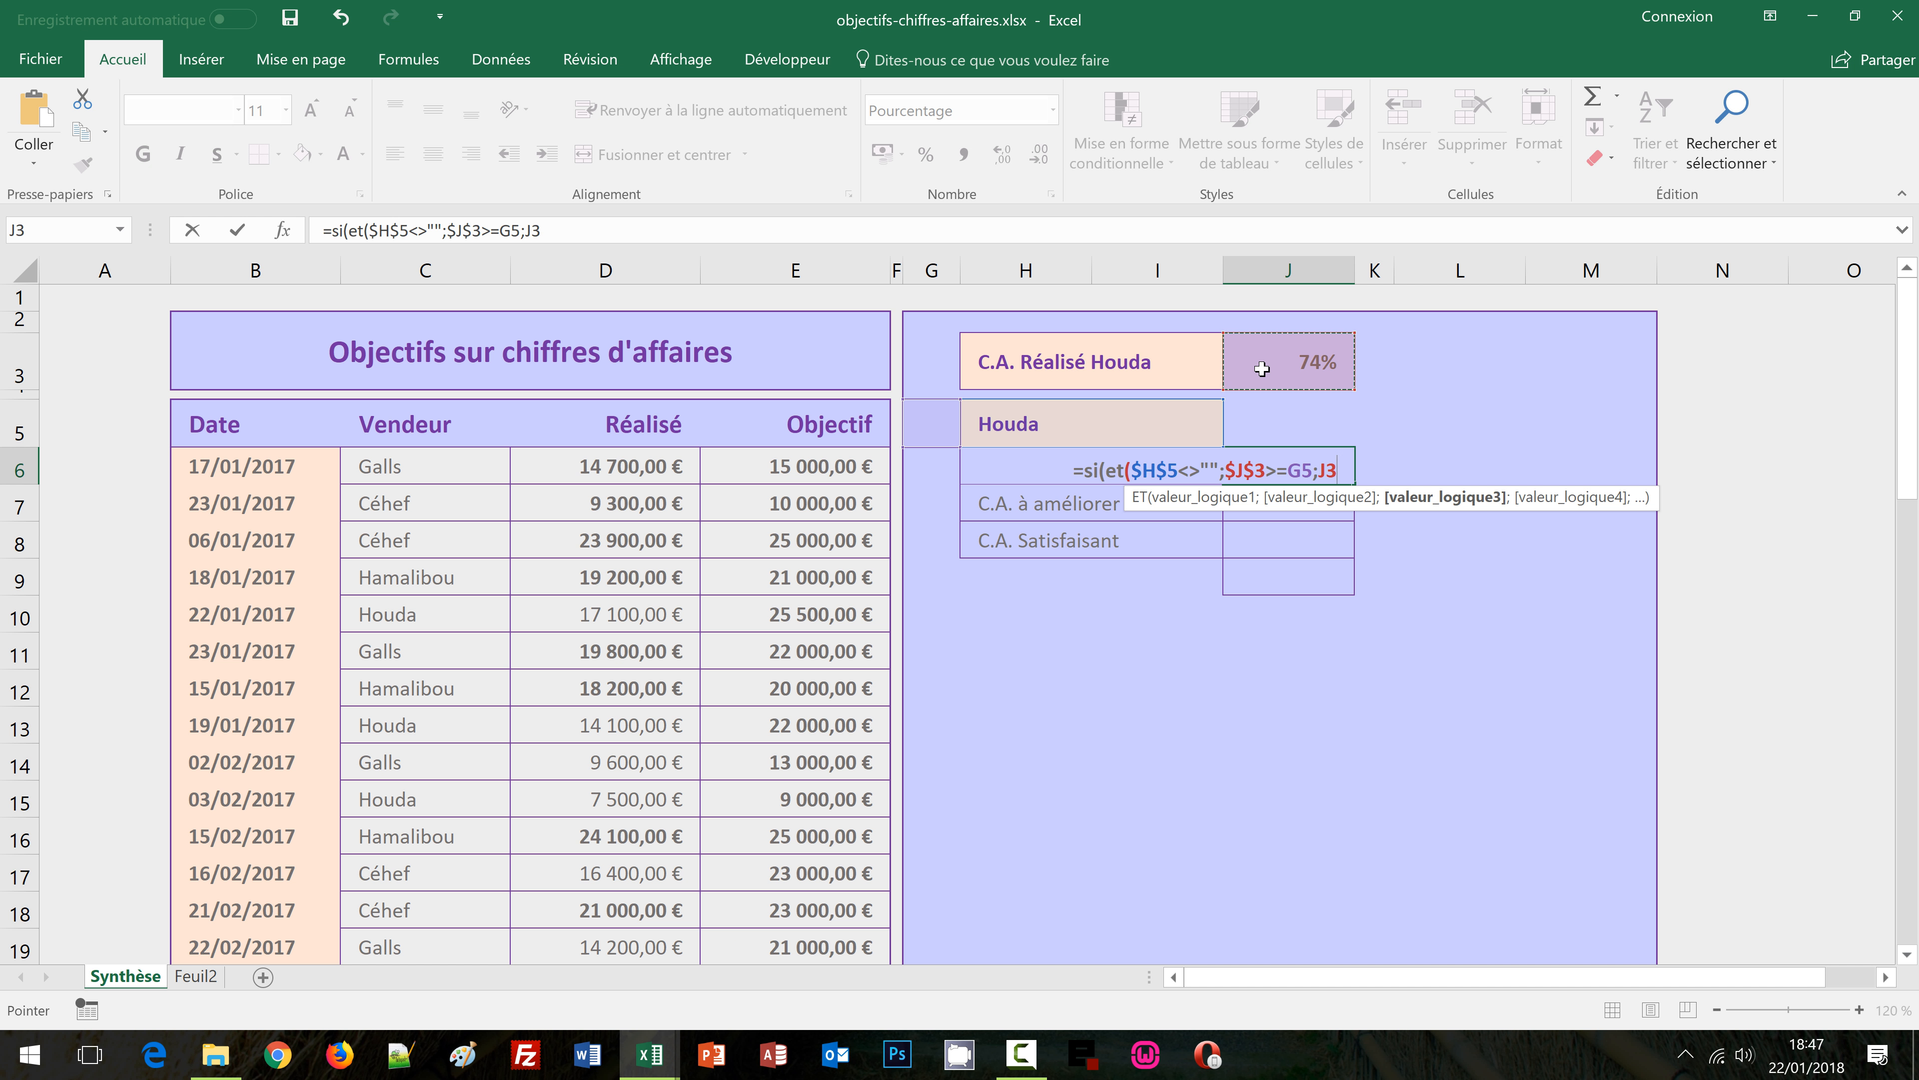
key(F4)
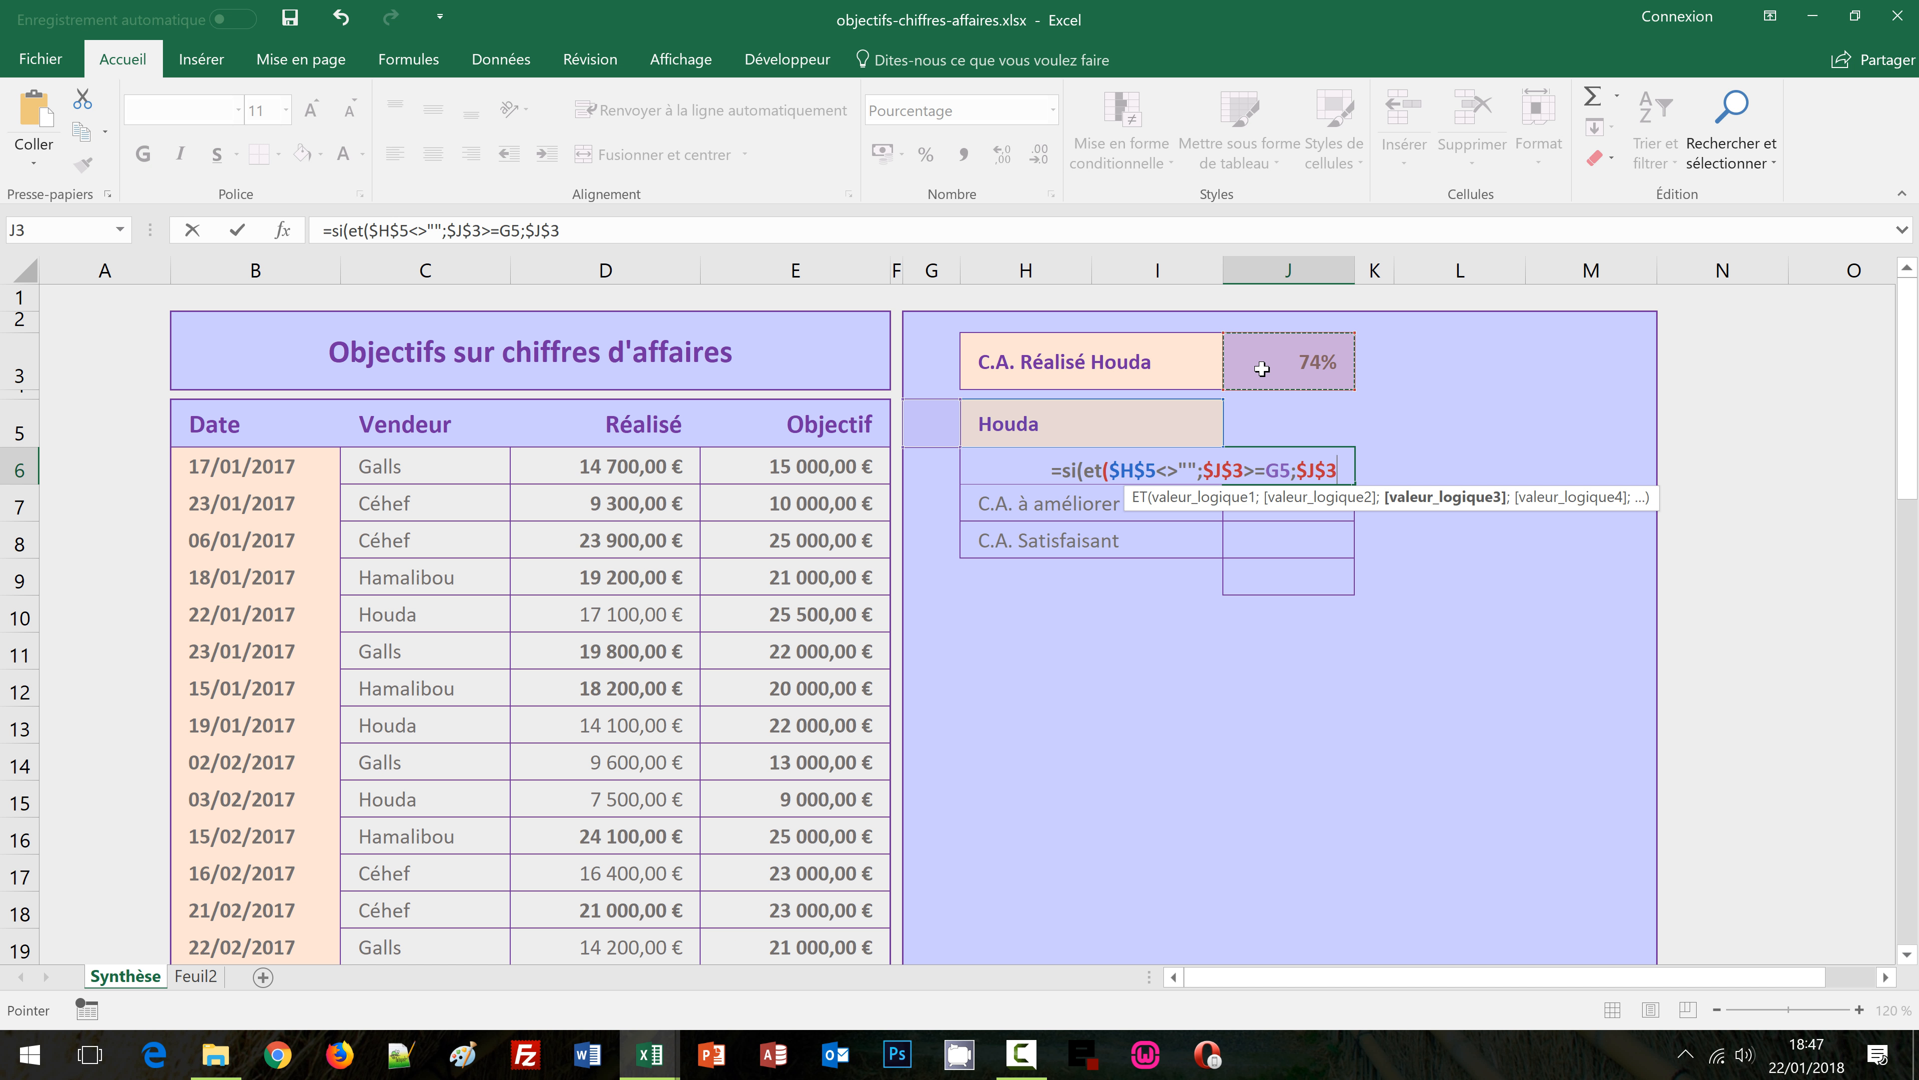
text(<)
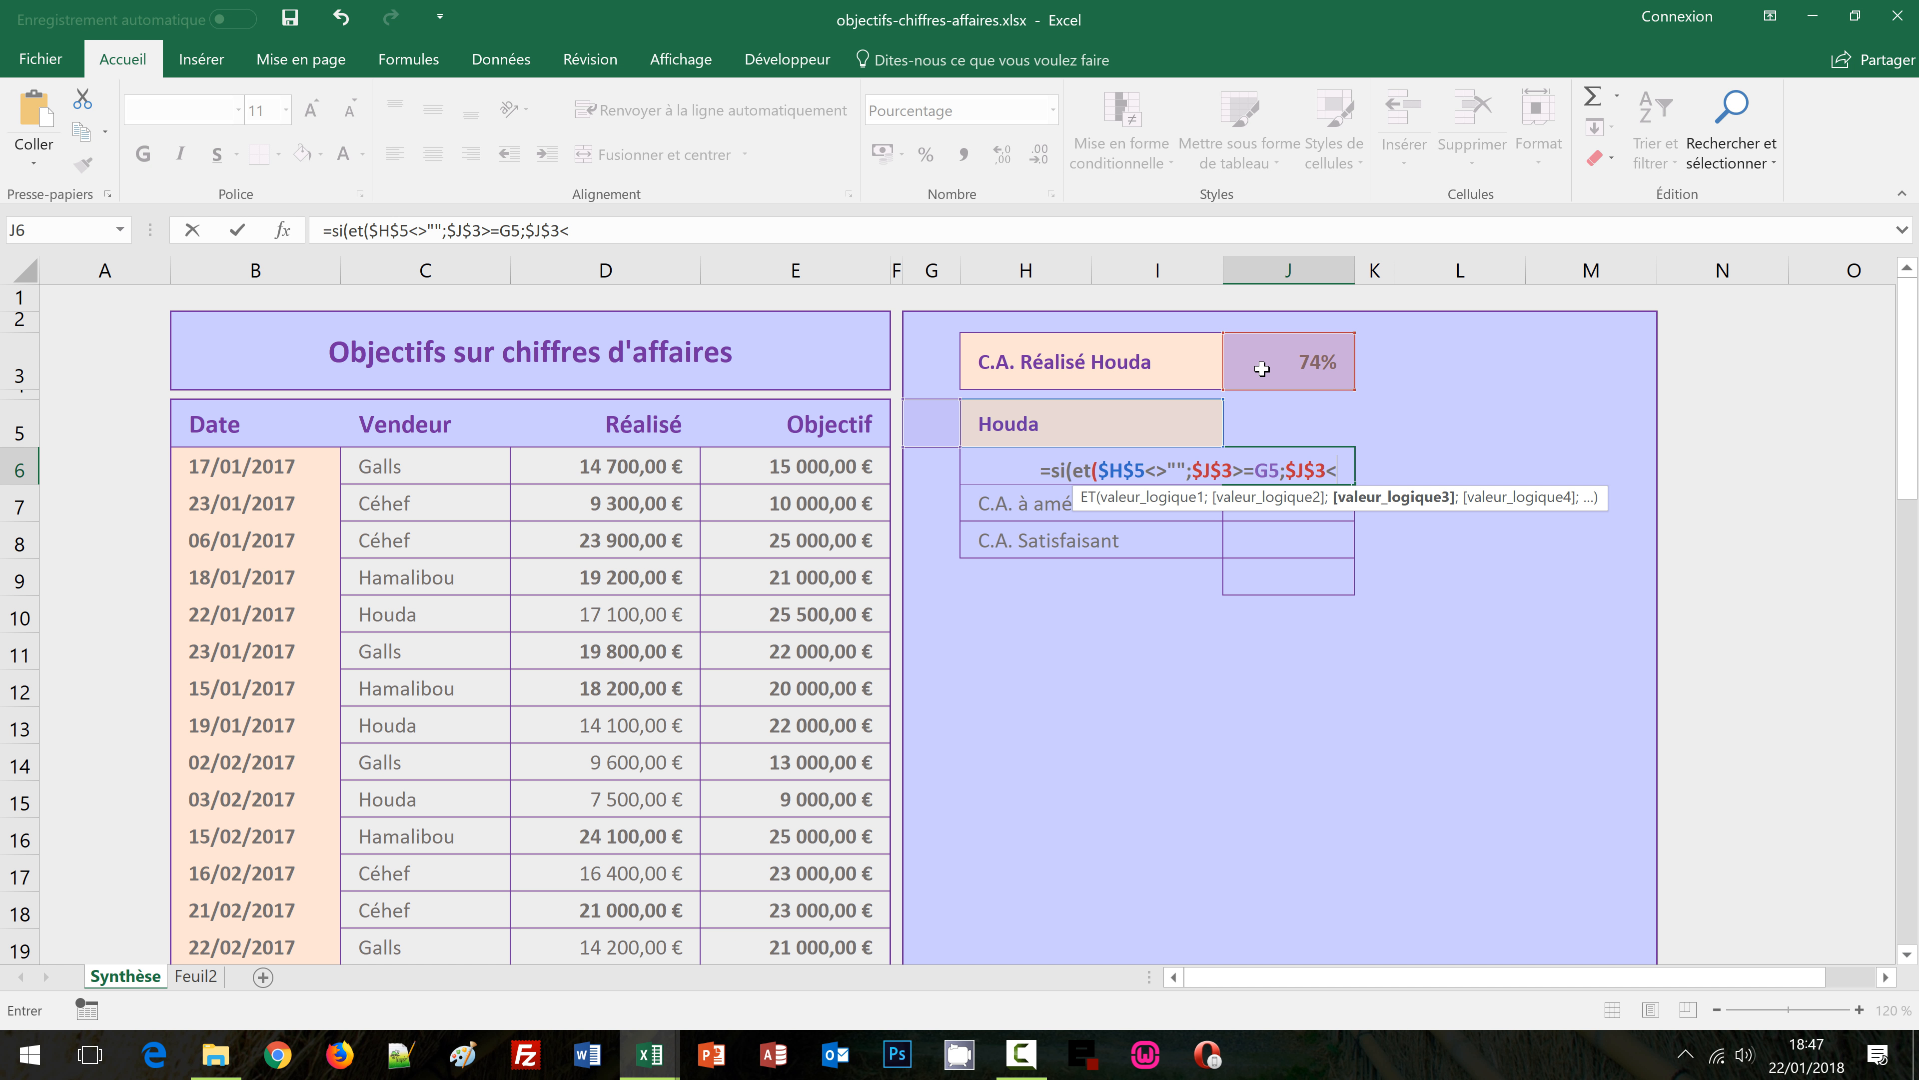
click(938, 467)
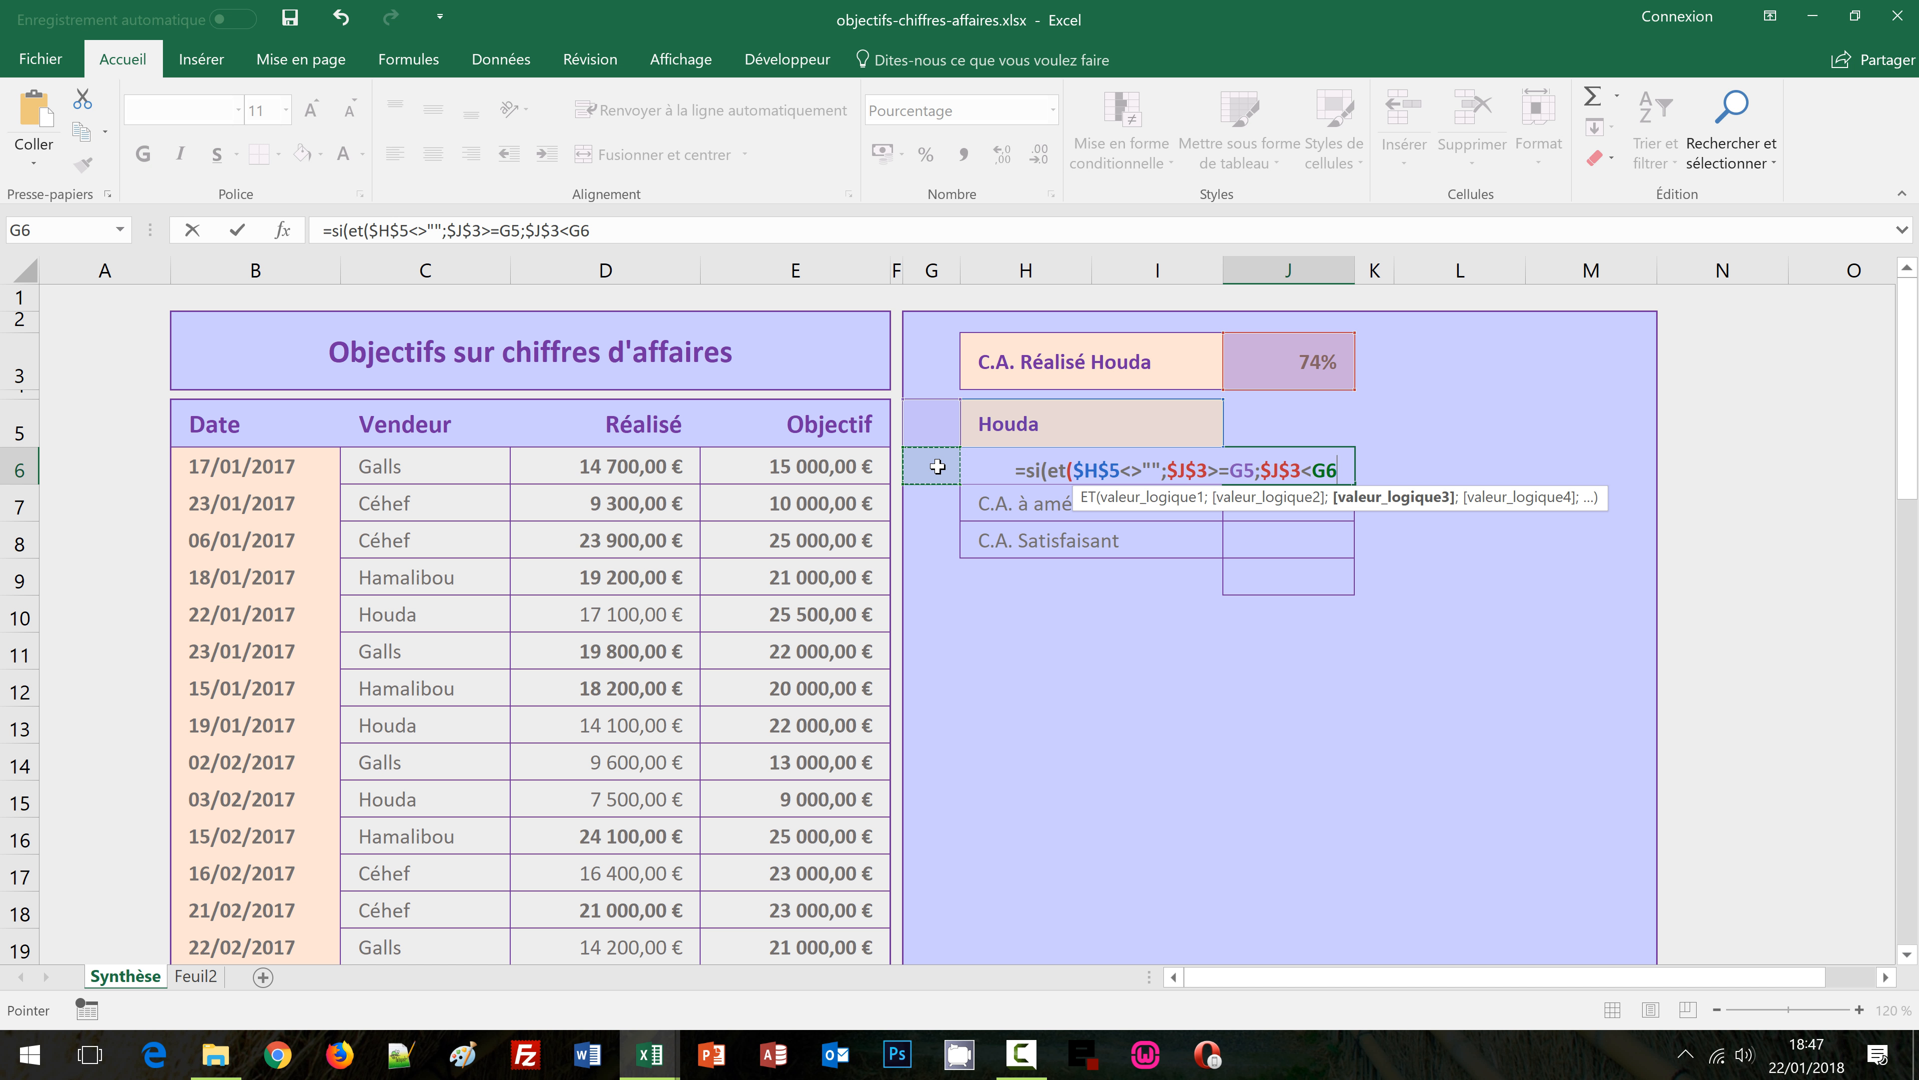
text())
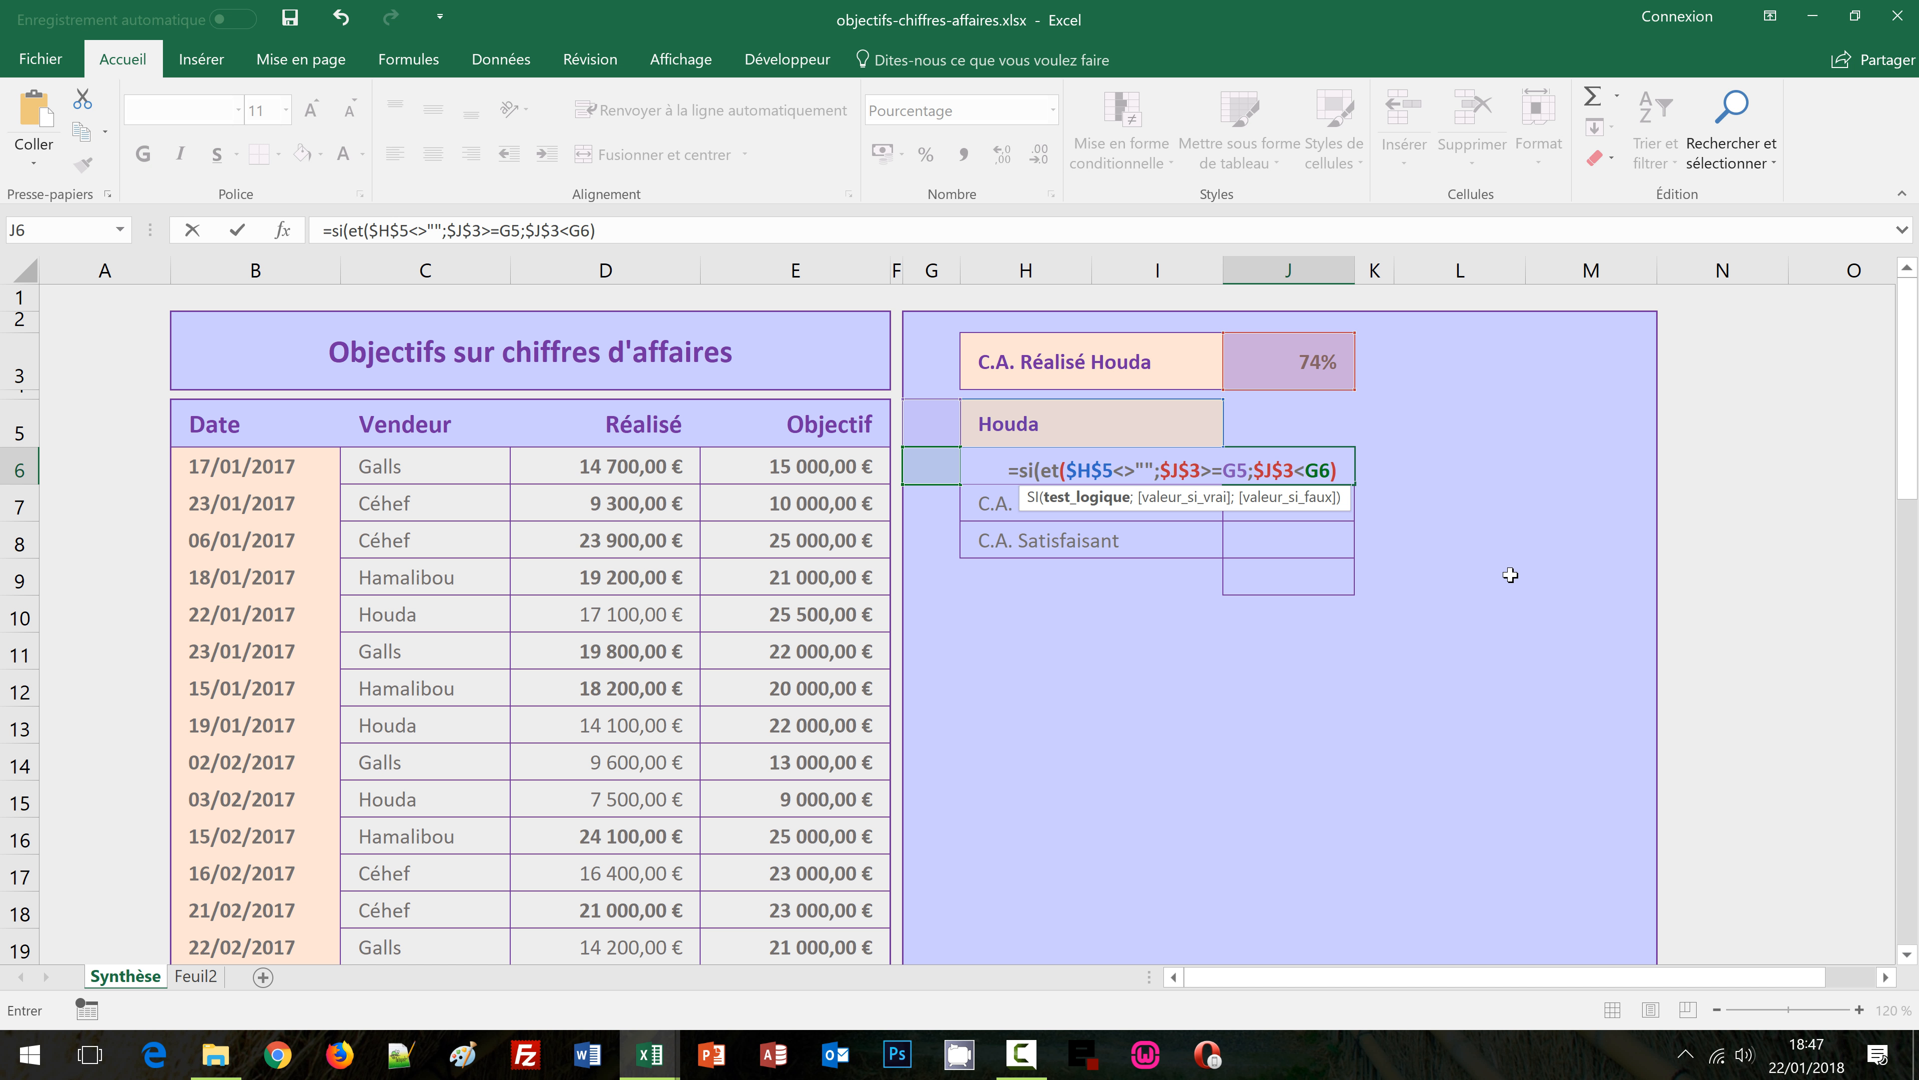
Give the SI function $J$3 as the value-if-true and an empty string "" as the value-if-false, and close it
text(;)
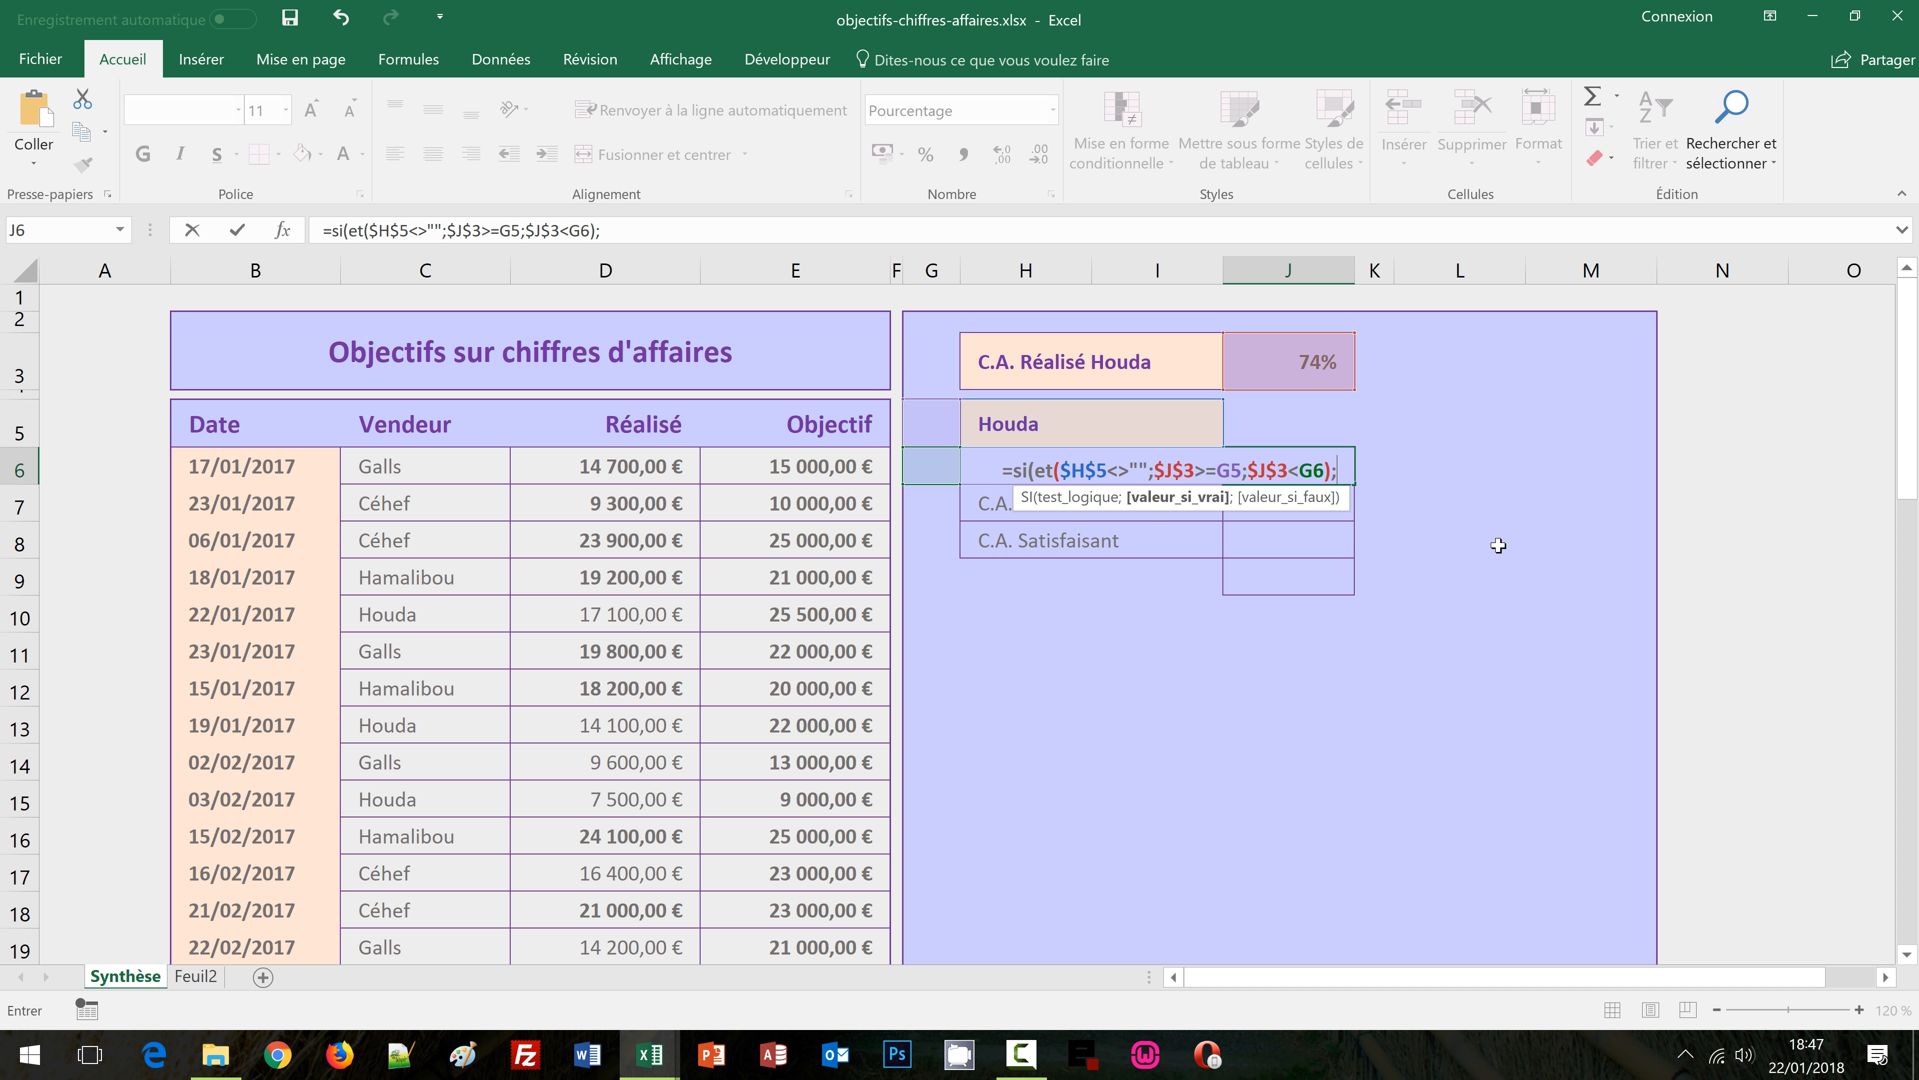
click(1300, 360)
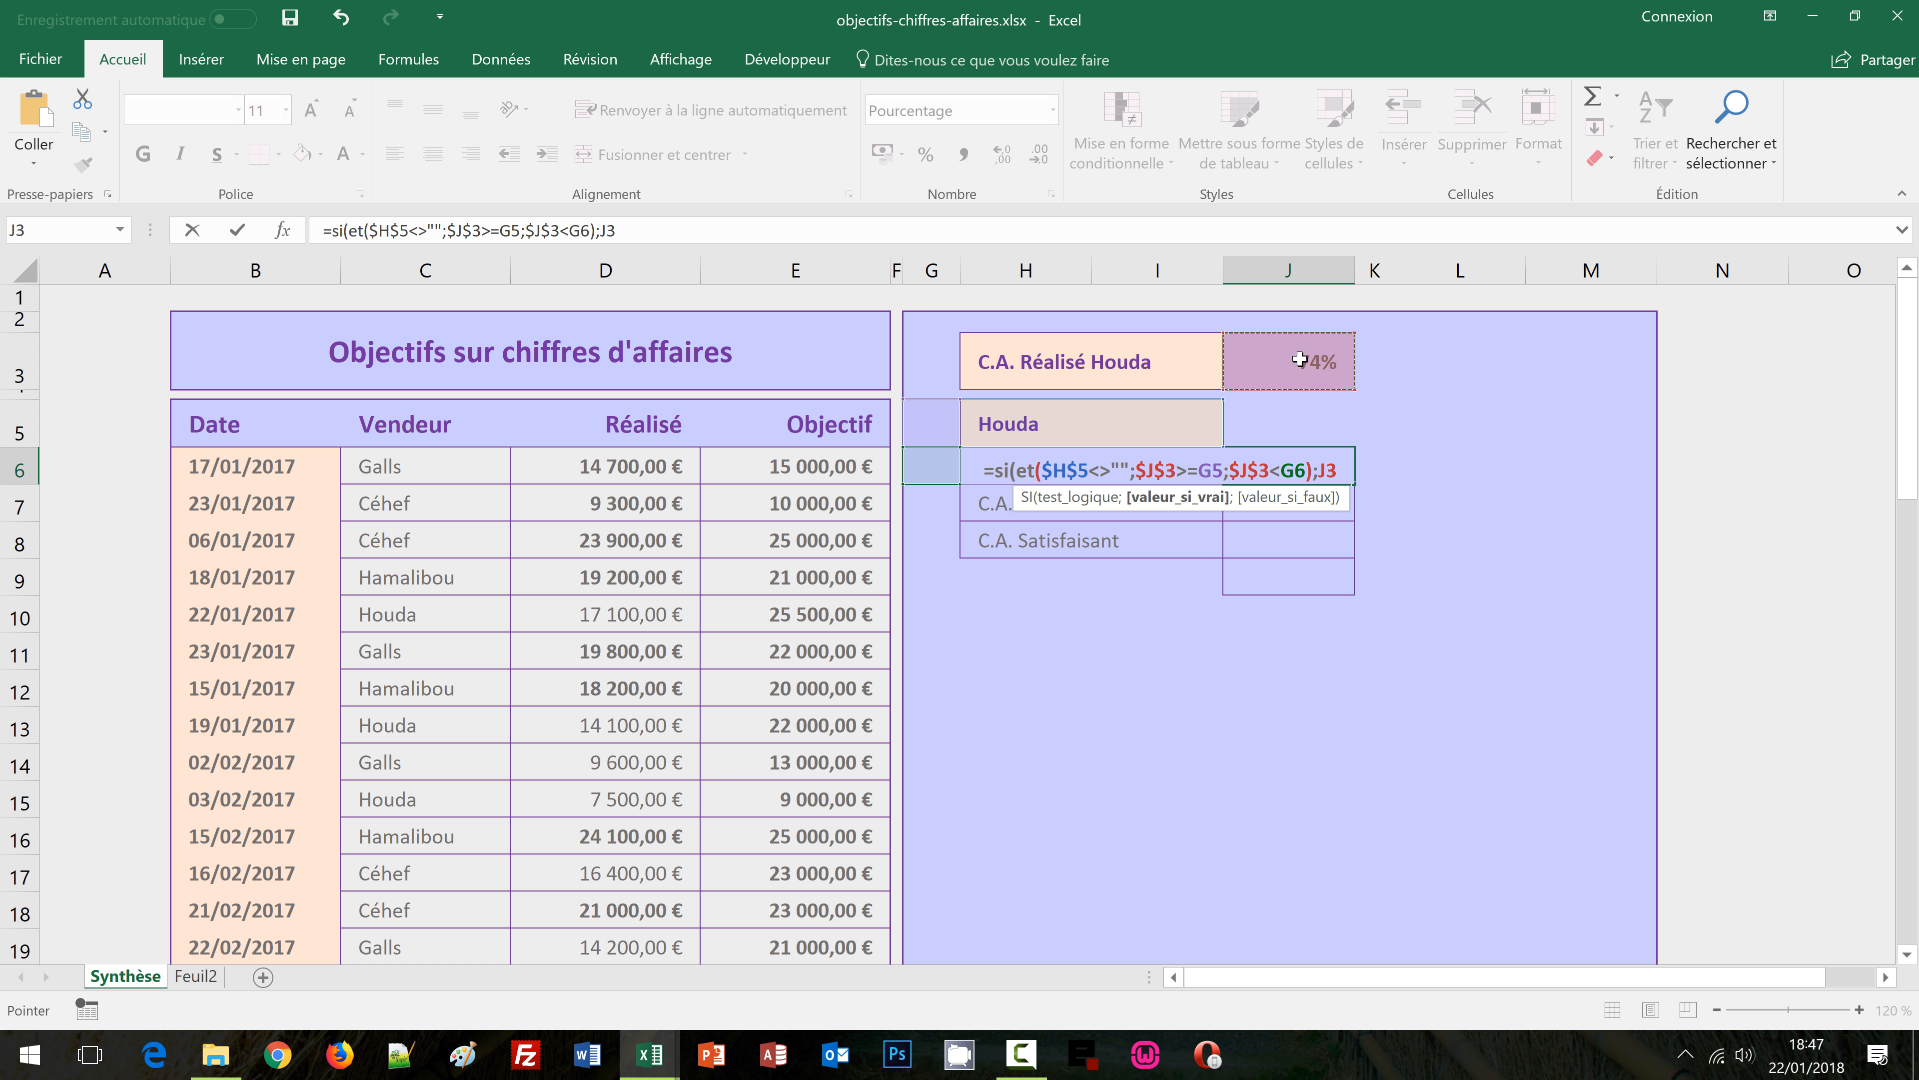
key(F4)
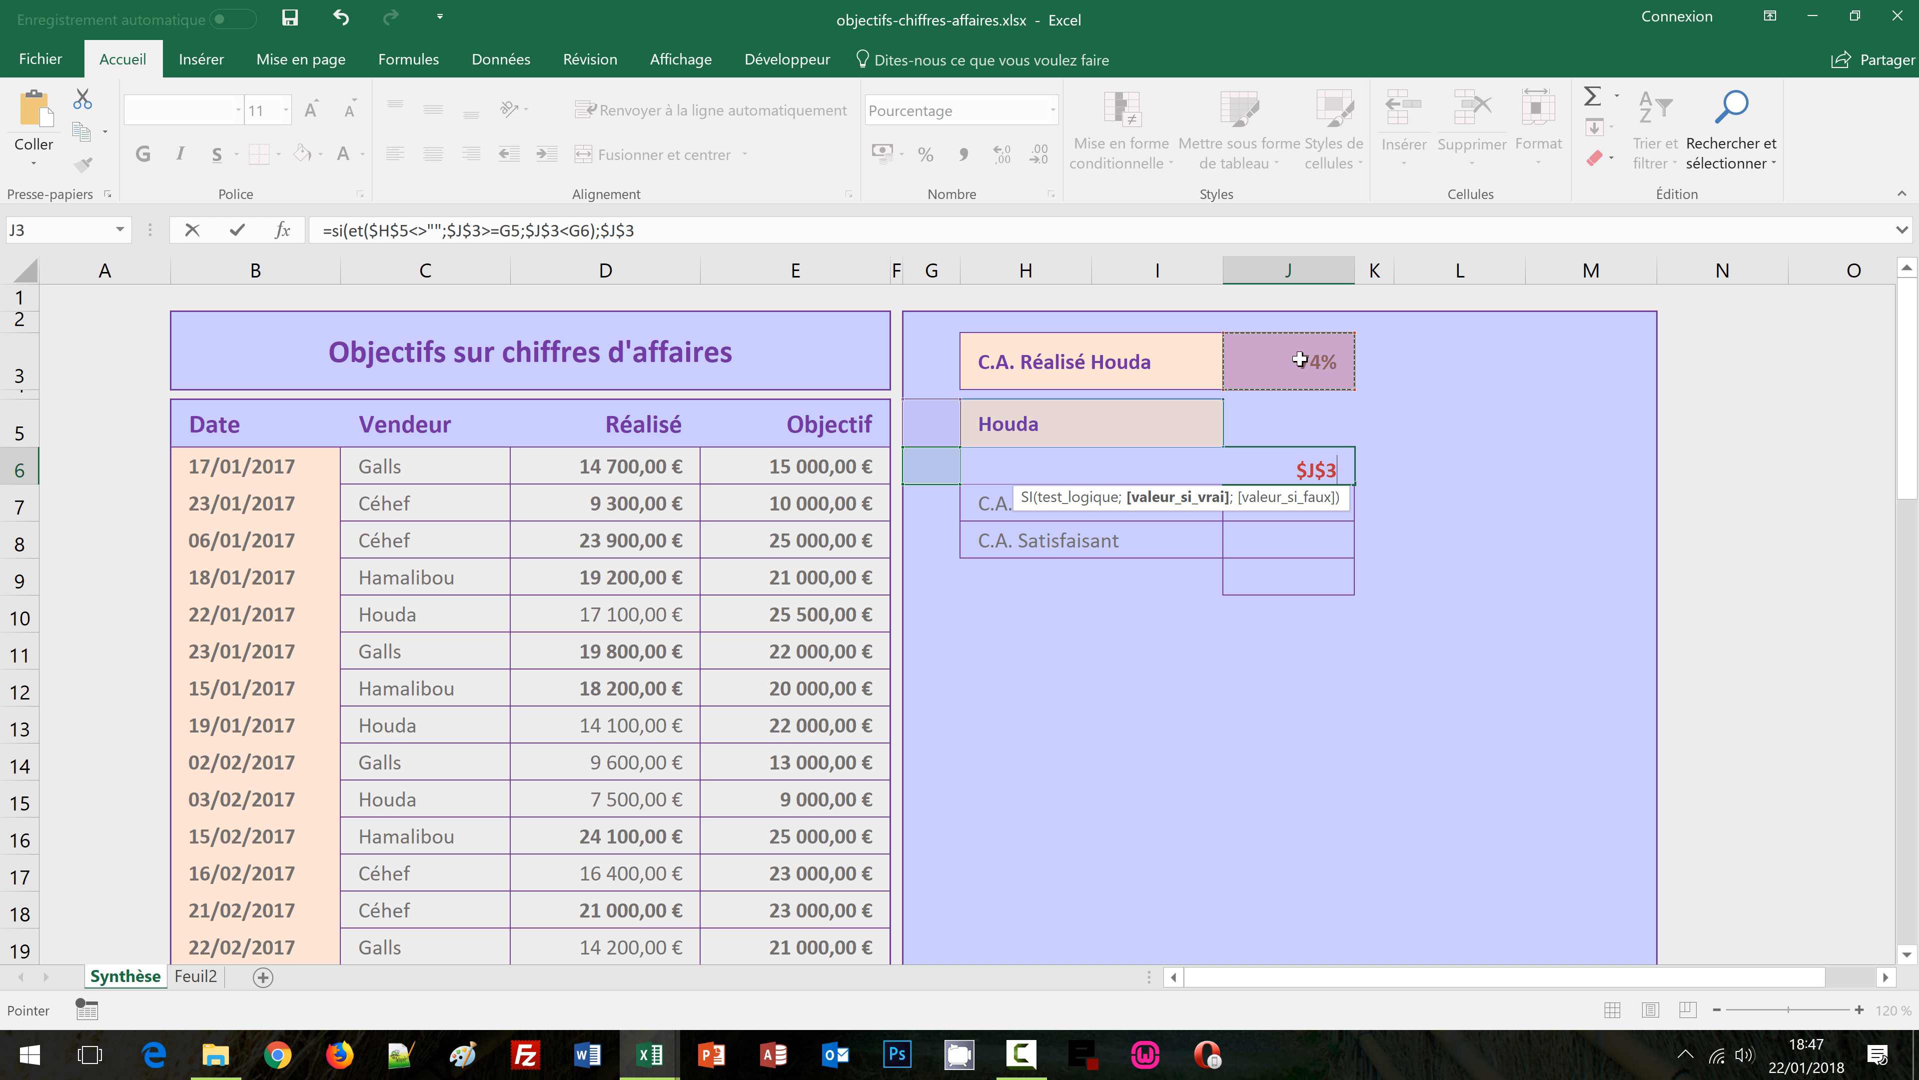
text(;)
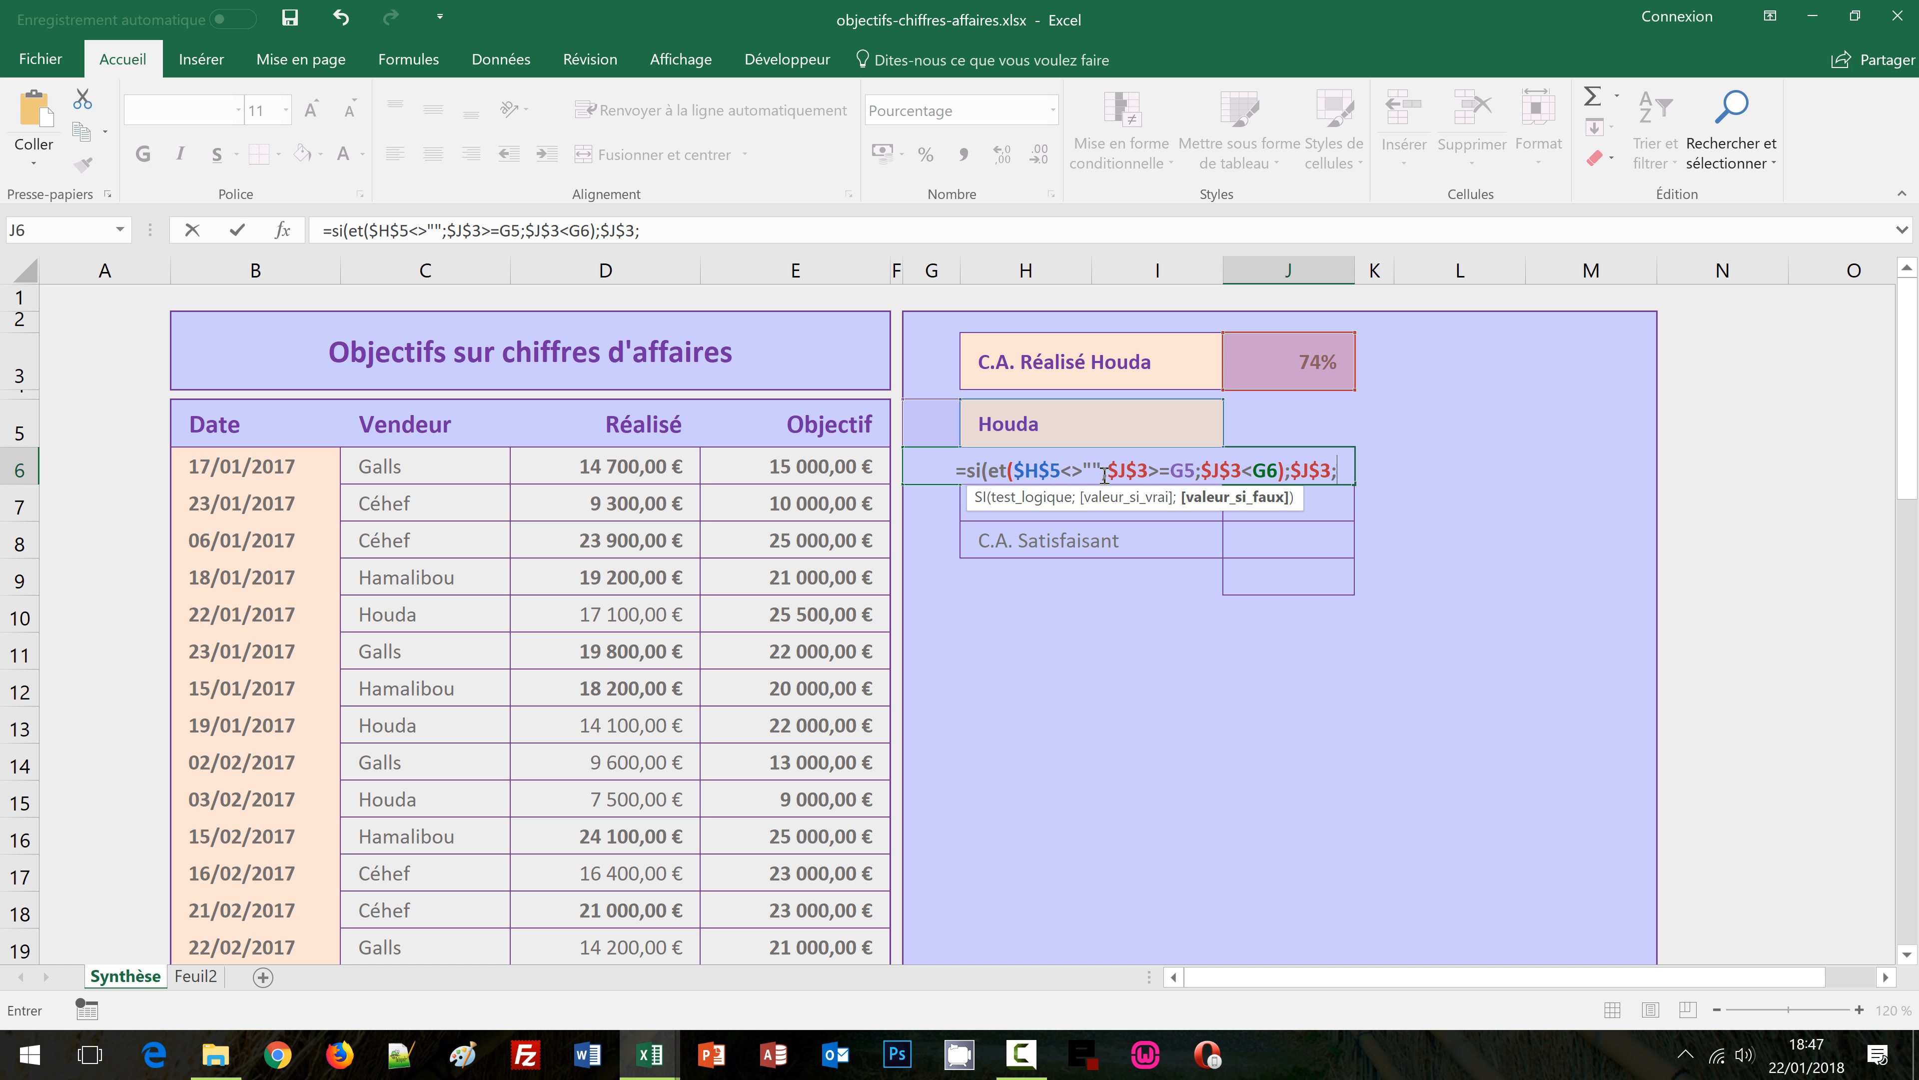
text("")
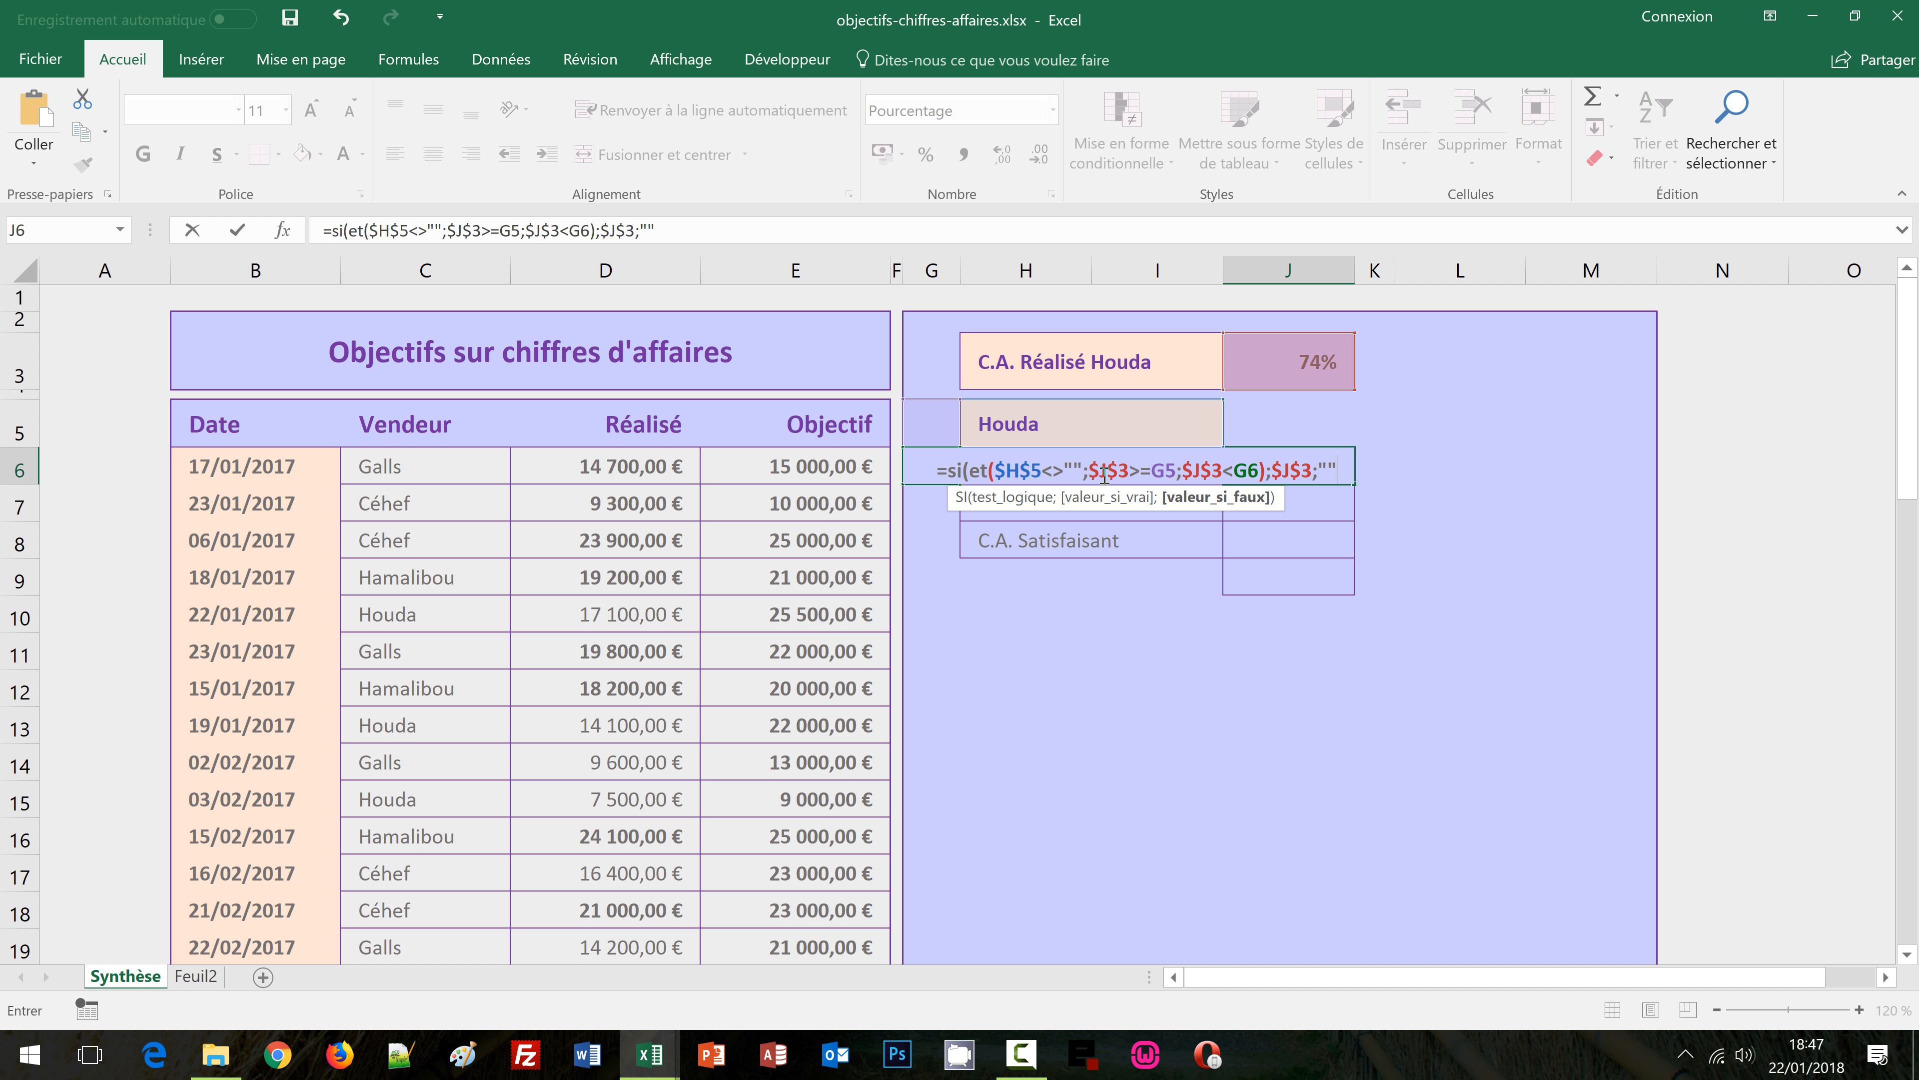
text())
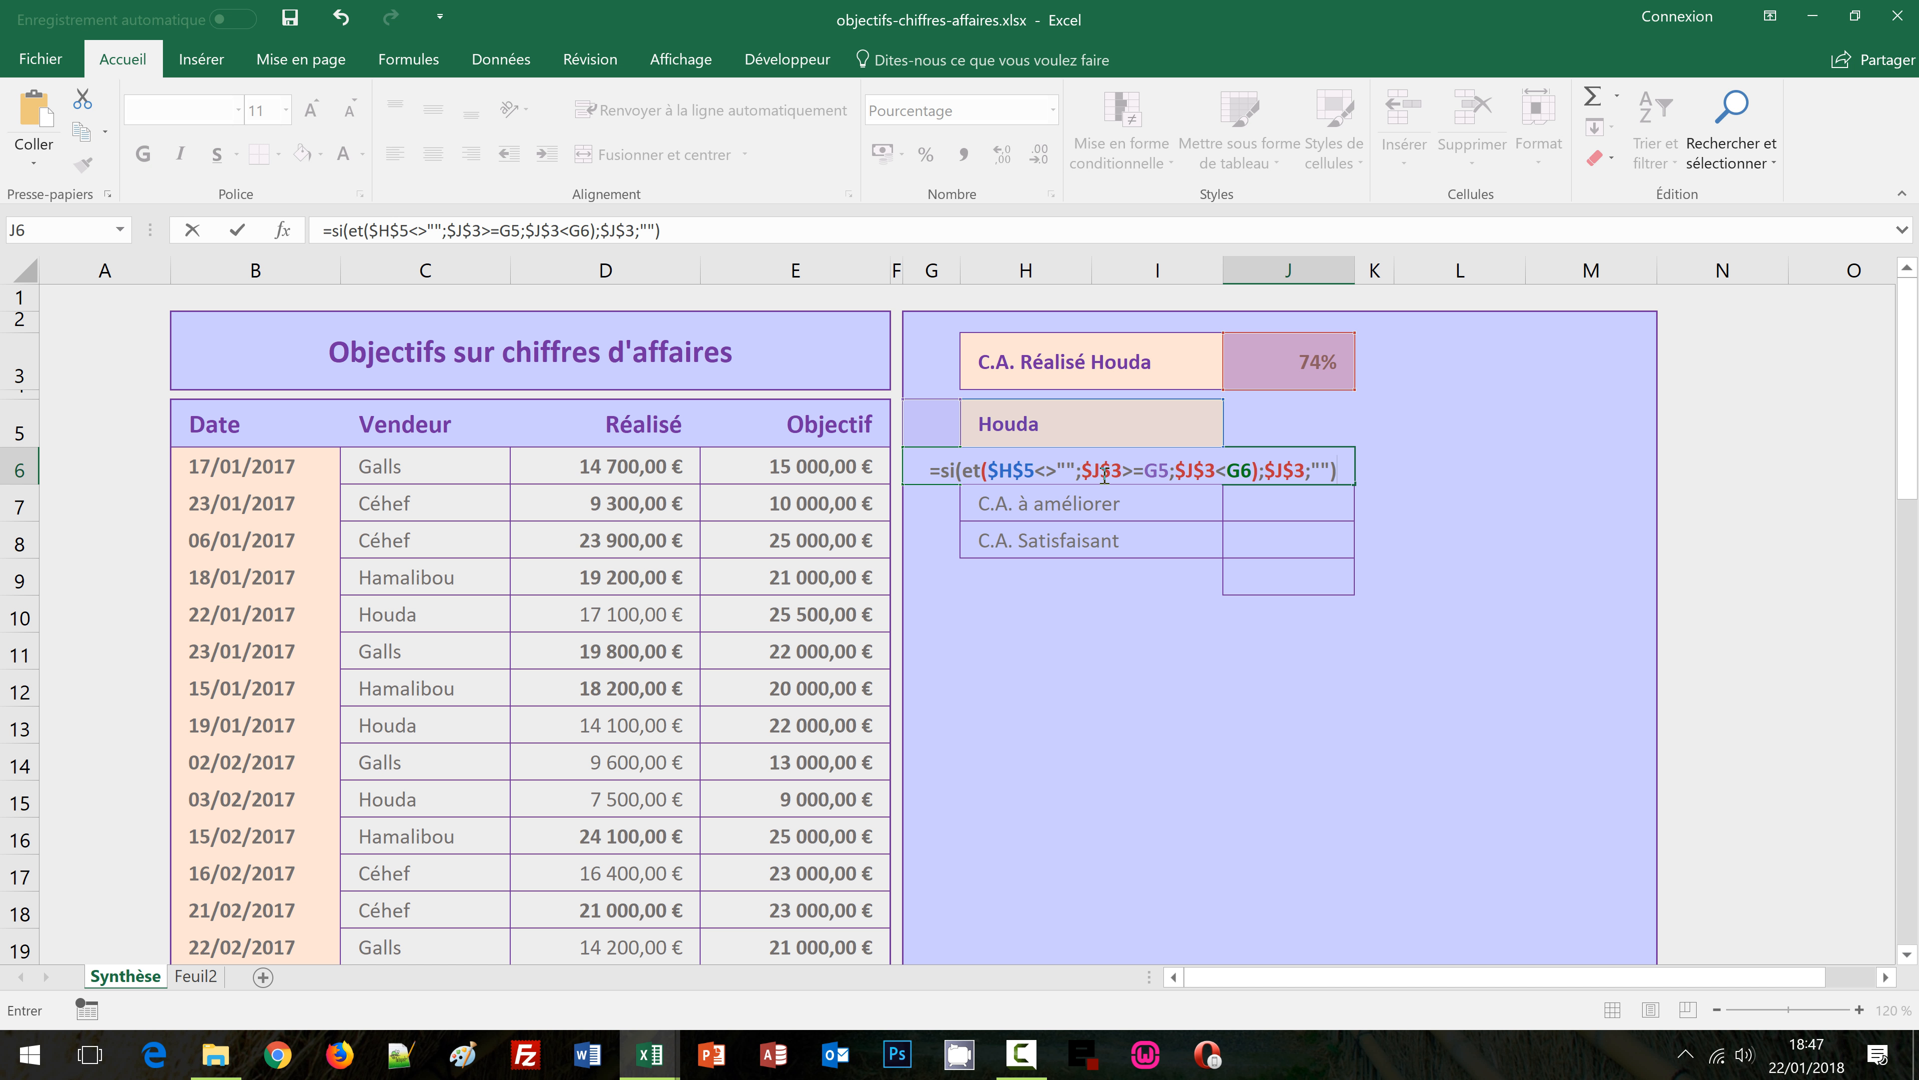
Validate the formula with J6 kept selected, and copy it down to J8
key(ctrl+Return)
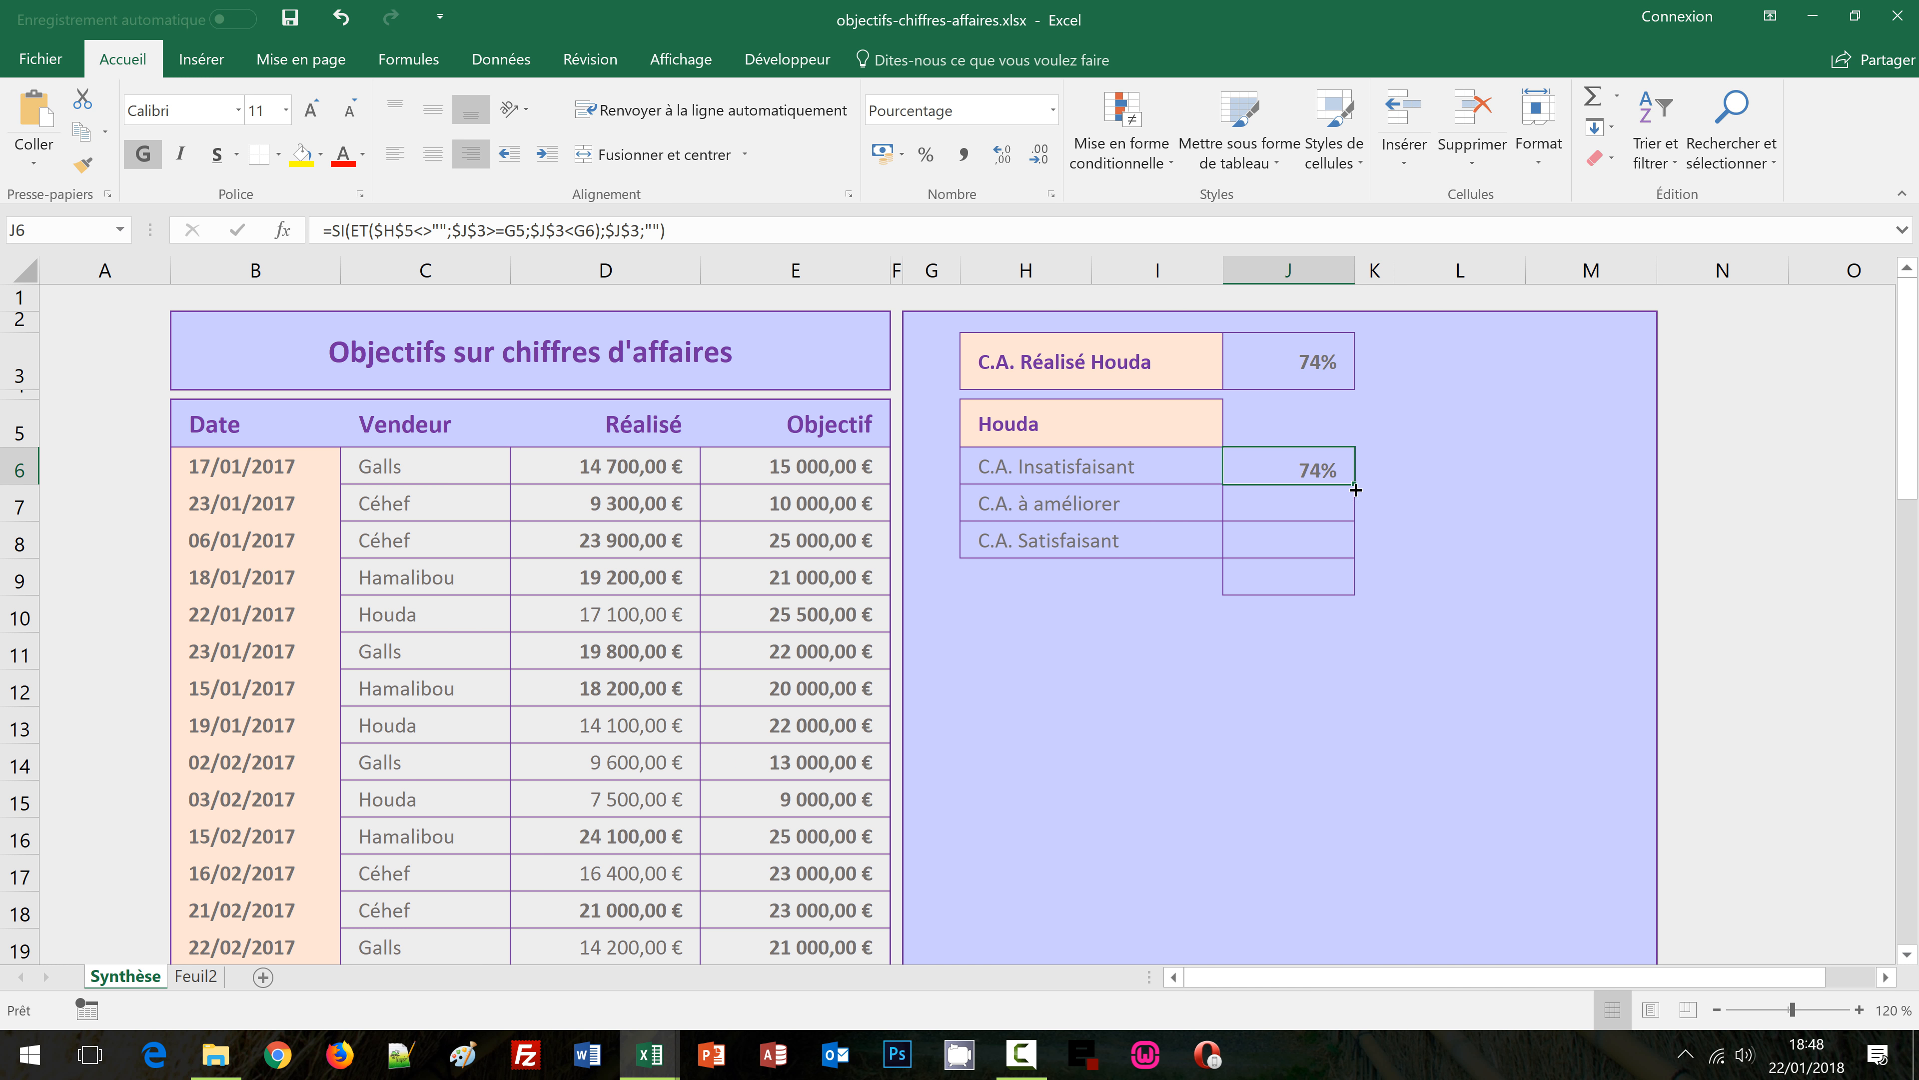
drag(1350, 484, 1345, 557)
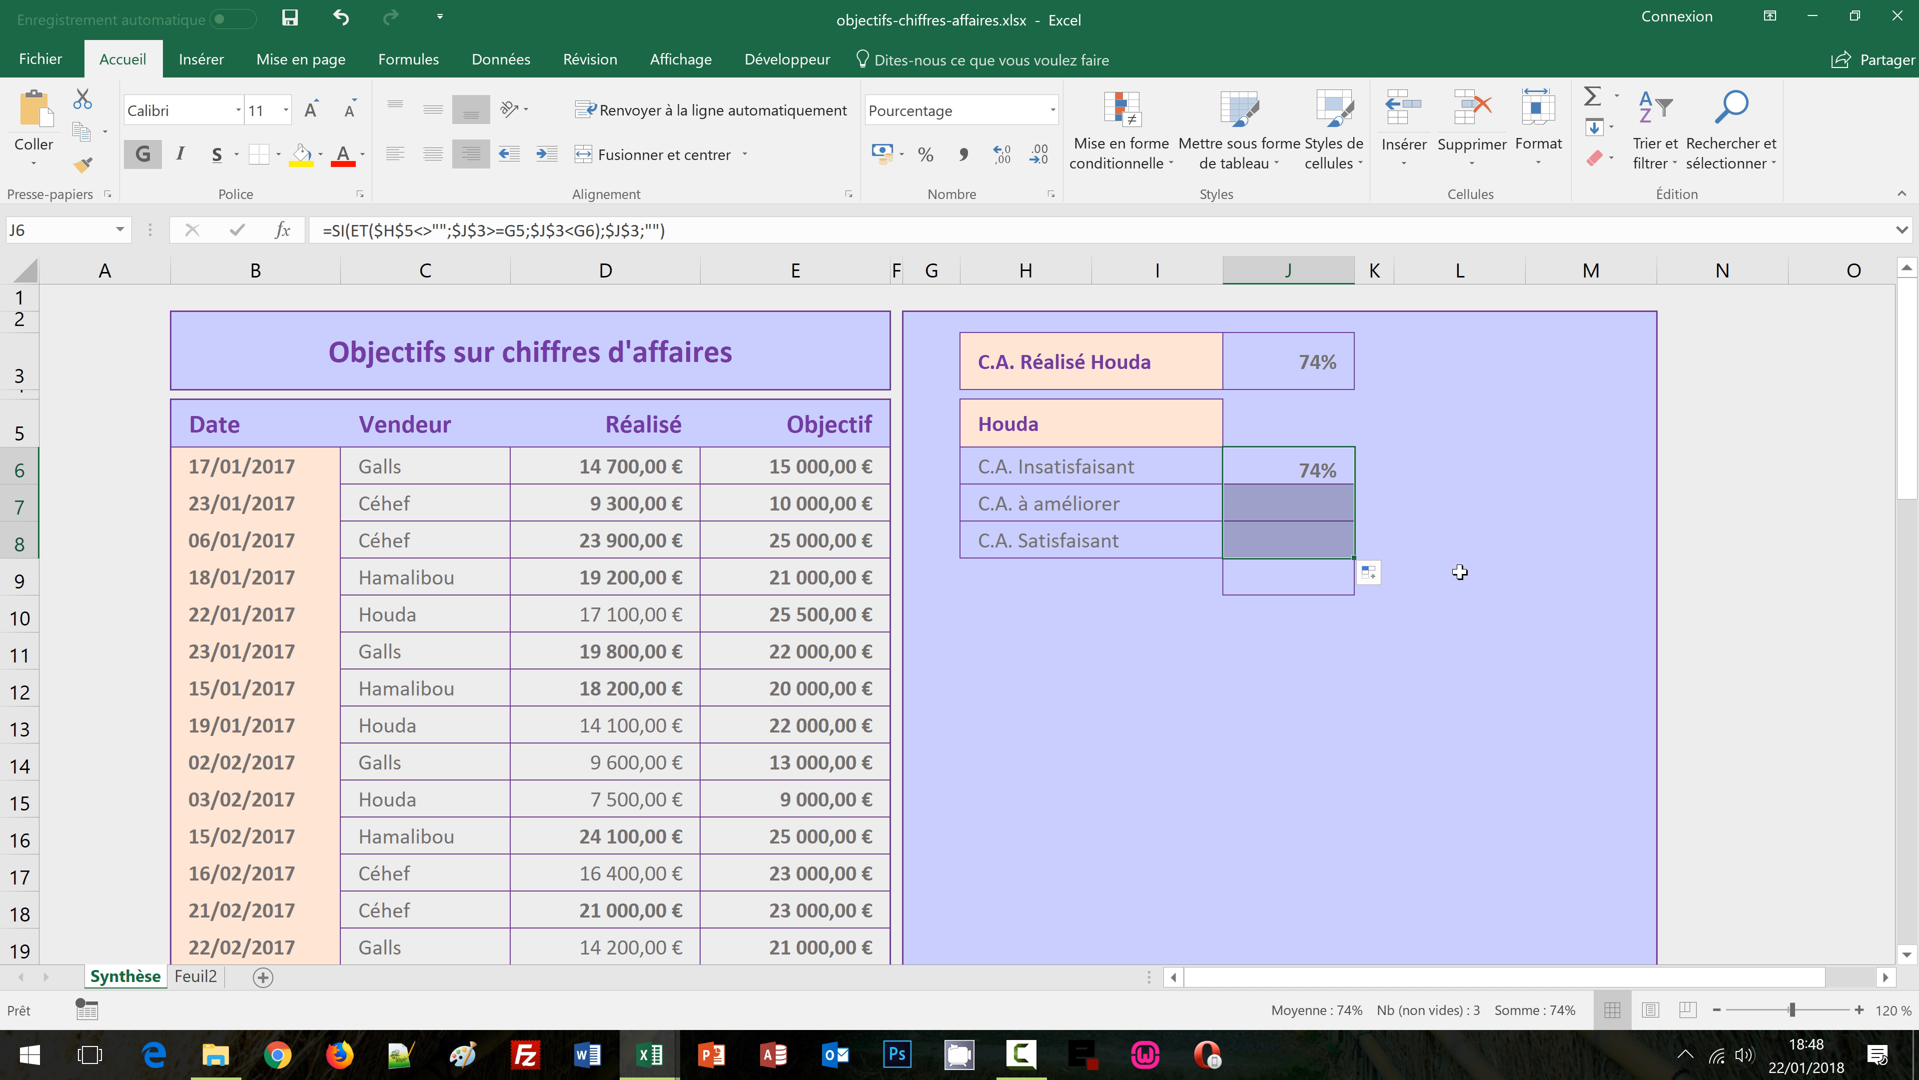
click(1460, 573)
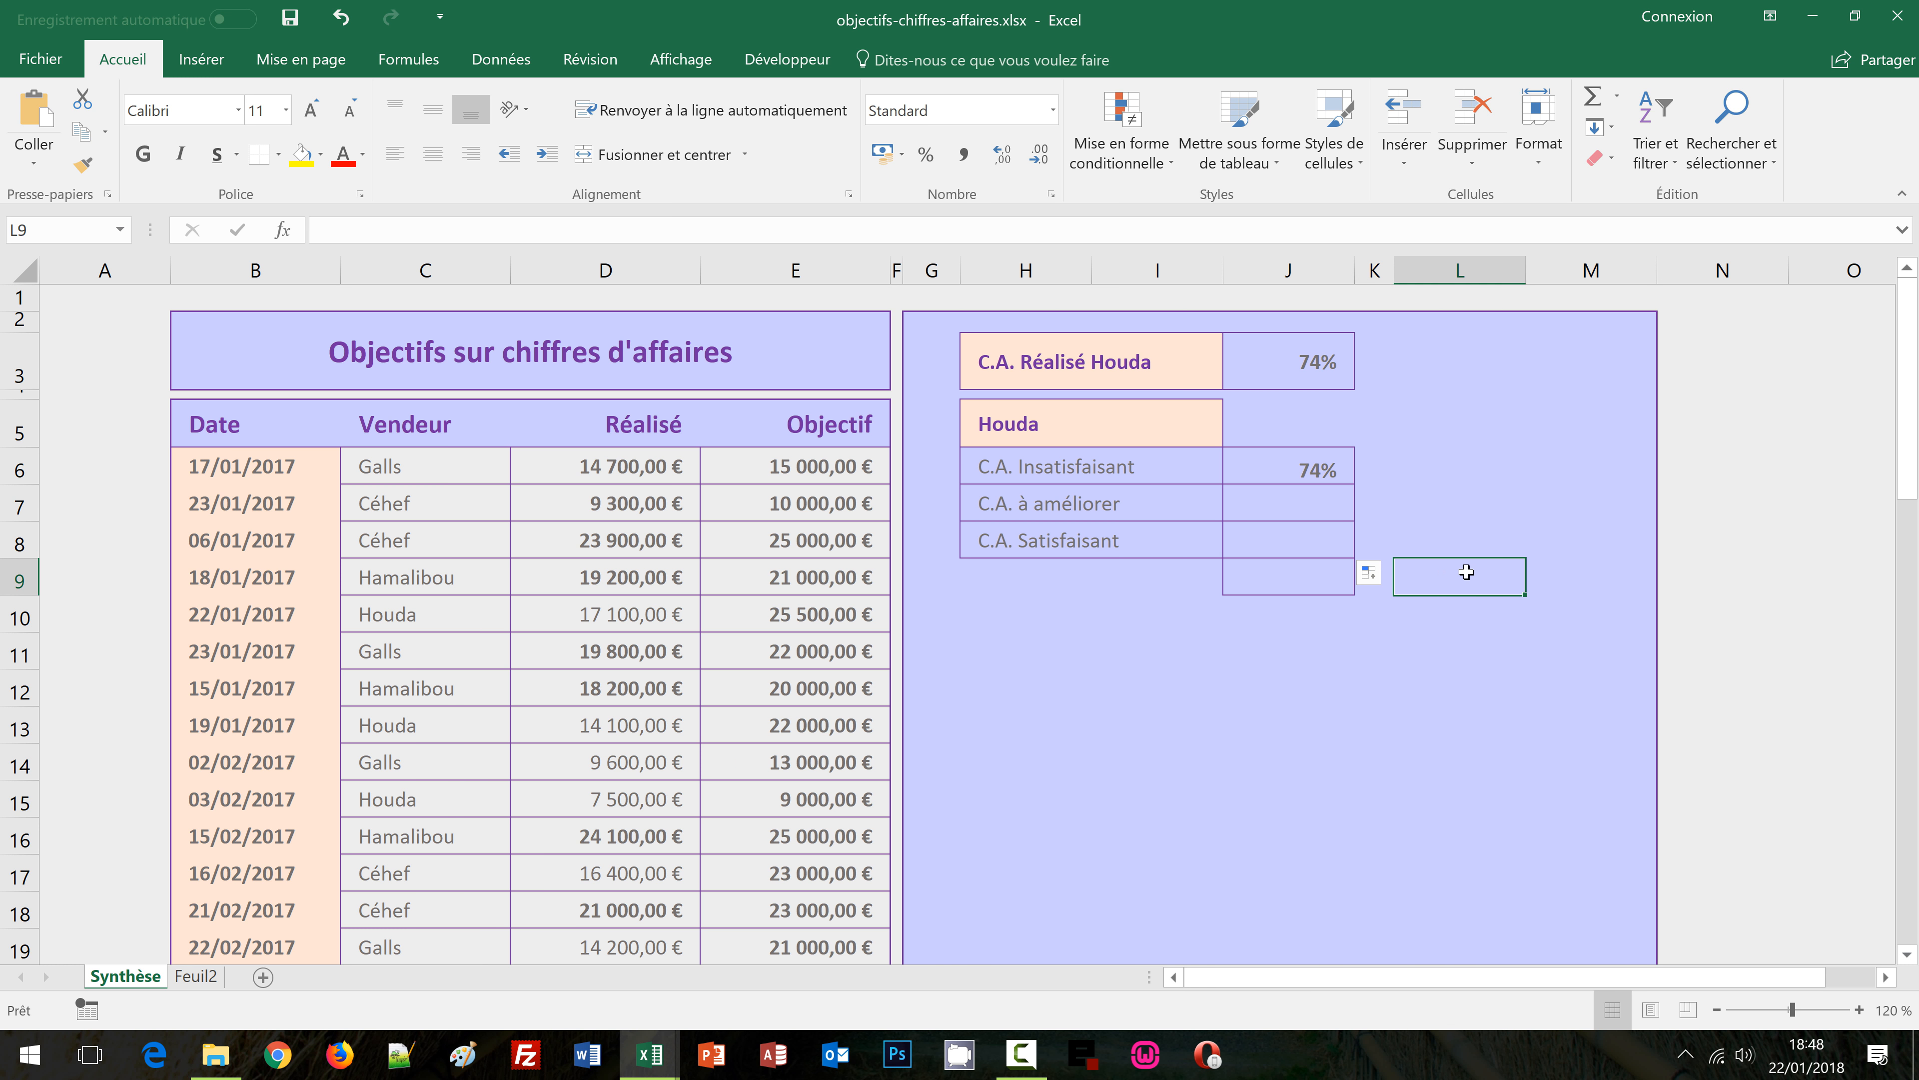
Test the category formulas by choosing the second, first and third salespeople from the H5 list in turn
click(1166, 420)
click(1233, 435)
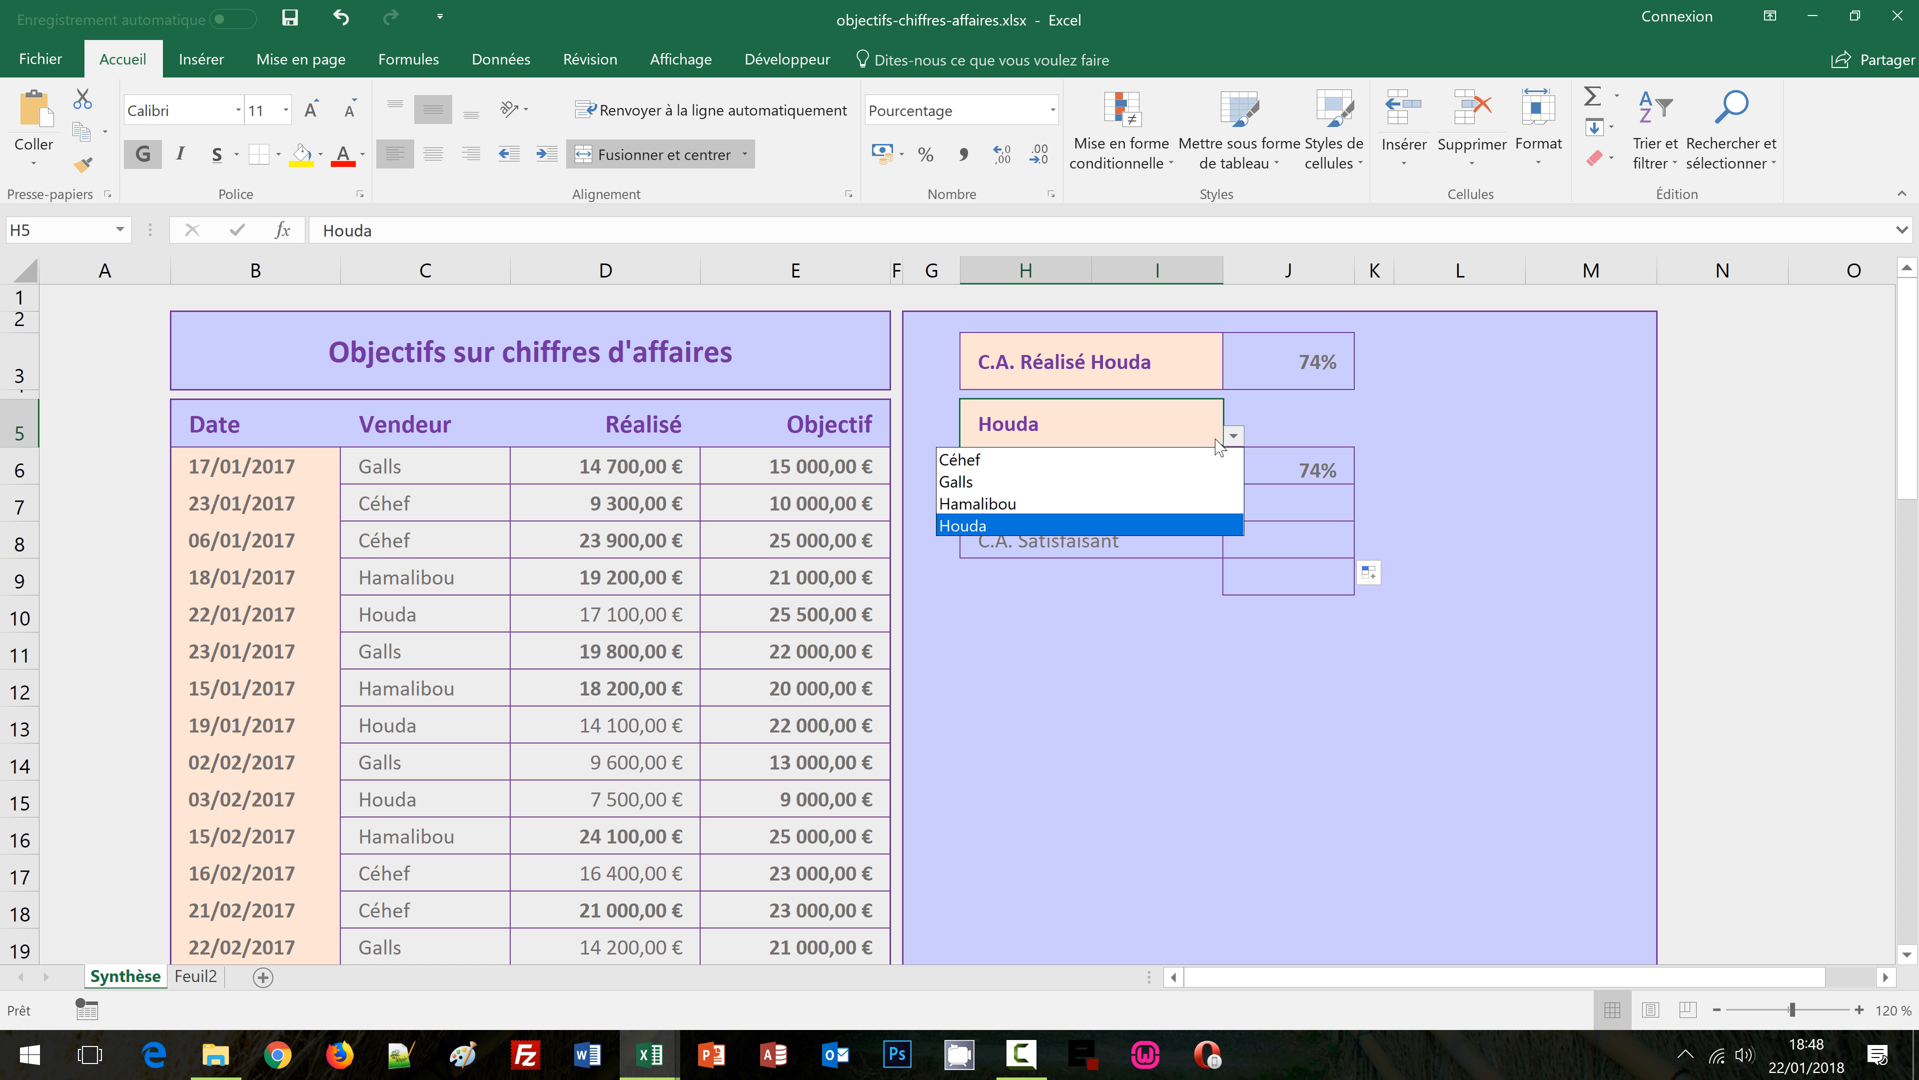
click(1067, 482)
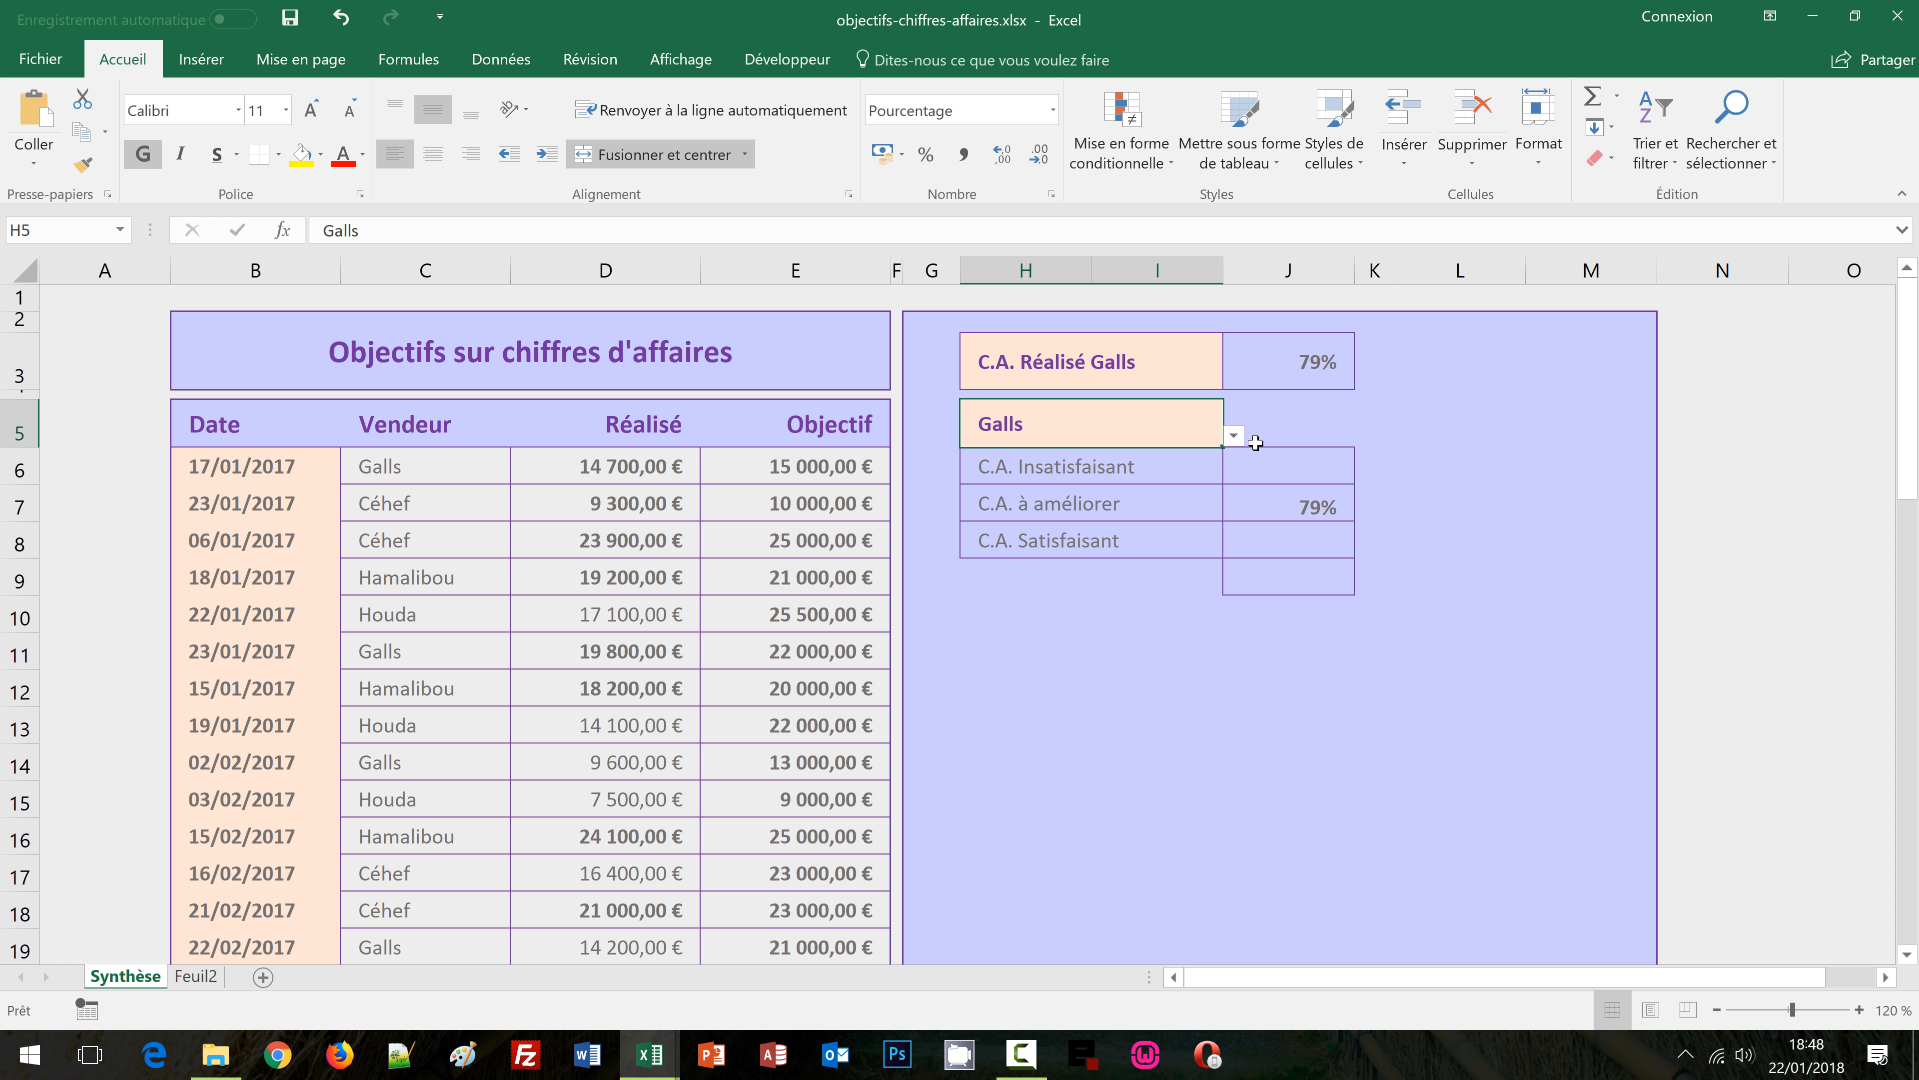
click(1233, 435)
click(997, 458)
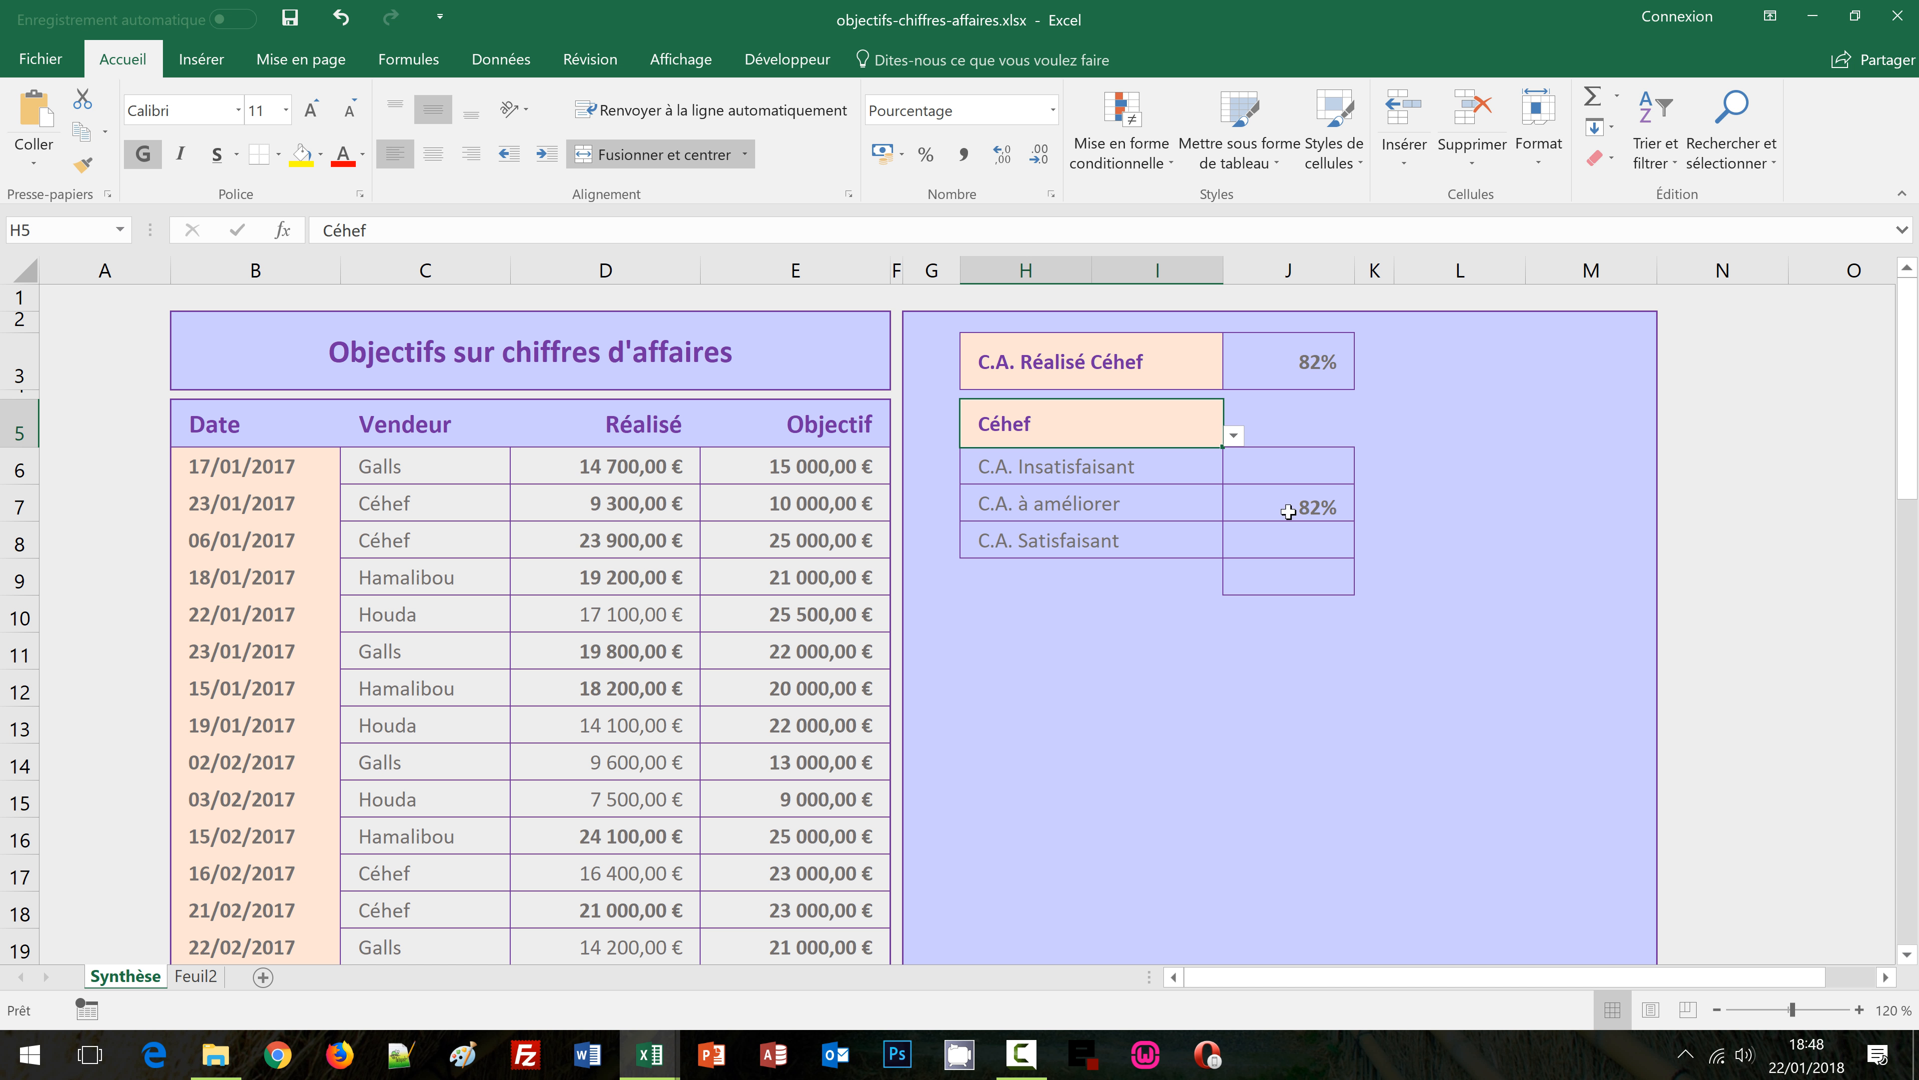
click(1233, 436)
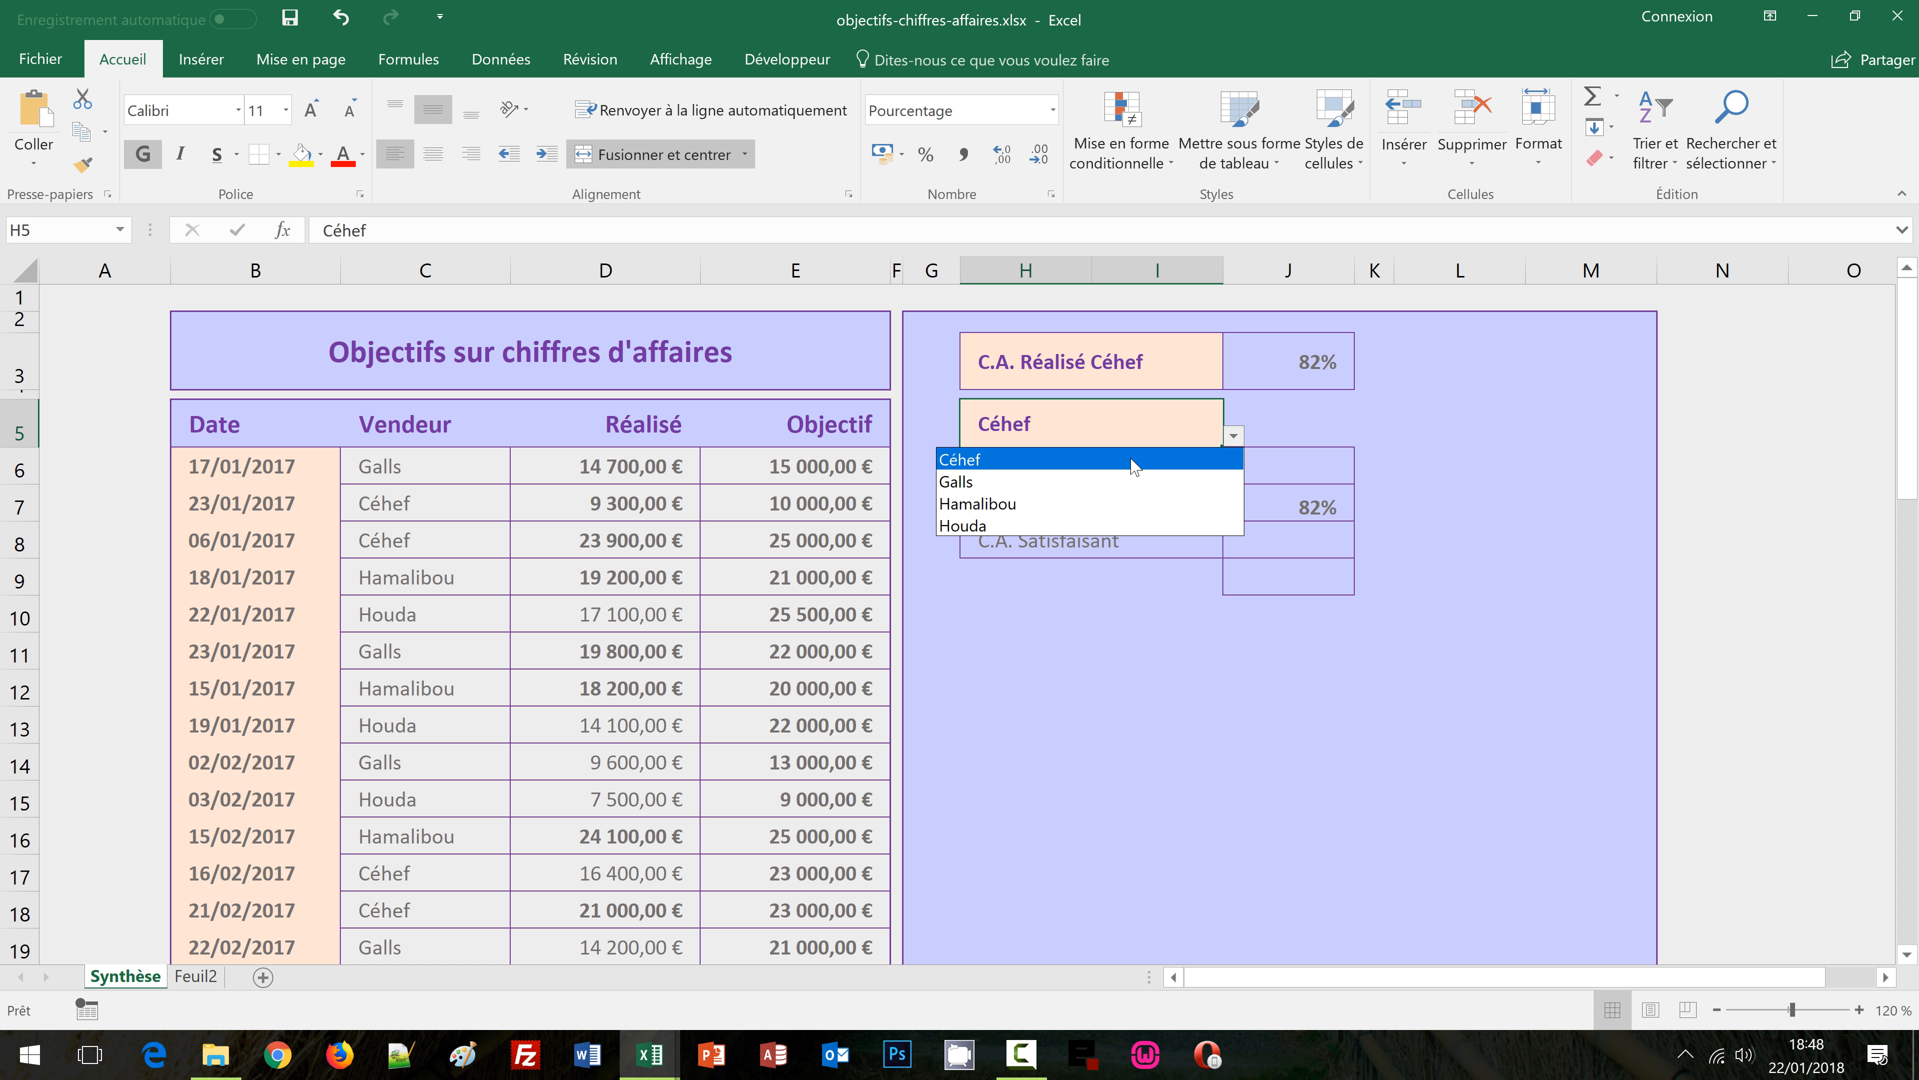
click(992, 505)
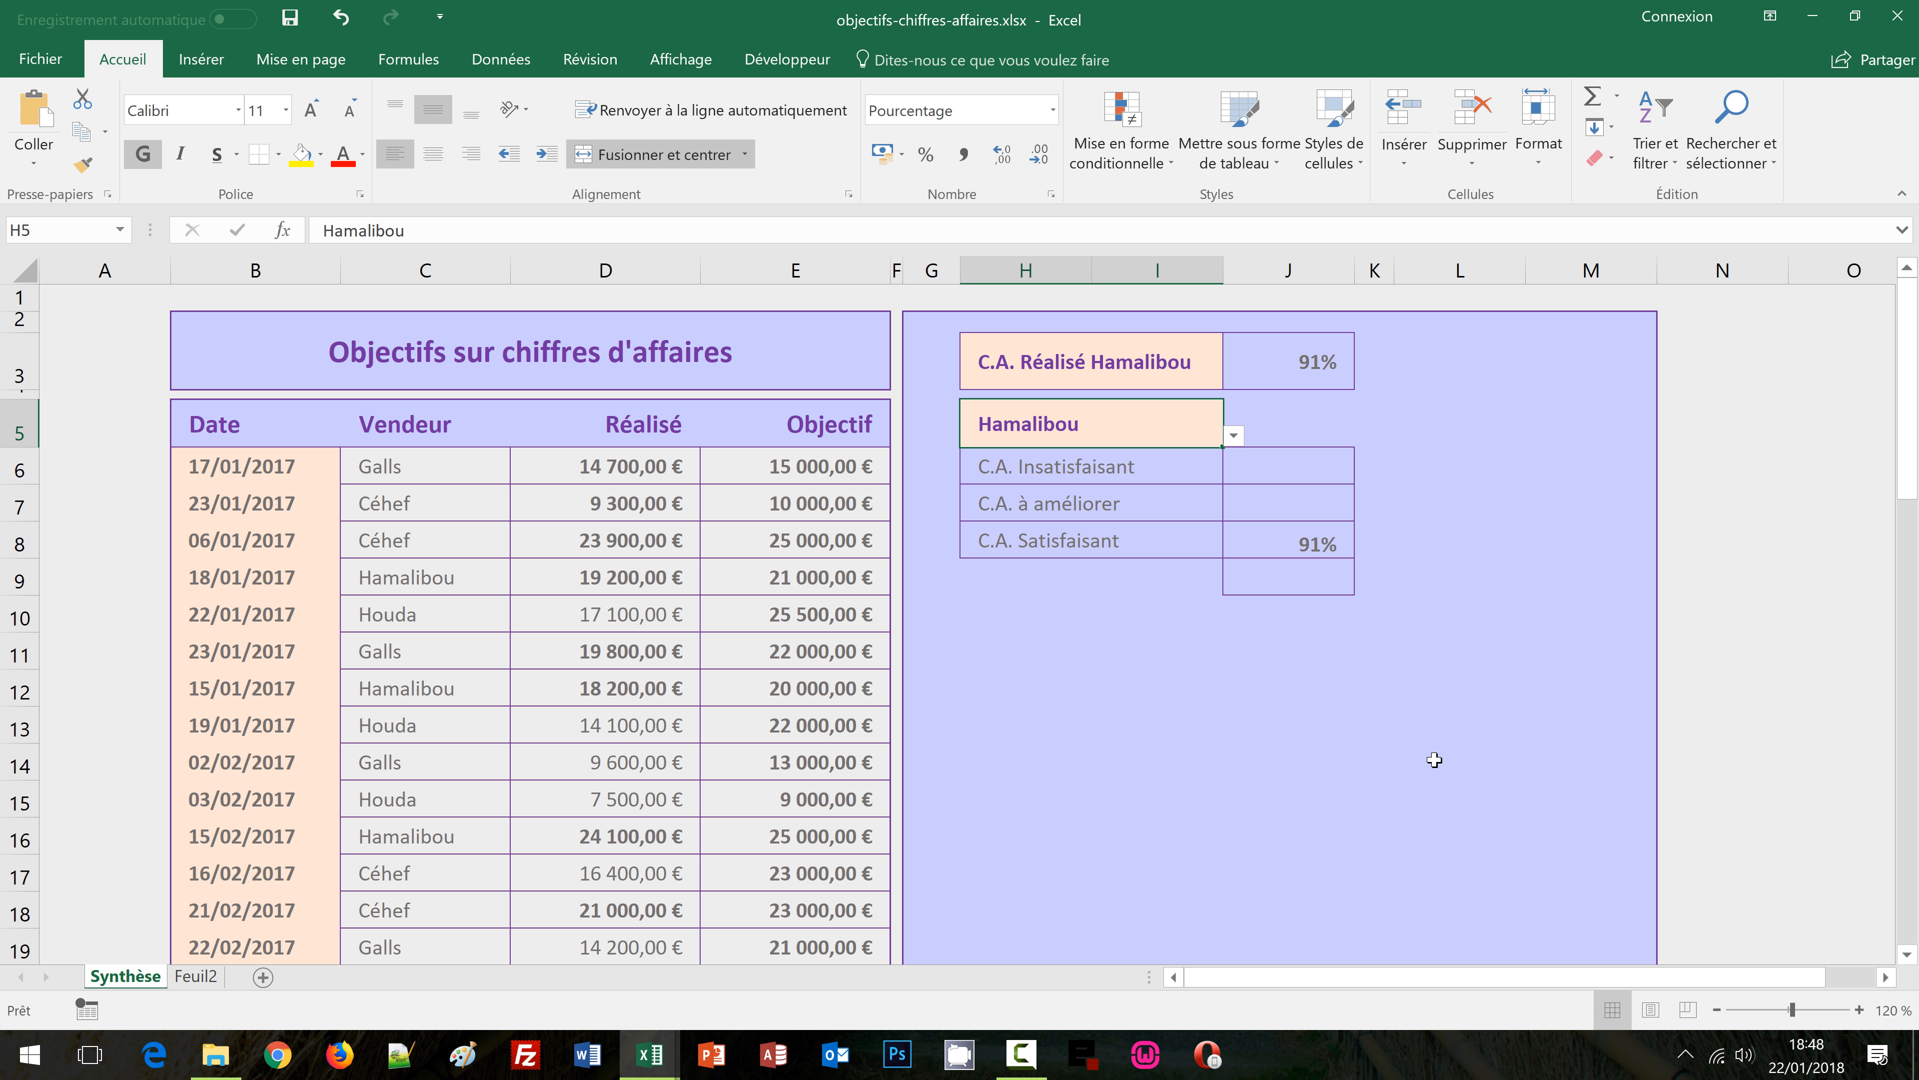
click(1397, 756)
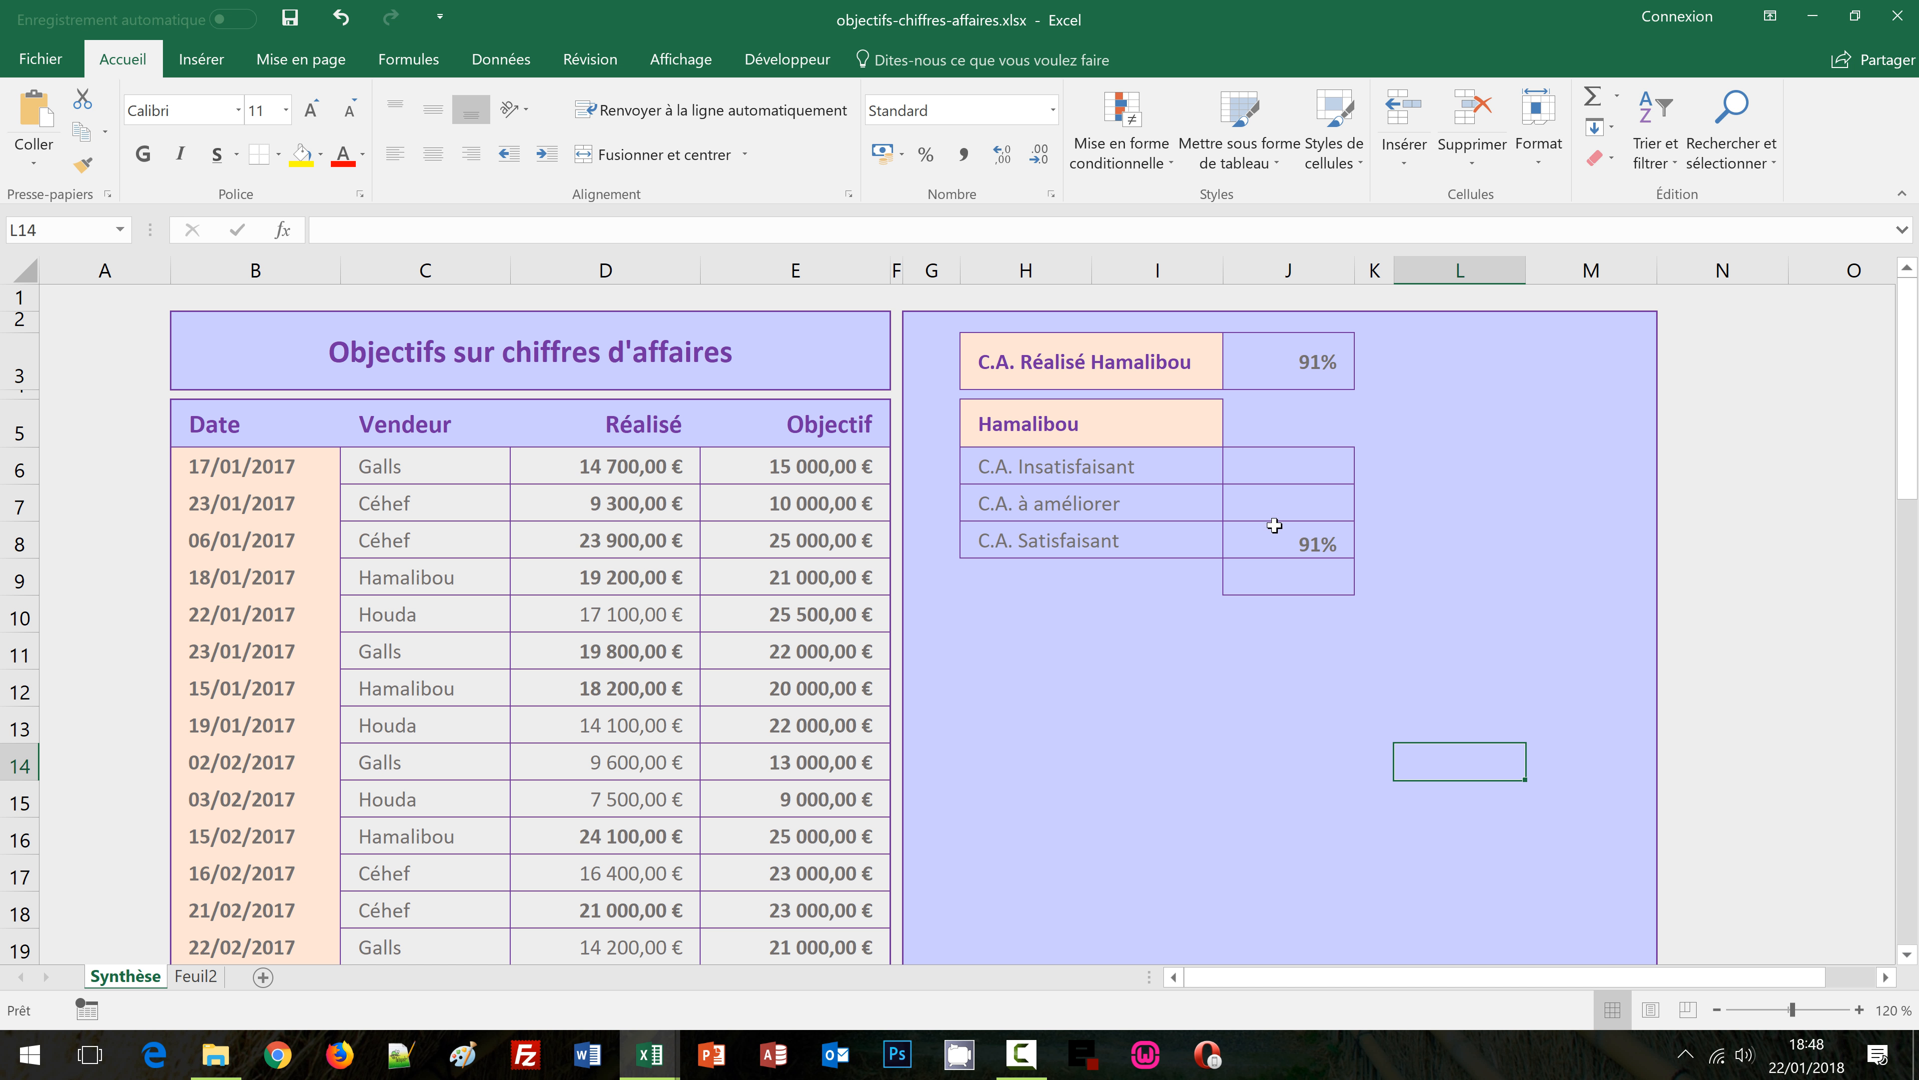
In J9, start a SIERREUR formula with 100%-SOMME(J6:J8) as its value argument
drag(1283, 466, 1277, 537)
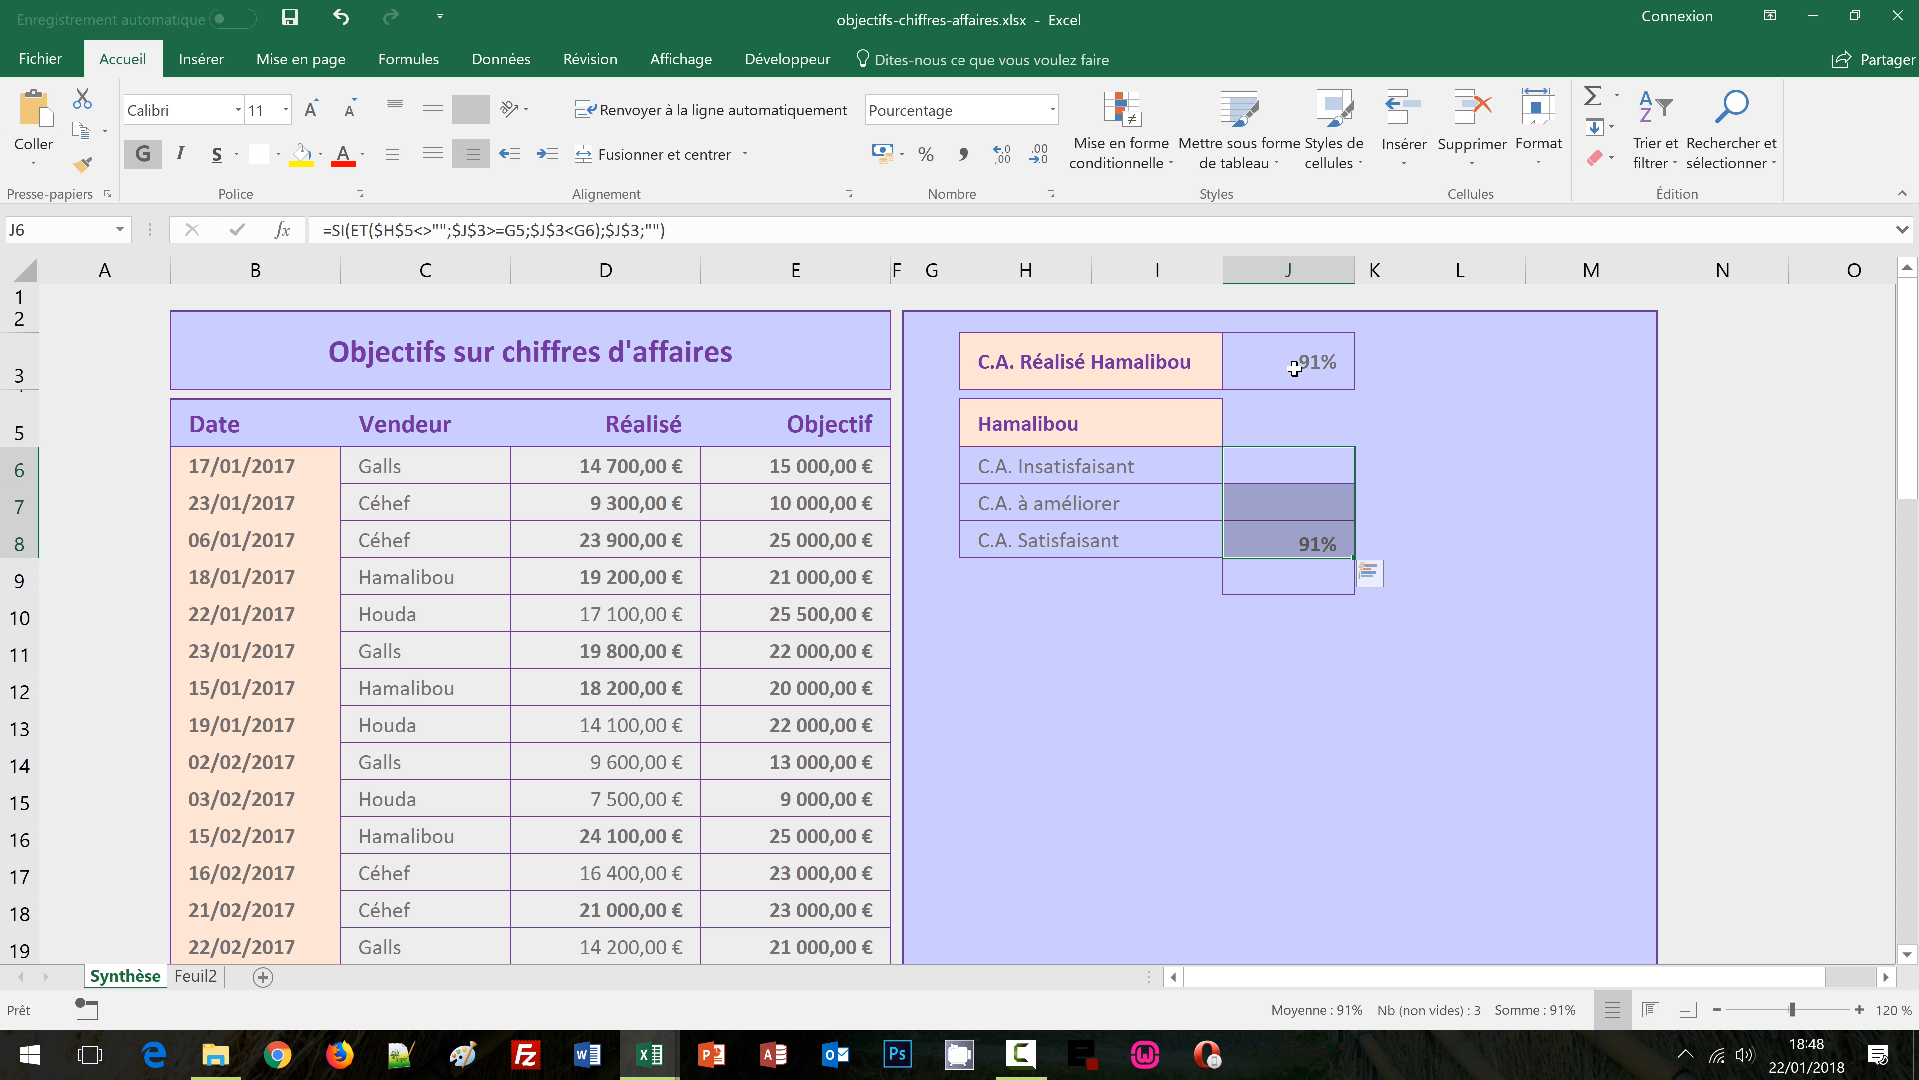
click(1279, 579)
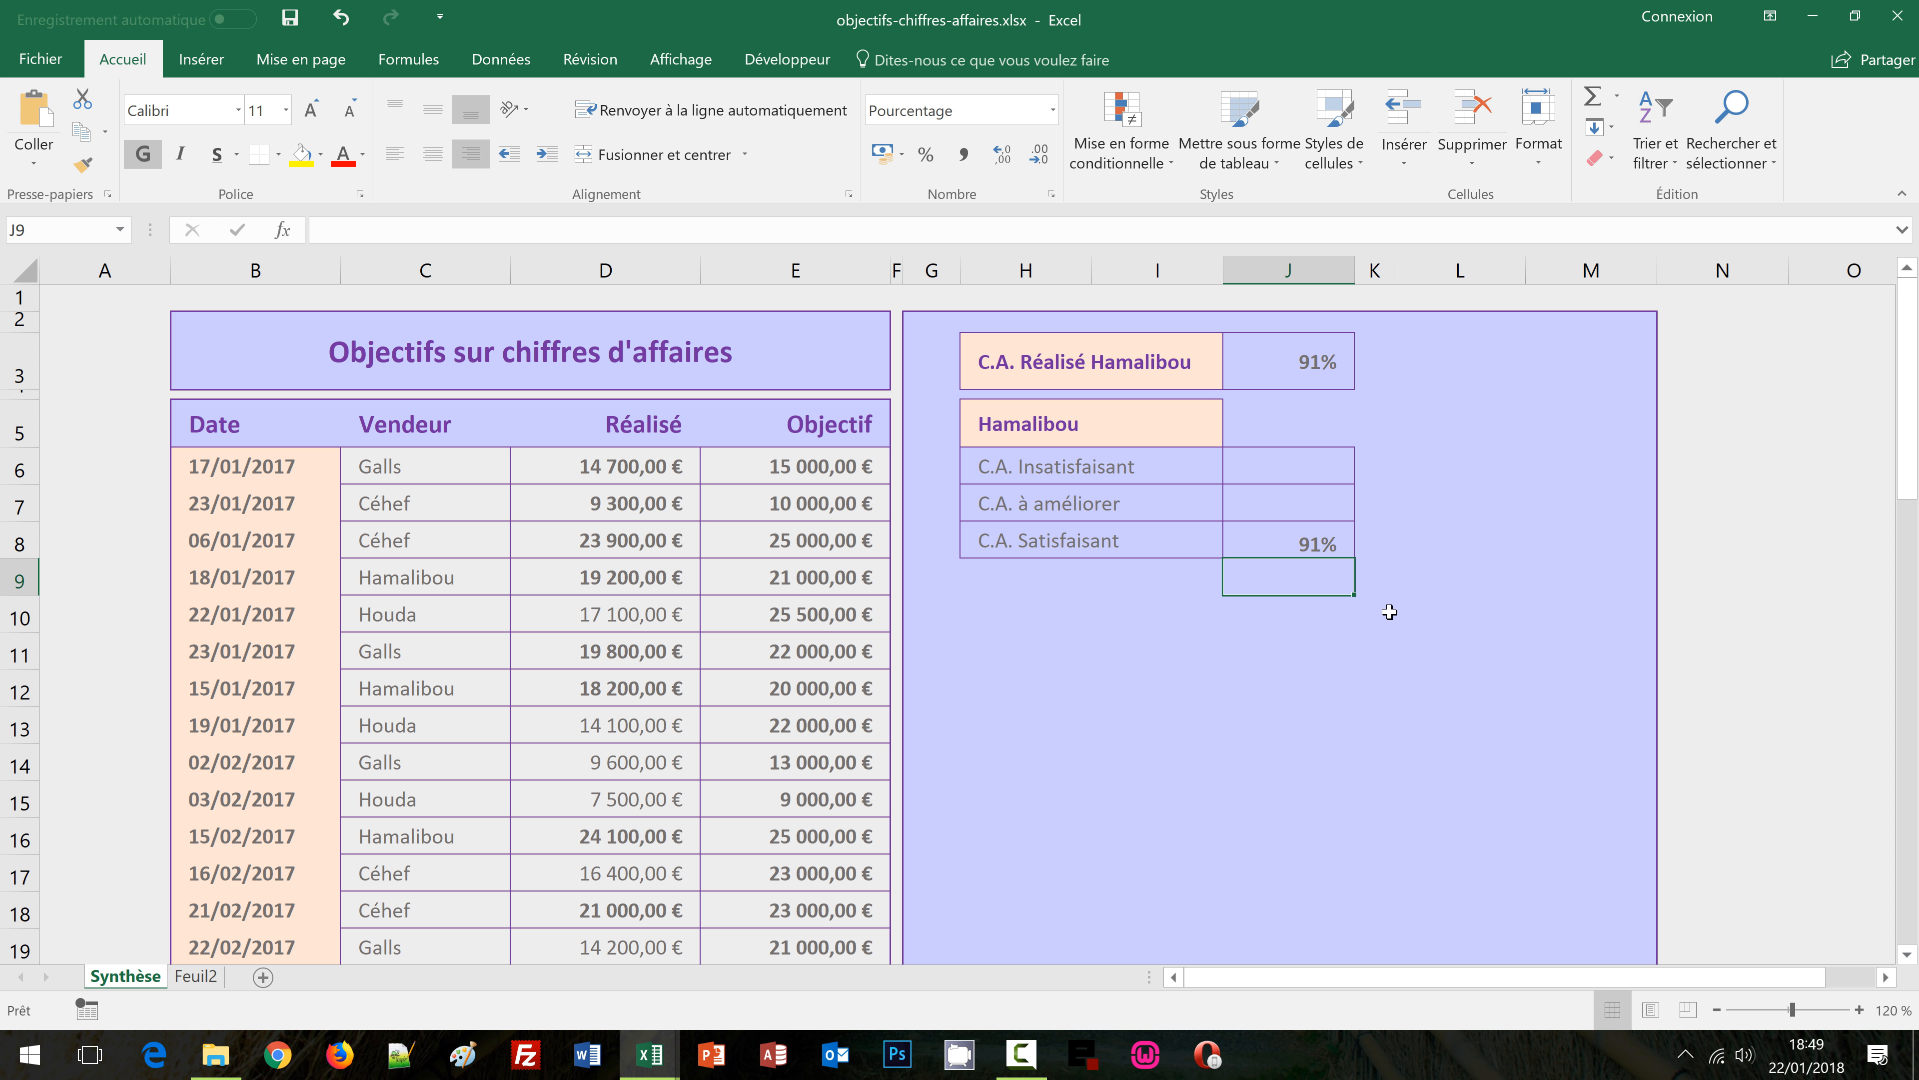
text(=si)
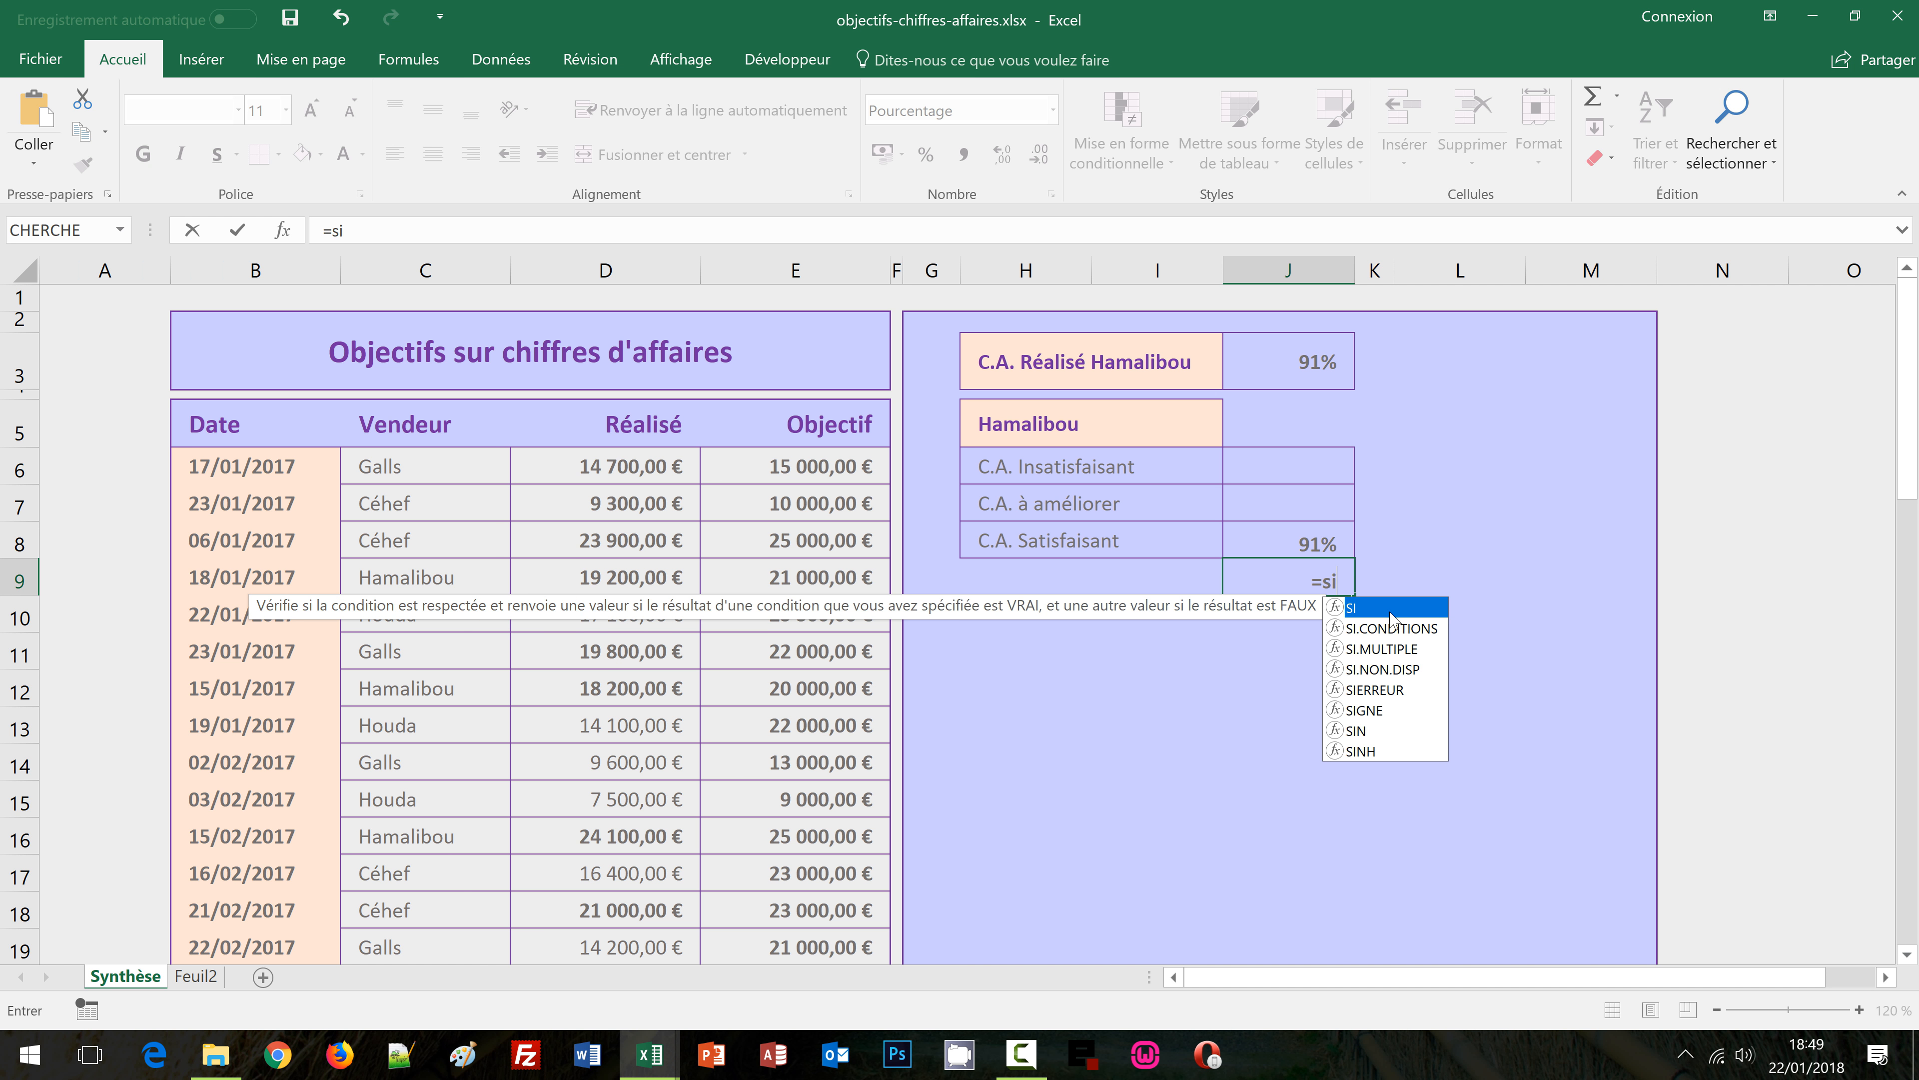
text(erreur()
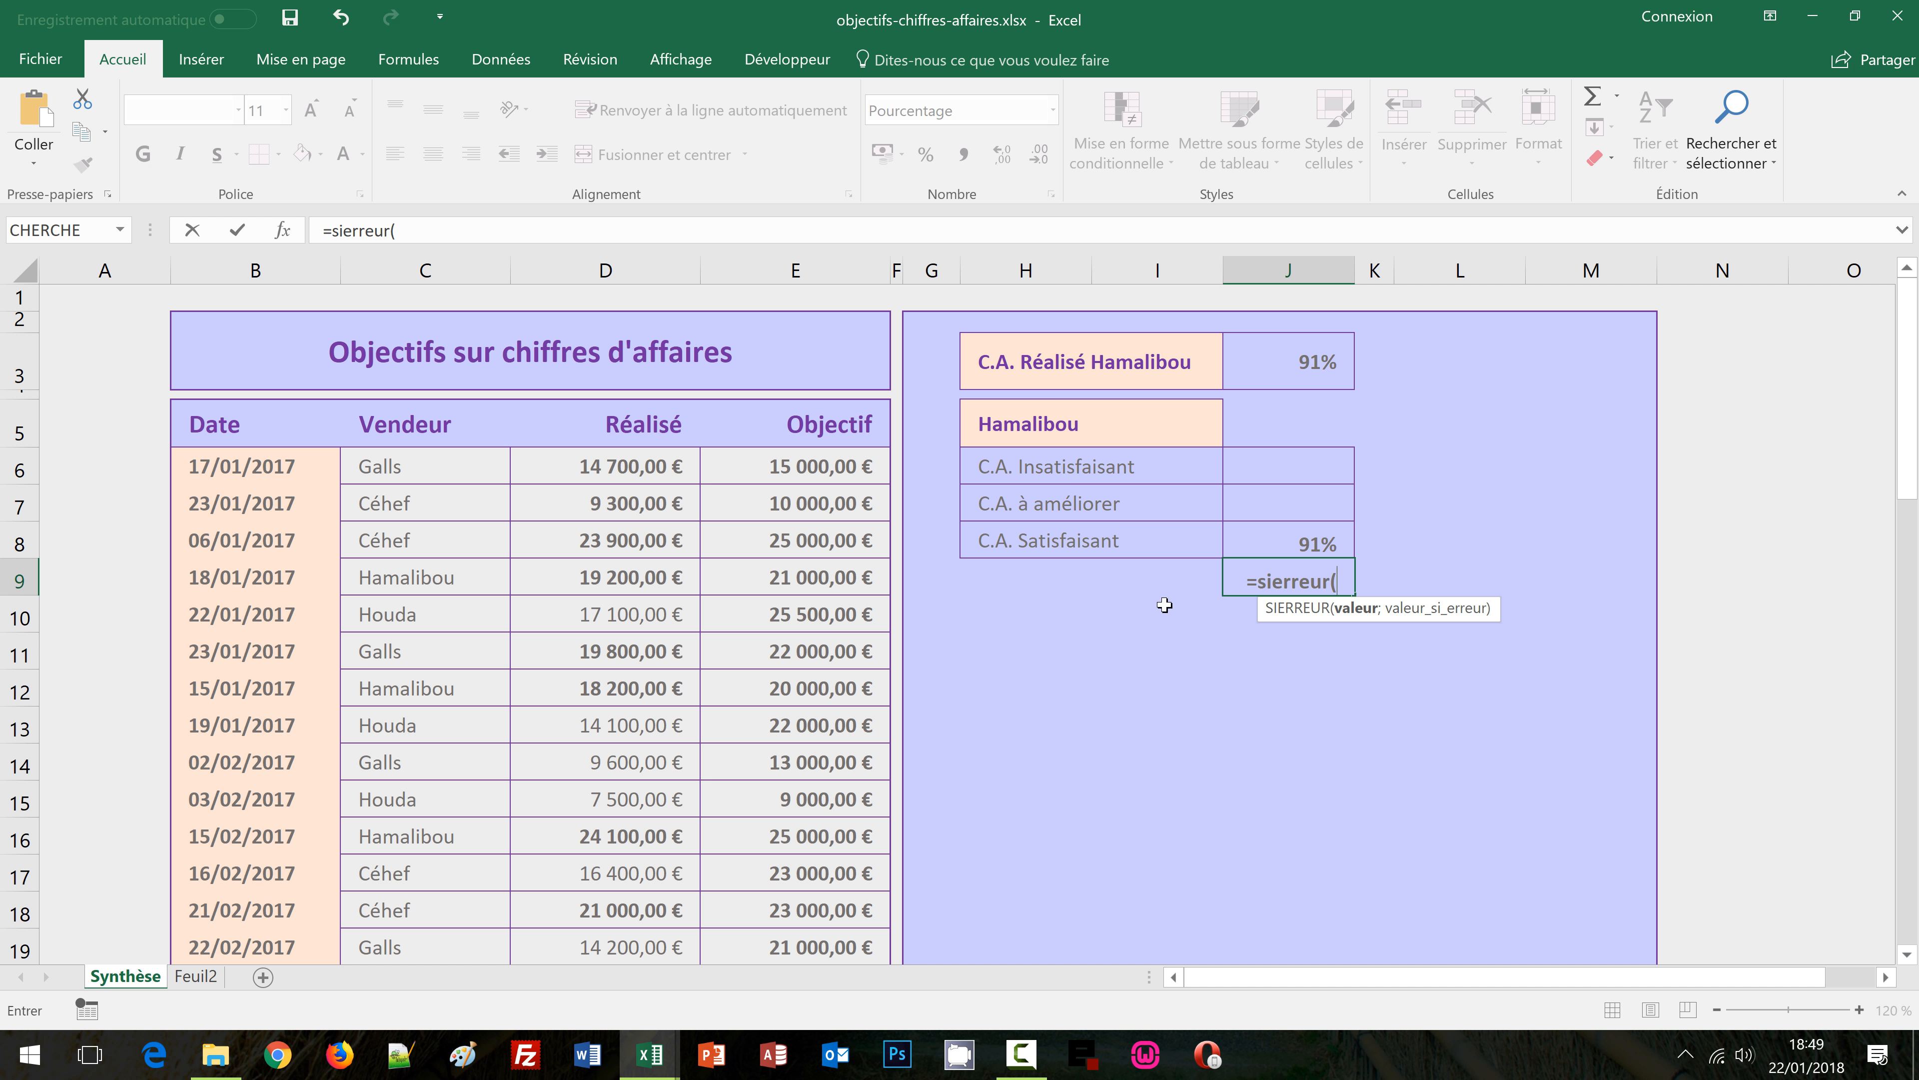
text(100%-)
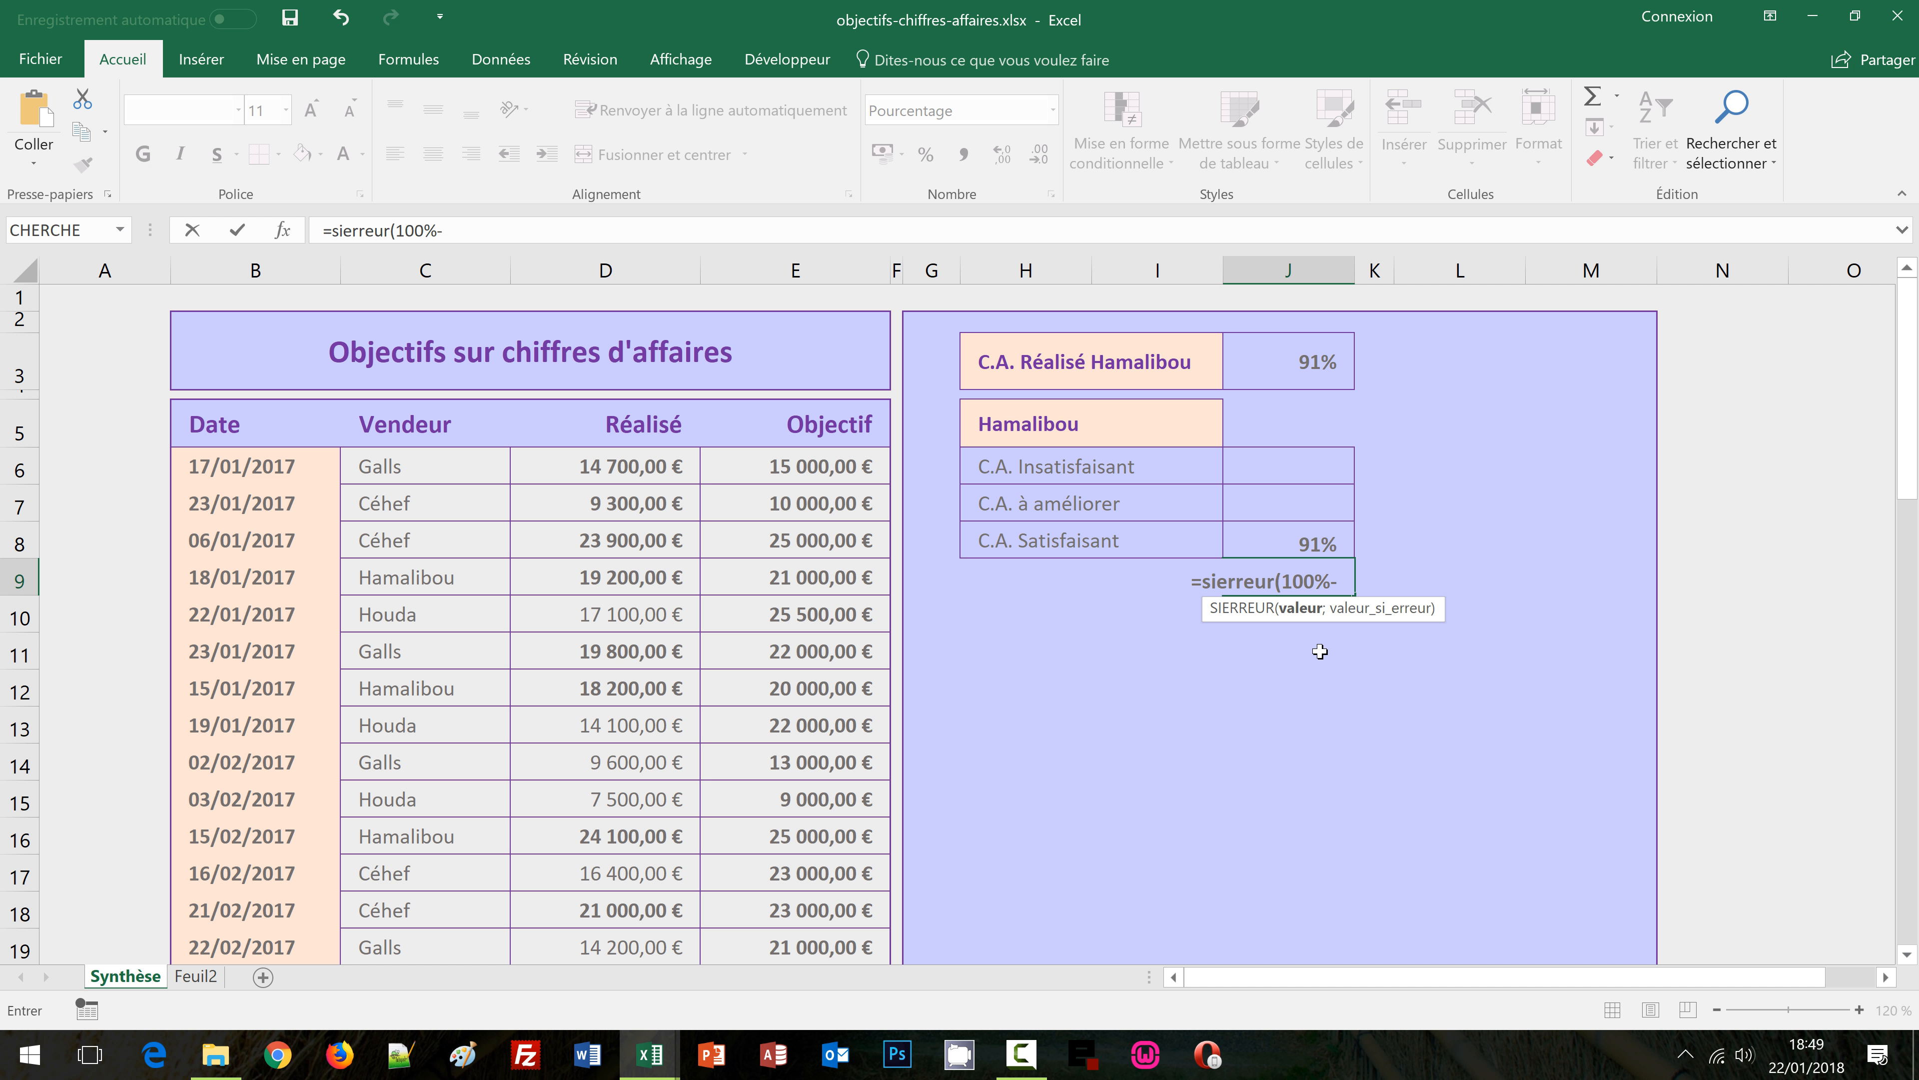
text(somme()
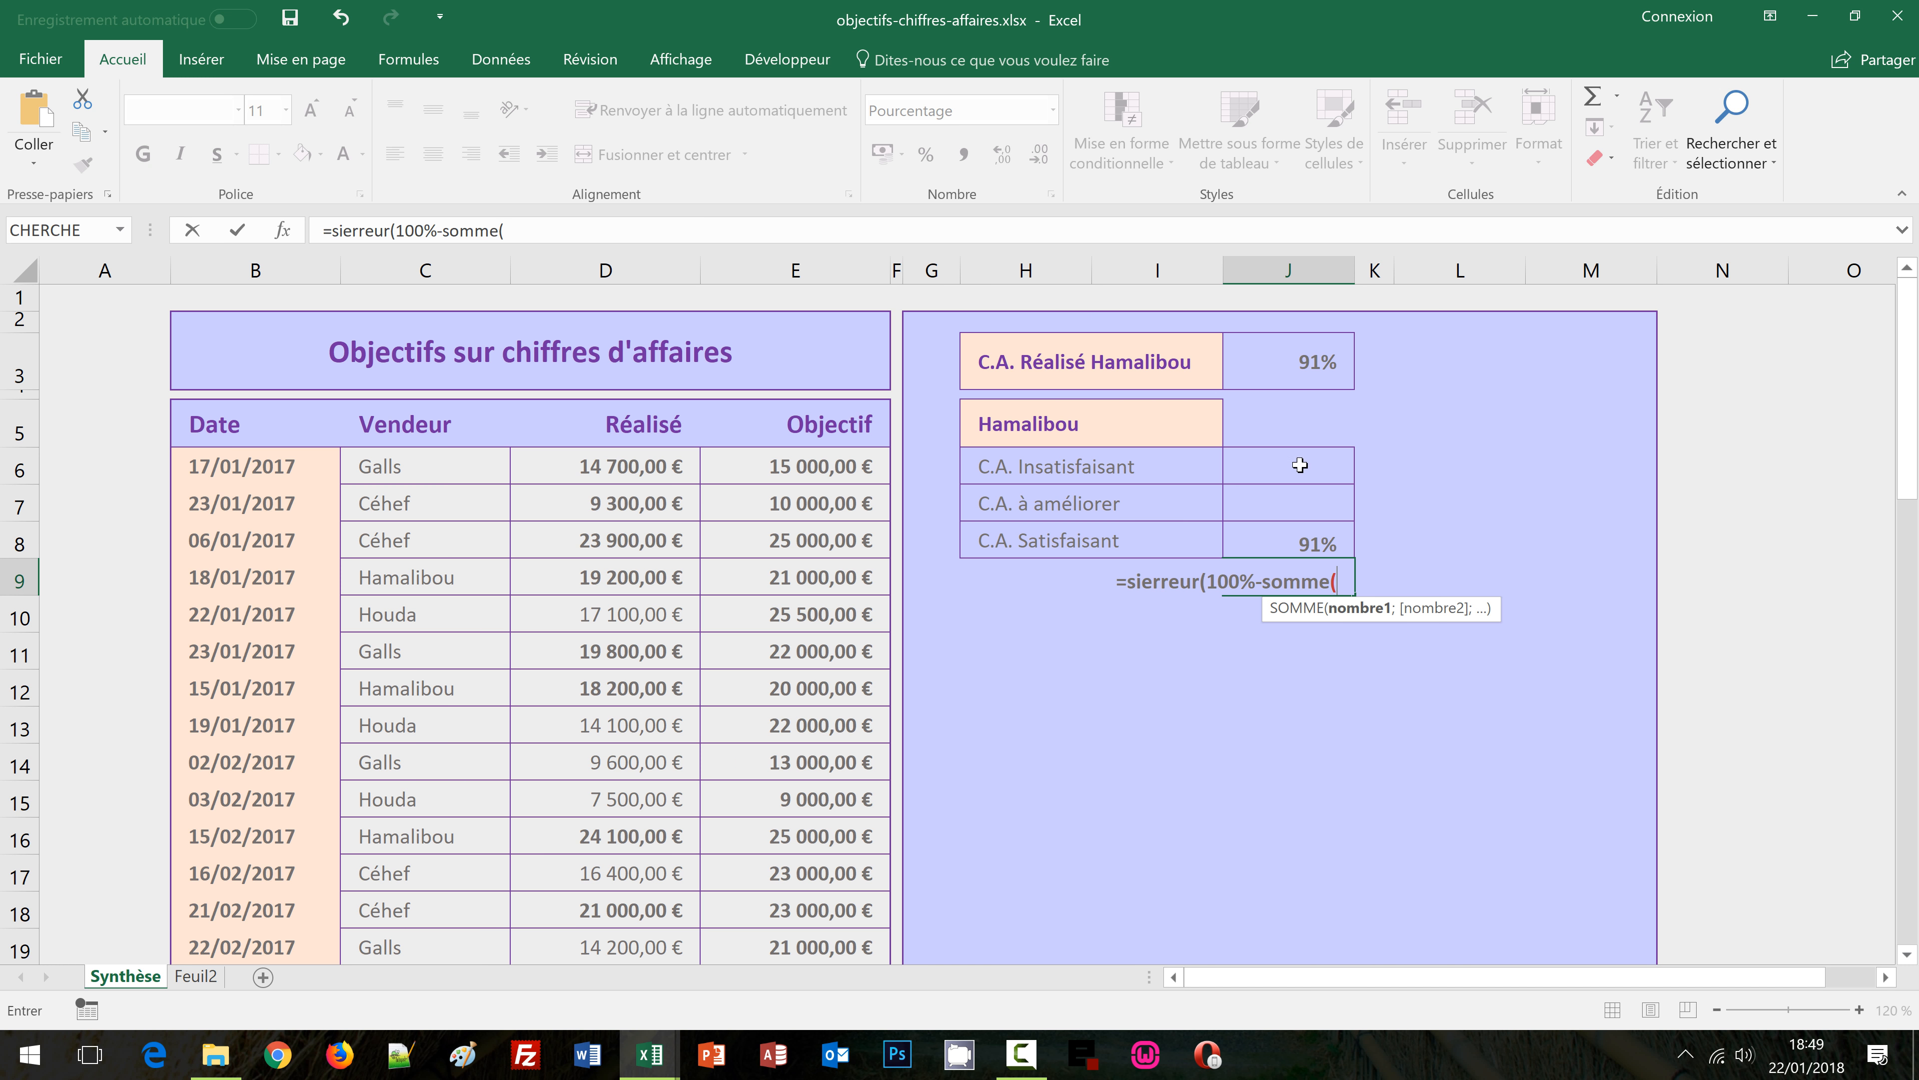
drag(1301, 463, 1304, 540)
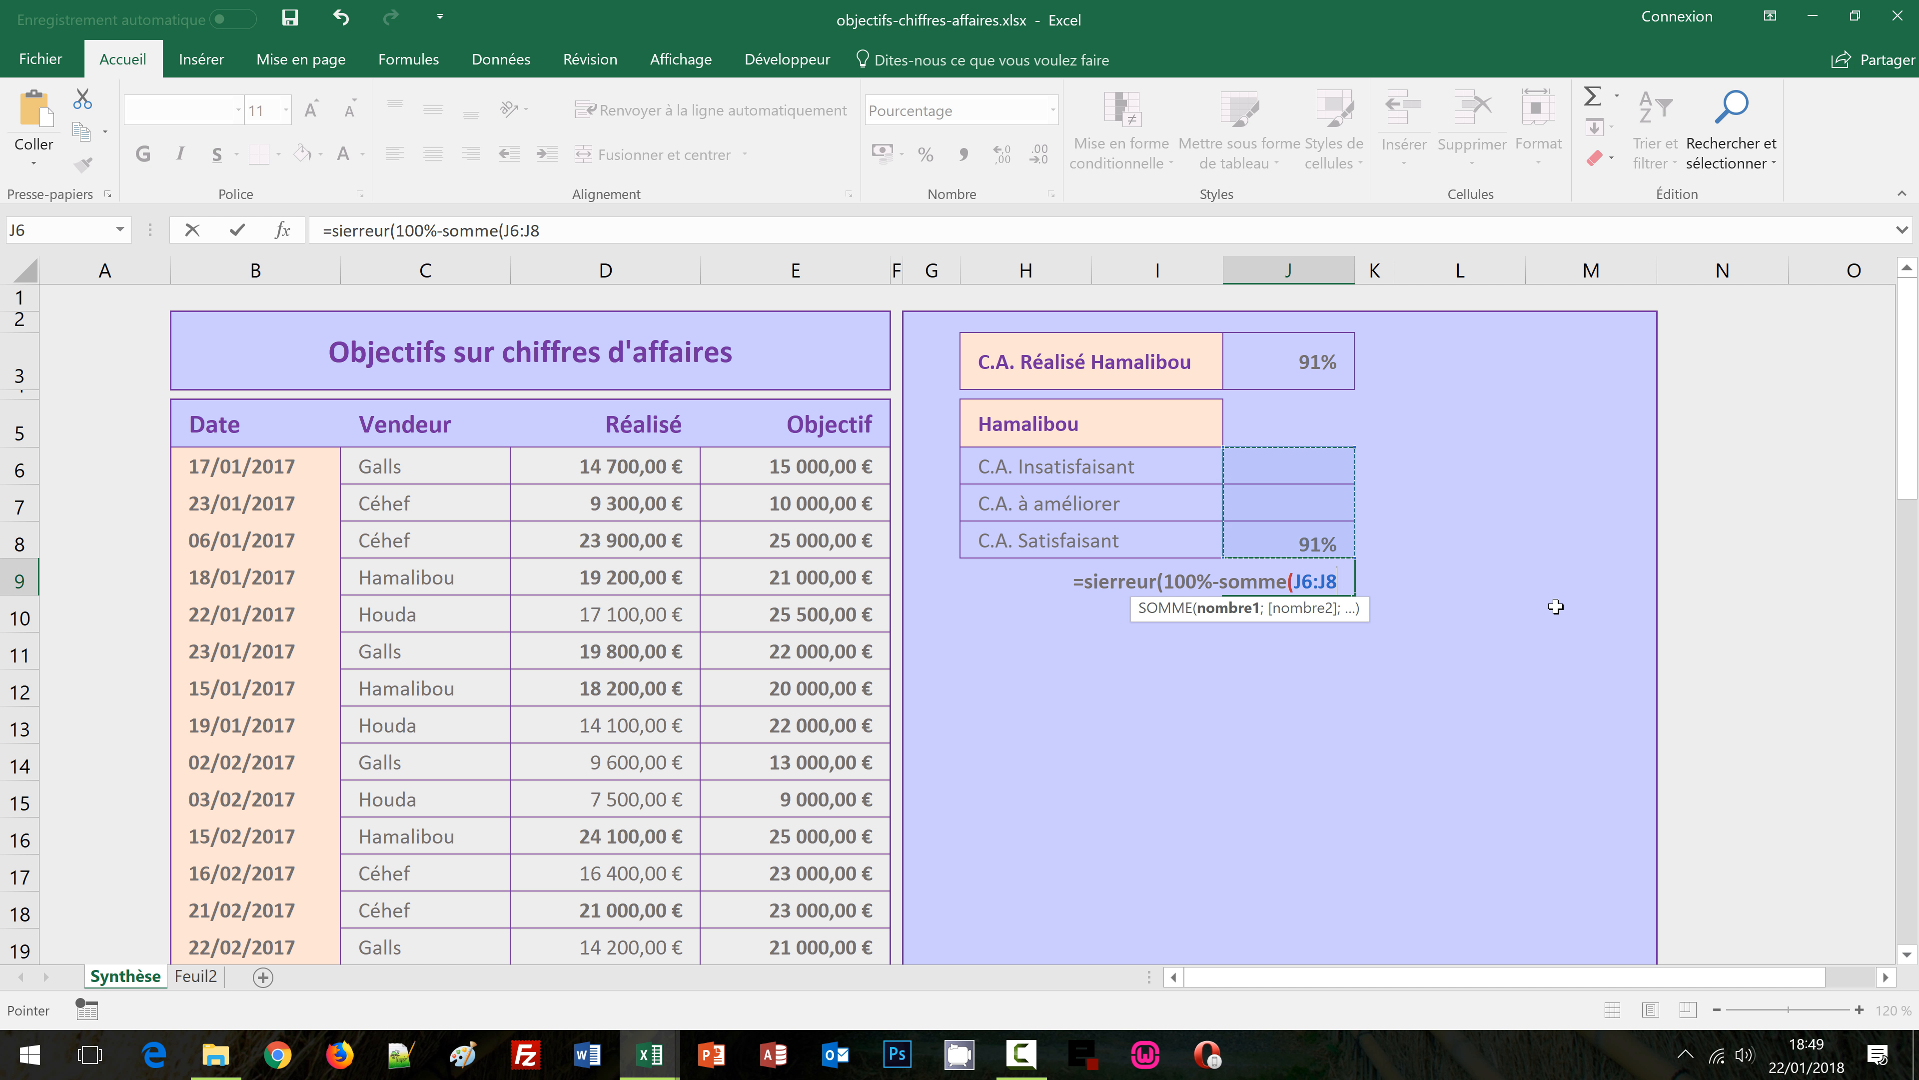
text())
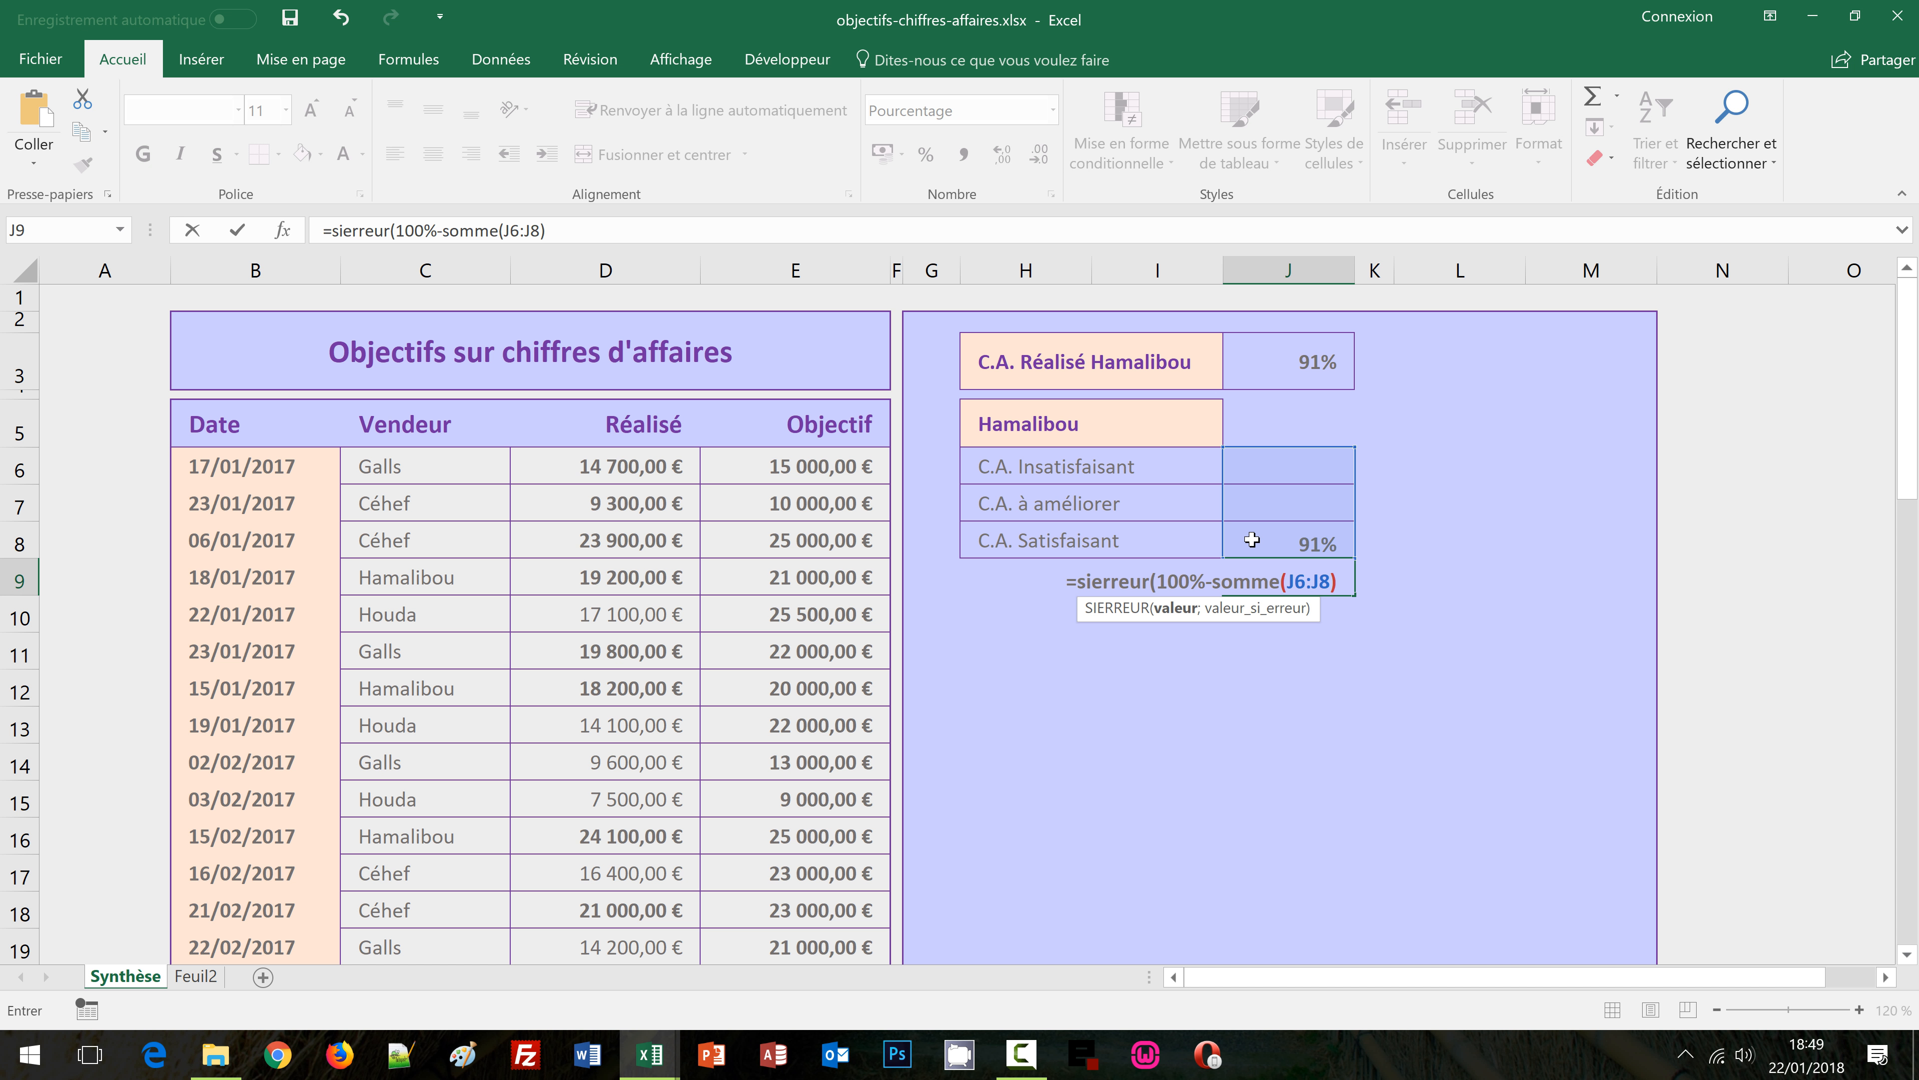
Give SIERREUR an empty string "" as the value-if-error, close it, and validate the formula with J9 kept selected
text(;)
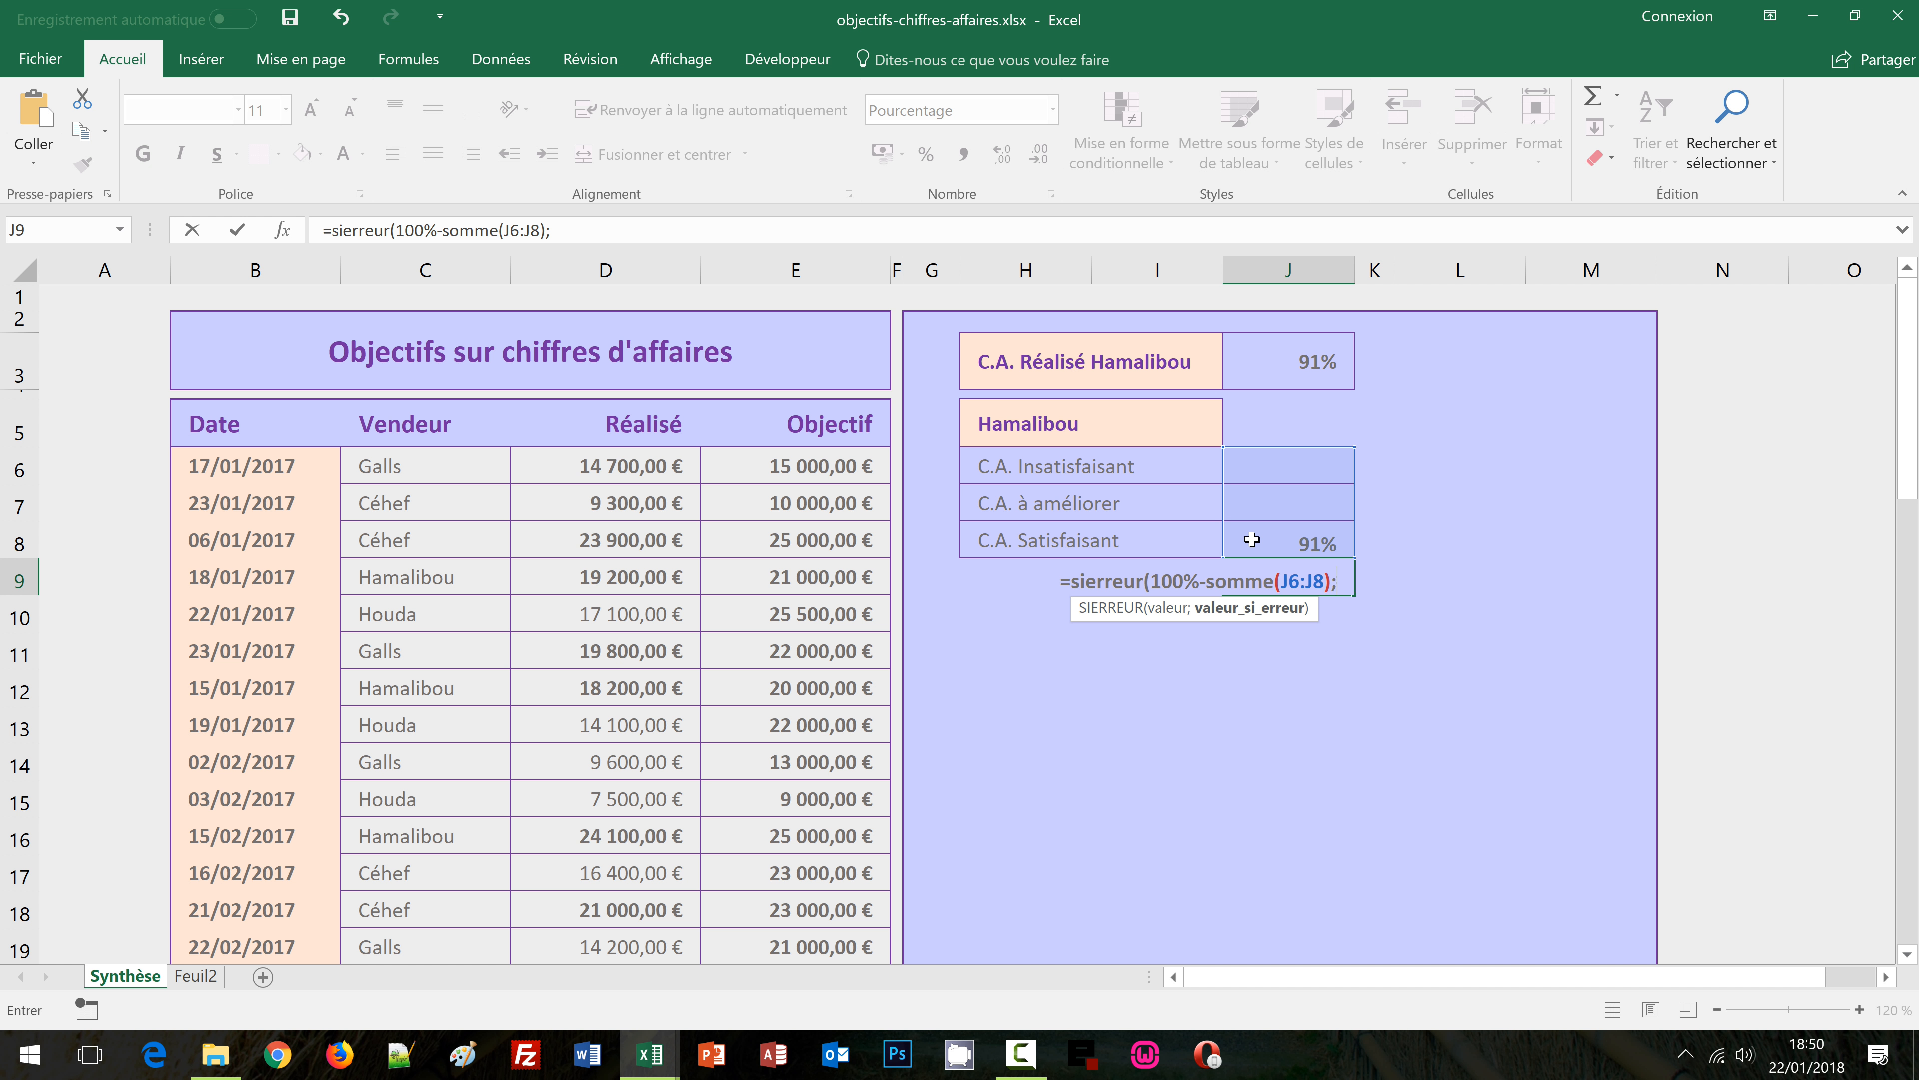
text("")
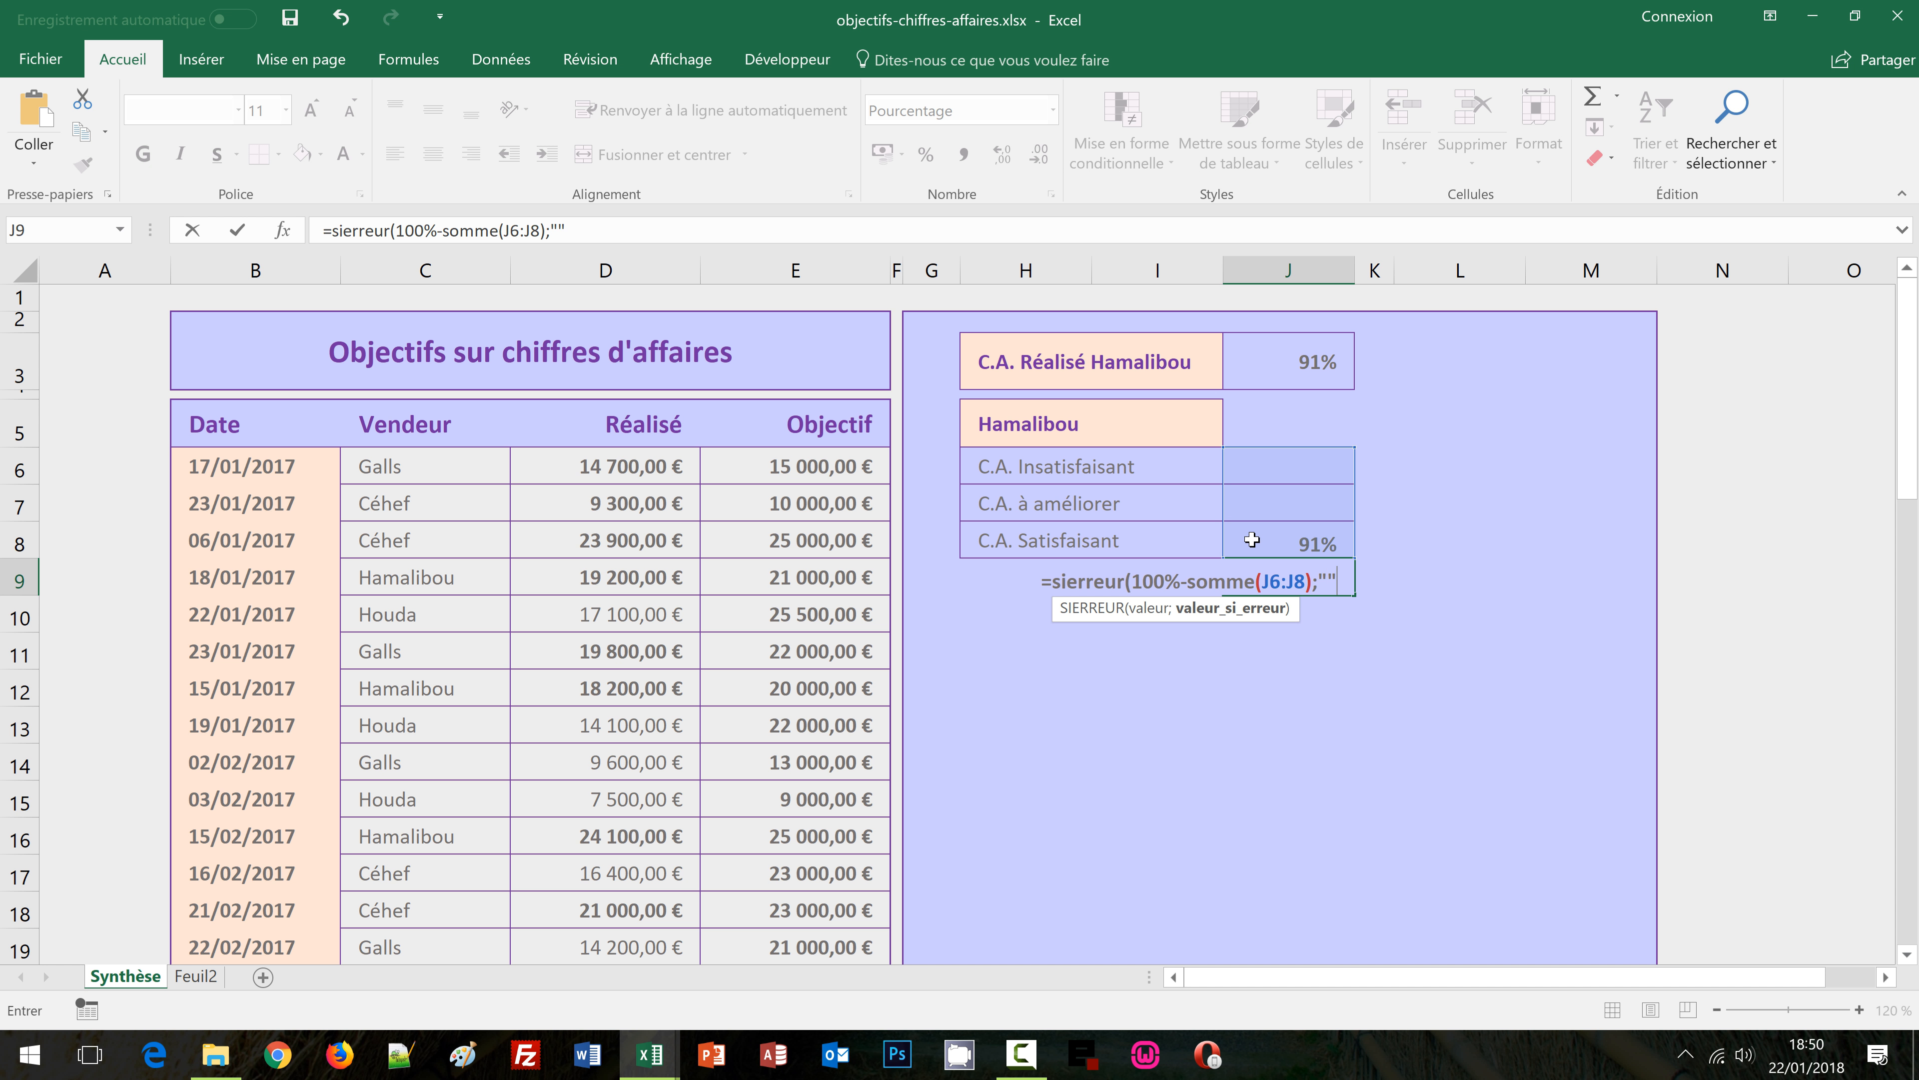
text())
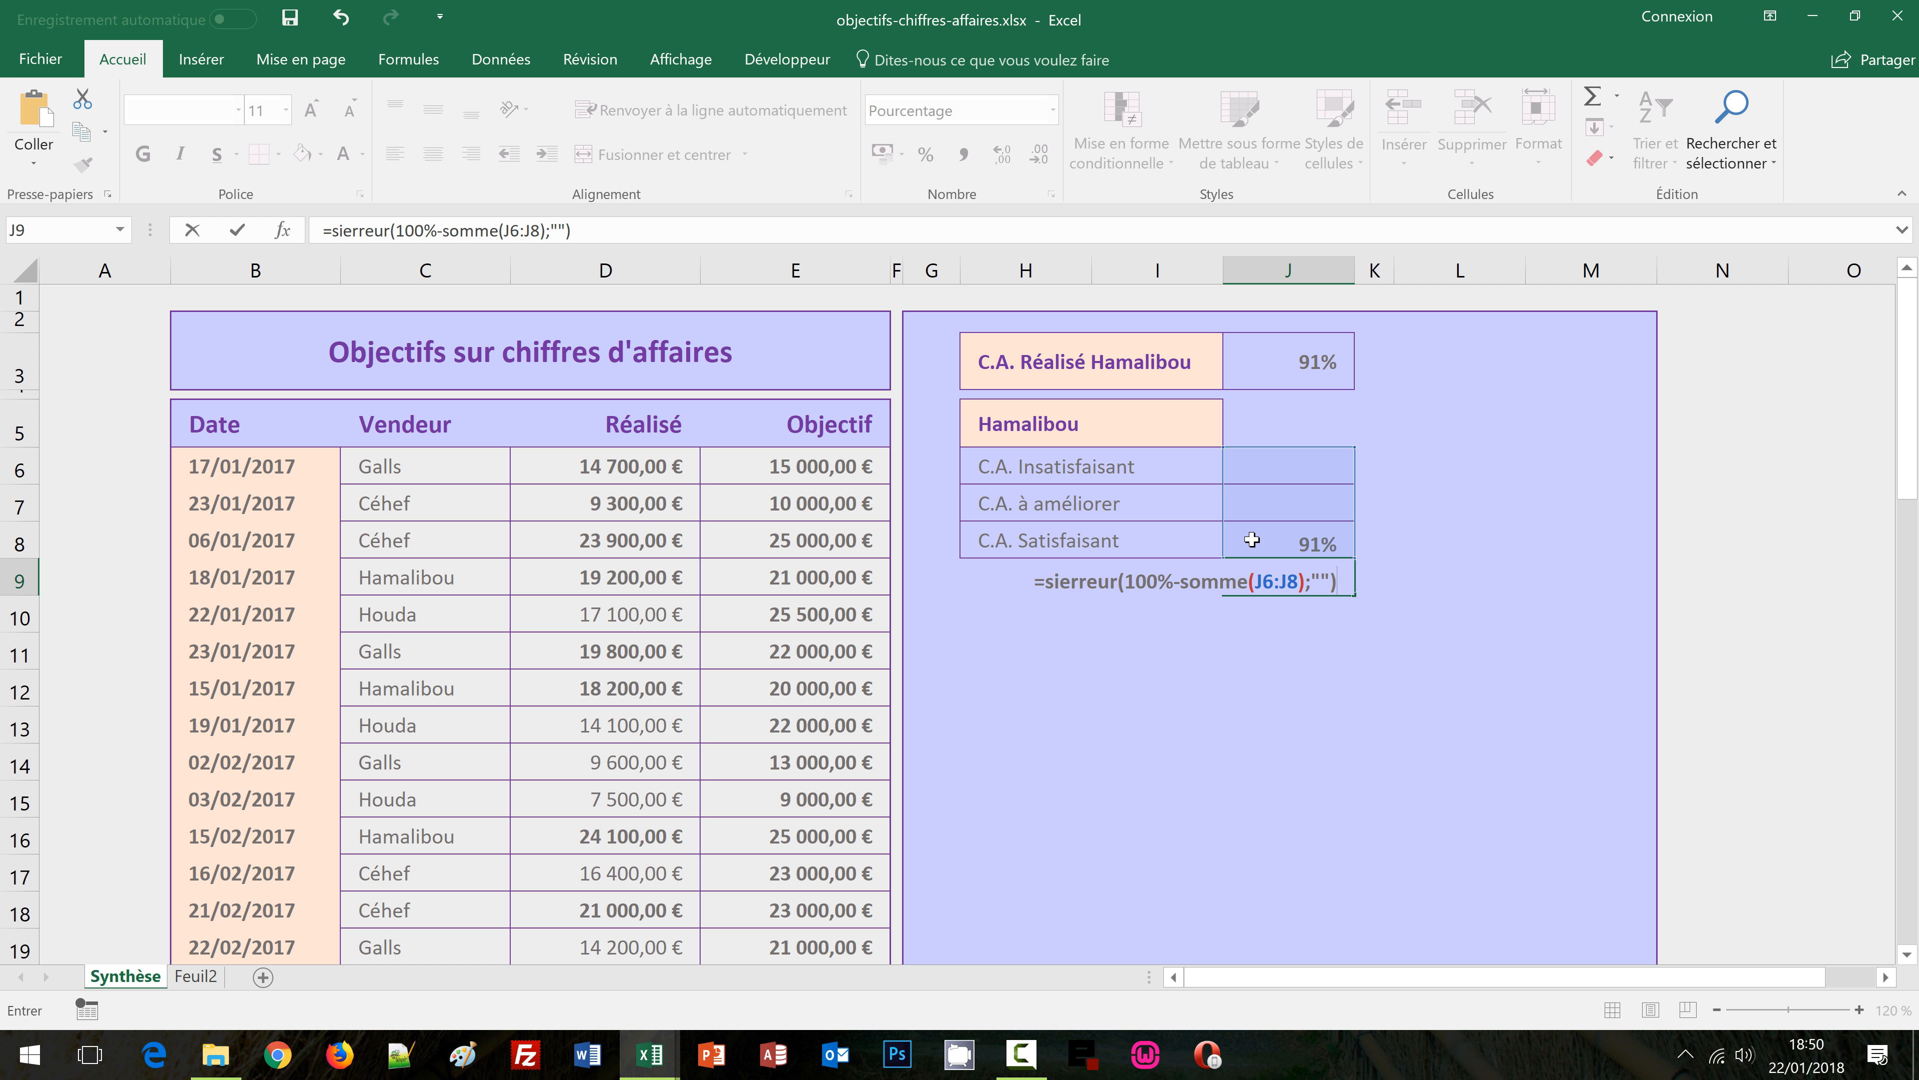
key(ctrl+Return)
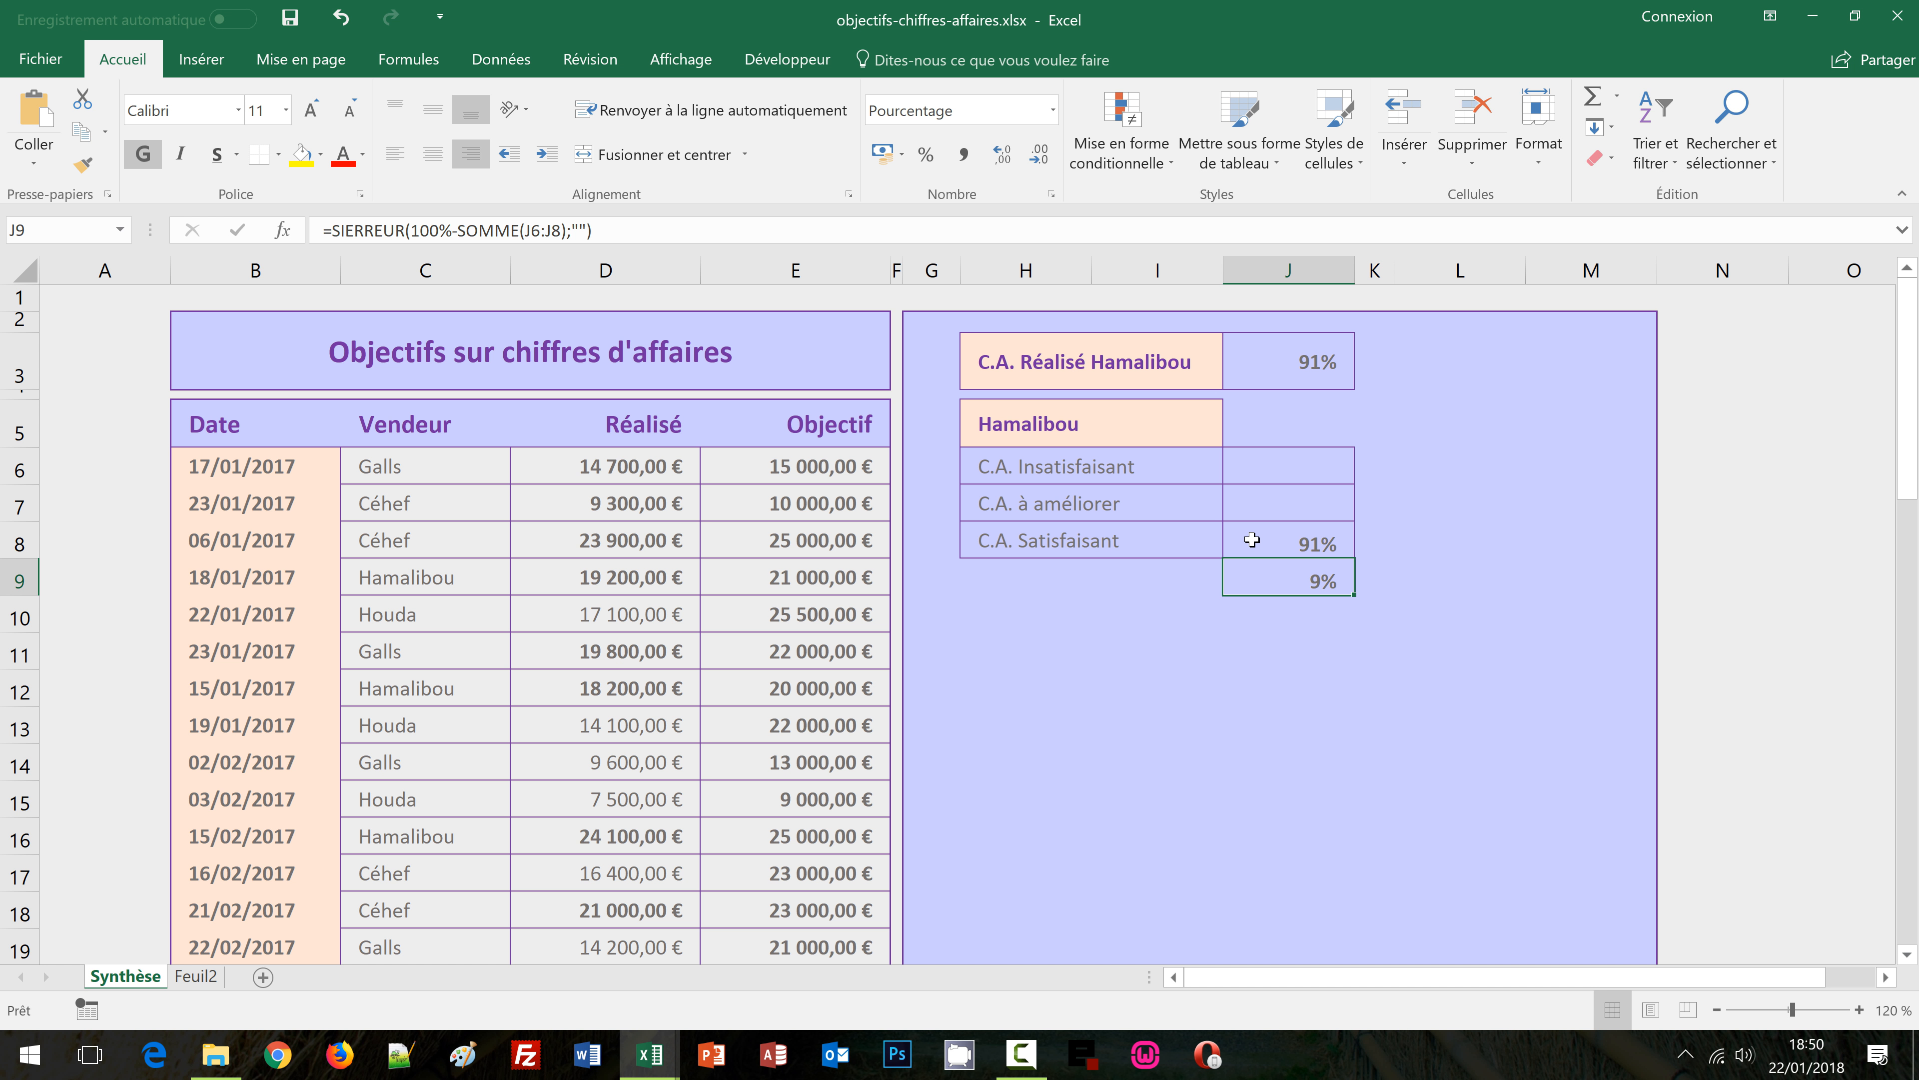
Choose the second salesperson from the H5 list to test the complement formula in J9
click(1209, 424)
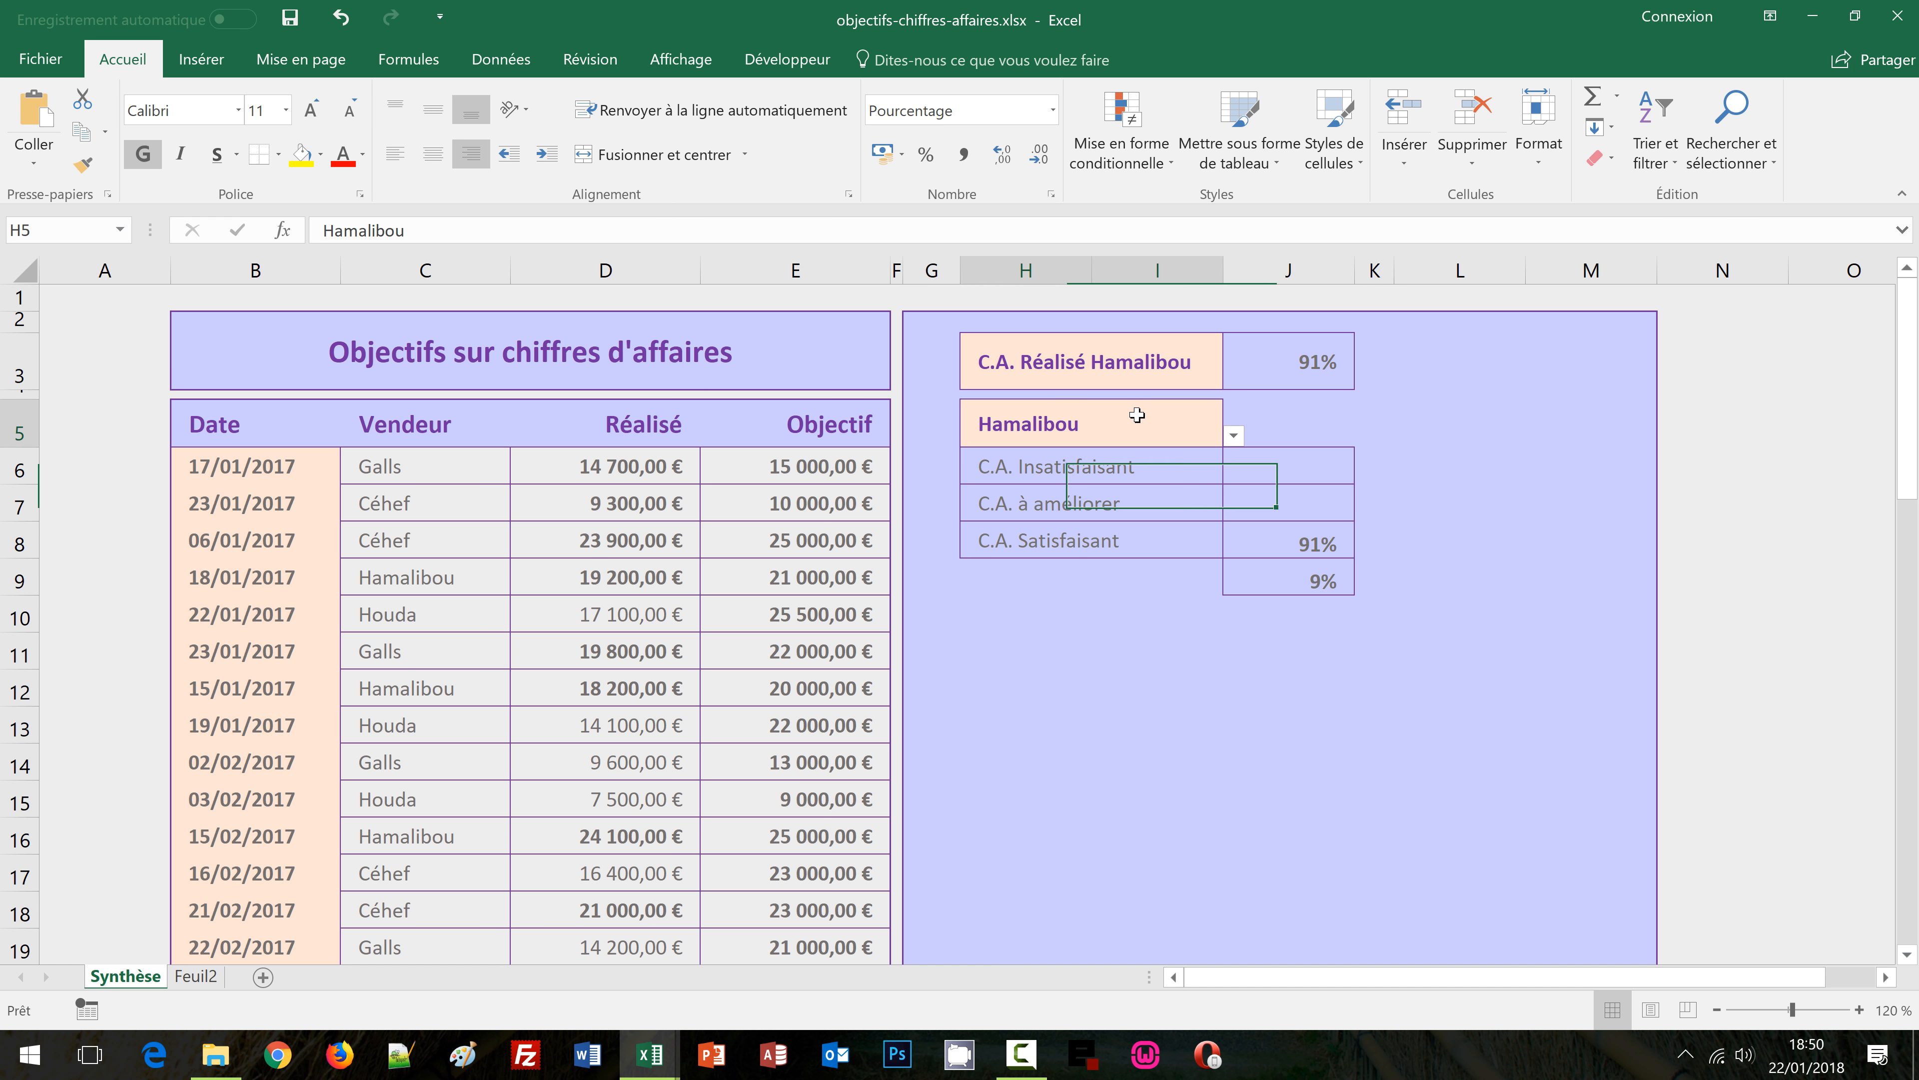
click(1234, 436)
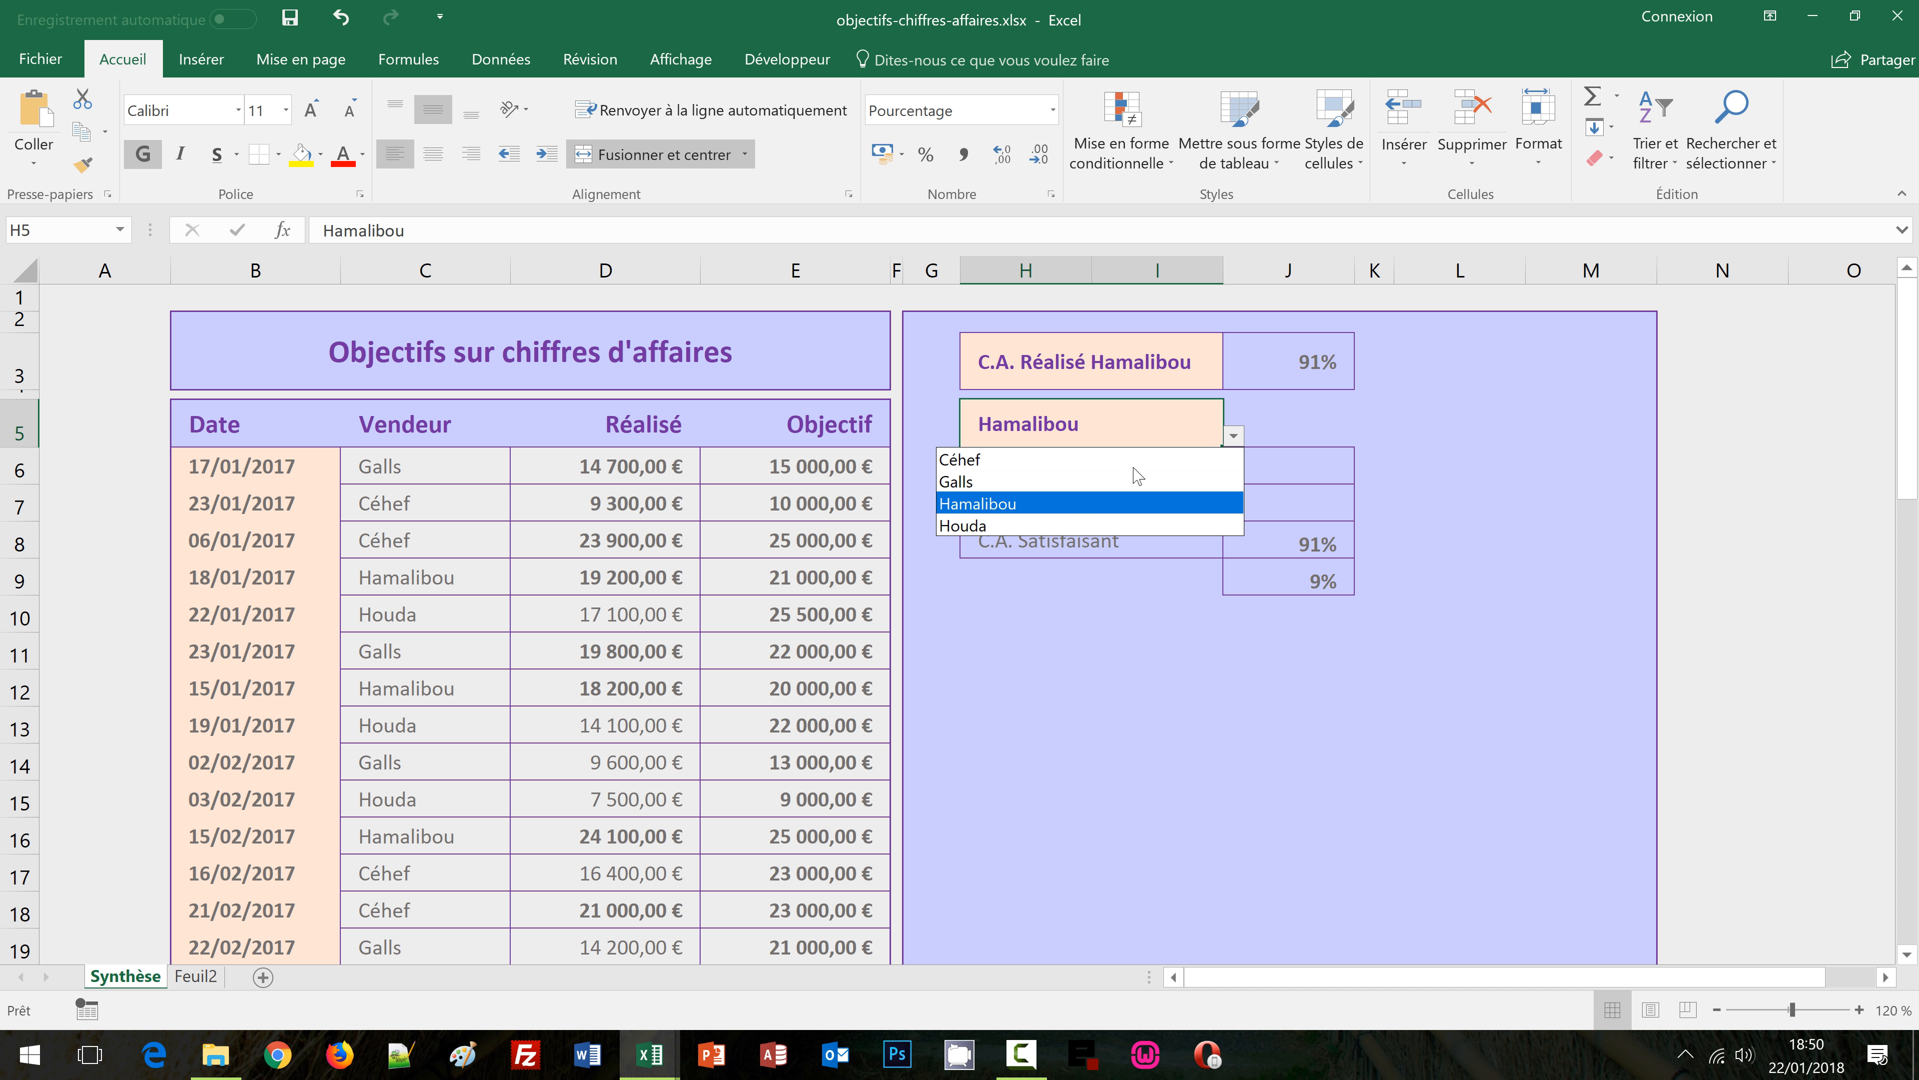
click(1074, 481)
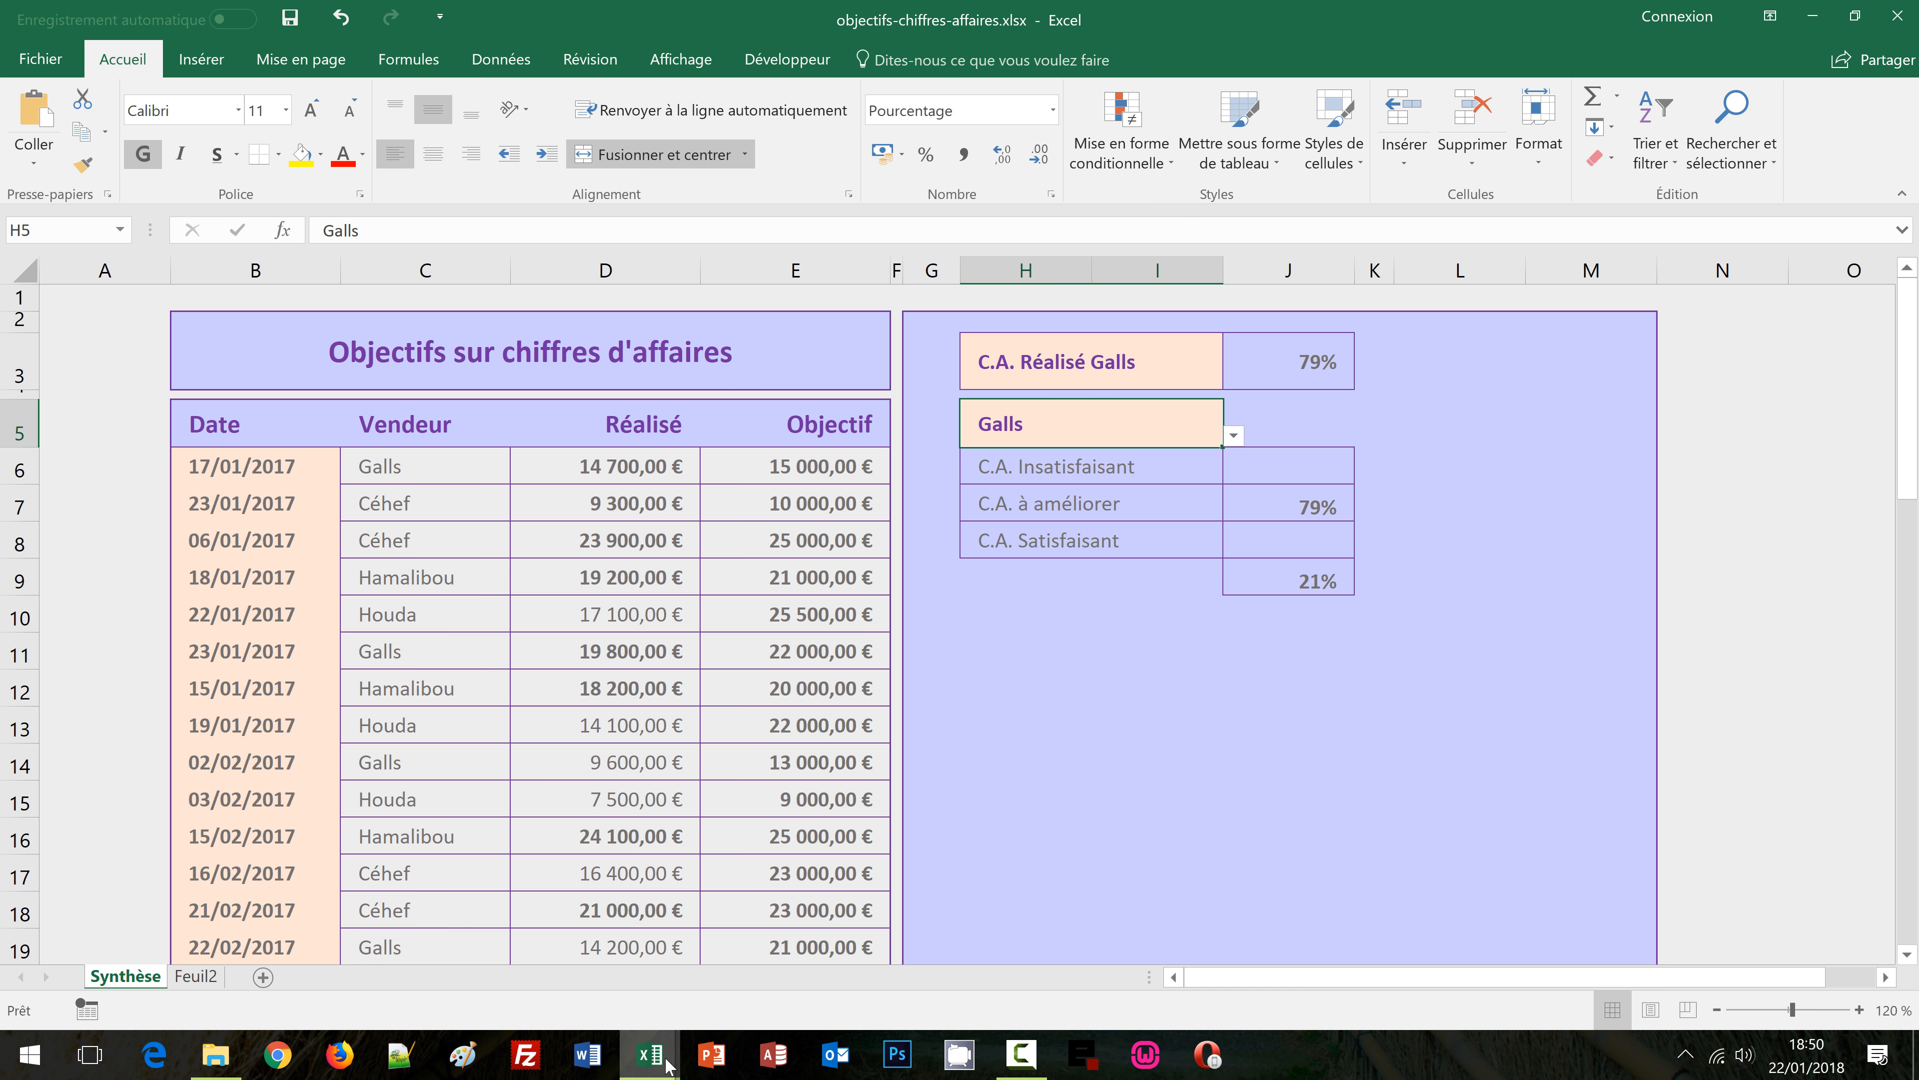
Examine the finished dashboard's doughnut chart in objectifs-chiffres-affaires-cp.xlsx, then return to objectifs-chiffres-affaires.xlsx
click(763, 983)
click(1520, 732)
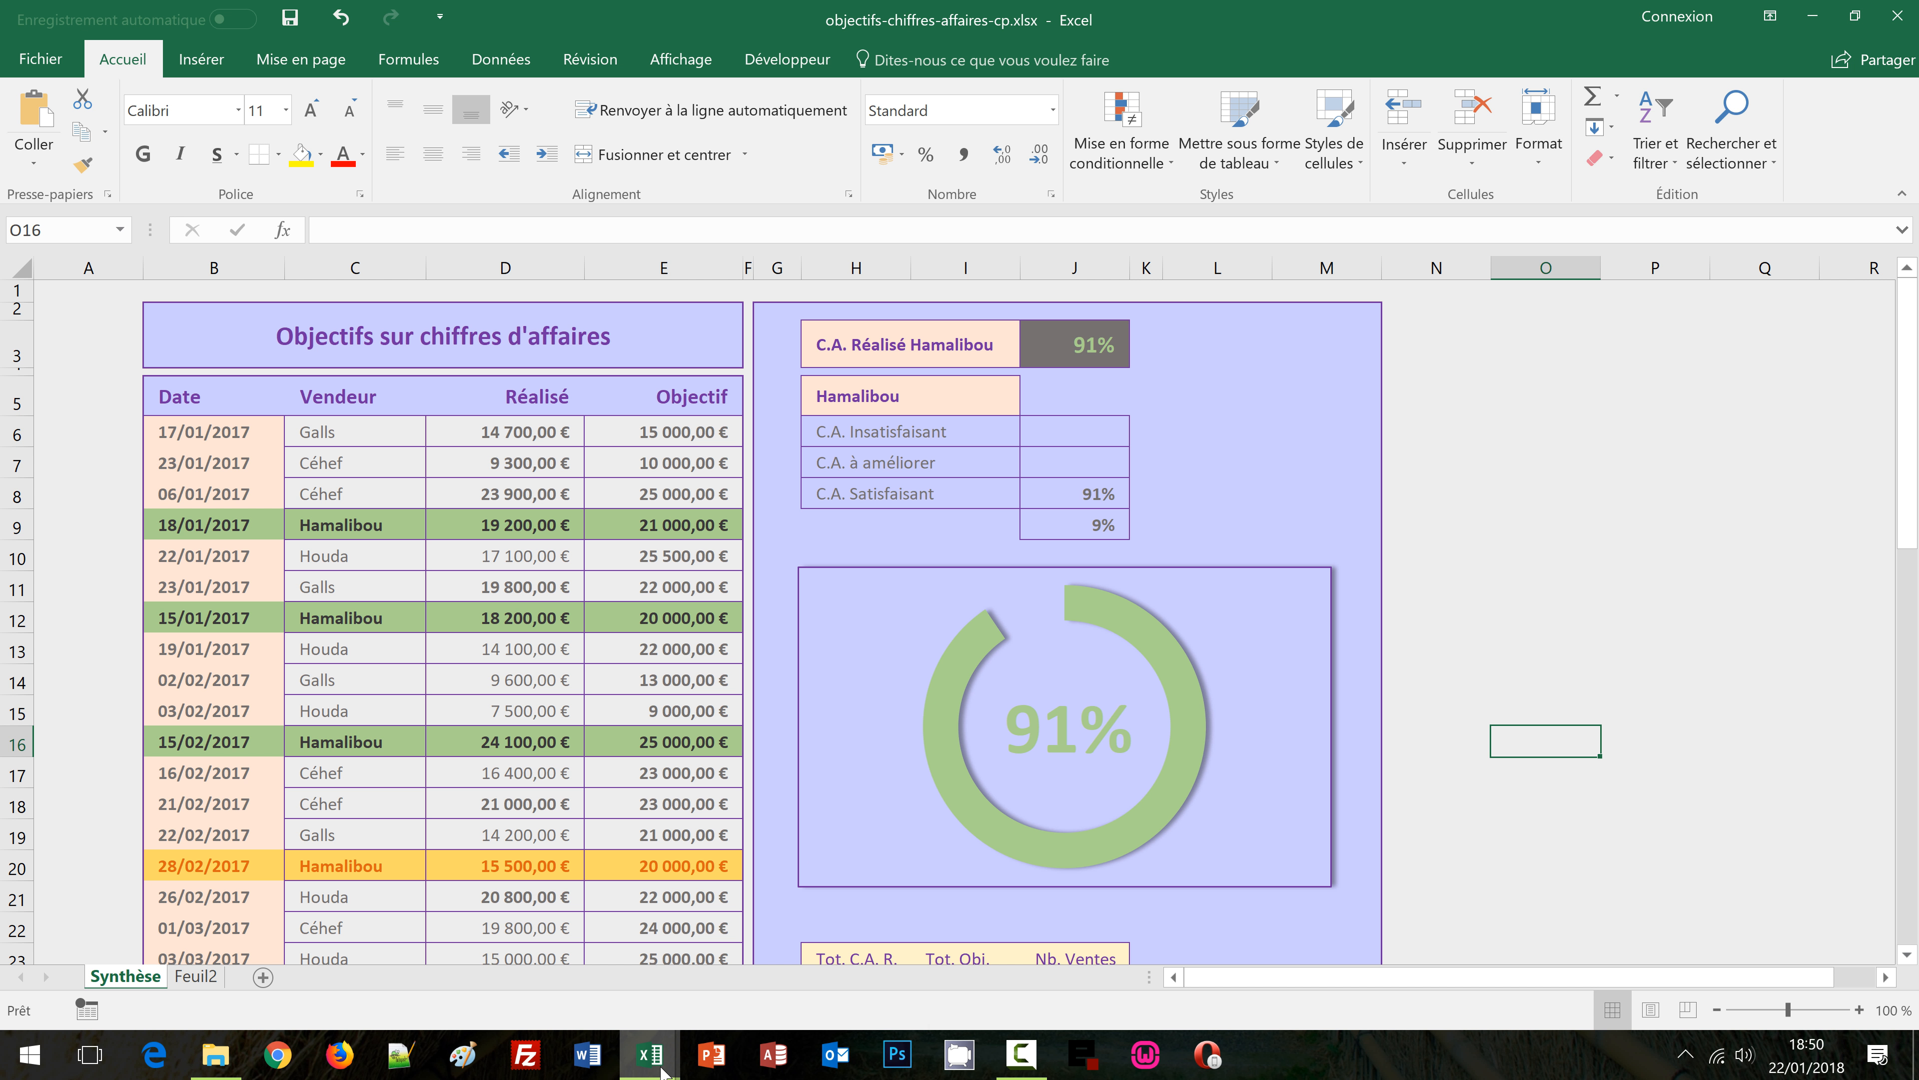
mouse_move(662, 1070)
click(514, 953)
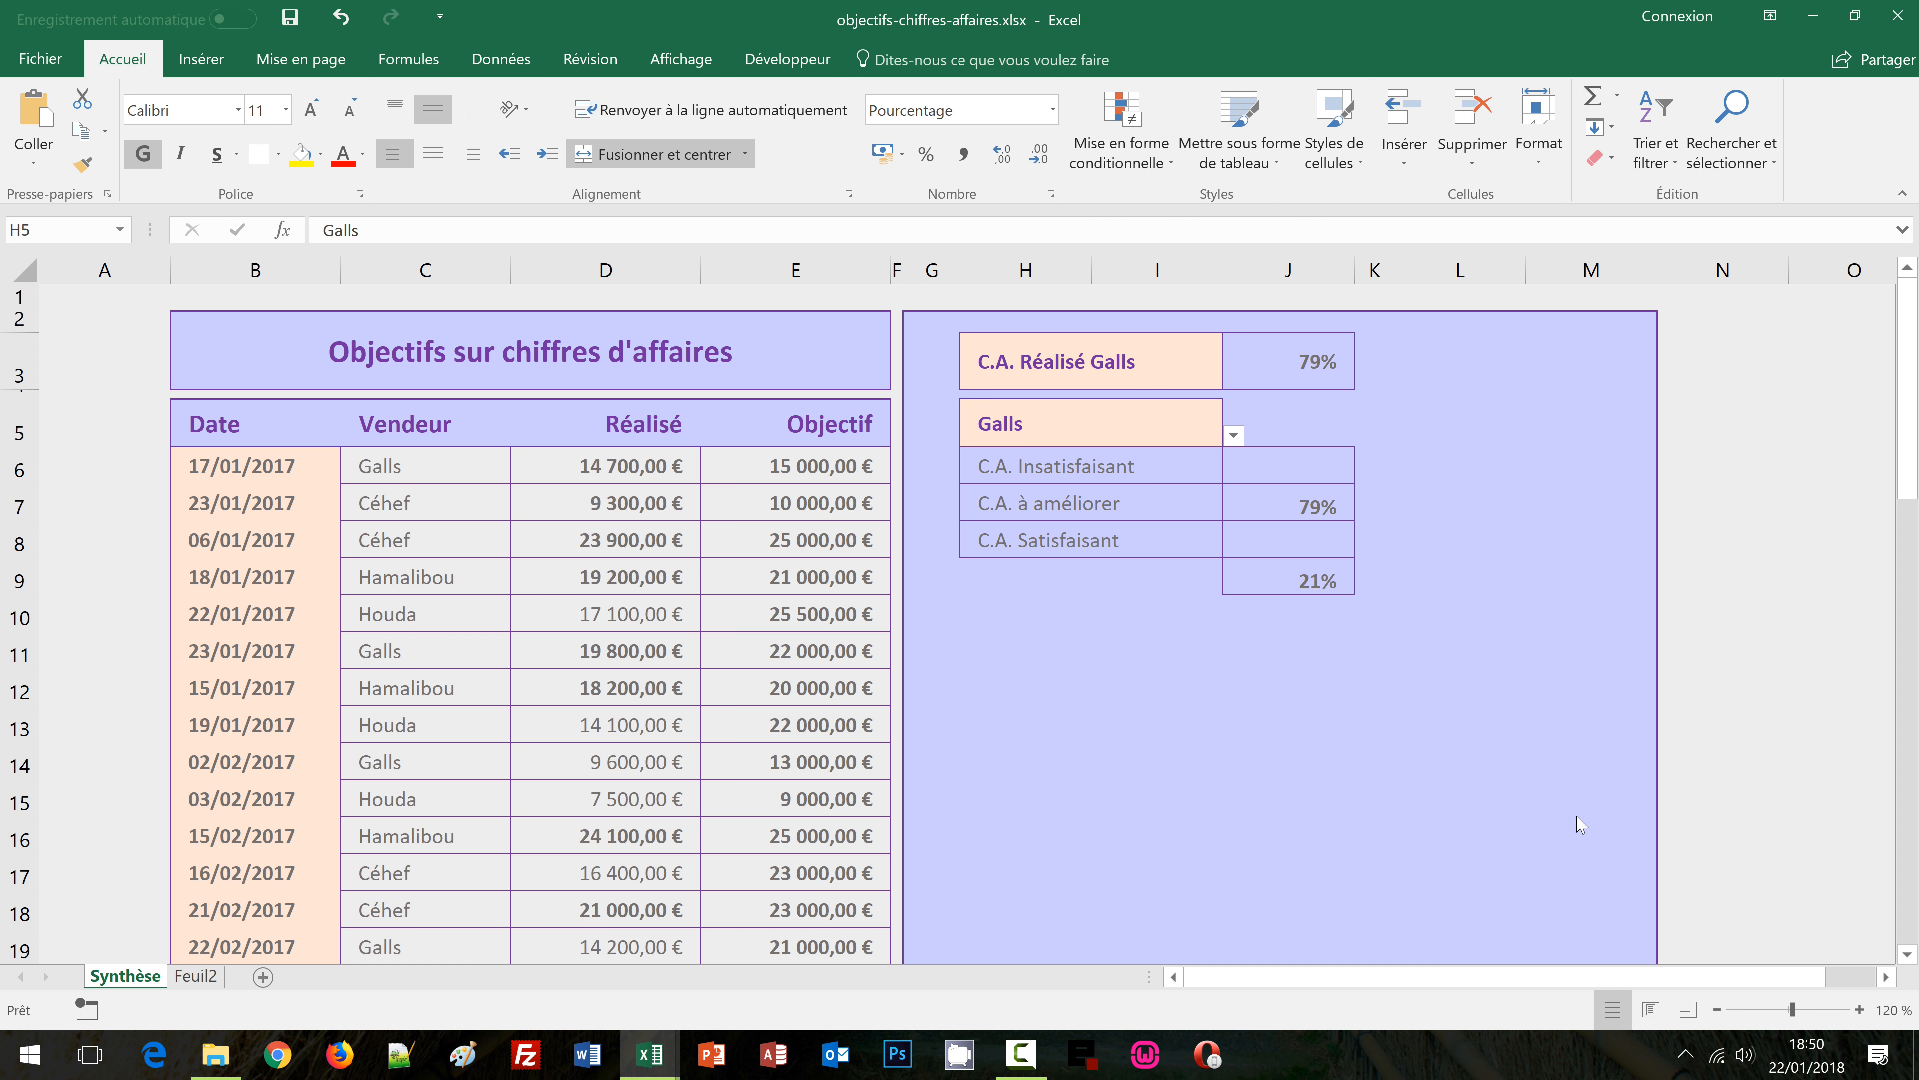
Enter =J3 in the large merged cell I13 below the category table, keeping the cell selected
click(1608, 760)
key(Left)
key(Left)
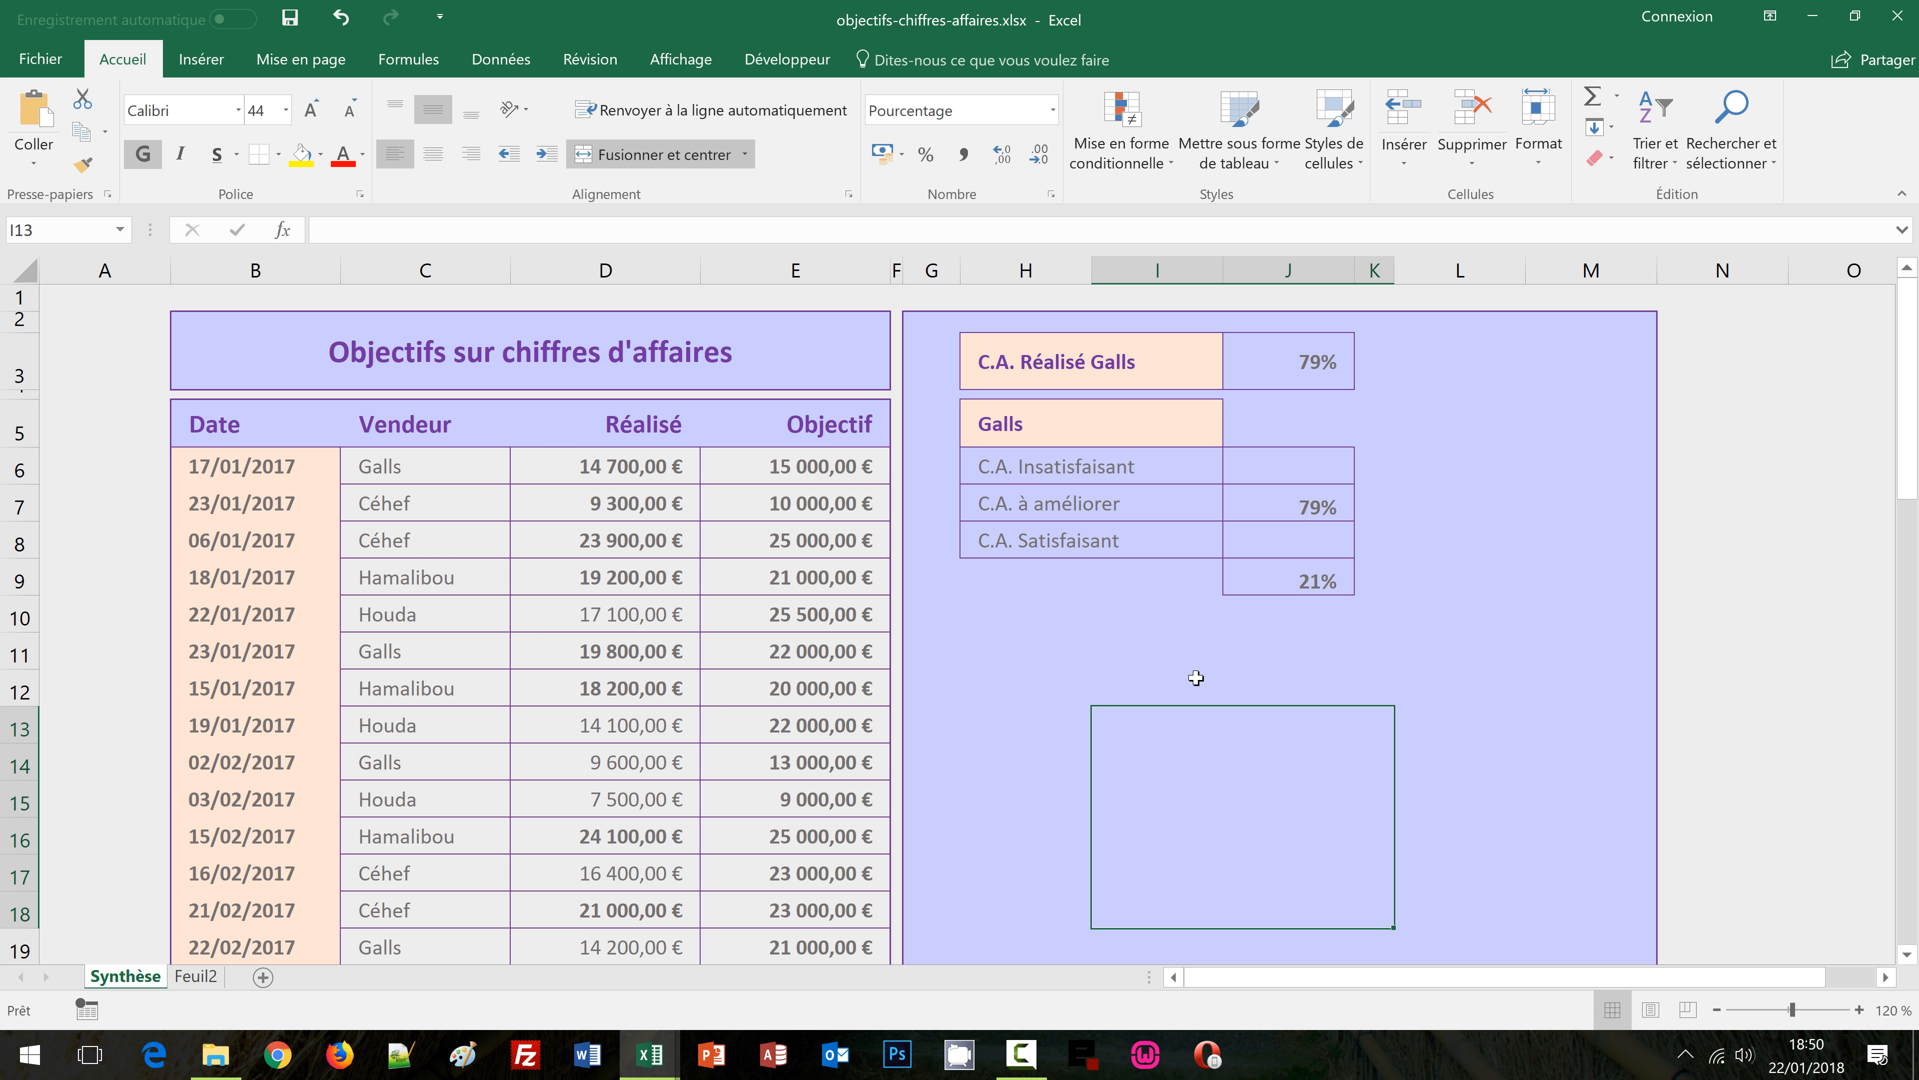
scroll(1186, 681, down, 2)
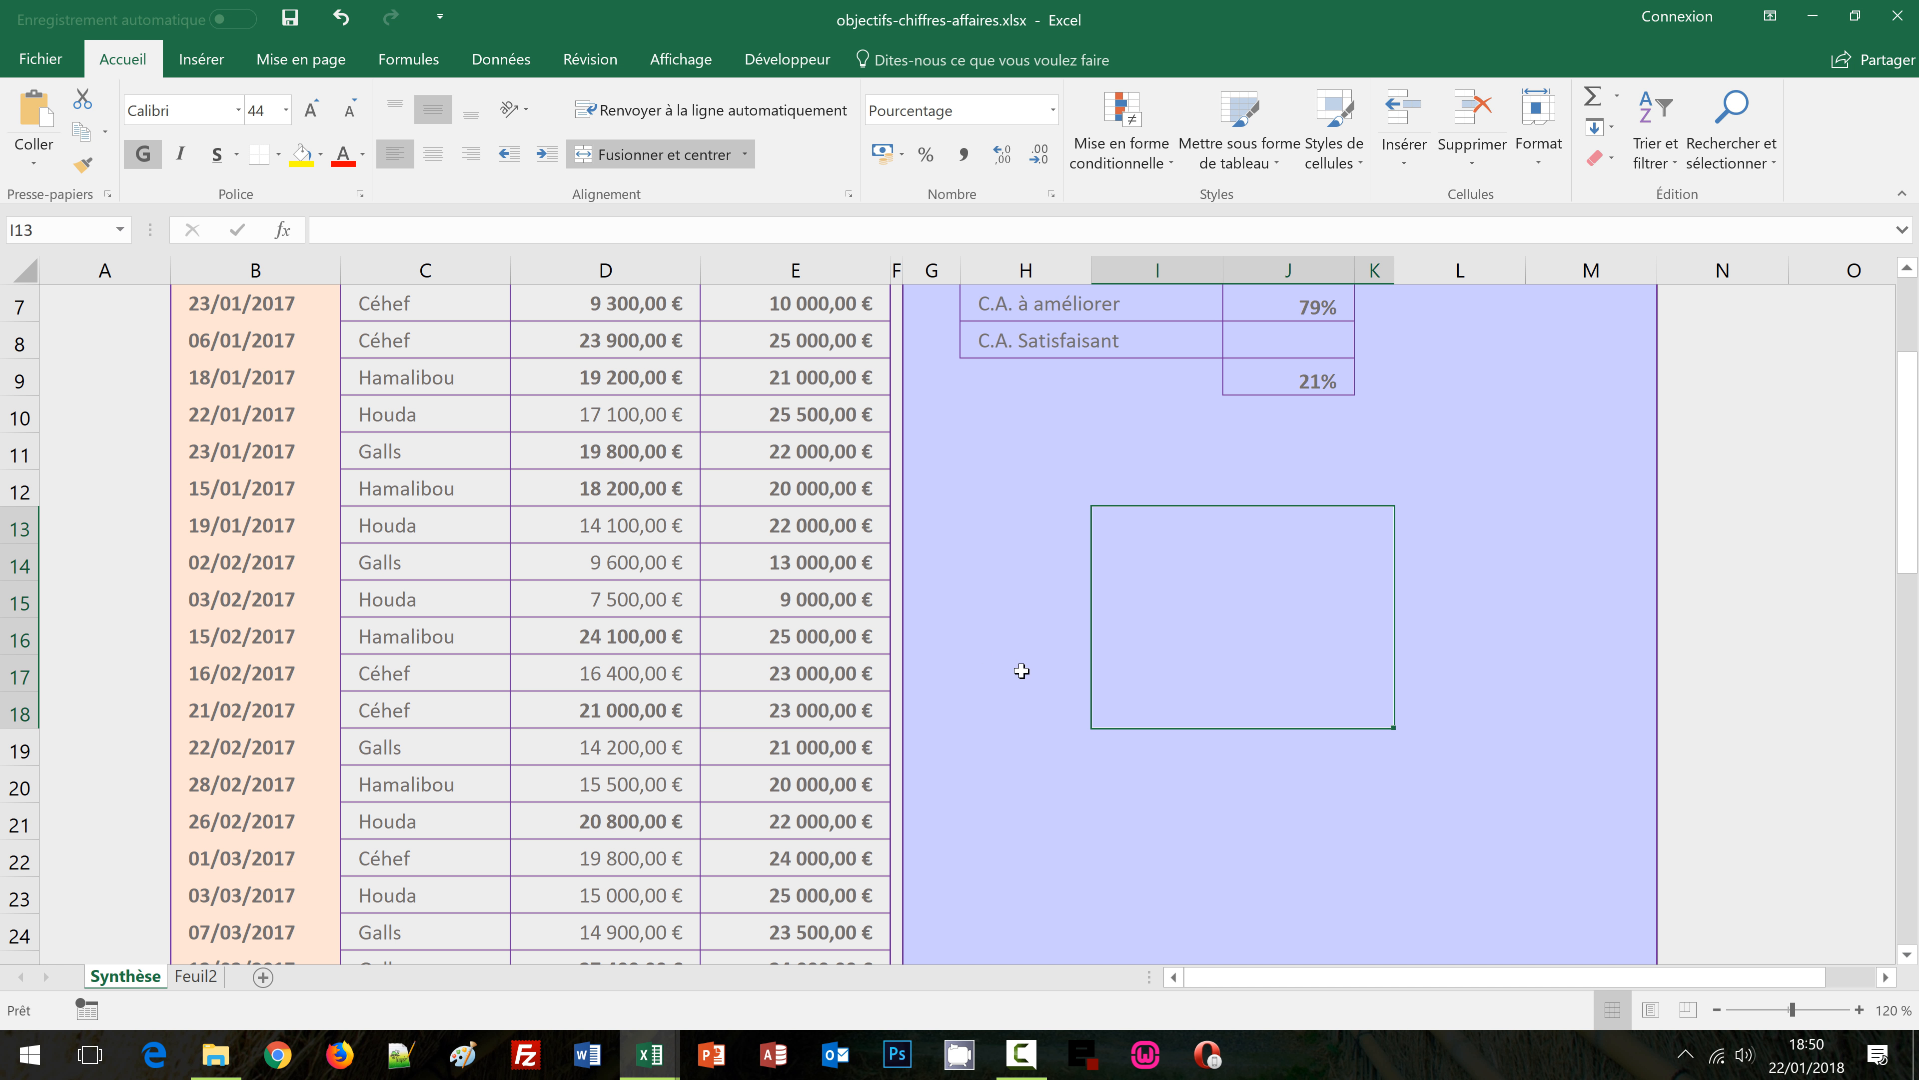
scroll(1145, 643, up, 2)
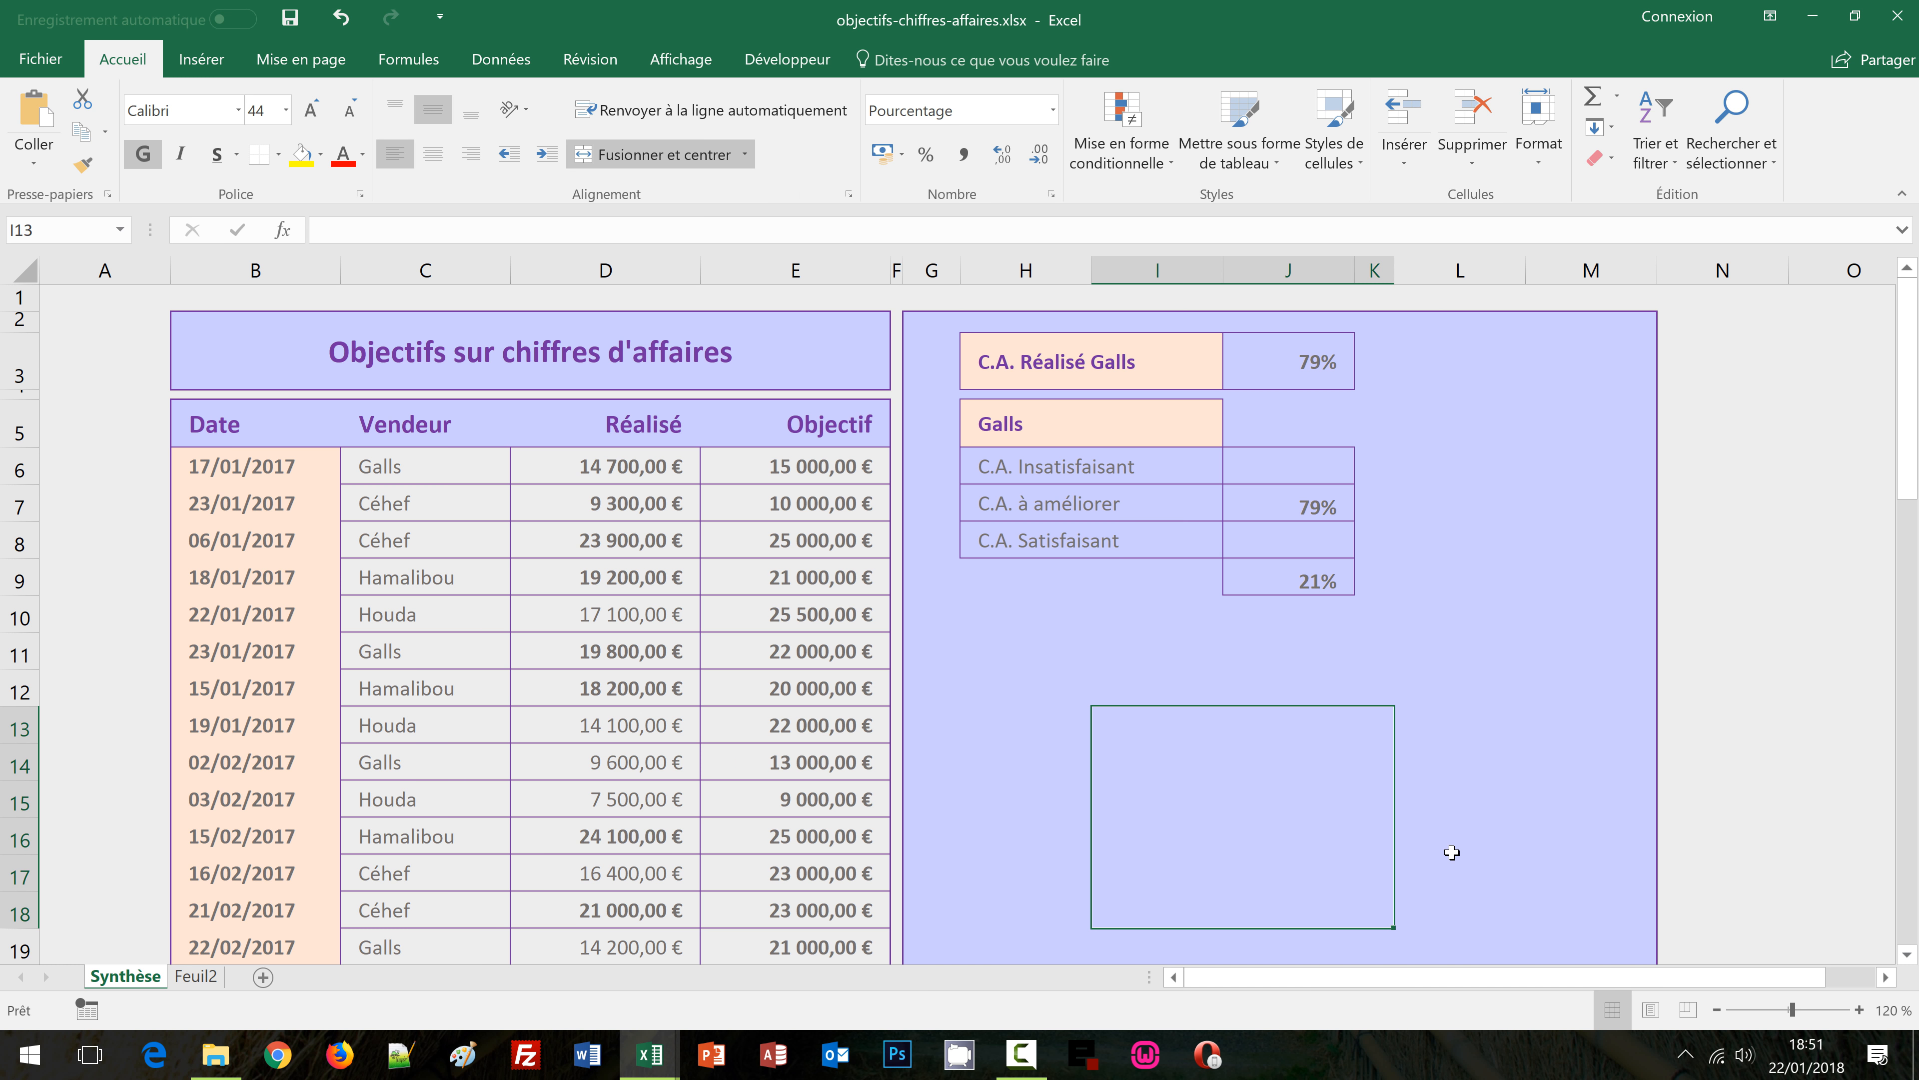
text(=)
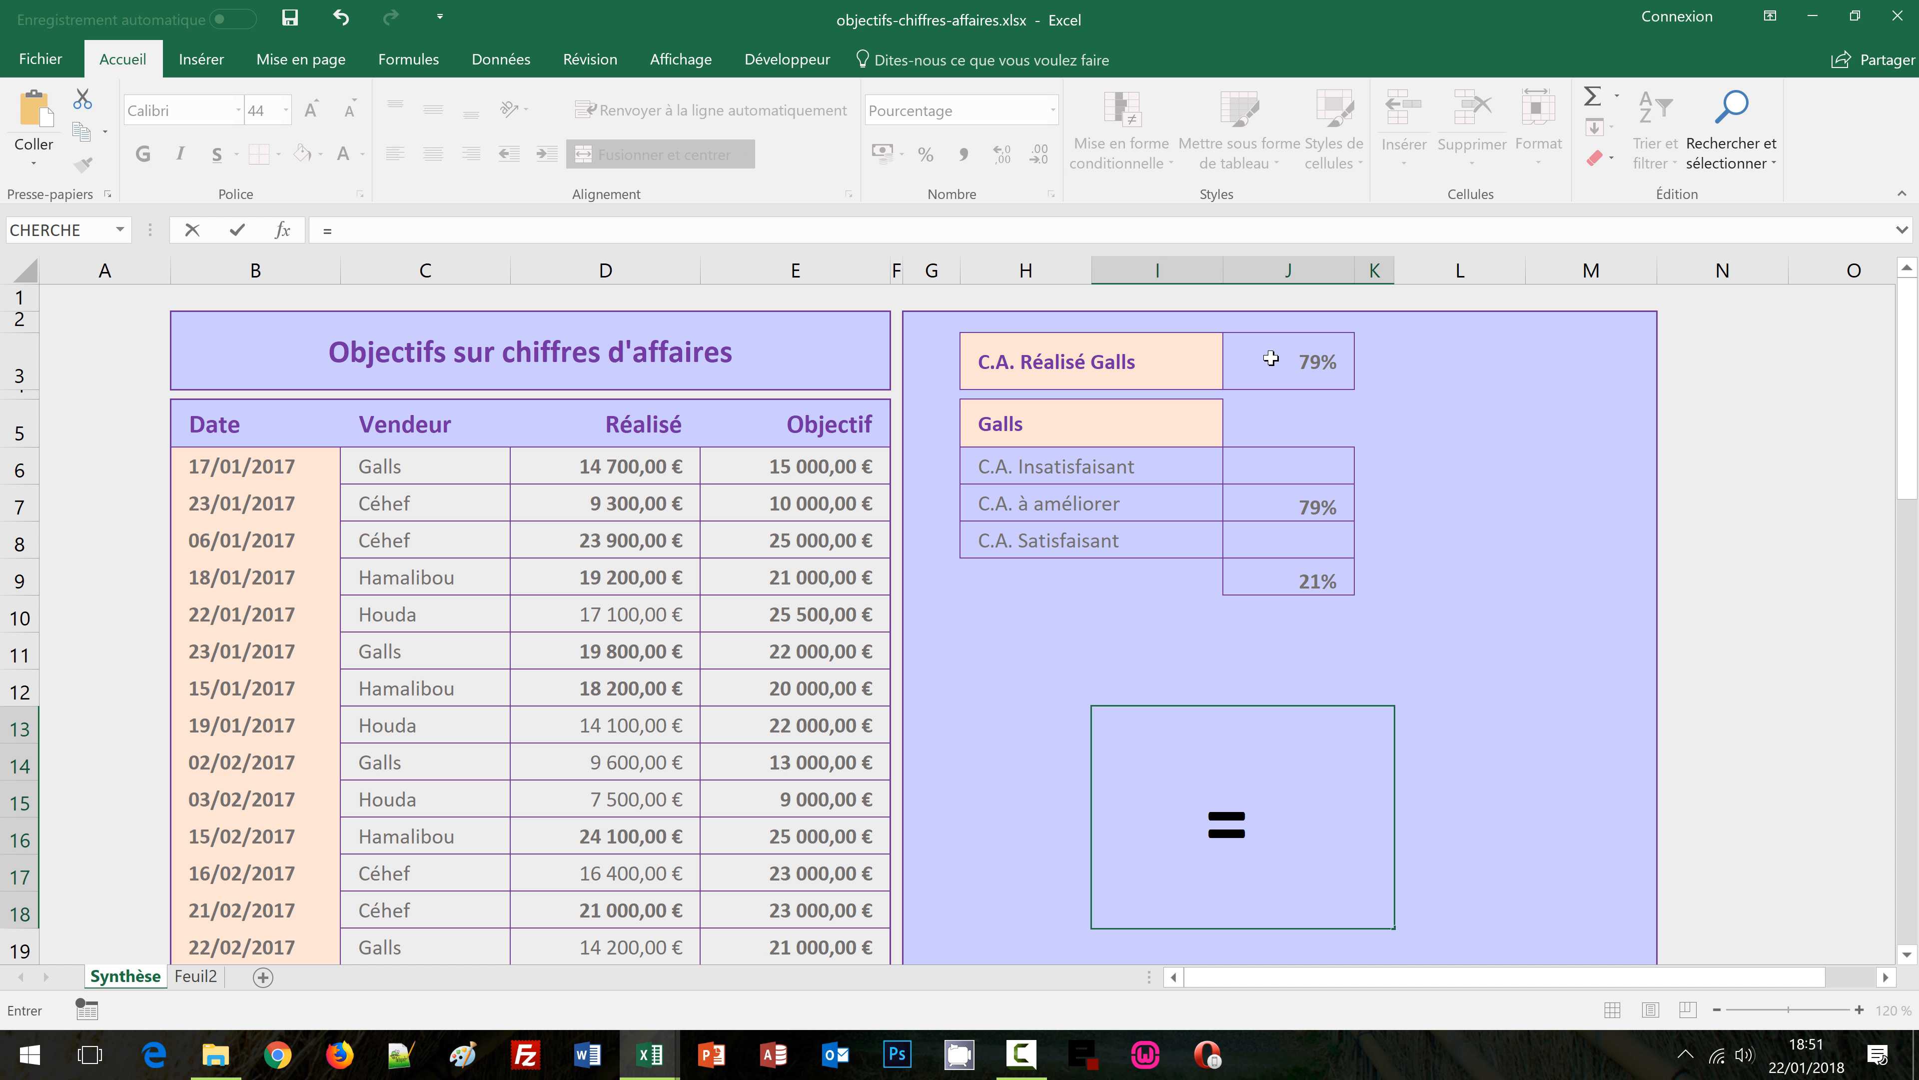
click(1287, 367)
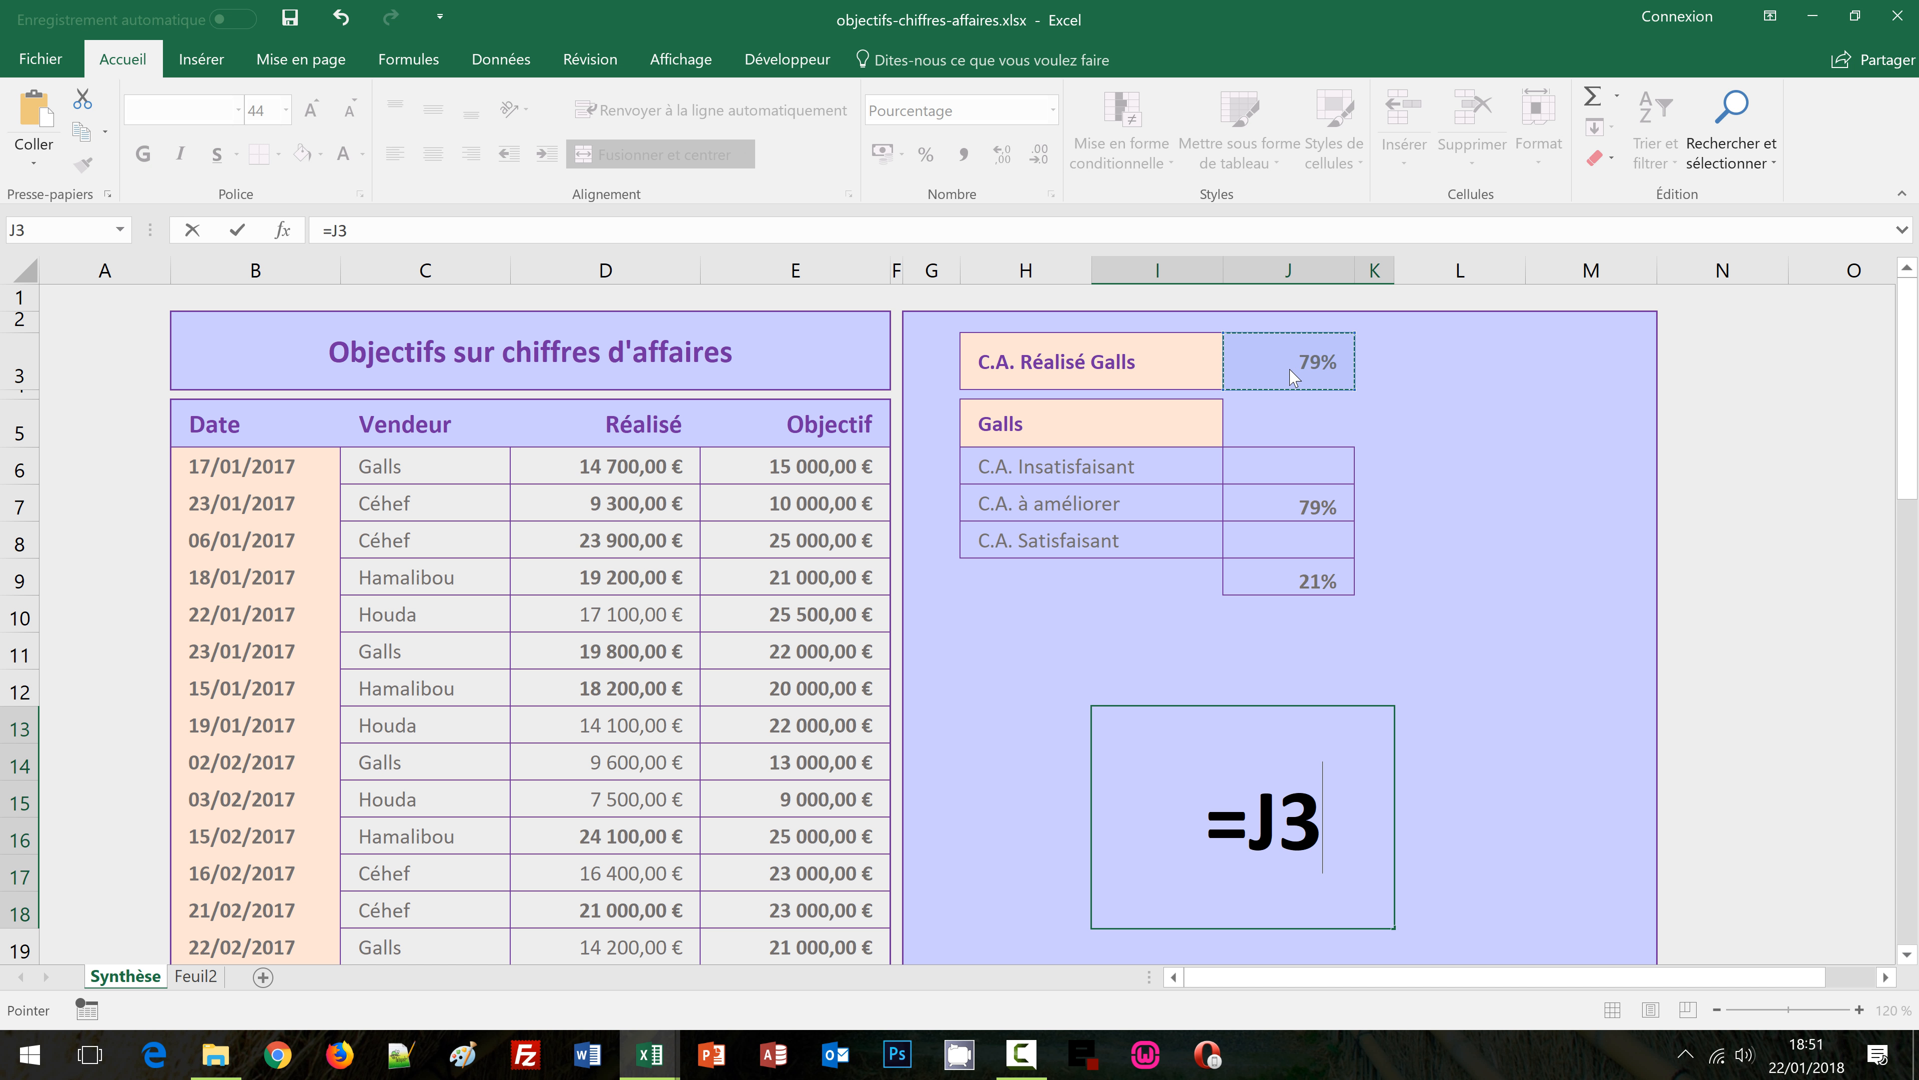
key(ctrl+Return)
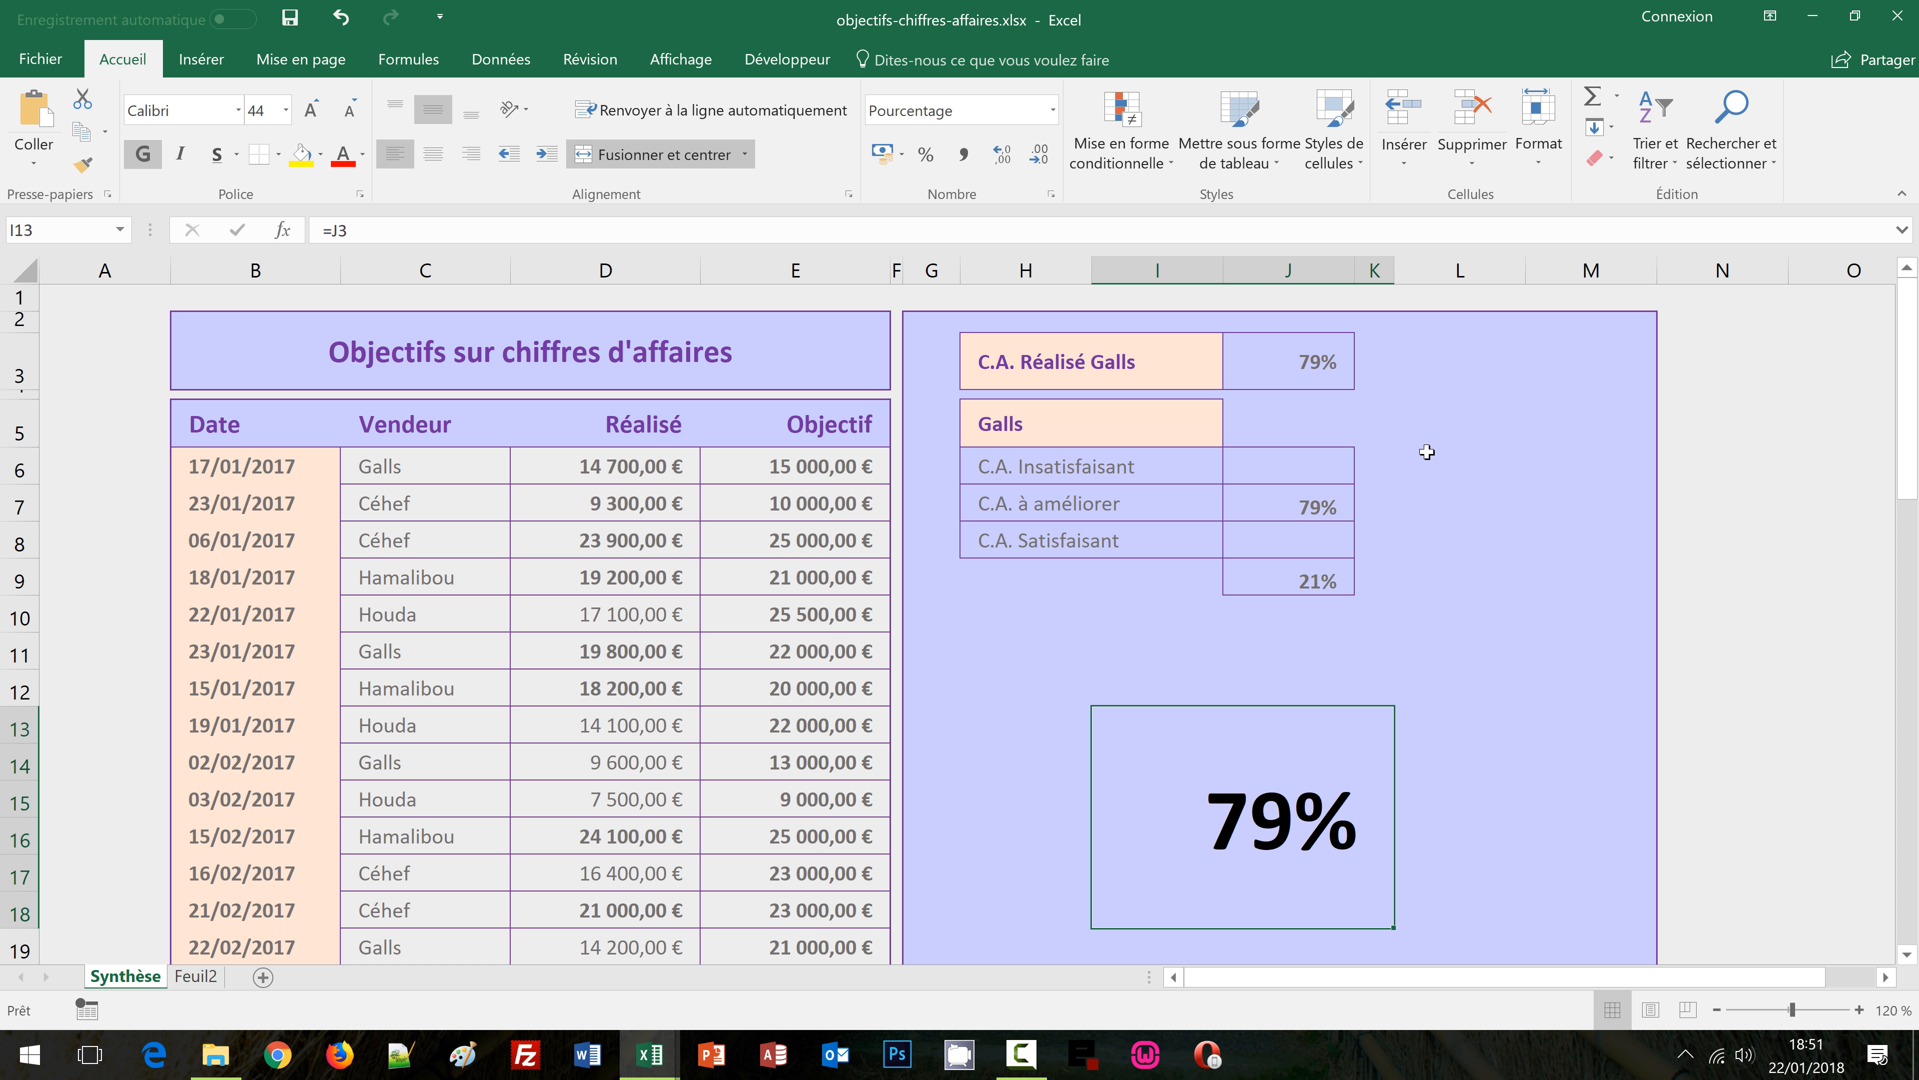
Compare with the formatted percentage inside the chart in objectifs-chiffres-affaires-cp.xlsx, then return to the working file objectifs-chiffres-affaires.xlsx
mouse_move(657, 1056)
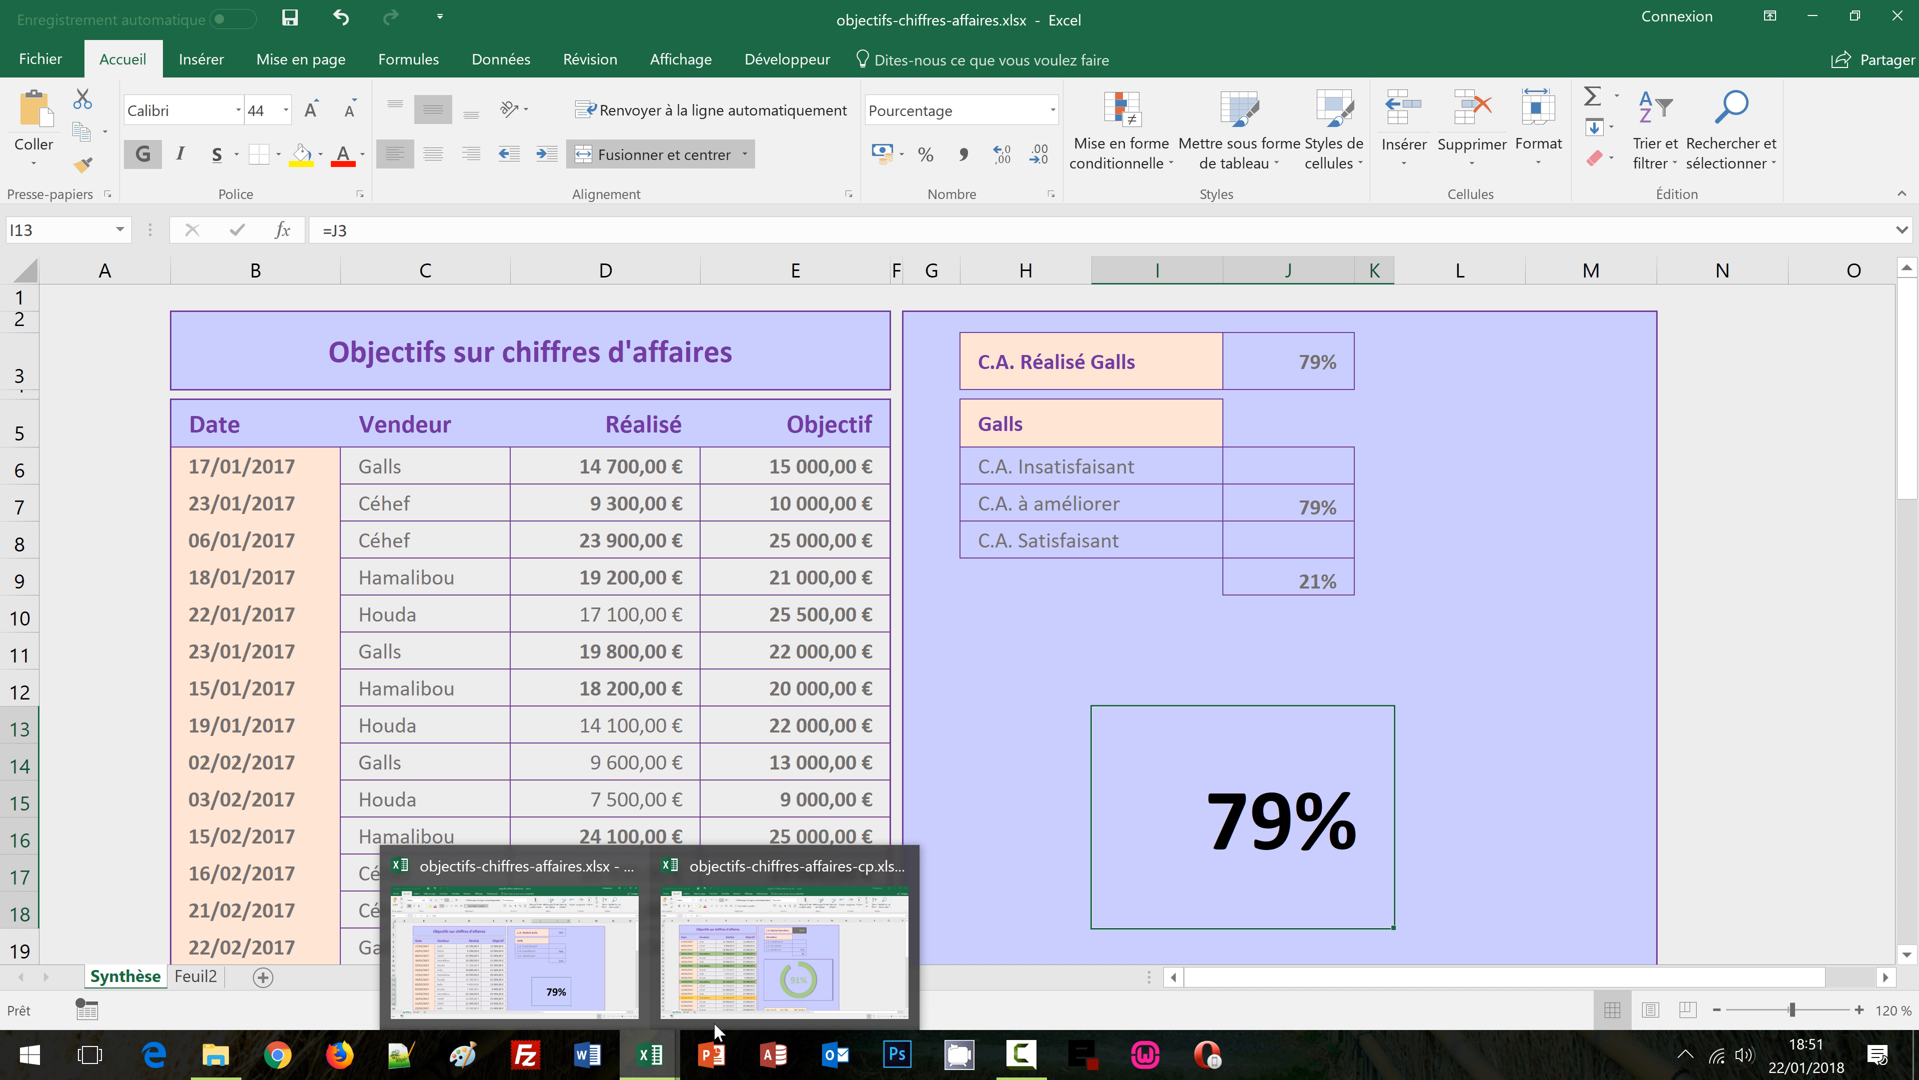
click(748, 979)
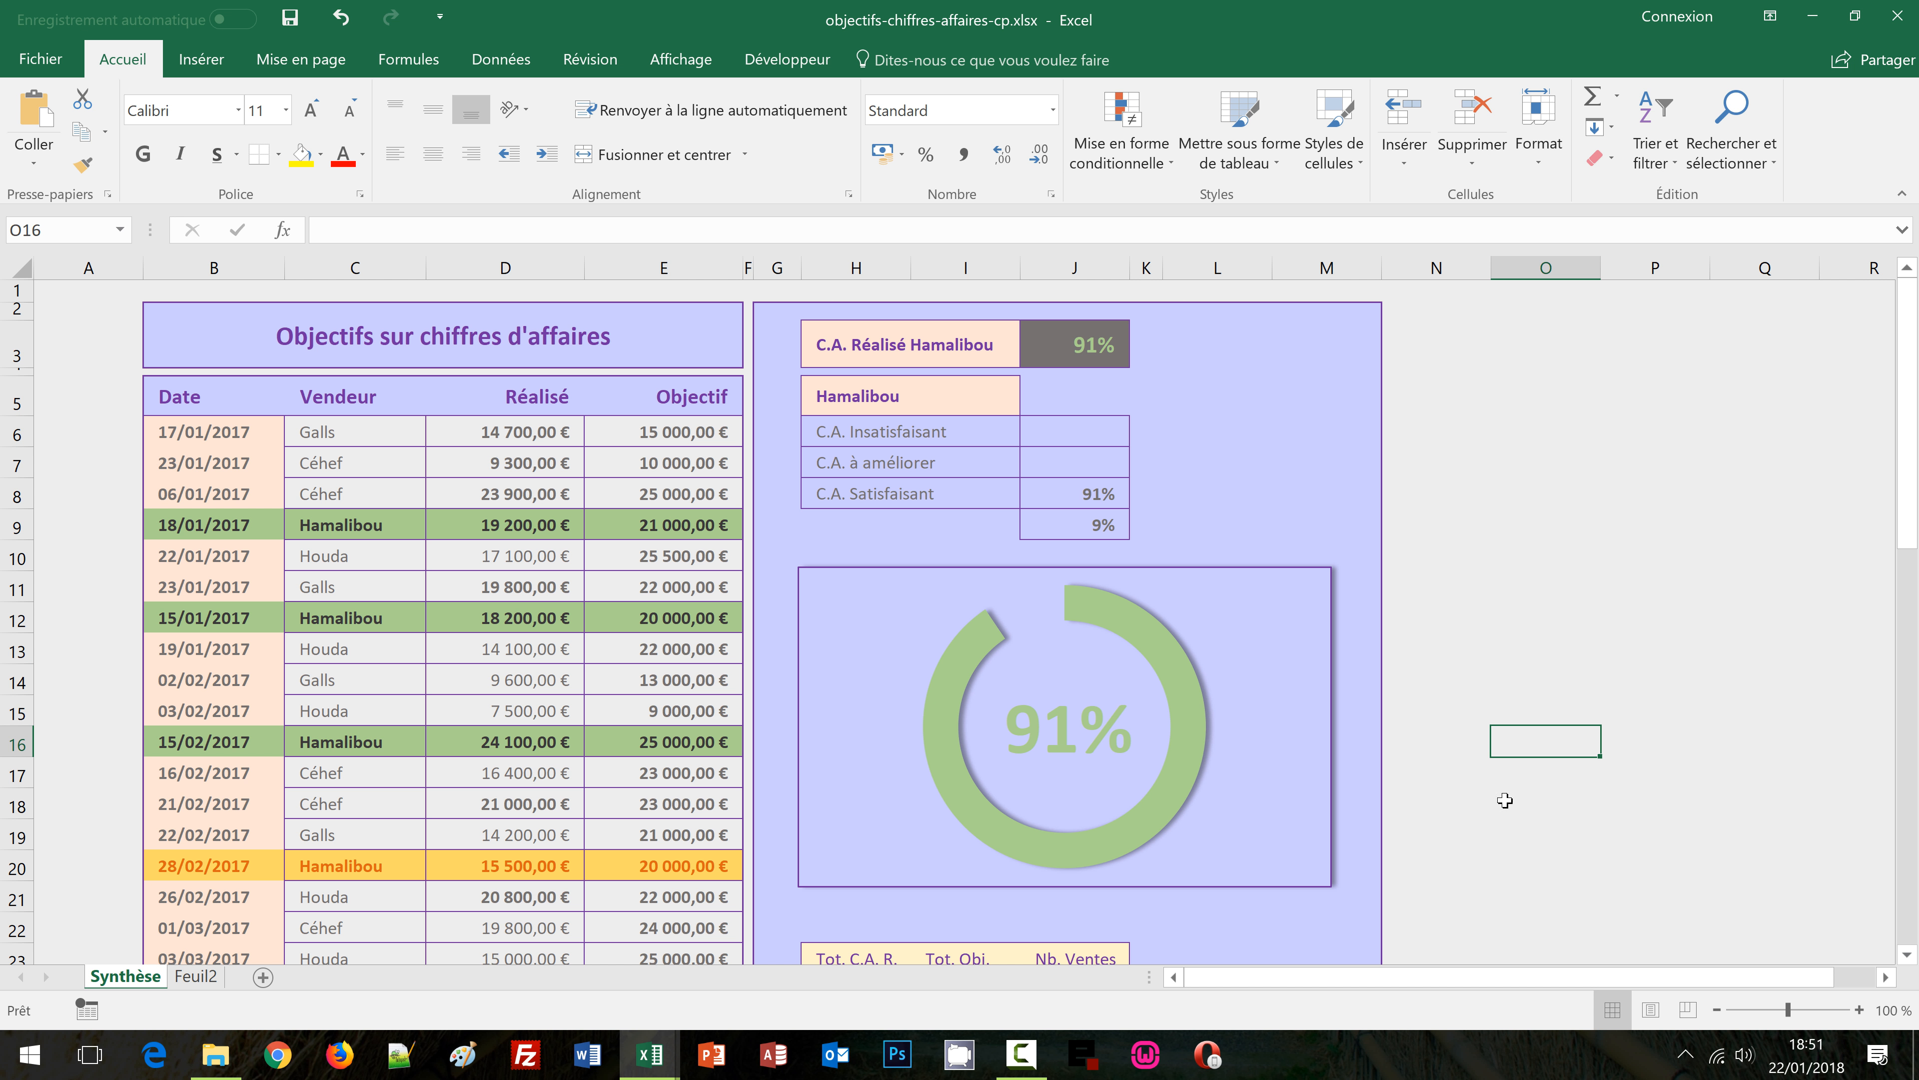
mouse_move(657, 1061)
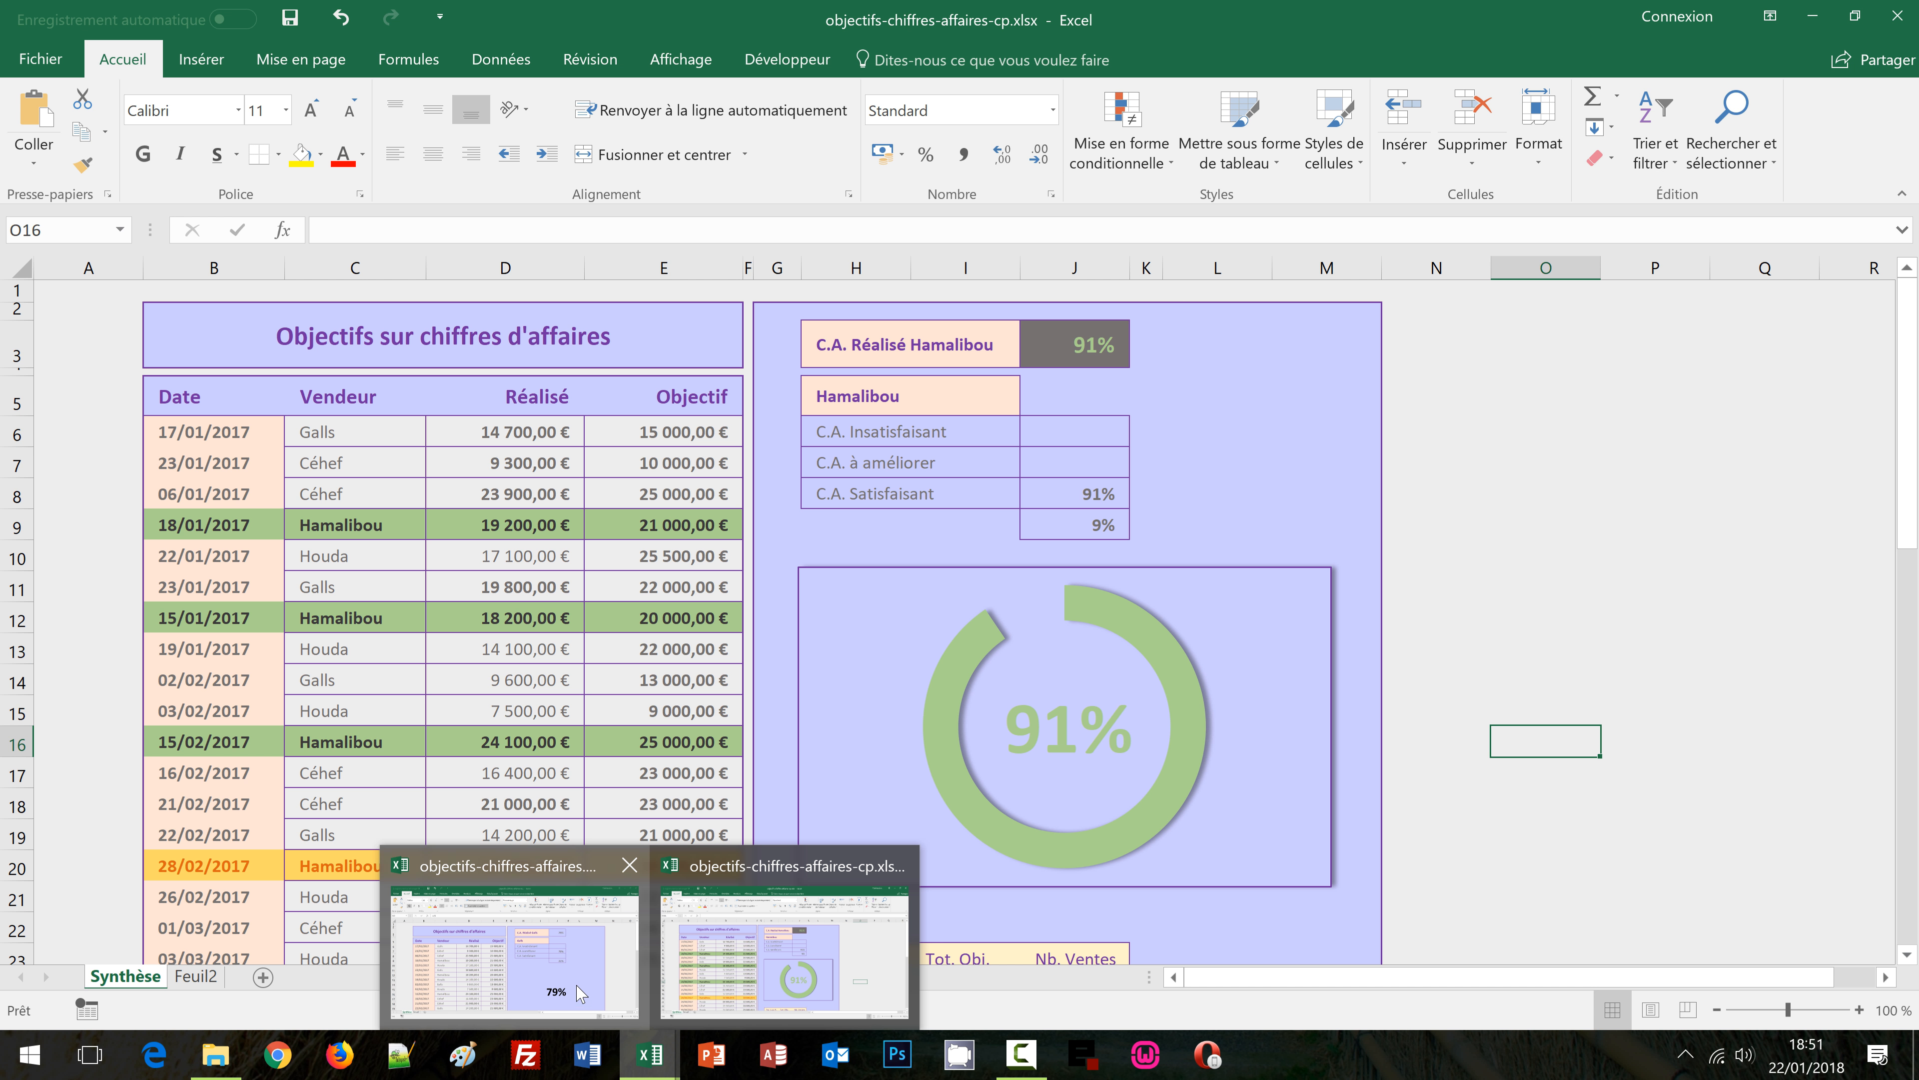
click(514, 953)
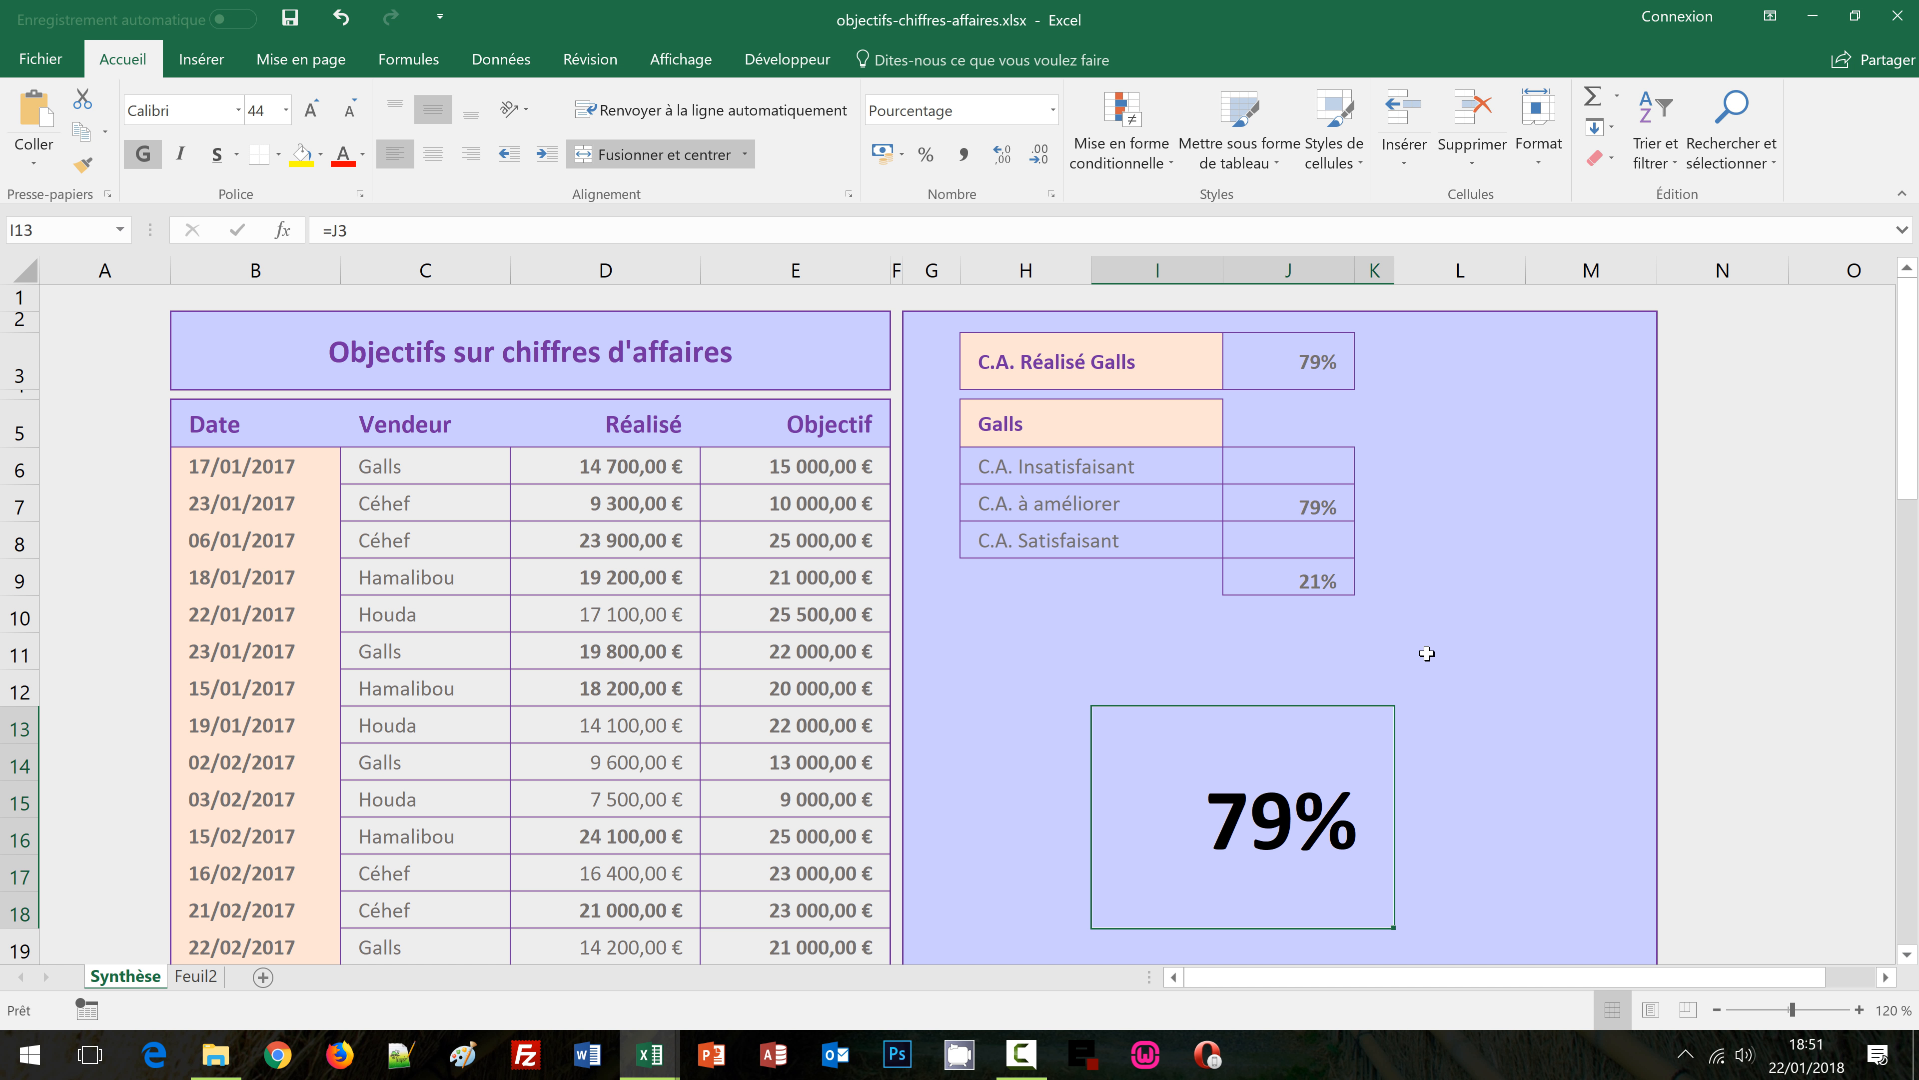
Review the category formulas in J6, J7 and J8 alongside the large percentage in I13
click(1282, 463)
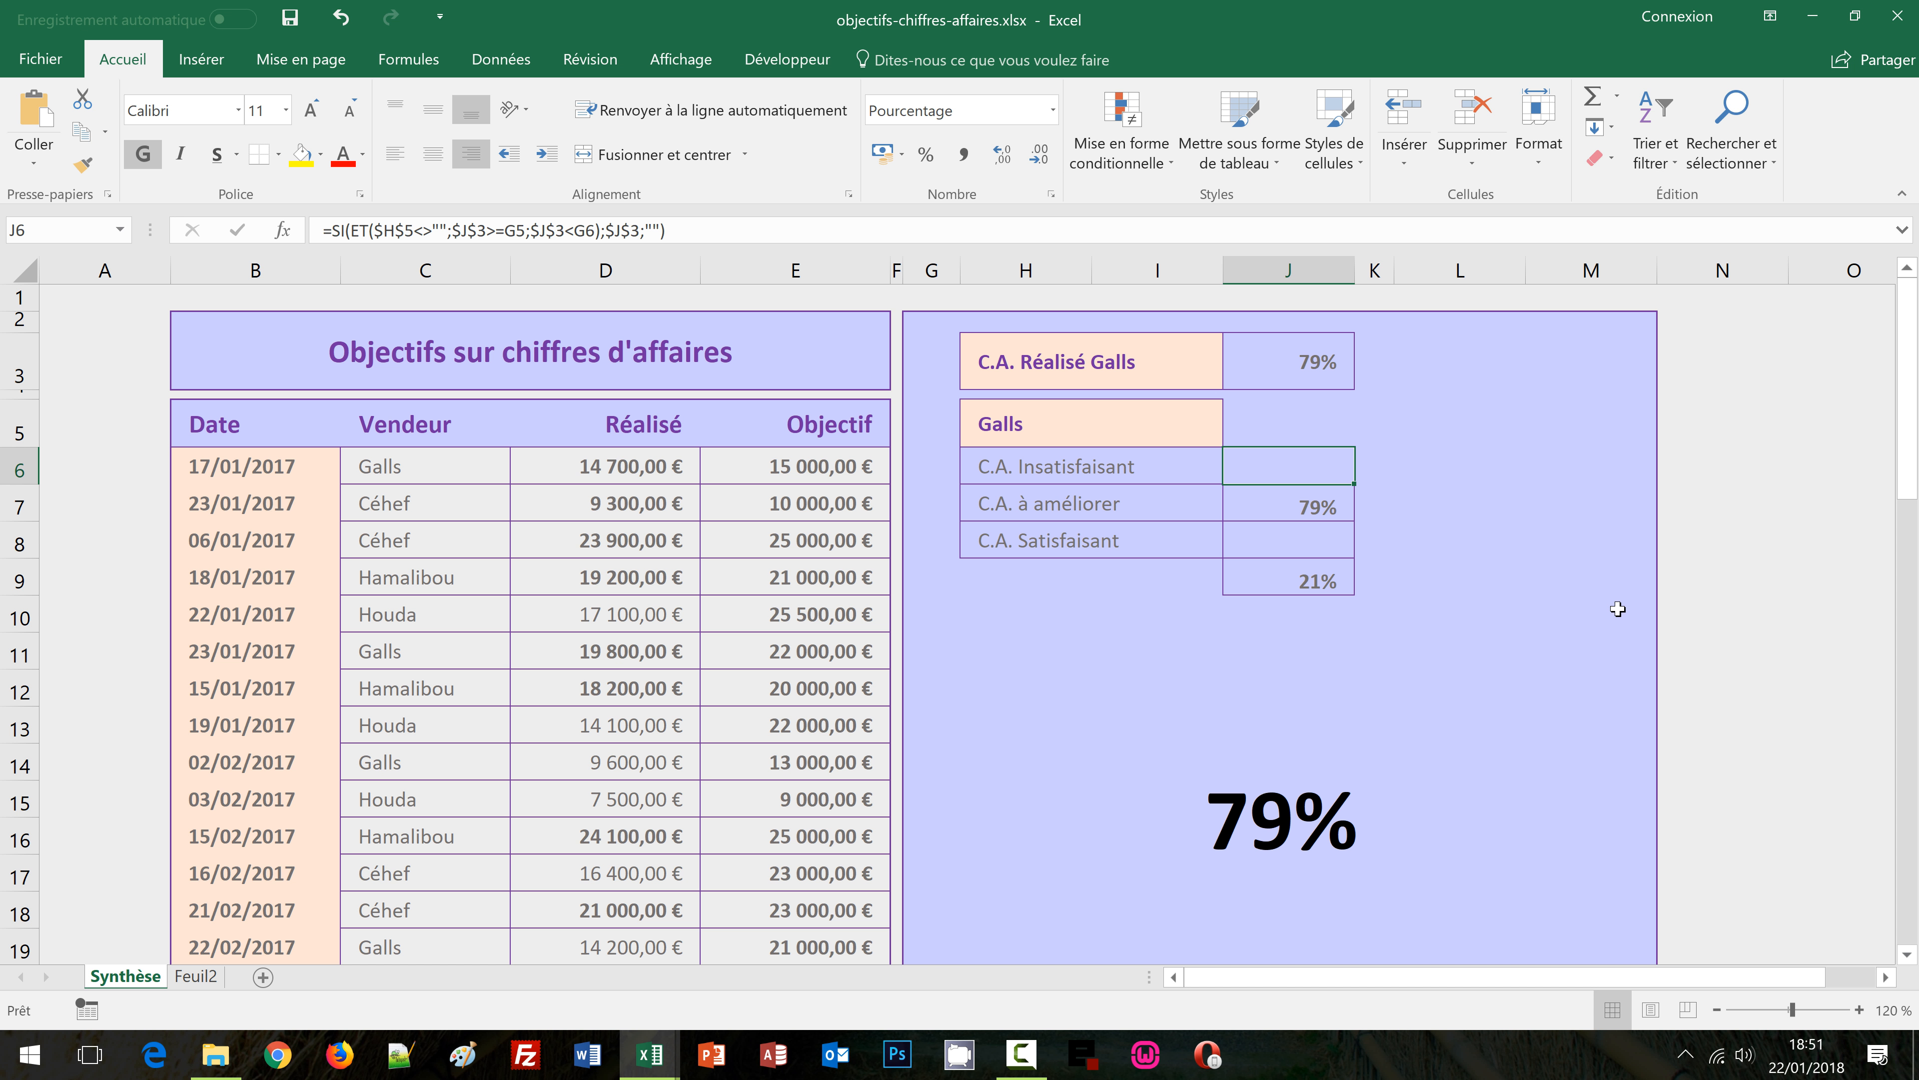
click(1262, 828)
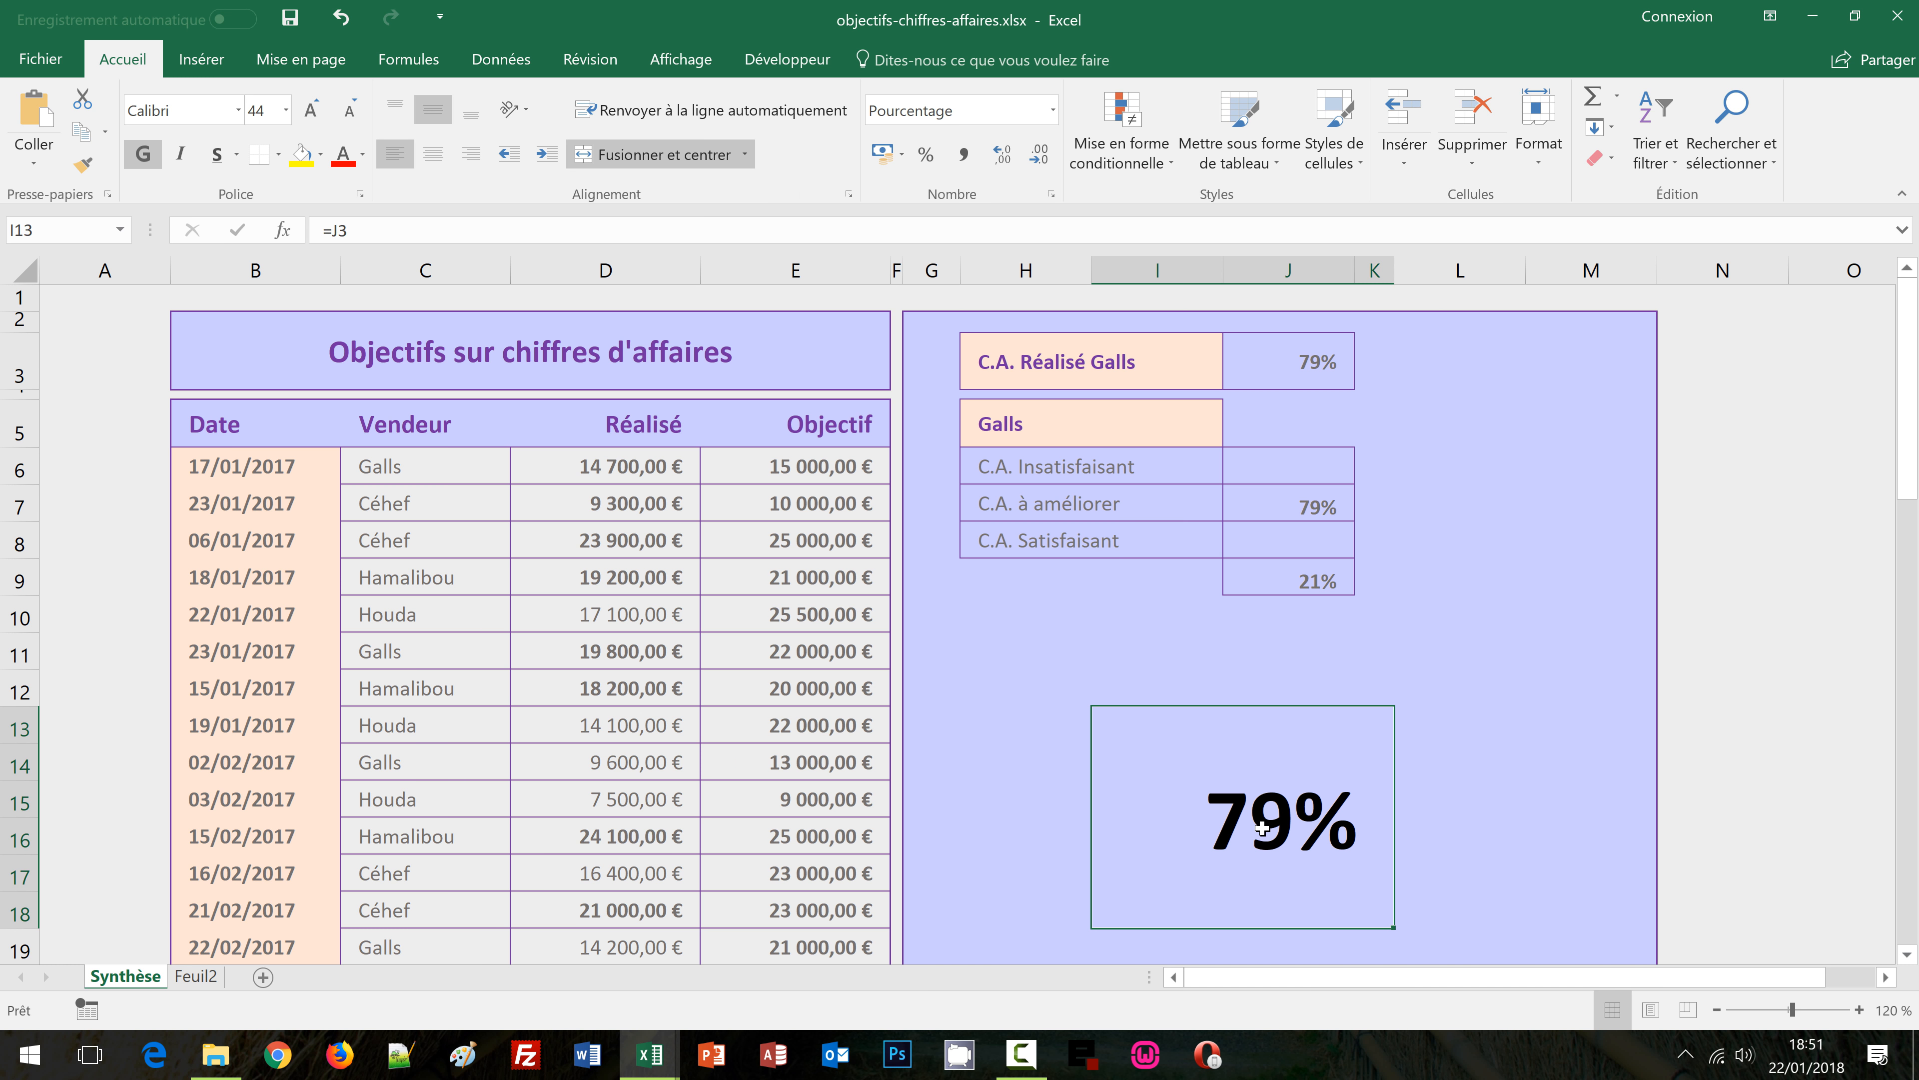
click(1302, 506)
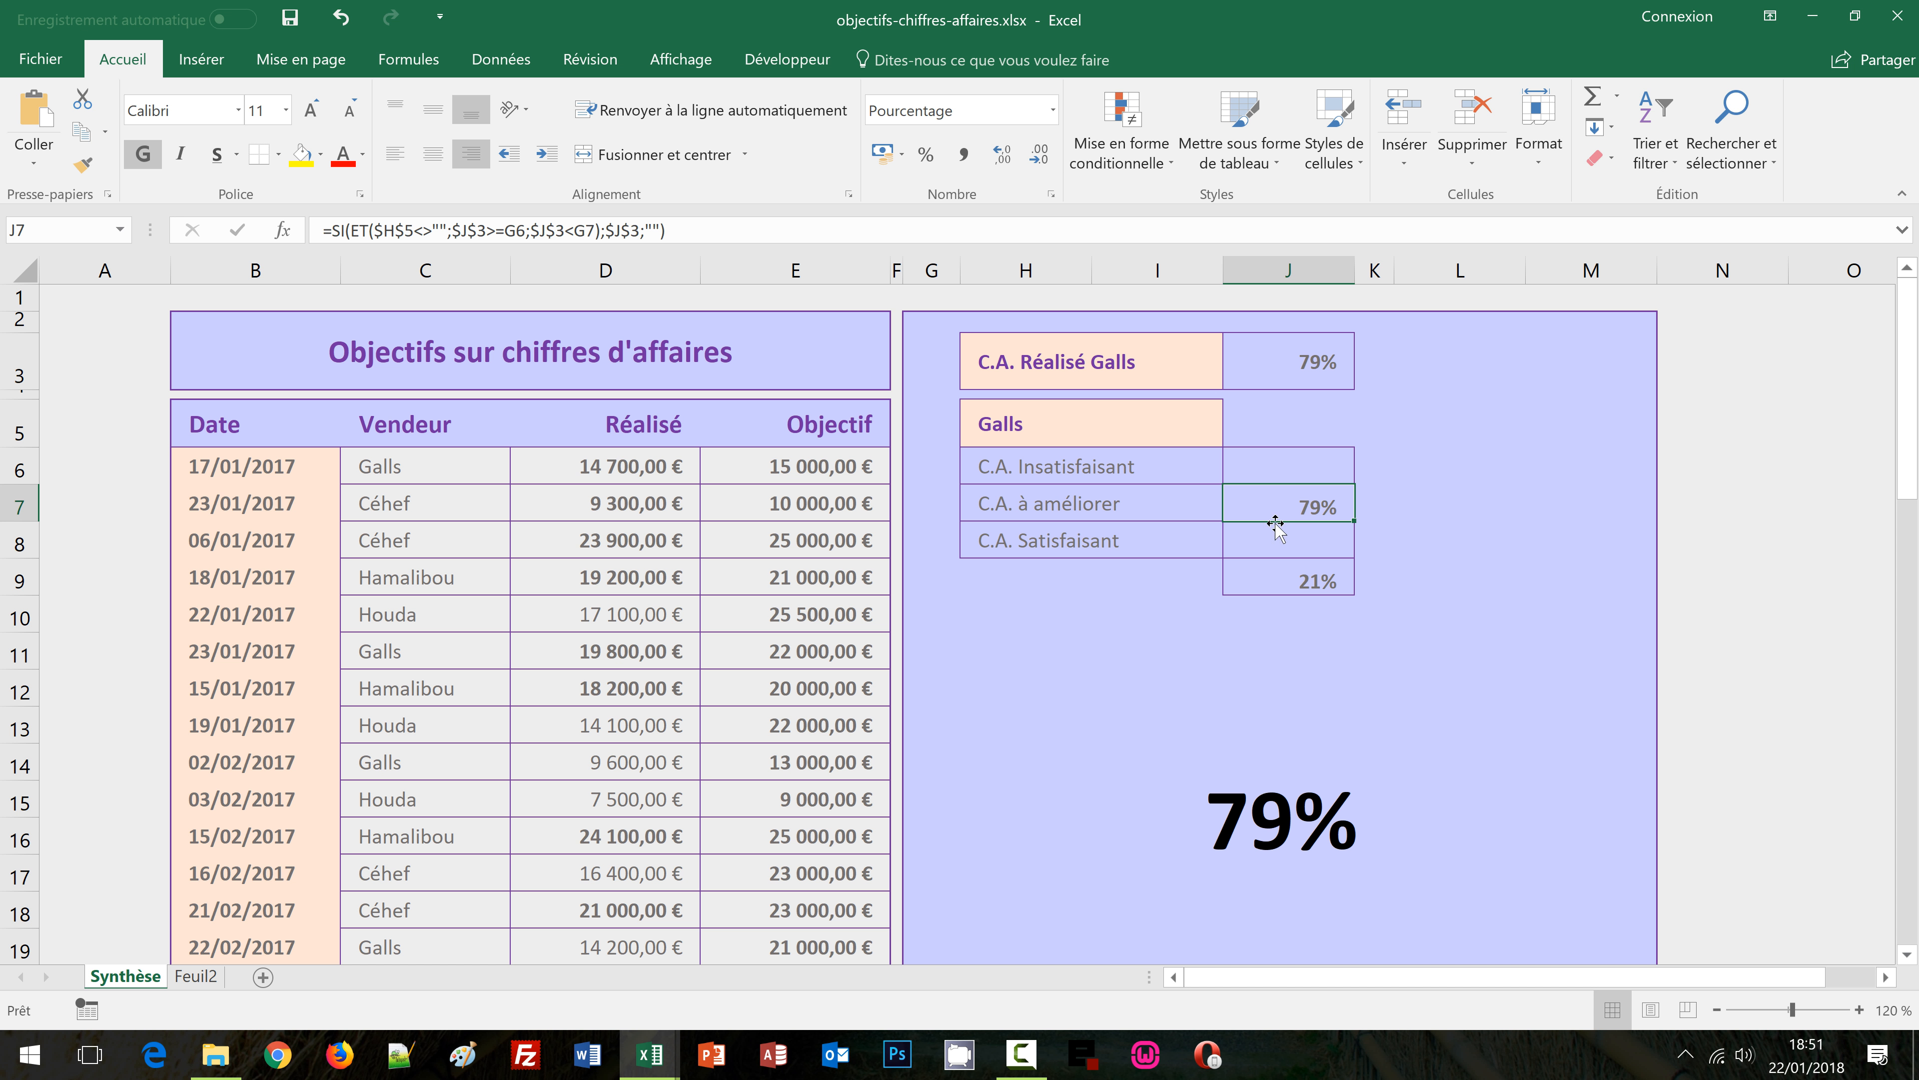
click(1261, 543)
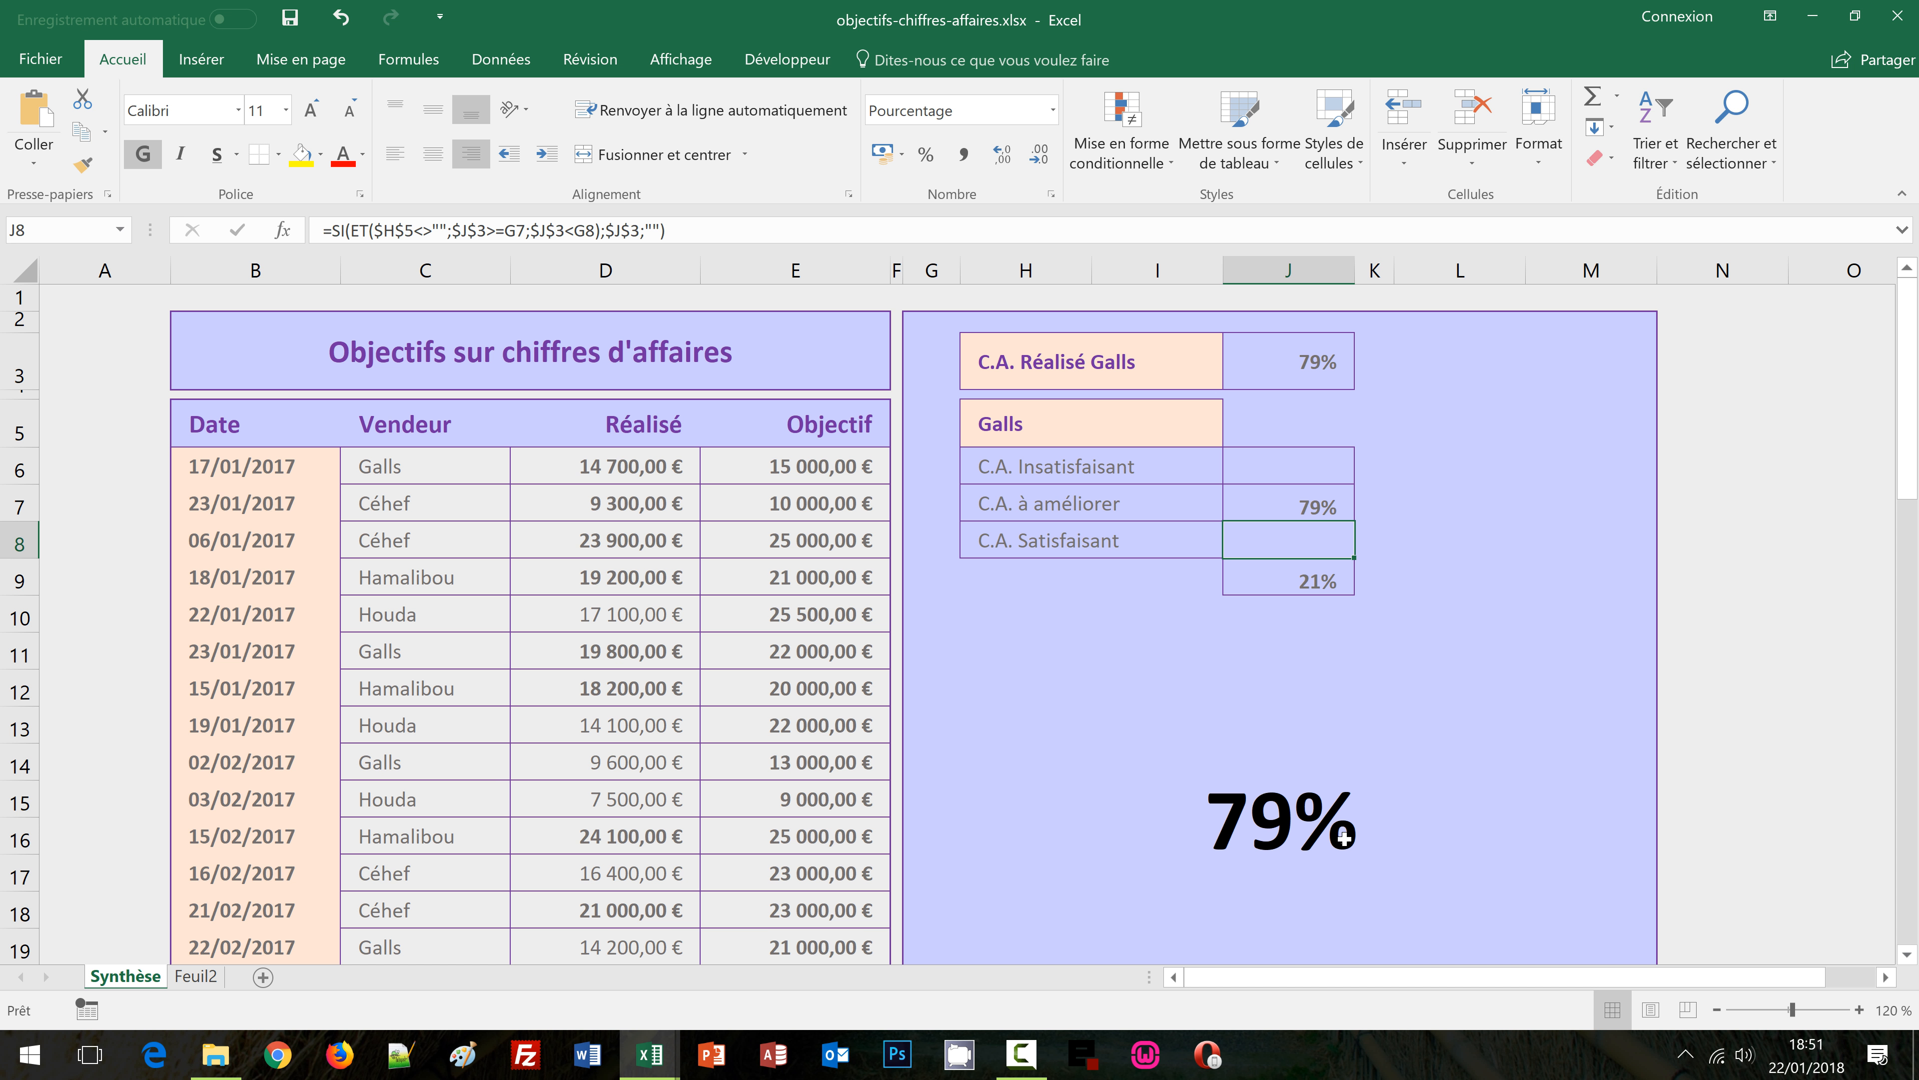
Start a formula-based conditional formatting rule for the large percentage cell I13 with the condition =$J$6
click(1279, 823)
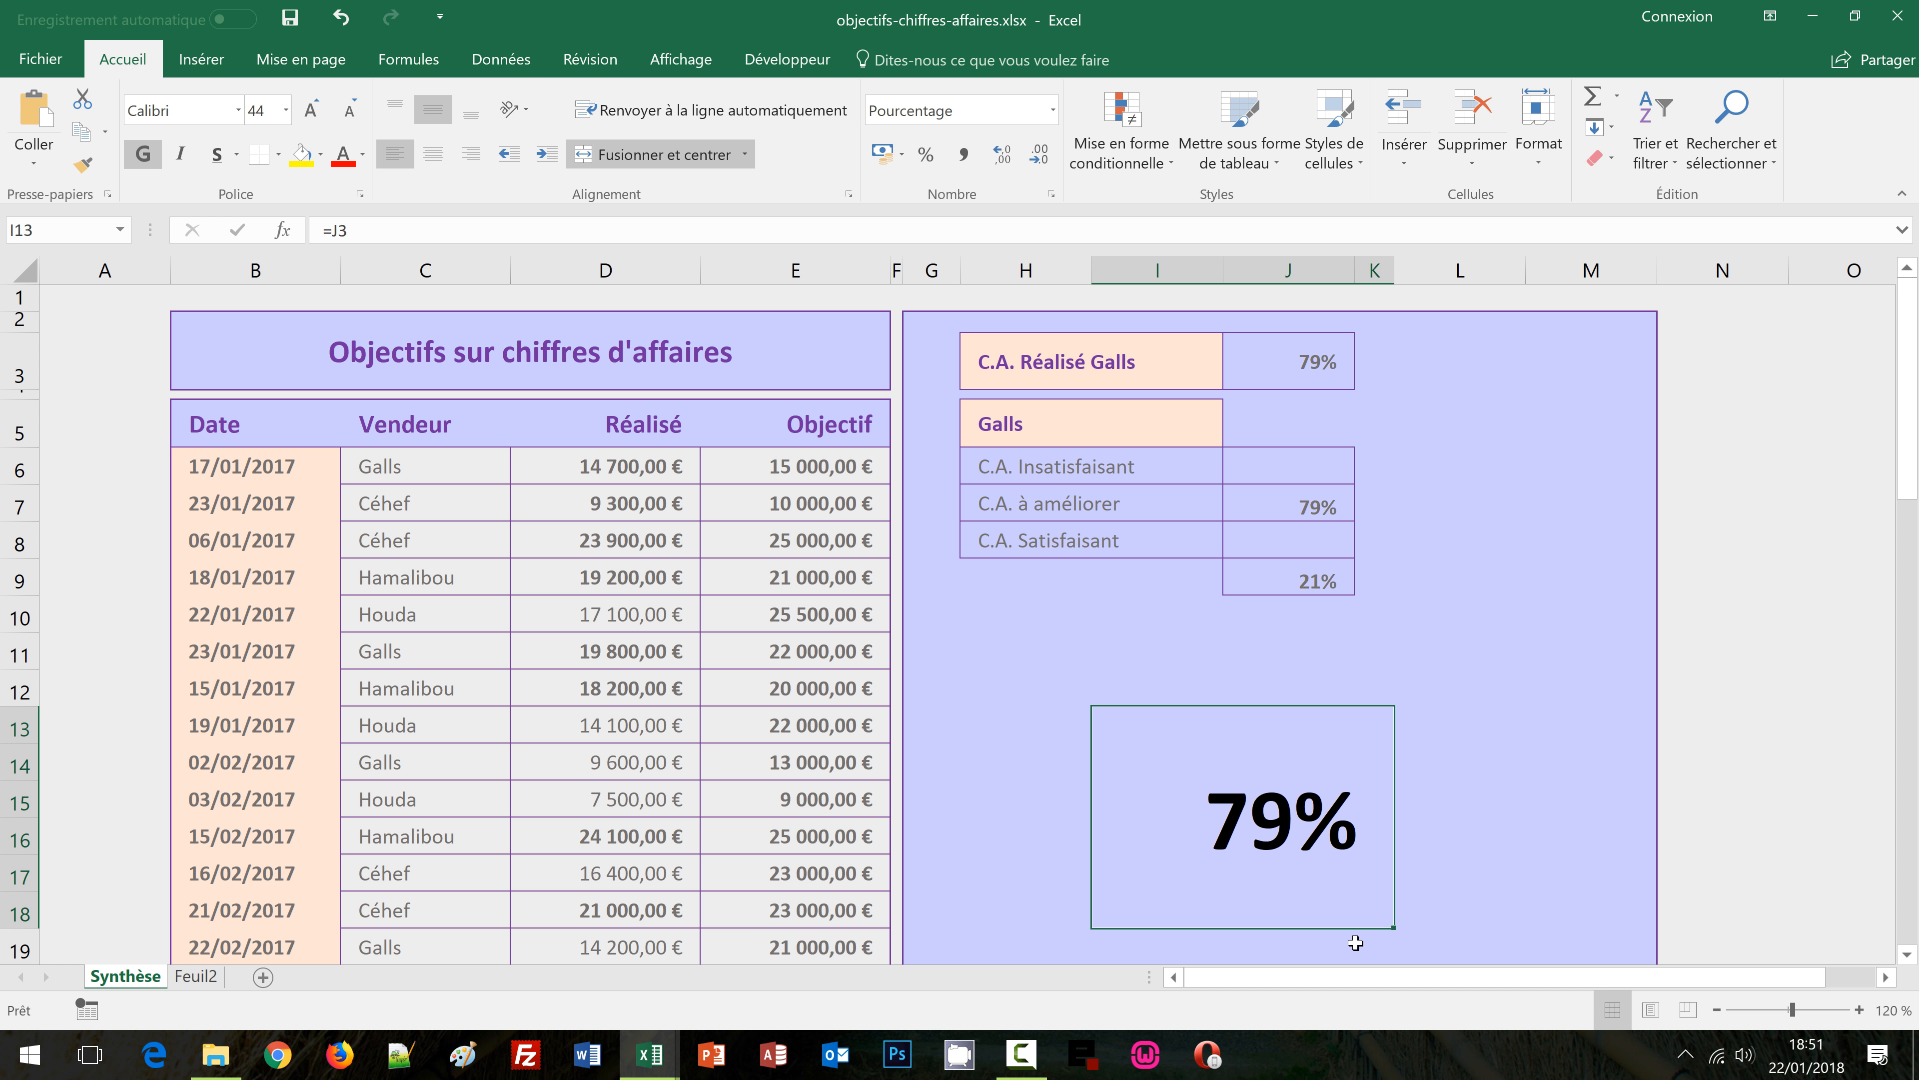
click(1161, 173)
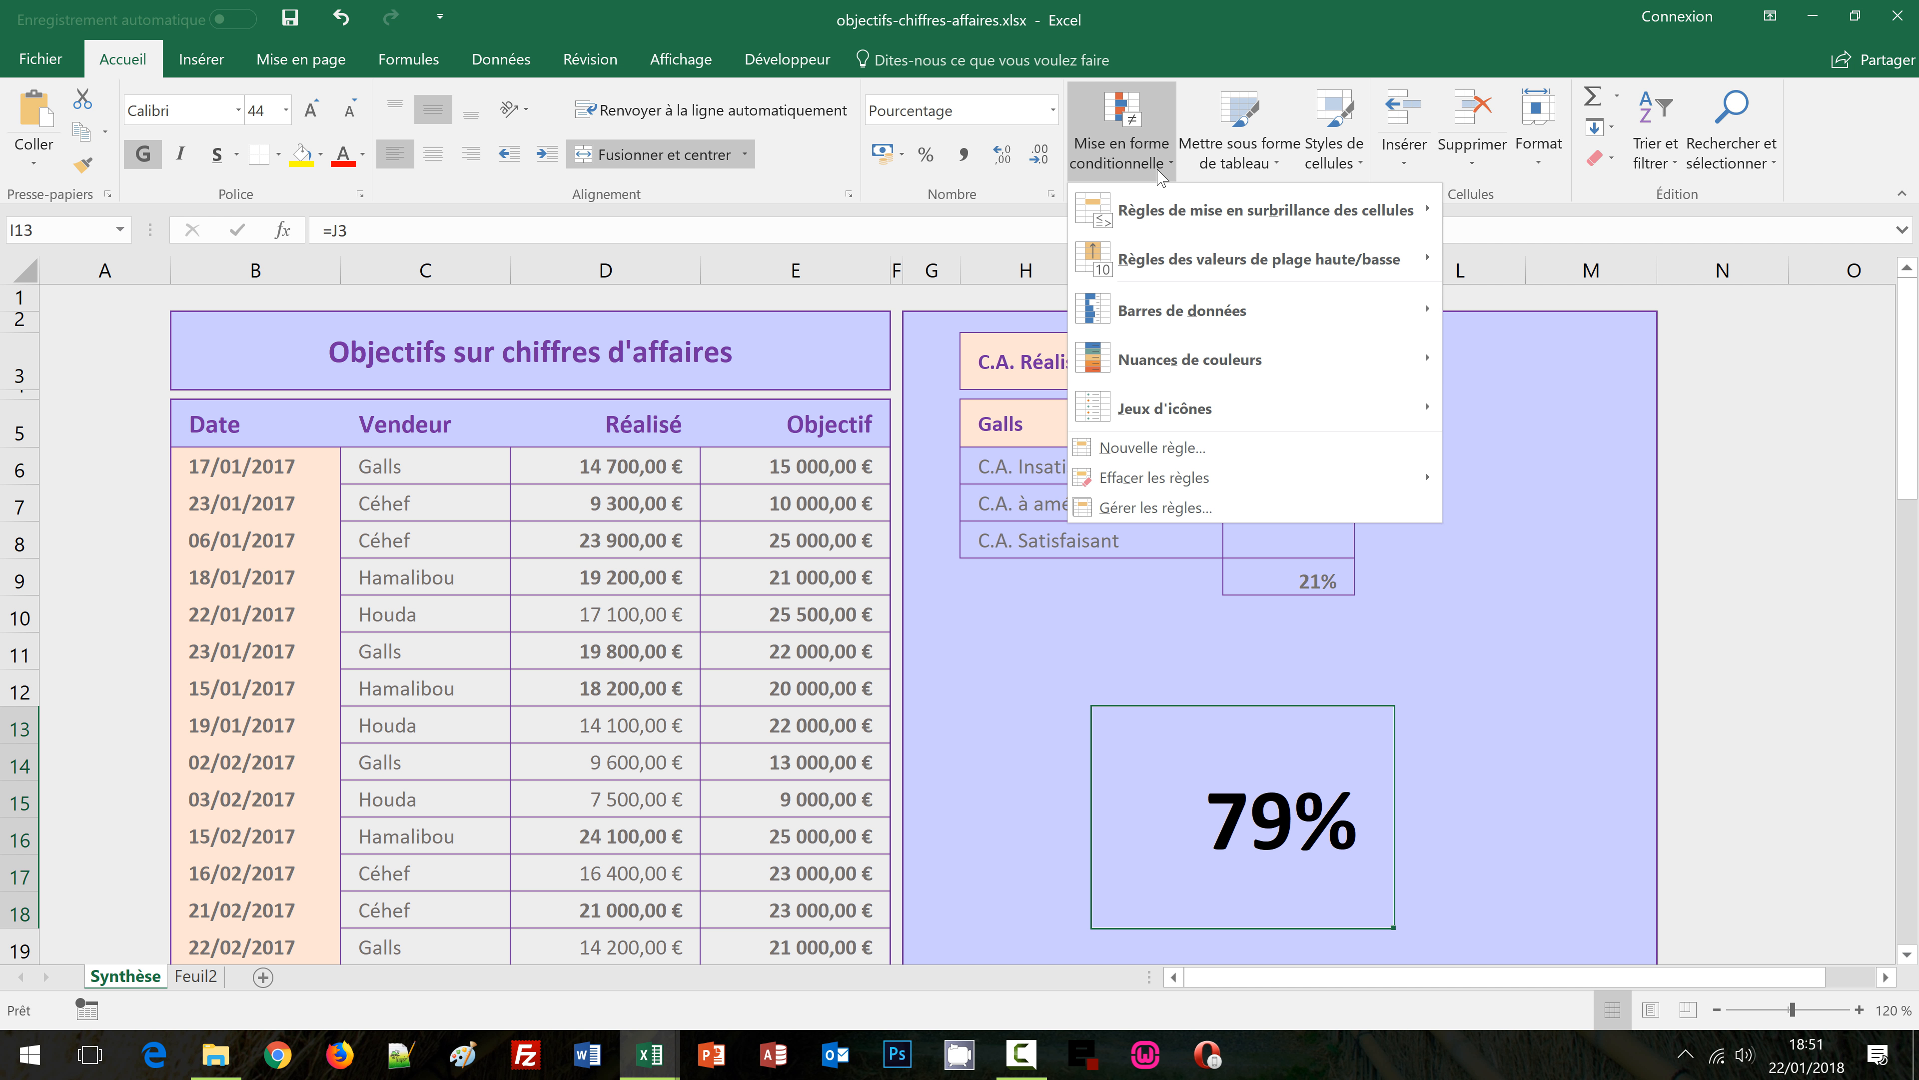
click(1157, 453)
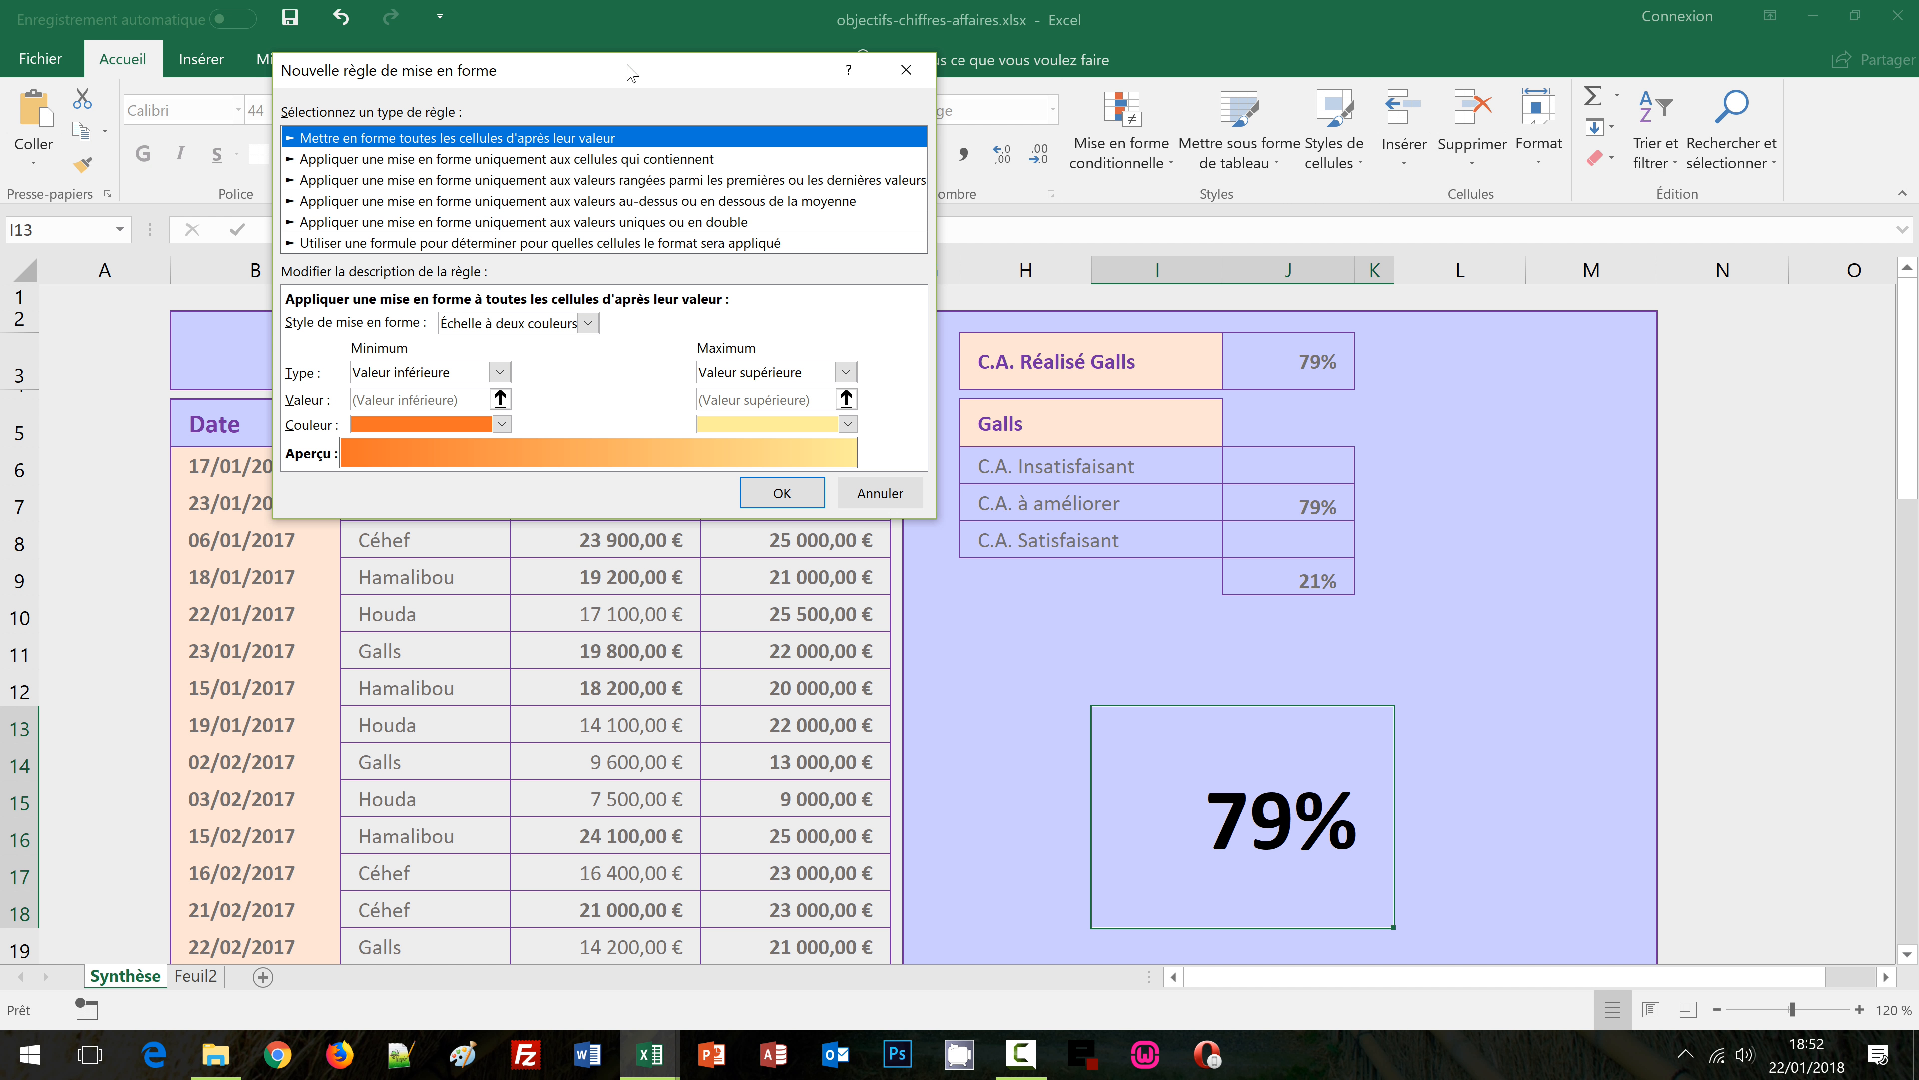
drag(611, 161, 660, 368)
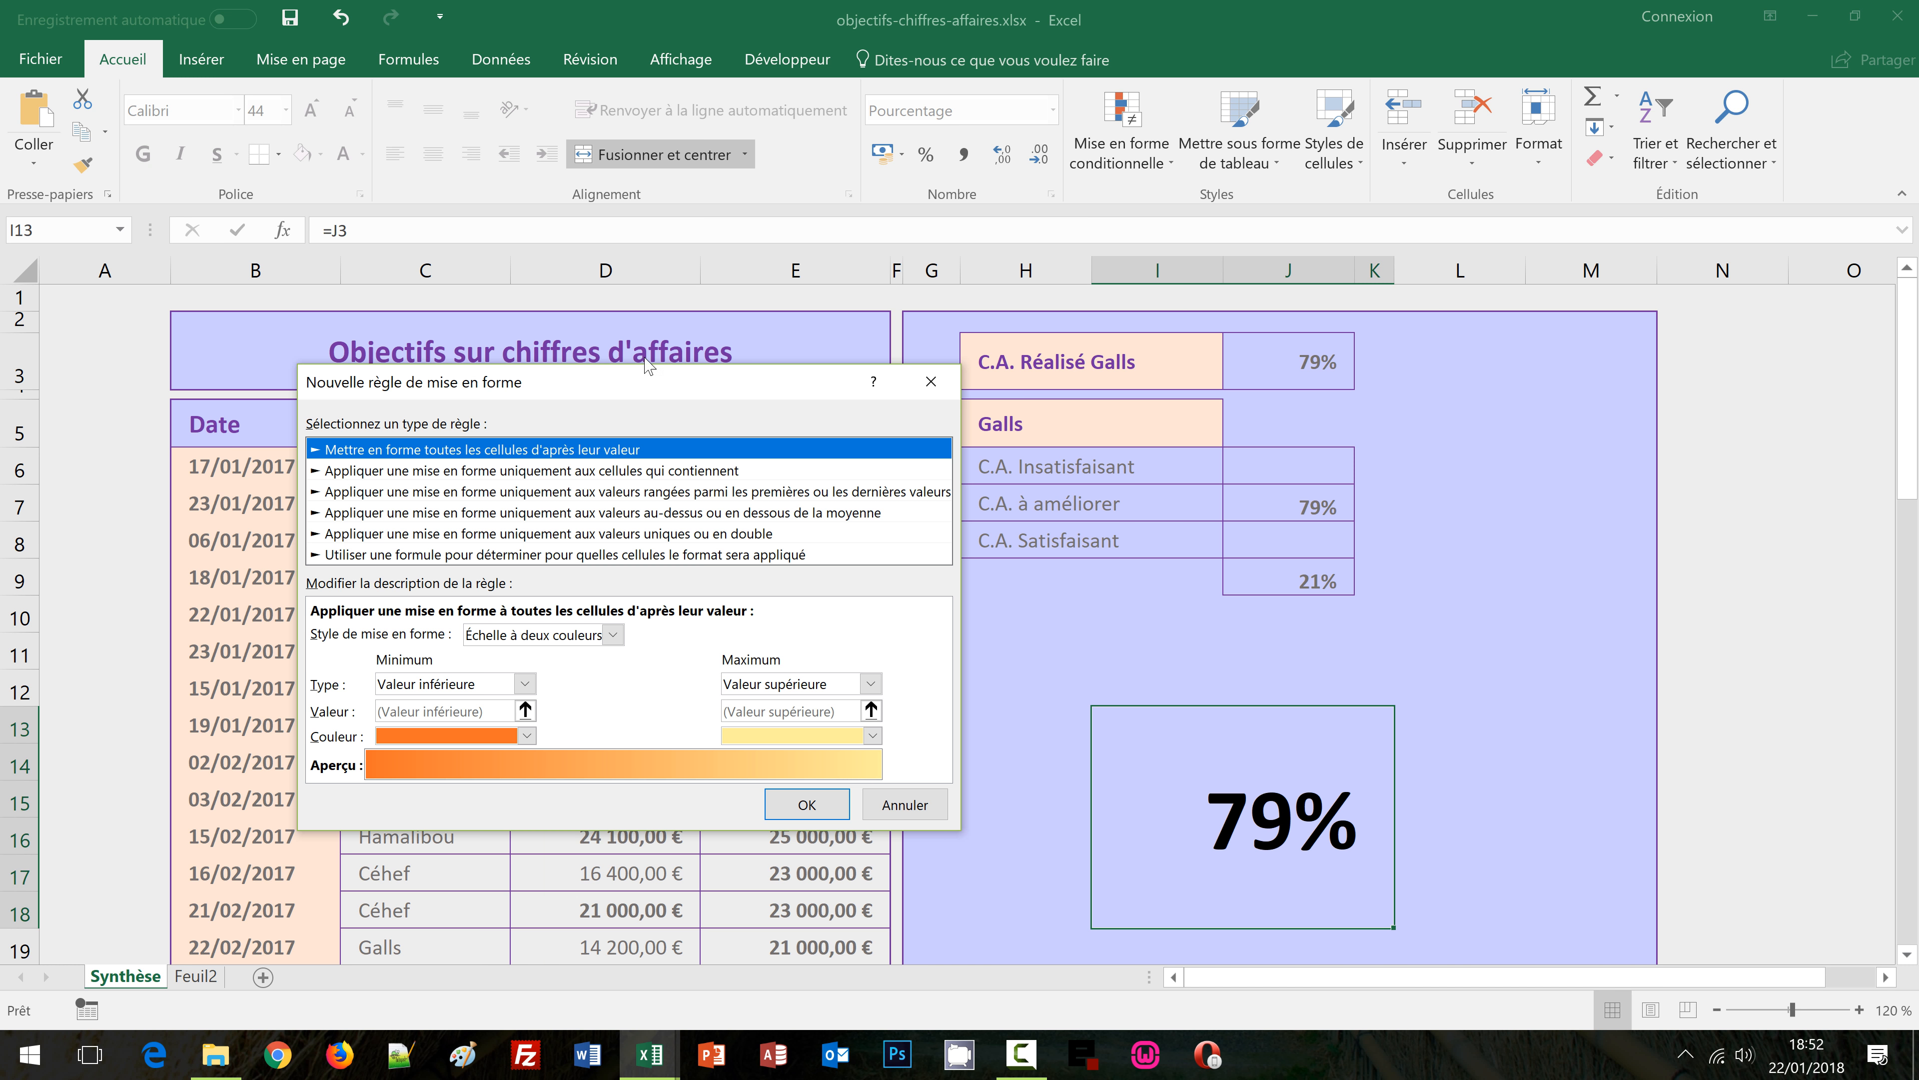
click(343, 556)
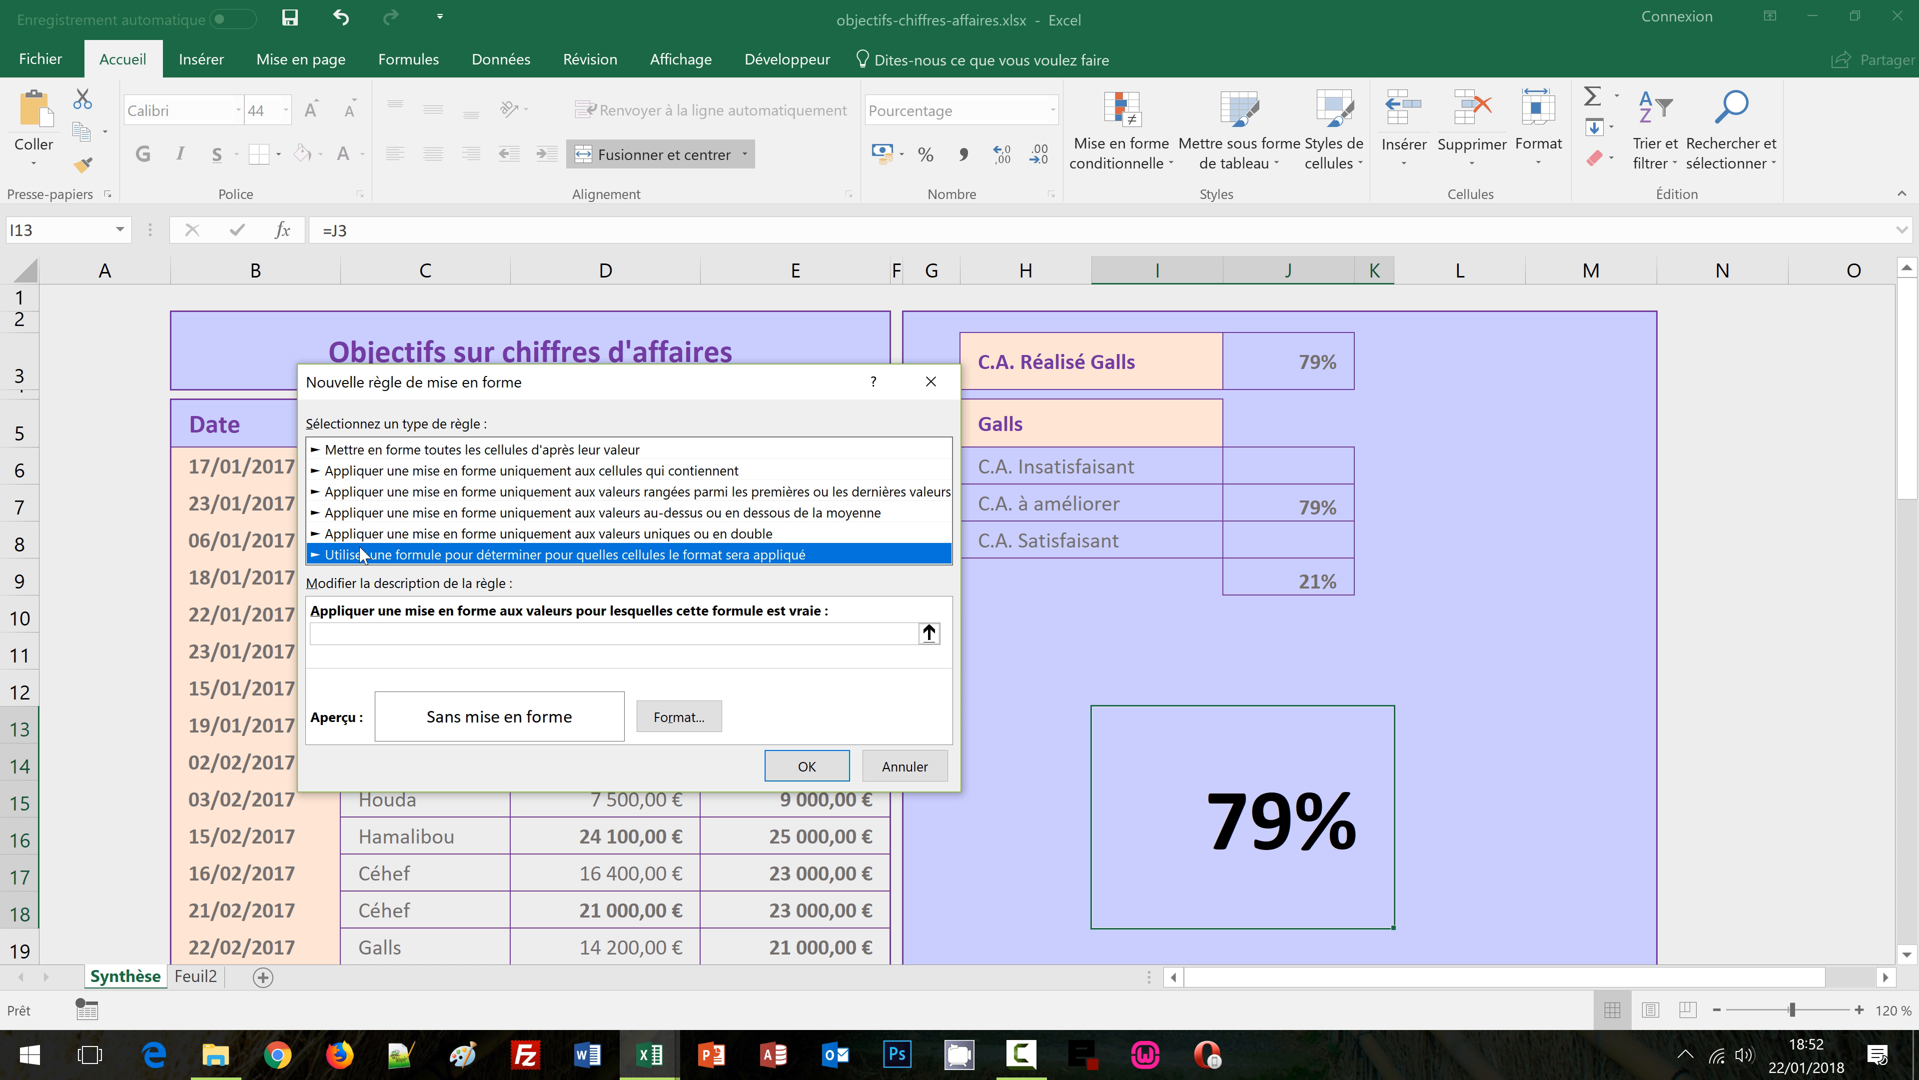
click(332, 634)
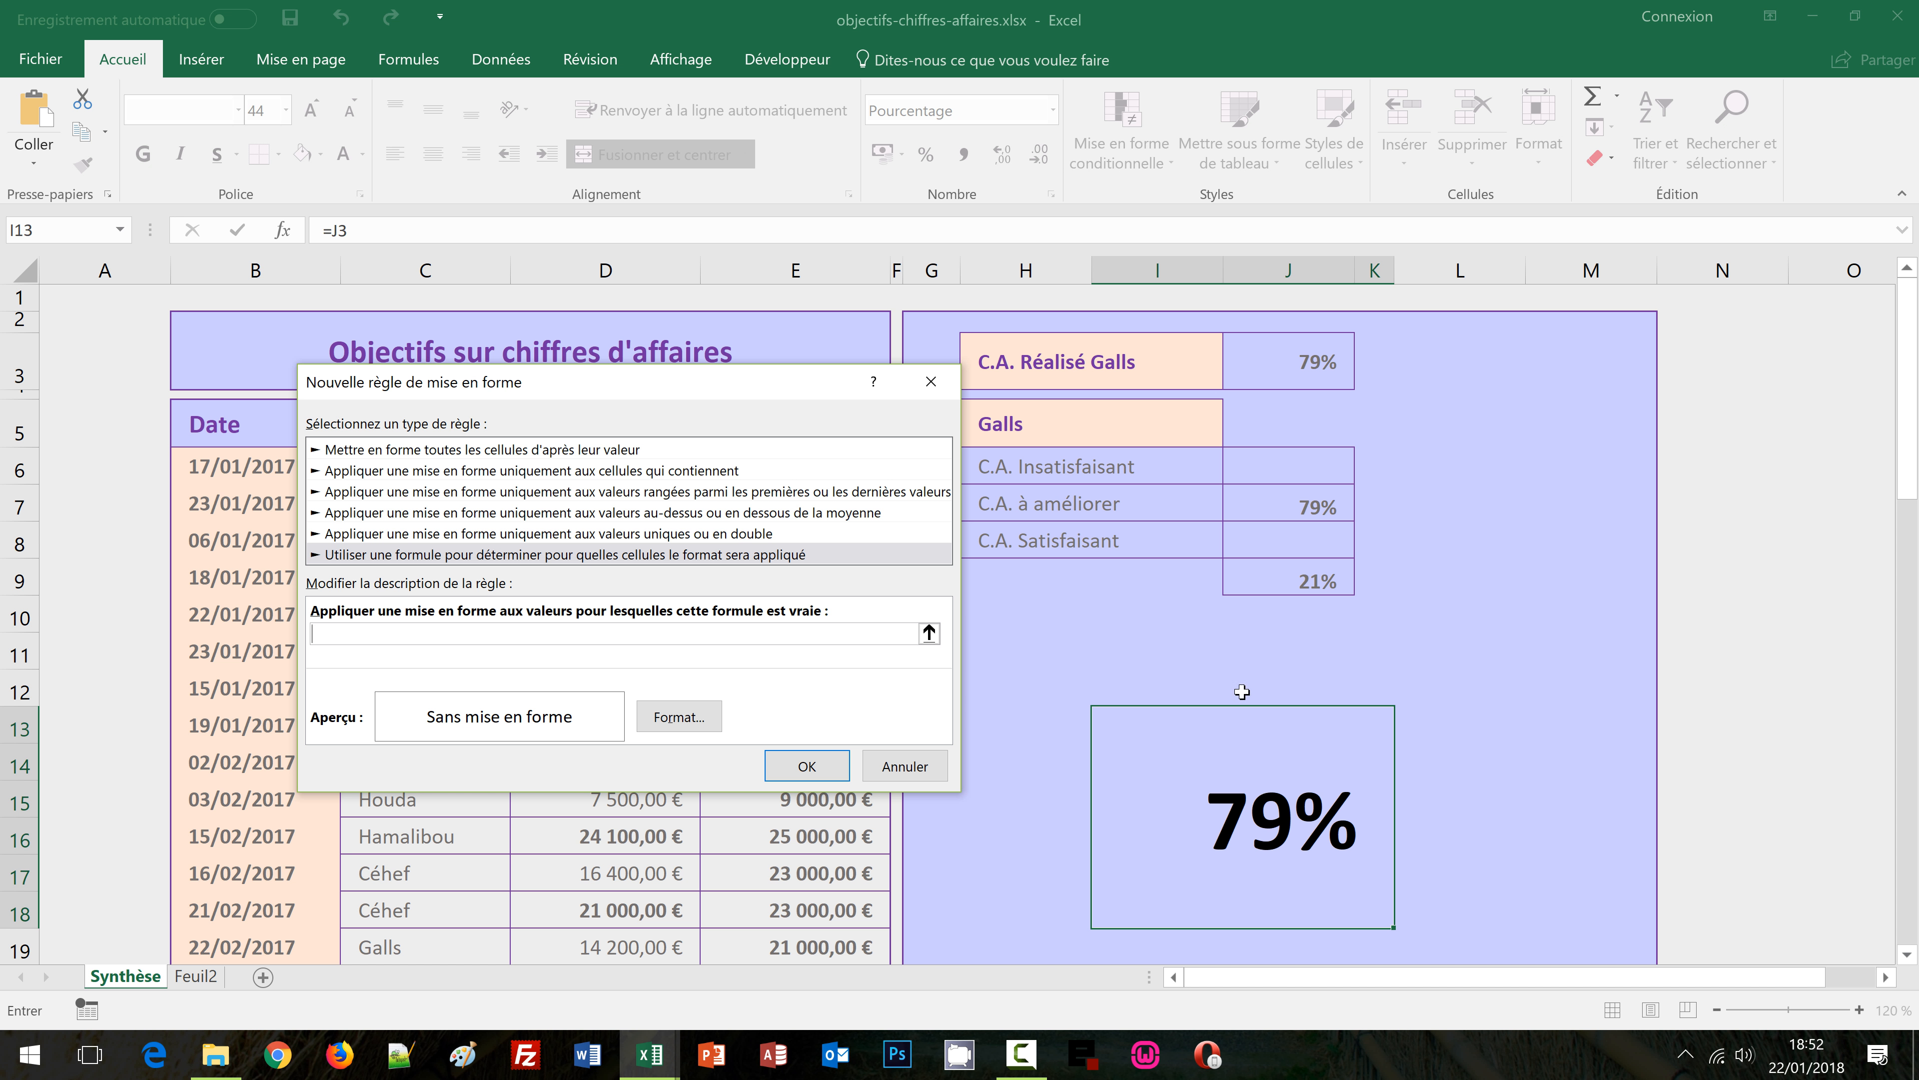
click(1292, 465)
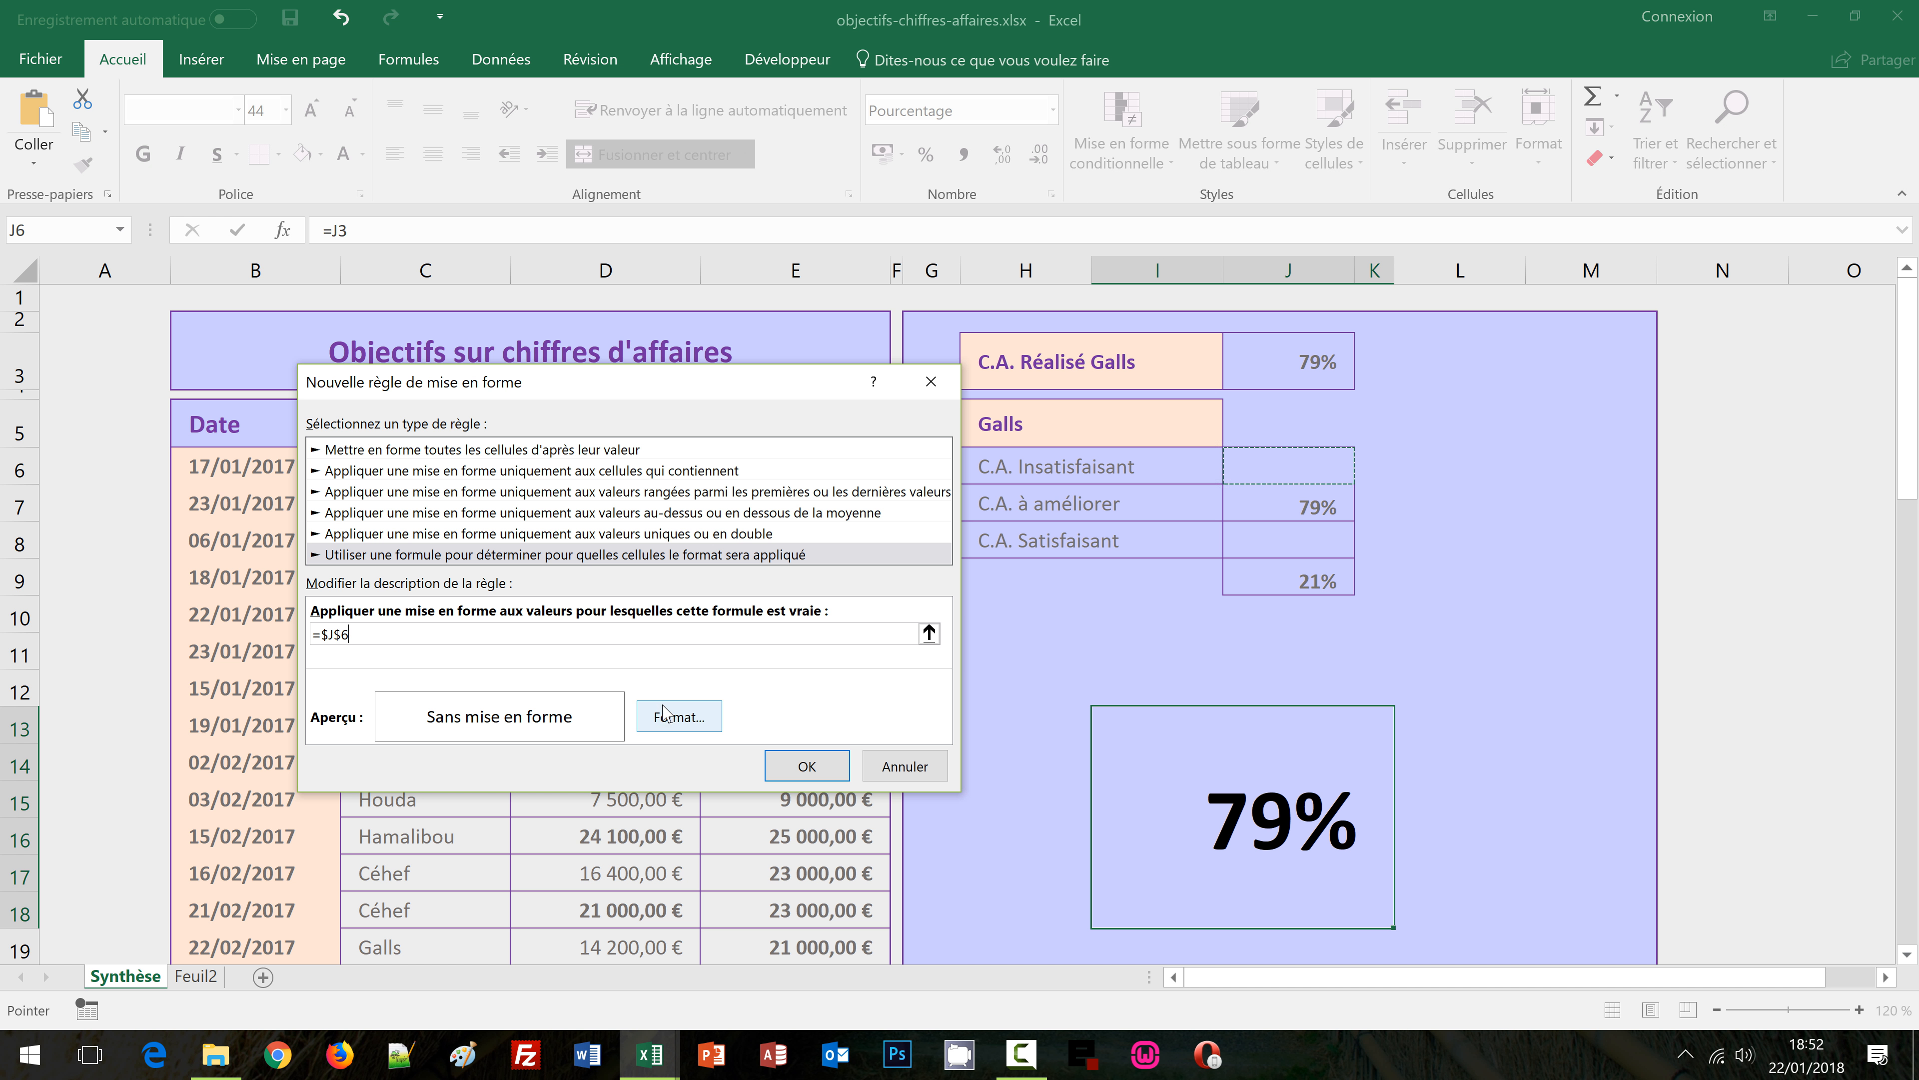
Give the J6 rule the recently used orange as font colour and apply it to I13
click(668, 720)
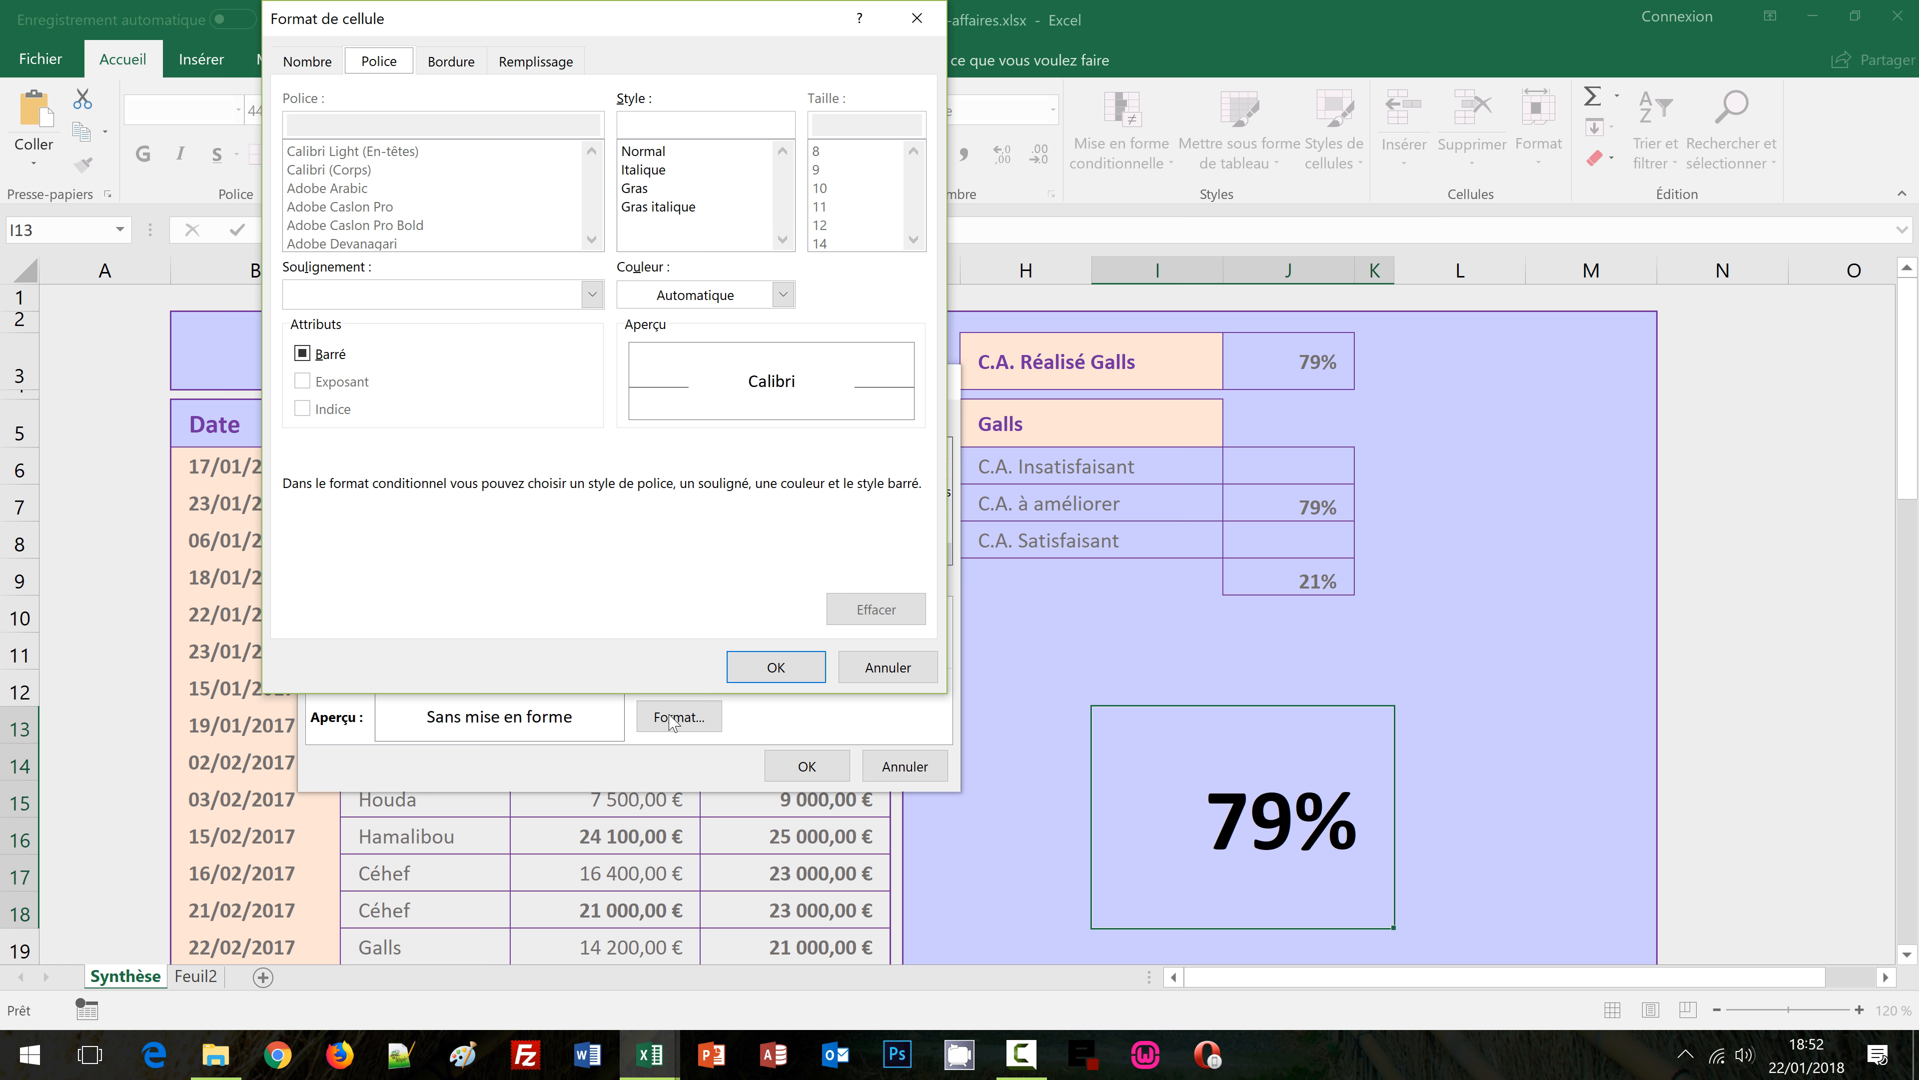
click(784, 296)
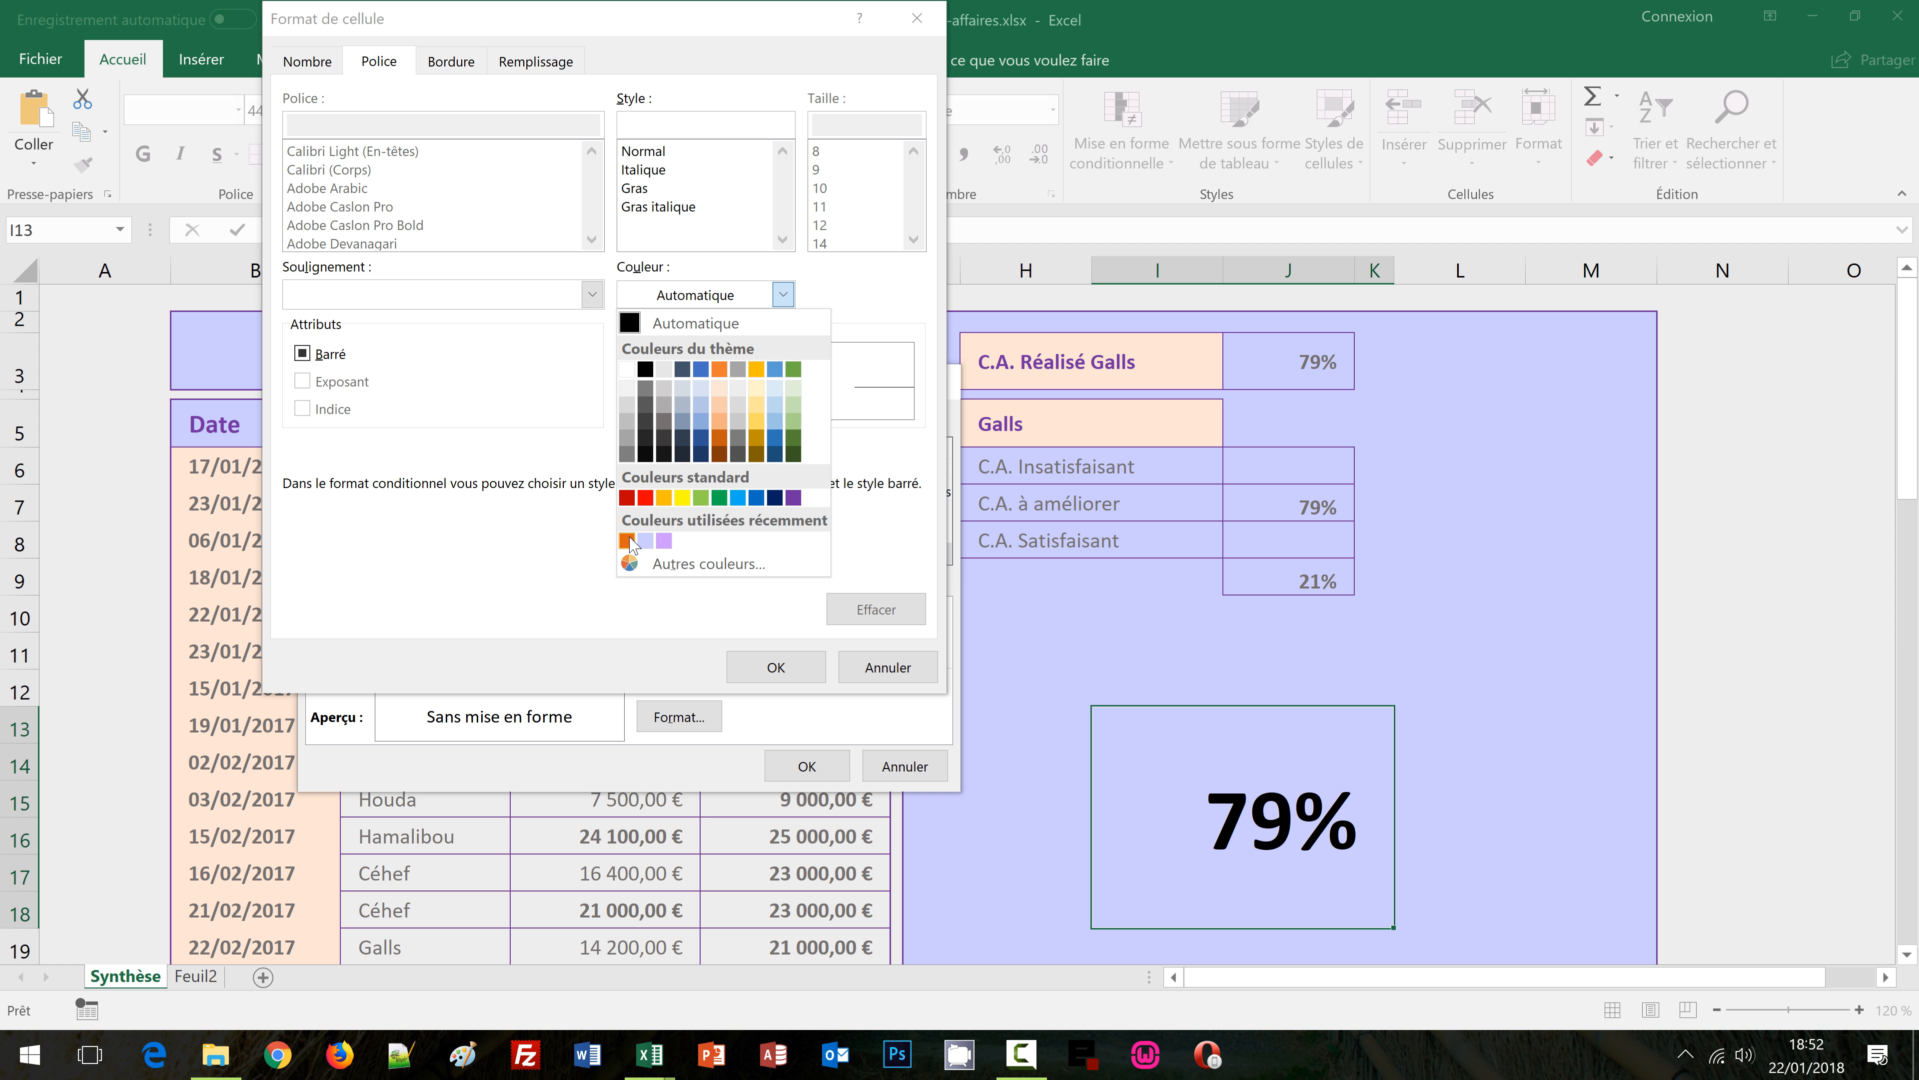
click(627, 541)
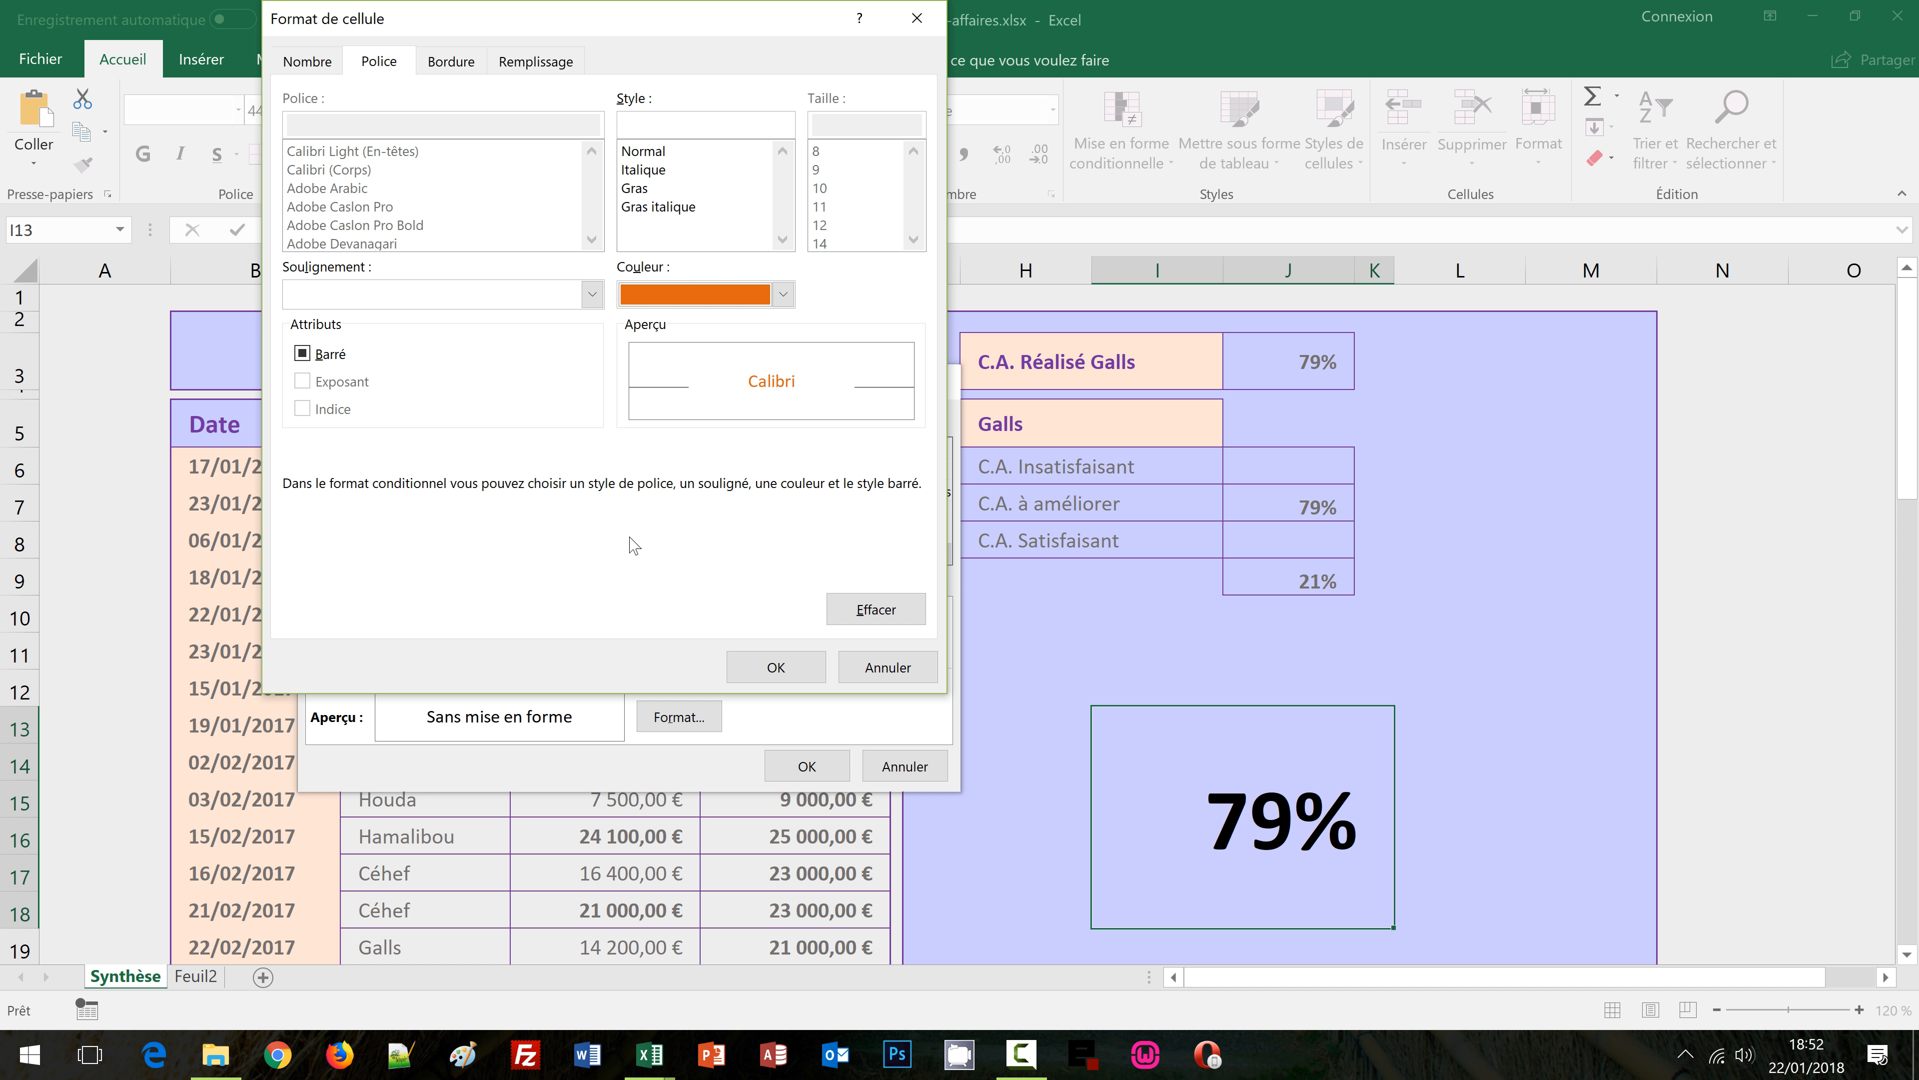
click(772, 668)
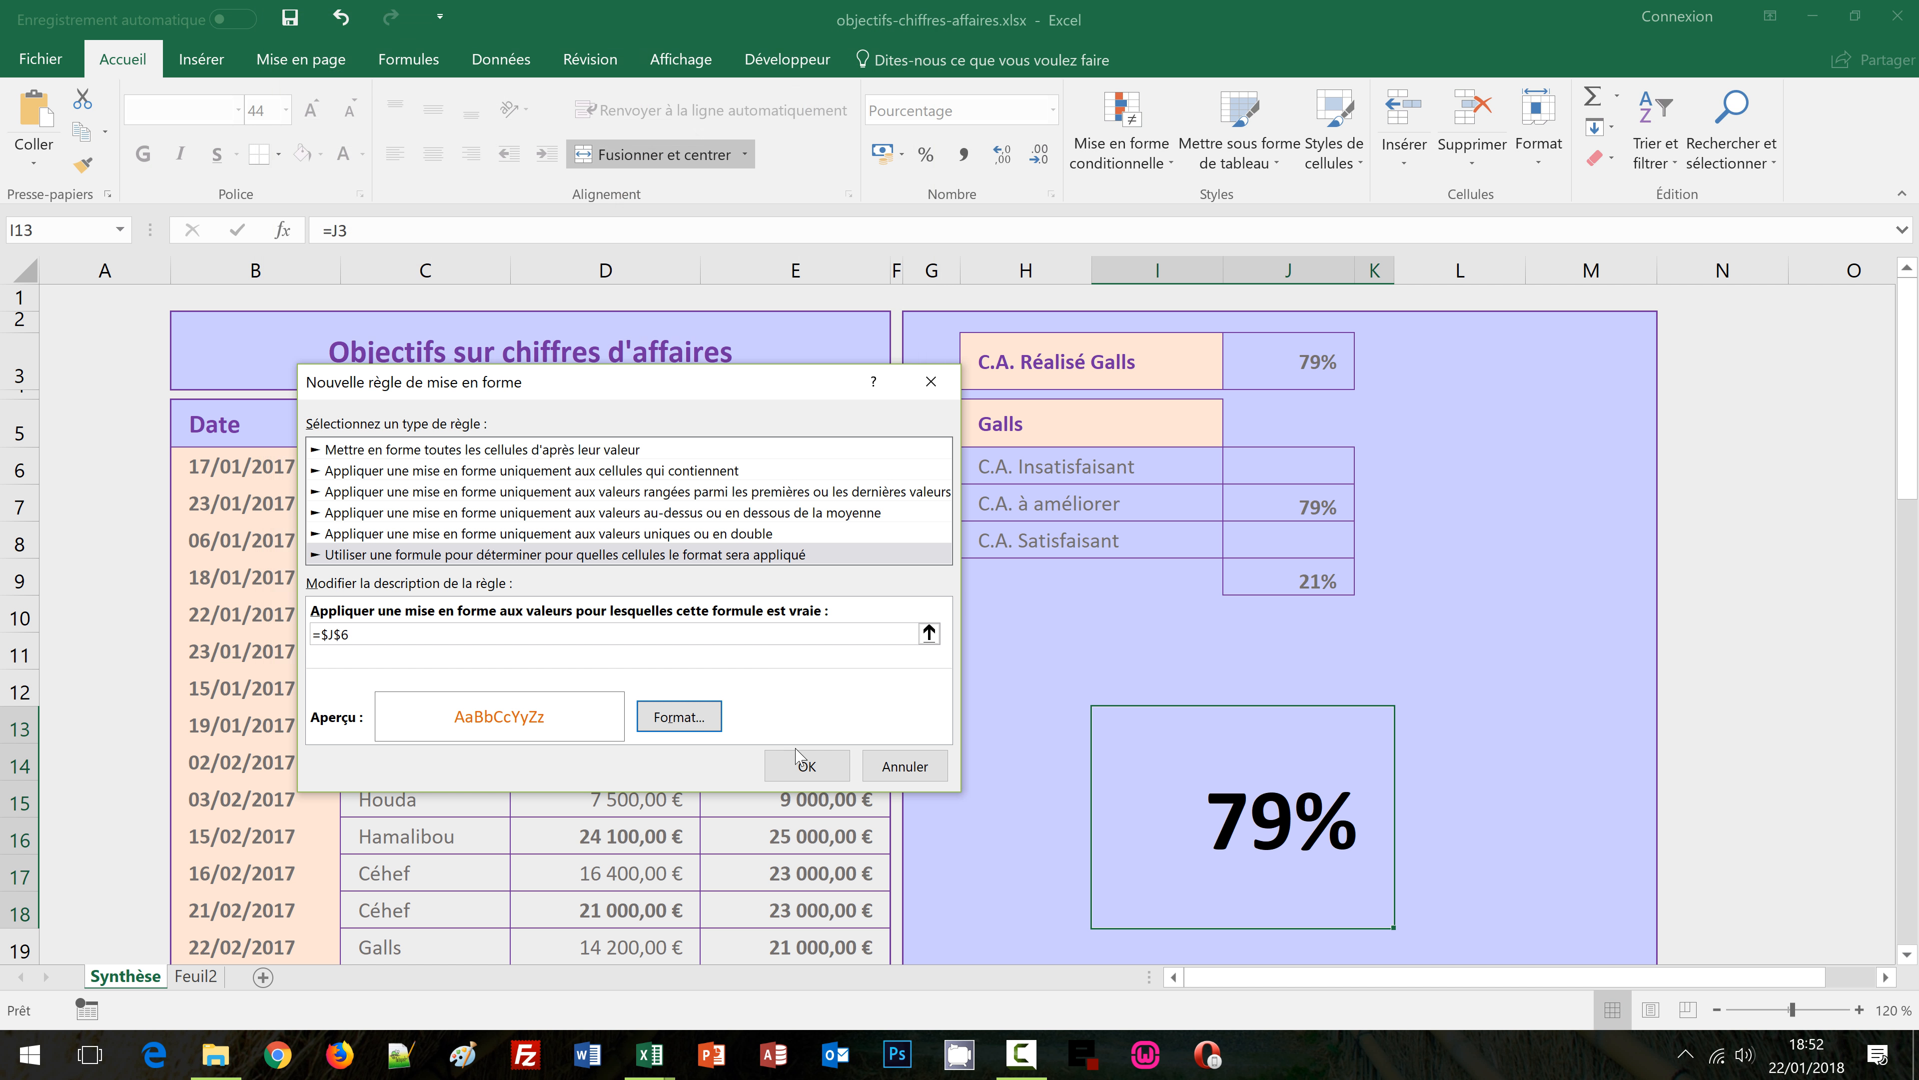
click(803, 766)
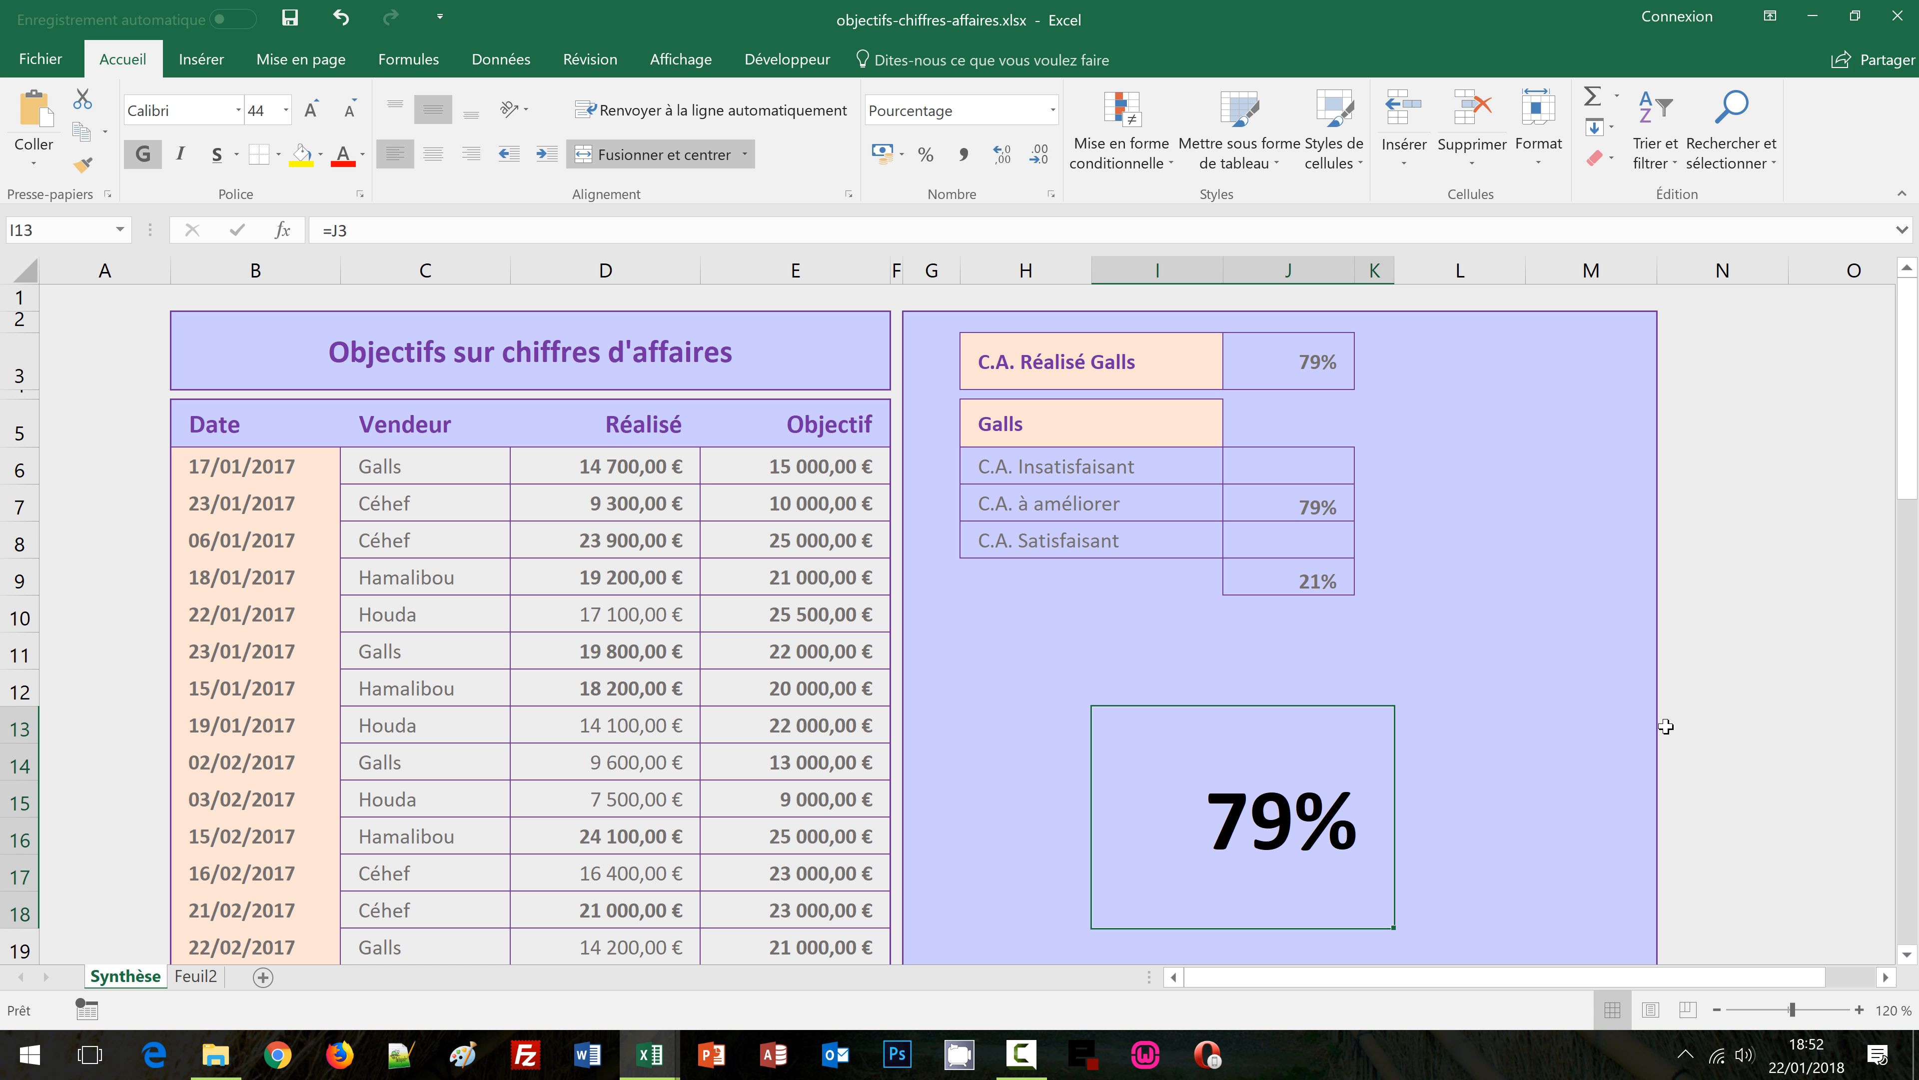
Start a second formula-based conditional formatting rule for I13 whose condition refers to cell J7
click(1166, 174)
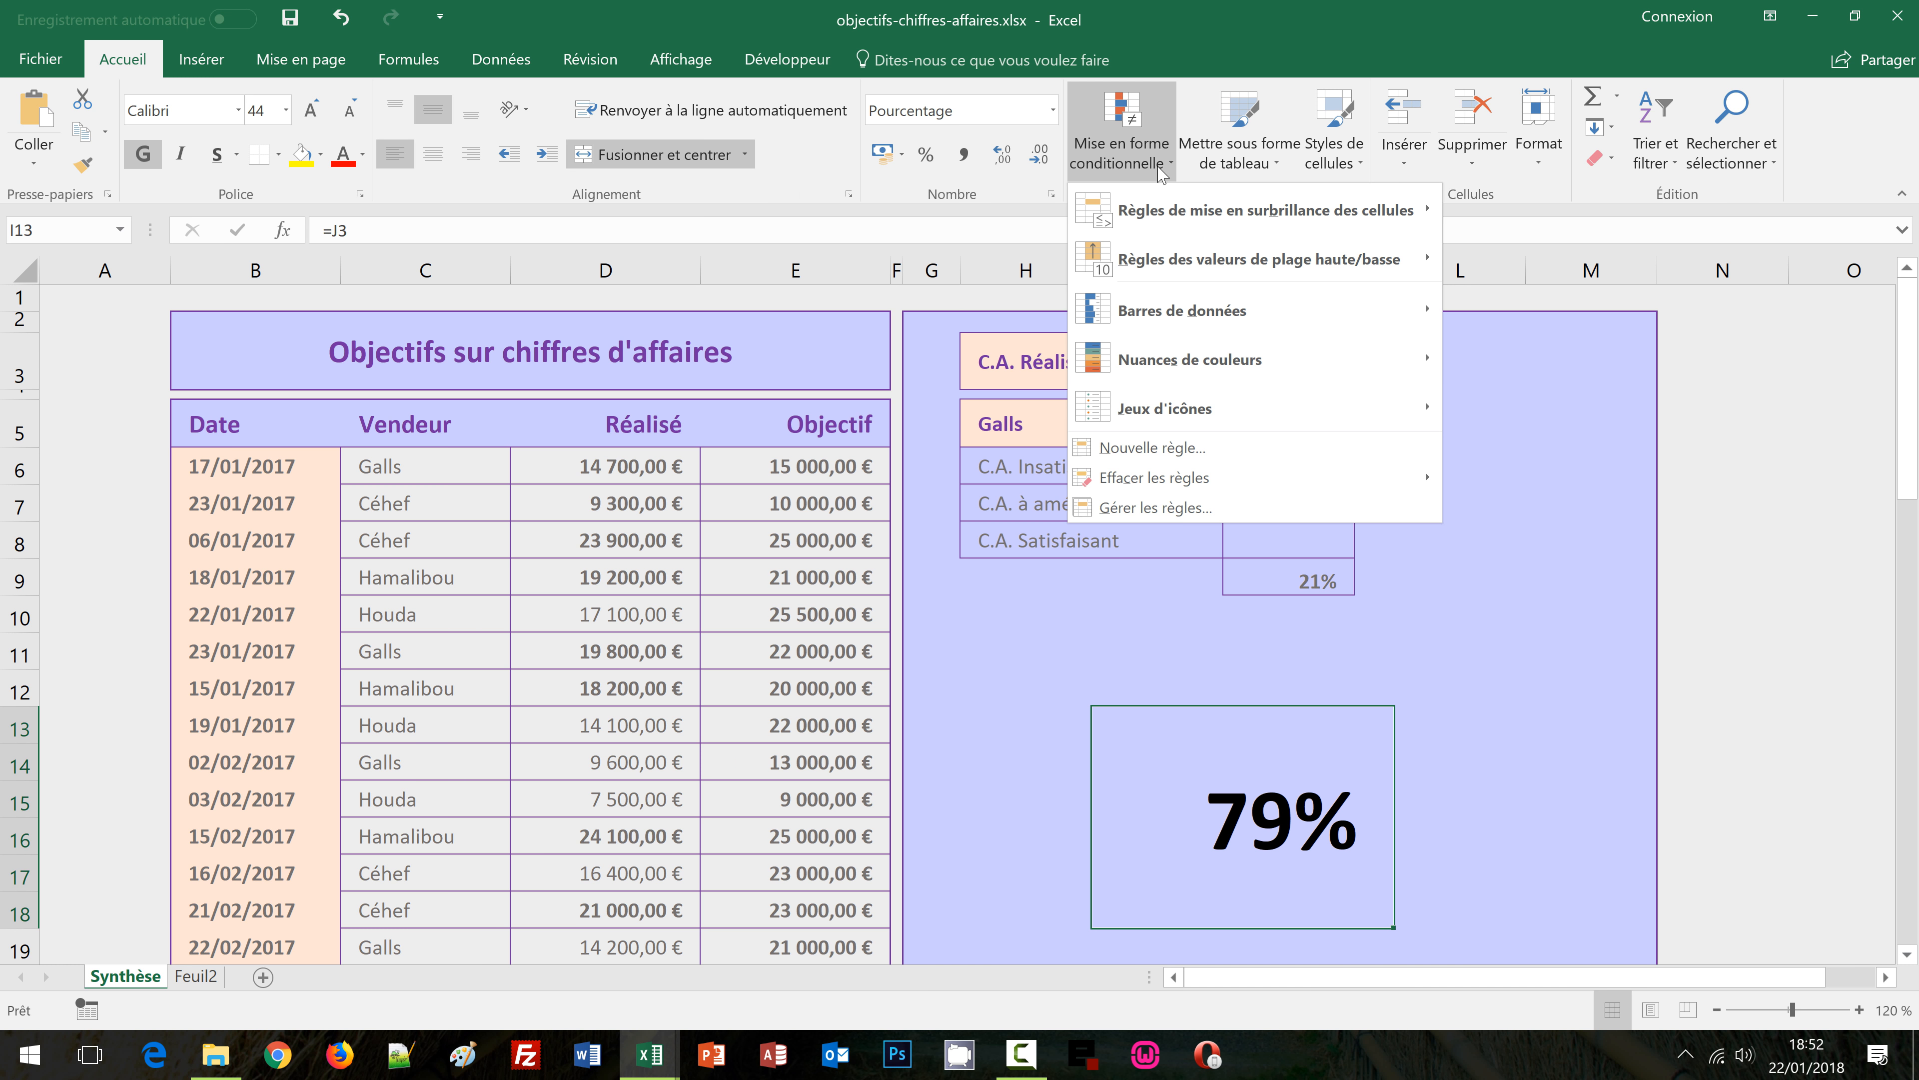
click(1133, 448)
click(372, 537)
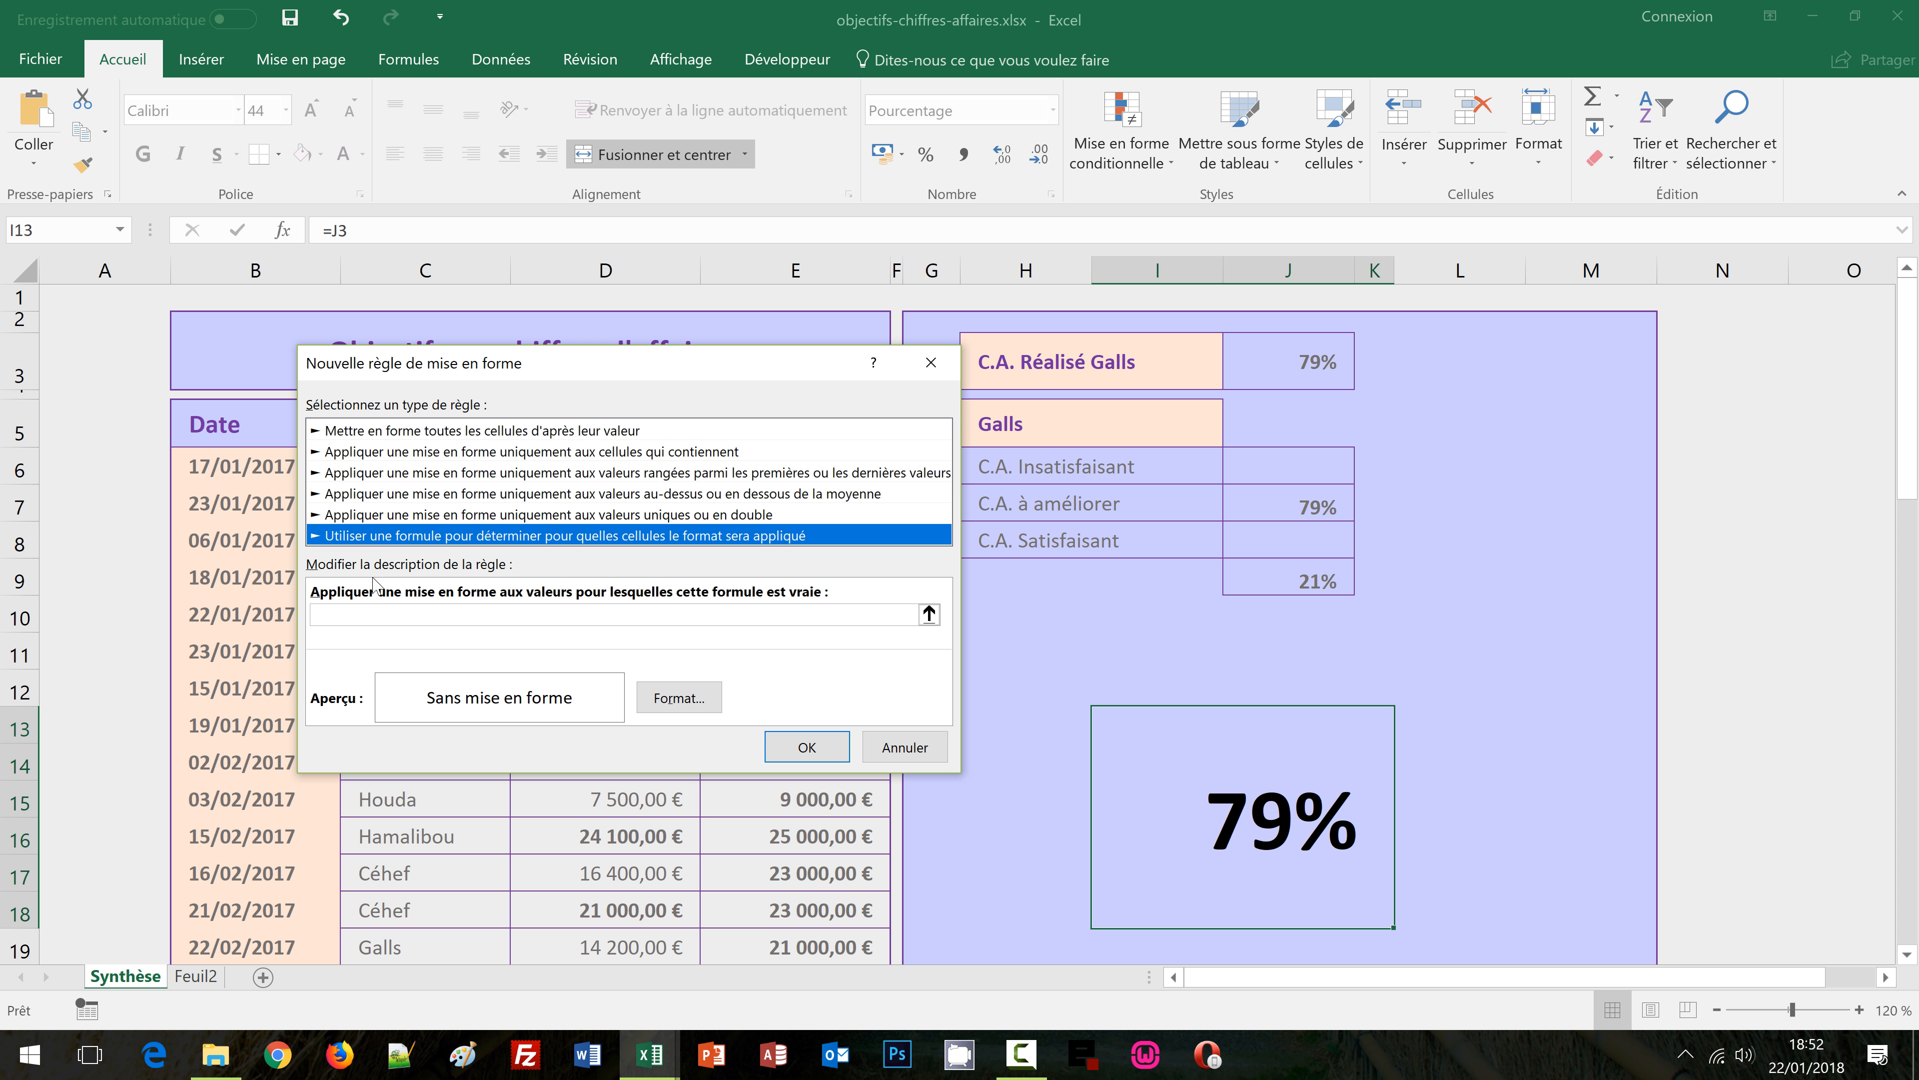
click(356, 618)
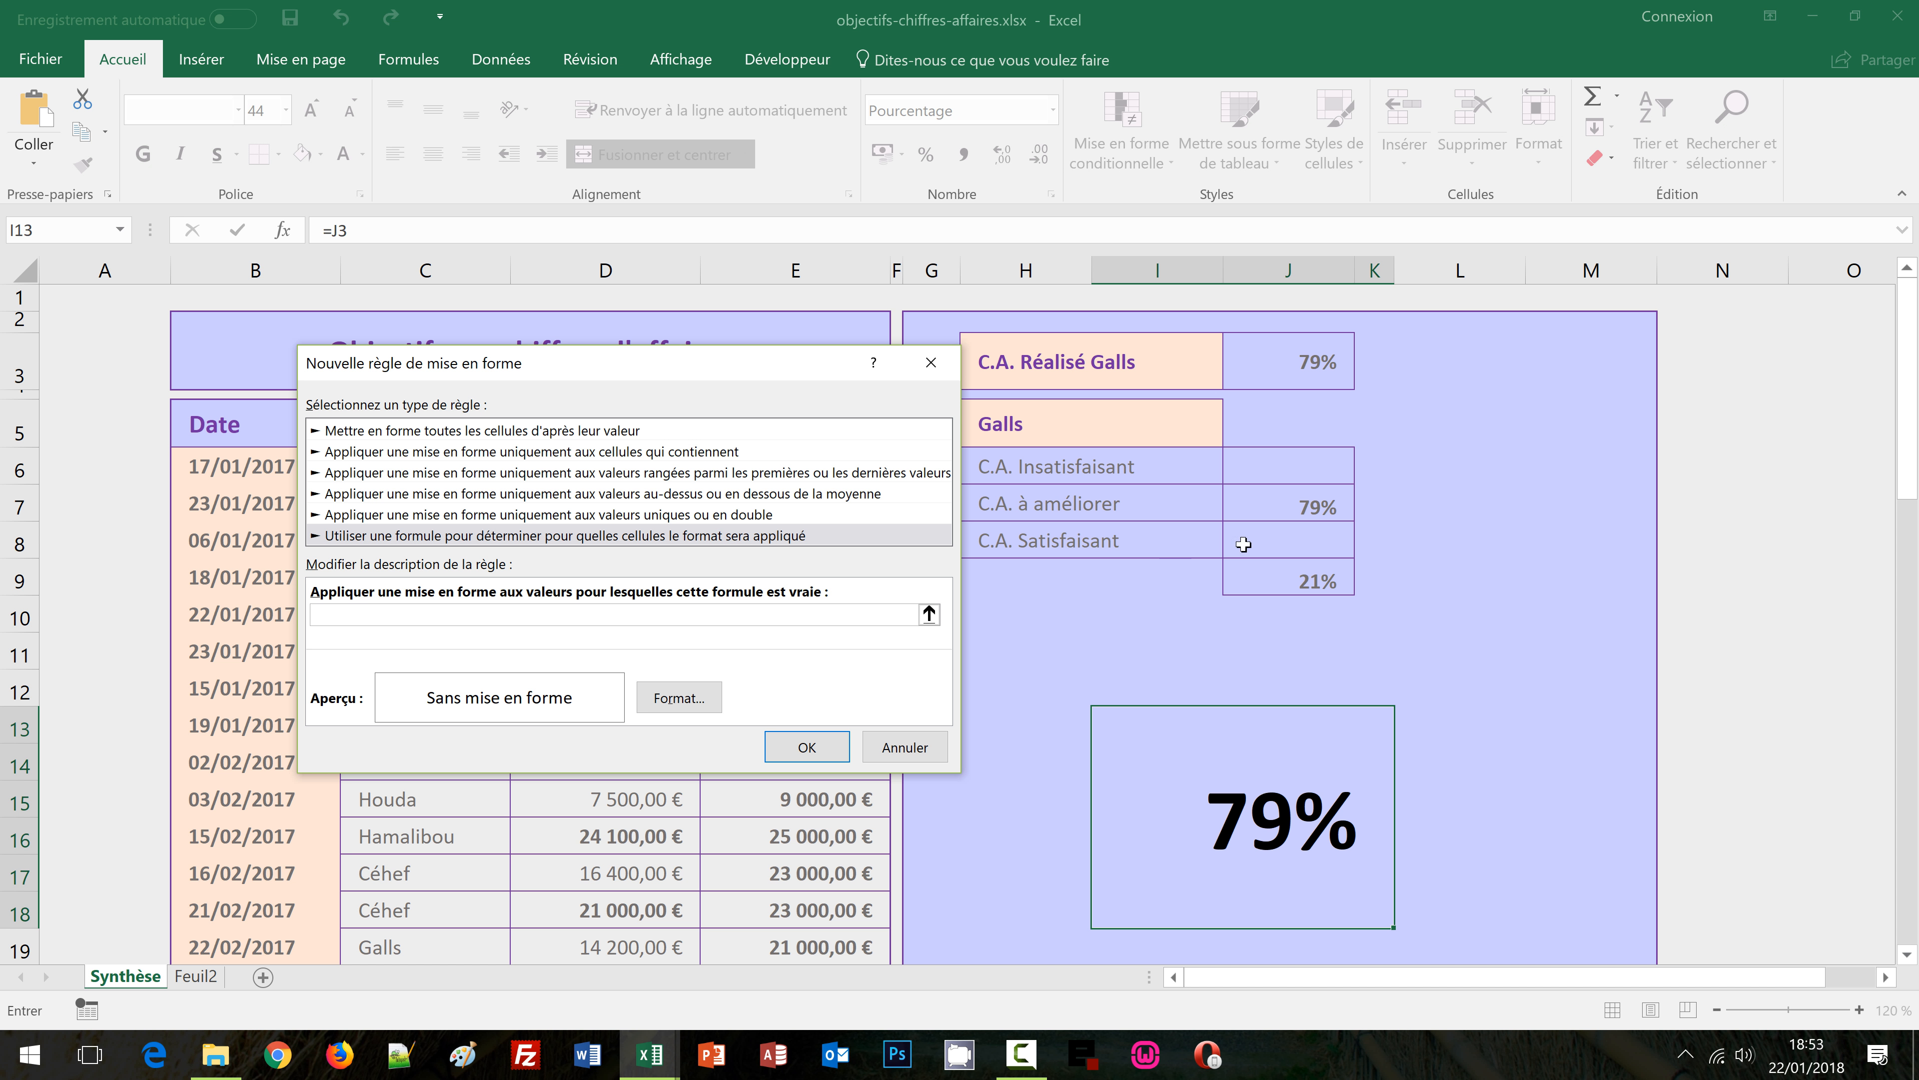
click(1305, 508)
Give the J7 rule a light gold theme font colour and apply it to I13
click(669, 699)
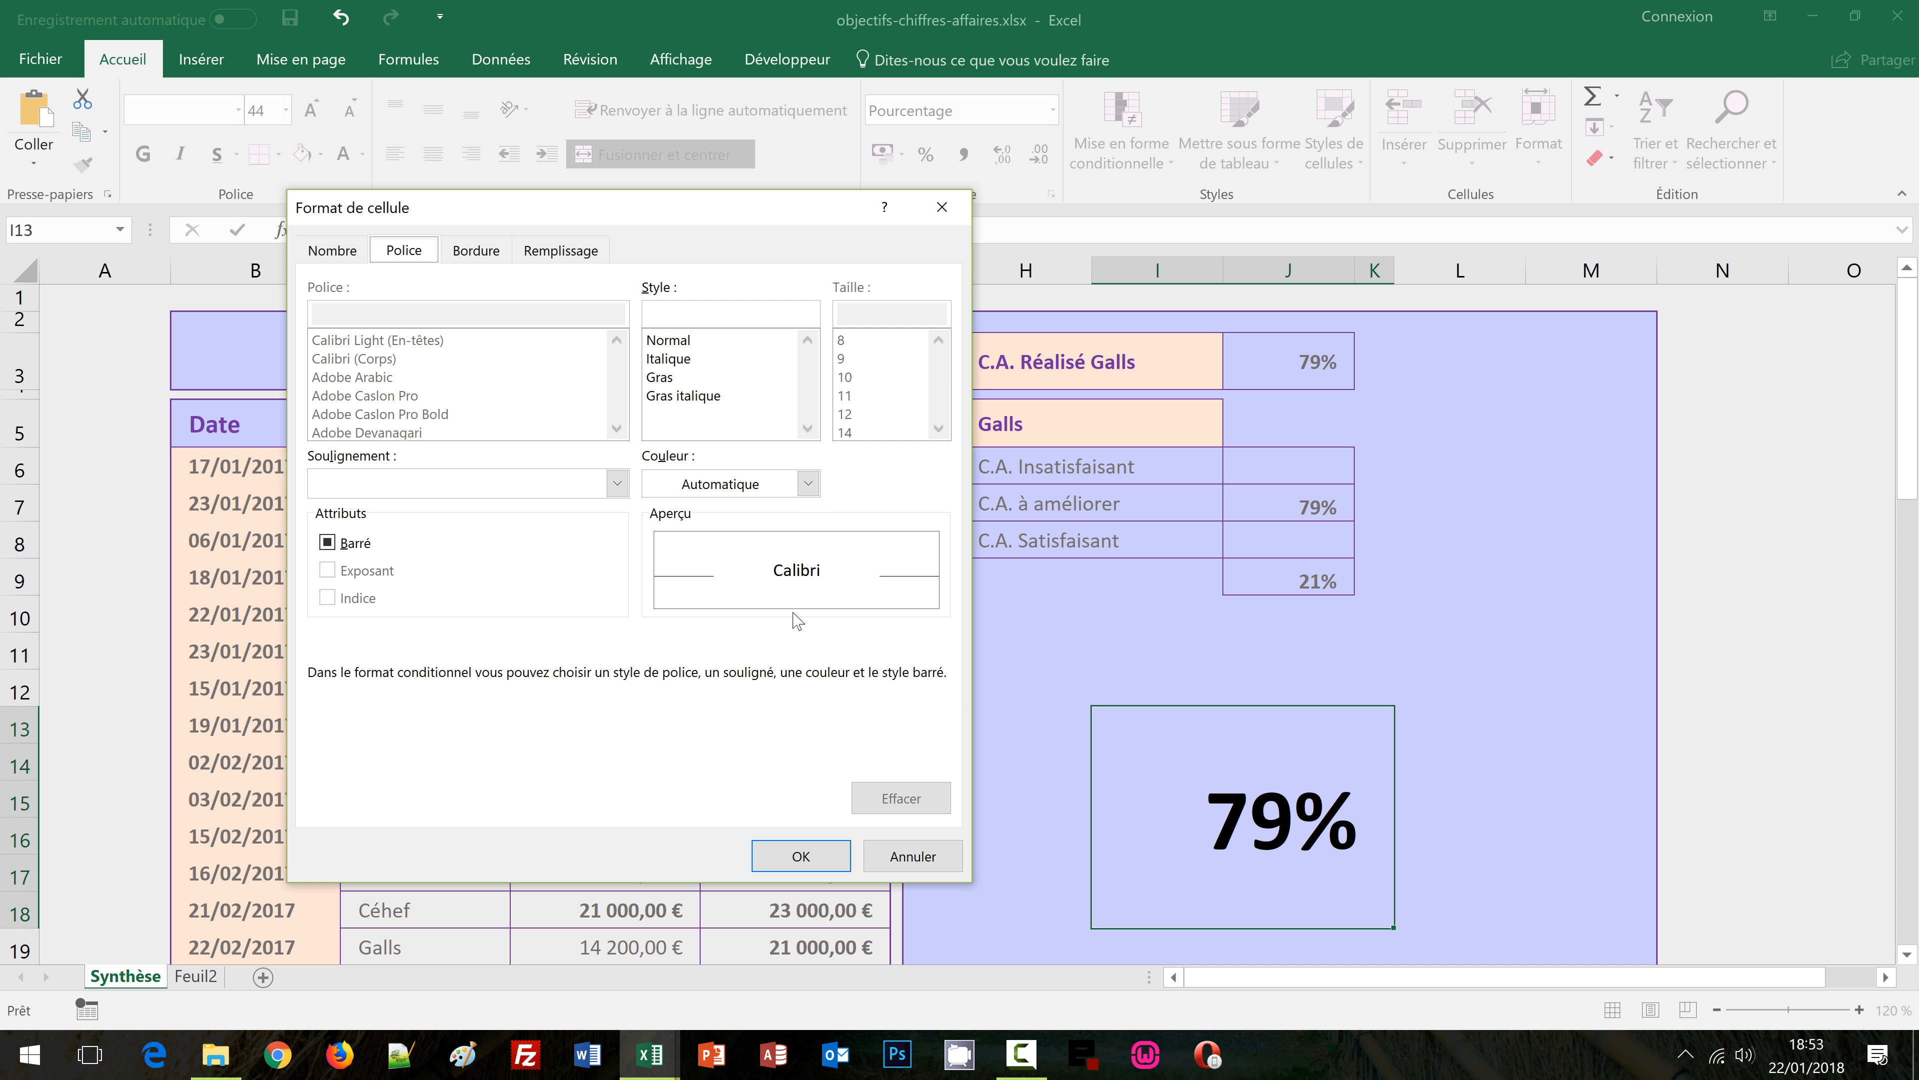
click(808, 484)
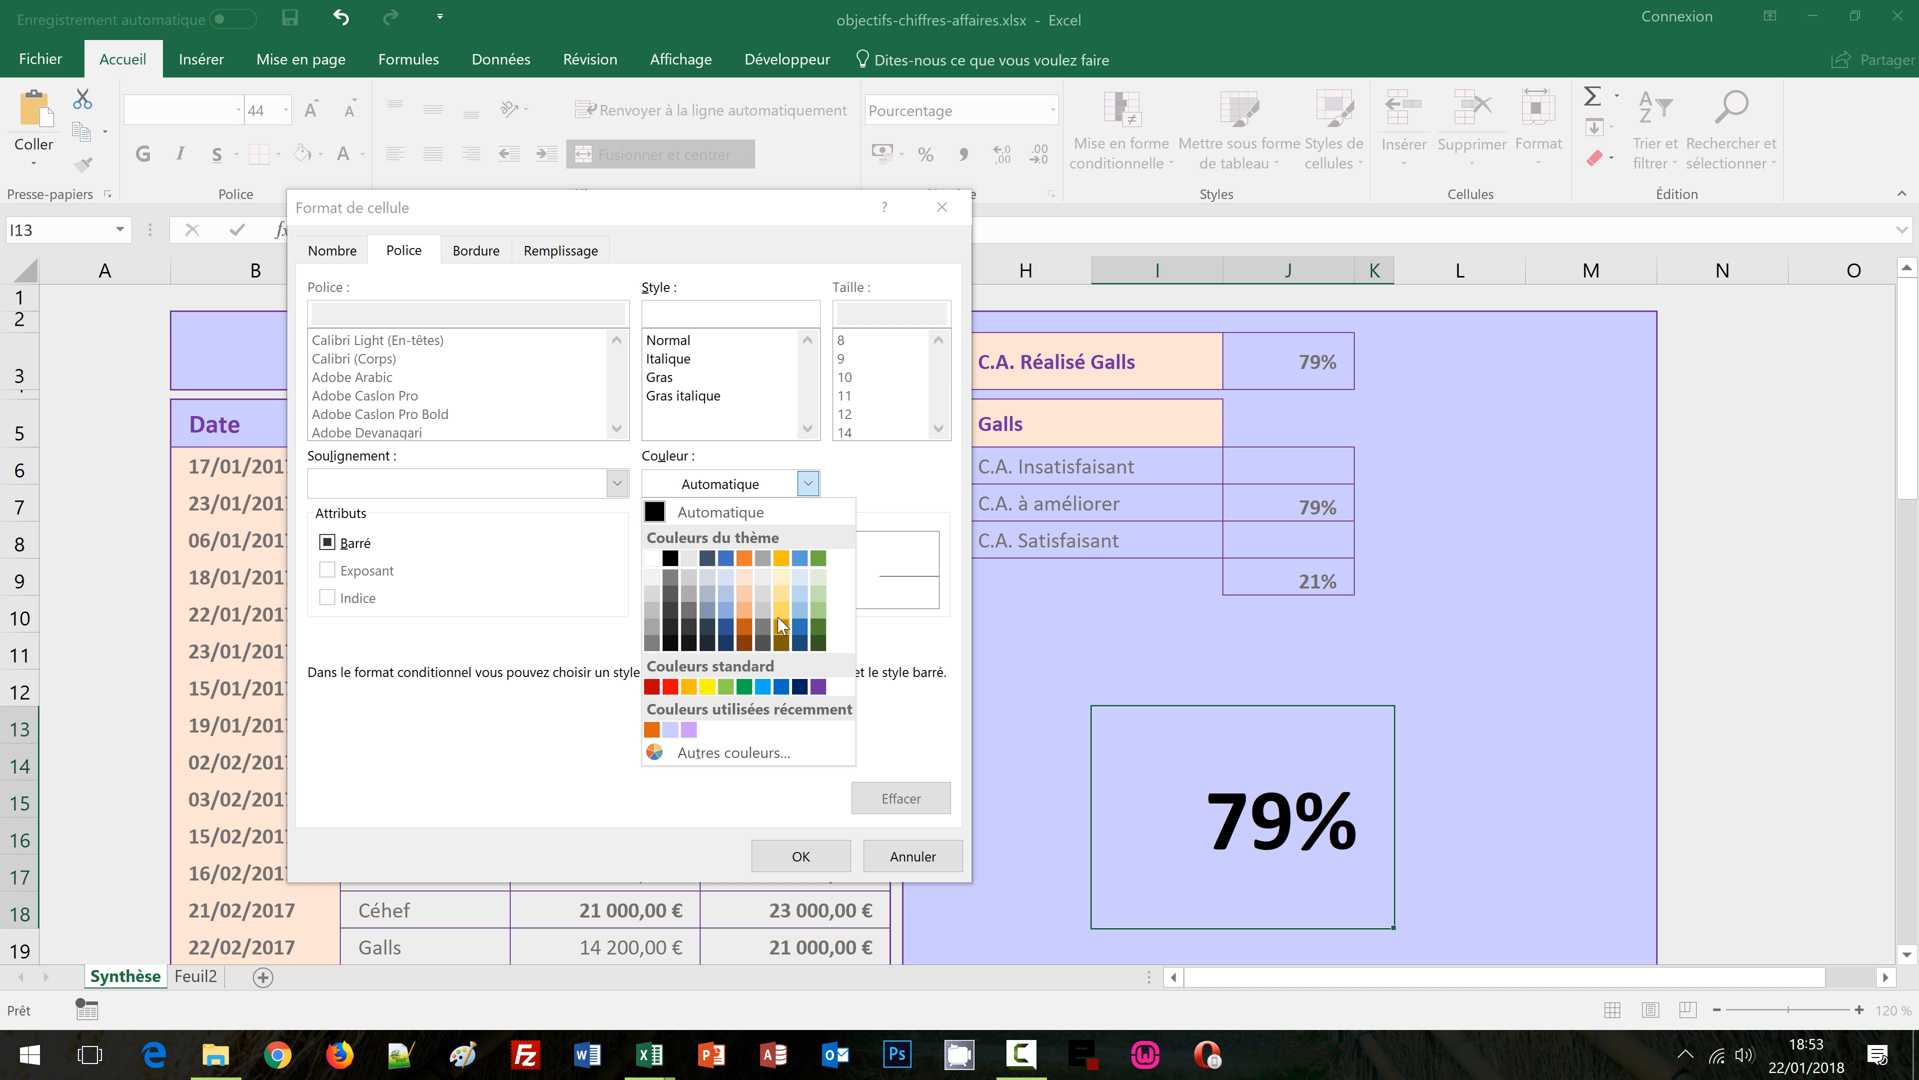
click(781, 609)
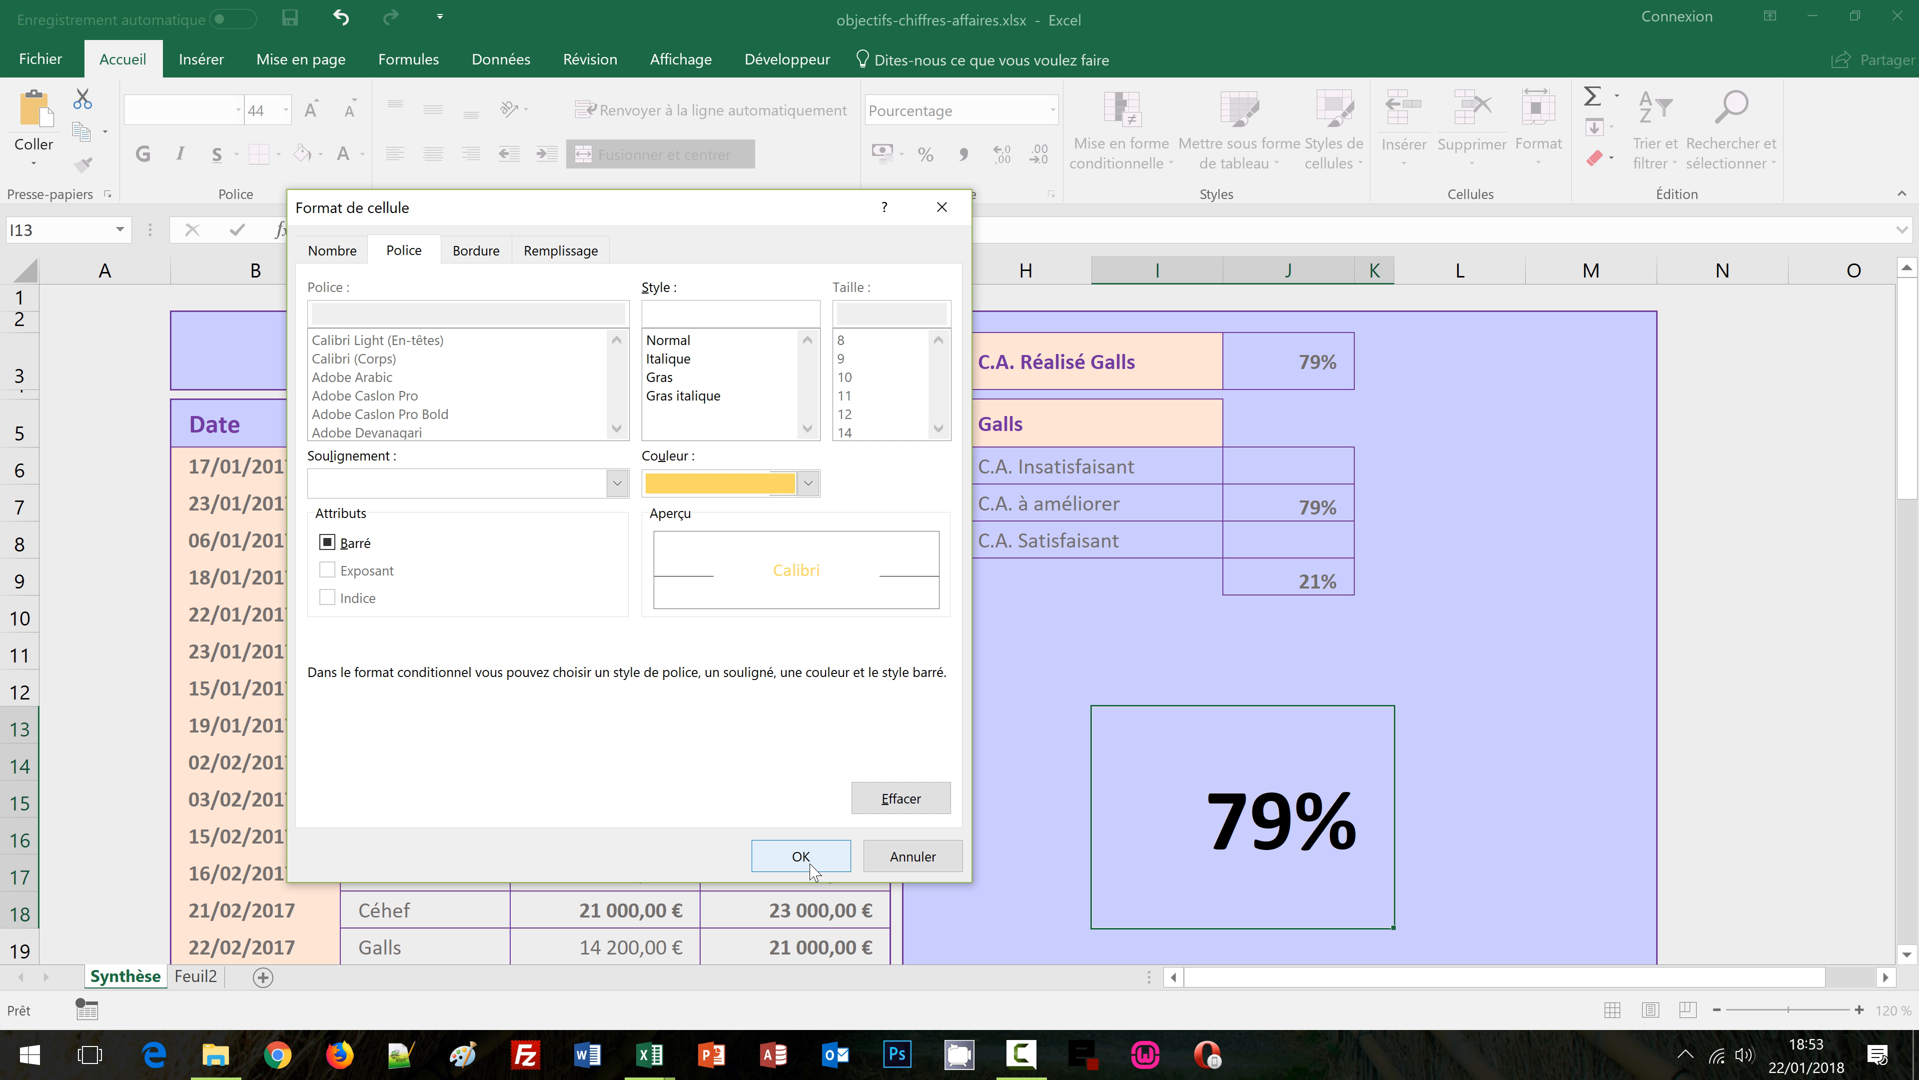
click(827, 868)
click(811, 742)
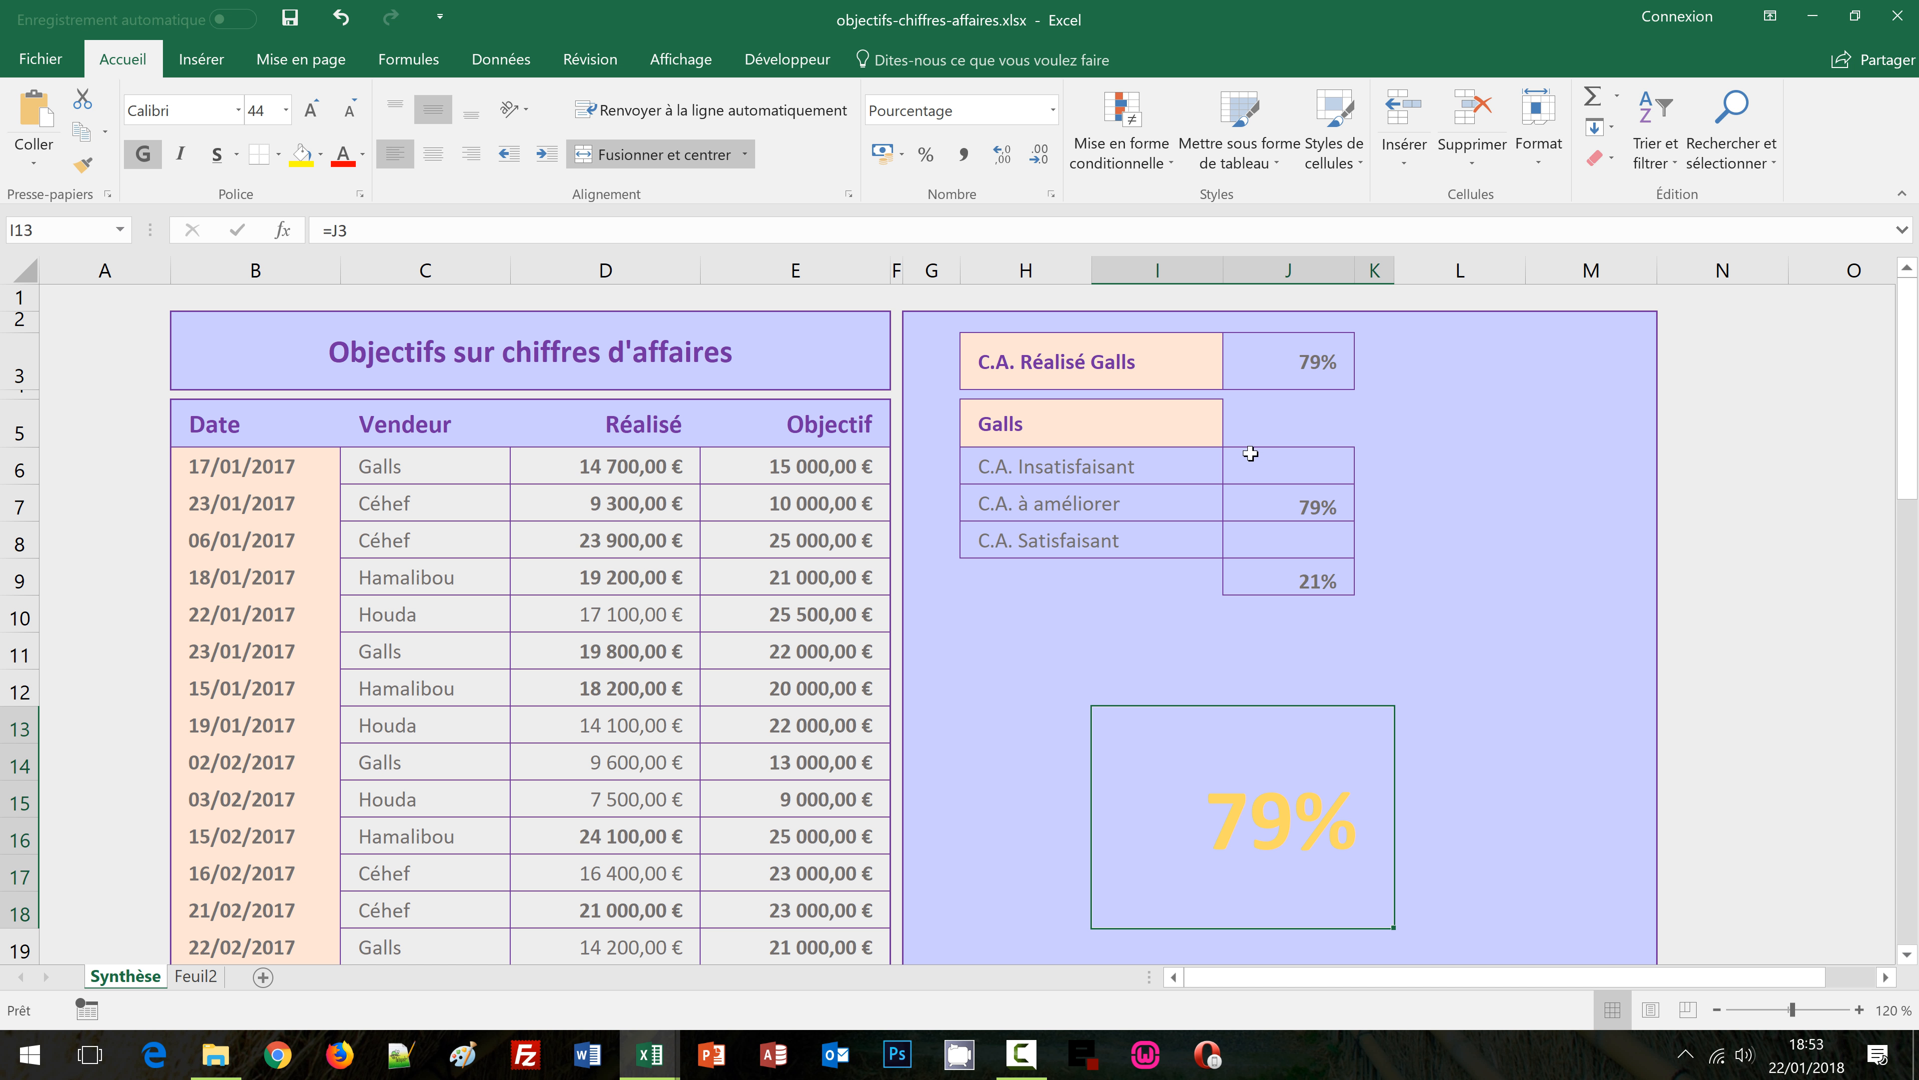
Start a third formula-based conditional formatting rule for I13 whose condition refers to cell J8
click(1155, 168)
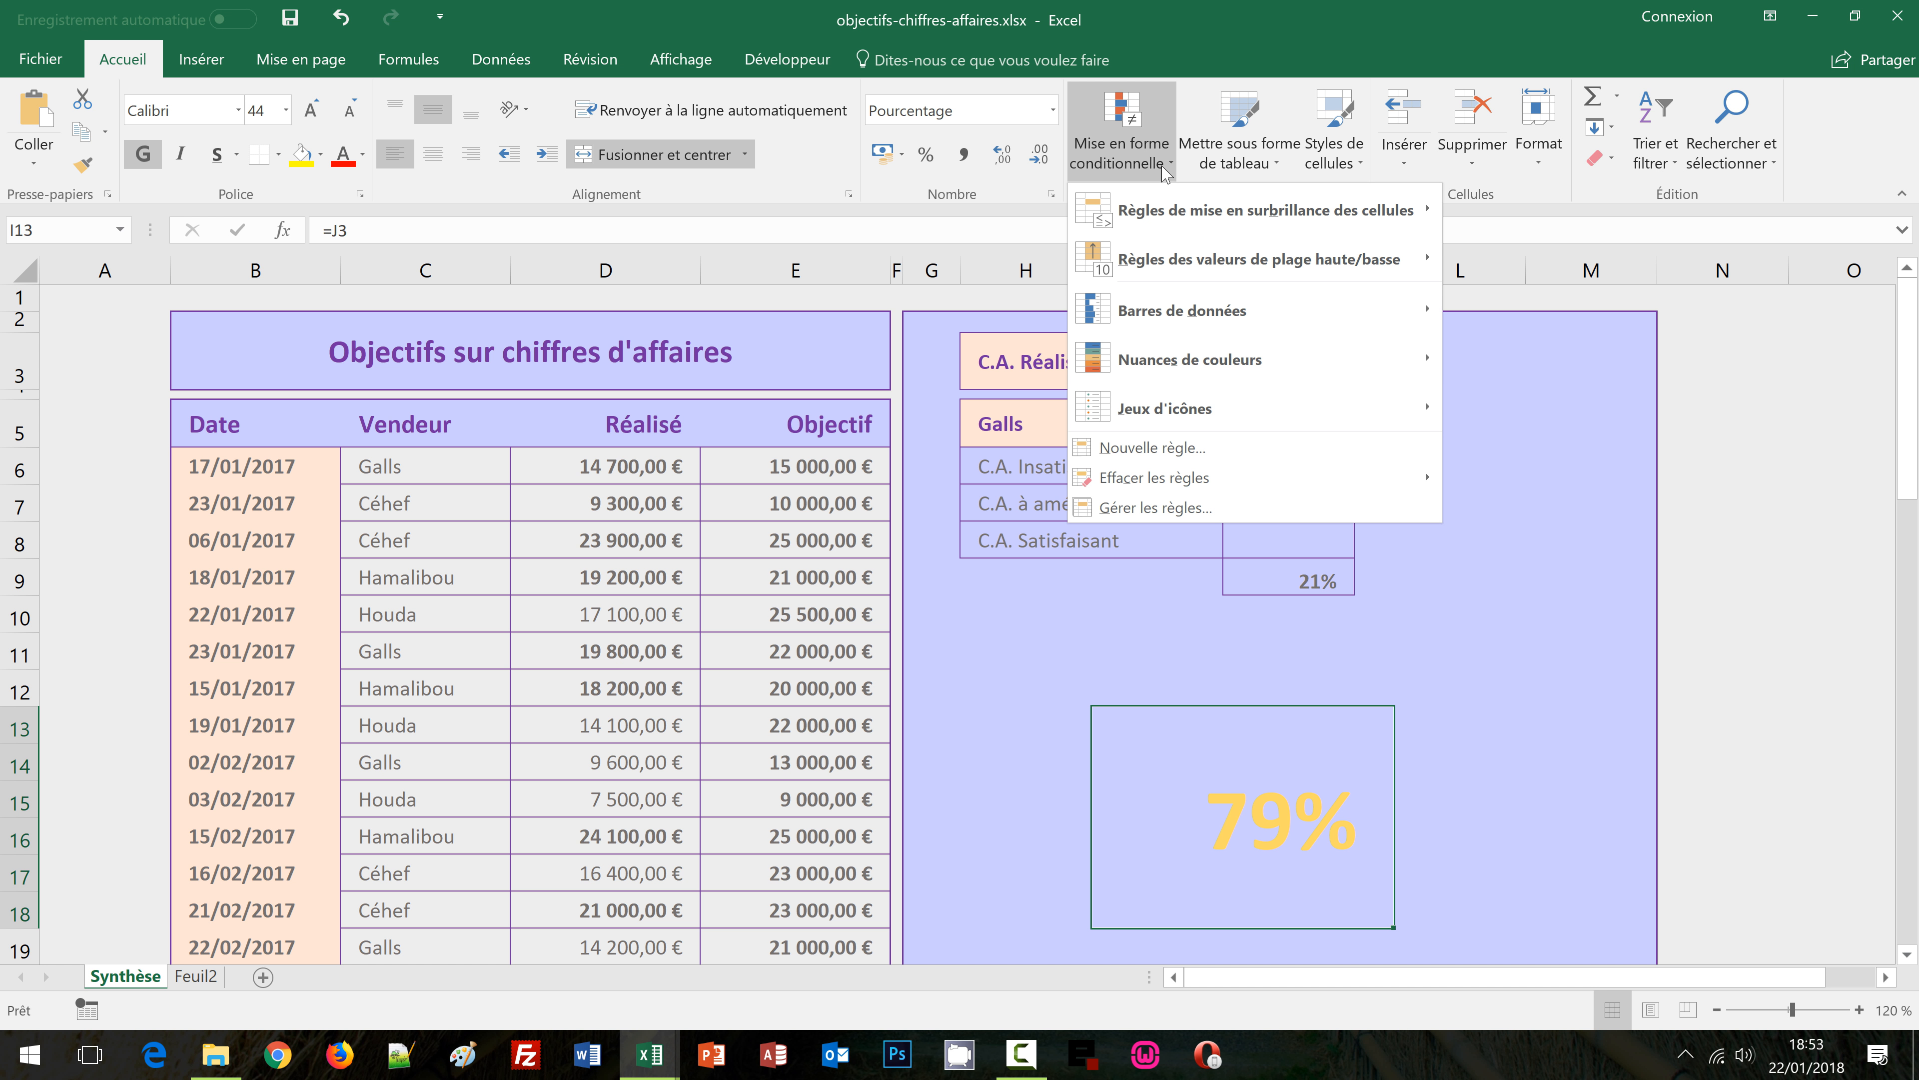
click(1174, 450)
click(393, 516)
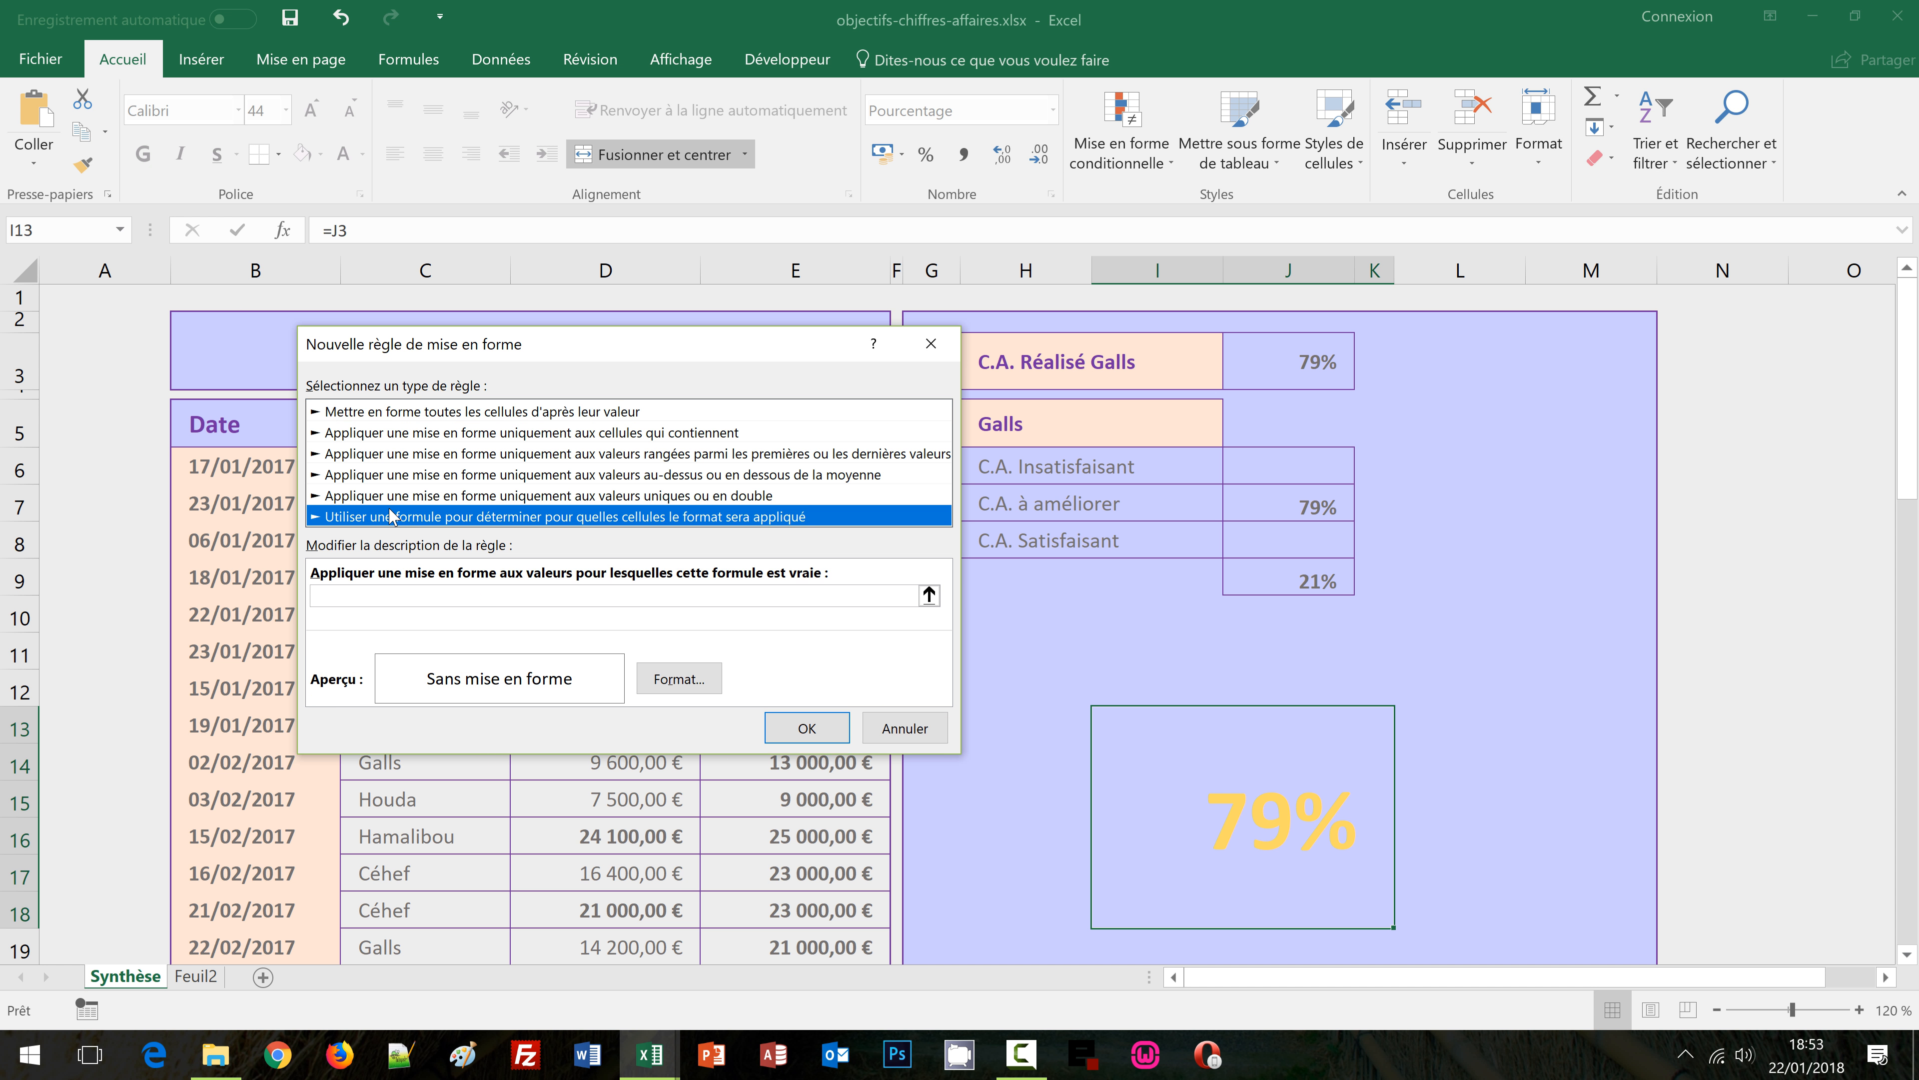
click(394, 597)
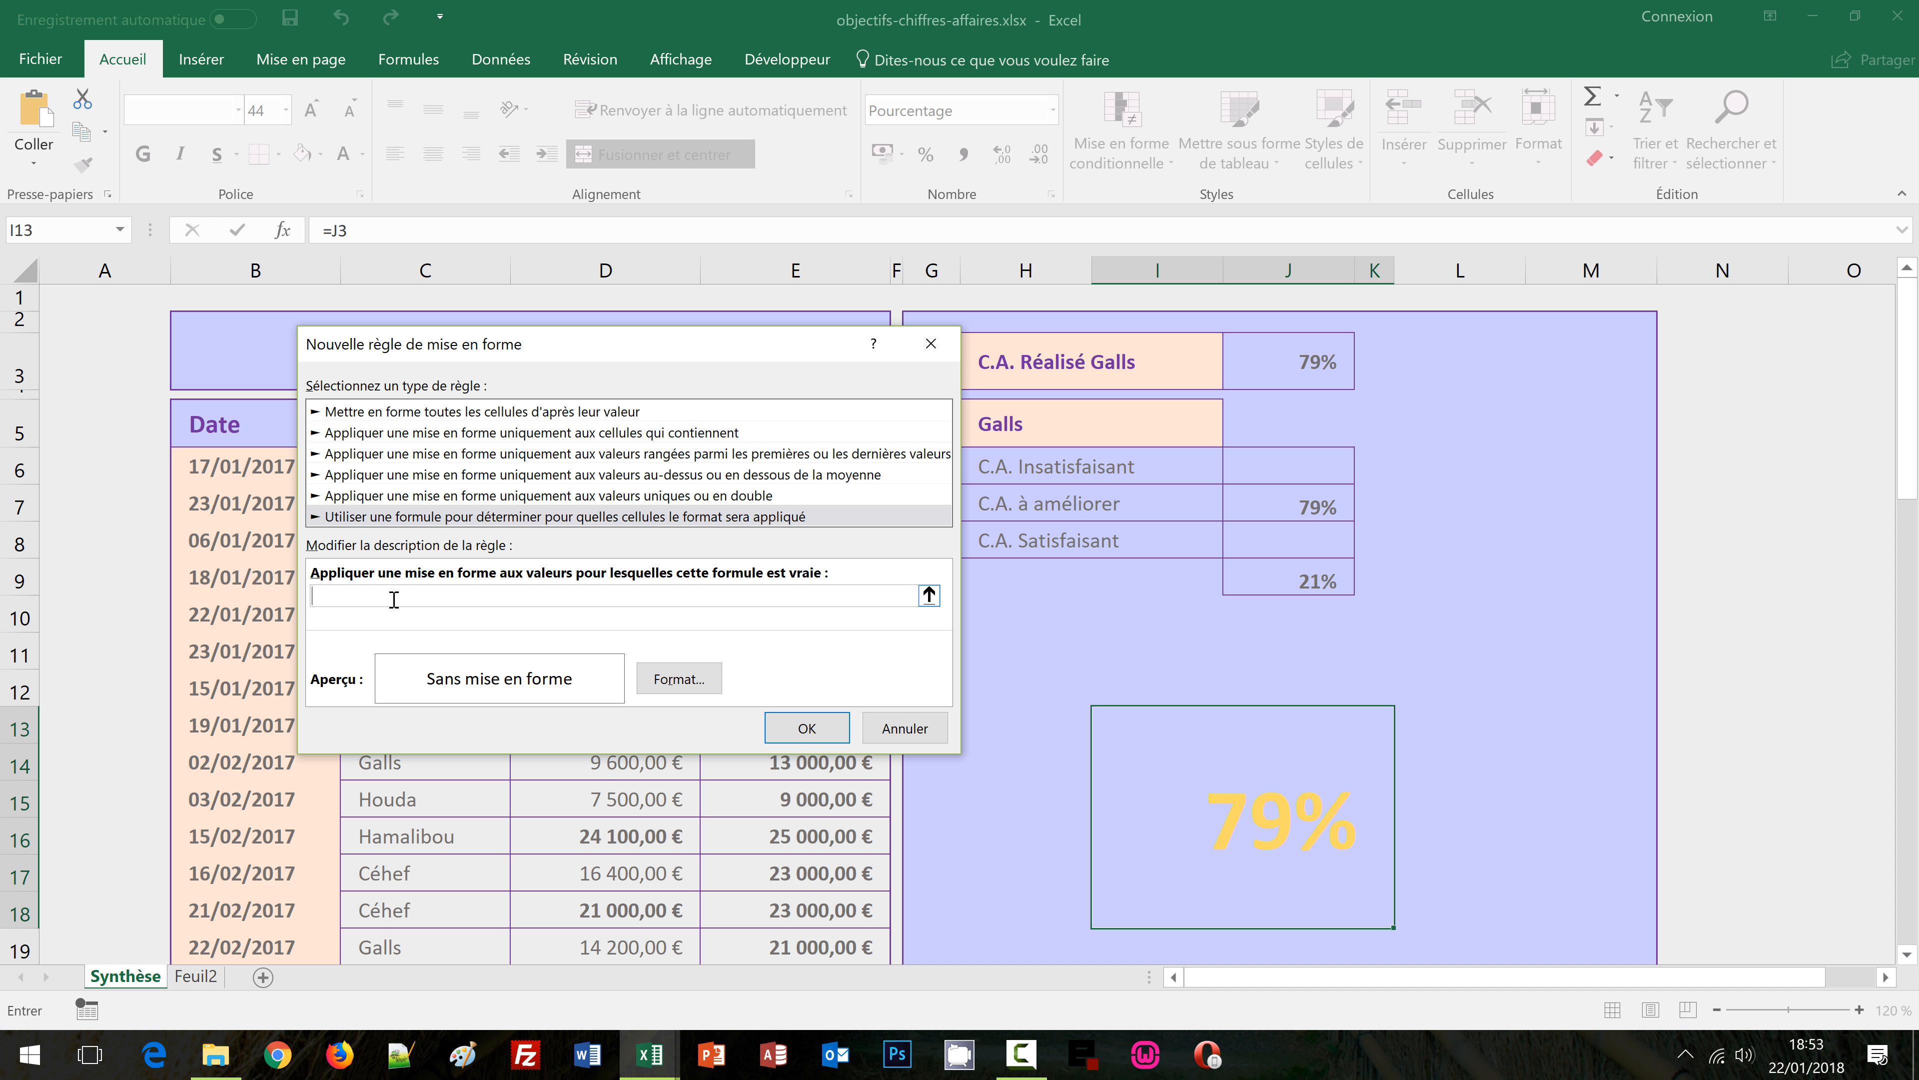
click(1299, 543)
Give the J8 rule a light green theme font colour and apply it to I13
click(665, 678)
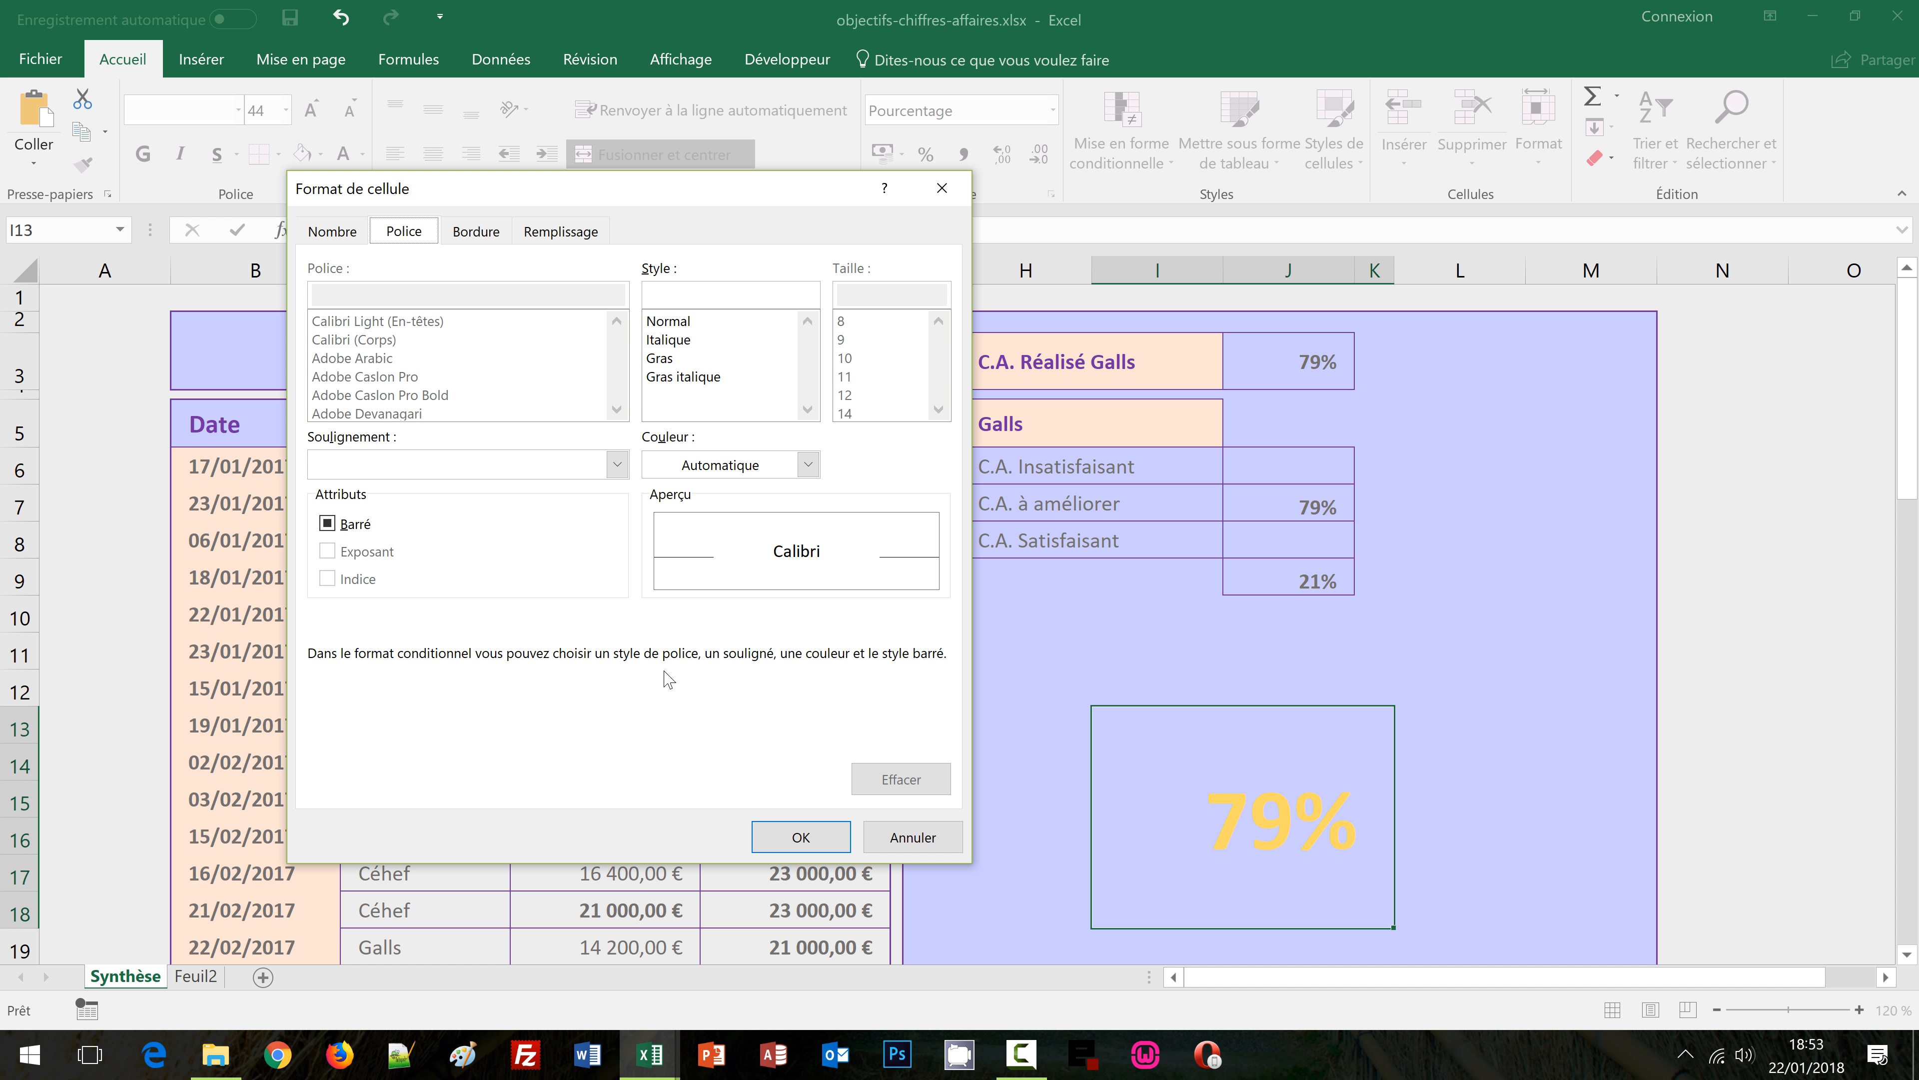
click(808, 464)
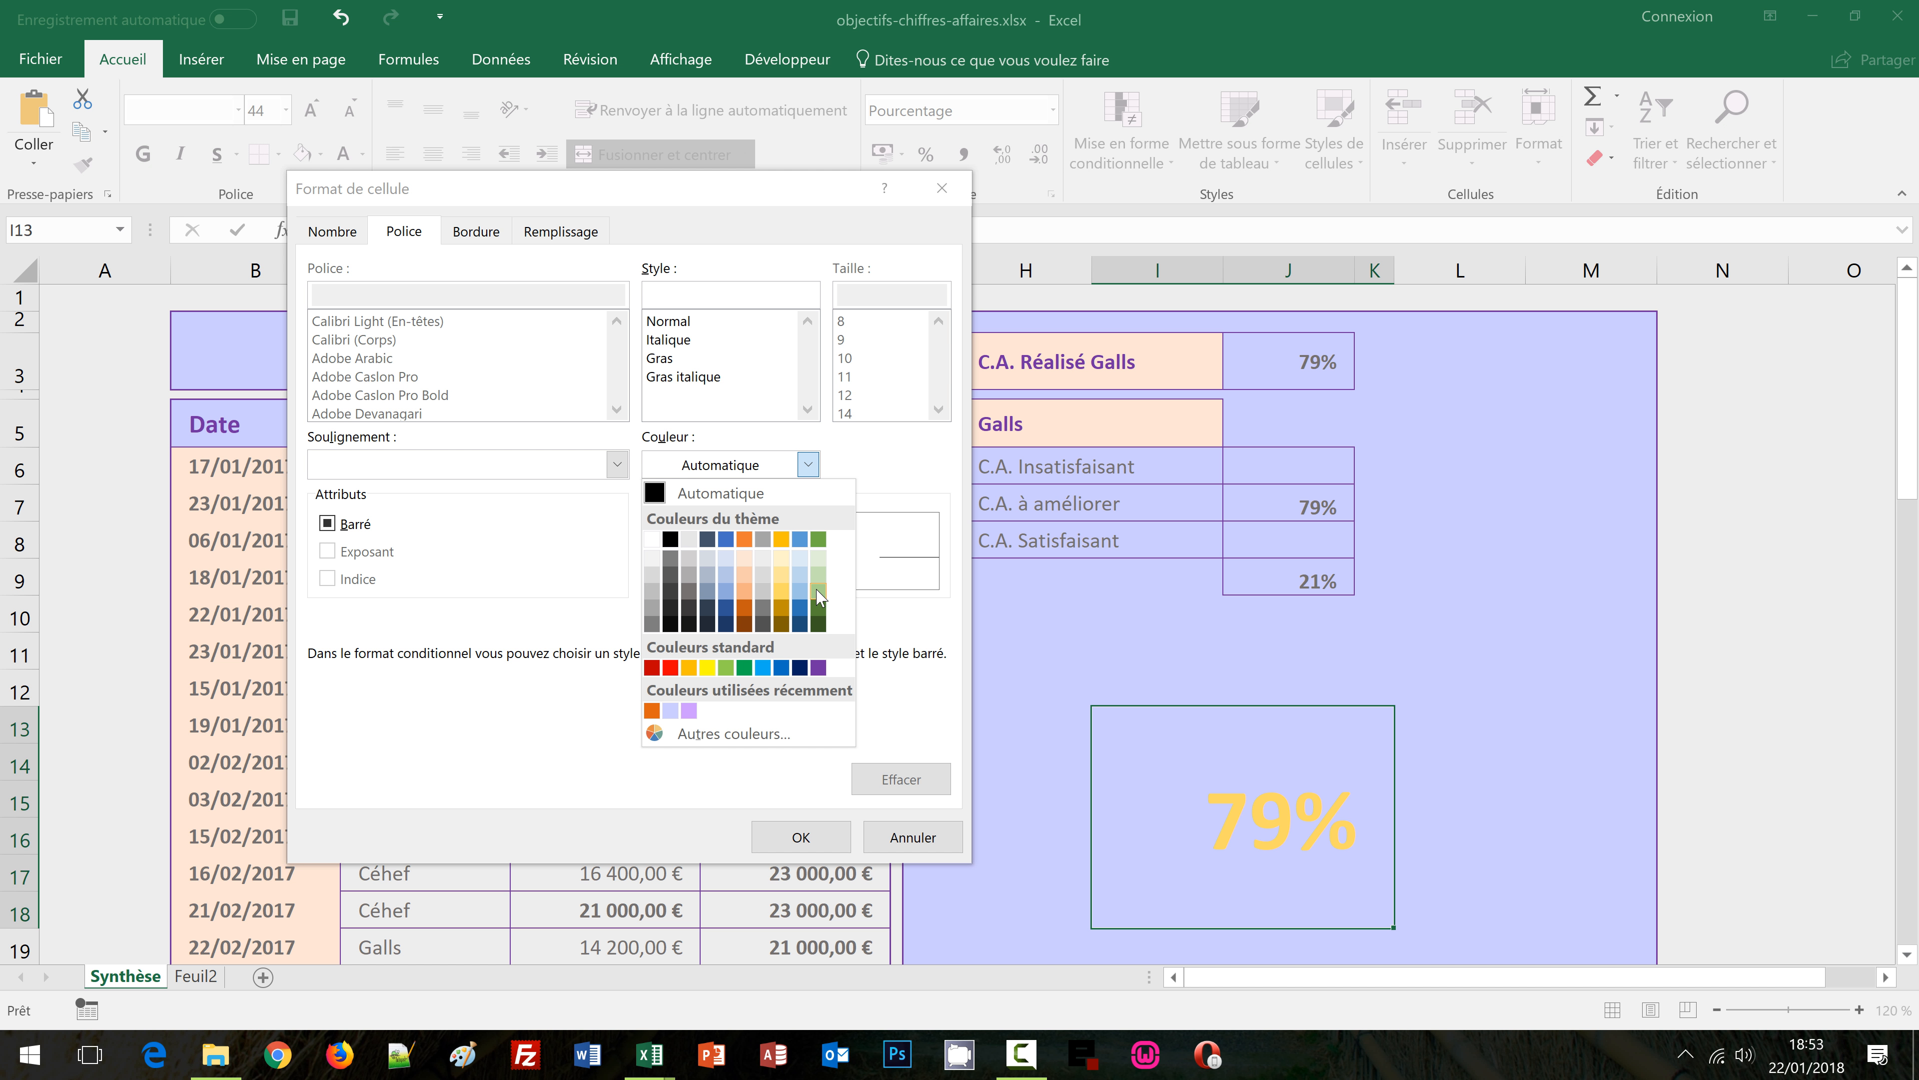
click(818, 597)
click(802, 836)
key(Return)
Test the colour rules by choosing the third and then the fourth salesperson from the H5 list
click(1091, 423)
click(1233, 435)
click(1059, 484)
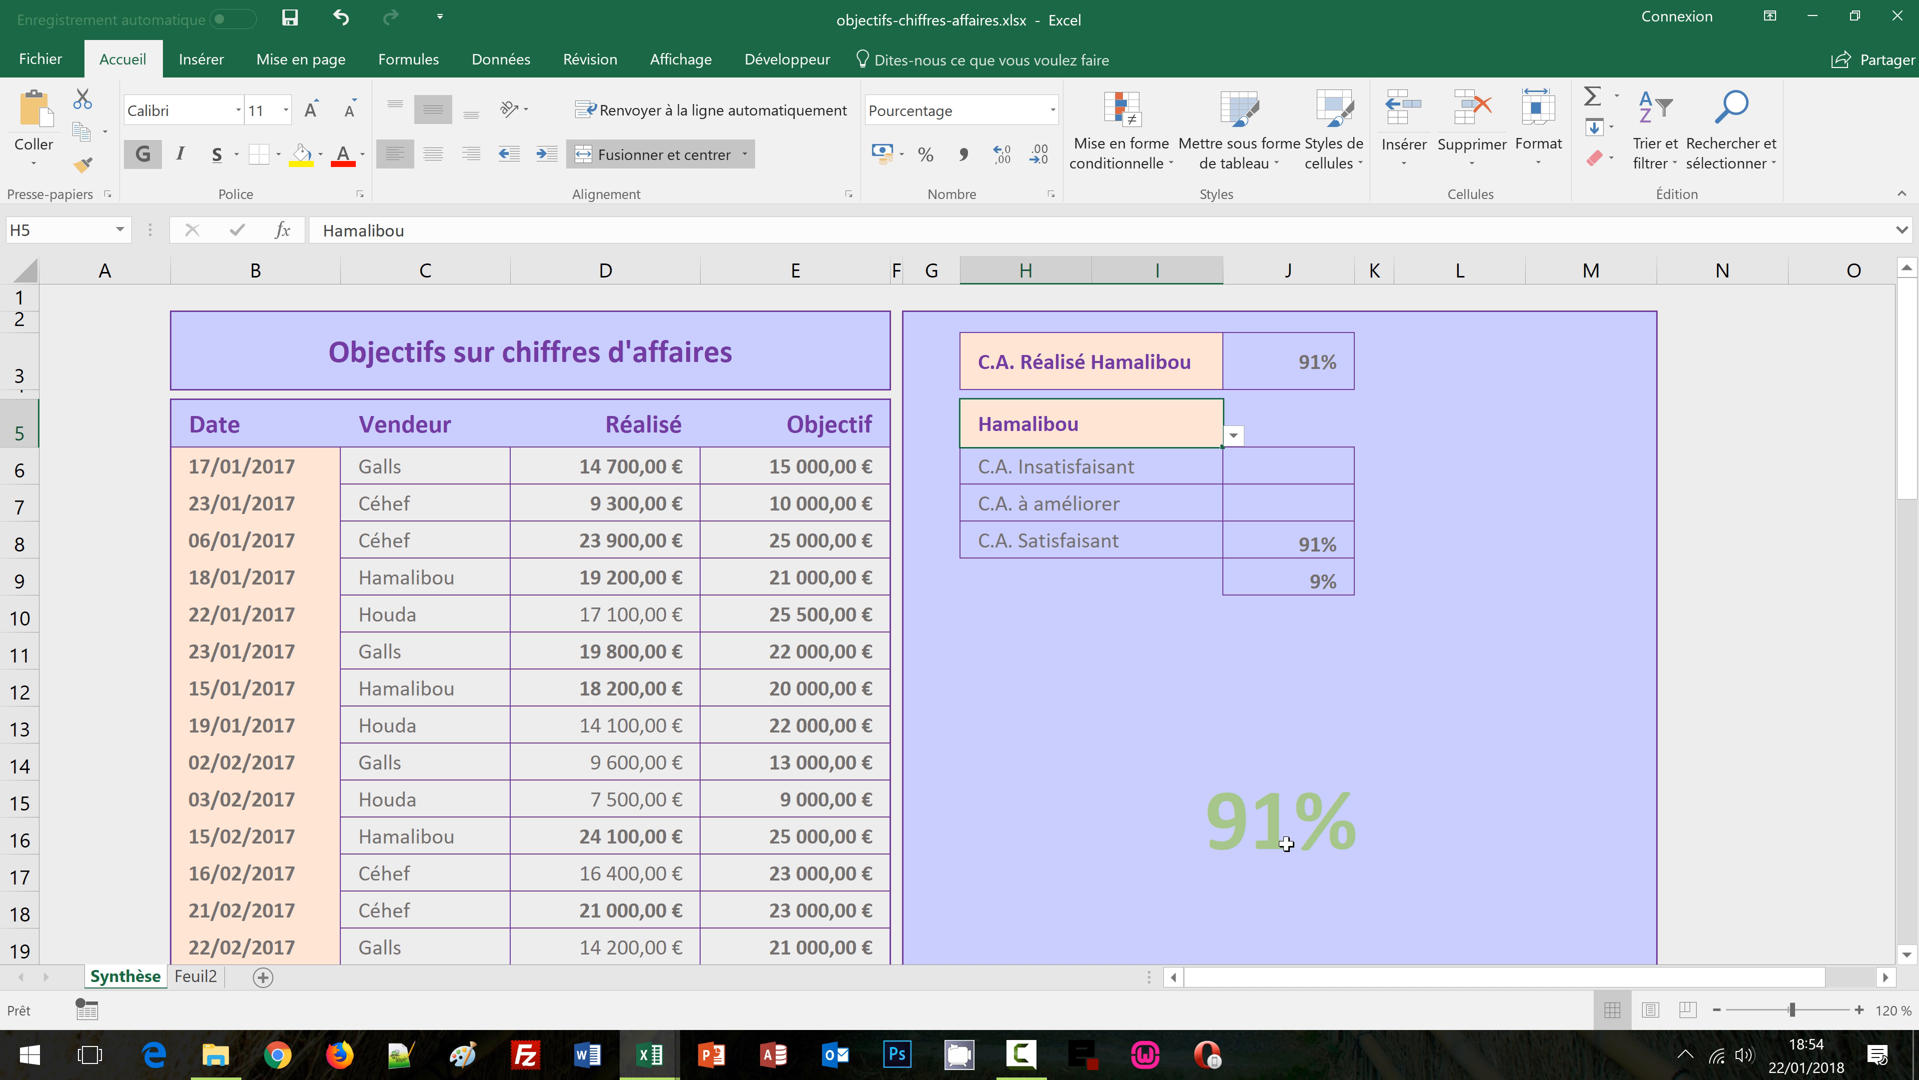
click(1234, 437)
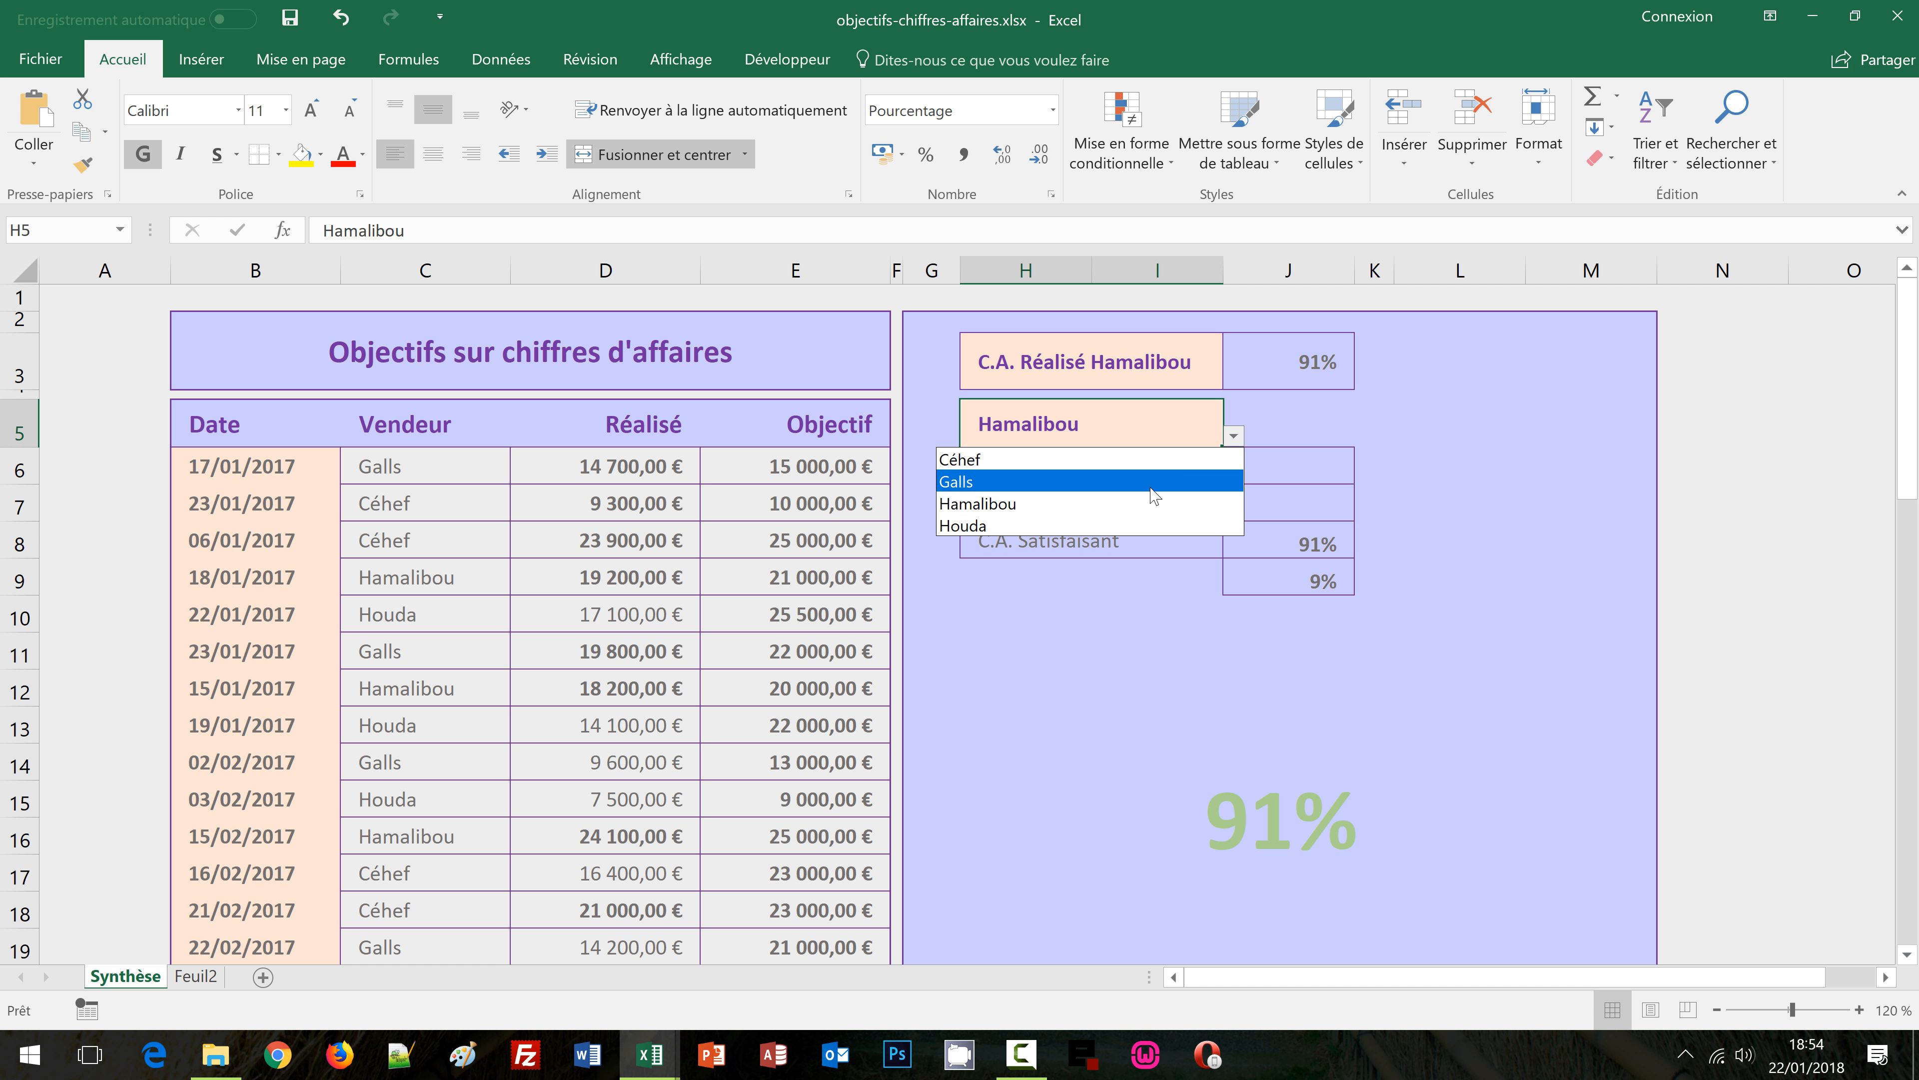
click(1141, 530)
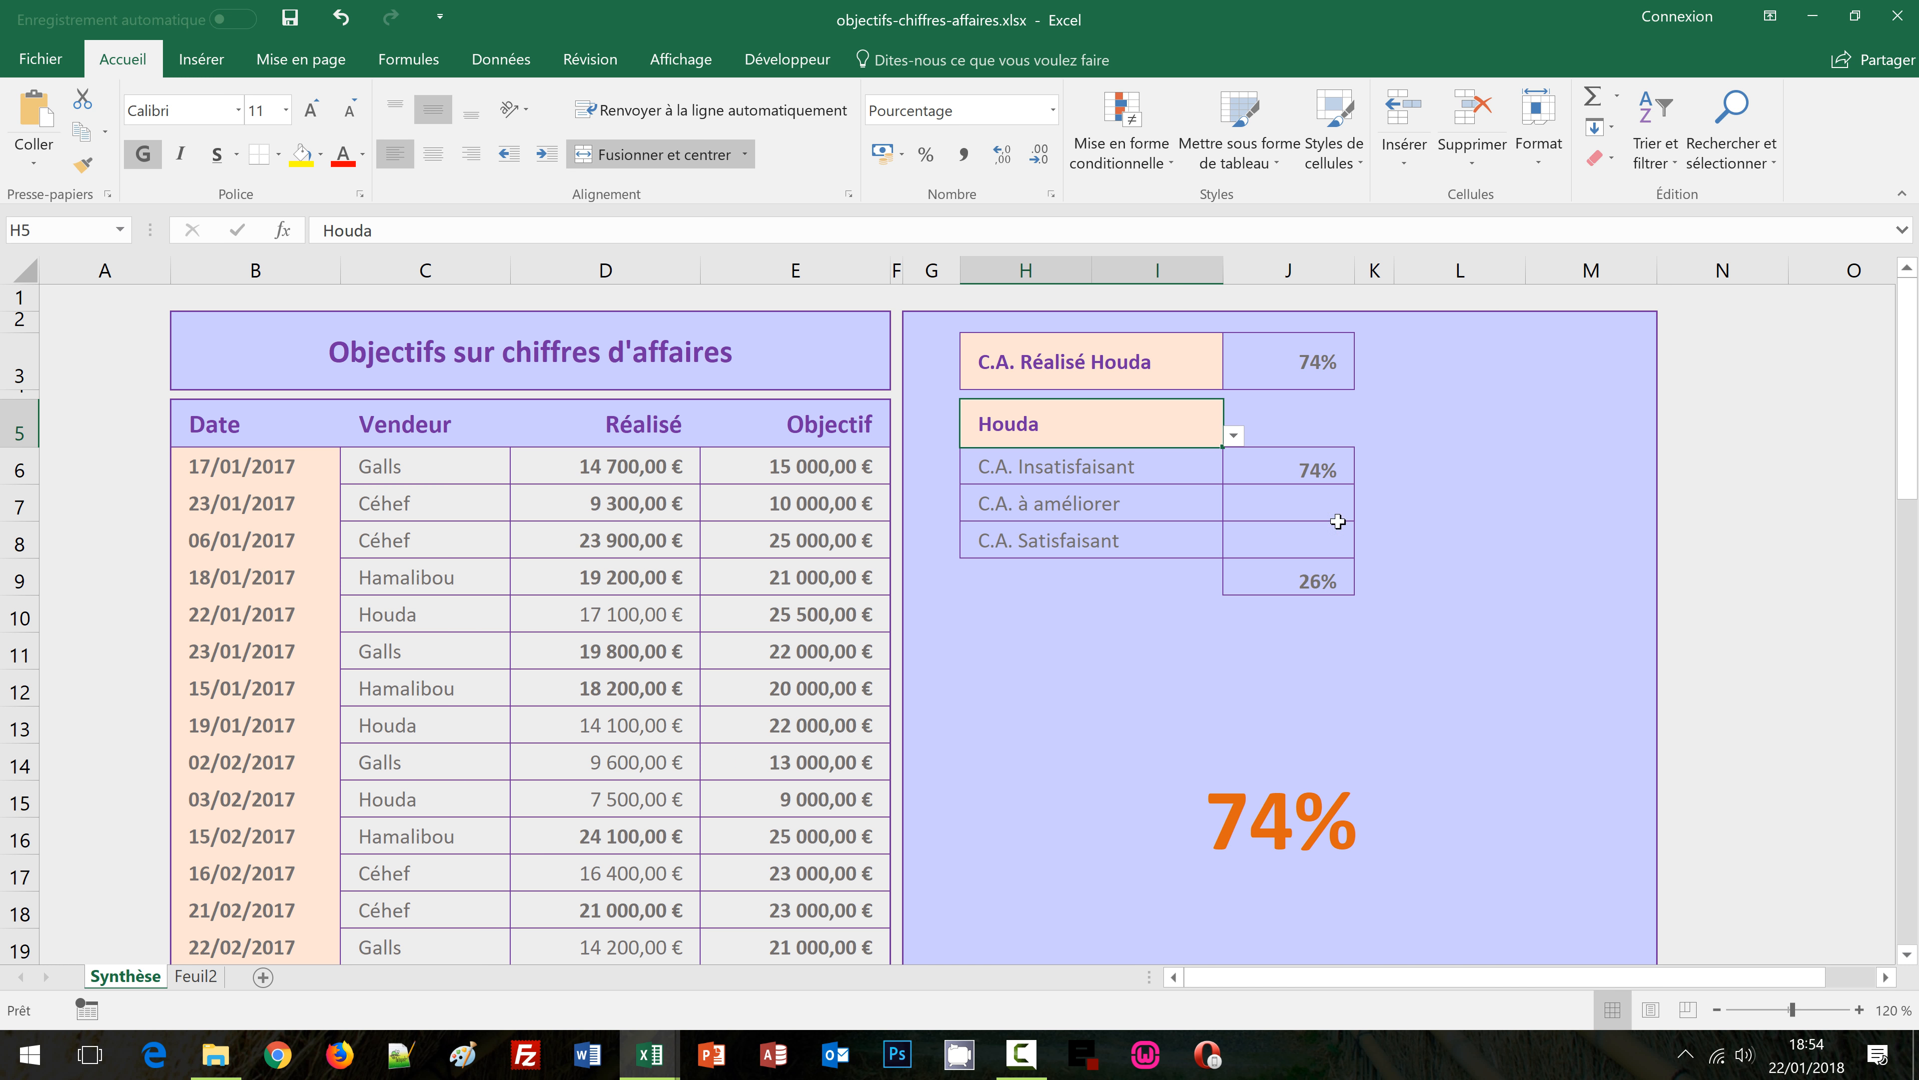
Insert a doughnut chart based on the range J6:J9
drag(1301, 477, 1315, 579)
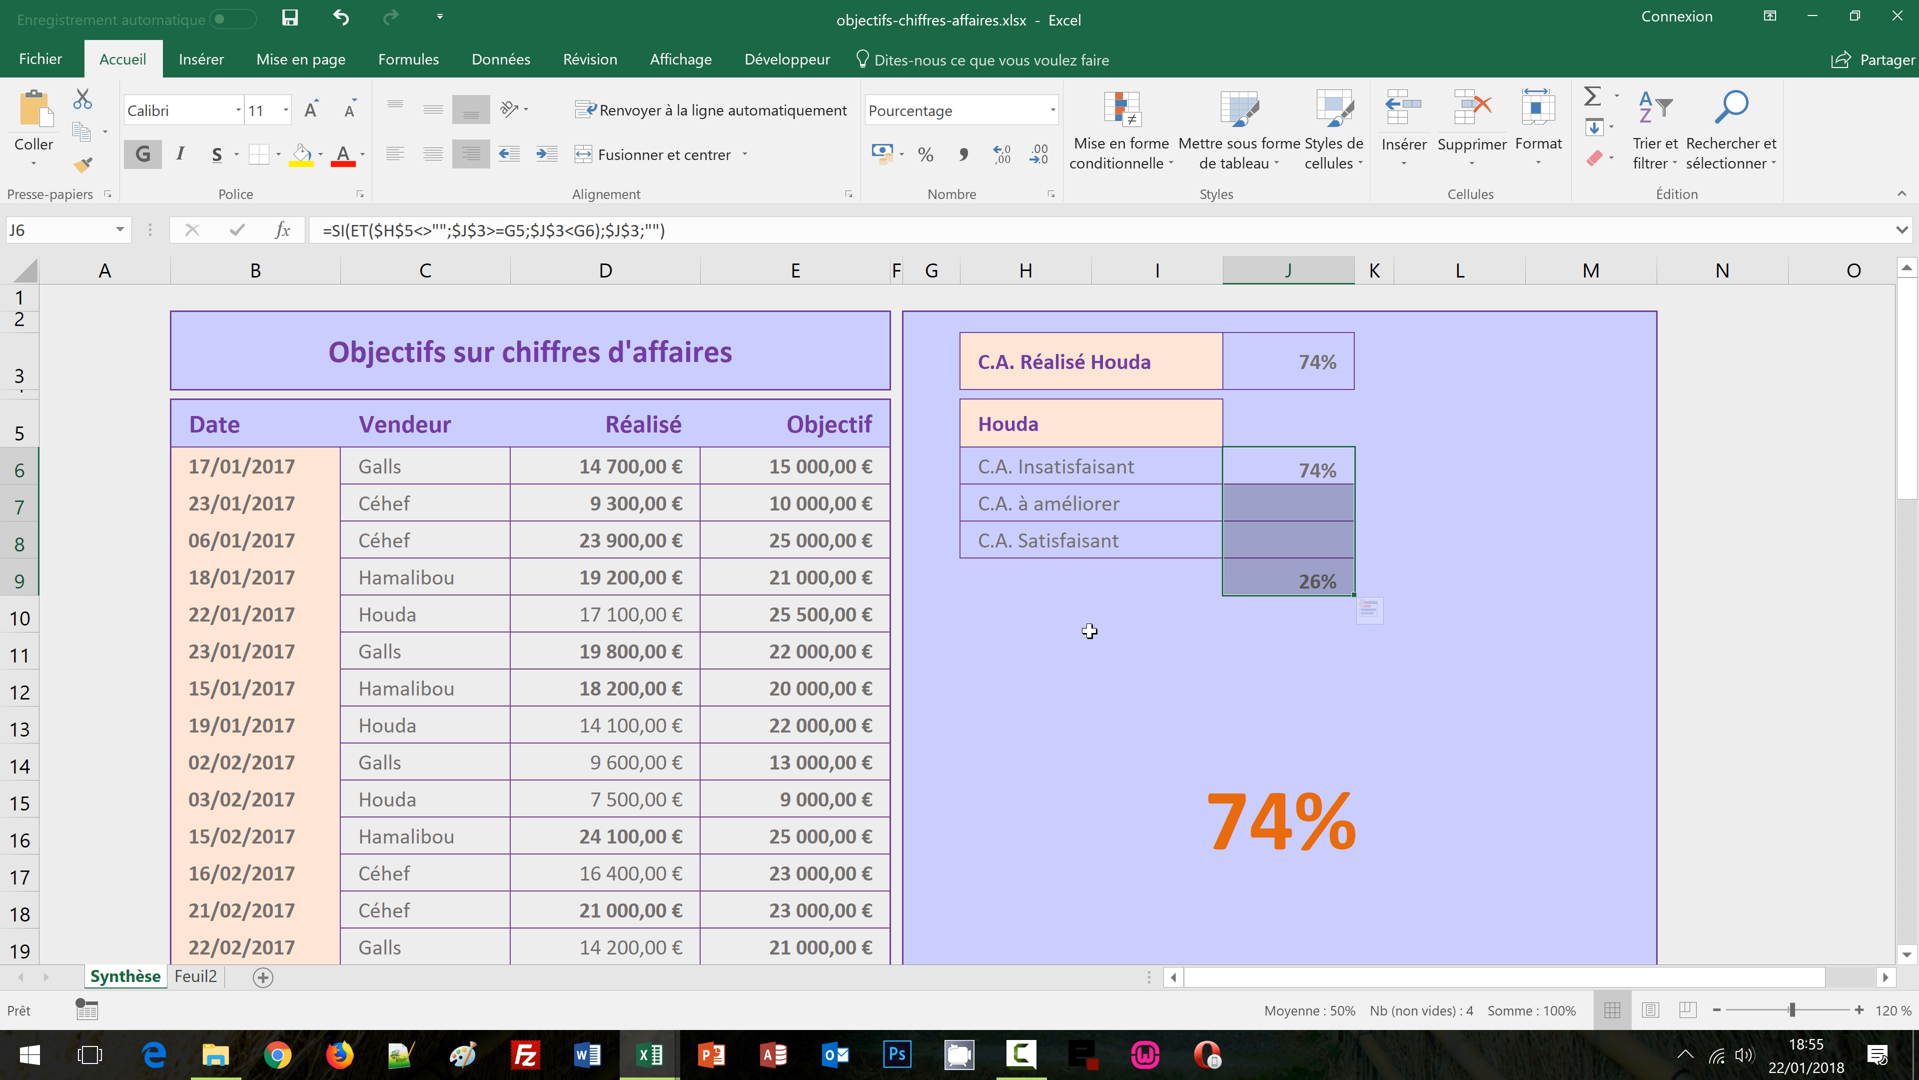
click(212, 72)
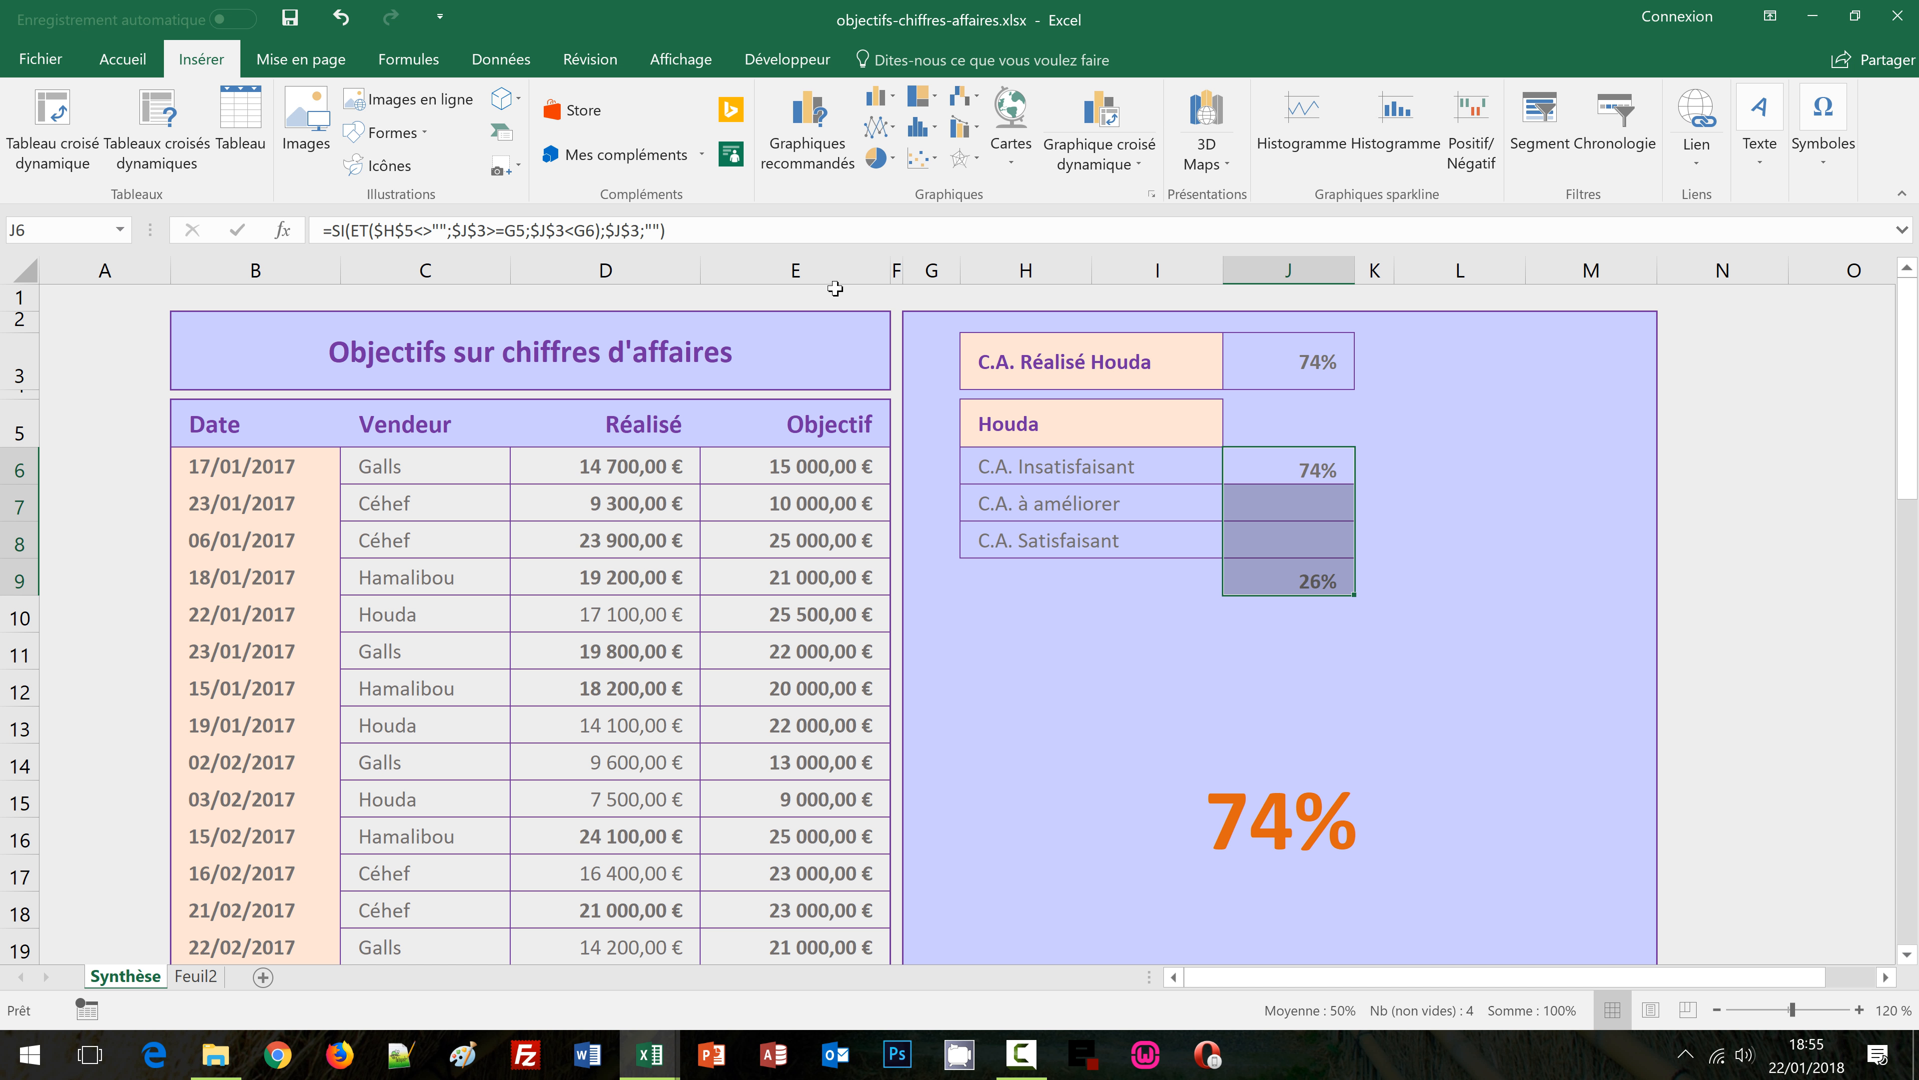
click(892, 159)
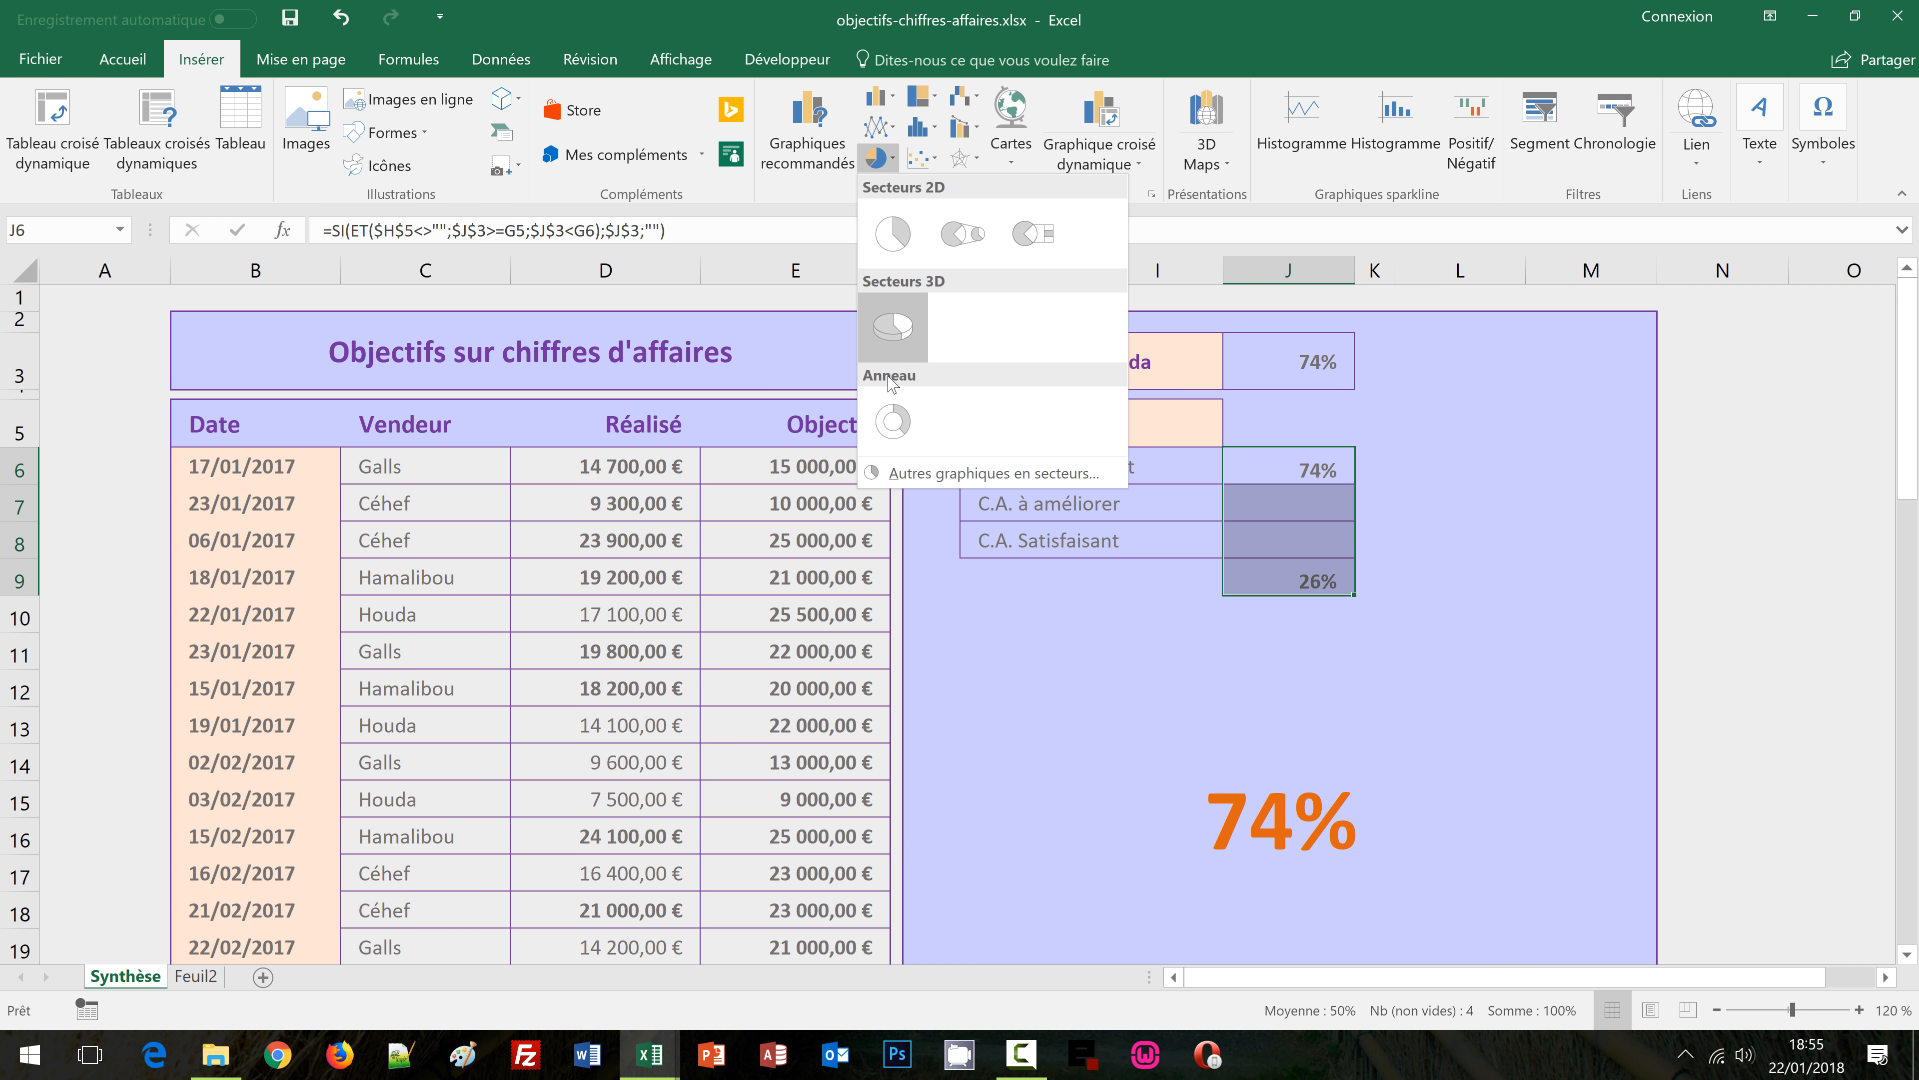
click(892, 421)
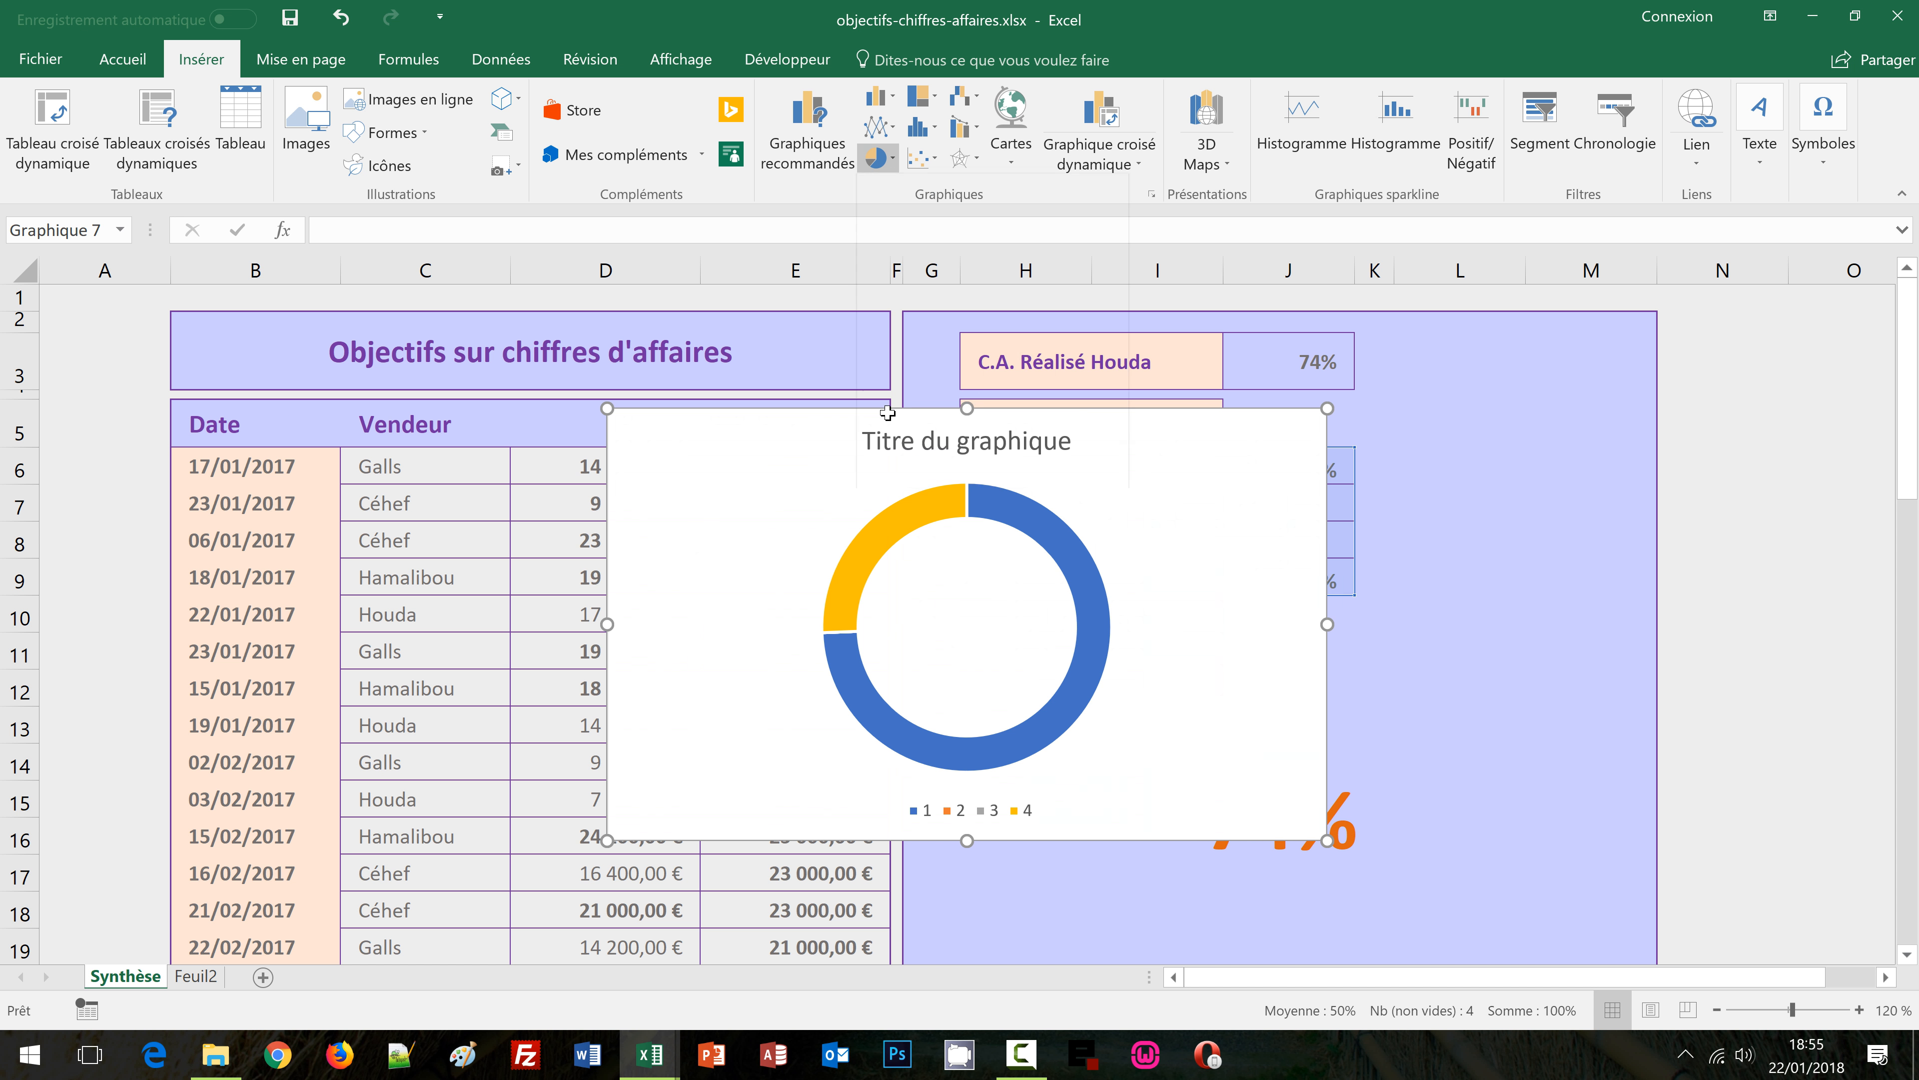
Place the doughnut chart below the category table and reduce its size to about 7.2 by 11.8 cm
drag(1197, 449, 1544, 656)
scroll(1582, 641, down, 1)
scroll(1583, 641, down, 1)
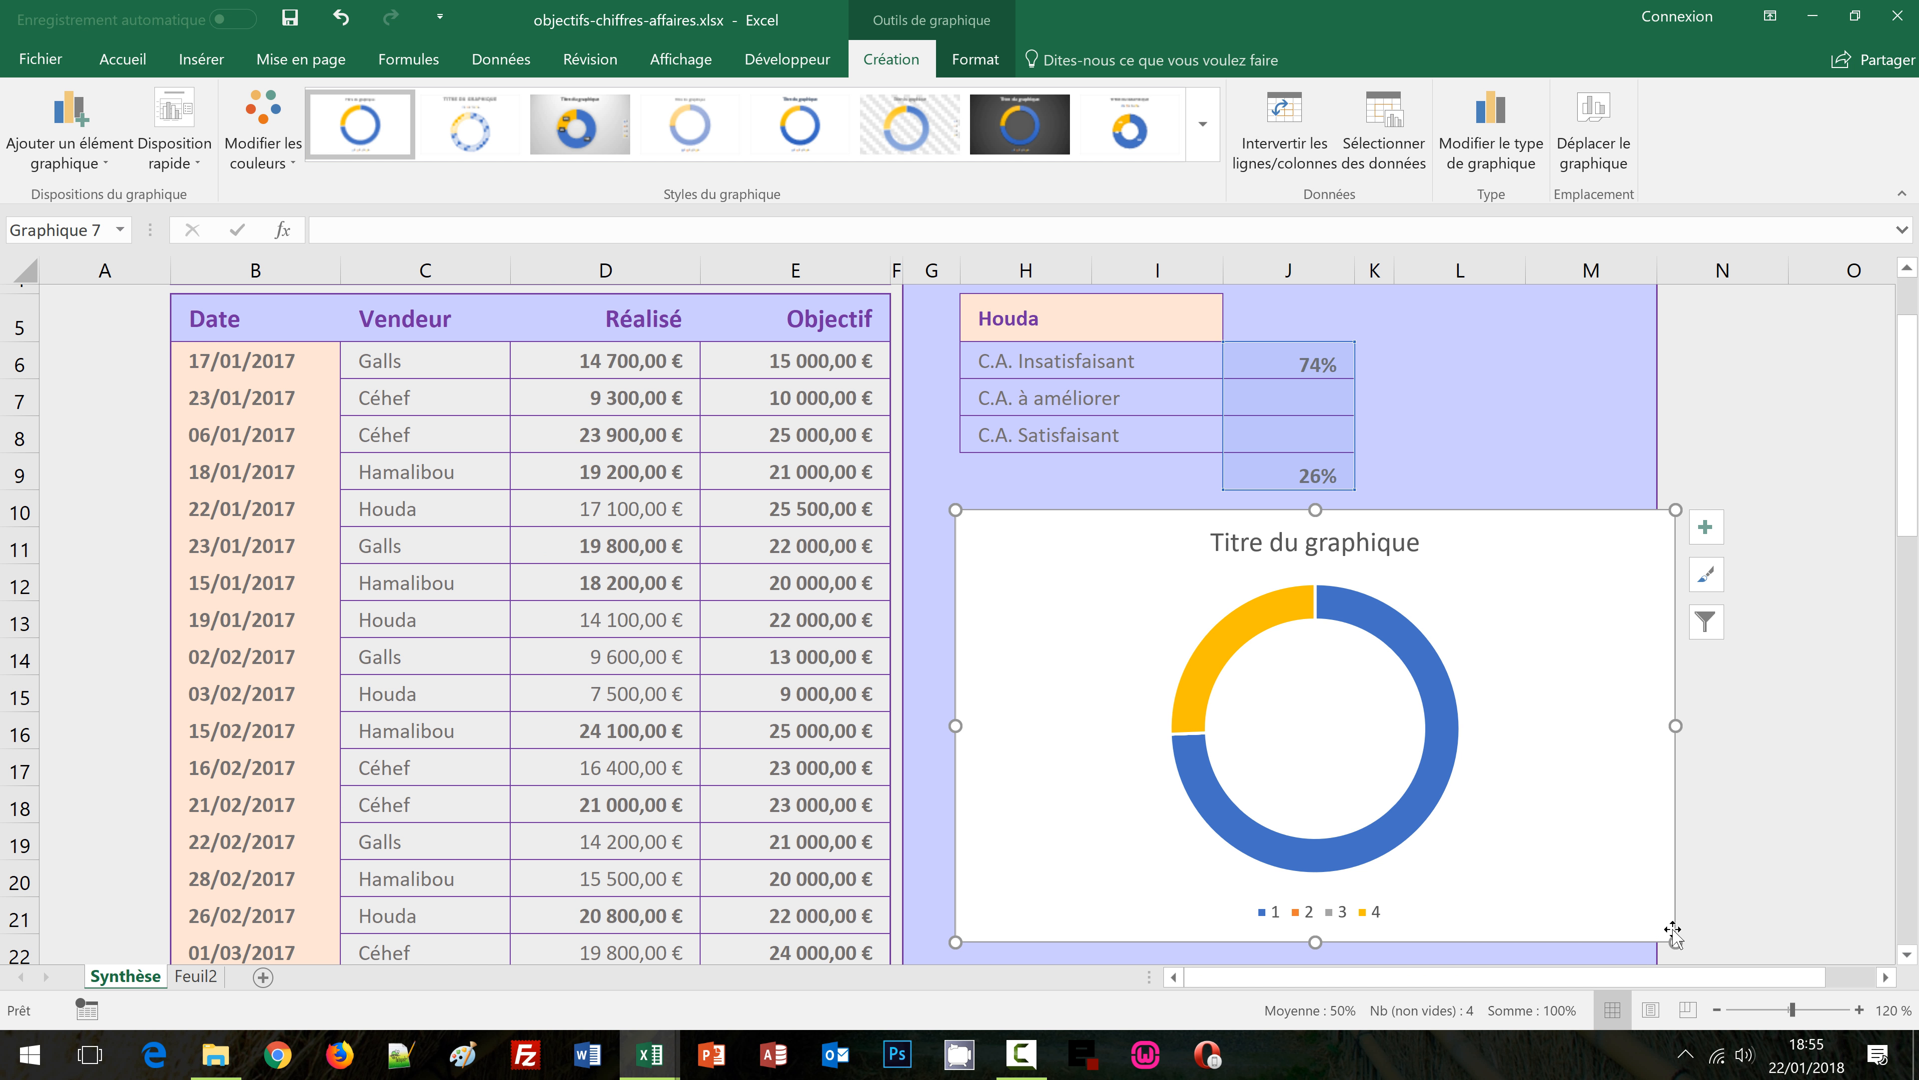
drag(1676, 942, 1625, 918)
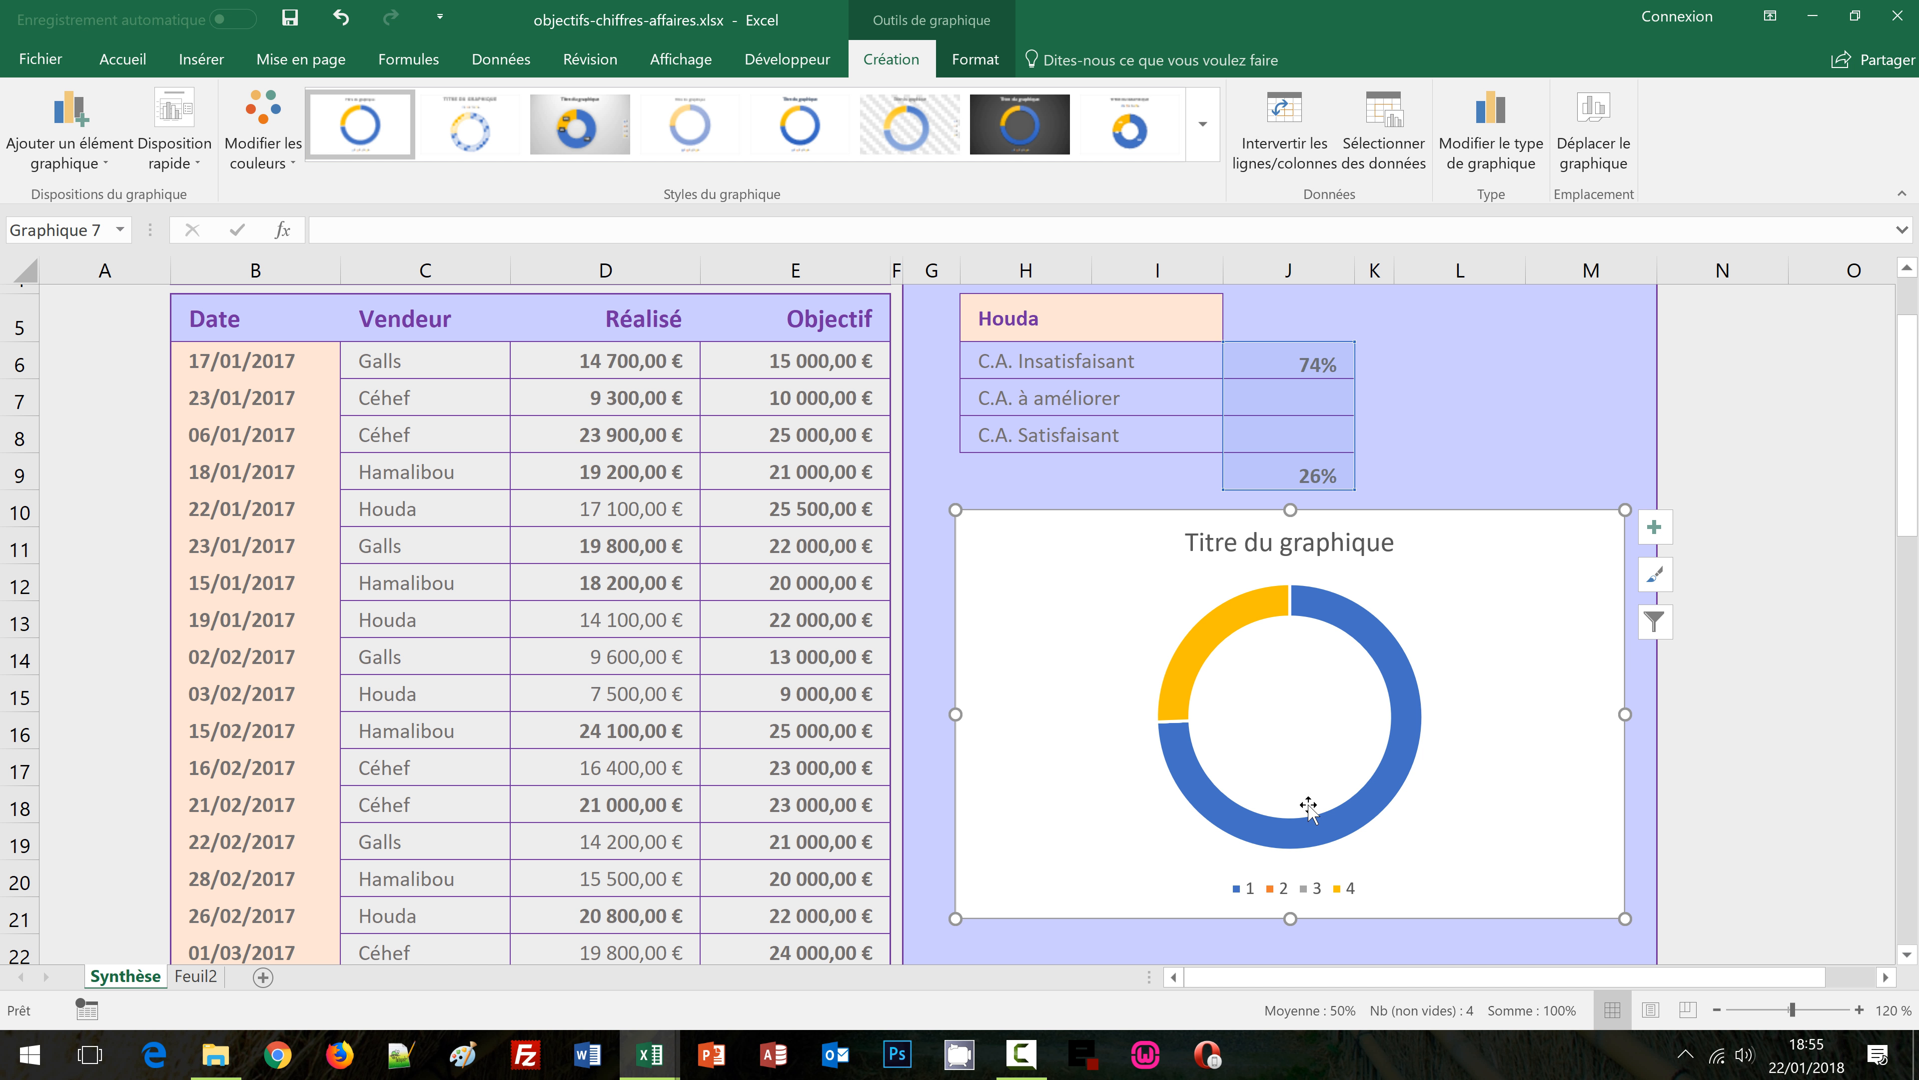
Test the chart by choosing the first, third and fourth salesperson in turn from the H5 list
click(1103, 317)
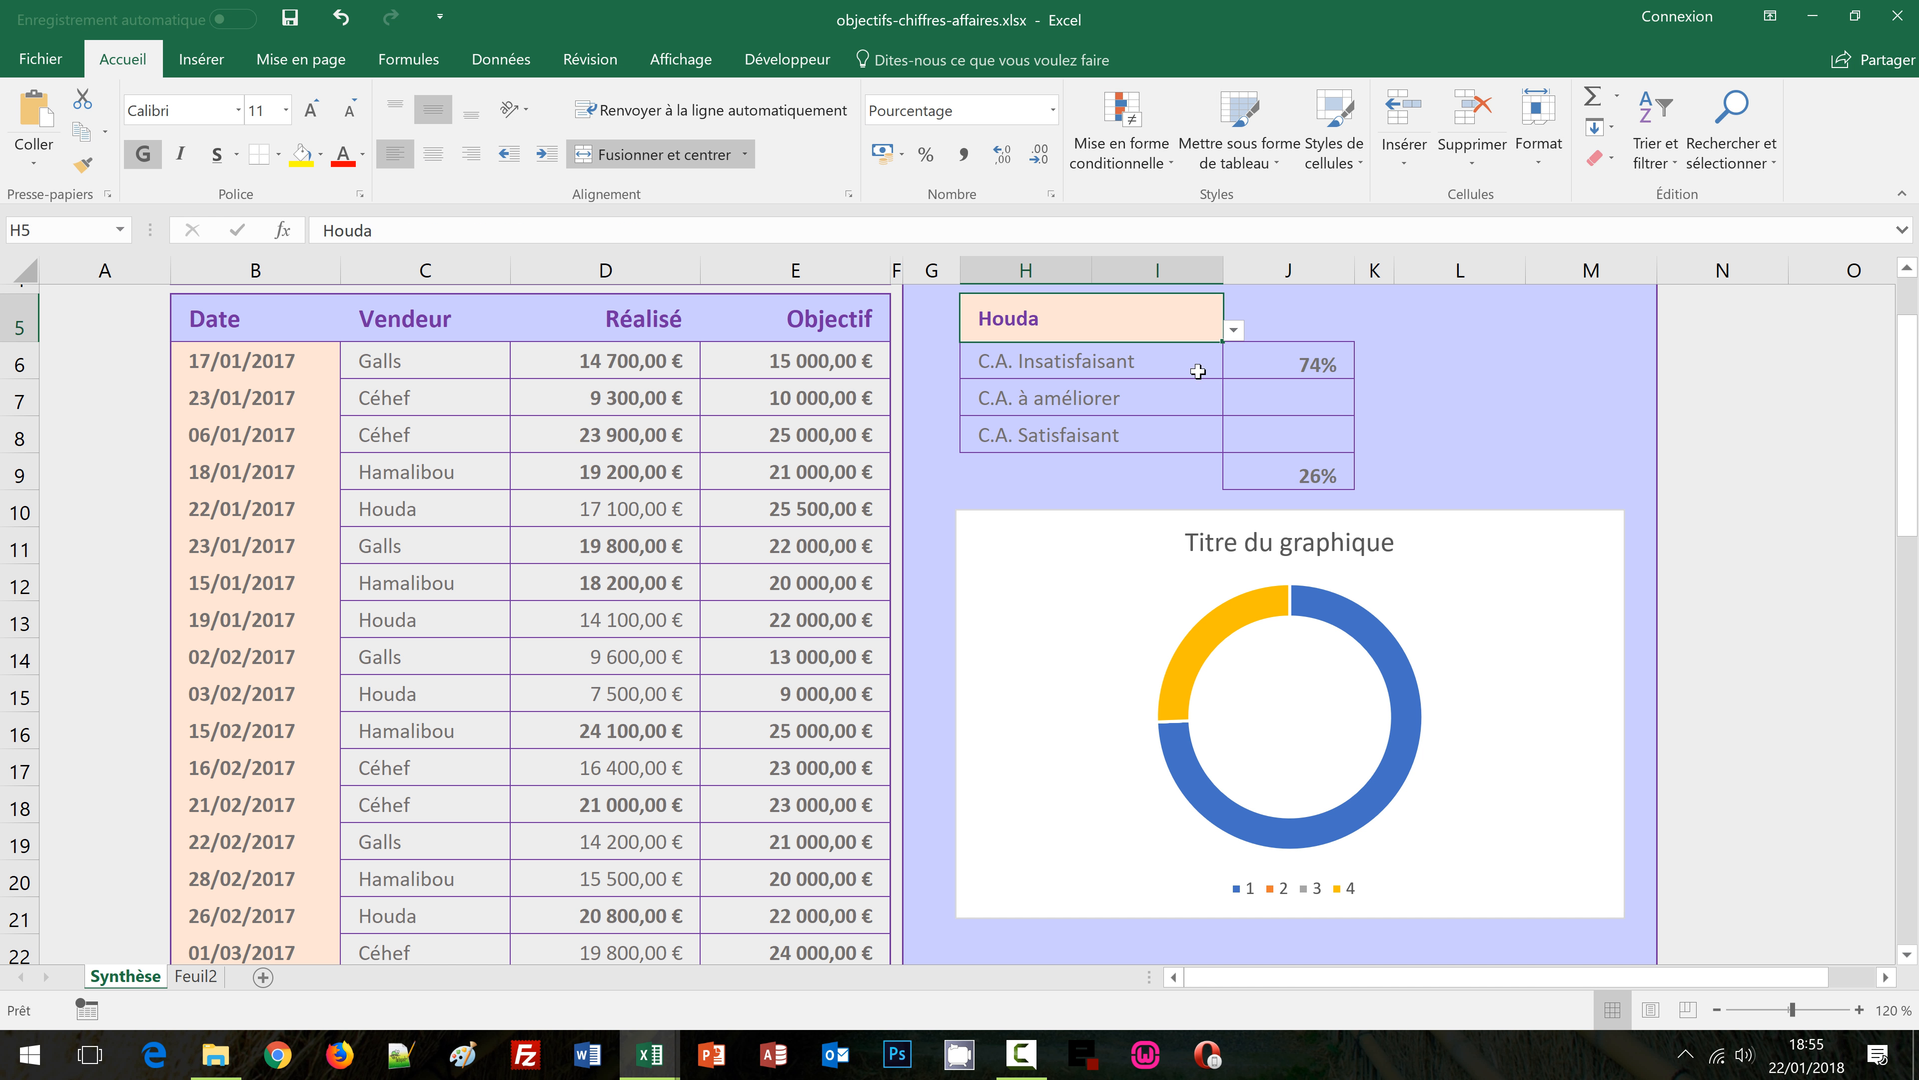
click(1233, 331)
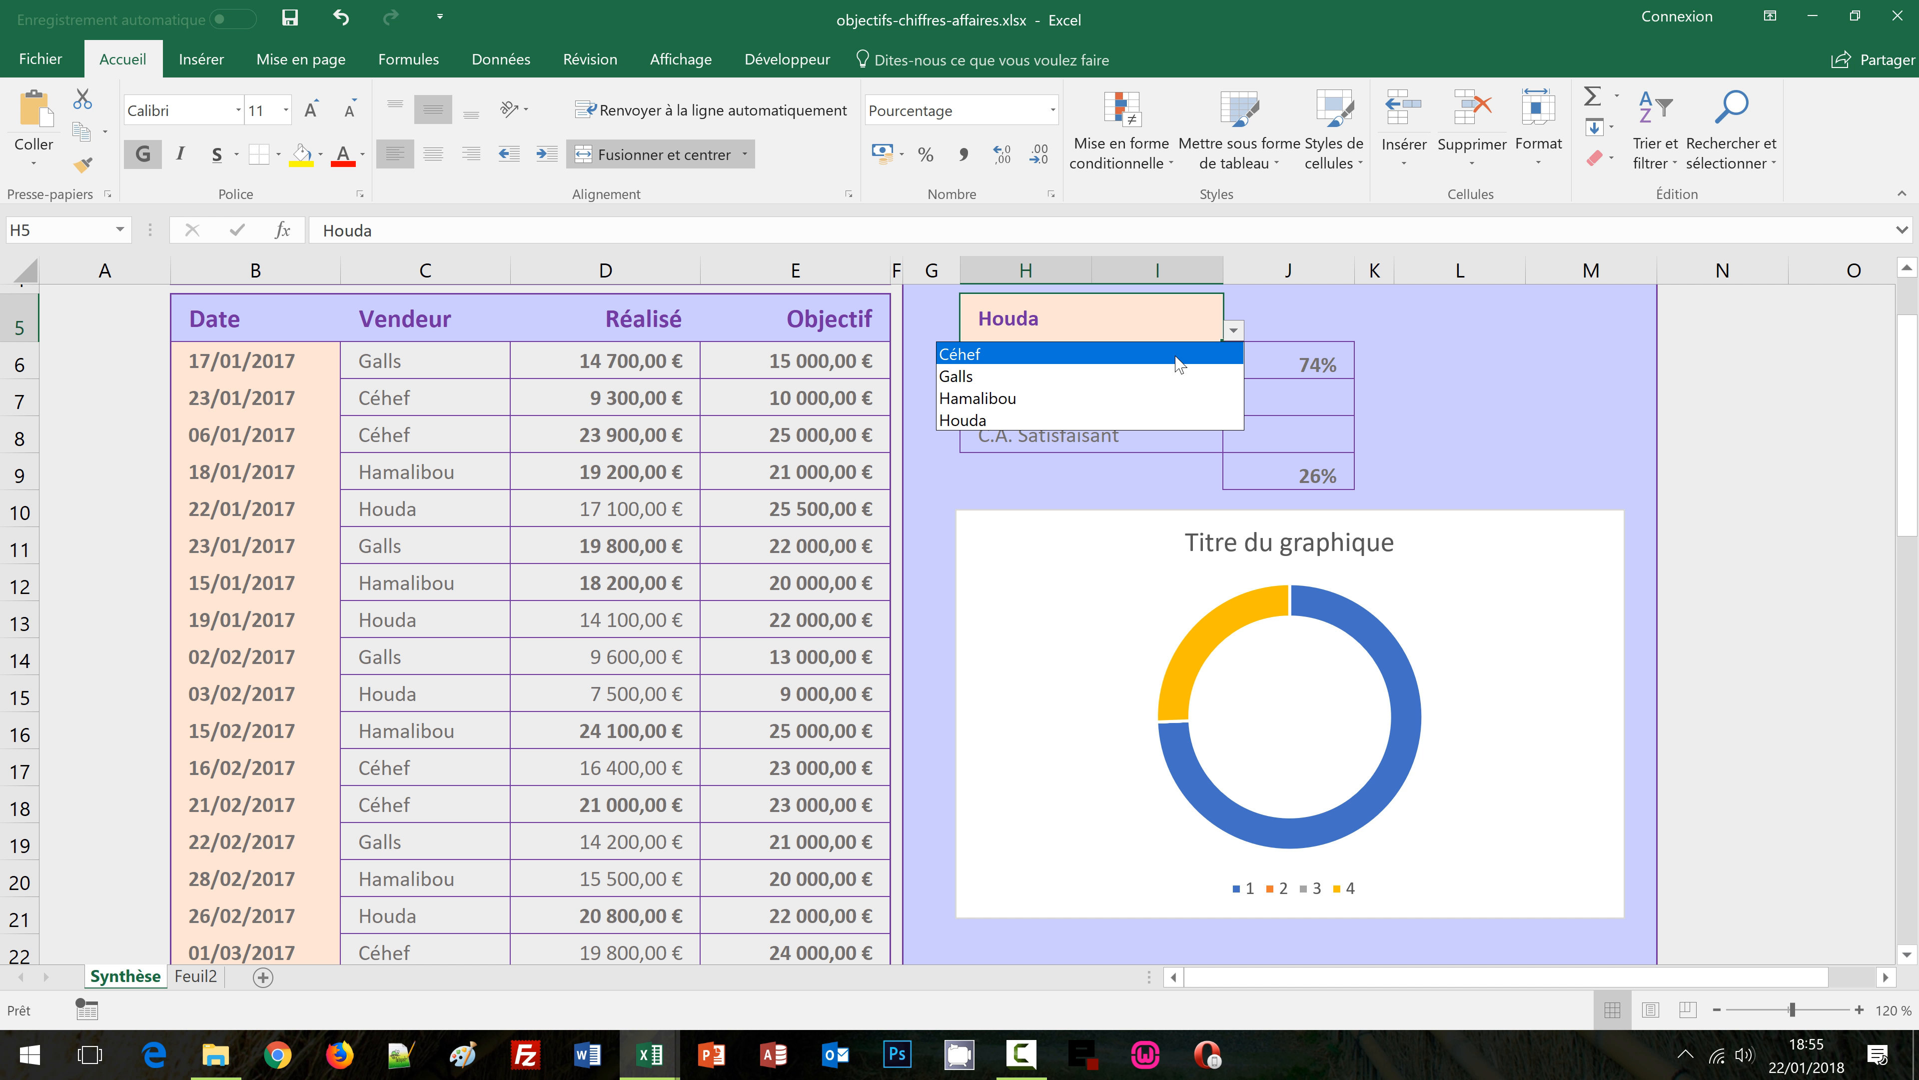
click(1179, 354)
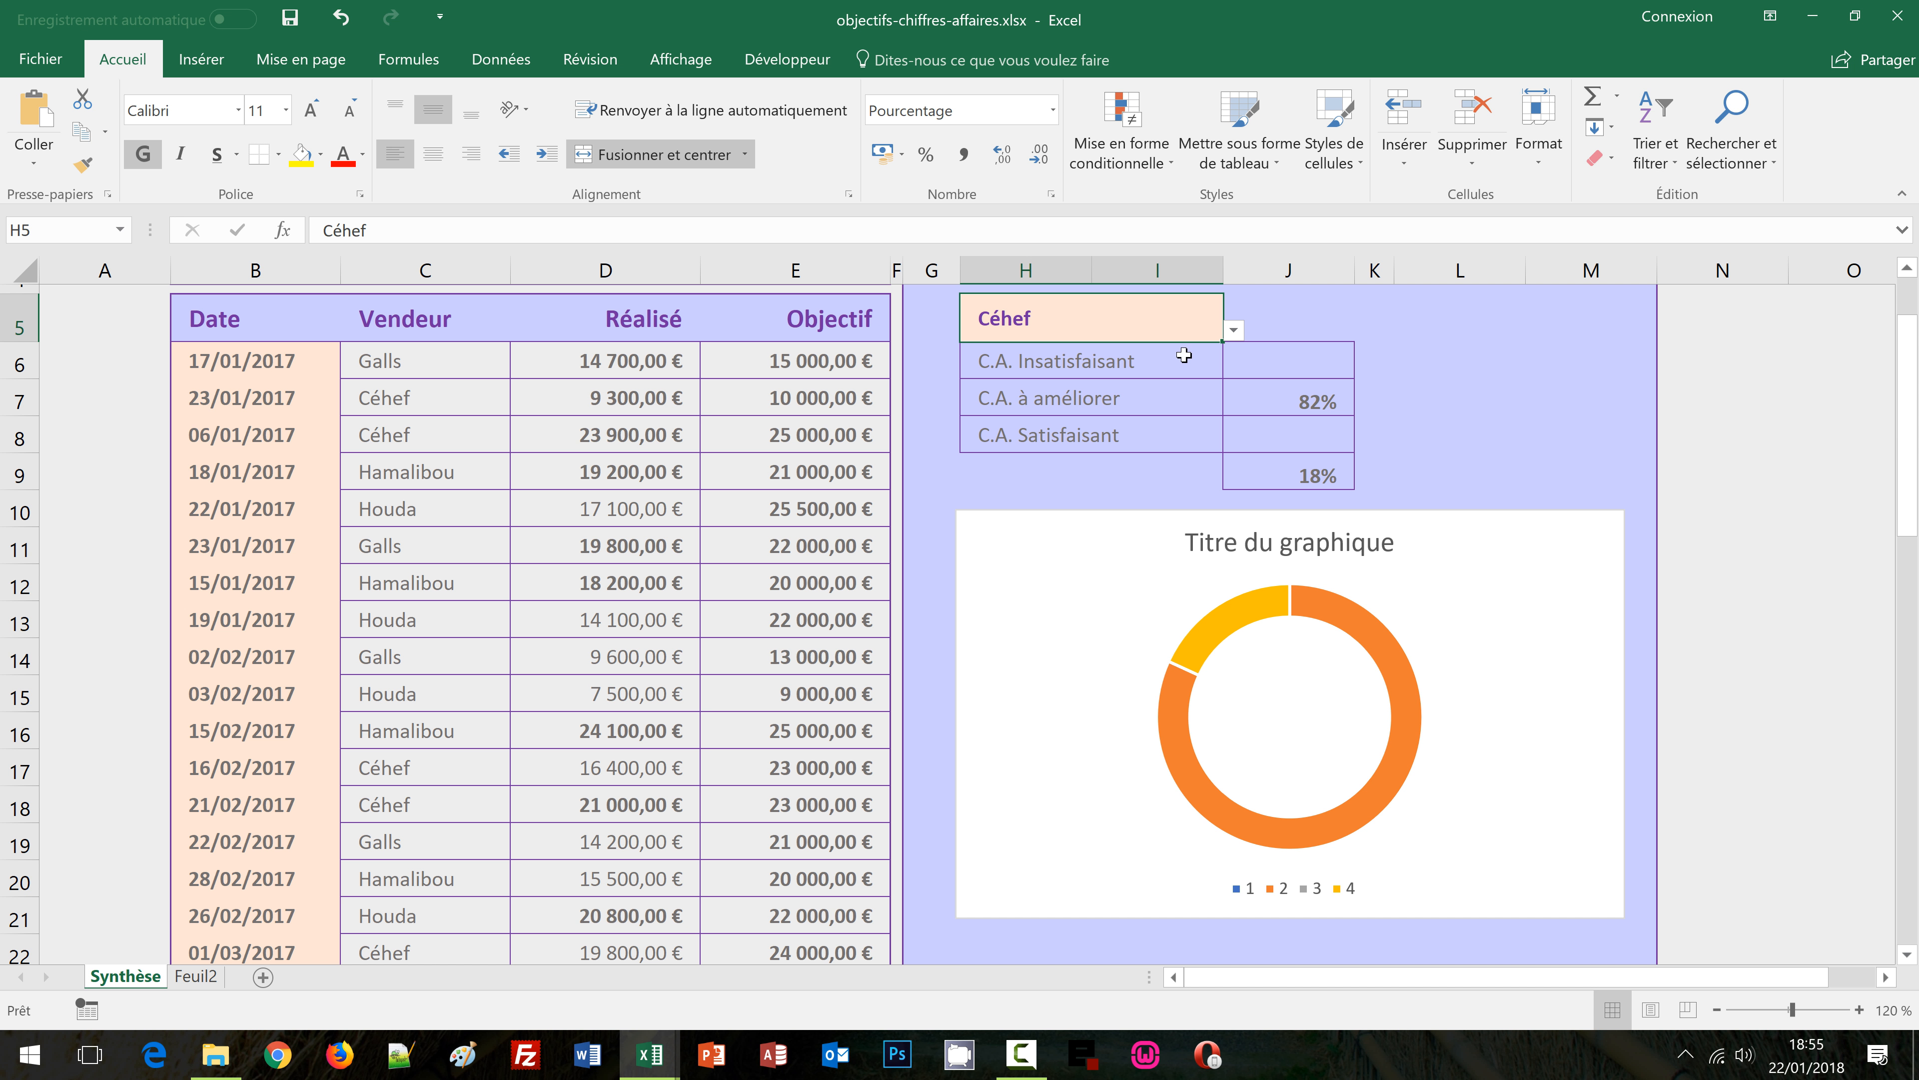
click(1233, 331)
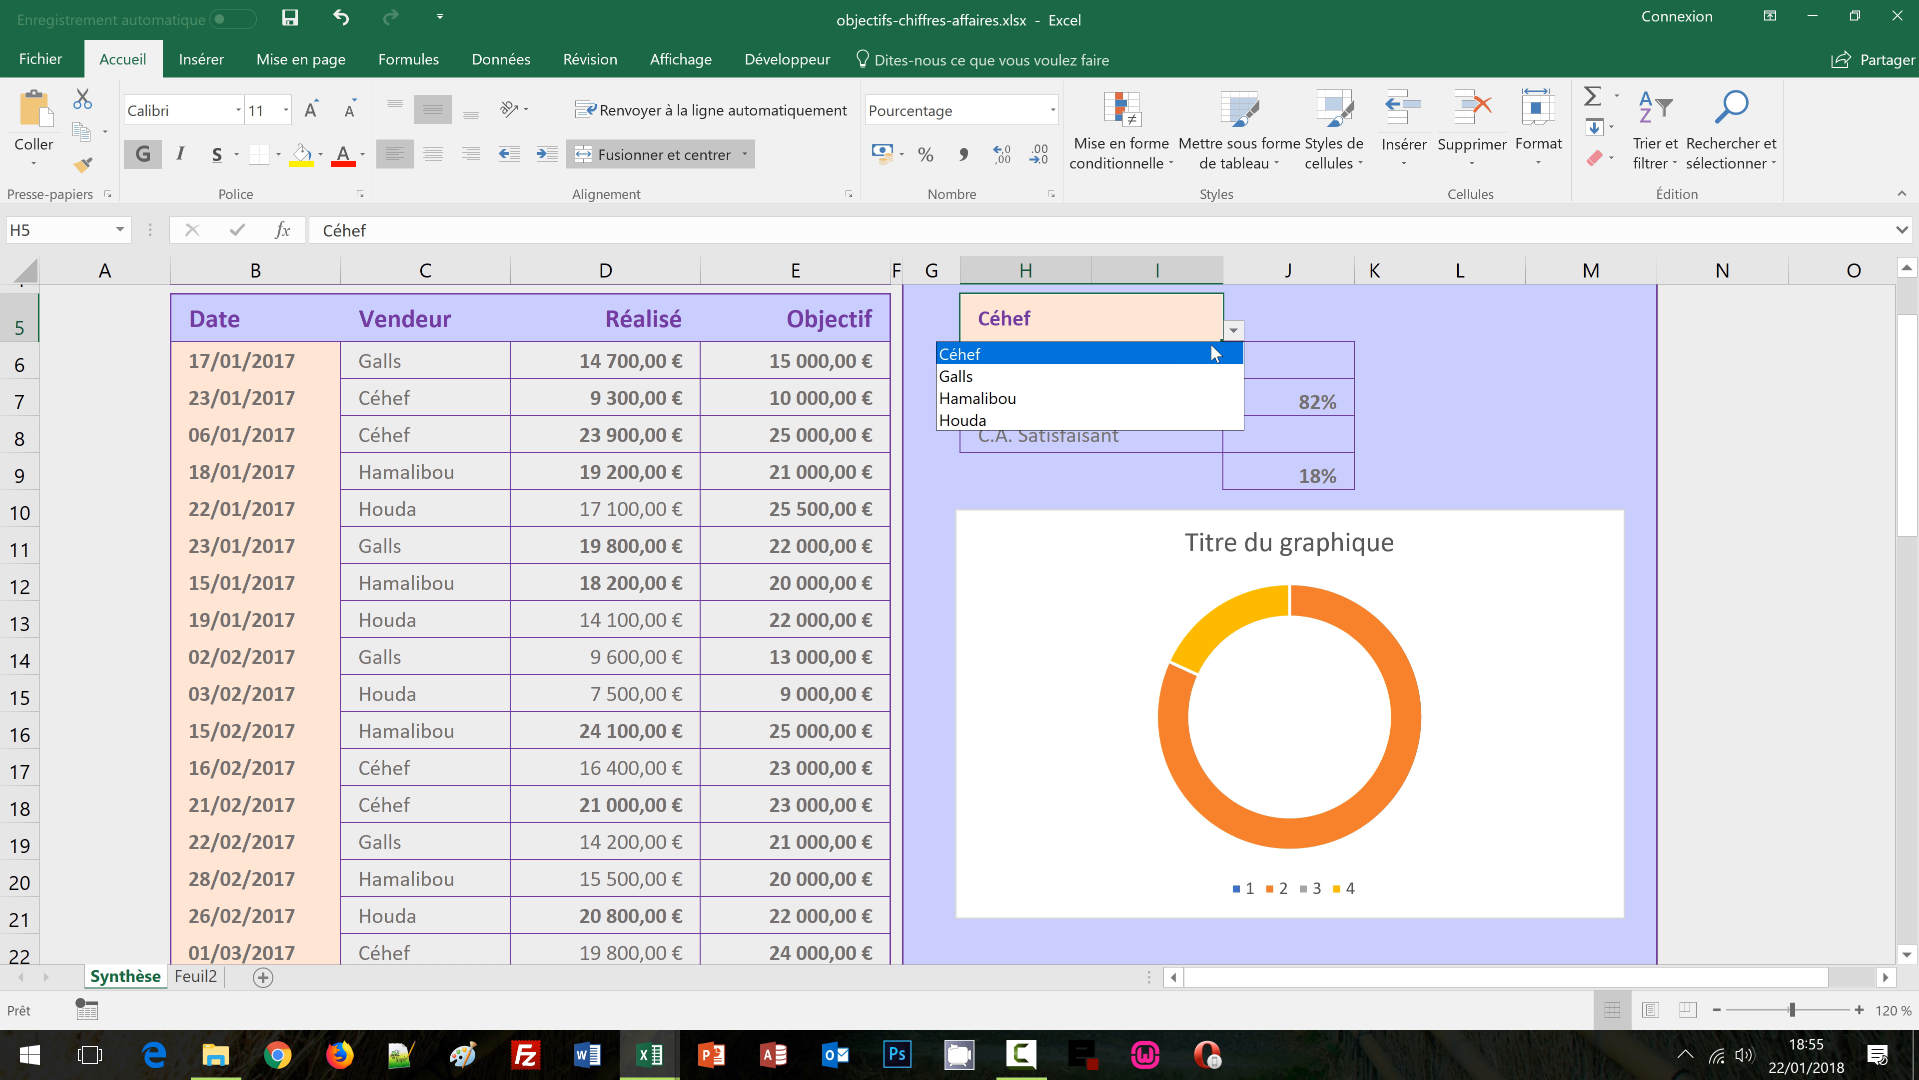
click(1096, 398)
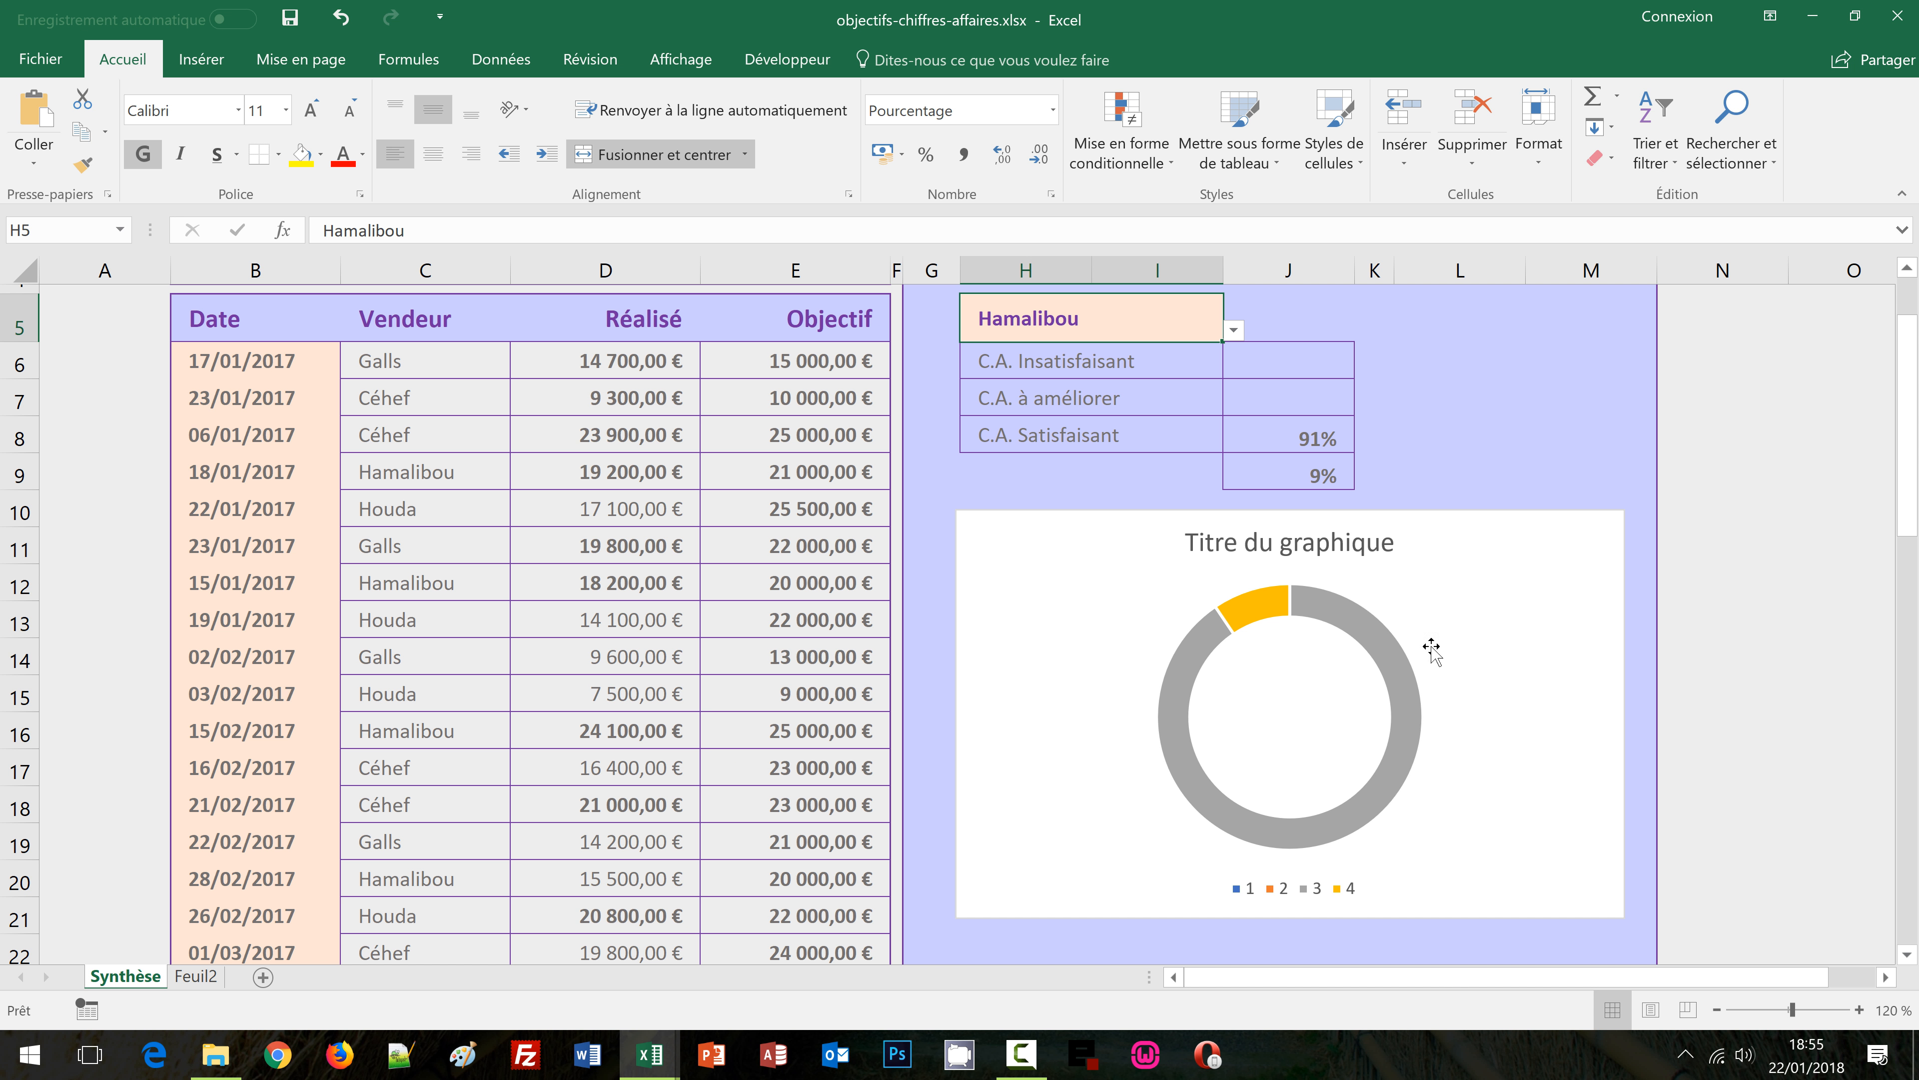
mouse_move(1398, 677)
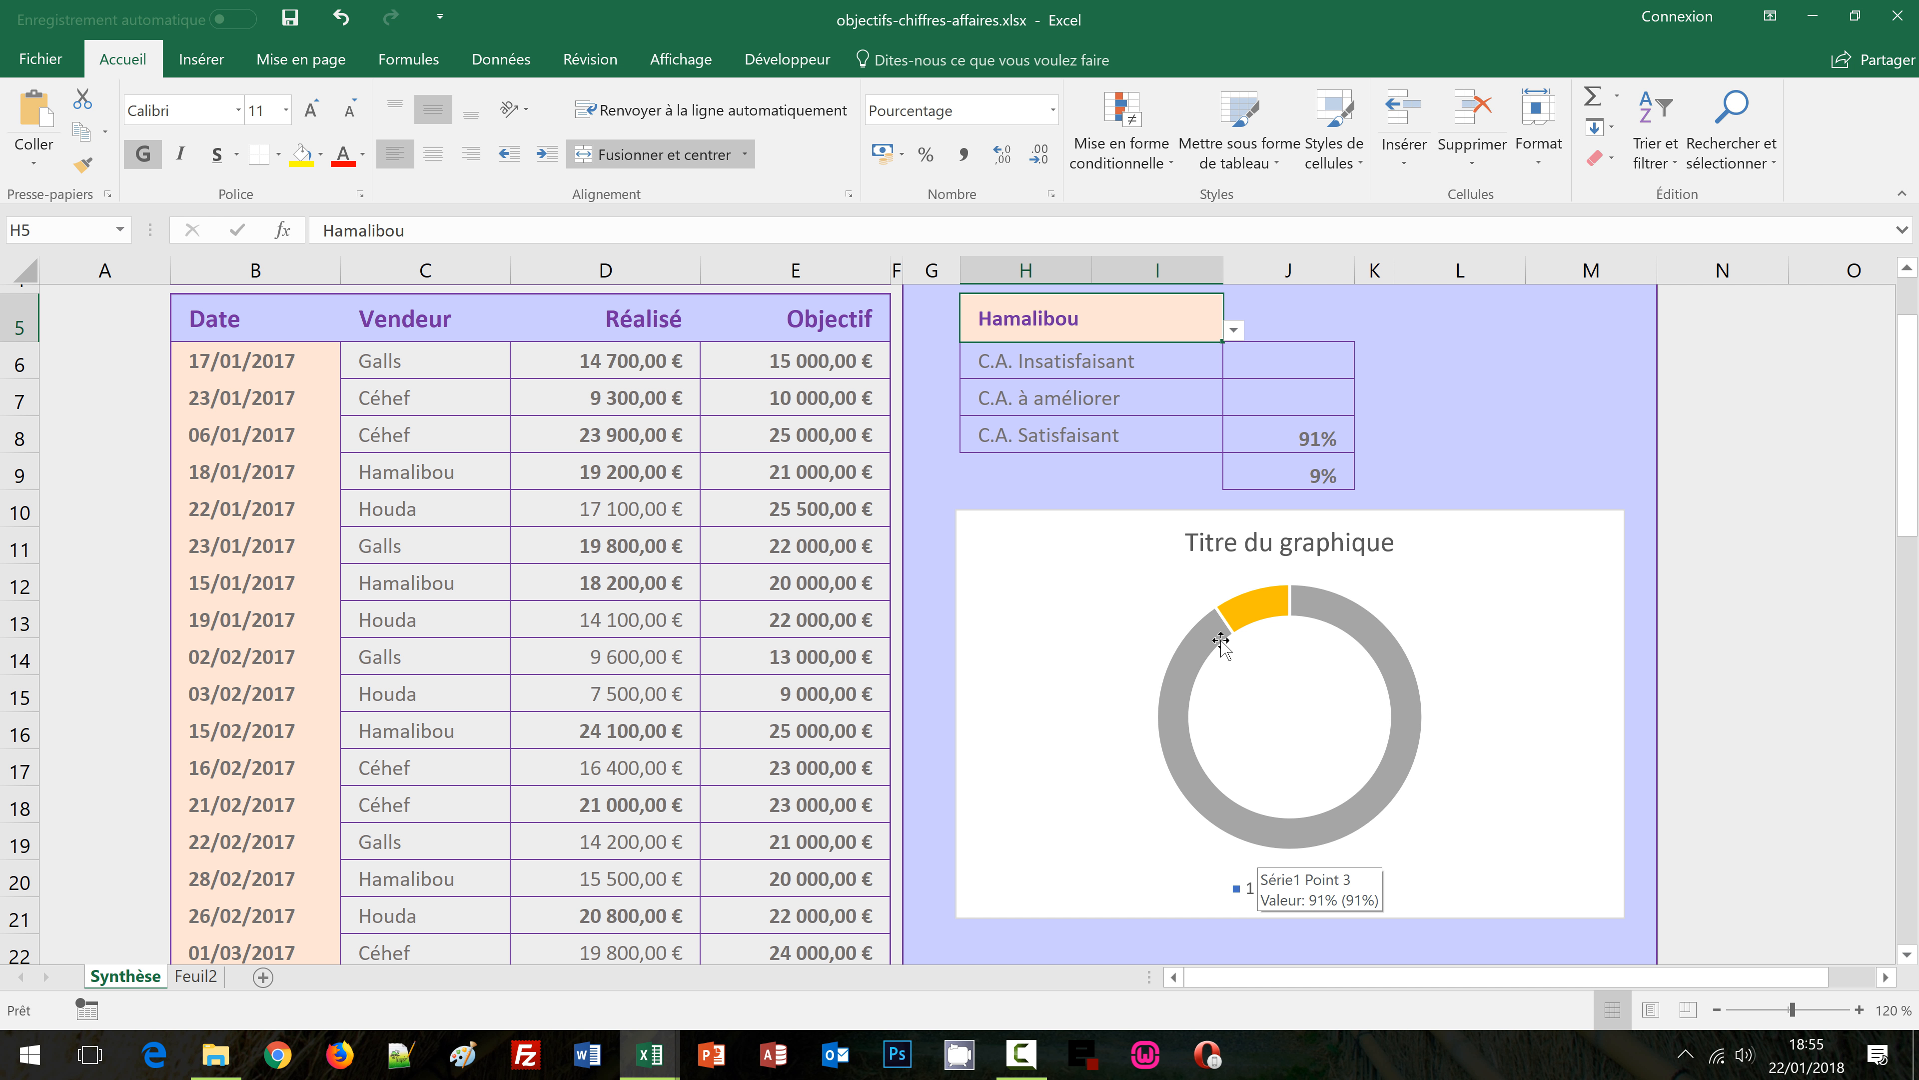
click(1235, 331)
click(1089, 416)
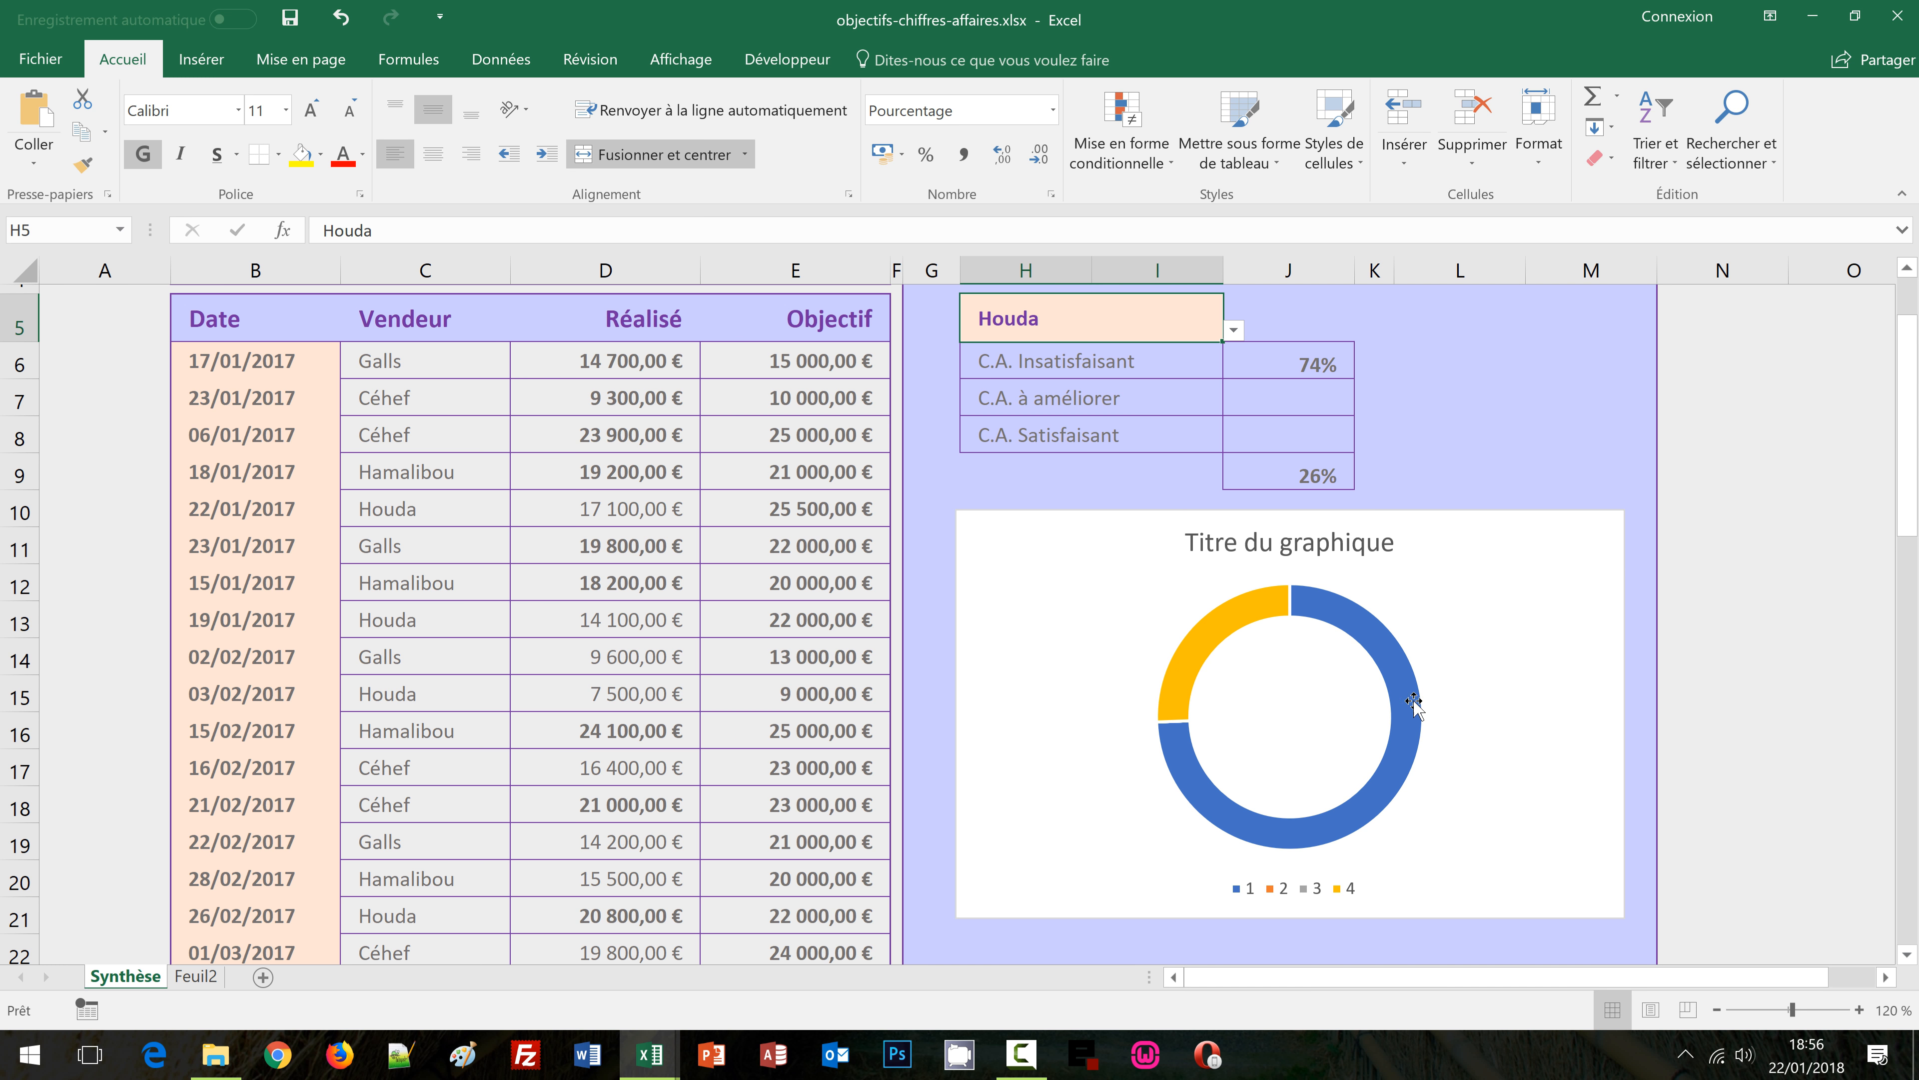
mouse_move(1245, 825)
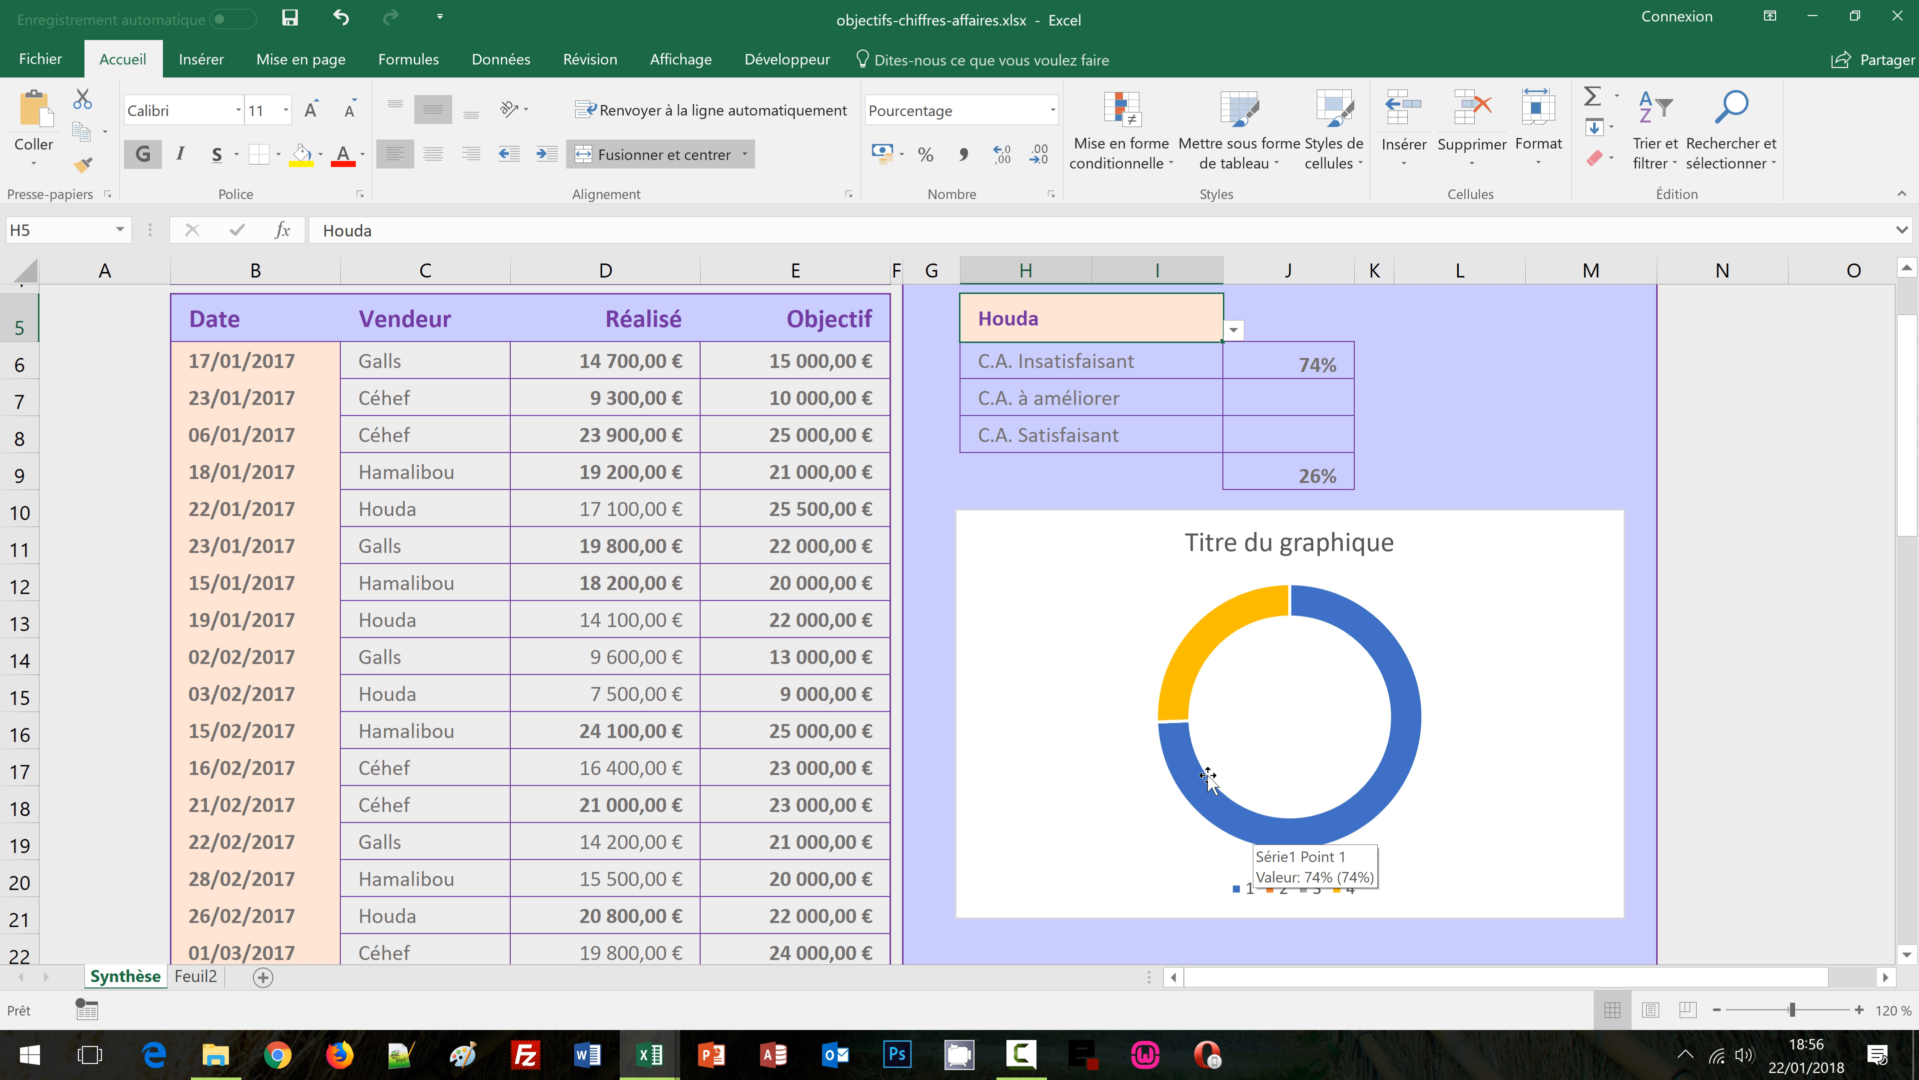
Remove the title and the legend from the doughnut chart
click(1205, 633)
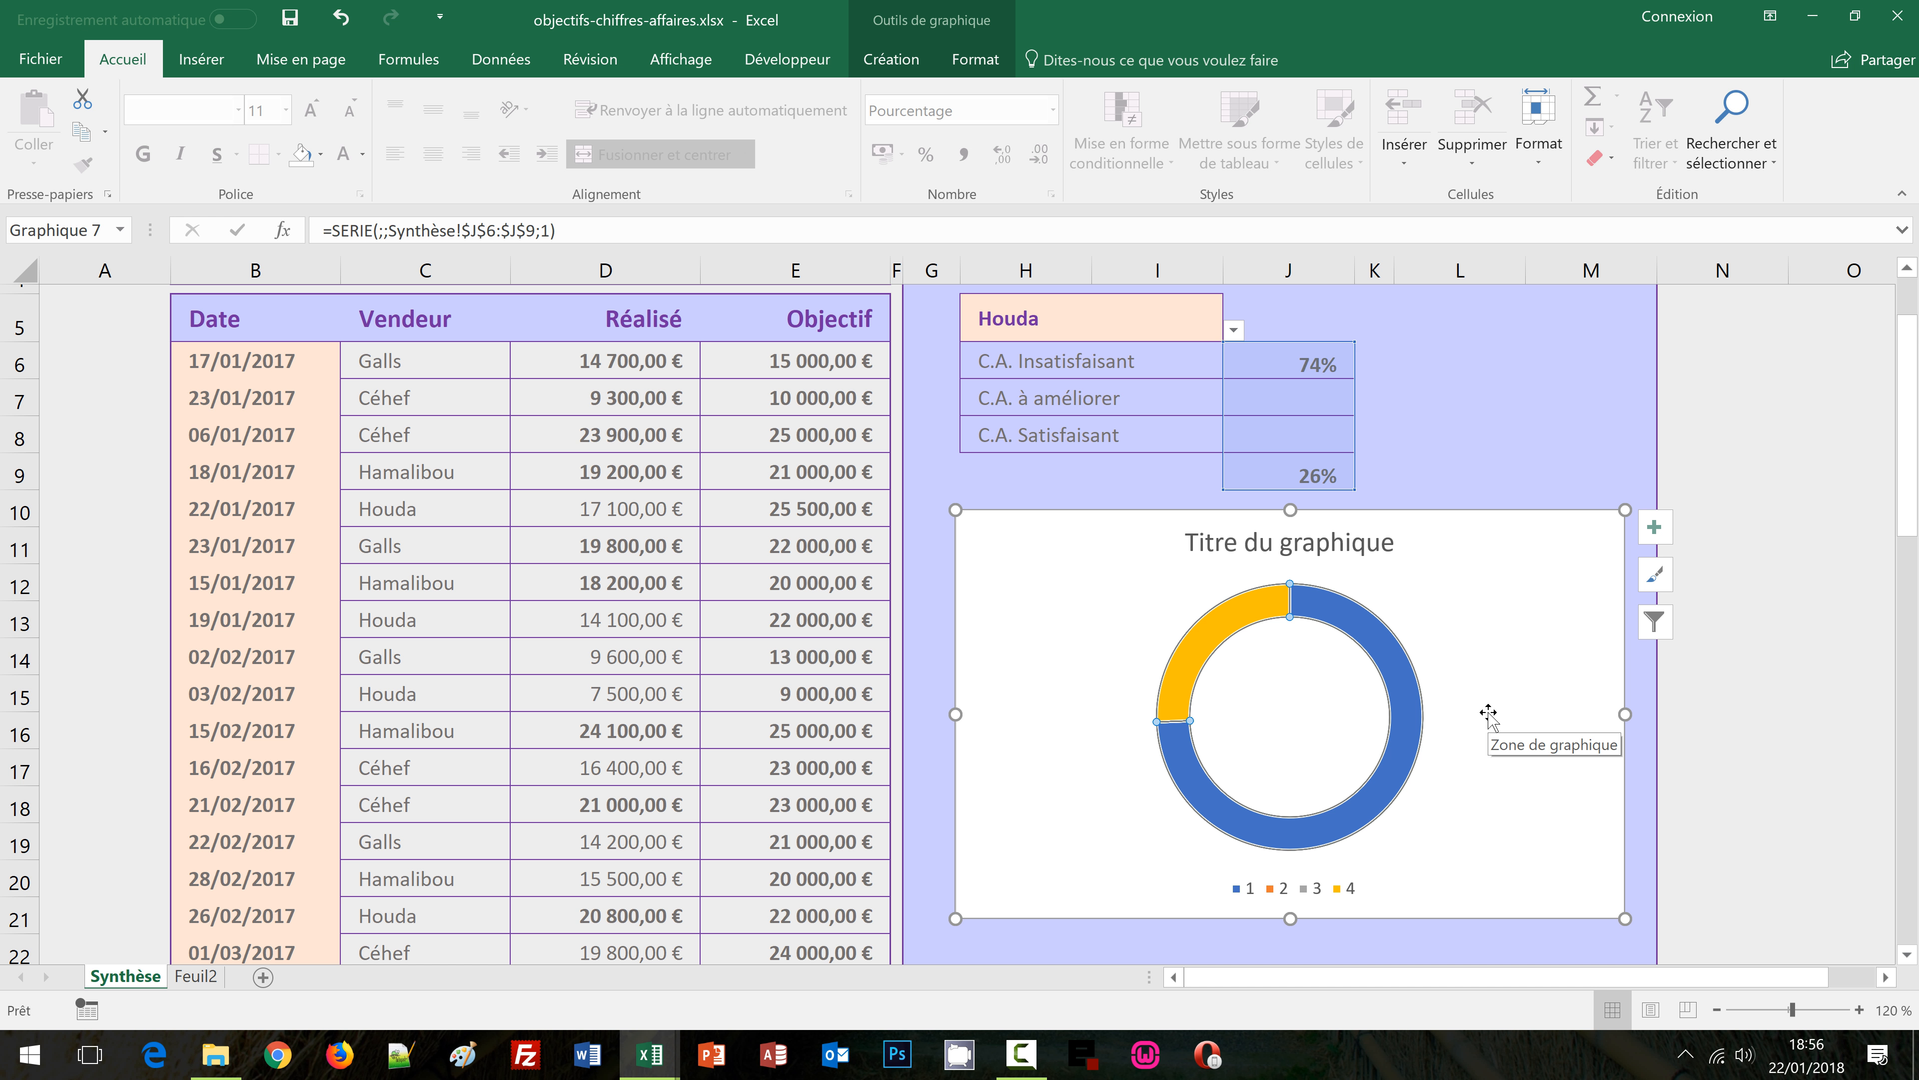
click(1656, 529)
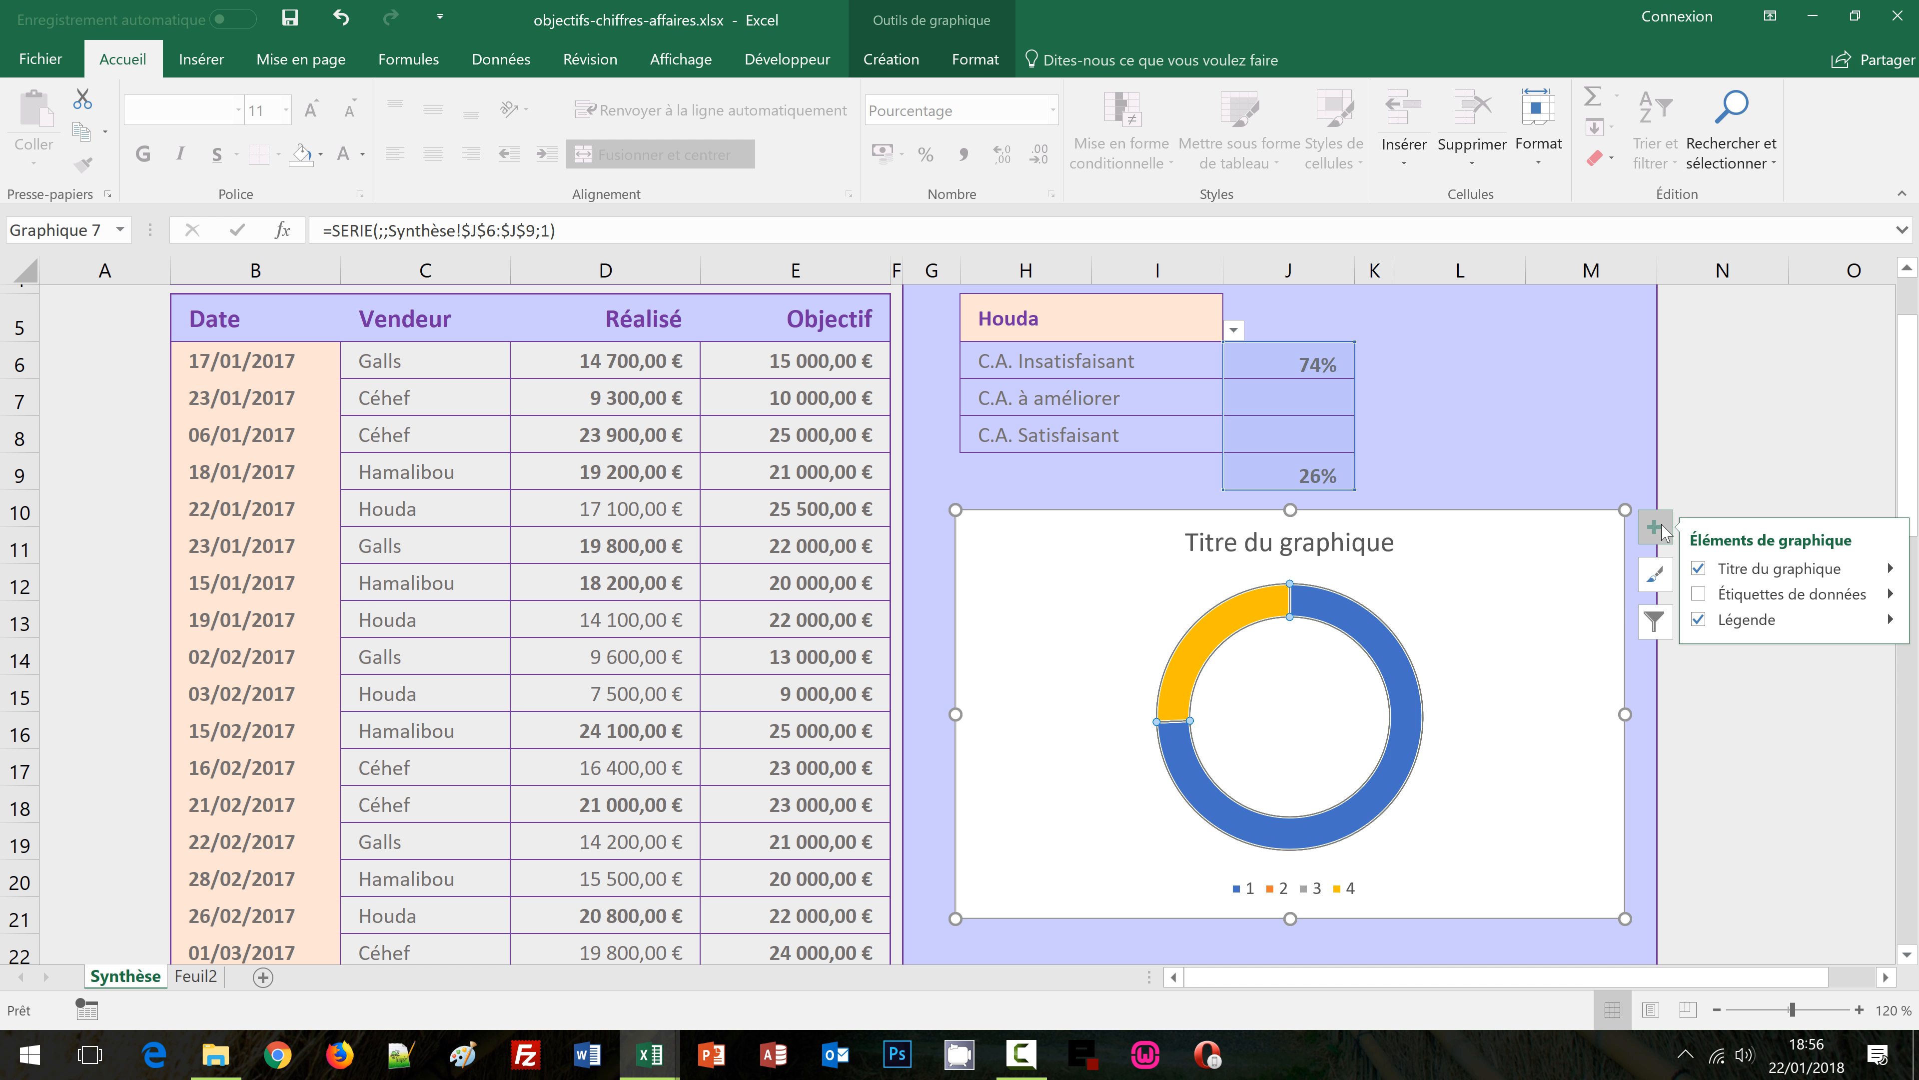
click(1701, 570)
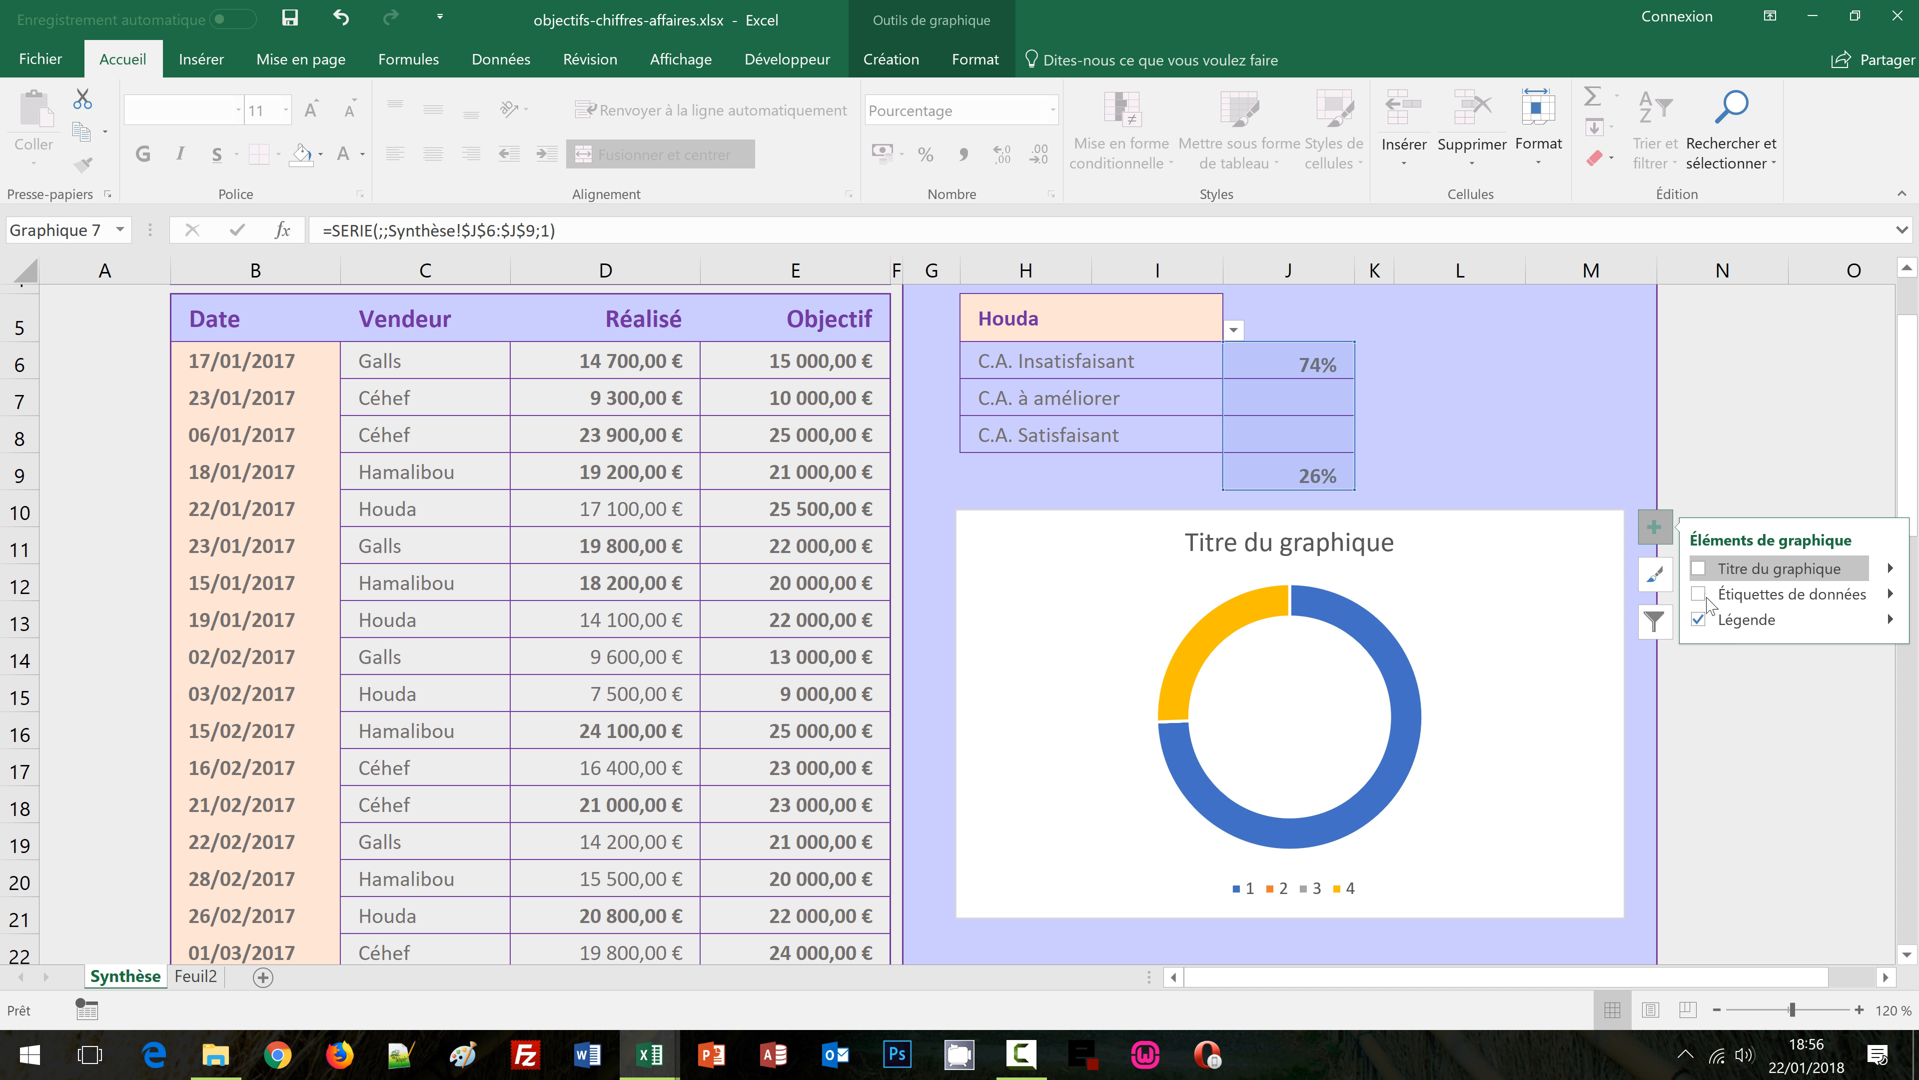
click(1699, 621)
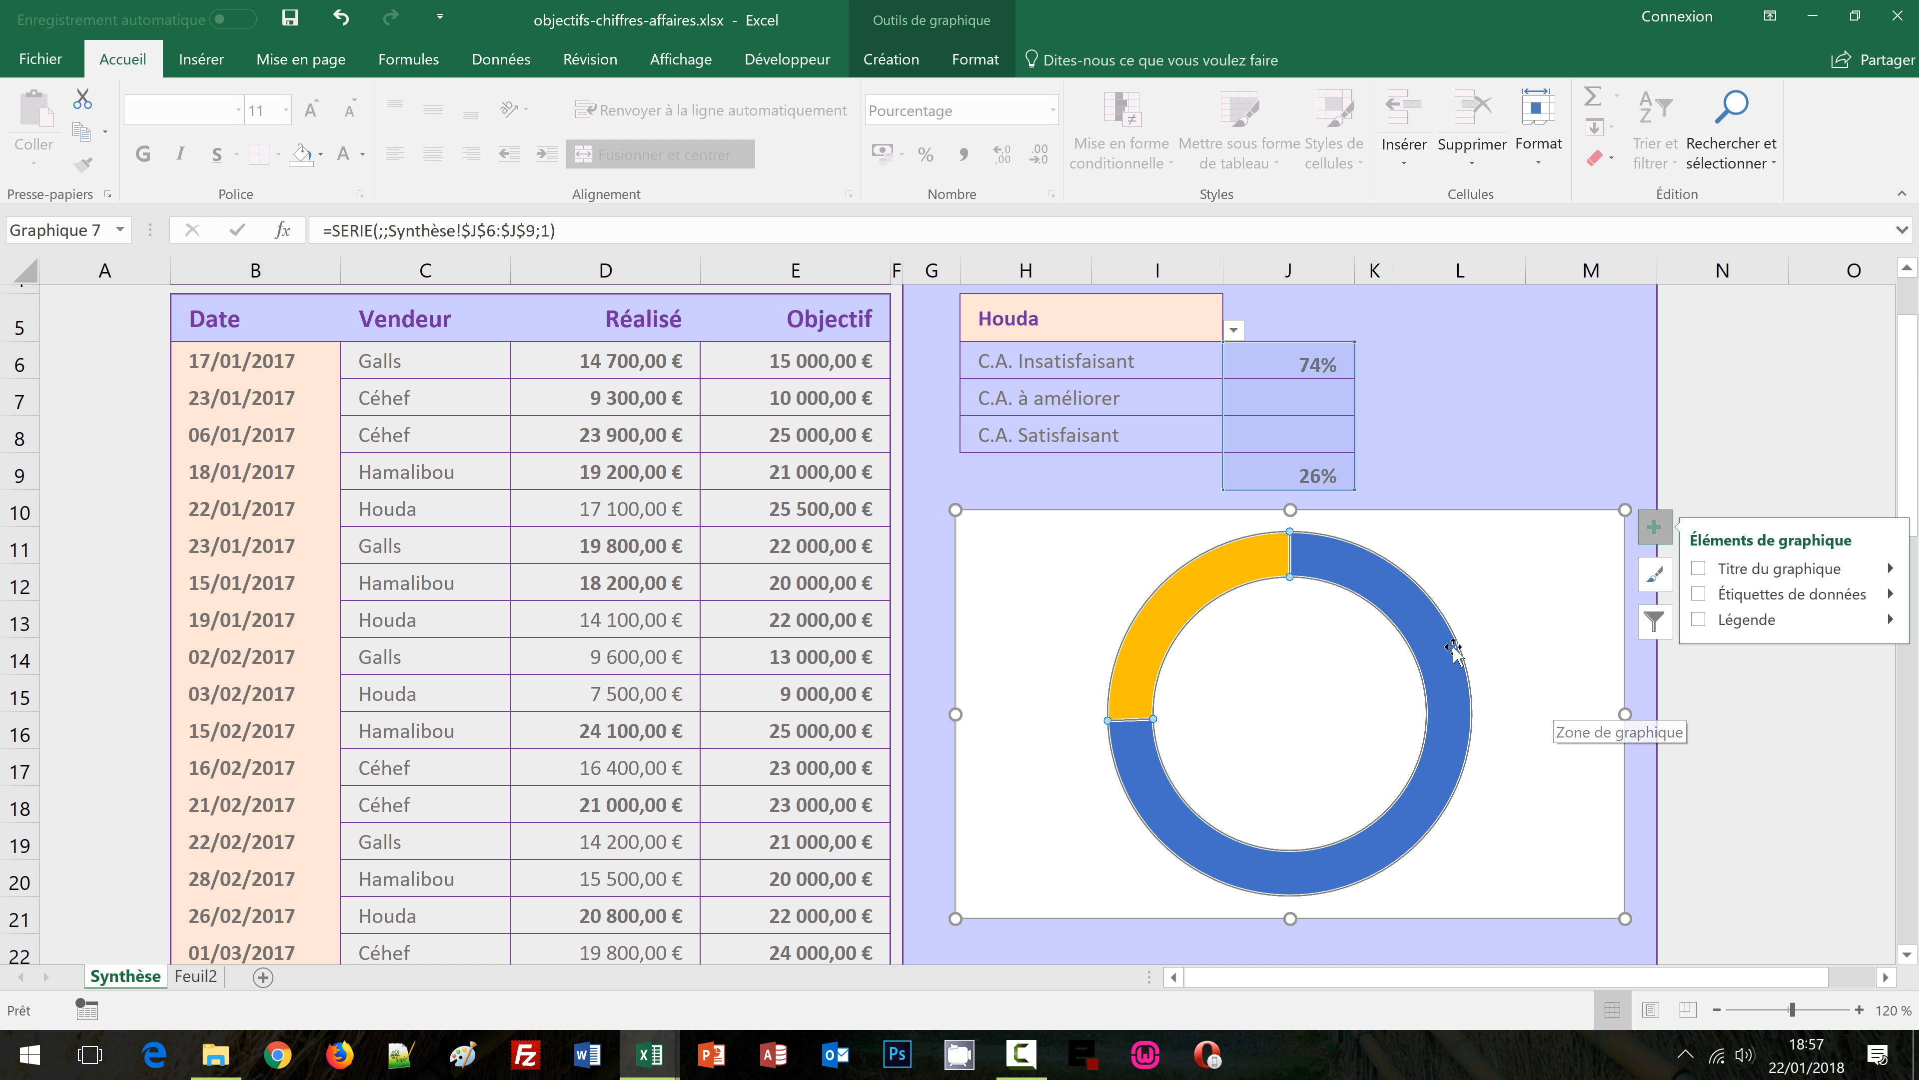
click(1507, 689)
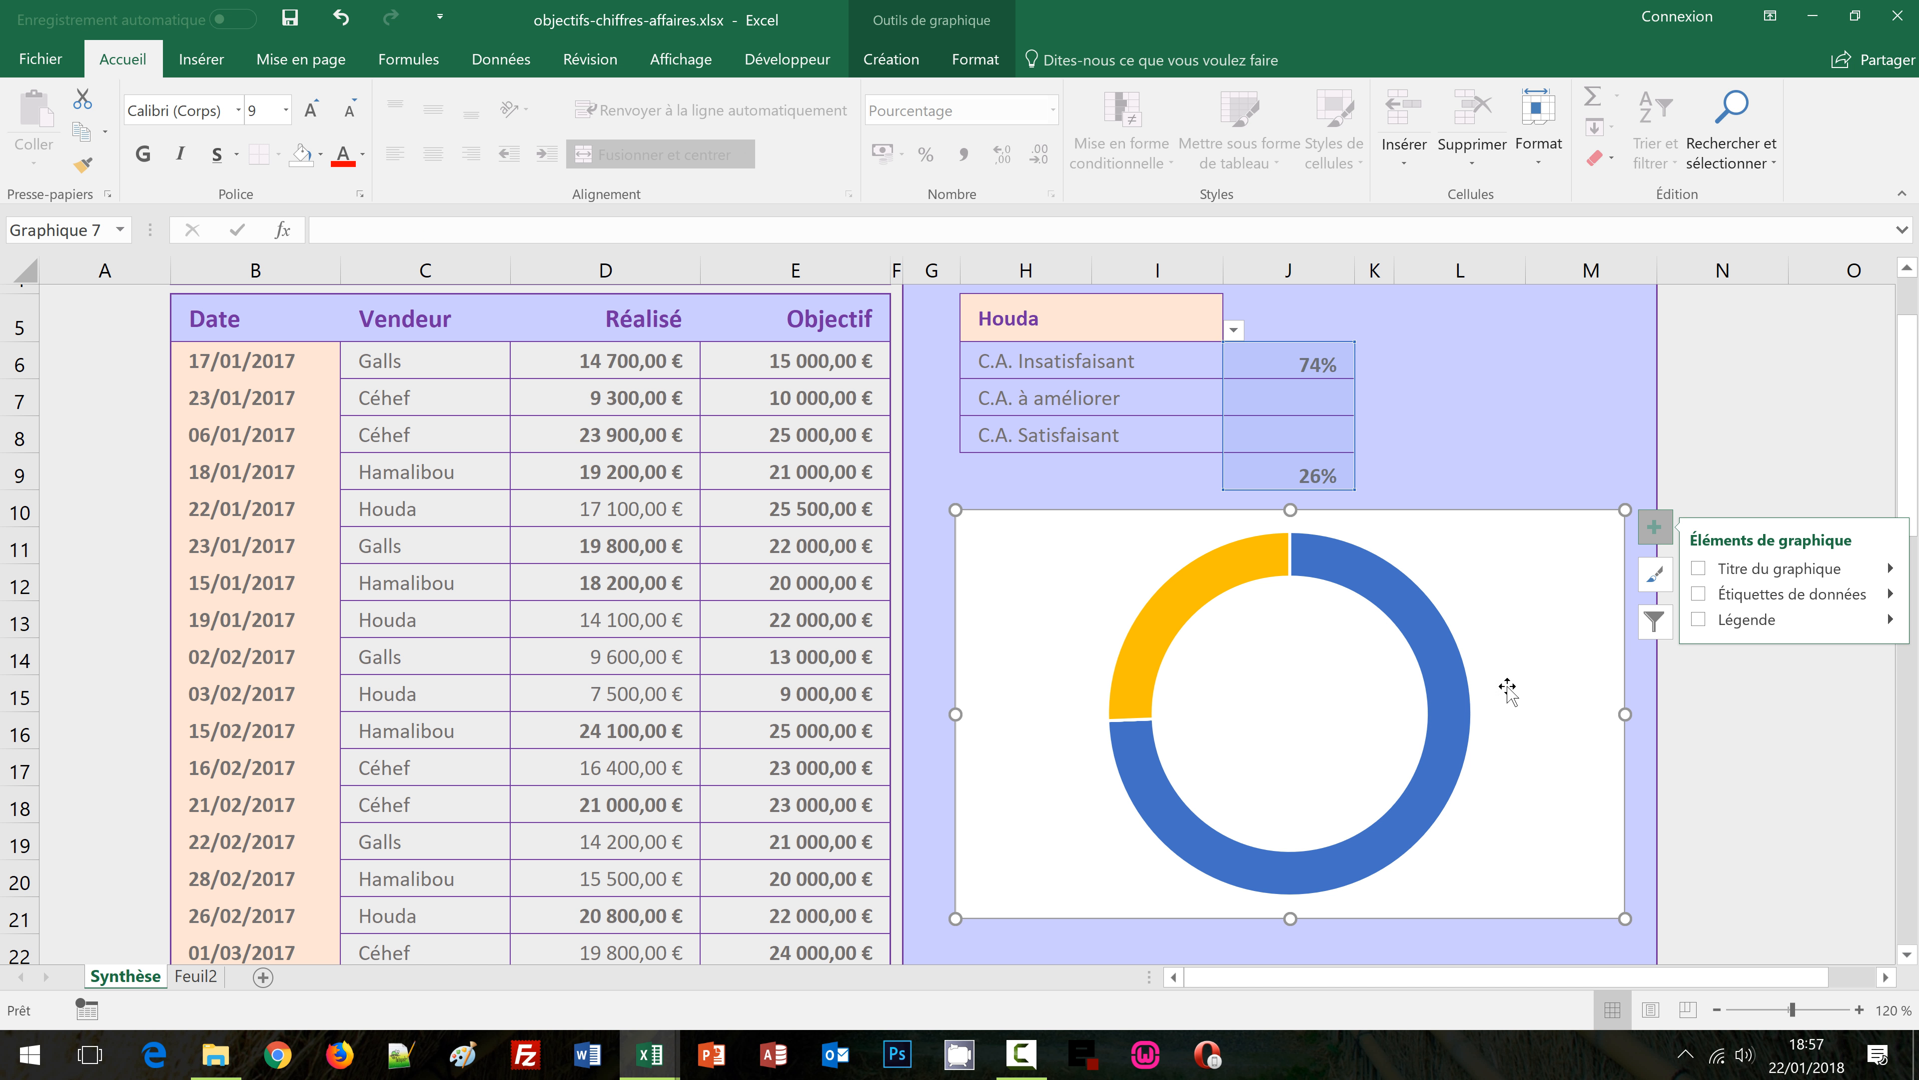
Remove the outline from the whole doughnut data series
click(1359, 579)
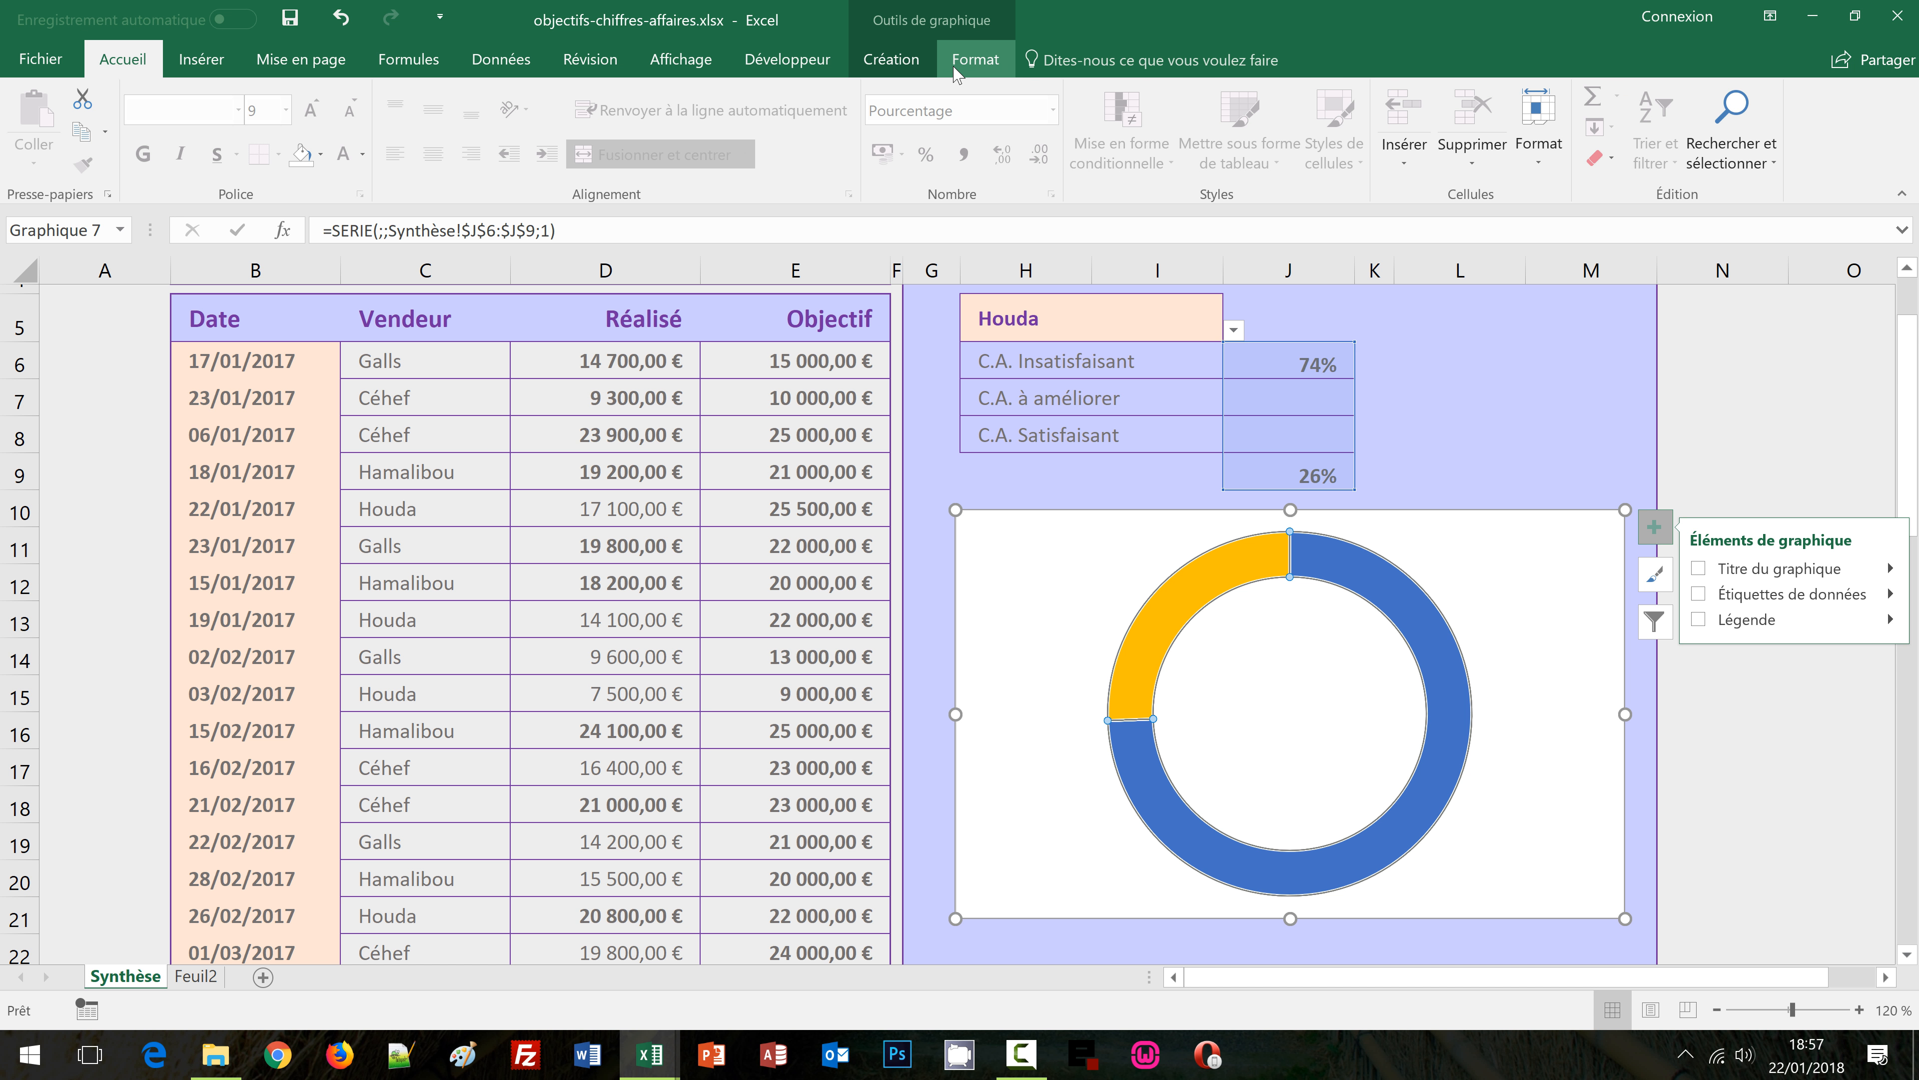
click(974, 60)
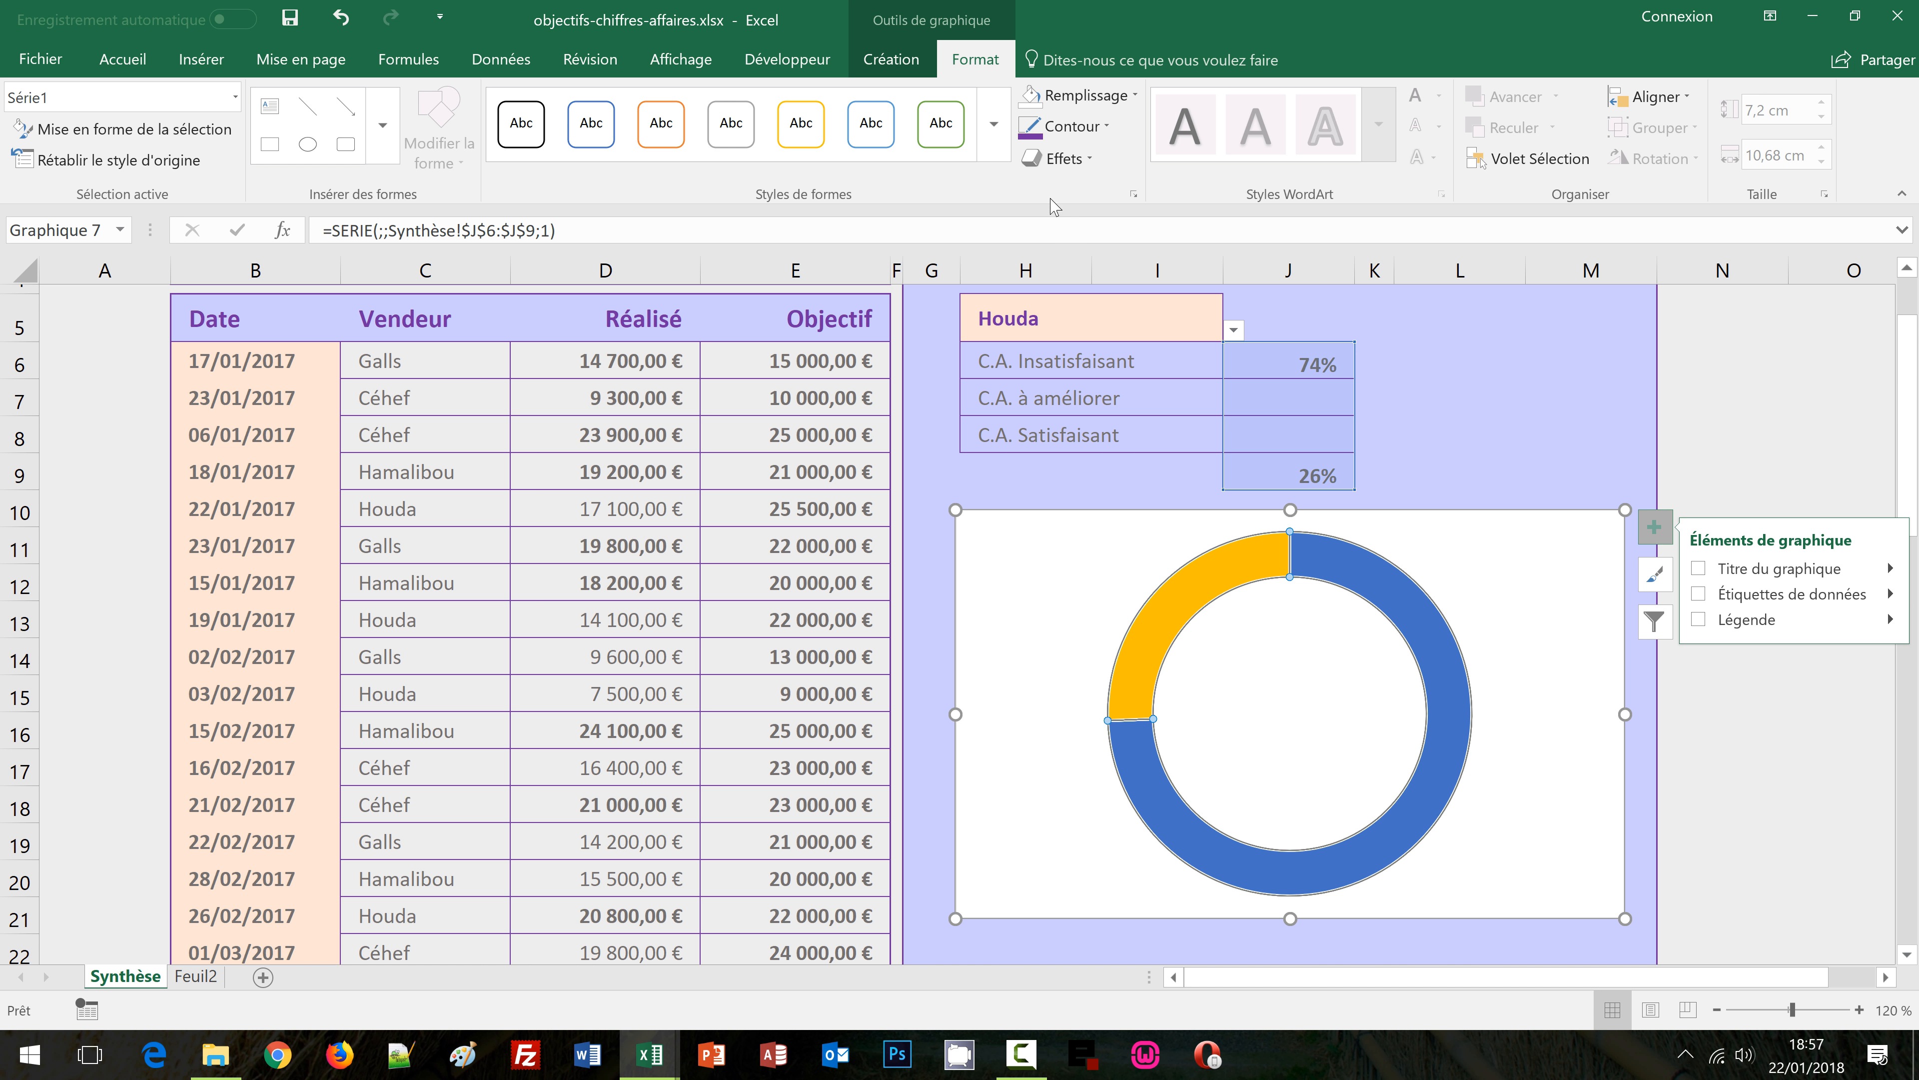
click(1108, 127)
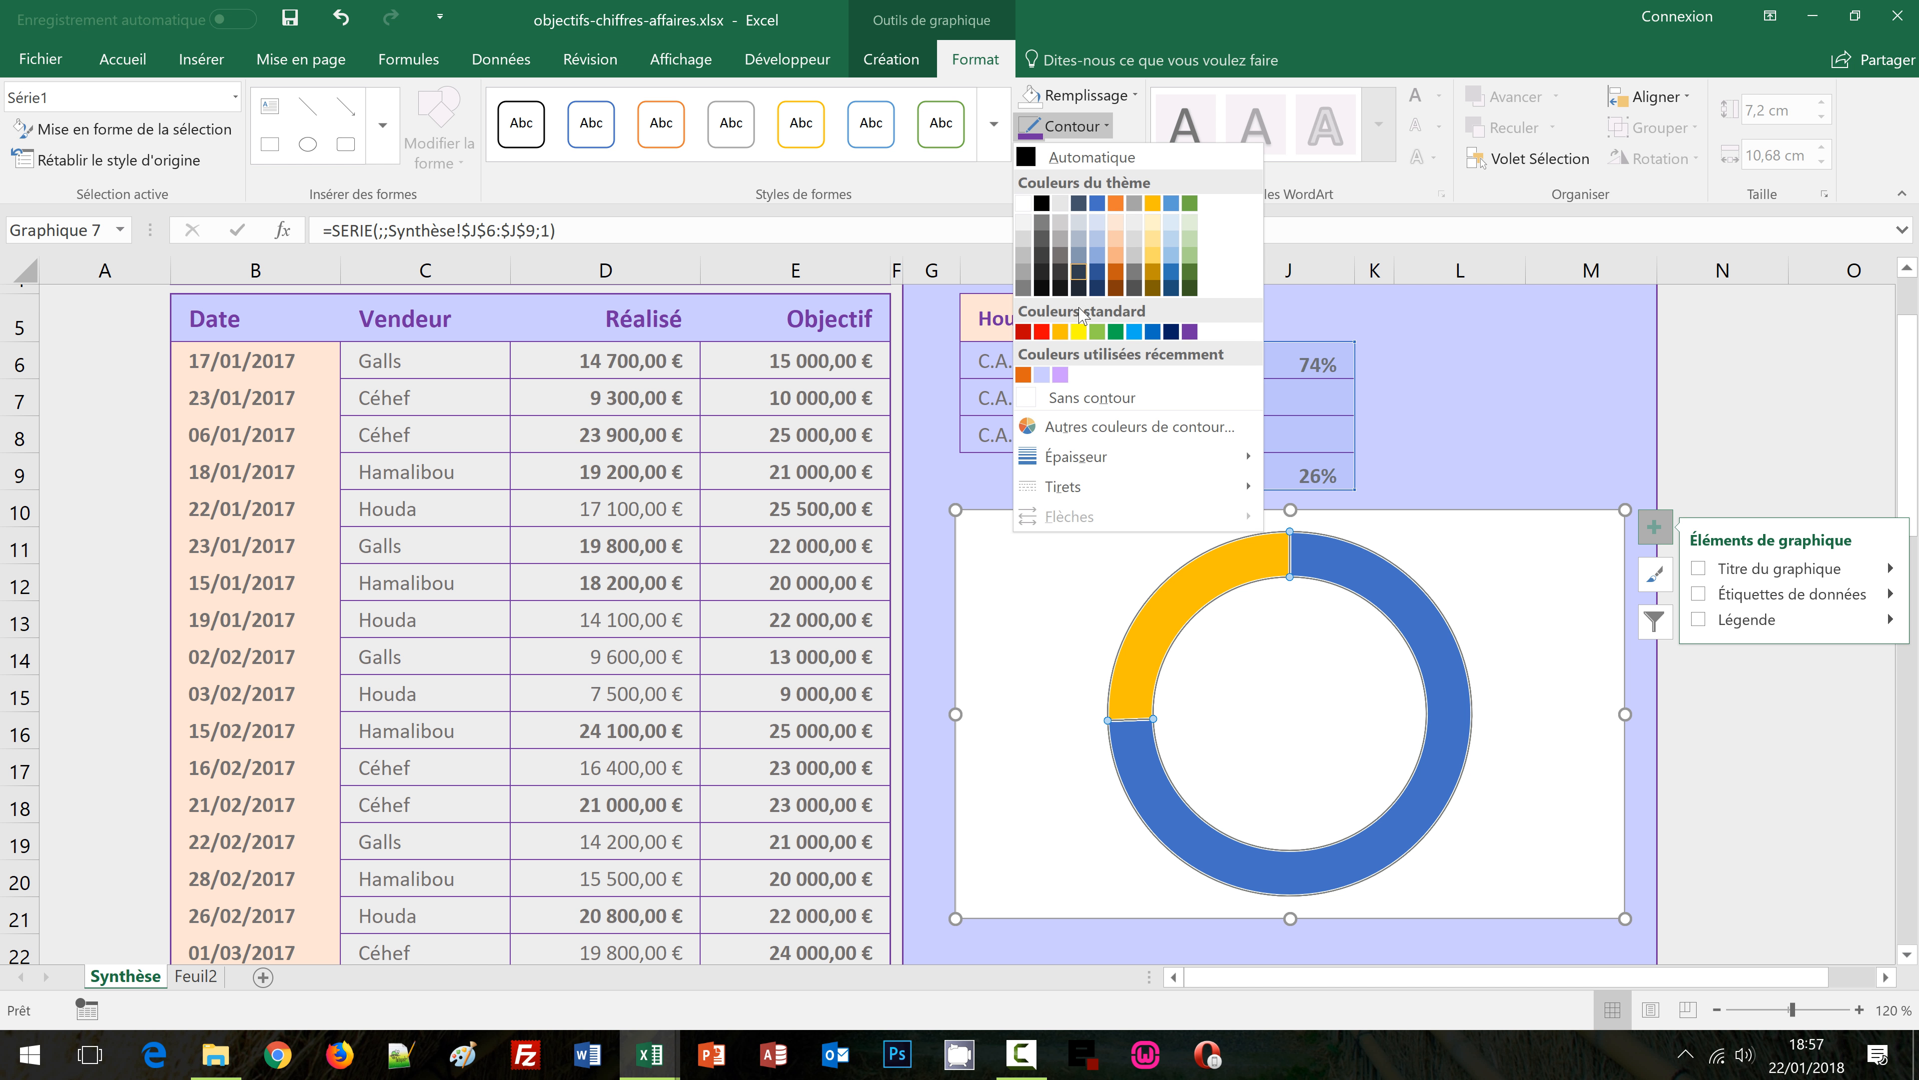
click(1082, 399)
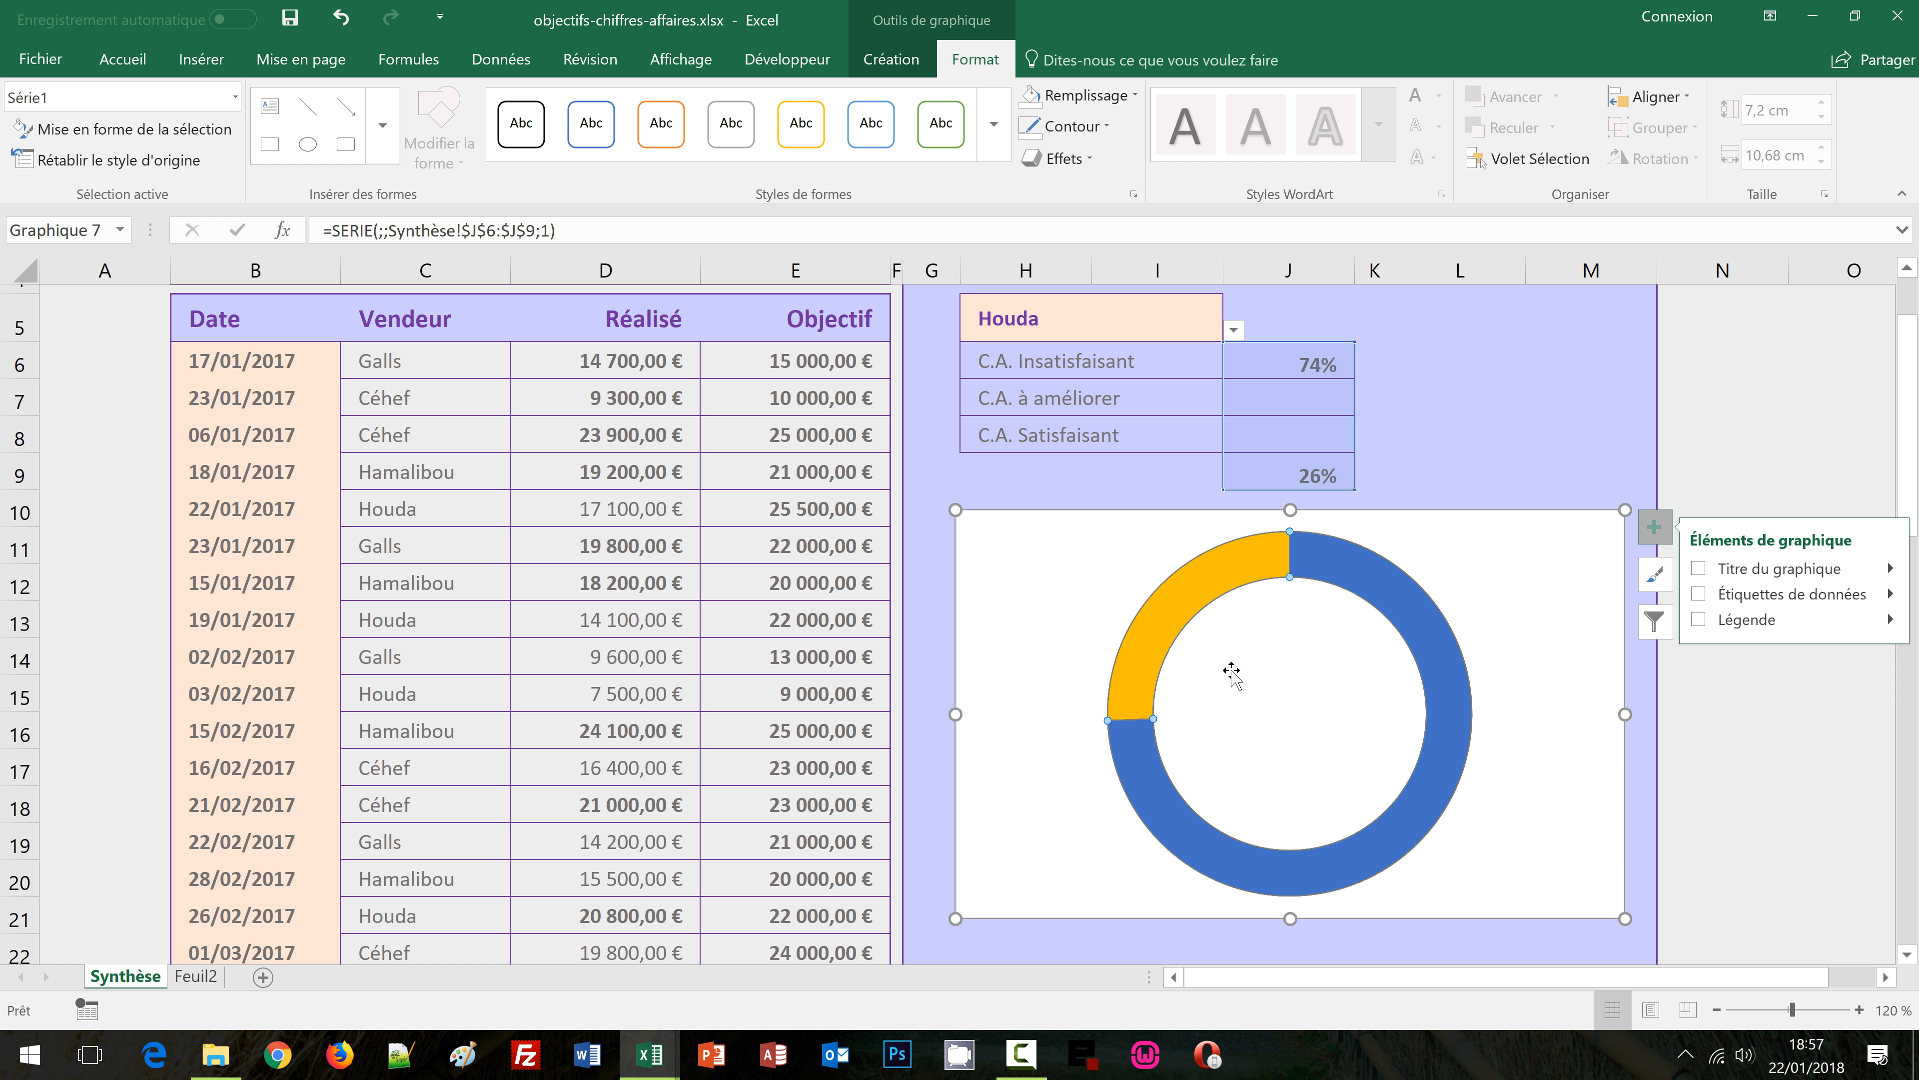
Set the yellow remainder segment of the doughnut to no fill
click(1197, 594)
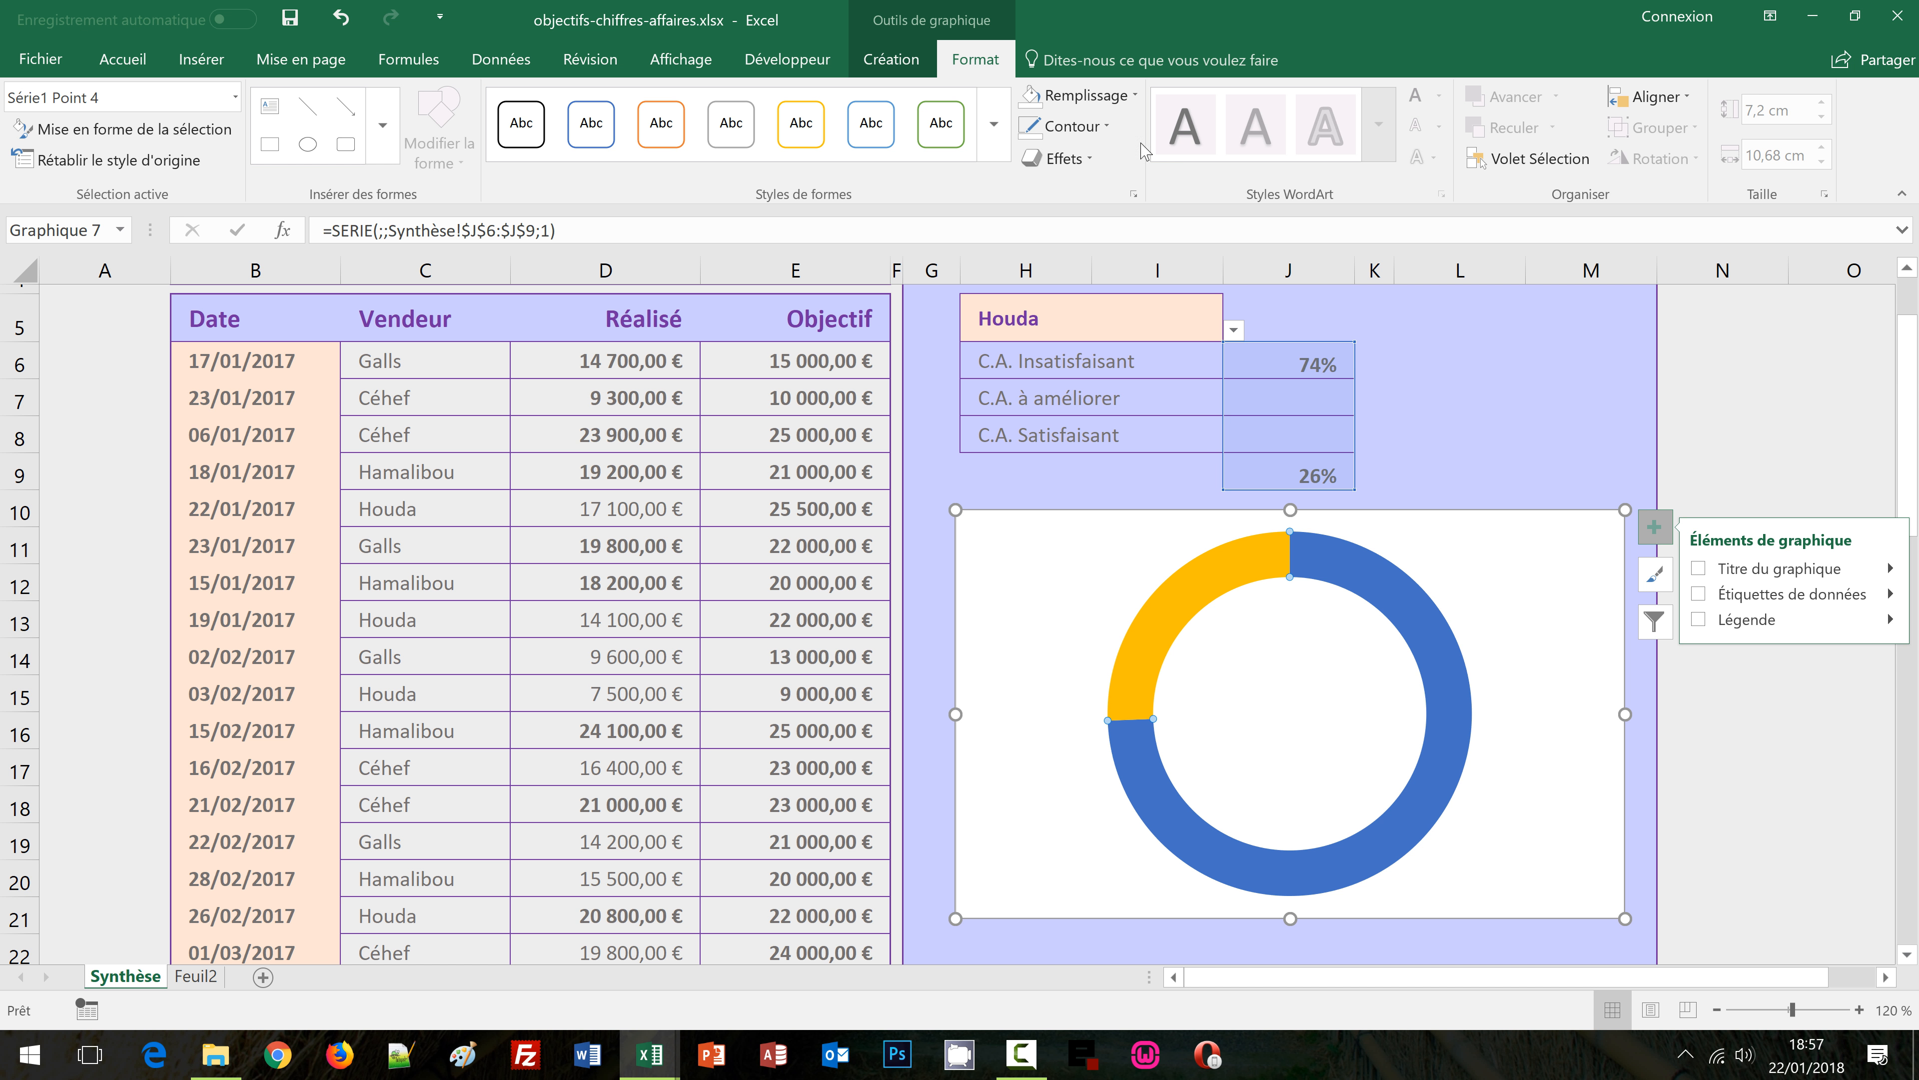
click(1134, 94)
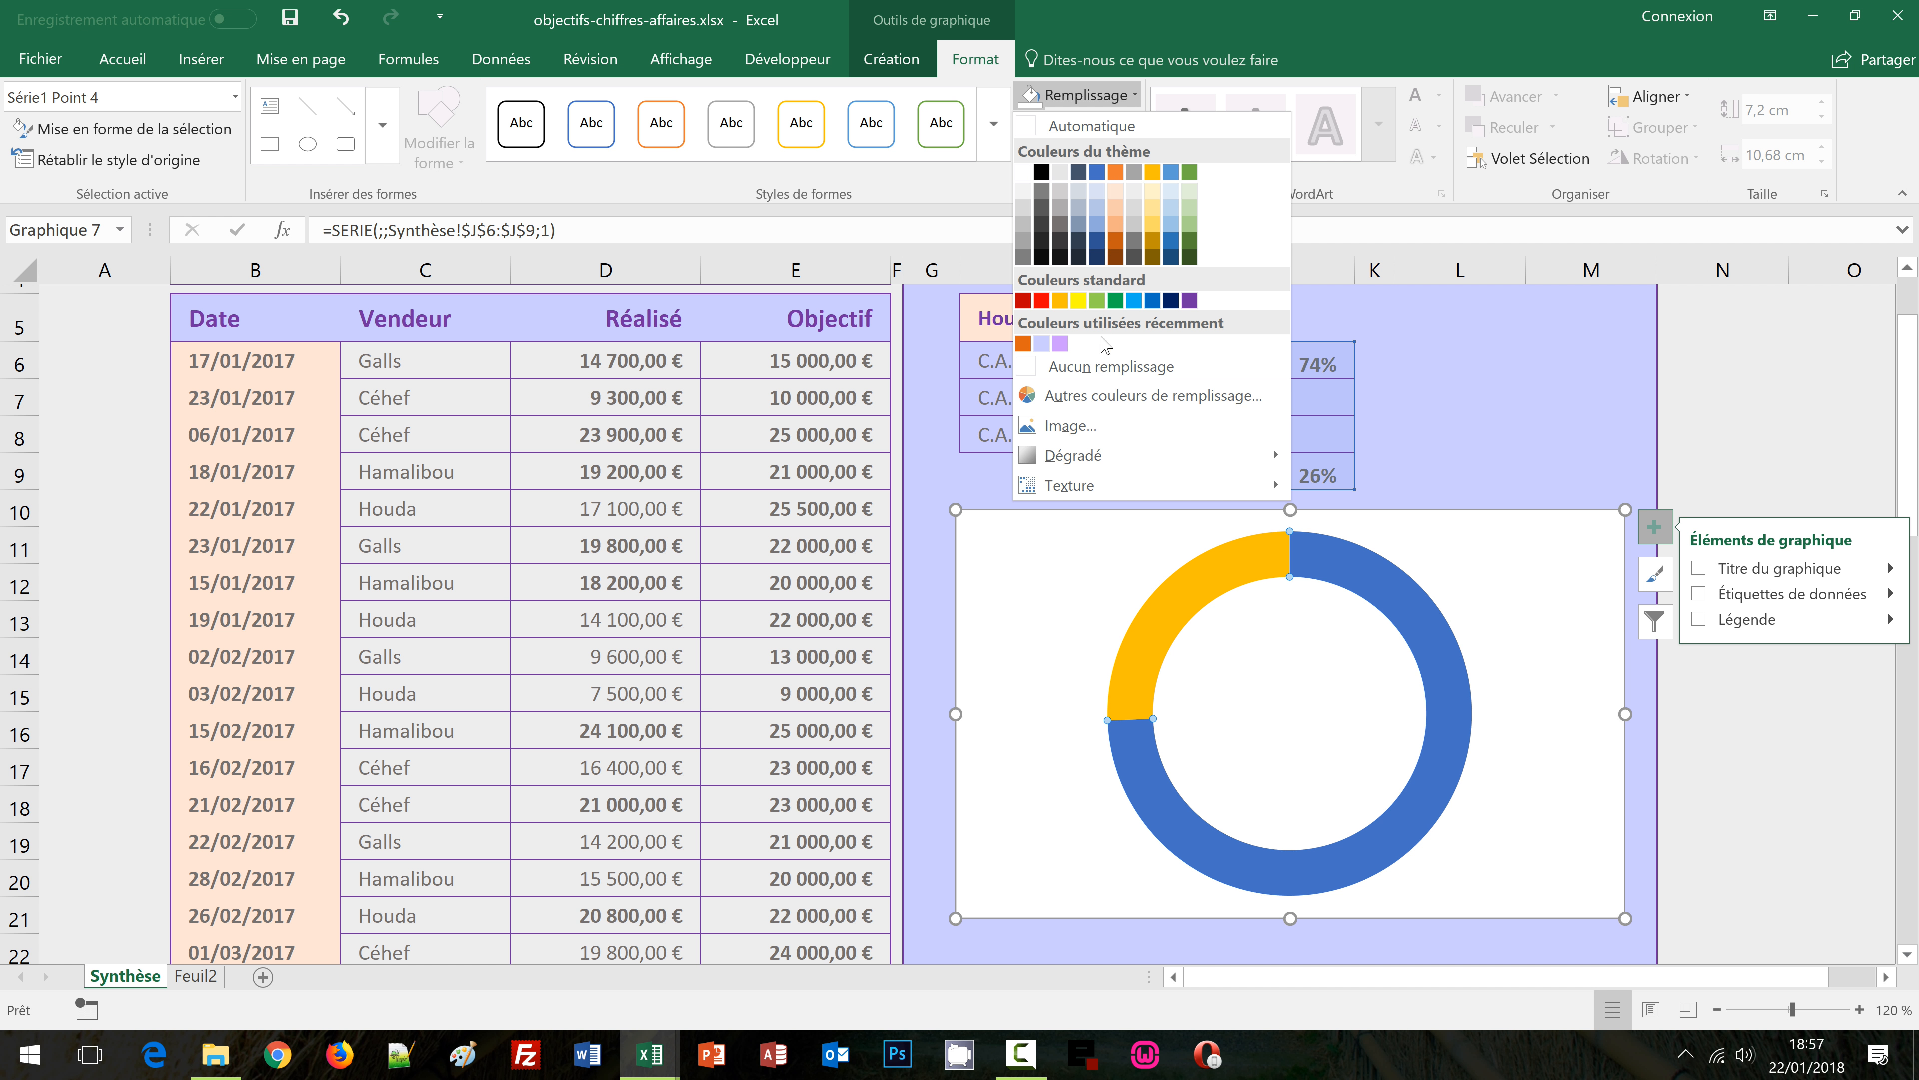
click(1102, 368)
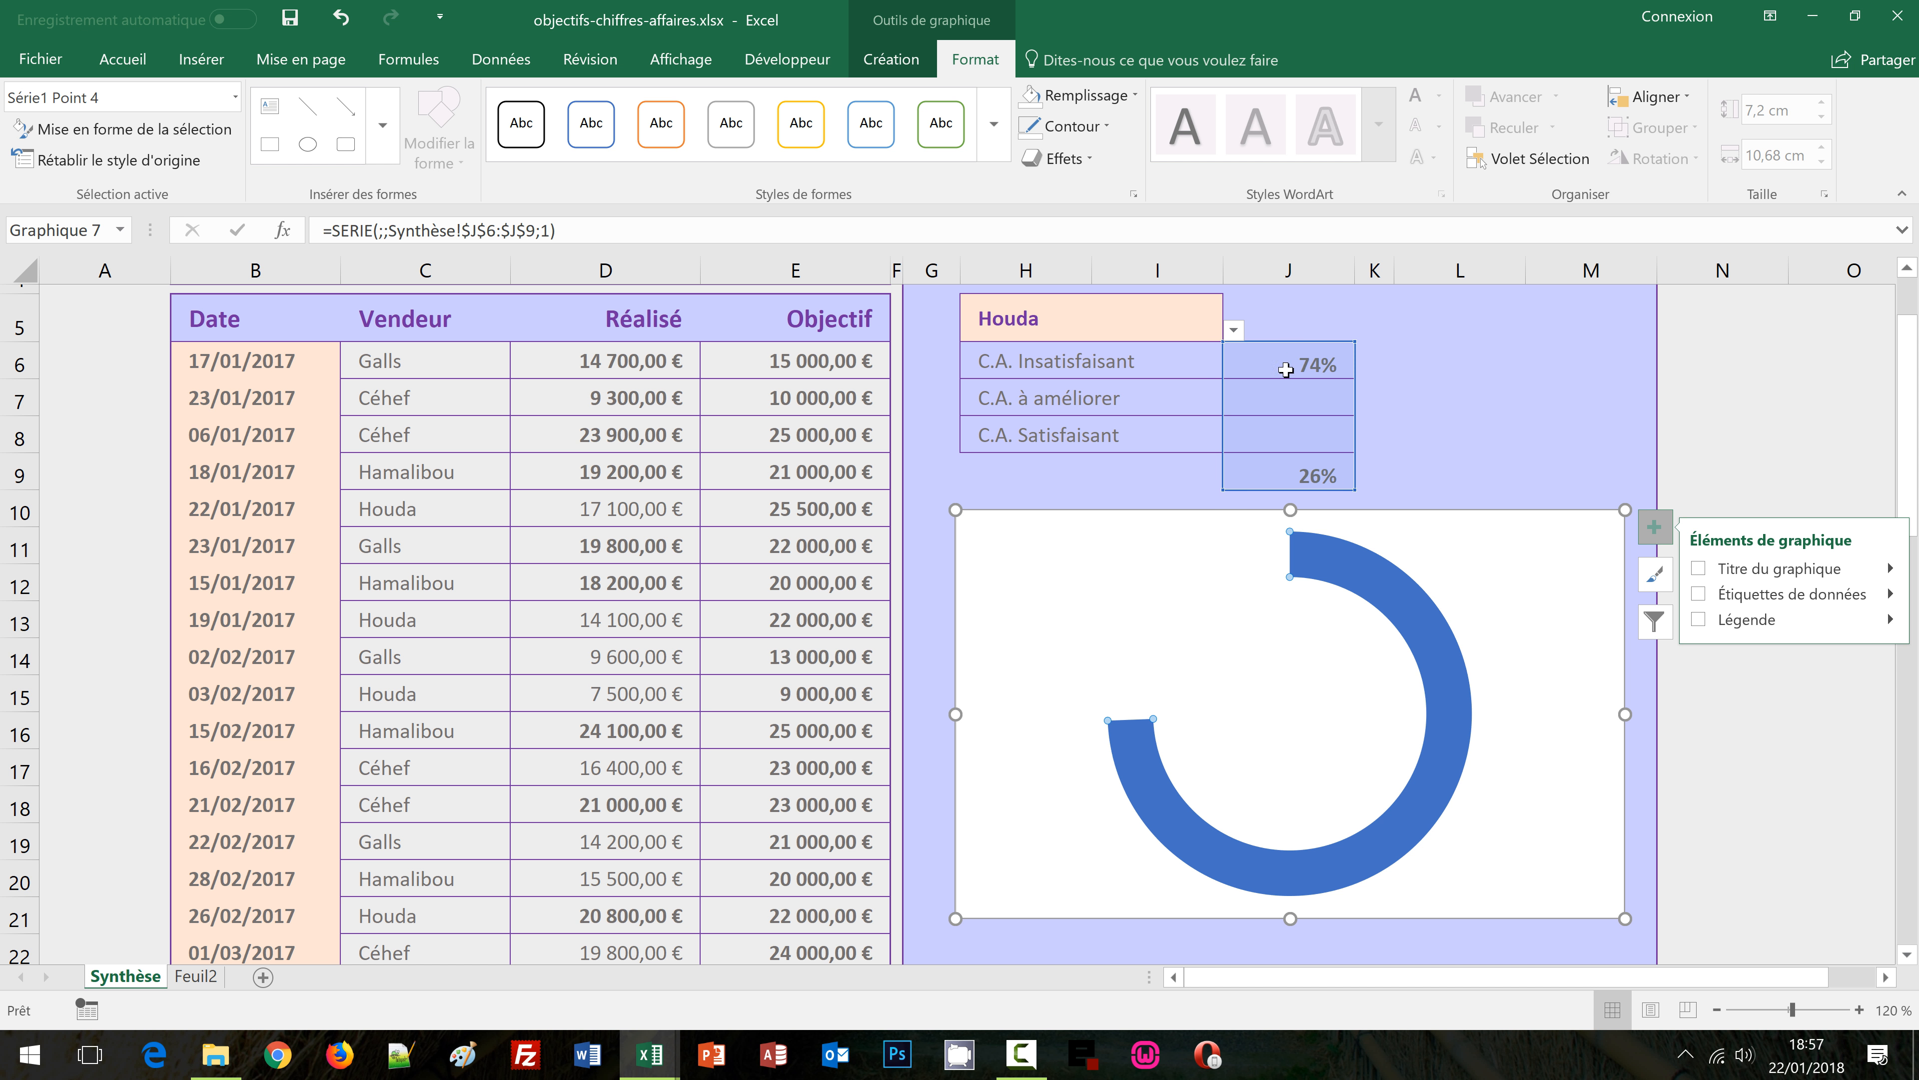
Set the chart area's background to no fill so the large percentage cell behind it shows through
click(1539, 551)
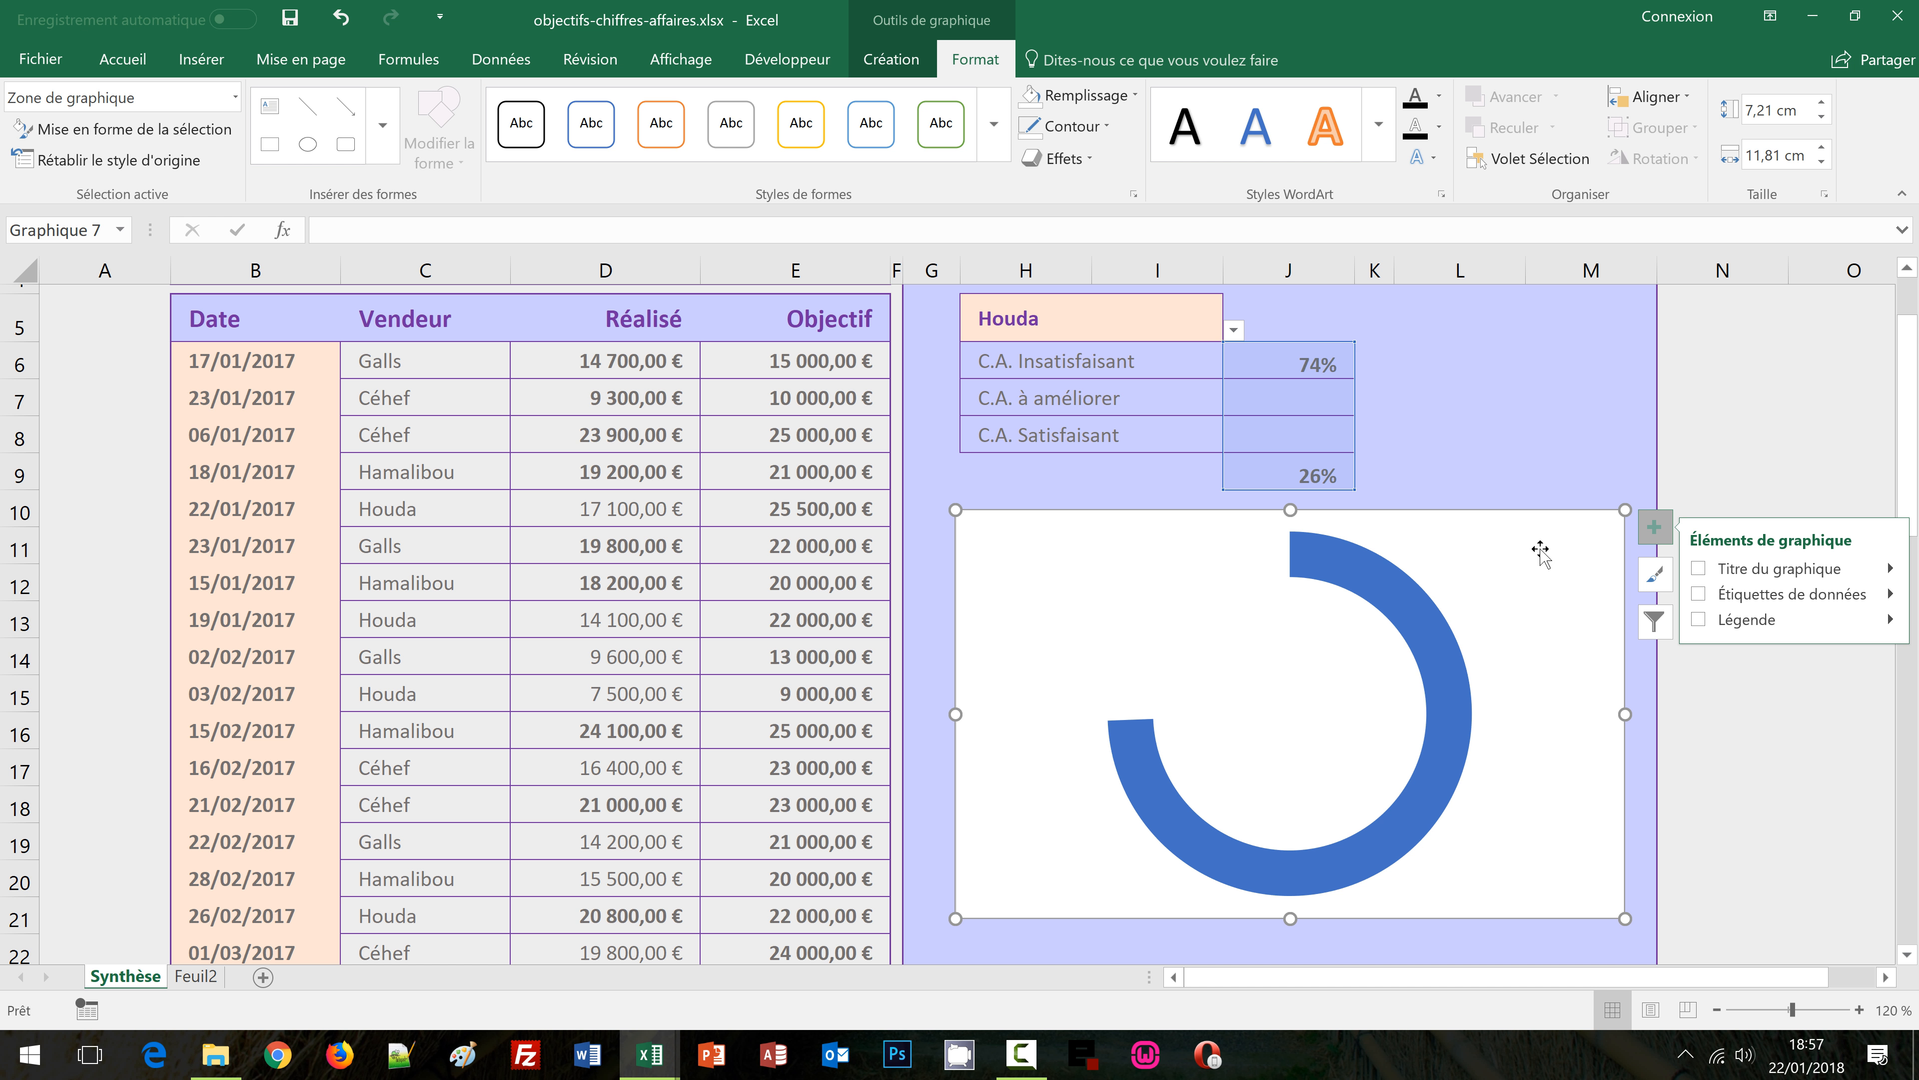
click(1134, 97)
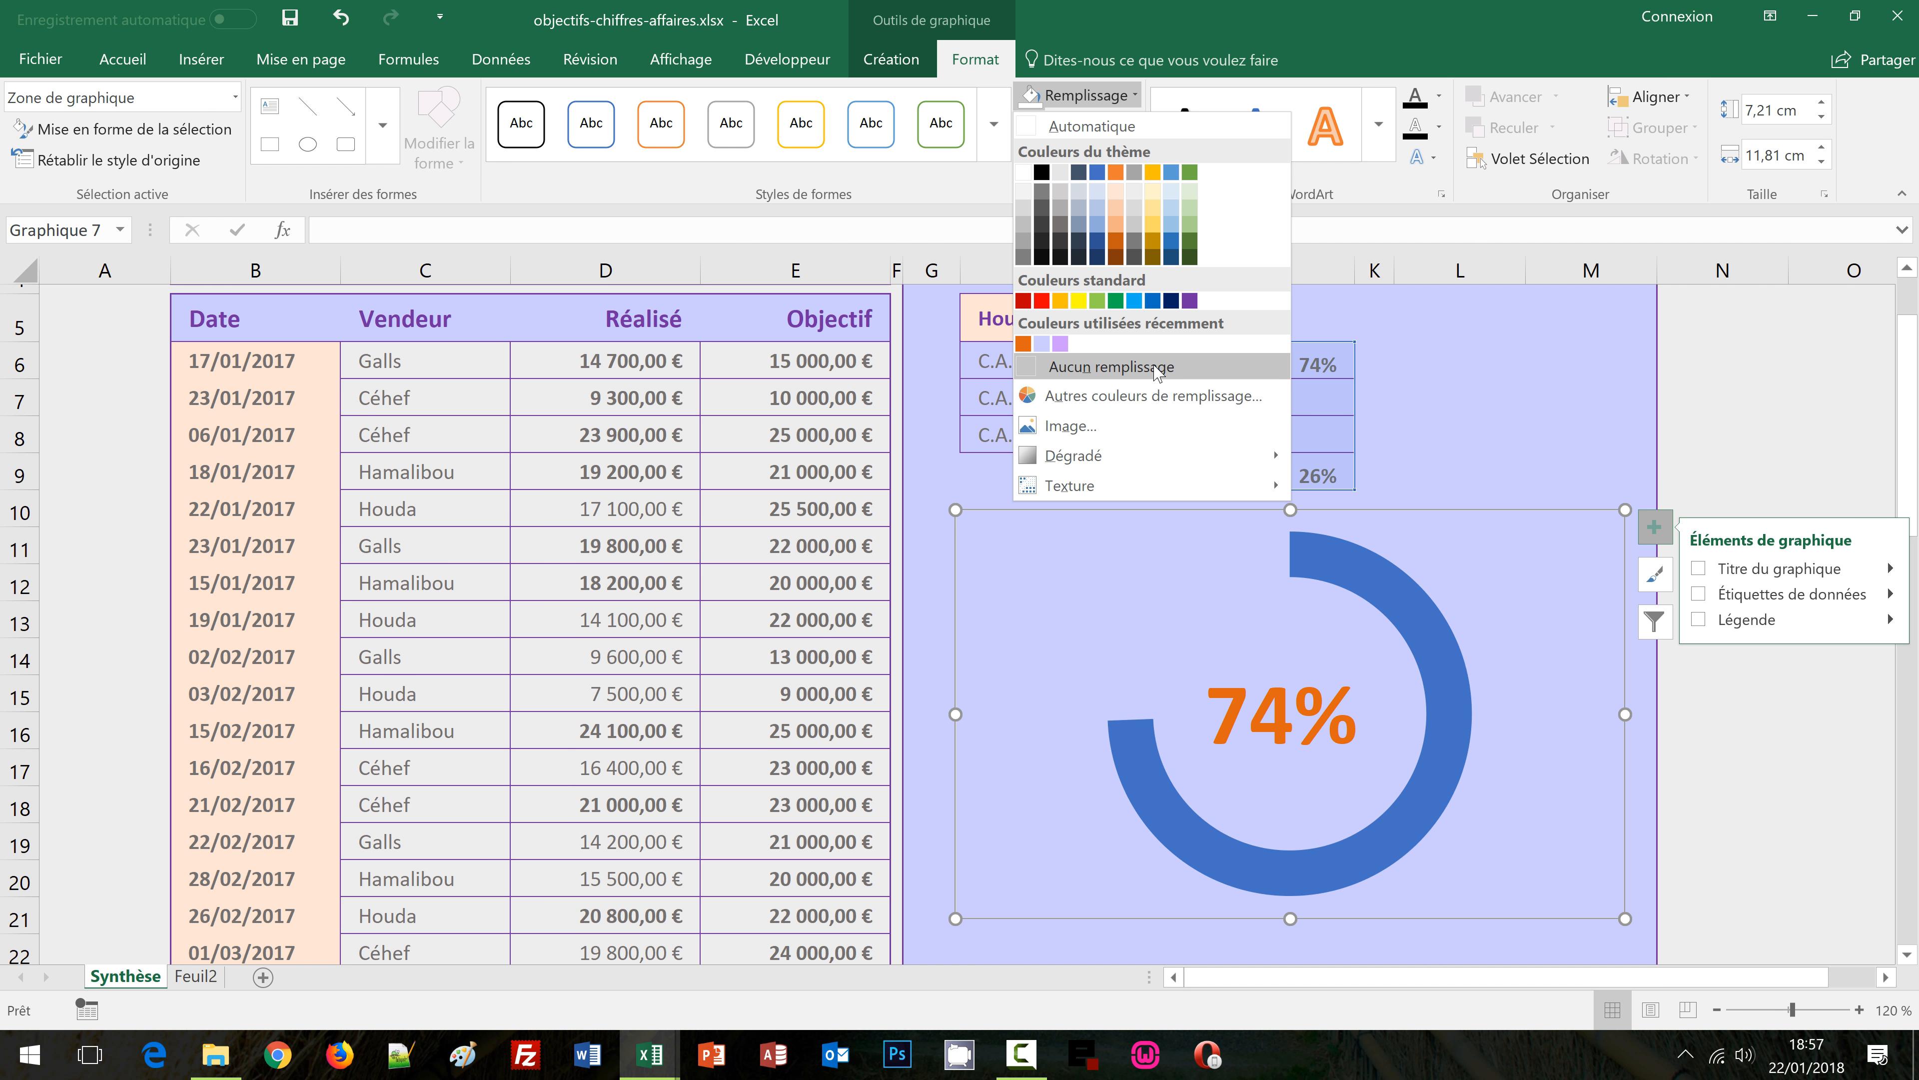
click(1154, 368)
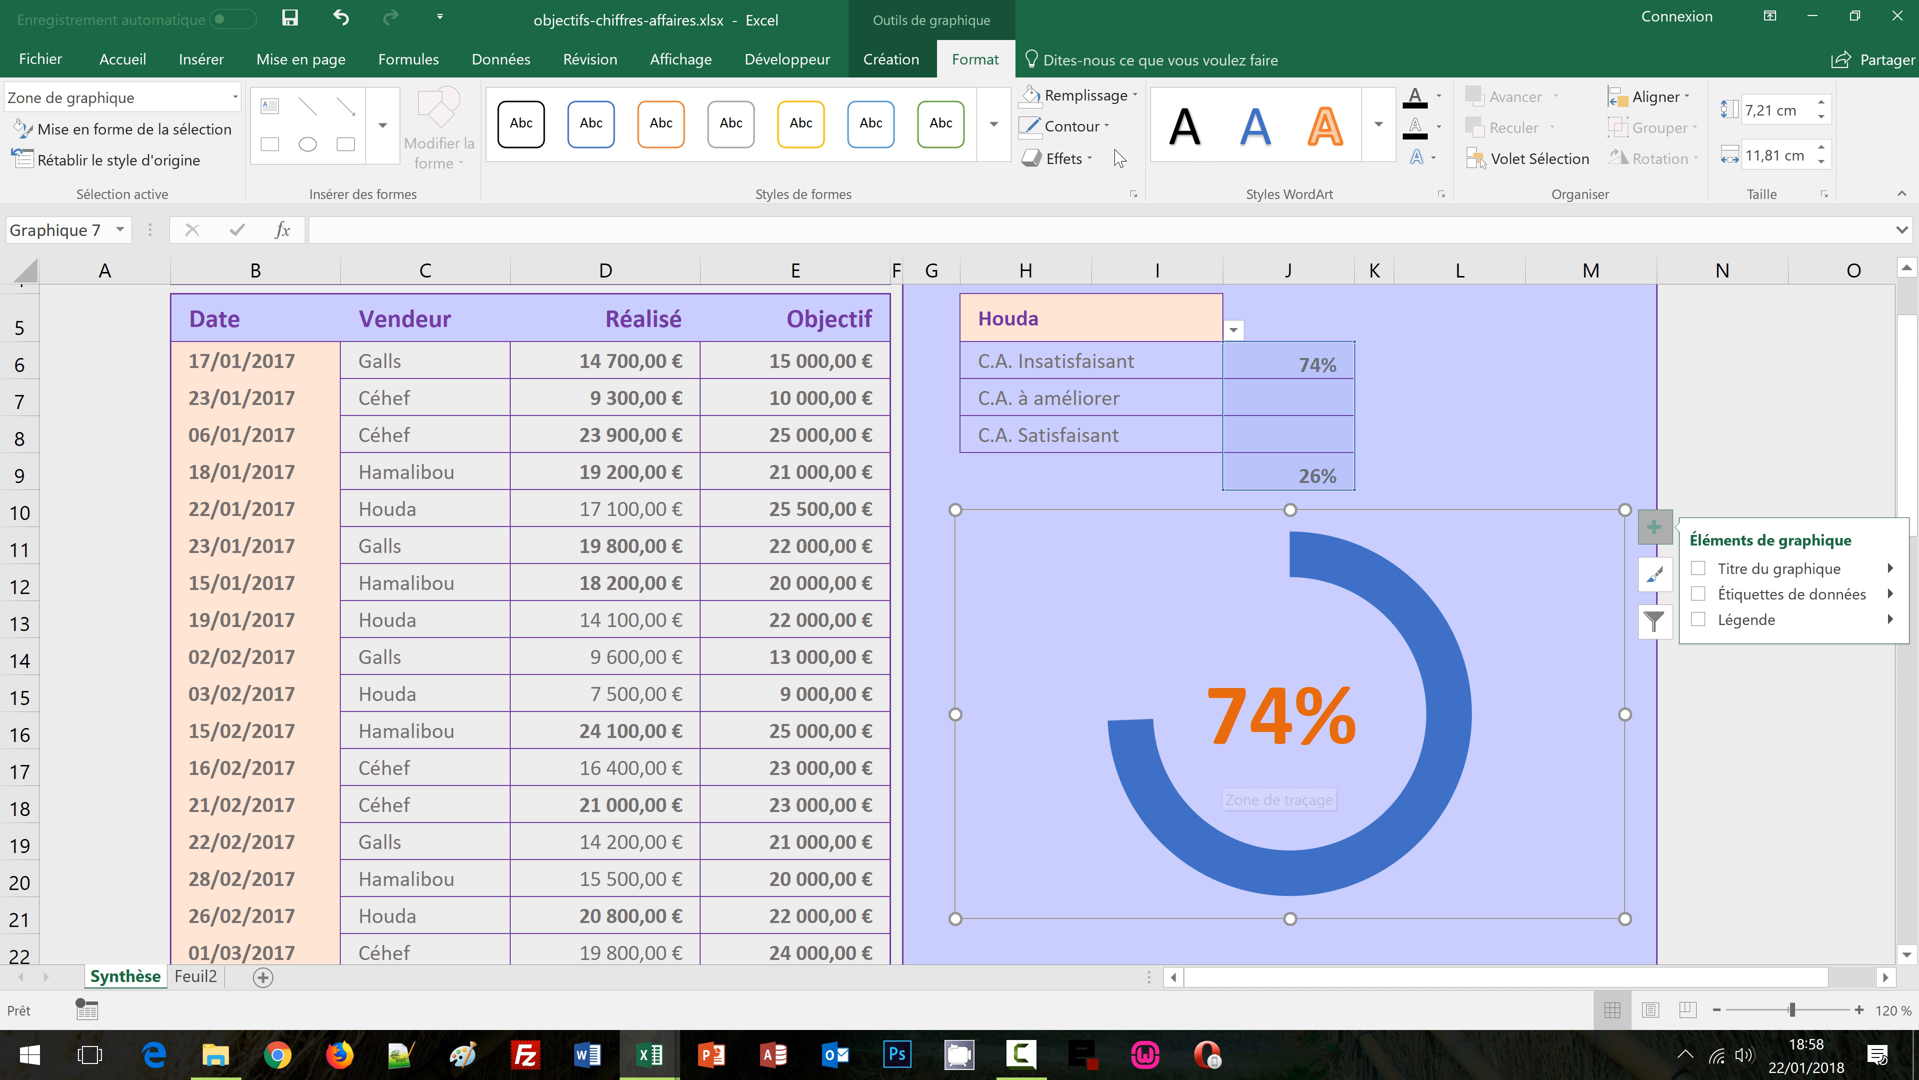
Give the chart area a standard purple outline with a slightly thicker line weight
click(1109, 127)
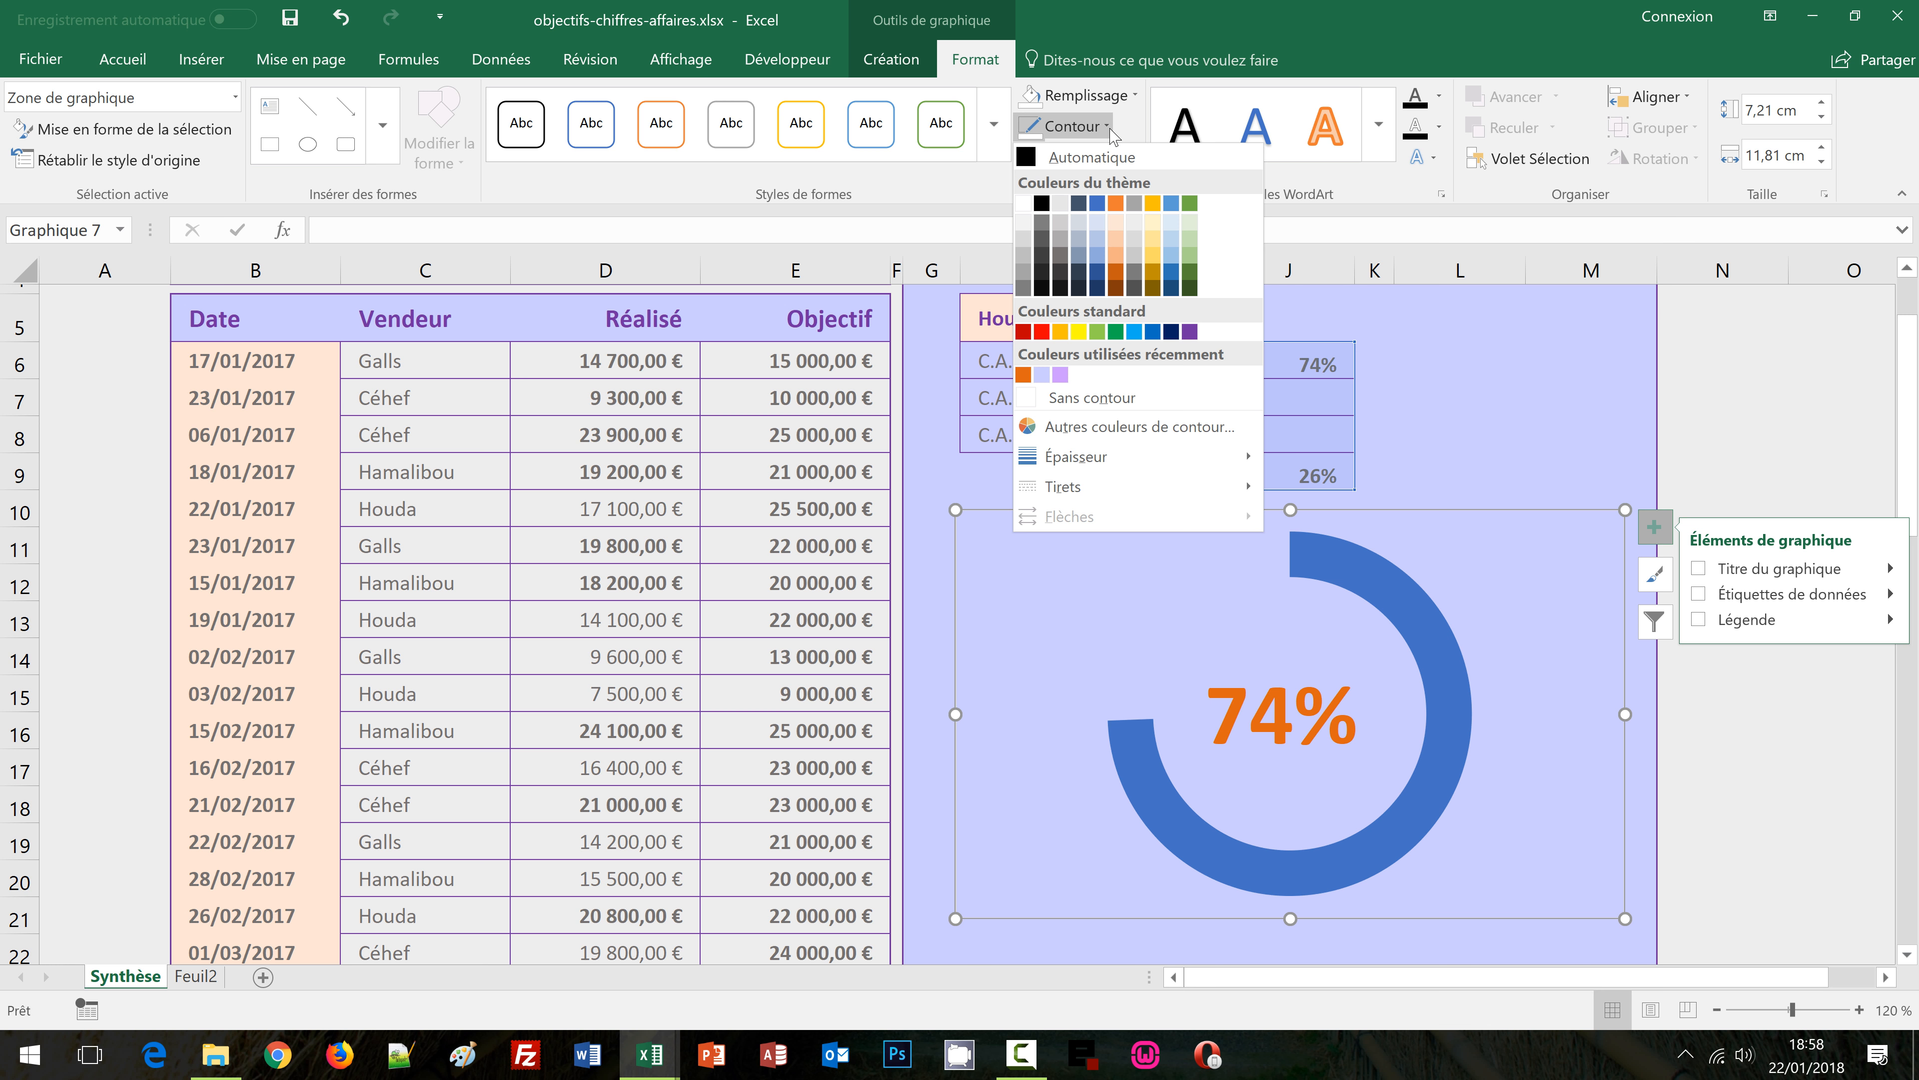
click(1190, 331)
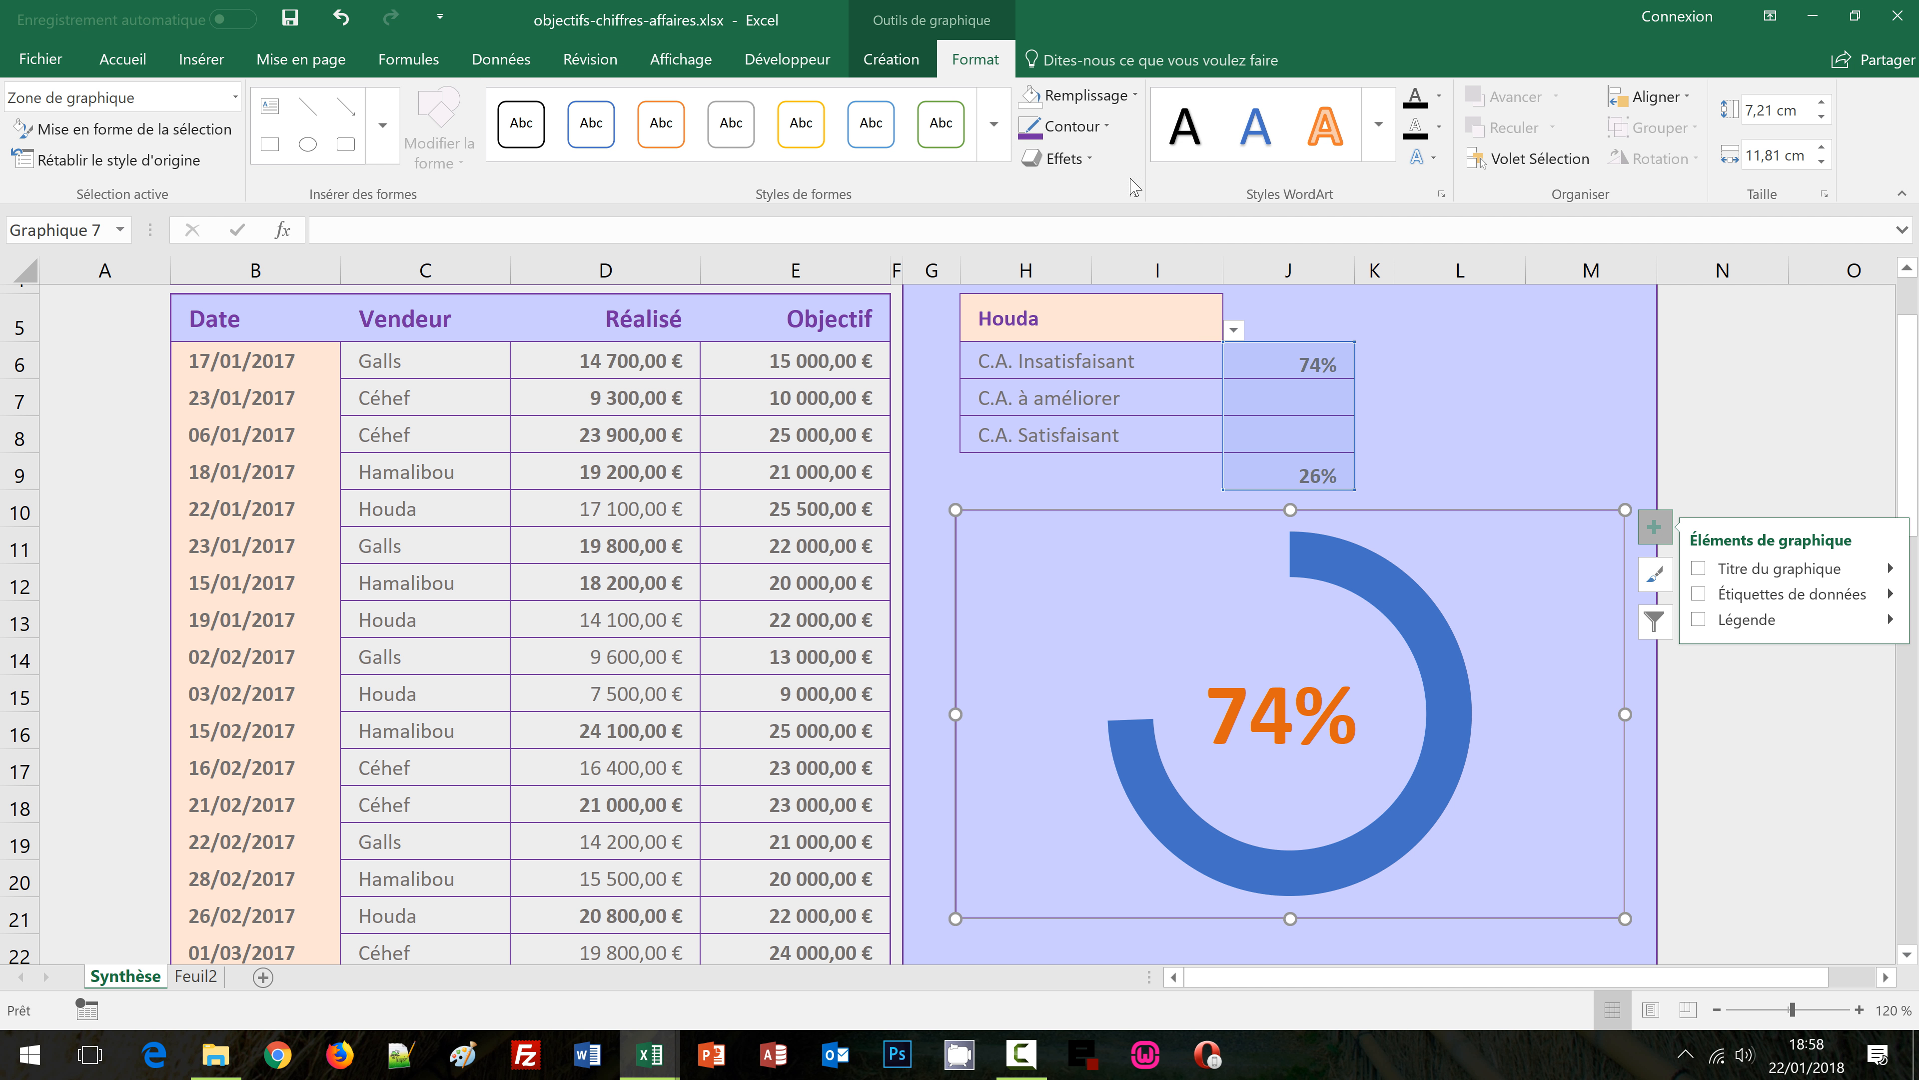
click(1106, 126)
mouse_move(1117, 463)
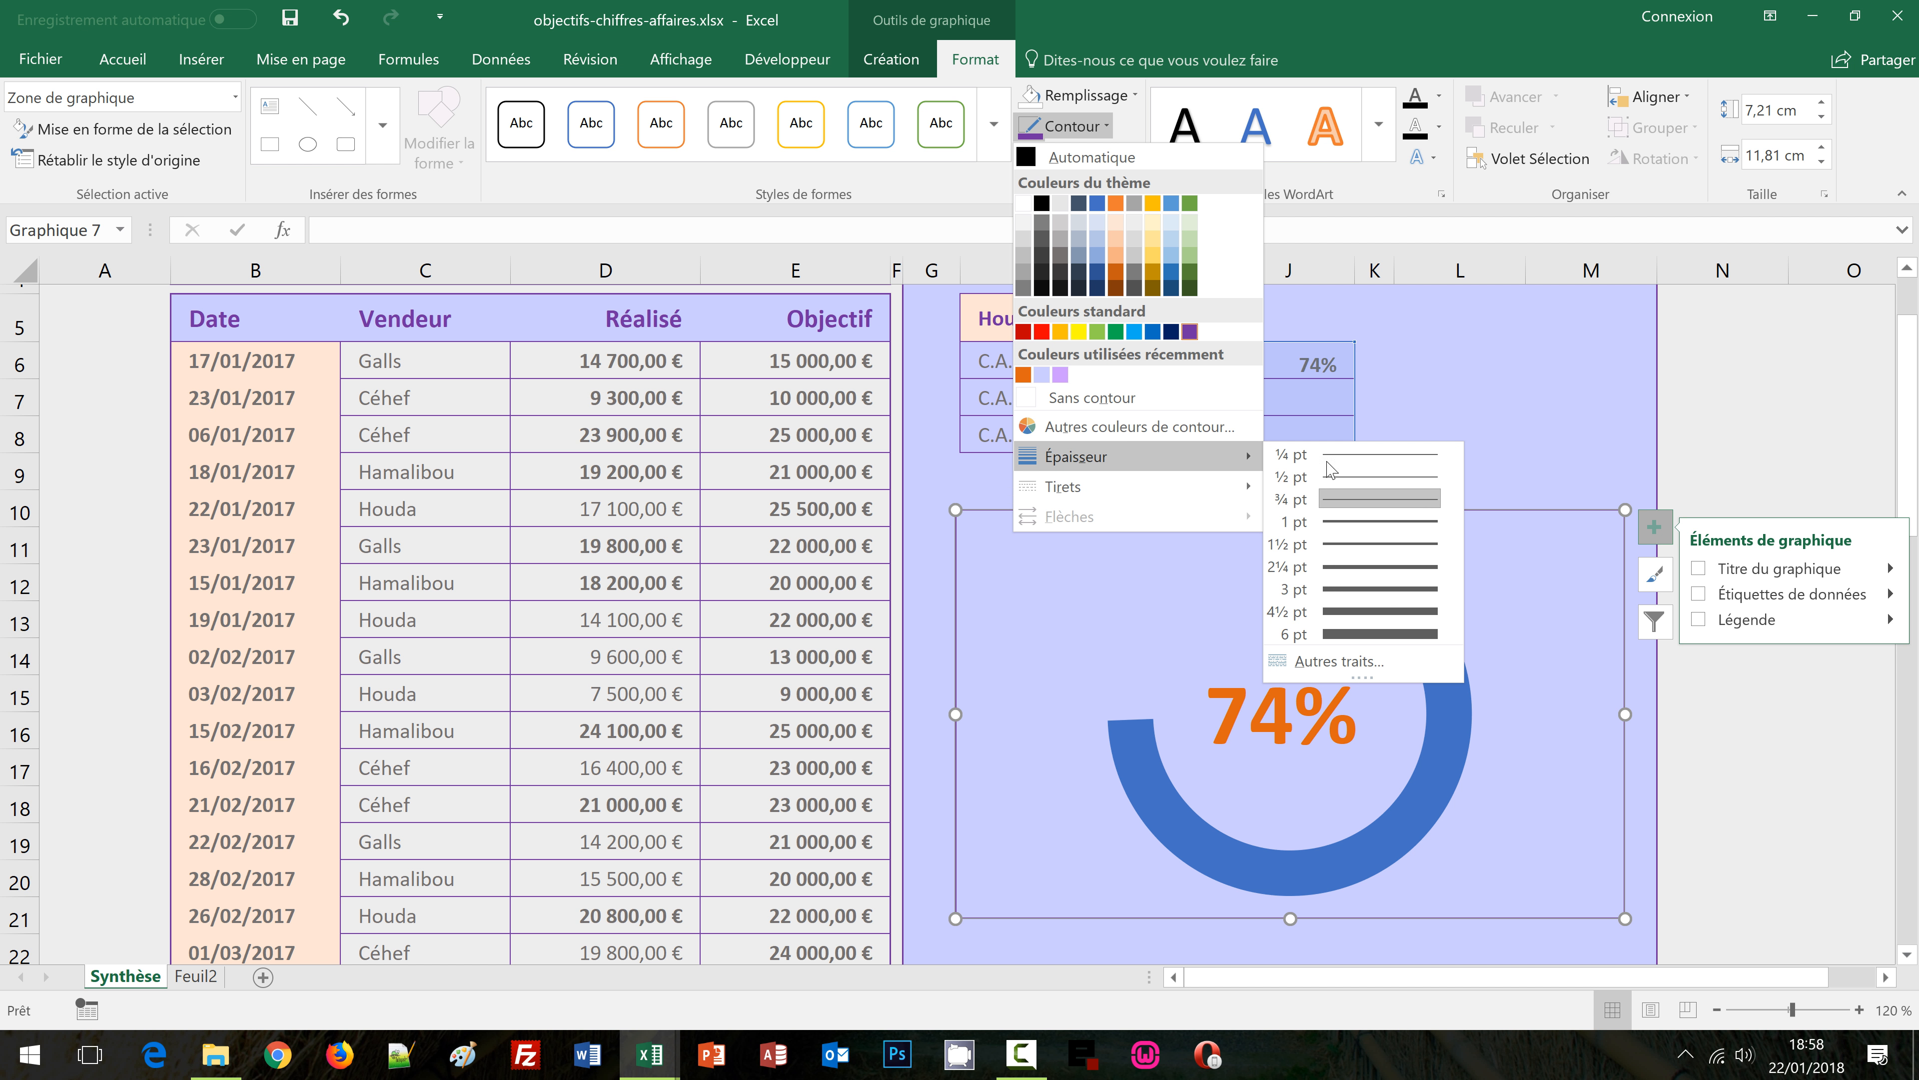
click(1386, 532)
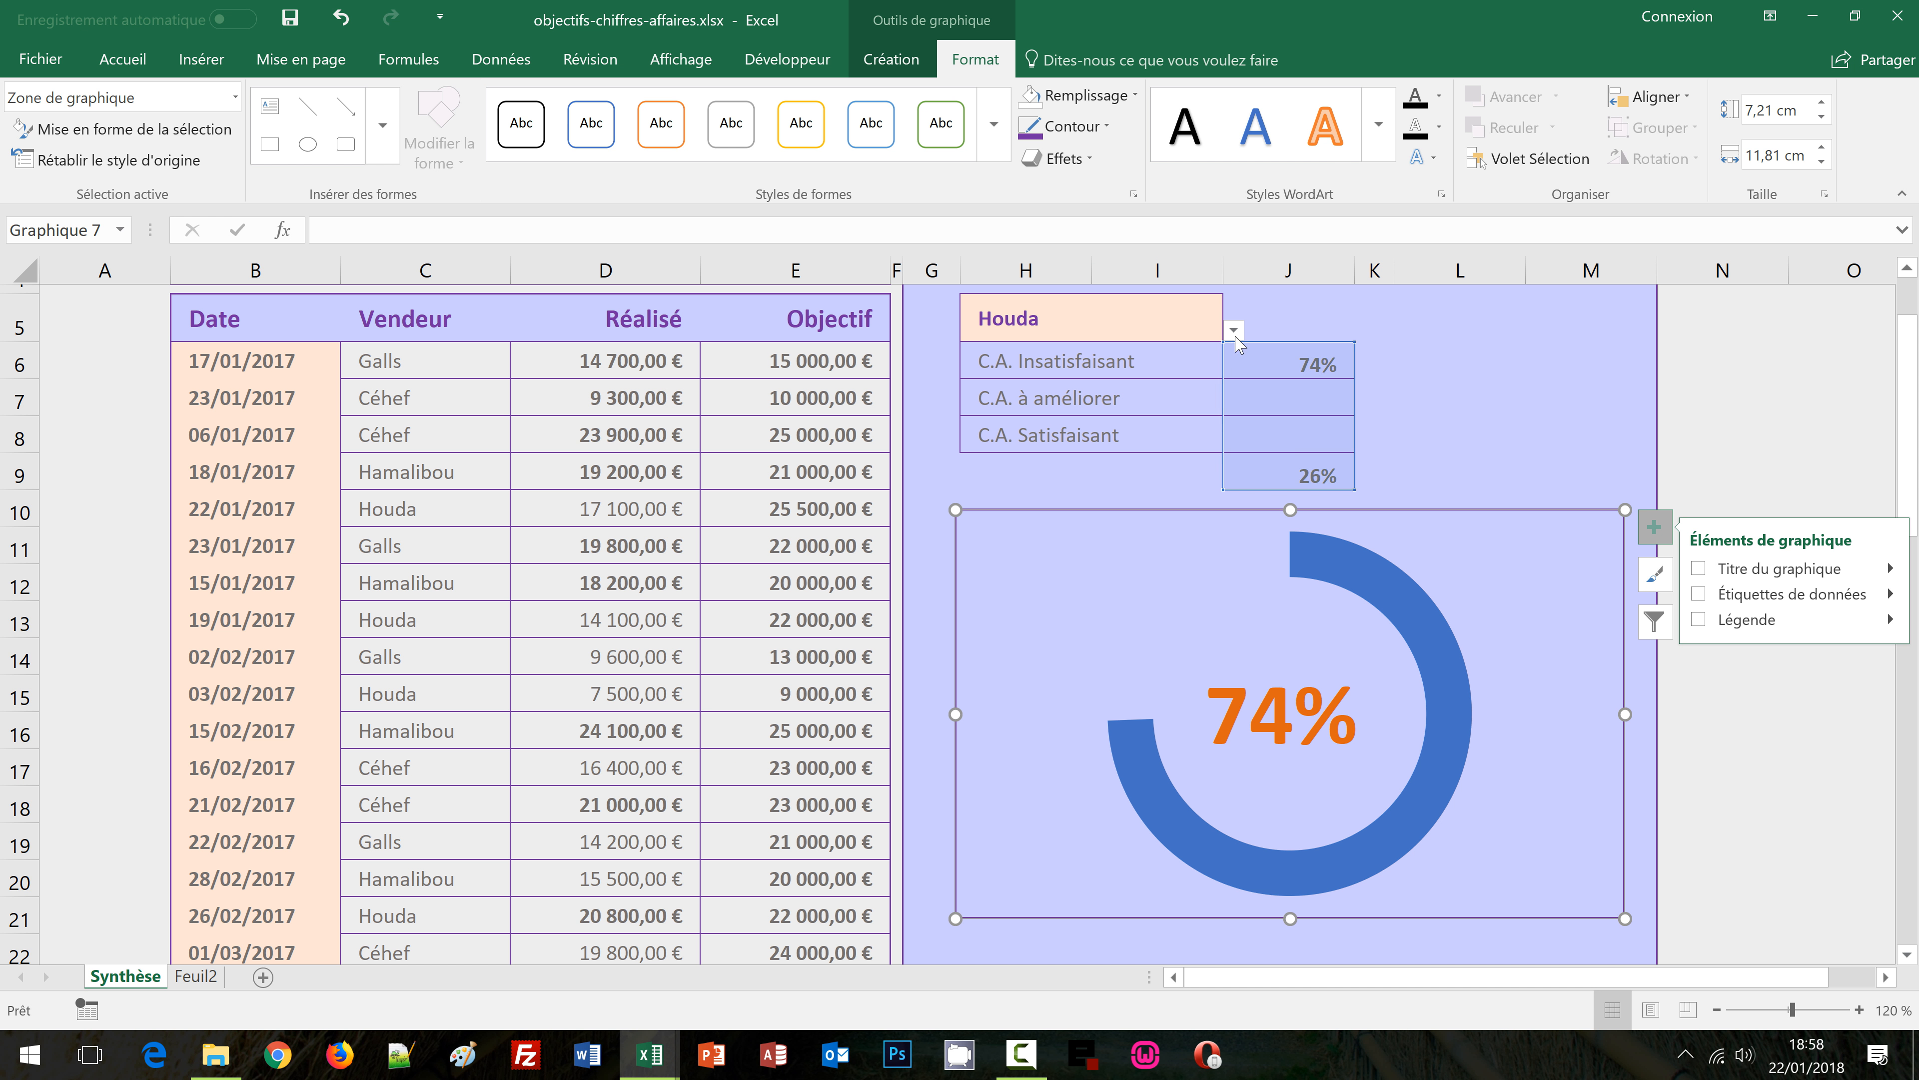
Add an outer shadow along the lower and right edges of the chart area
click(1089, 160)
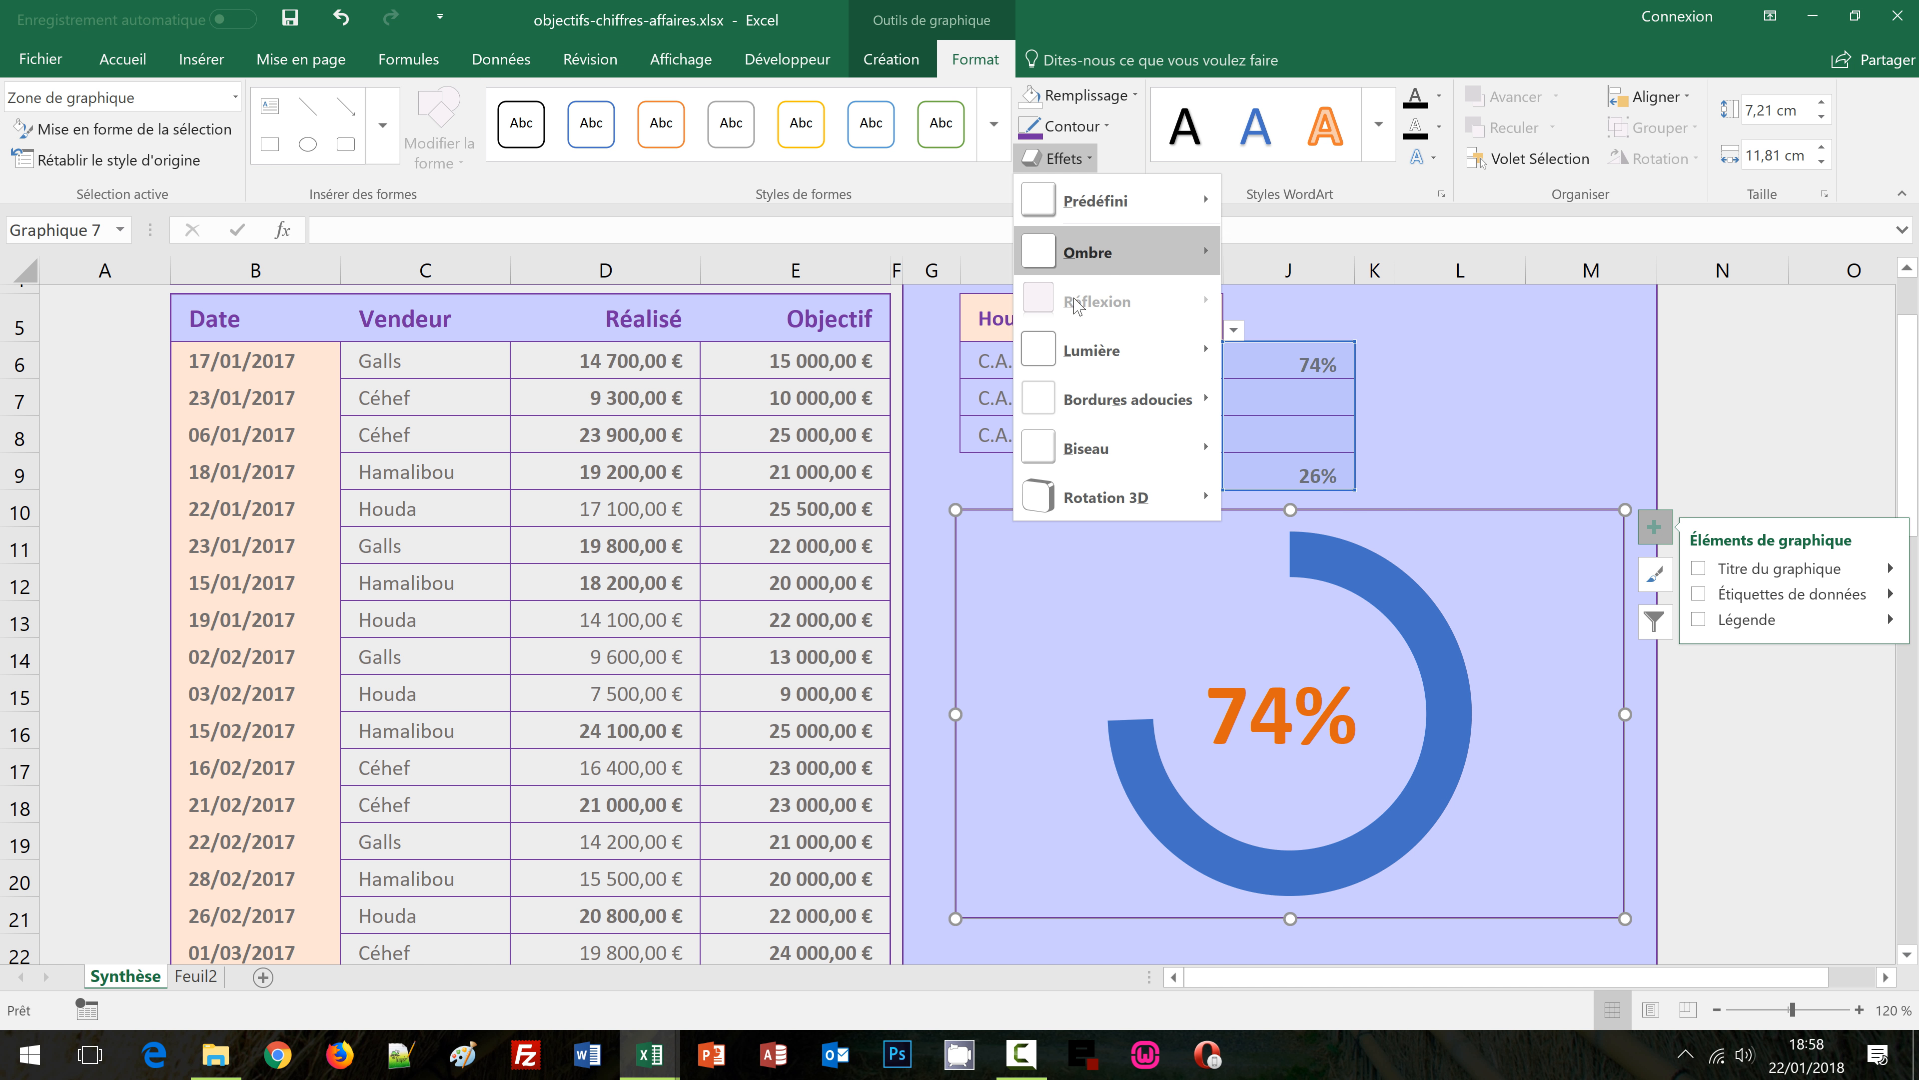
mouse_move(1108, 261)
click(1258, 454)
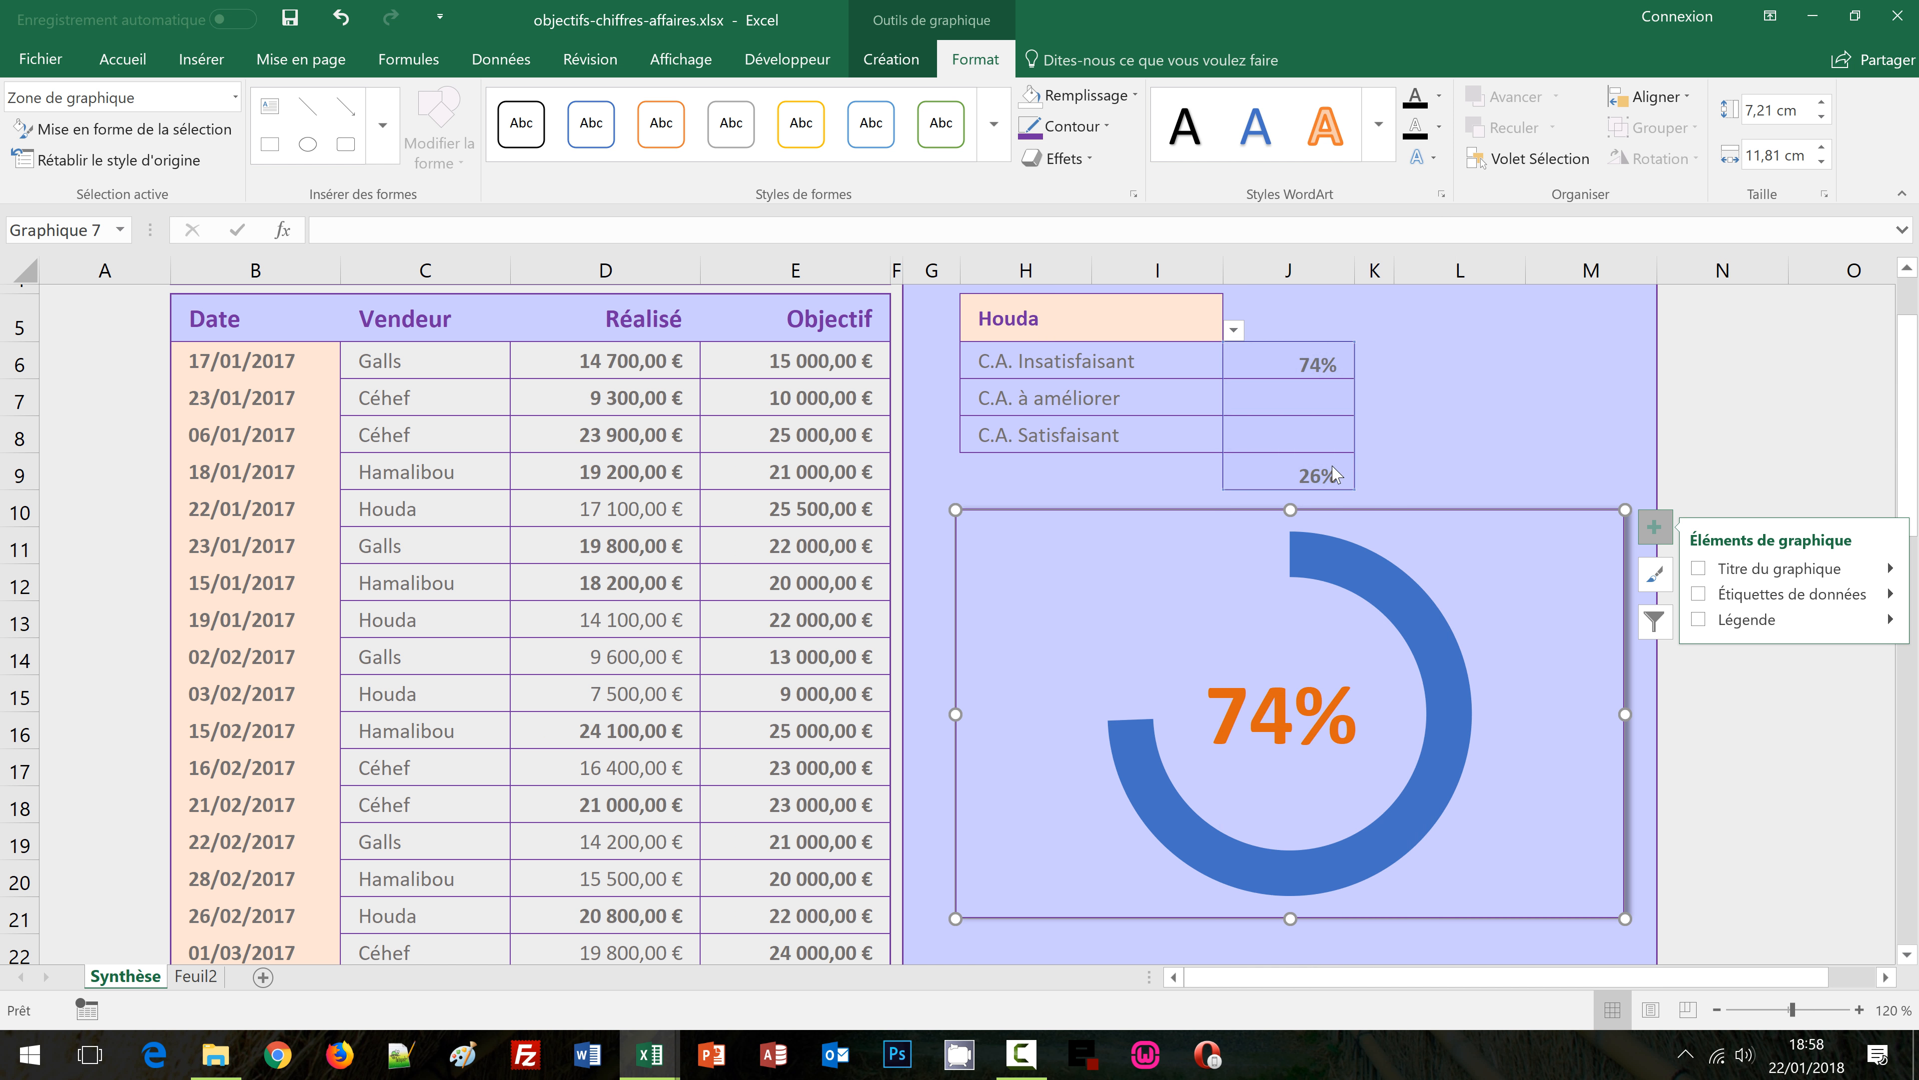
click(1583, 405)
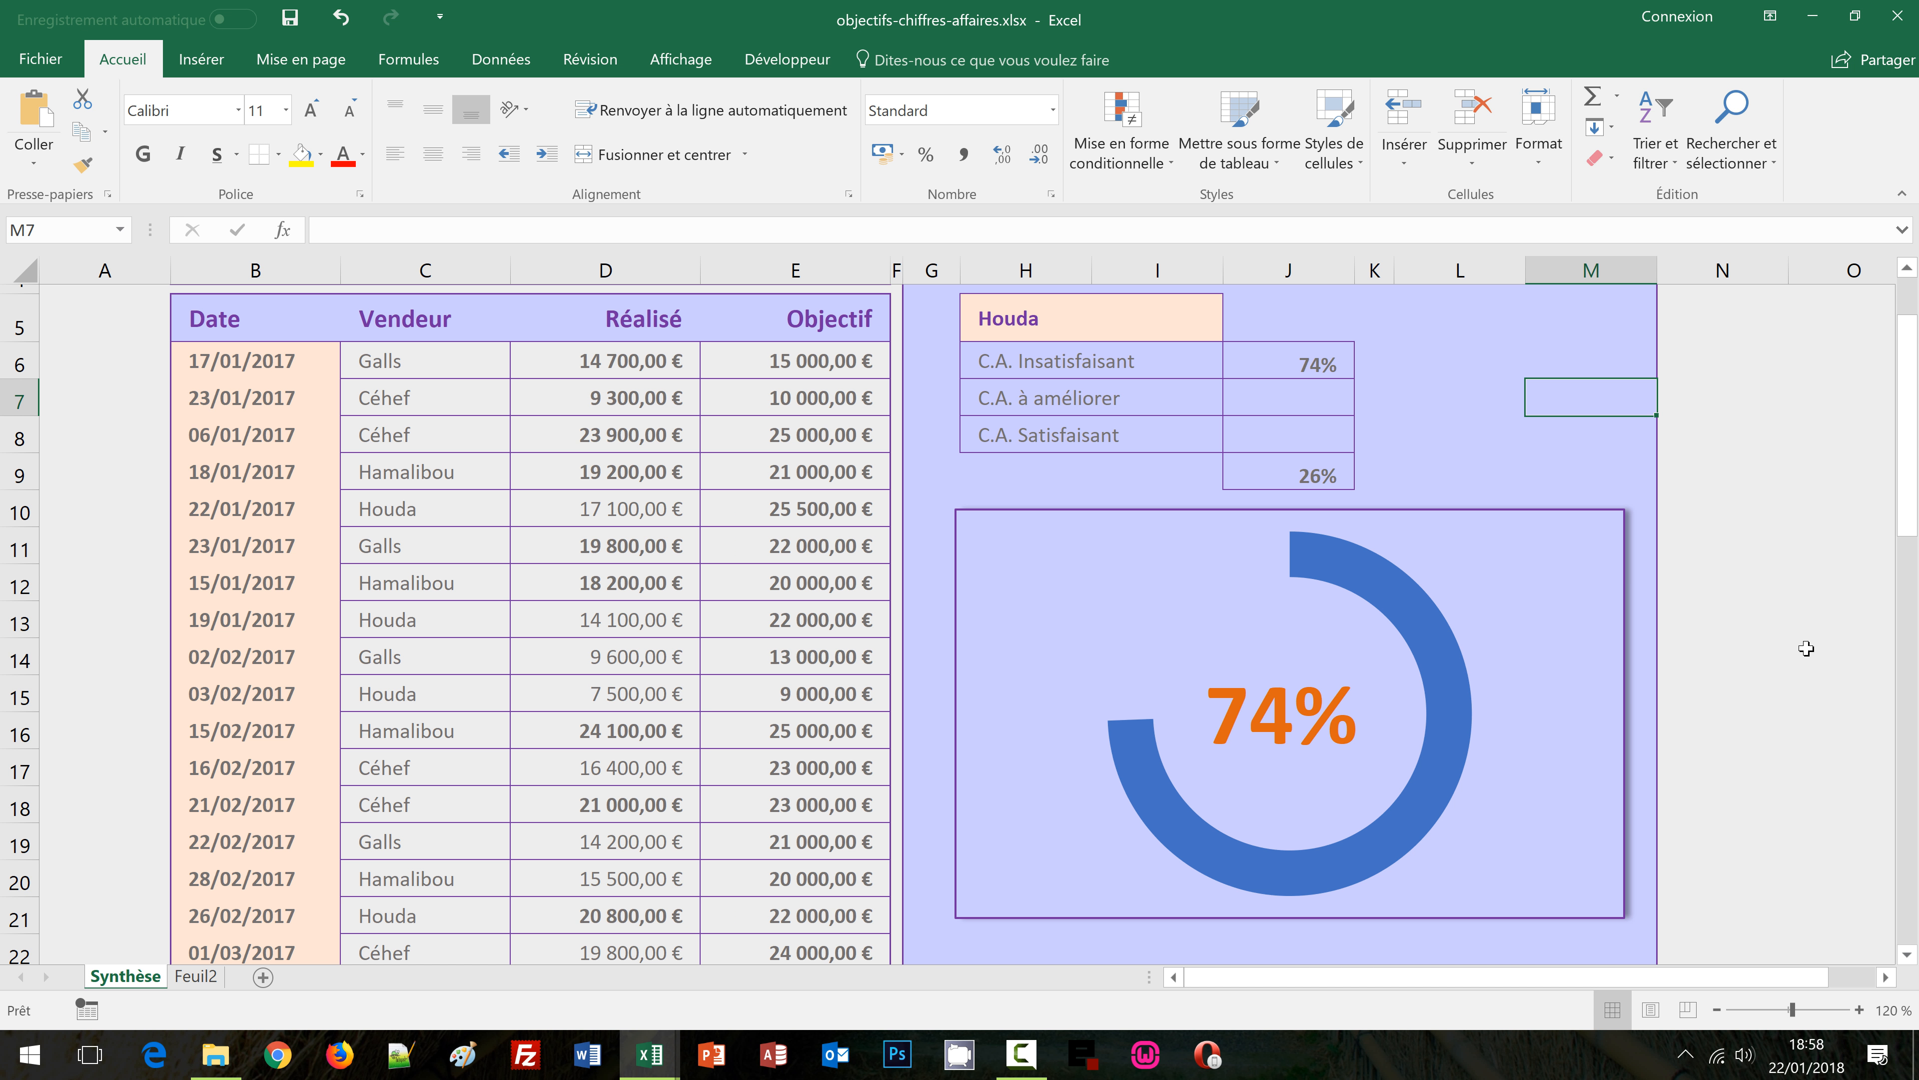
Shift the chart slightly up and to the left so the ring is centred around the large percentage
click(1608, 684)
drag(1608, 684, 1607, 683)
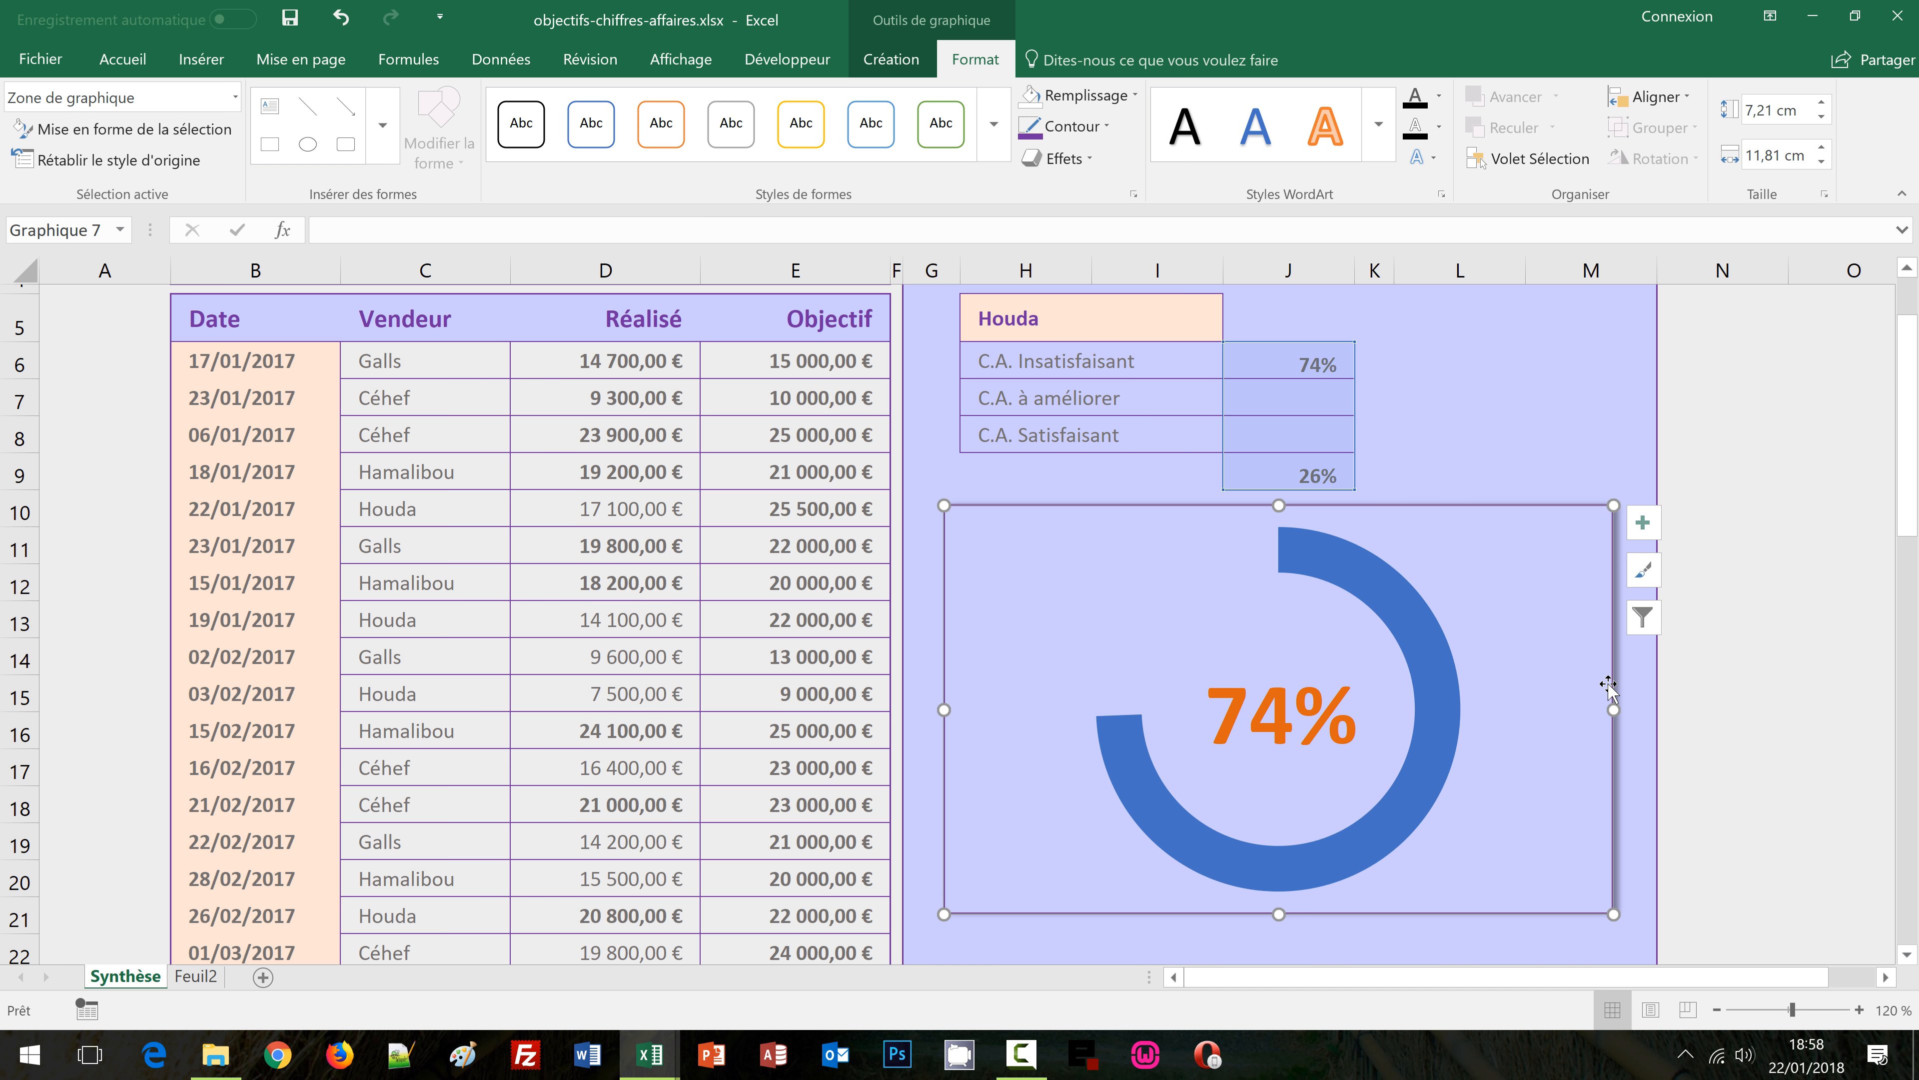
click(1552, 454)
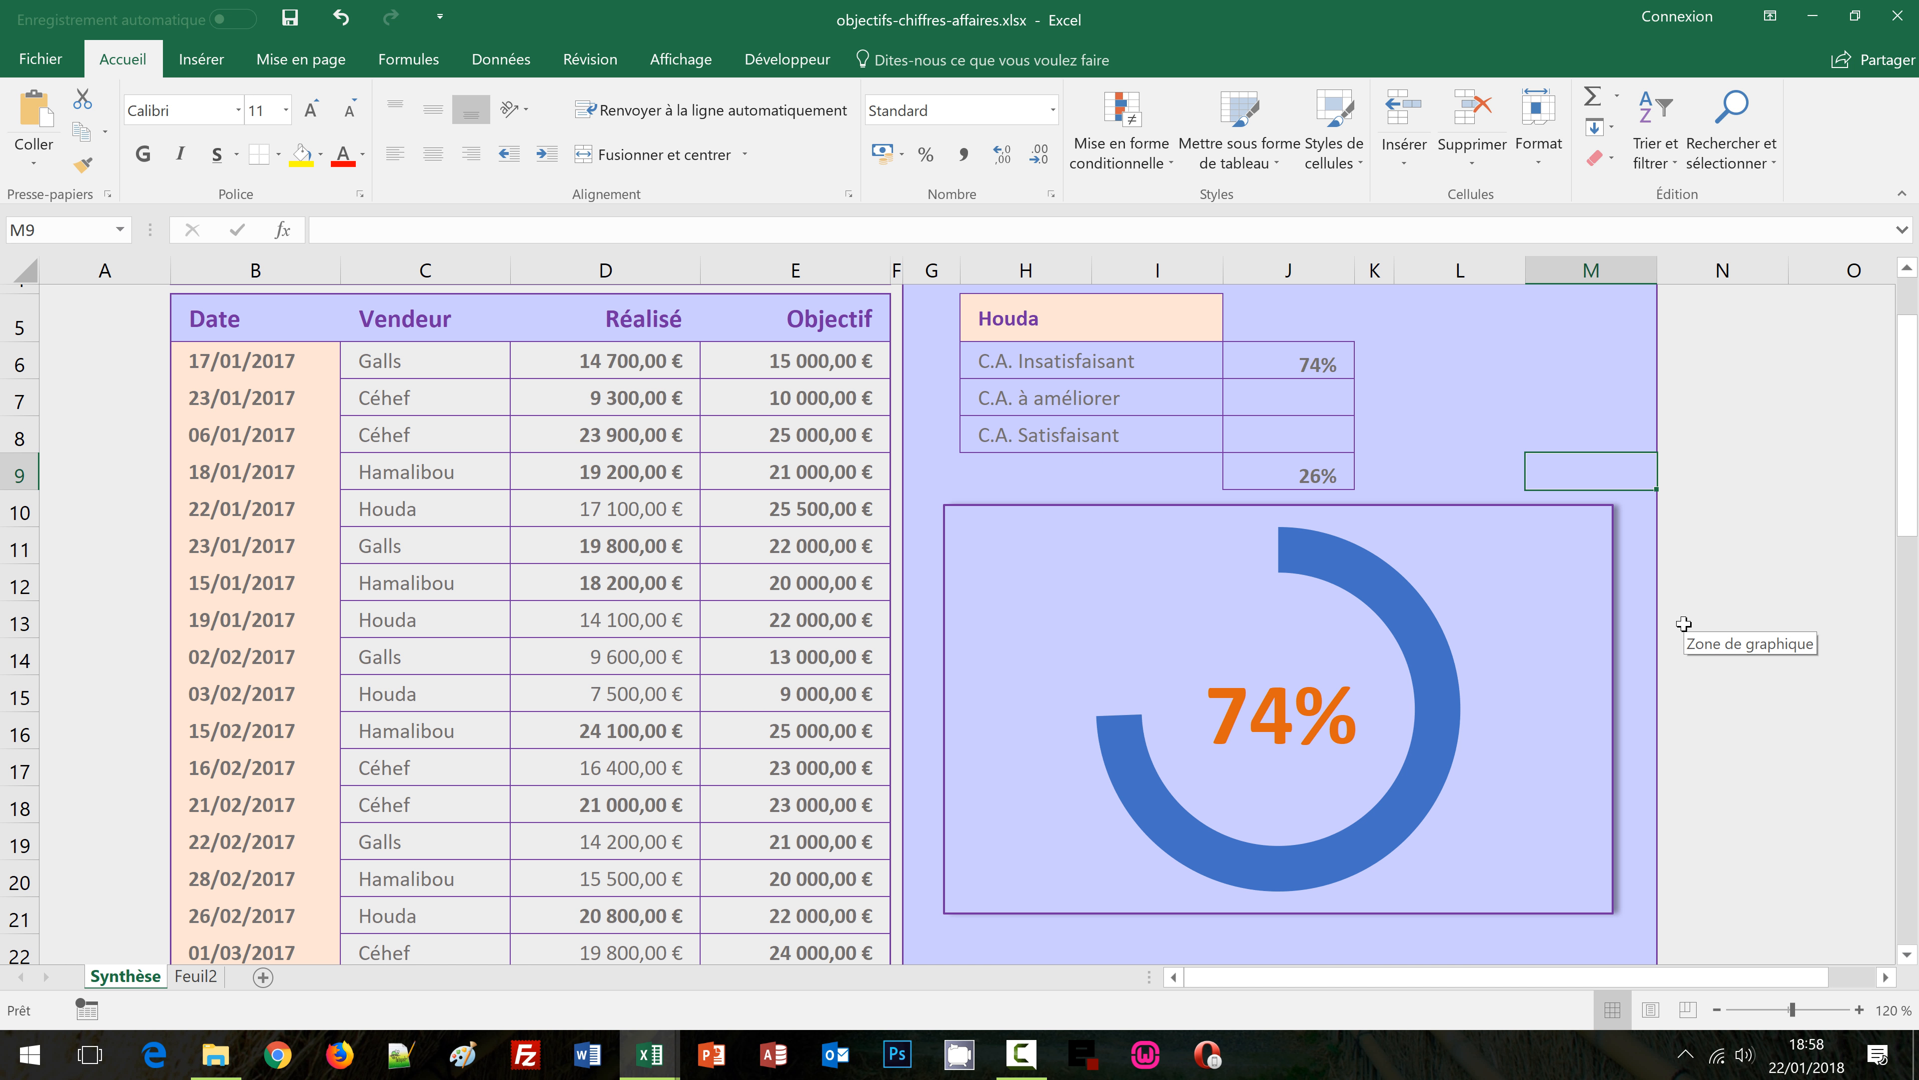
scroll(1684, 623, down, 1)
scroll(1683, 623, down, 1)
scroll(1684, 624, up, 2)
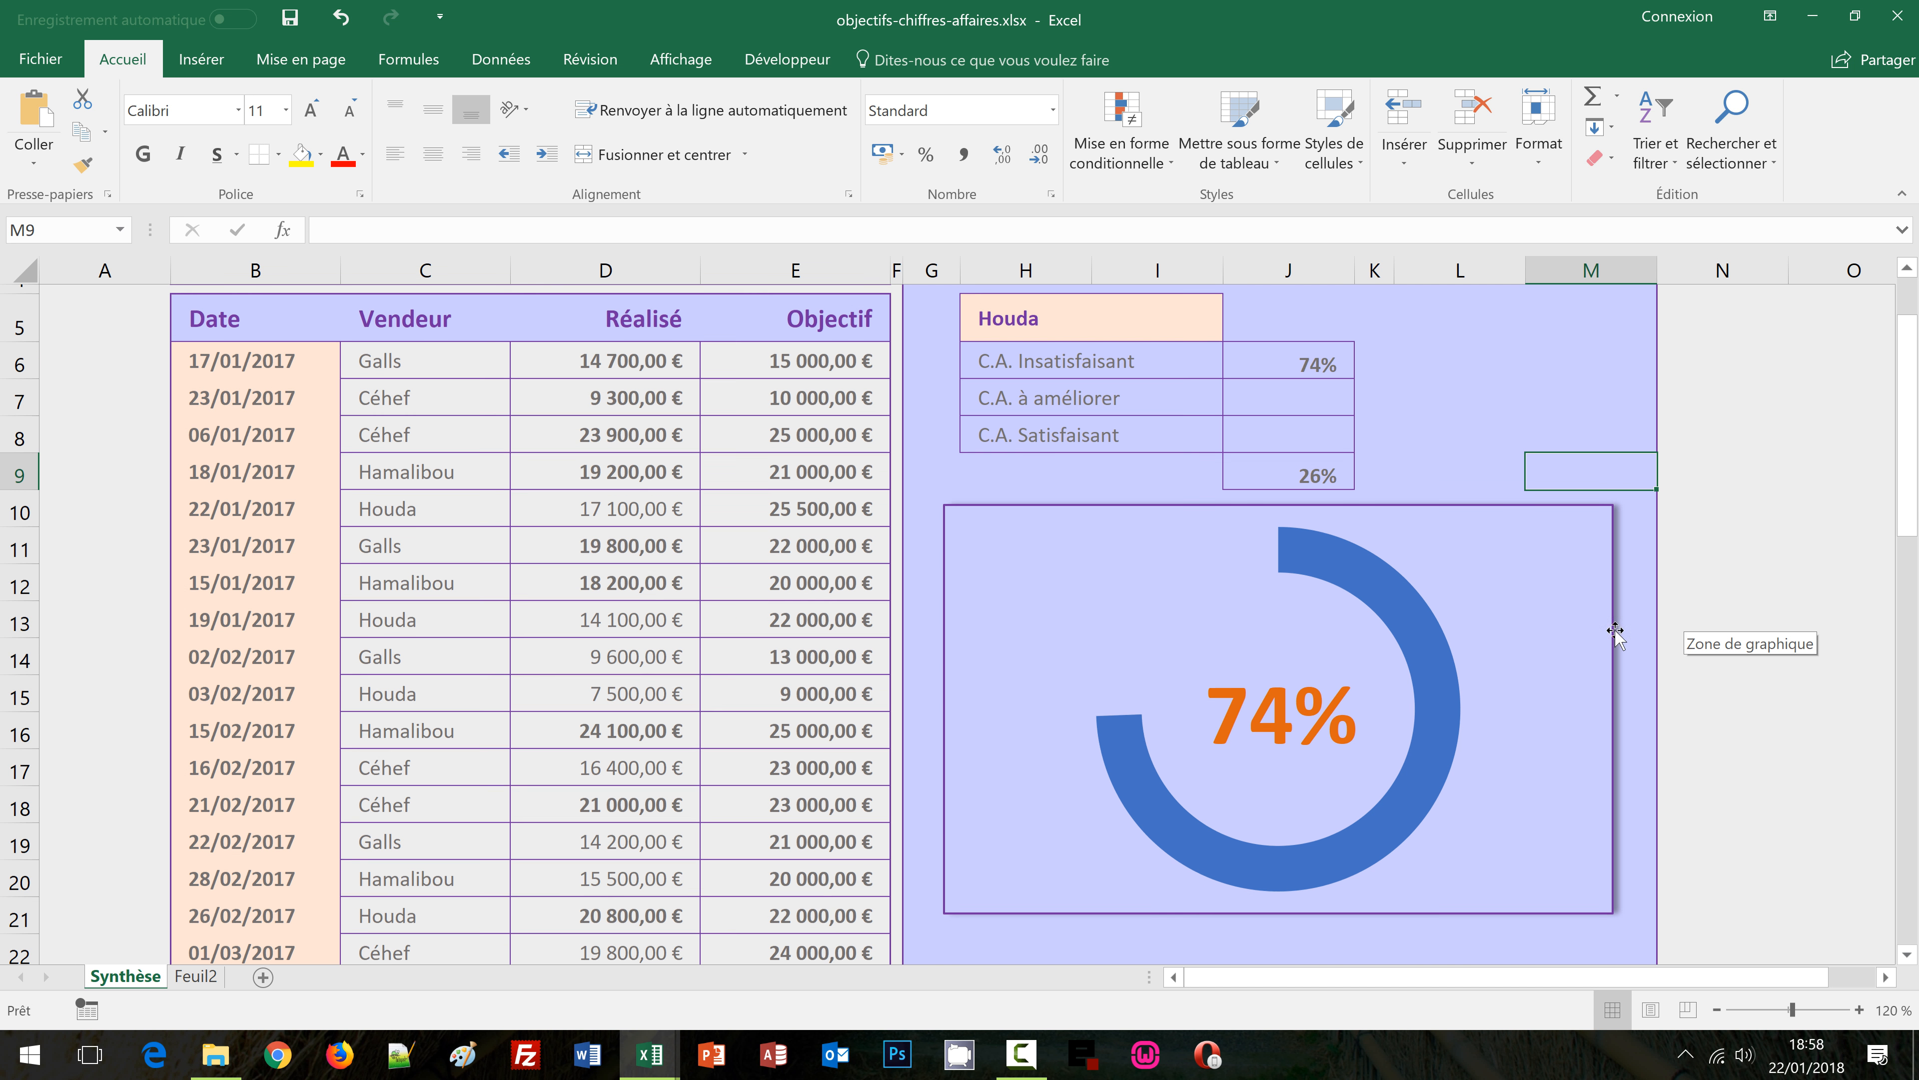
click(1373, 569)
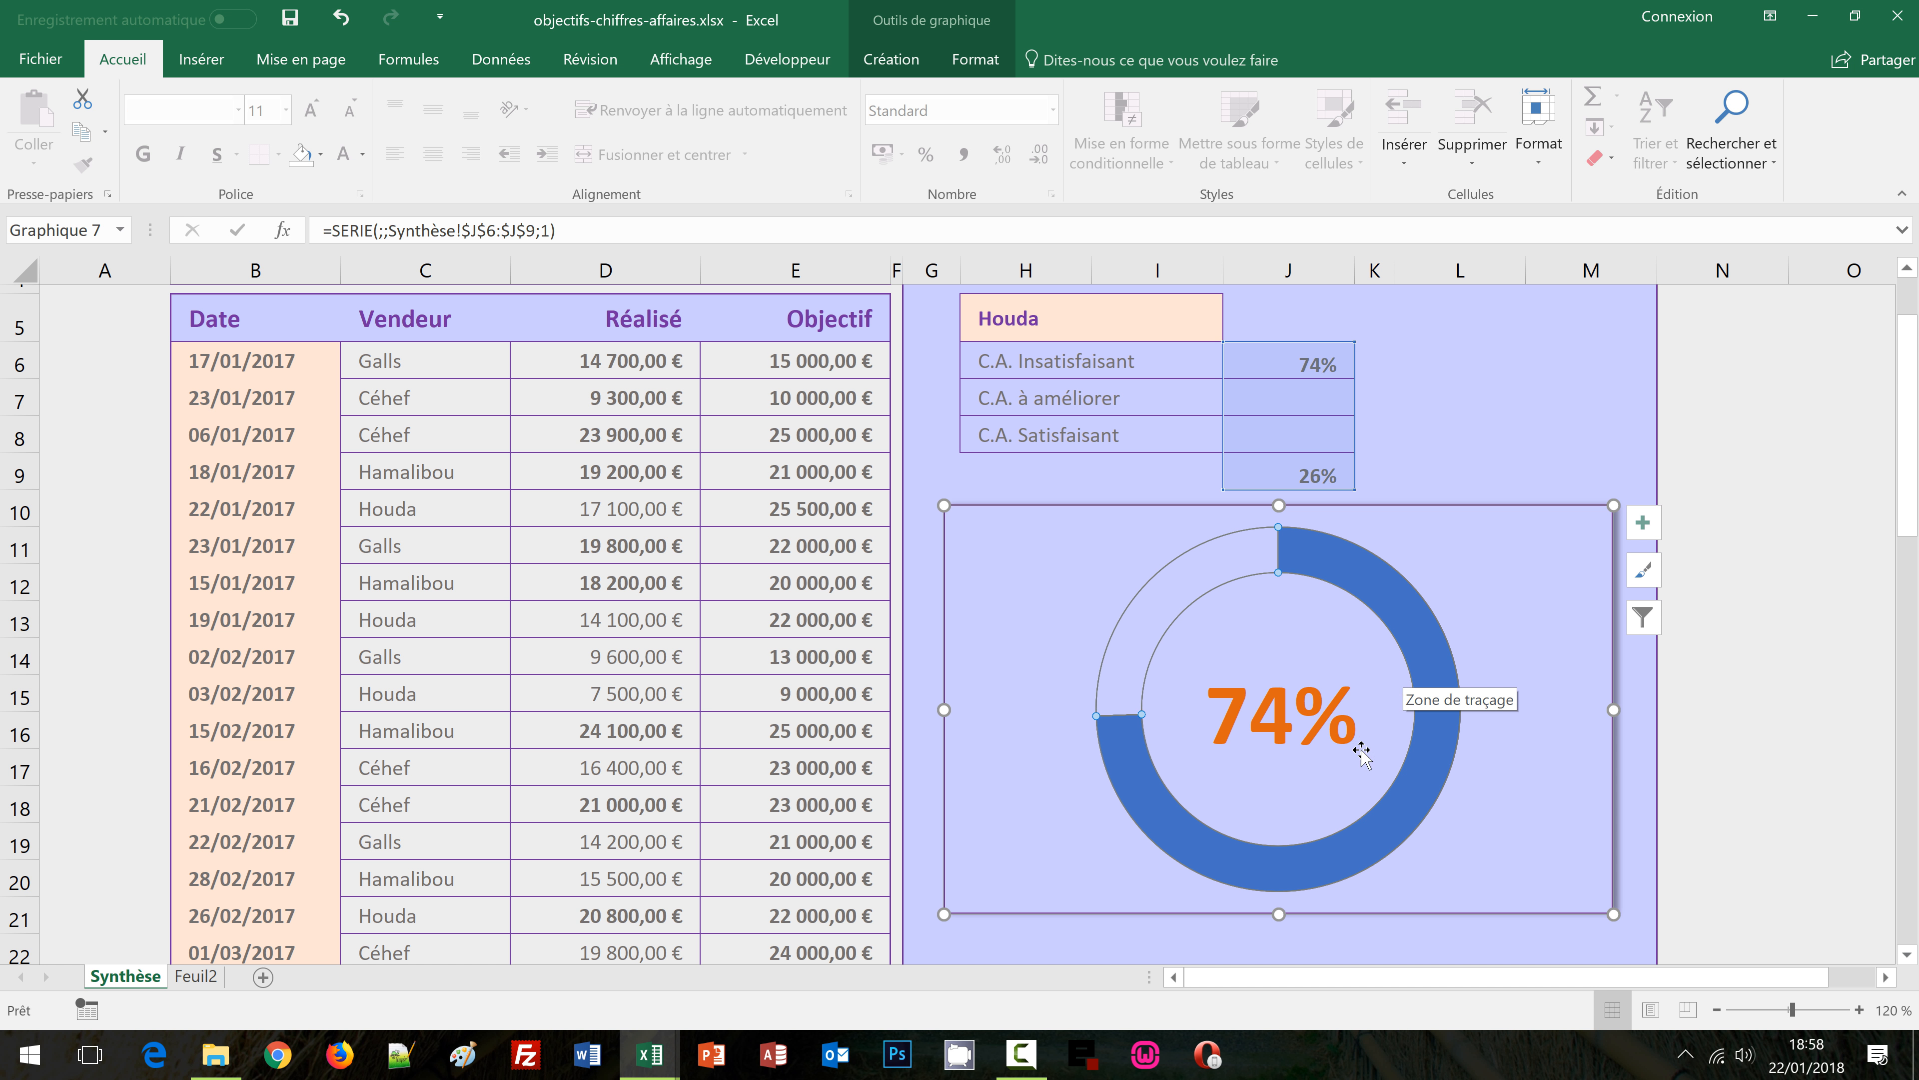
click(1265, 723)
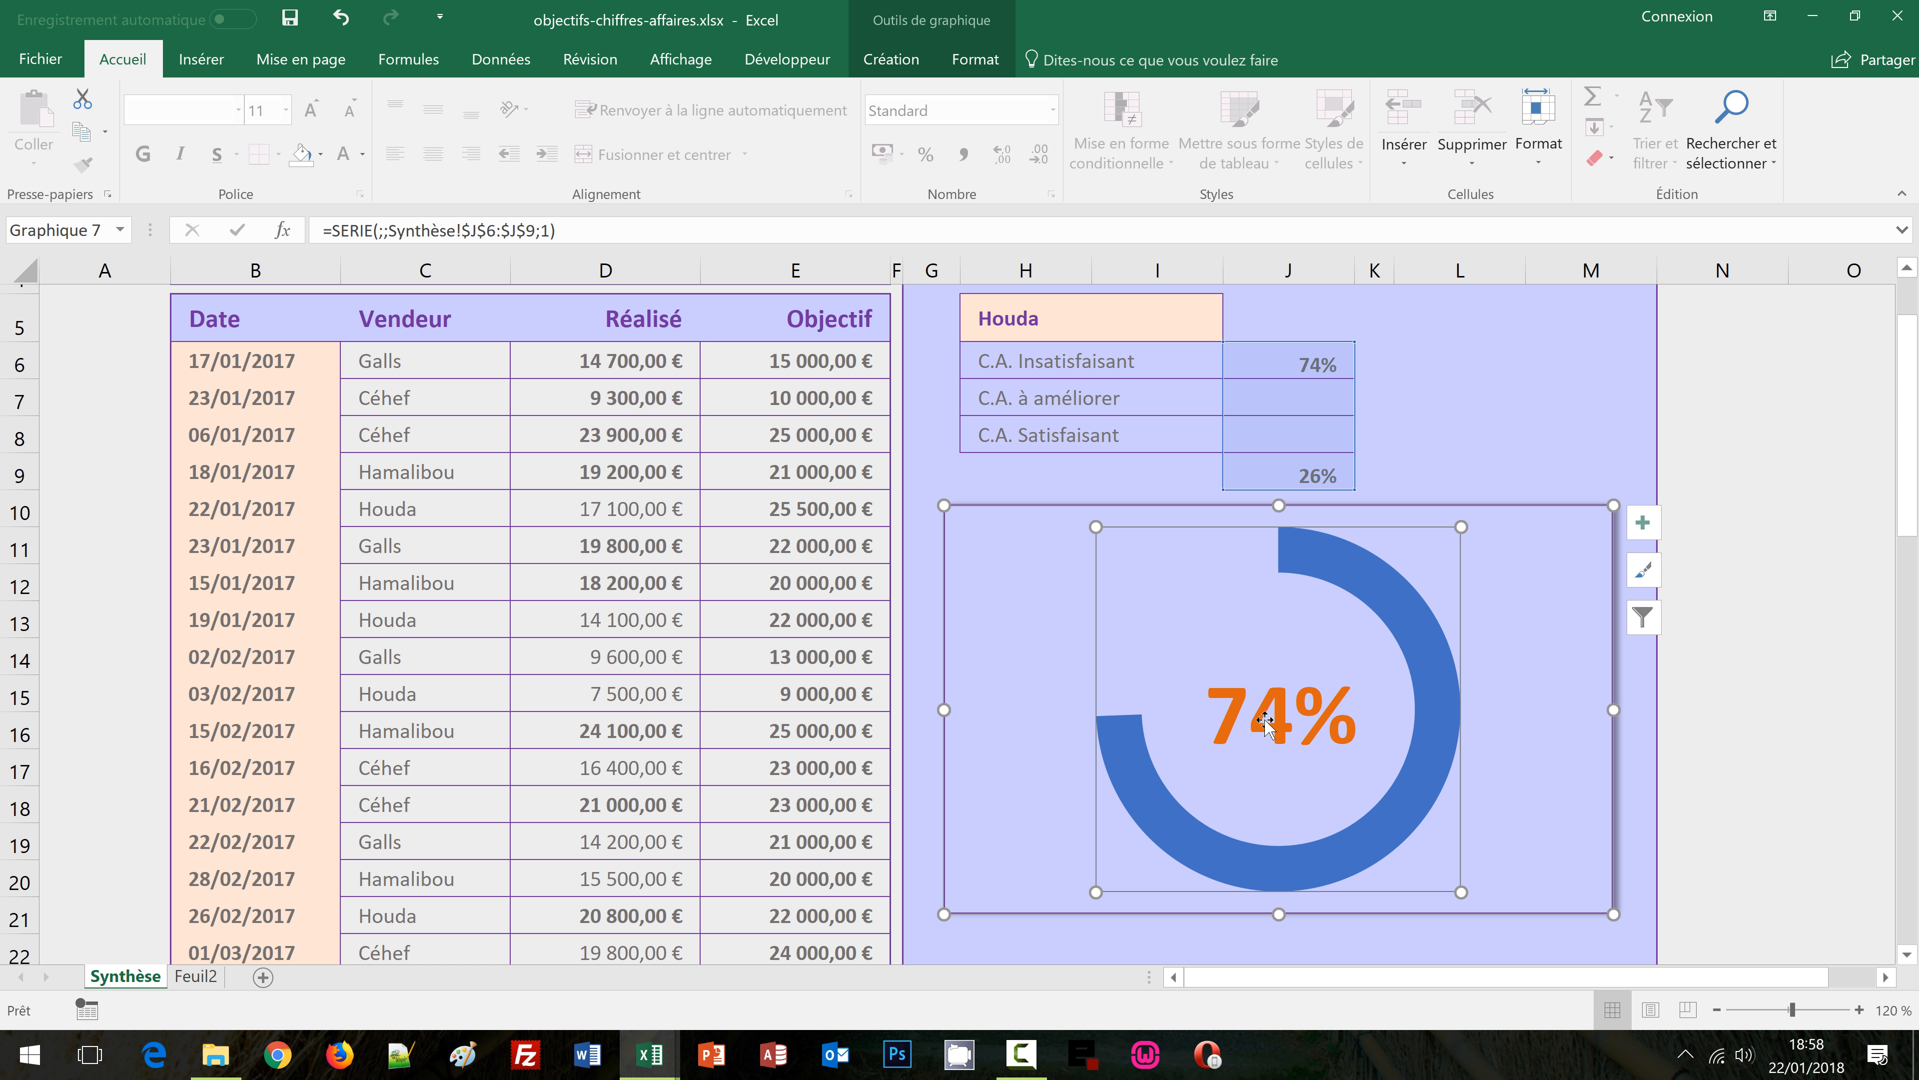
click(1647, 723)
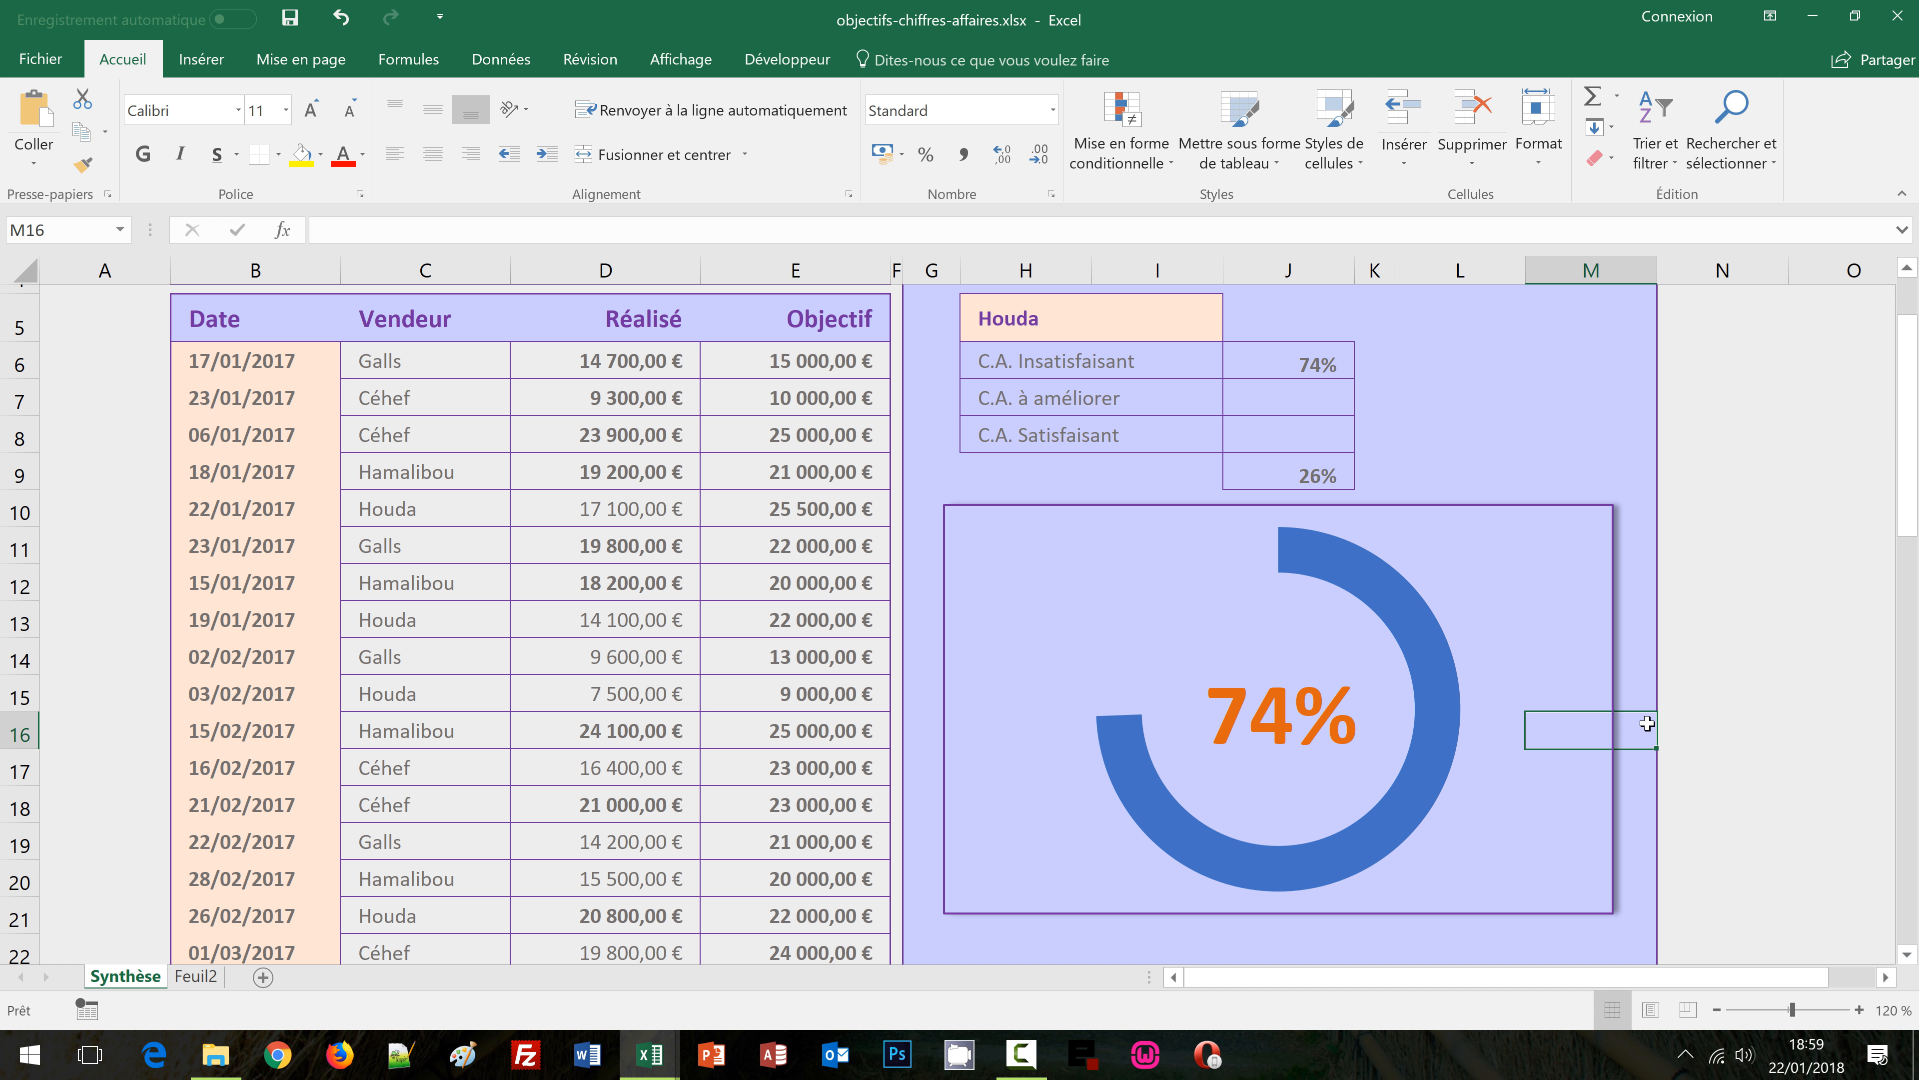
Select cell H5, which holds the salesperson list
click(1139, 303)
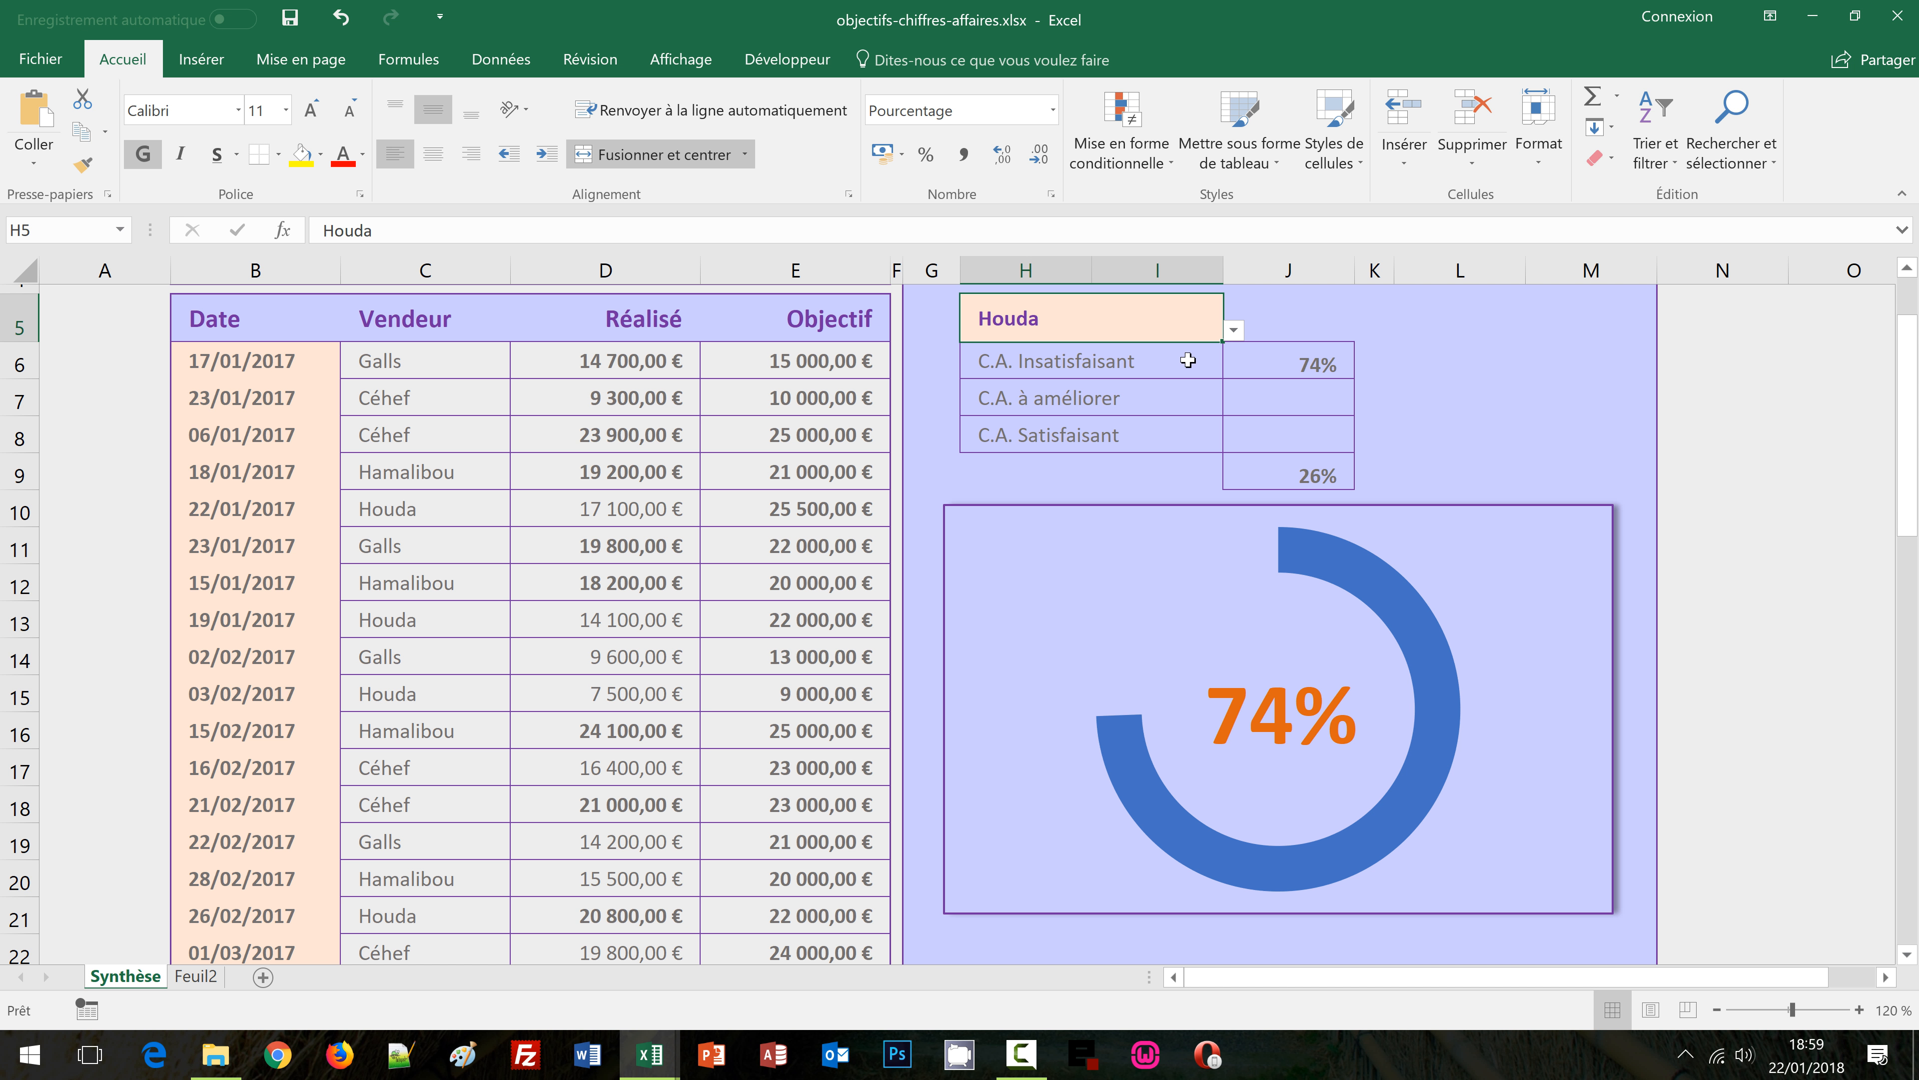
Switch the seller in H5 among the listed sellers to compare the ring's colour with the central percentage for each turnover rating
click(1233, 331)
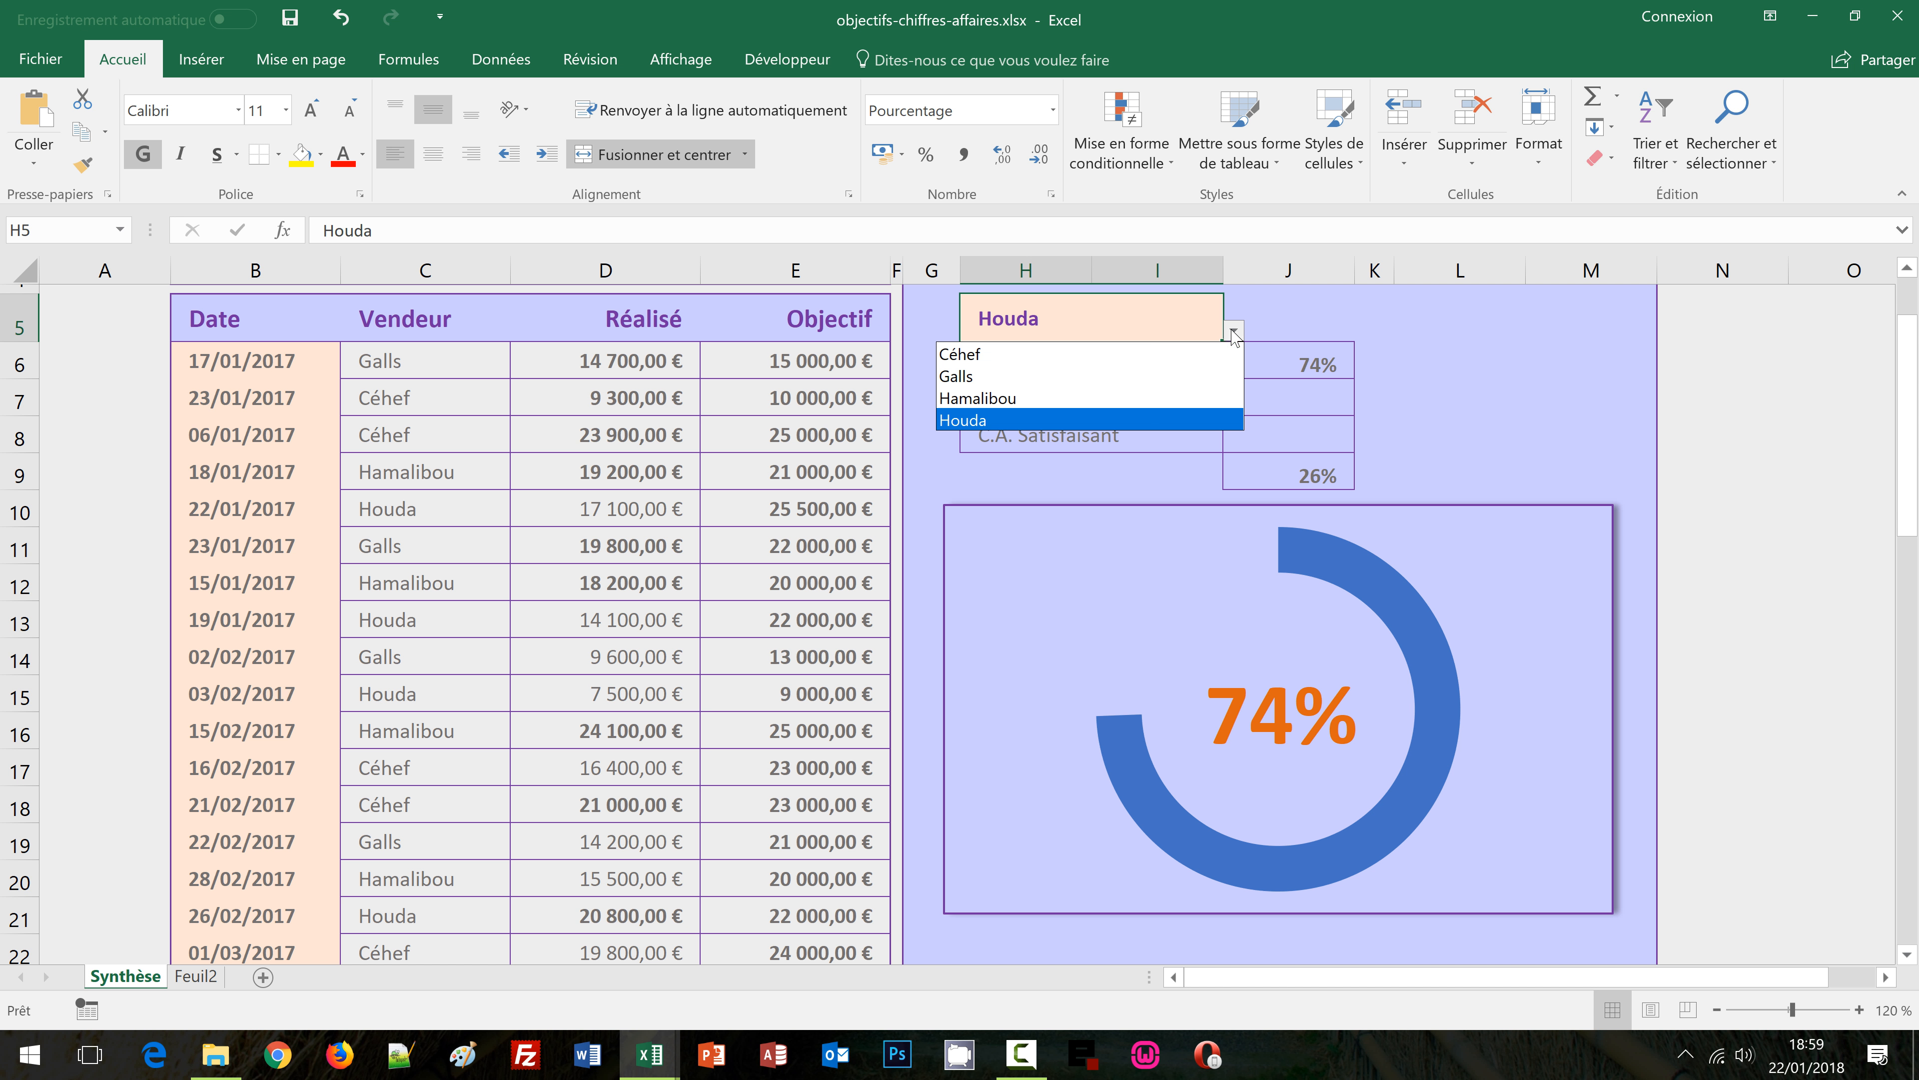
click(1121, 400)
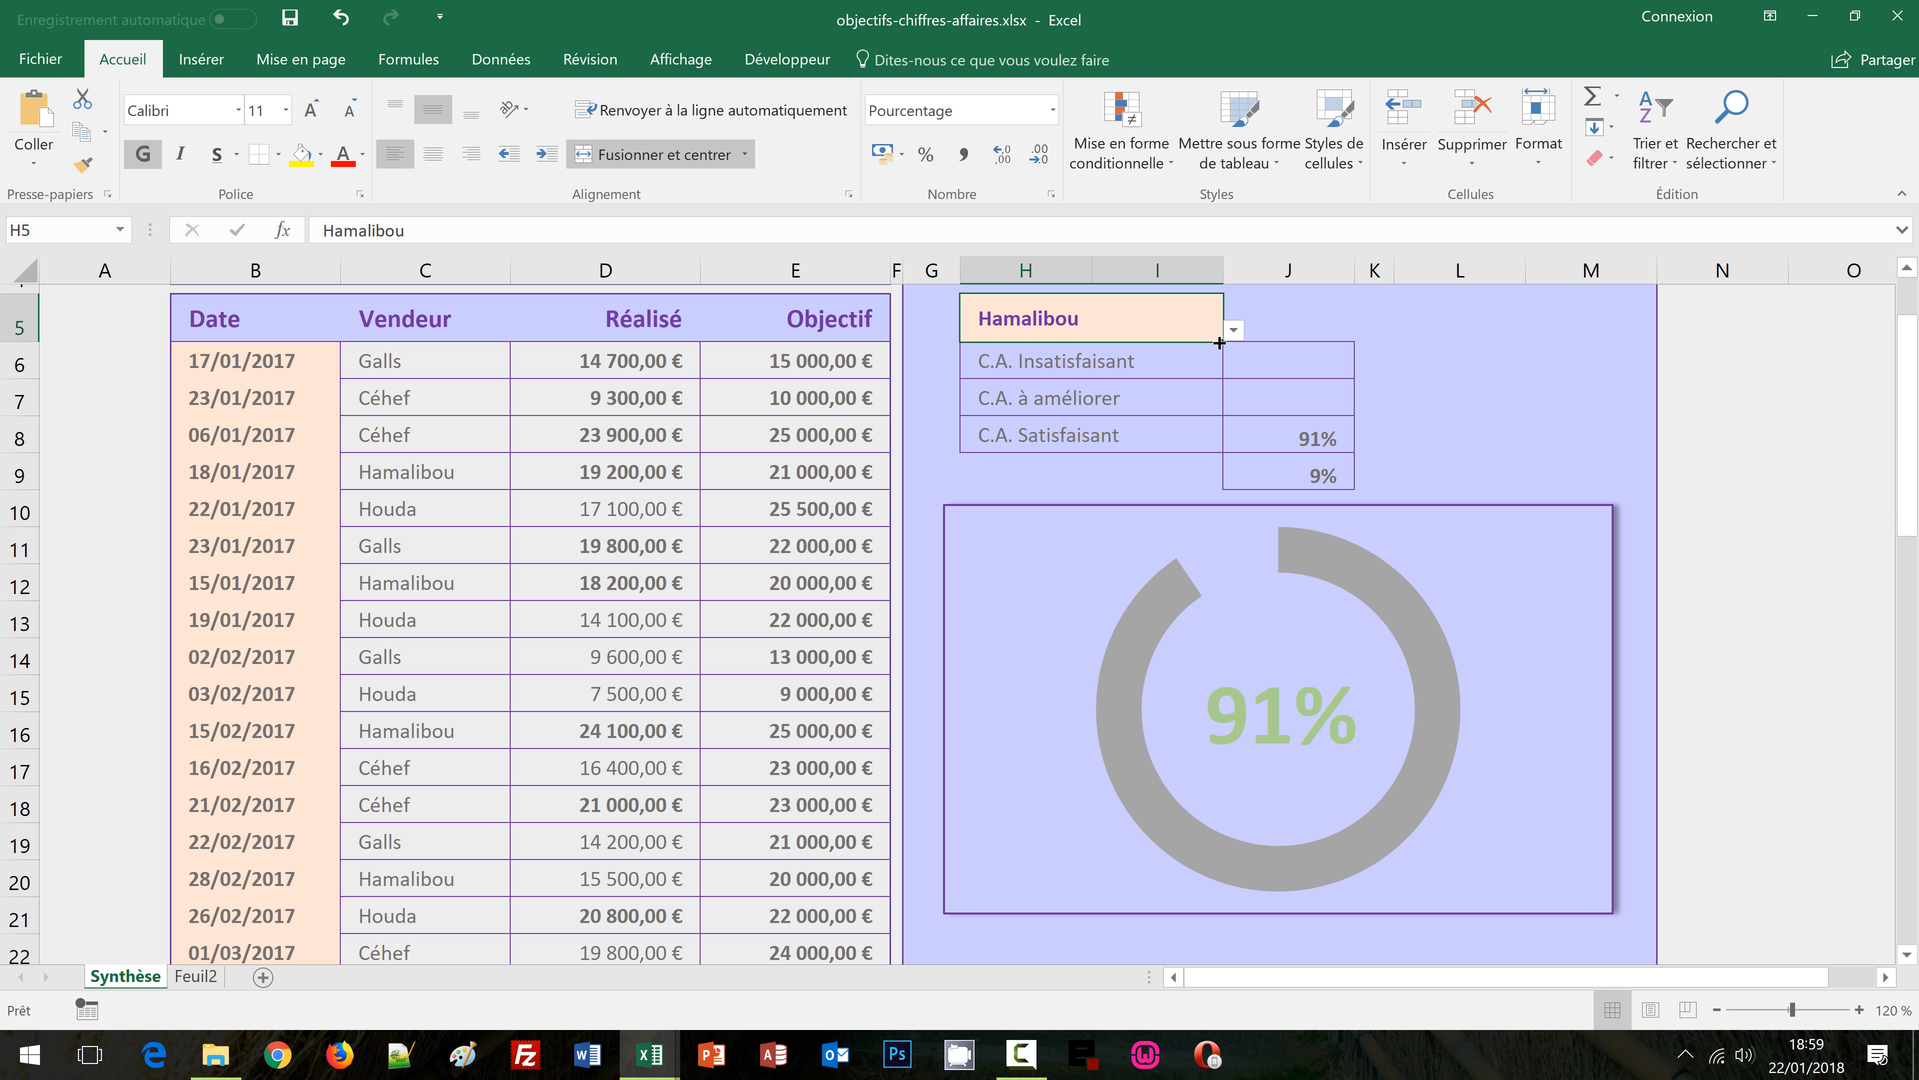
click(1233, 329)
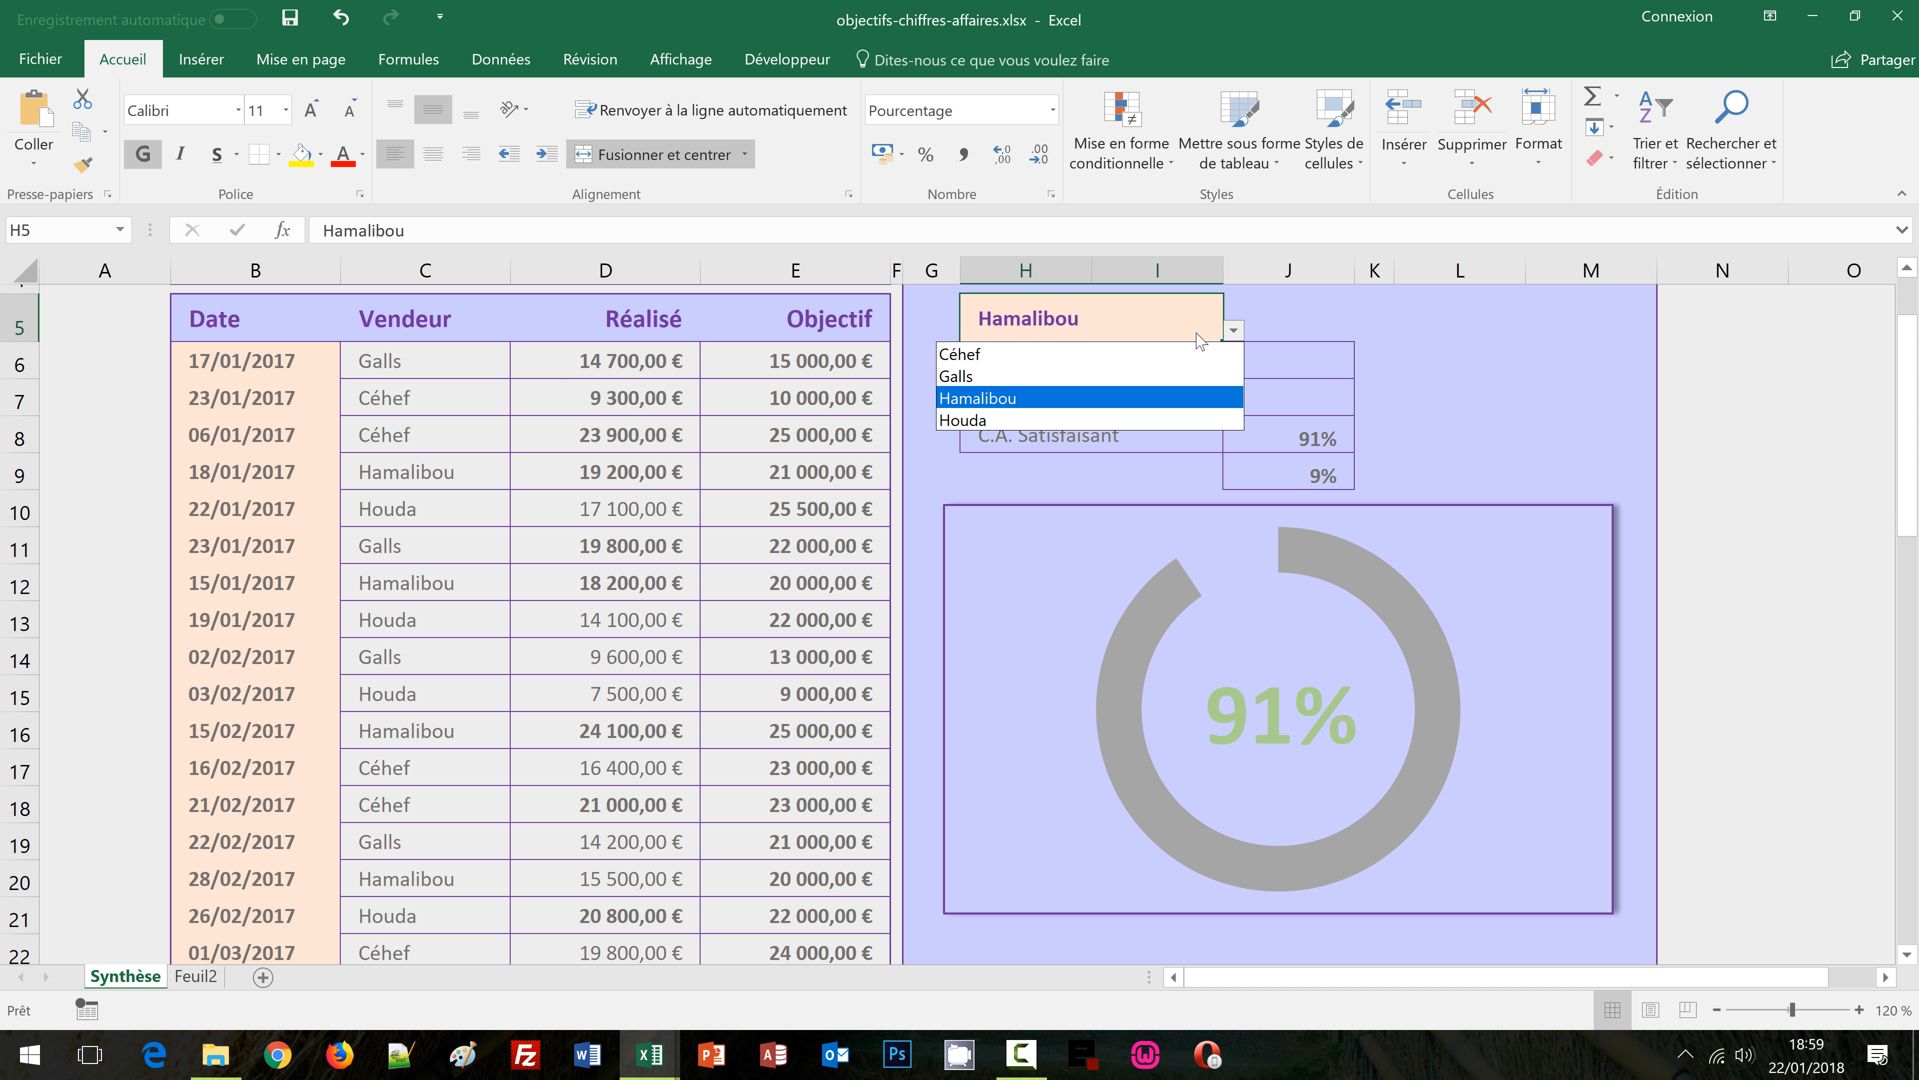
click(1074, 349)
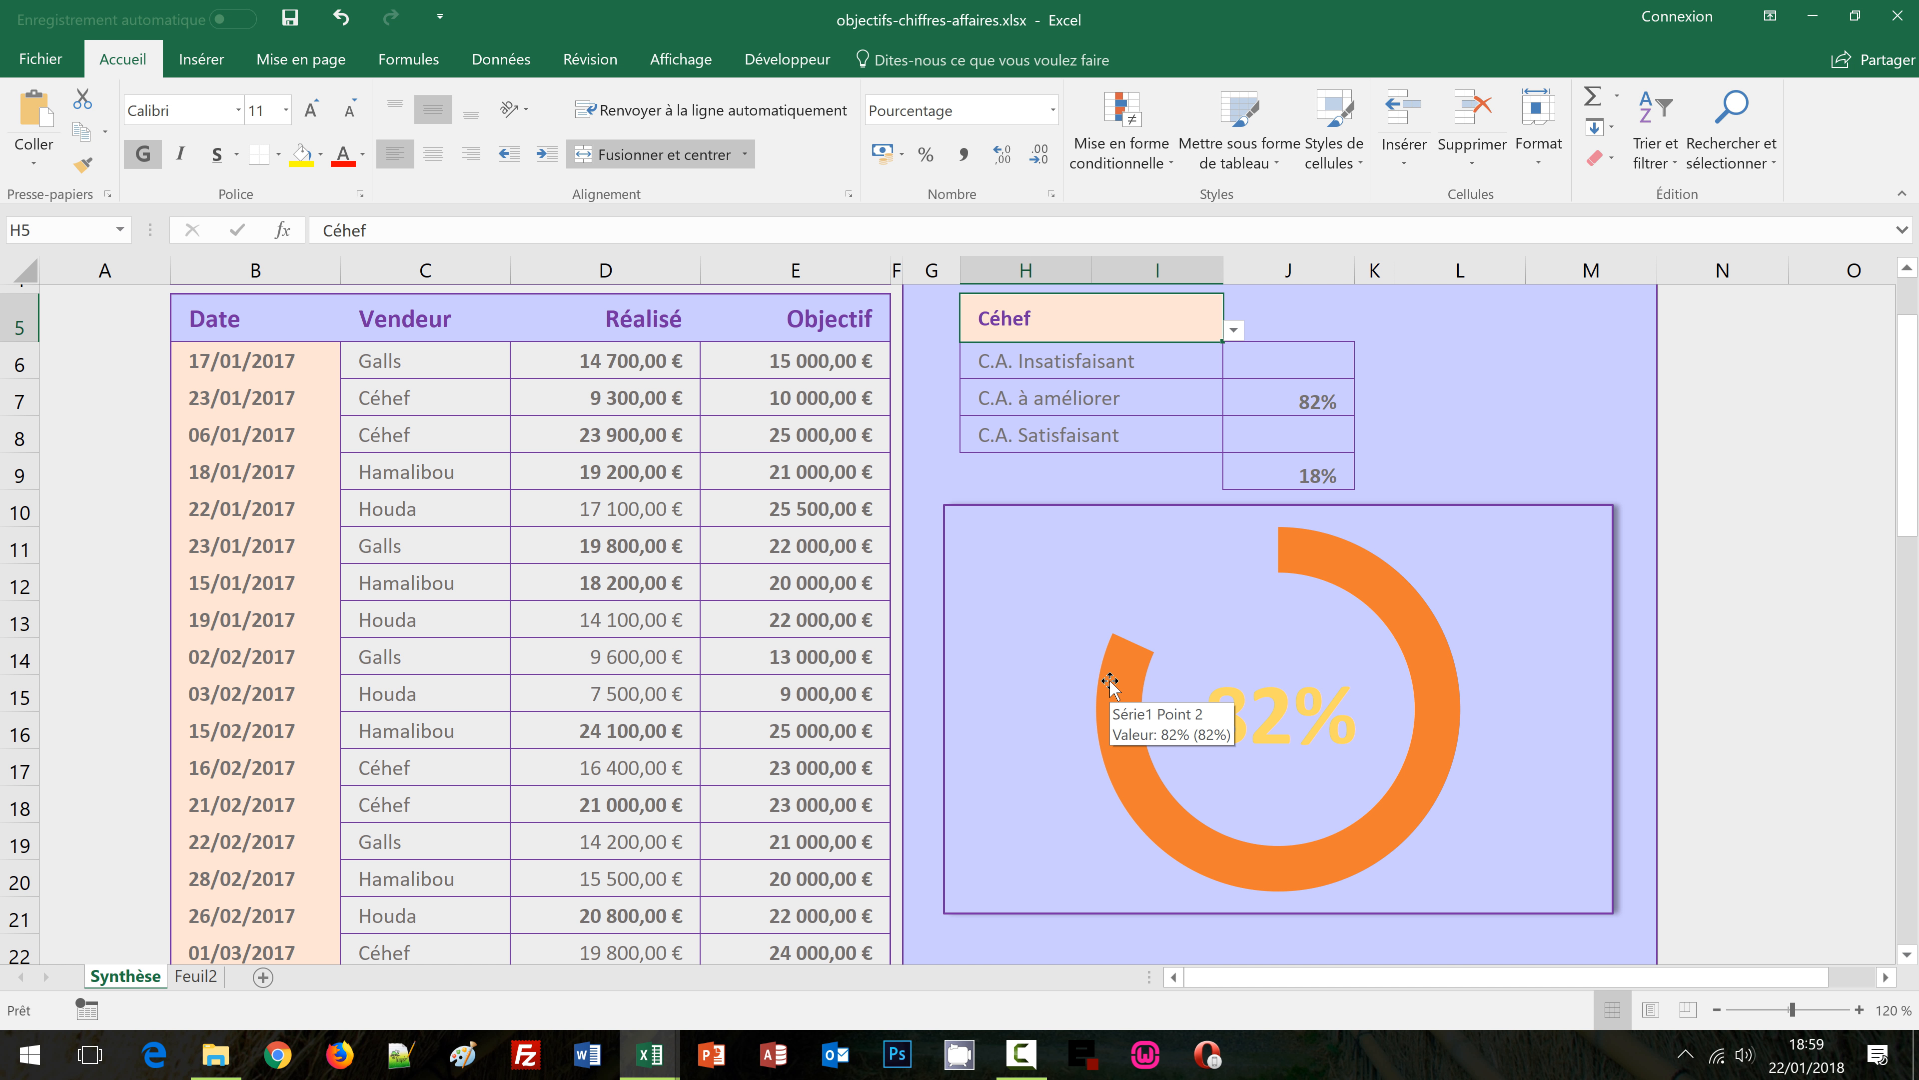
click(1233, 330)
click(1147, 390)
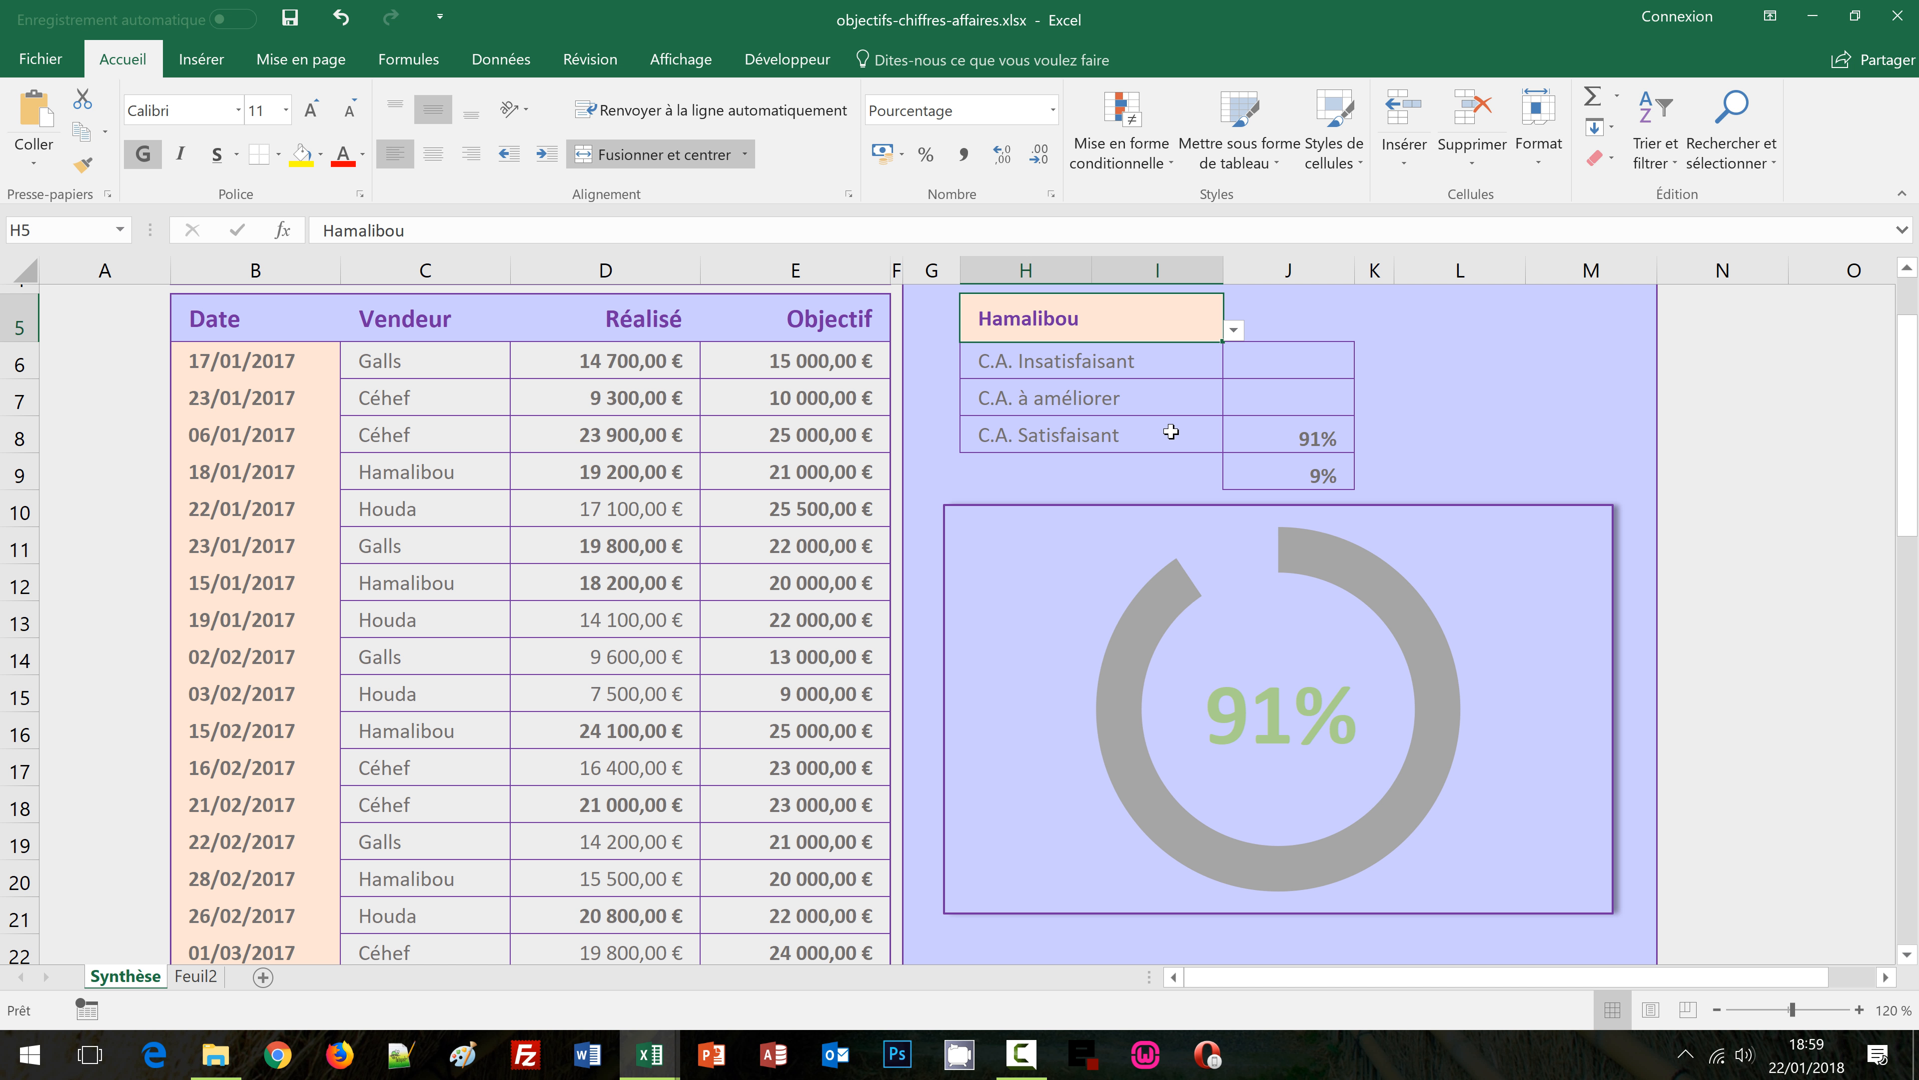
click(1234, 331)
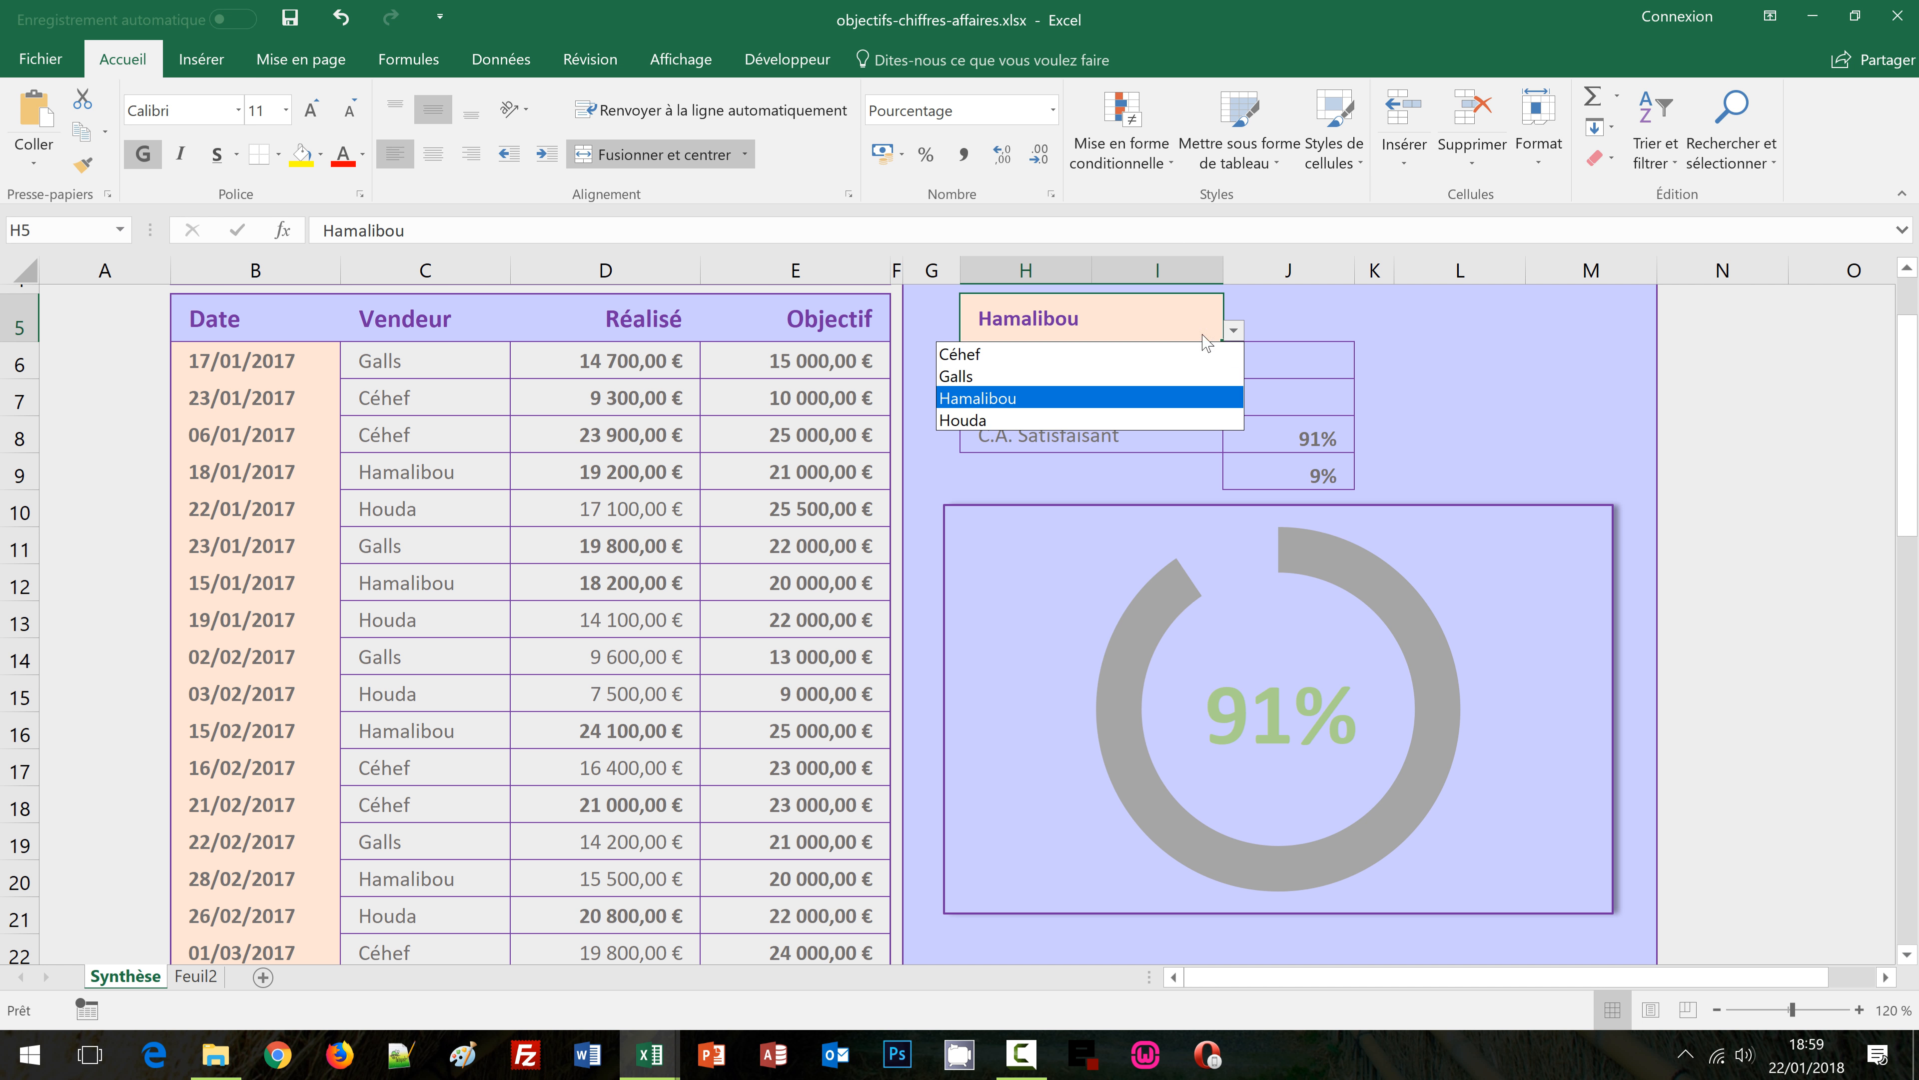
click(1063, 422)
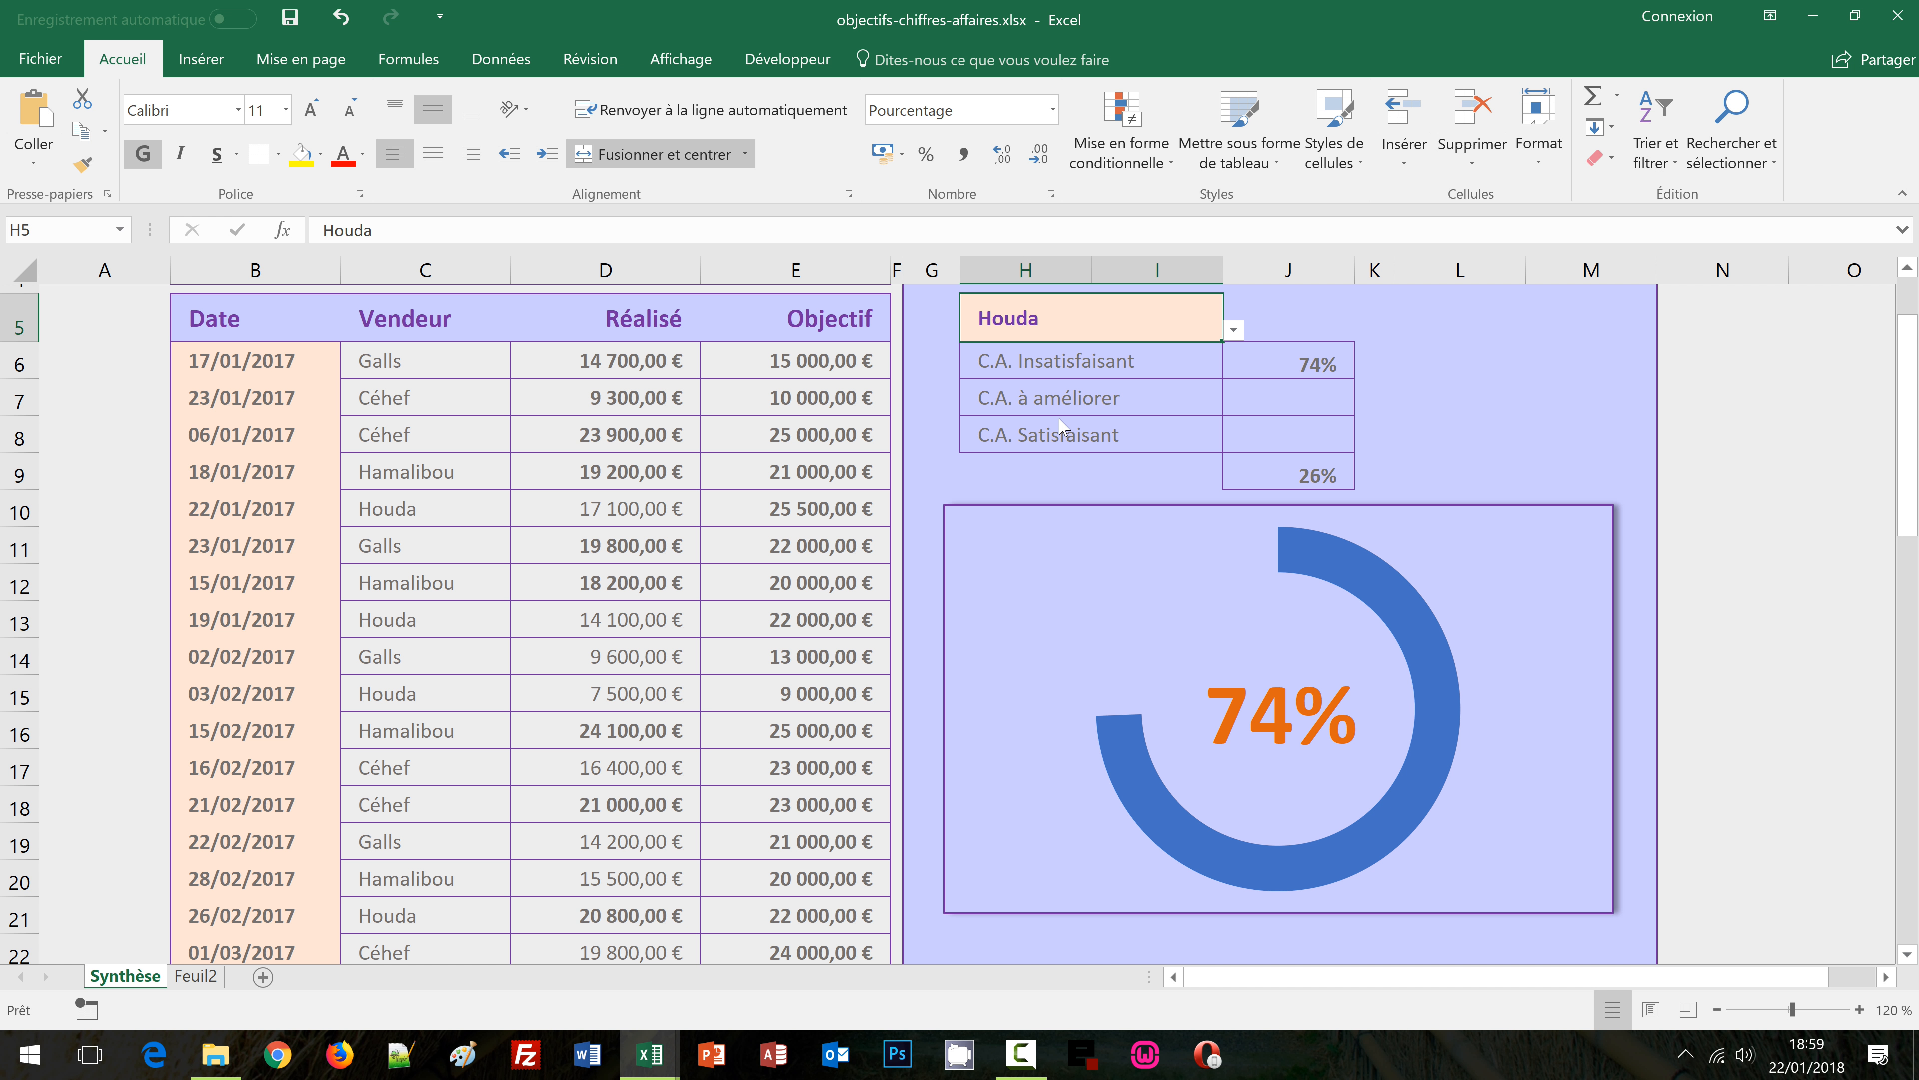
Fill the doughnut chart's C.A. Insatisfaisant ring segment with the recently used Orange, matching the central percentage
click(1354, 577)
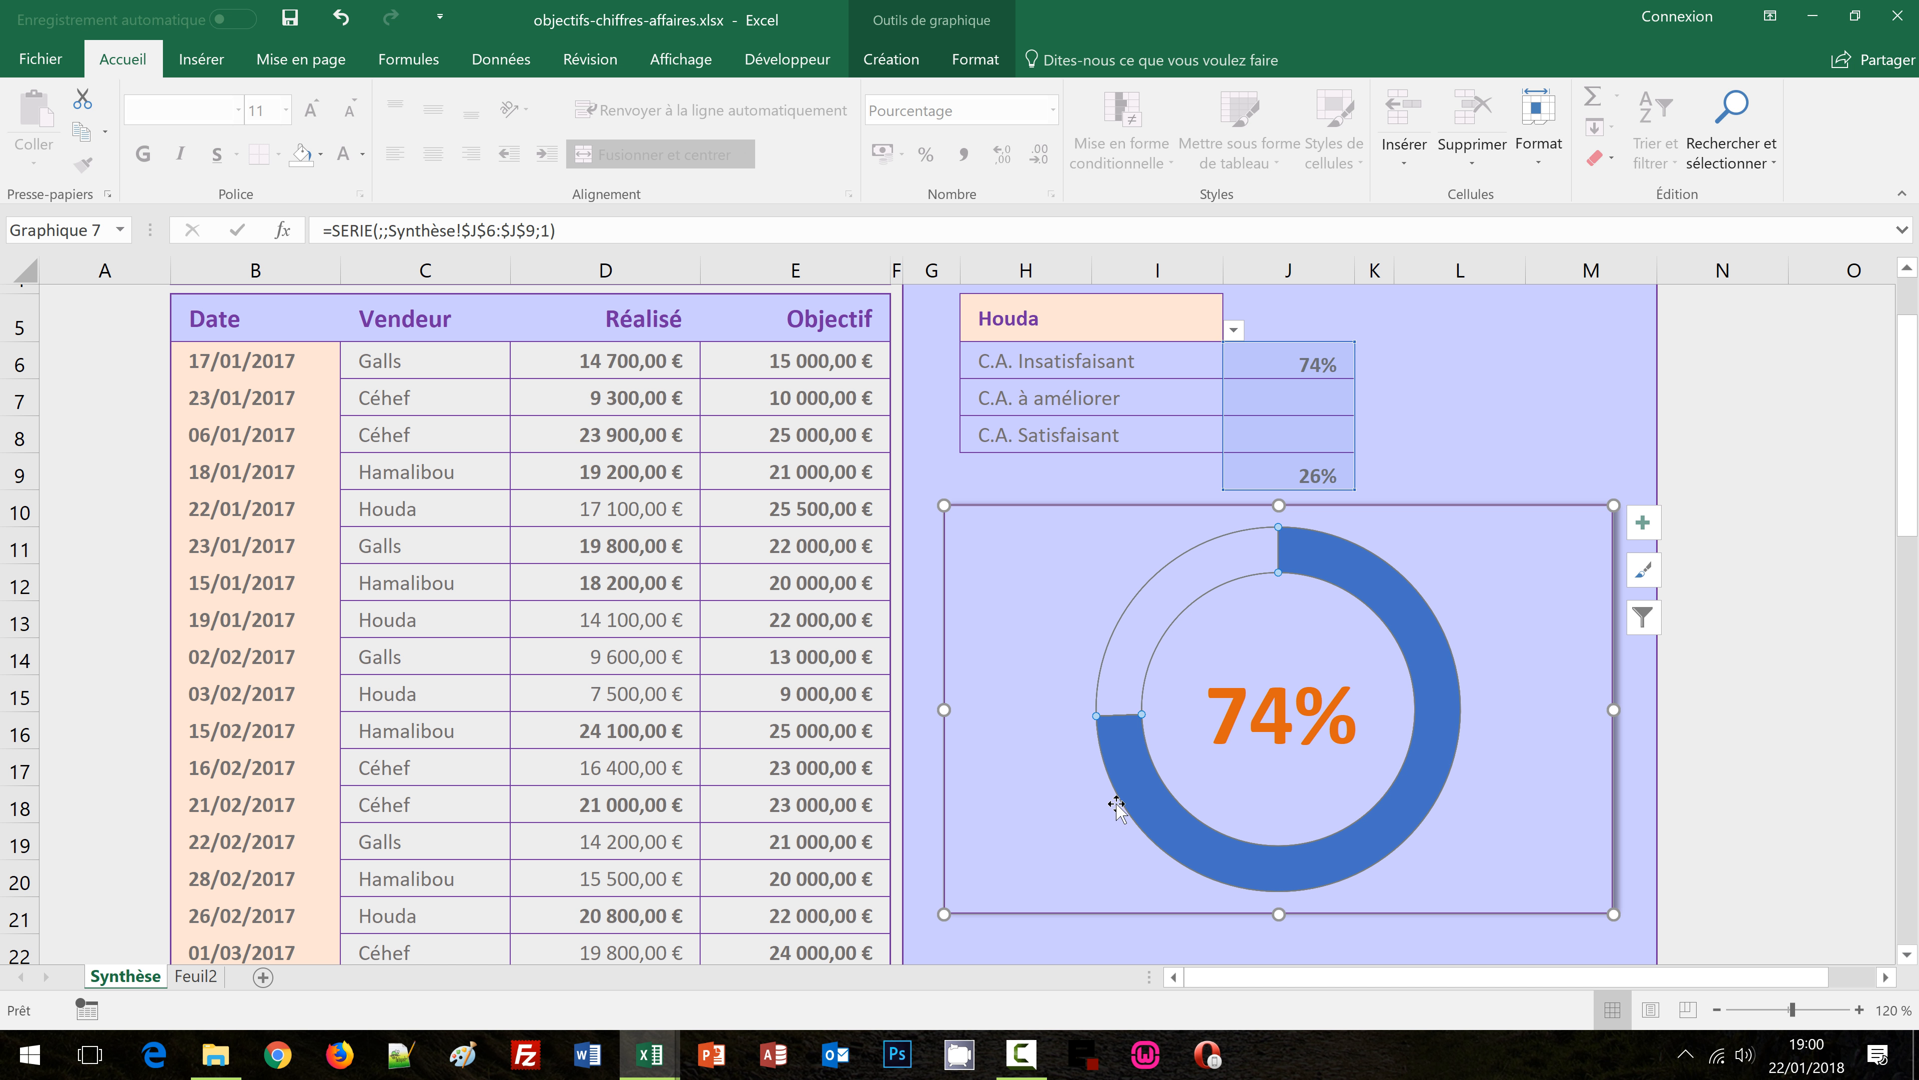
mouse_move(1347, 560)
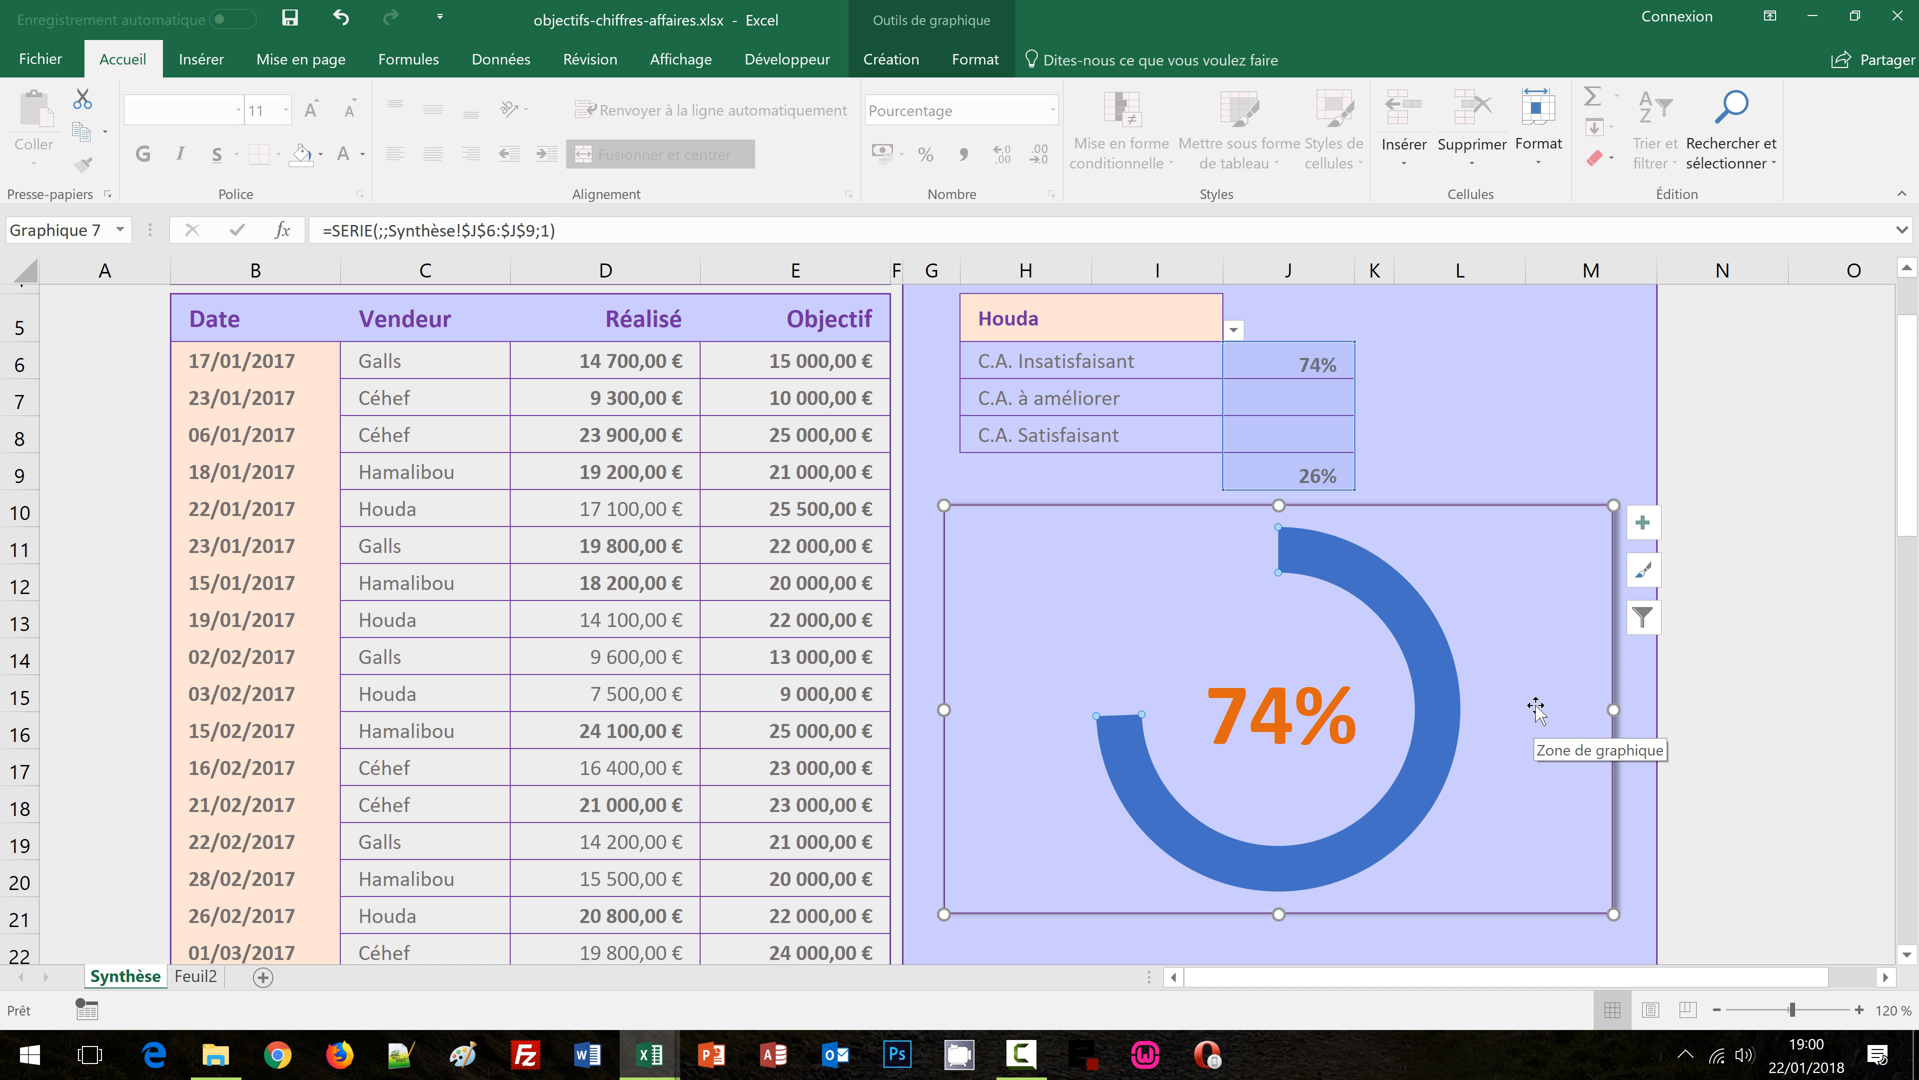
click(976, 72)
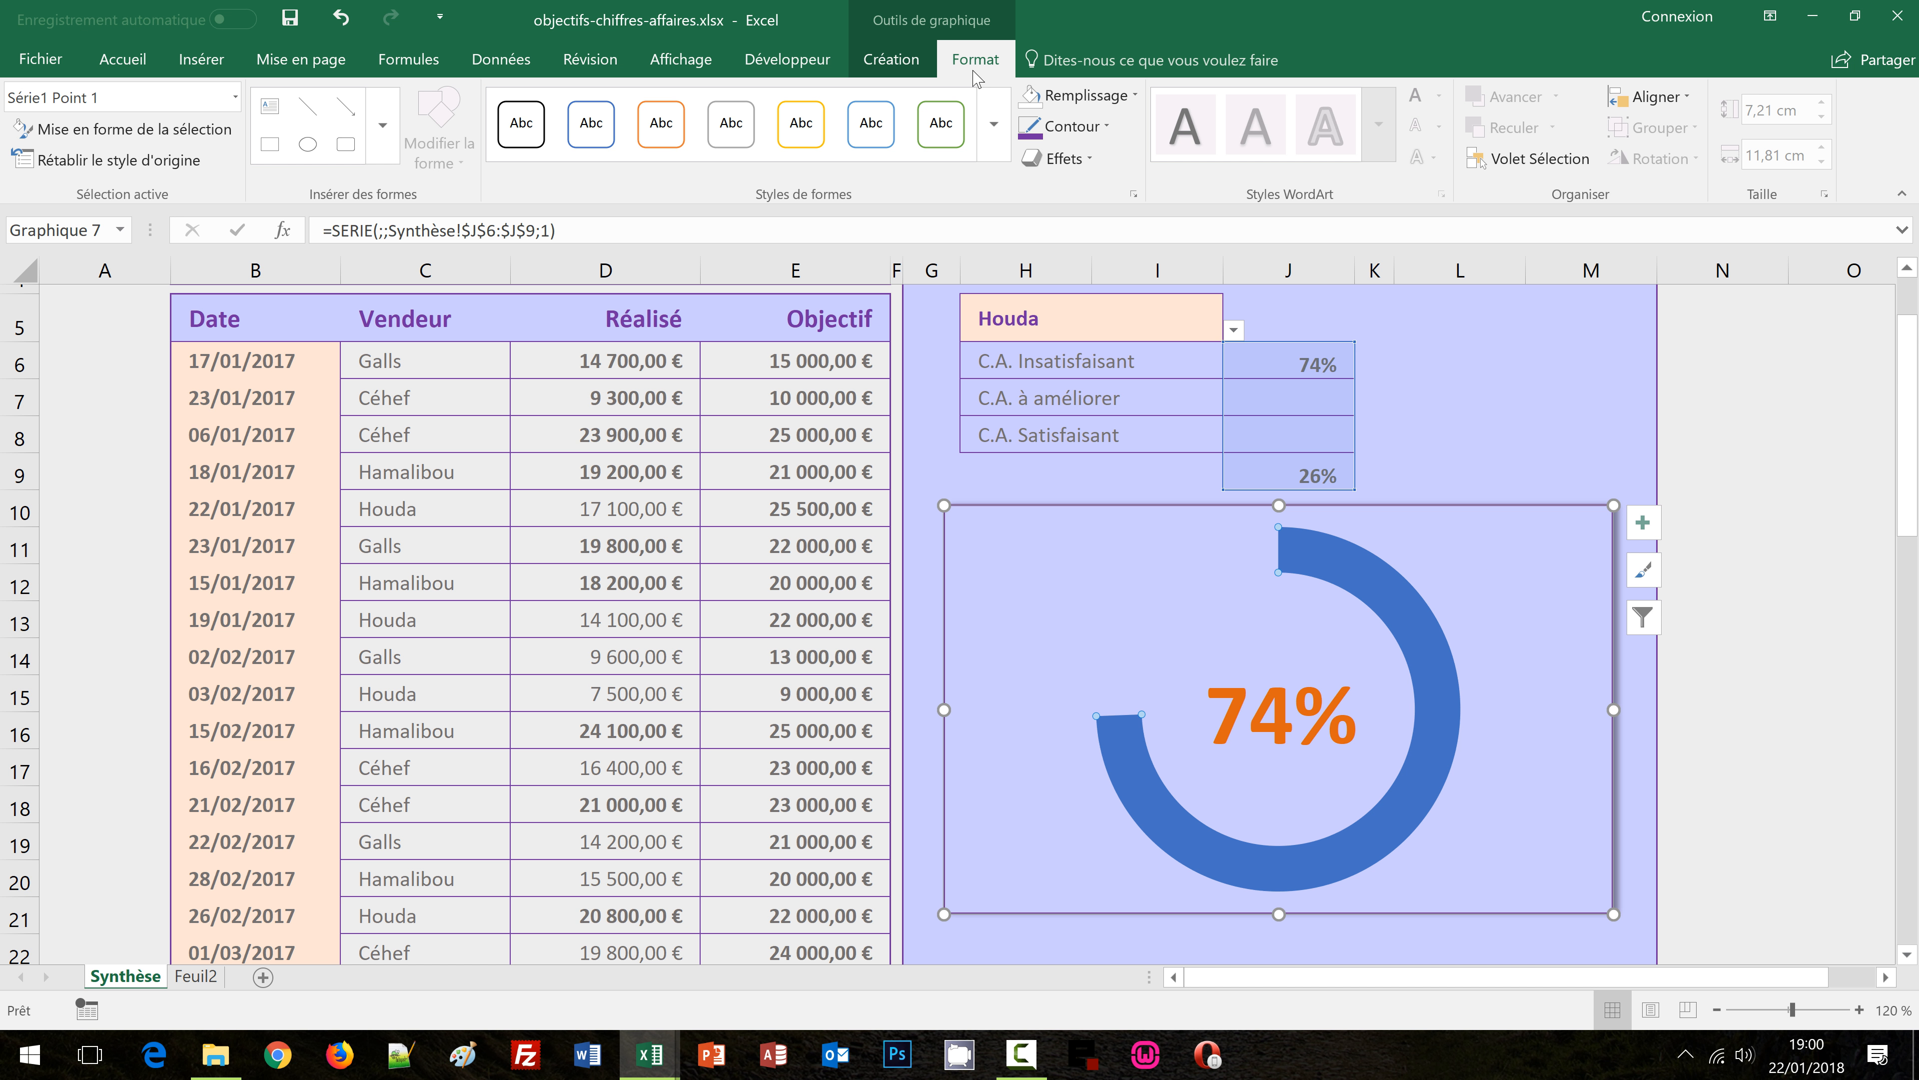
click(1132, 96)
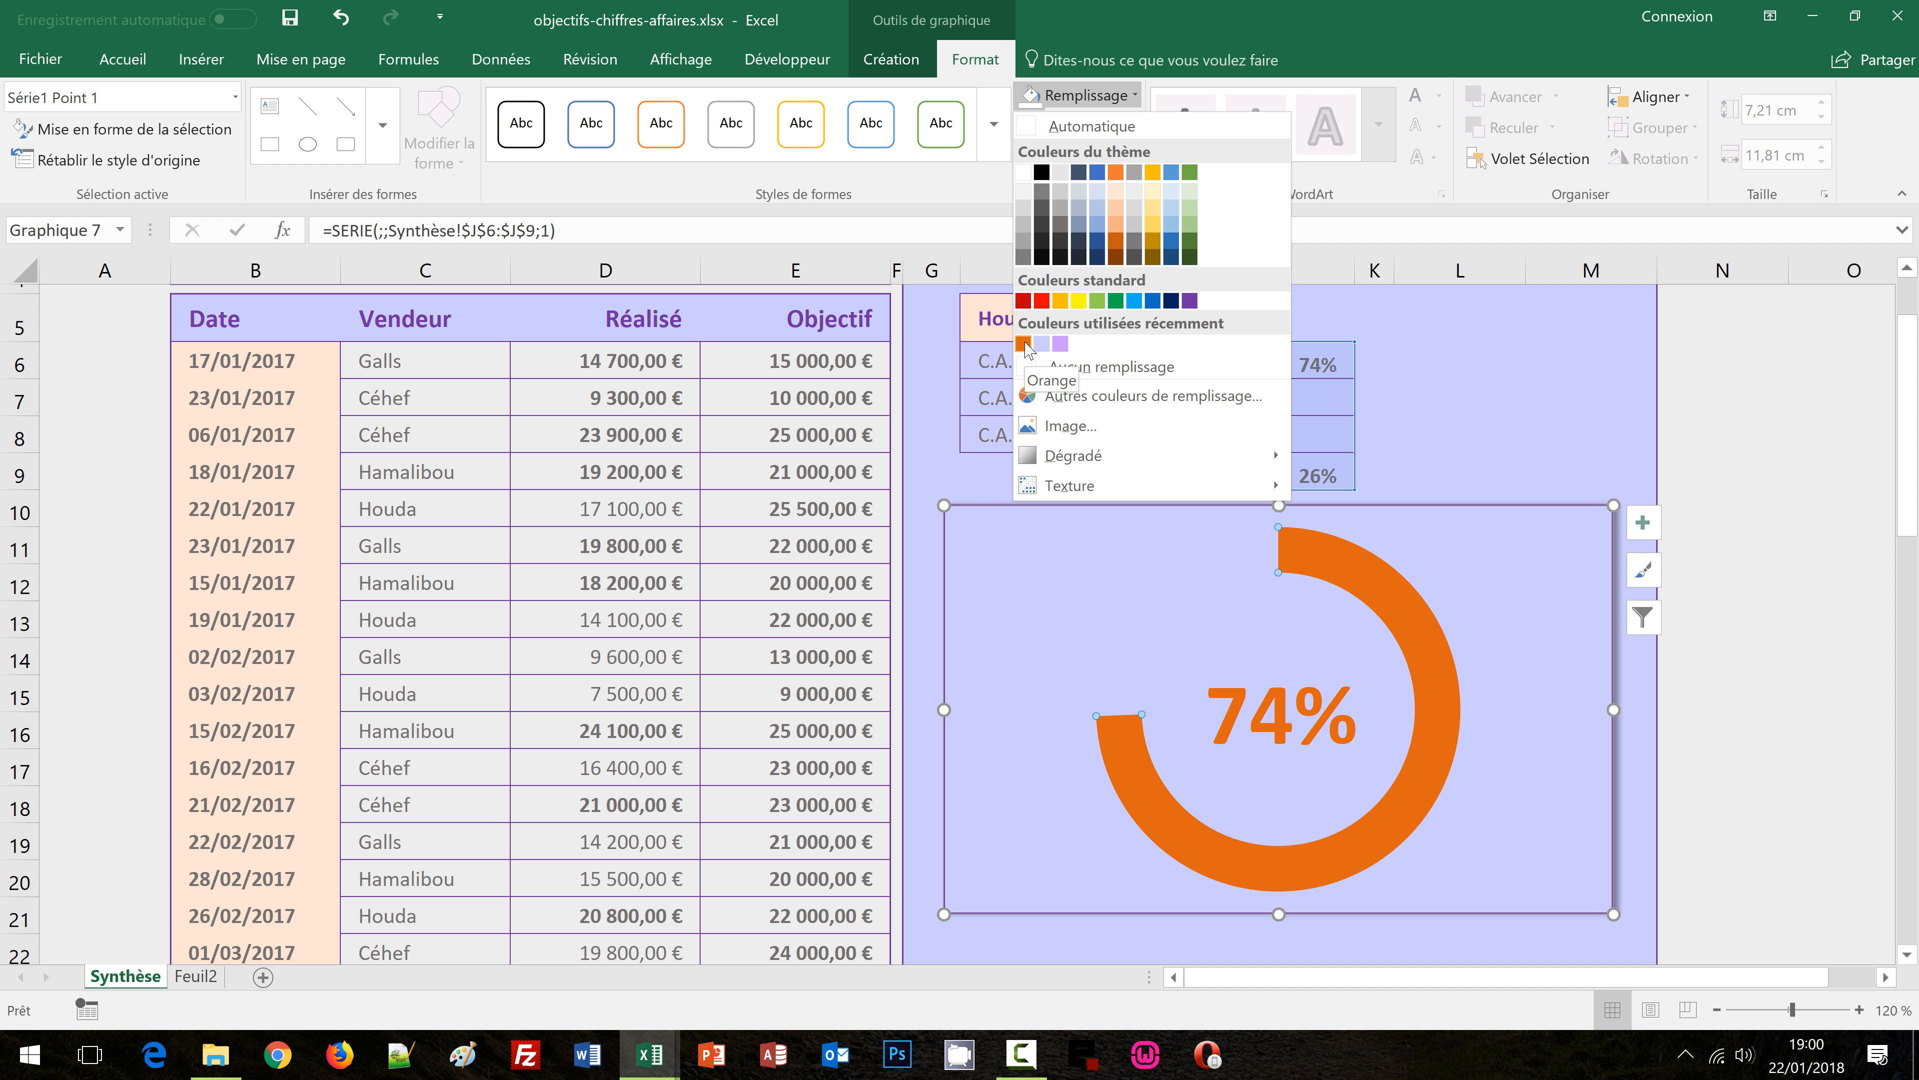
click(1024, 344)
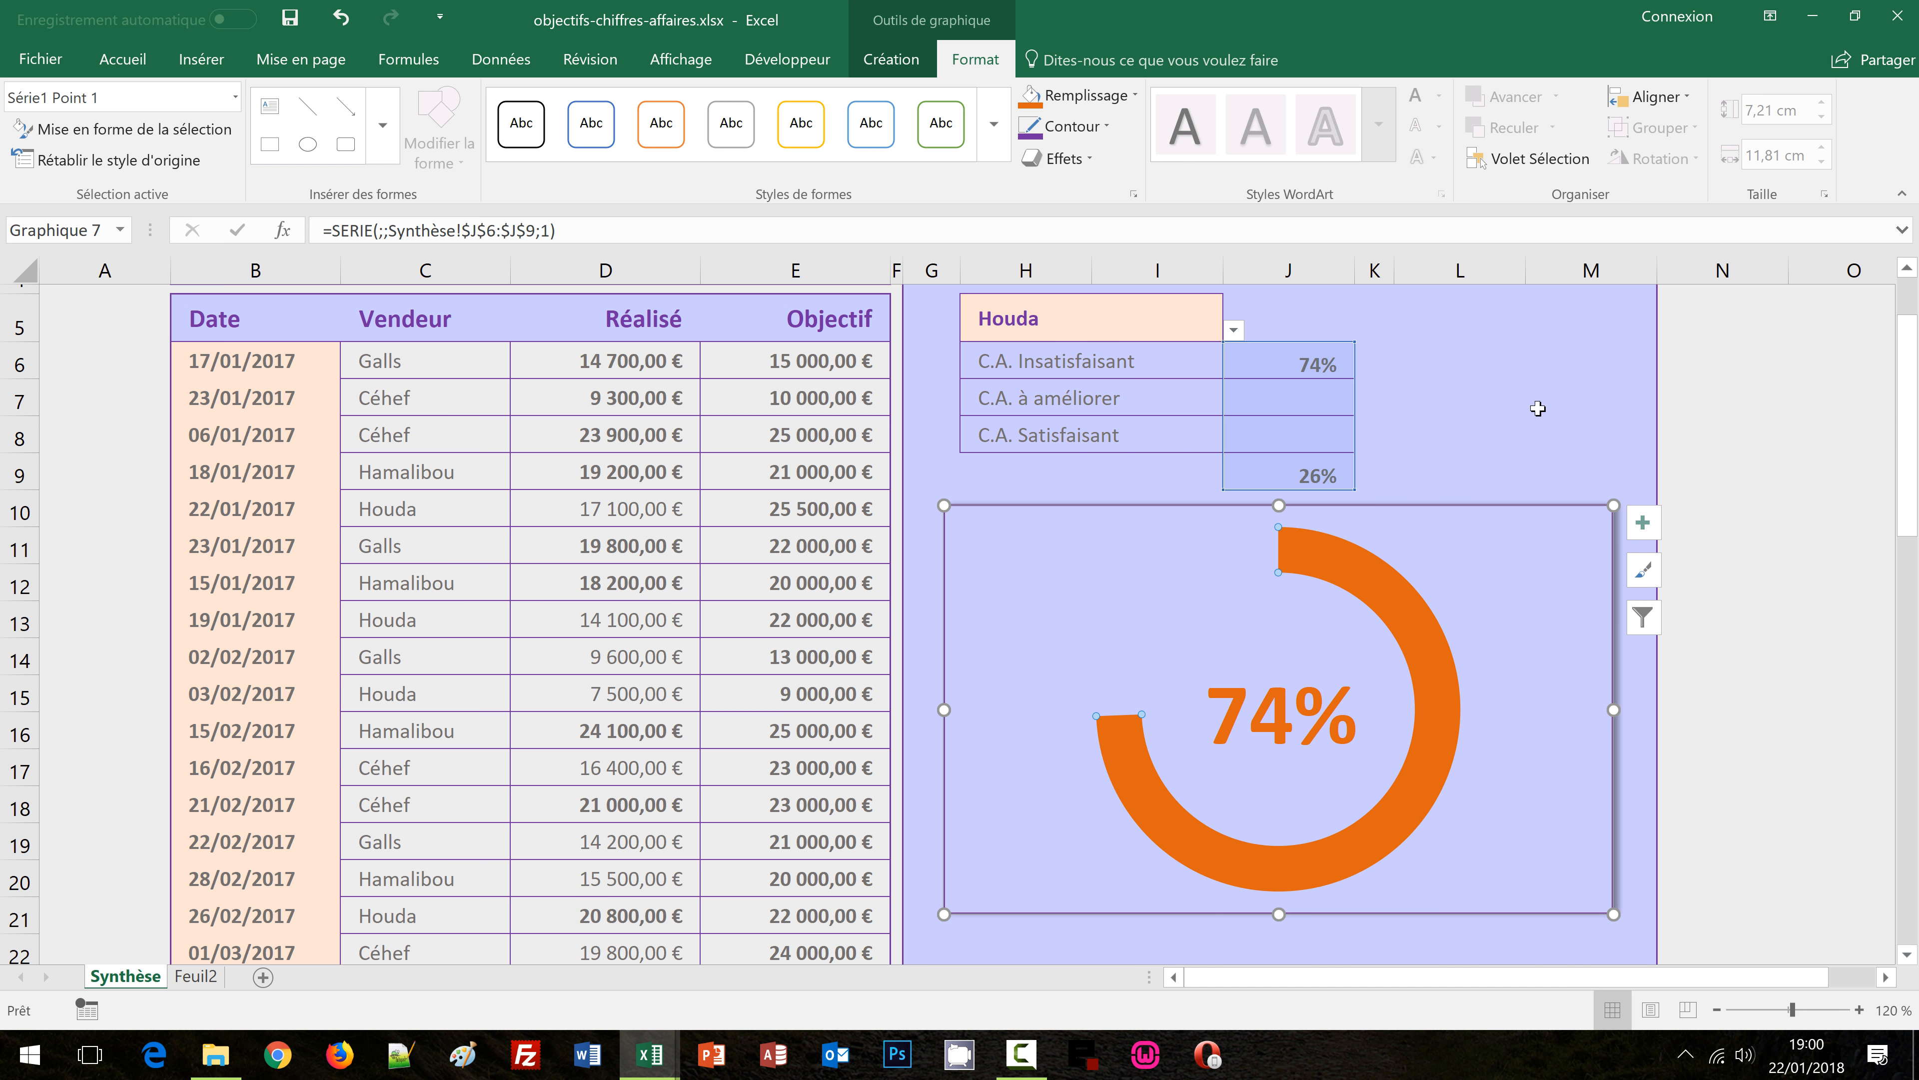
Choose a seller rated C.A. à améliorer in H5 and fill that ring segment with the light gold theme colour
click(1233, 333)
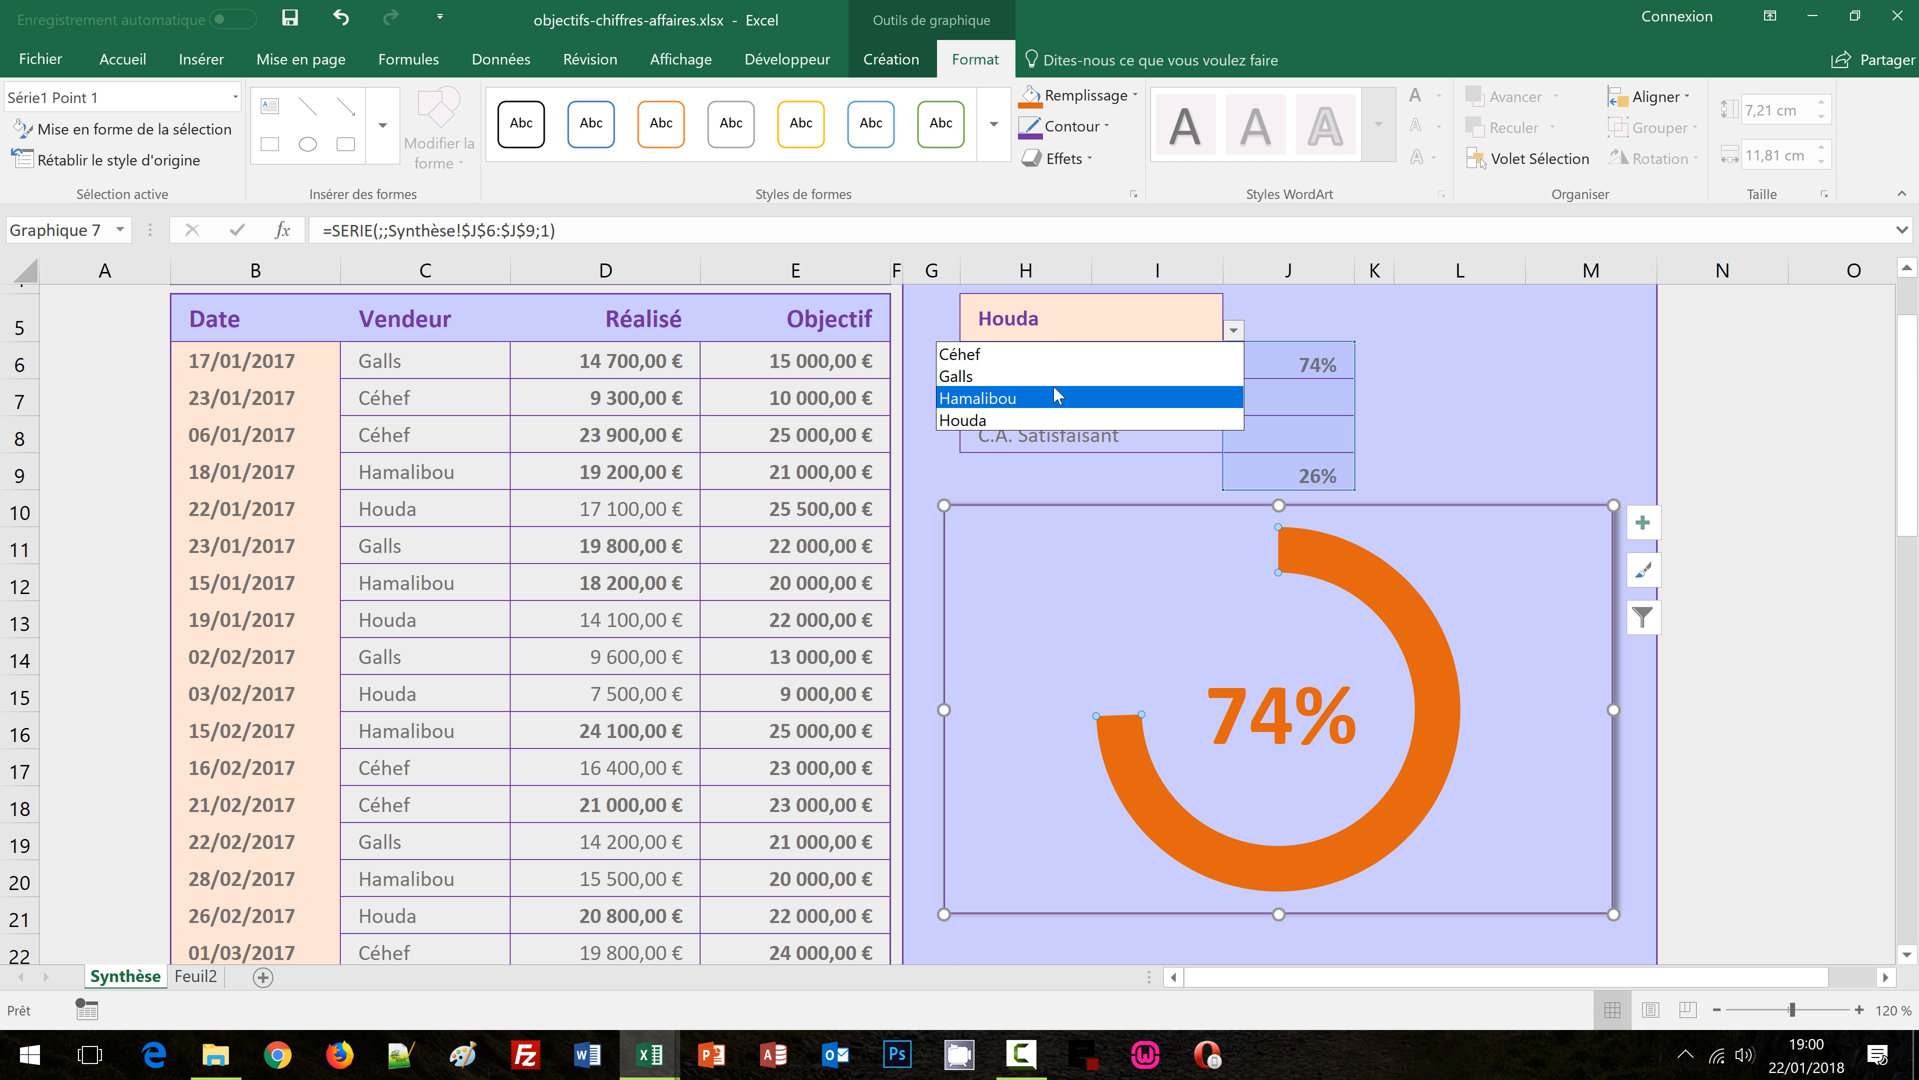
click(1020, 376)
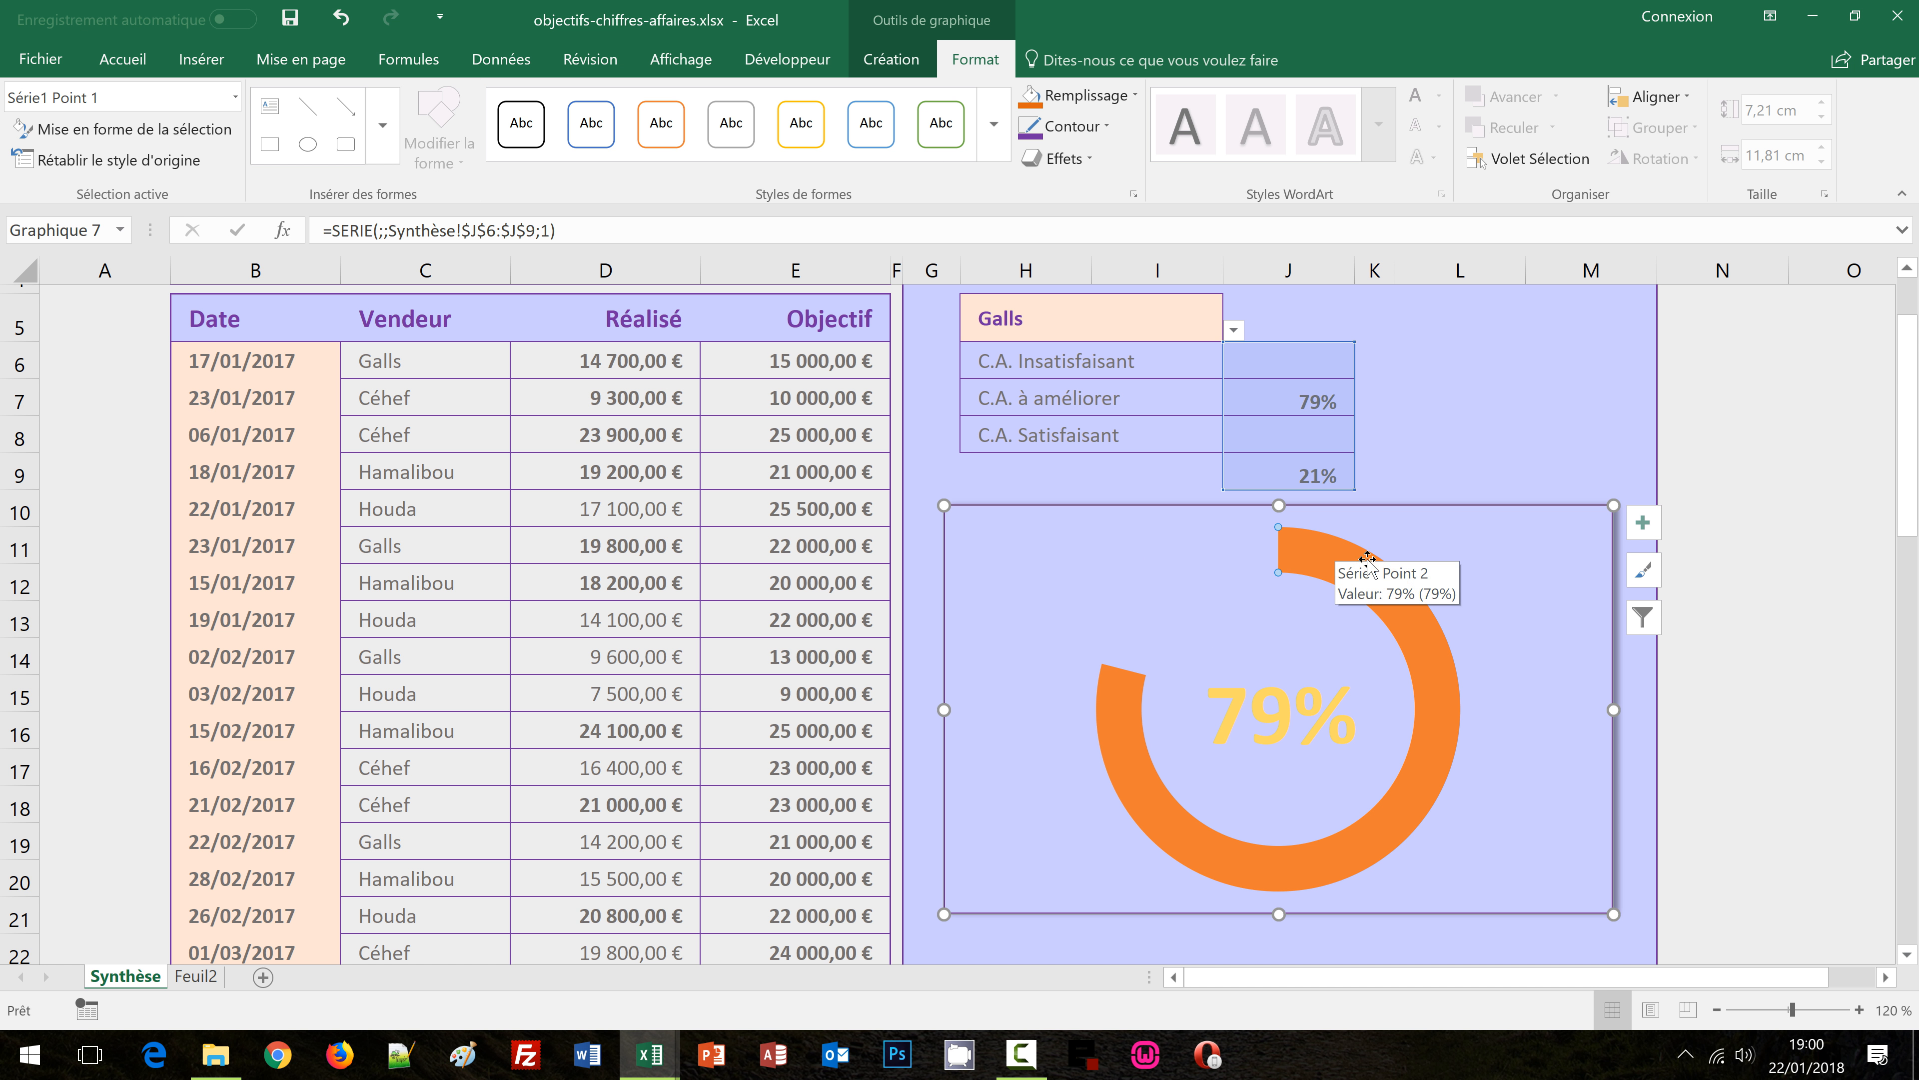
click(1475, 598)
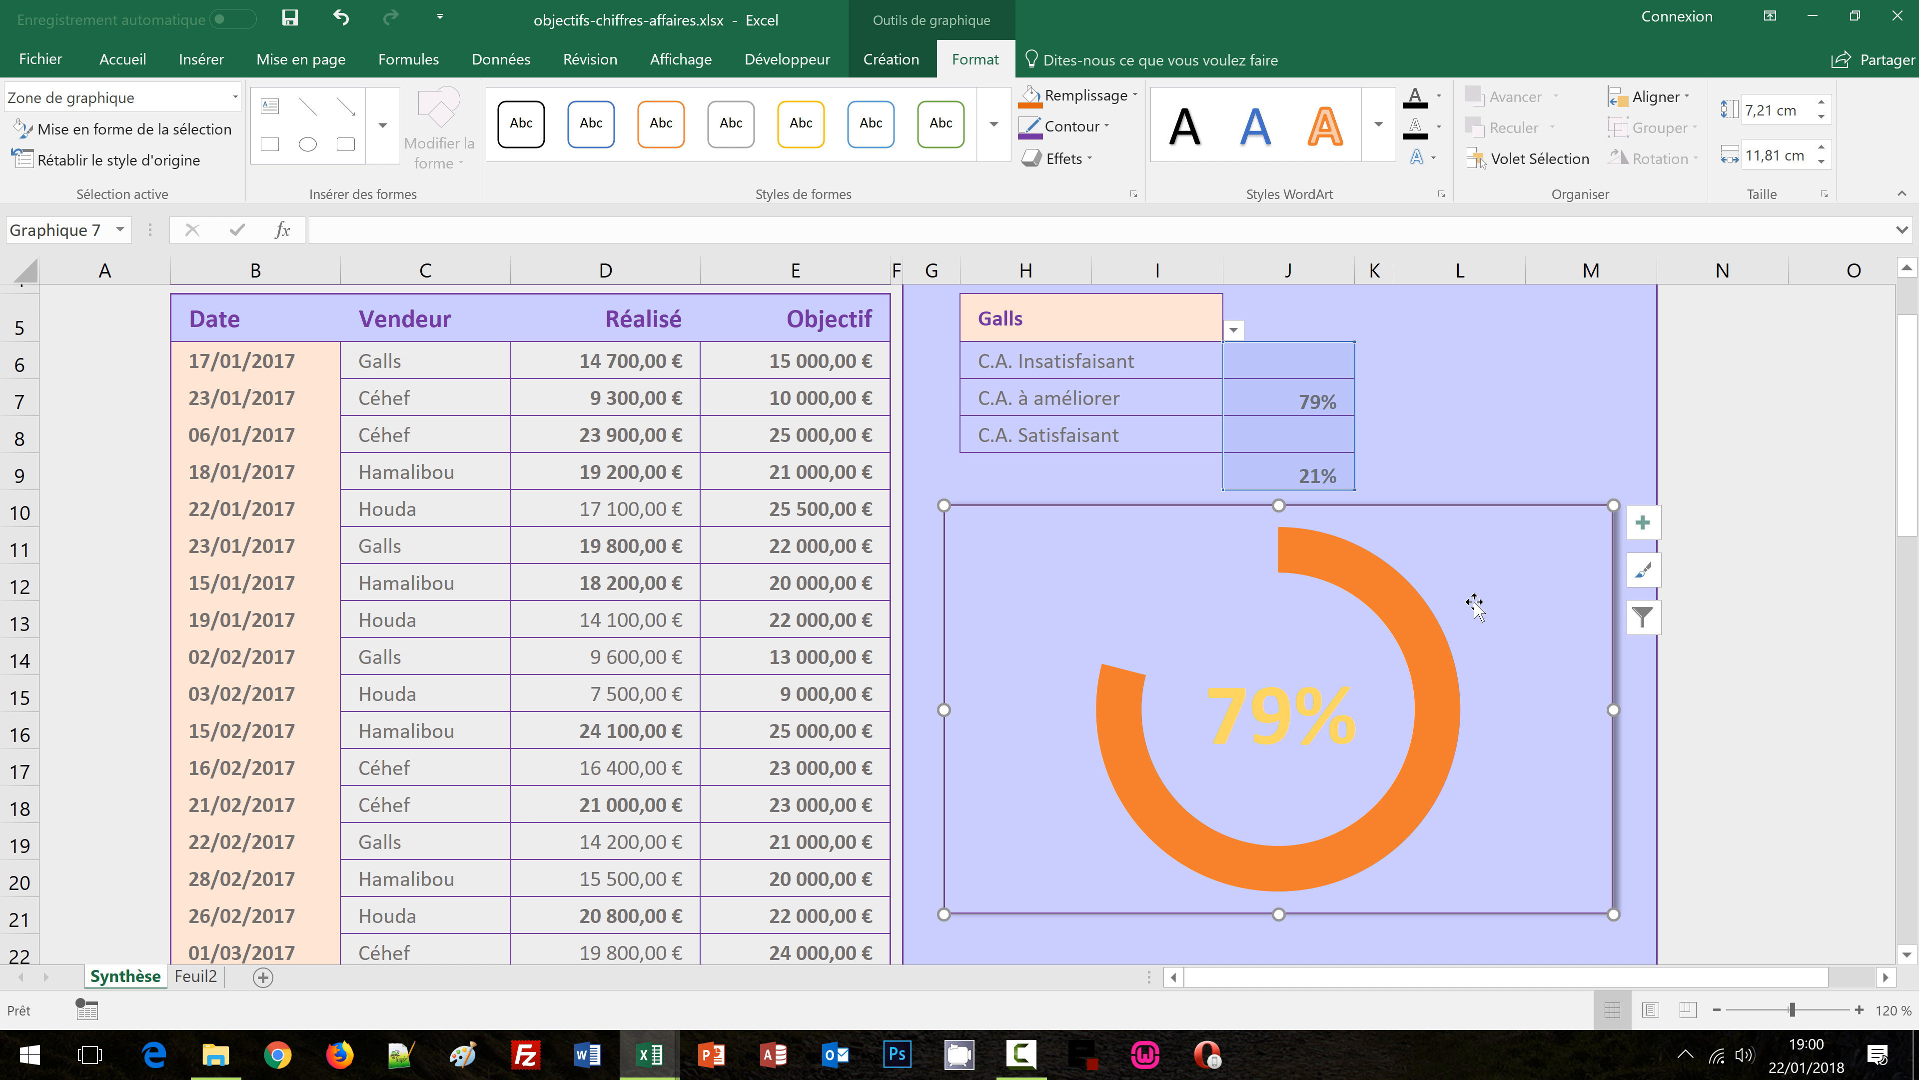
click(1351, 579)
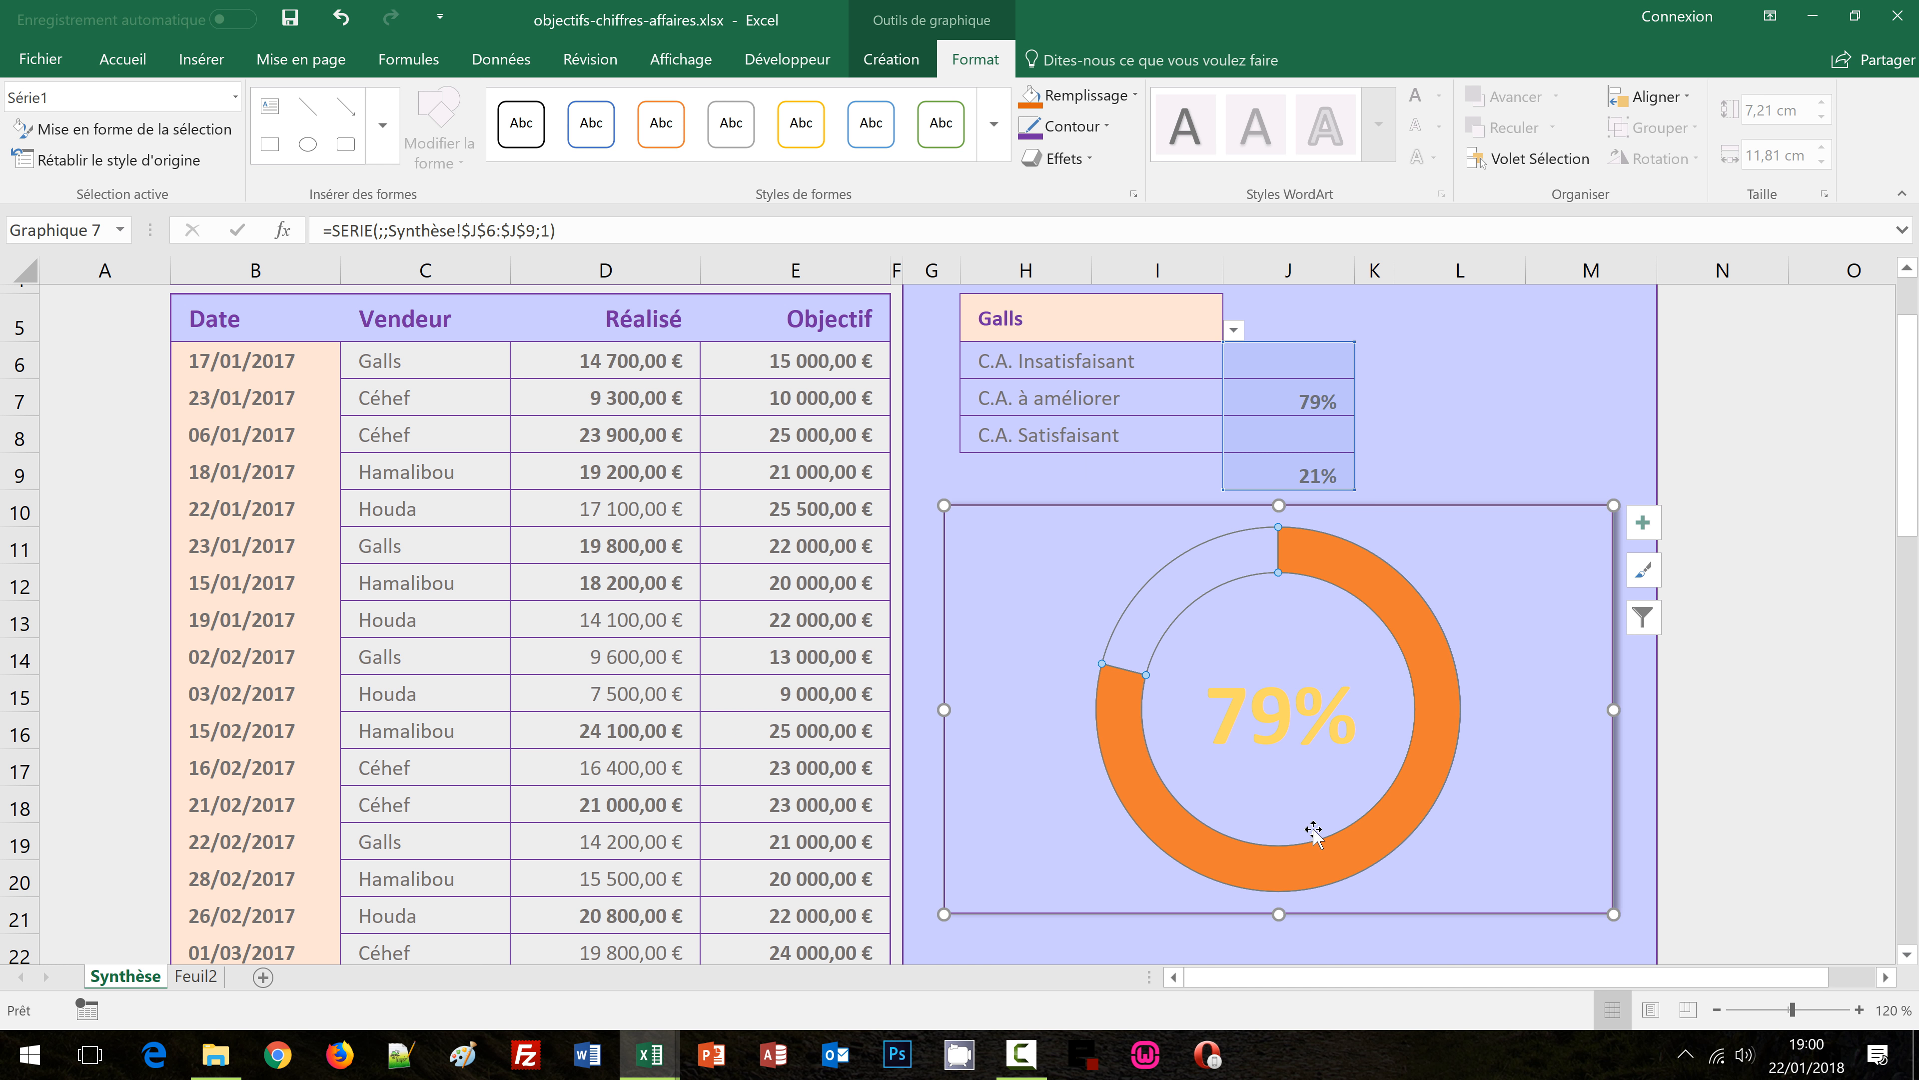
click(1298, 558)
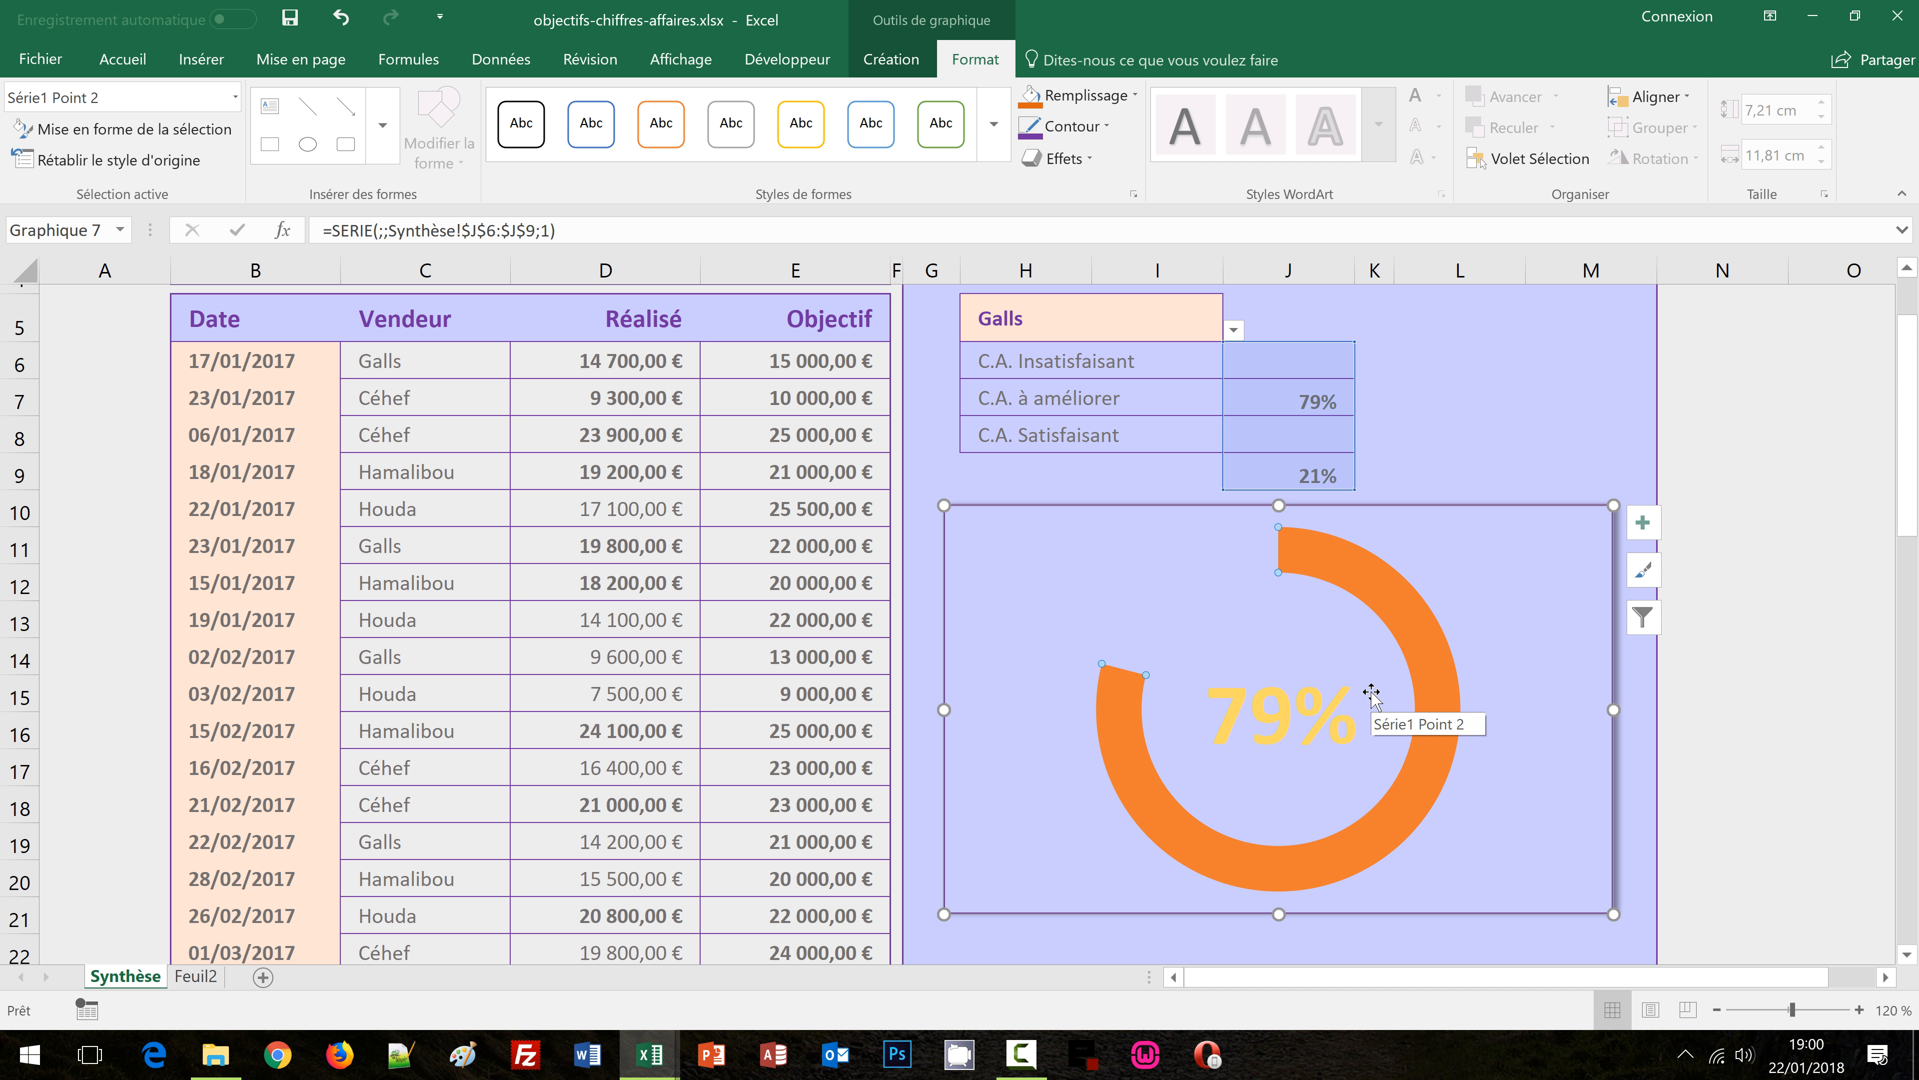
click(1135, 96)
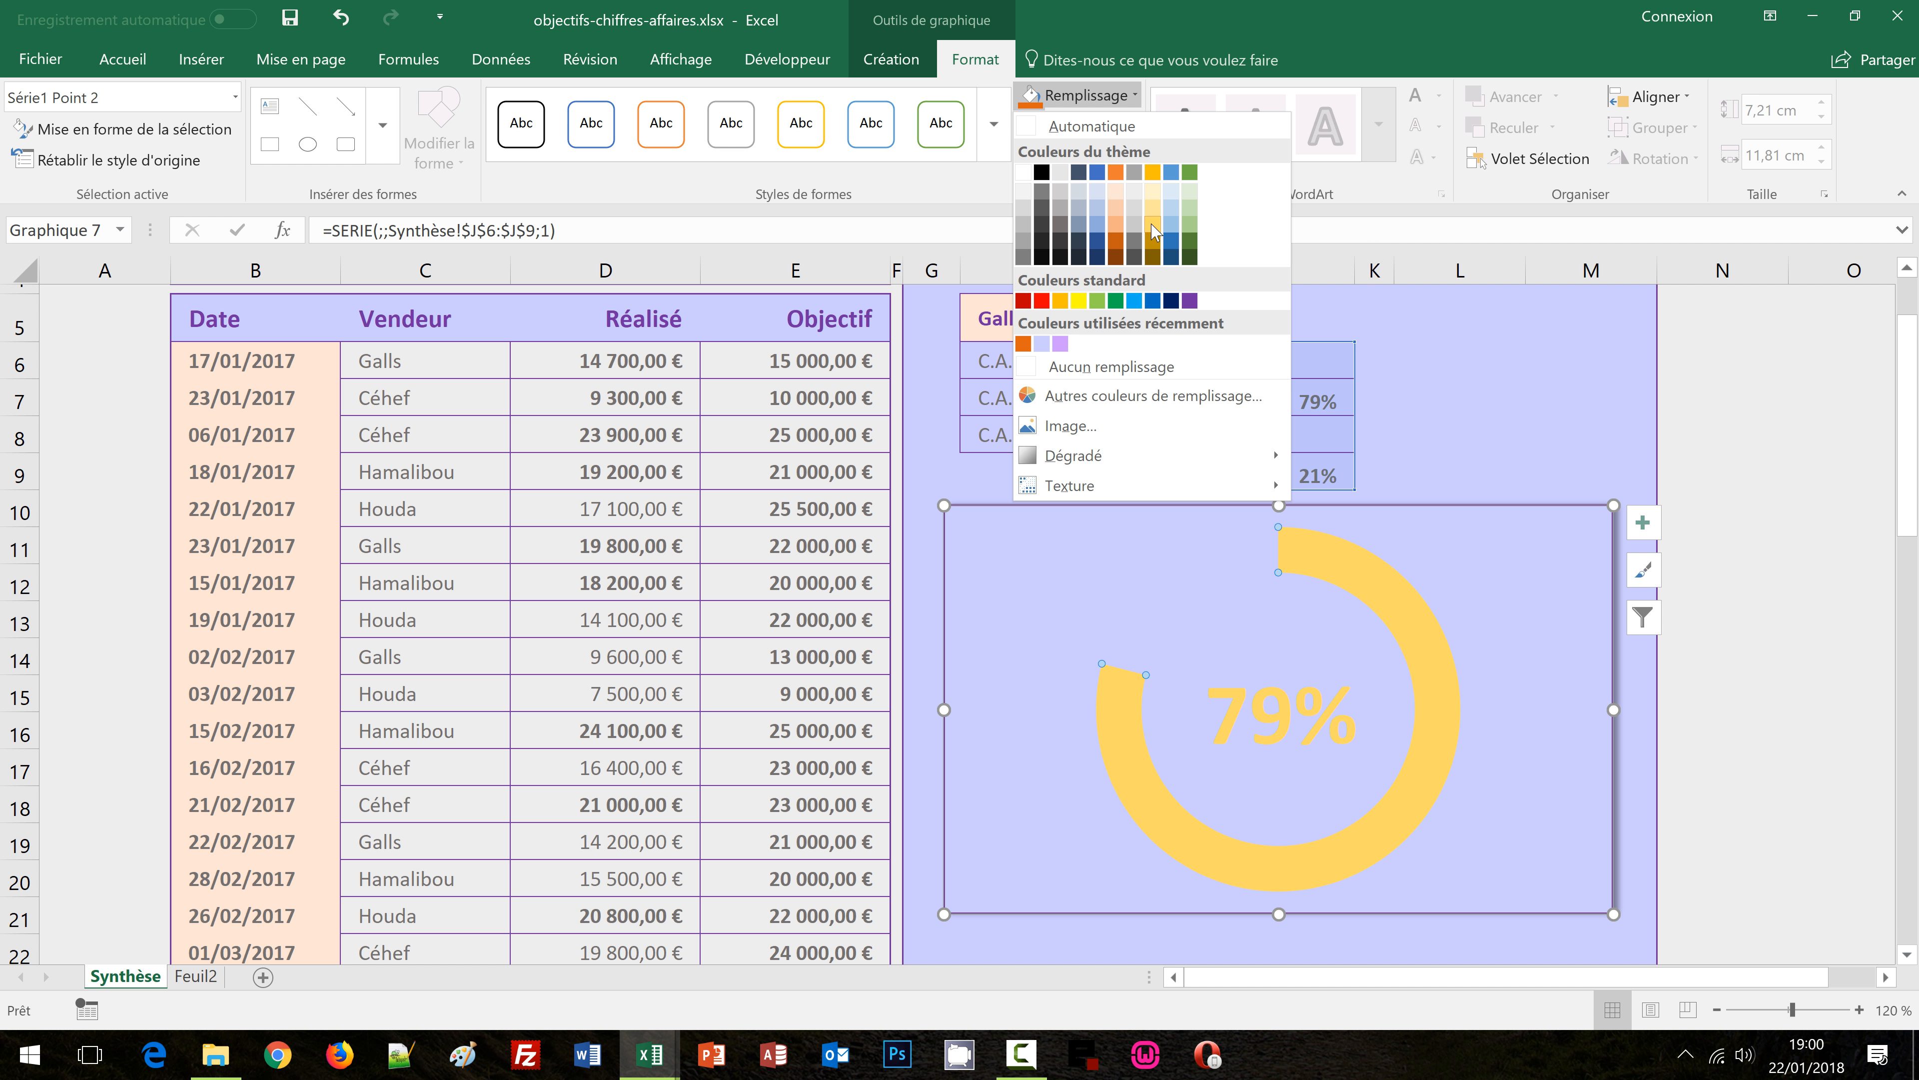
click(1154, 229)
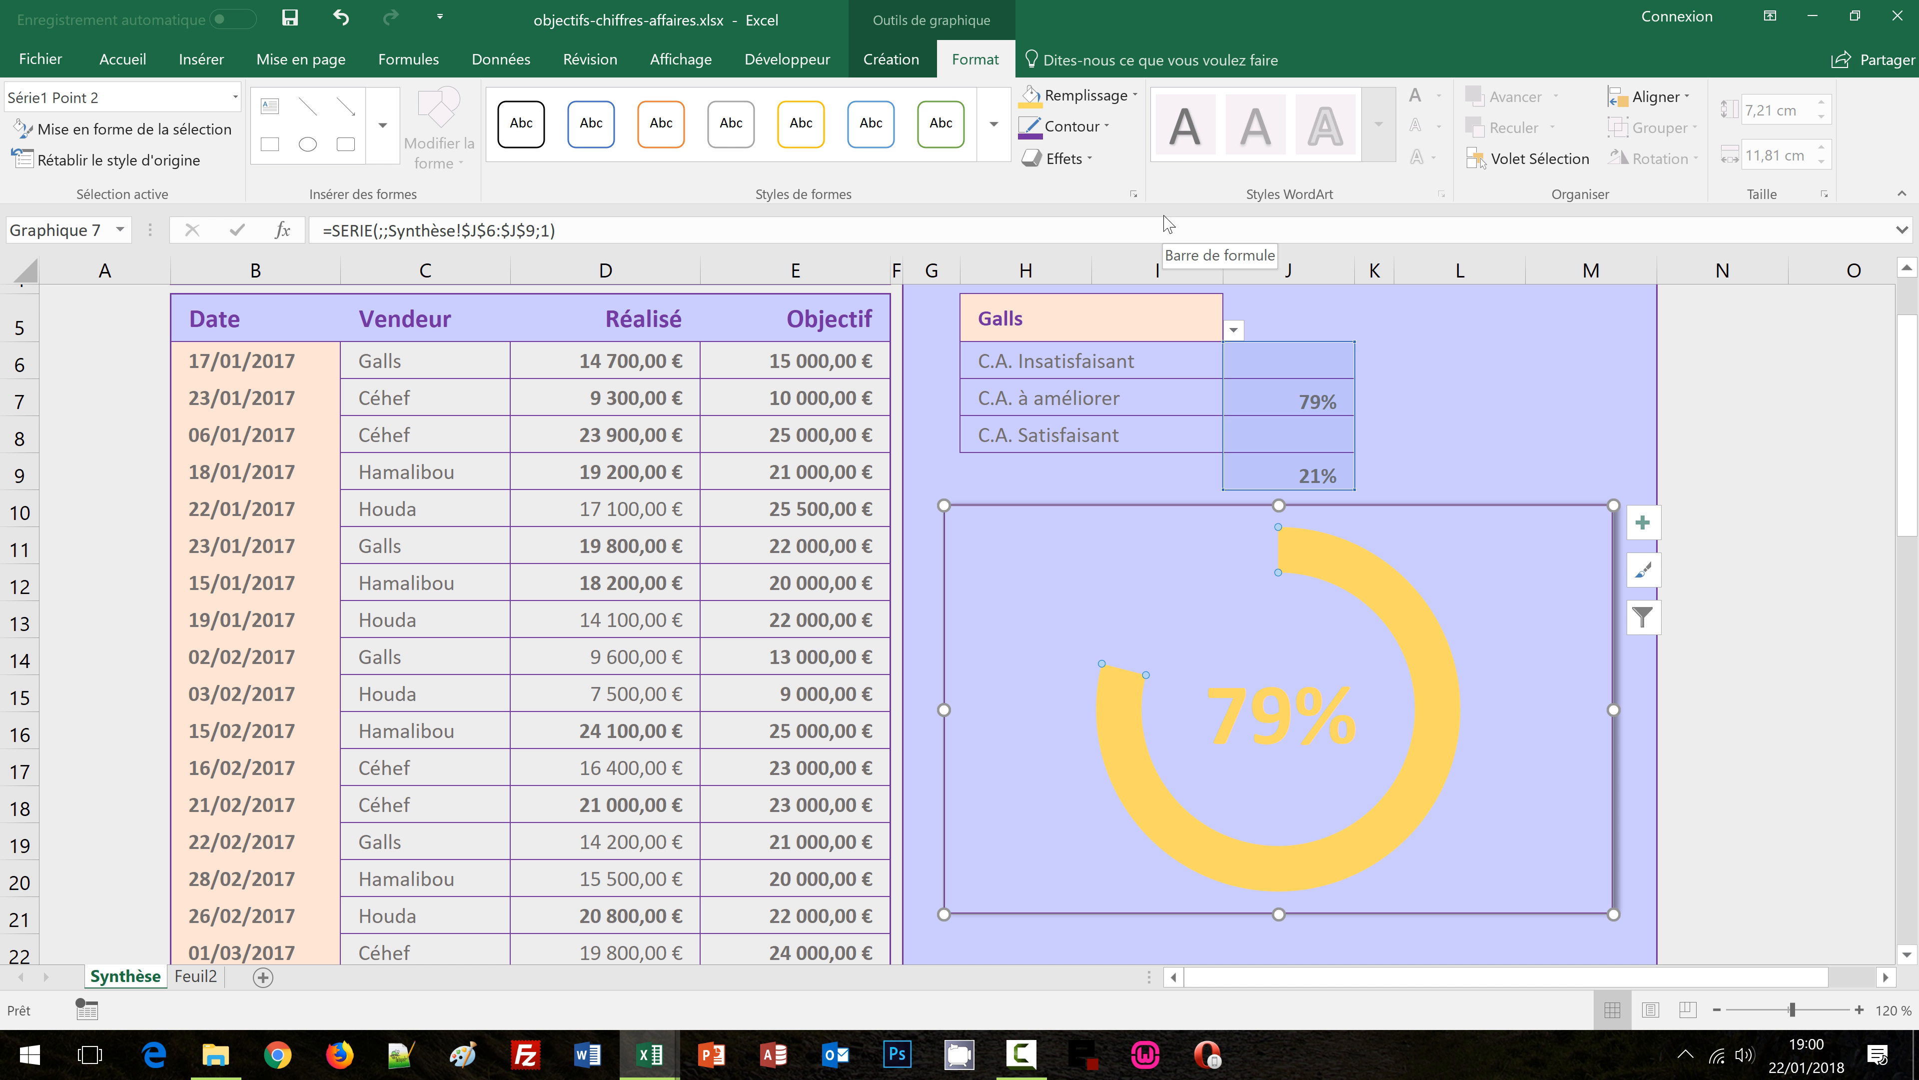
Choose the seller rated C.A. Satisfaisant in H5 and apply the light green theme fill to the still-selected Point 2 segment
click(1233, 332)
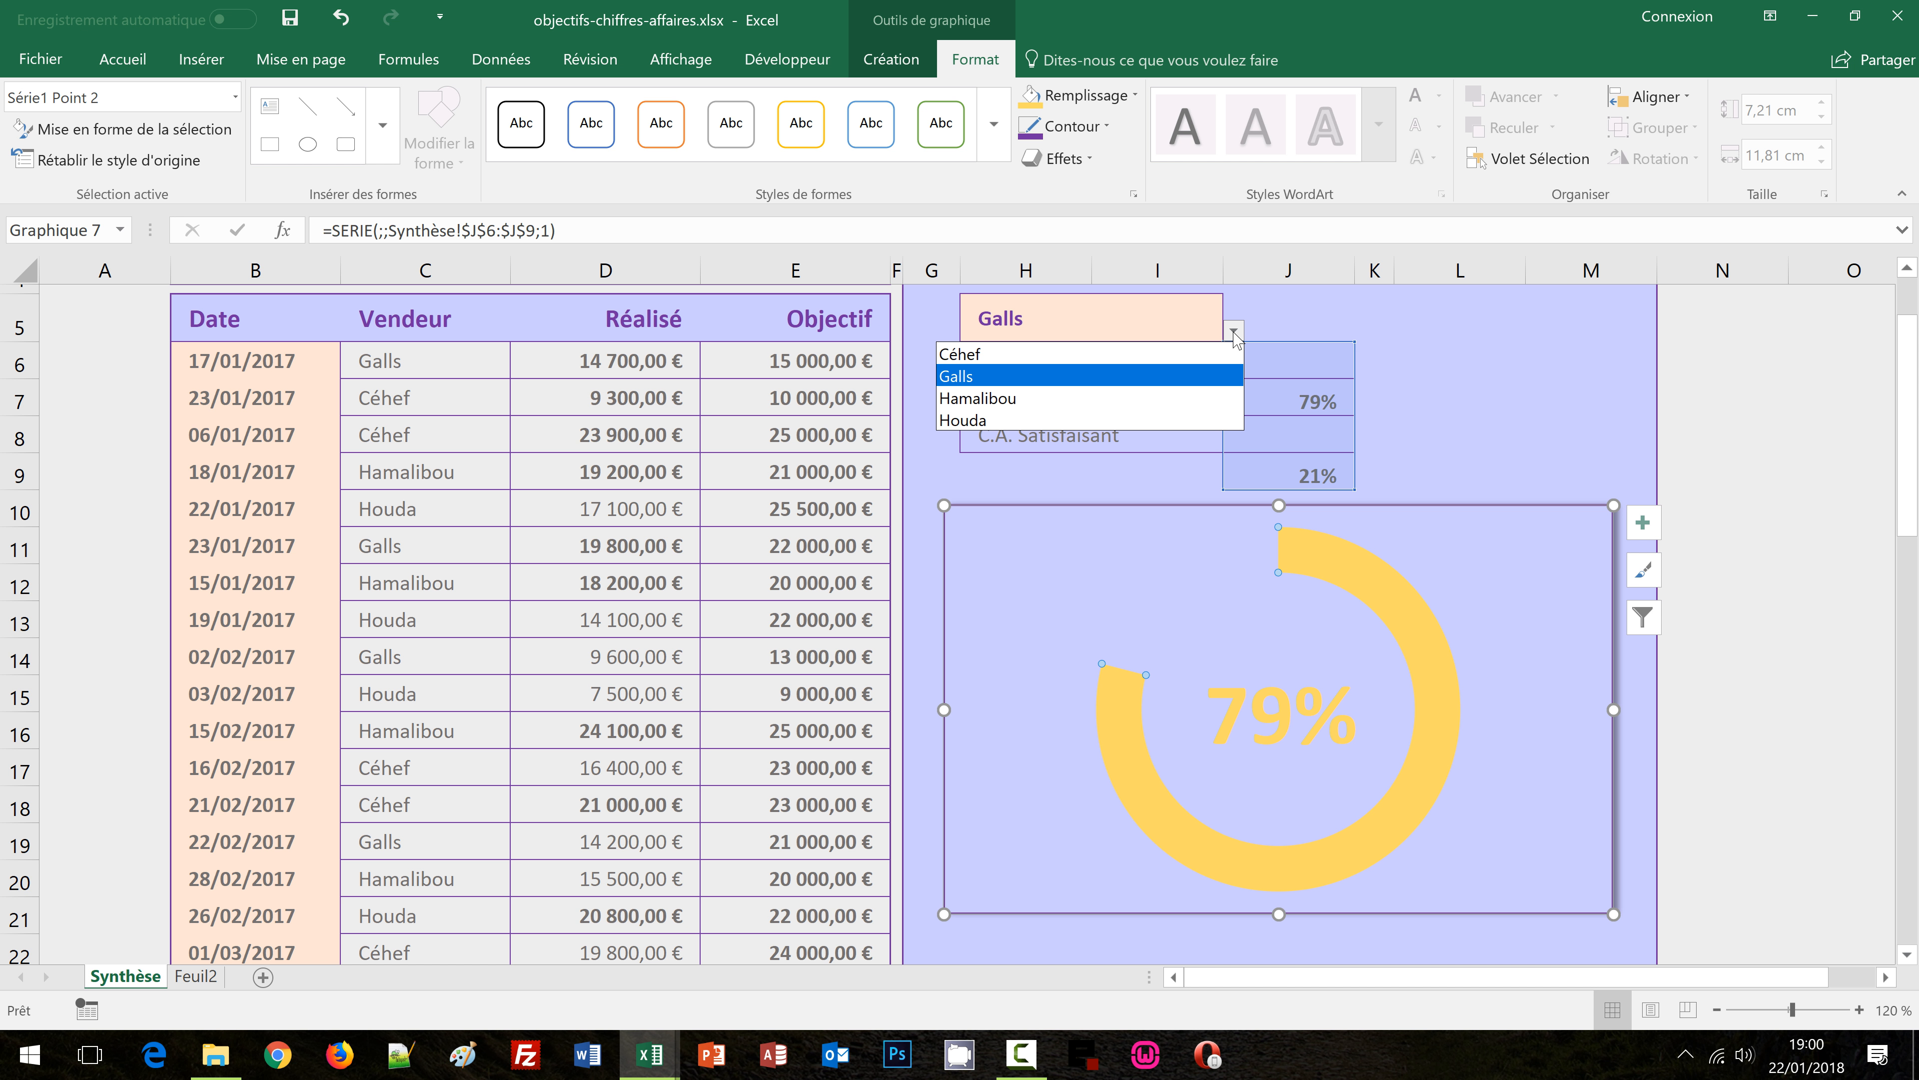
click(1005, 399)
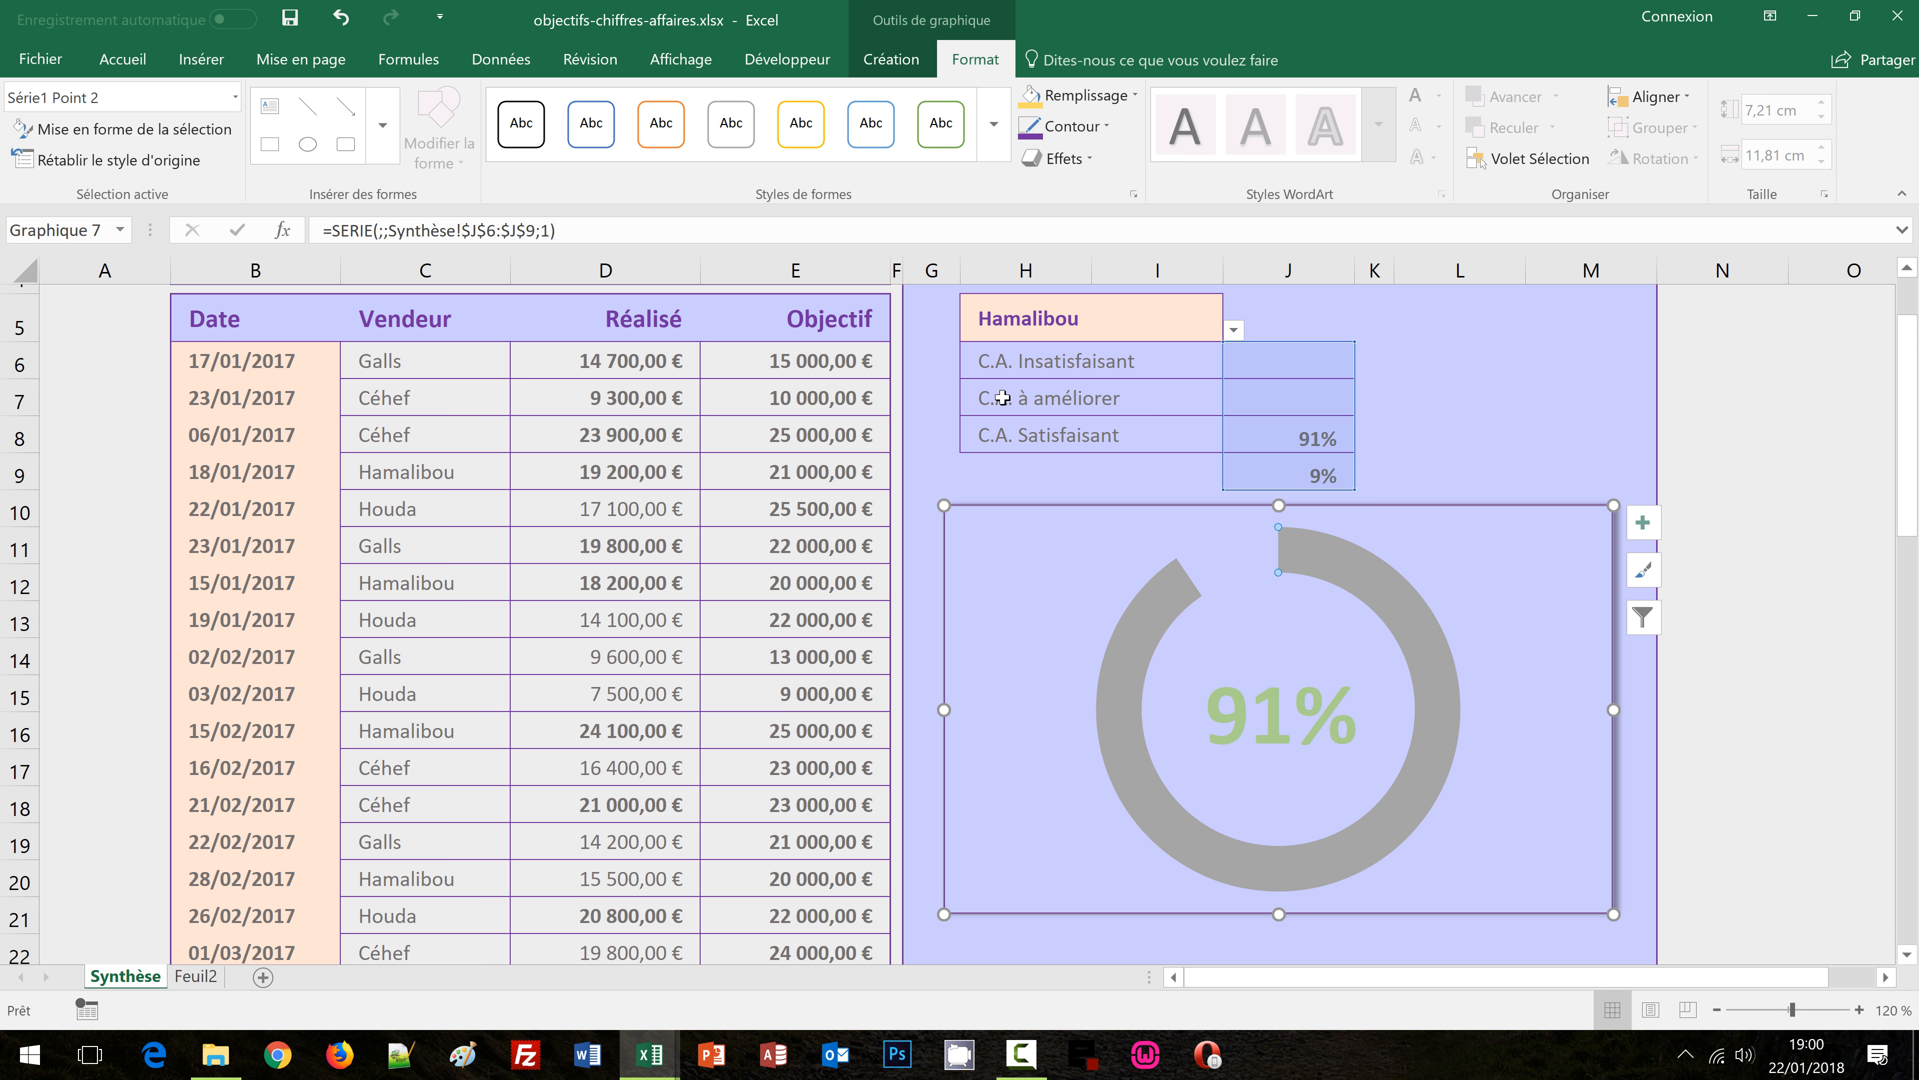
click(1135, 97)
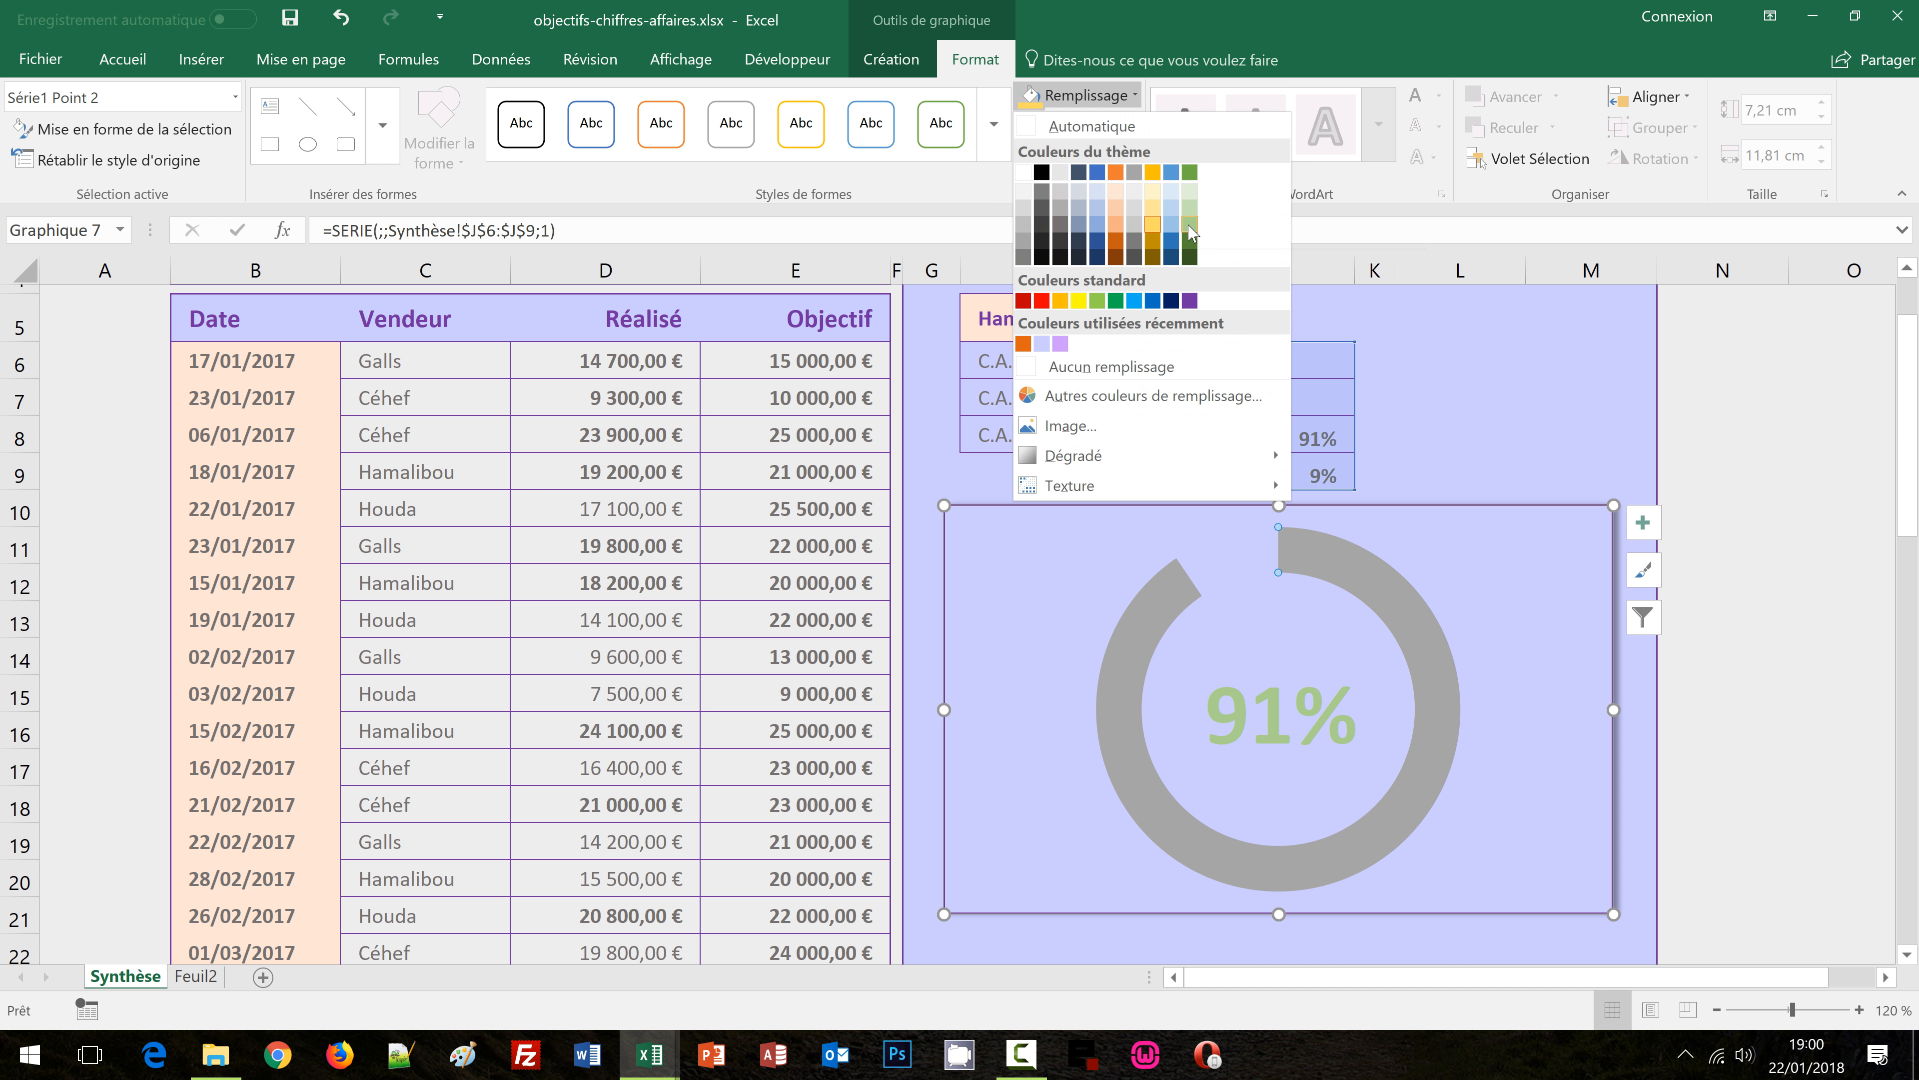
click(1189, 224)
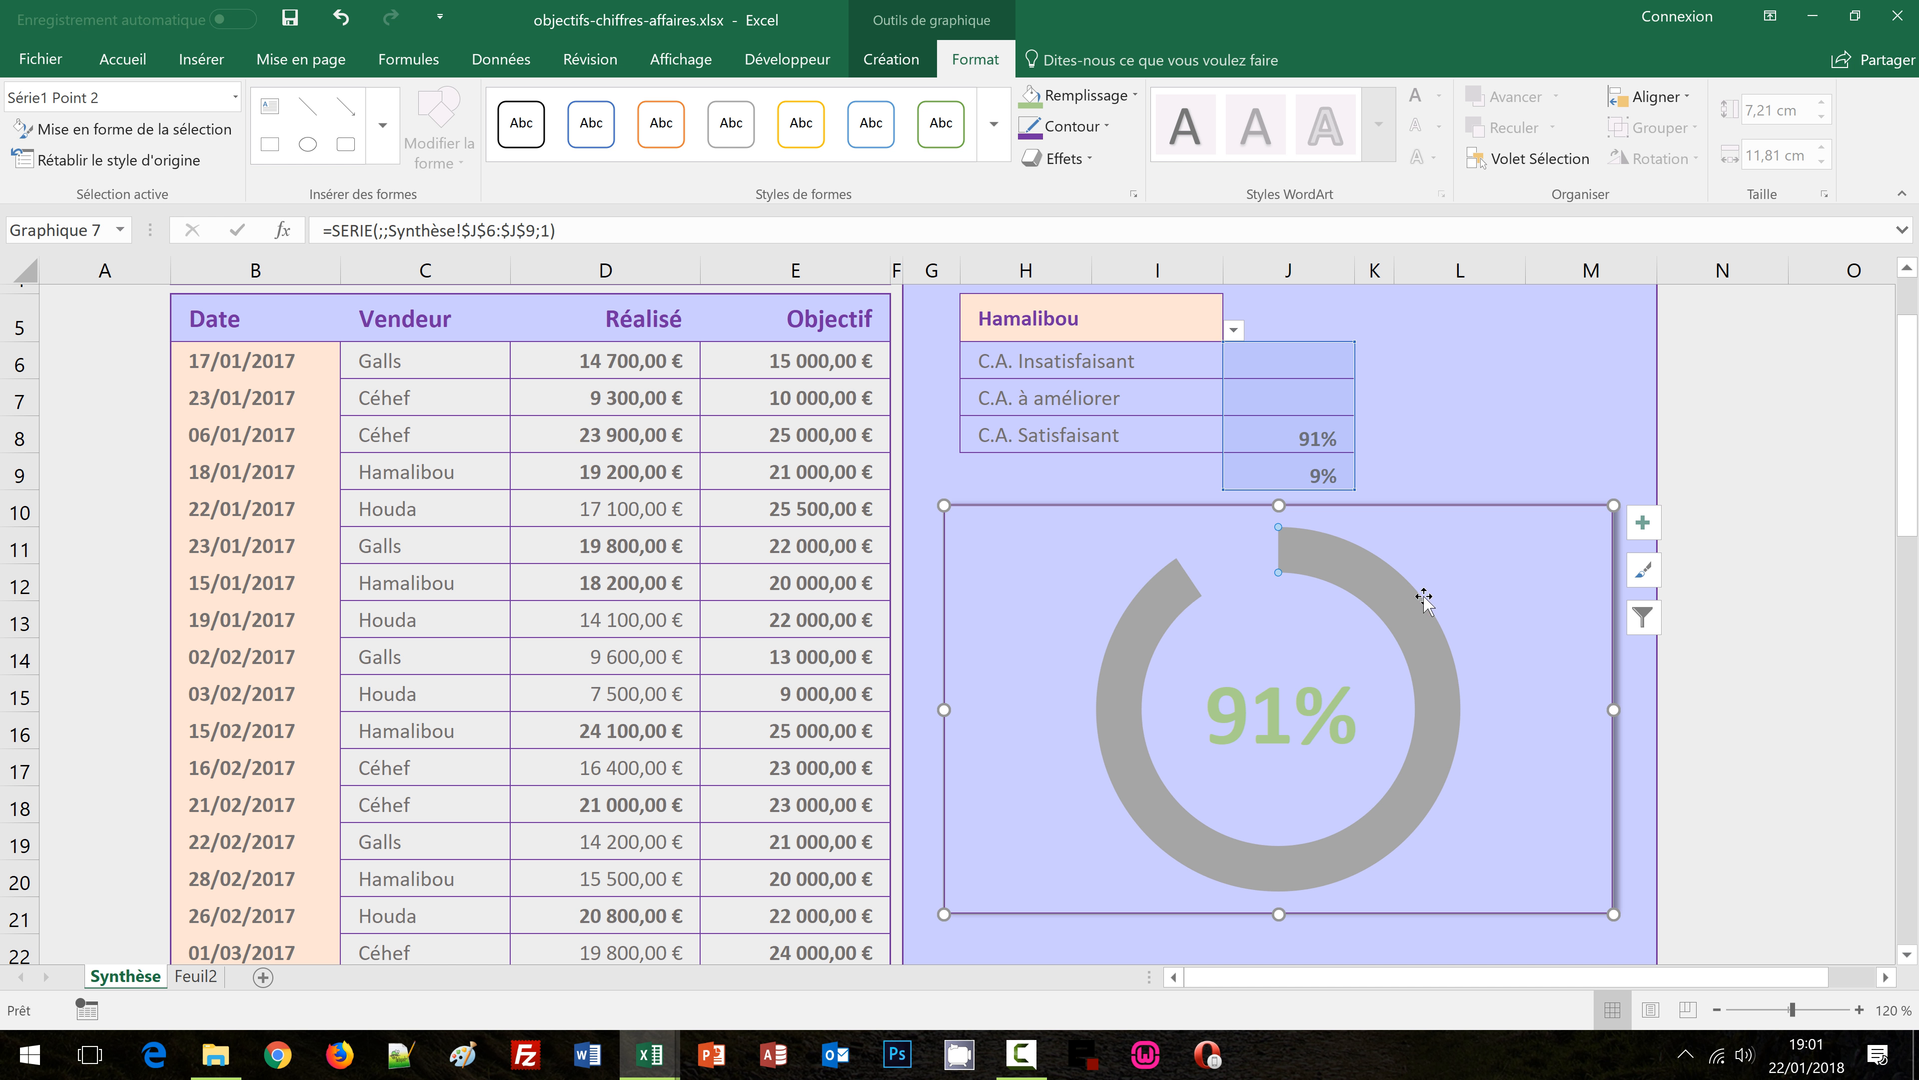
Fill the C.A. Satisfaisant ring segment, Point 3 of the series, with the light green theme colour
click(1472, 627)
click(1390, 592)
click(1315, 559)
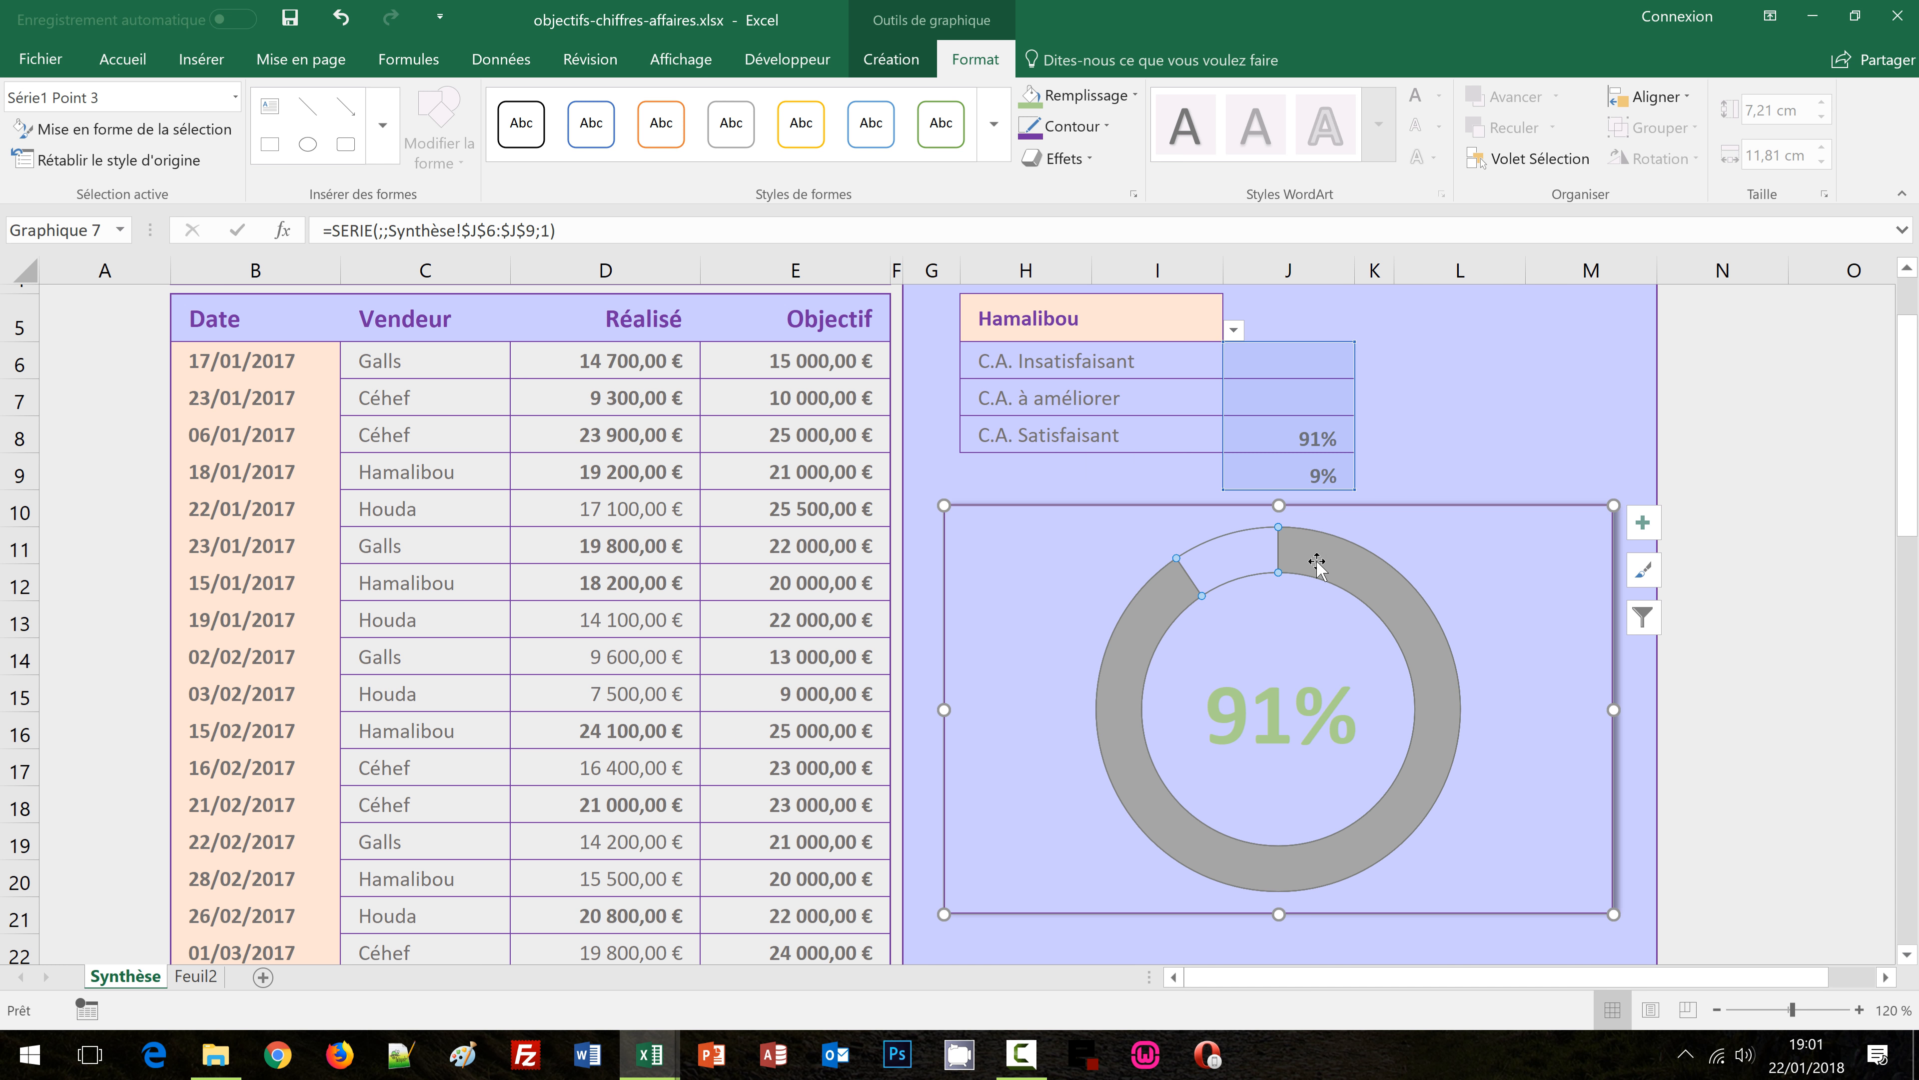
click(1132, 95)
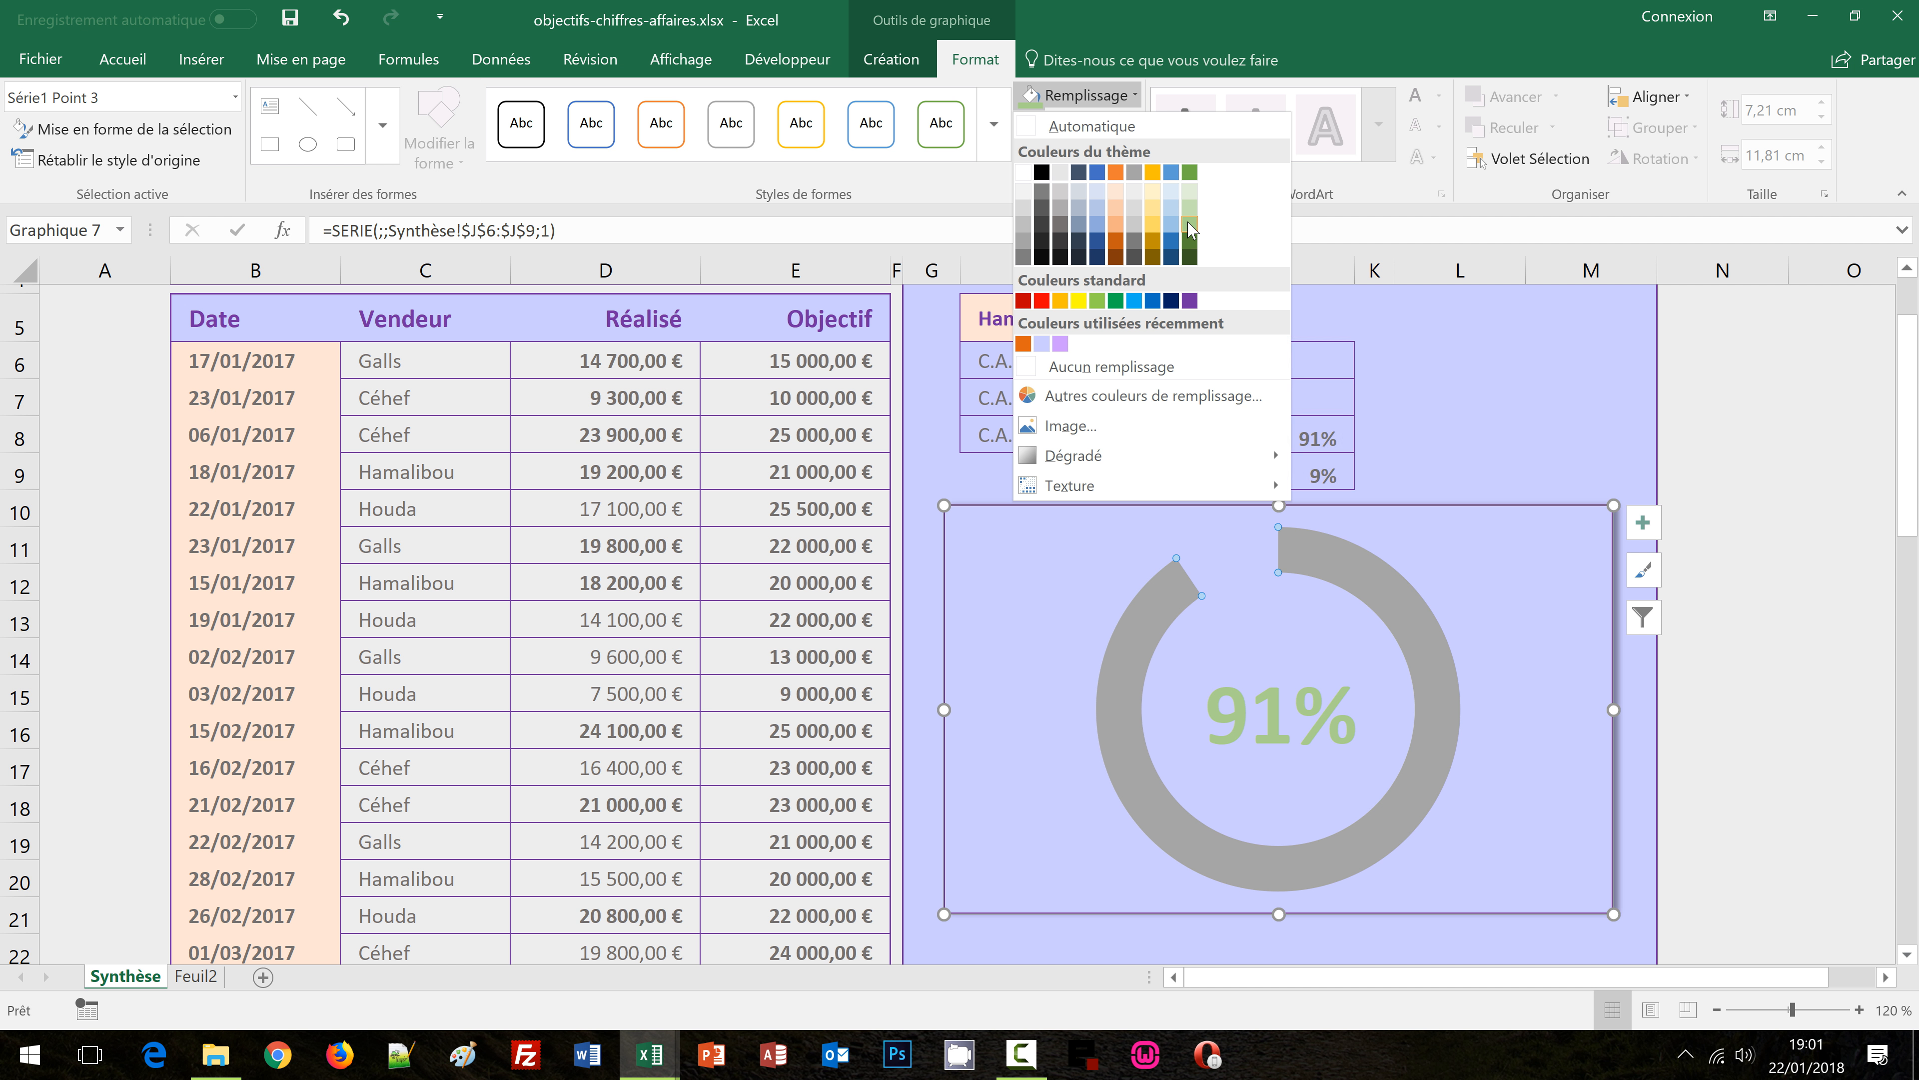
click(1189, 223)
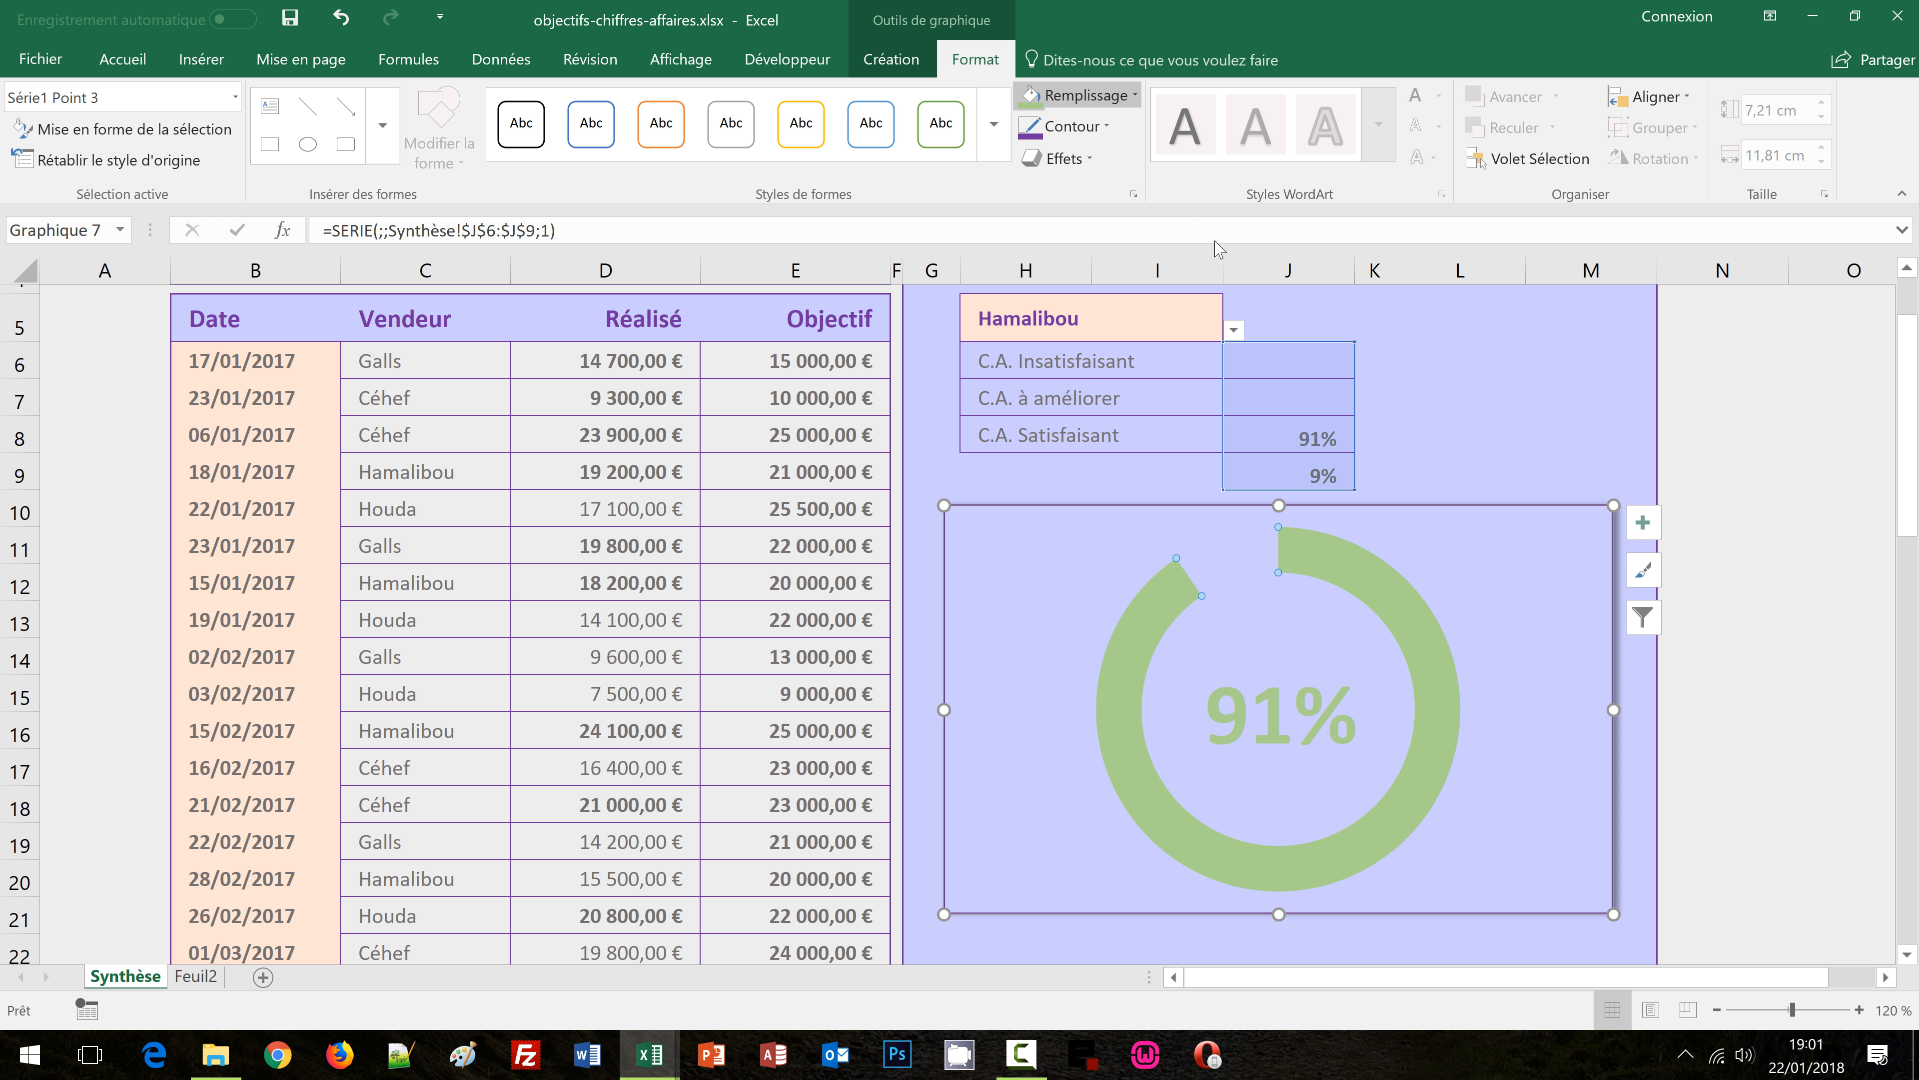
Test the dynamic chart by cycling the seller in H5 and examining the ring and percentage colours for each rating
click(1561, 432)
click(1194, 336)
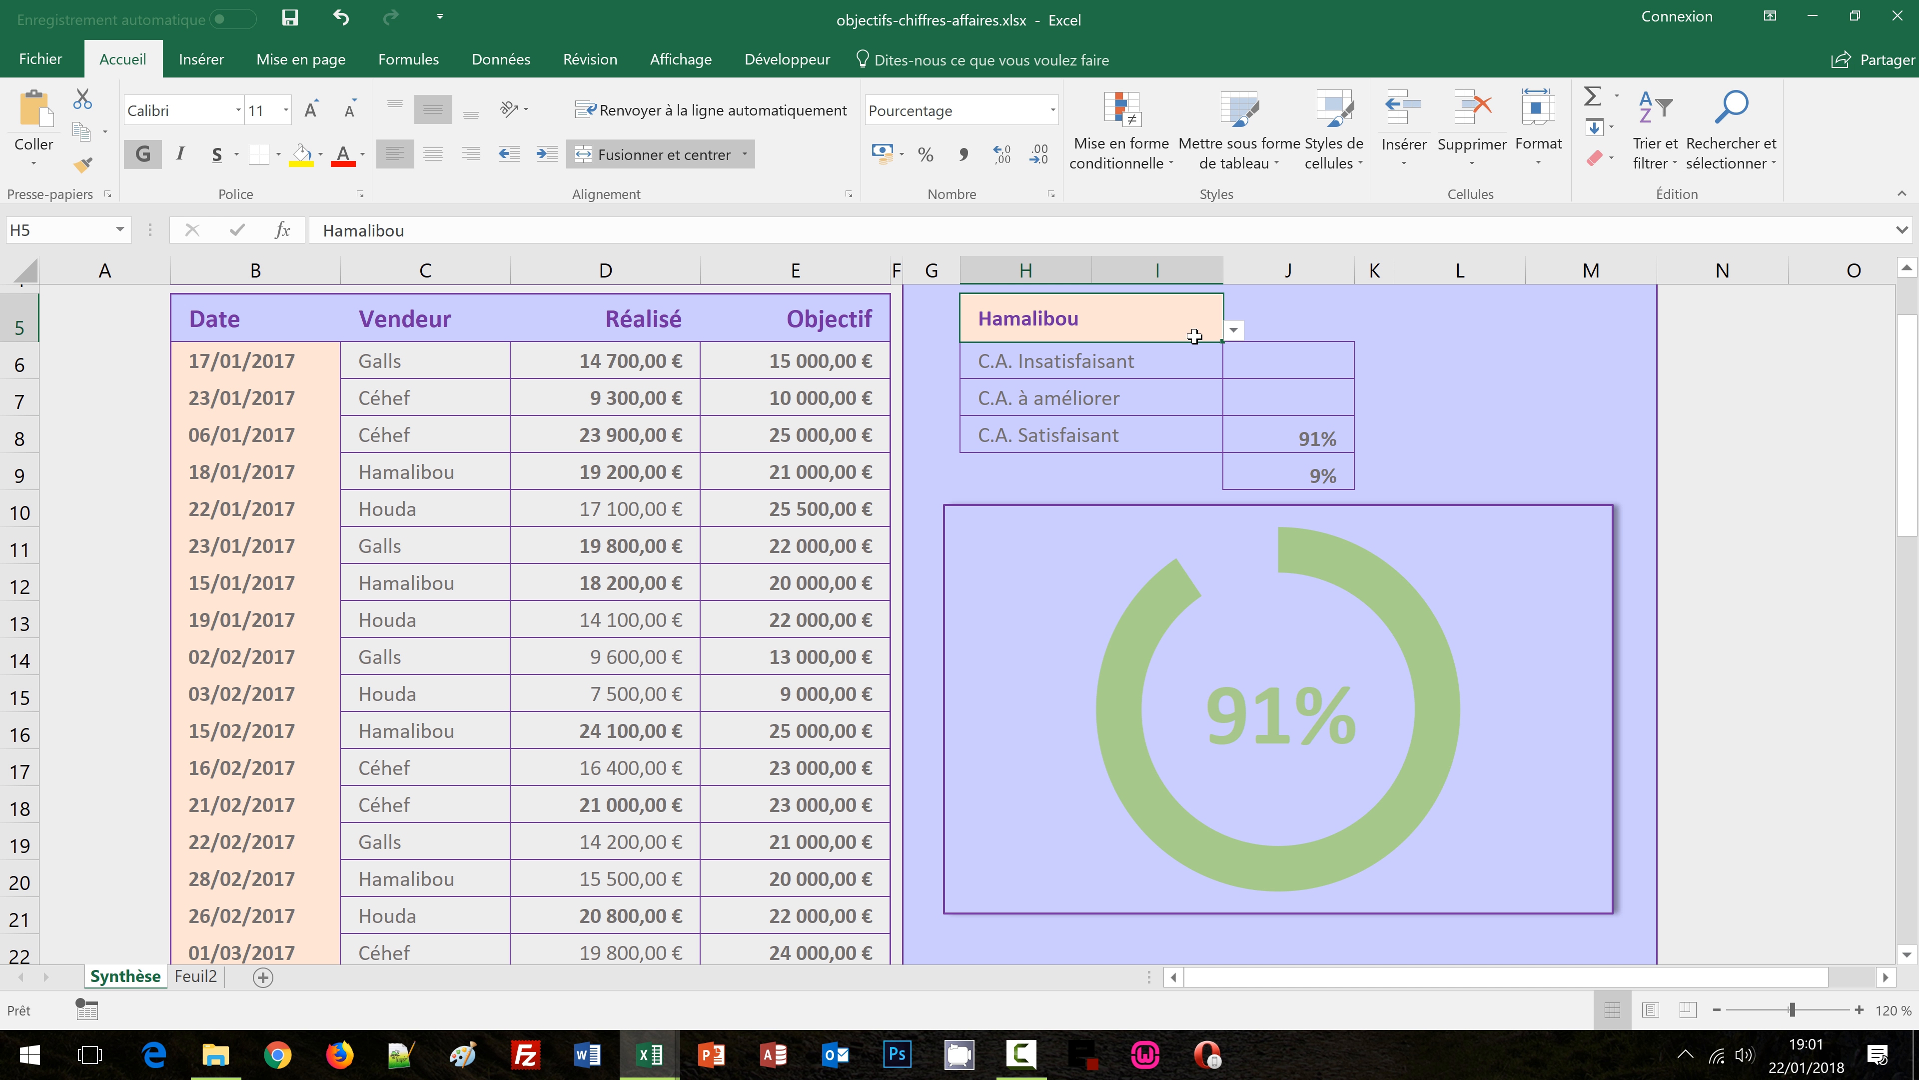
click(1233, 329)
click(1187, 359)
click(1234, 329)
click(1178, 378)
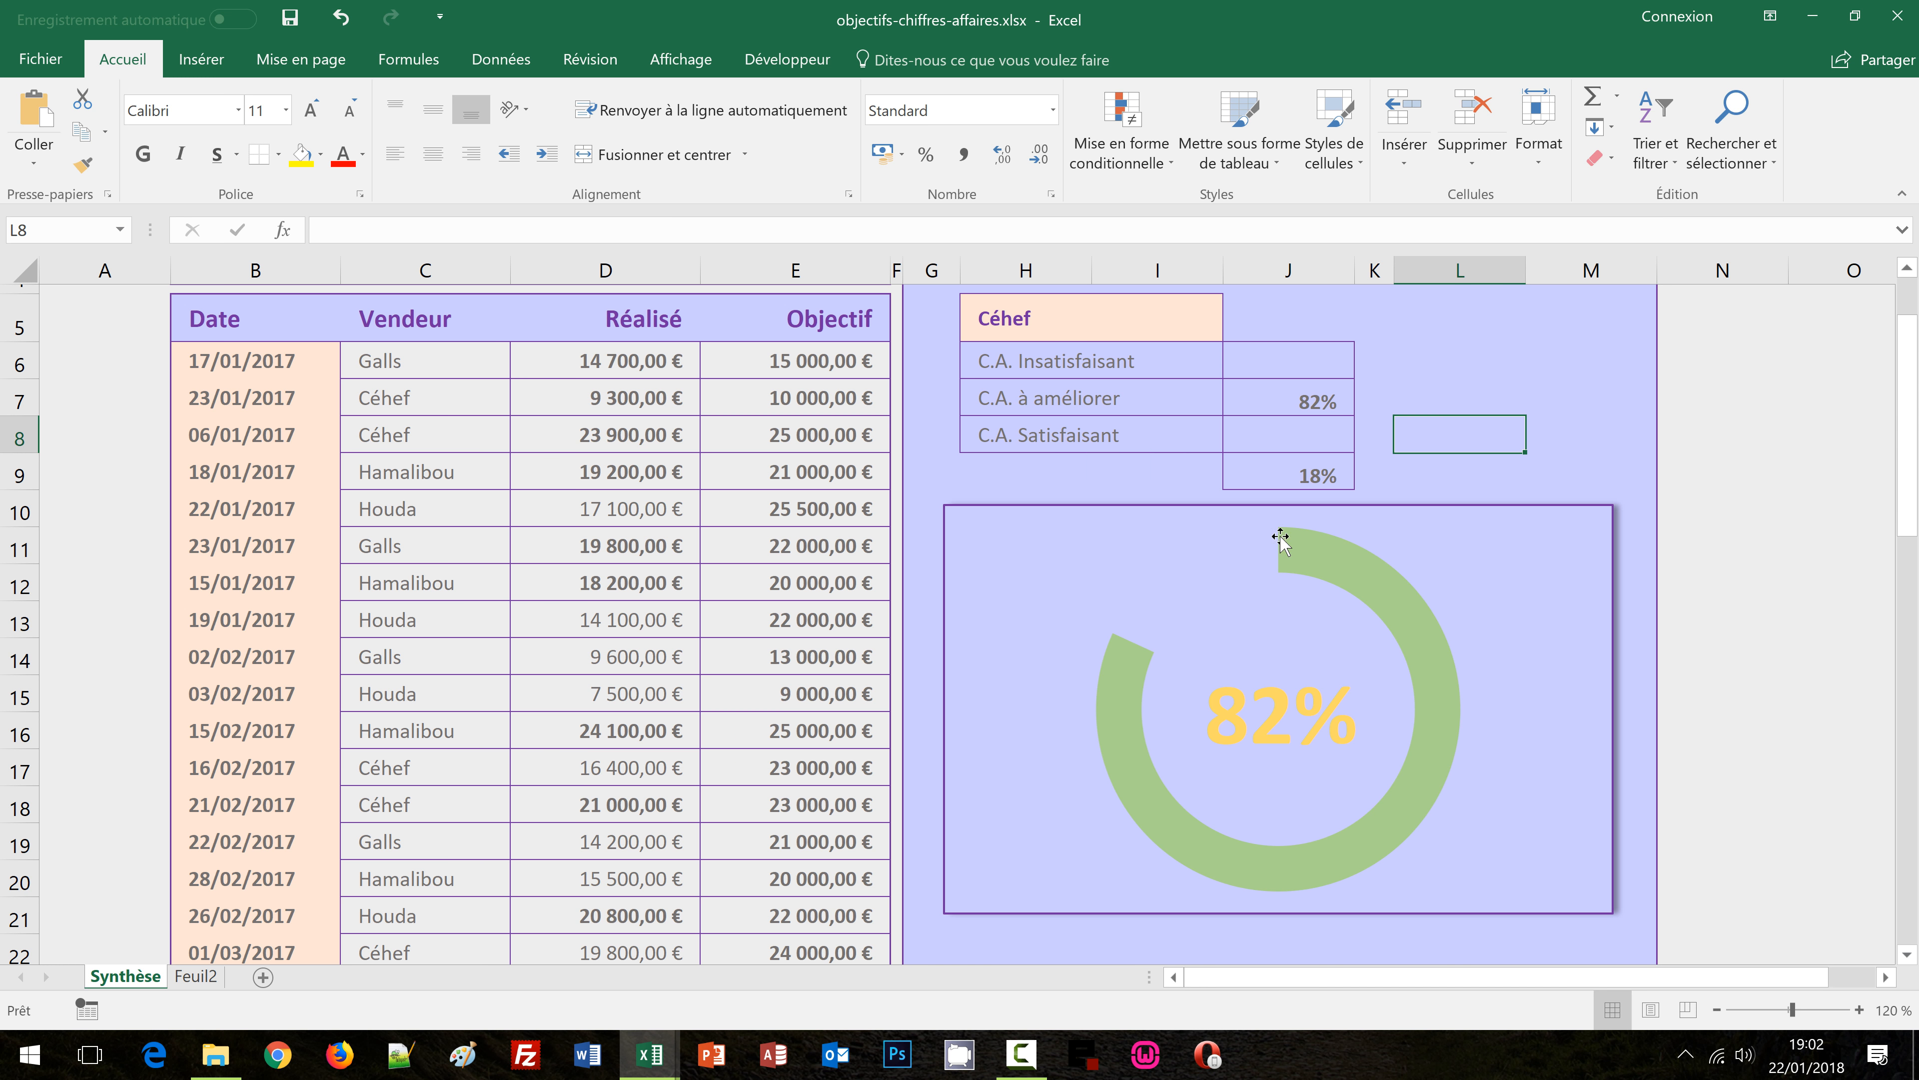
click(1126, 325)
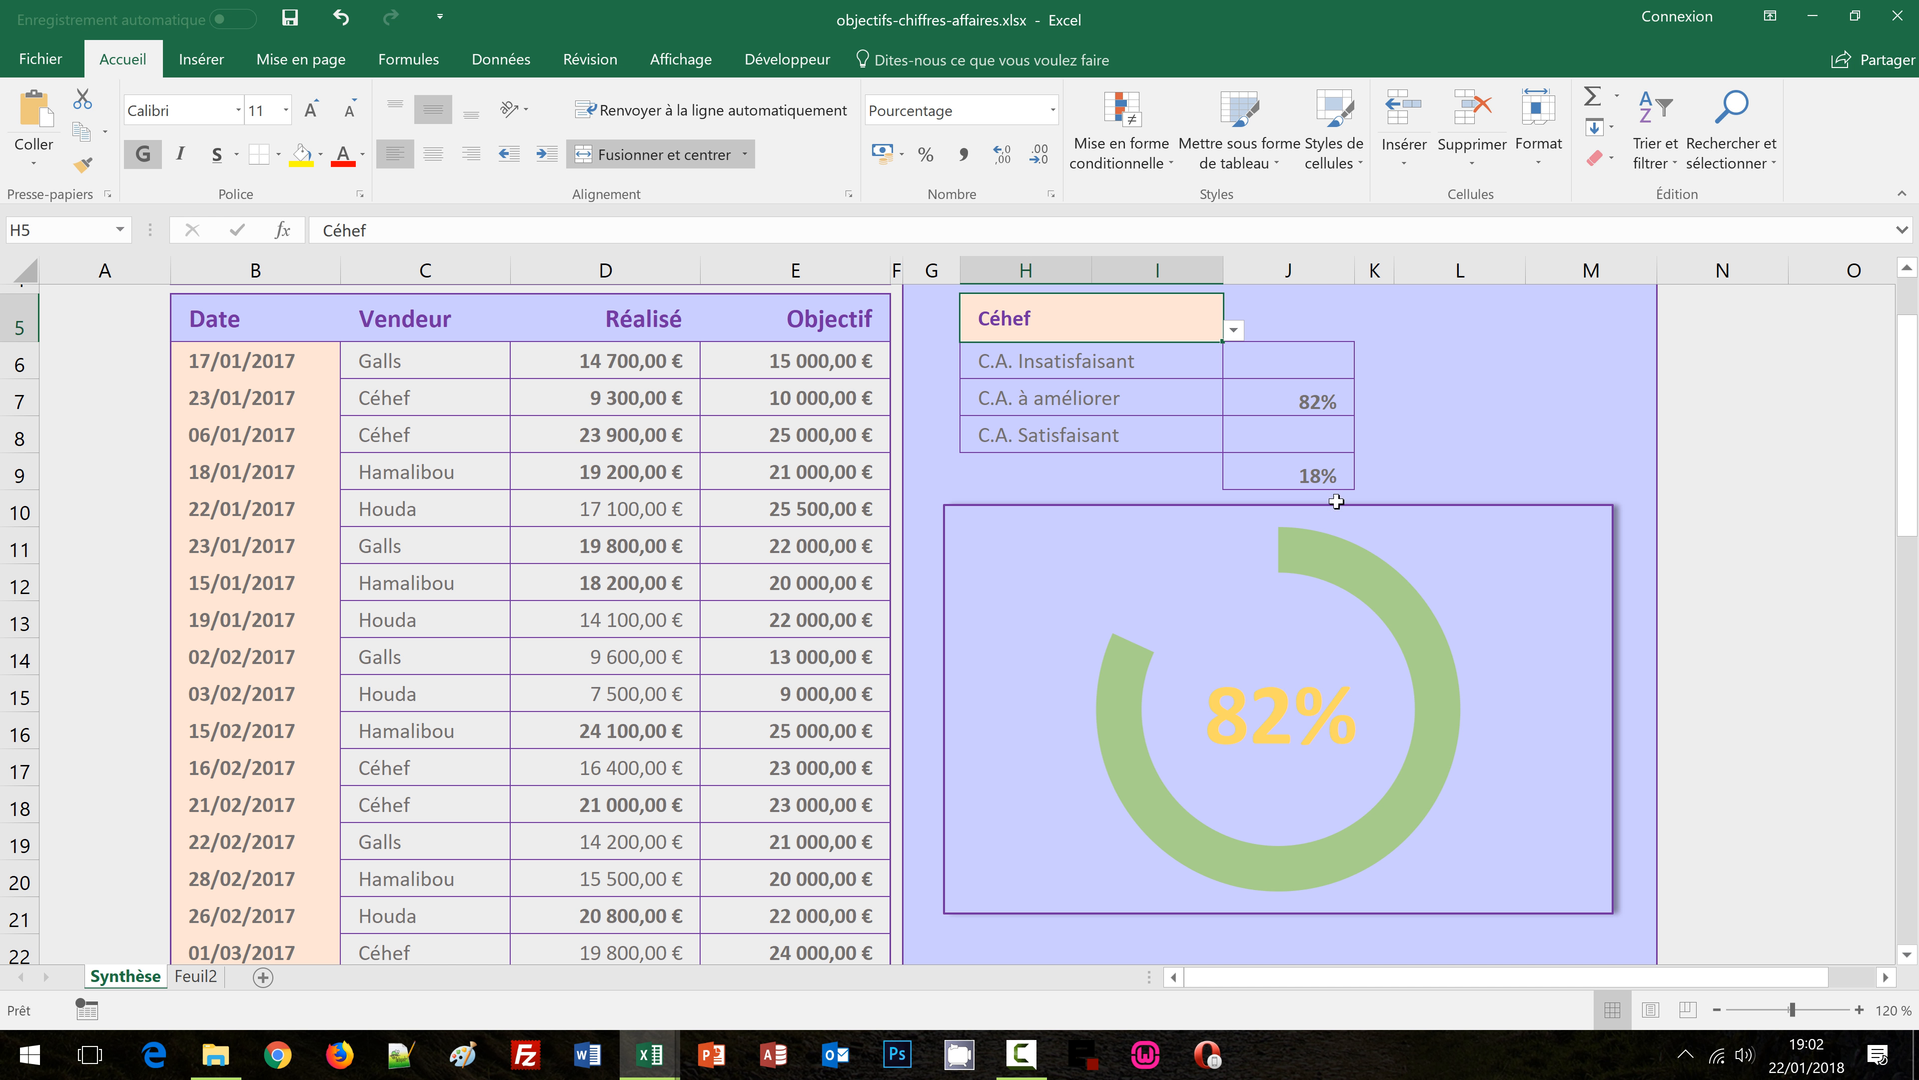
click(1233, 330)
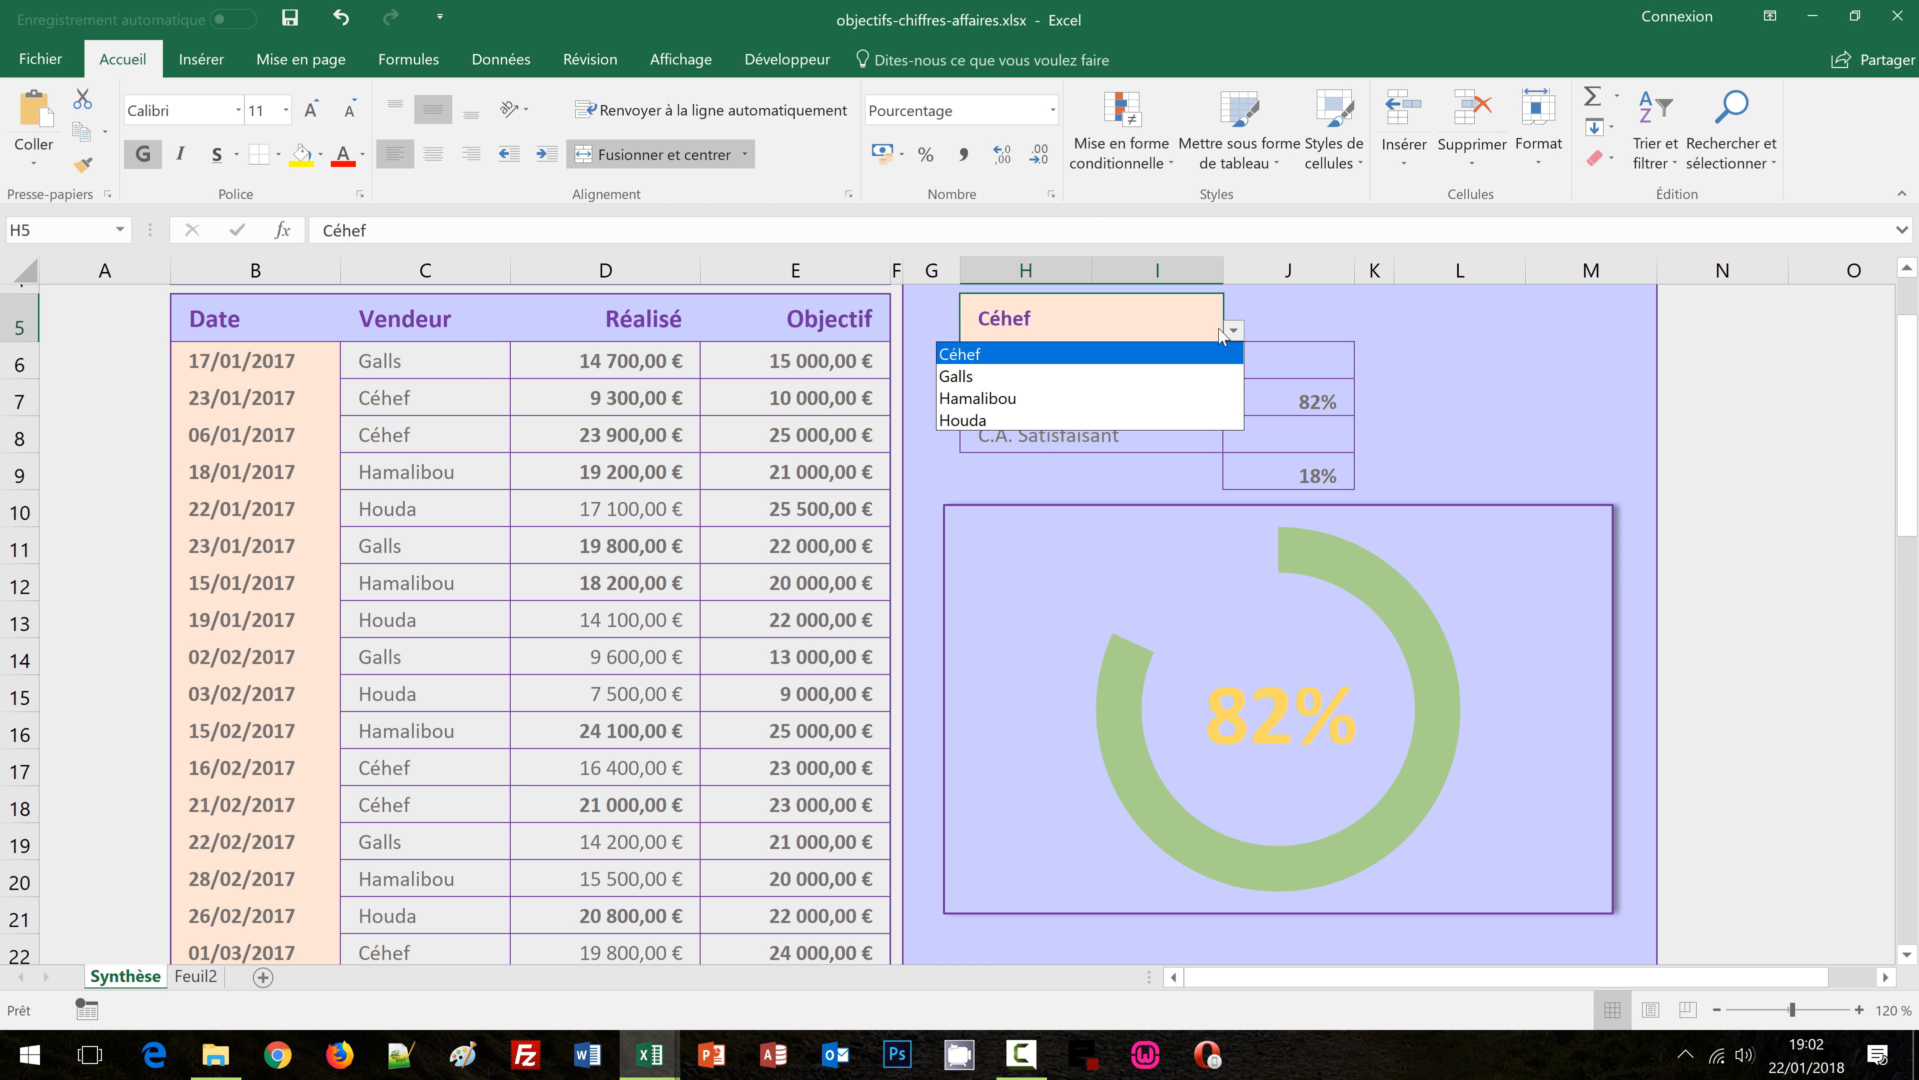
click(1001, 422)
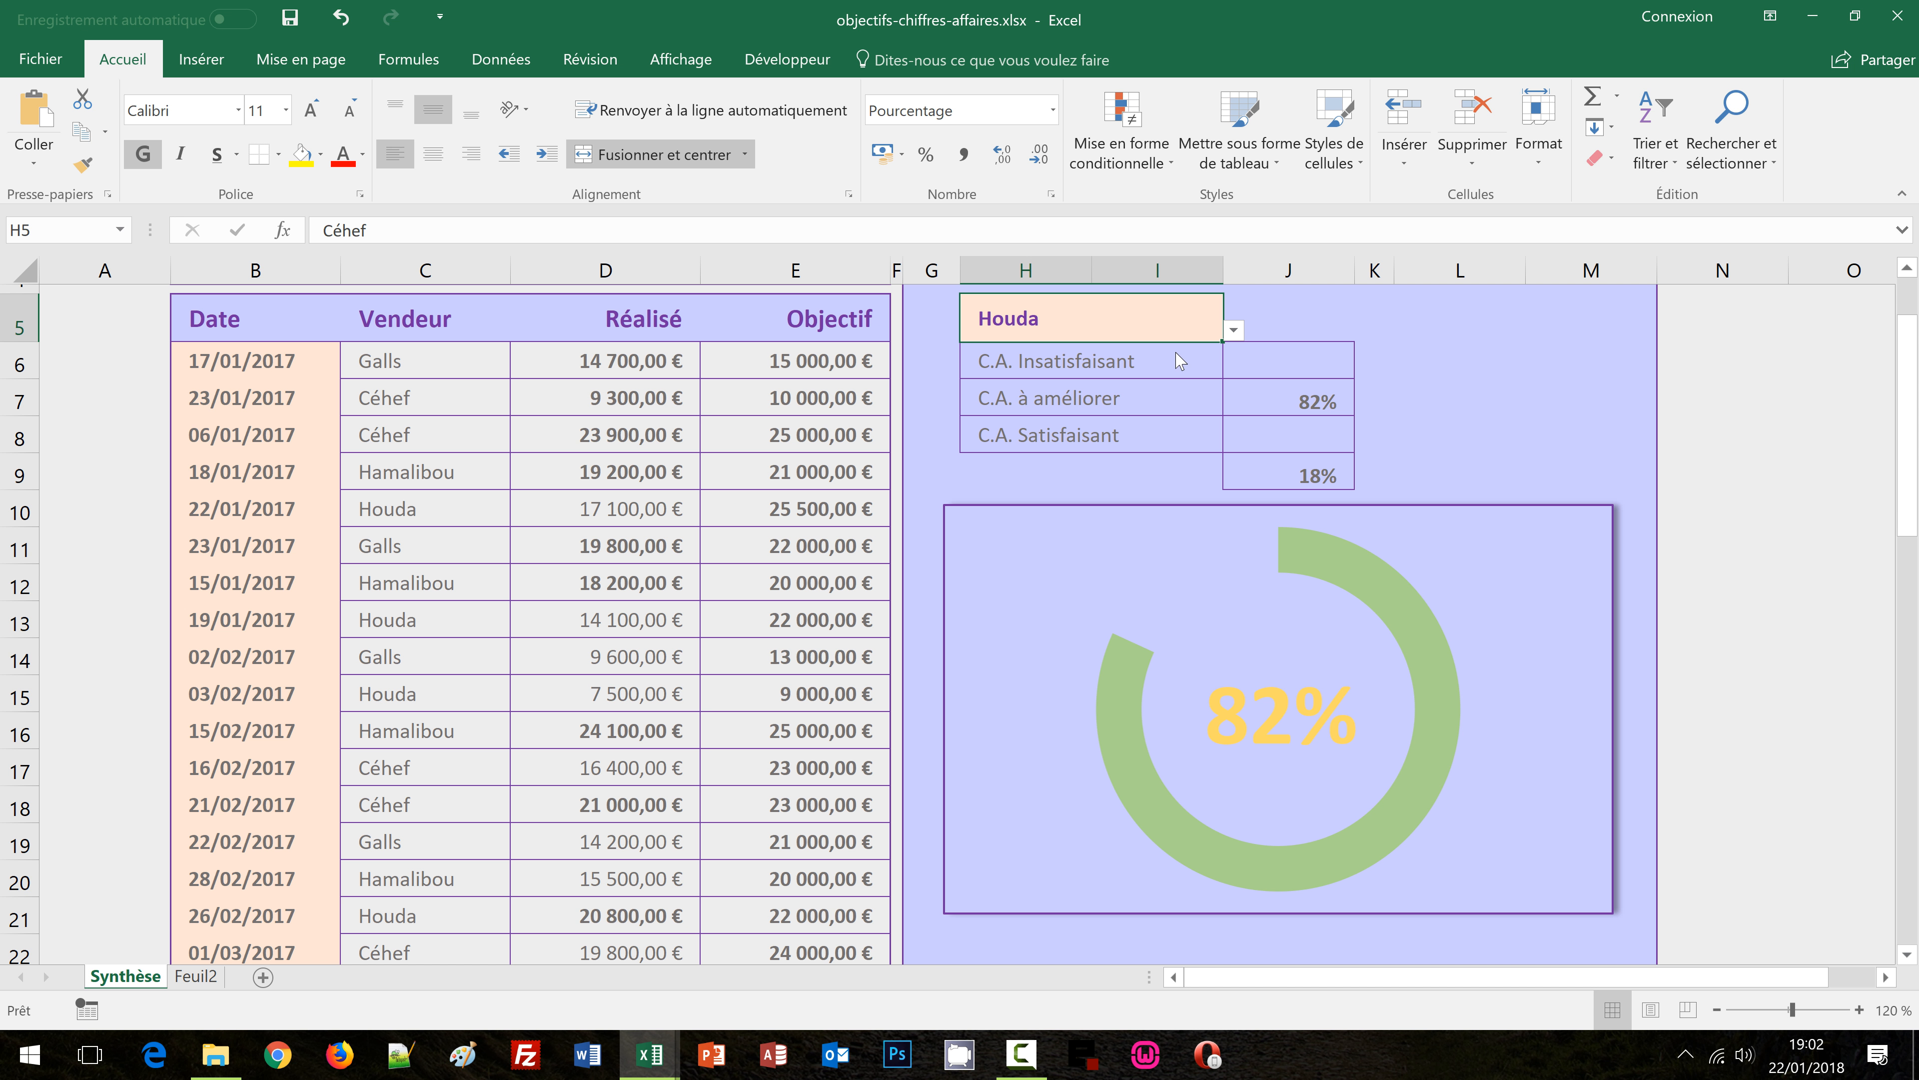
click(1233, 330)
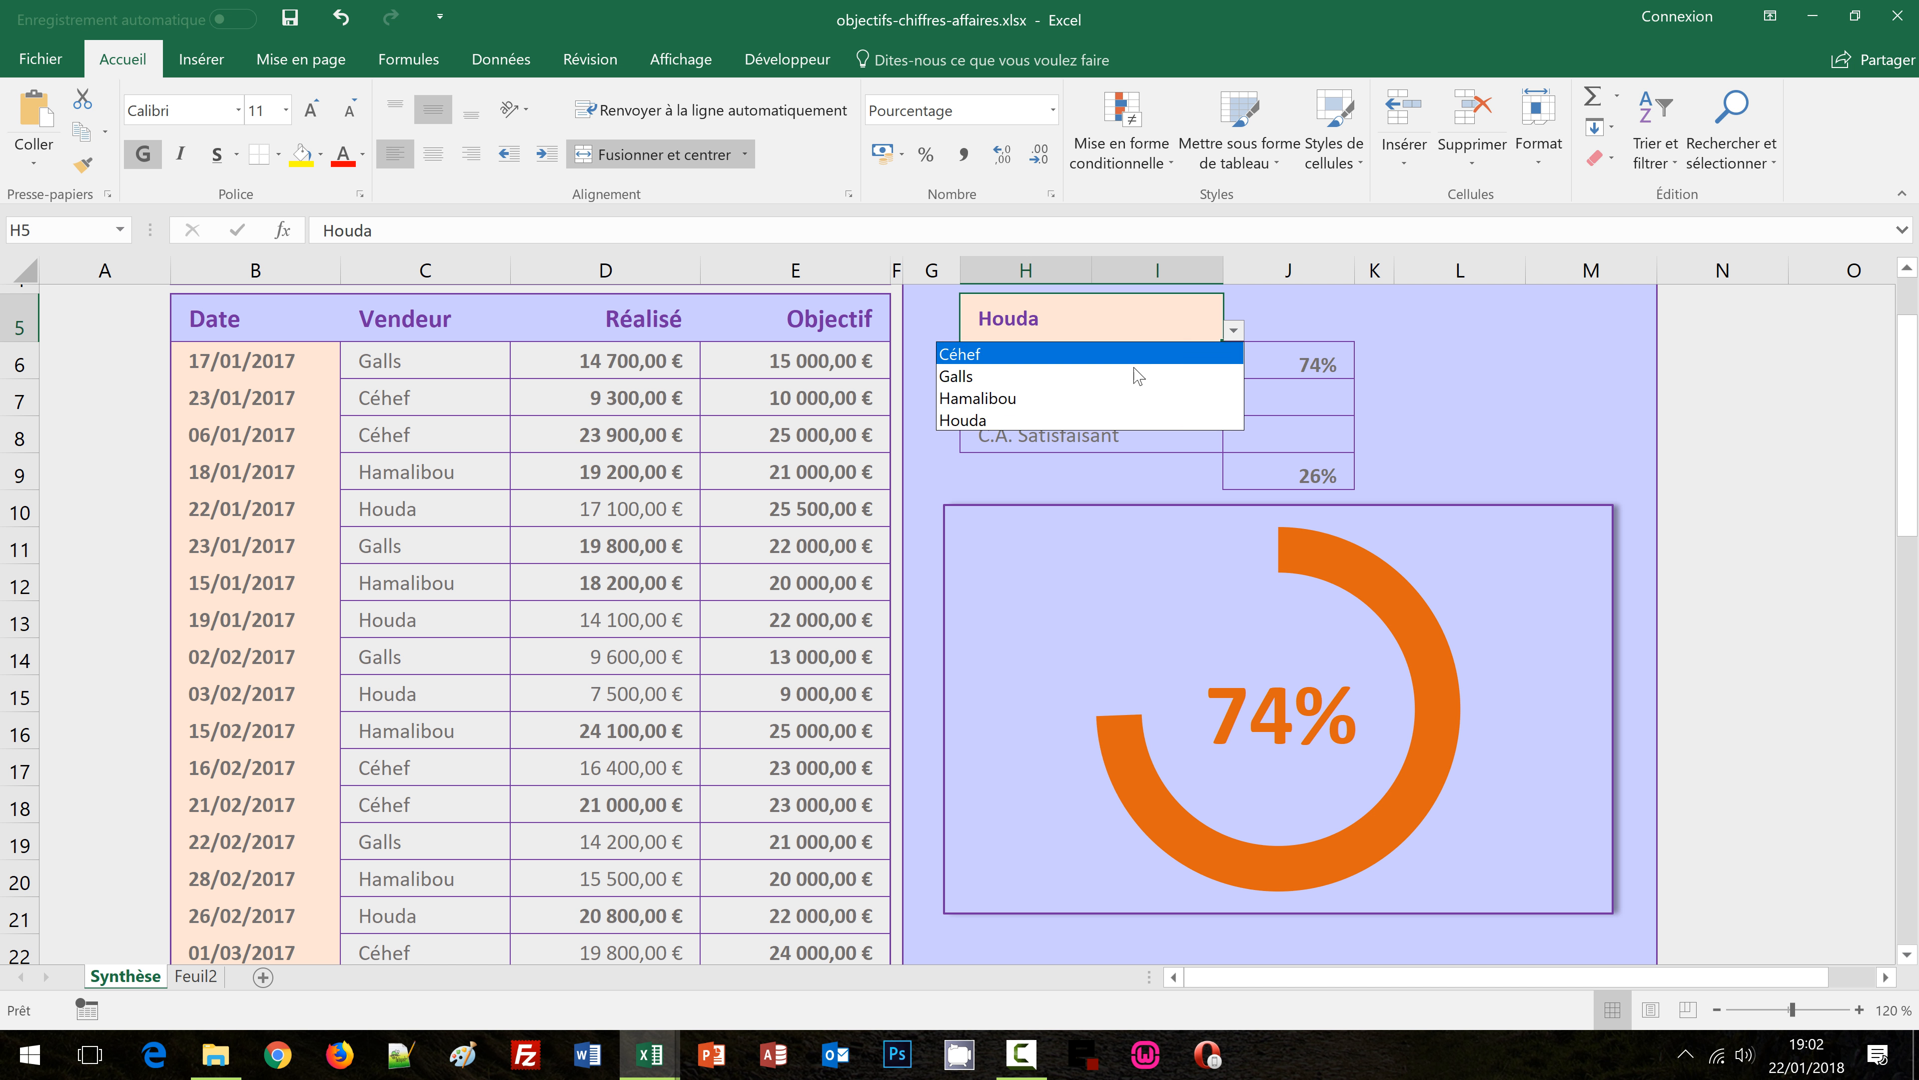
click(1118, 391)
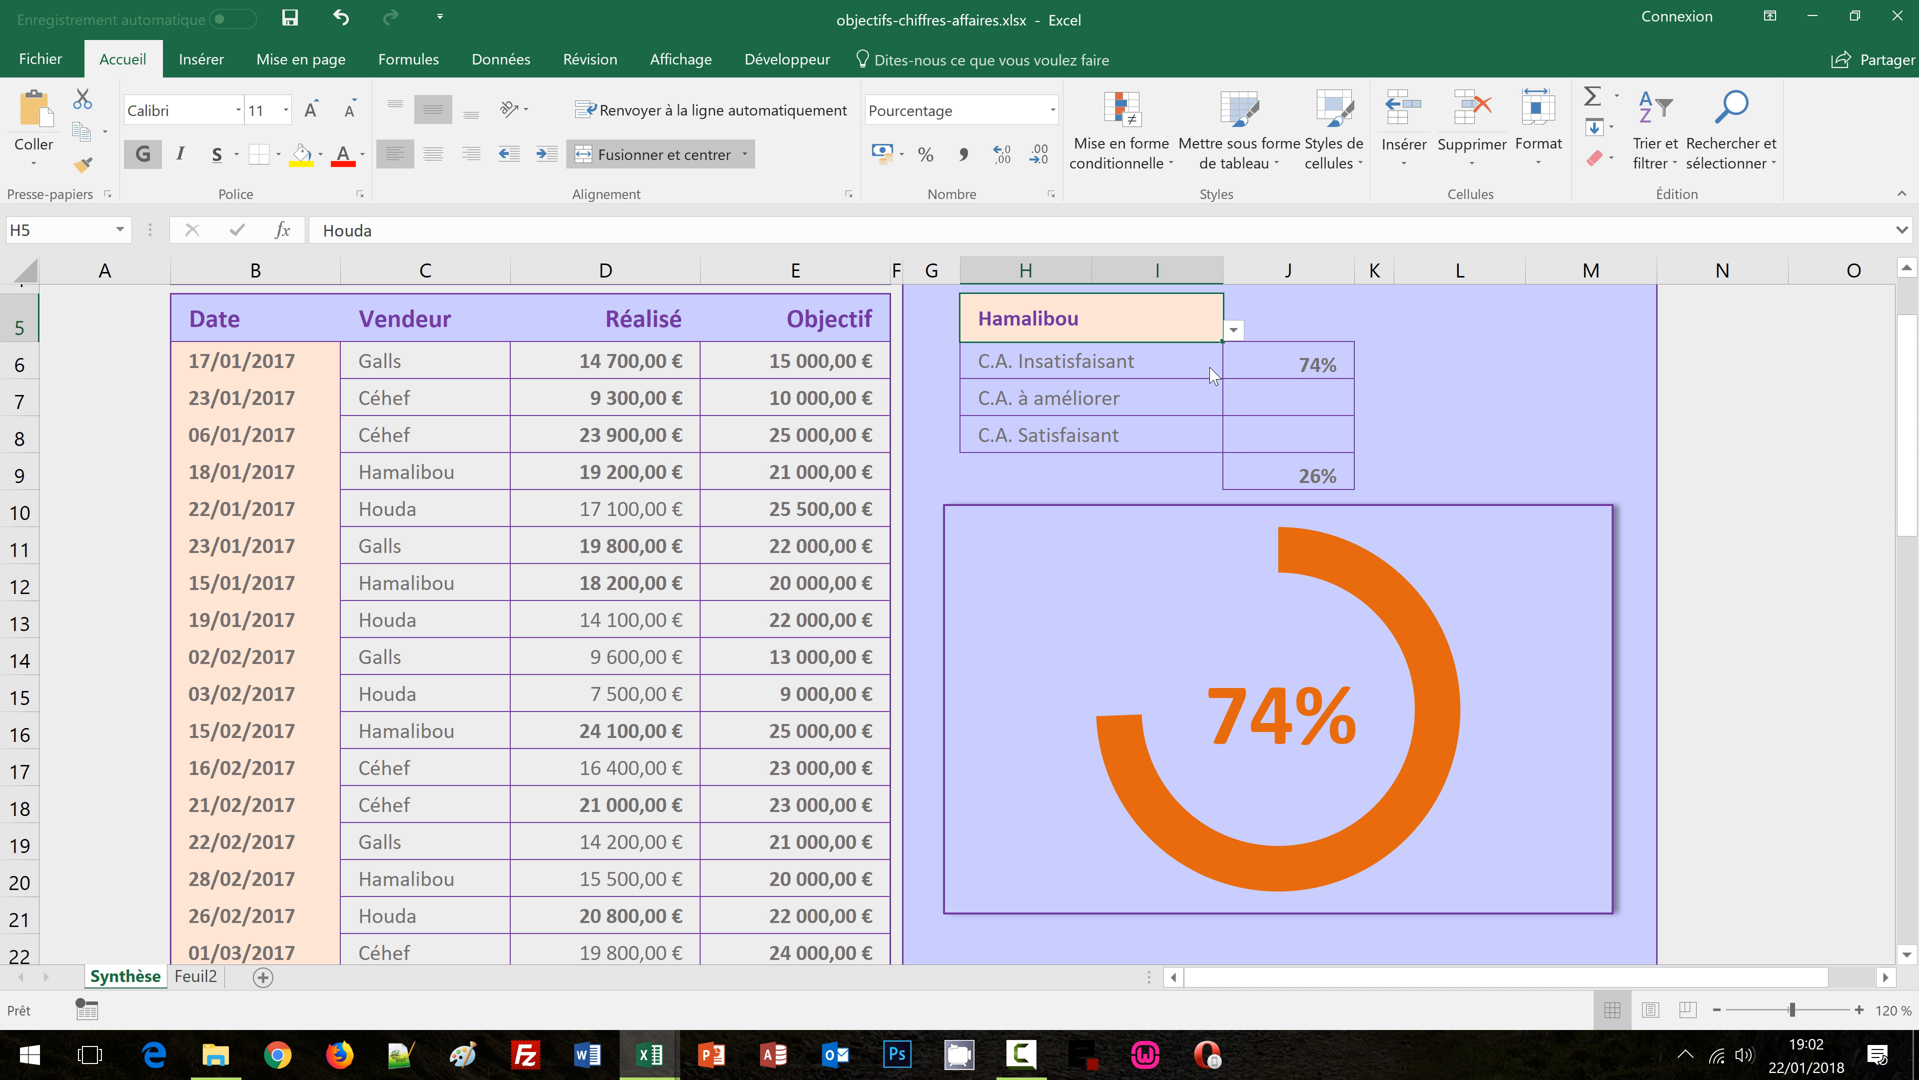
click(1233, 331)
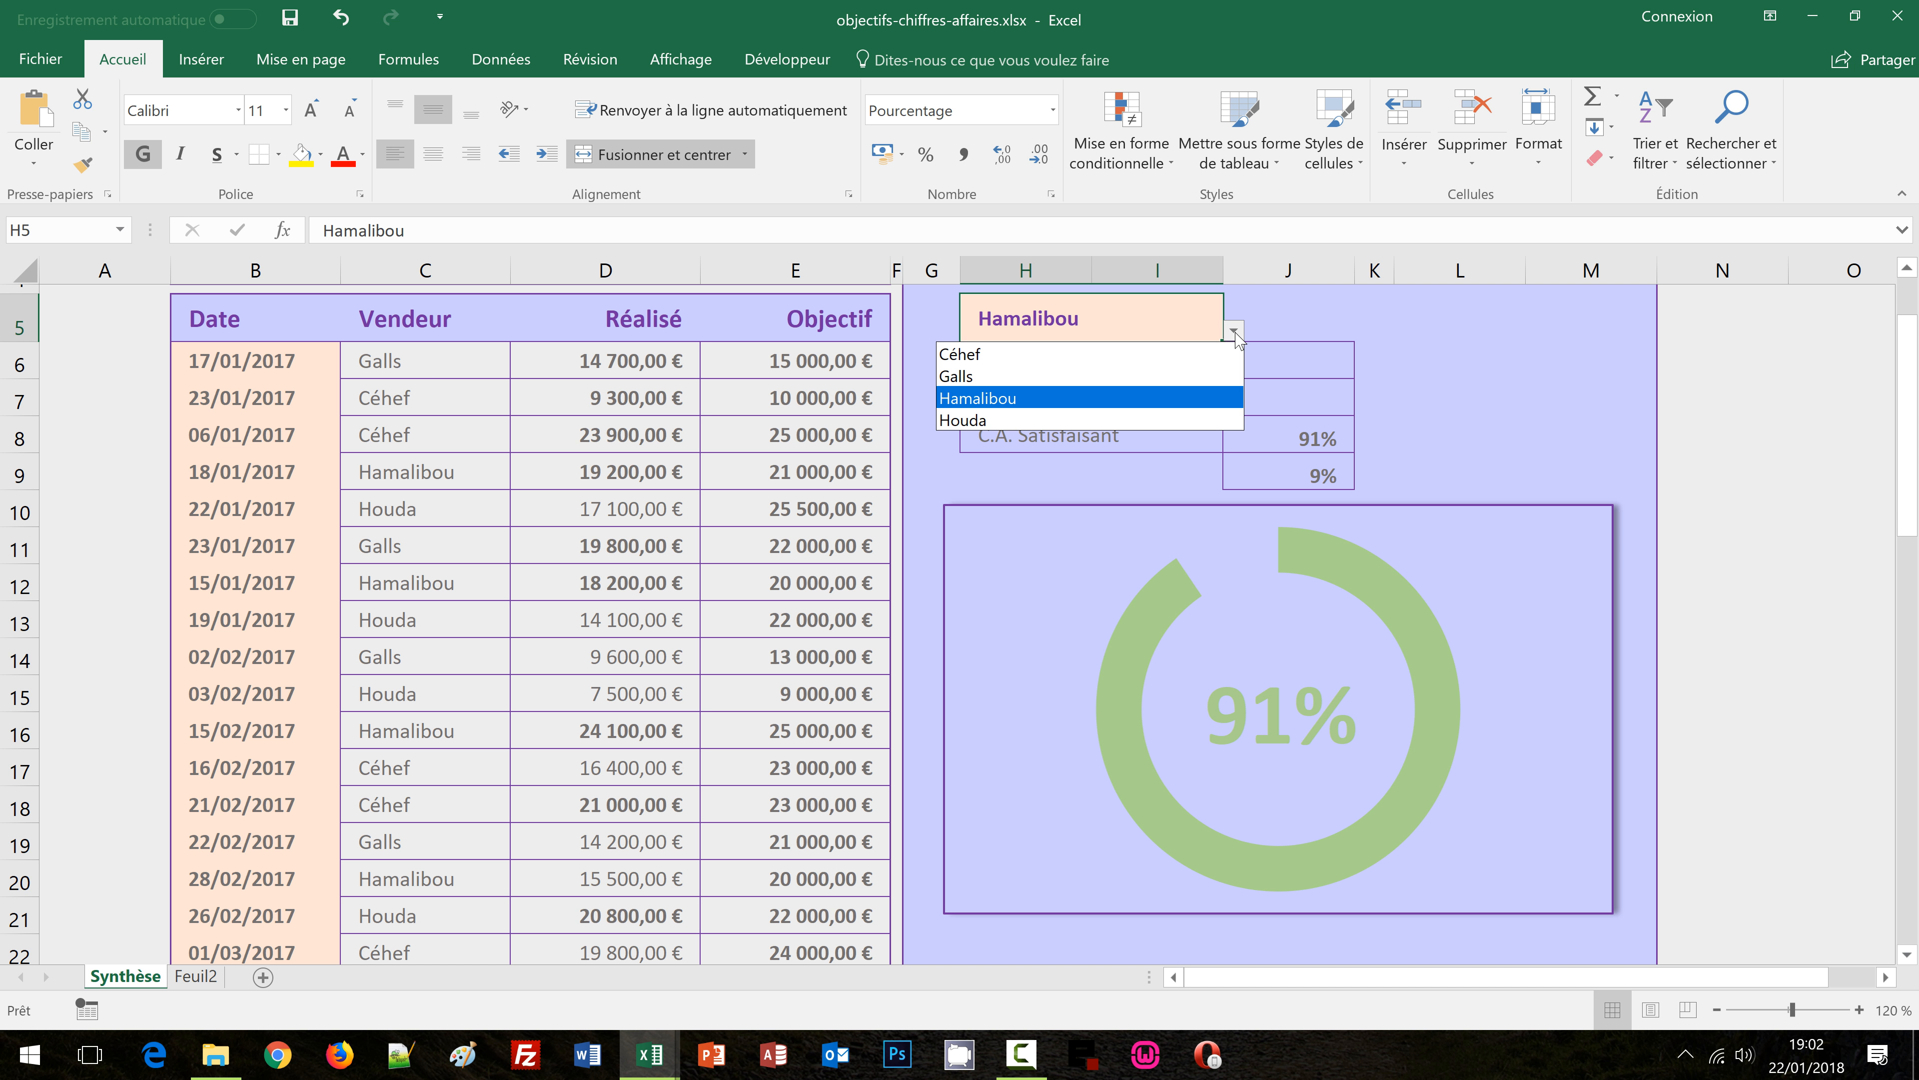
click(1185, 360)
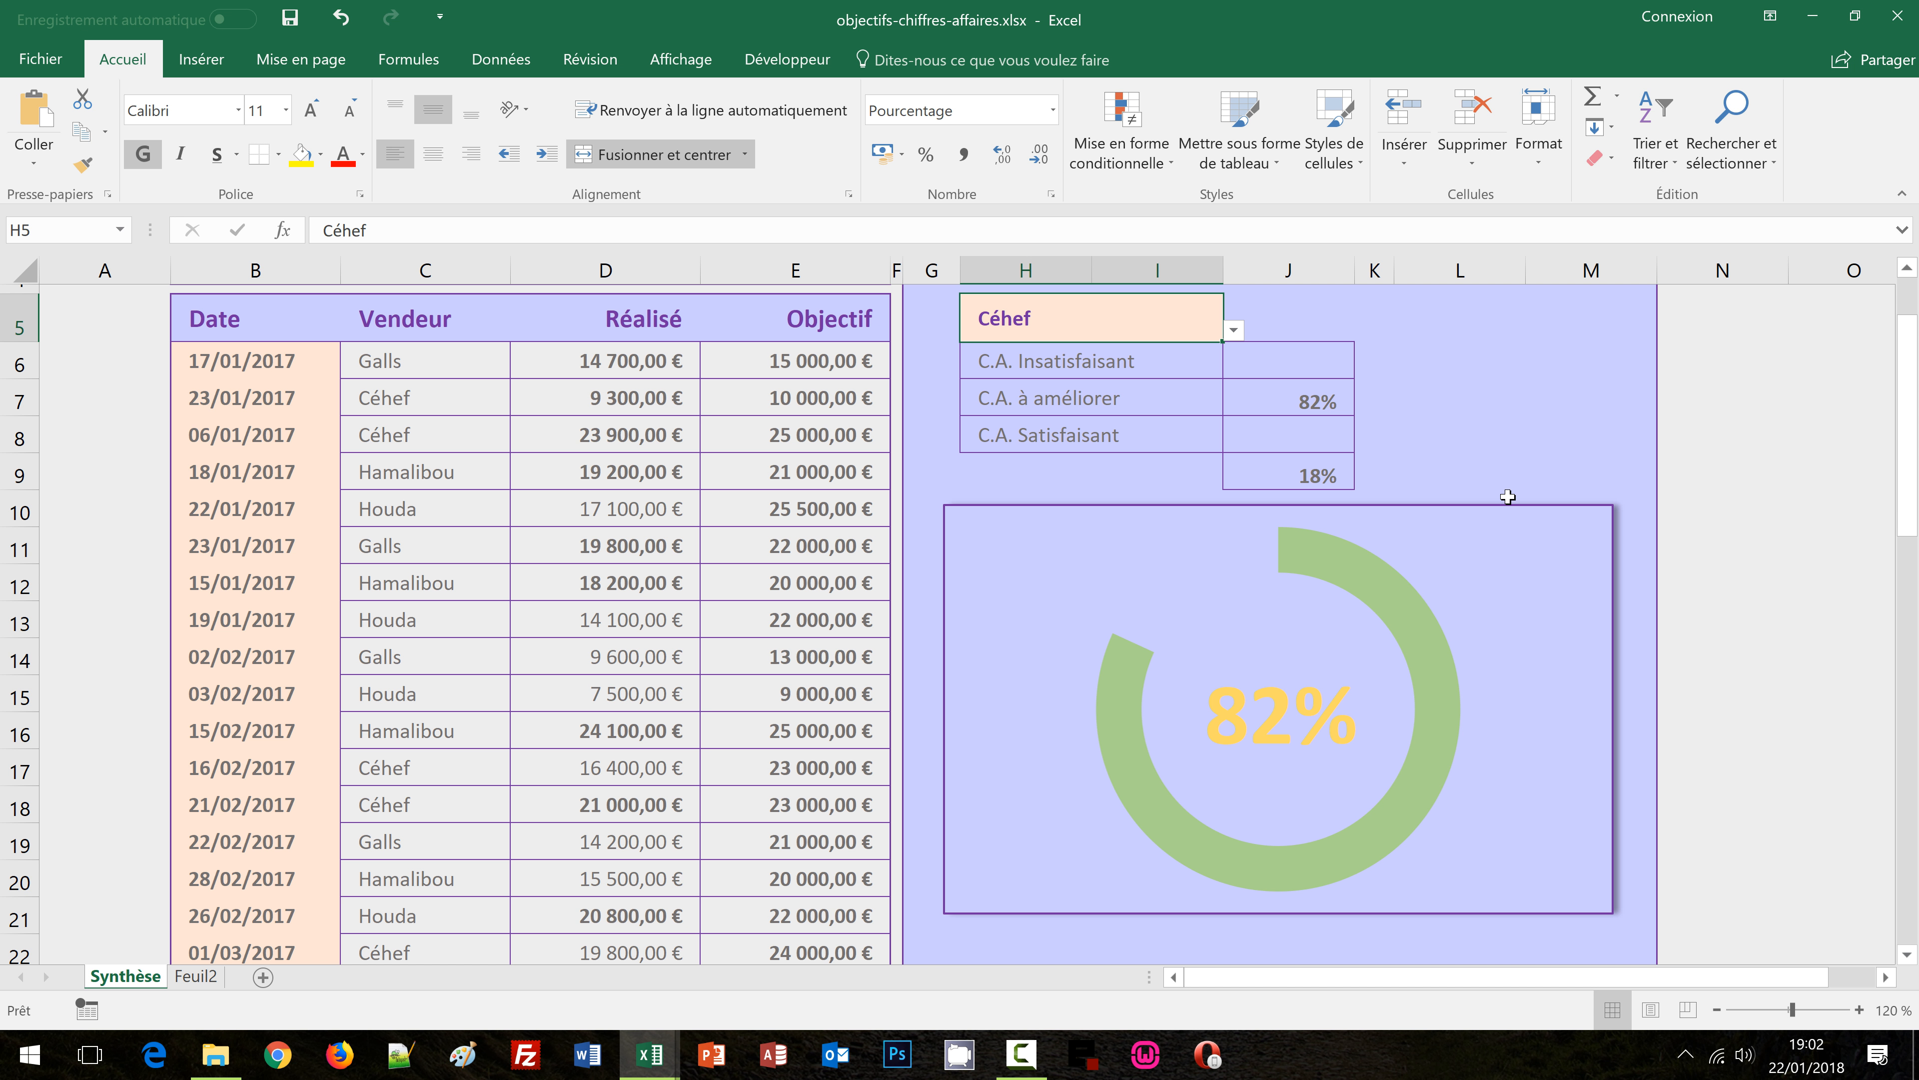
Fill the C.A. à améliorer ring segment, Point 2 of the series, with the theme colour Or, Accentuation4, plus clair 40 %
click(1362, 579)
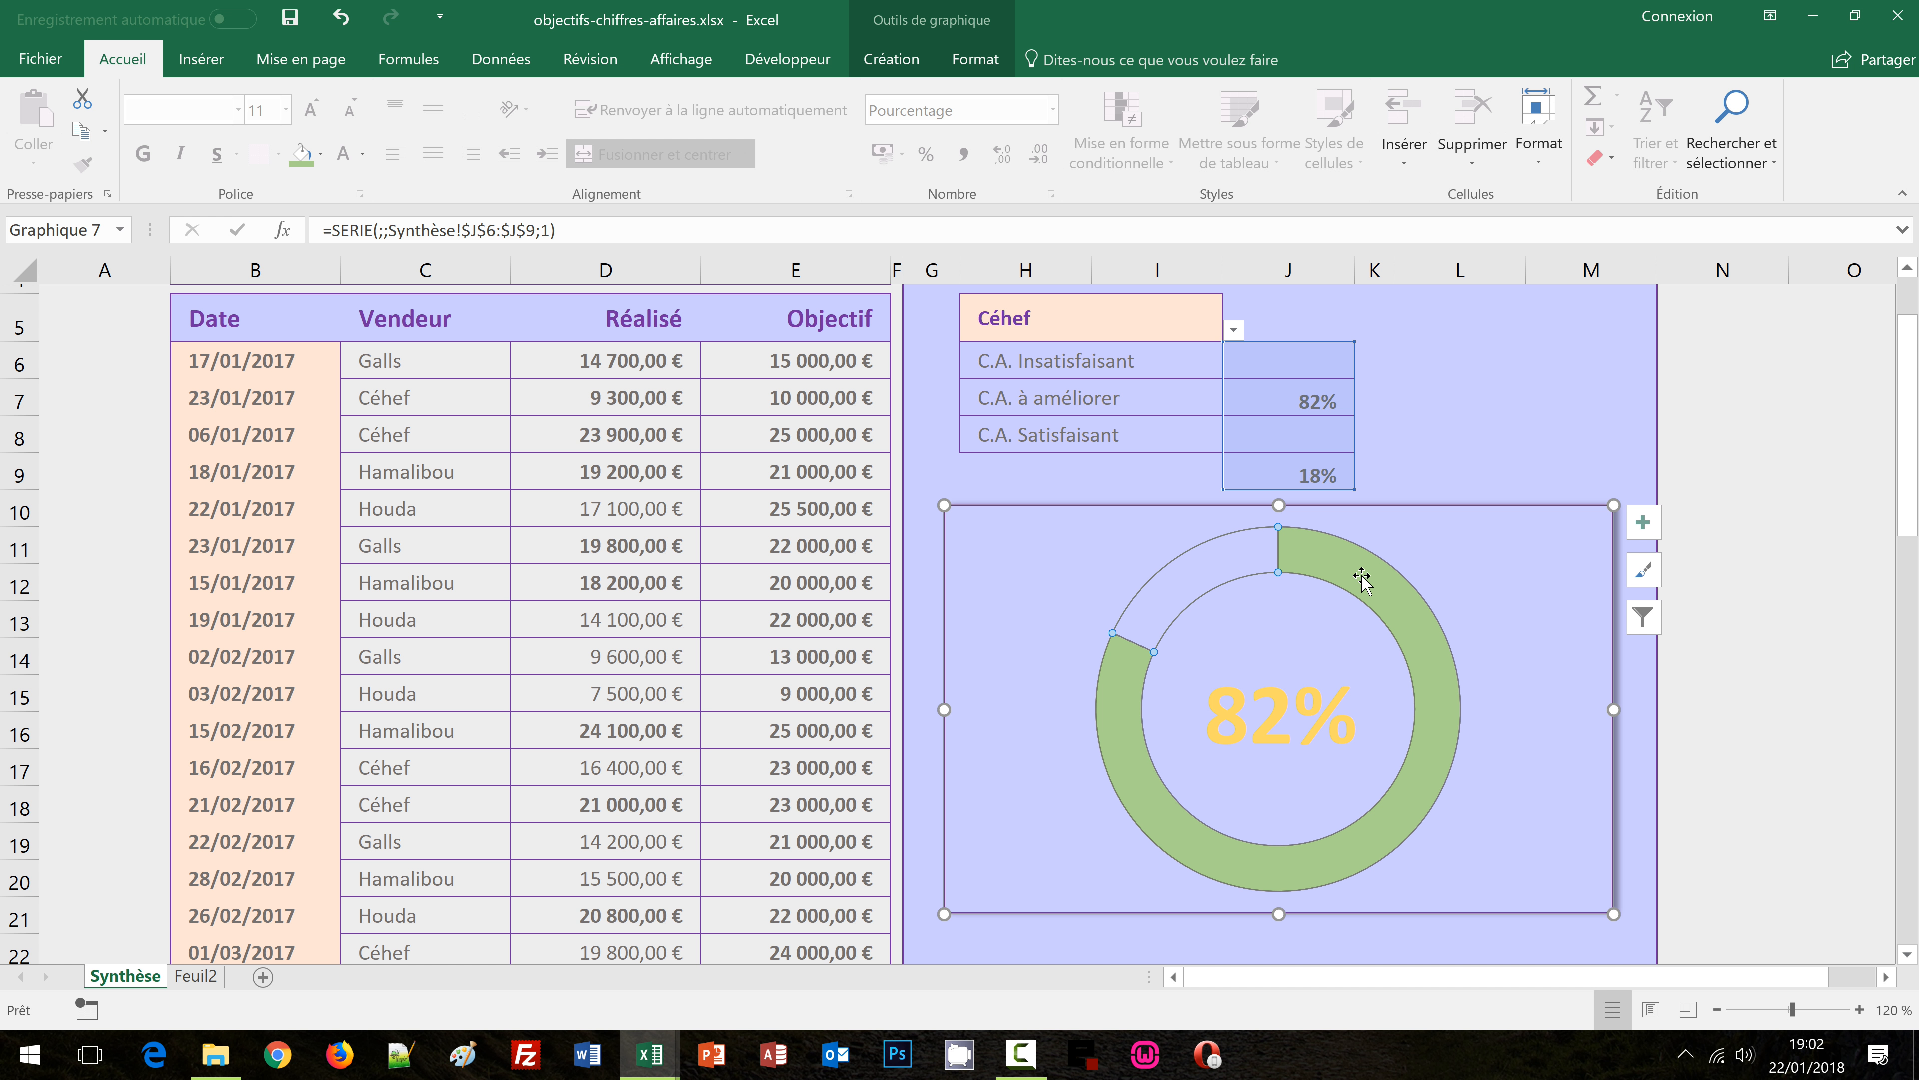
click(1363, 578)
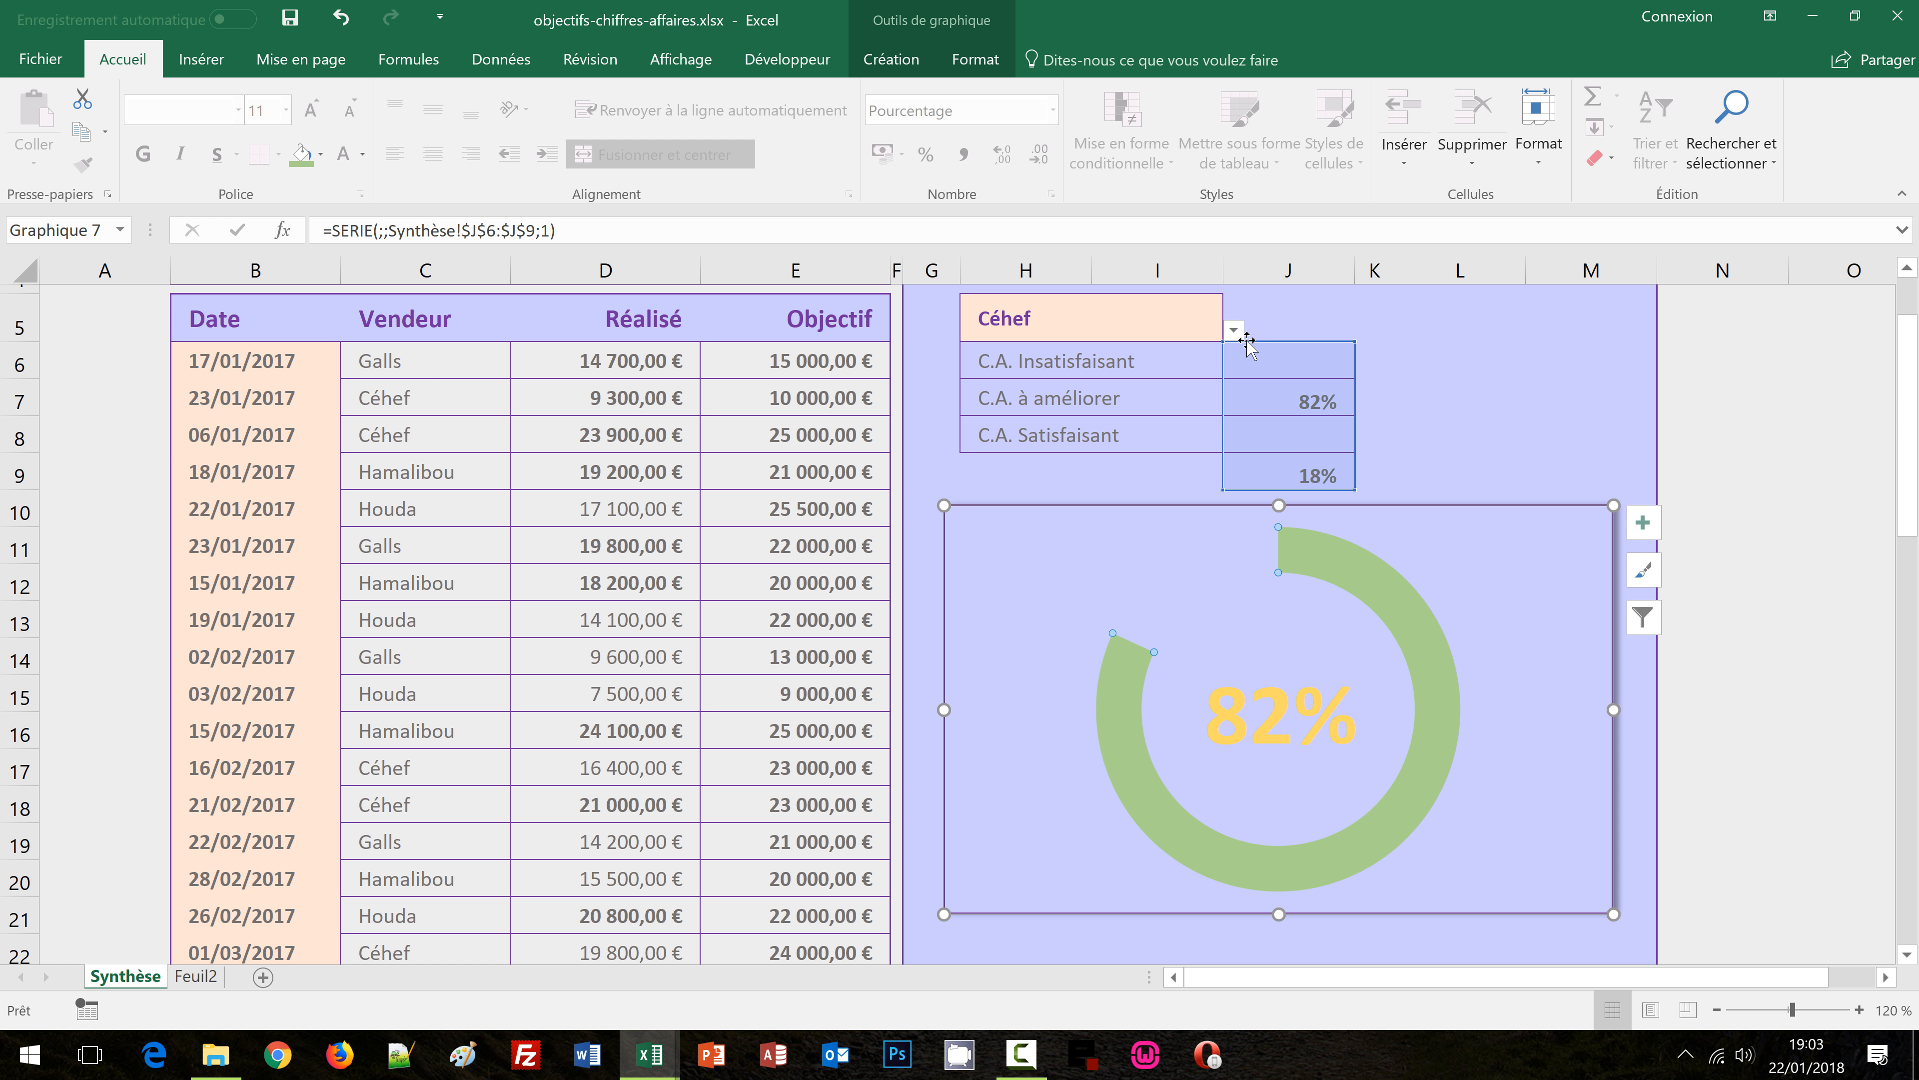
click(972, 65)
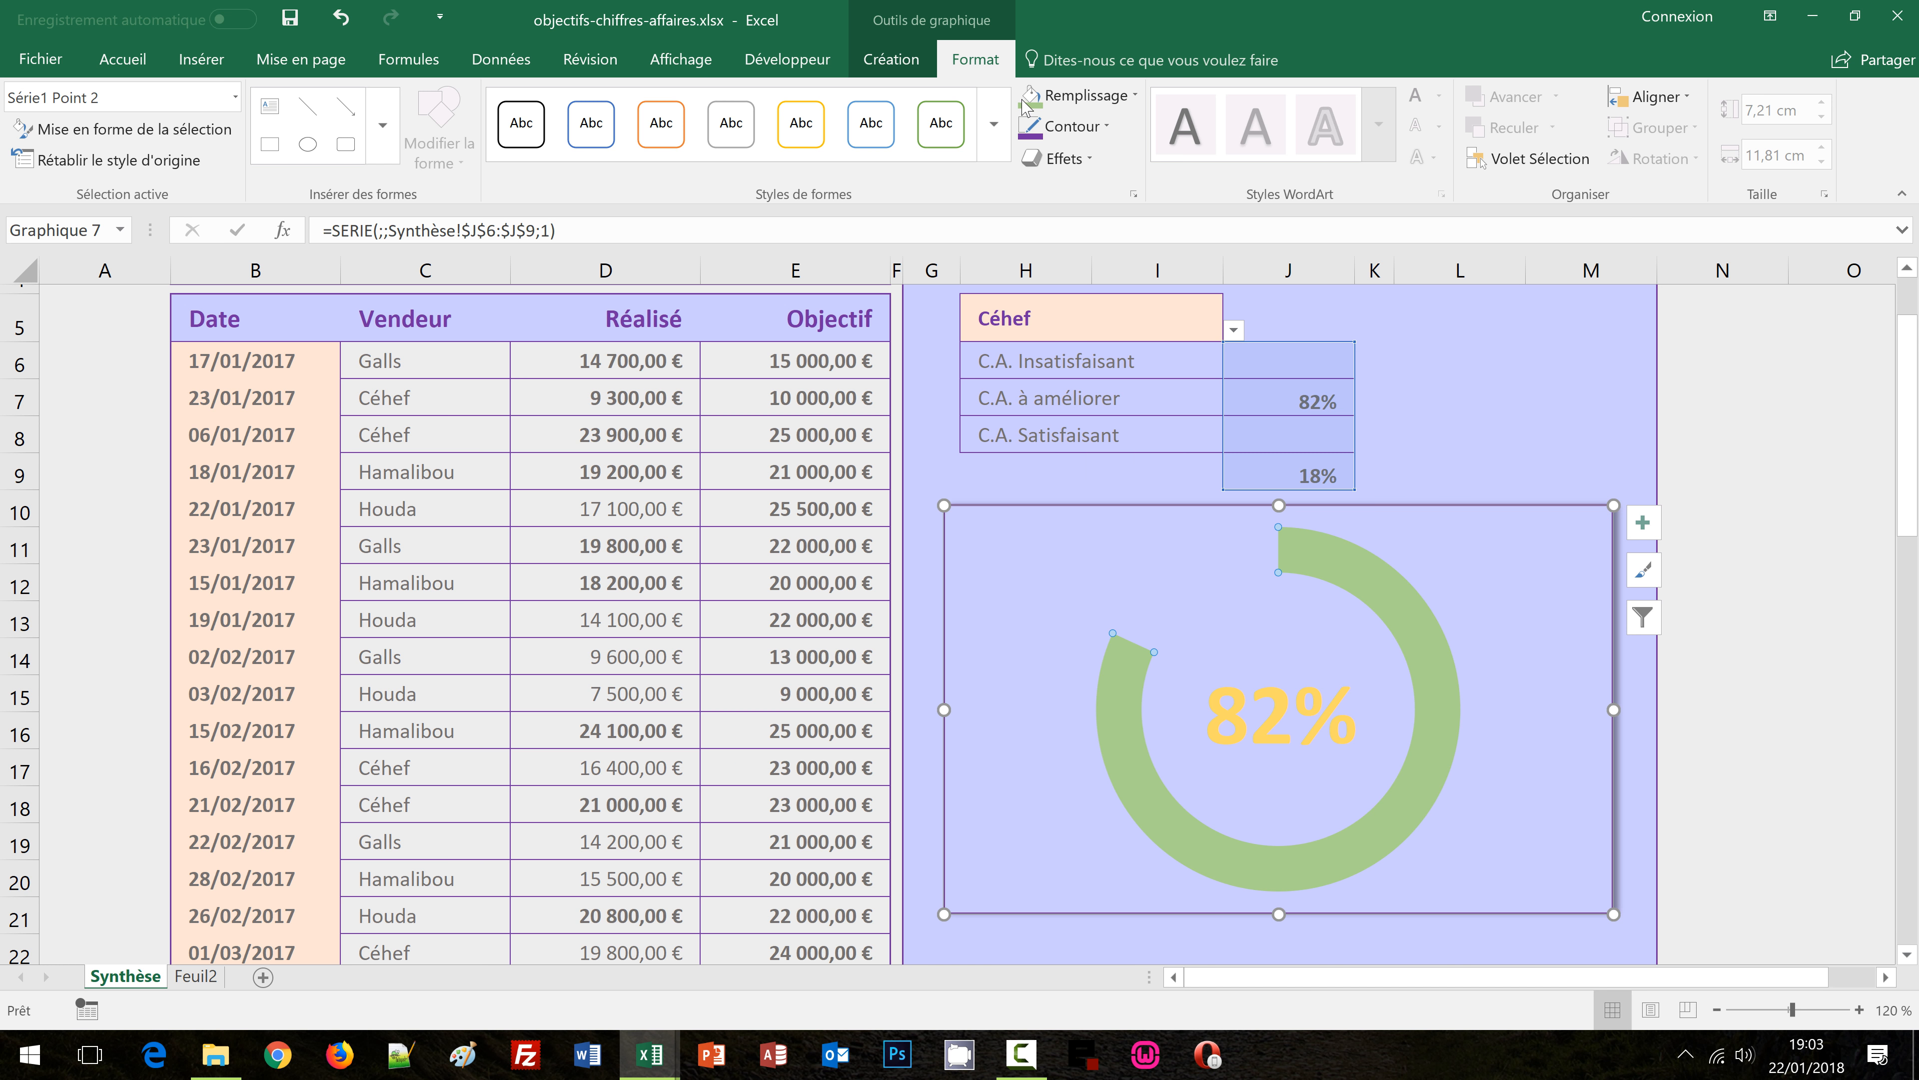
click(1130, 99)
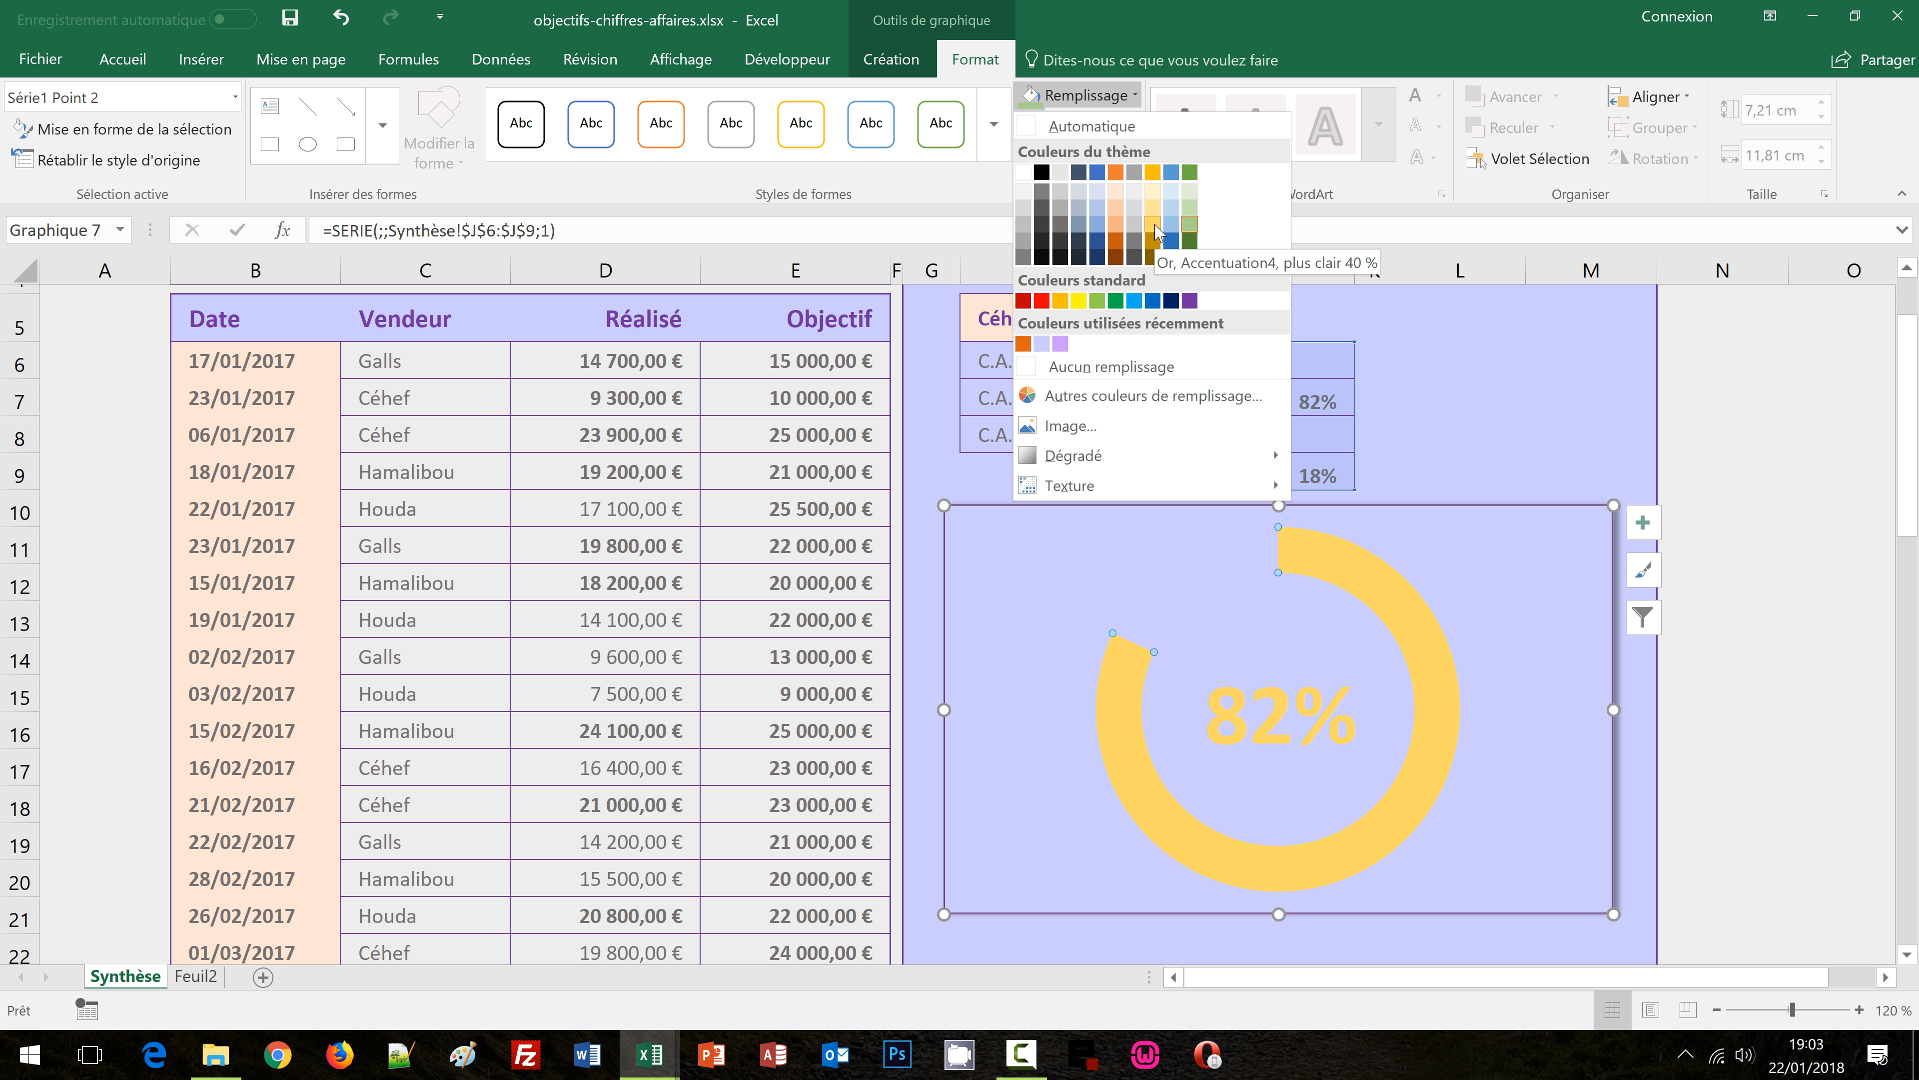
click(1157, 233)
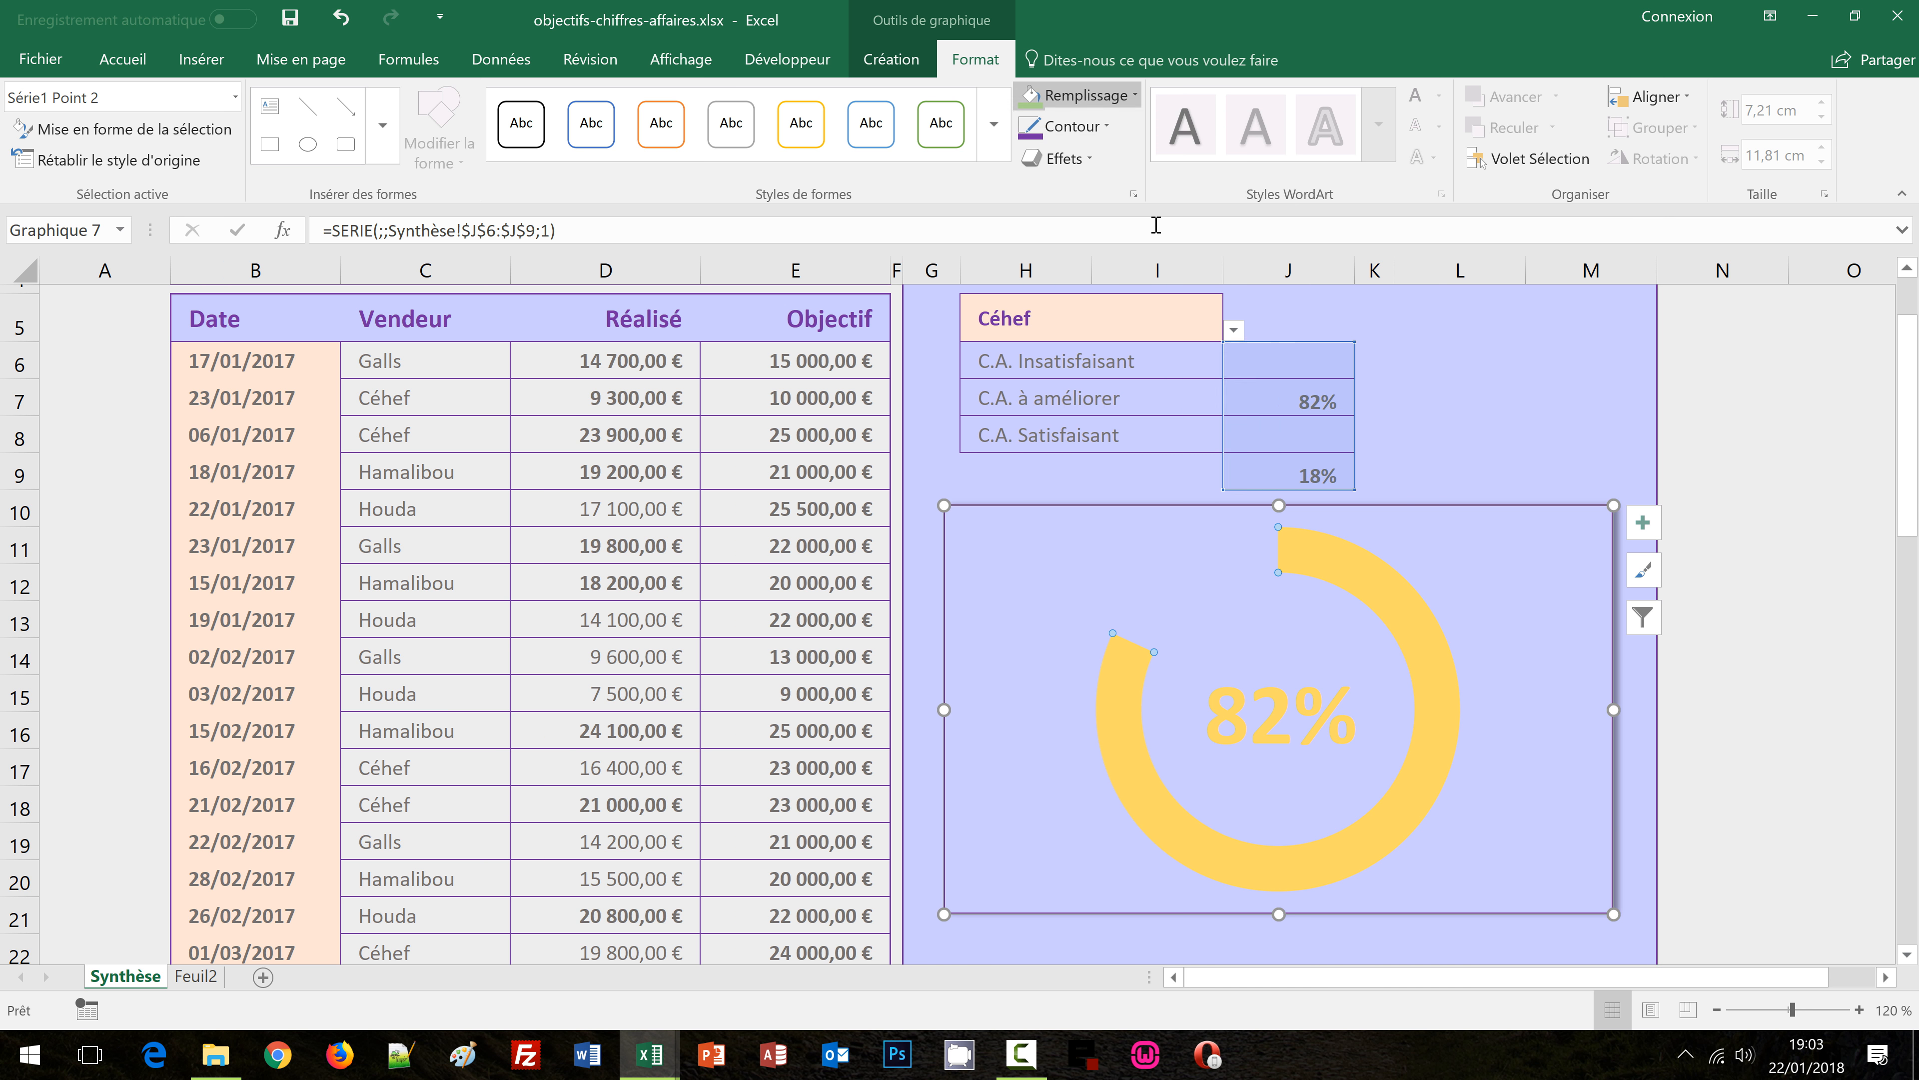
click(1475, 395)
Test the chart by choosing each seller in H5 and compare the ring colour with the percentage colour
click(1206, 331)
click(1235, 330)
click(1138, 394)
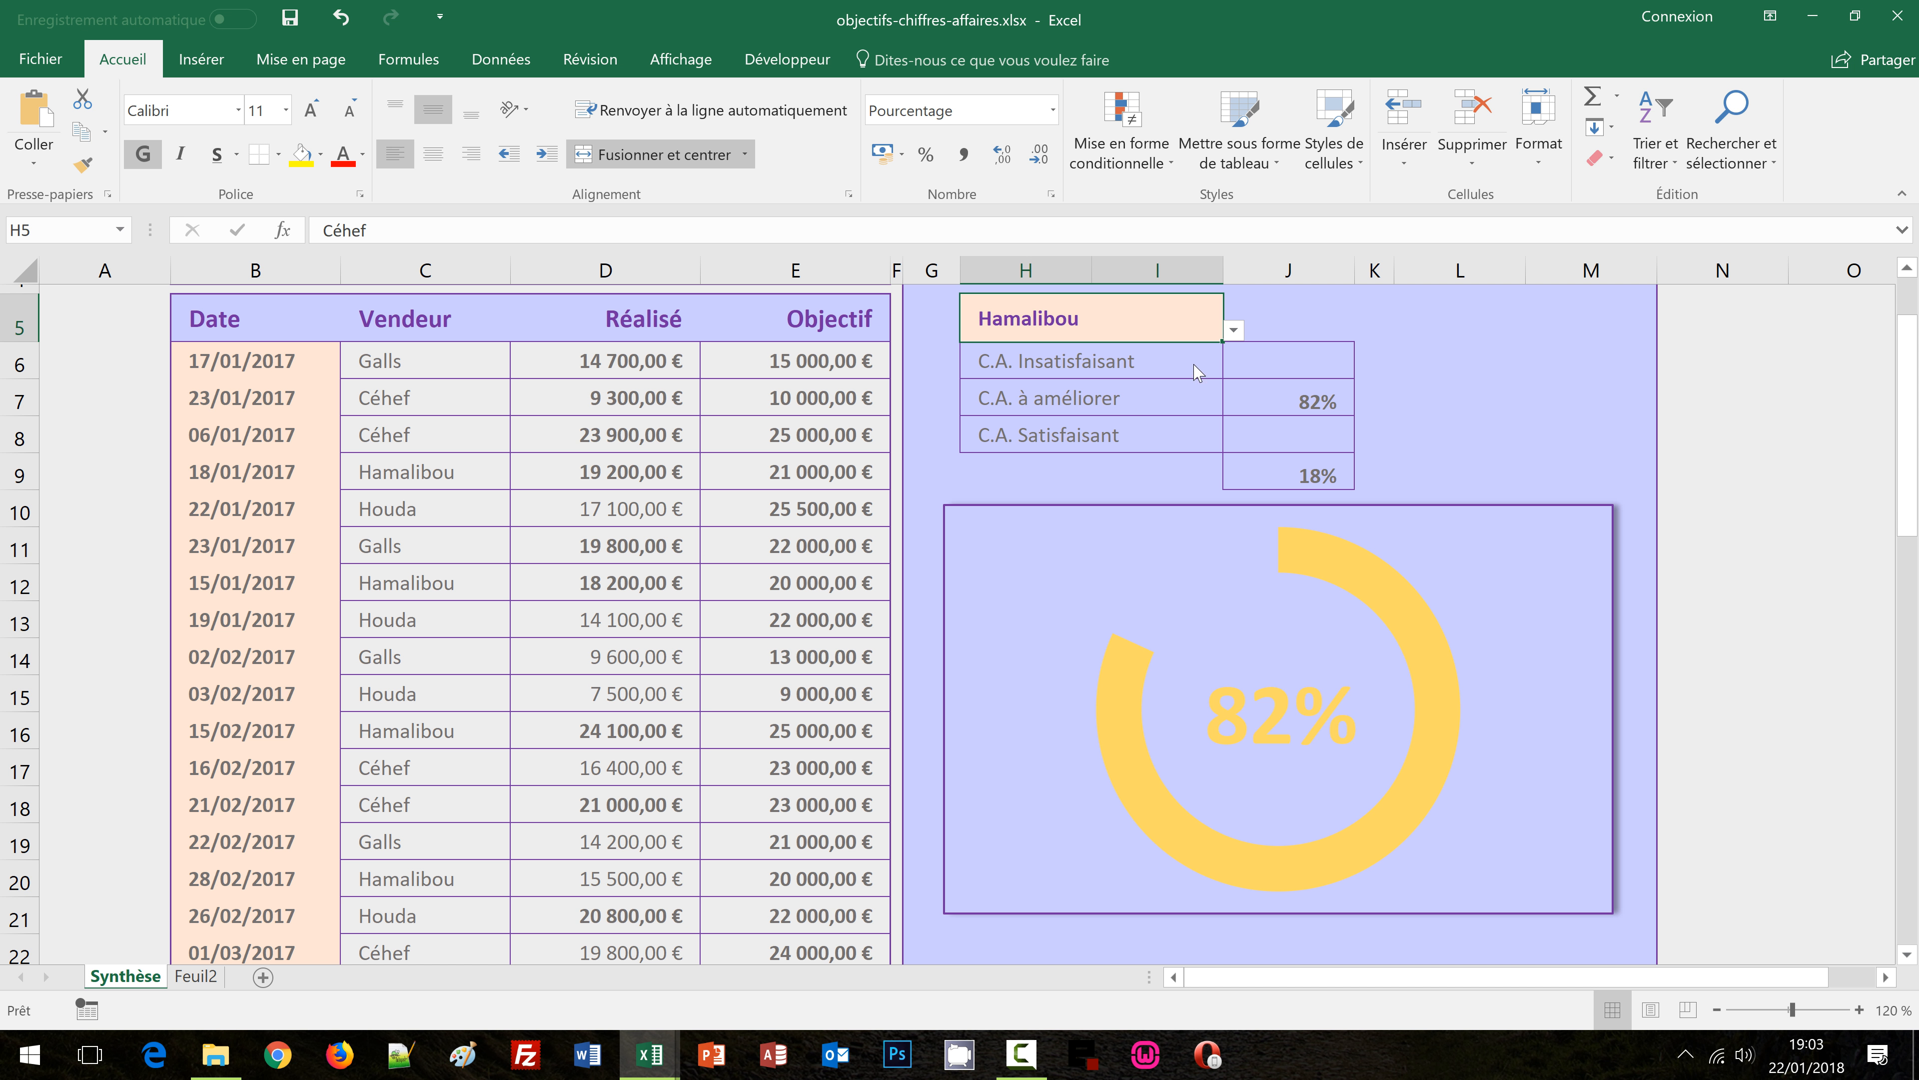
click(1235, 331)
click(1124, 413)
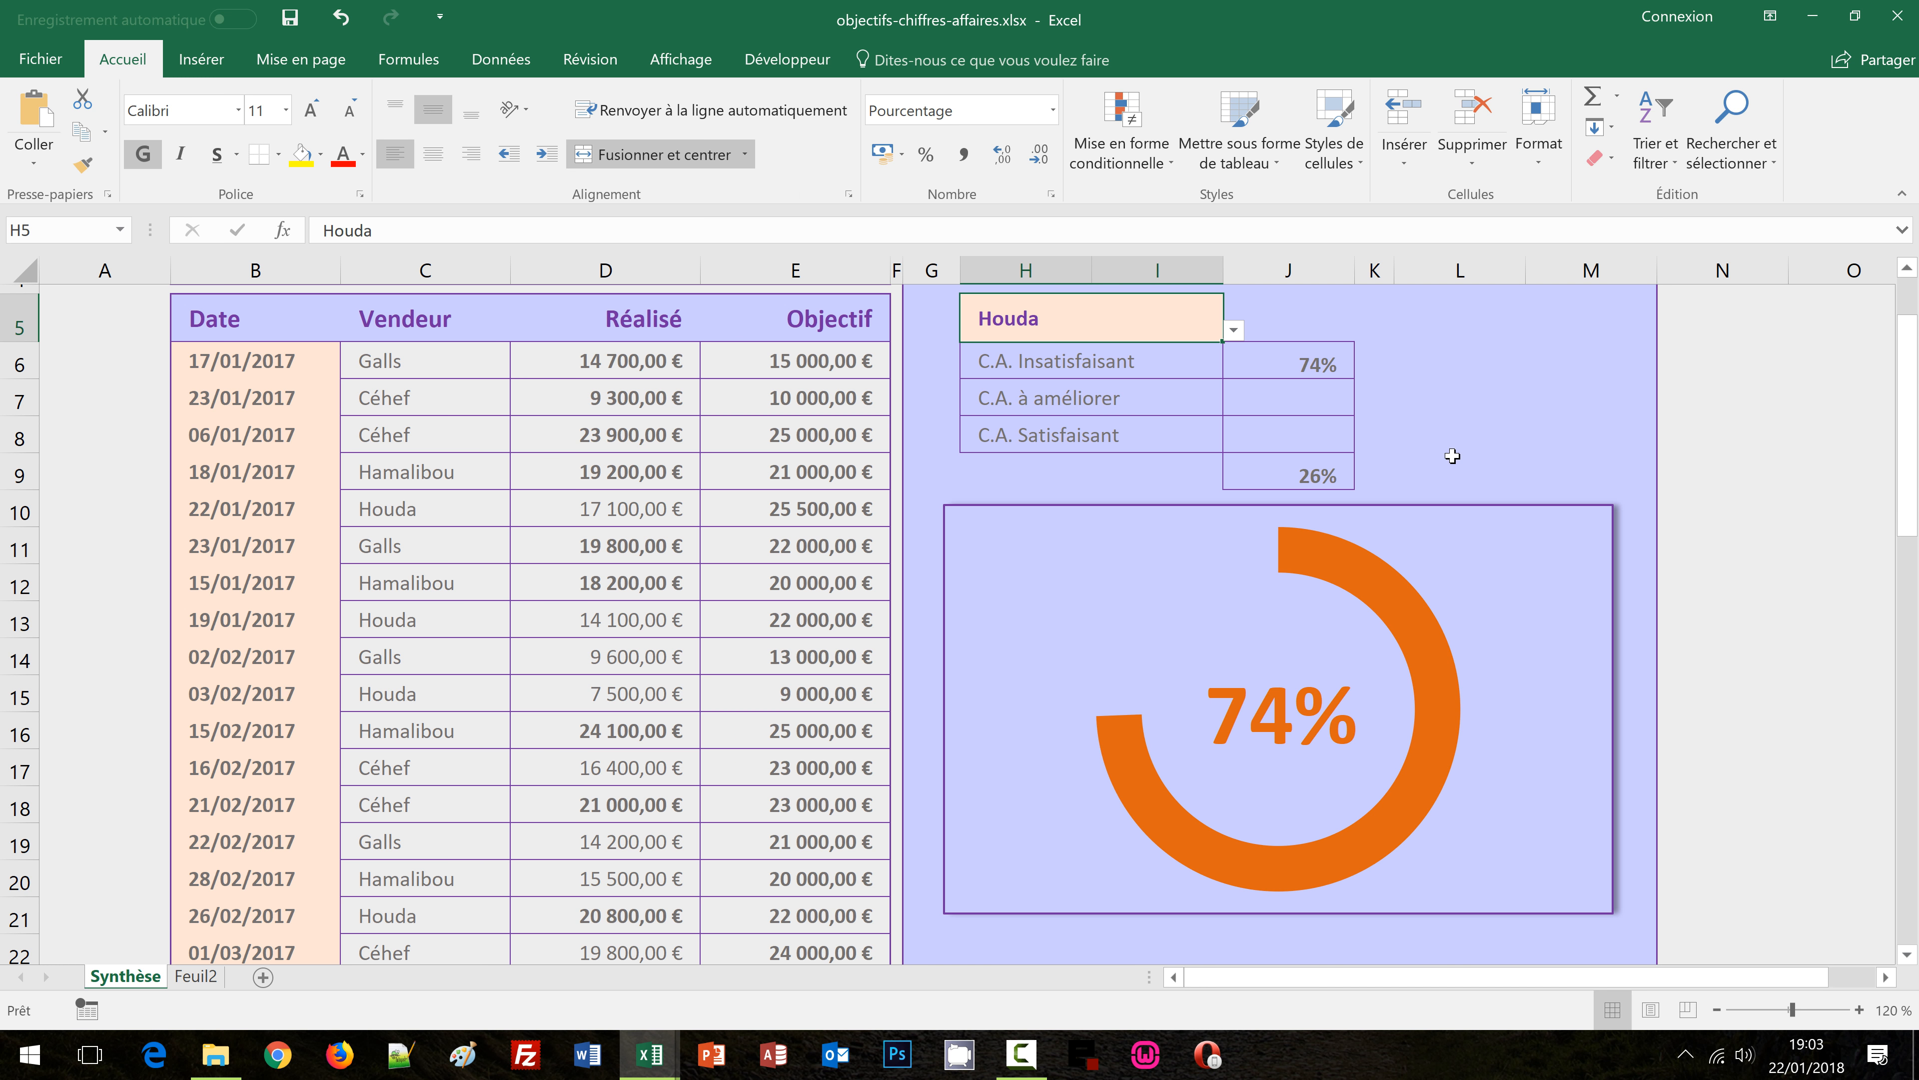
click(1234, 330)
click(1118, 358)
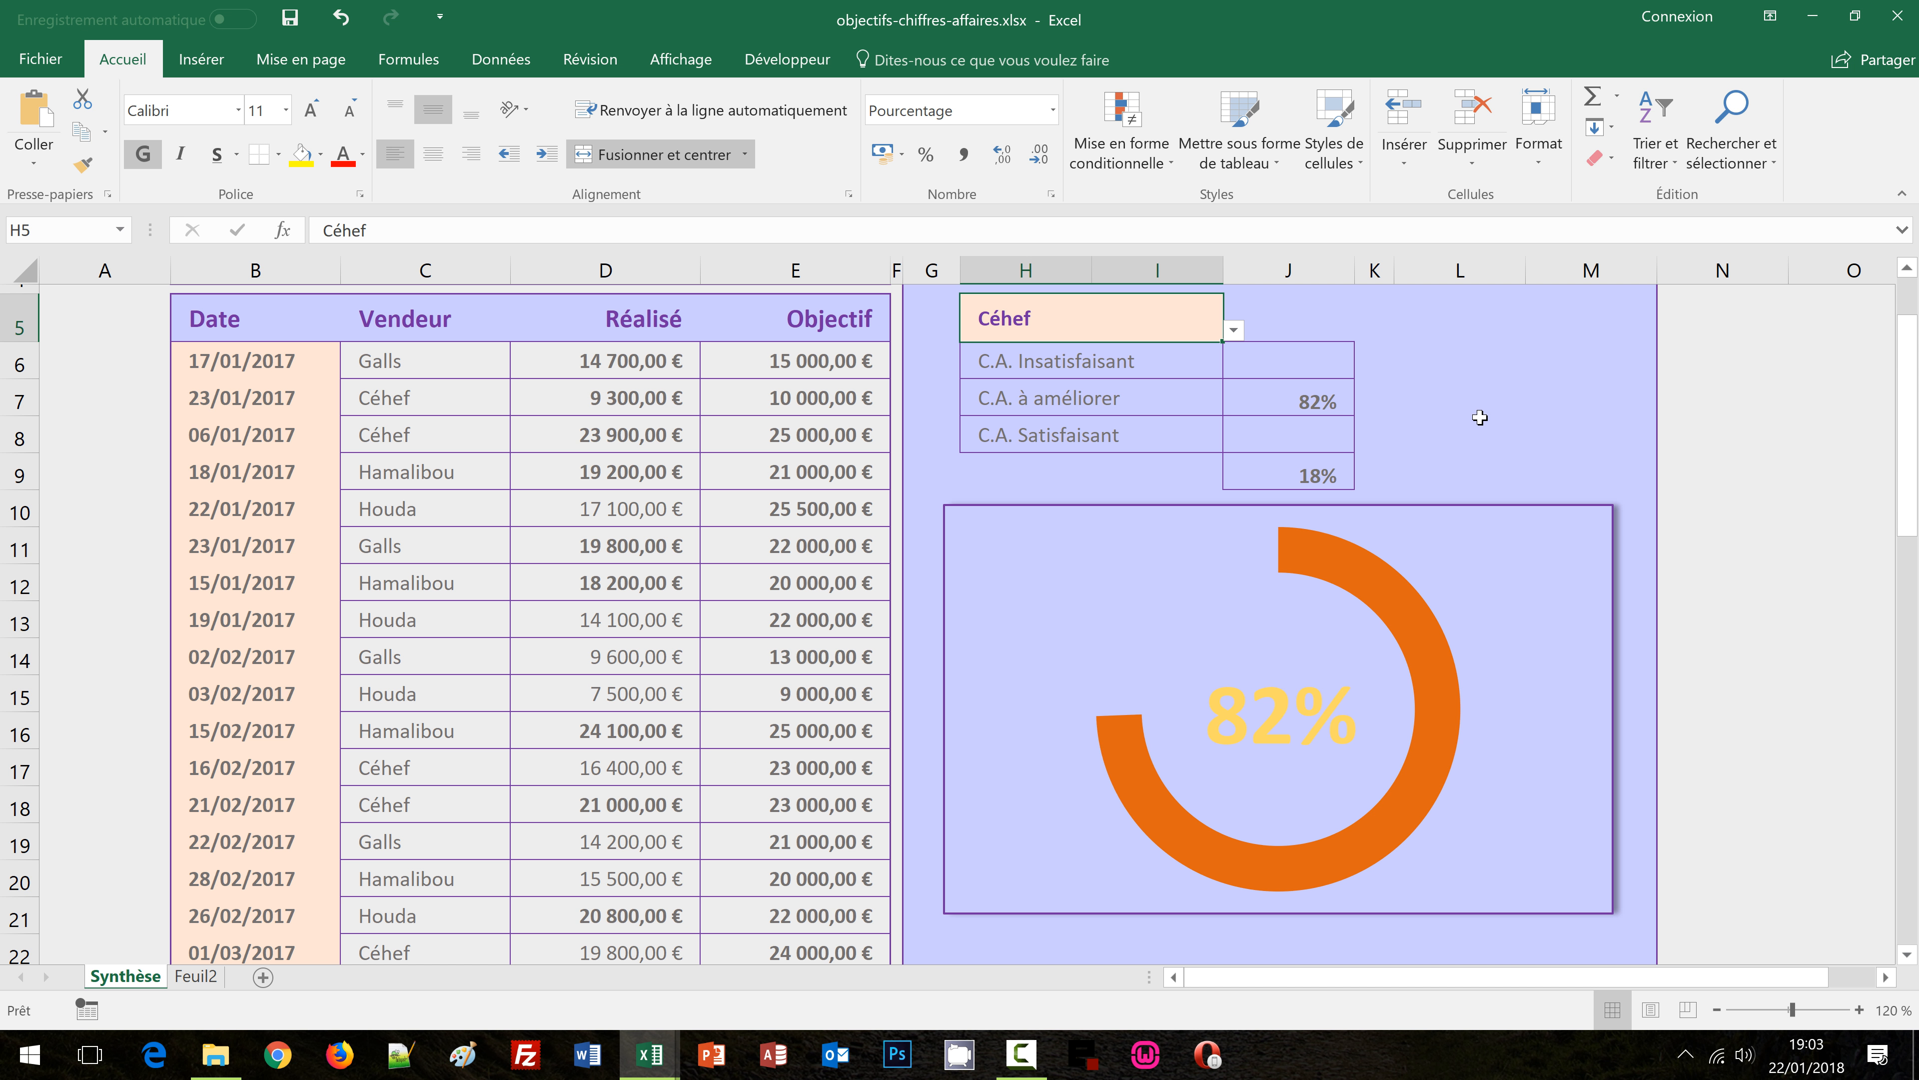
click(1234, 330)
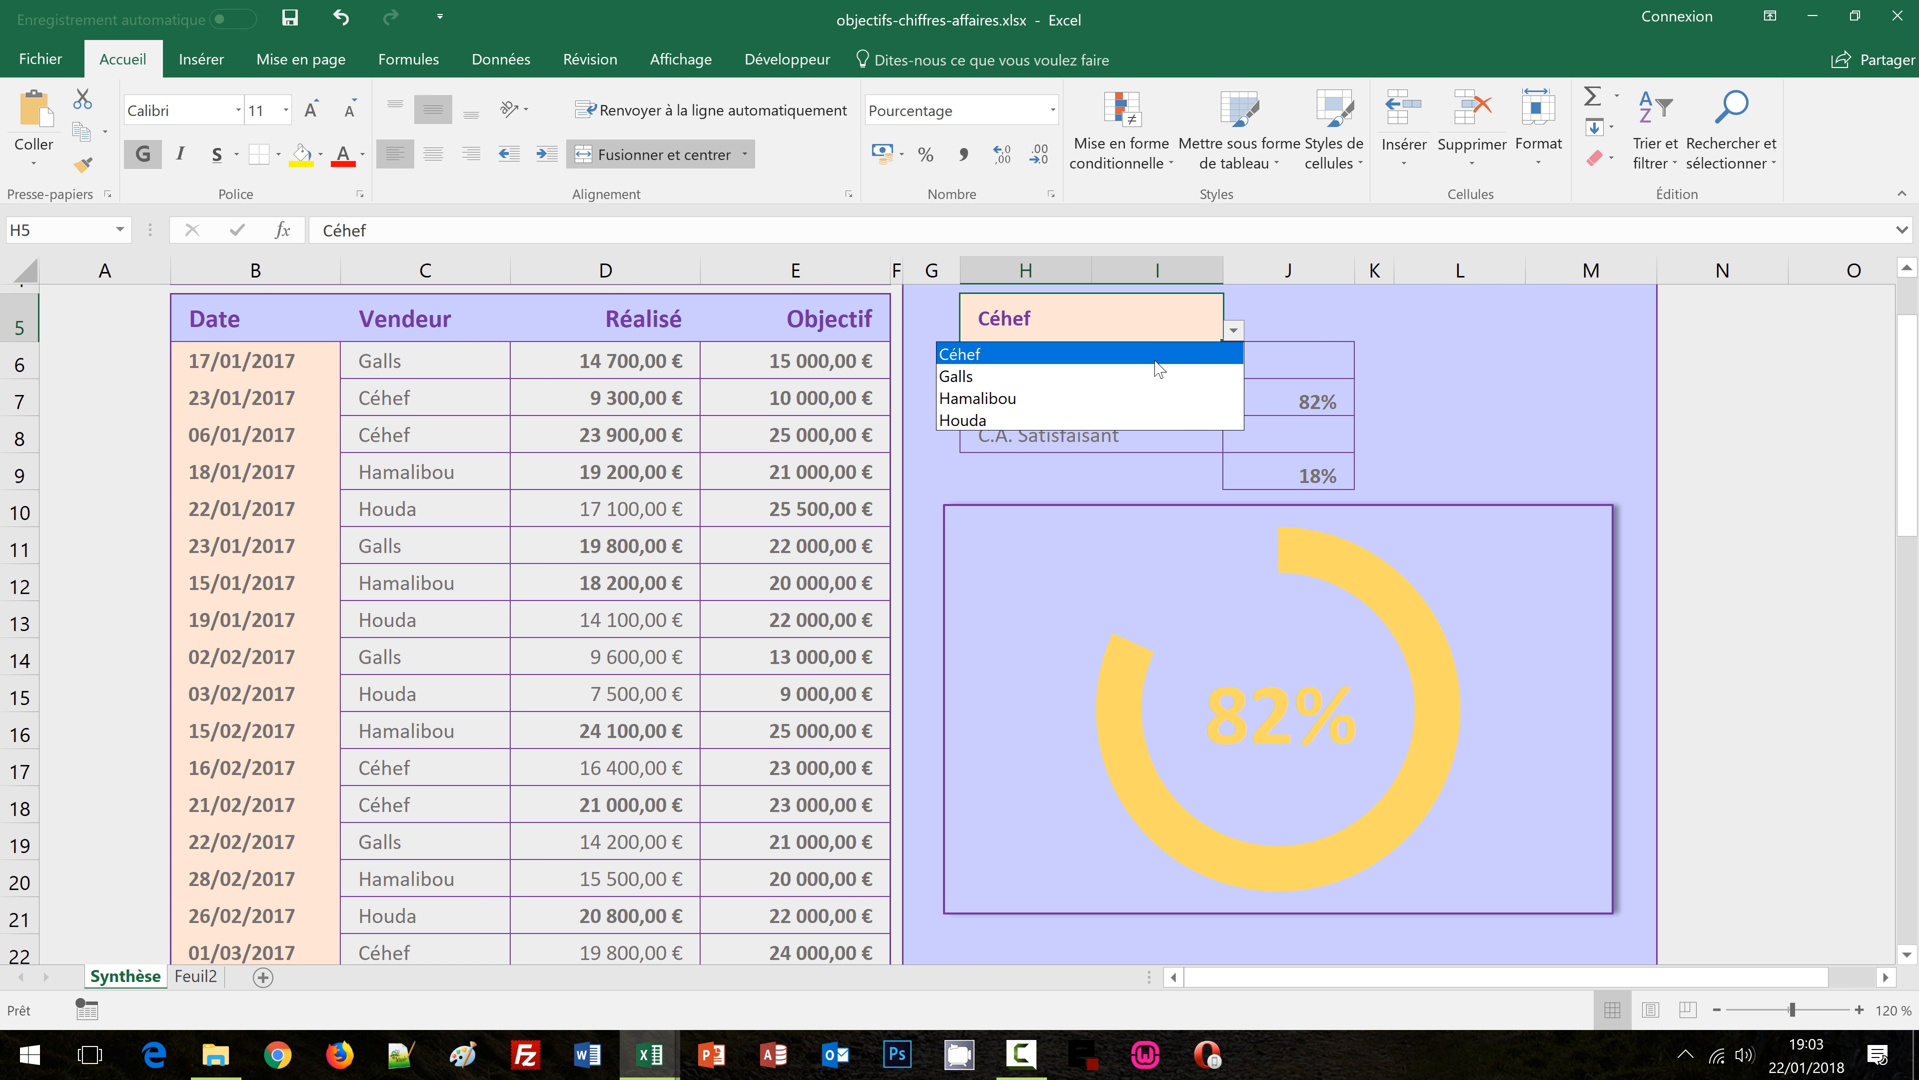
click(1122, 378)
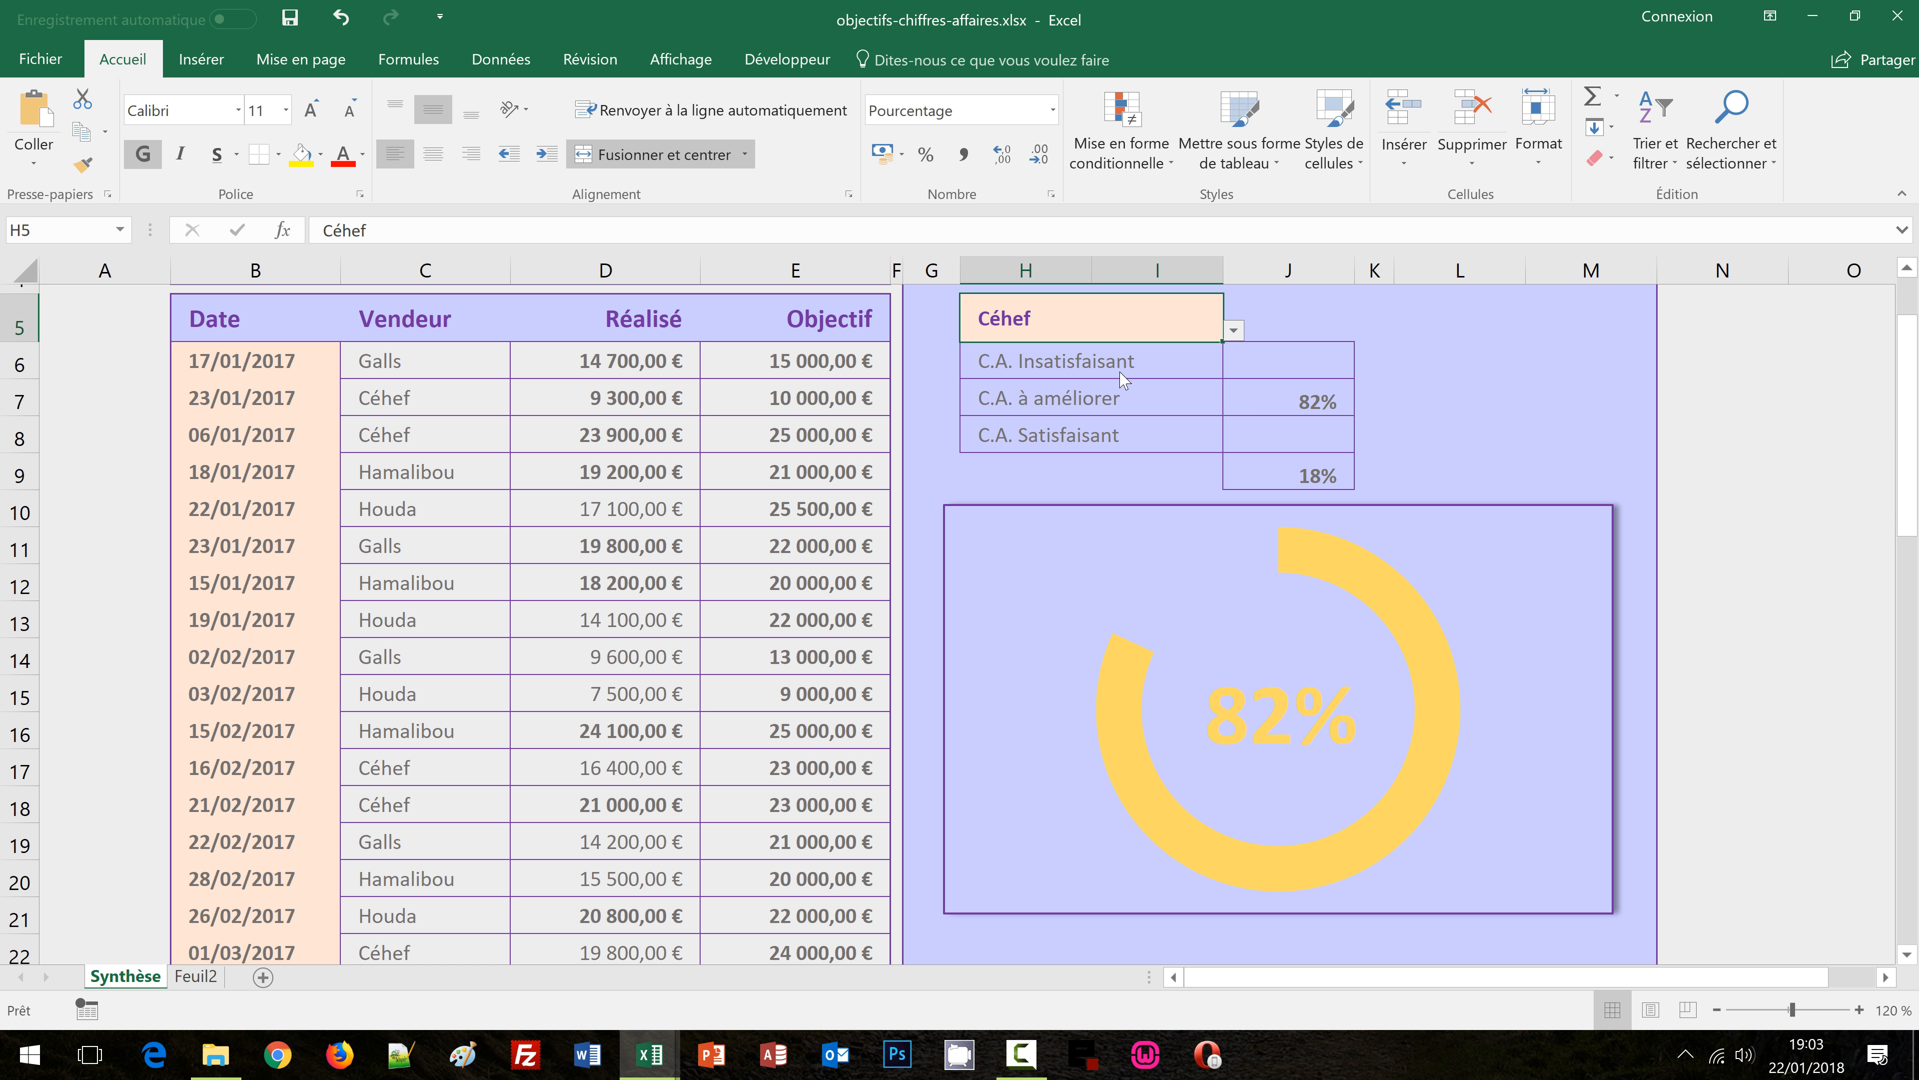
click(1541, 430)
scroll(1549, 454, down, 2)
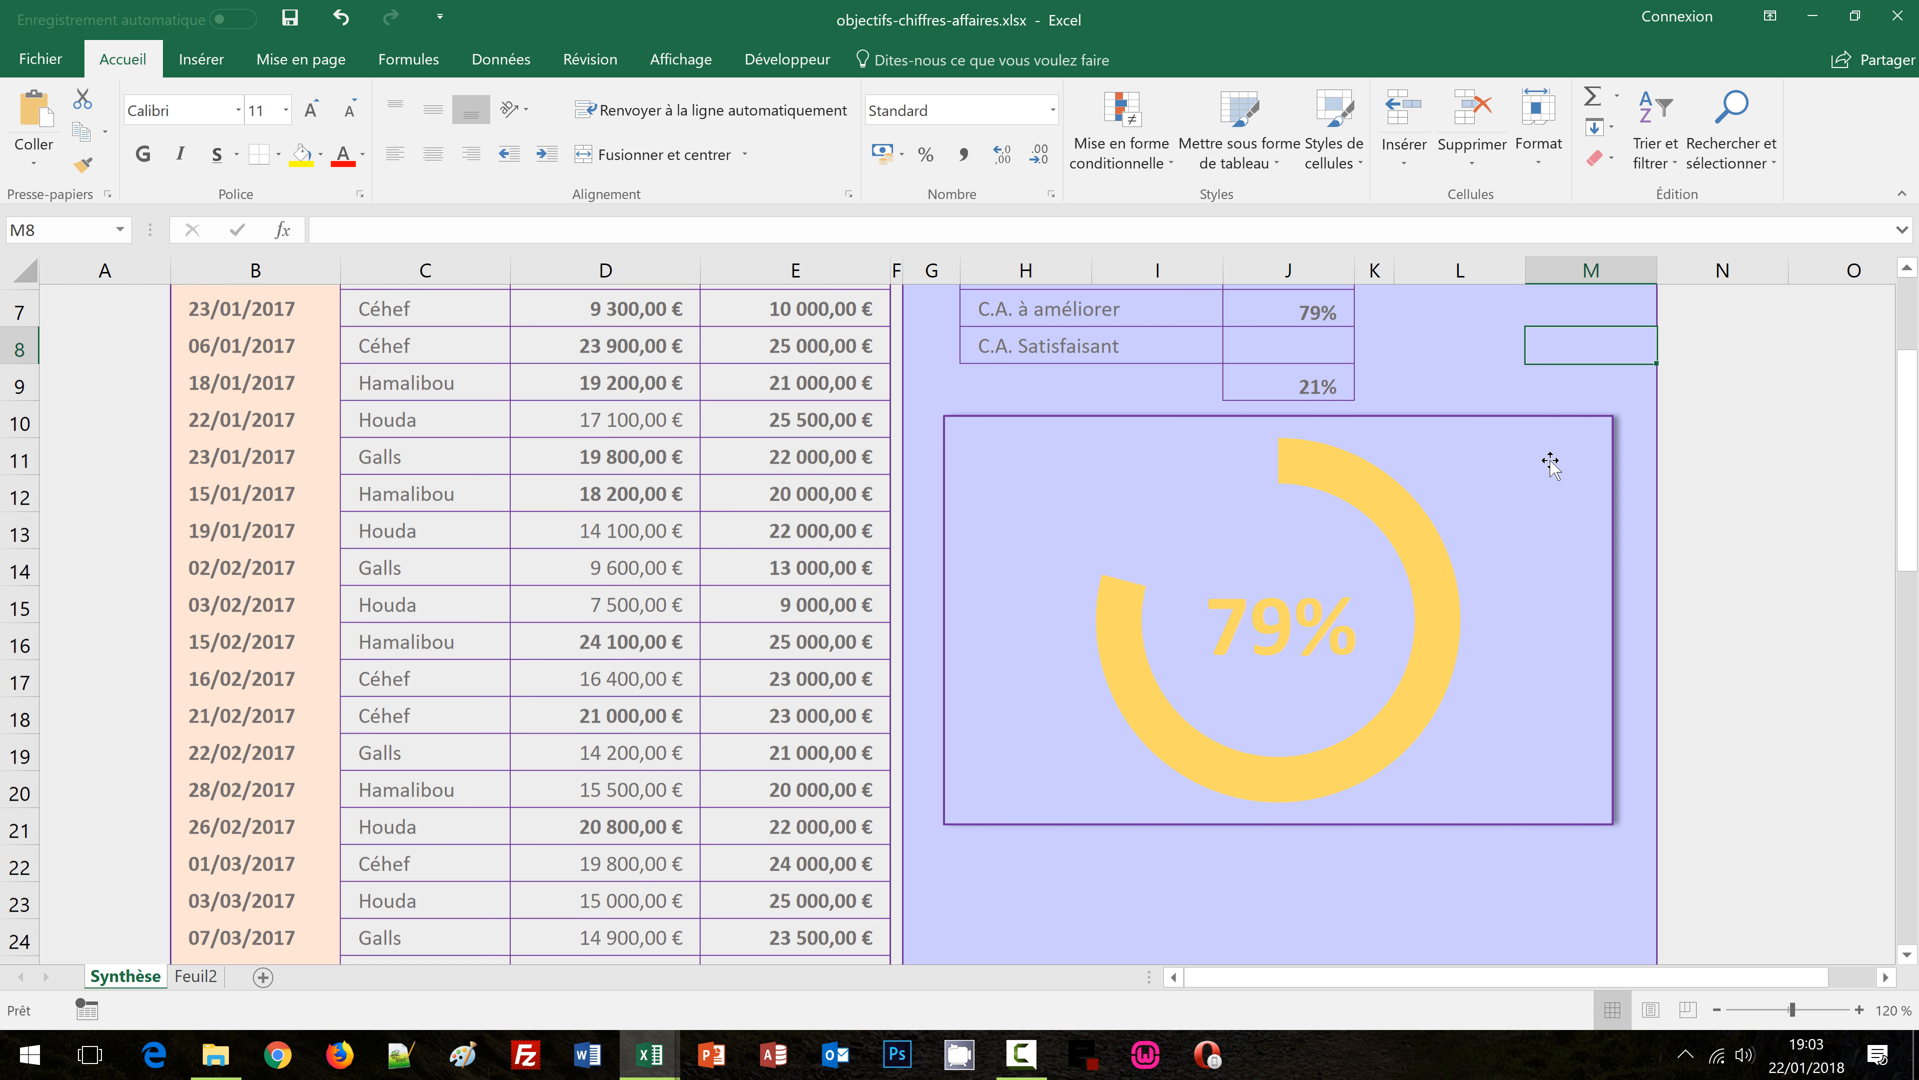
scroll(1564, 625, up, 2)
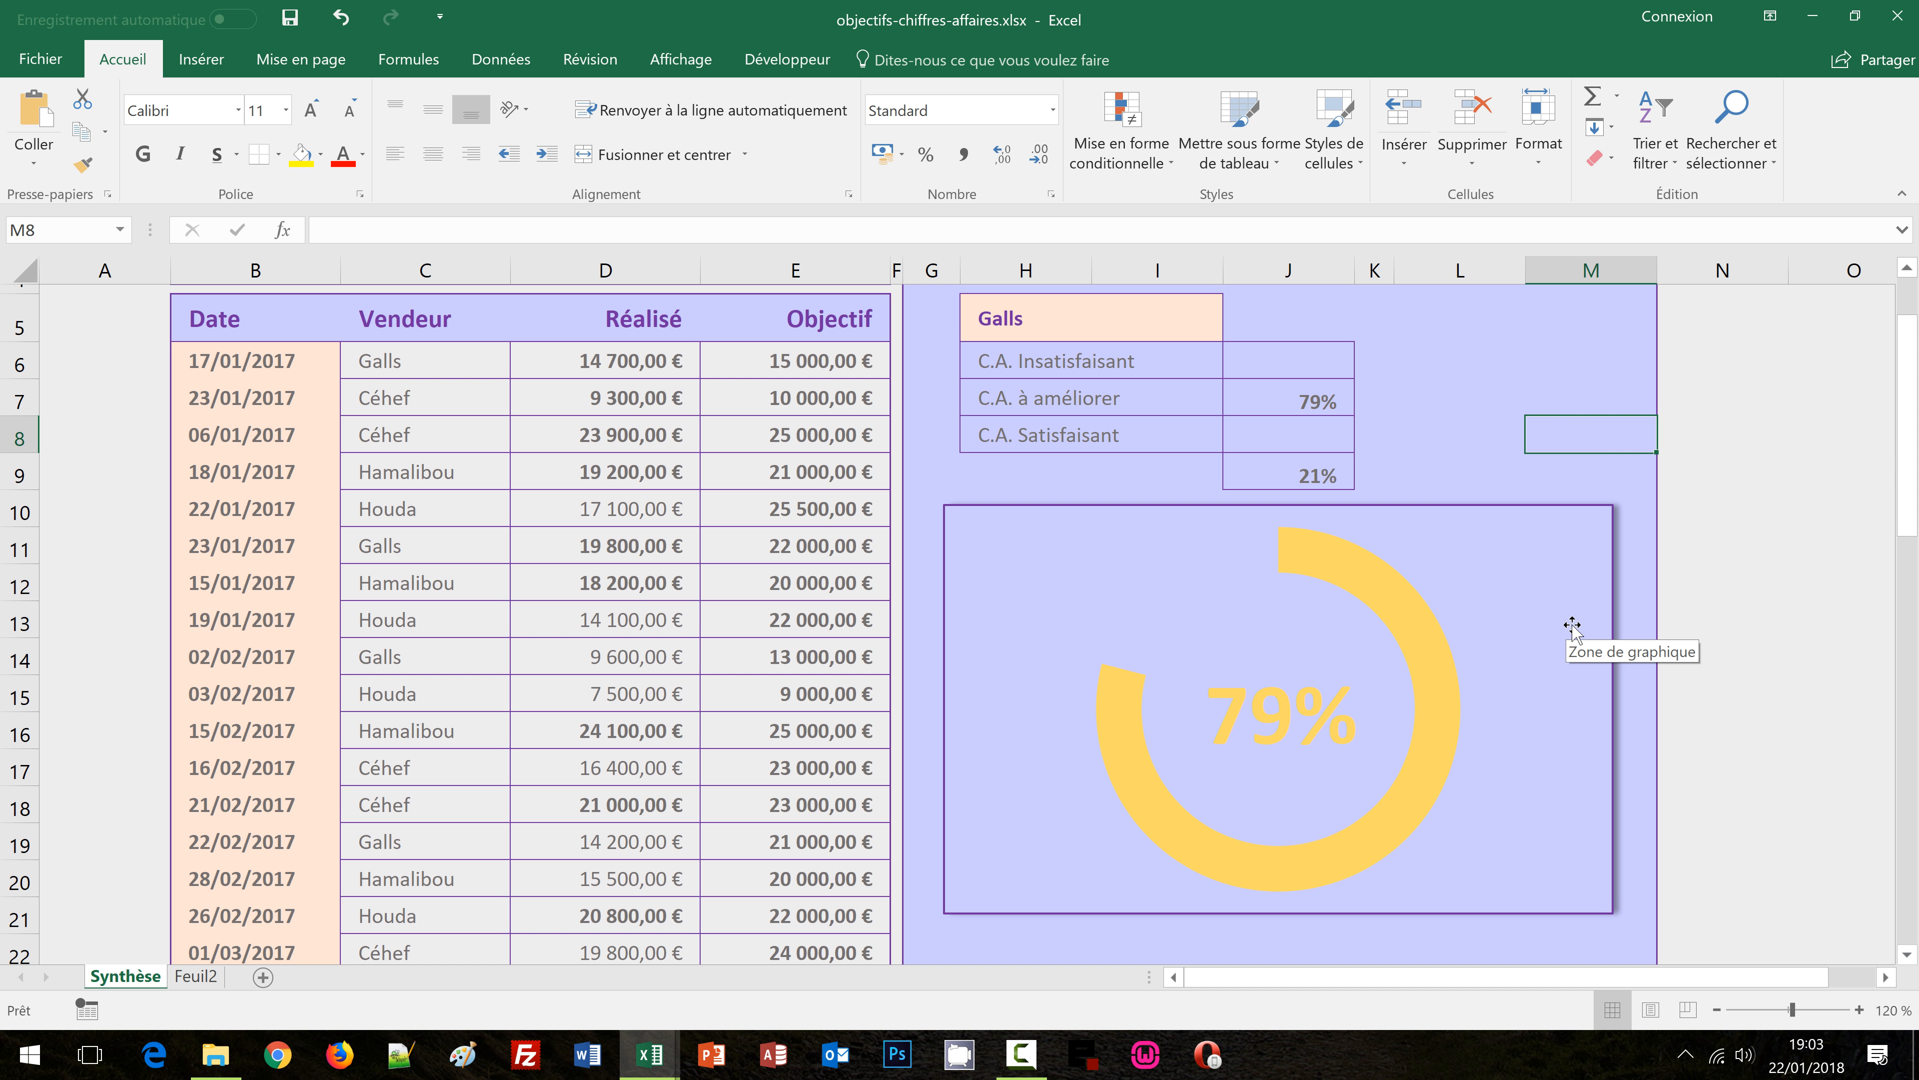
scroll(1584, 625, down, 1)
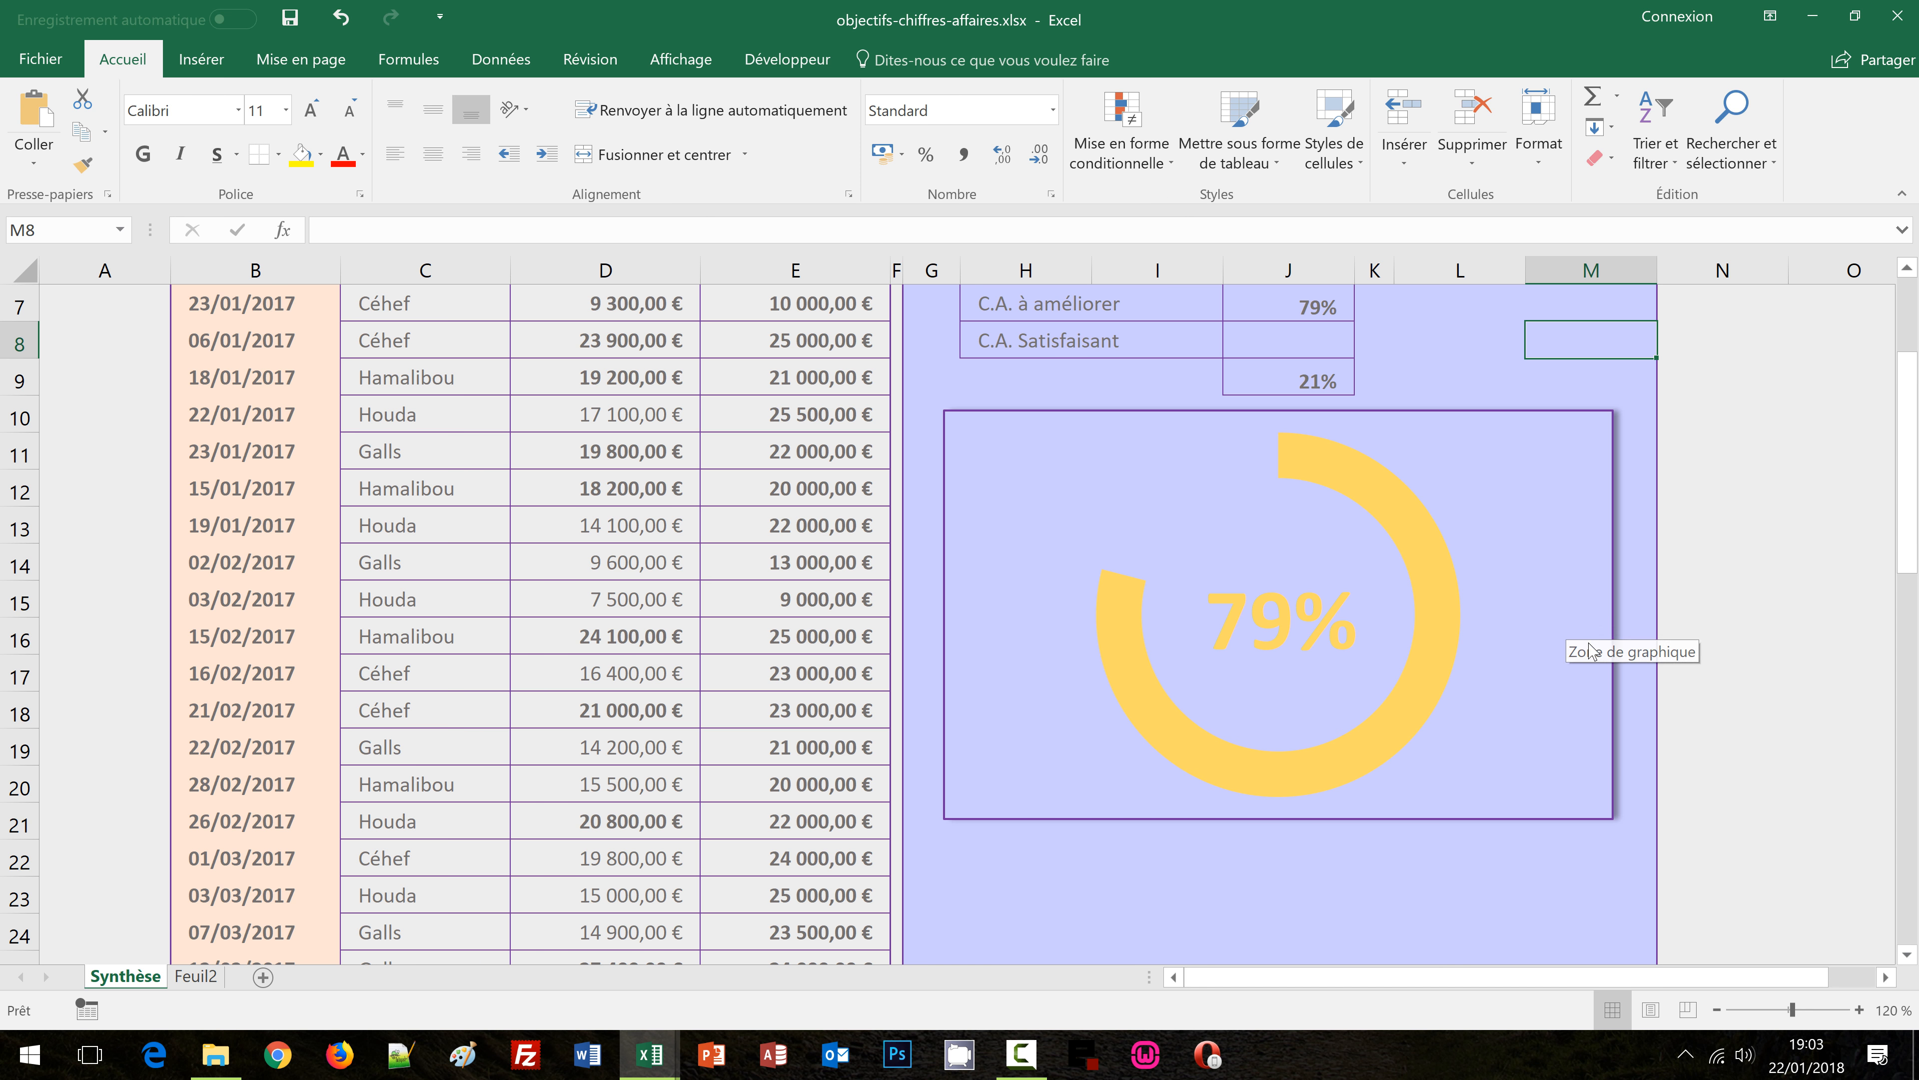
scroll(1602, 618, up, 1)
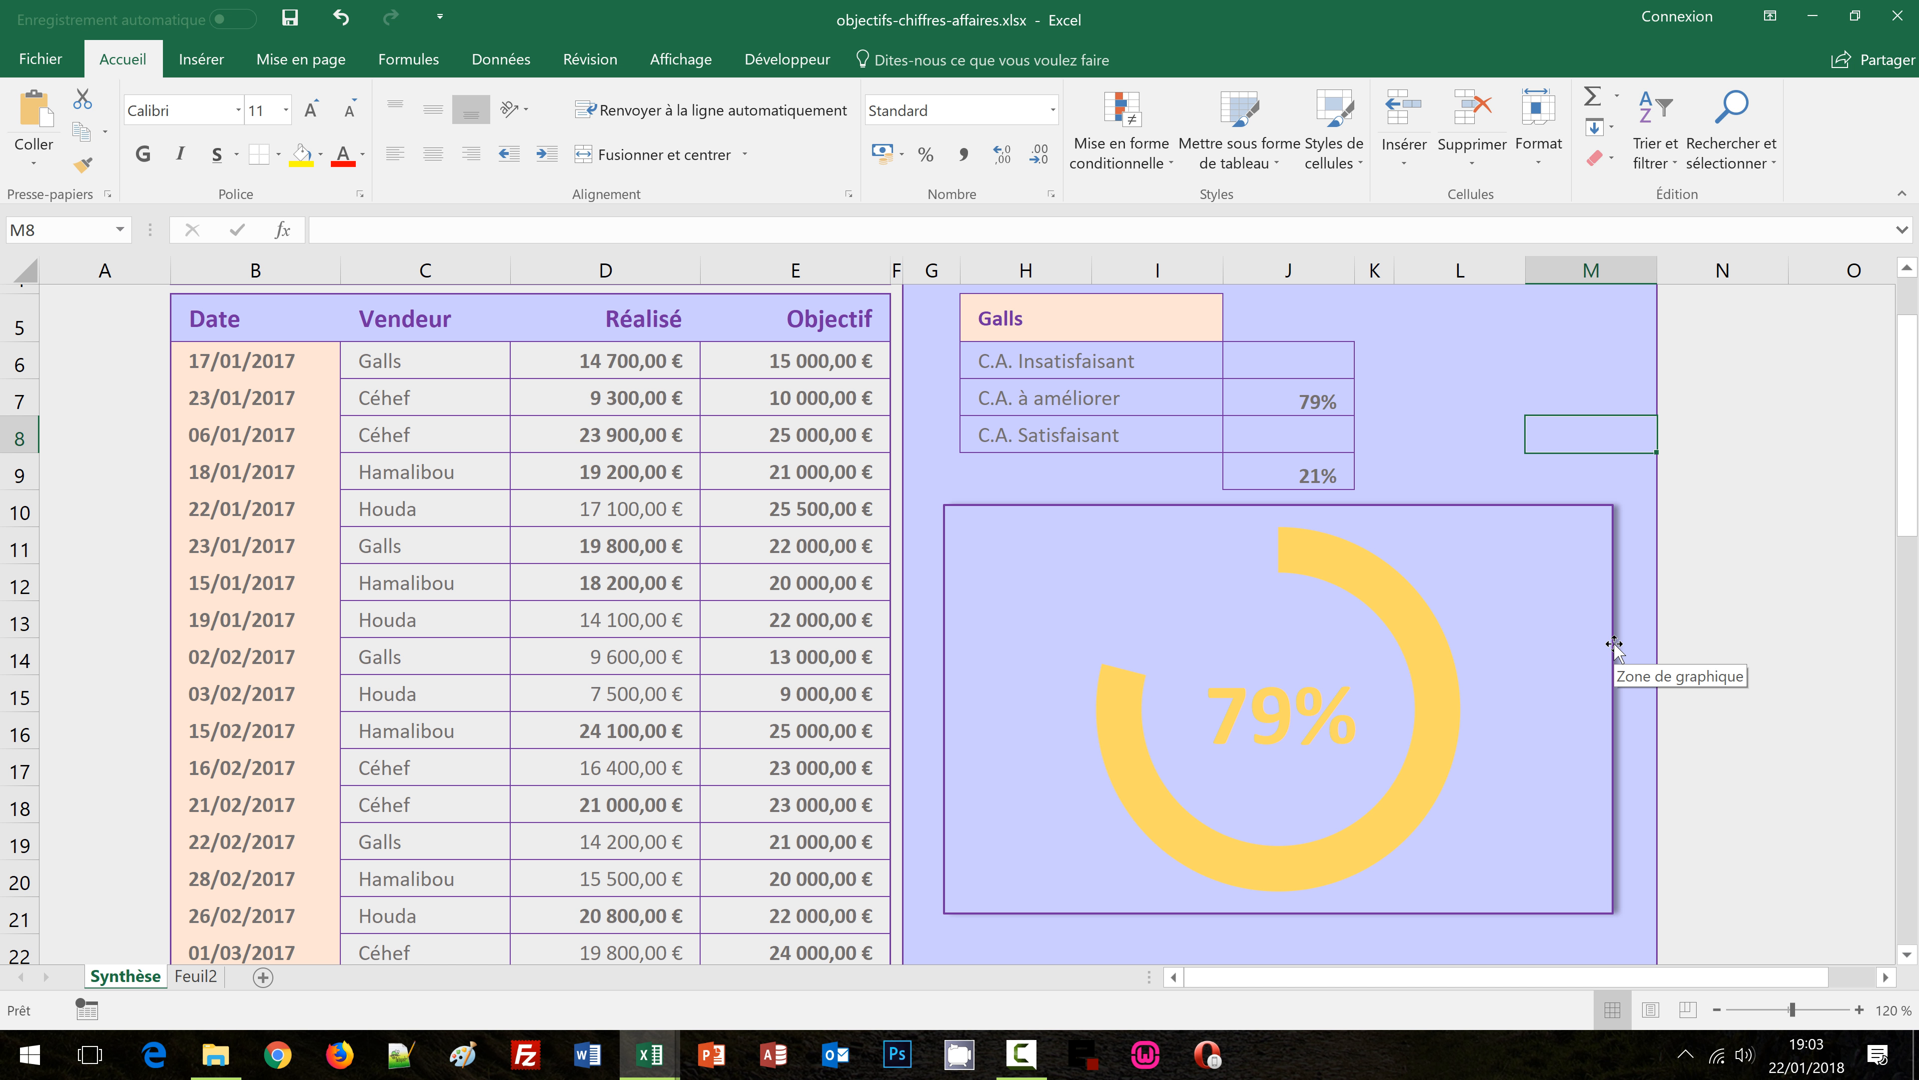
scroll(1614, 643, up, 2)
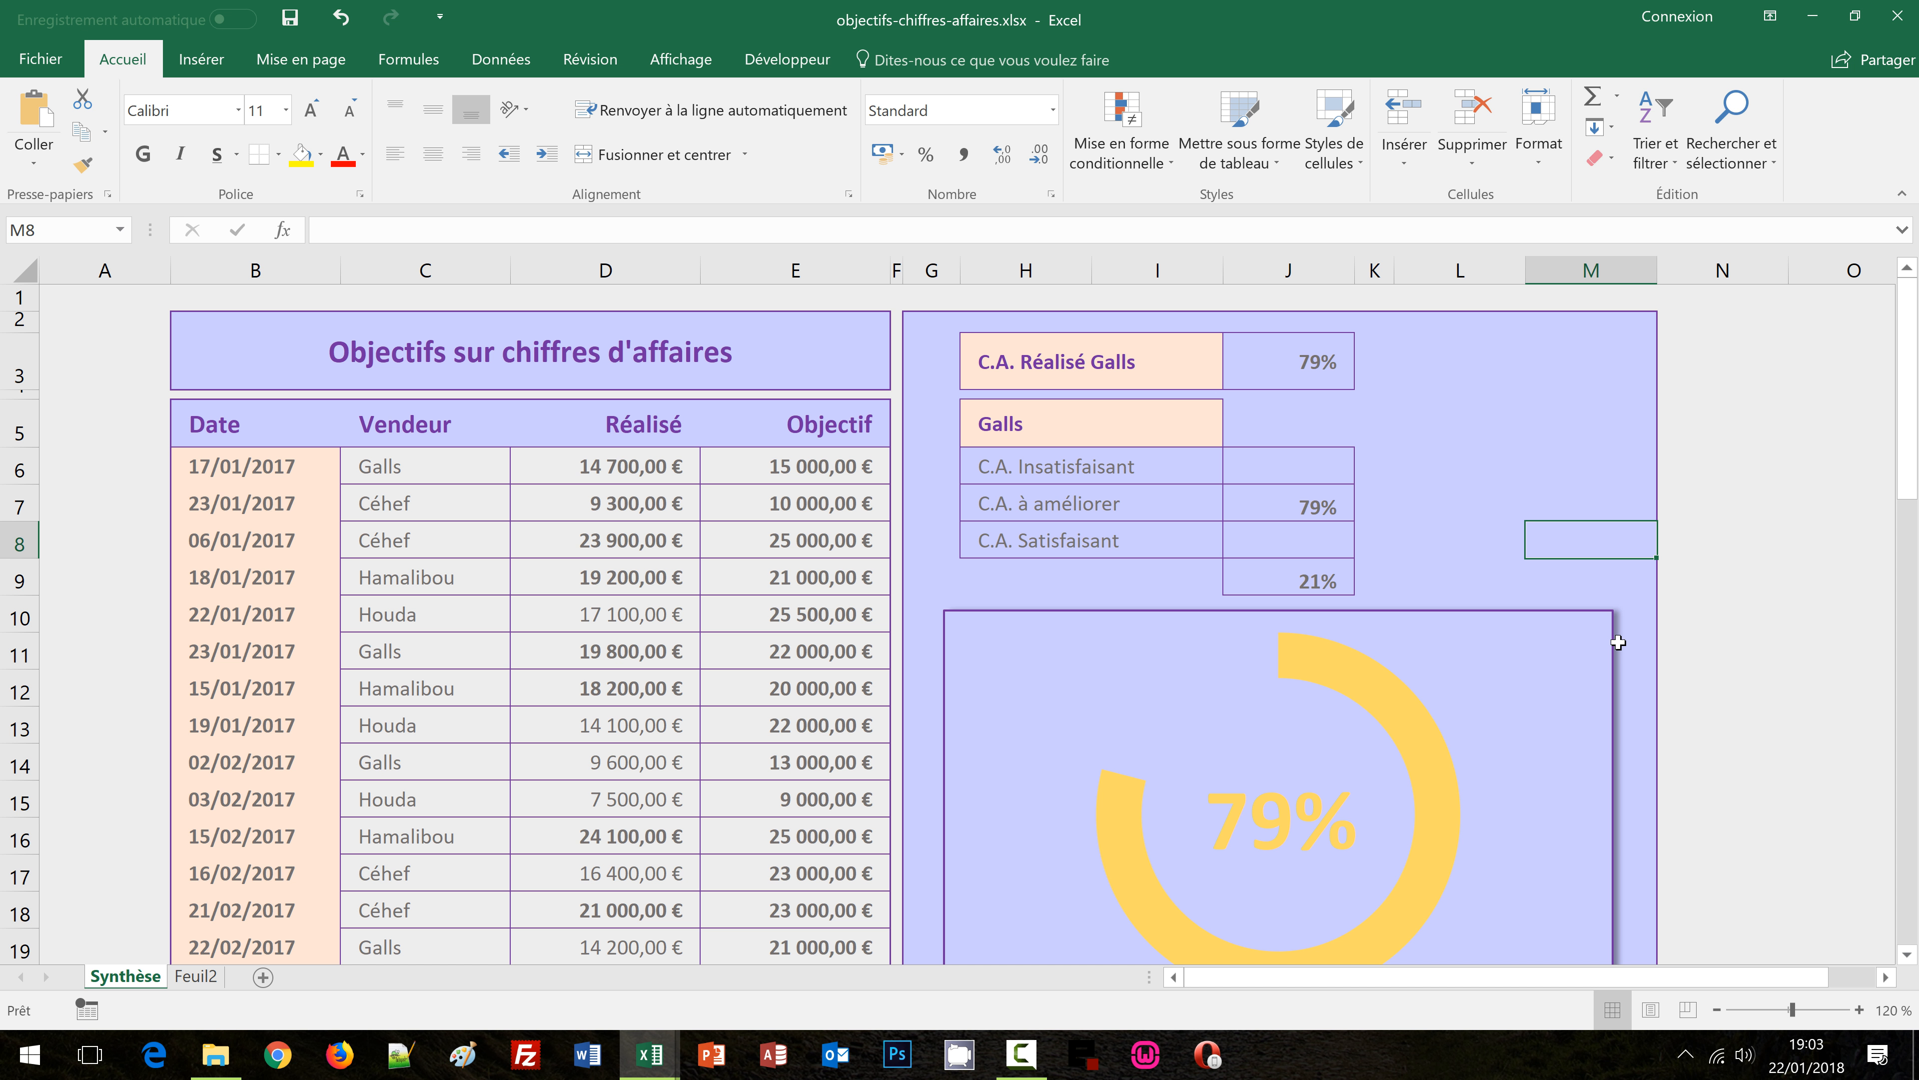
Switch H5 to another seller rated C.A. à améliorer to check the ring, and finish on the seller rated C.A. Satisfaisant
click(1188, 408)
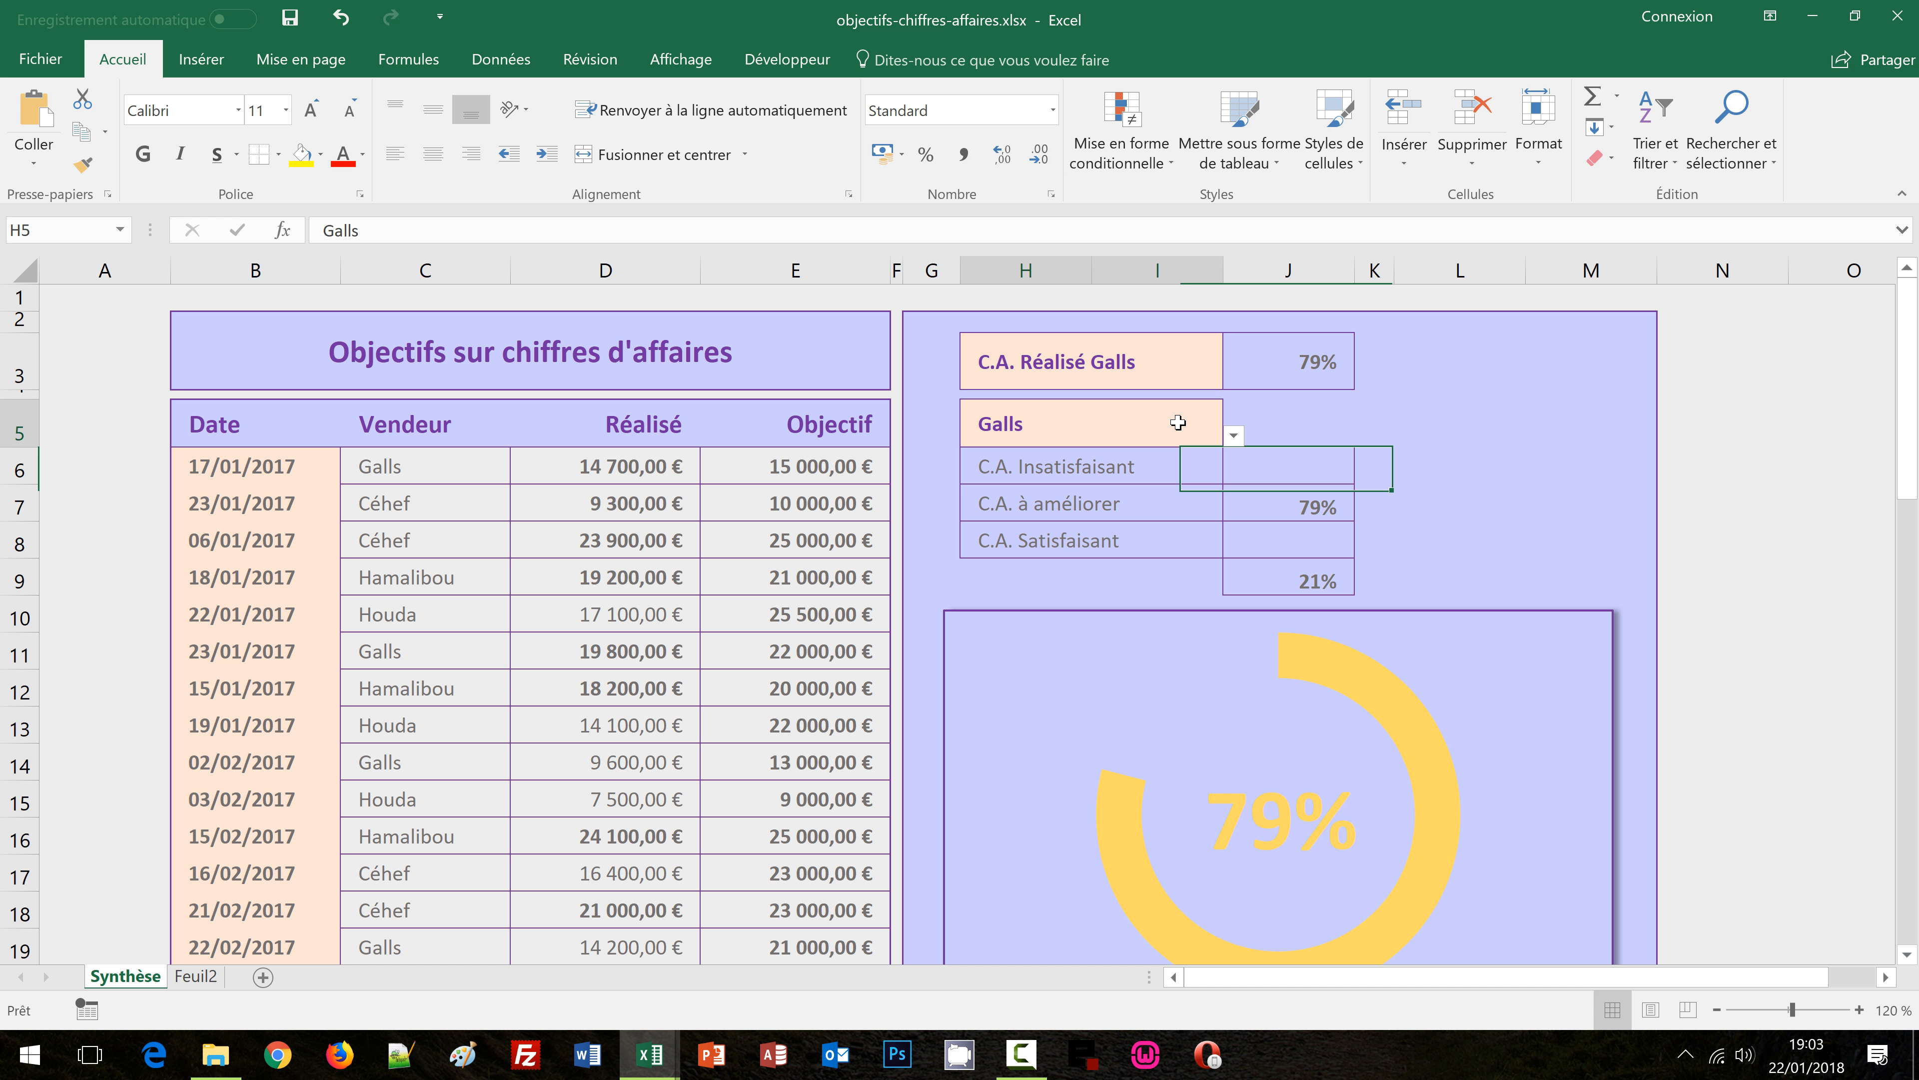
click(1234, 437)
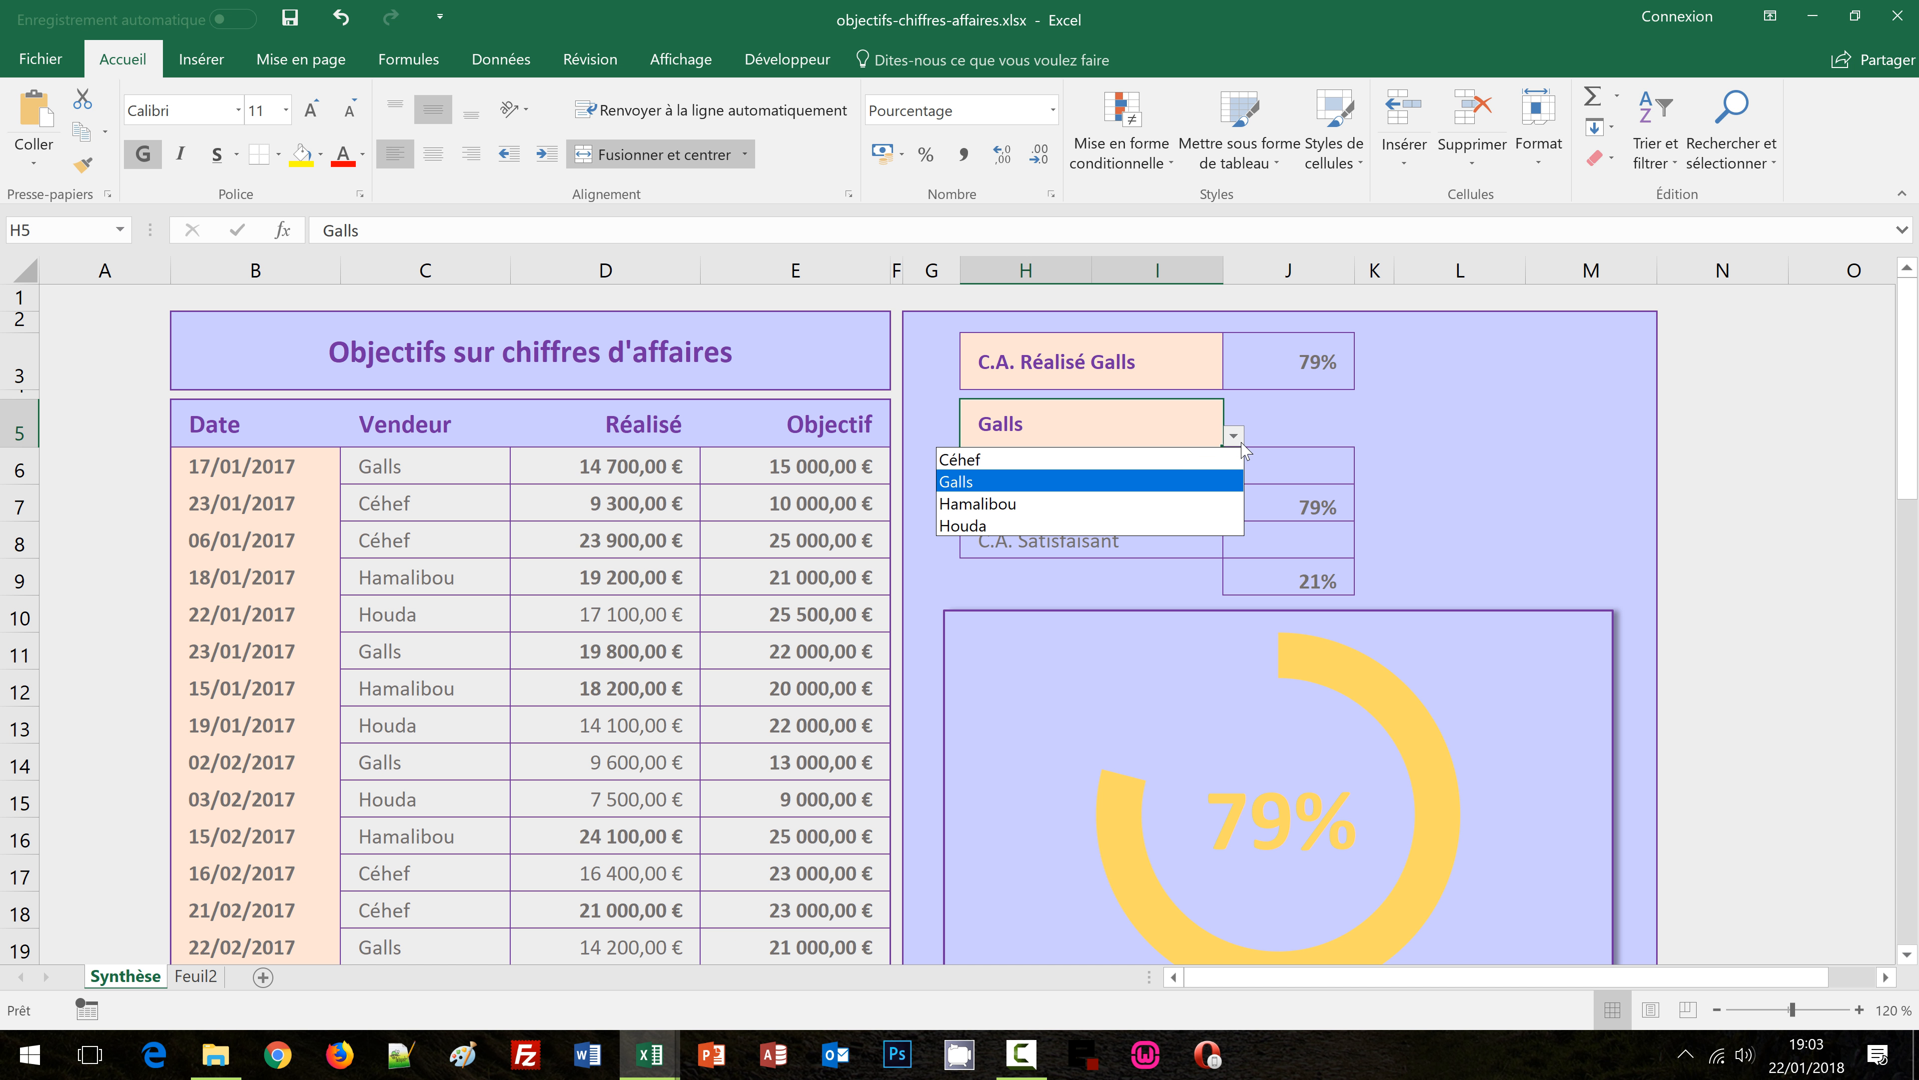
click(1165, 457)
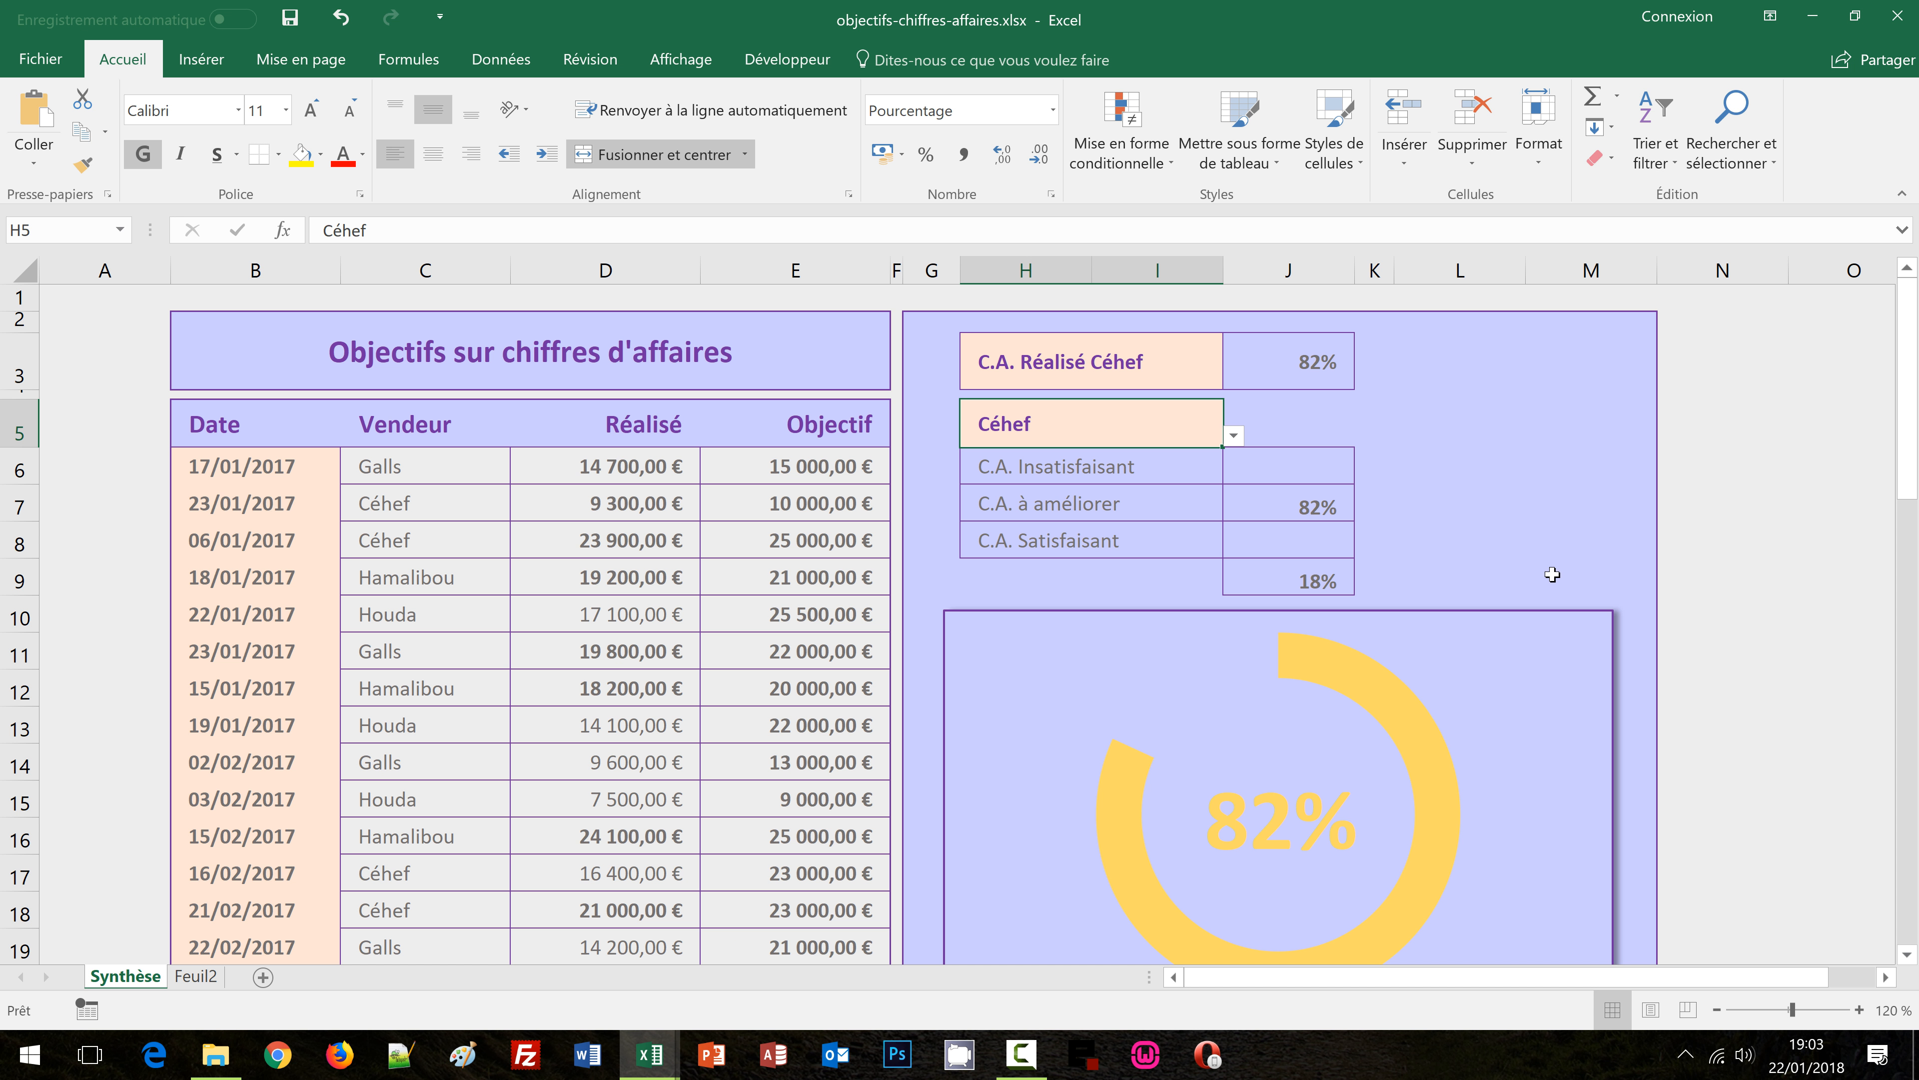
click(1234, 436)
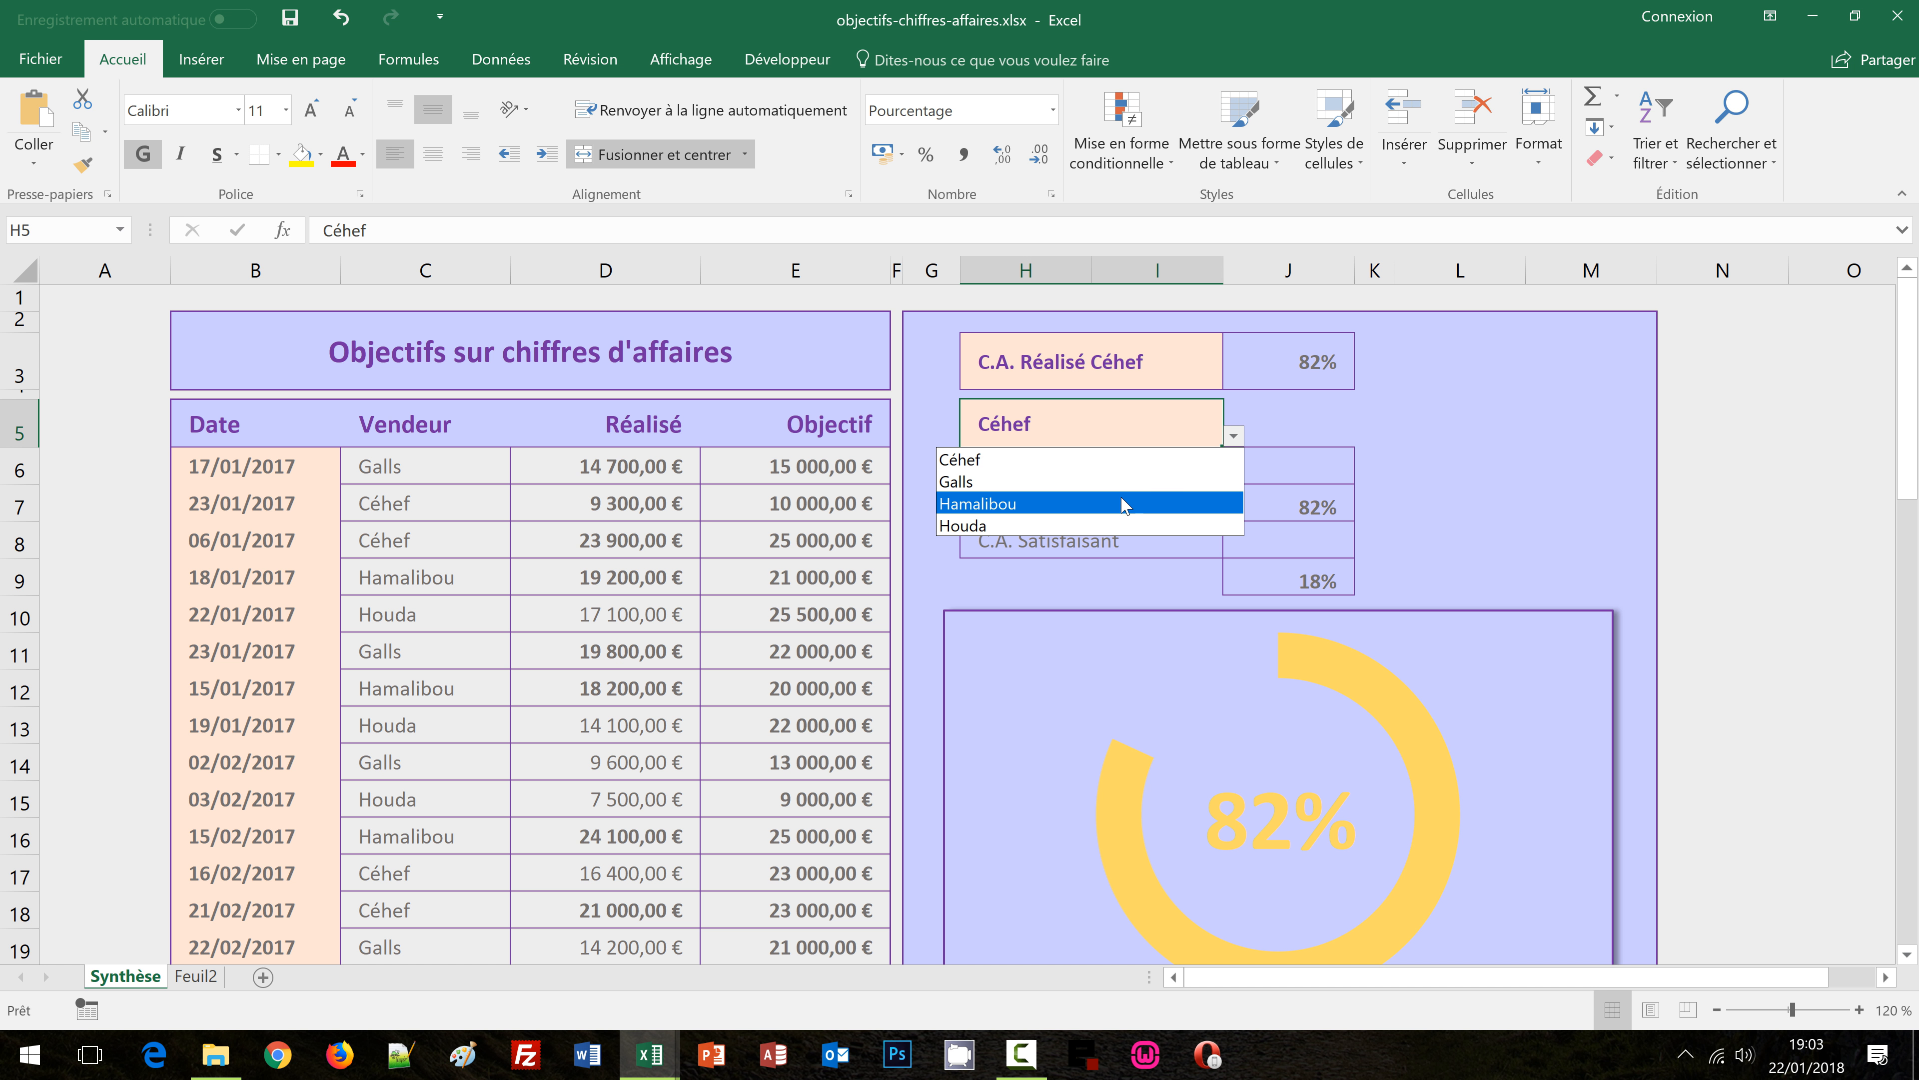
click(1124, 503)
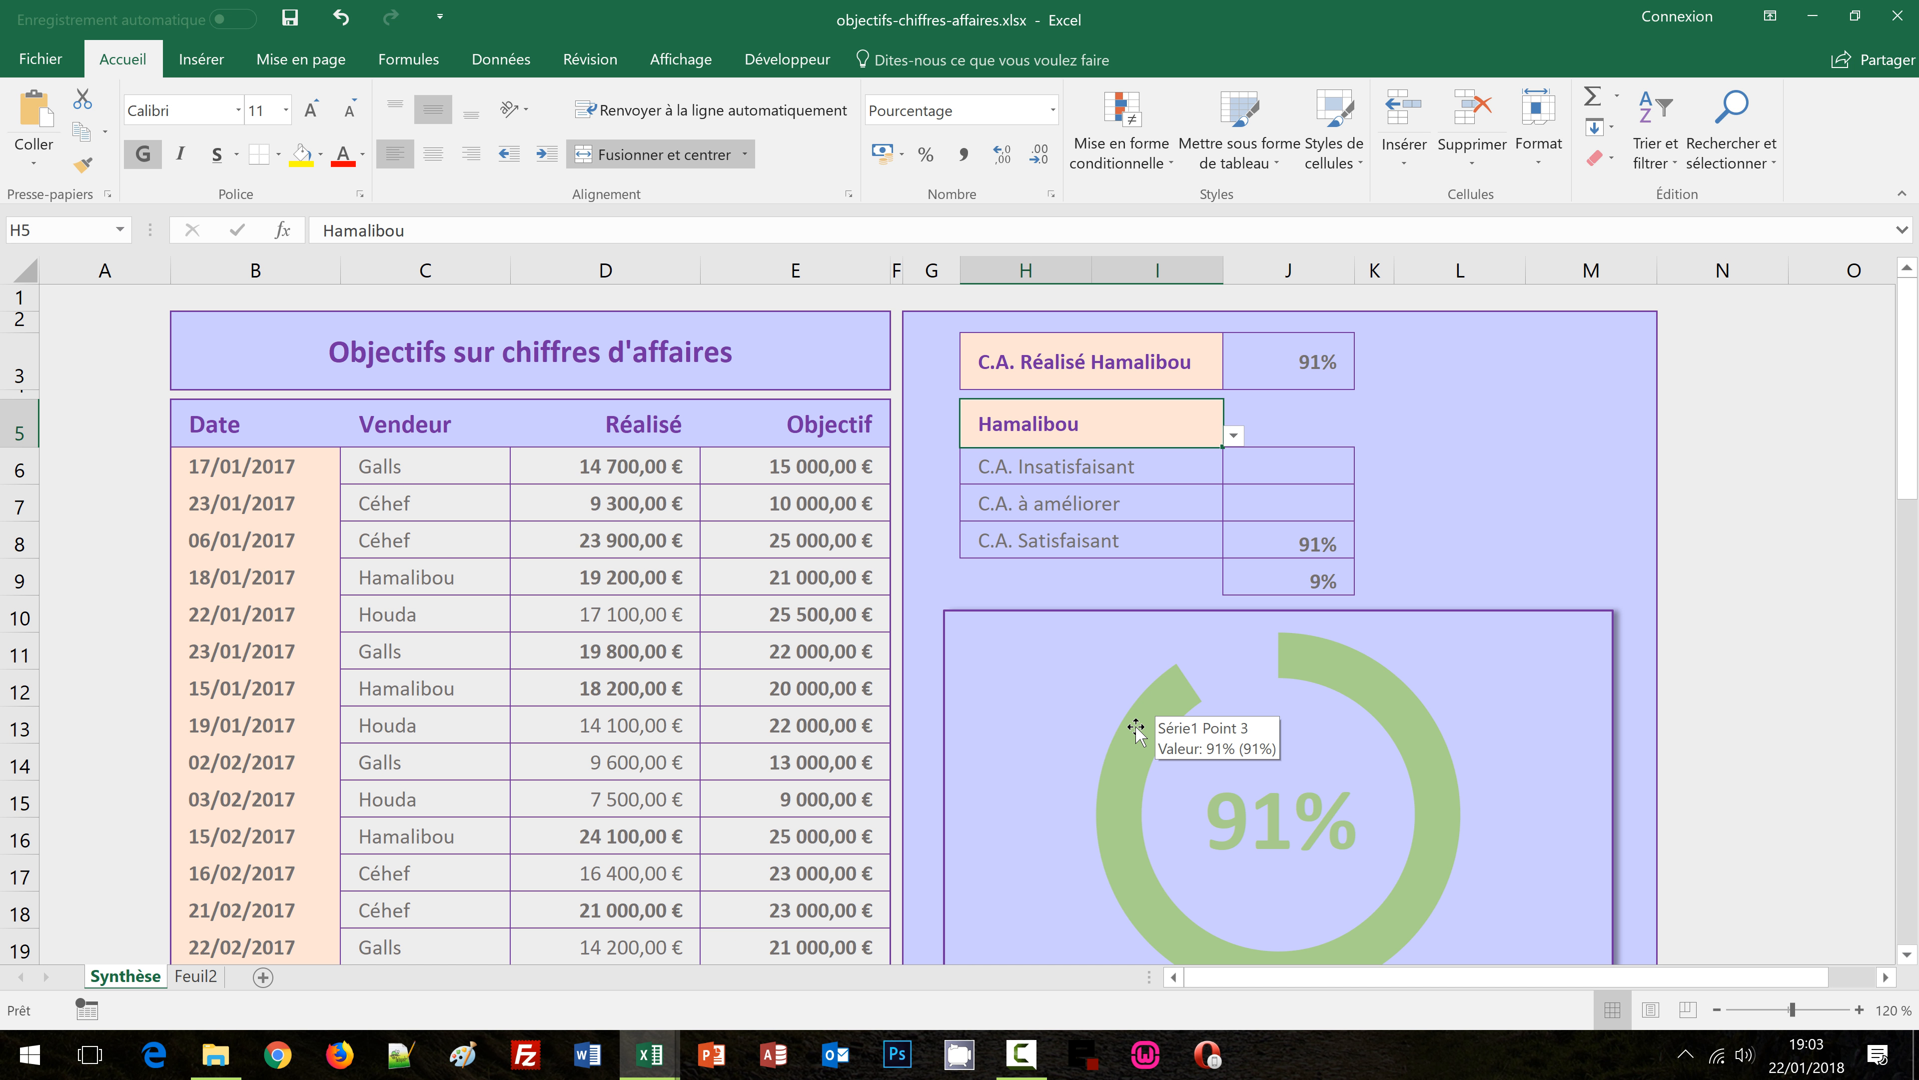
Switch to the workbook objectifs-chiffres-affaires-cp.xlsx and copy its summary table H23:J24 with Tot. C.A. R., Tot. Obj. and Nb. Ventes
scroll(861, 826, down, 1)
scroll(862, 826, down, 1)
mouse_move(656, 1068)
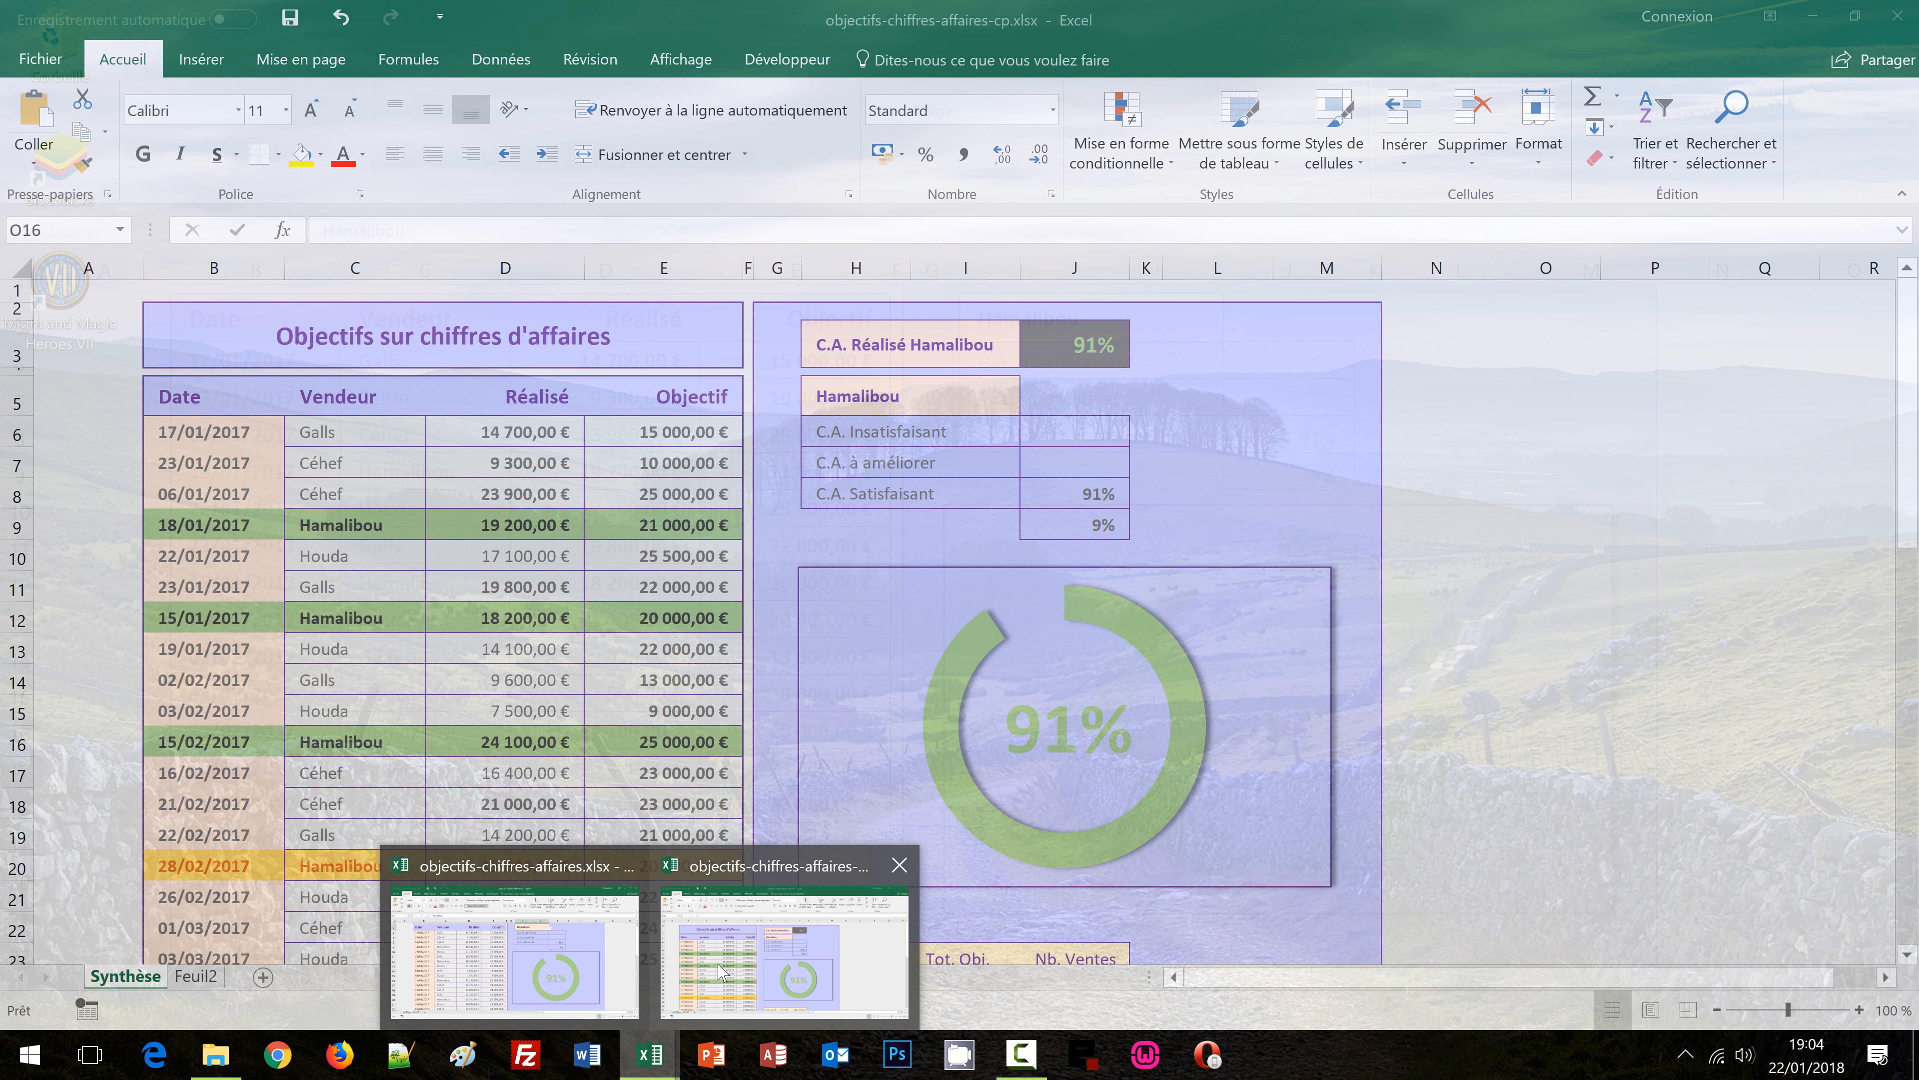
click(784, 954)
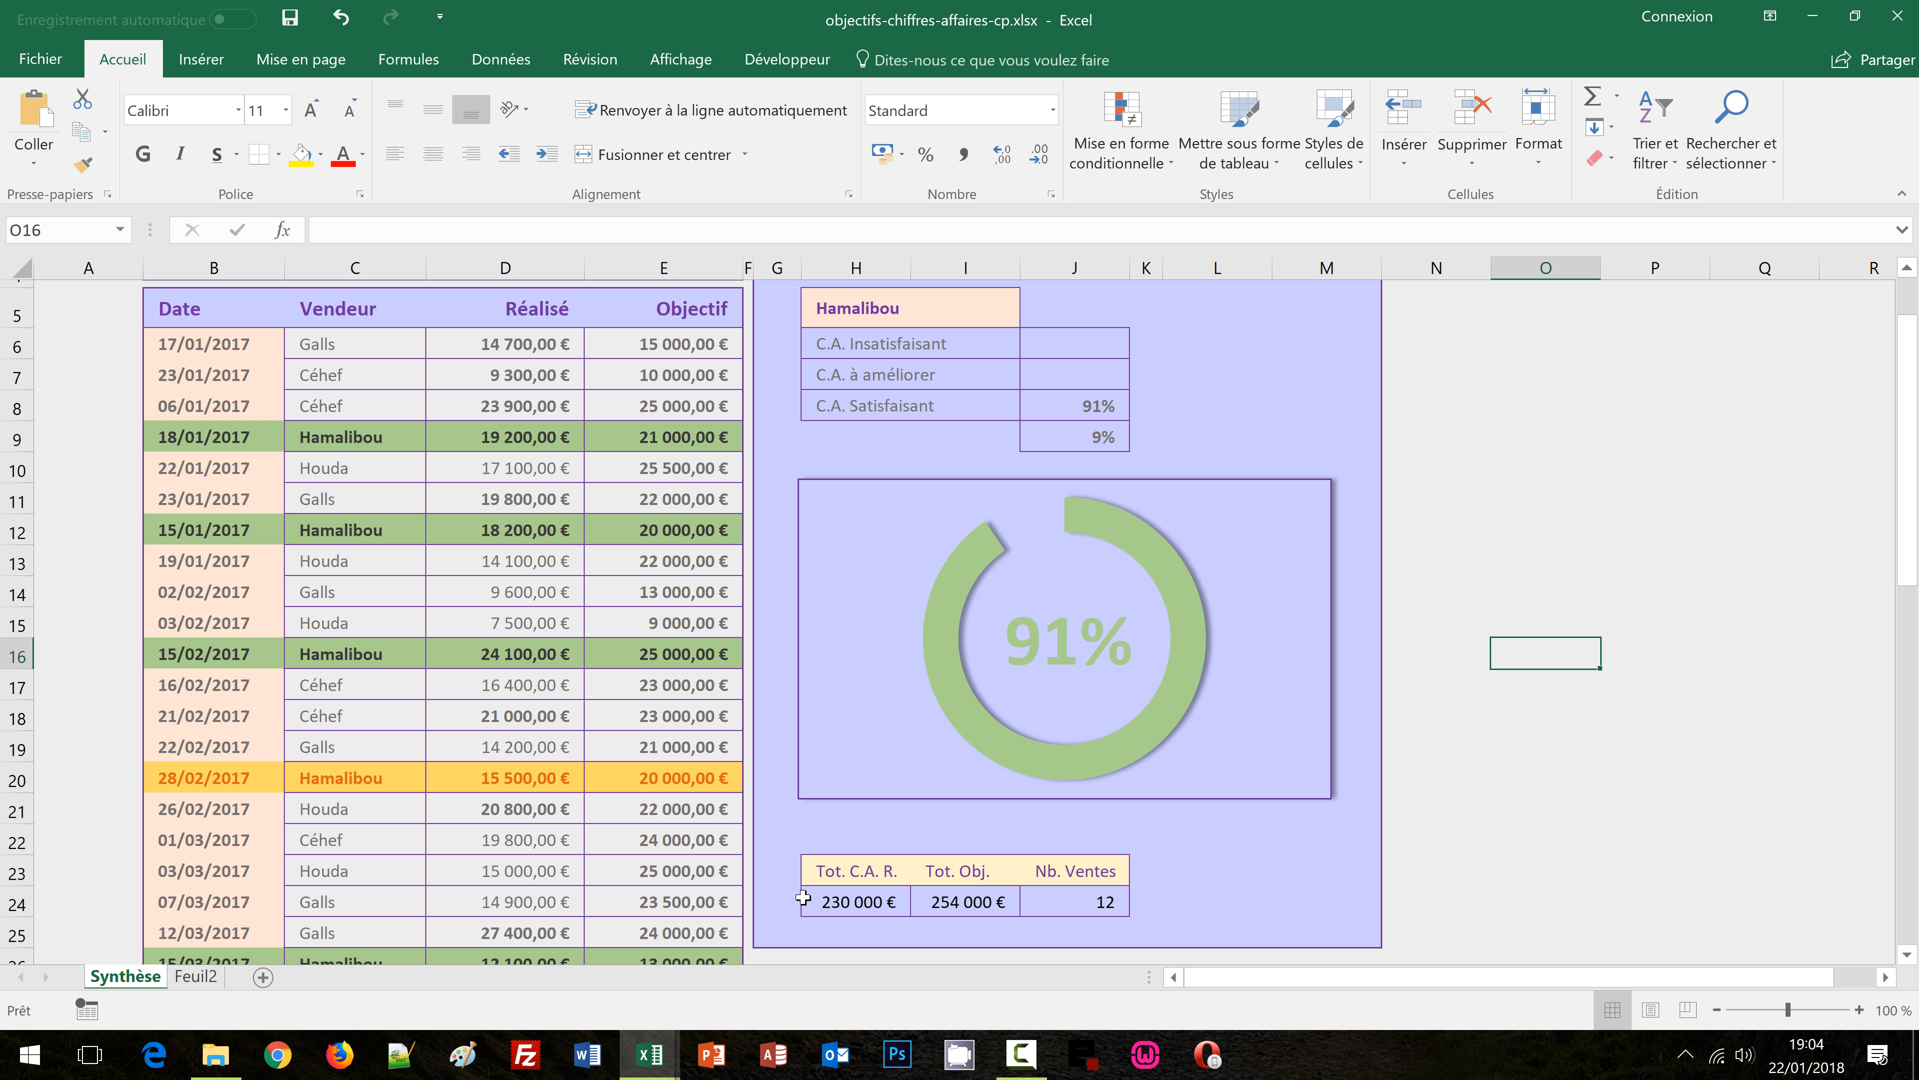
drag(837, 874, 1058, 899)
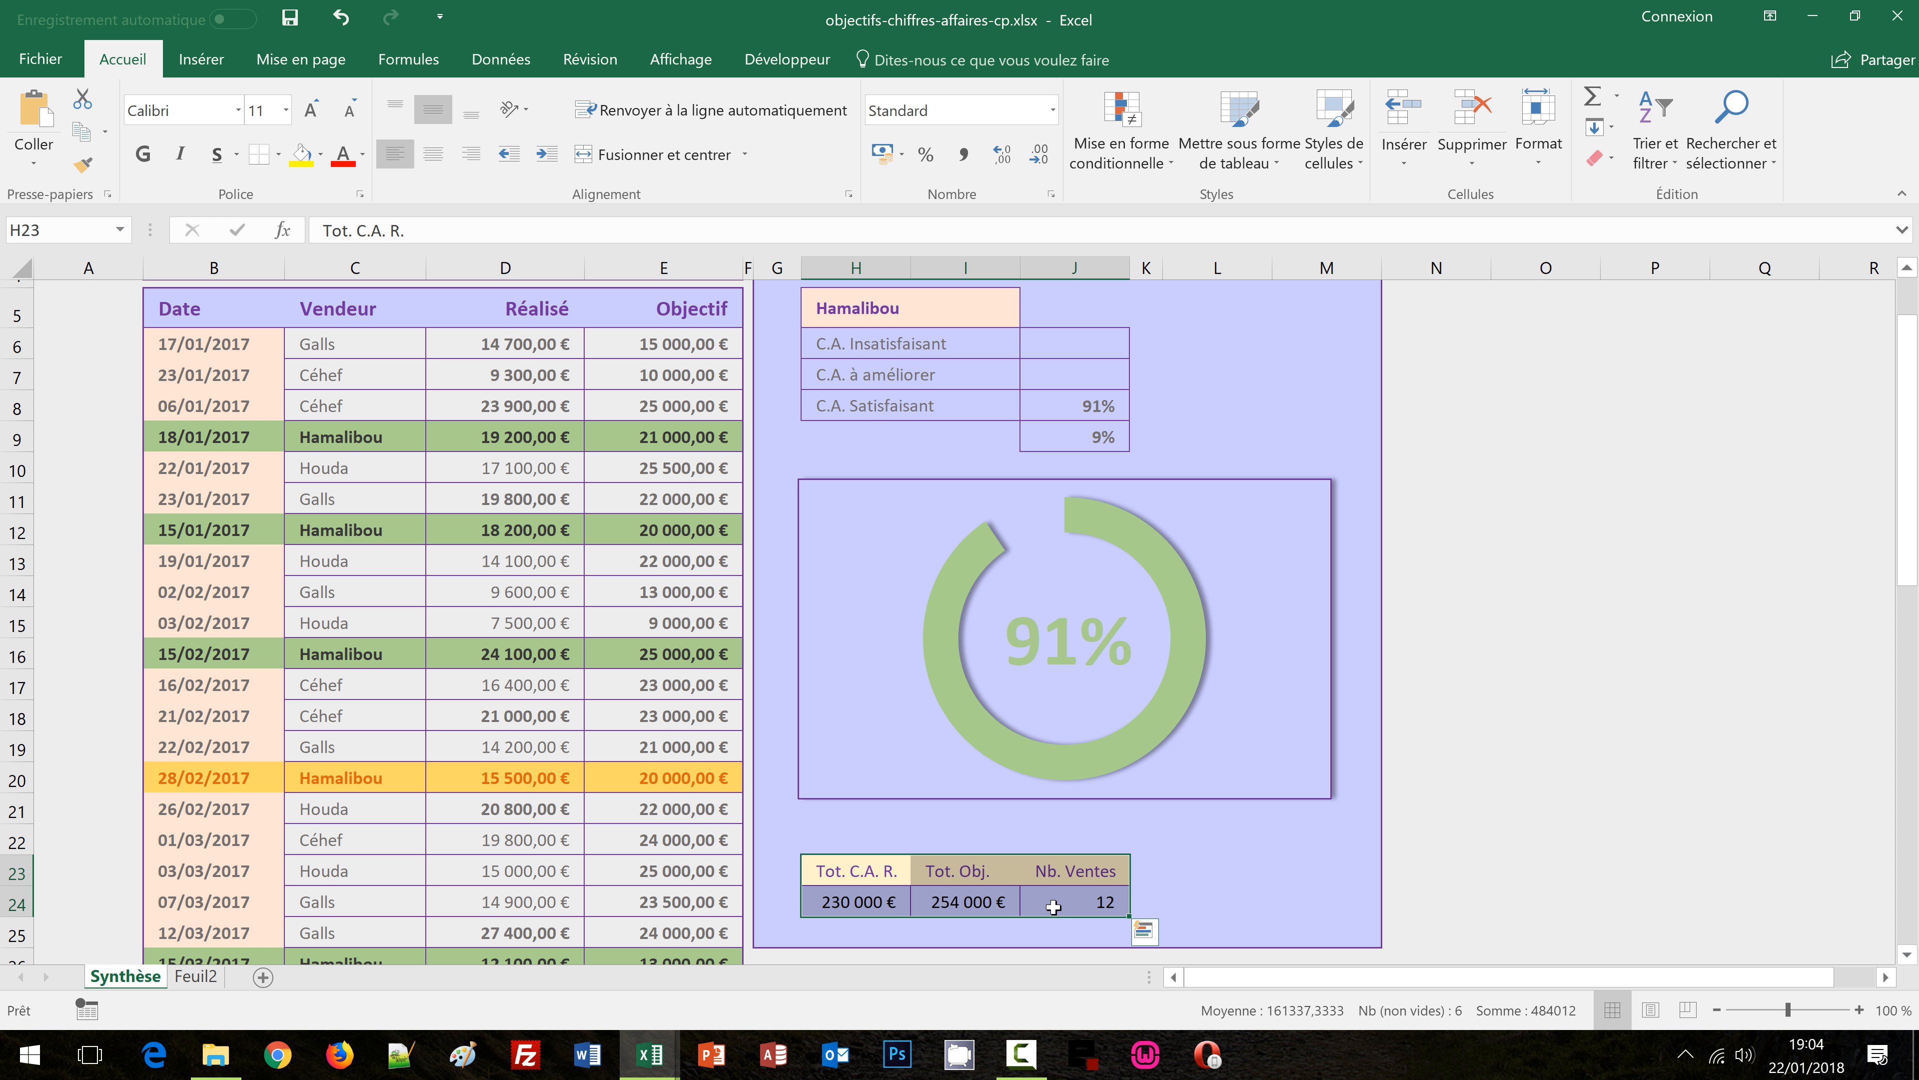
key(ctrl+c)
Paste the copied summary table at H23 of objectifs-chiffres-affaires.xlsx, below the doughnut chart
mouse_move(650, 1058)
click(558, 998)
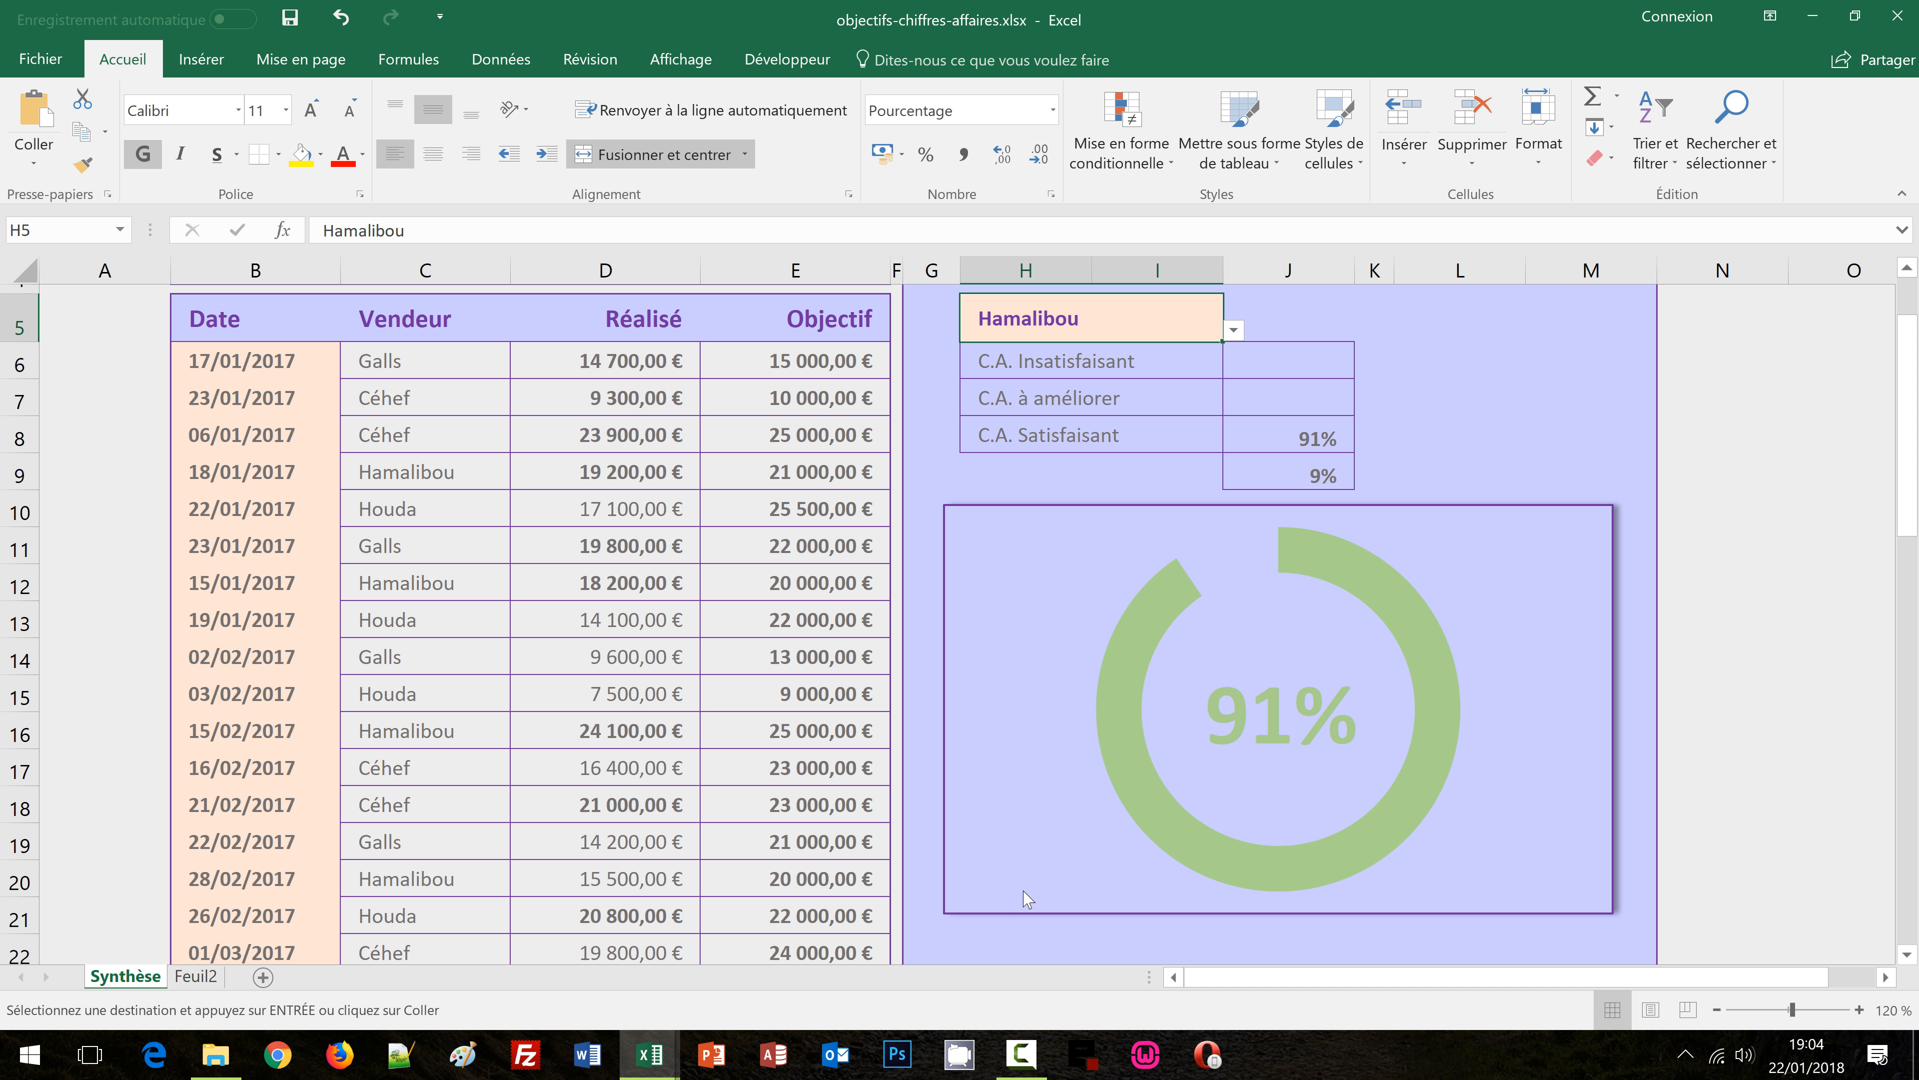
click(769, 983)
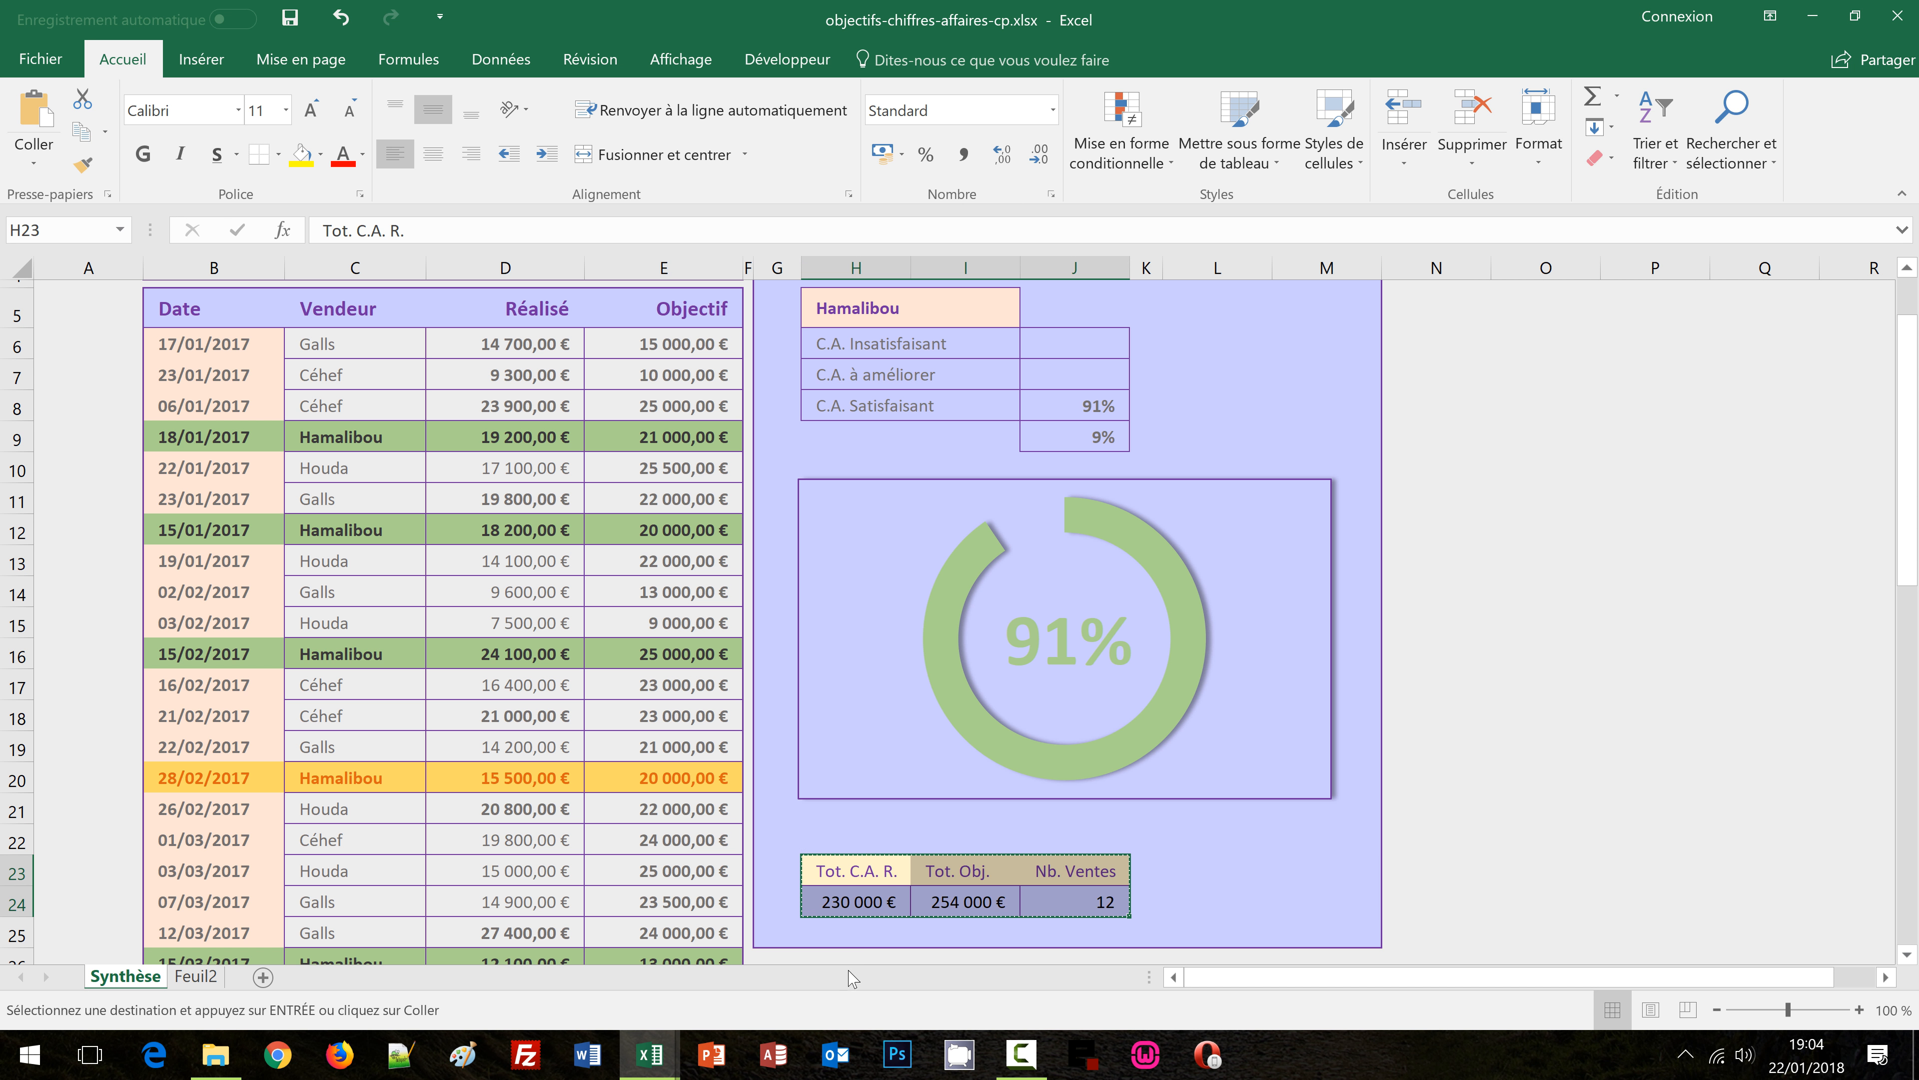
mouse_move(650, 1054)
click(514, 998)
scroll(1034, 900, down, 2)
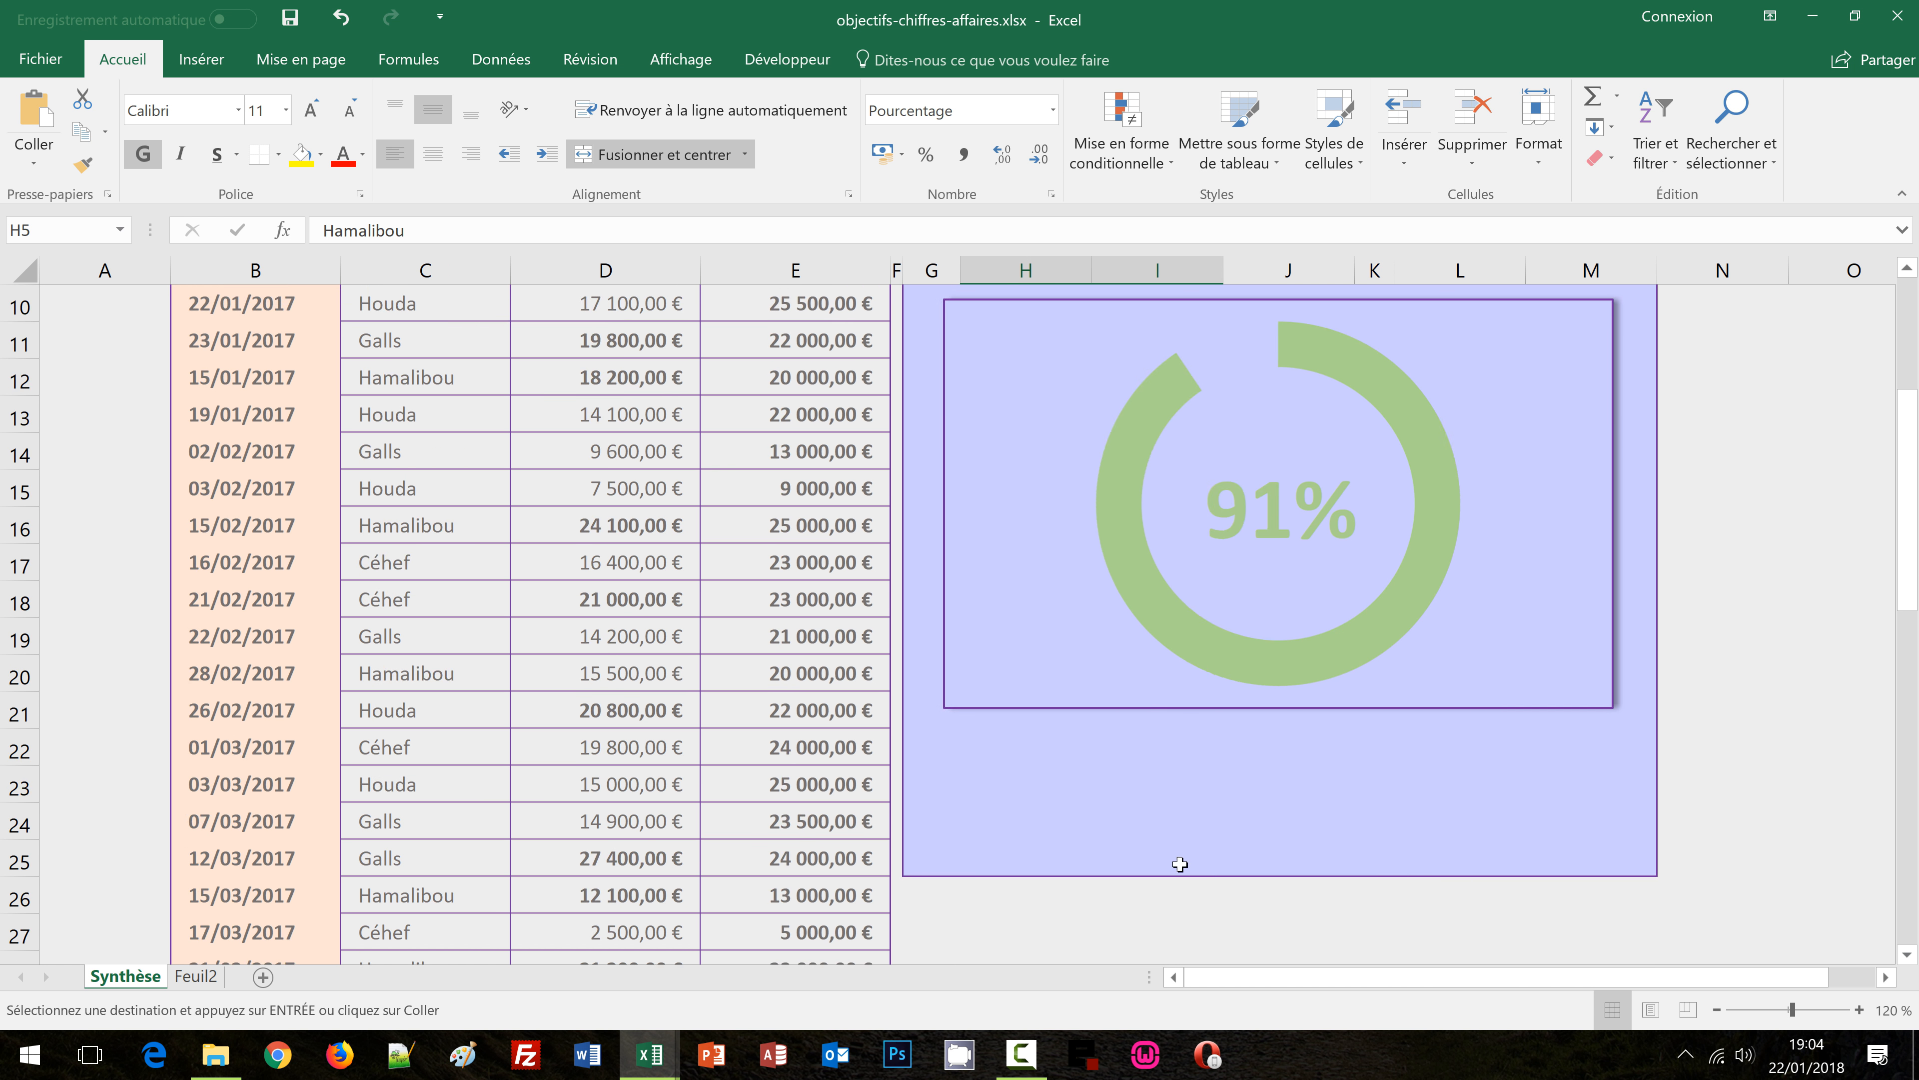
click(997, 744)
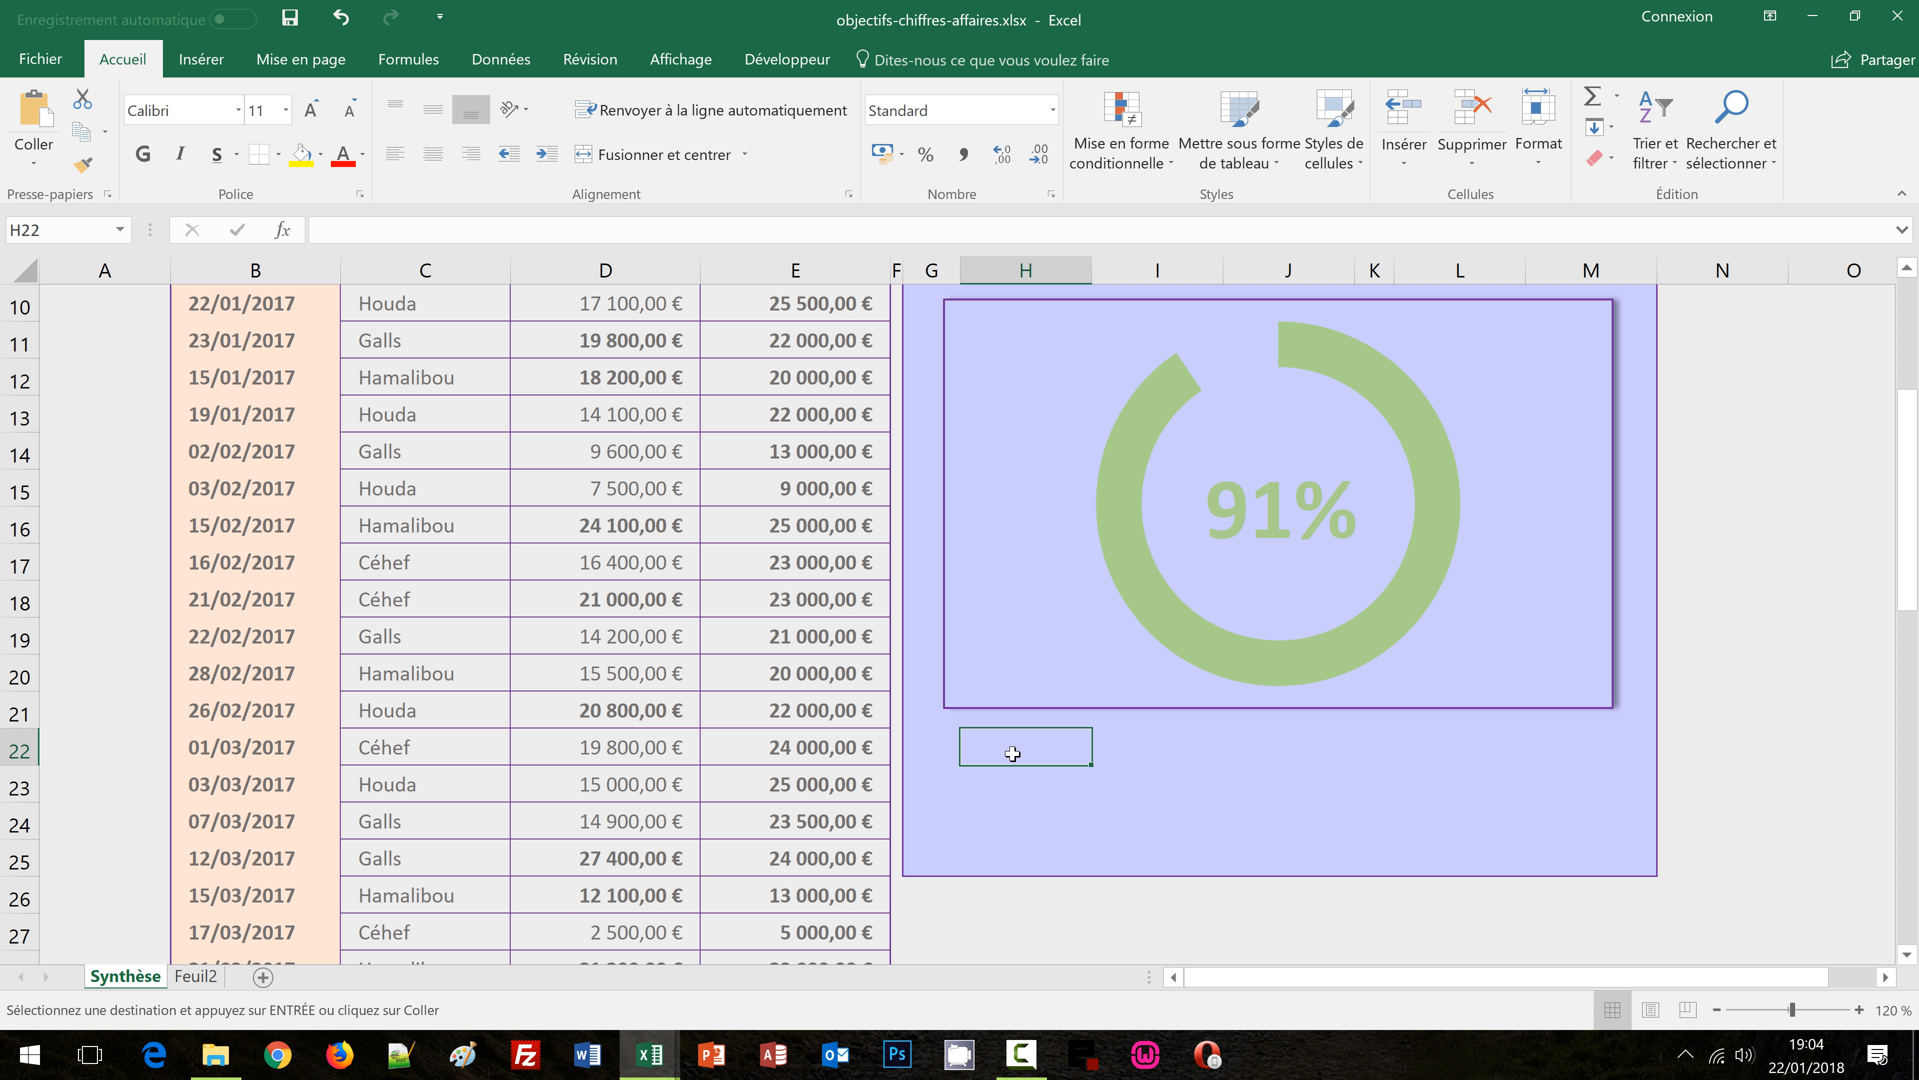
key(Down)
key(ctrl+v)
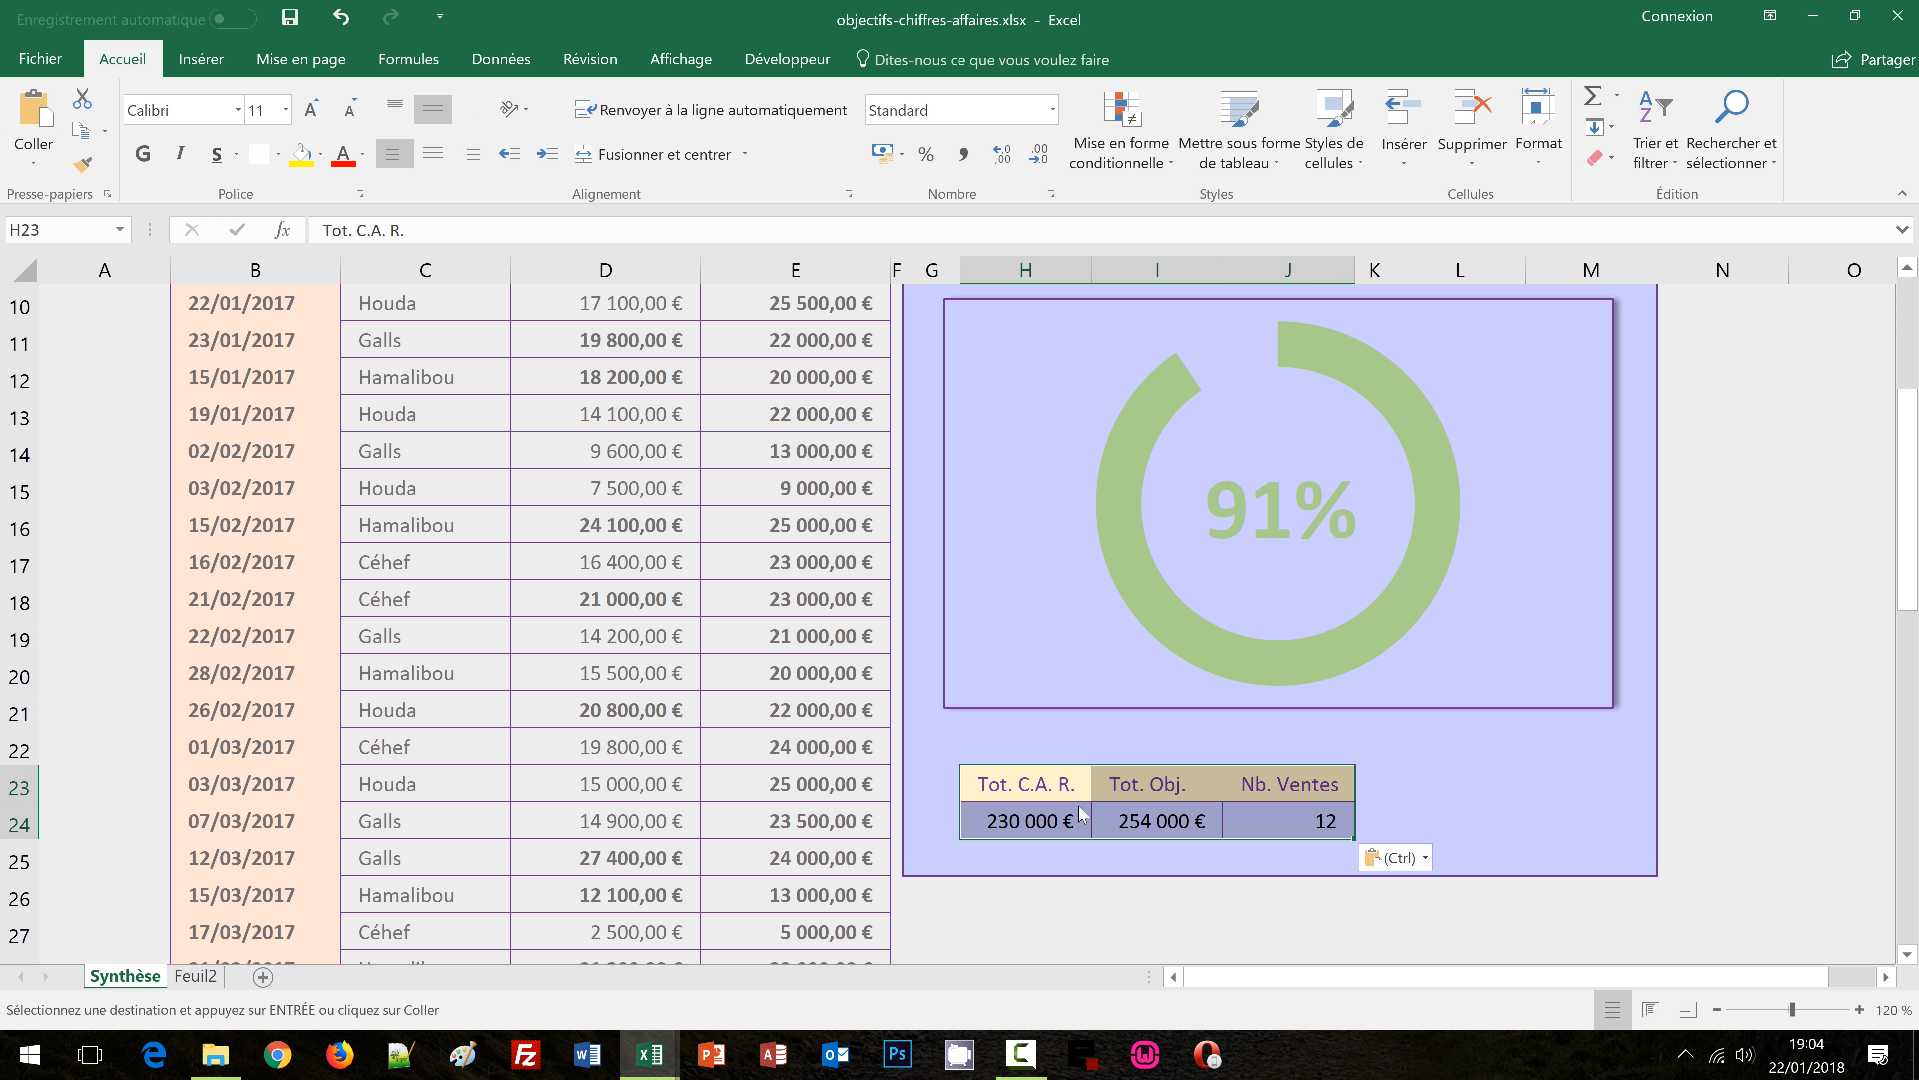
Clear the contents of H24:J24 under the pasted headings and cancel the pending copy mode
drag(1082, 813, 1329, 823)
key(Escape)
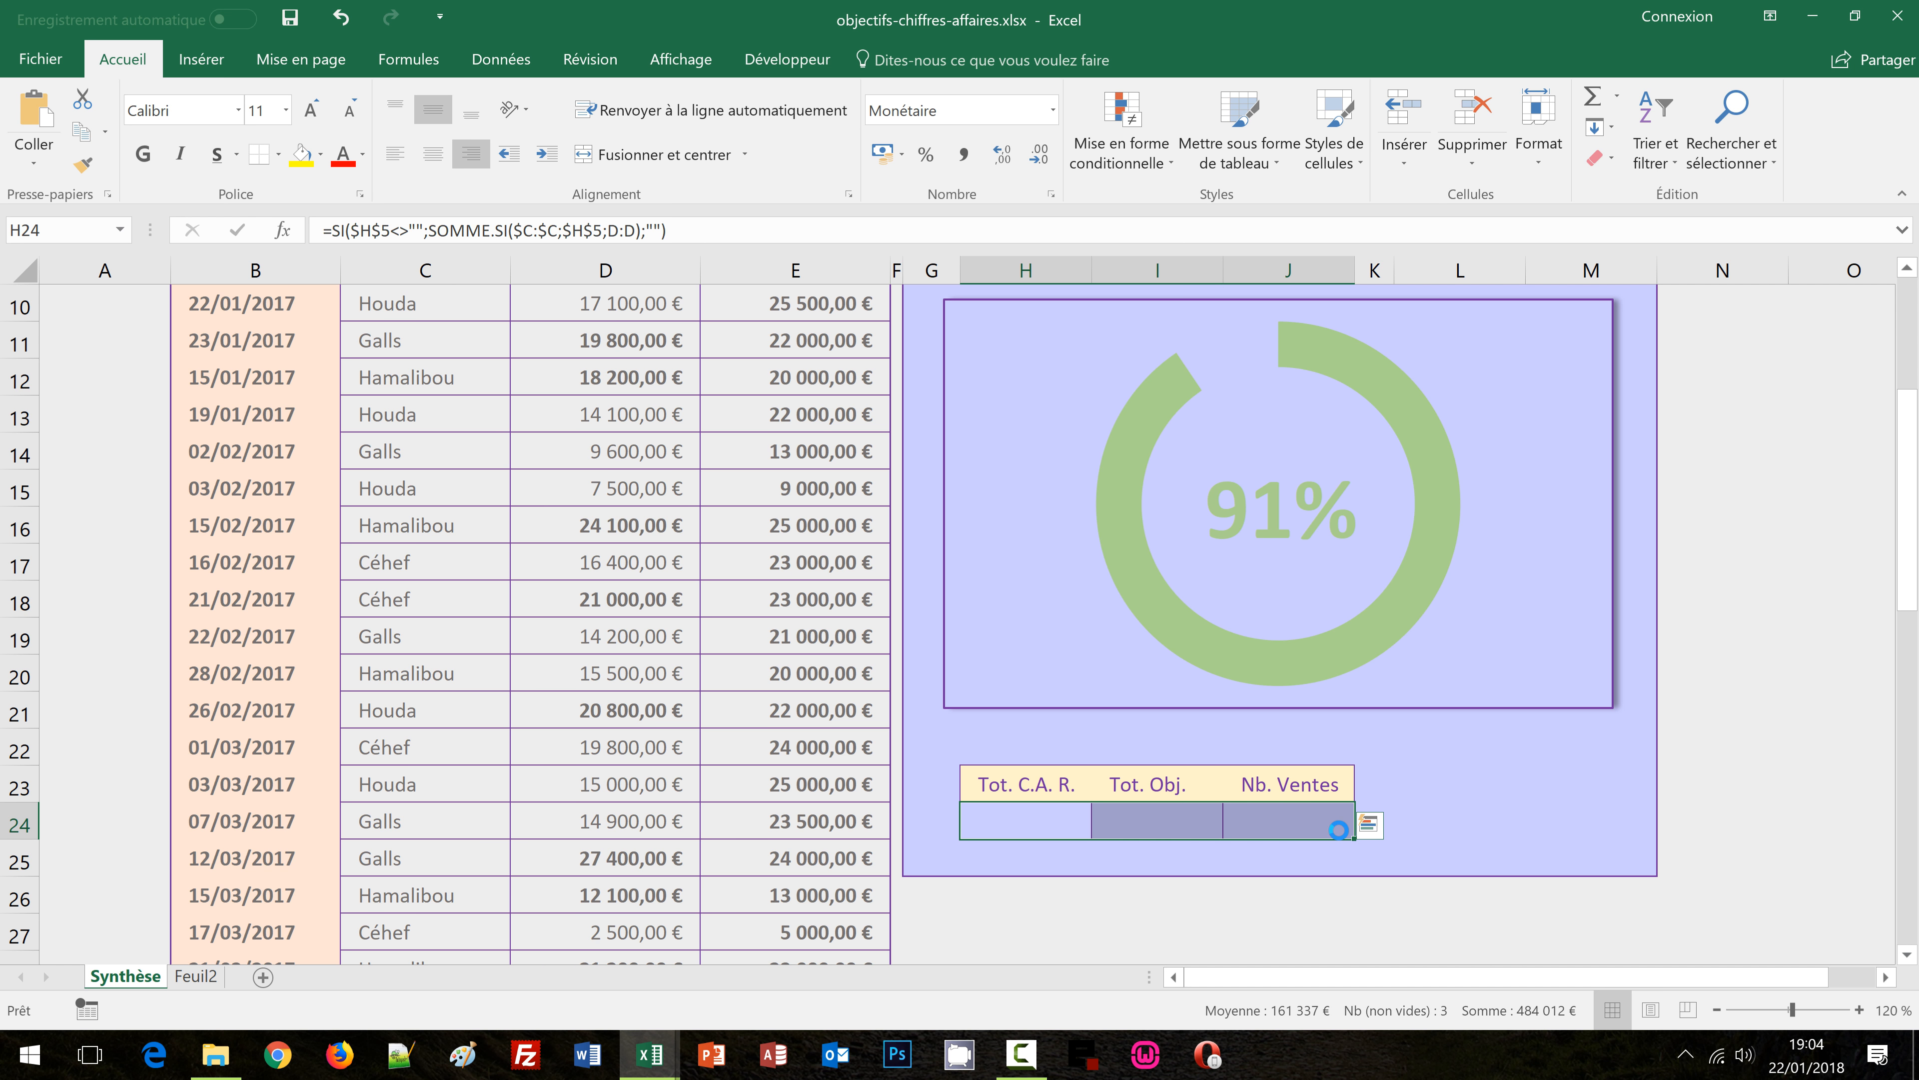
key(Delete)
Examine the doughnut chart and the cells H24, I24 and J24 under Tot. C.A. R., Tot. Obj. and Nb. Ventes
scroll(1515, 566, up, 2)
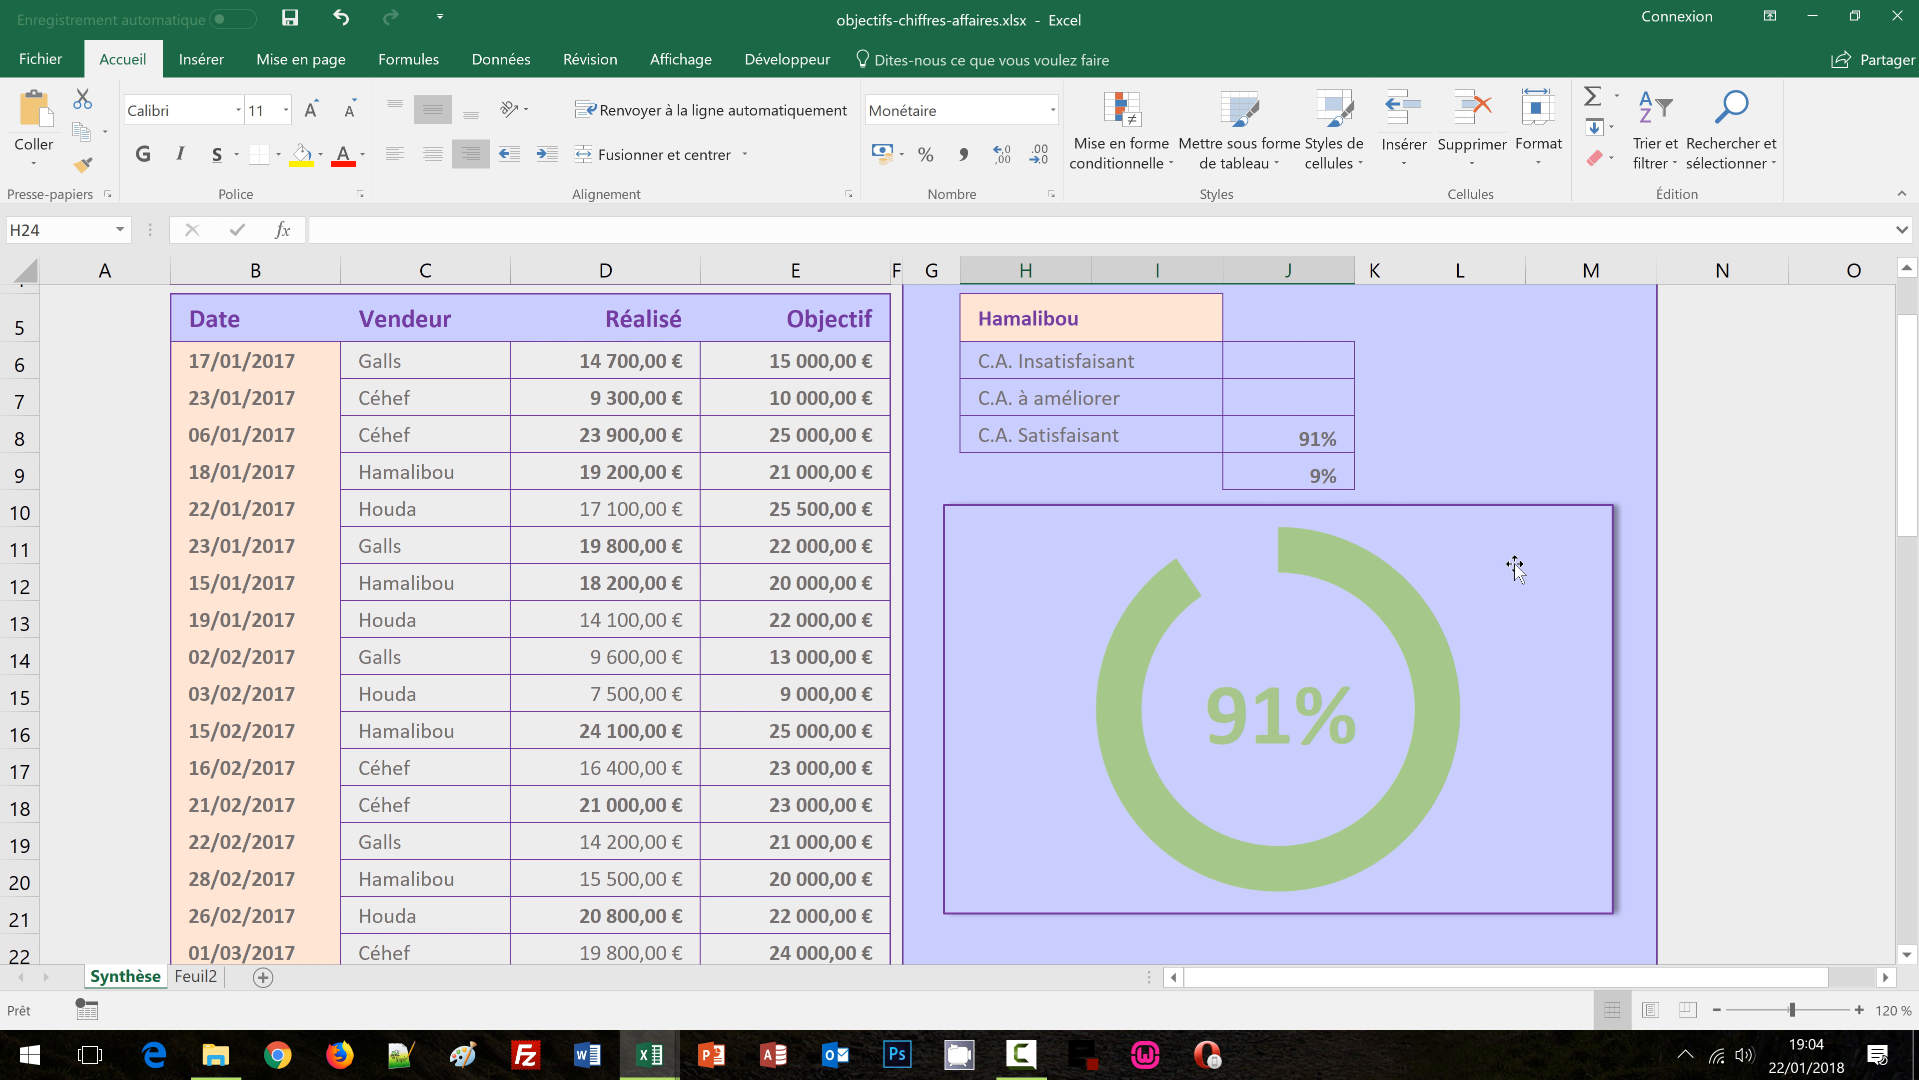
scroll(1527, 620, down, 2)
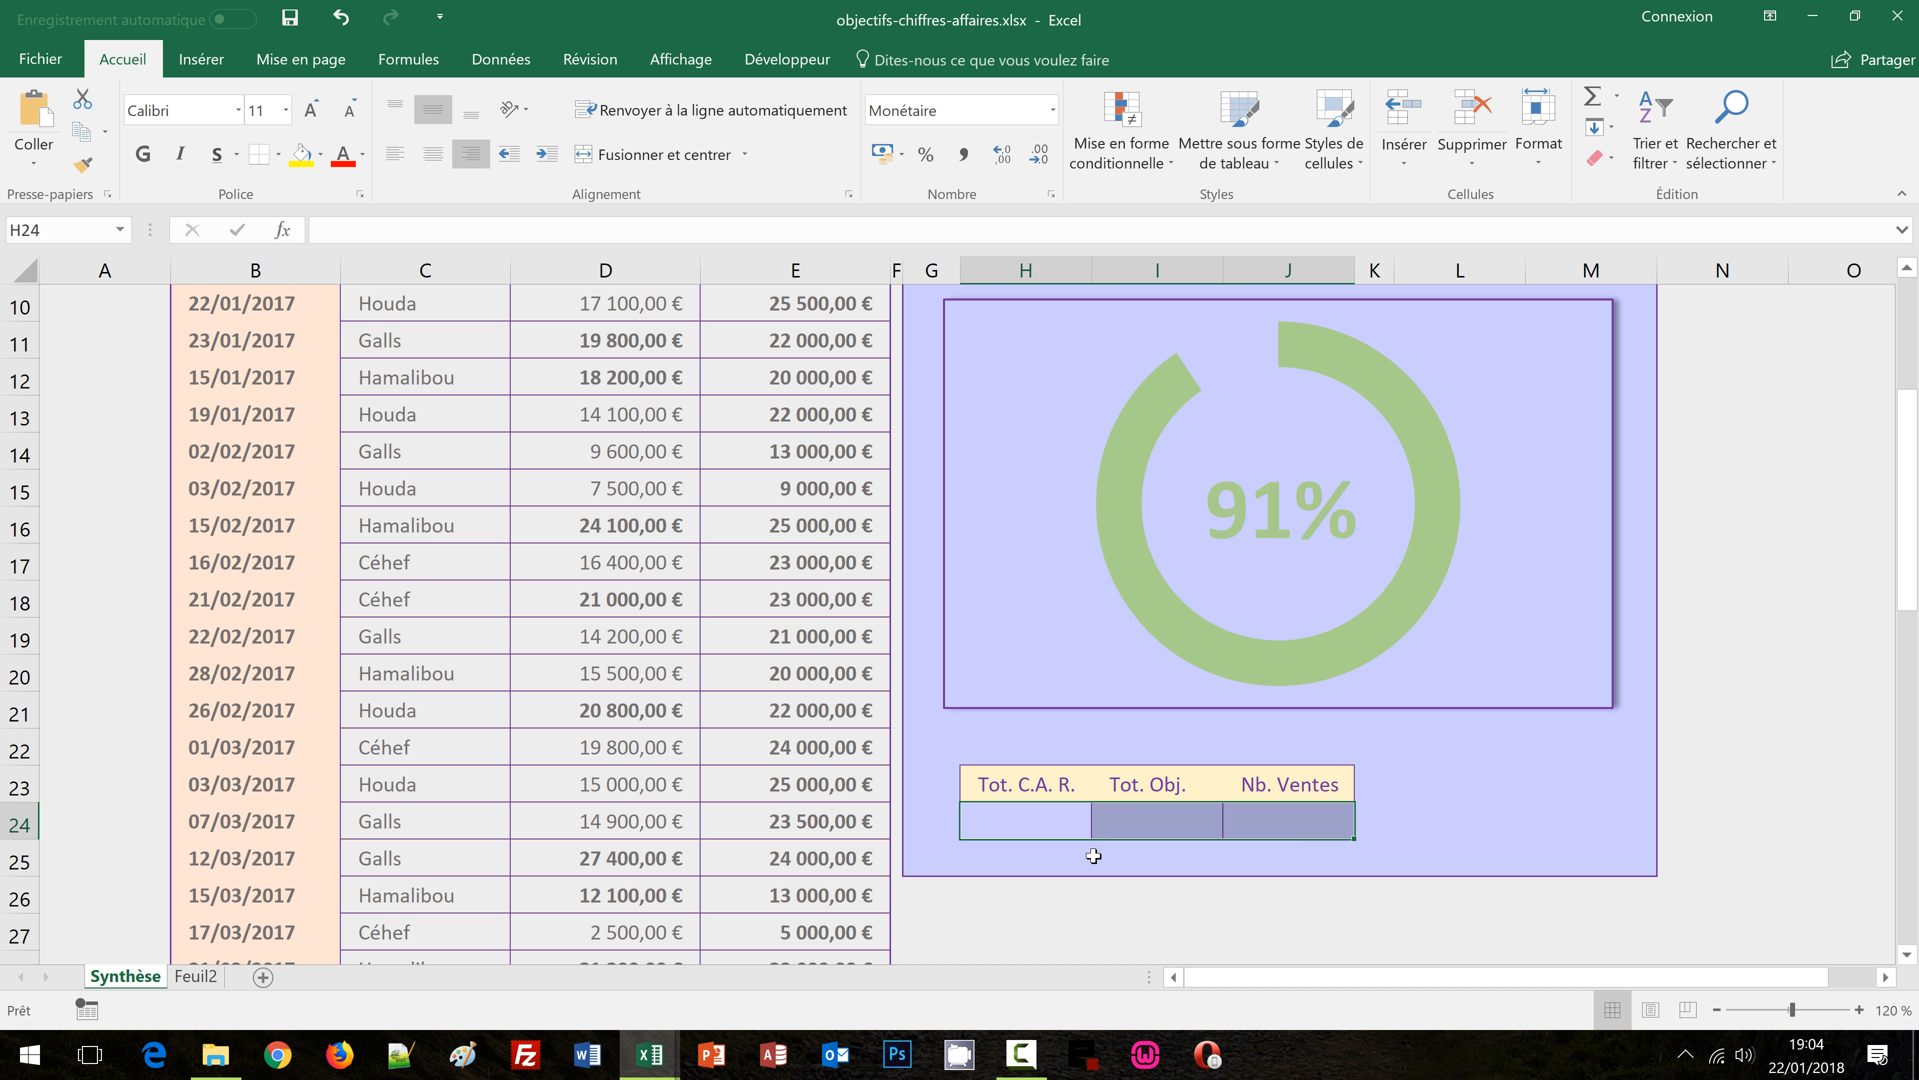
click(1093, 856)
click(1001, 828)
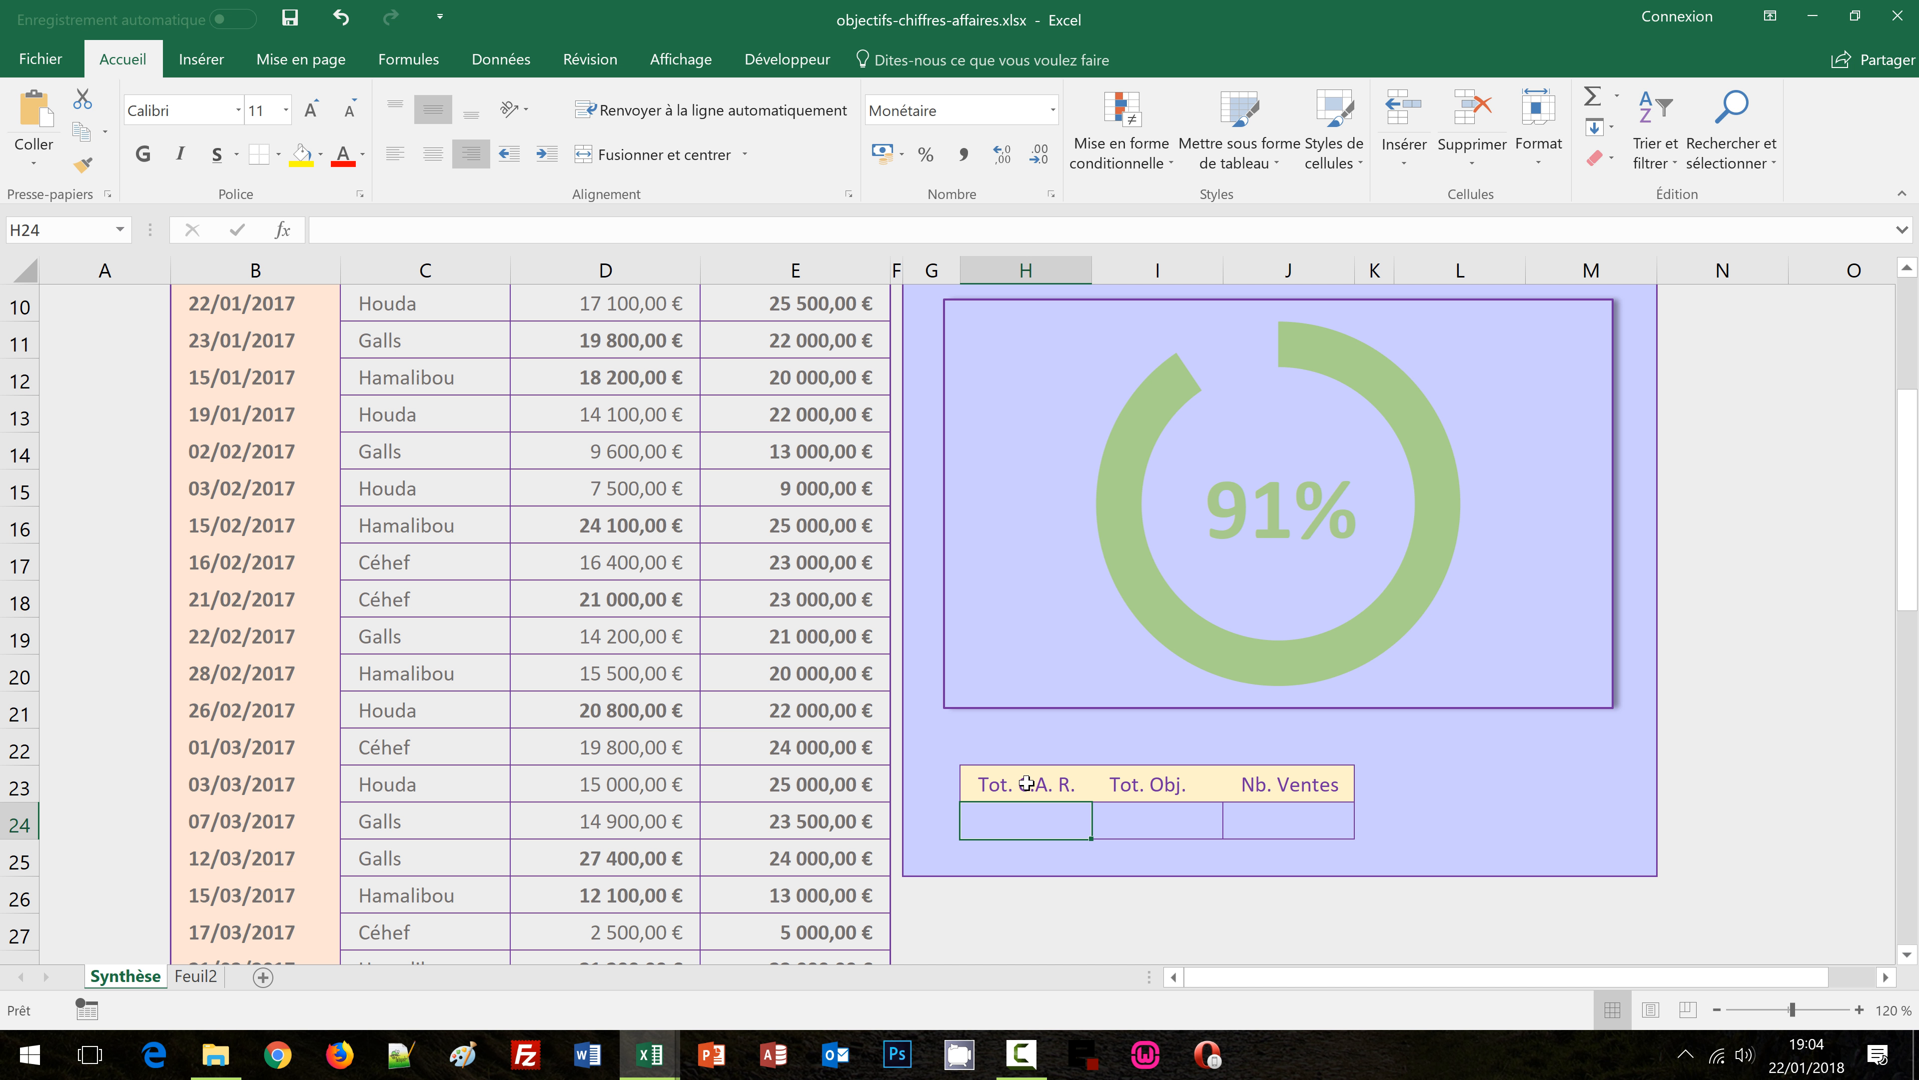
scroll(883, 660, up, 2)
scroll(883, 659, down, 2)
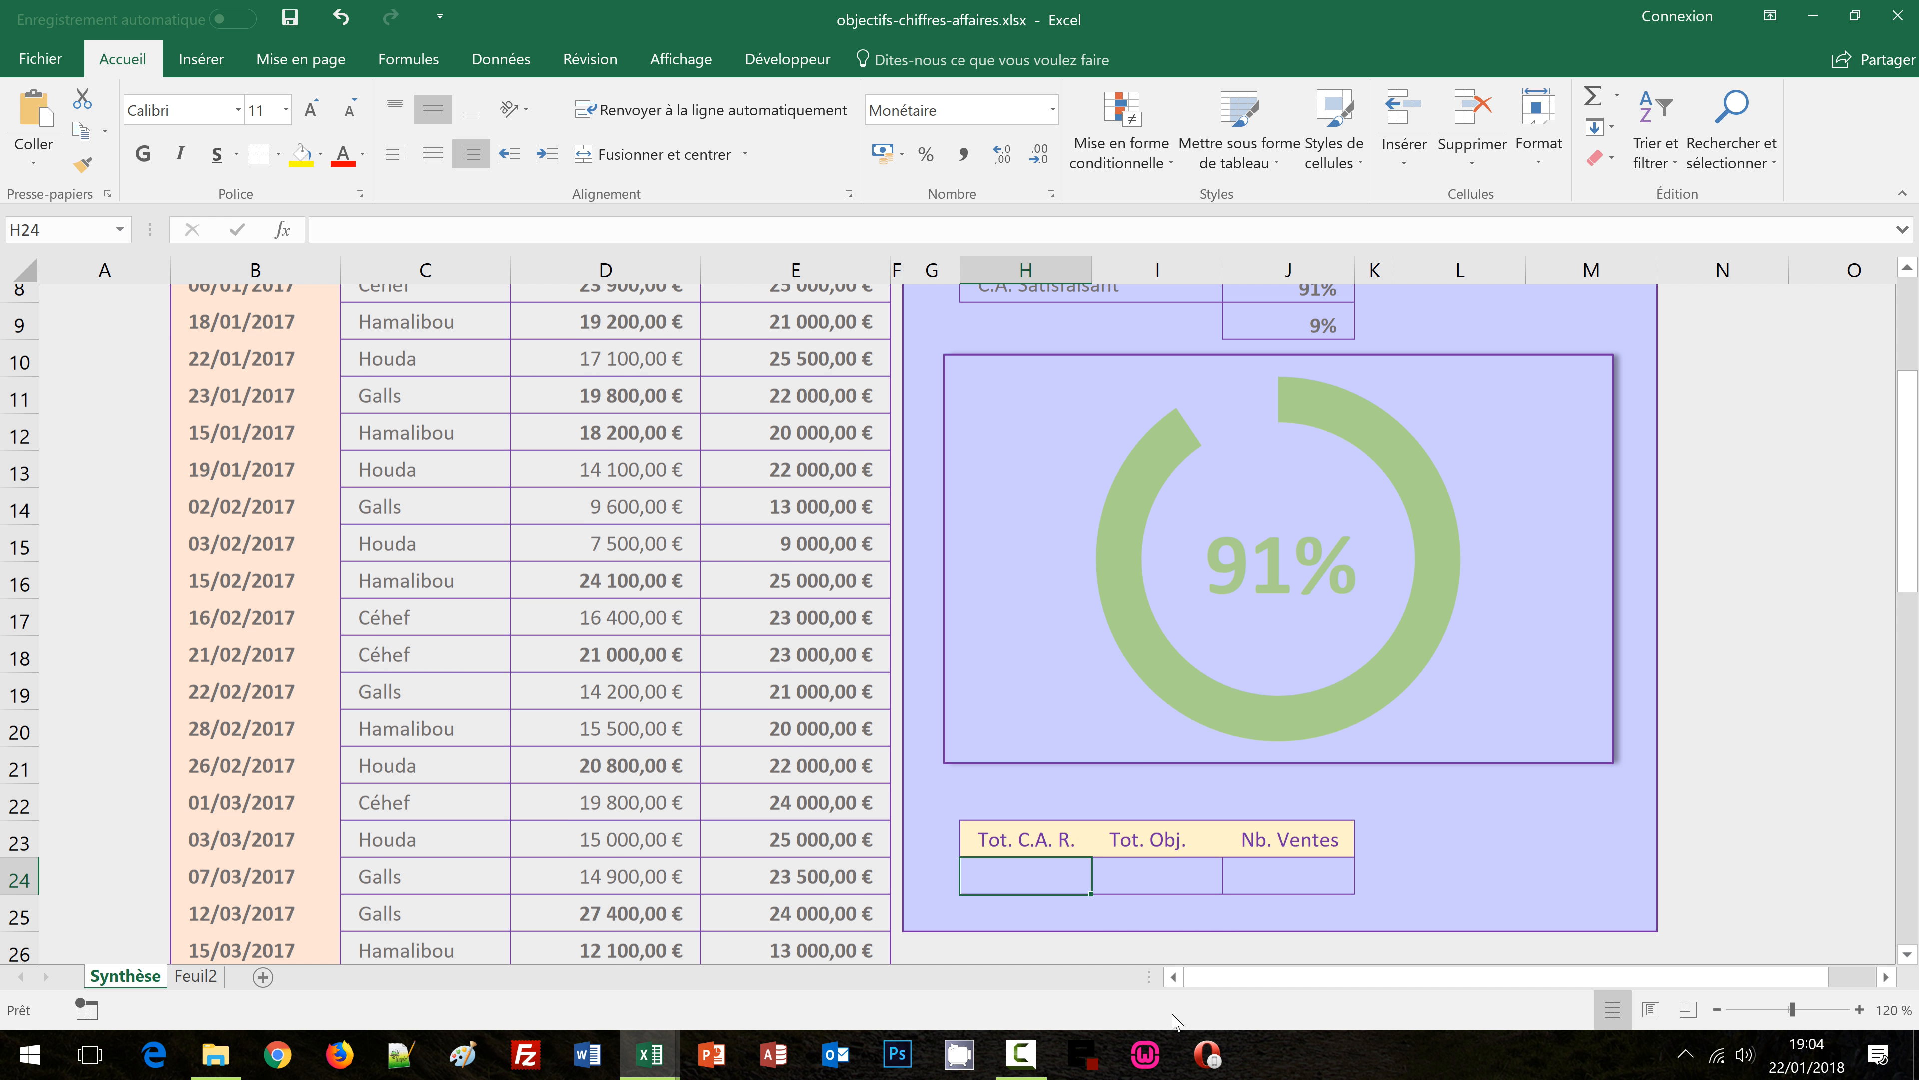
click(1147, 814)
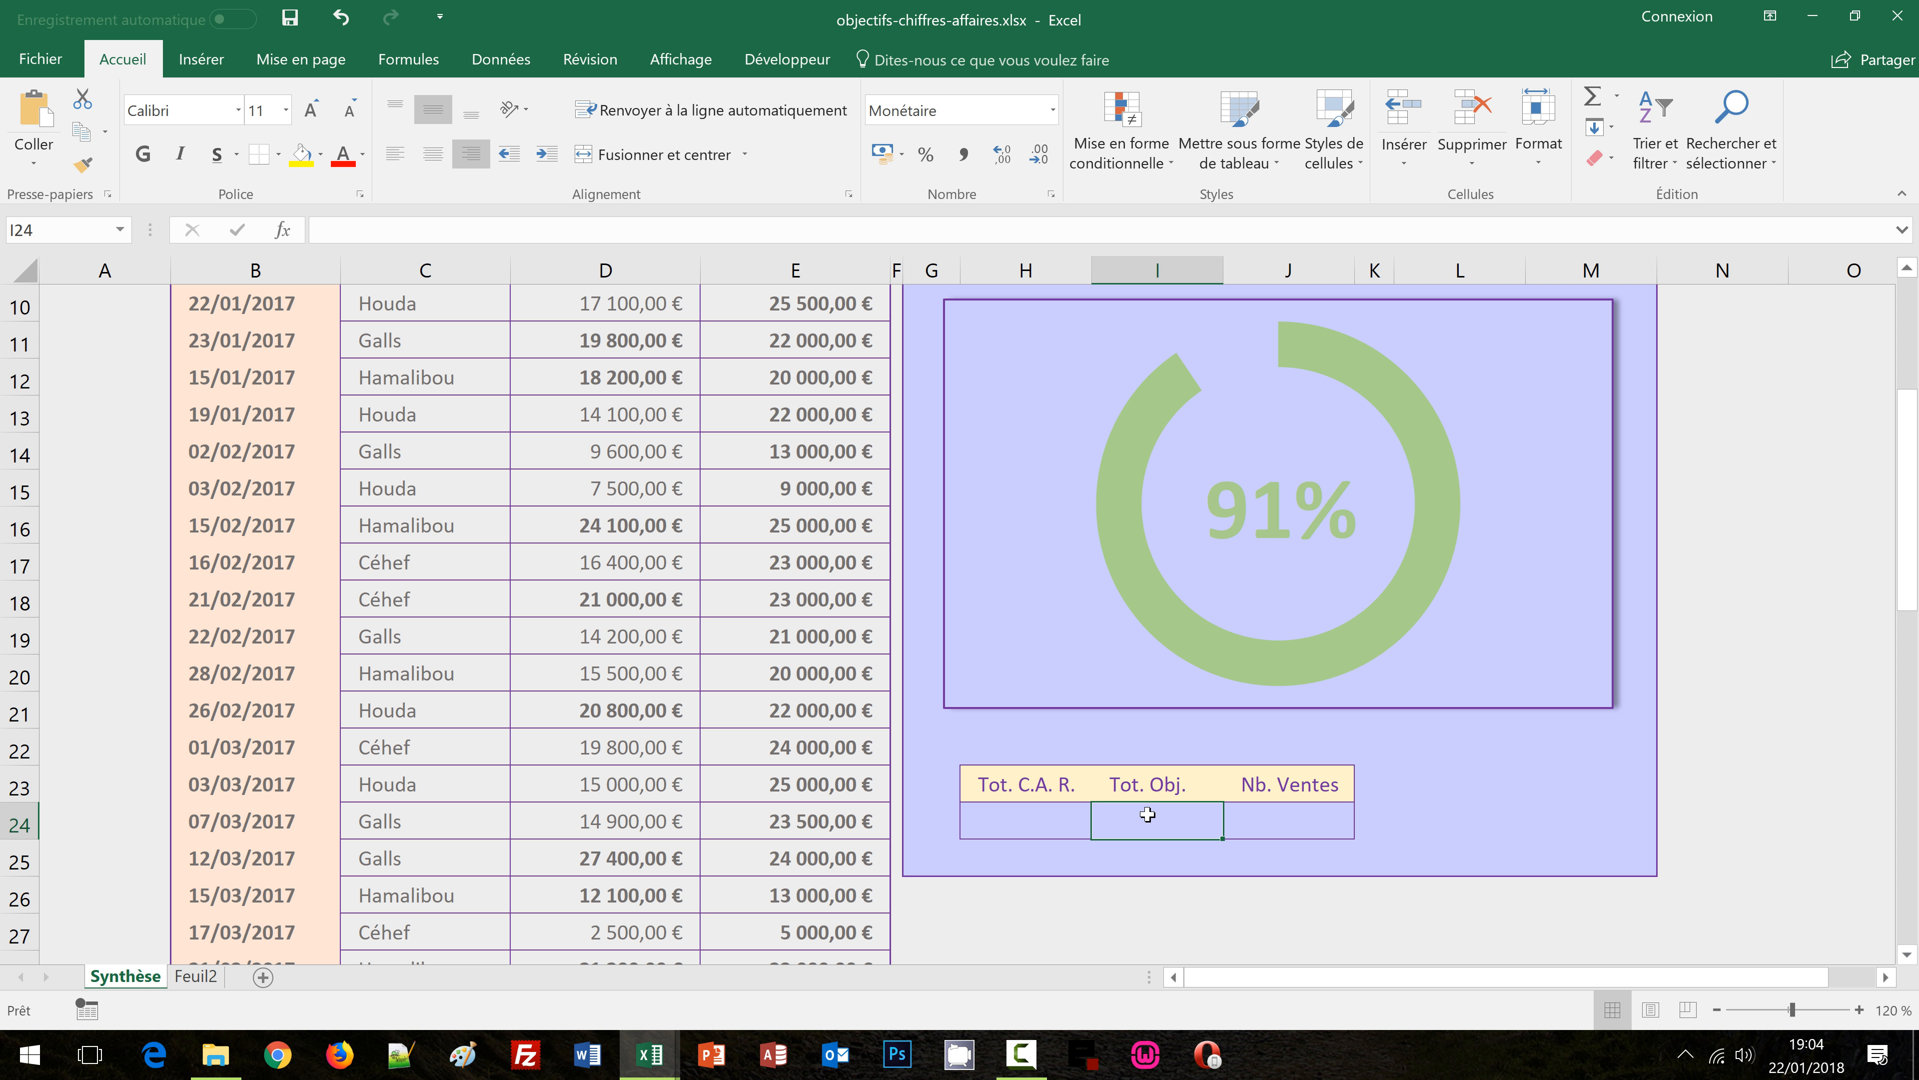
click(1292, 816)
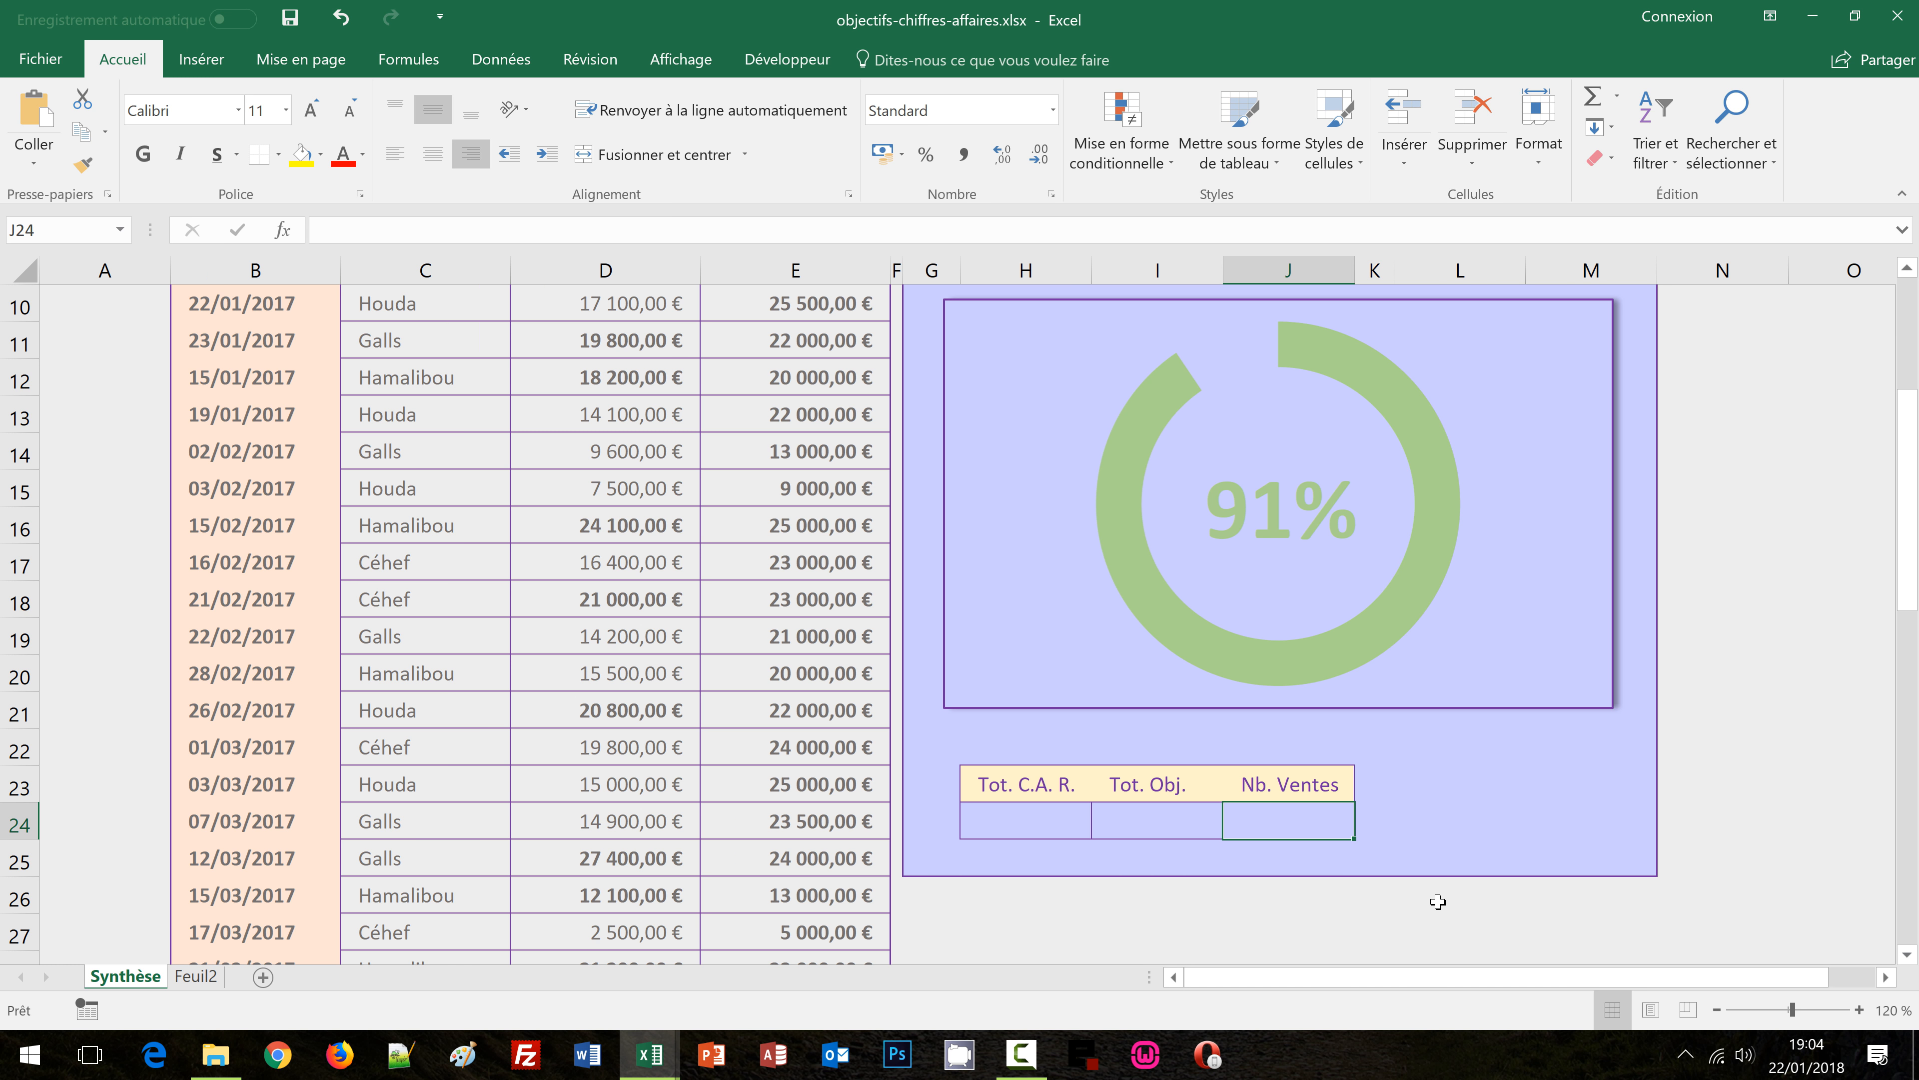
Begin the Tot. C.A. R. formula in H24 with an SI test that absolute cell $H$5 is not empty: =si($H$5<>"";
click(1037, 817)
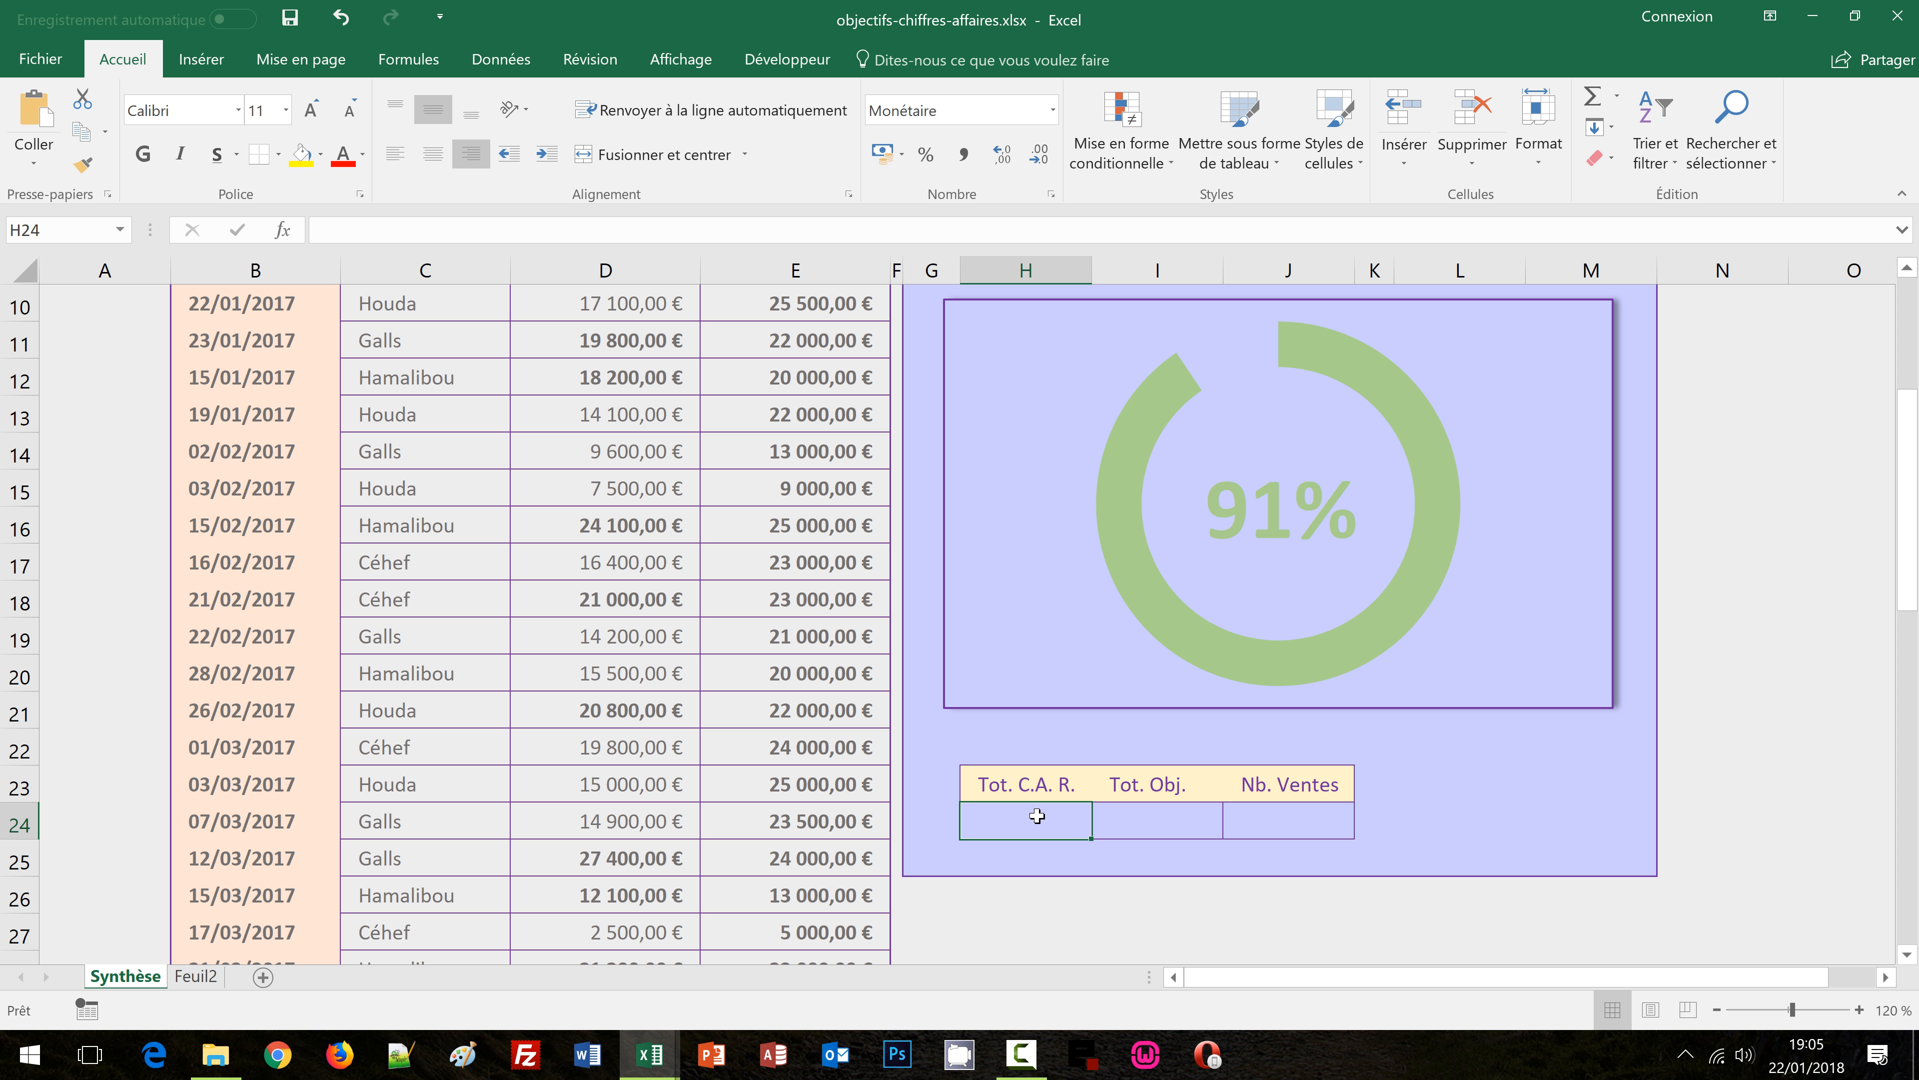
text(=si()
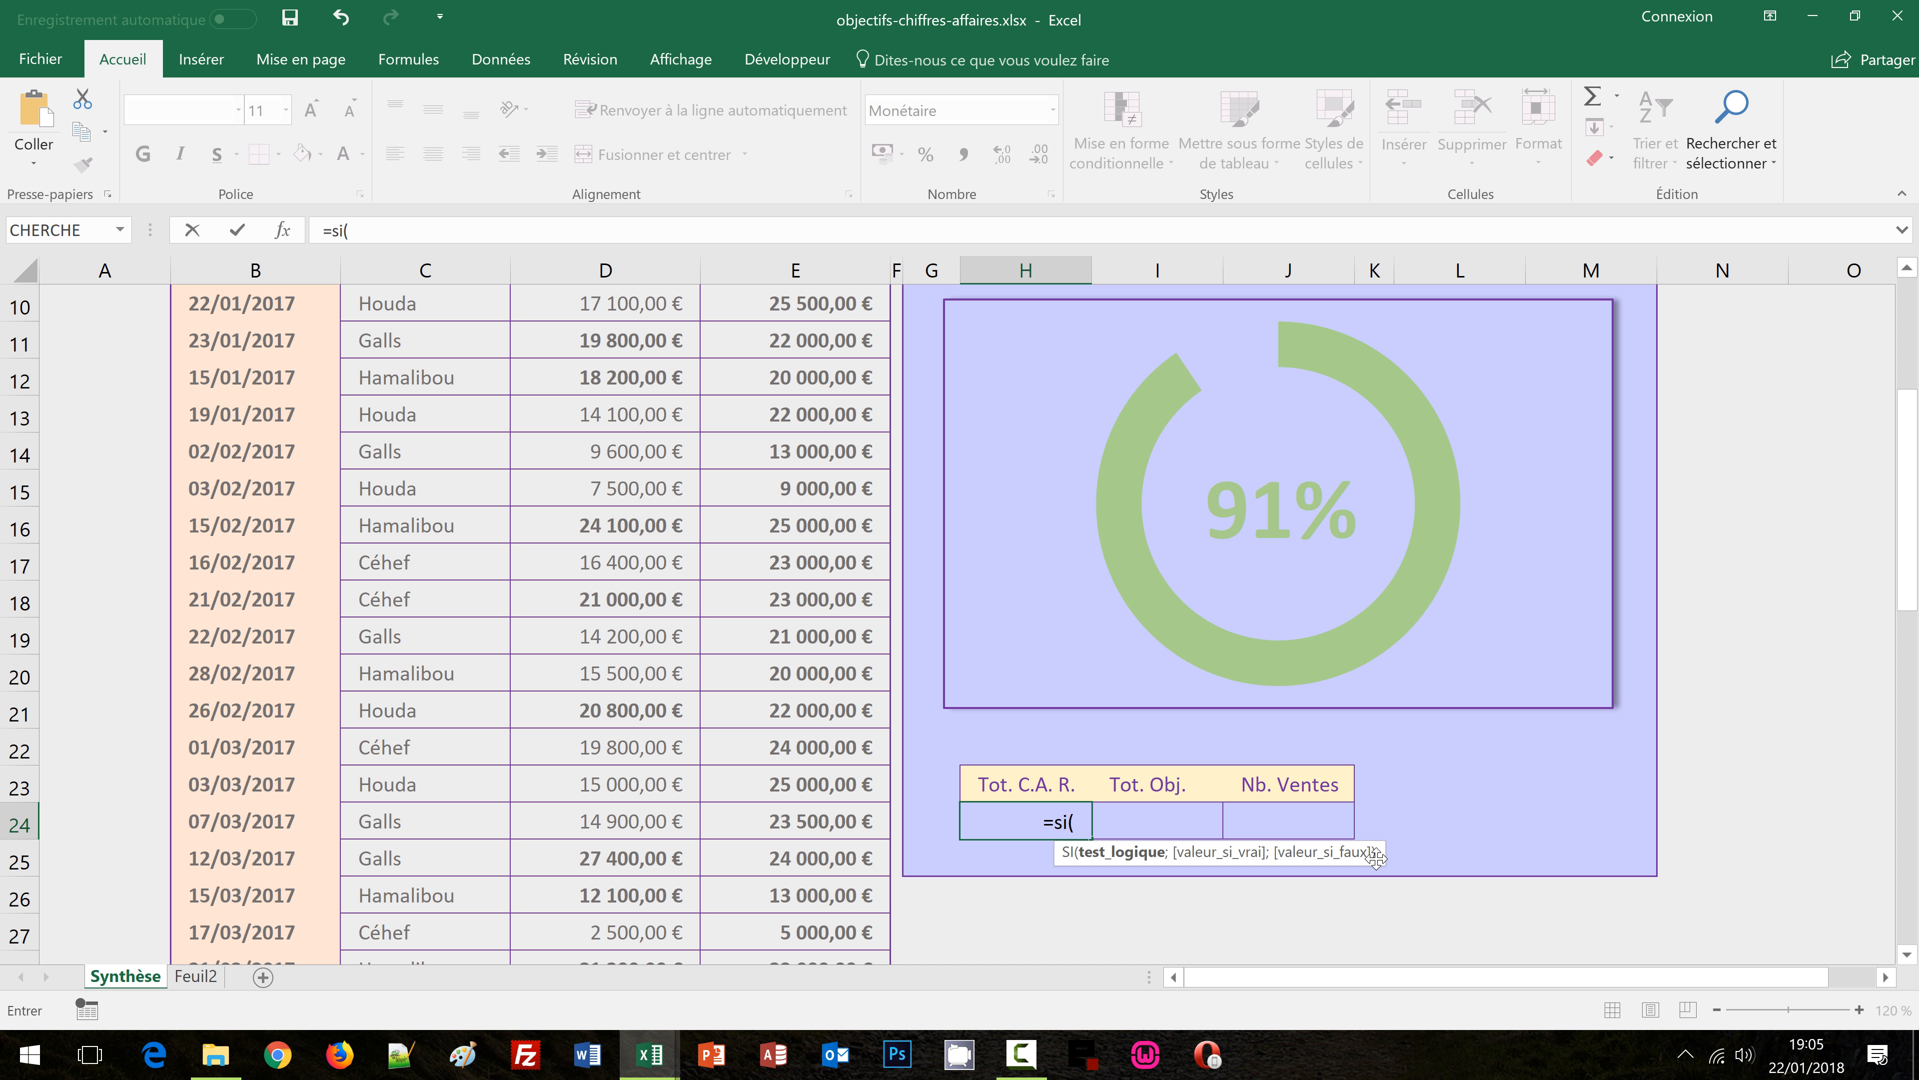
scroll(1289, 694, up, 2)
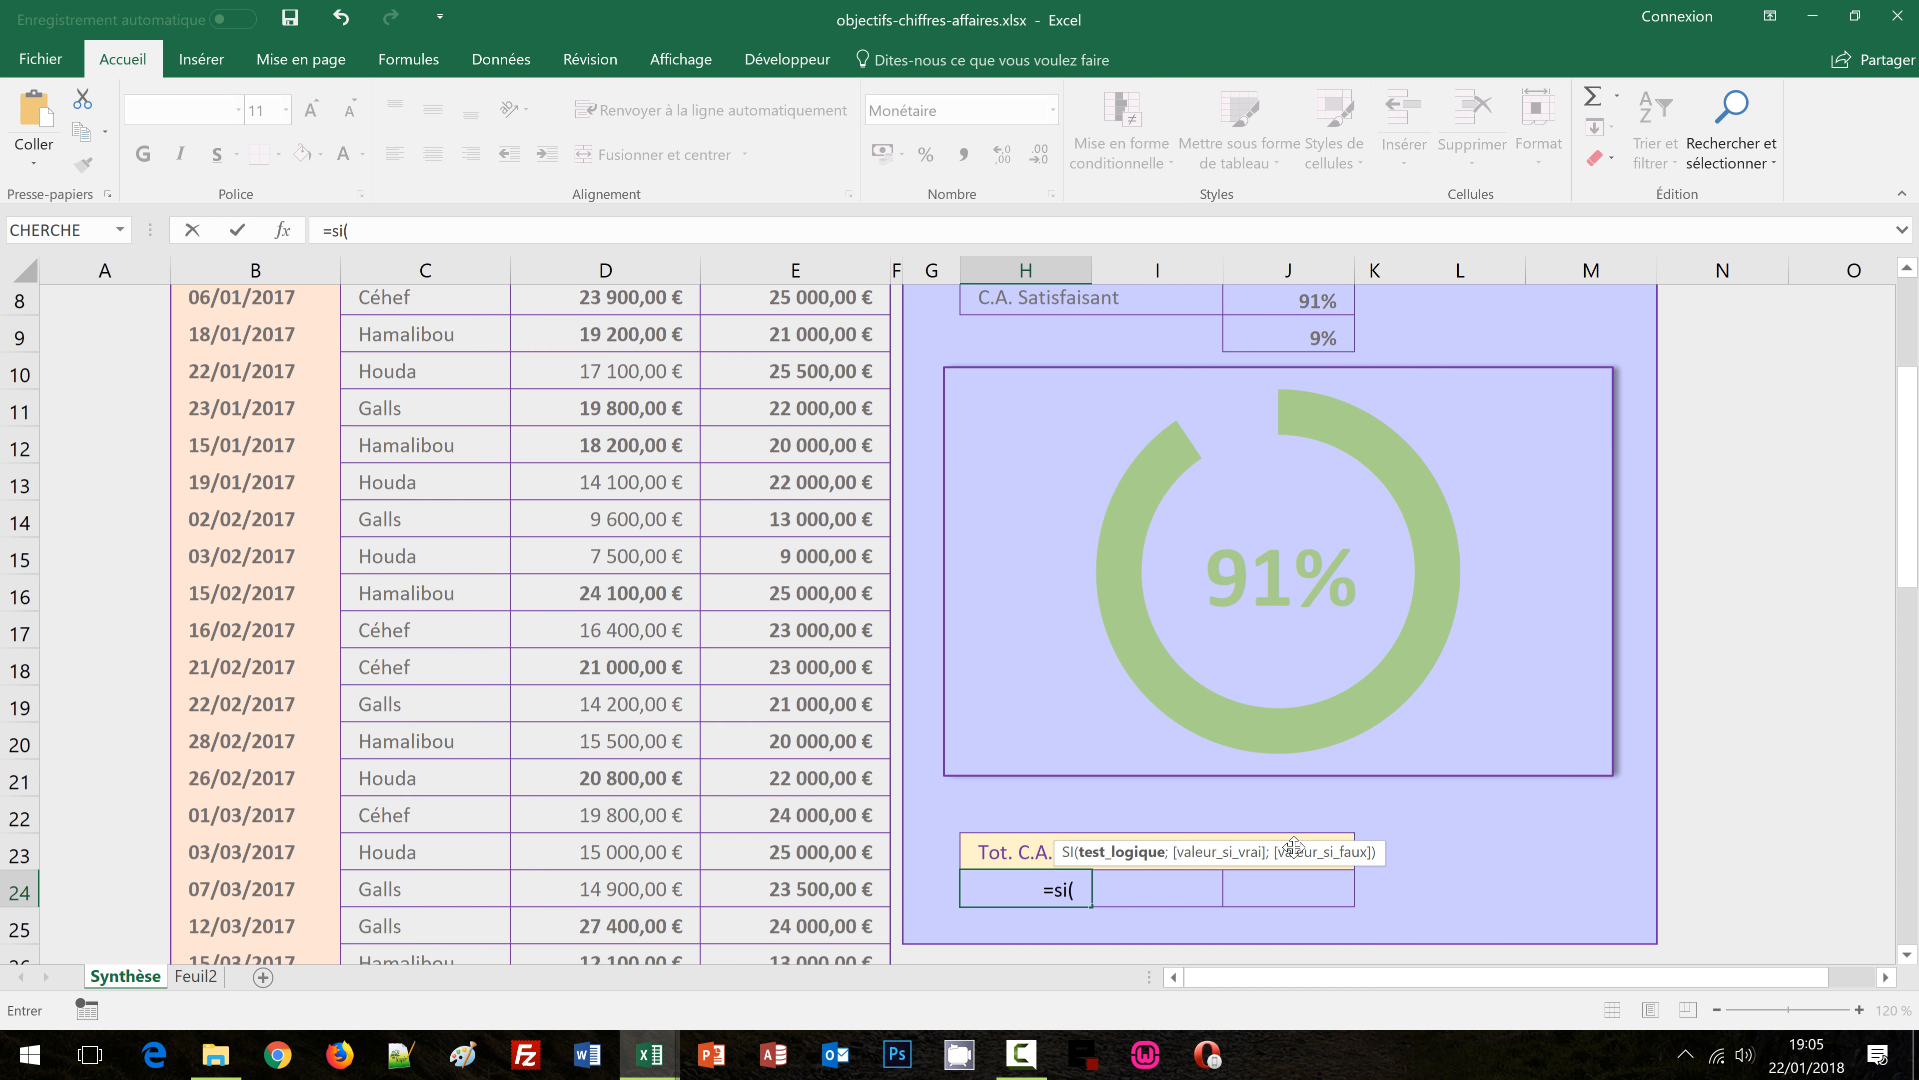
scroll(1034, 483, up, 1)
click(1024, 417)
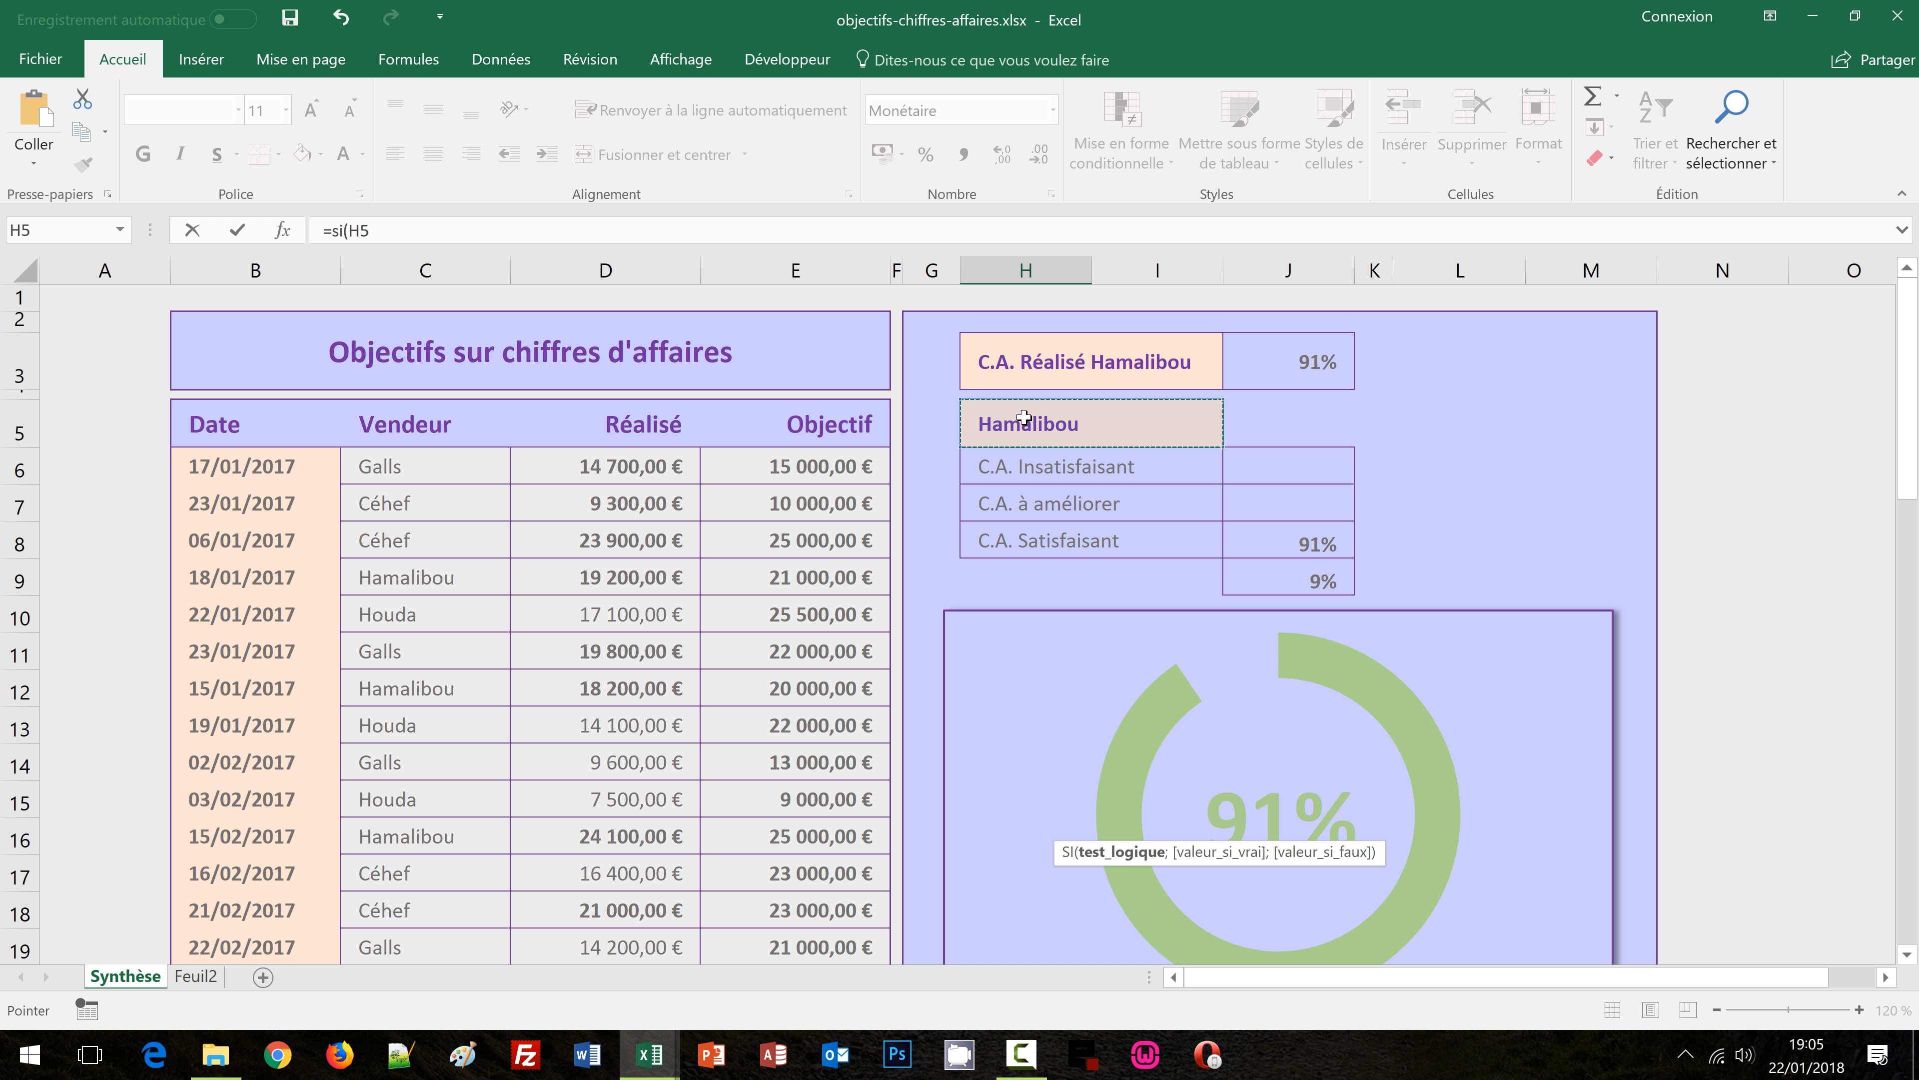
text(<)
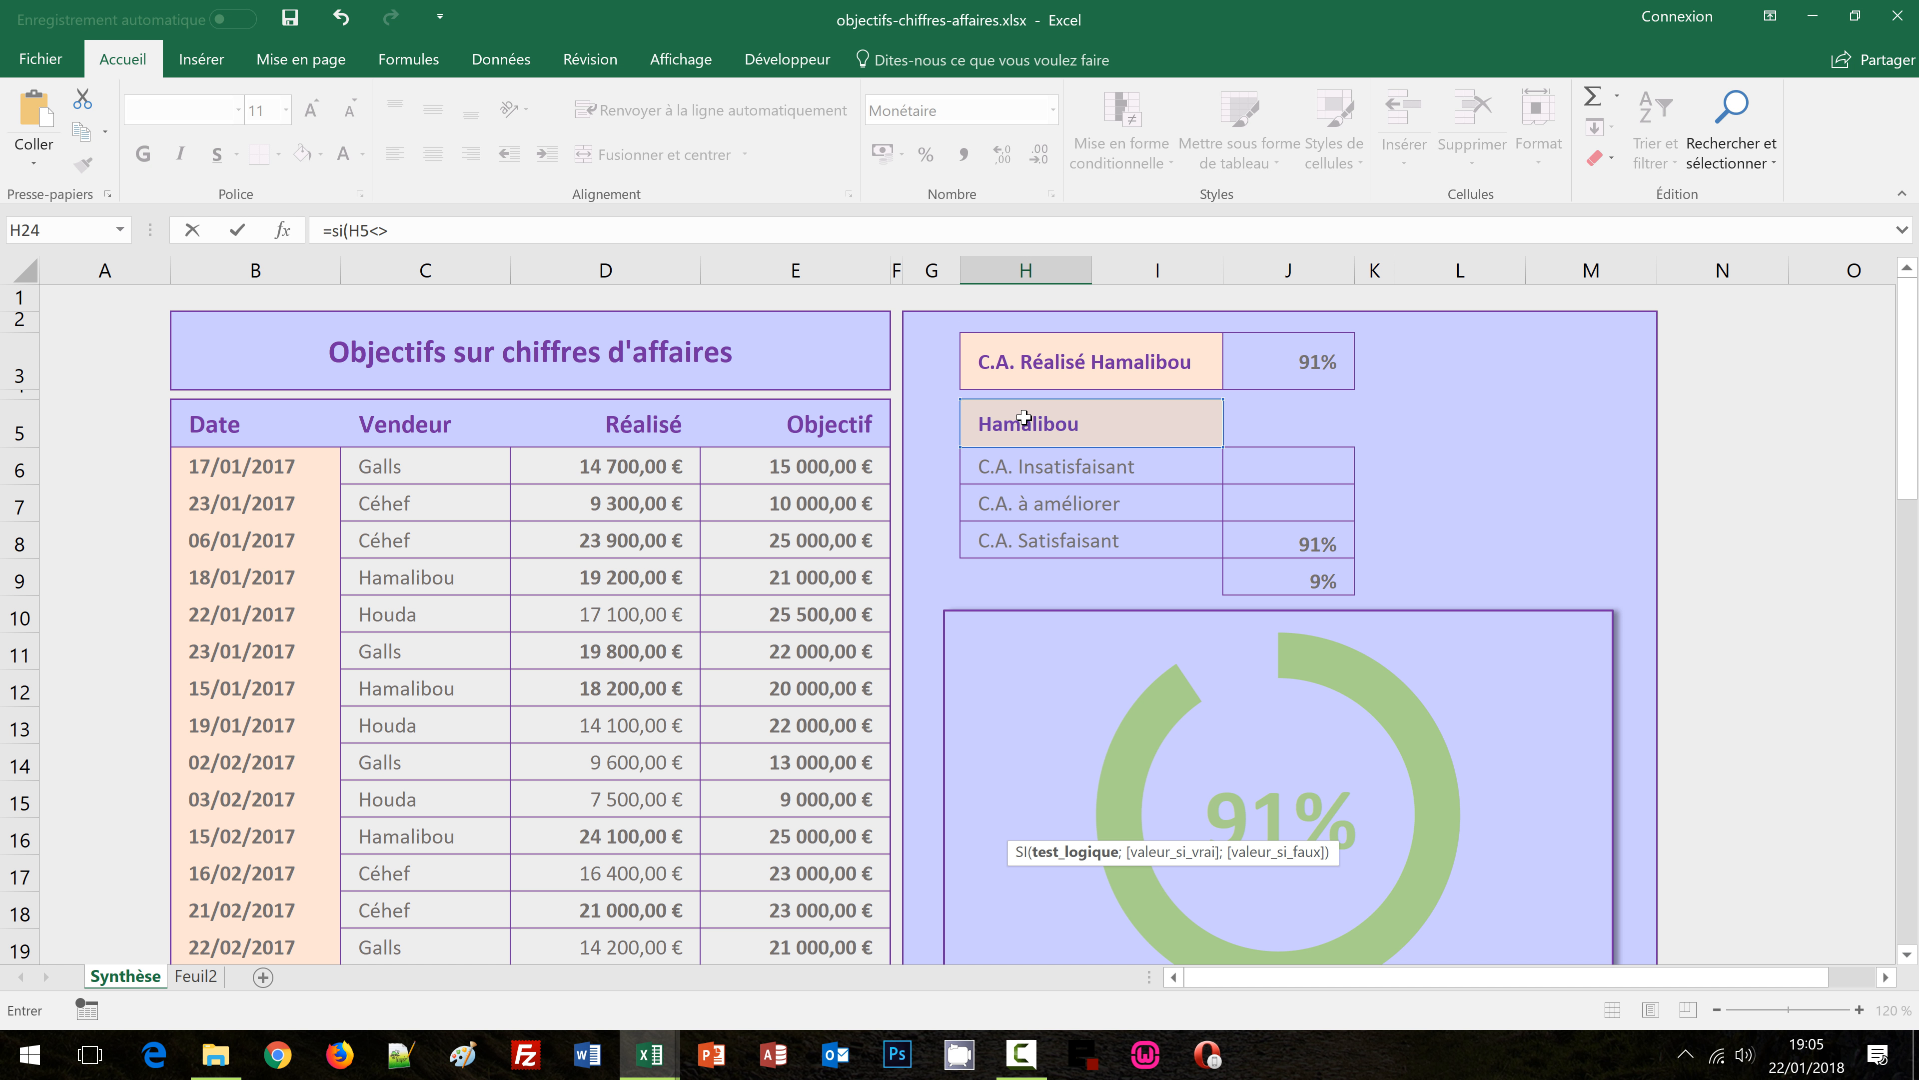
text(>"")
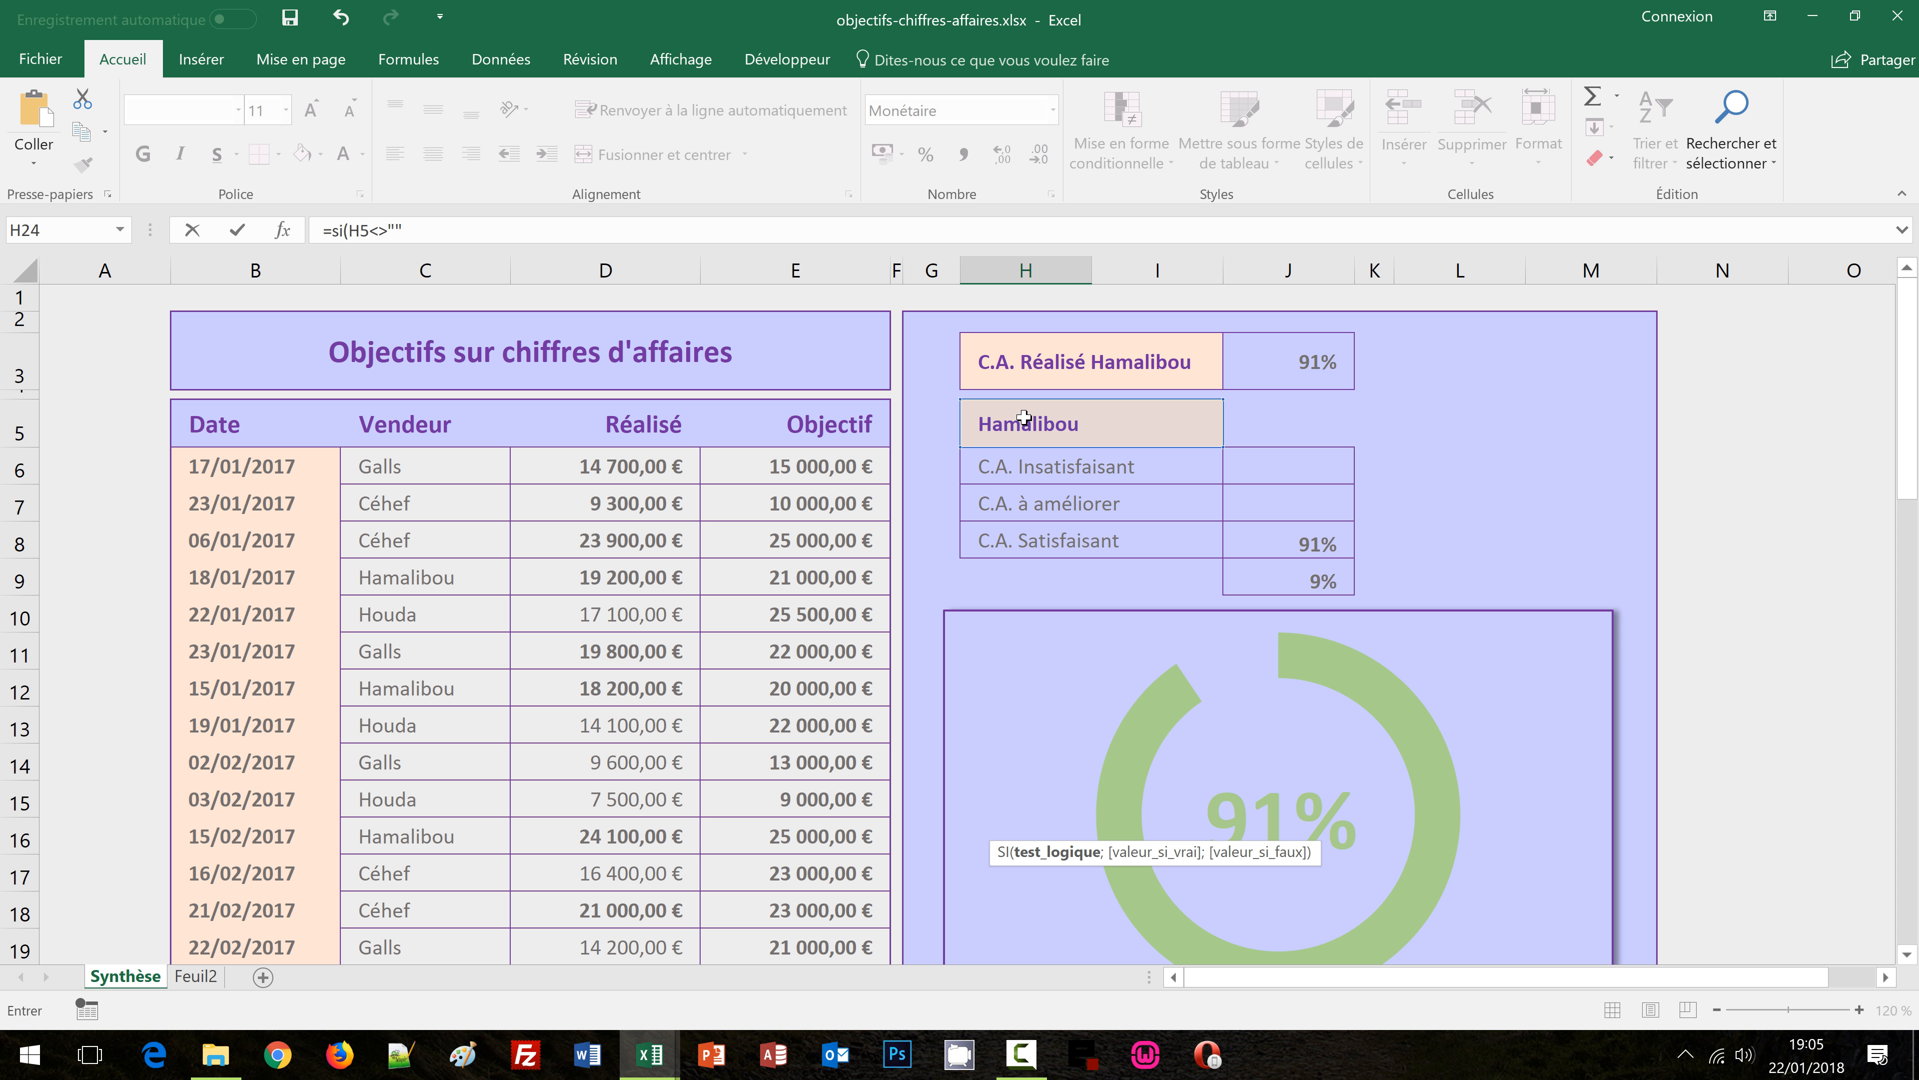
text(;)
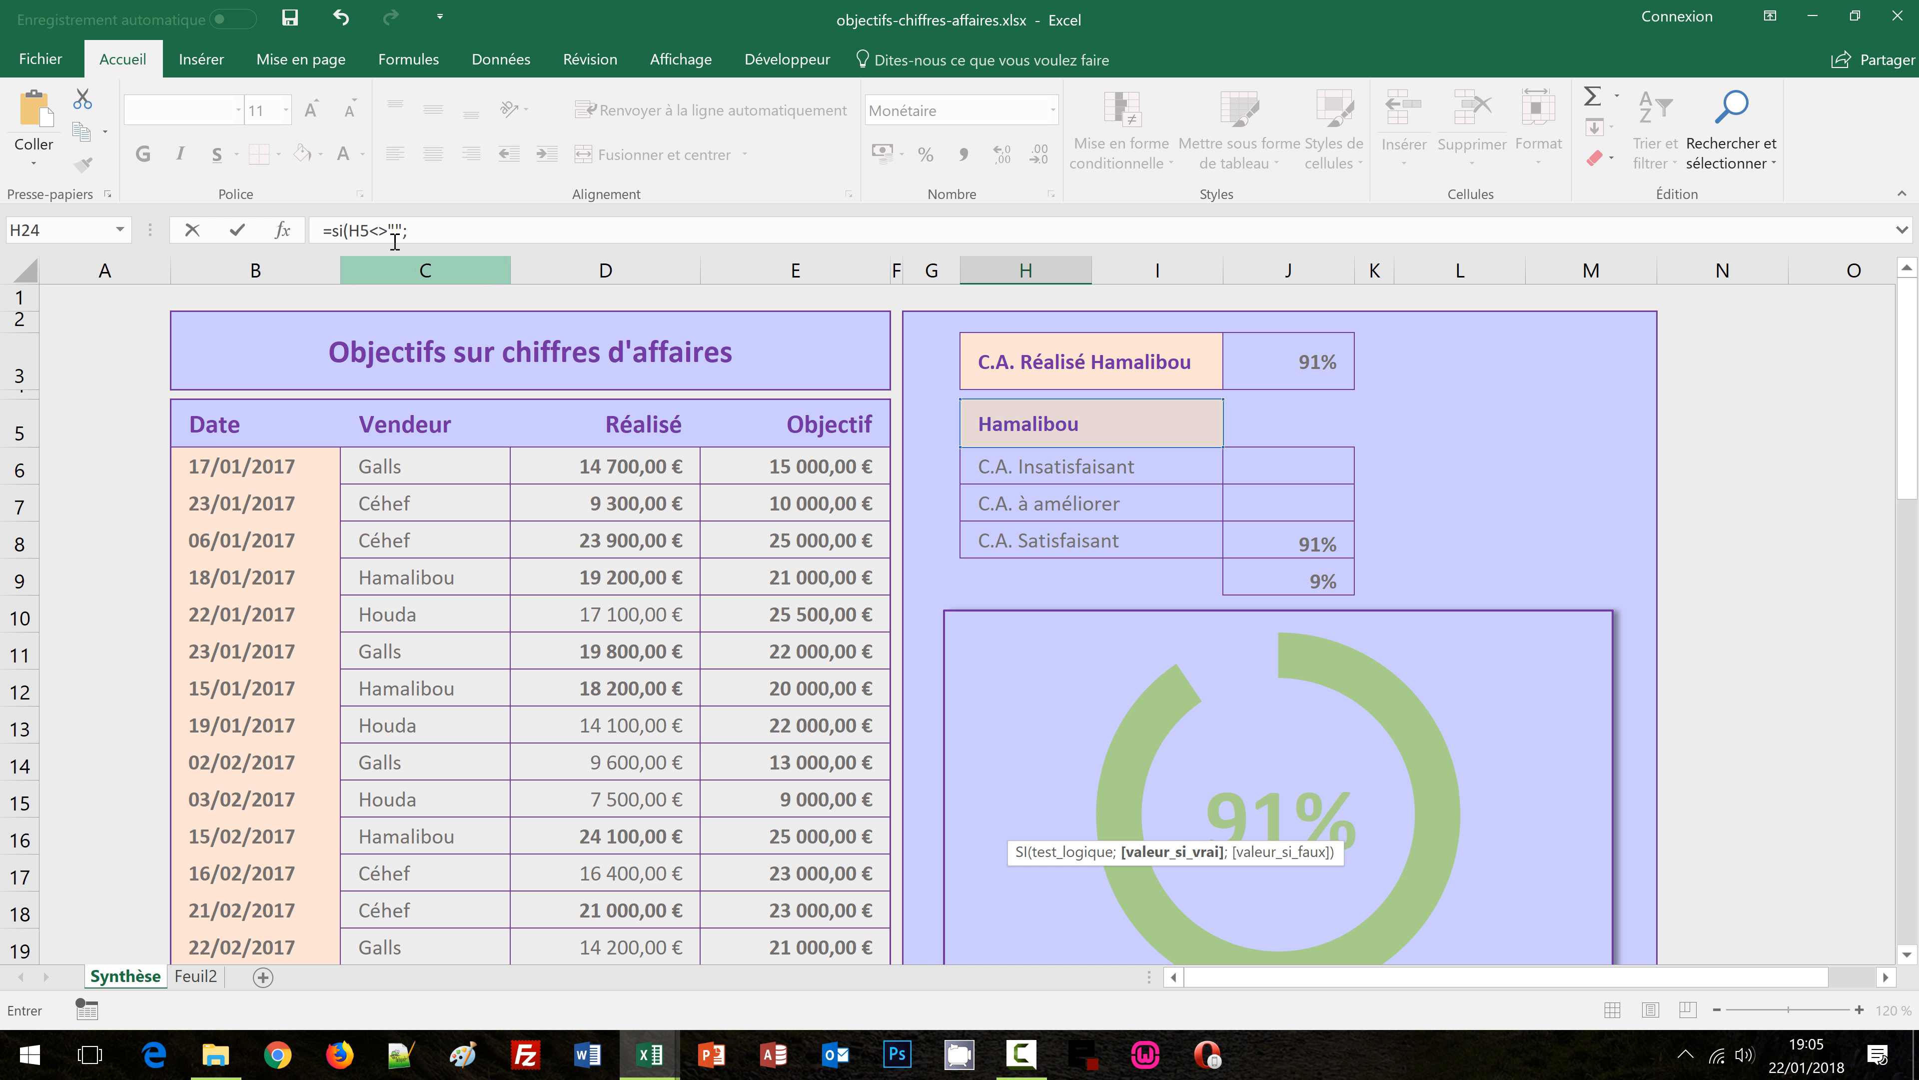
click(395, 240)
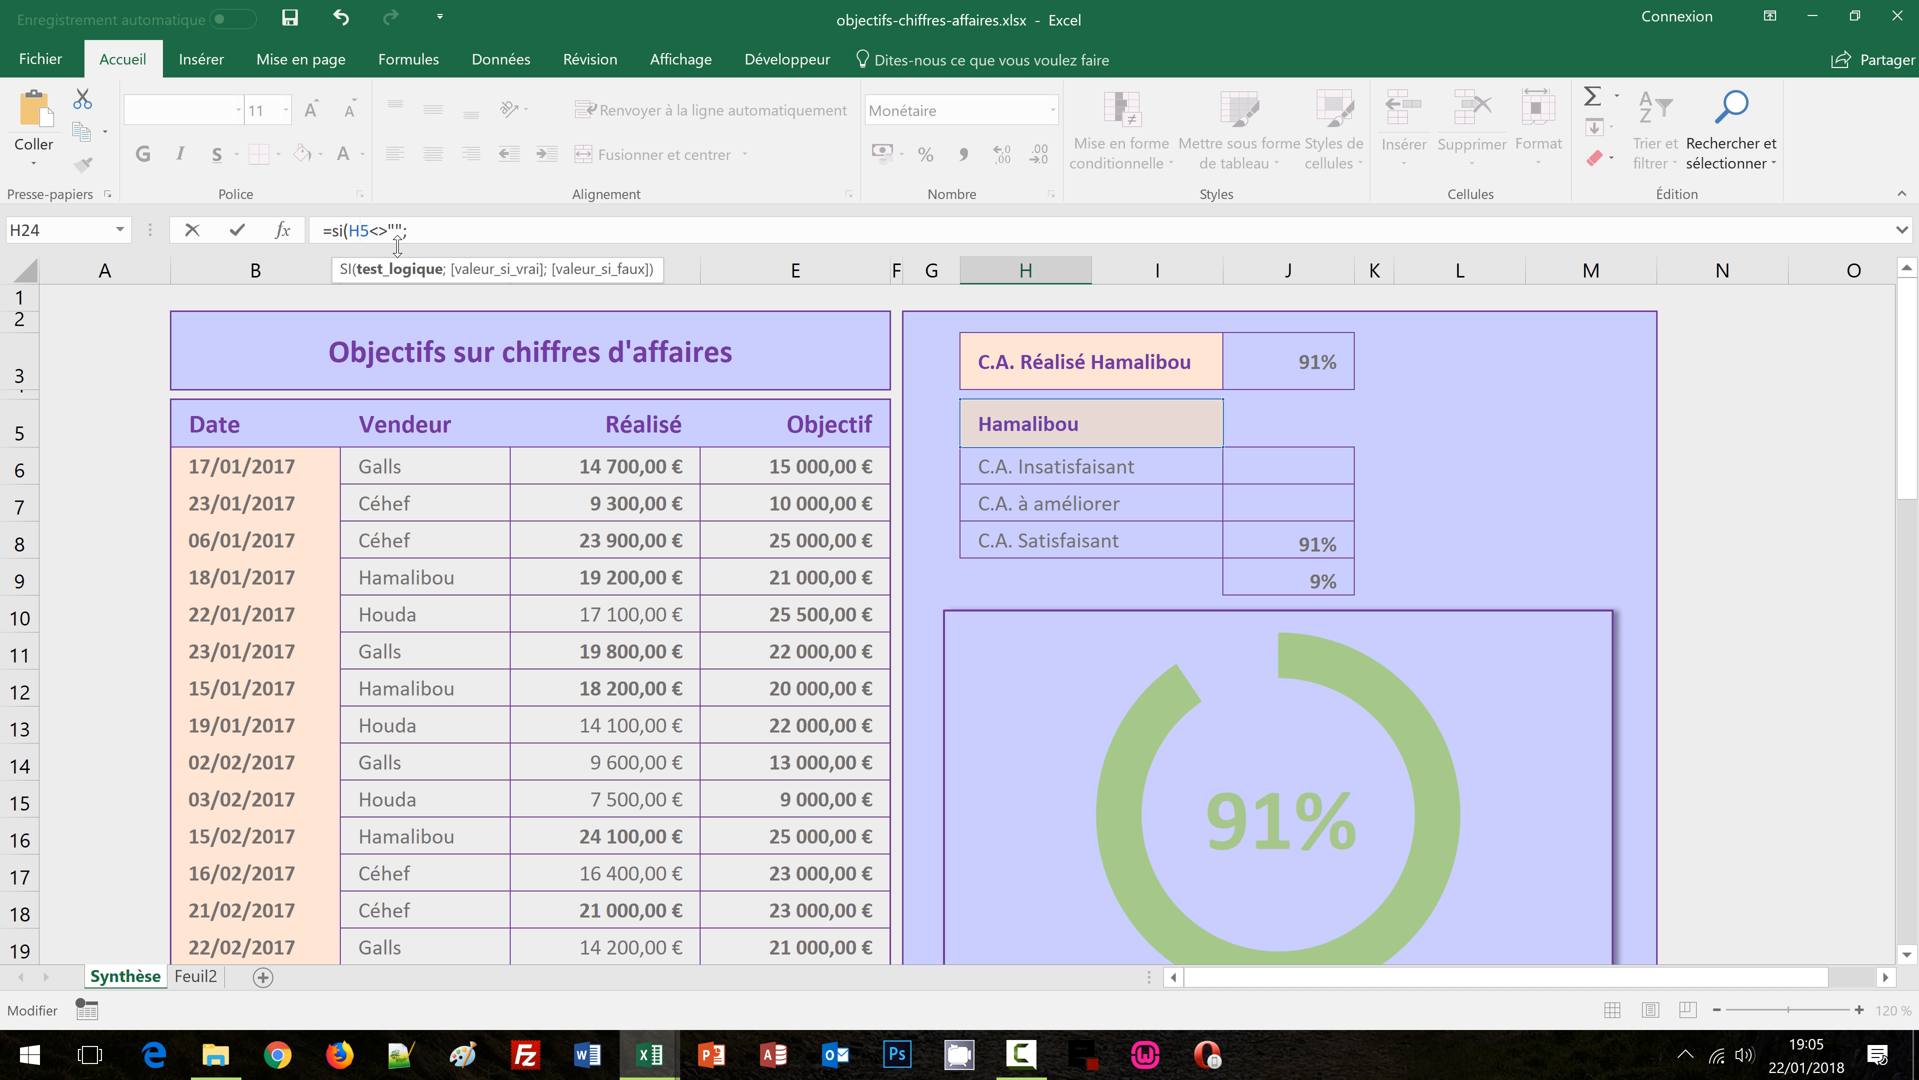
key(F4)
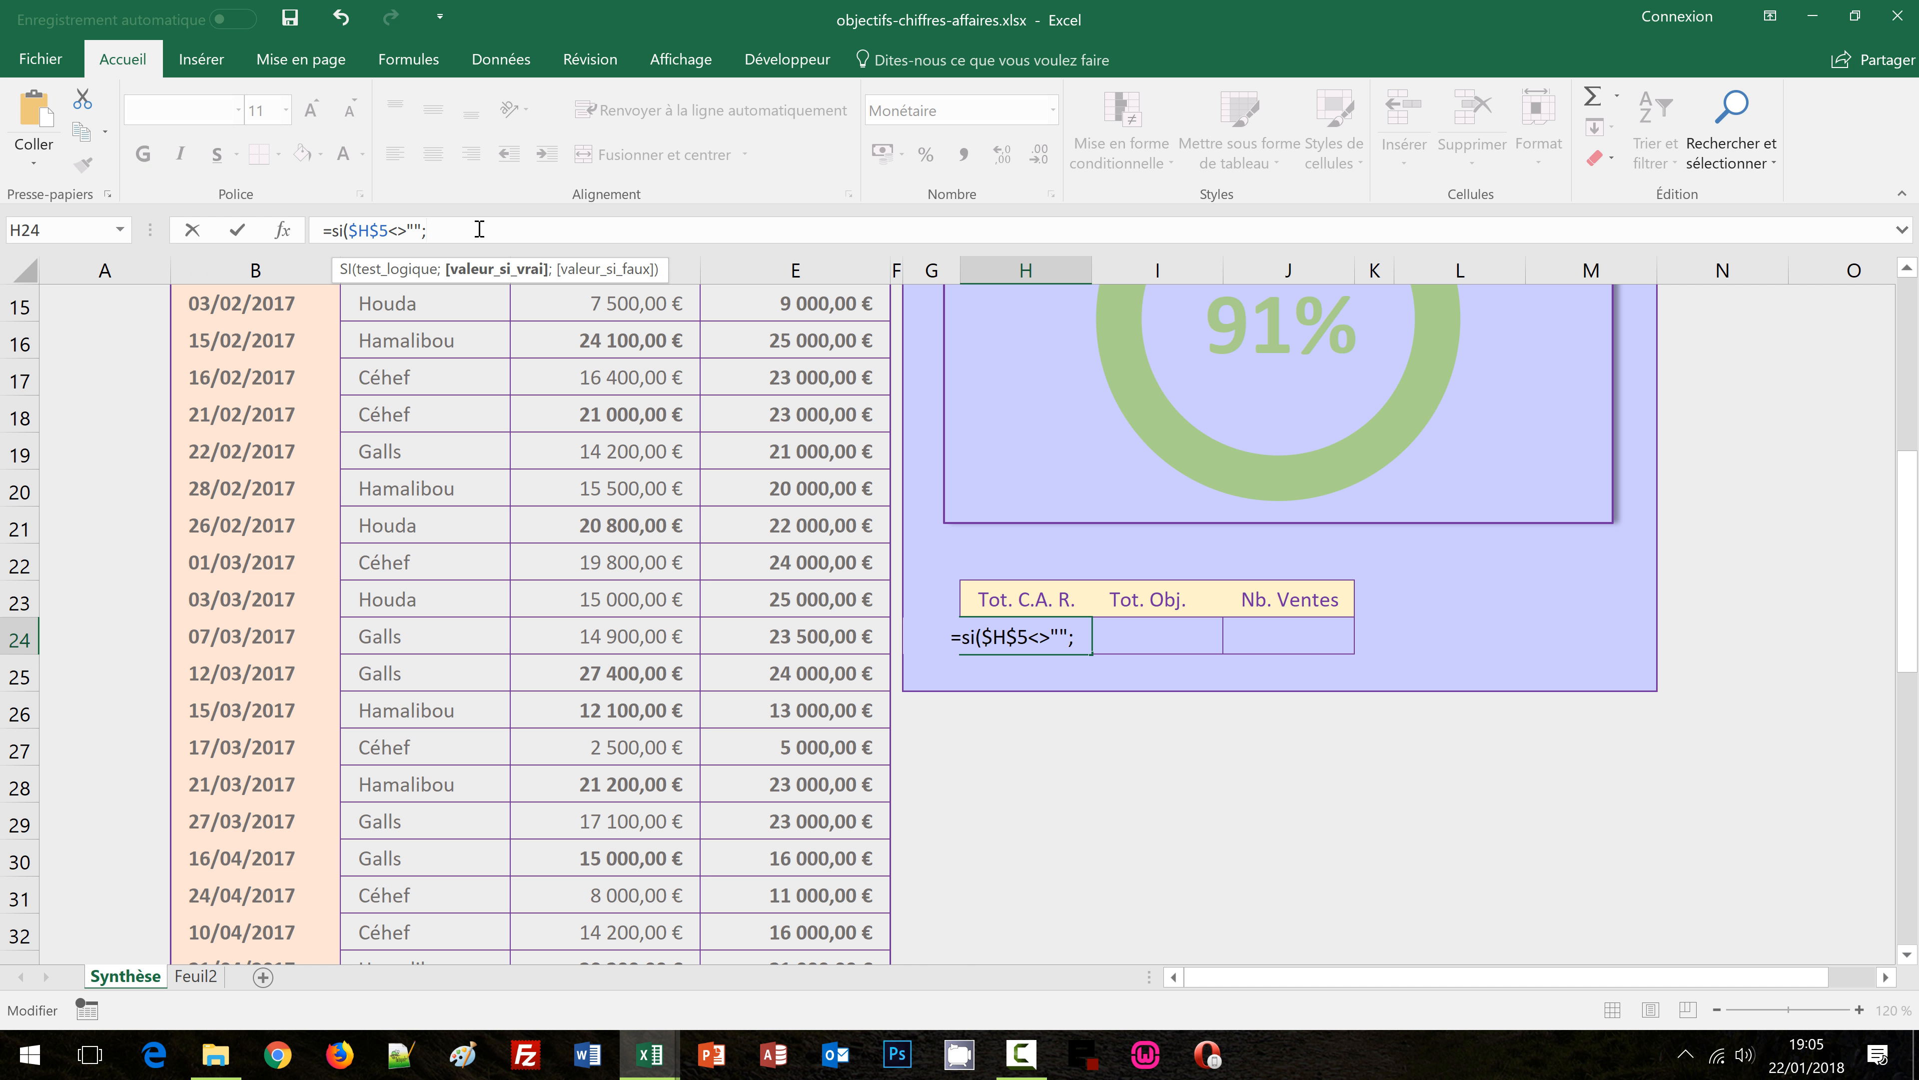
Add a nested SOMME.SI as the SI function's true value, with the absolute column $C:$C as its criteria range
text(somme)
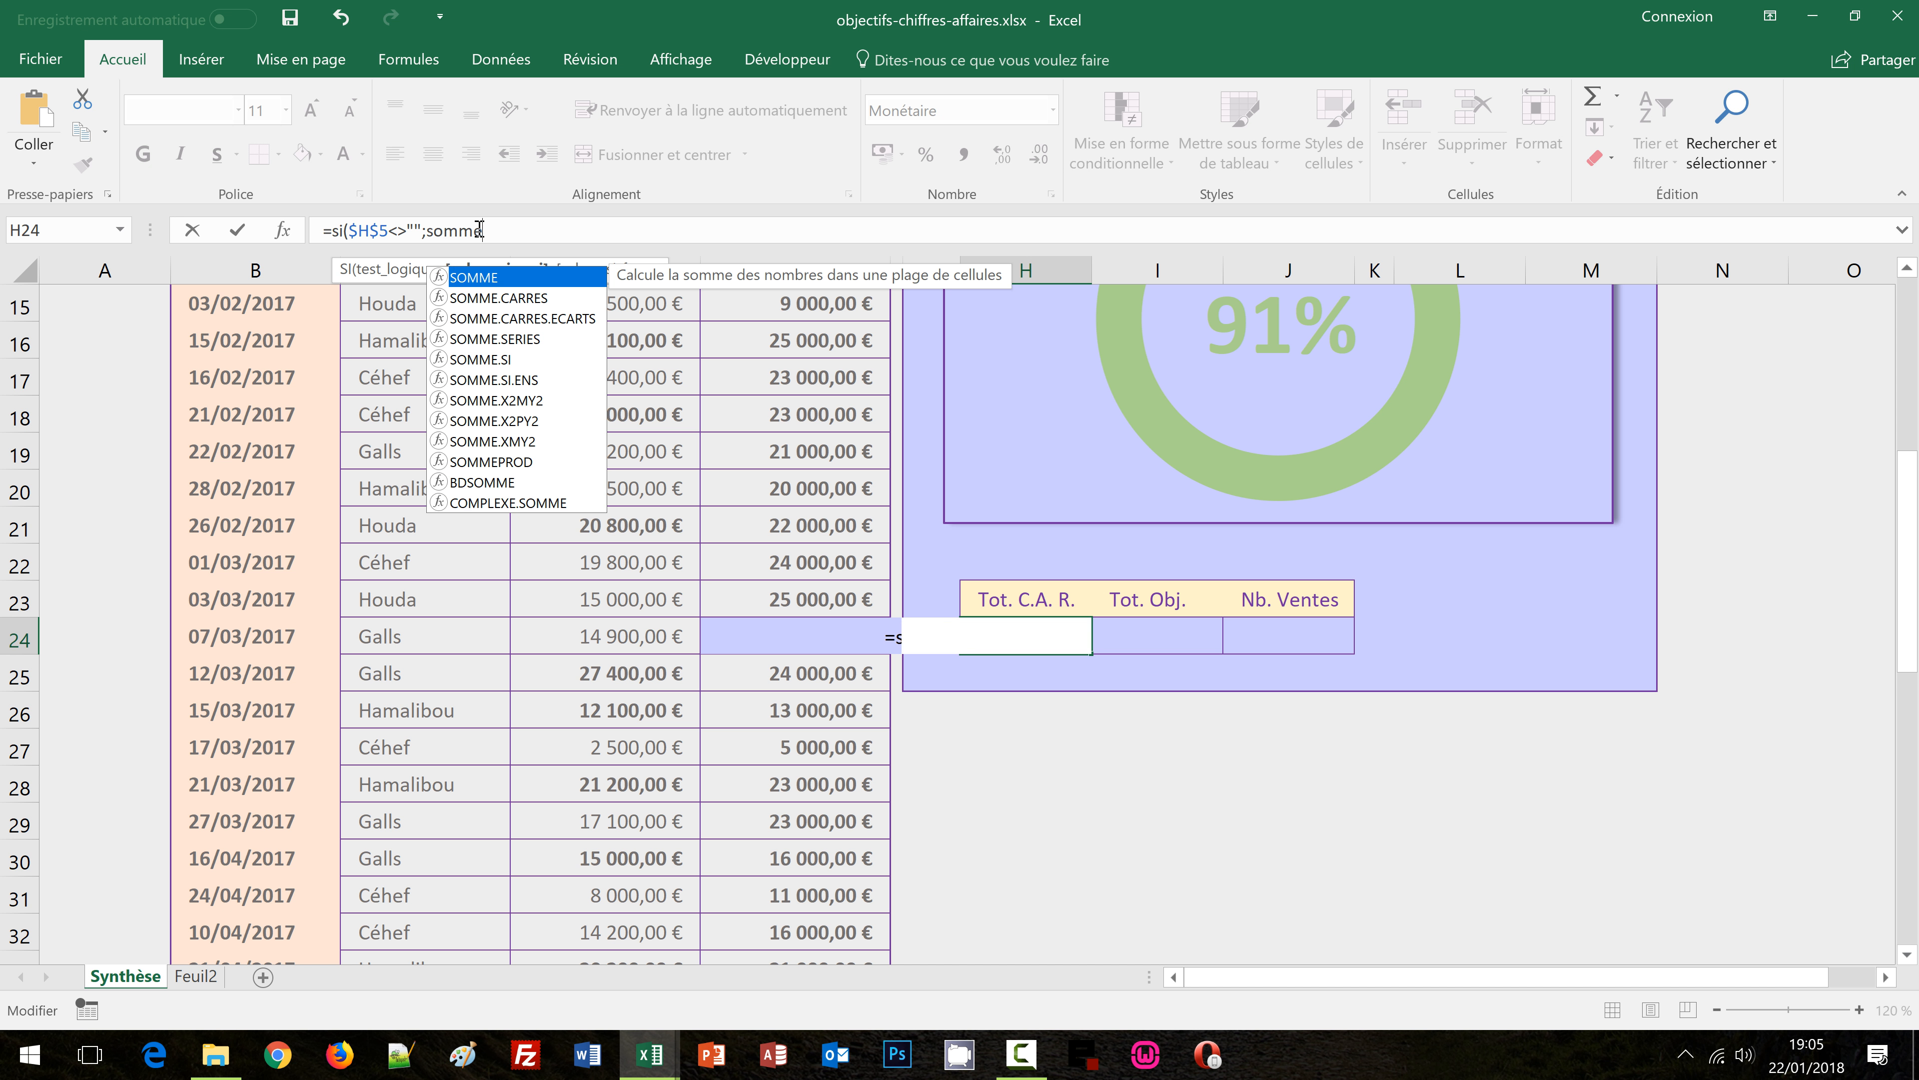
text(.si()
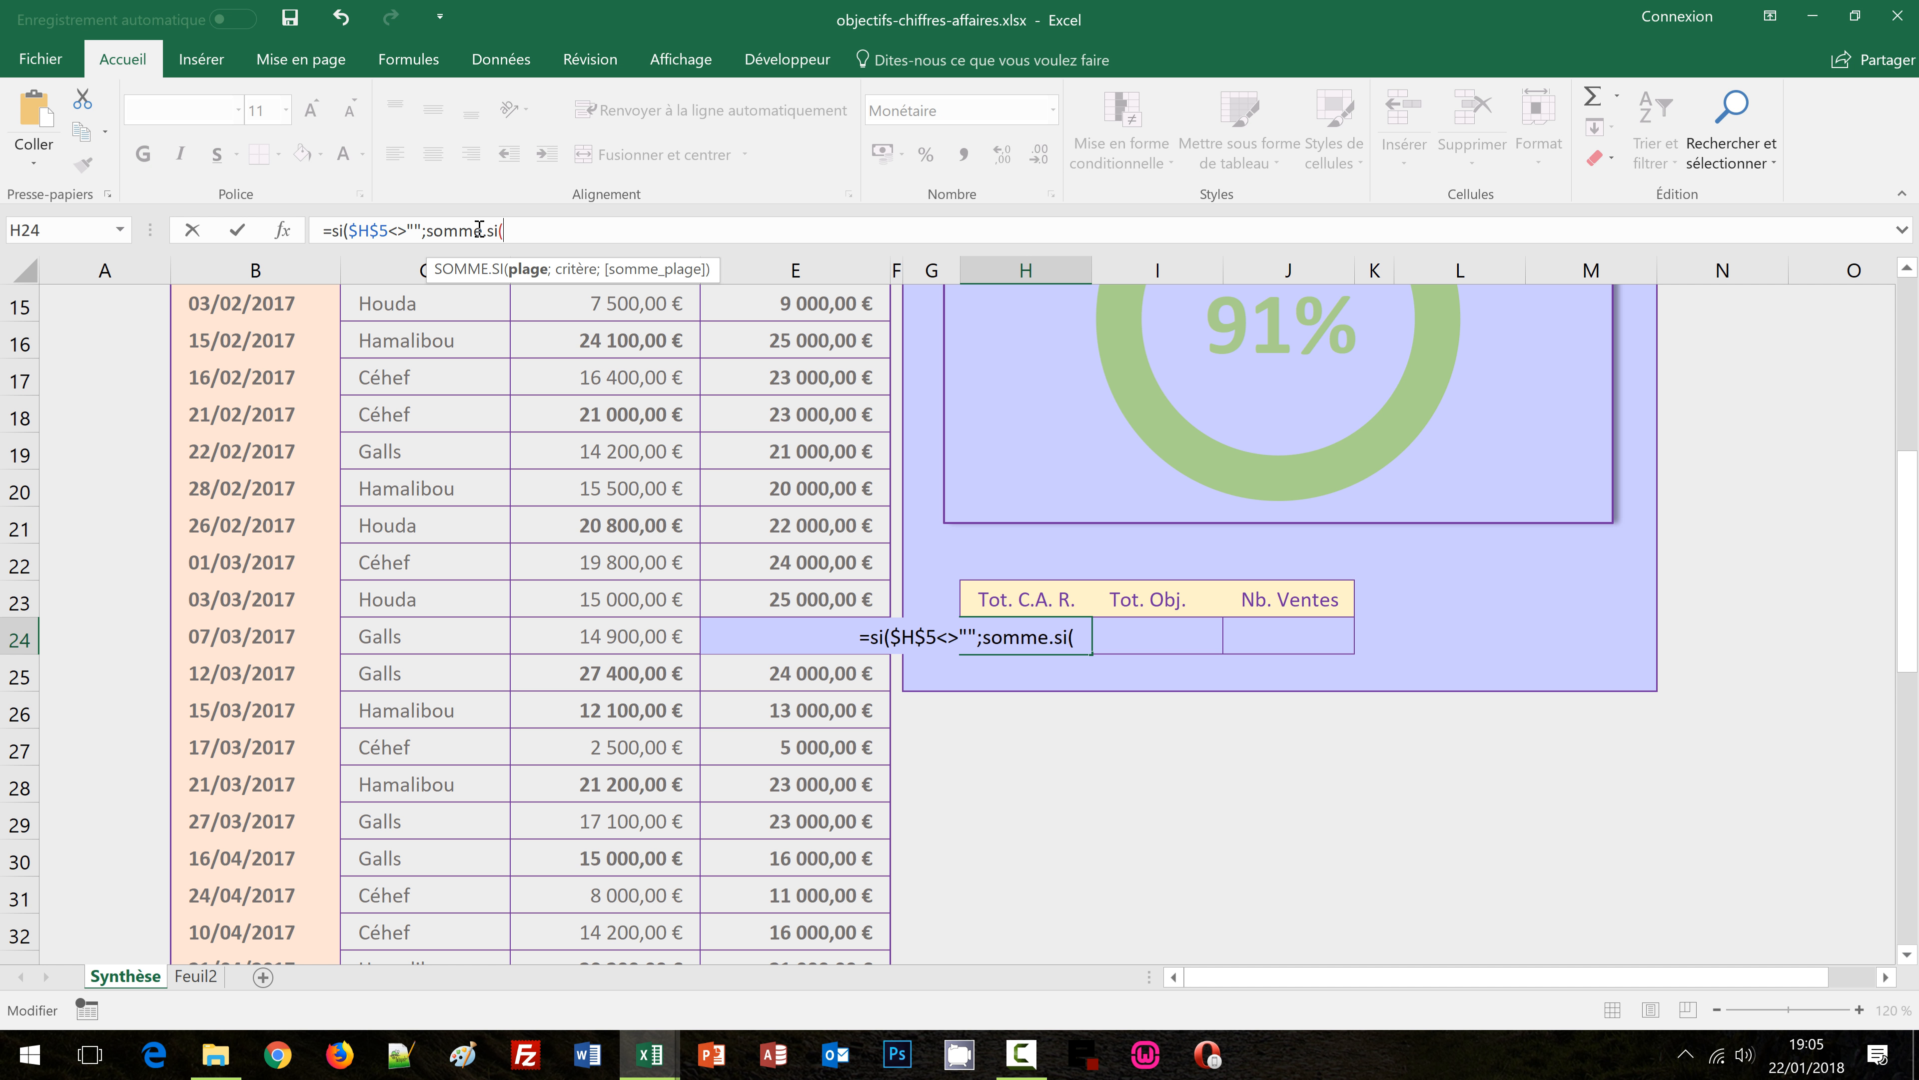
text(C/)
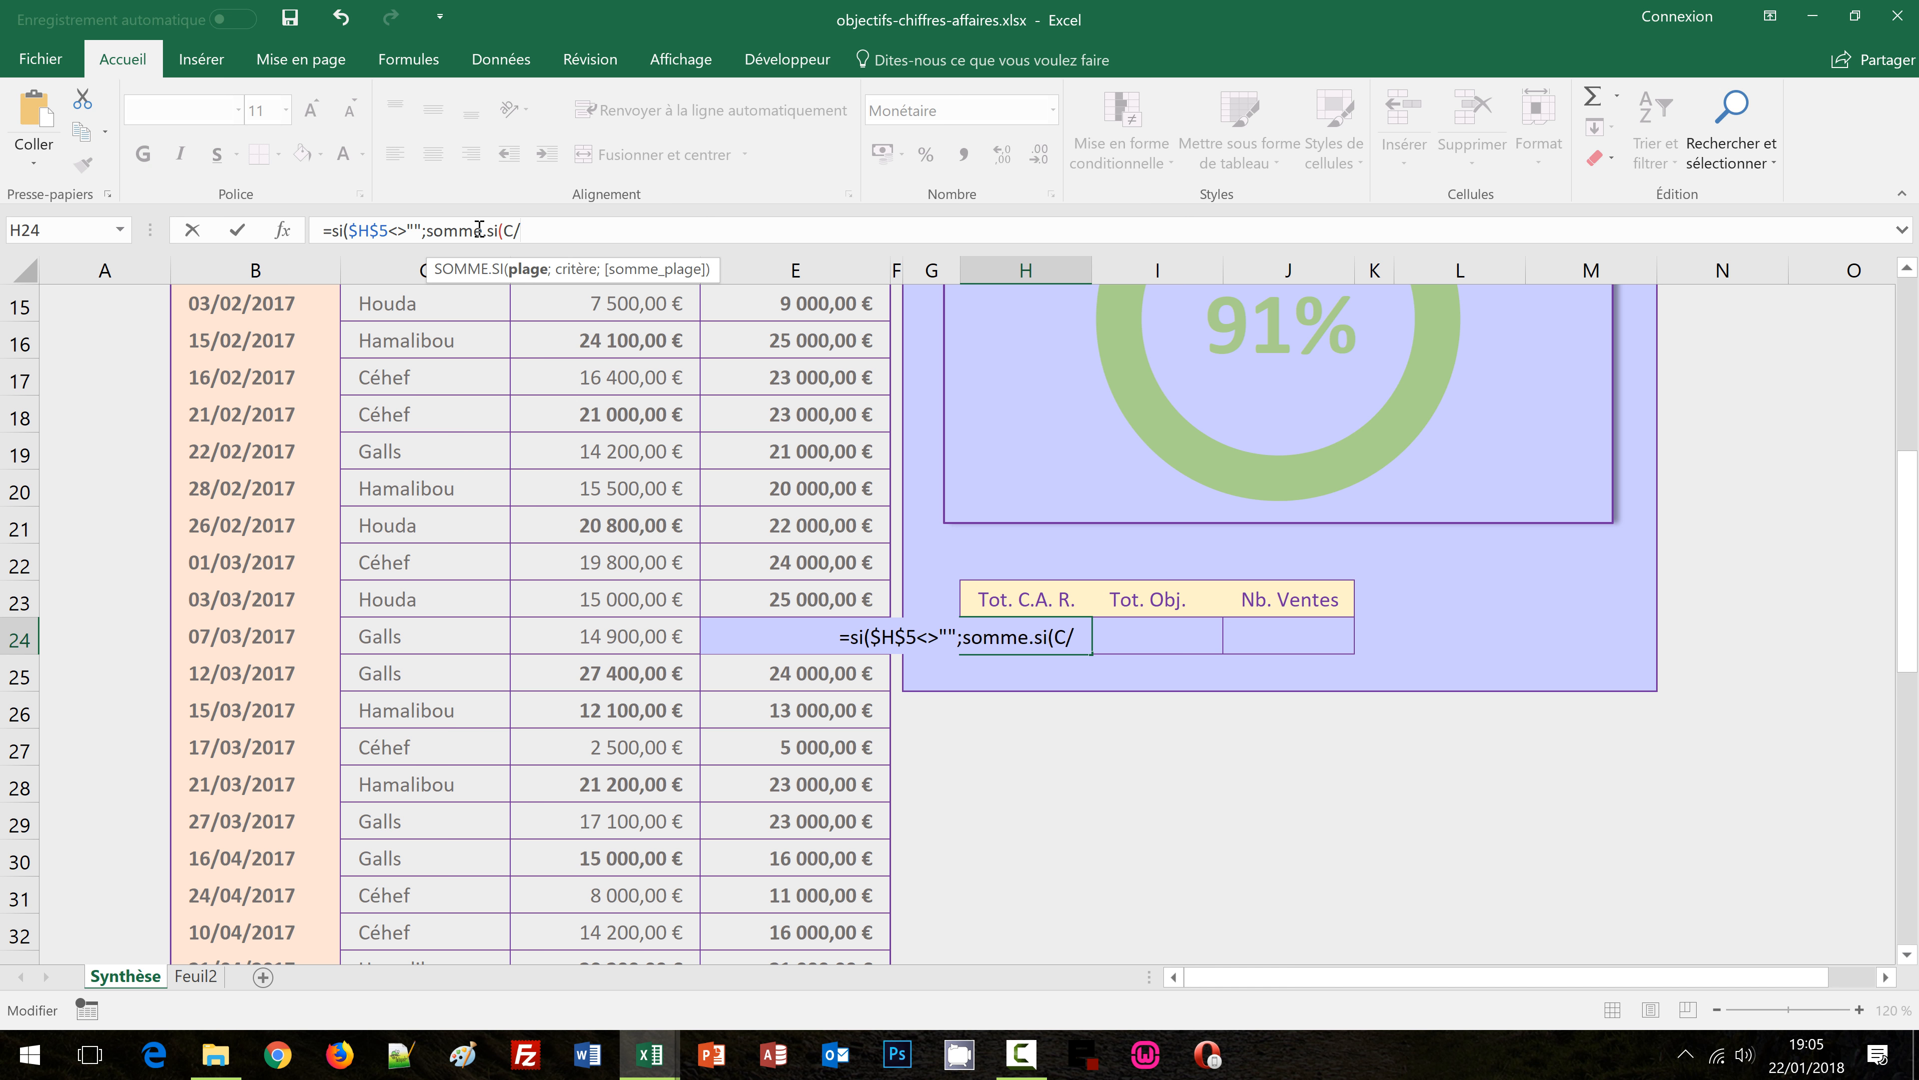
key(BackSpace)
text(:C)
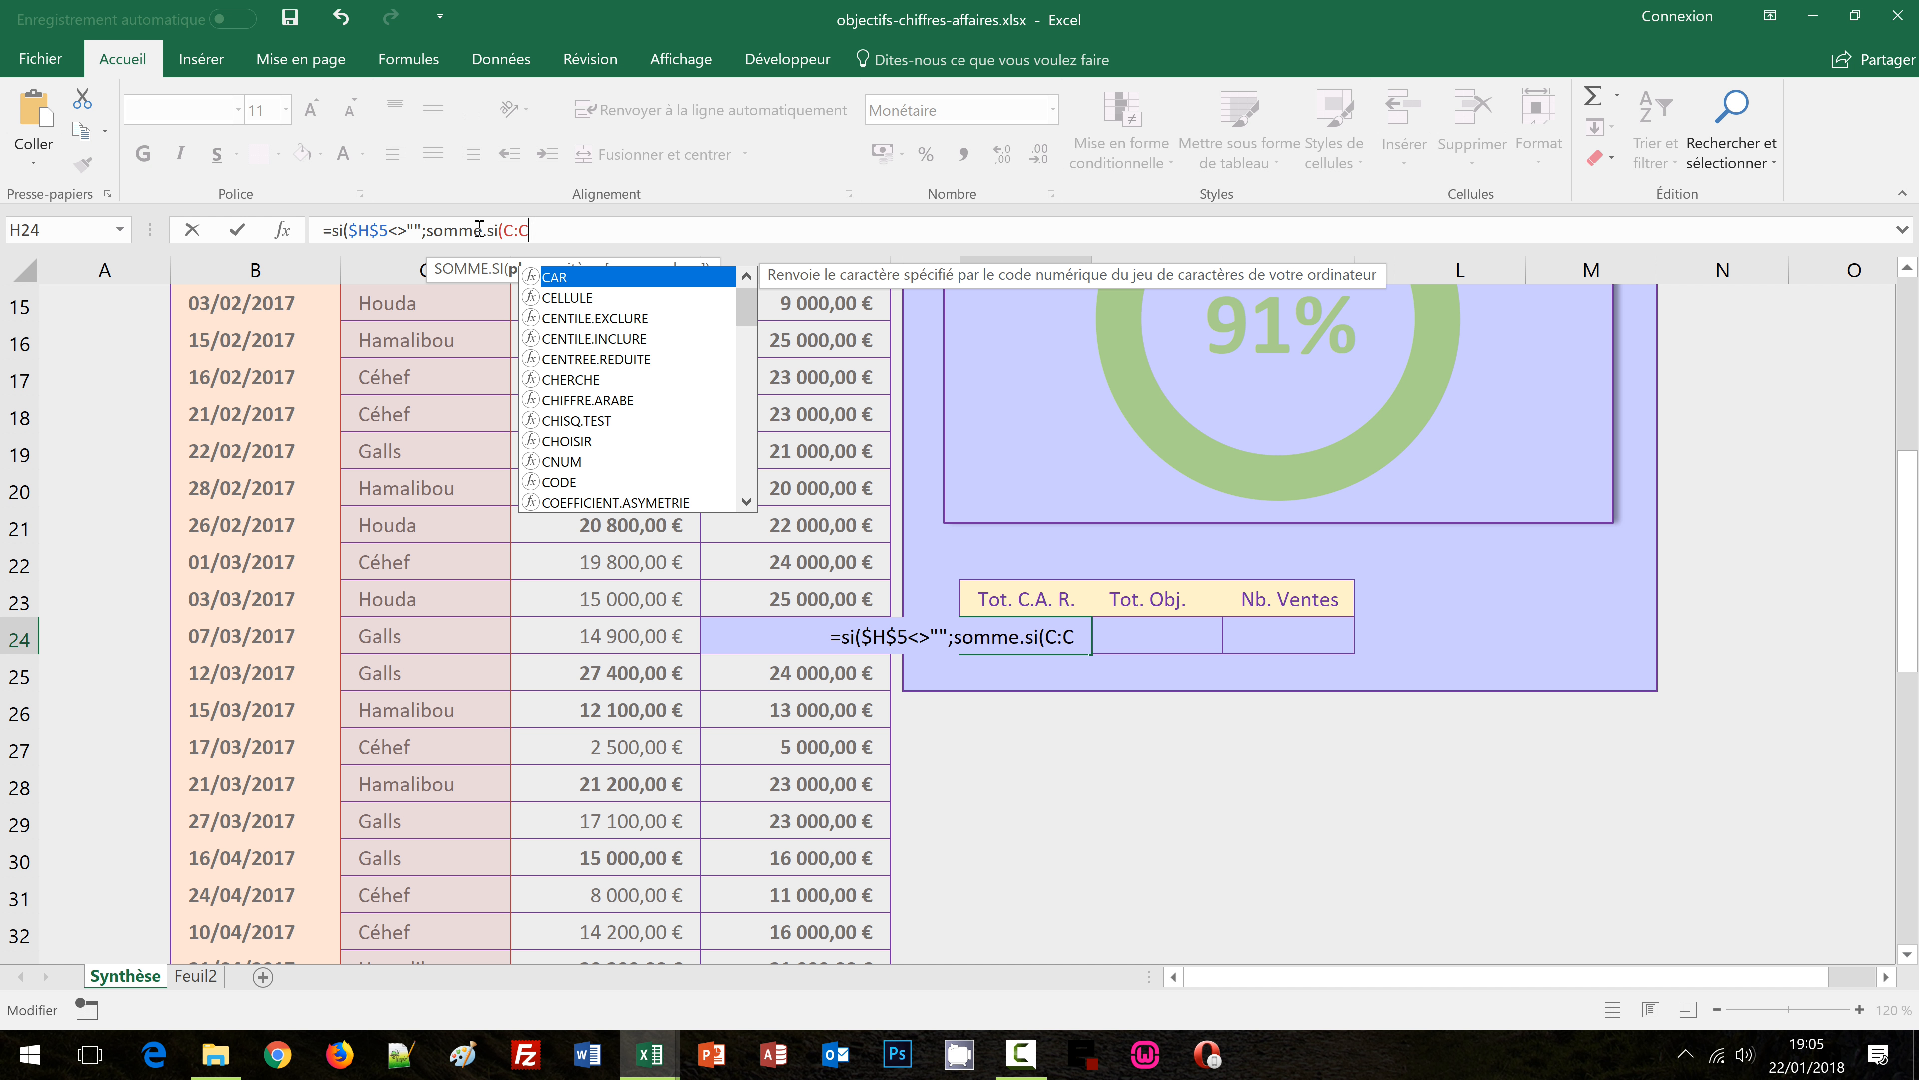
key(Escape)
key(F4)
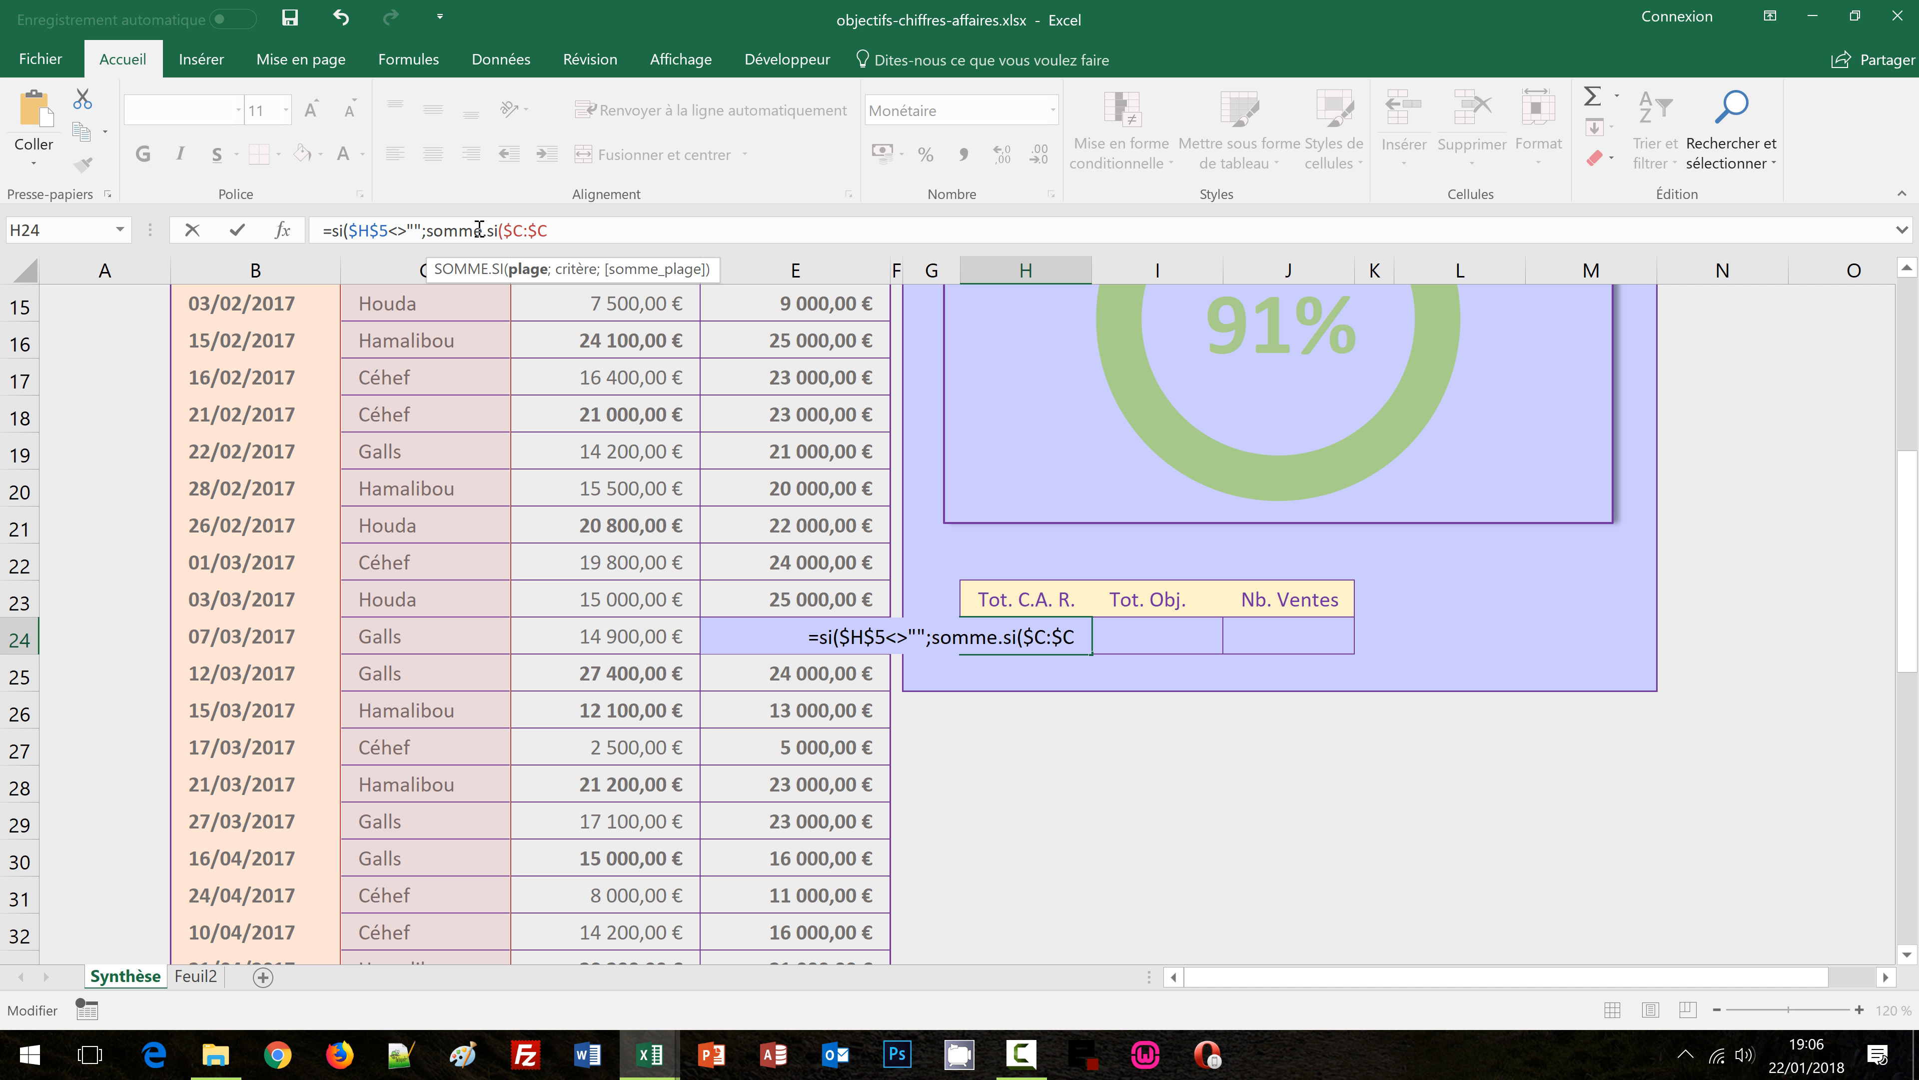
text(;)
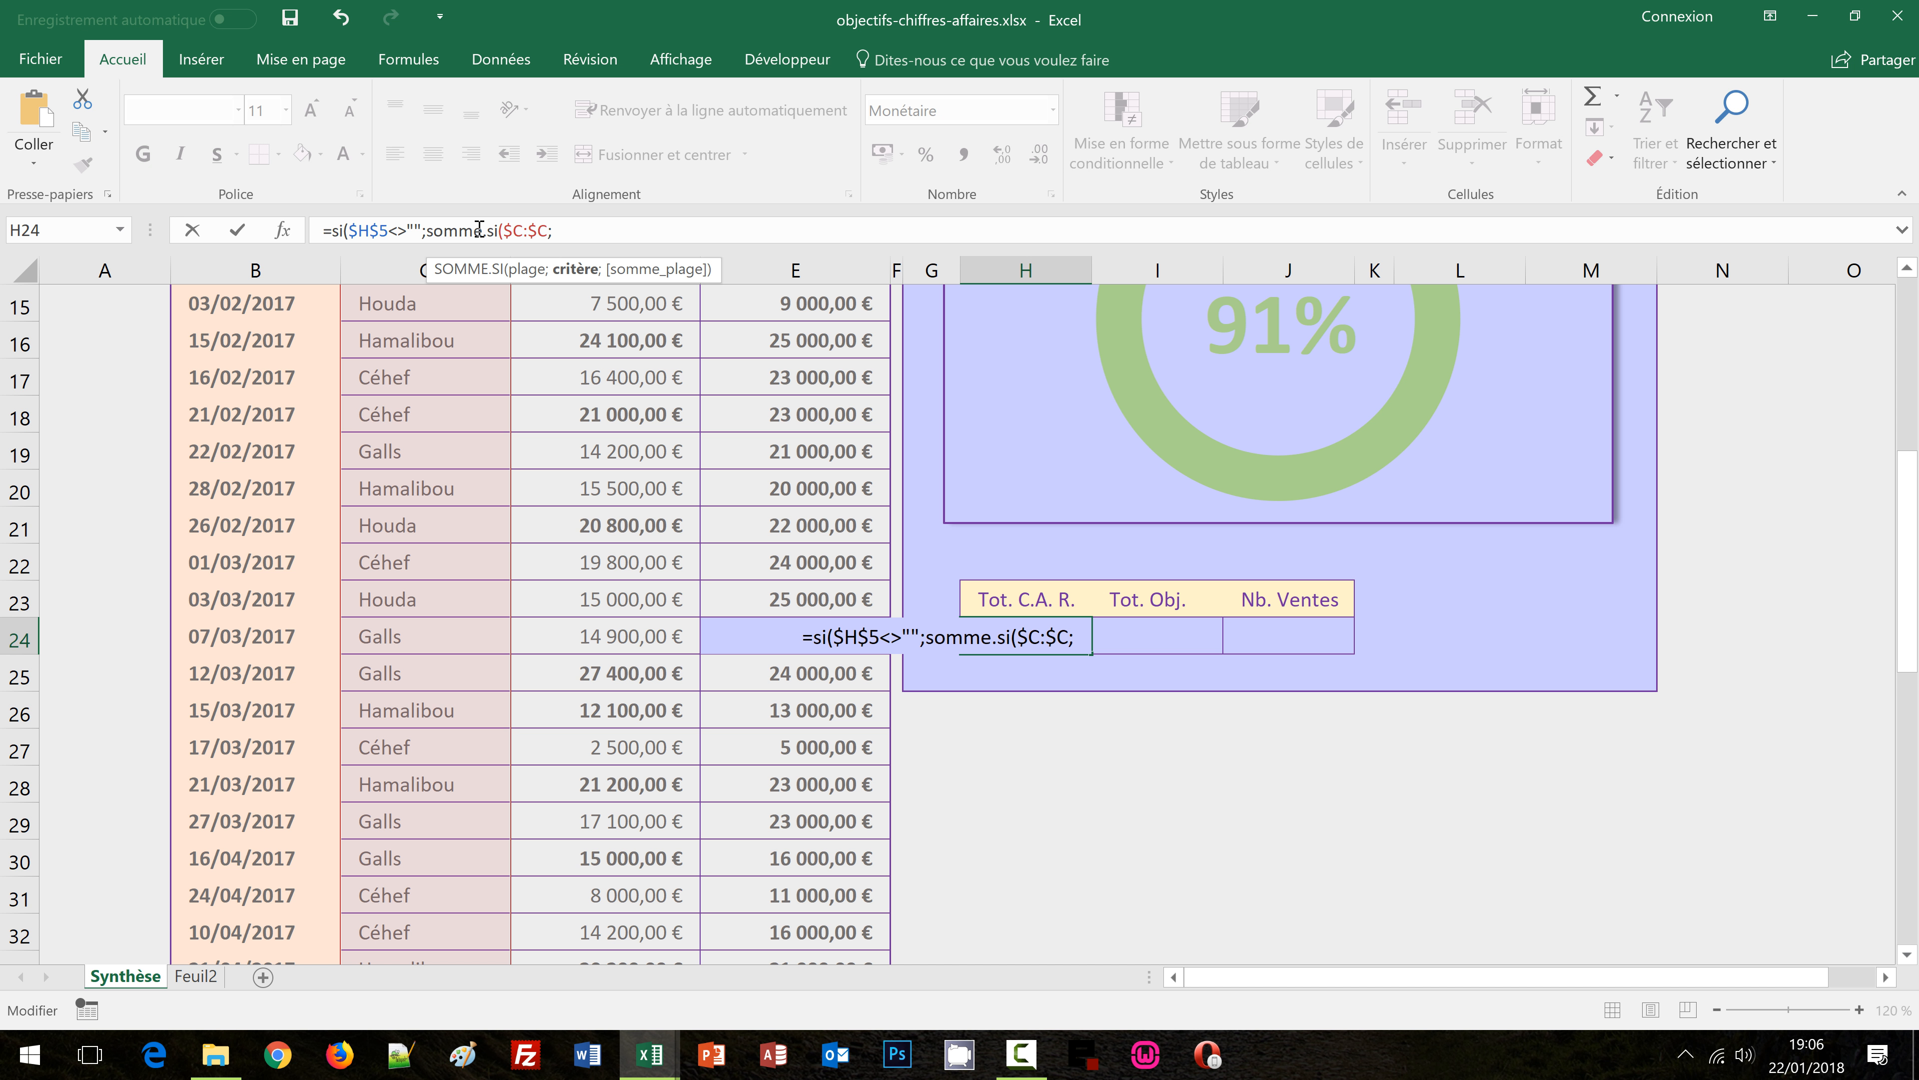
Give the SOMME.SI function the absolute cell $H$5 as criterion and the relative column D:D as sum range, closing its parenthesis
scroll(1161, 435, up, 5)
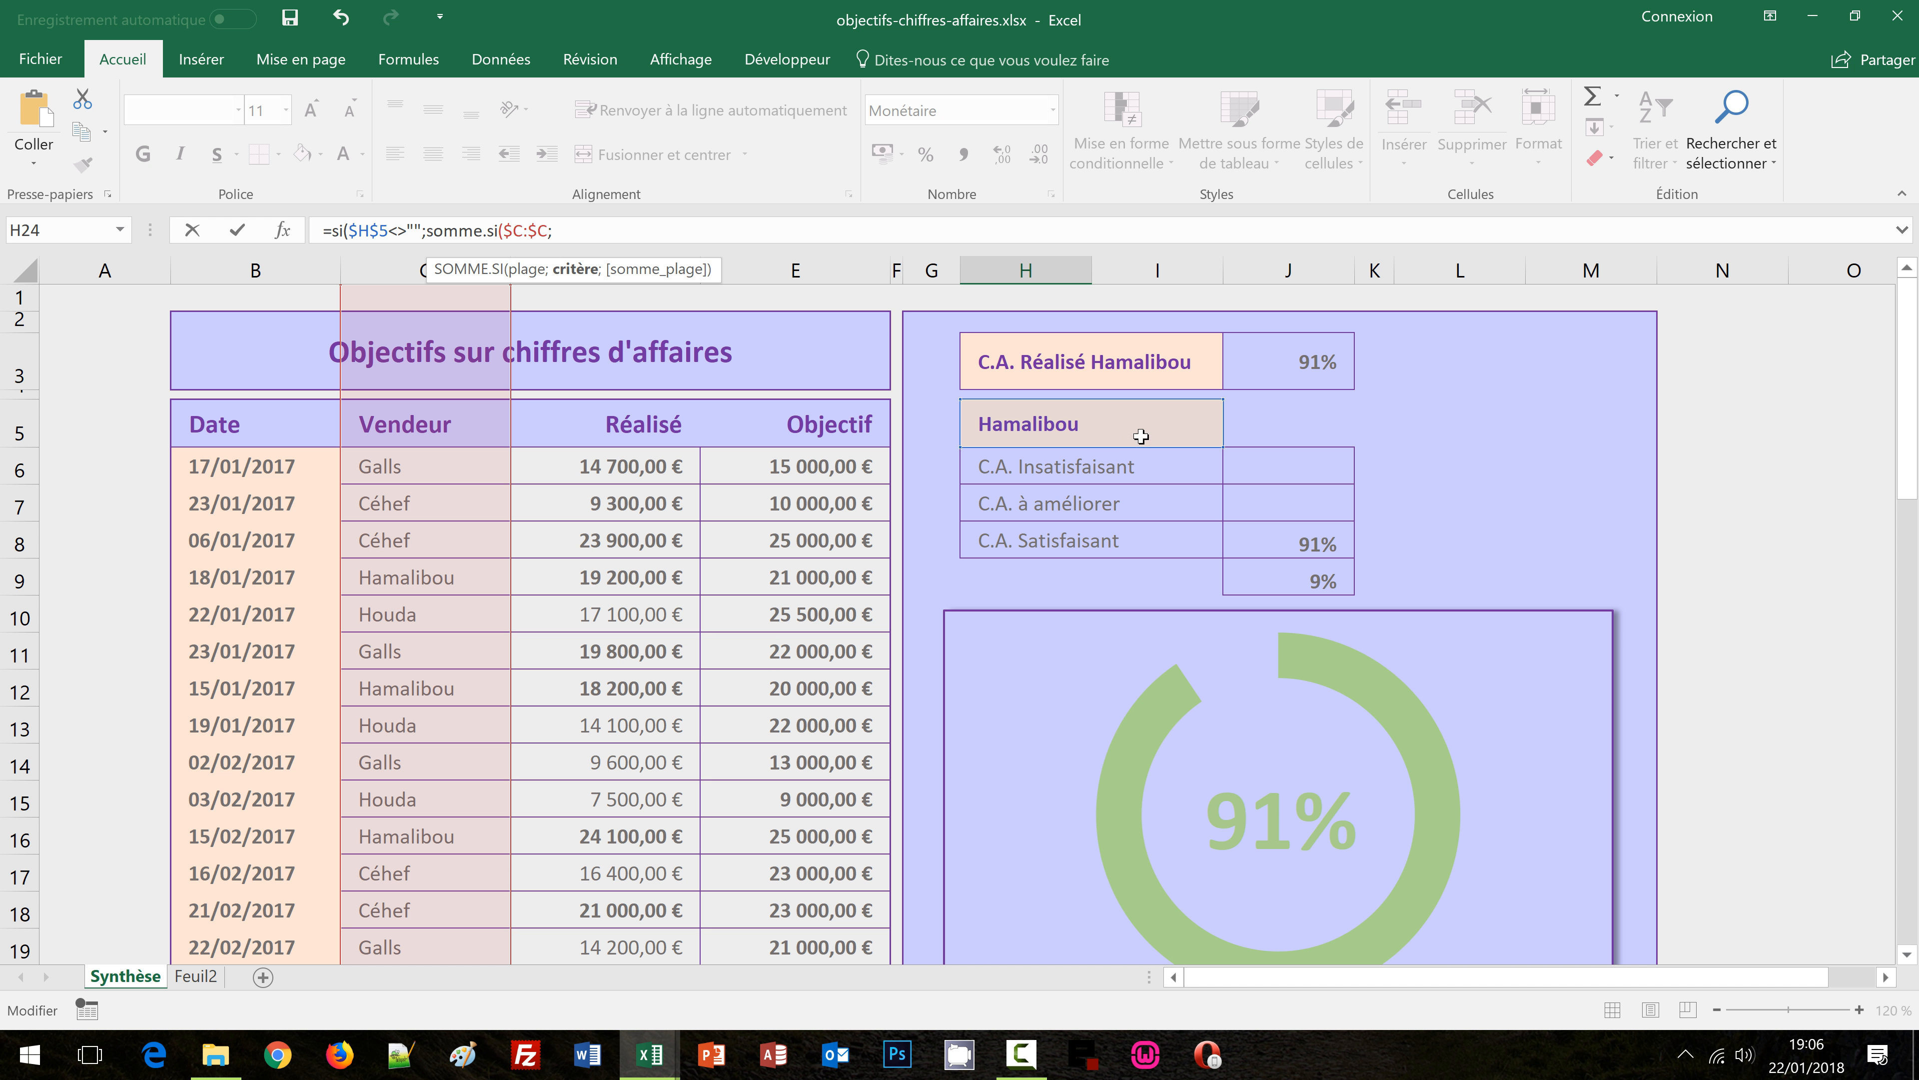
click(1062, 425)
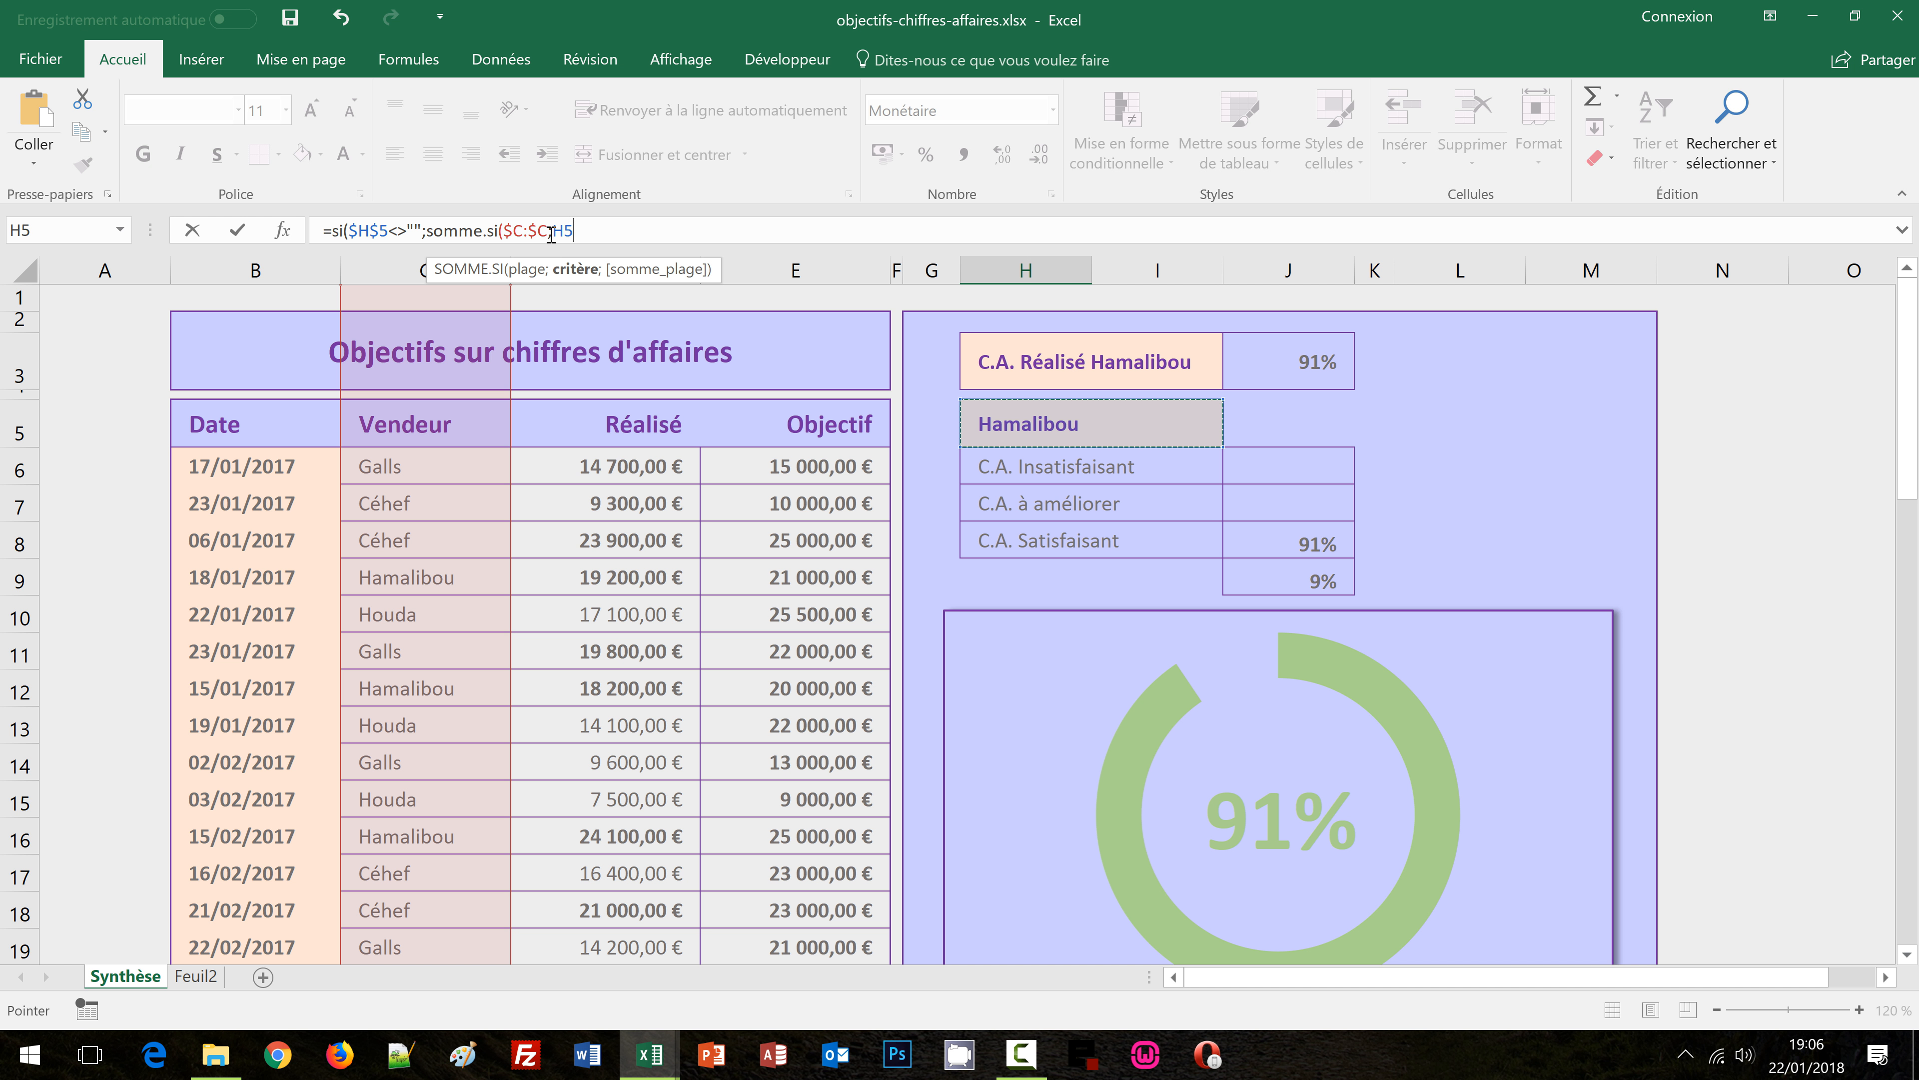
key(F4)
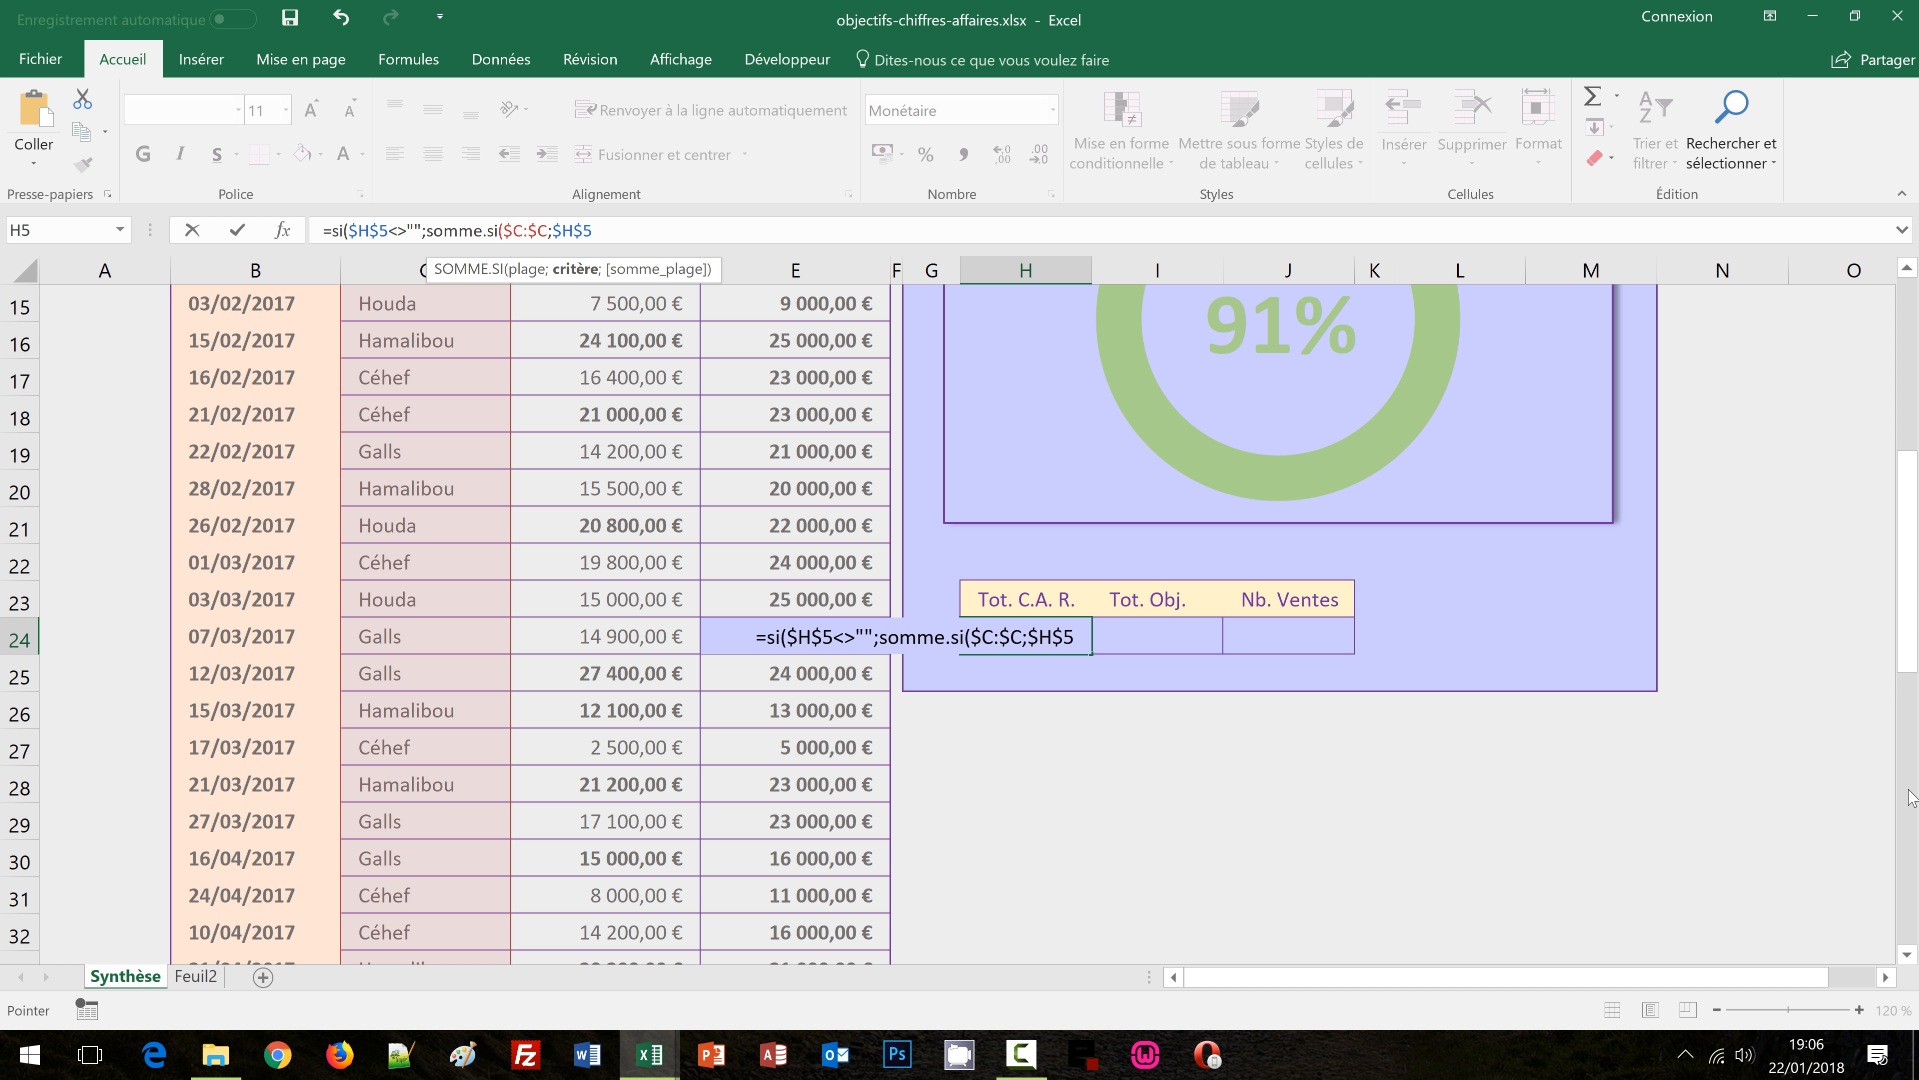
text(;)
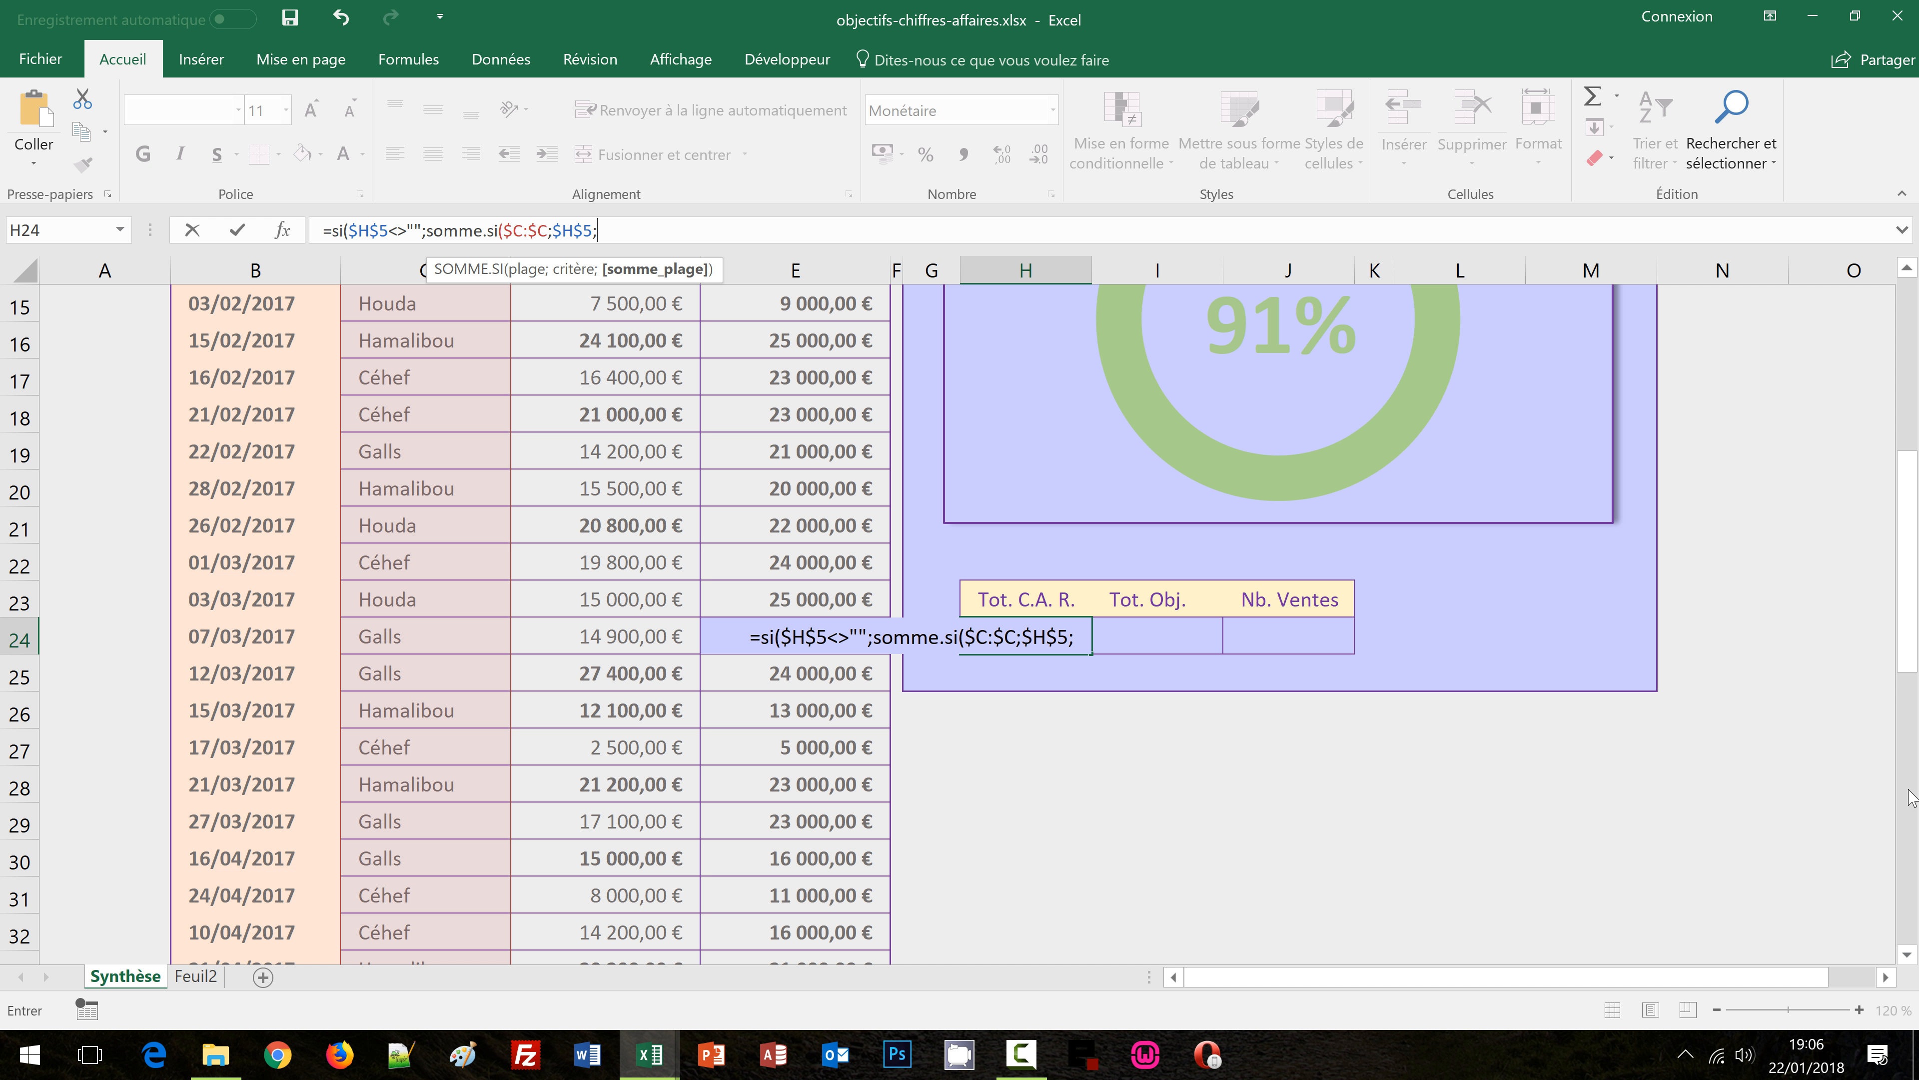
text(d)
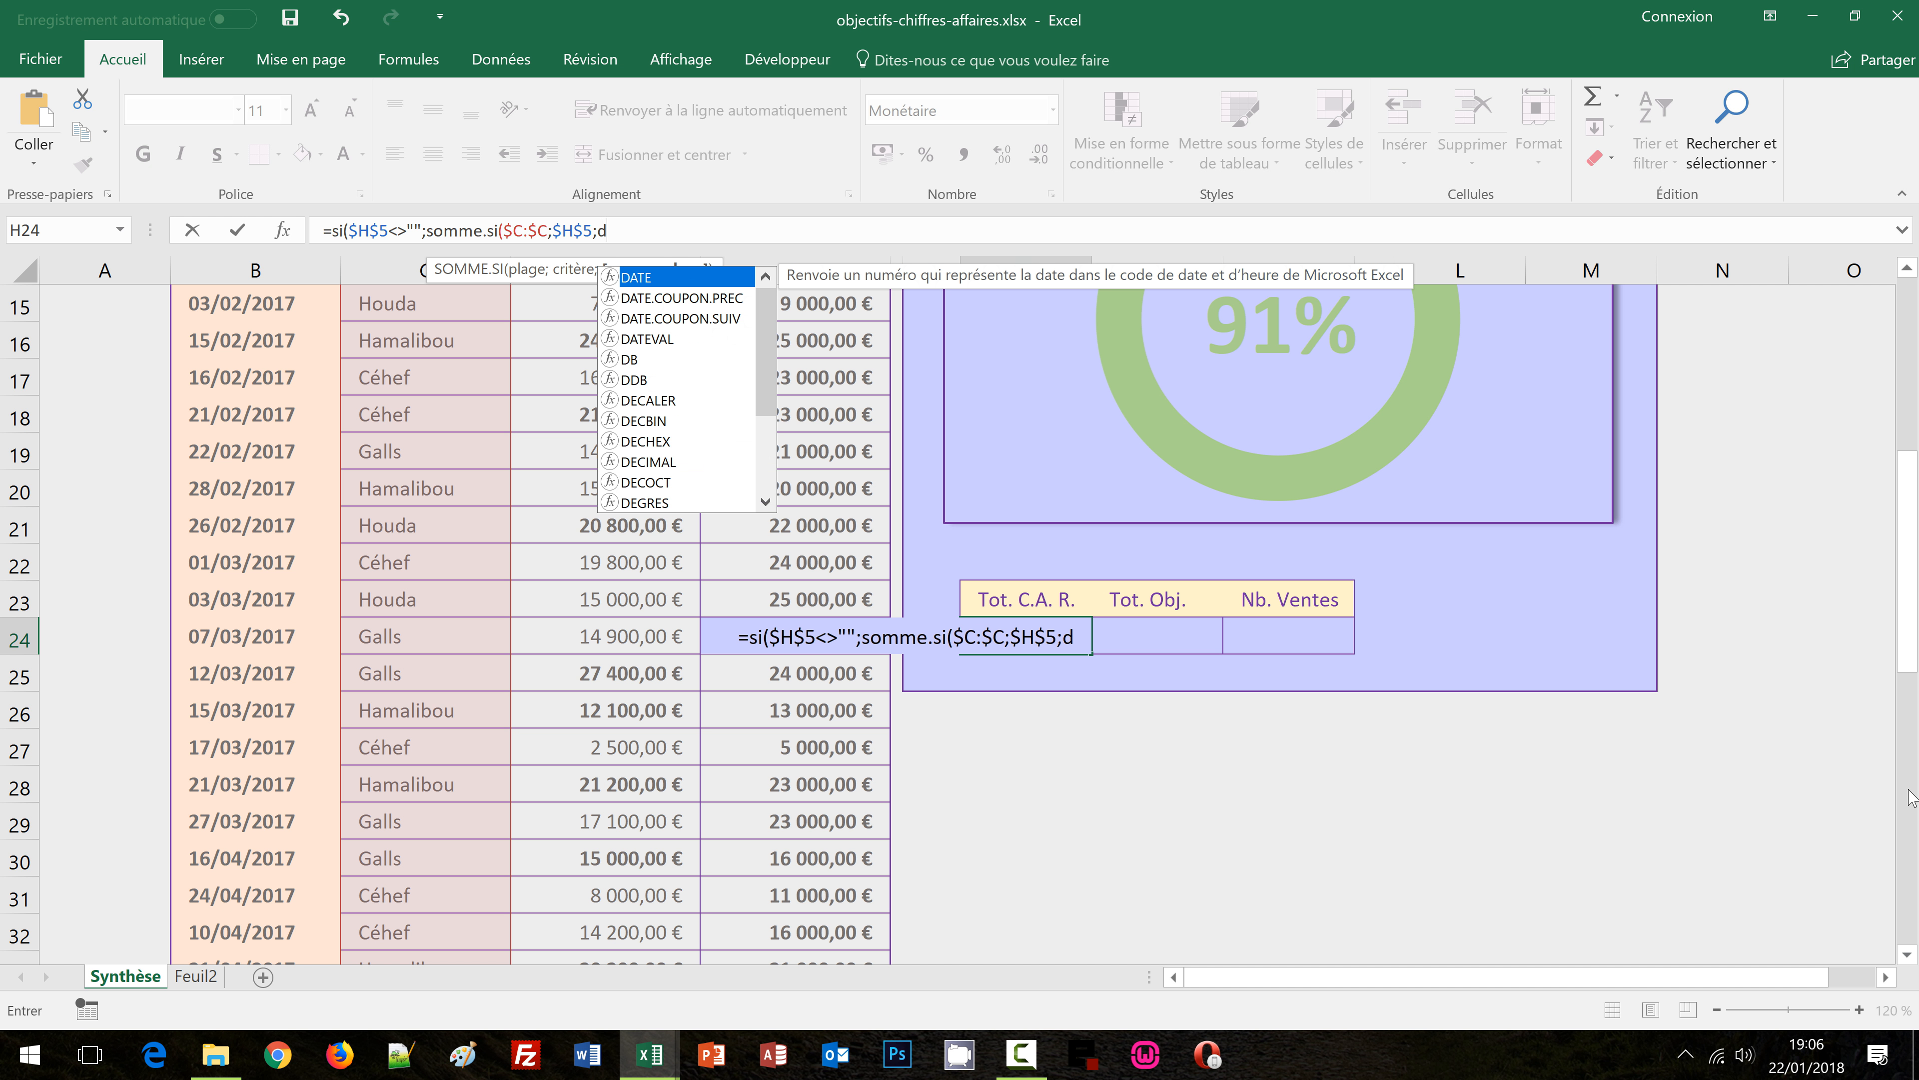
text(:d)
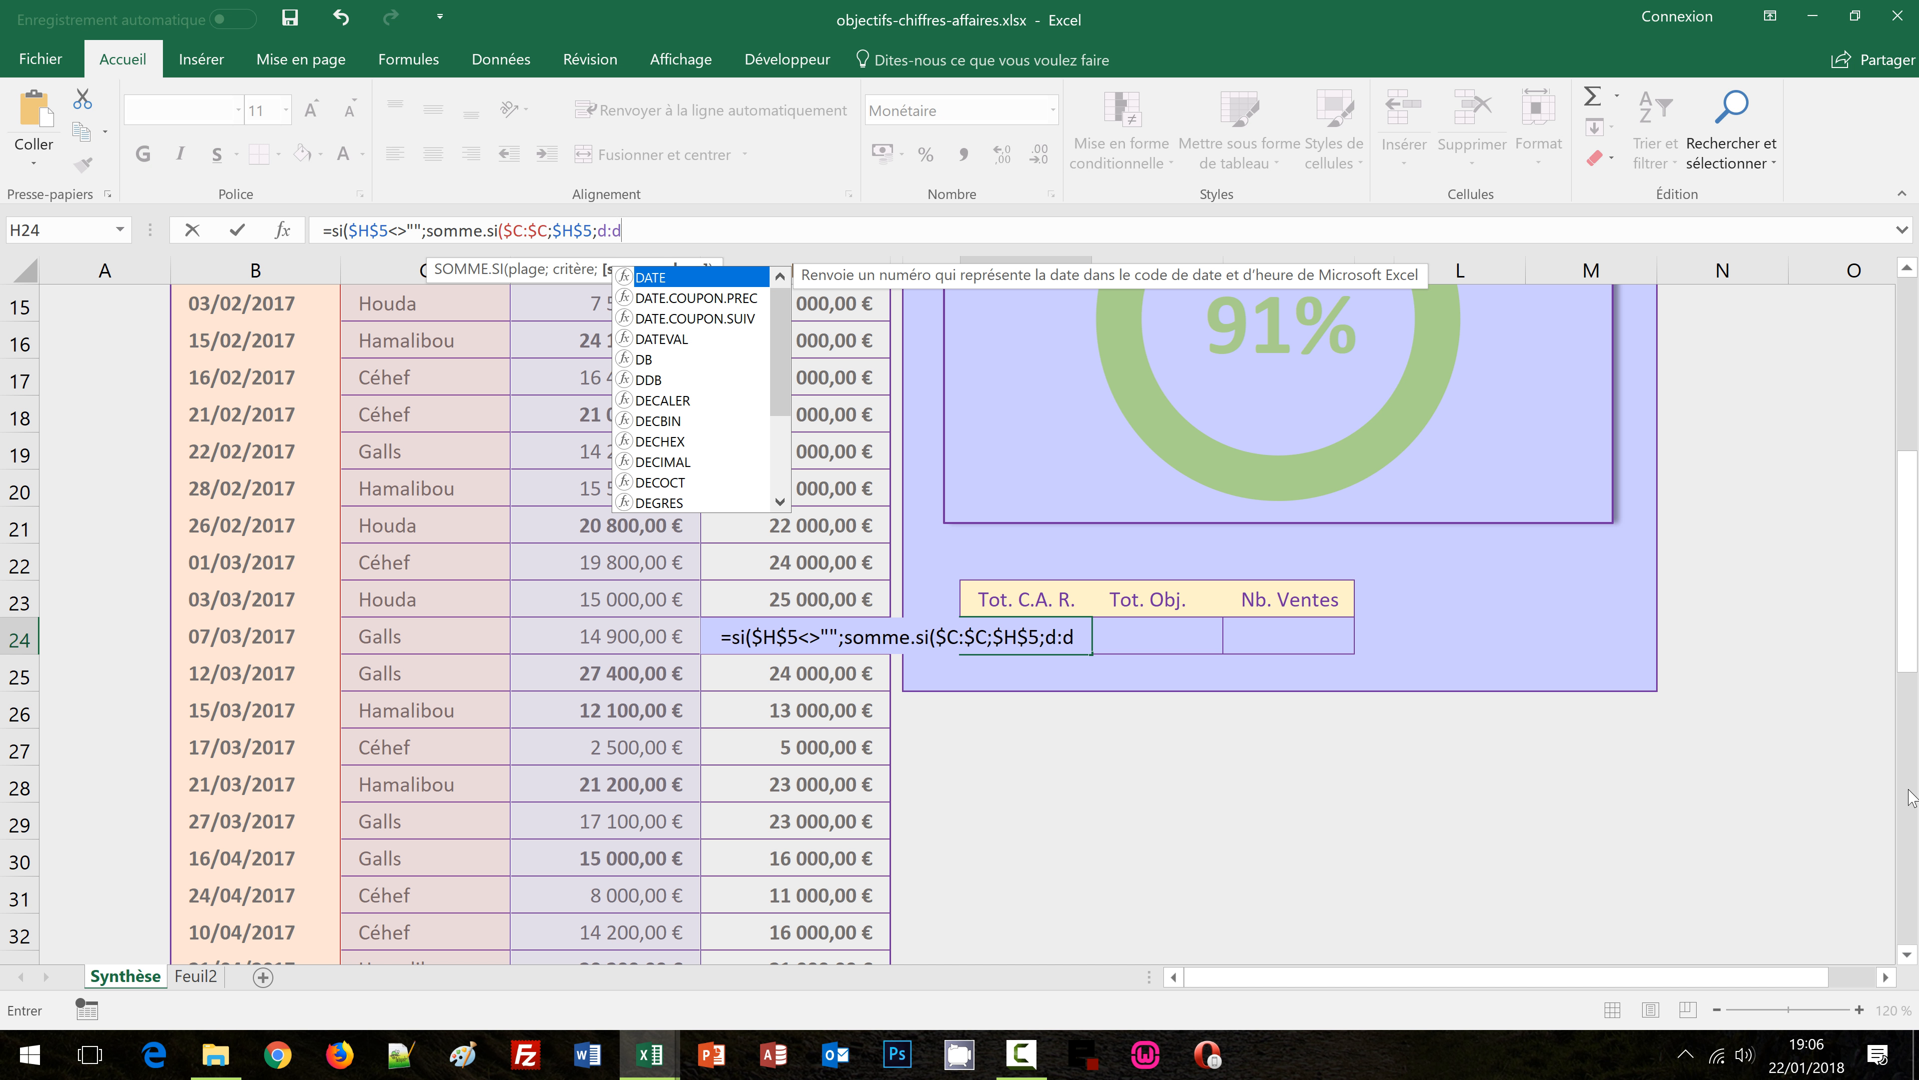
text())
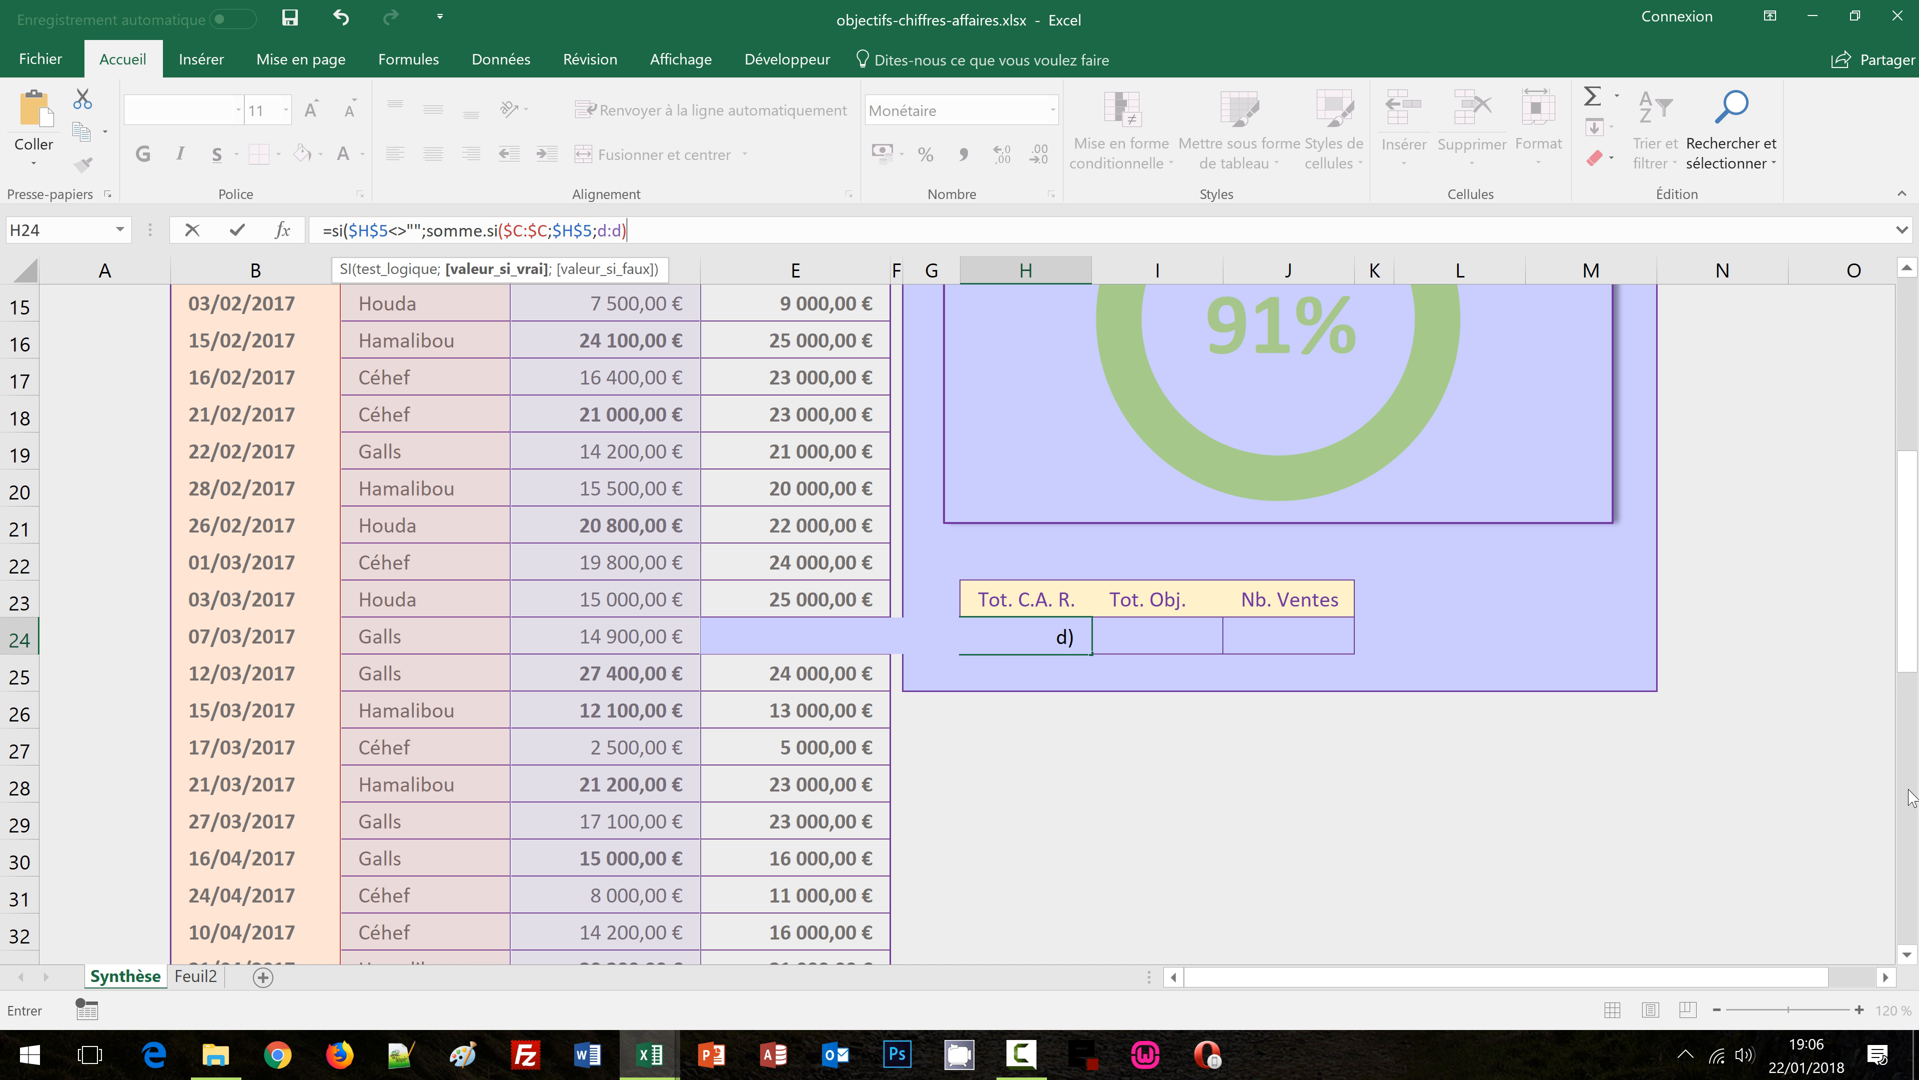
Complete the H24 formula with an empty text "" as the SI function's false value and validate it, keeping the cell selected
text(;)
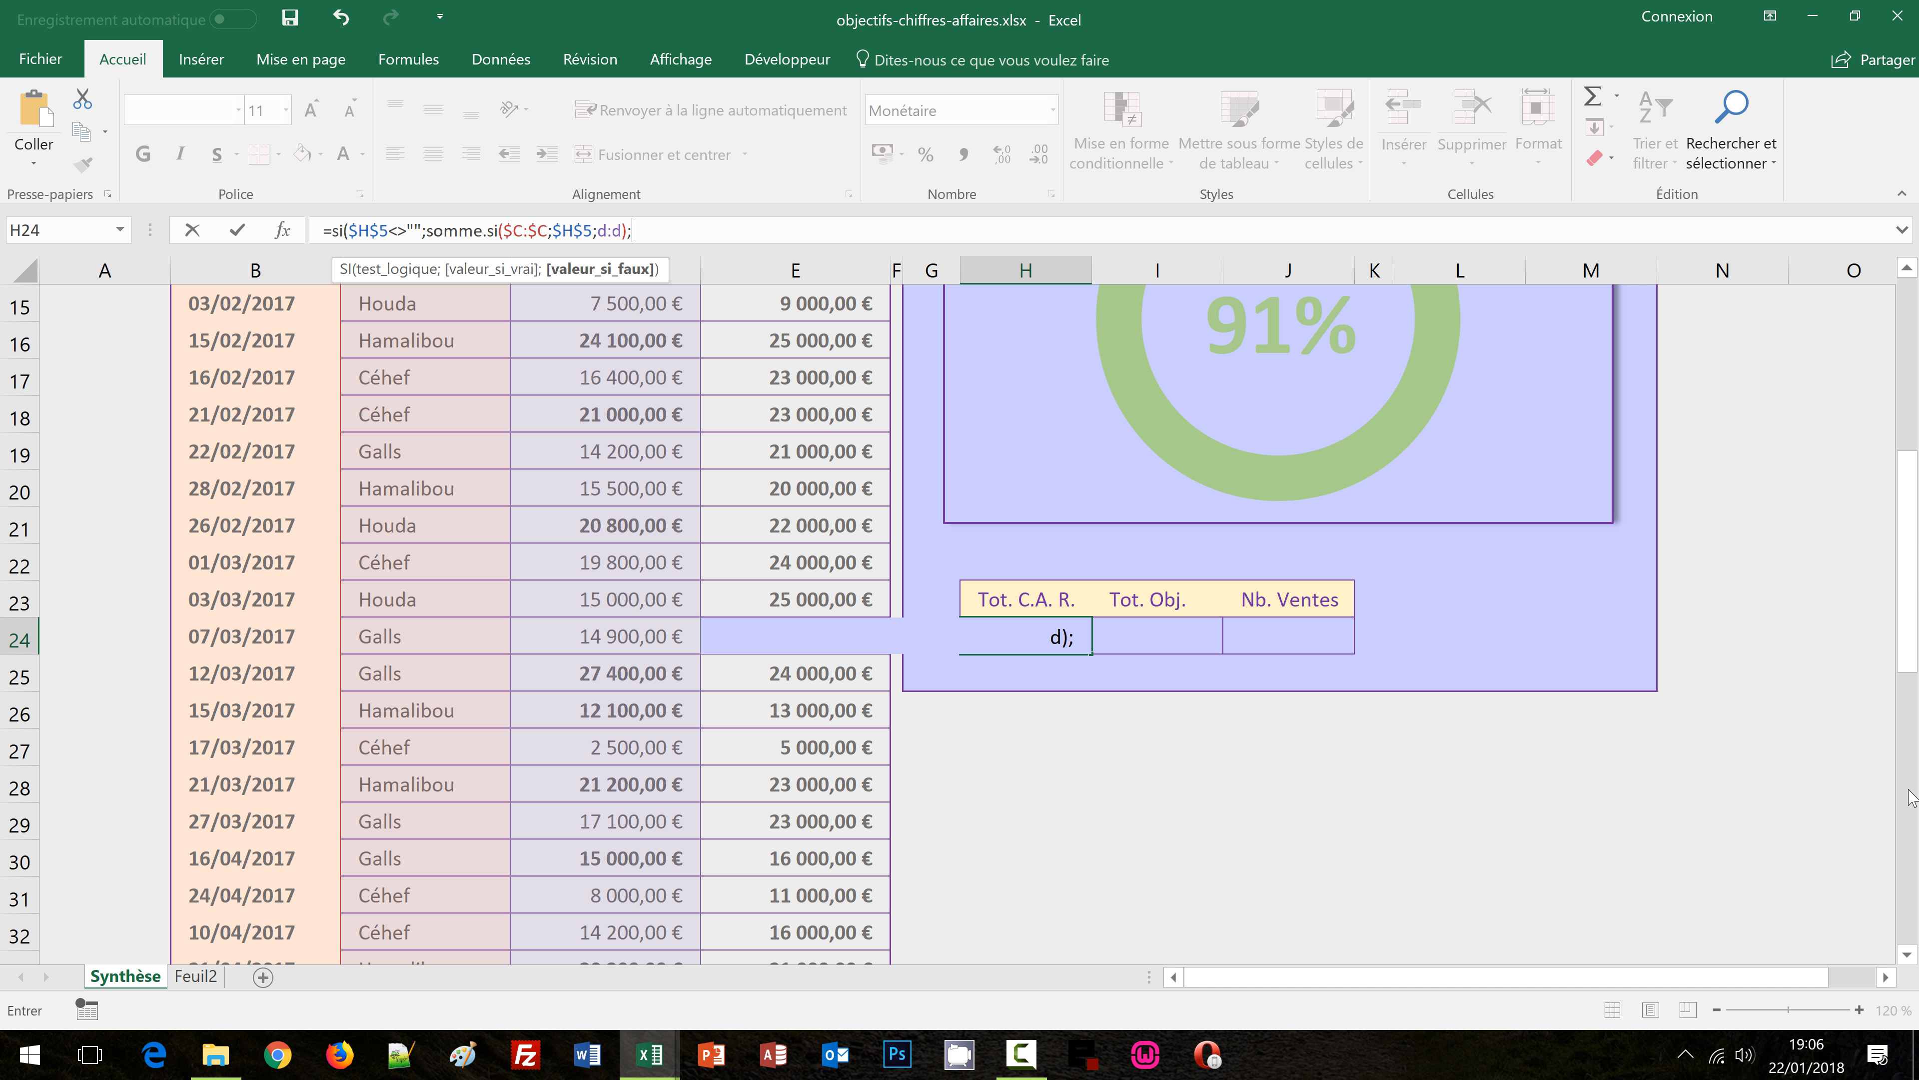
text("")
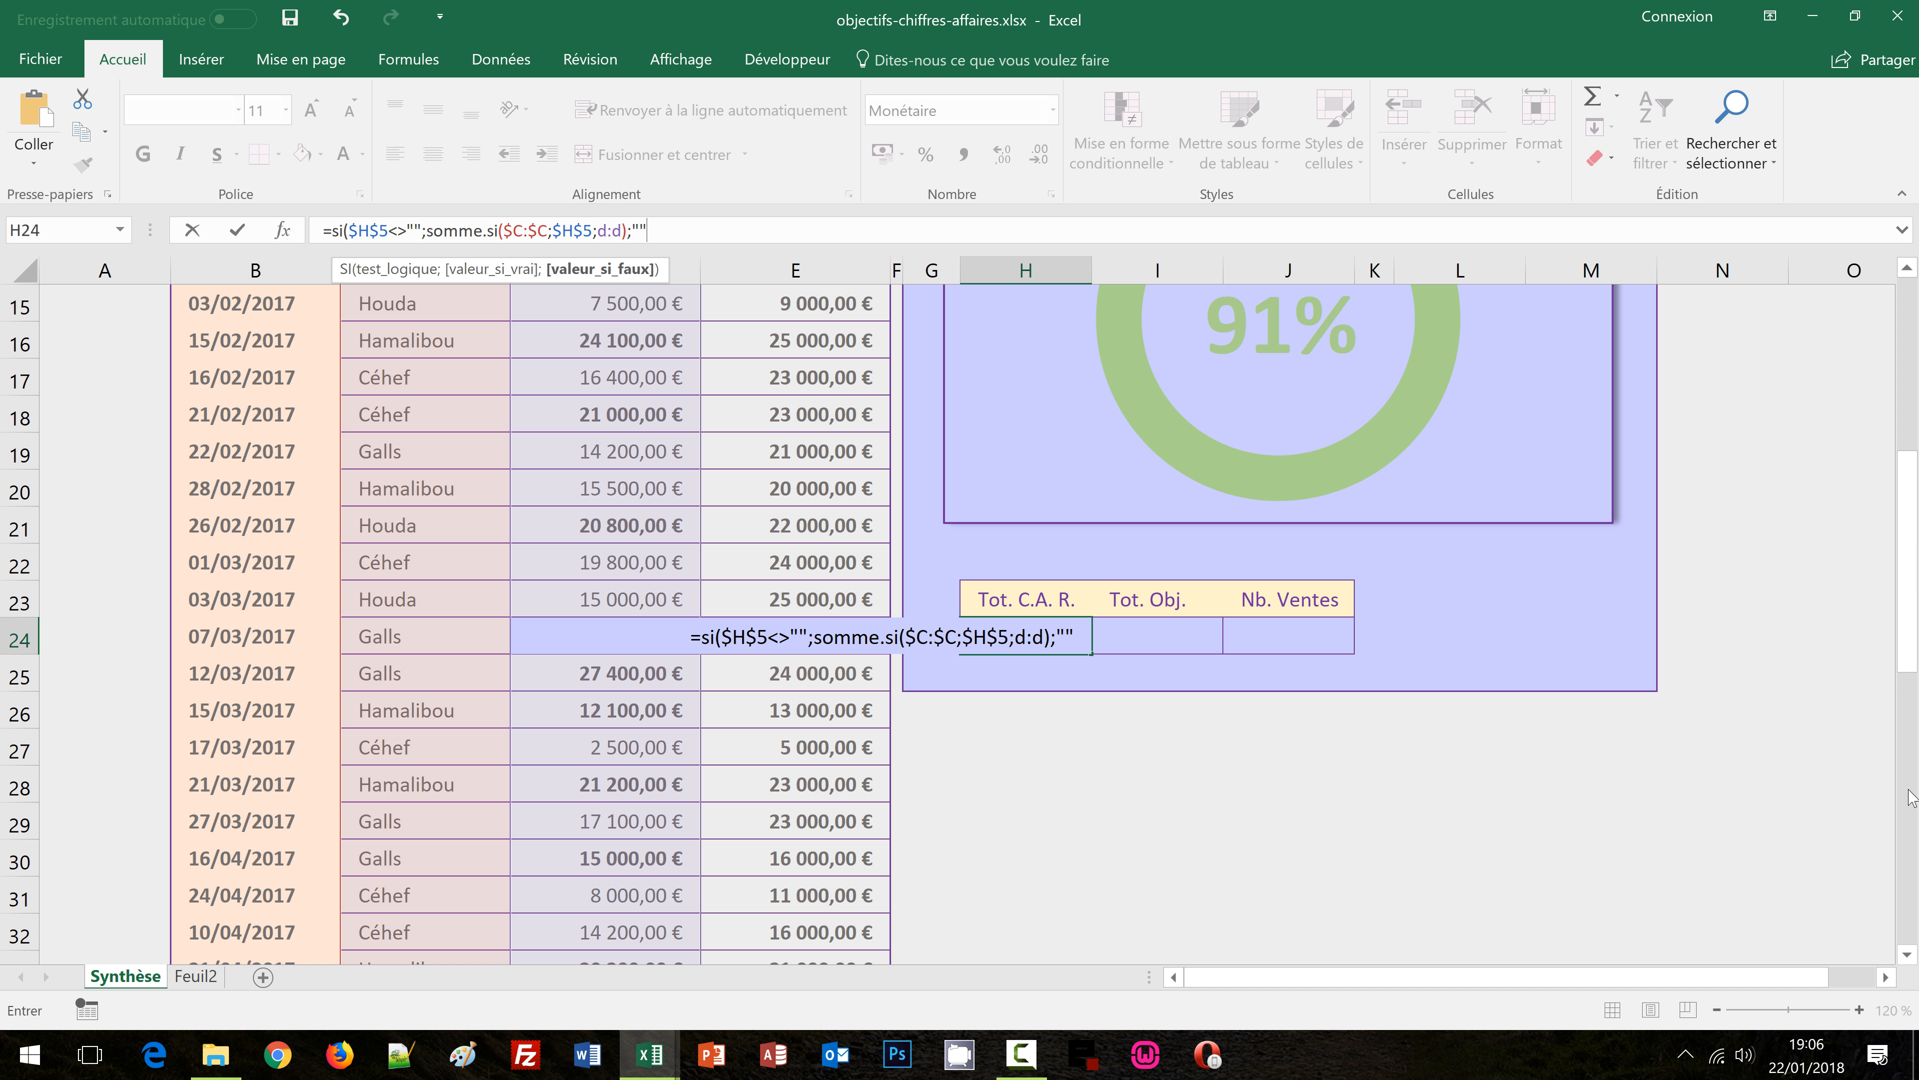
text())
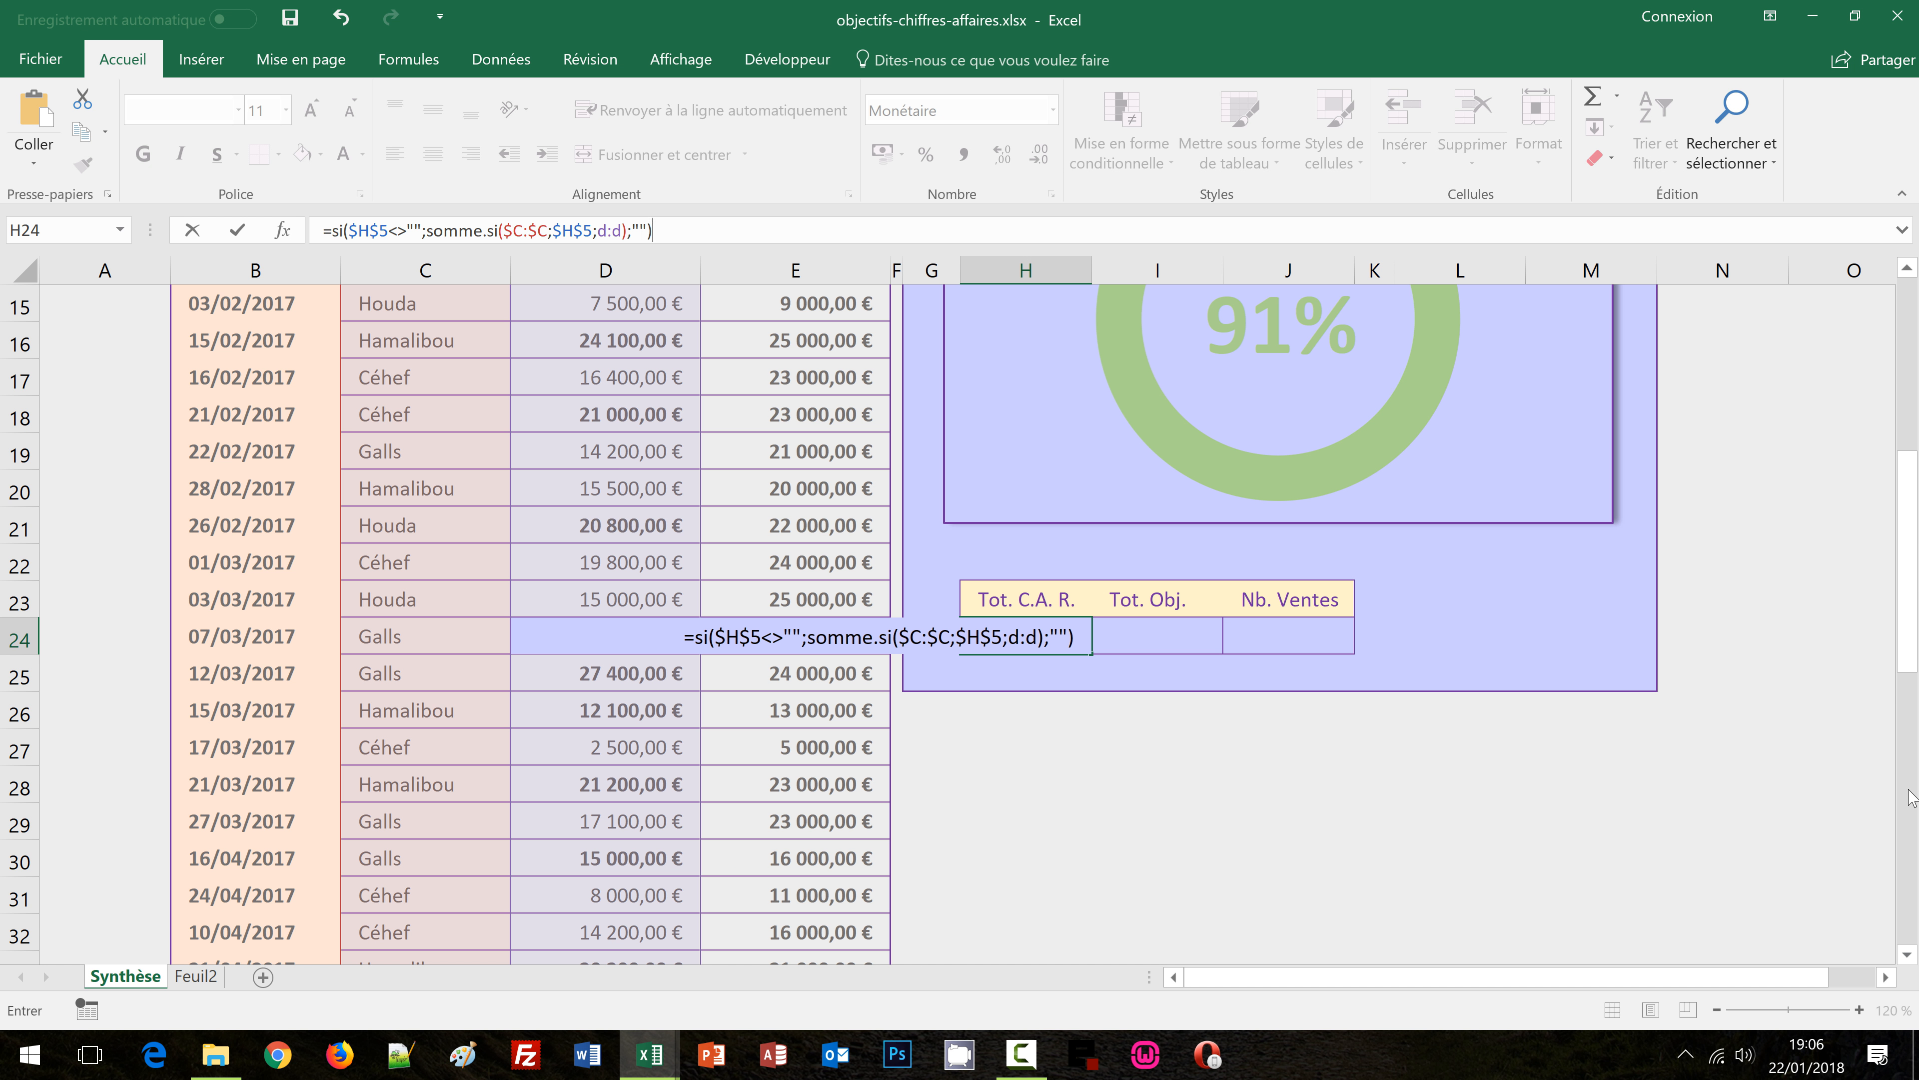
key(ctrl+Return)
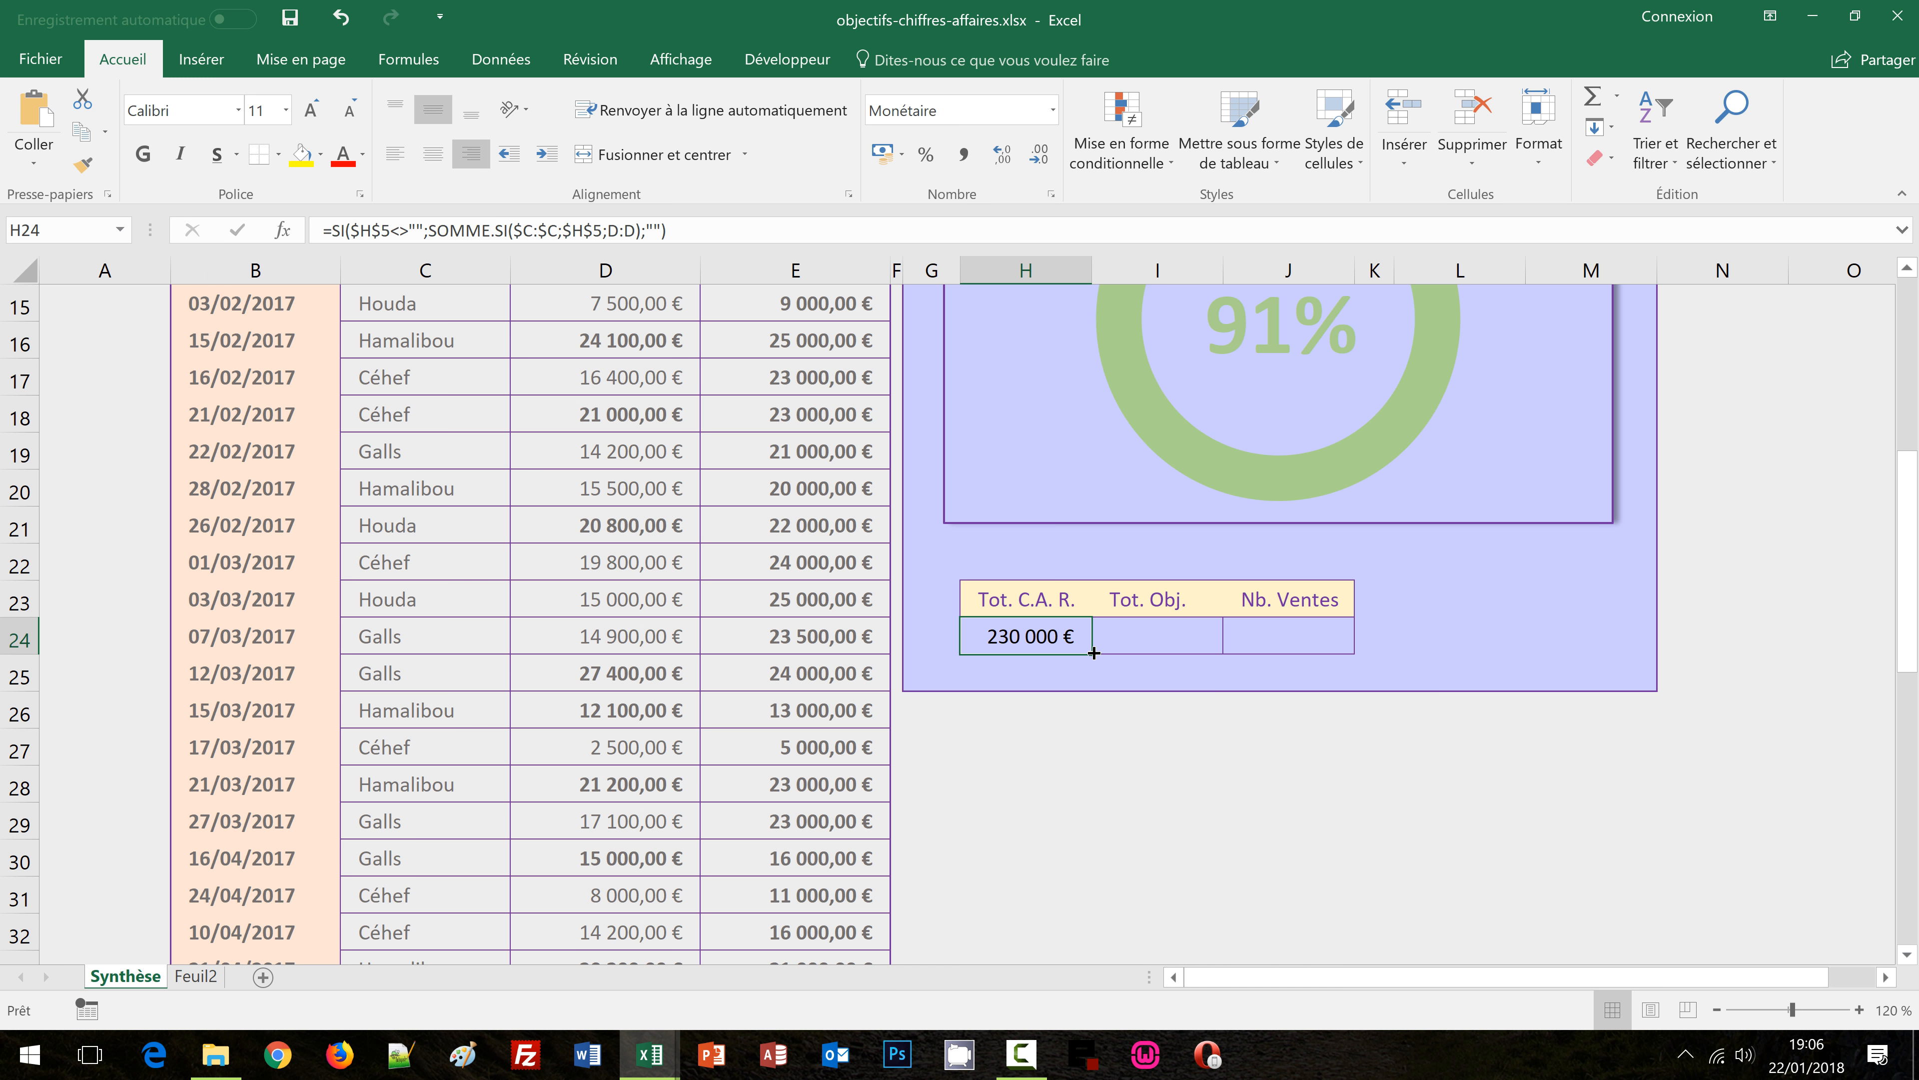
Extend the H24 formula to I24 under Tot. Obj. and check the references in the copied formula
drag(1094, 652, 1201, 648)
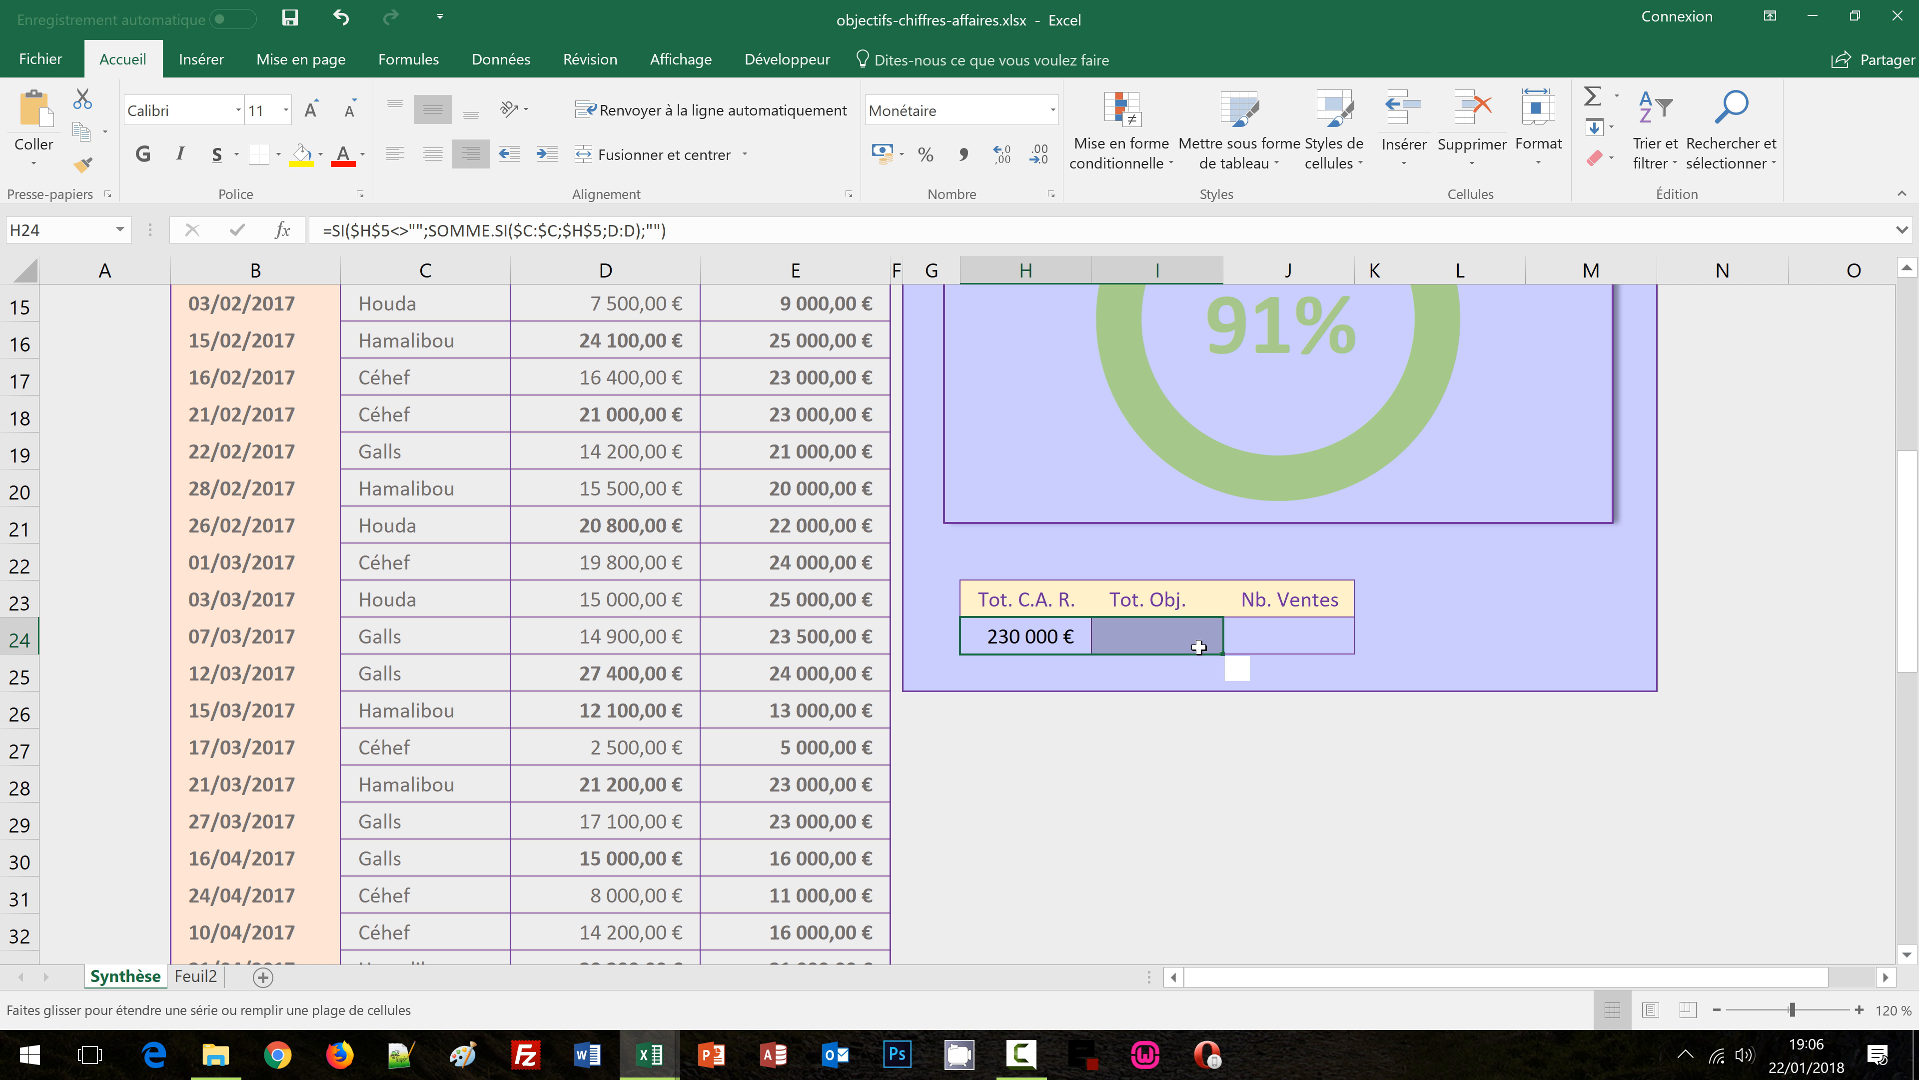
double_click(1165, 632)
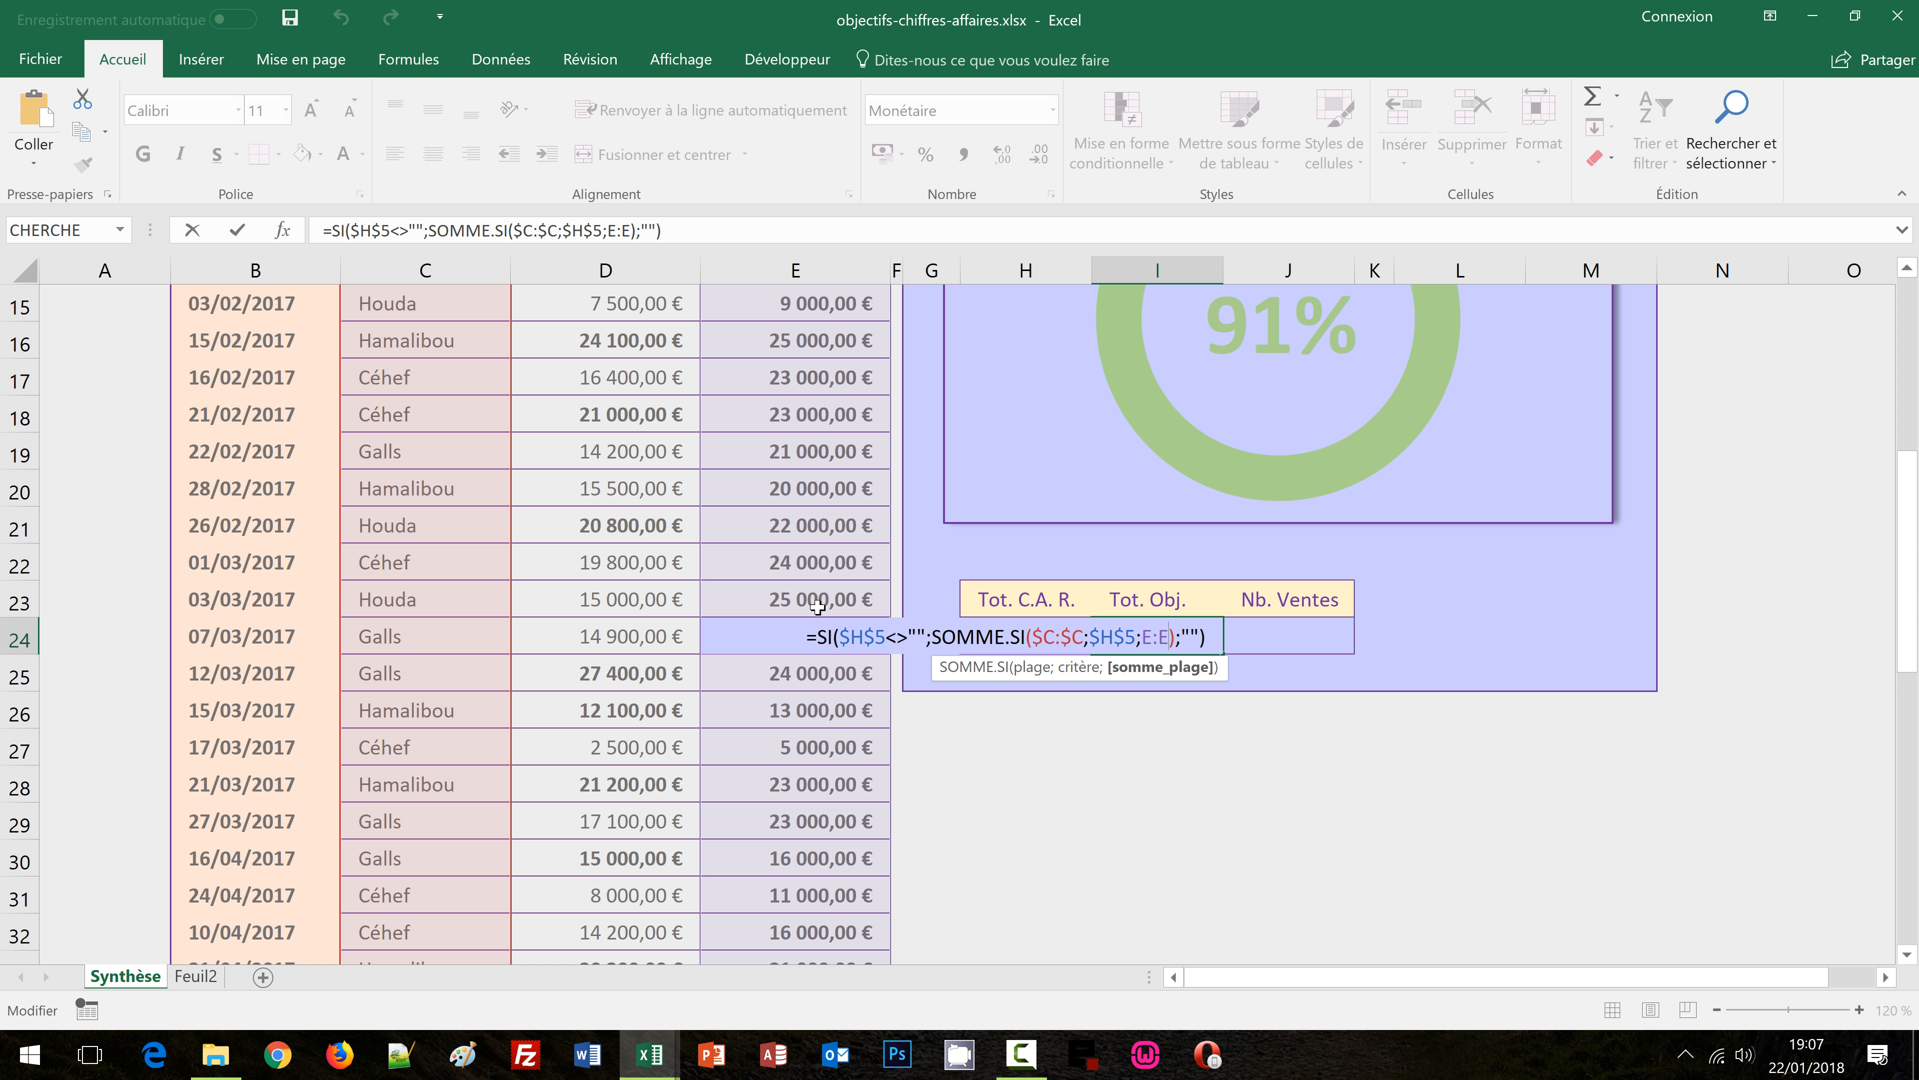
key(ctrl+Return)
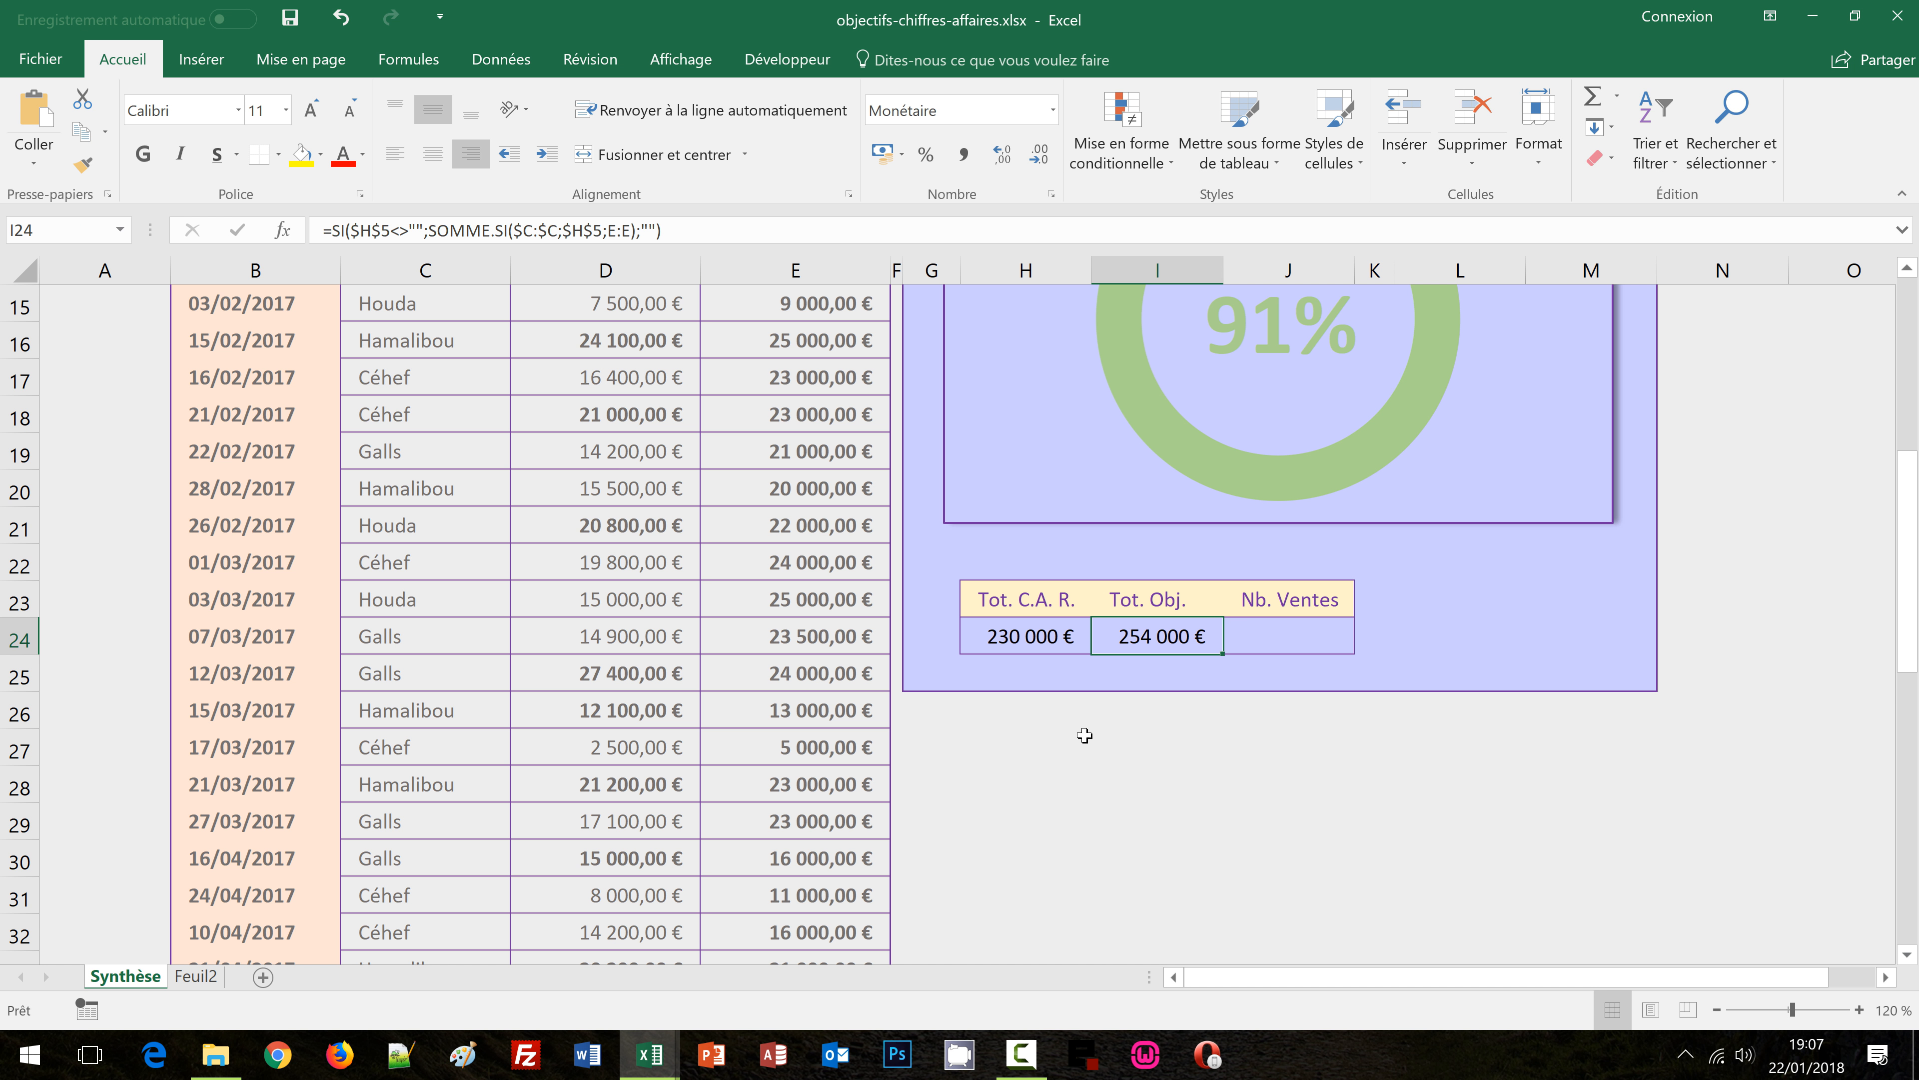
Start an SI formula in J24 under Nb. Ventes, testing whether the absolute cell $H$5 differs from the empty text ""
click(1273, 641)
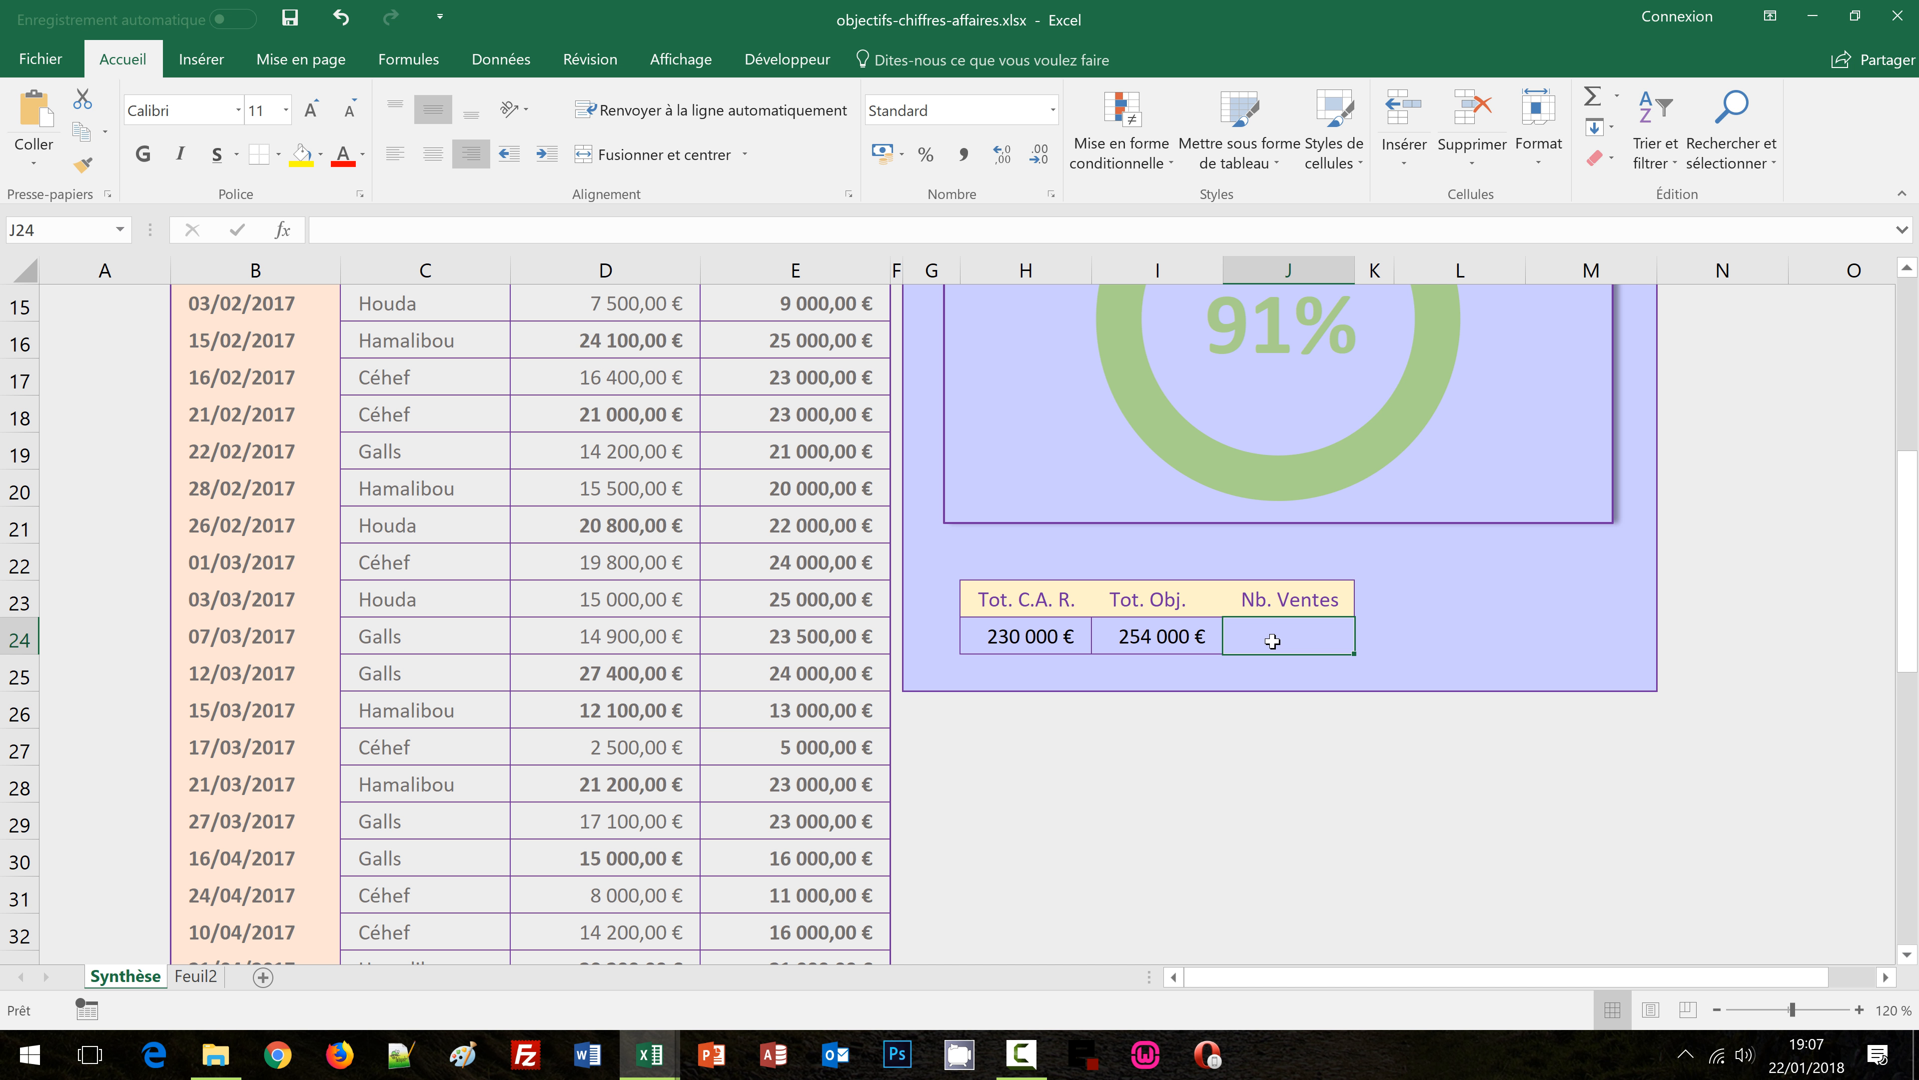
text(=)
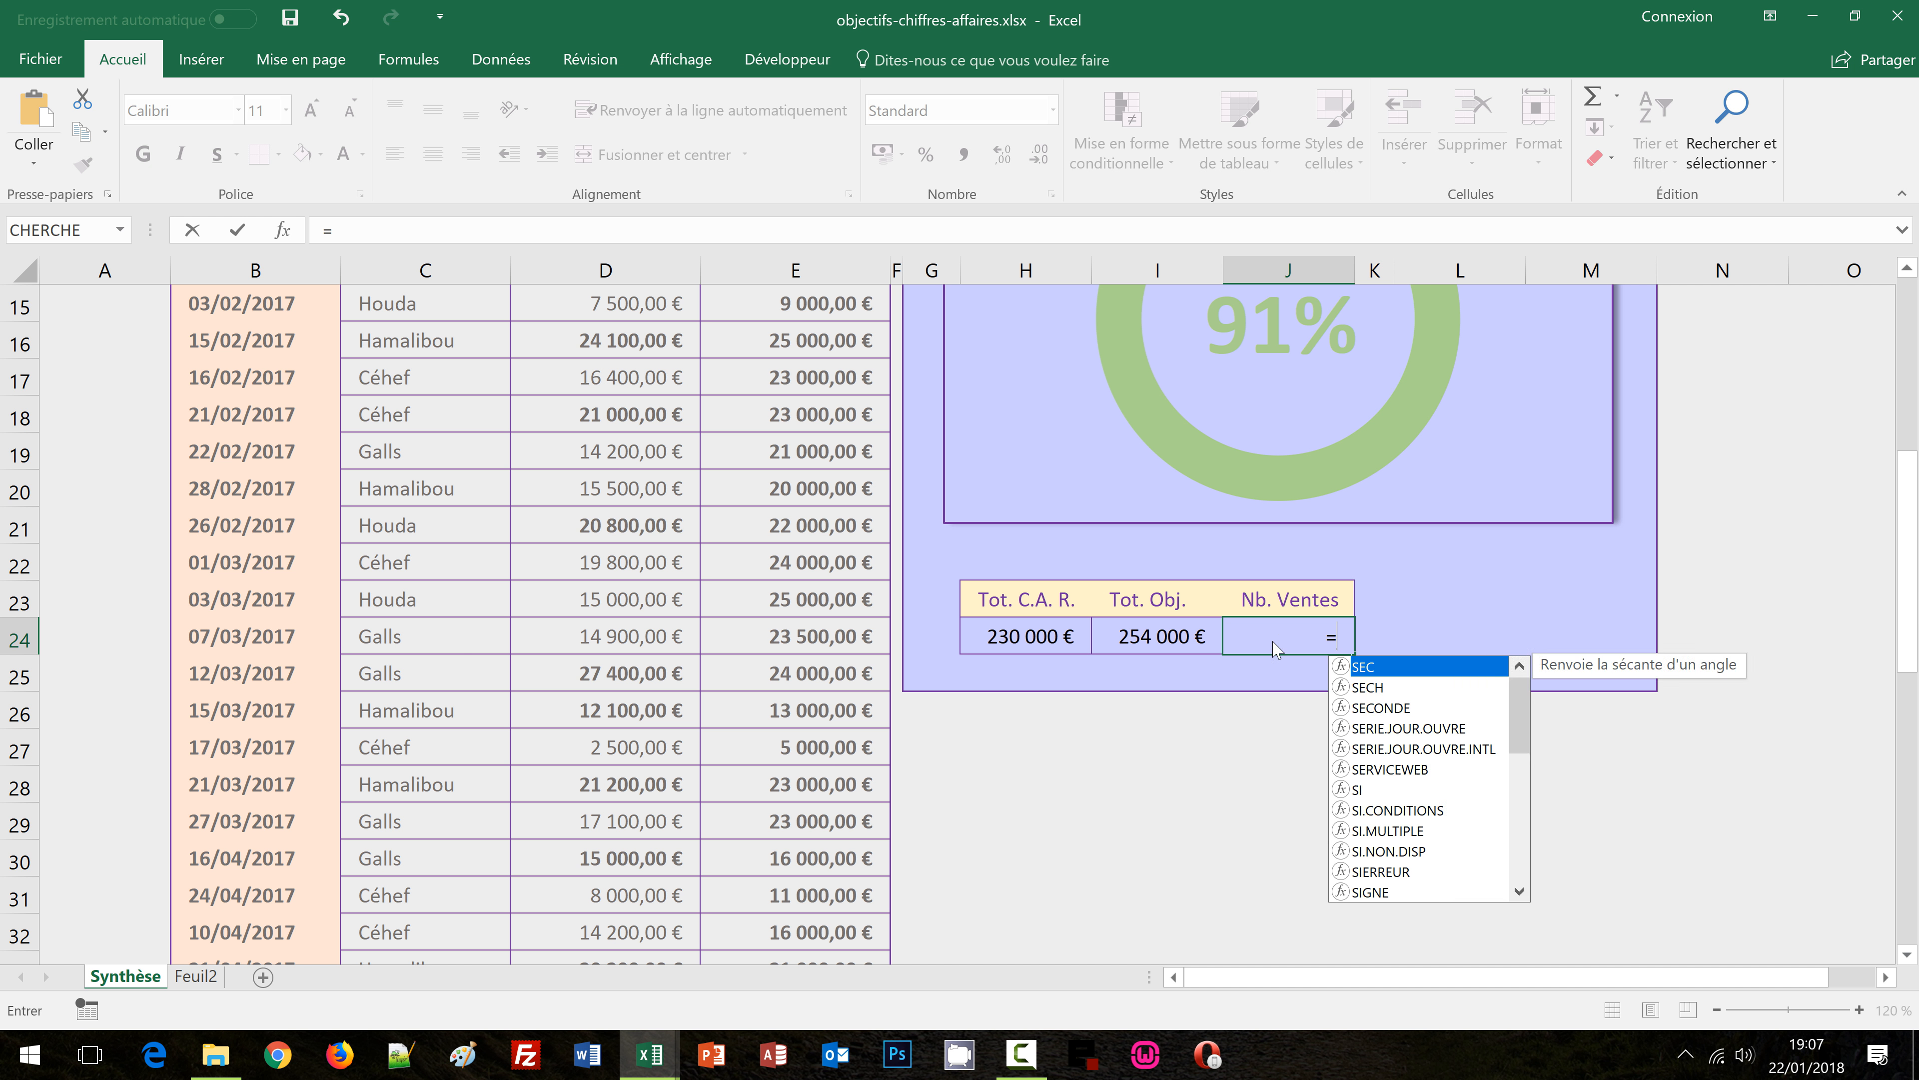
text(si()
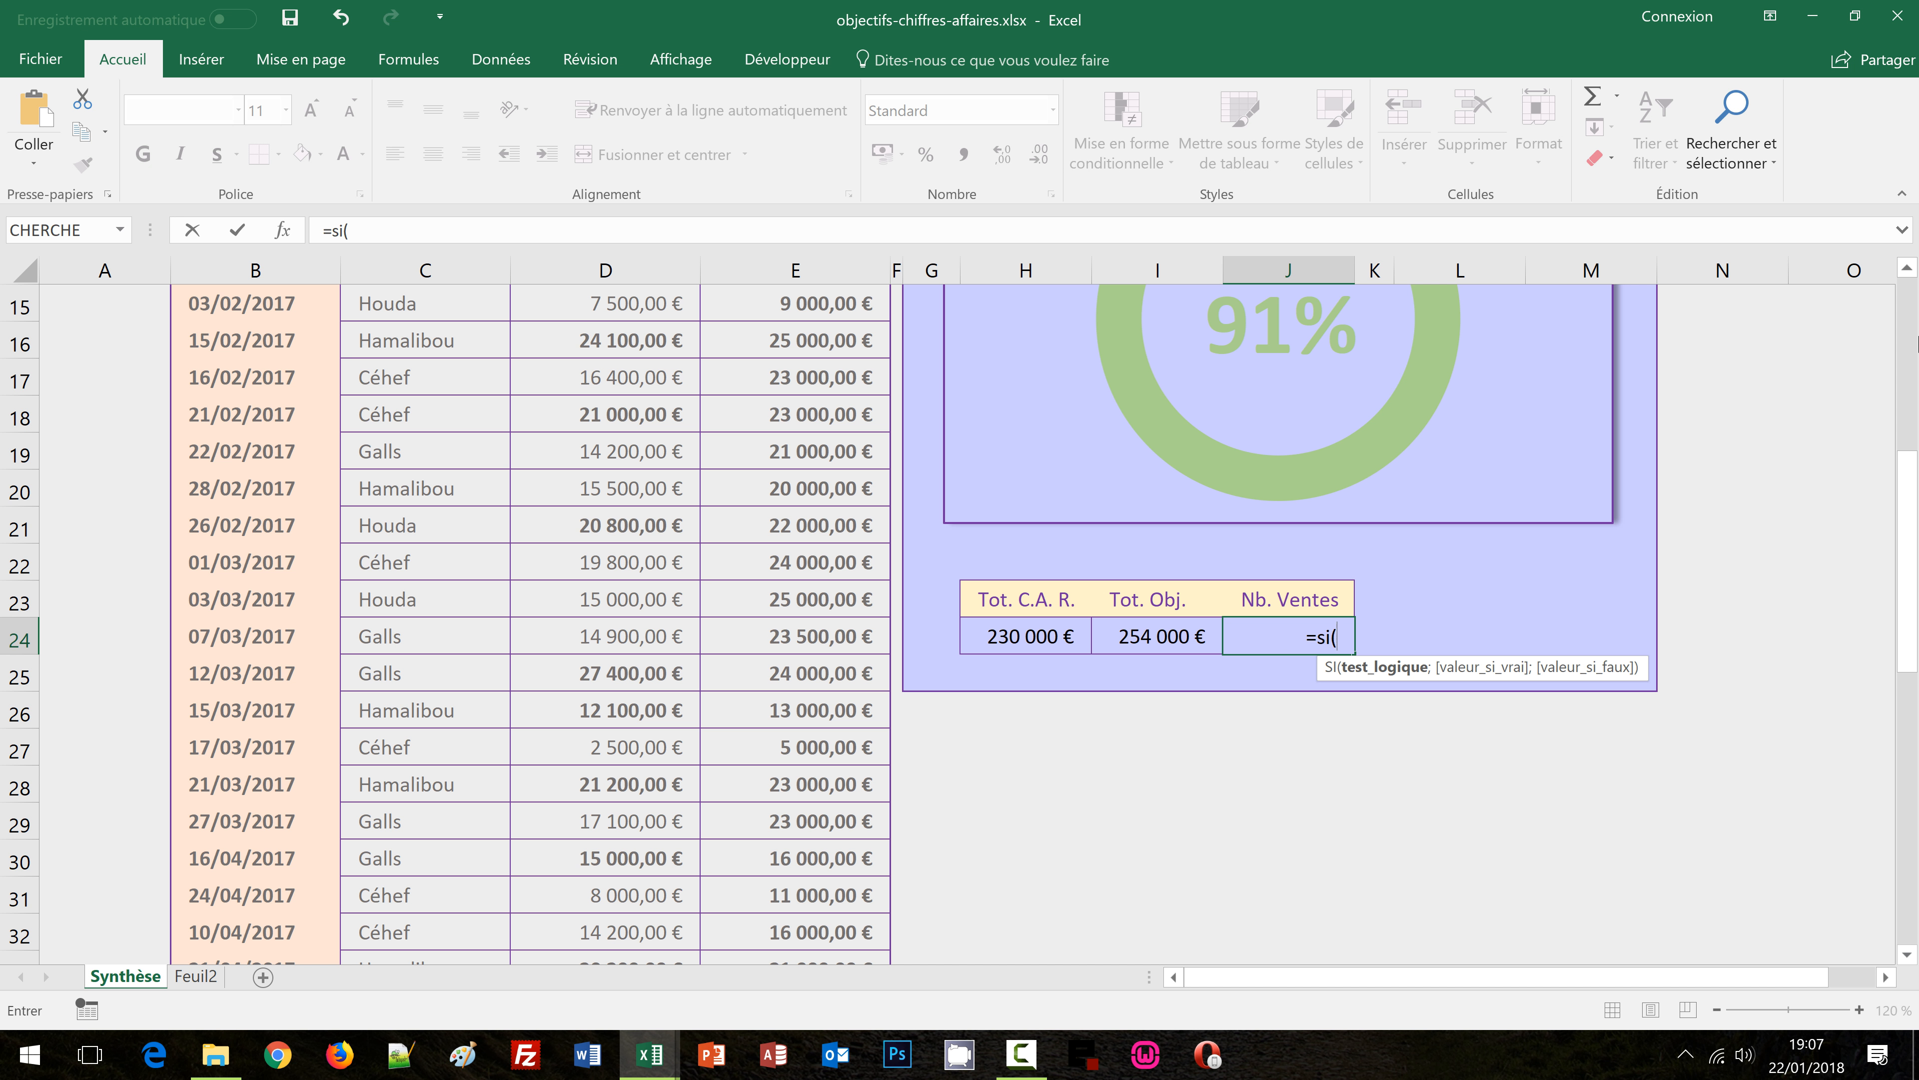
drag(1915, 522, 1915, 348)
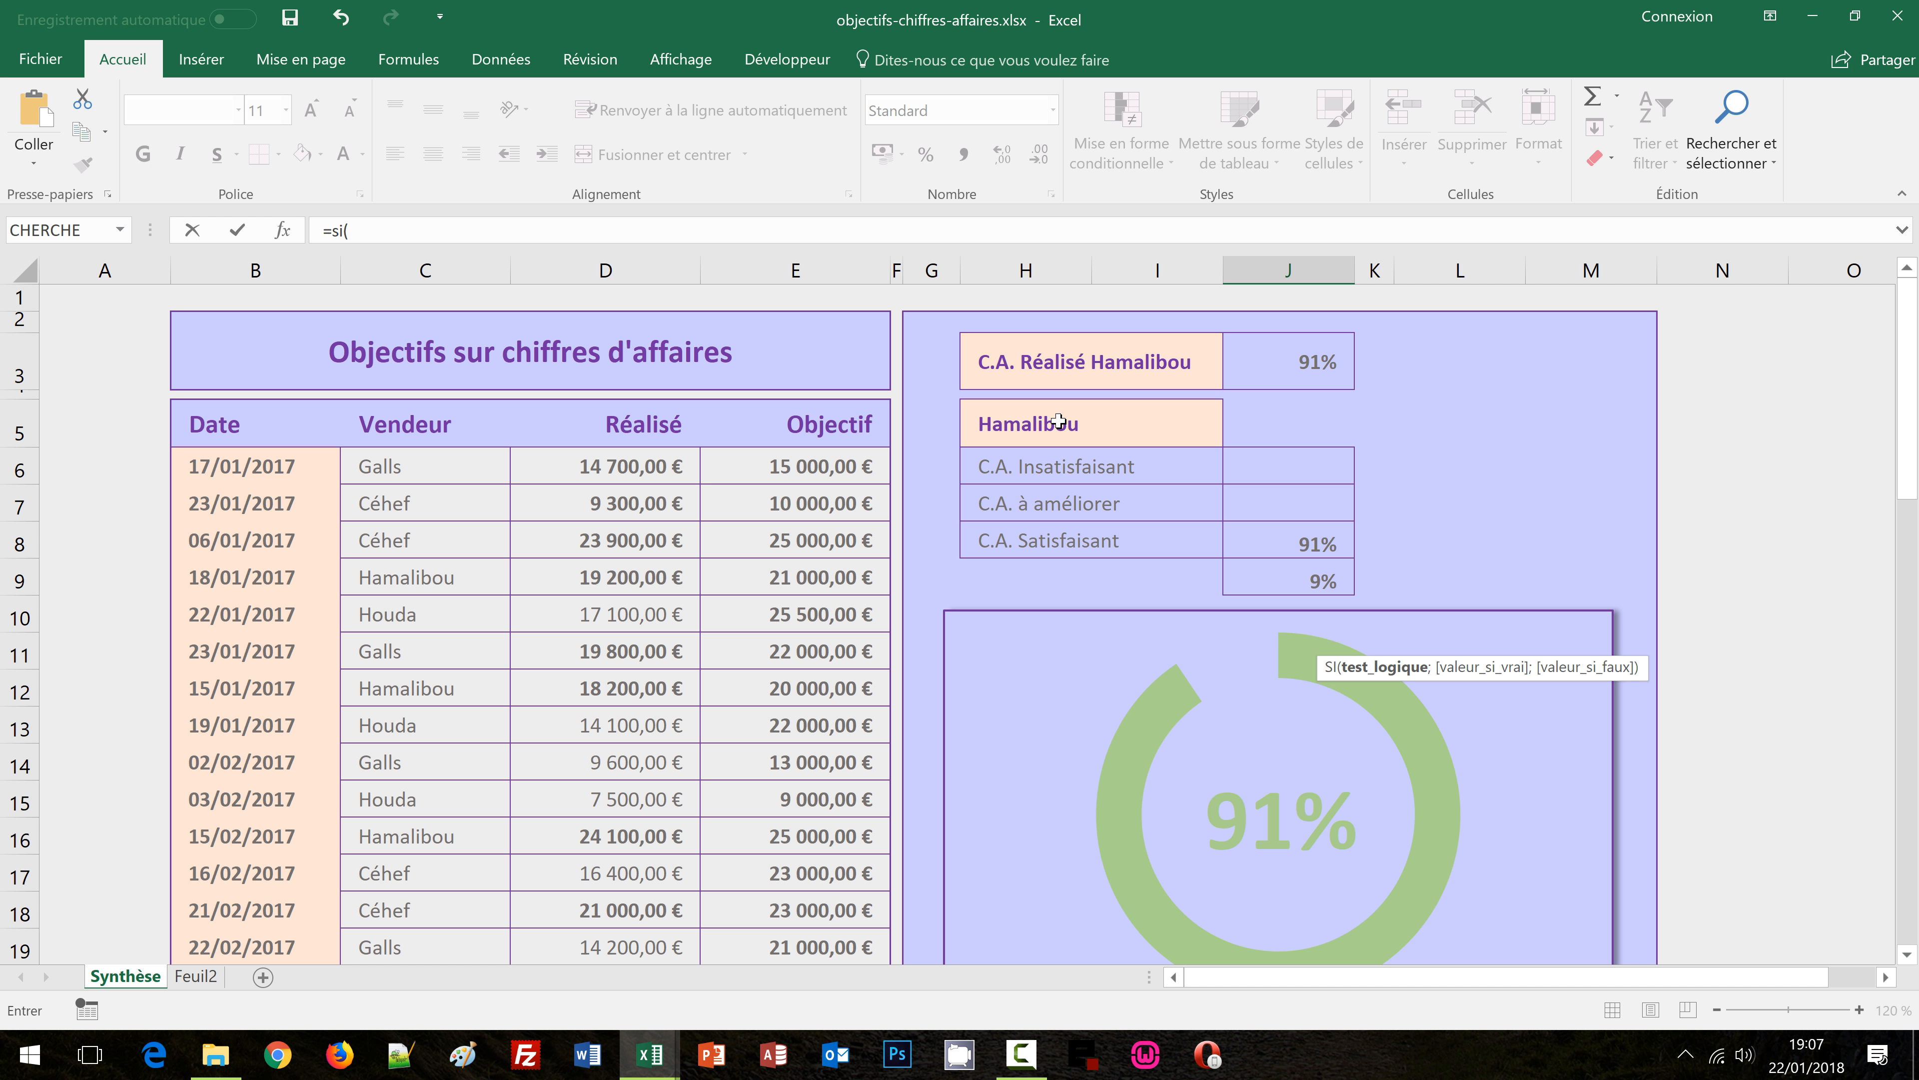
click(1059, 422)
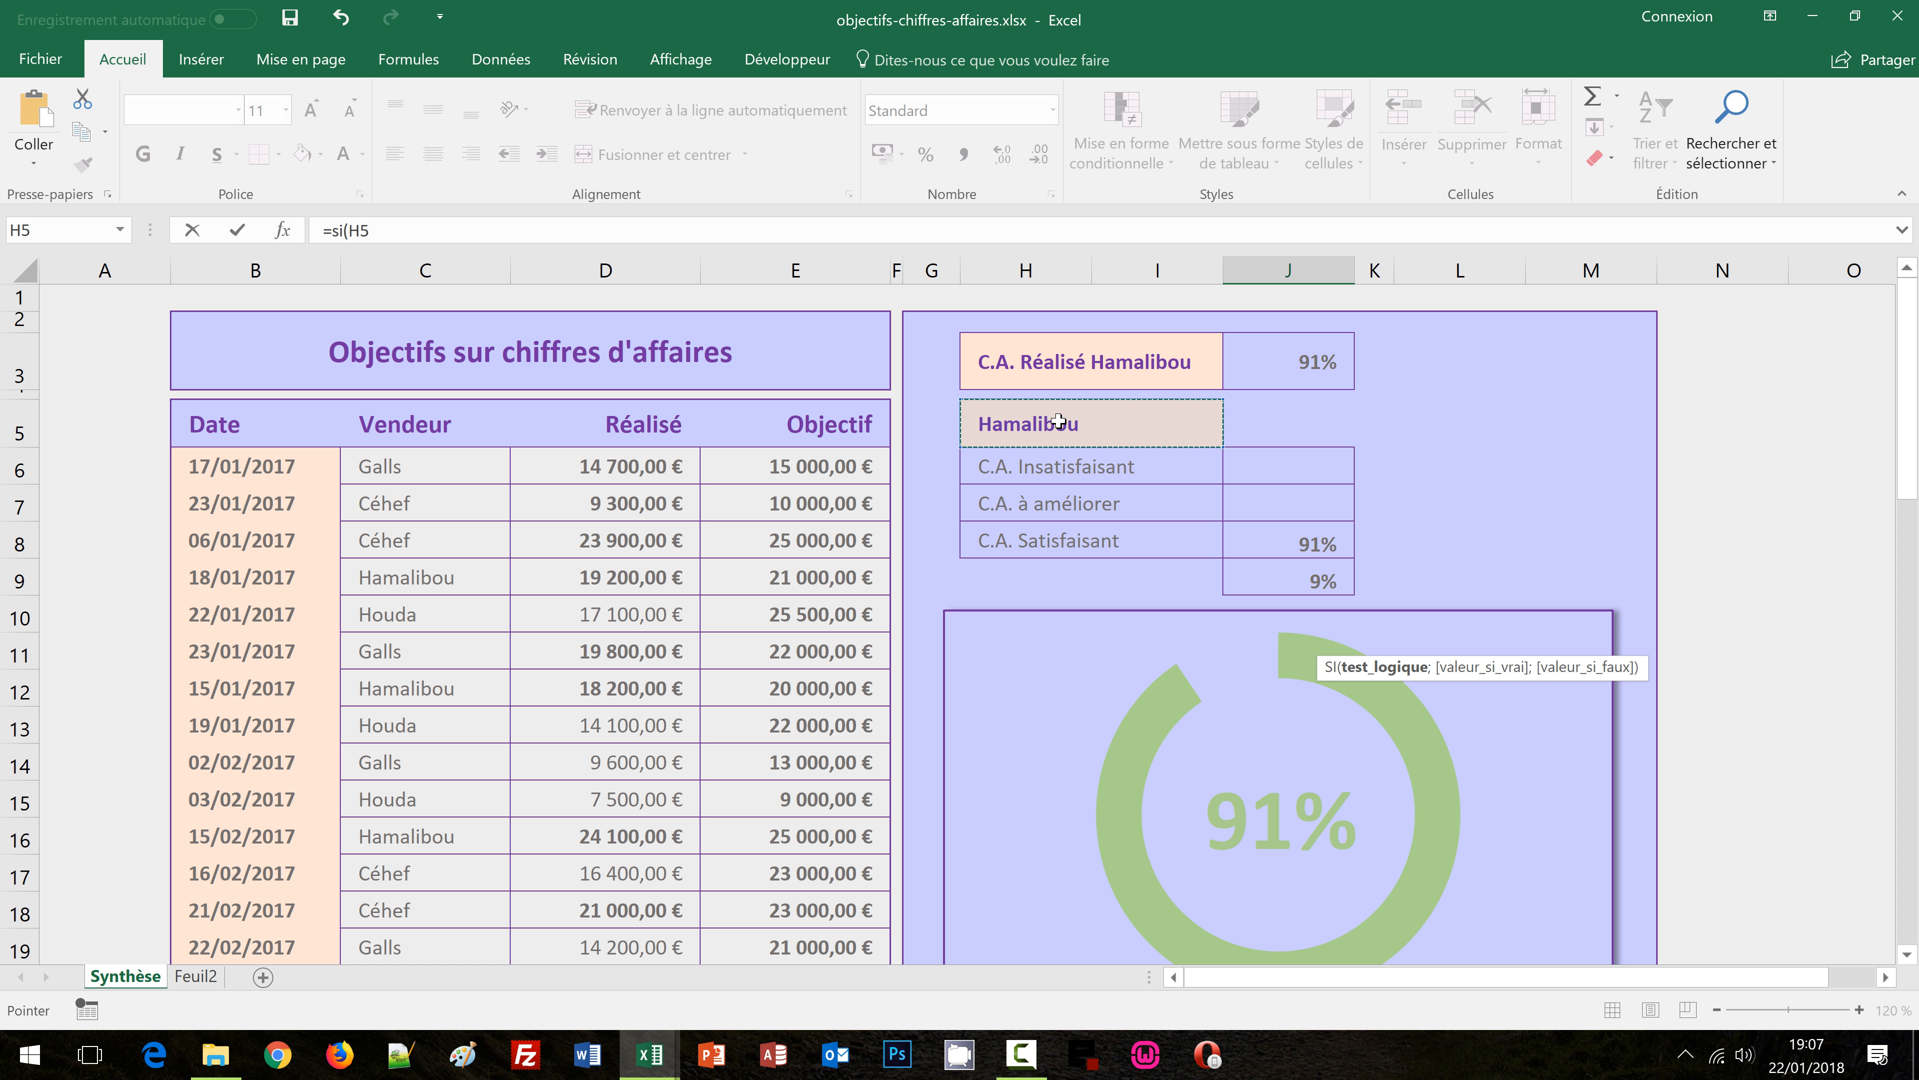
key(F4)
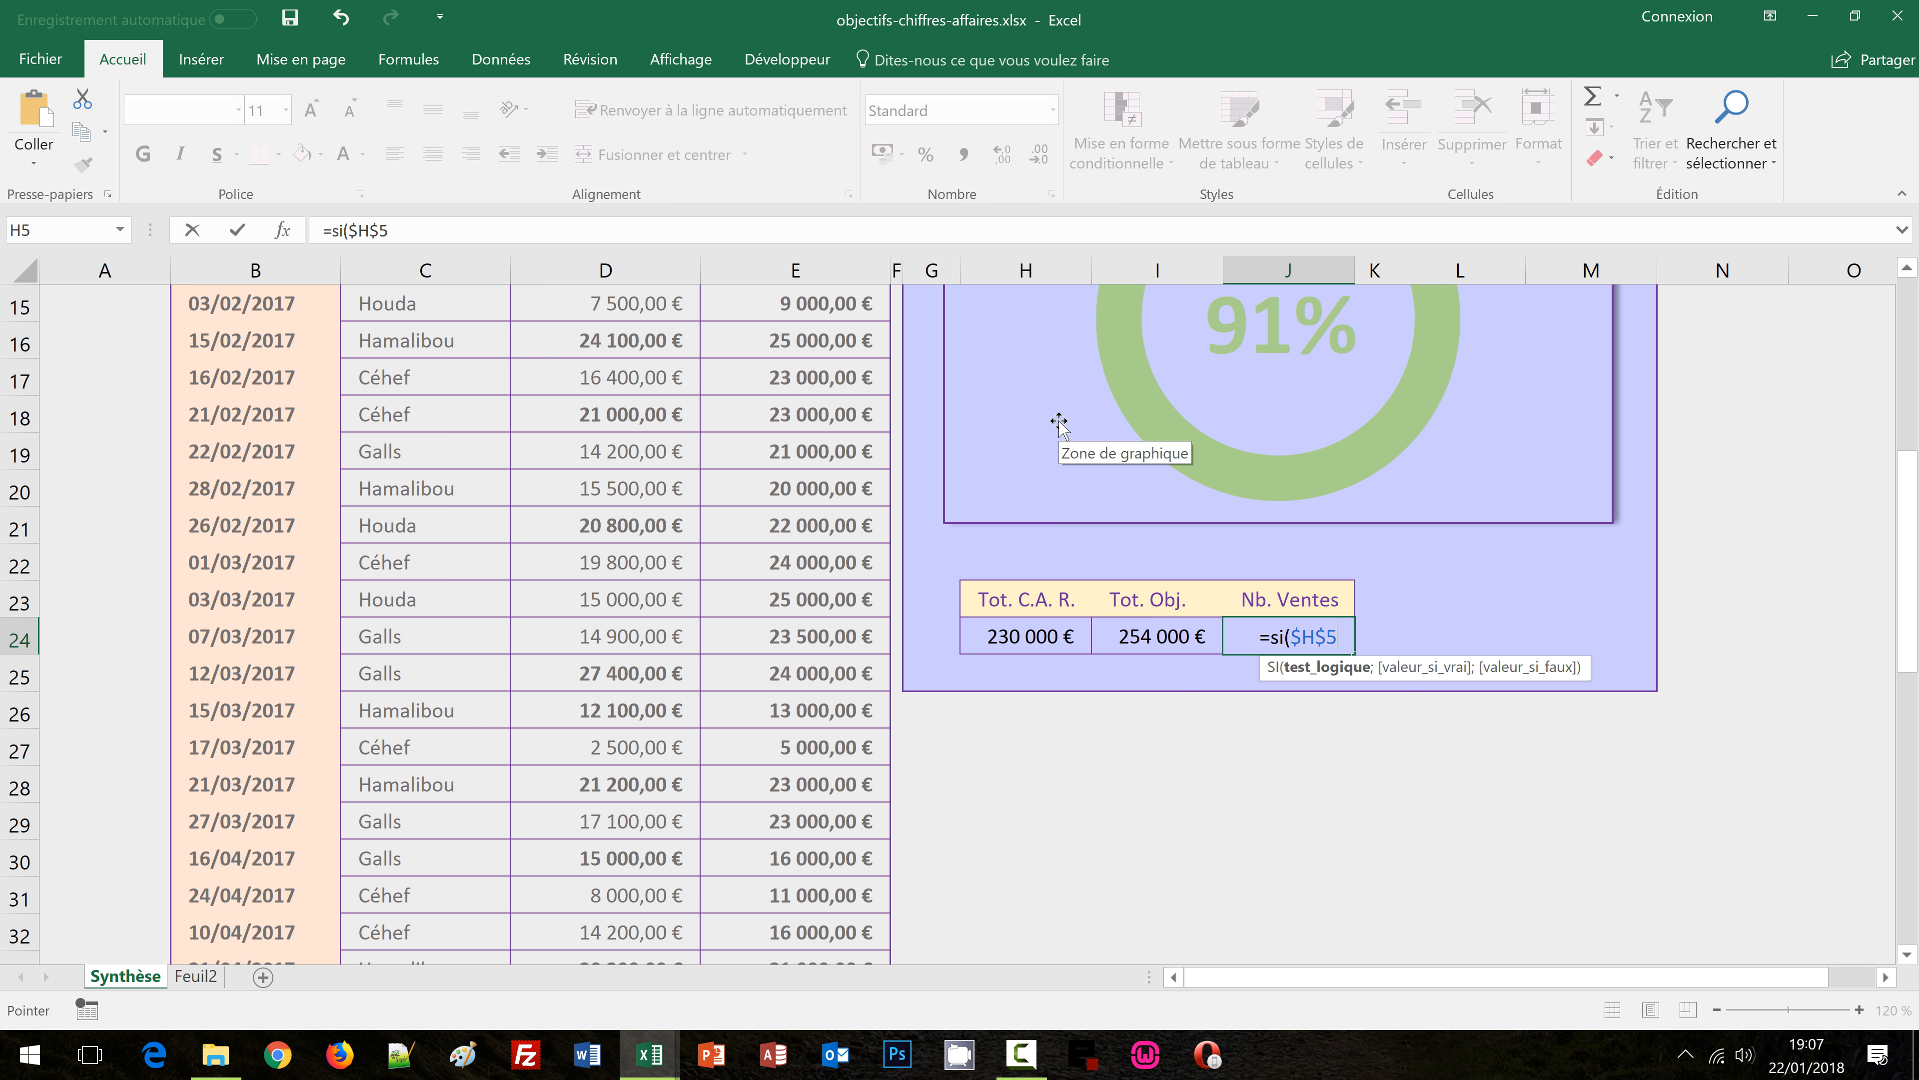
text(<>"")
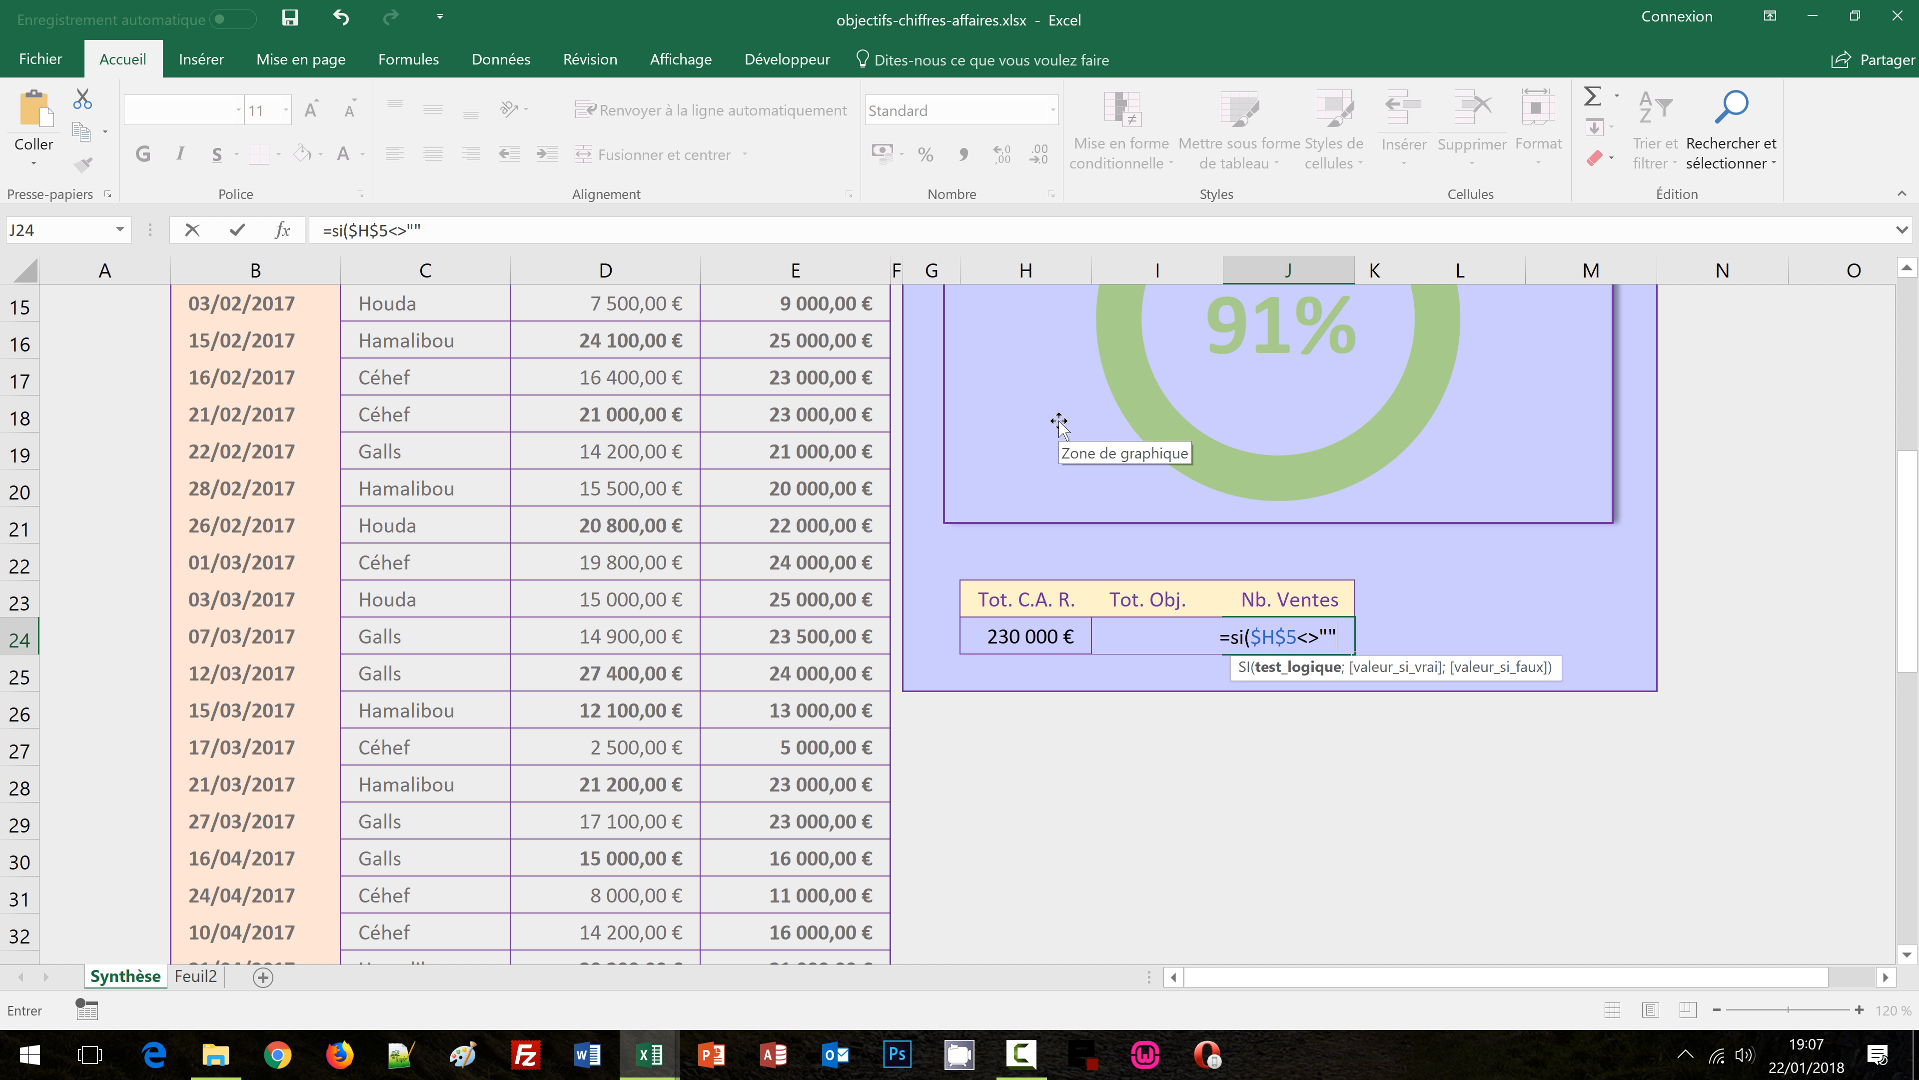
text(;)
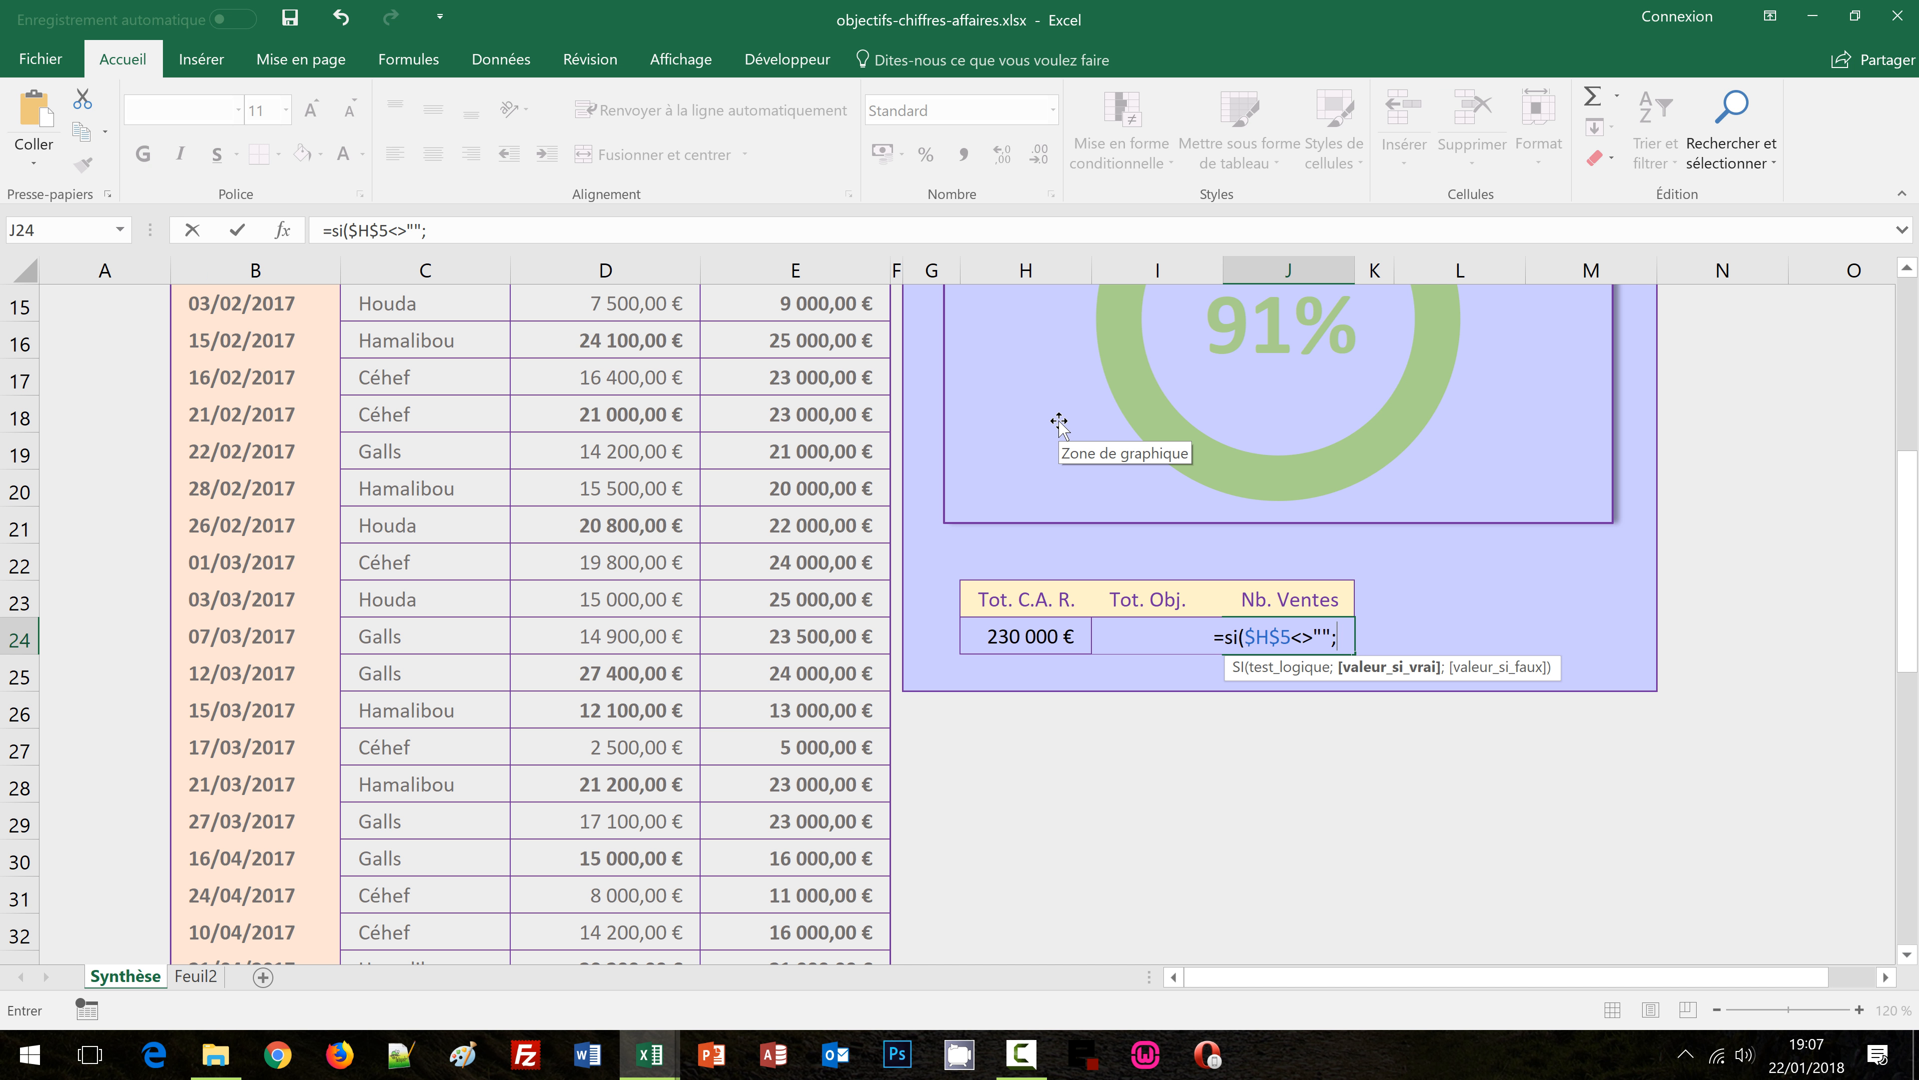
Add a nested NB.SI as the SI function's true value, with column C:C as range and H5 as criterion, closing its parenthesis
text(nb.si()
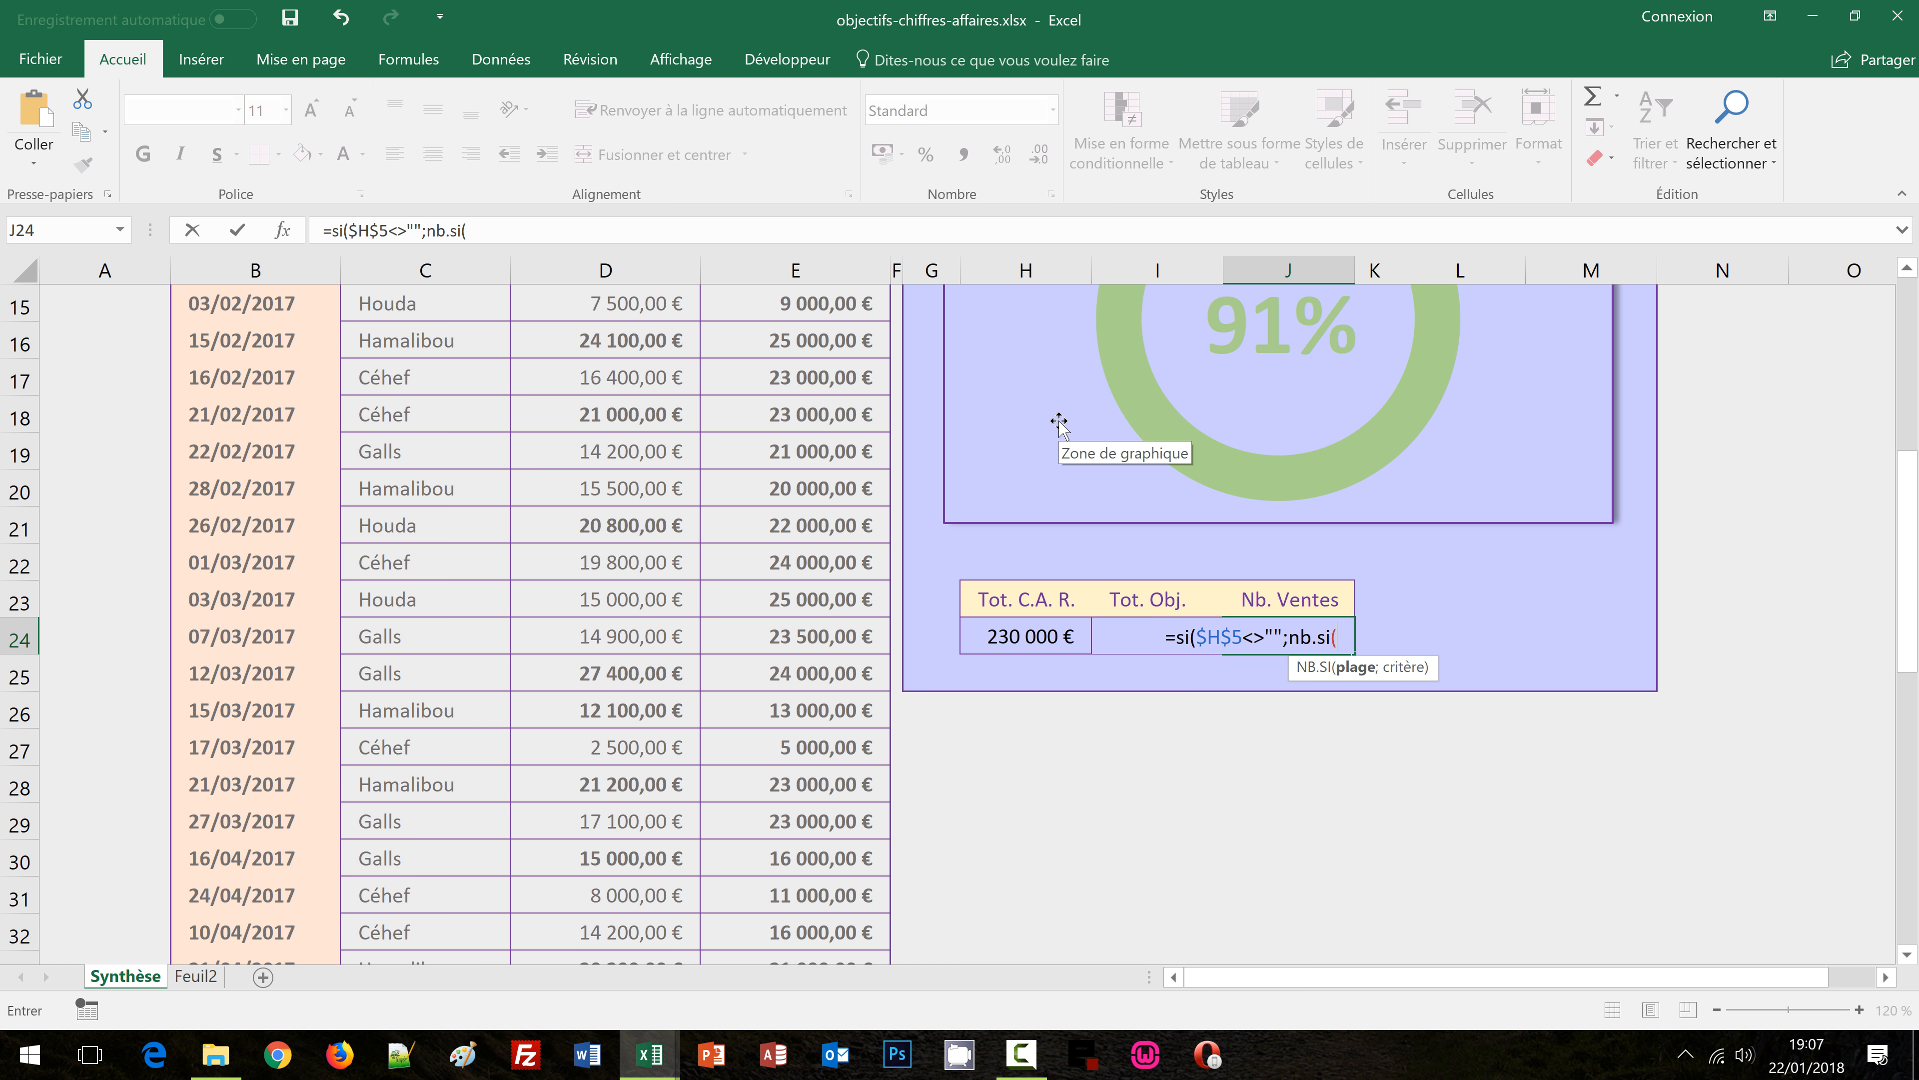
text(c)
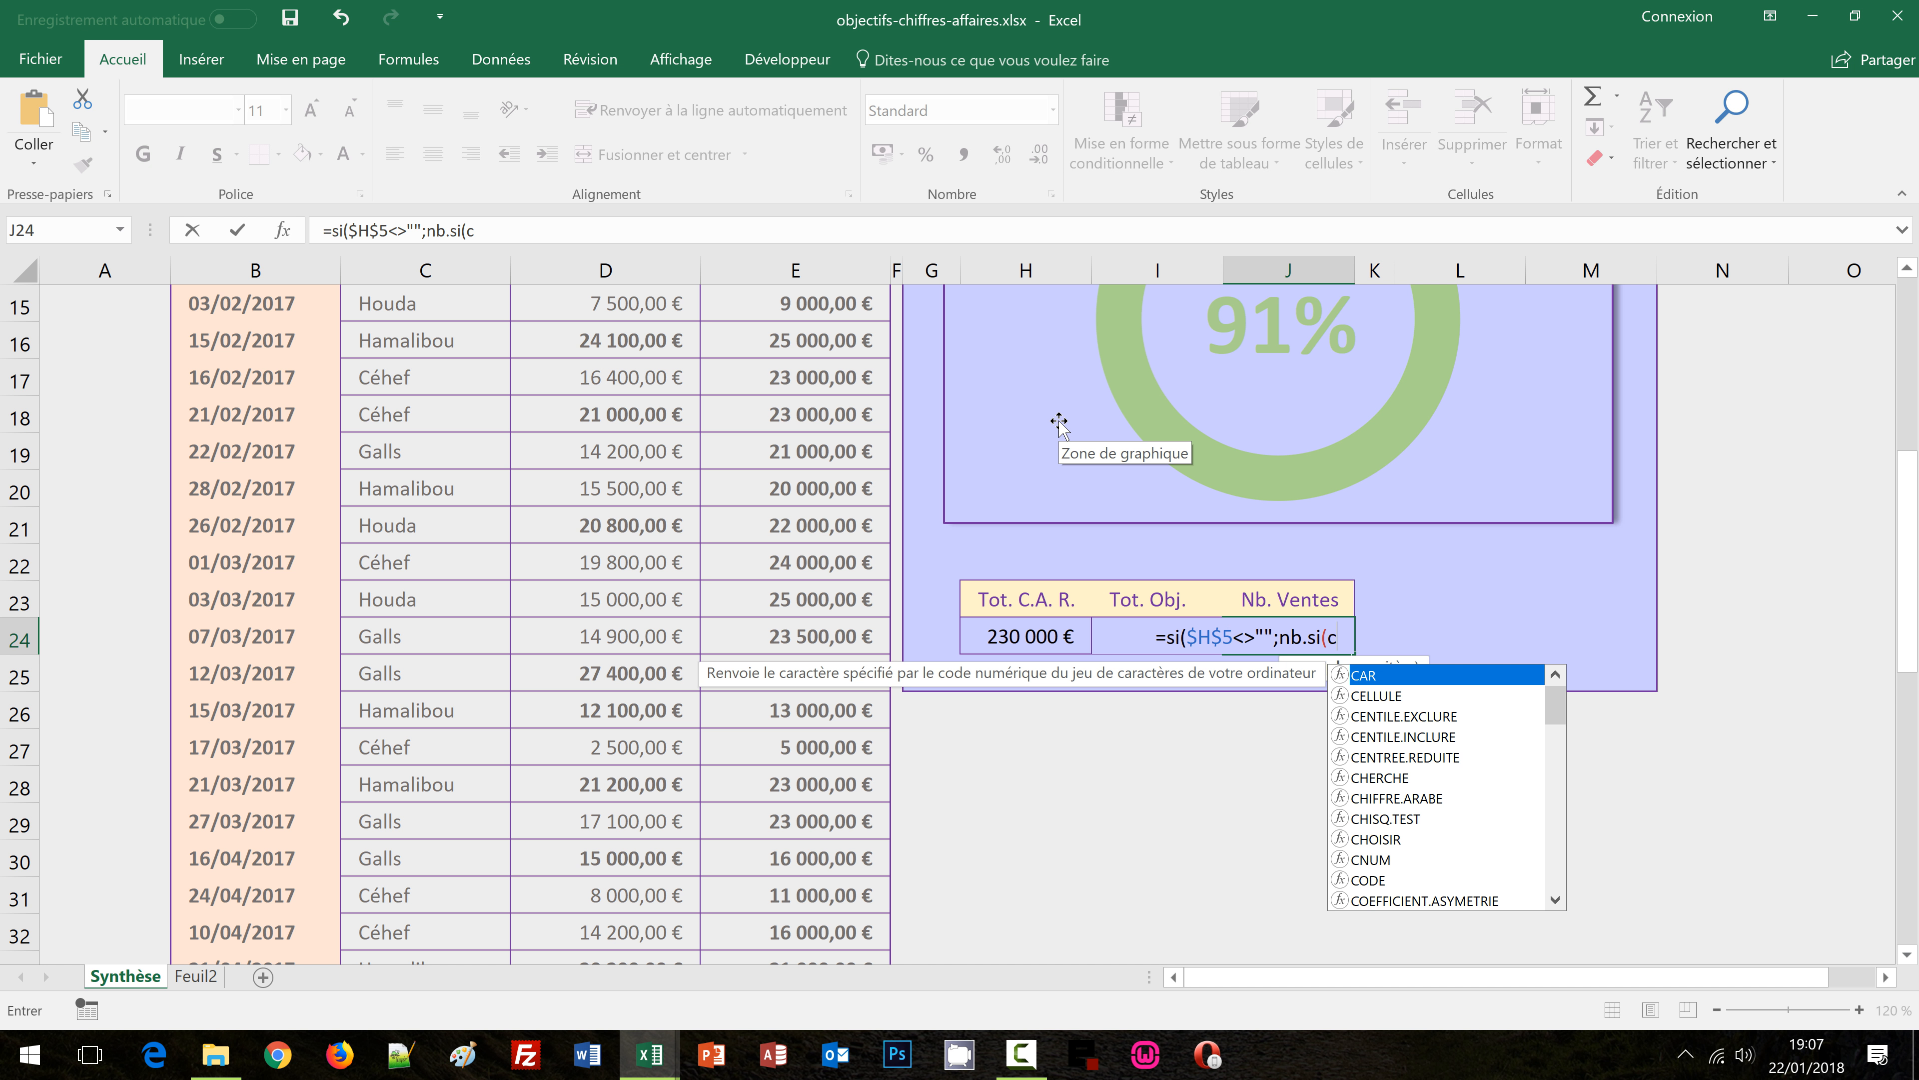
text(:c;)
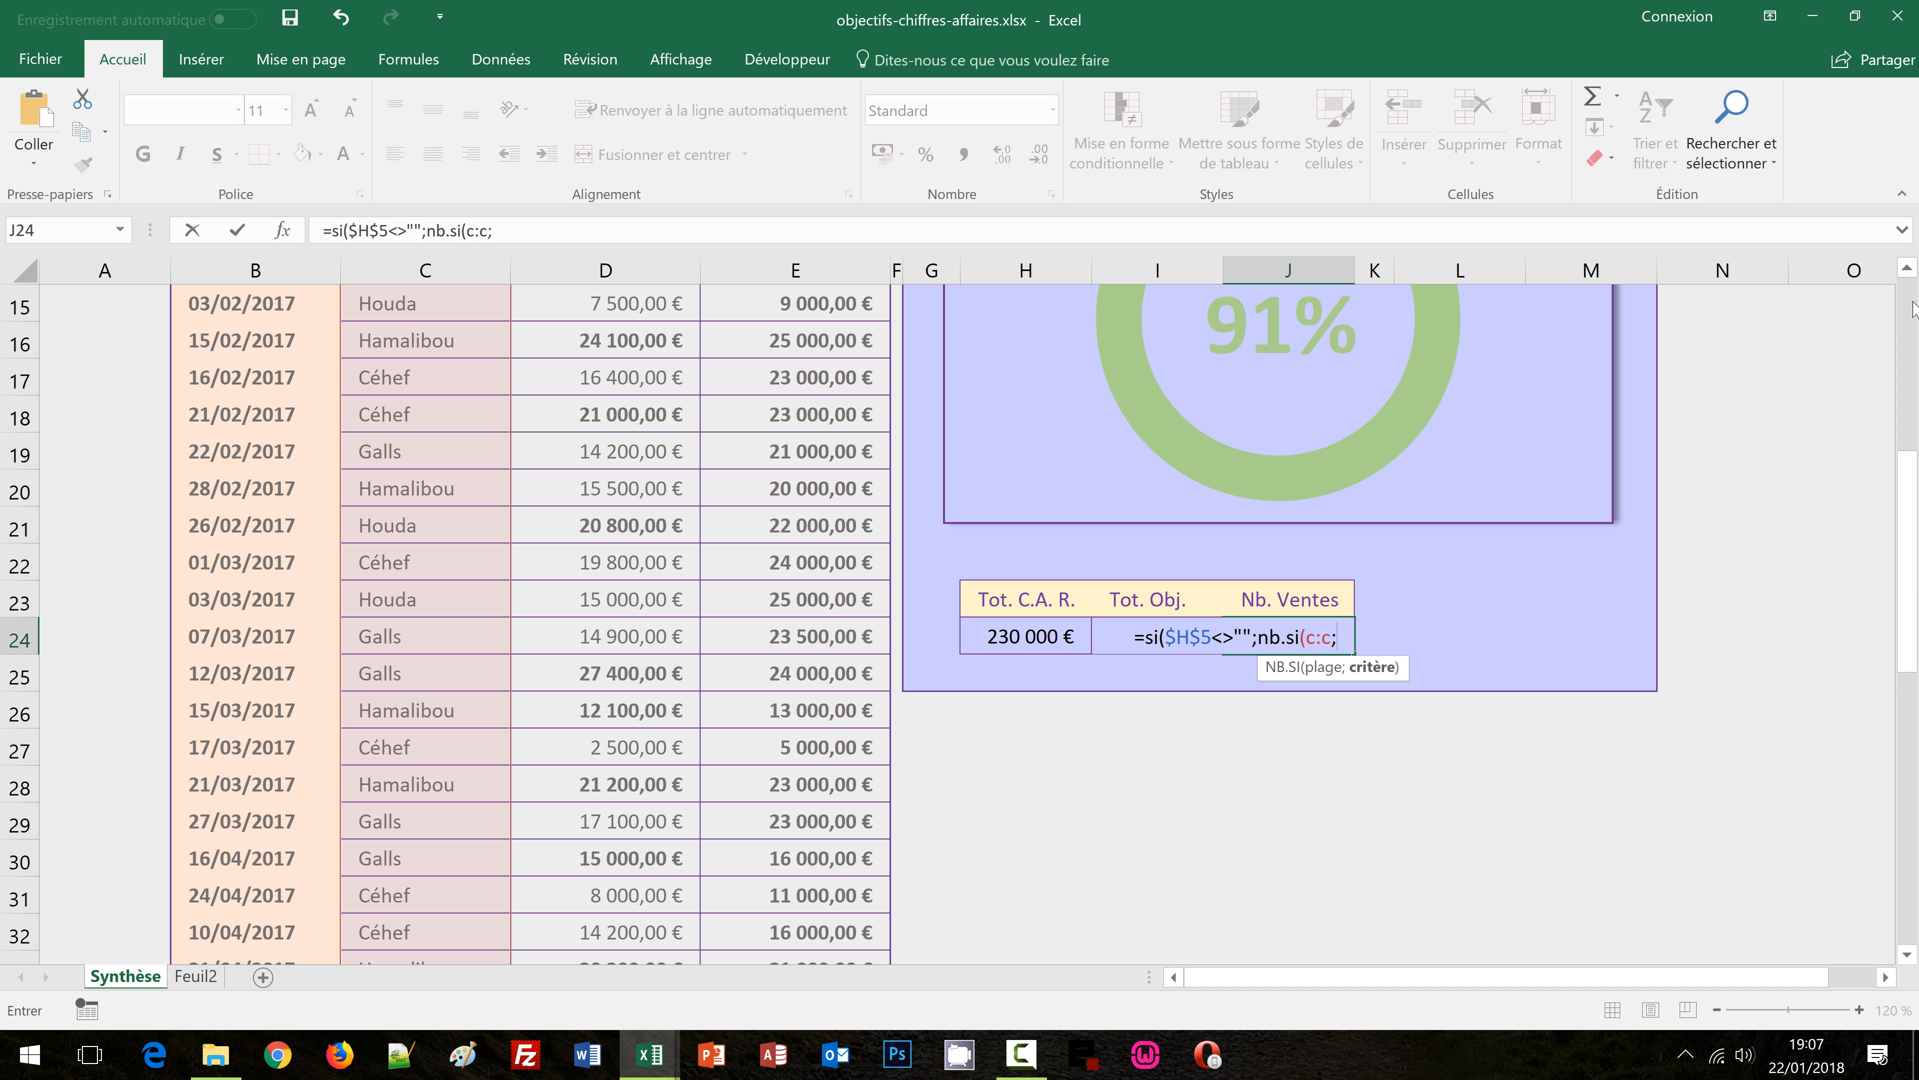
scroll(1914, 303, up, 3)
scroll(1914, 298, up, 2)
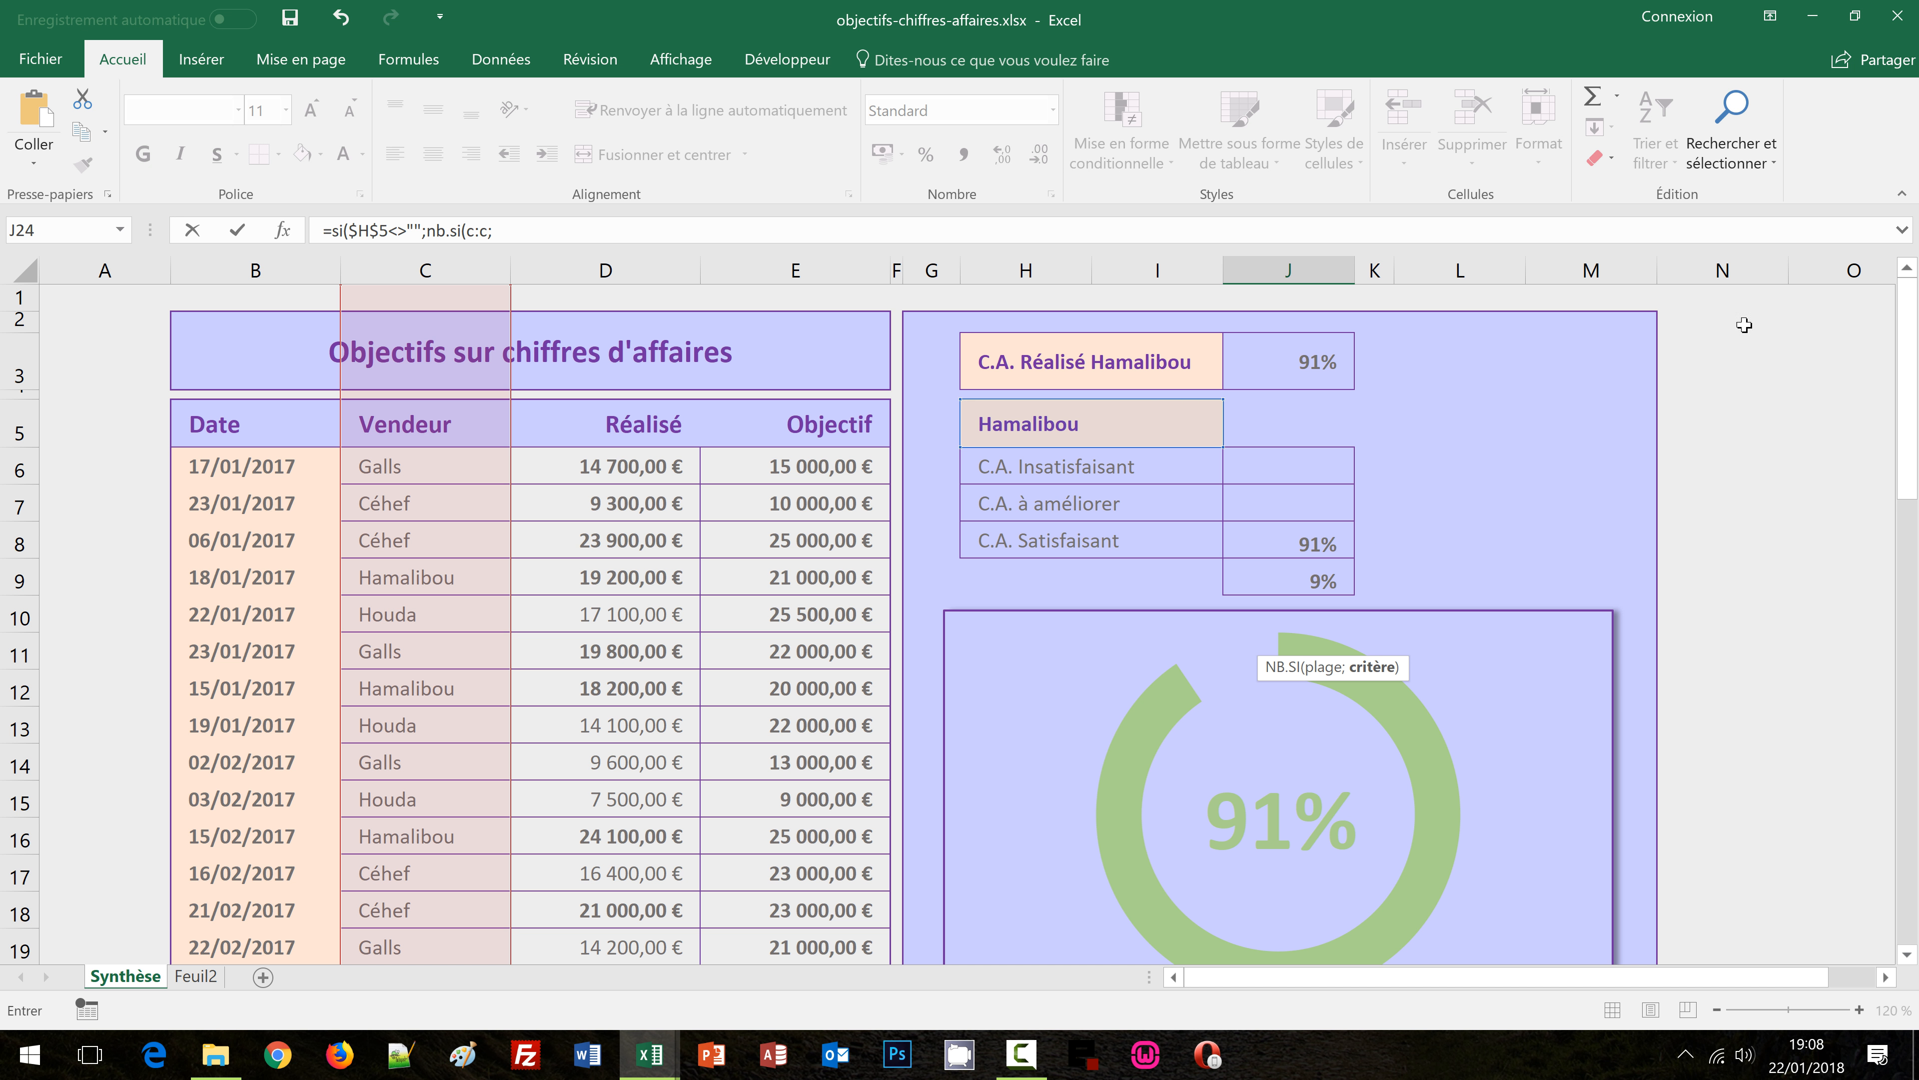
click(1059, 426)
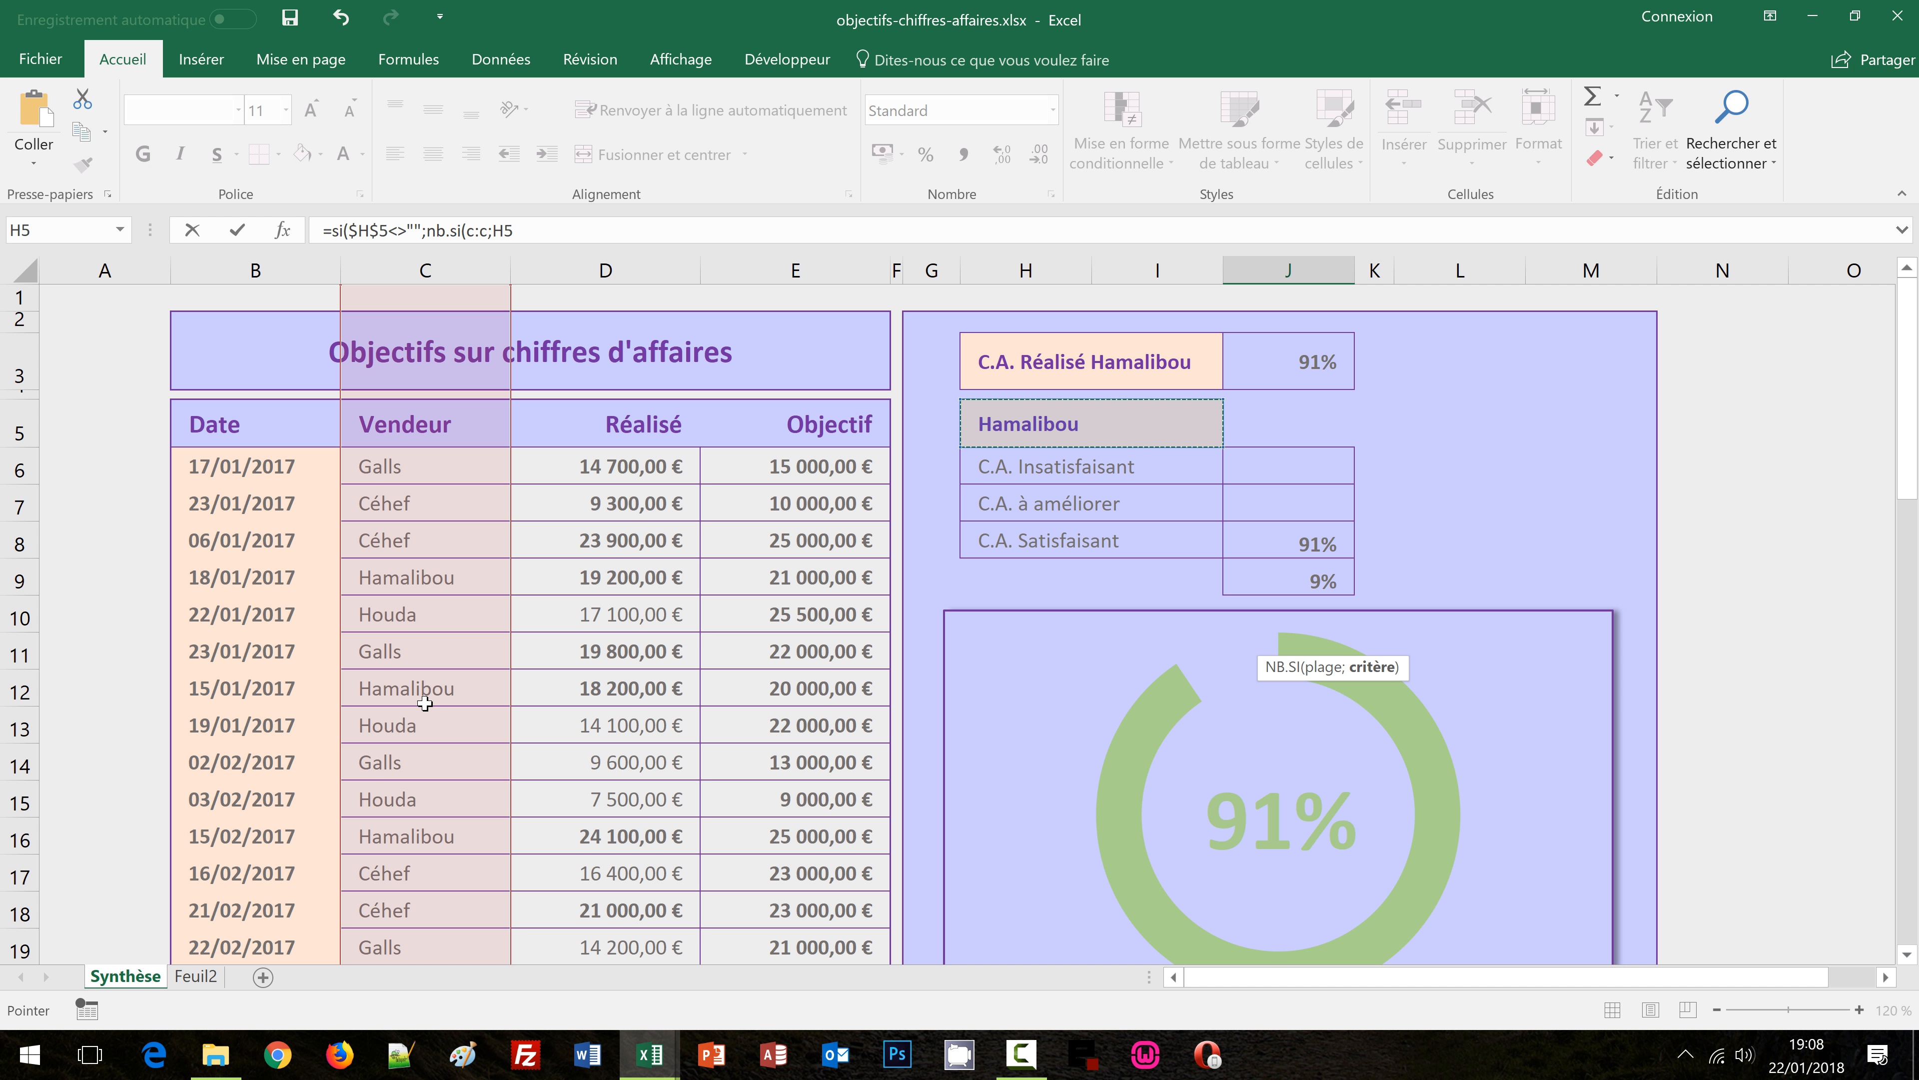
text())
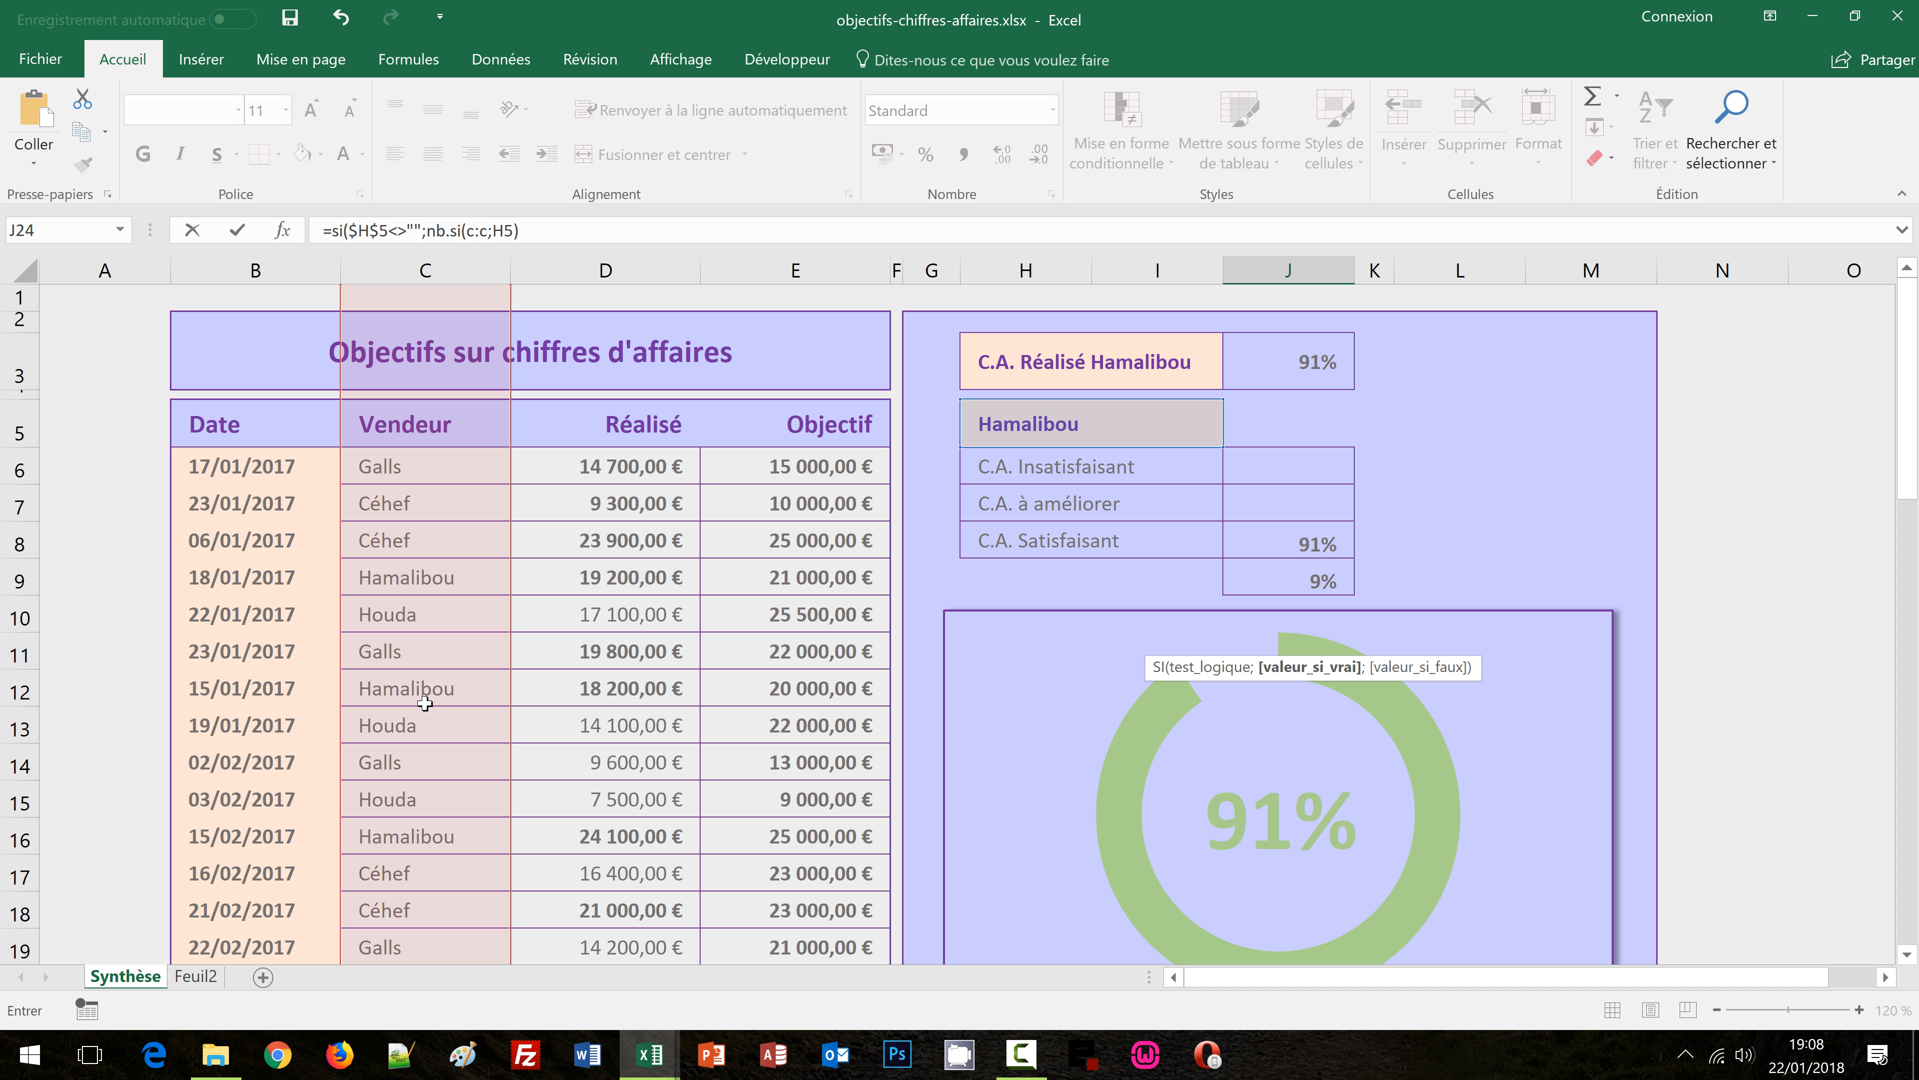
Complete the J24 formula with an empty text "" as the SI function's false value, validate it and check the sales count
text(;)
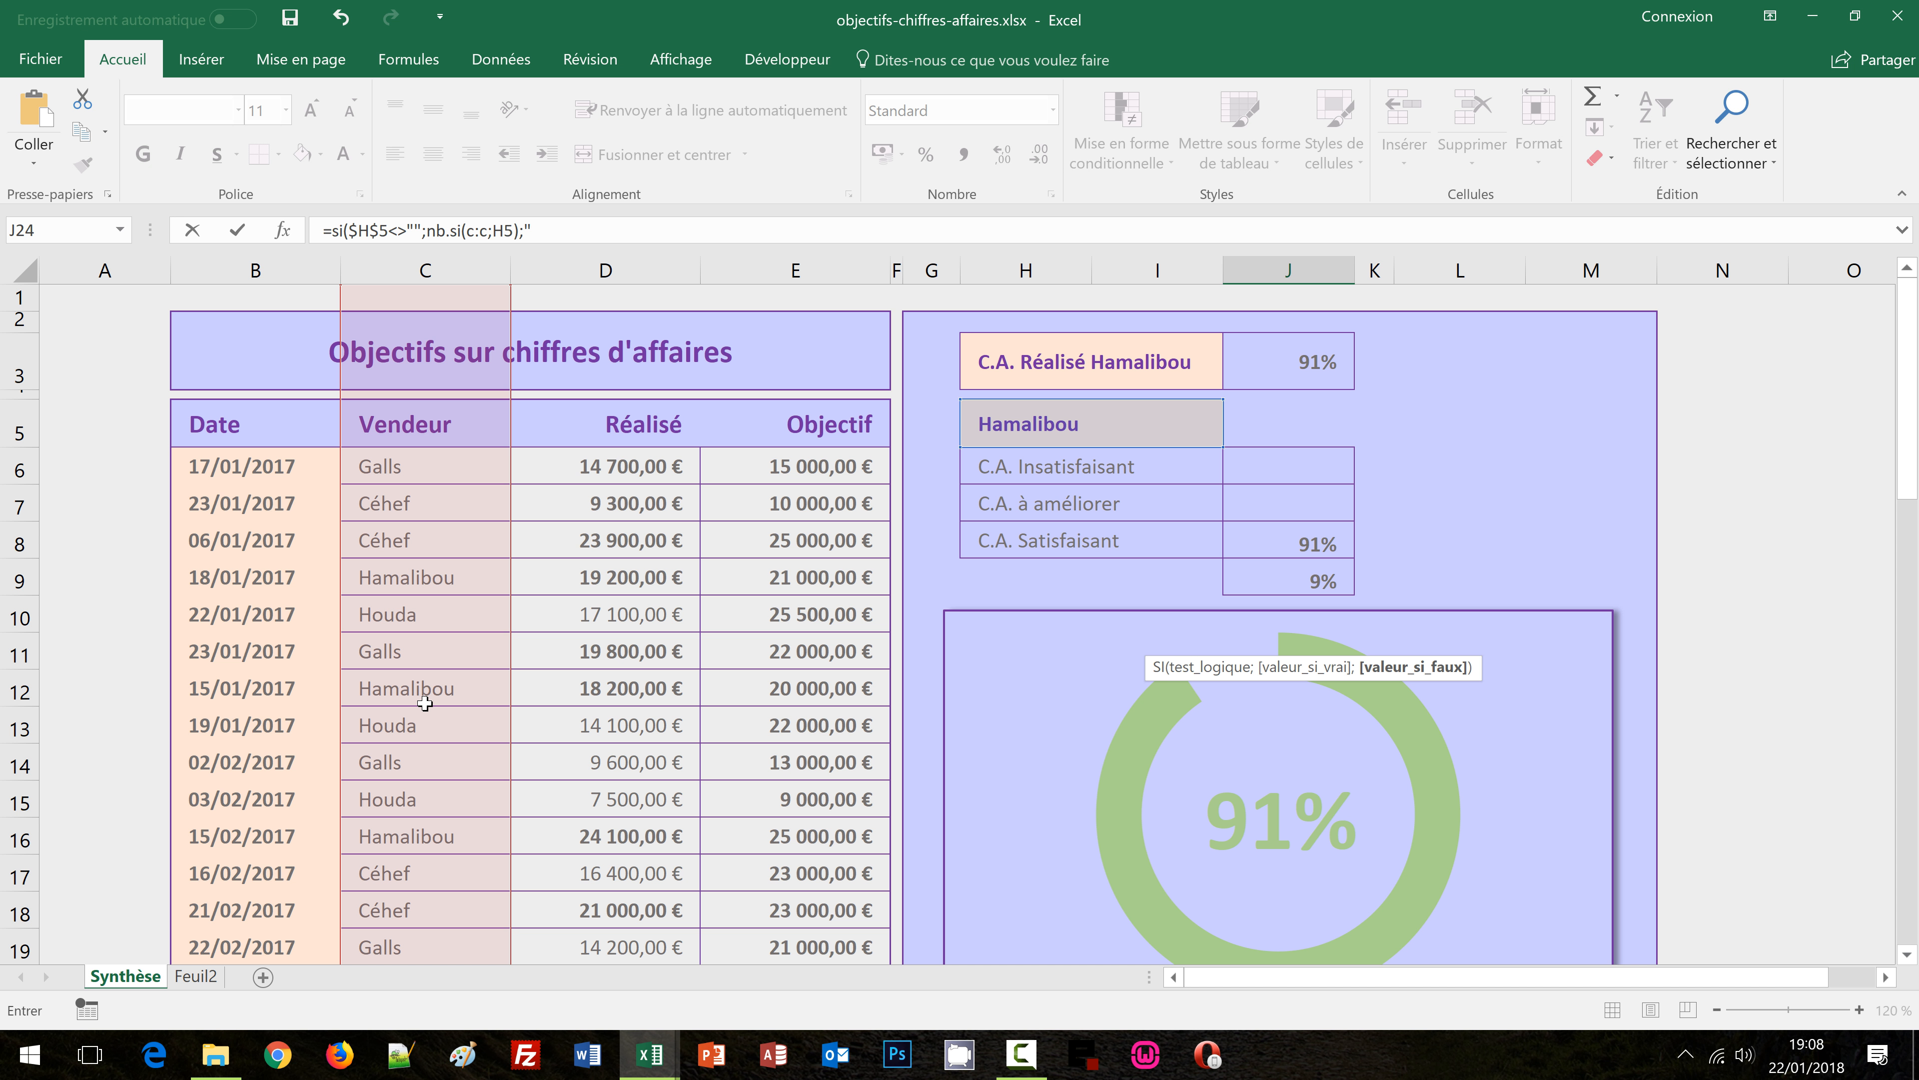
text())
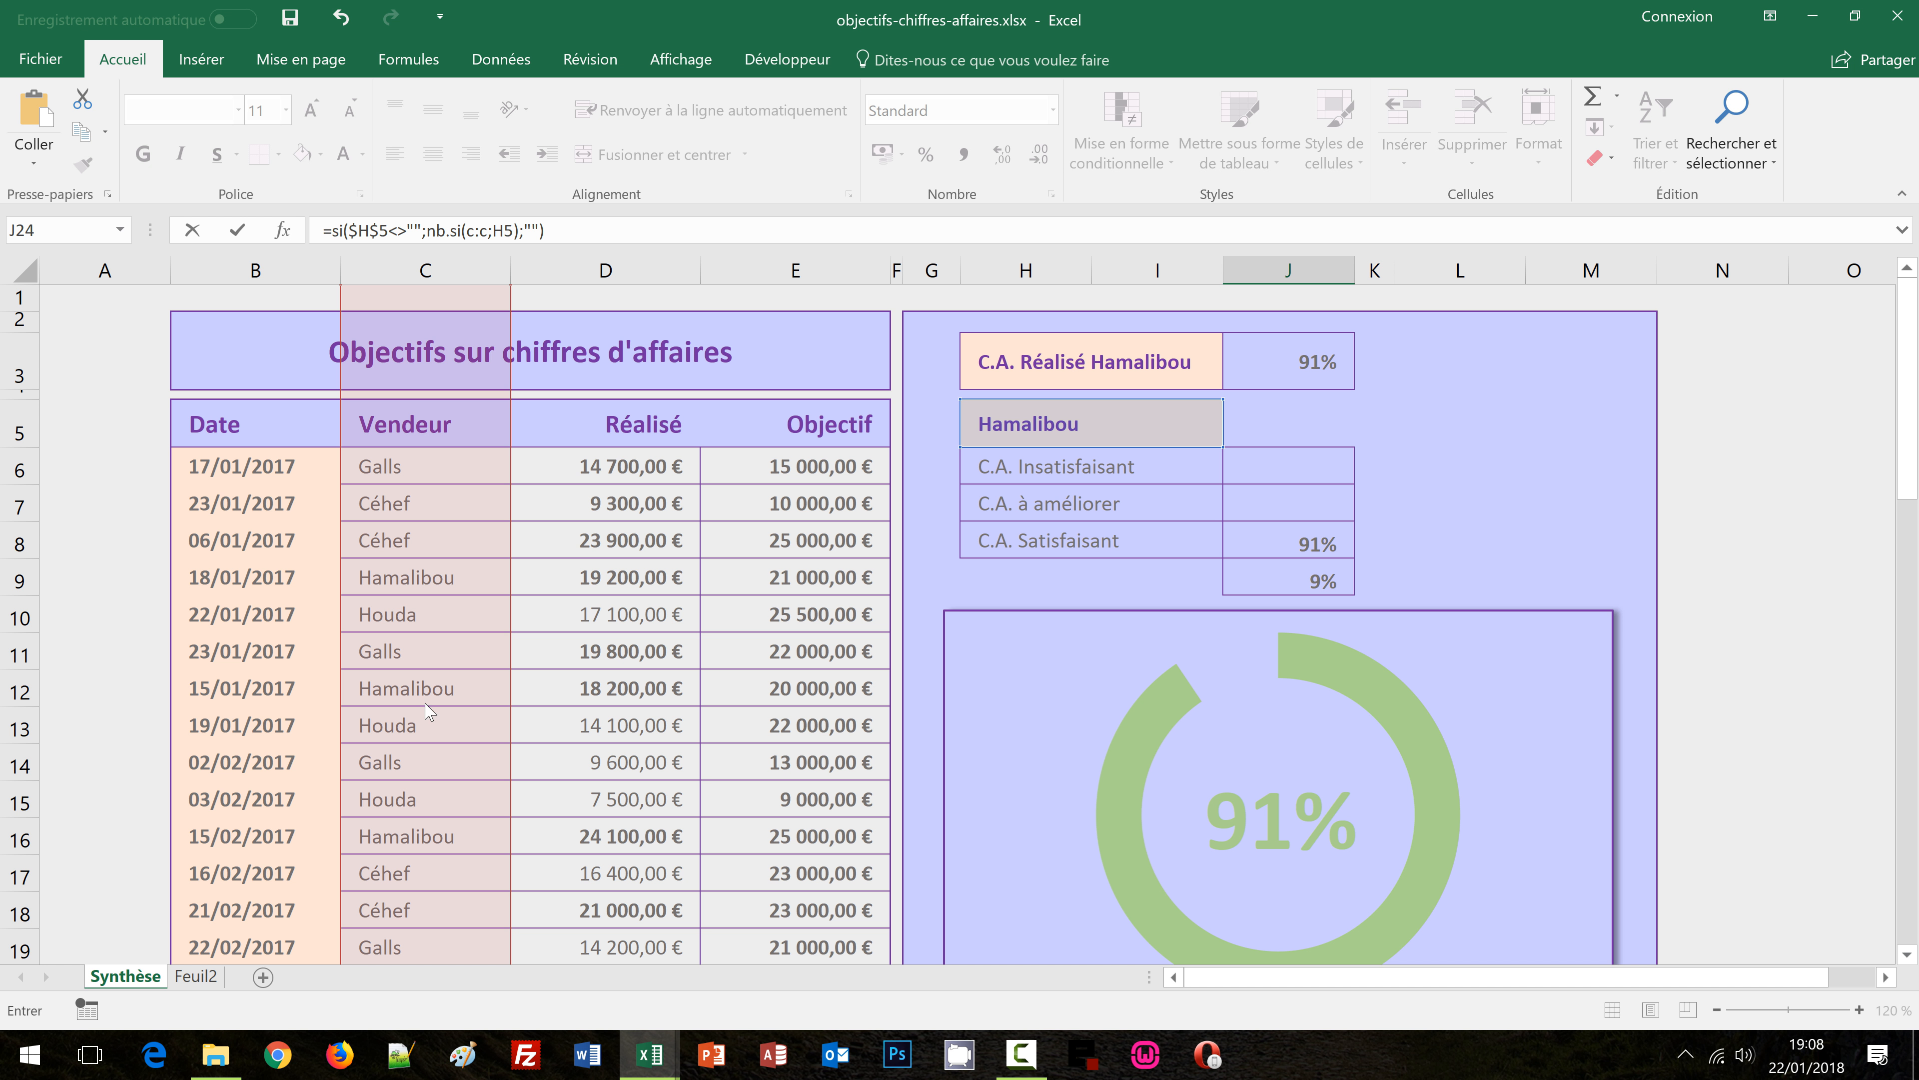
key(ctrl+Return)
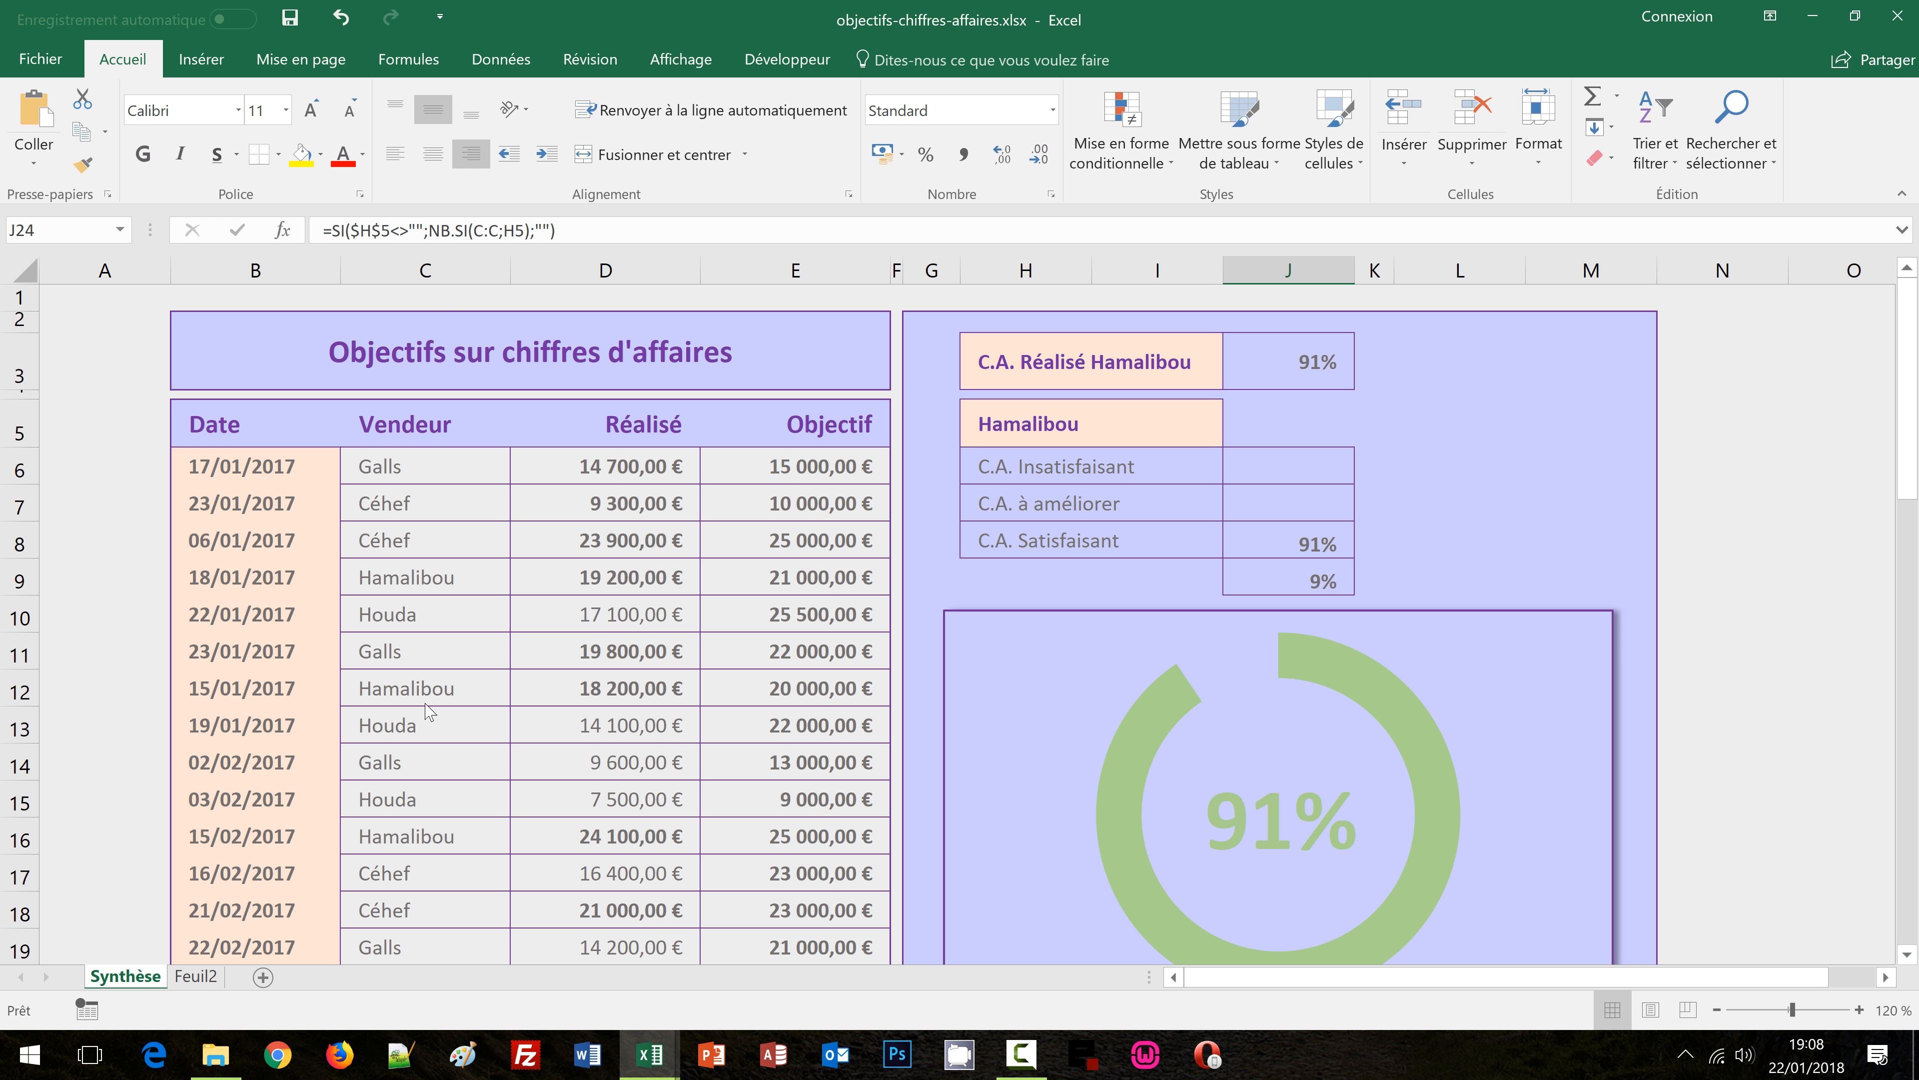
click(1909, 854)
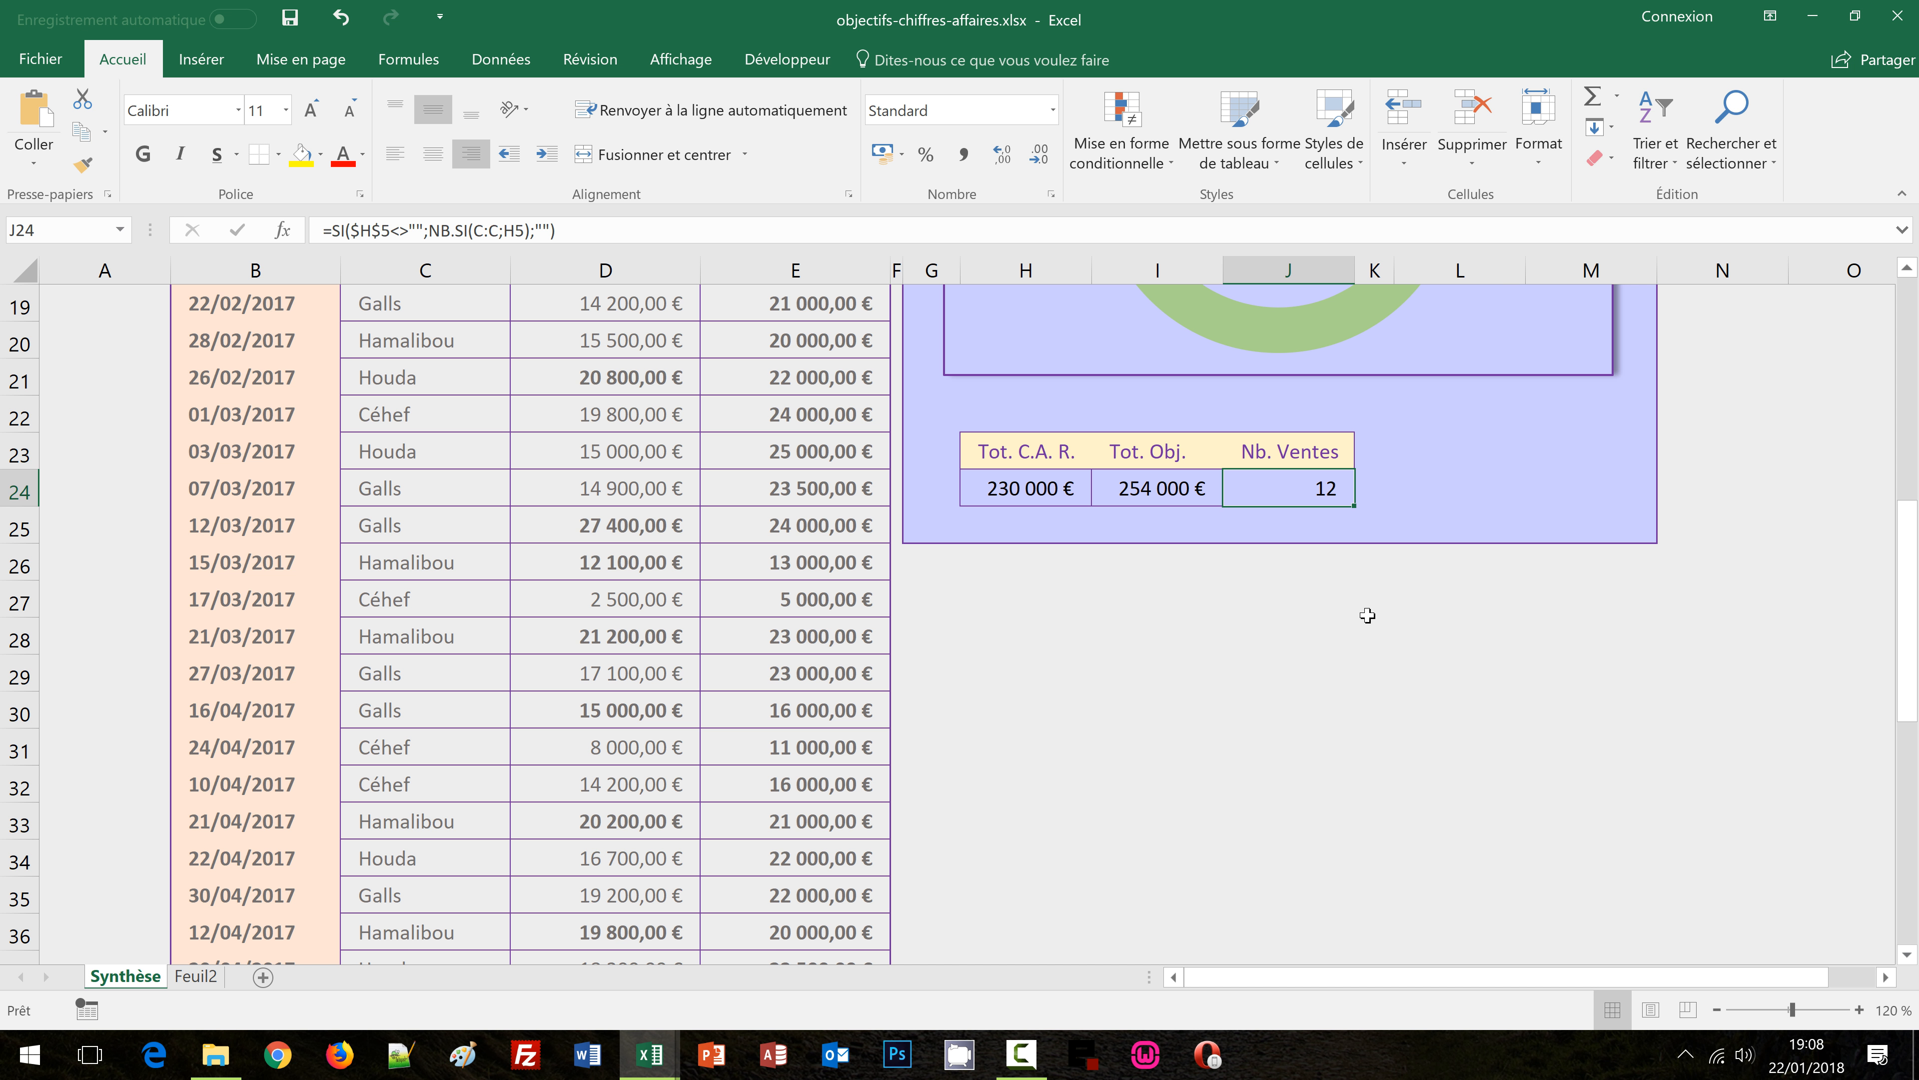
Choose the second seller from the drop-down list in H5 to test the chart and summary table
scroll(1368, 616, up, 4)
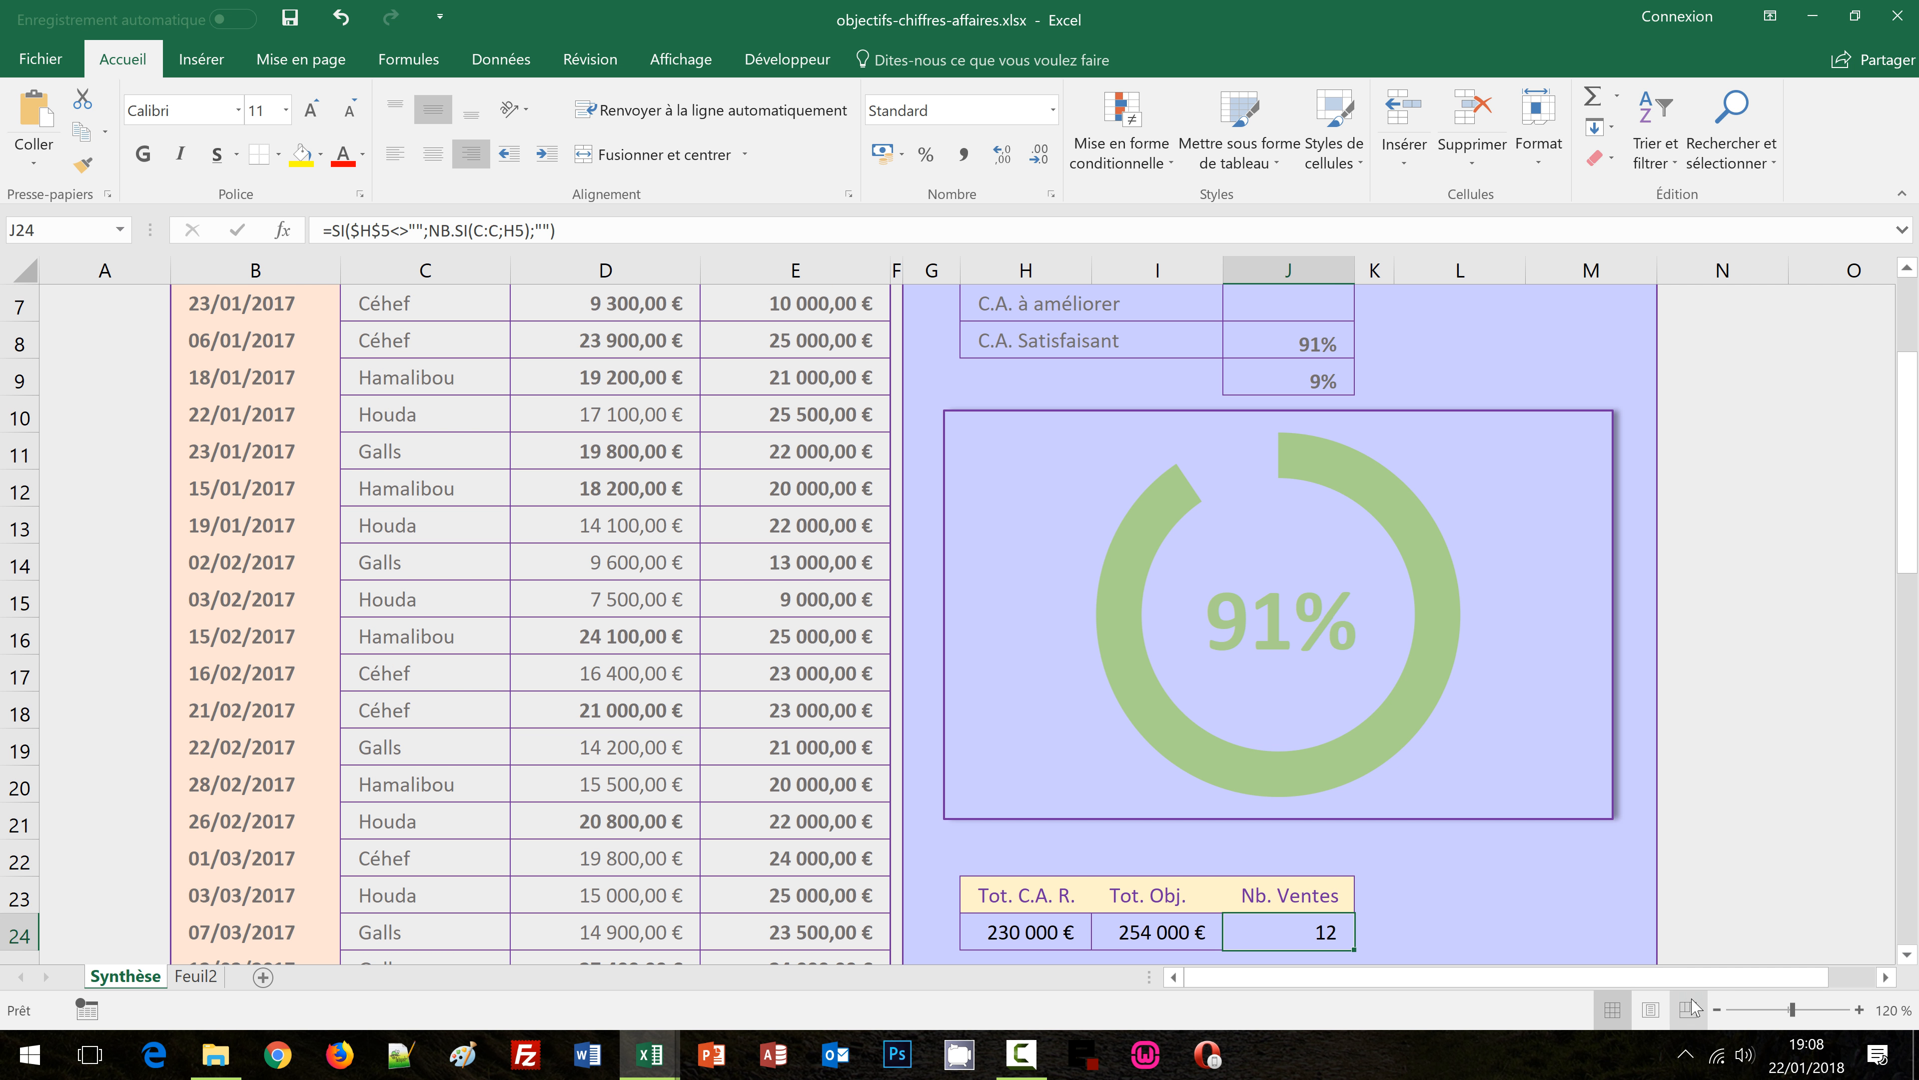
click(1719, 1009)
click(1718, 1009)
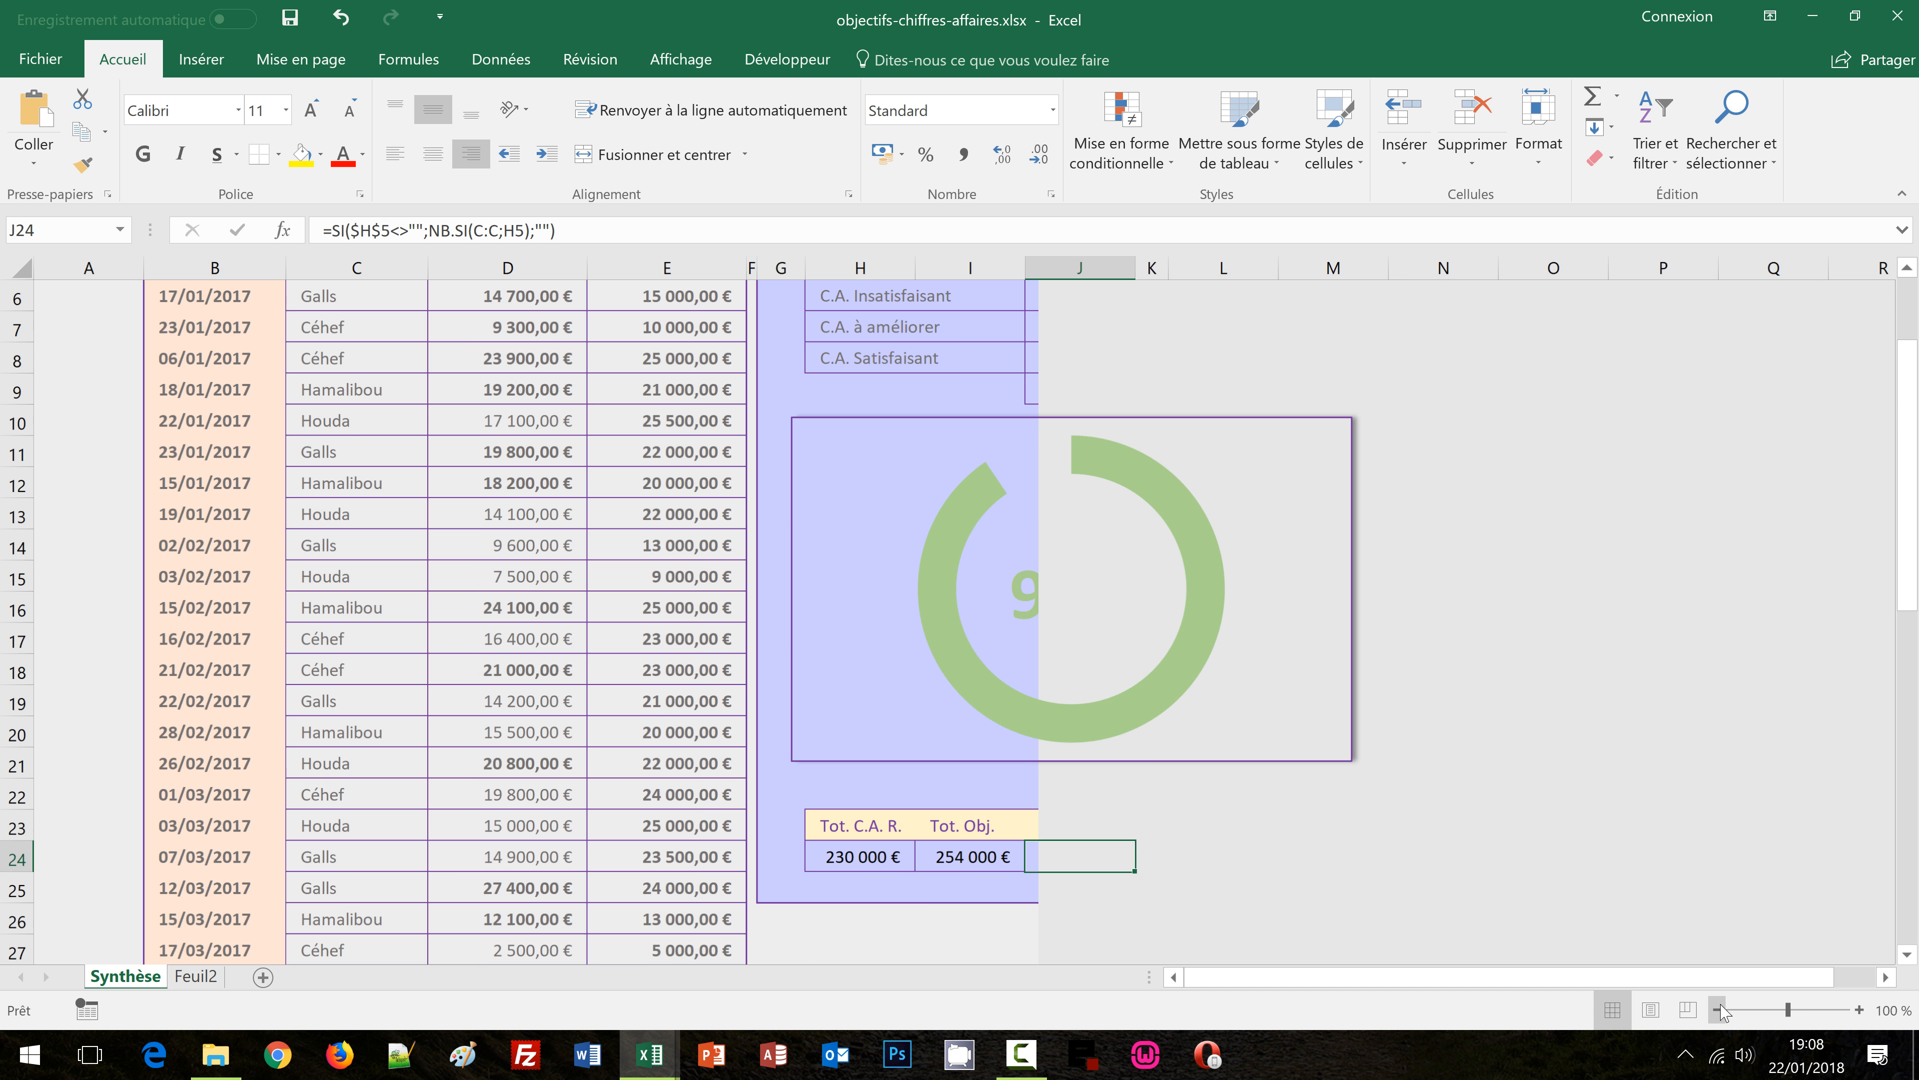
scroll(1590, 813, up, 2)
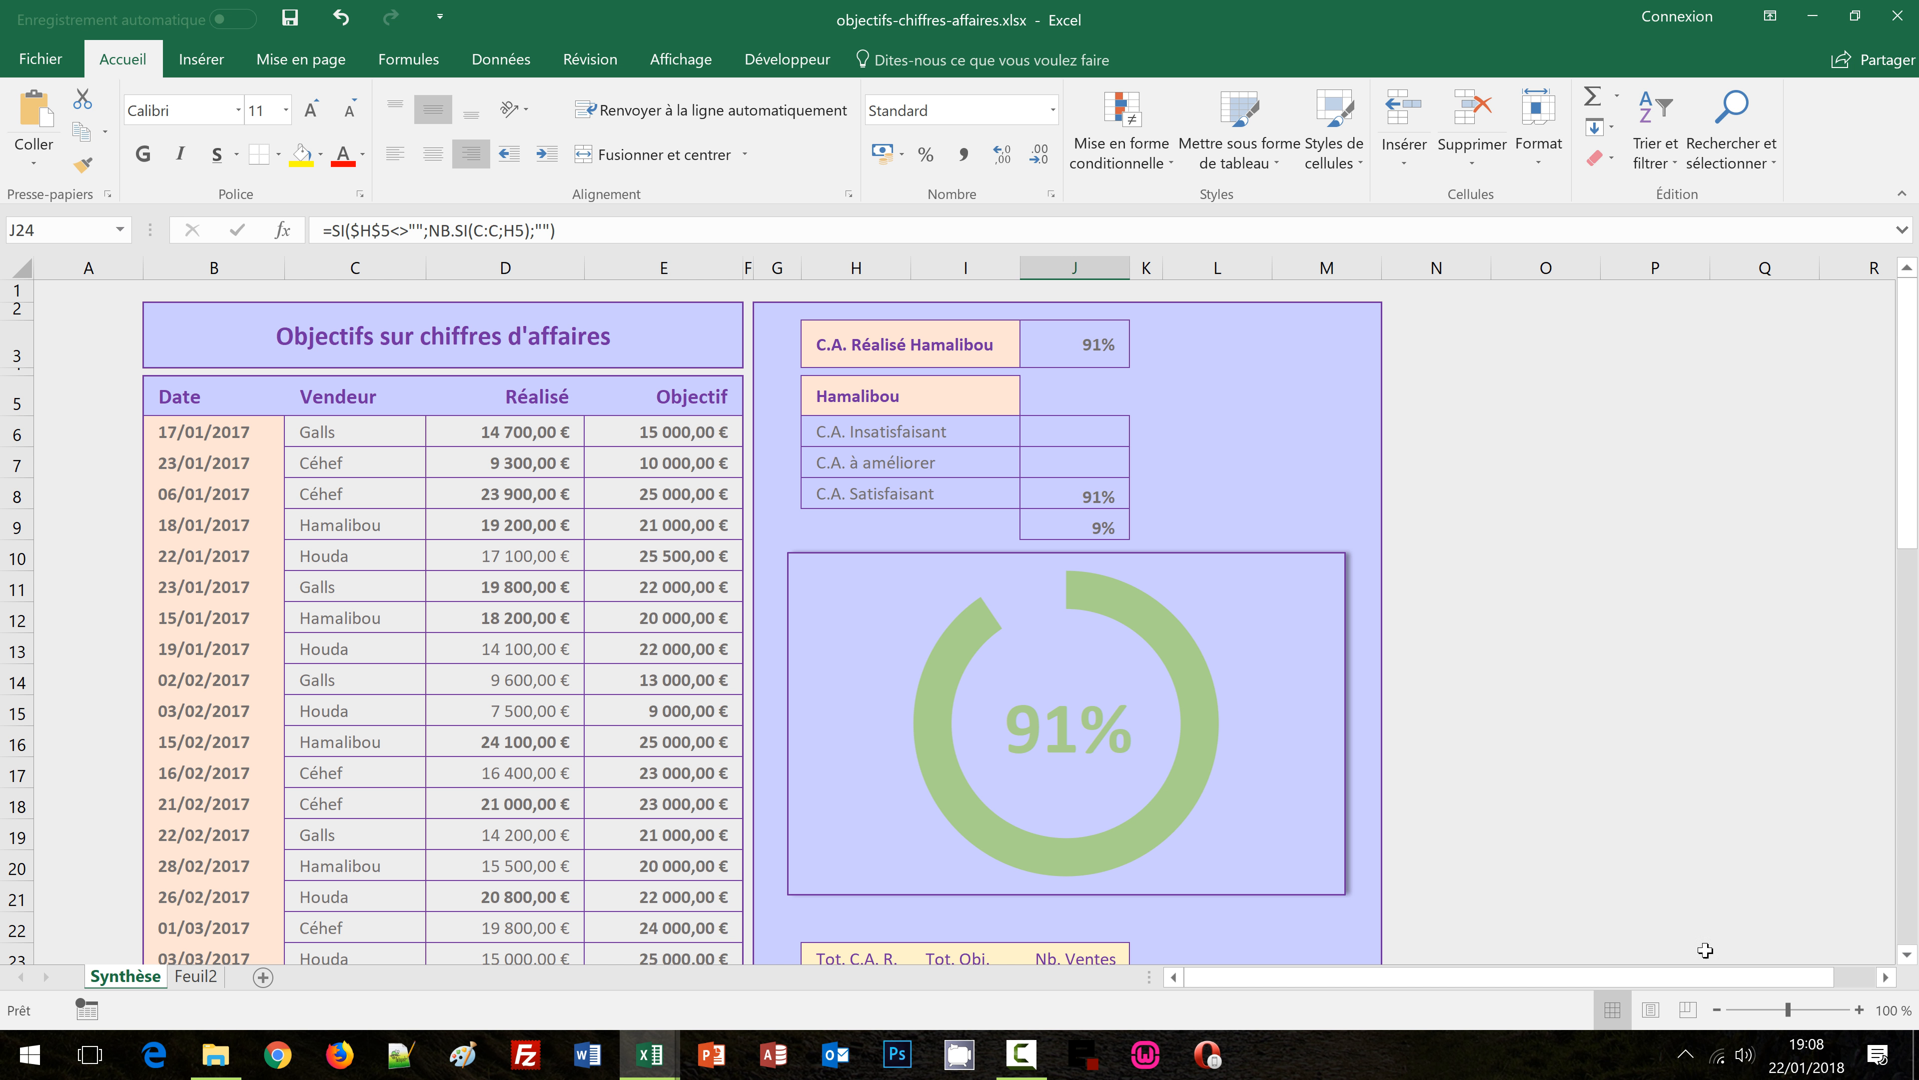
click(1717, 1010)
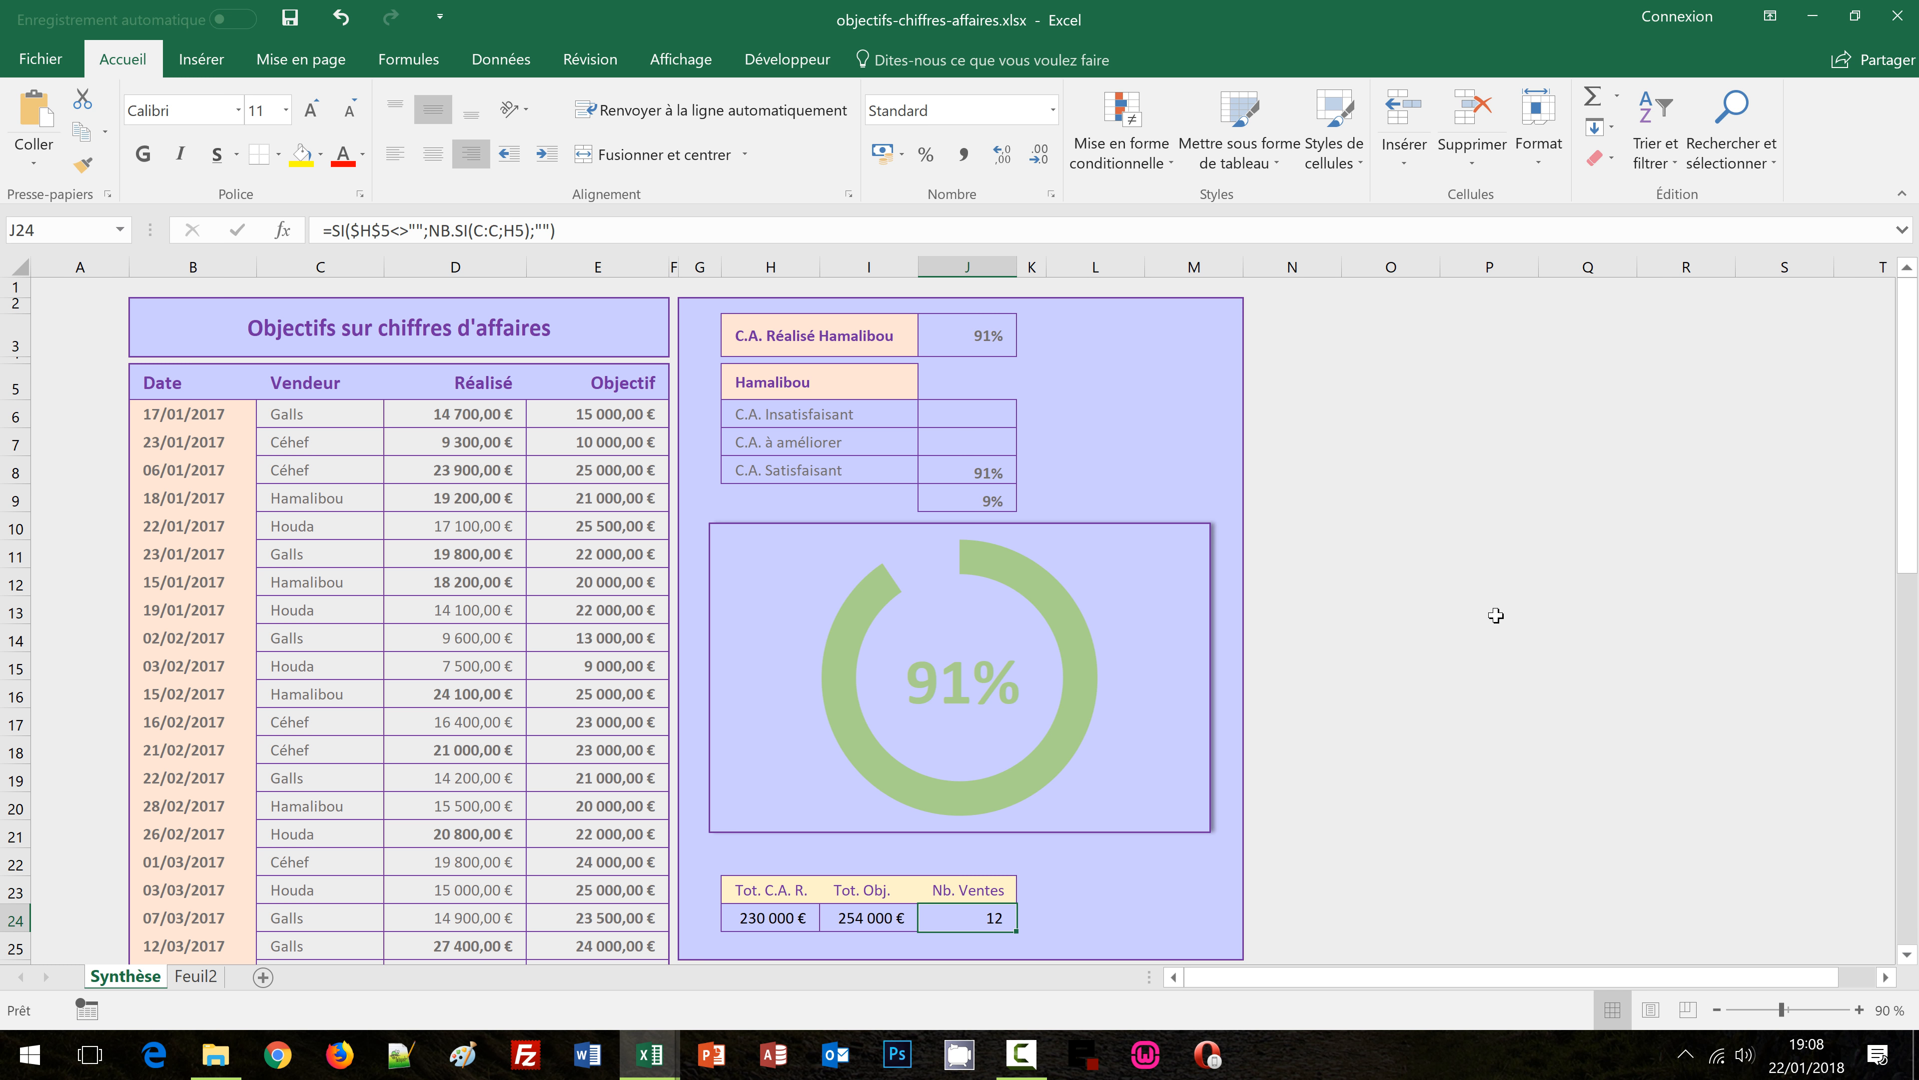
click(903, 392)
click(930, 389)
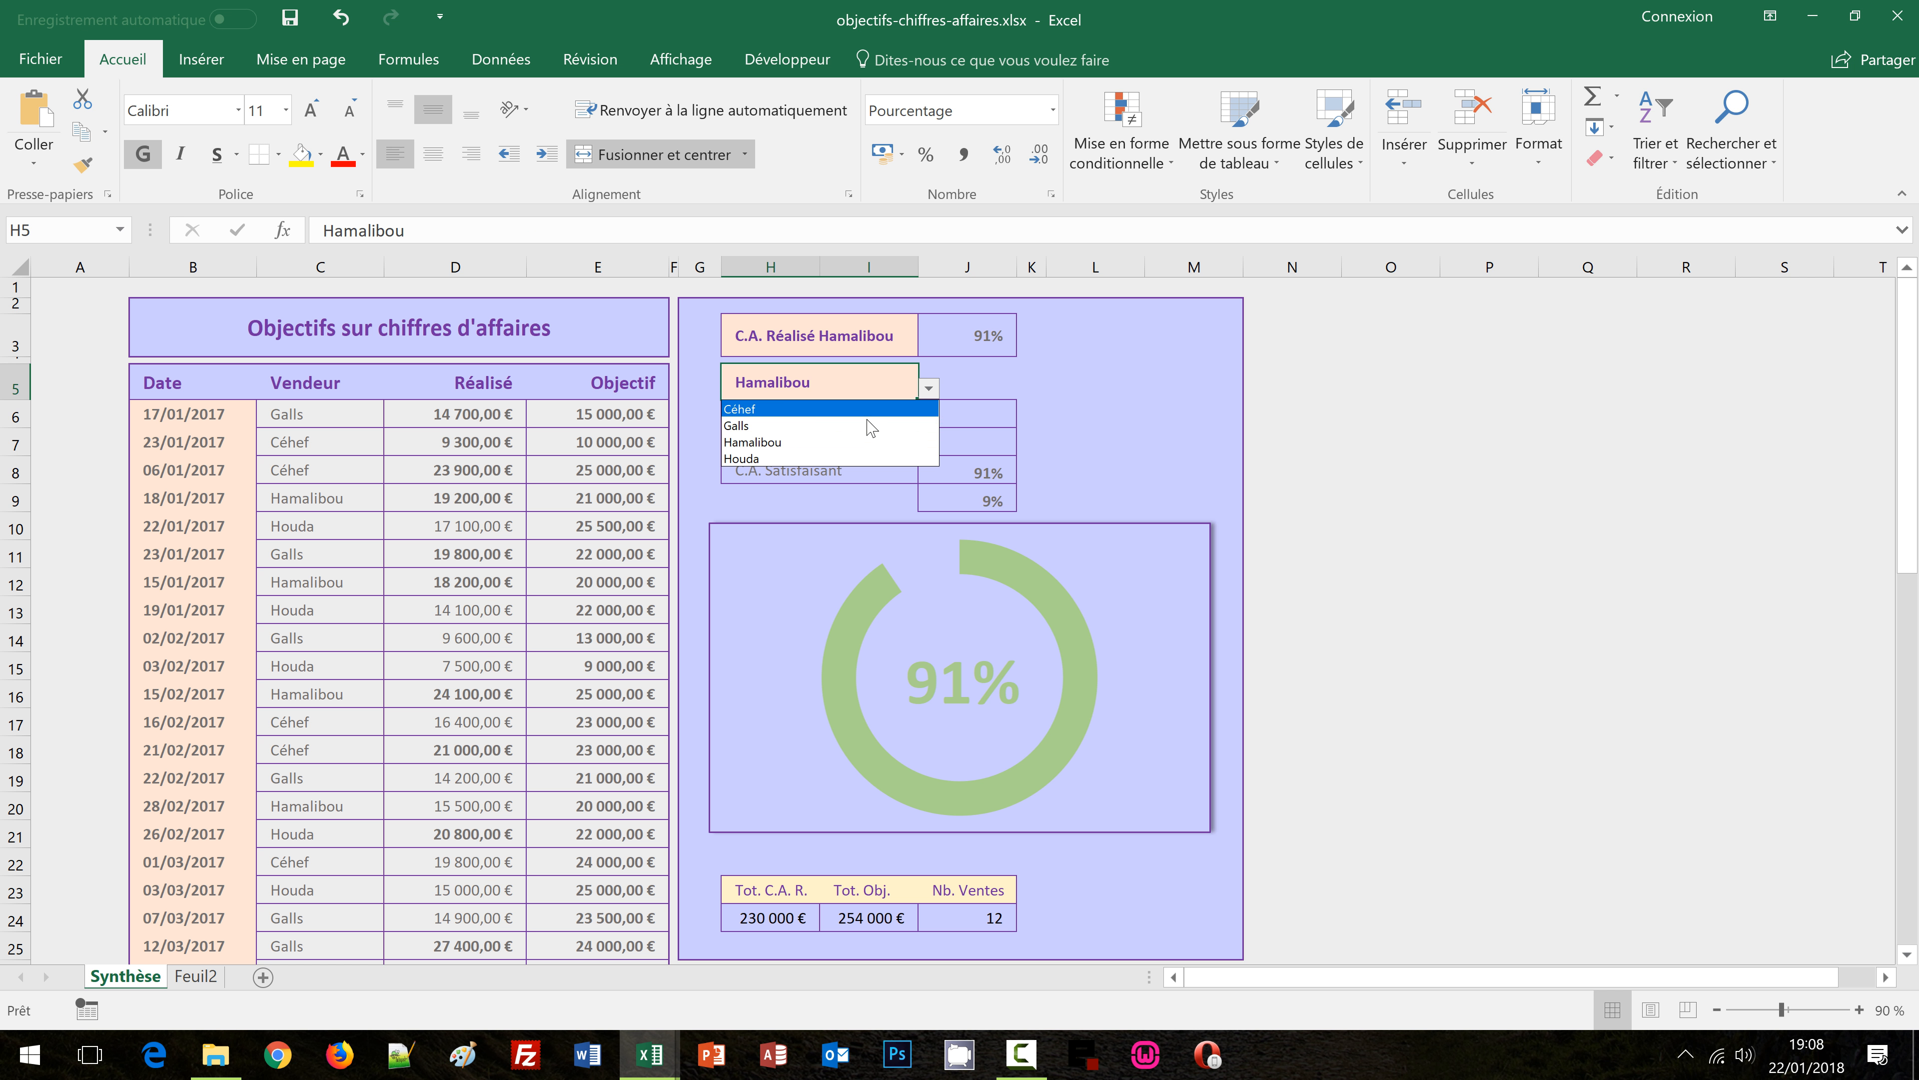
click(867, 420)
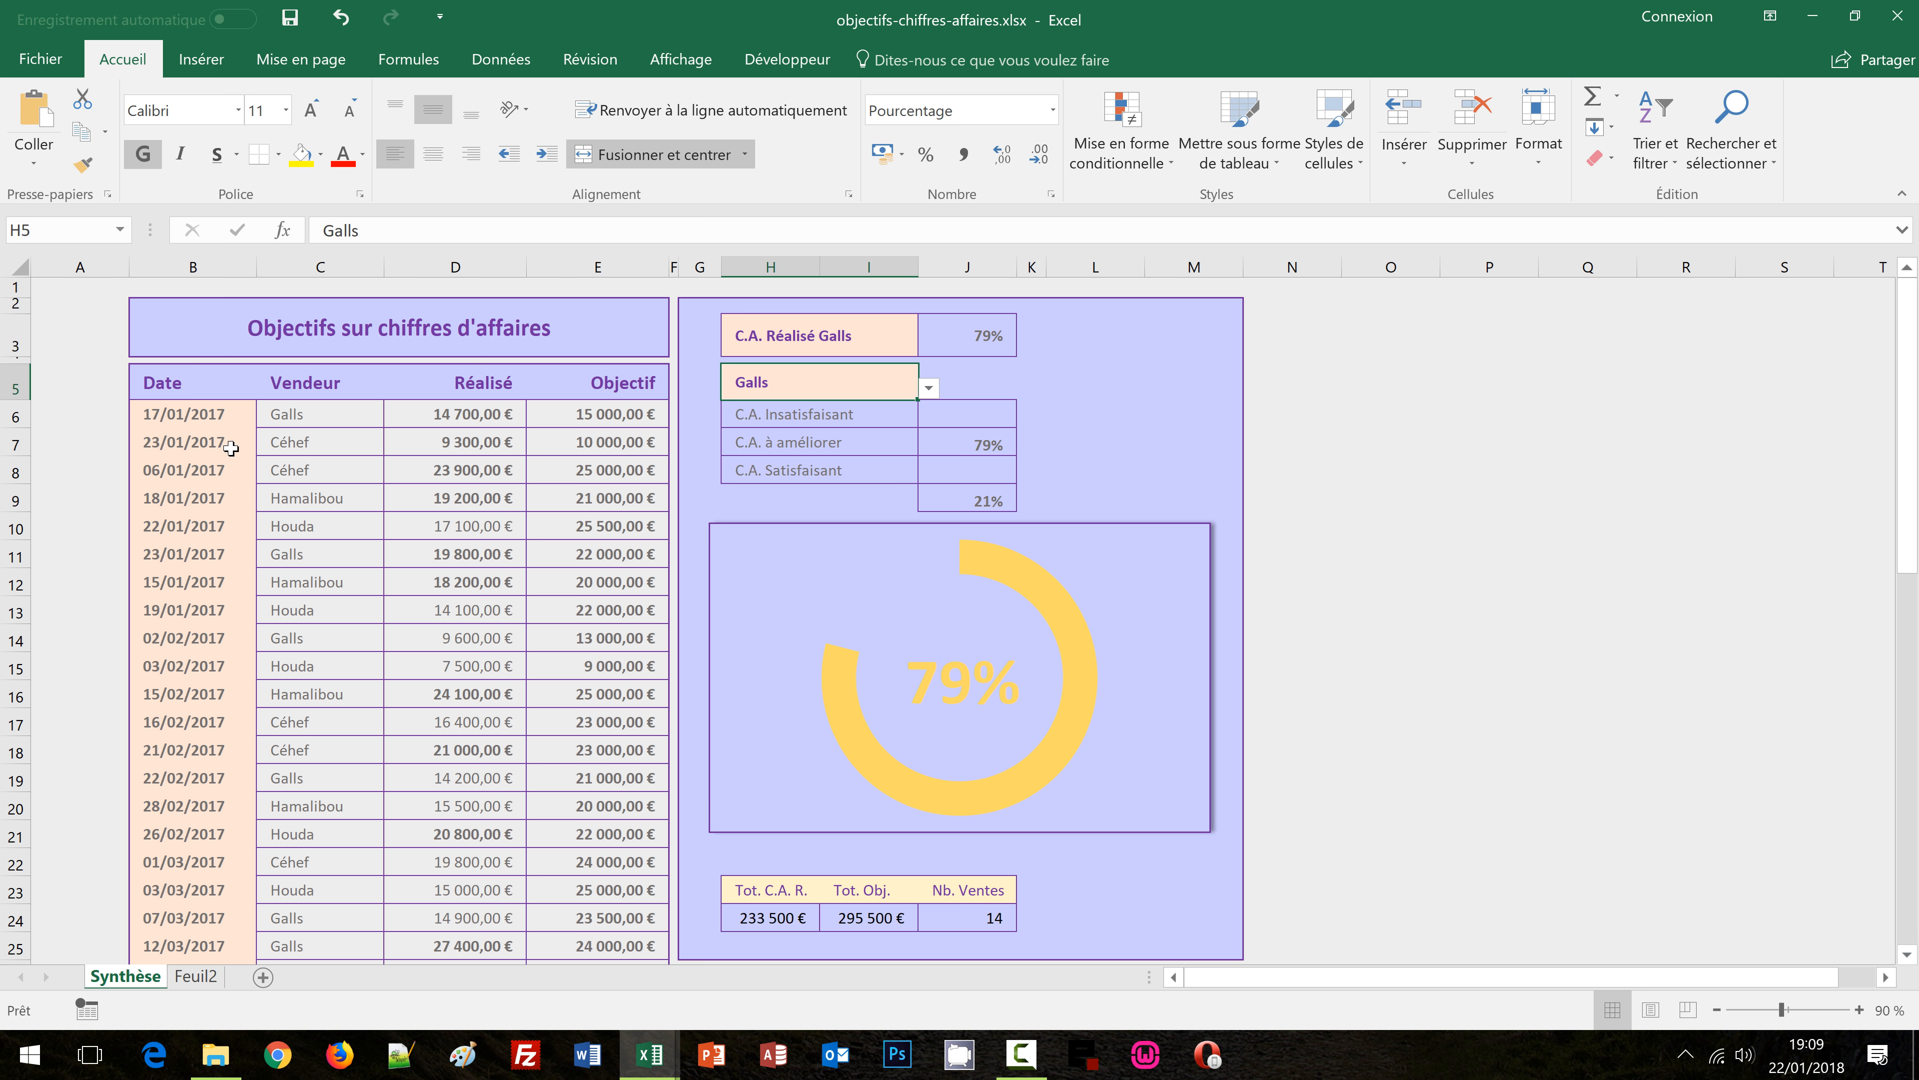
Switch to the objectifs-chiffres-affaires-cp.xlsx workbook to examine the coloured rows of the seller, and return to objectifs-chiffres-affaires.xlsx
mouse_move(659, 1067)
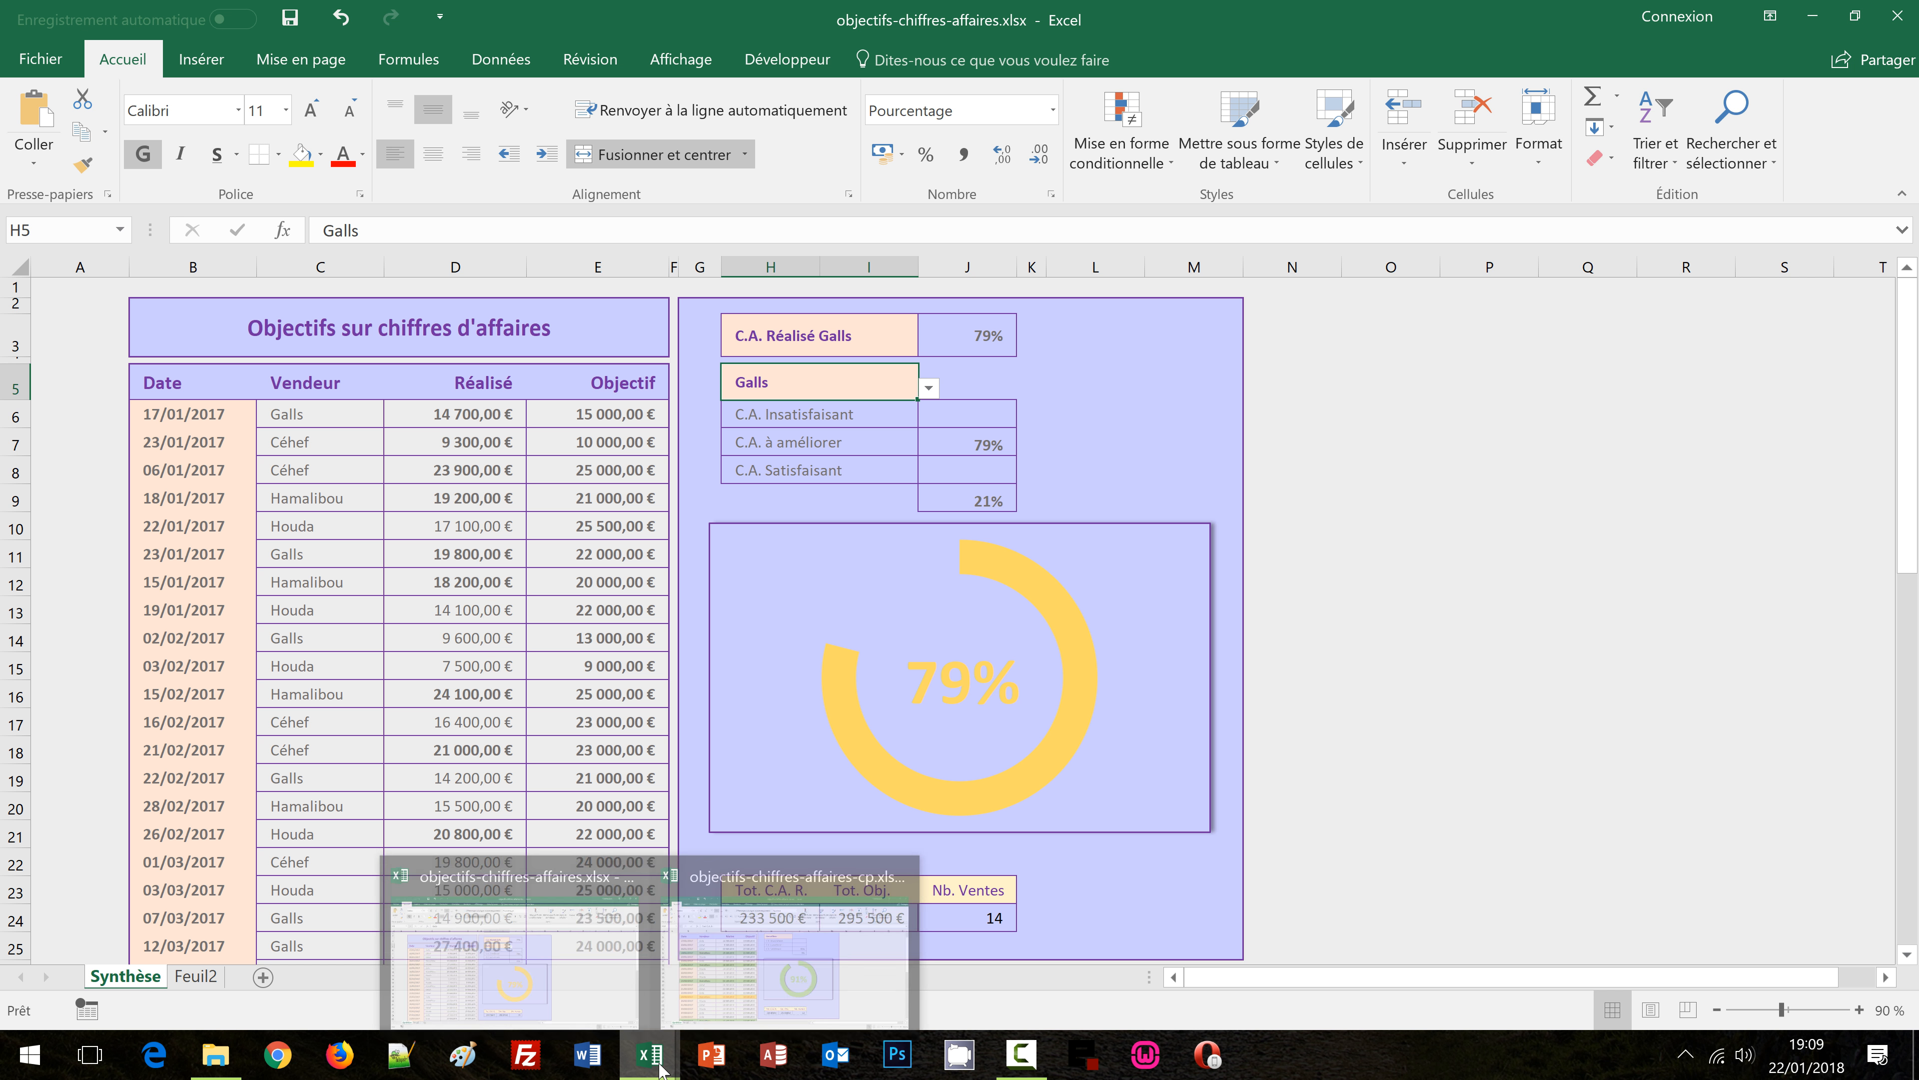
click(722, 983)
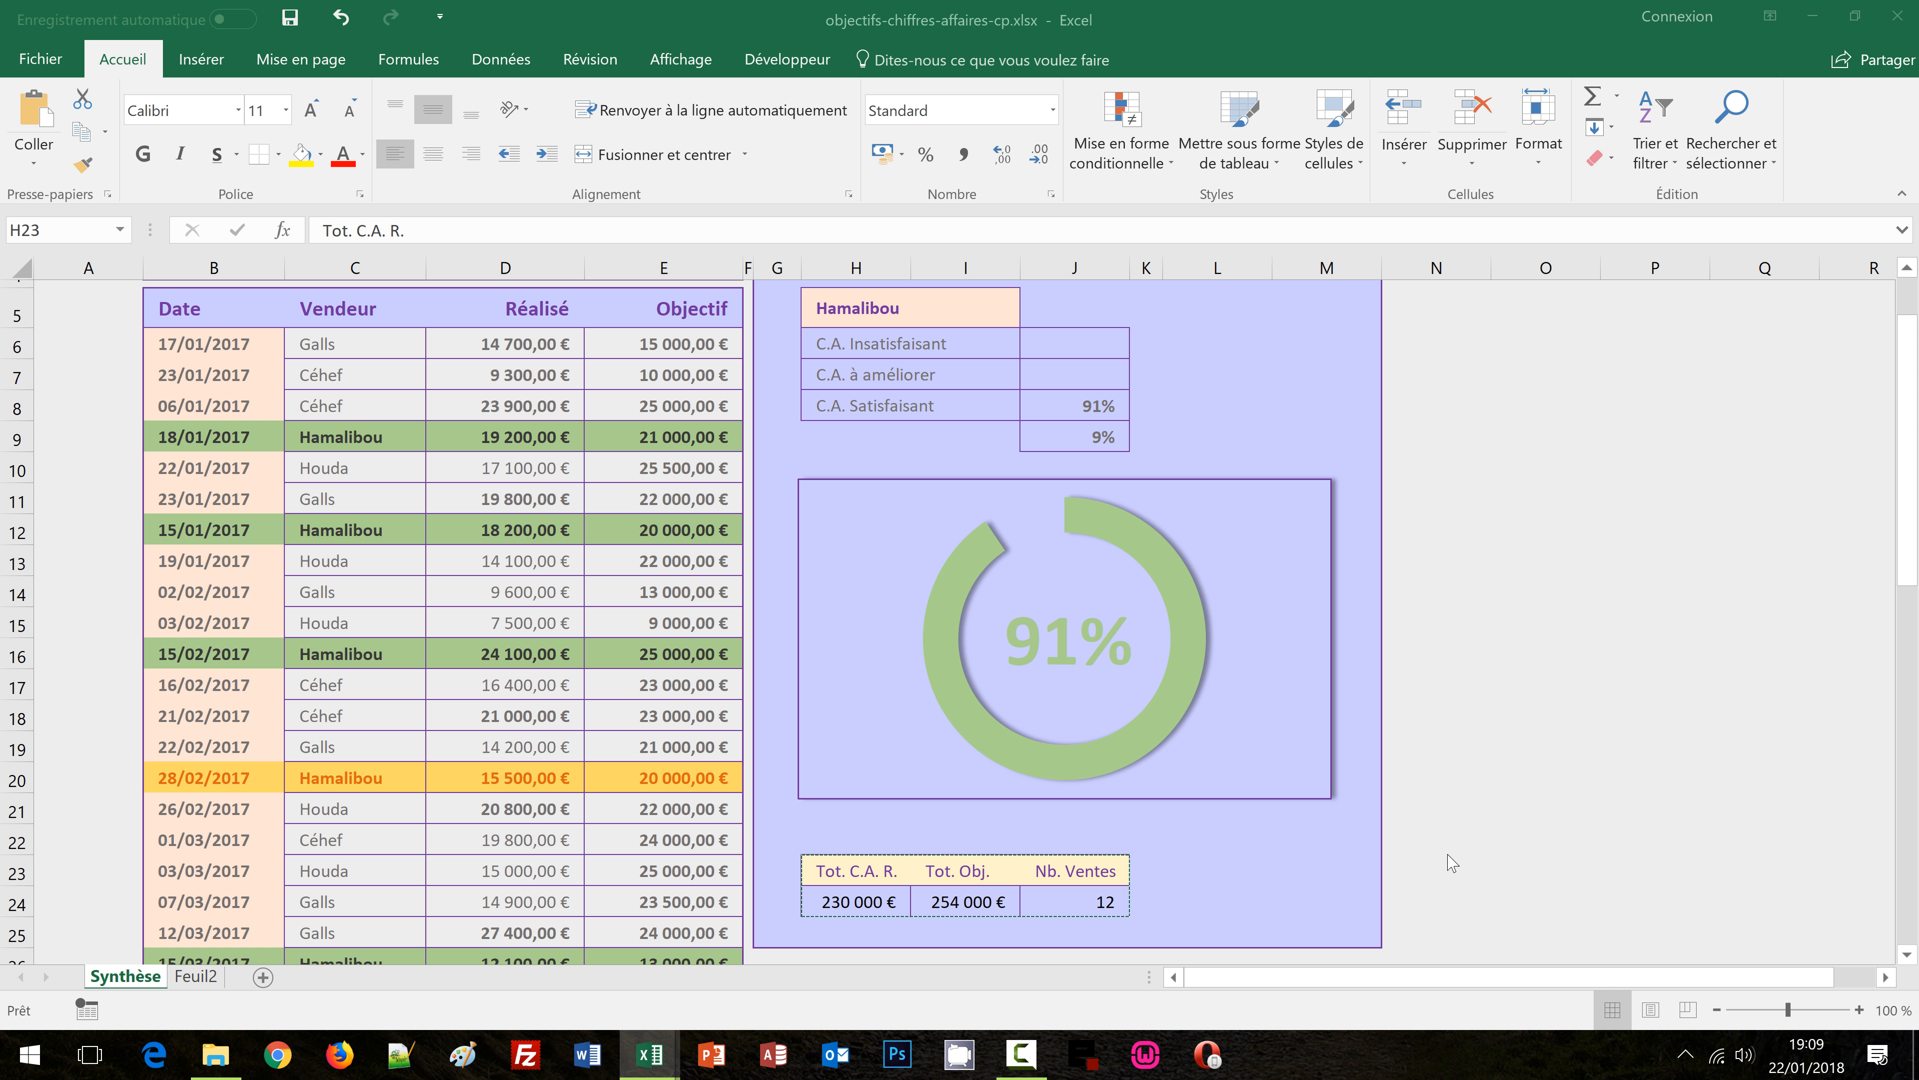
key(ctrl+v)
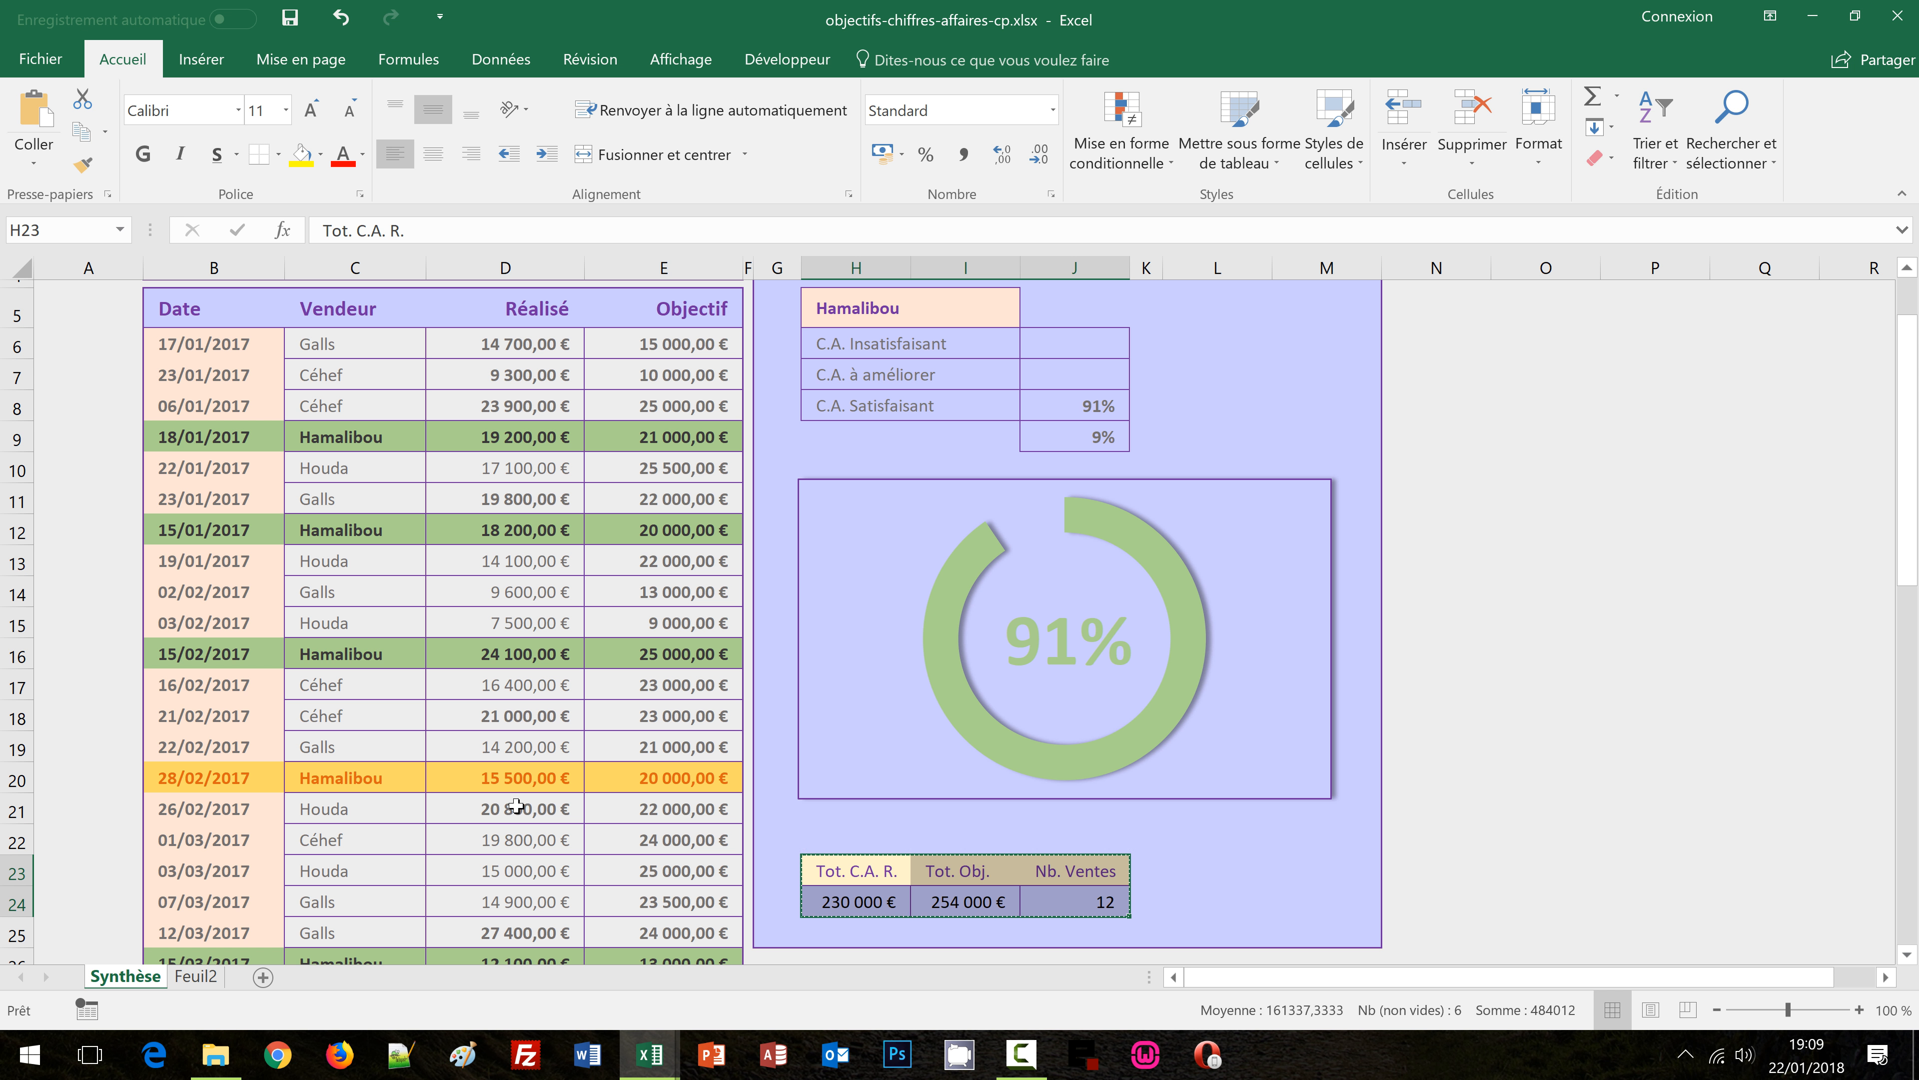
mouse_move(670, 1074)
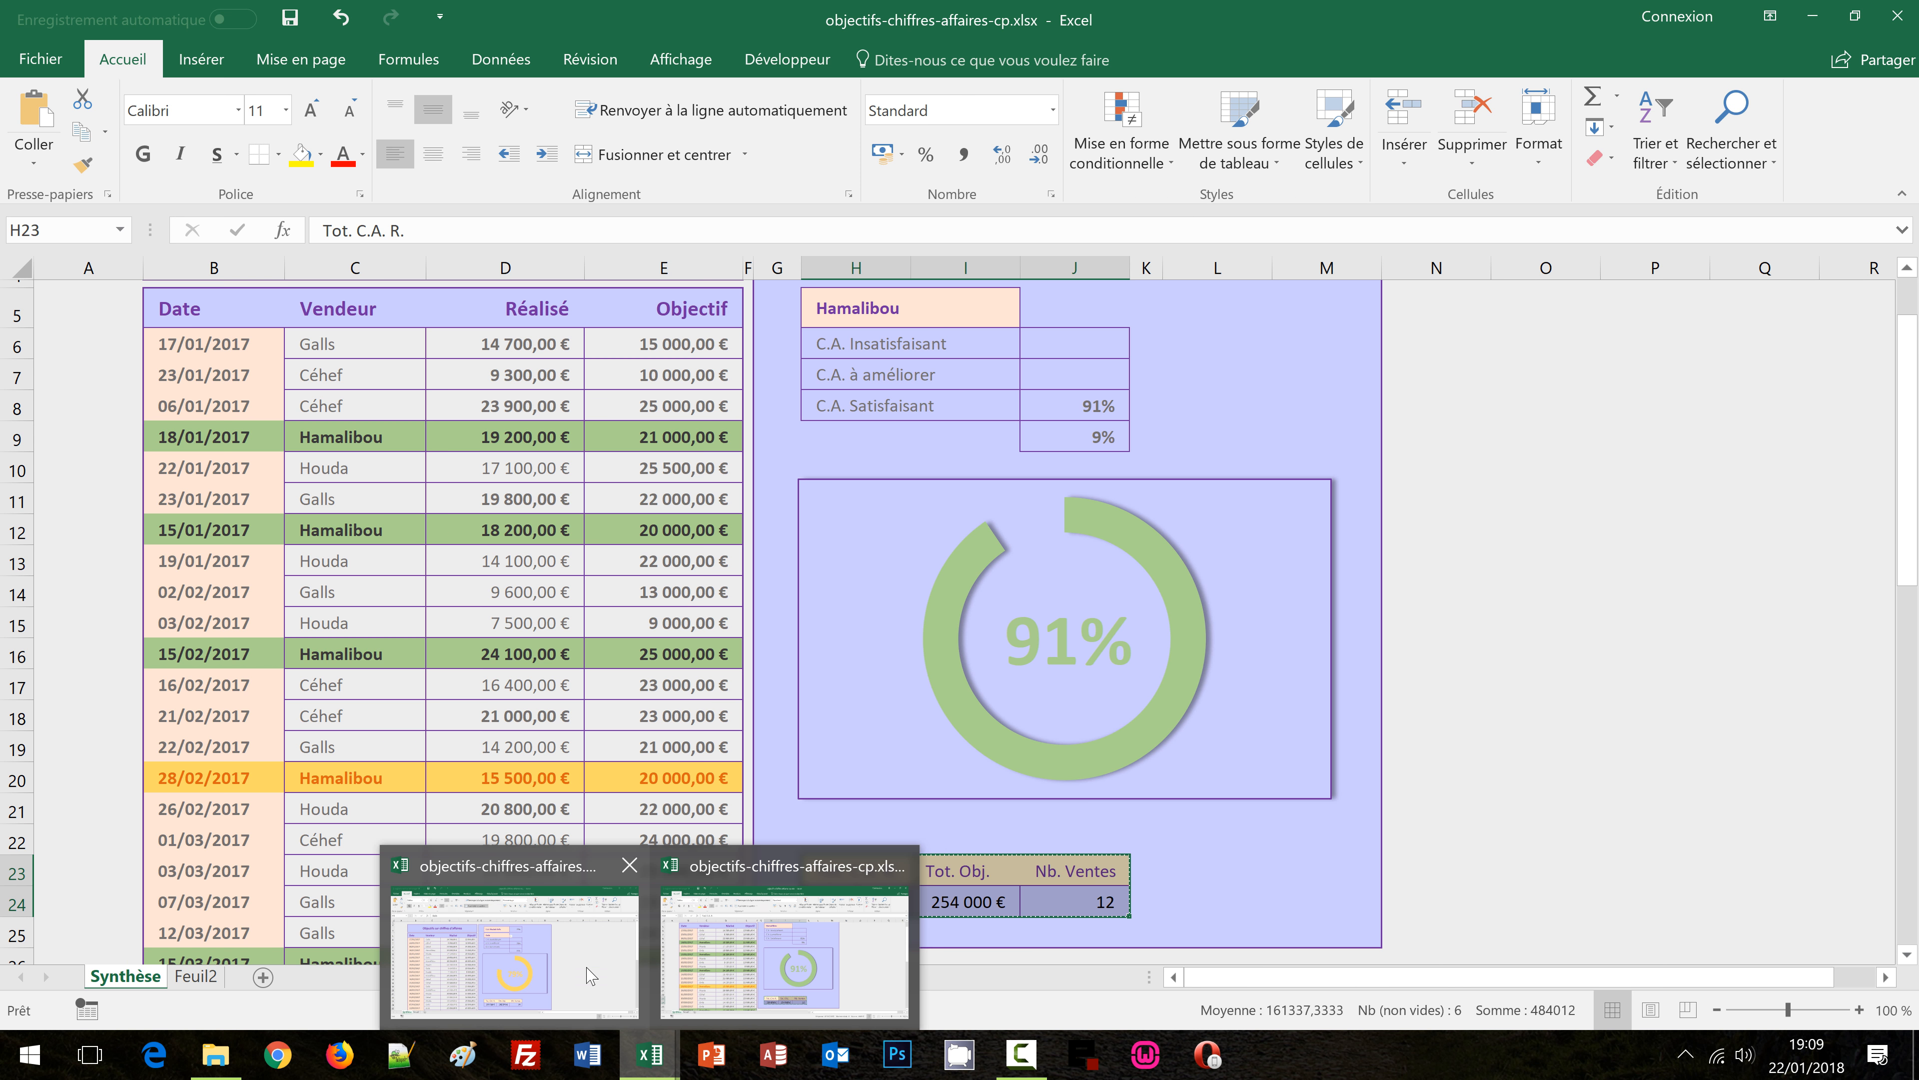
click(514, 953)
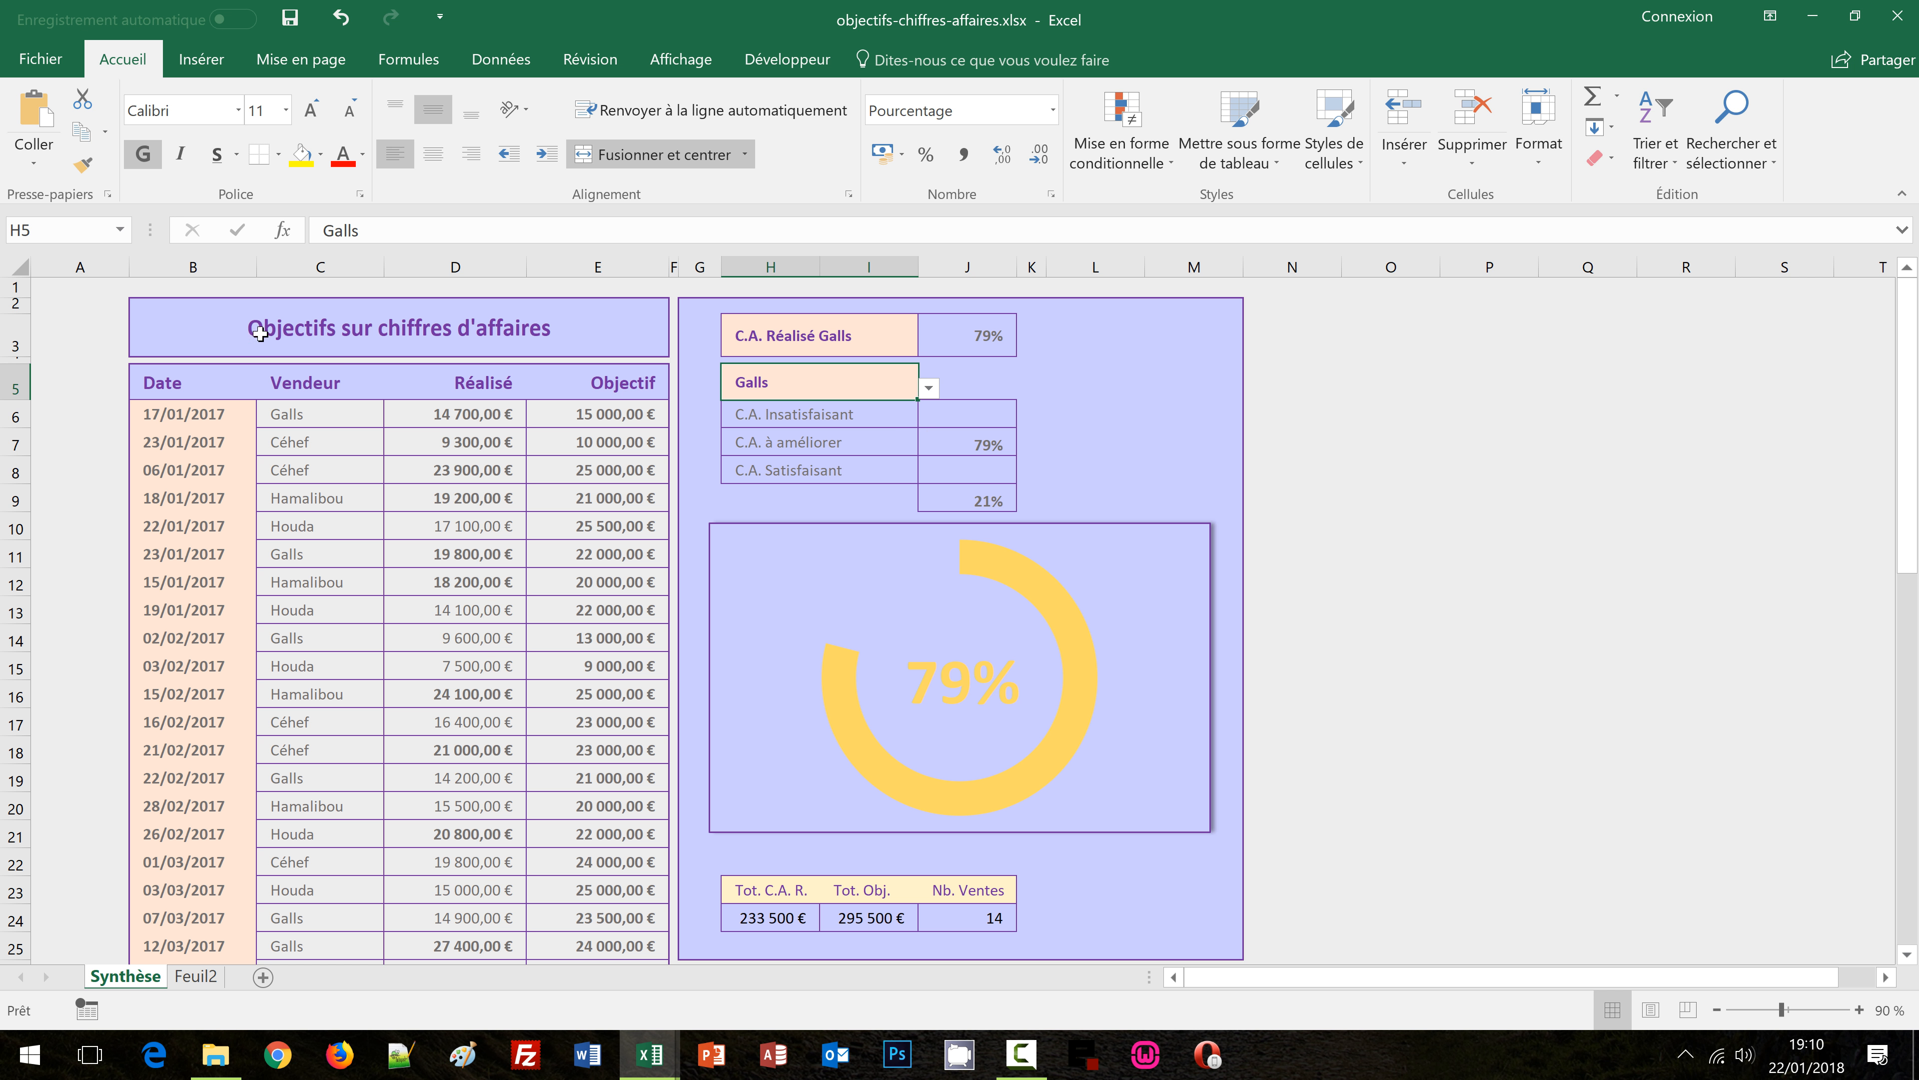
Select the sales table data from B6 to E53, without the headers
click(186, 413)
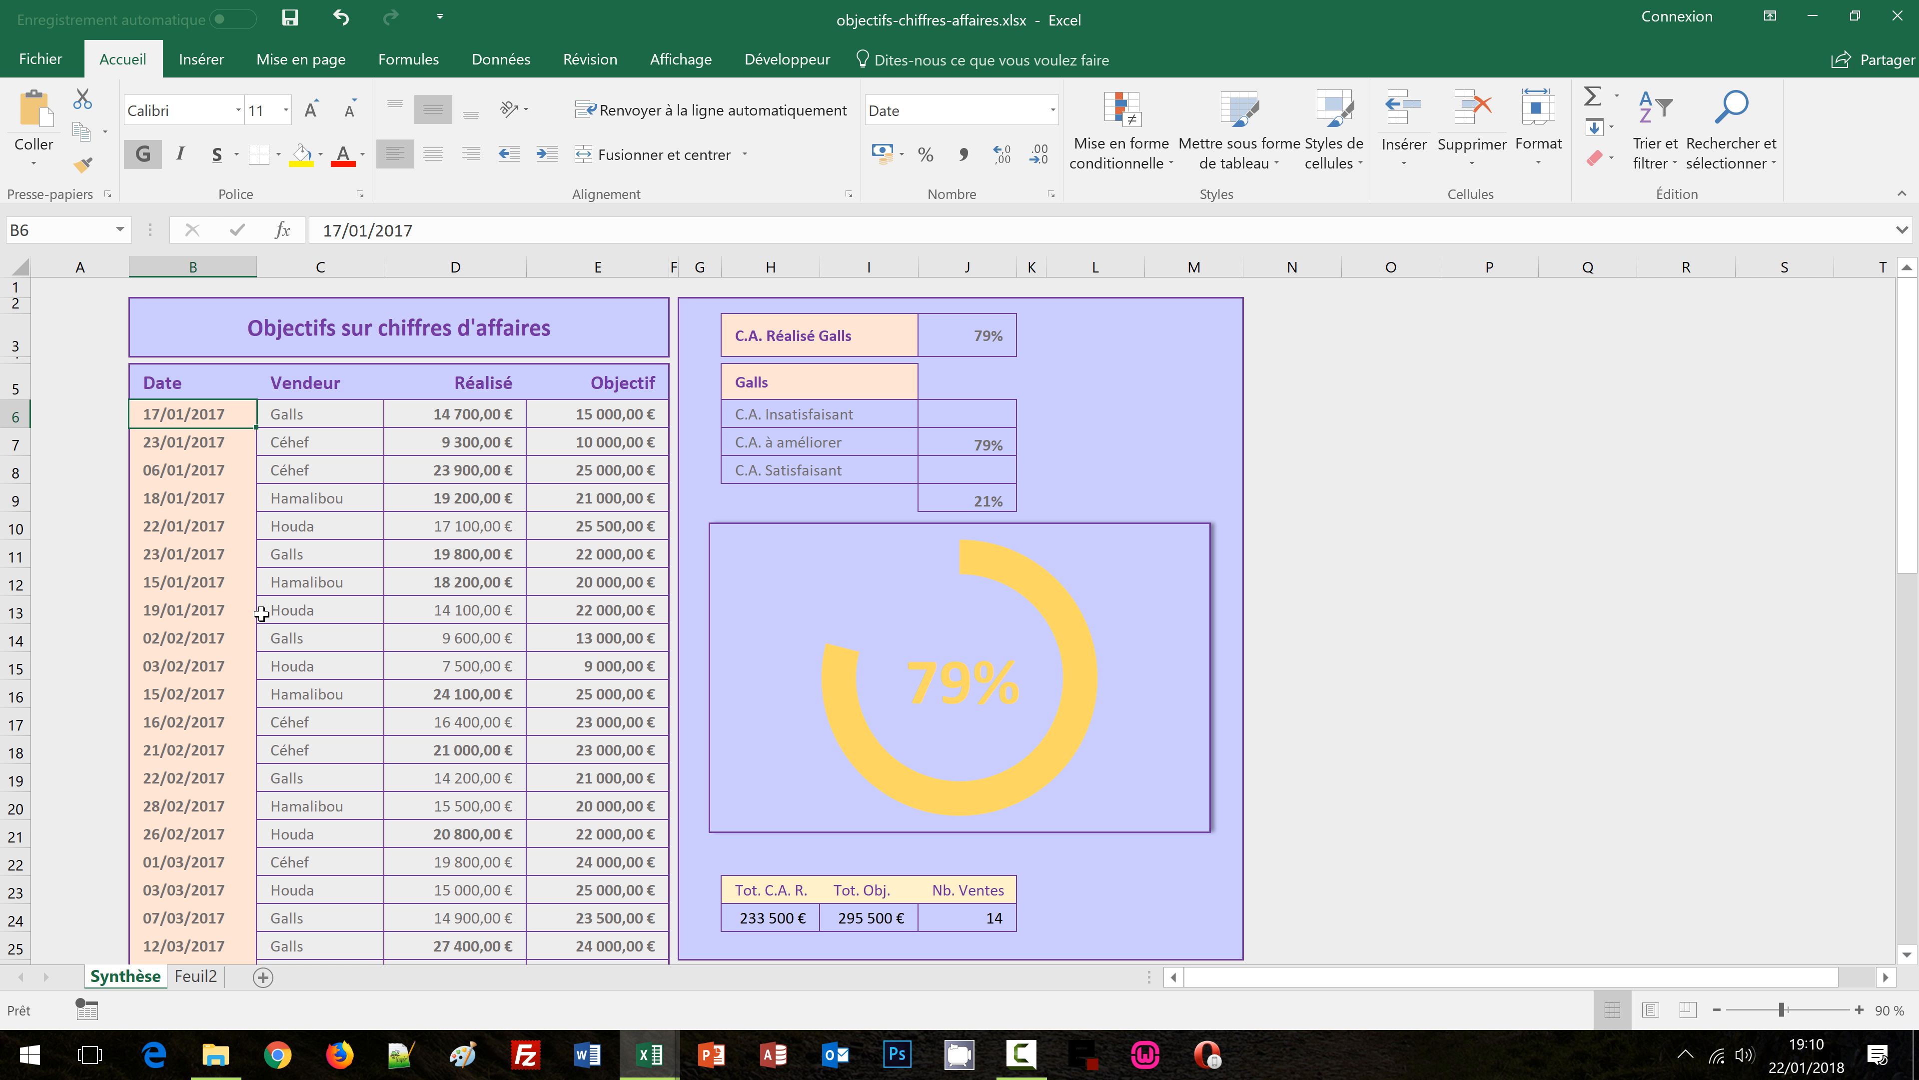
scroll(486, 693, down, 5)
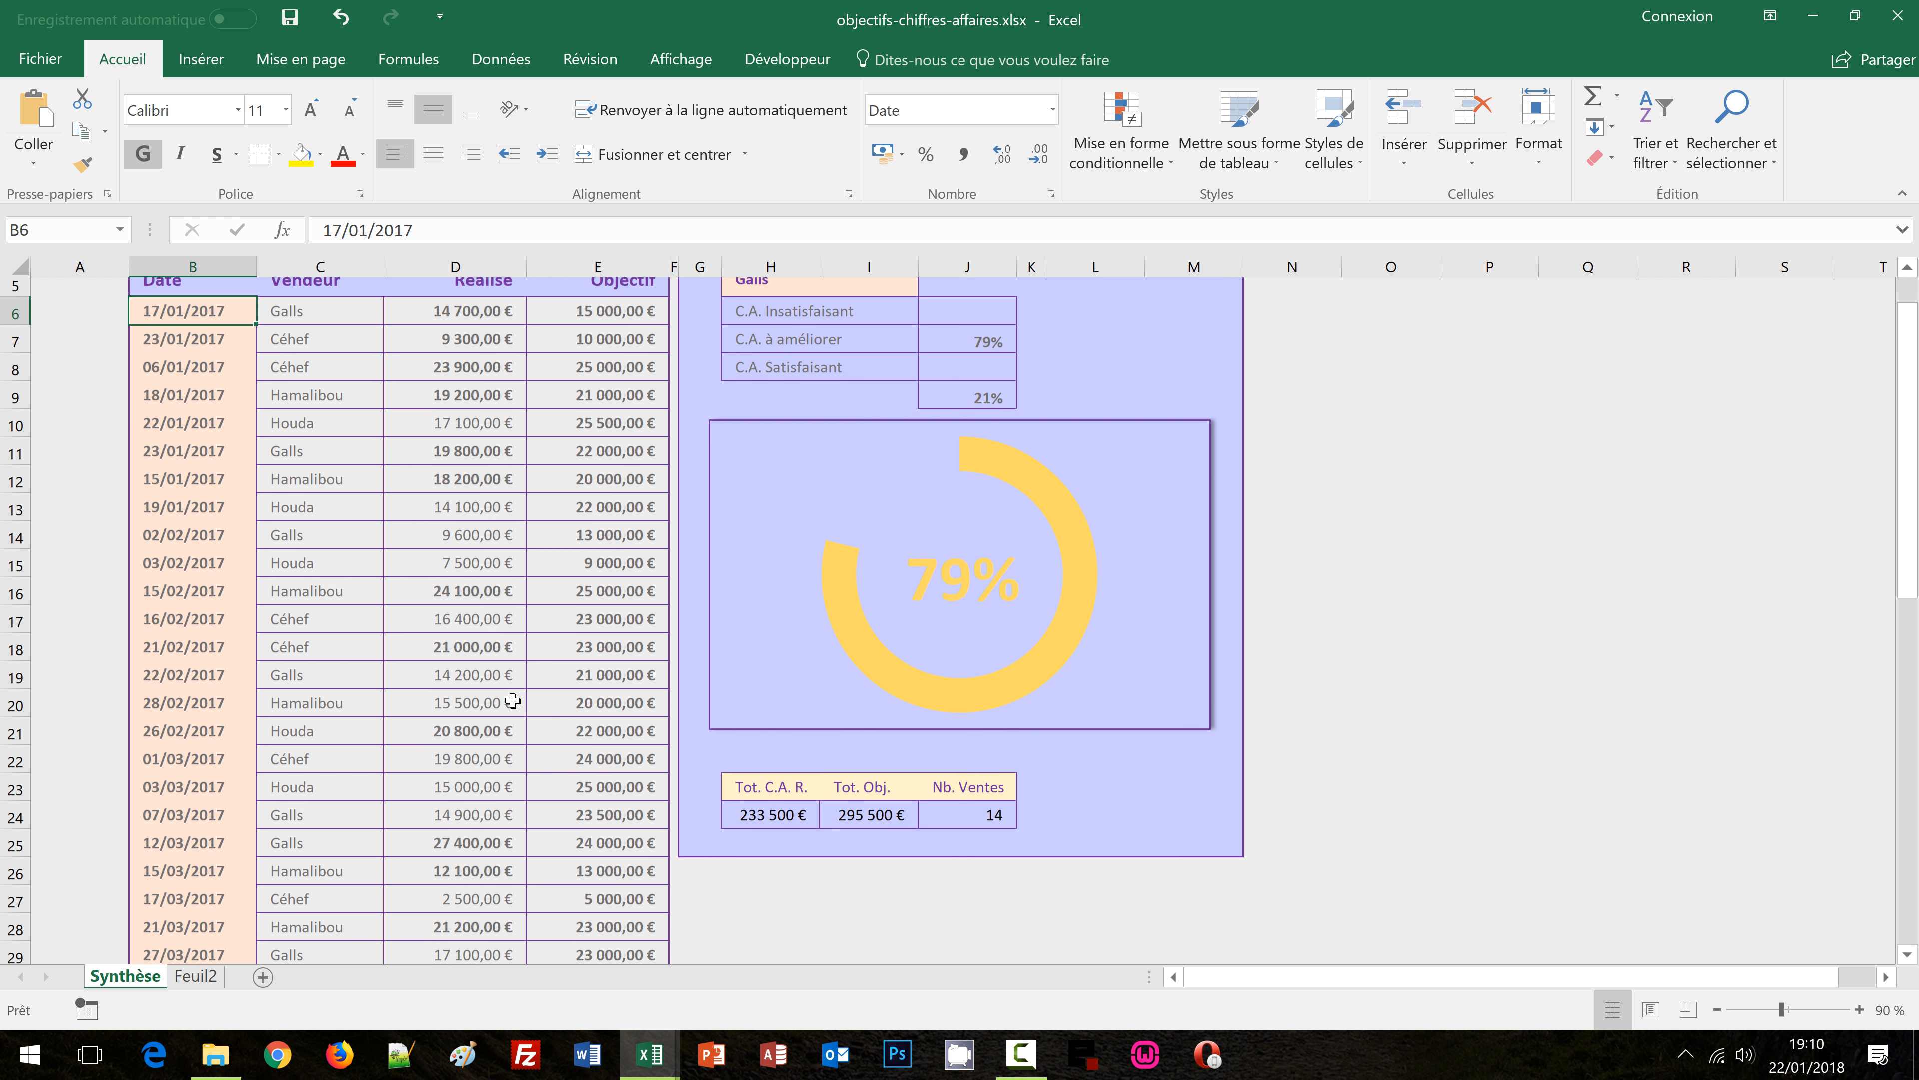
scroll(513, 701, down, 10)
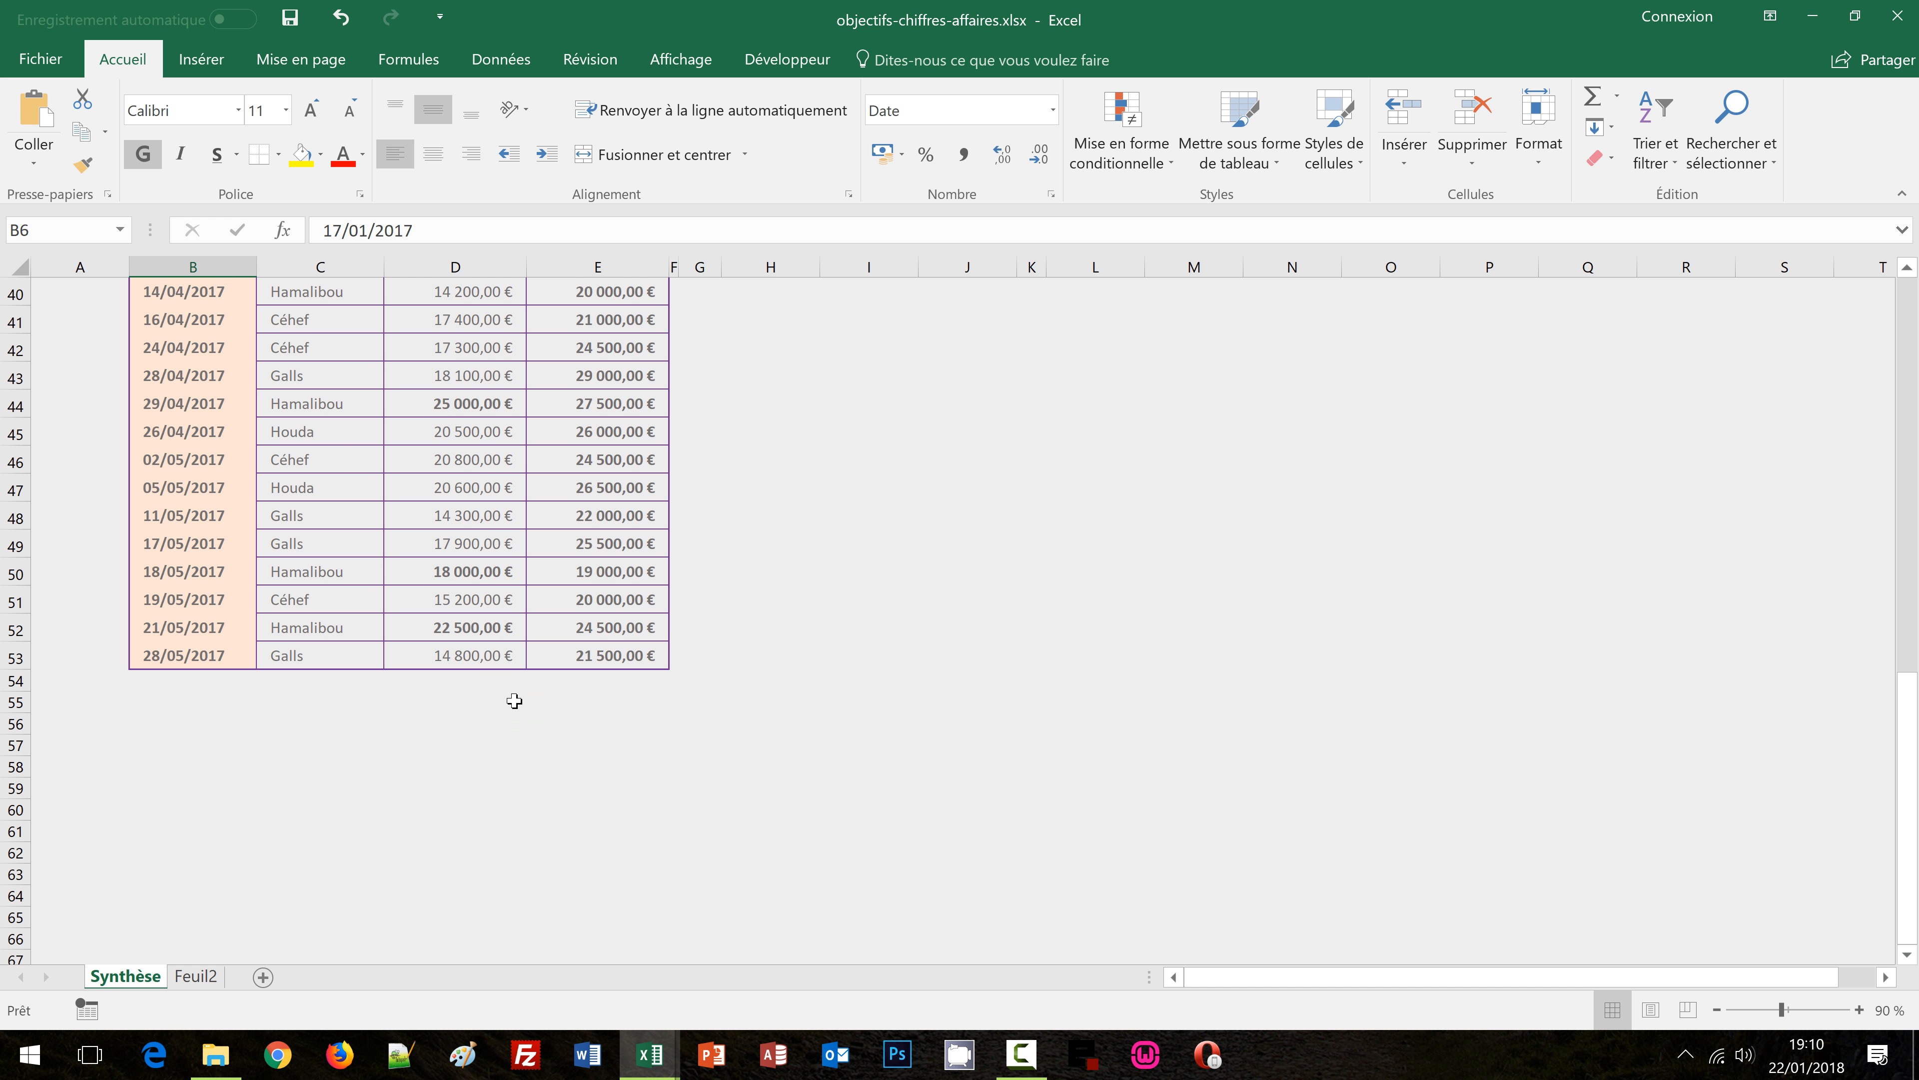
shift+click(621, 484)
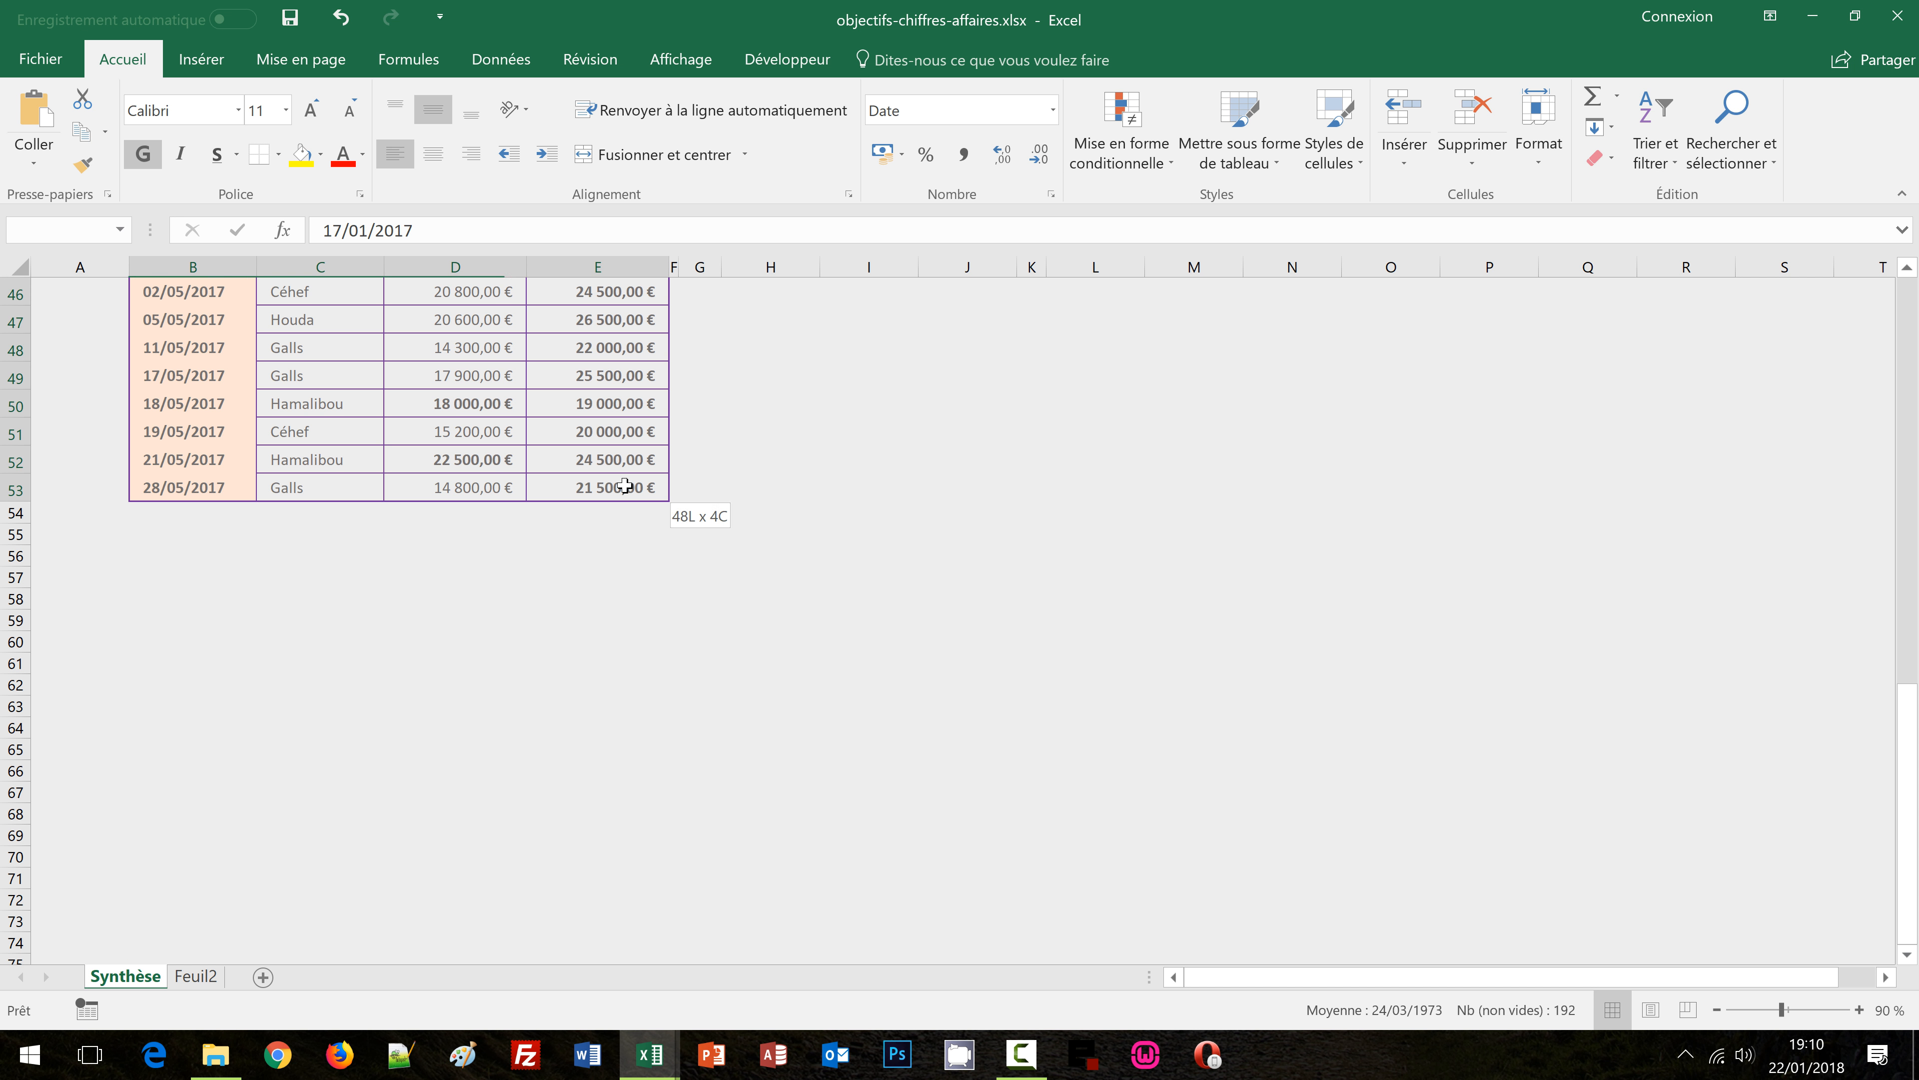
drag(1917, 707, 1911, 333)
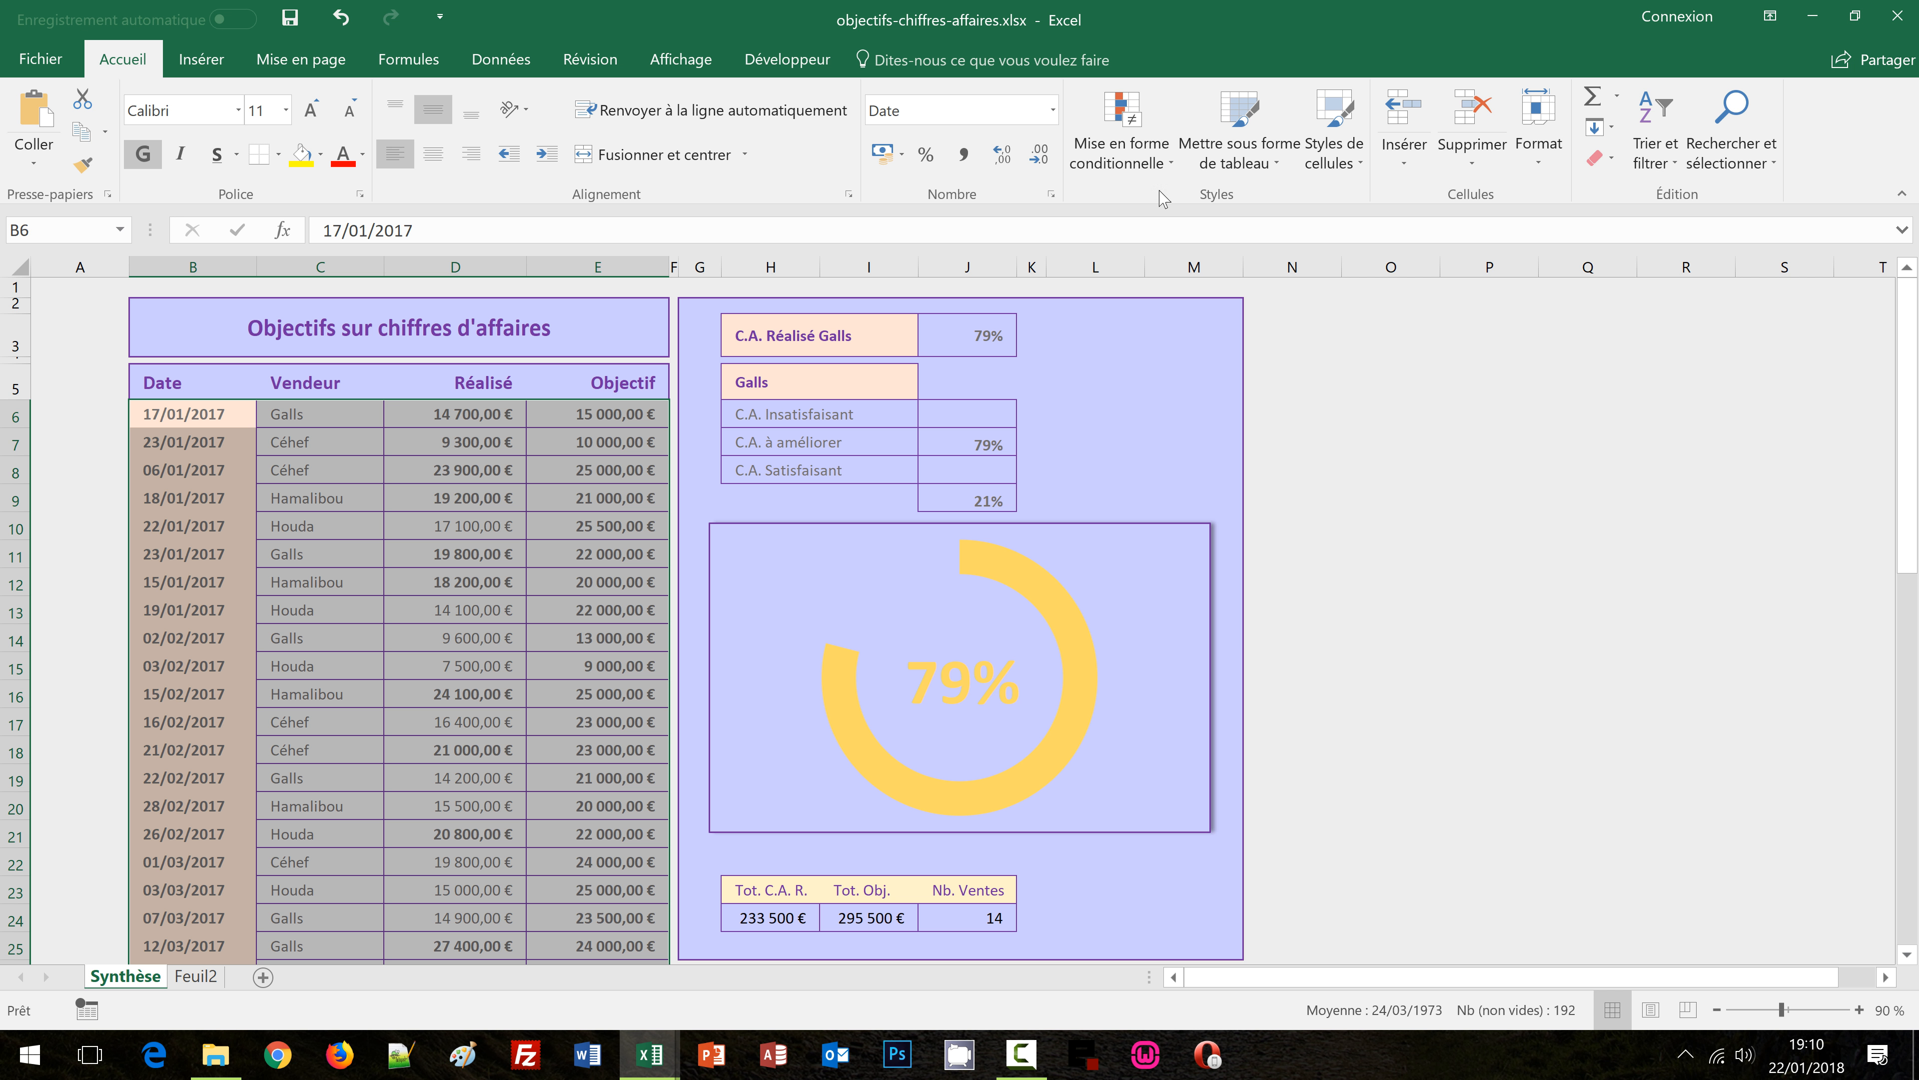
Create a formula-based conditional formatting rule for the selection and begin its formula with =et(, keeping the source cells in view
click(1170, 172)
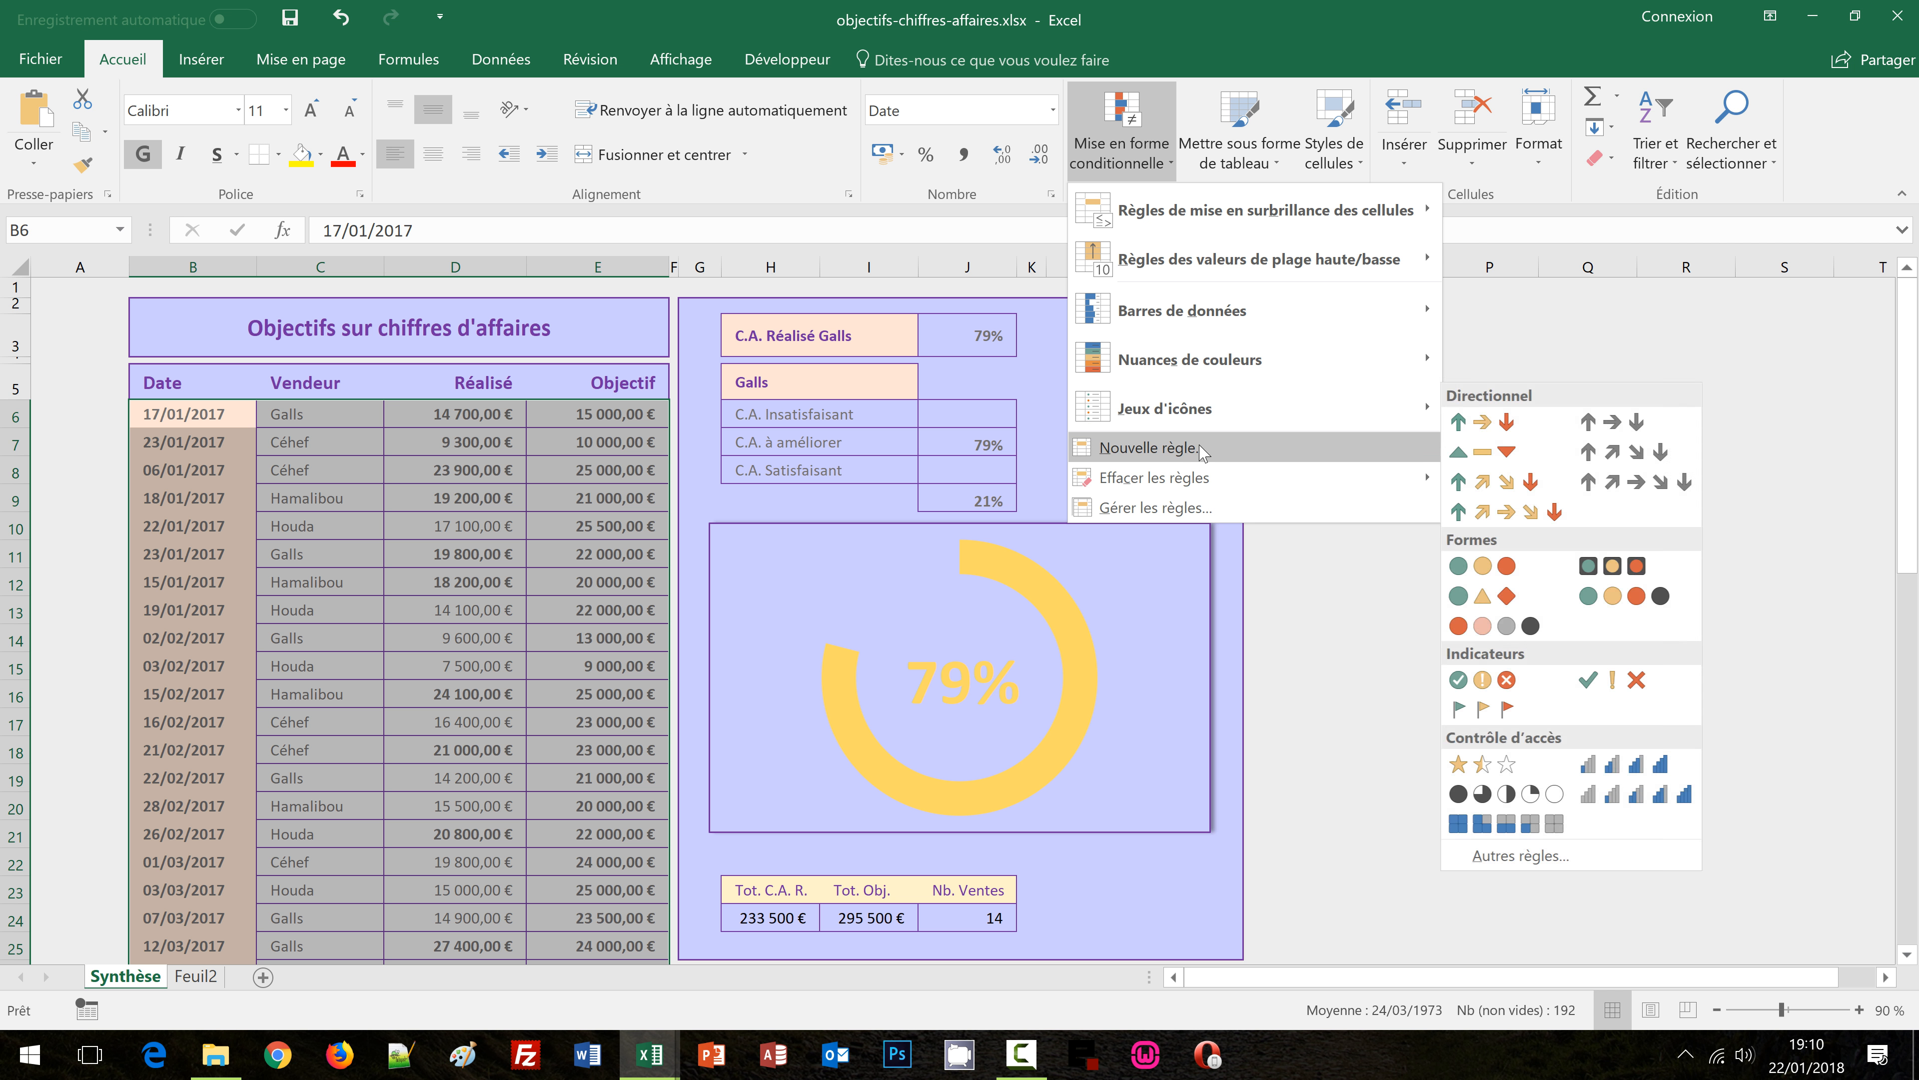
click(1178, 446)
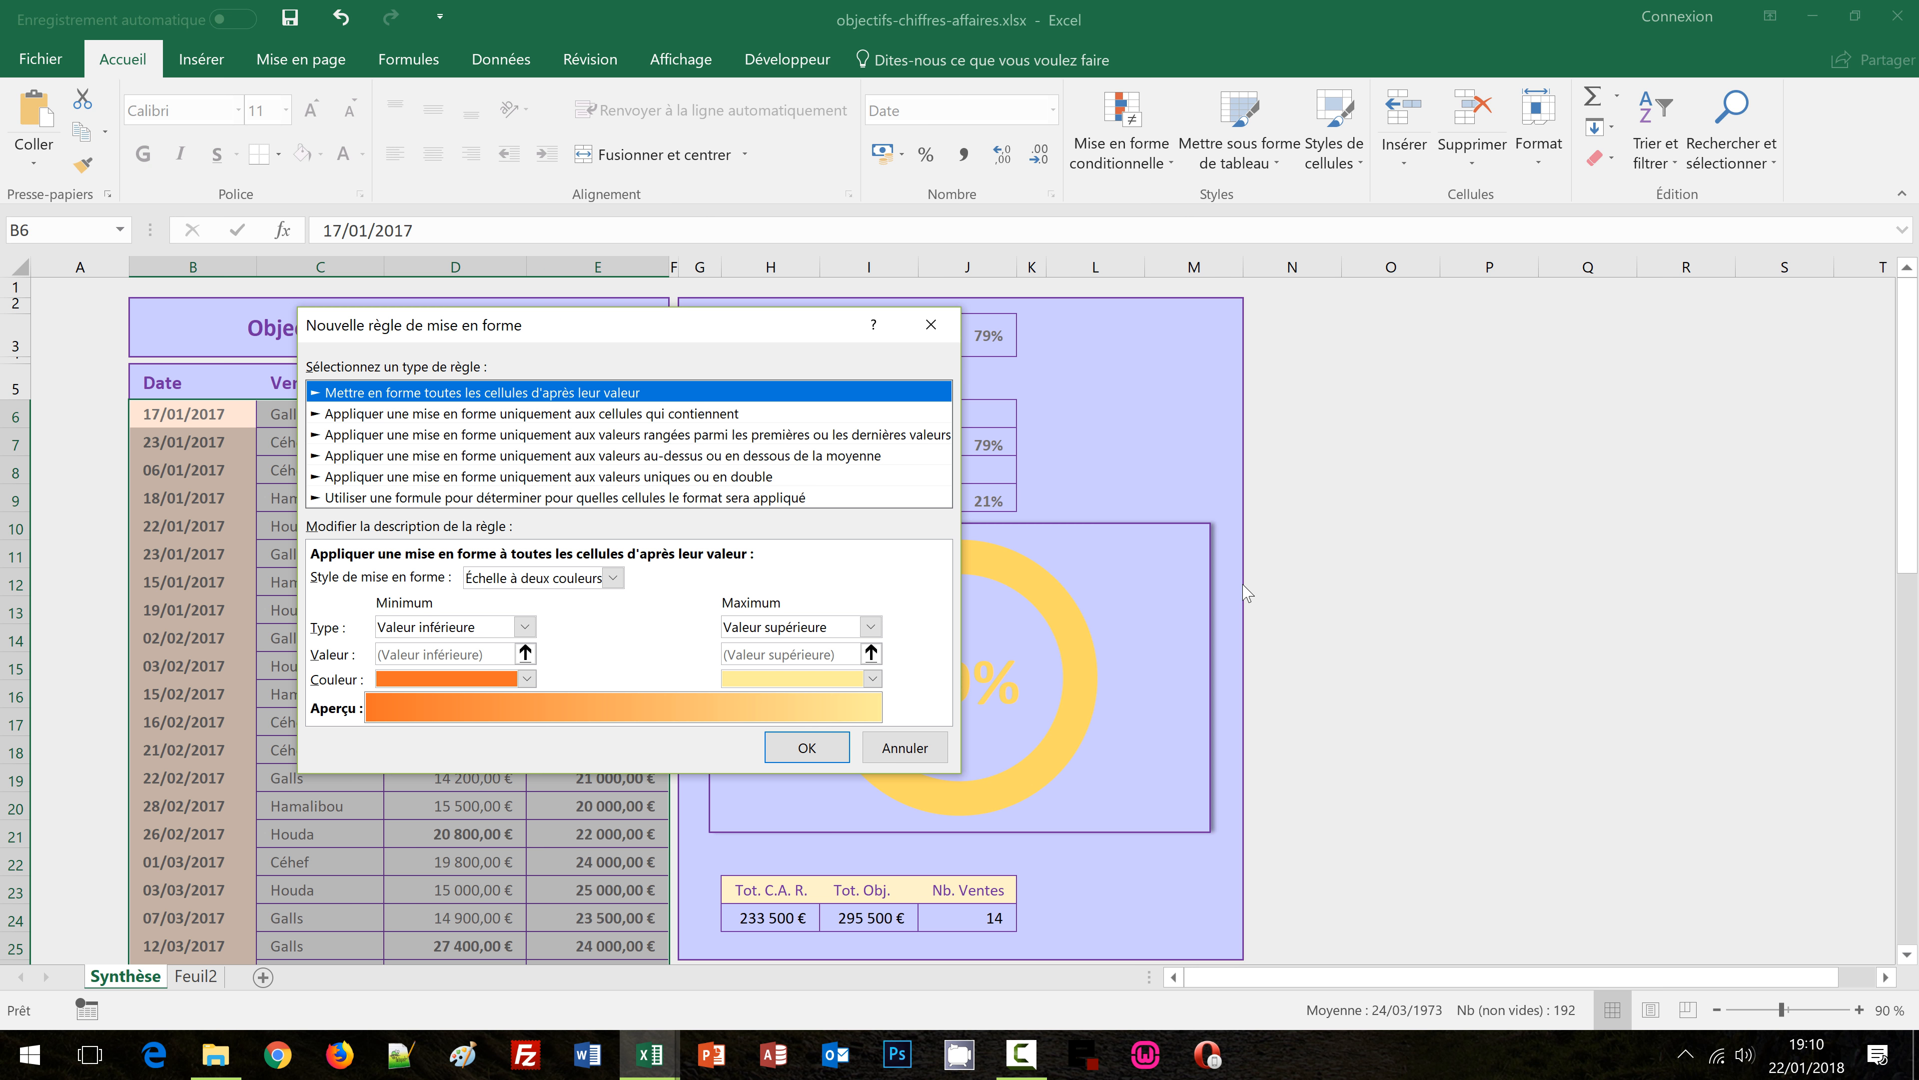
drag(593, 320, 1186, 214)
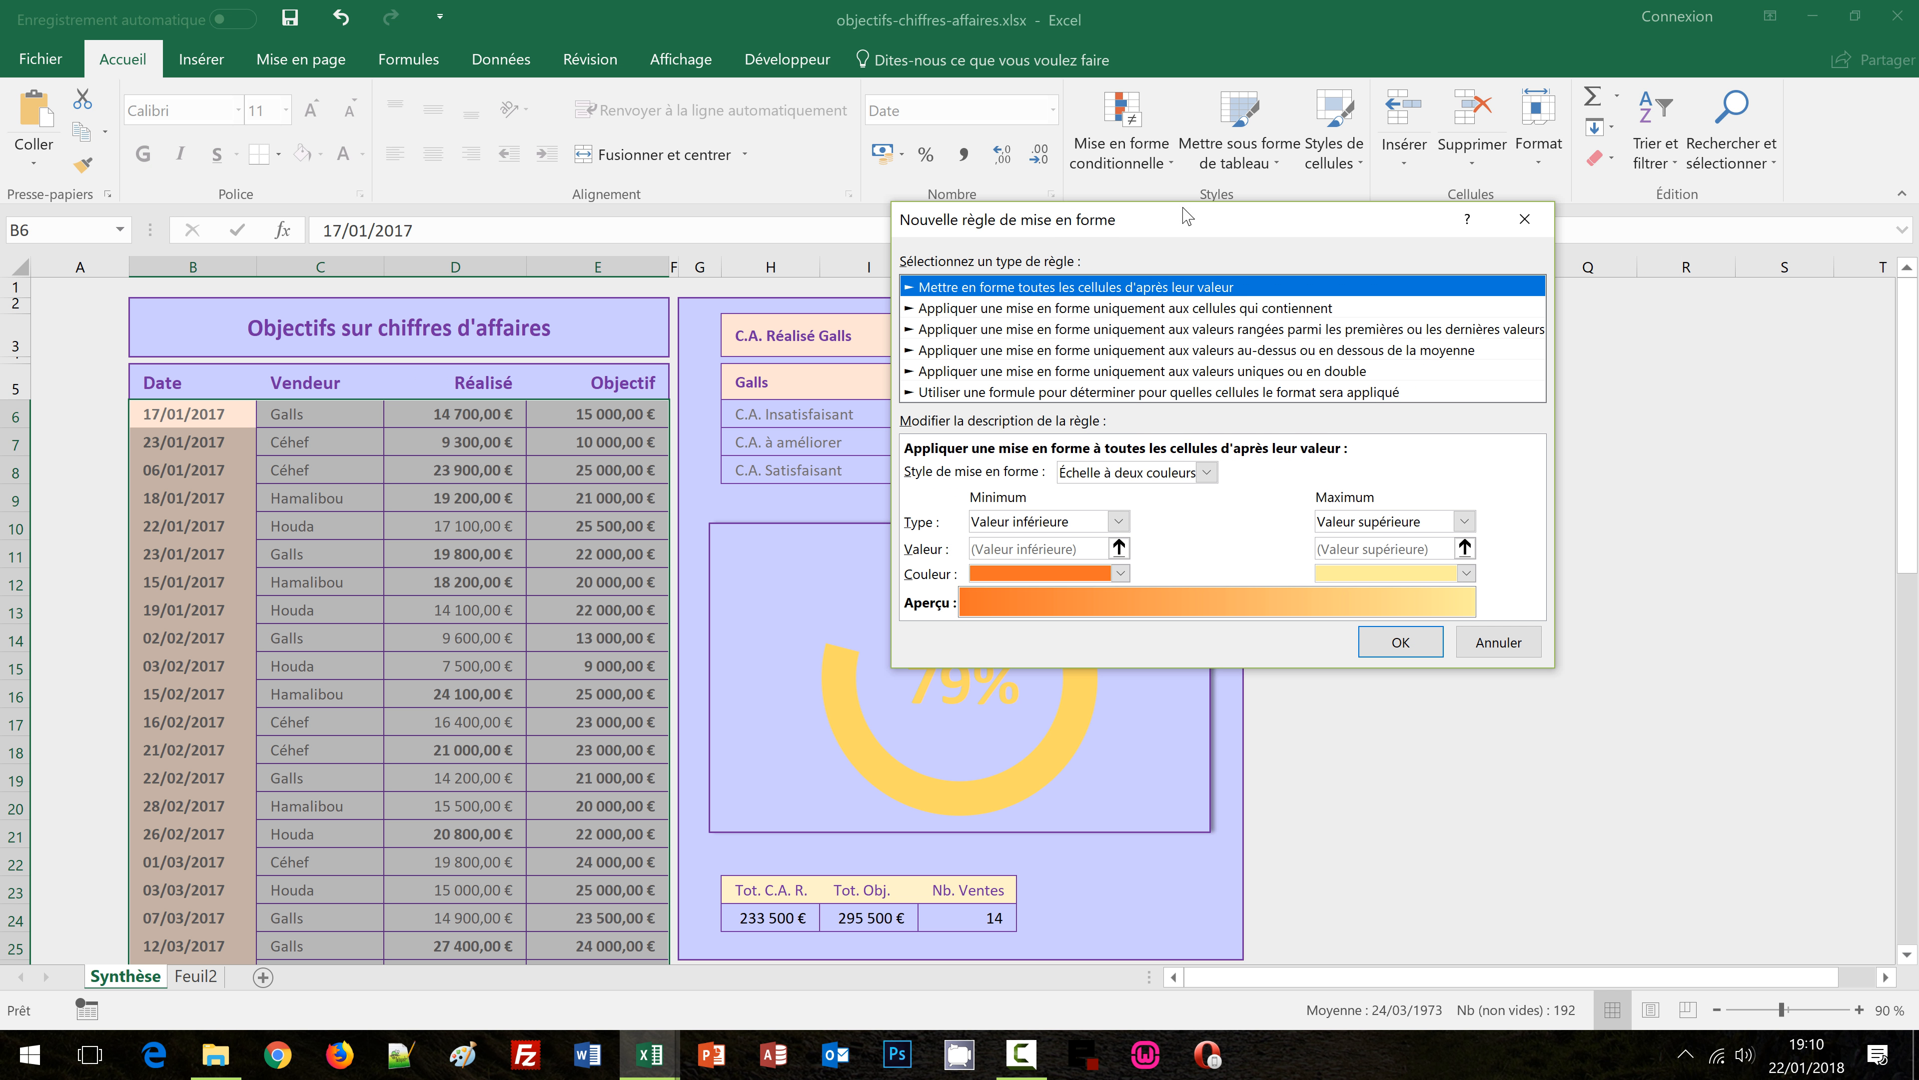
click(940, 392)
click(936, 472)
text(=)
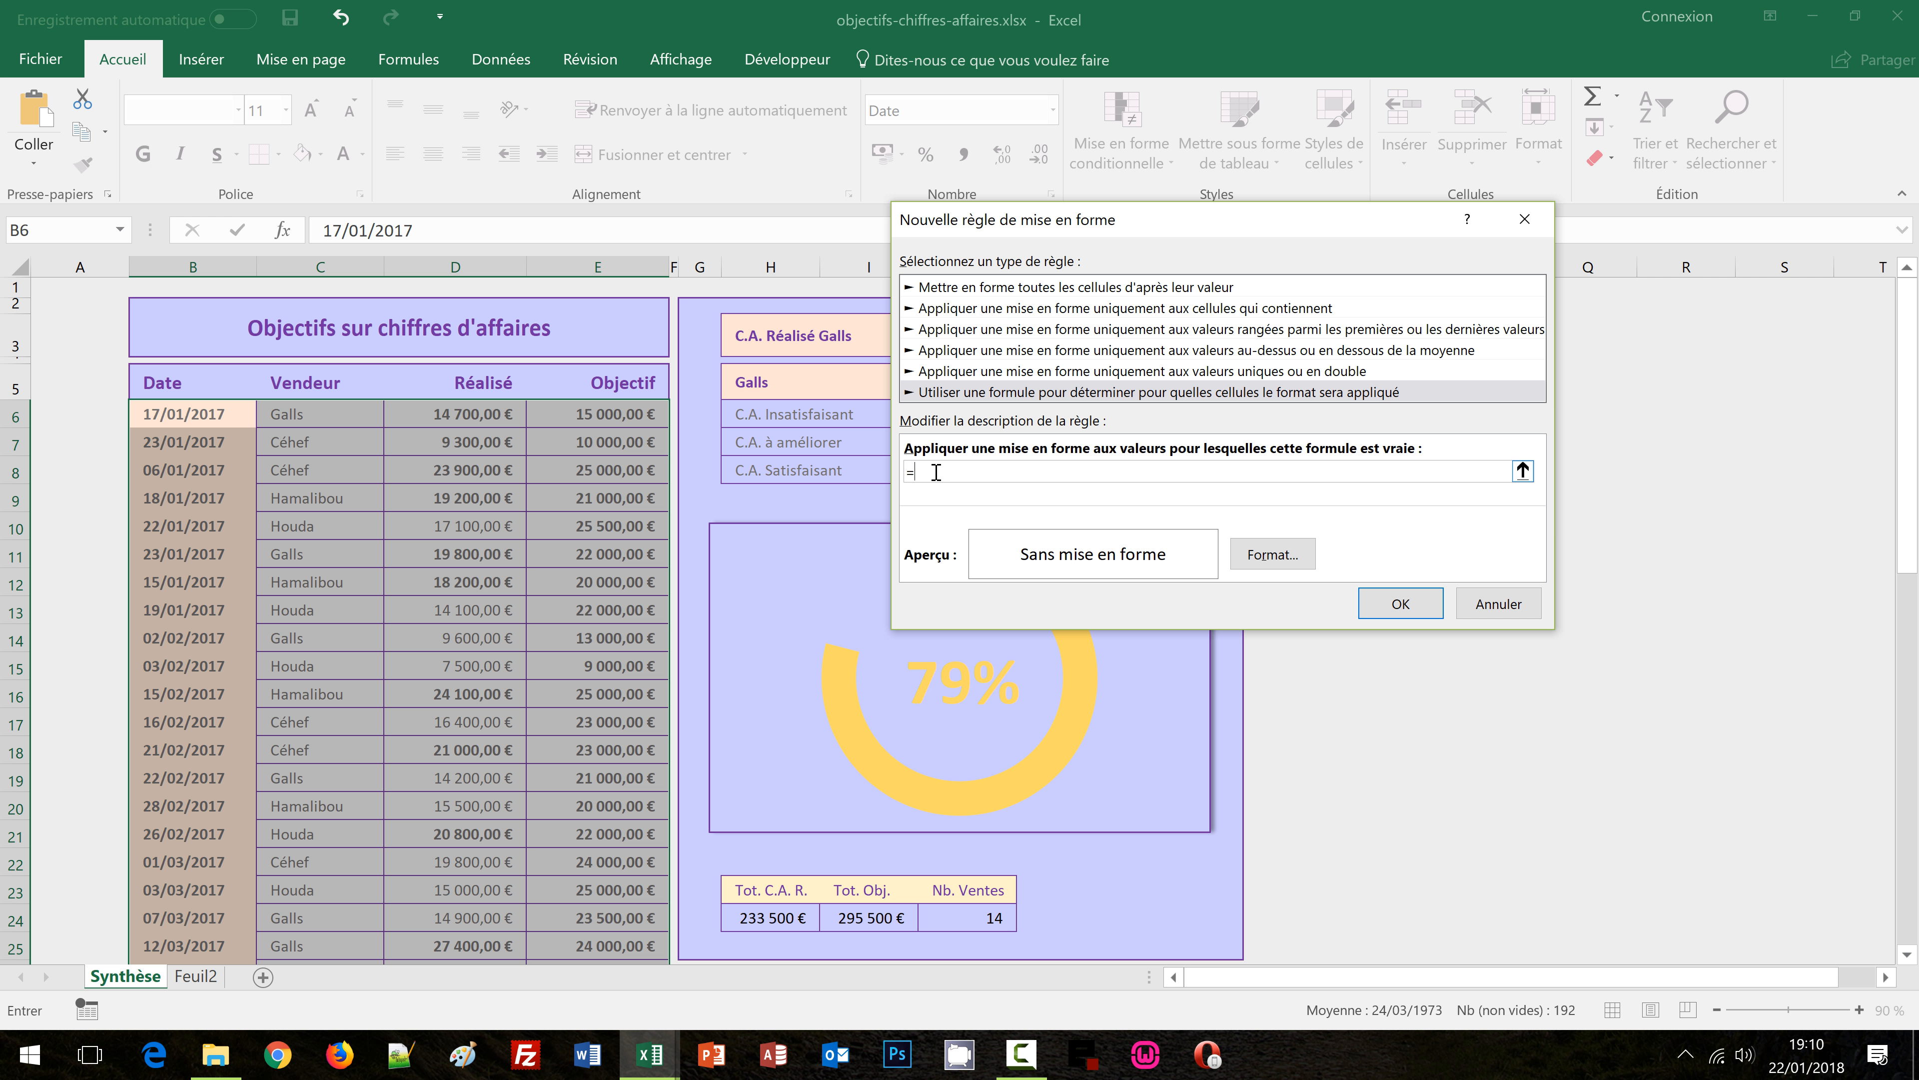
text(et()
drag(1069, 227, 1052, 337)
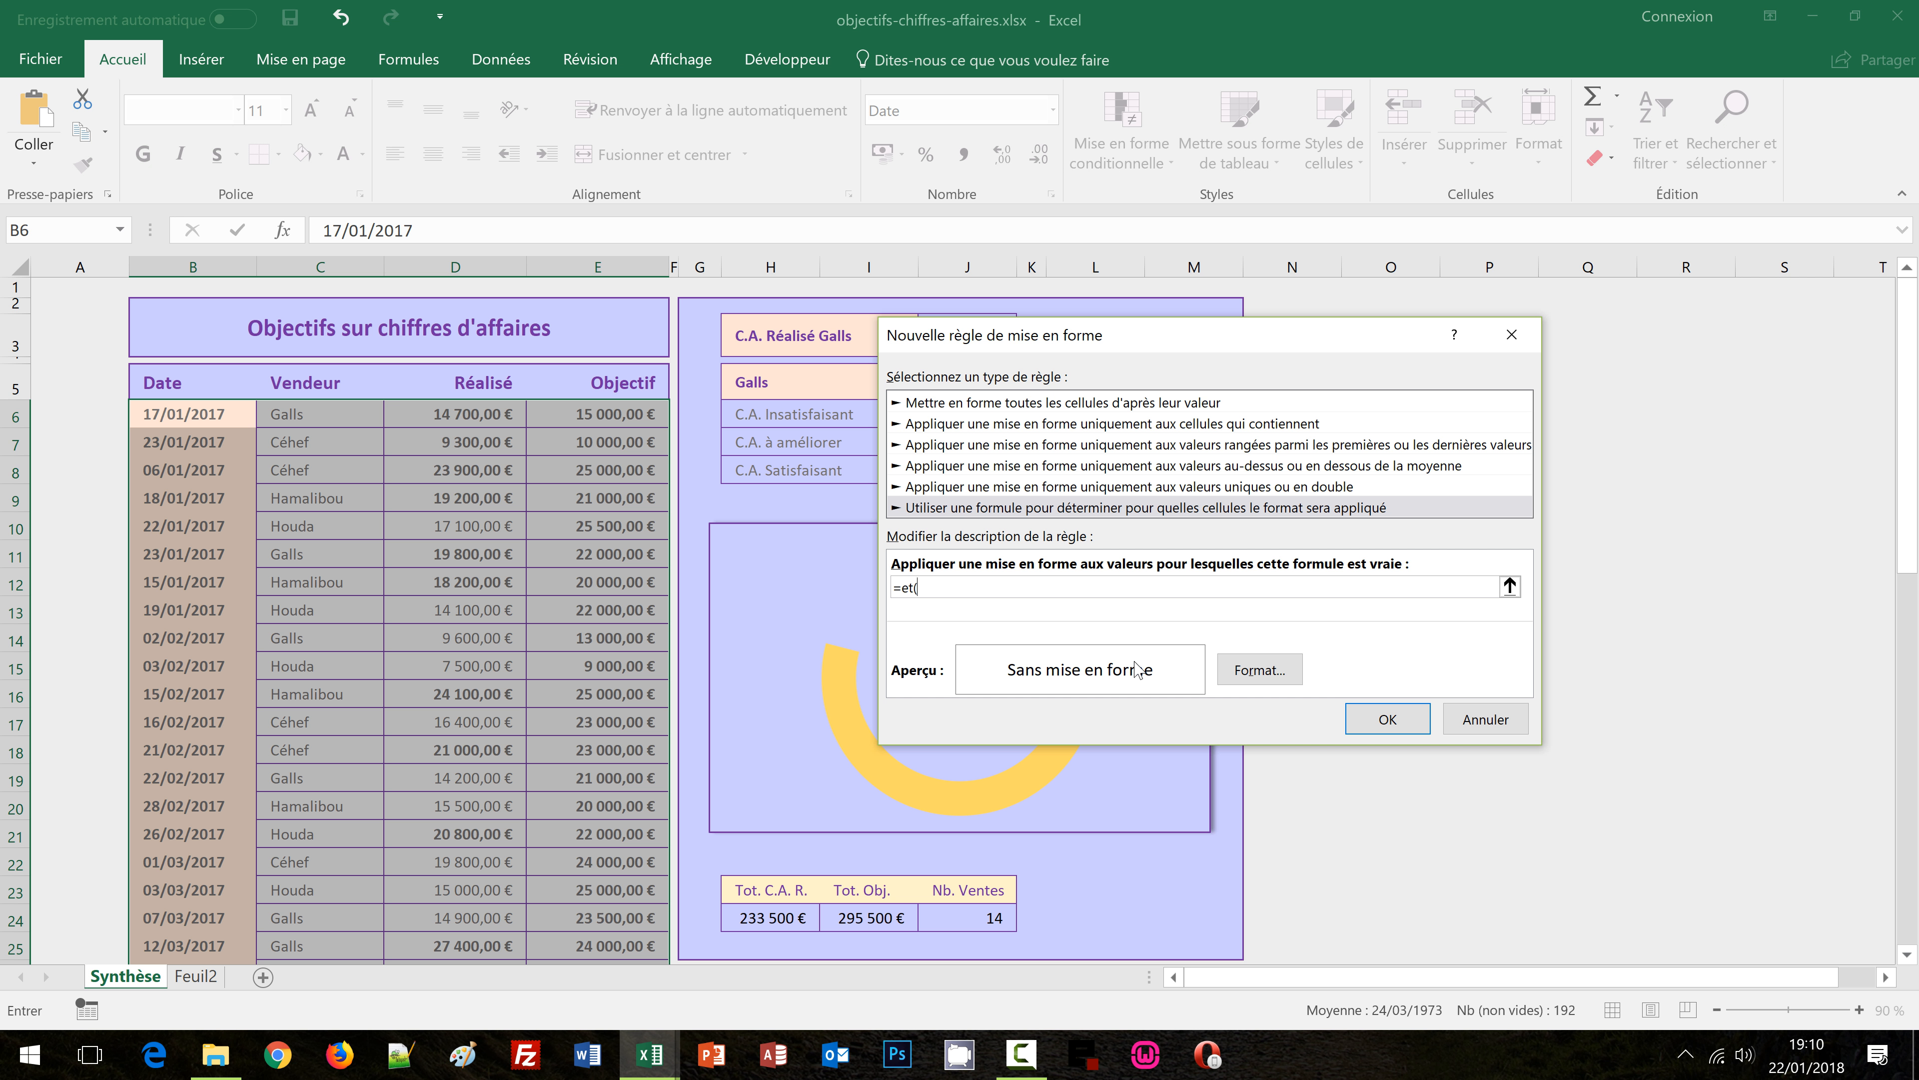
Add the first ET criterion $C6=$H$5, with only column C fixed for the seller cell, followed by a semicolon
click(295, 412)
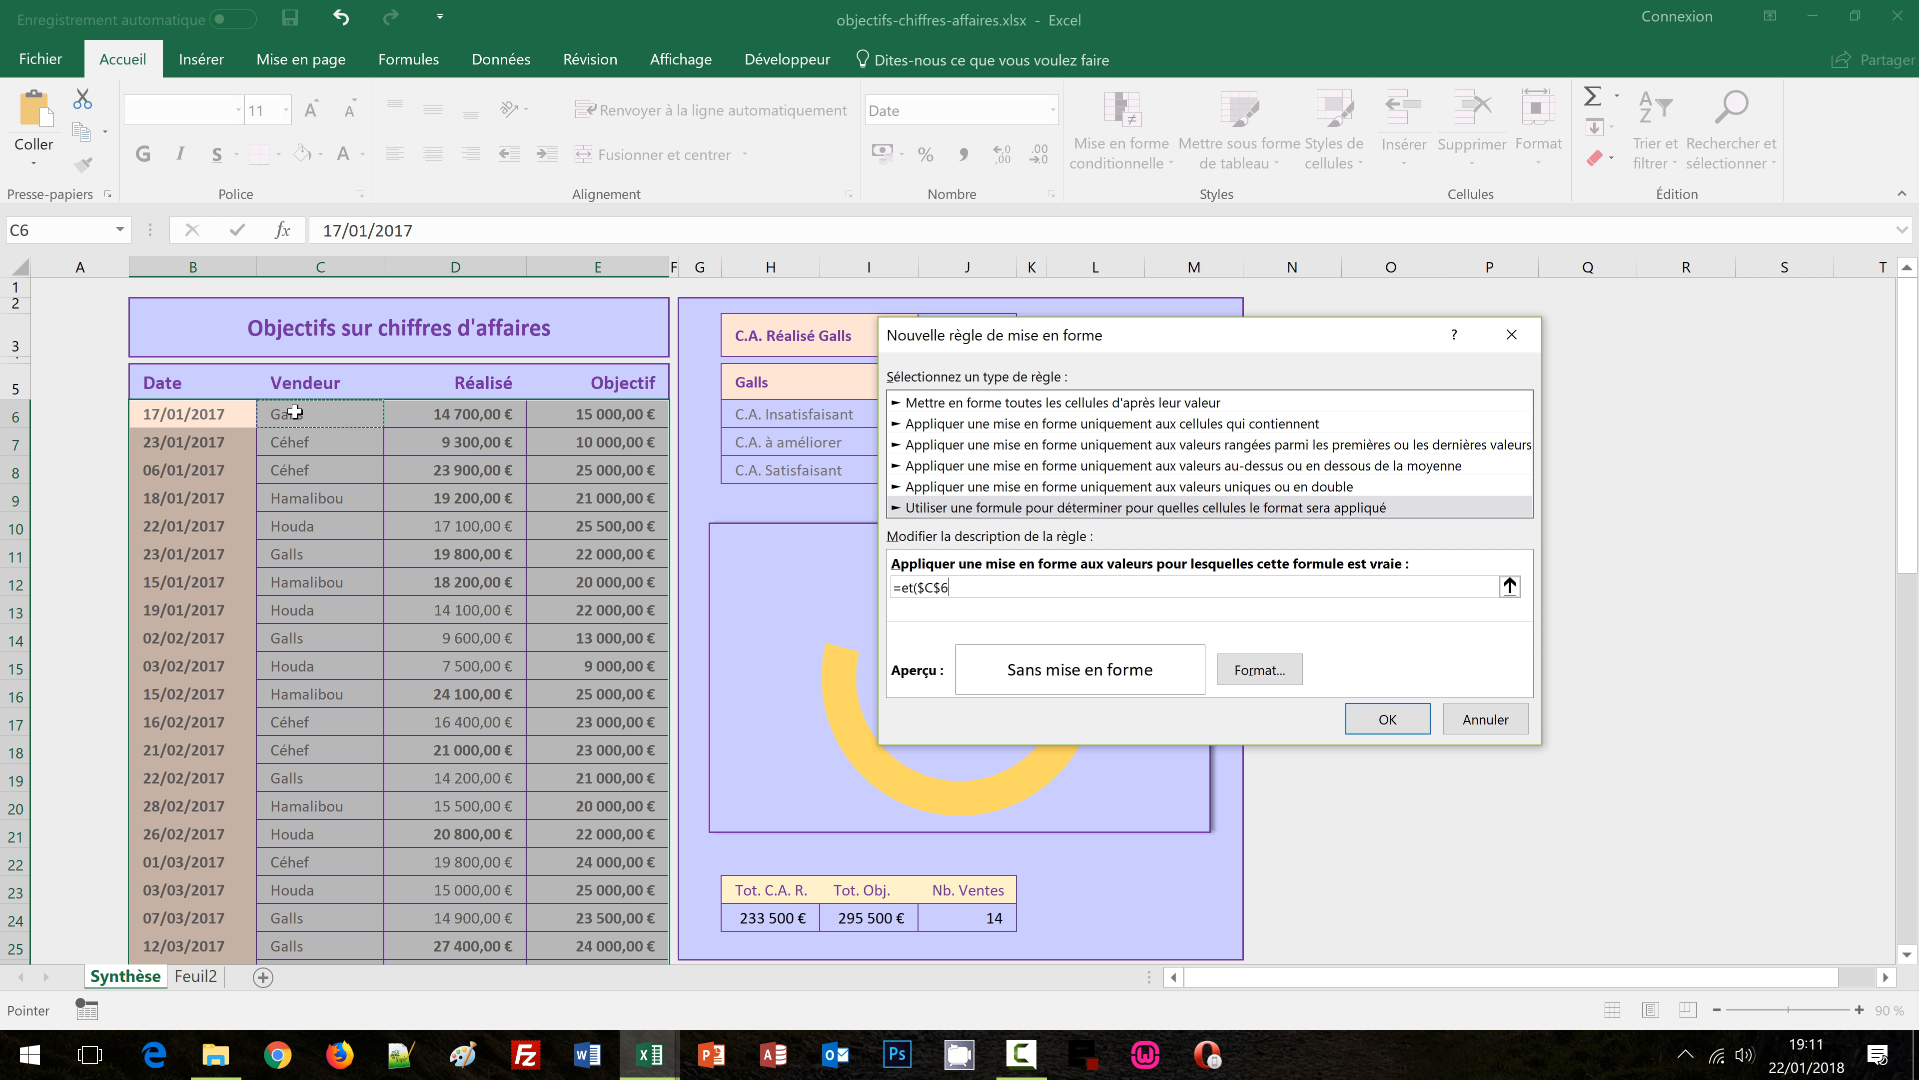
key(F4)
key(F4)
text(=)
click(775, 383)
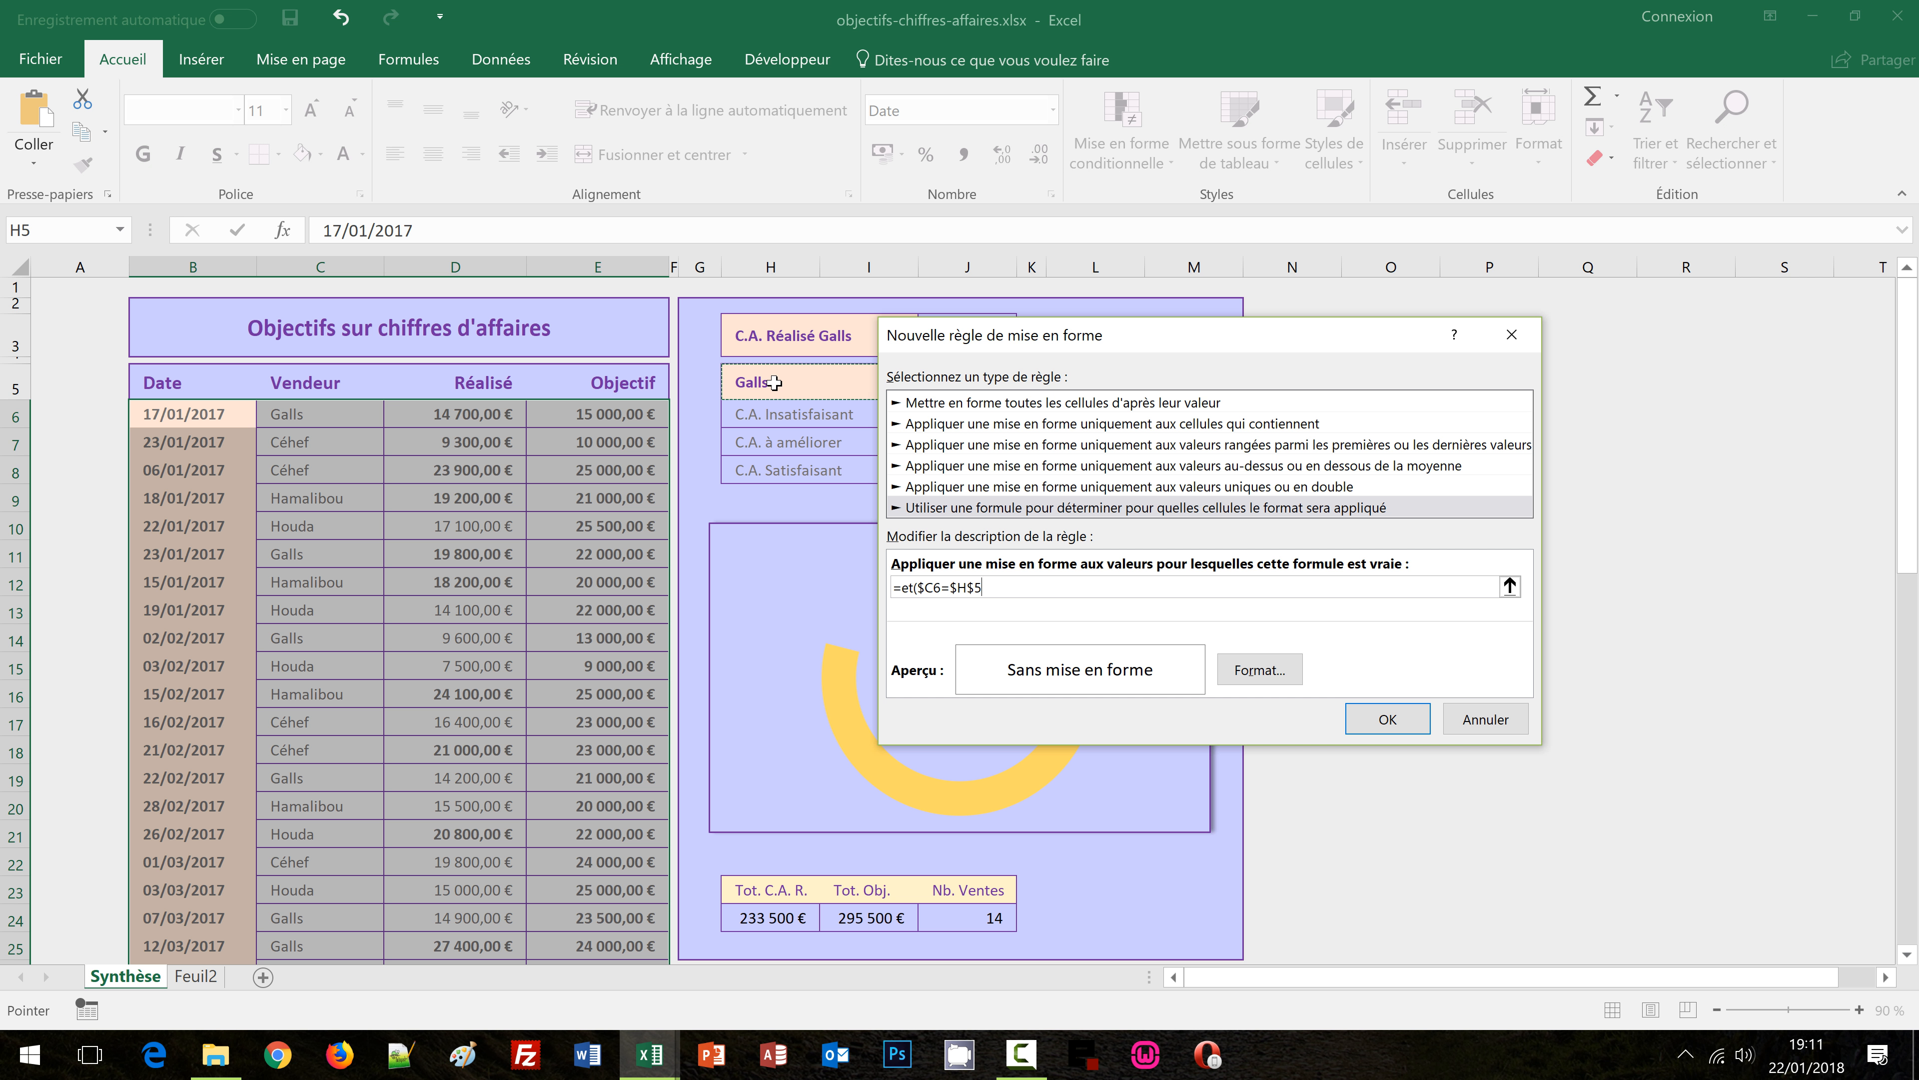
text(;)
Add the second ET criterion $D6/$E6>=$G$5, with only the columns fixed for D6 and E6
click(447, 413)
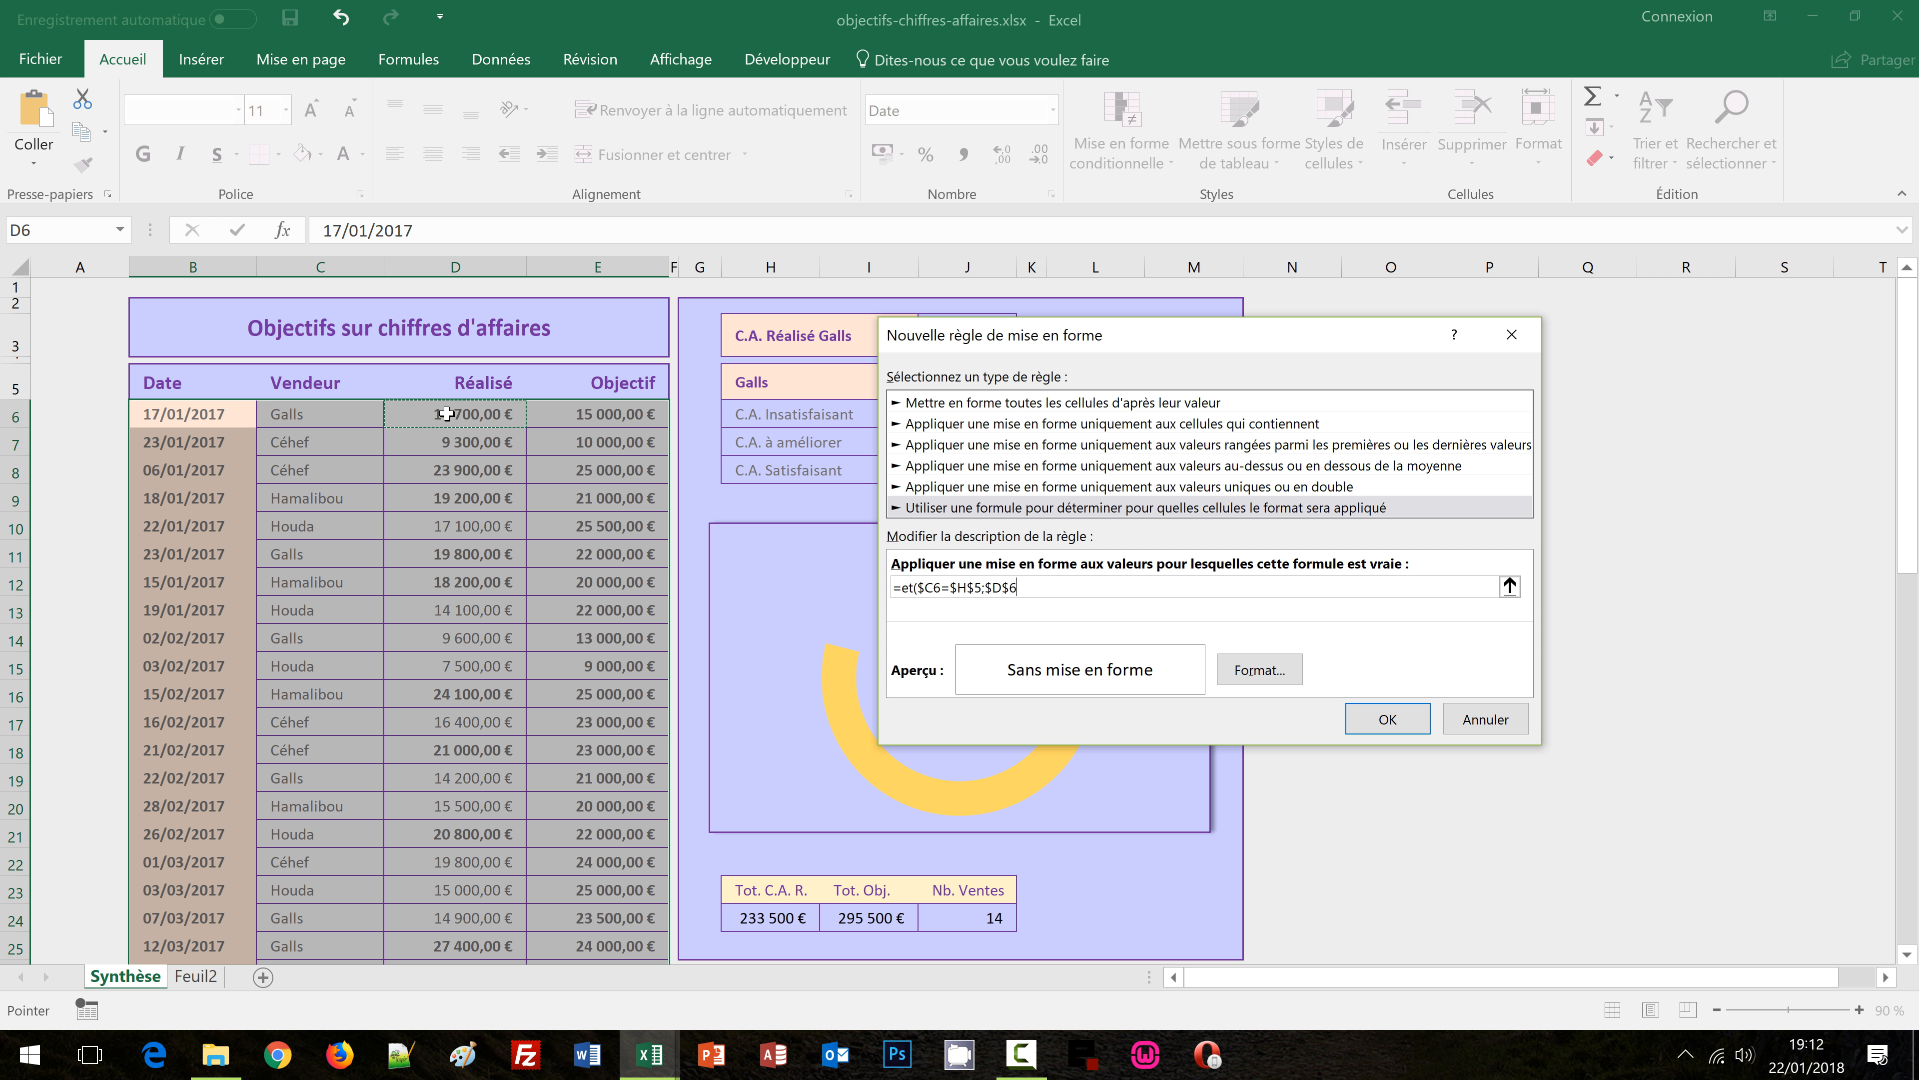
key(F4)
key(F4)
text(/)
click(632, 416)
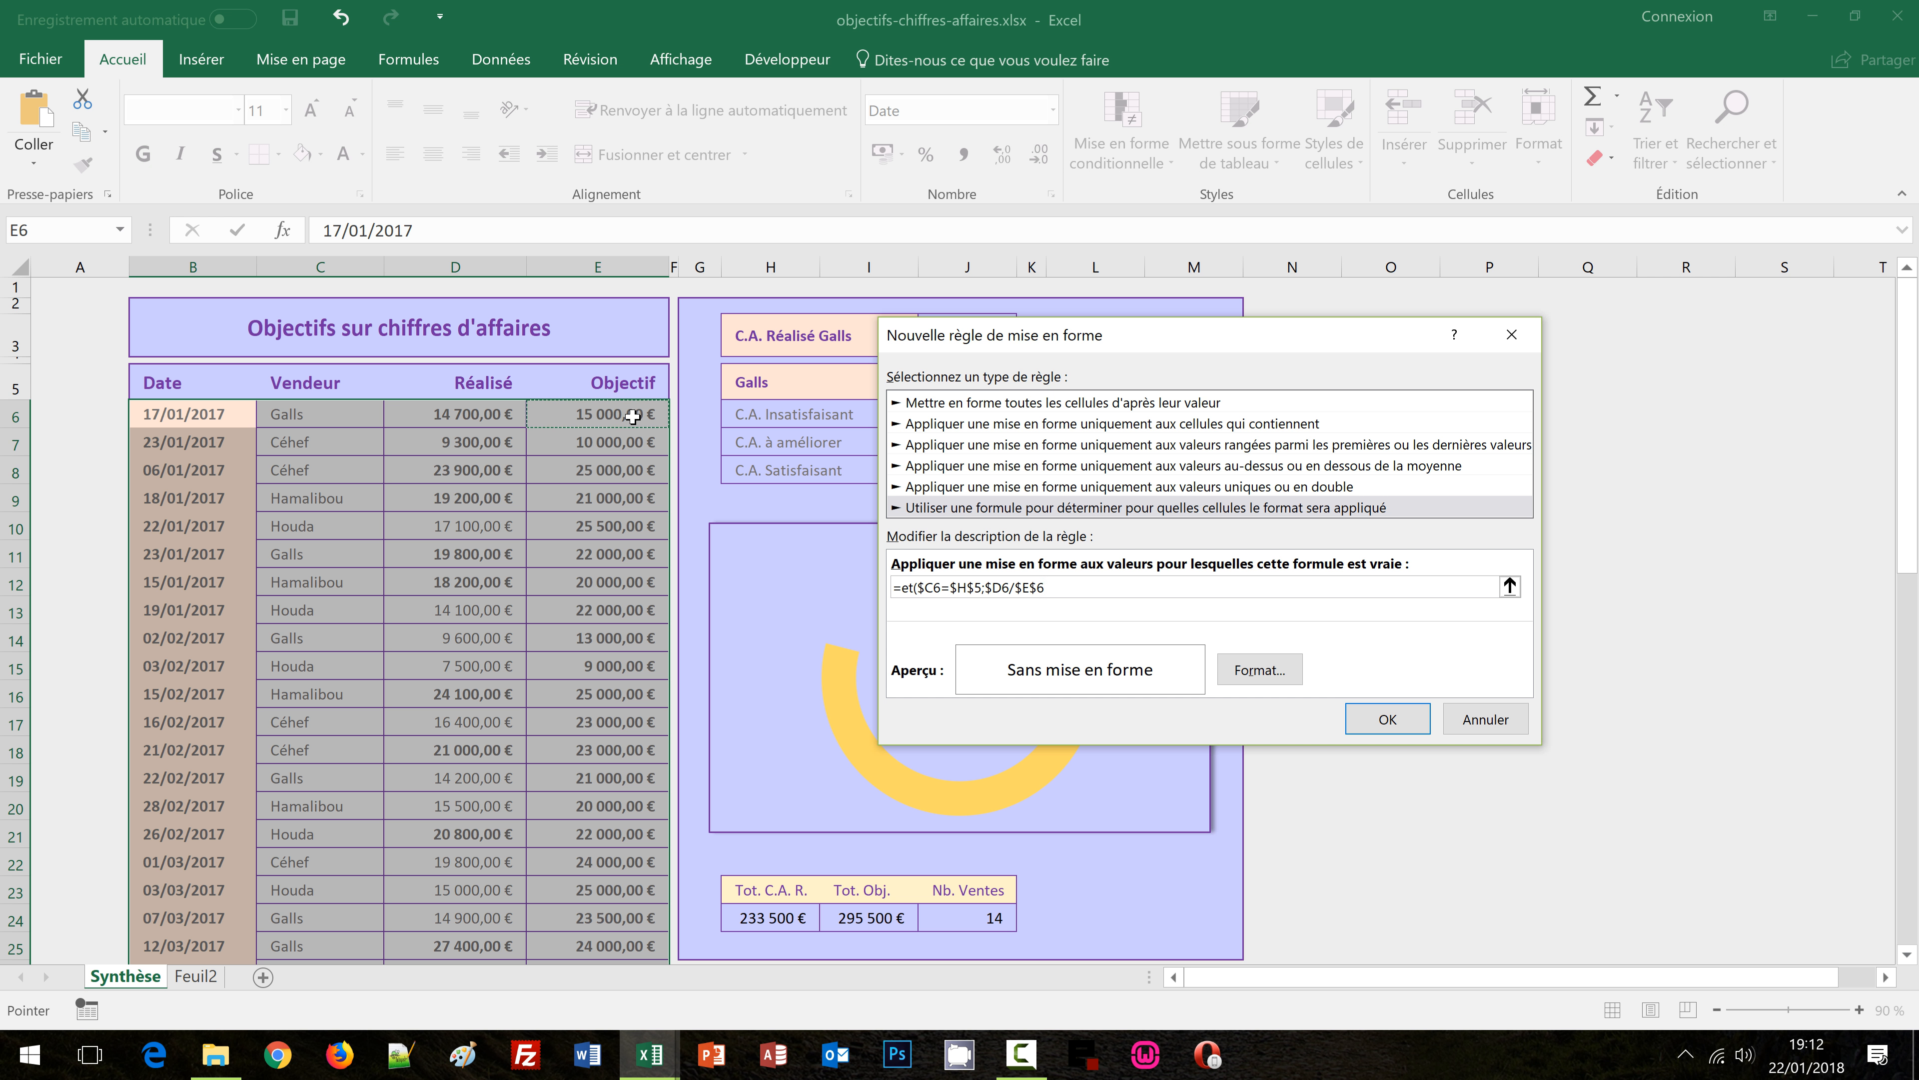
key(F4)
key(F4)
text(>=)
click(697, 379)
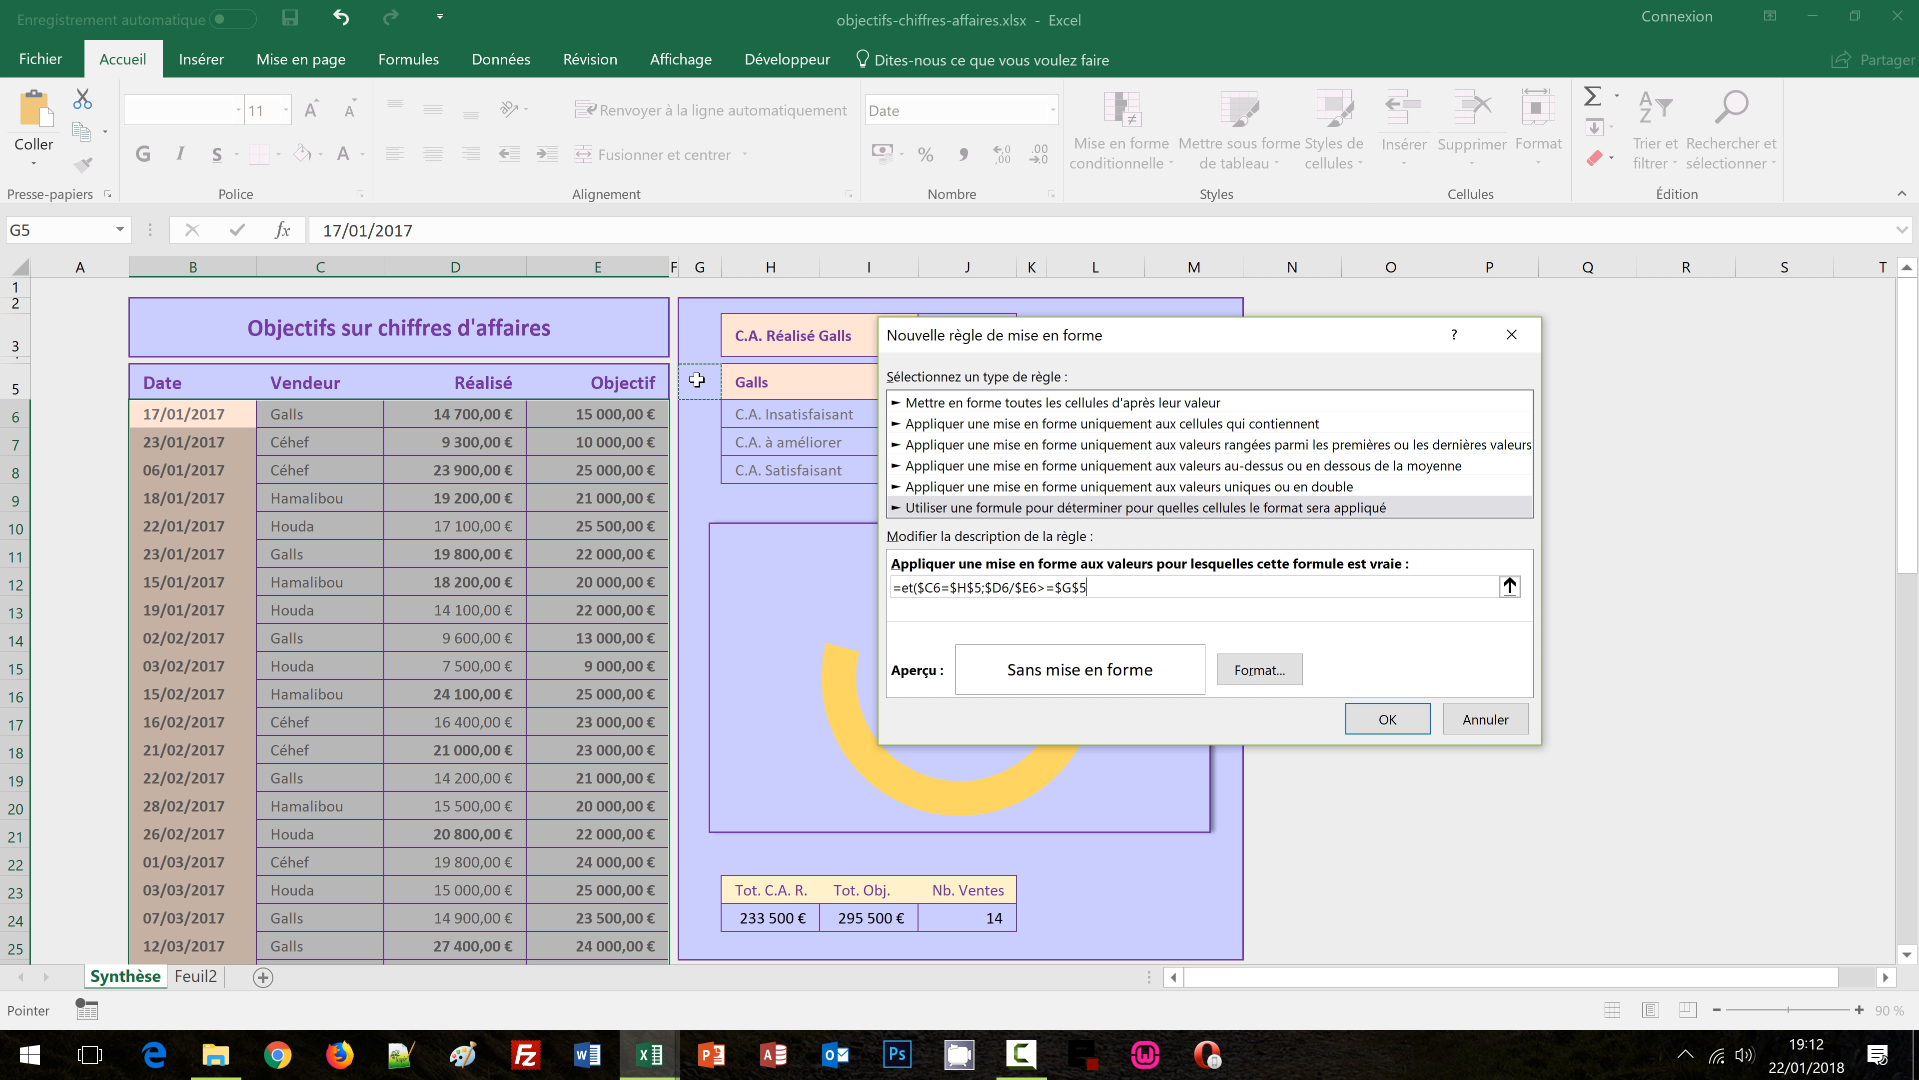
Add the third ET criterion $D6/$E6<$G$6 after a semicolon and close the function's parenthesis
text(;)
click(484, 418)
key(F4)
key(F4)
text(/)
click(589, 417)
key(F4)
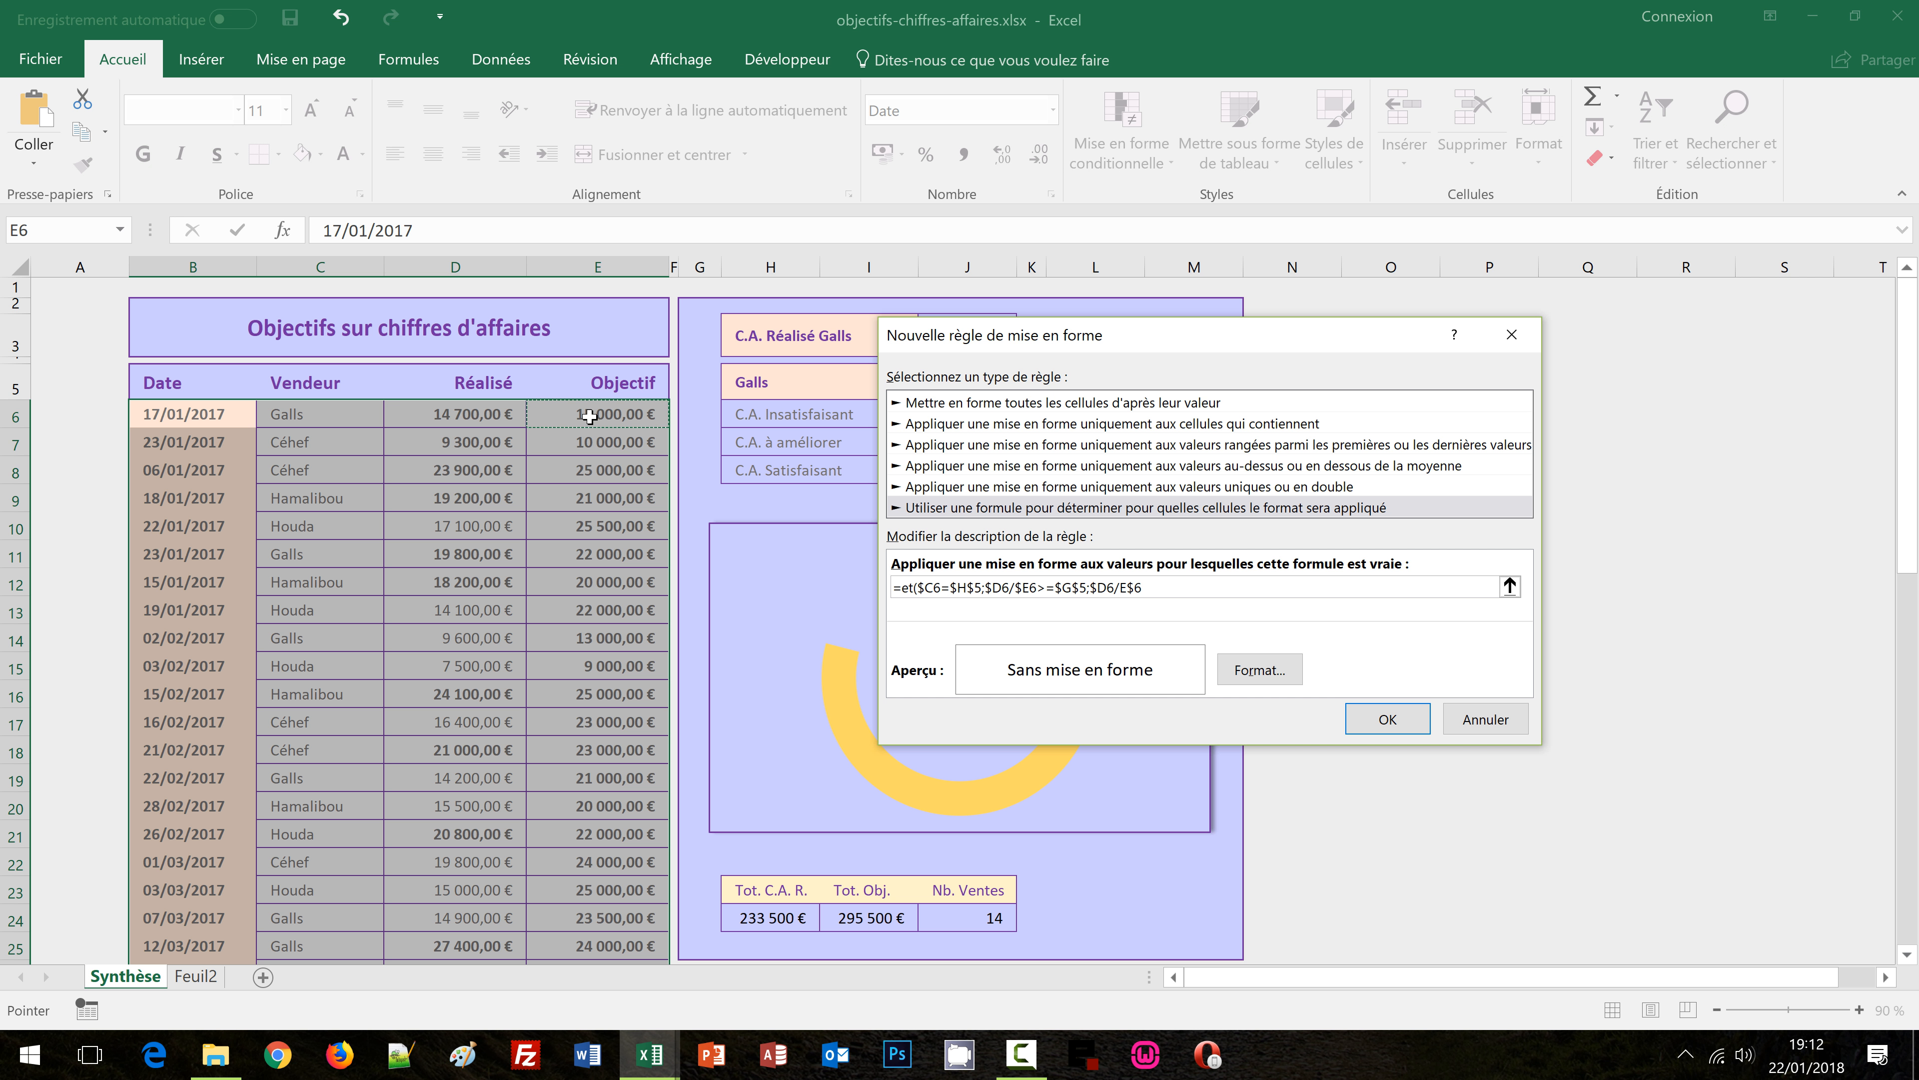
key(F4)
text(<)
click(703, 414)
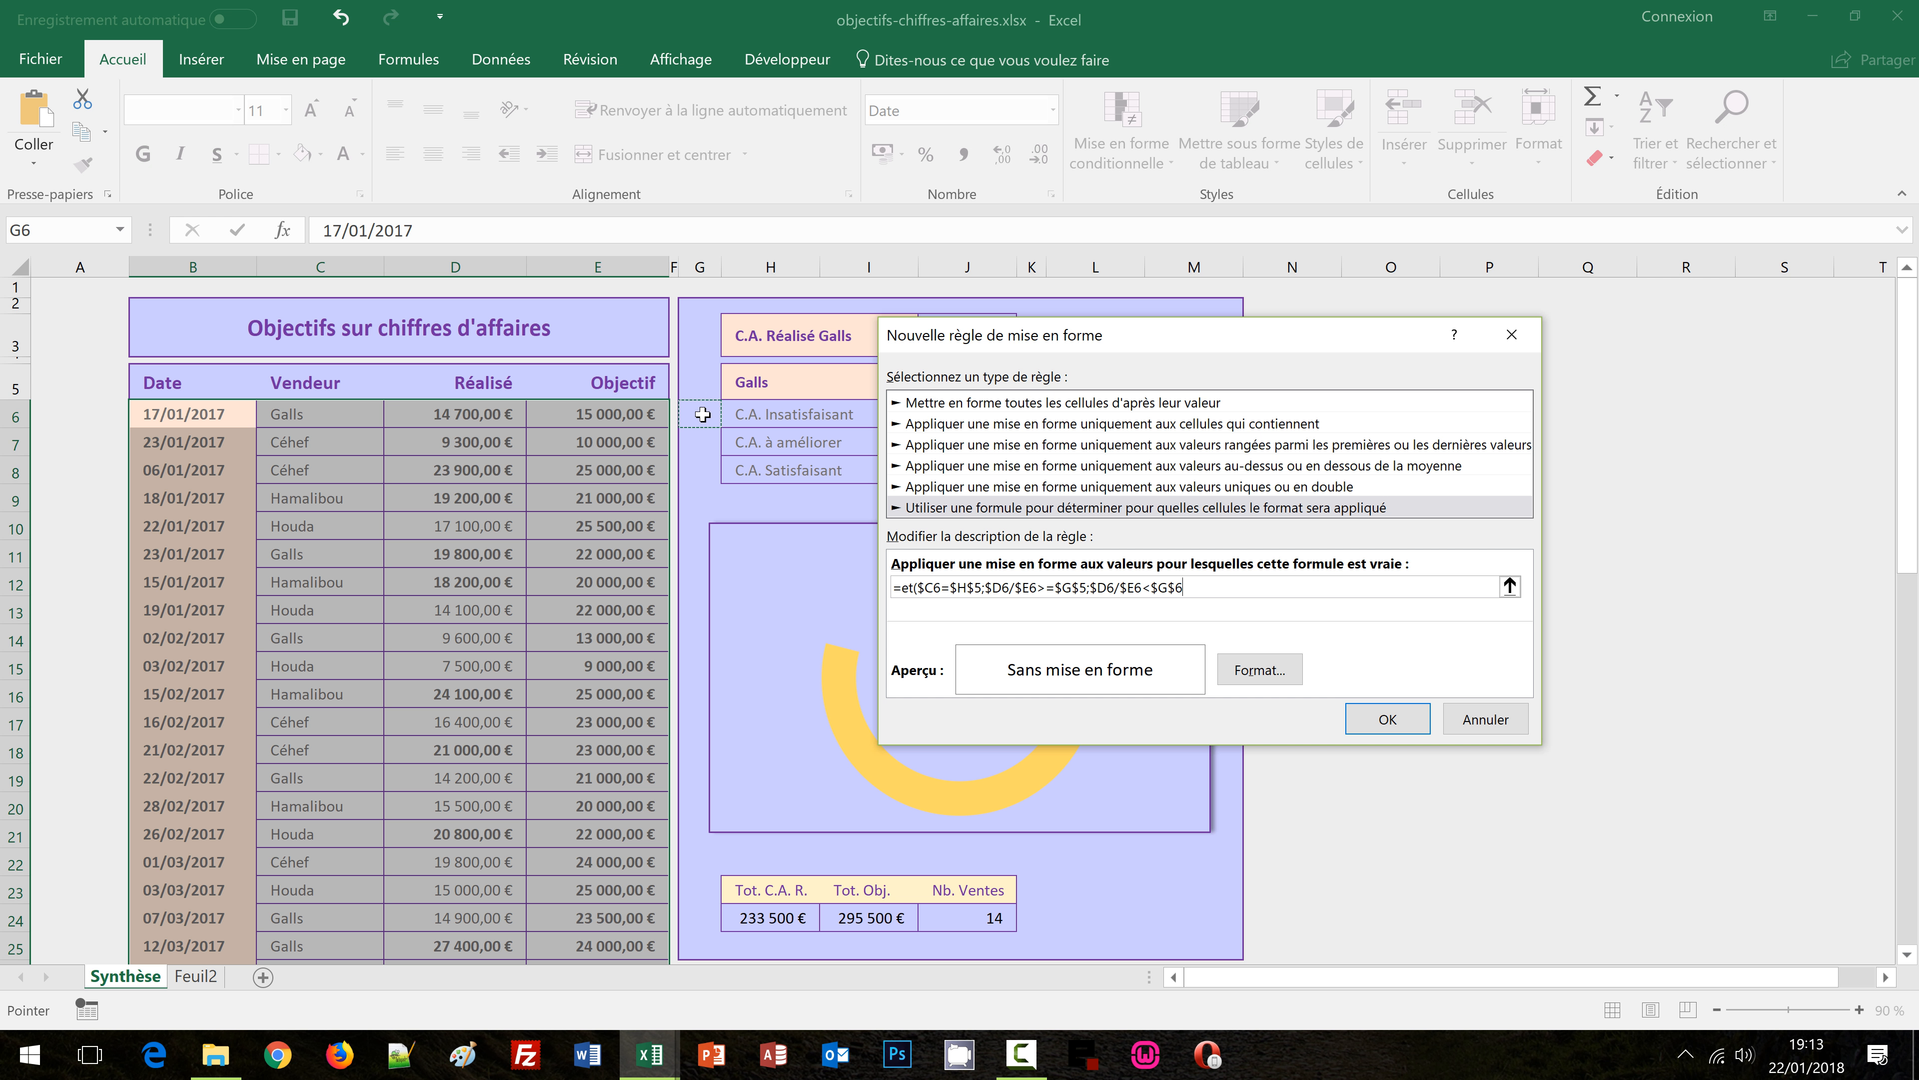
text())
Give the rule a salmon-red fill from the additional standard colours and validate the new rule
click(1257, 675)
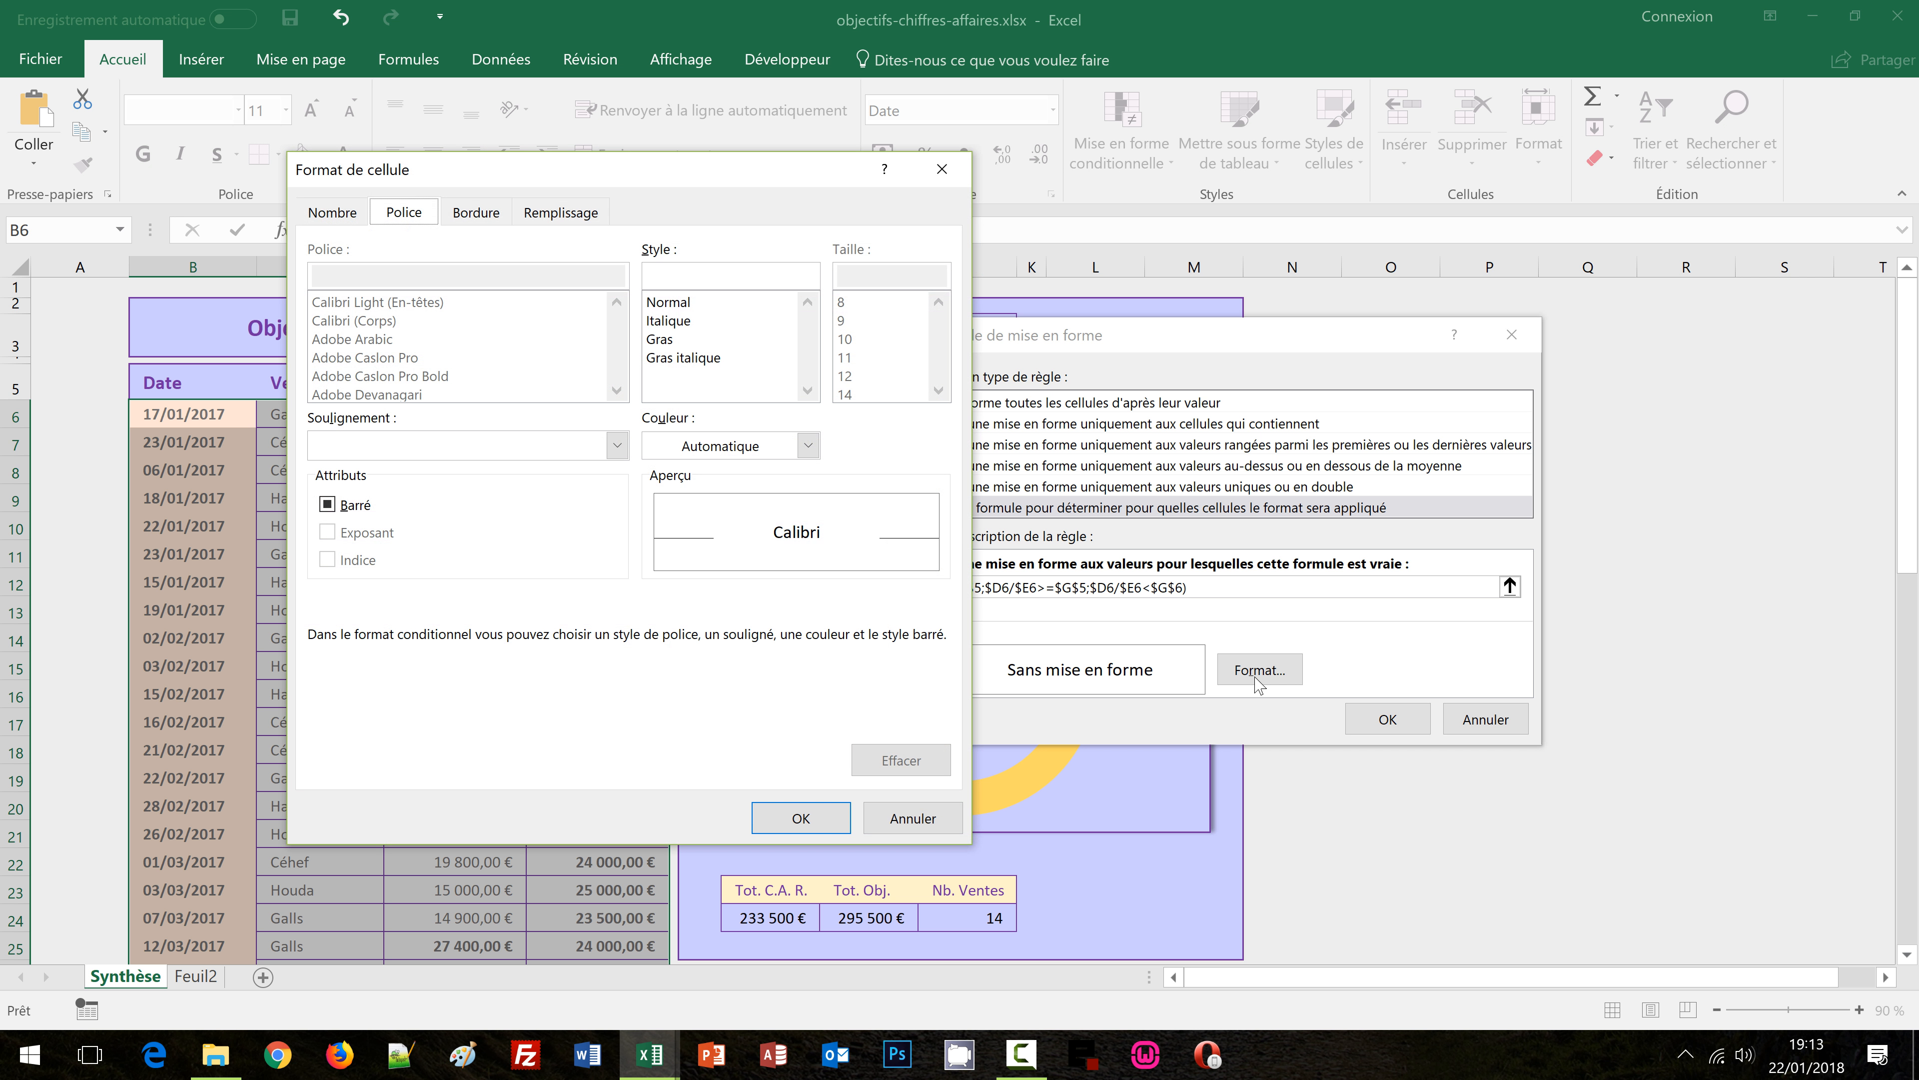
click(581, 215)
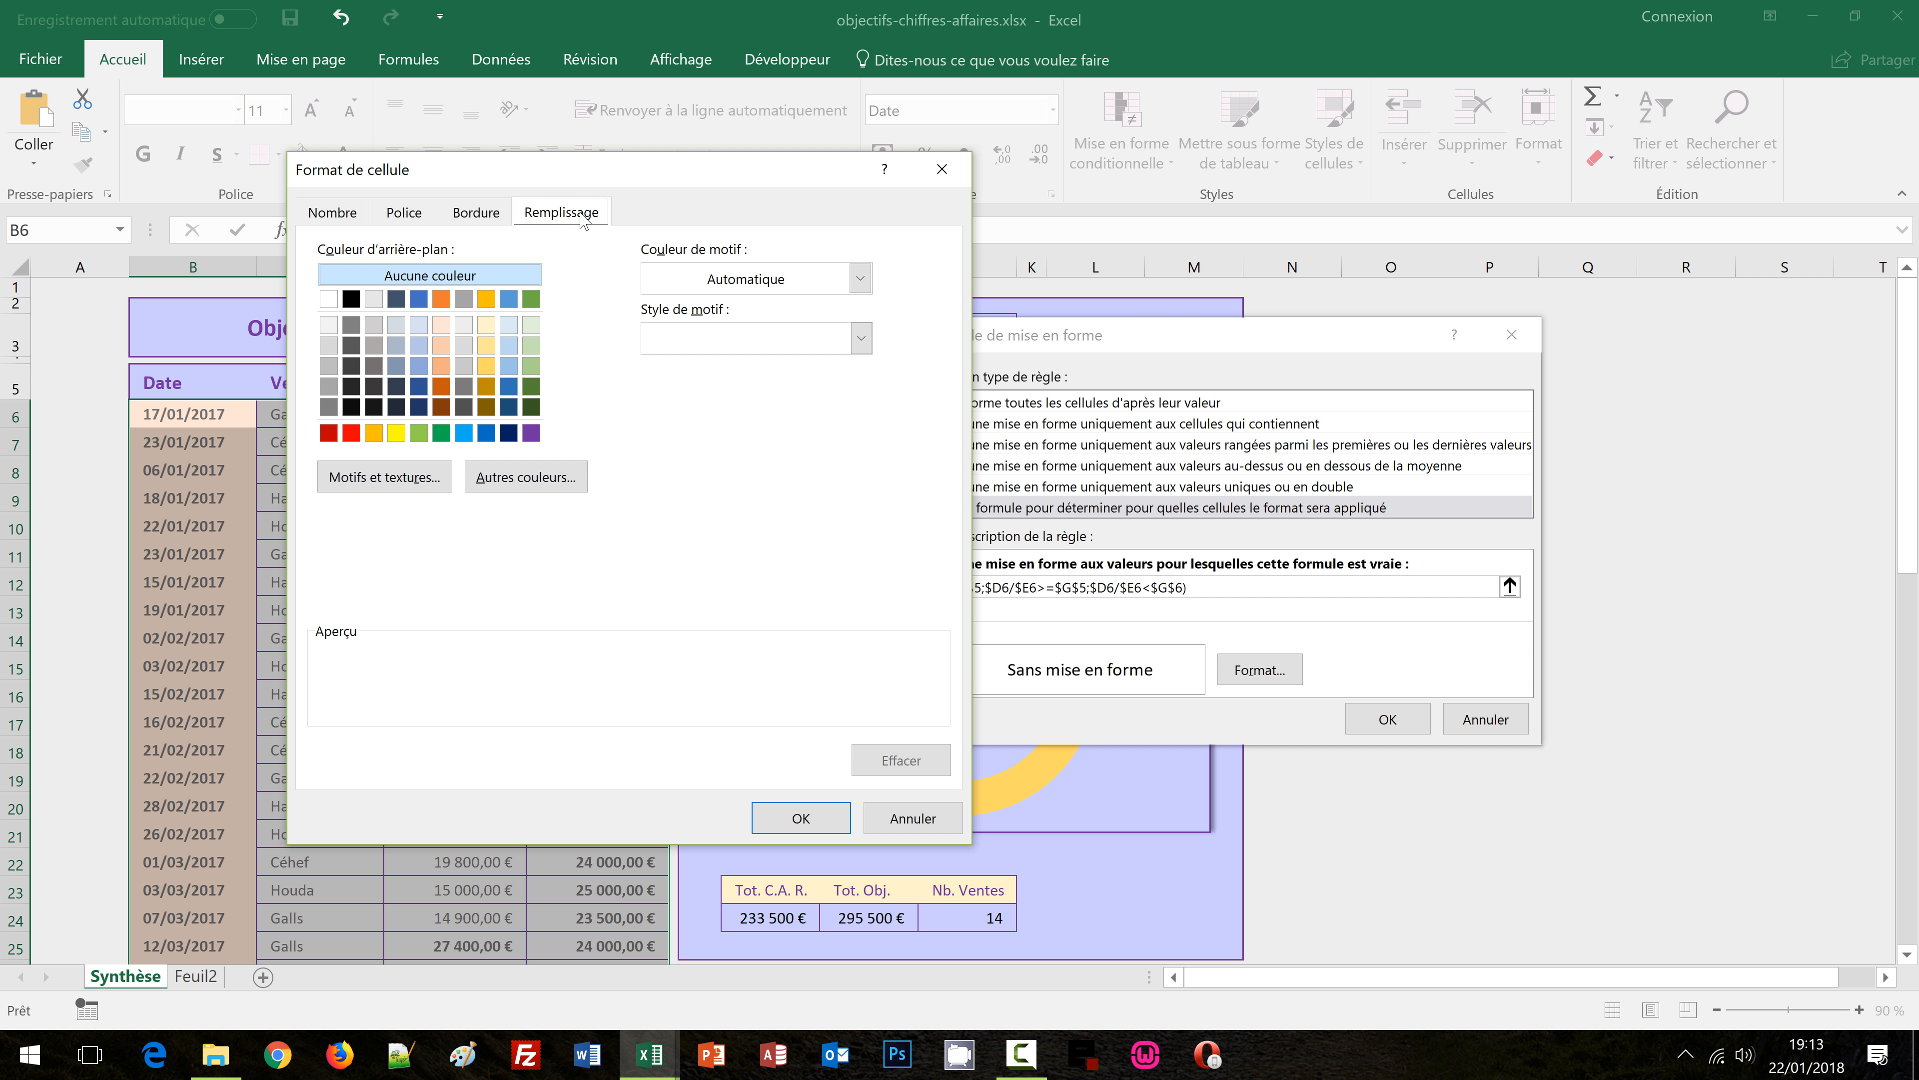
click(512, 485)
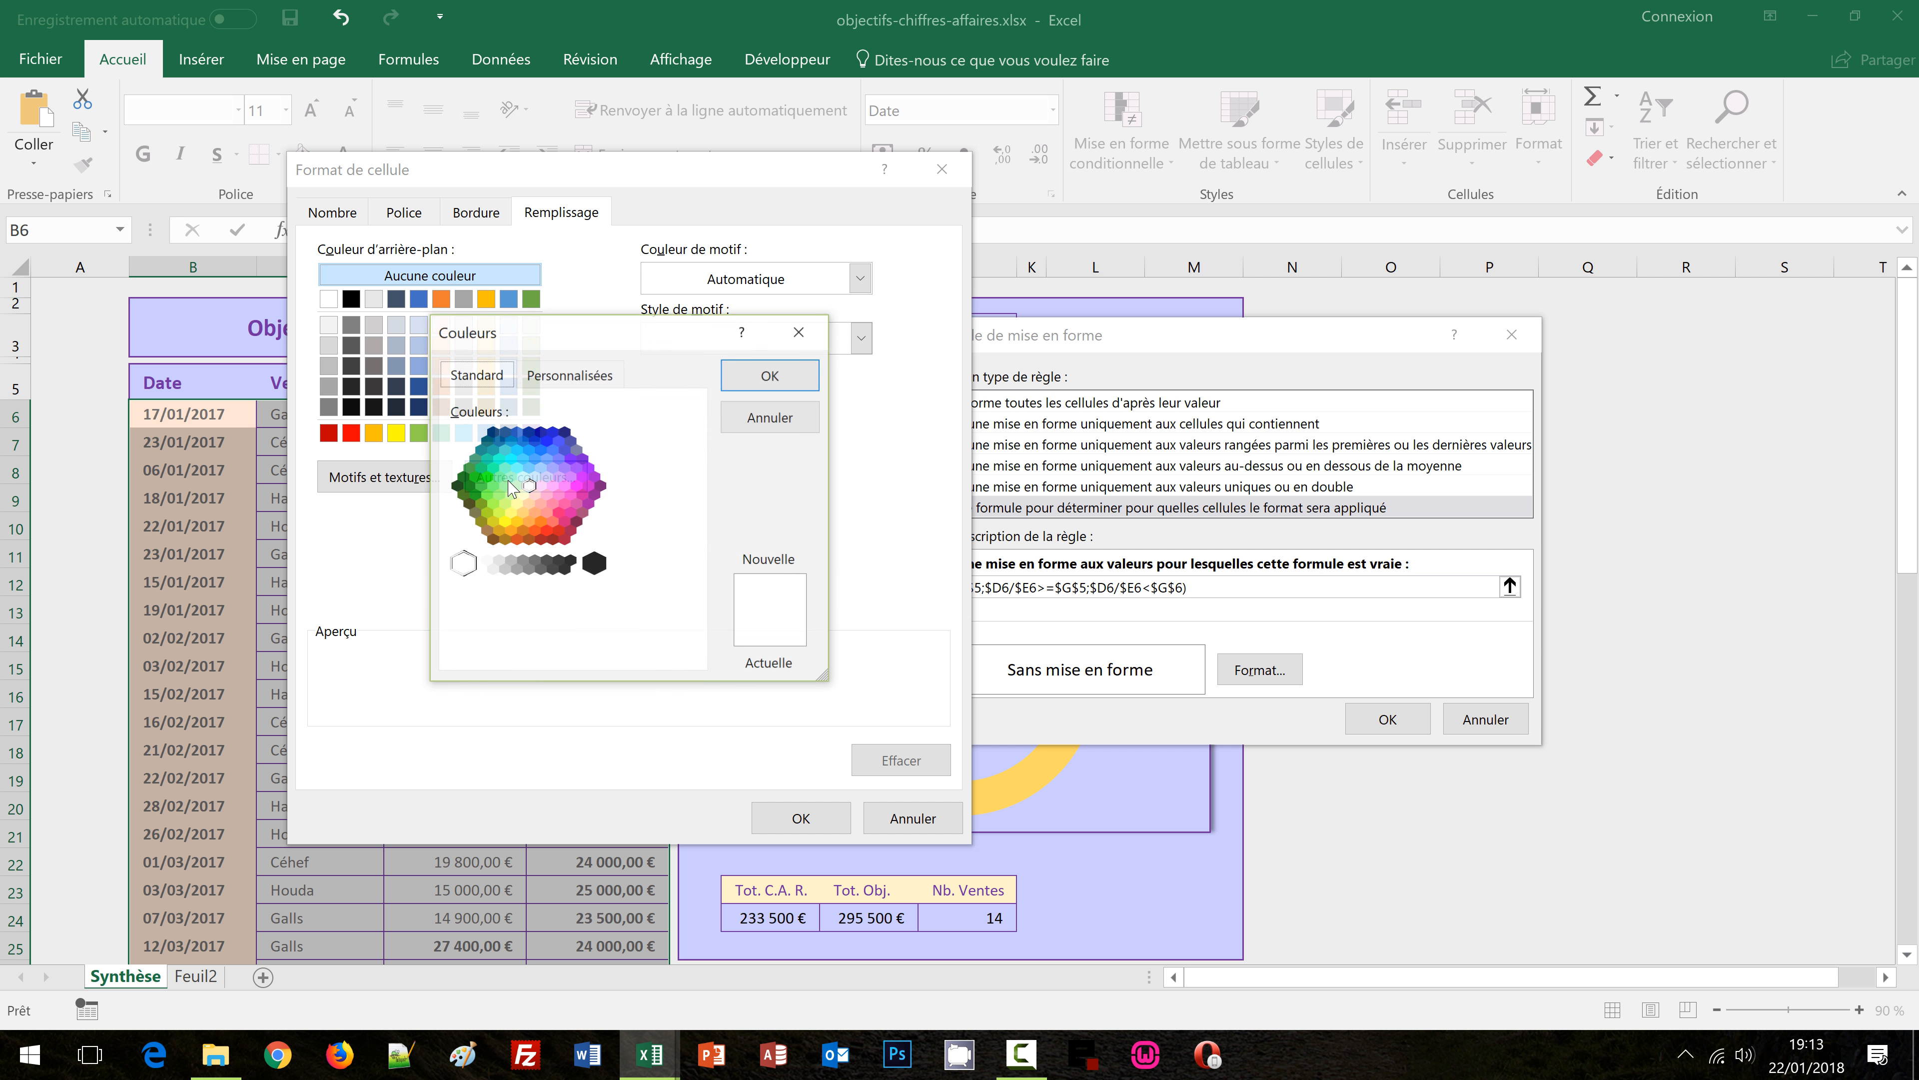
click(564, 503)
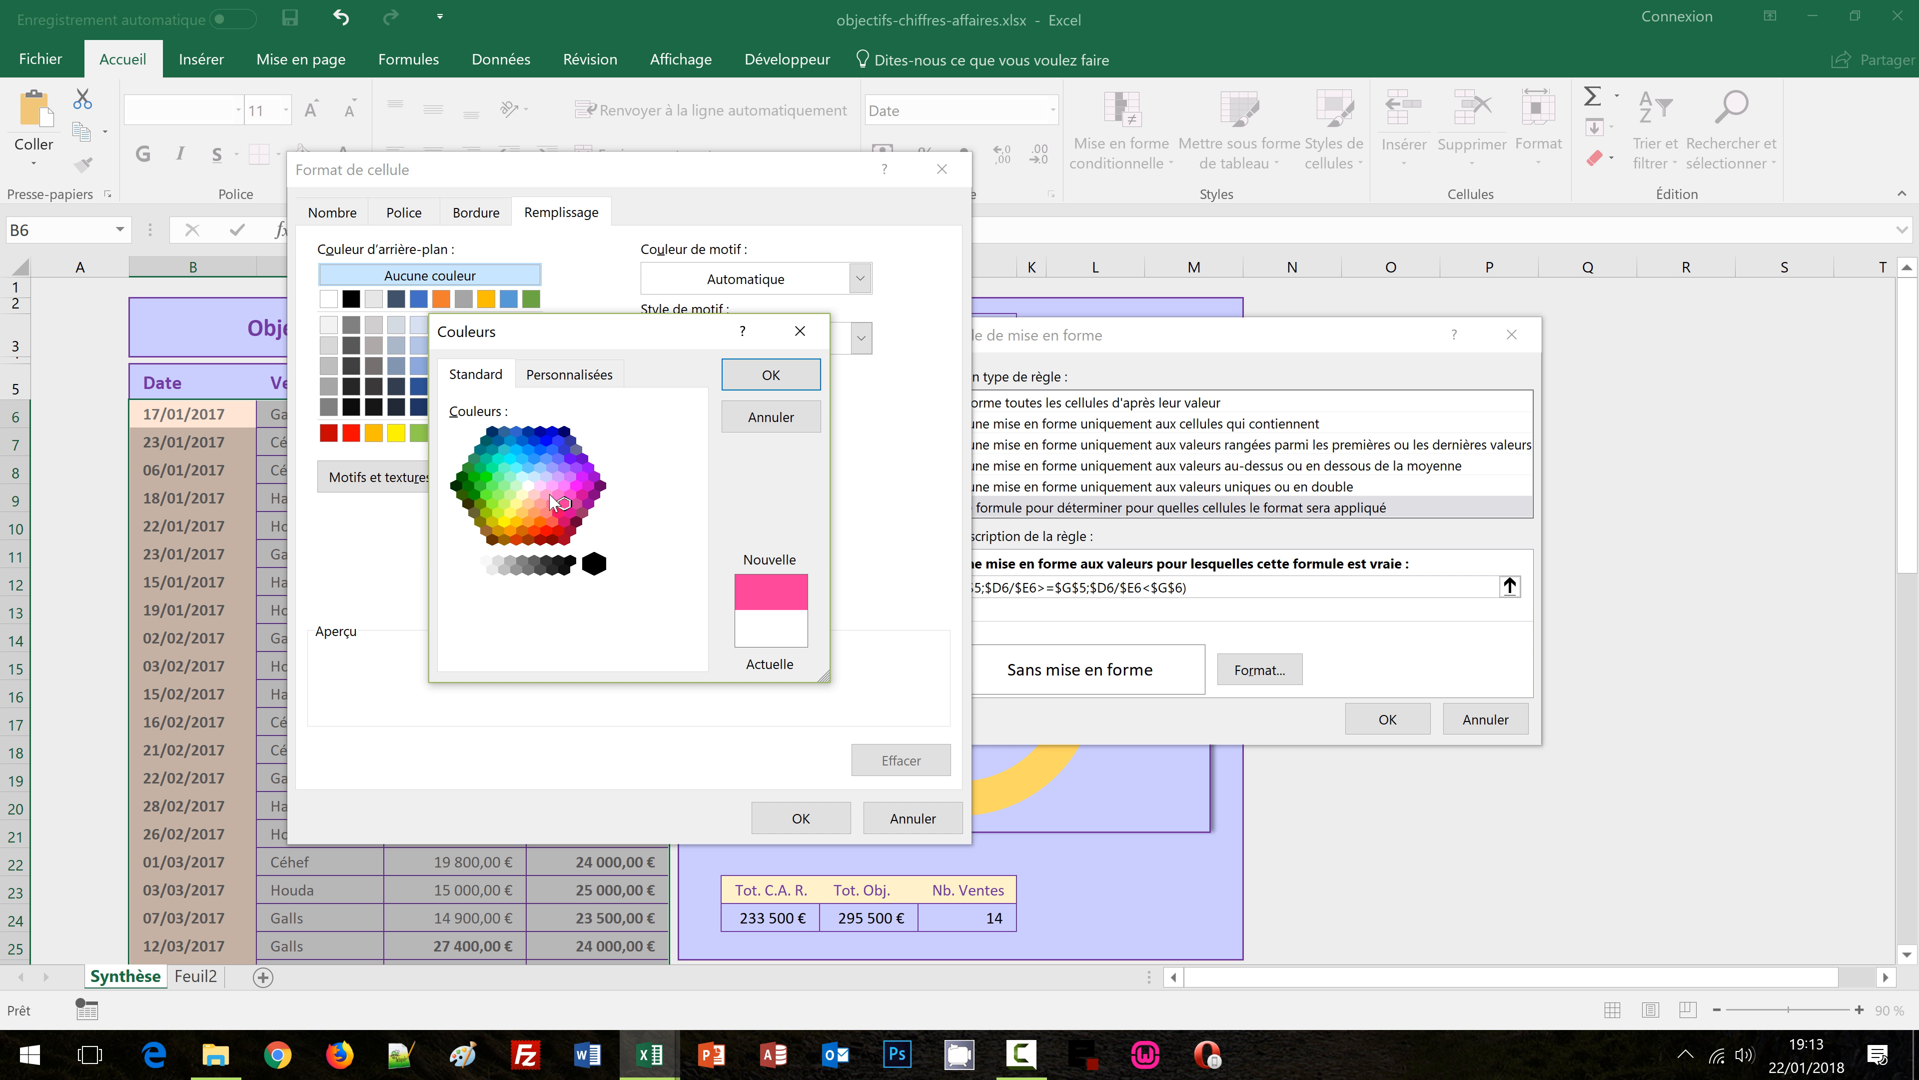
click(558, 494)
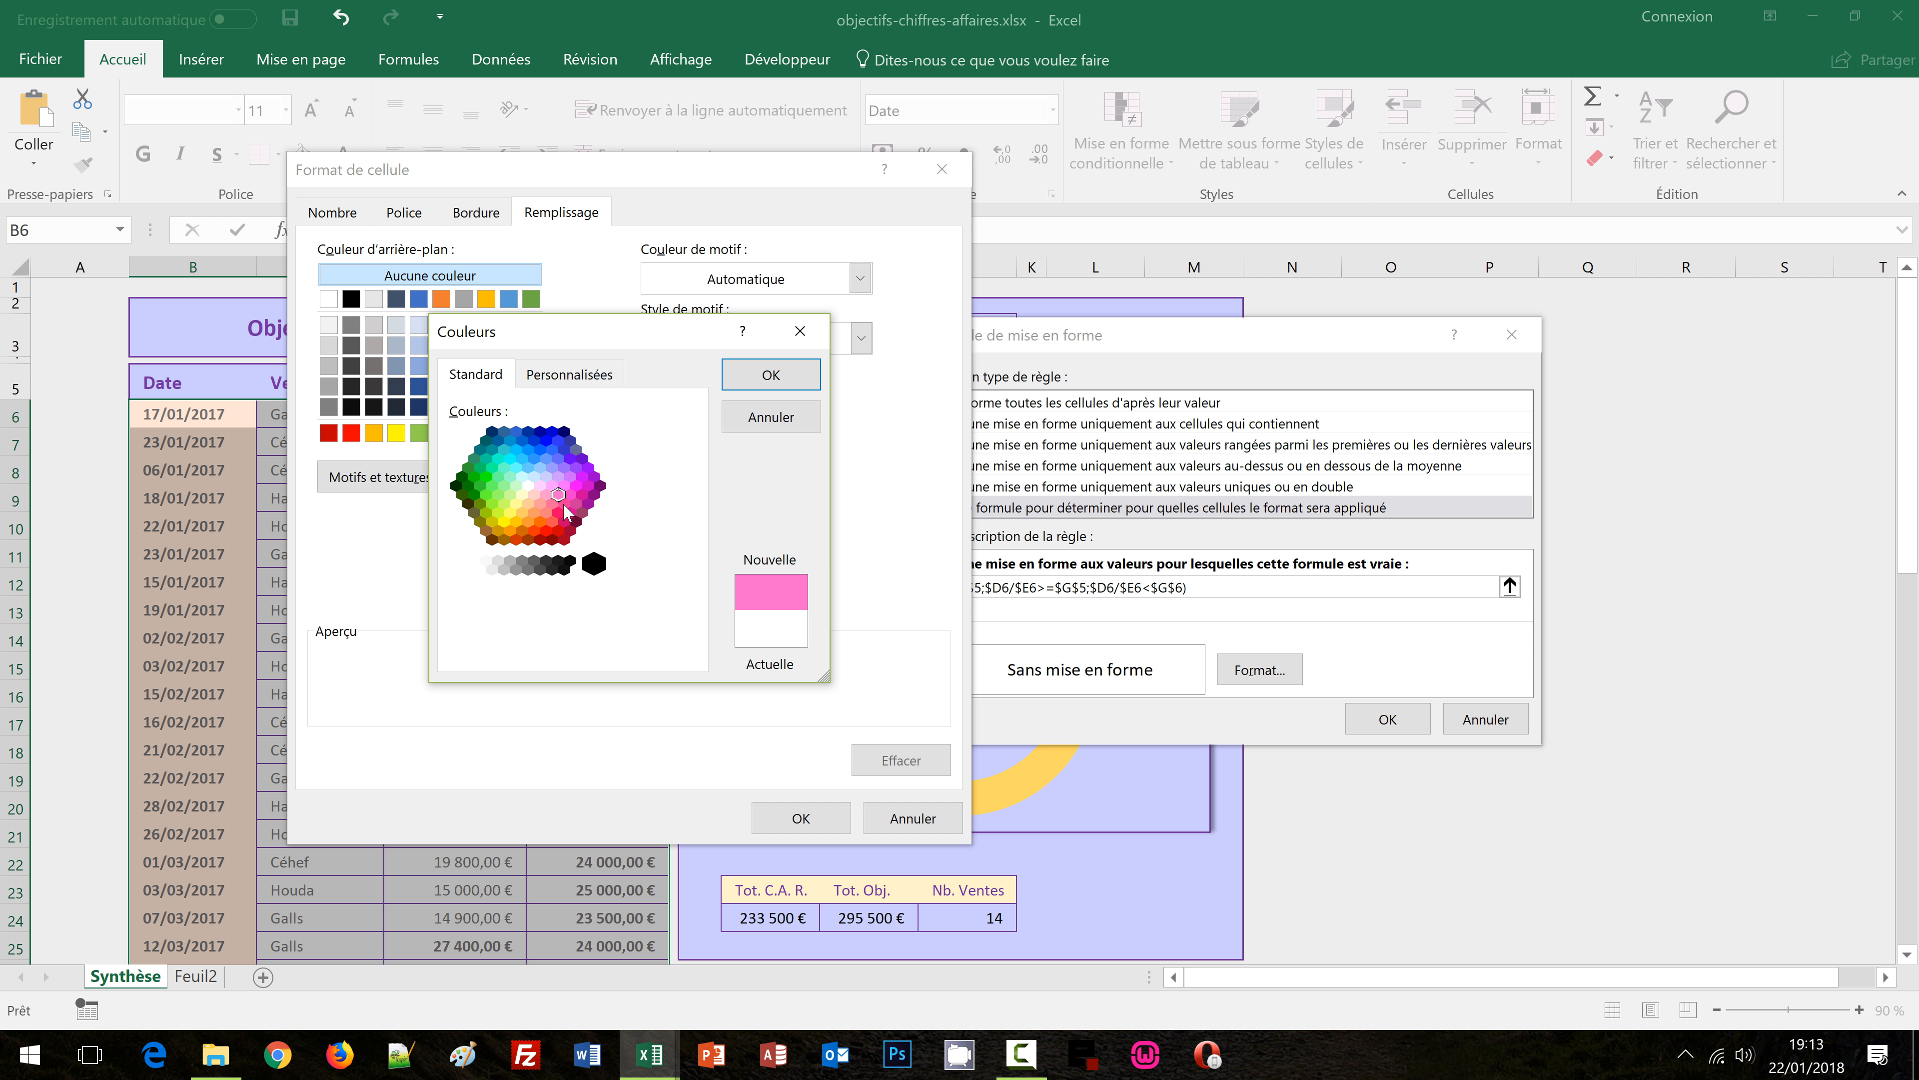
click(549, 510)
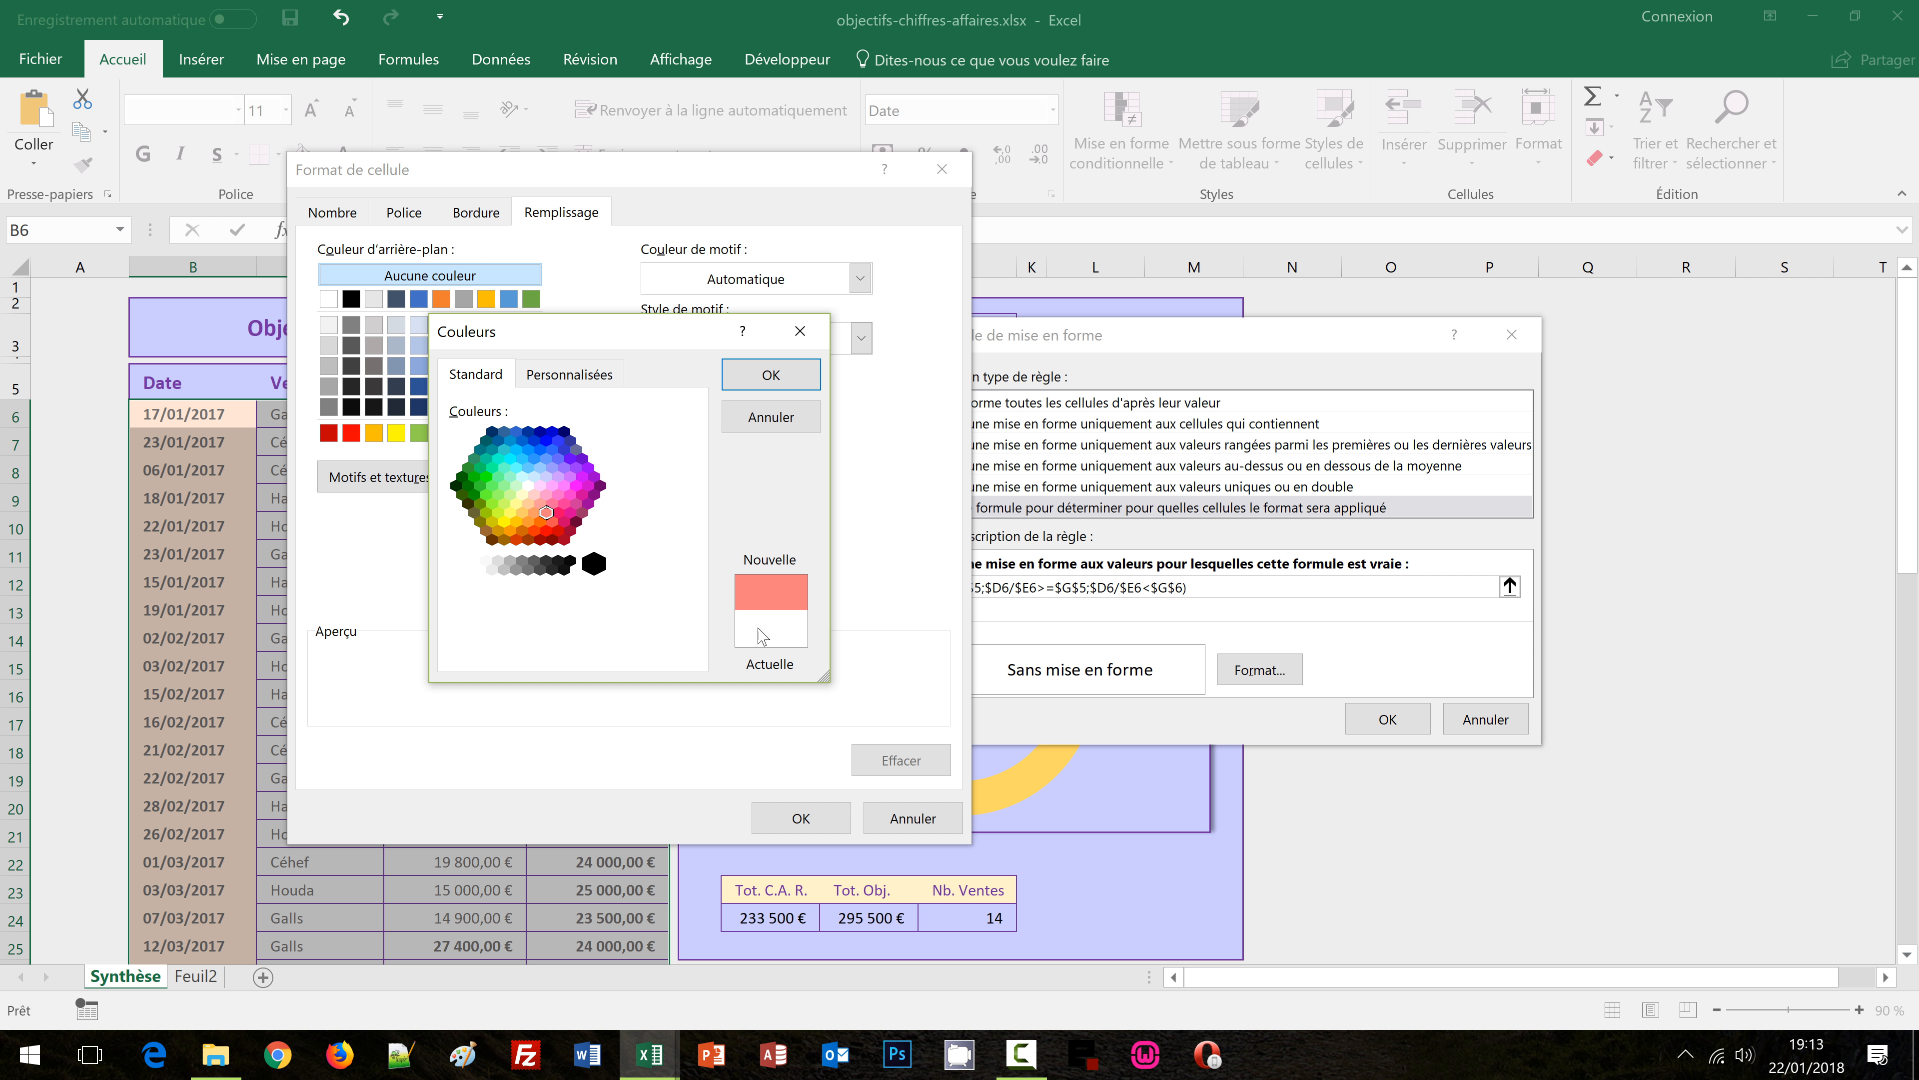
click(770, 382)
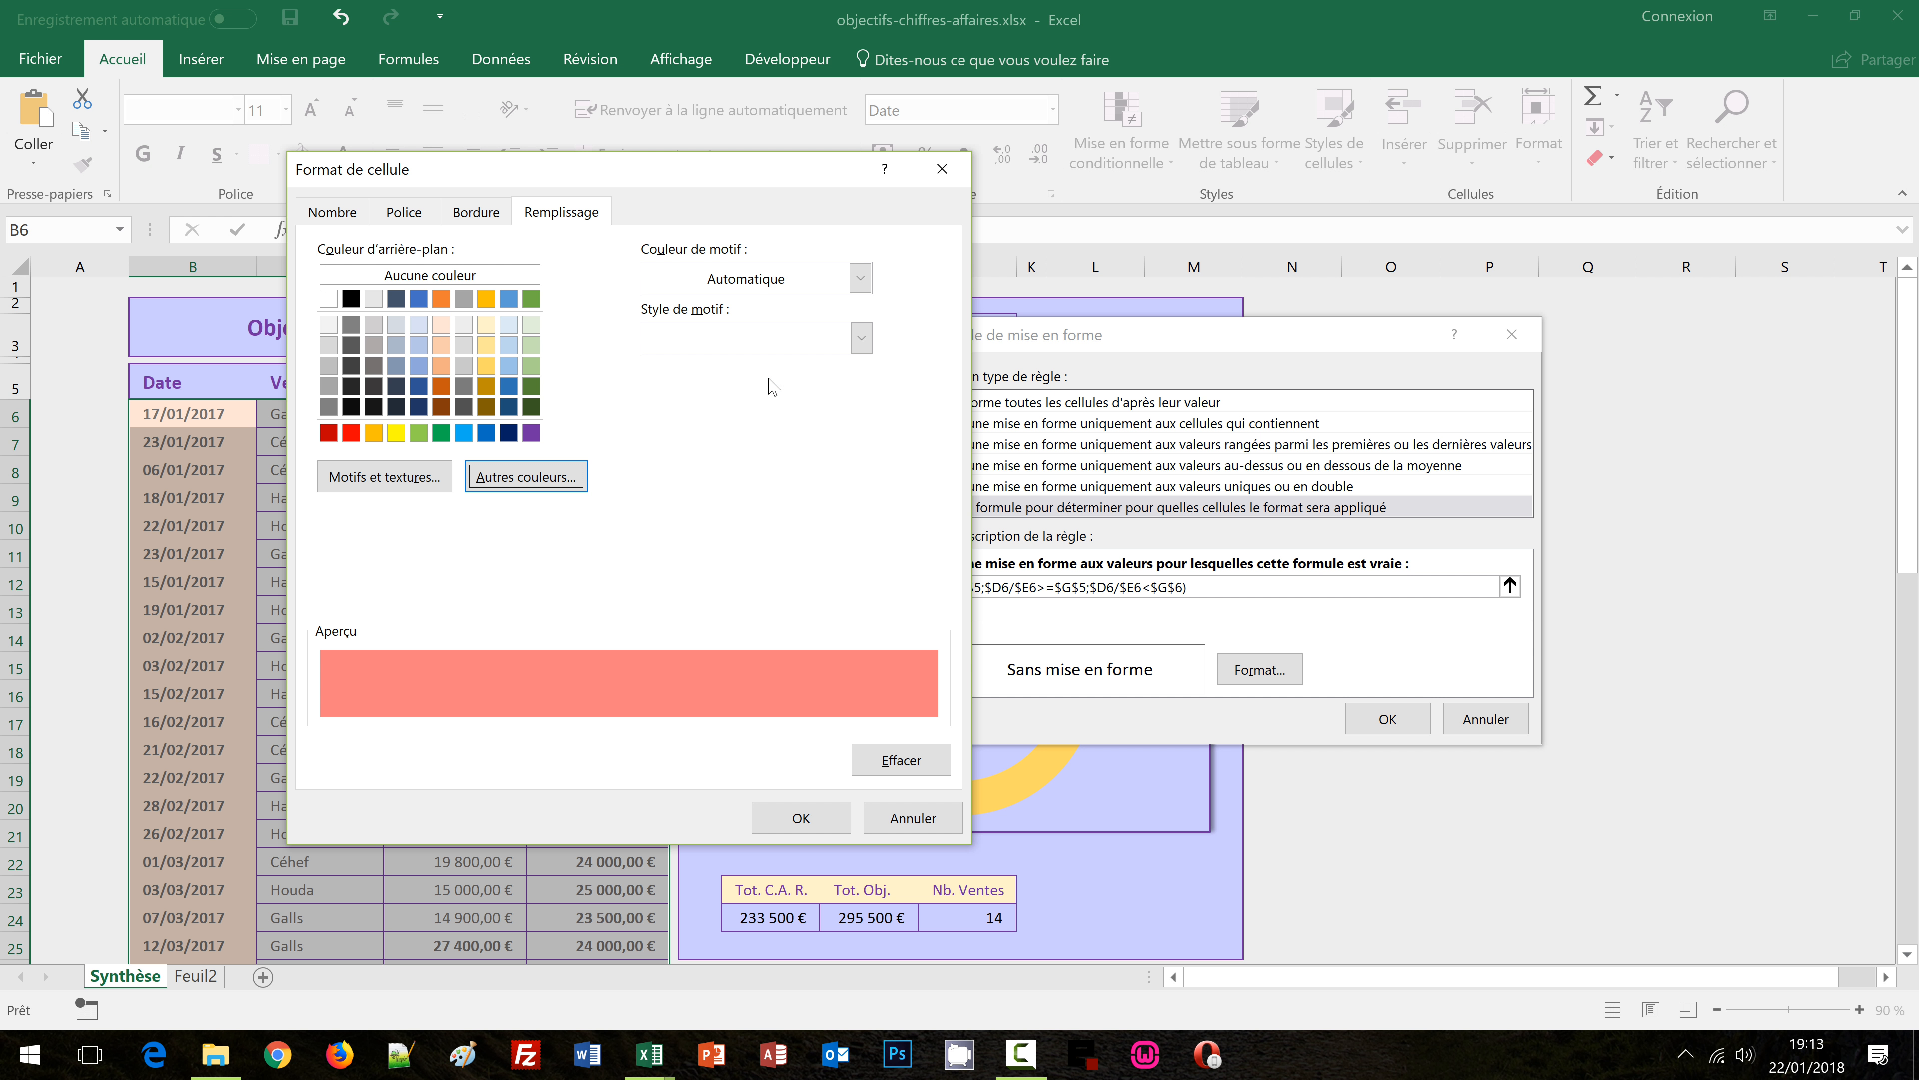
click(802, 819)
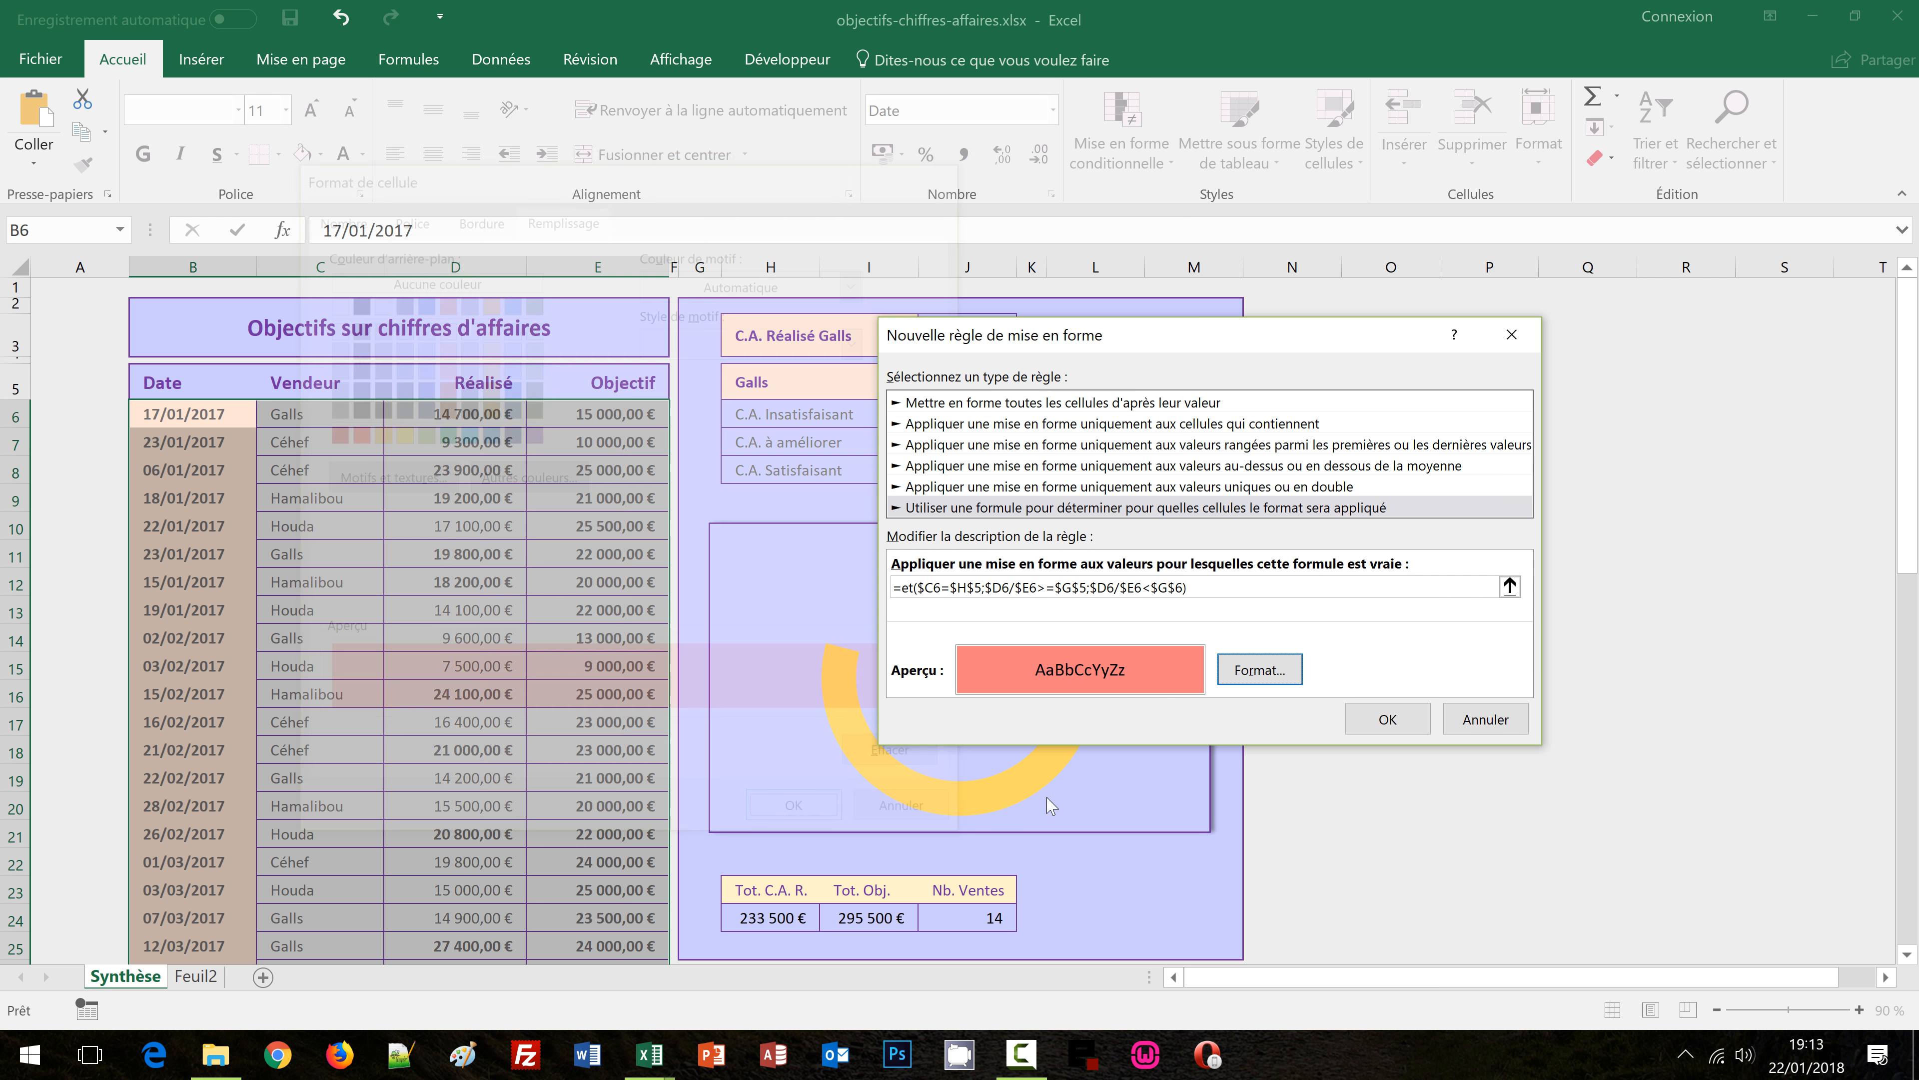
click(1382, 719)
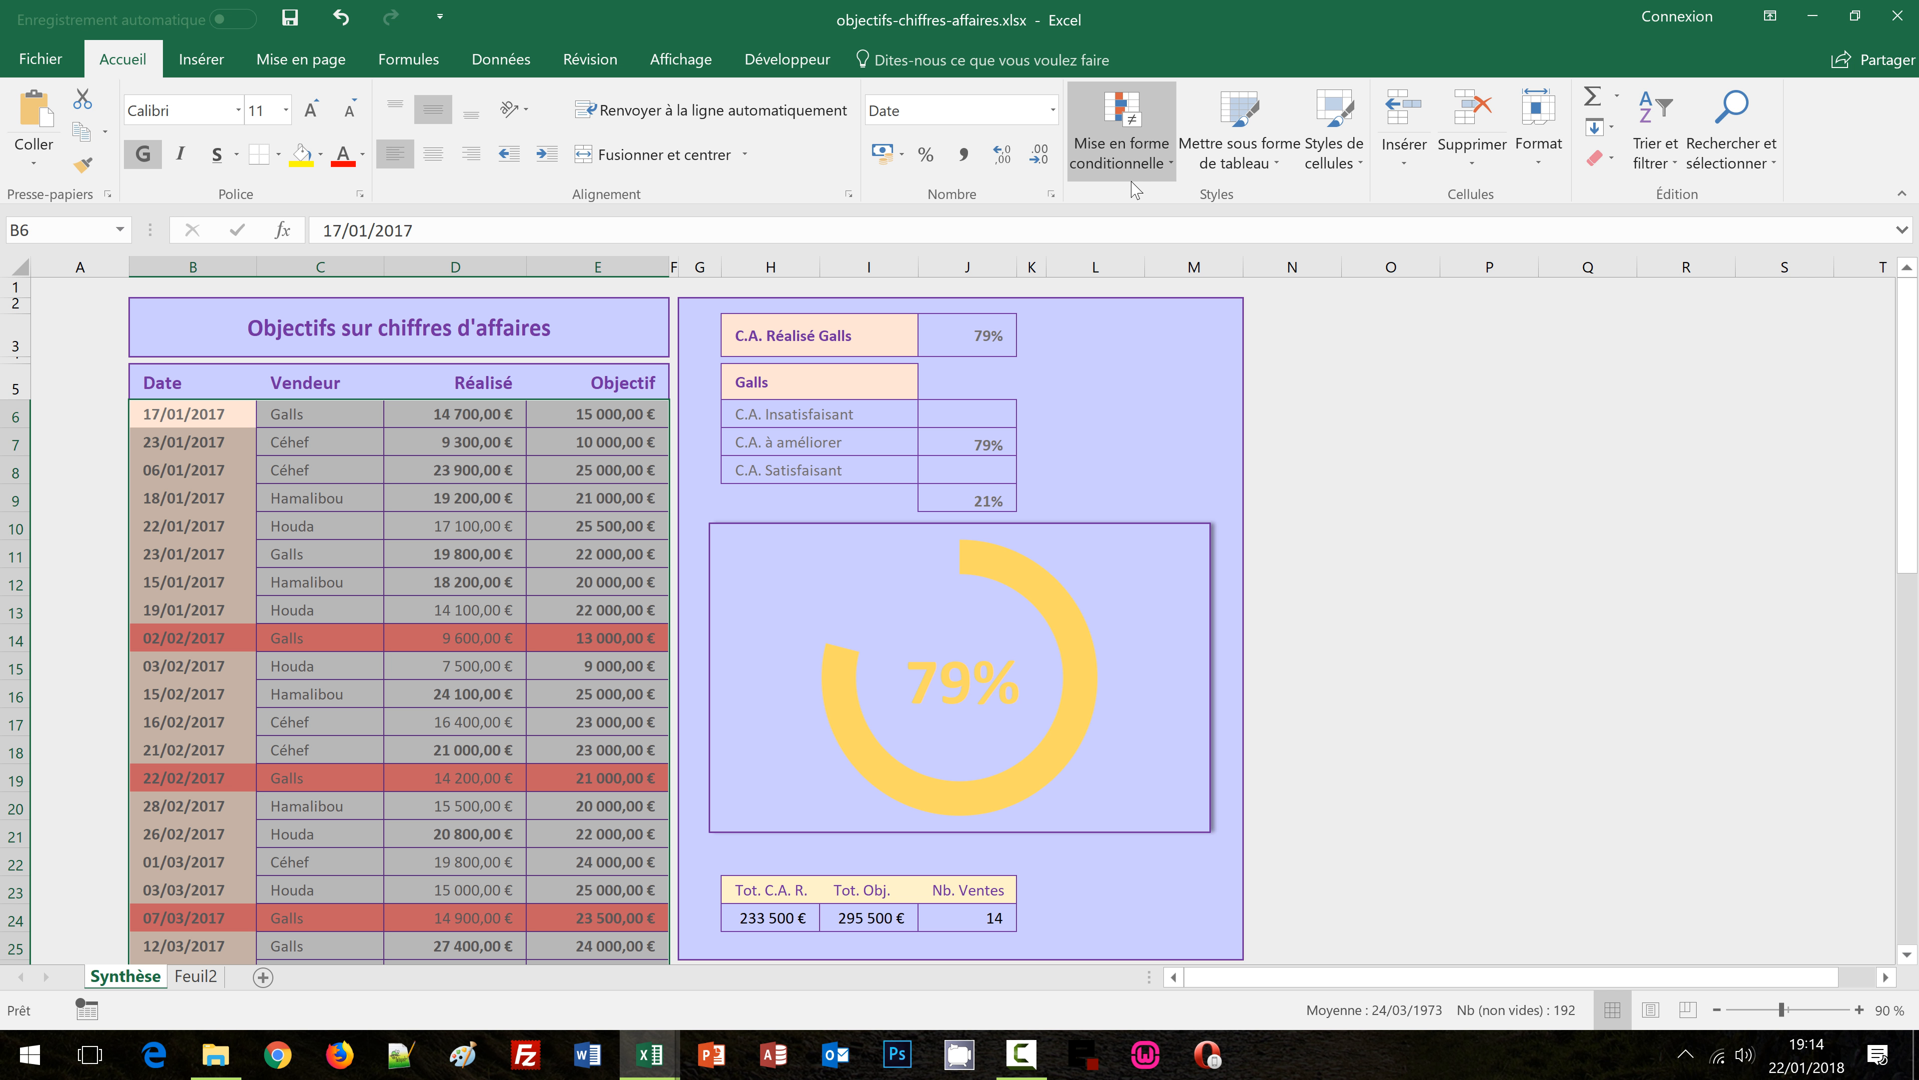
Copy the whole ET formula from the existing red rule in the rules manager, leaving that rule unmodified
click(1163, 172)
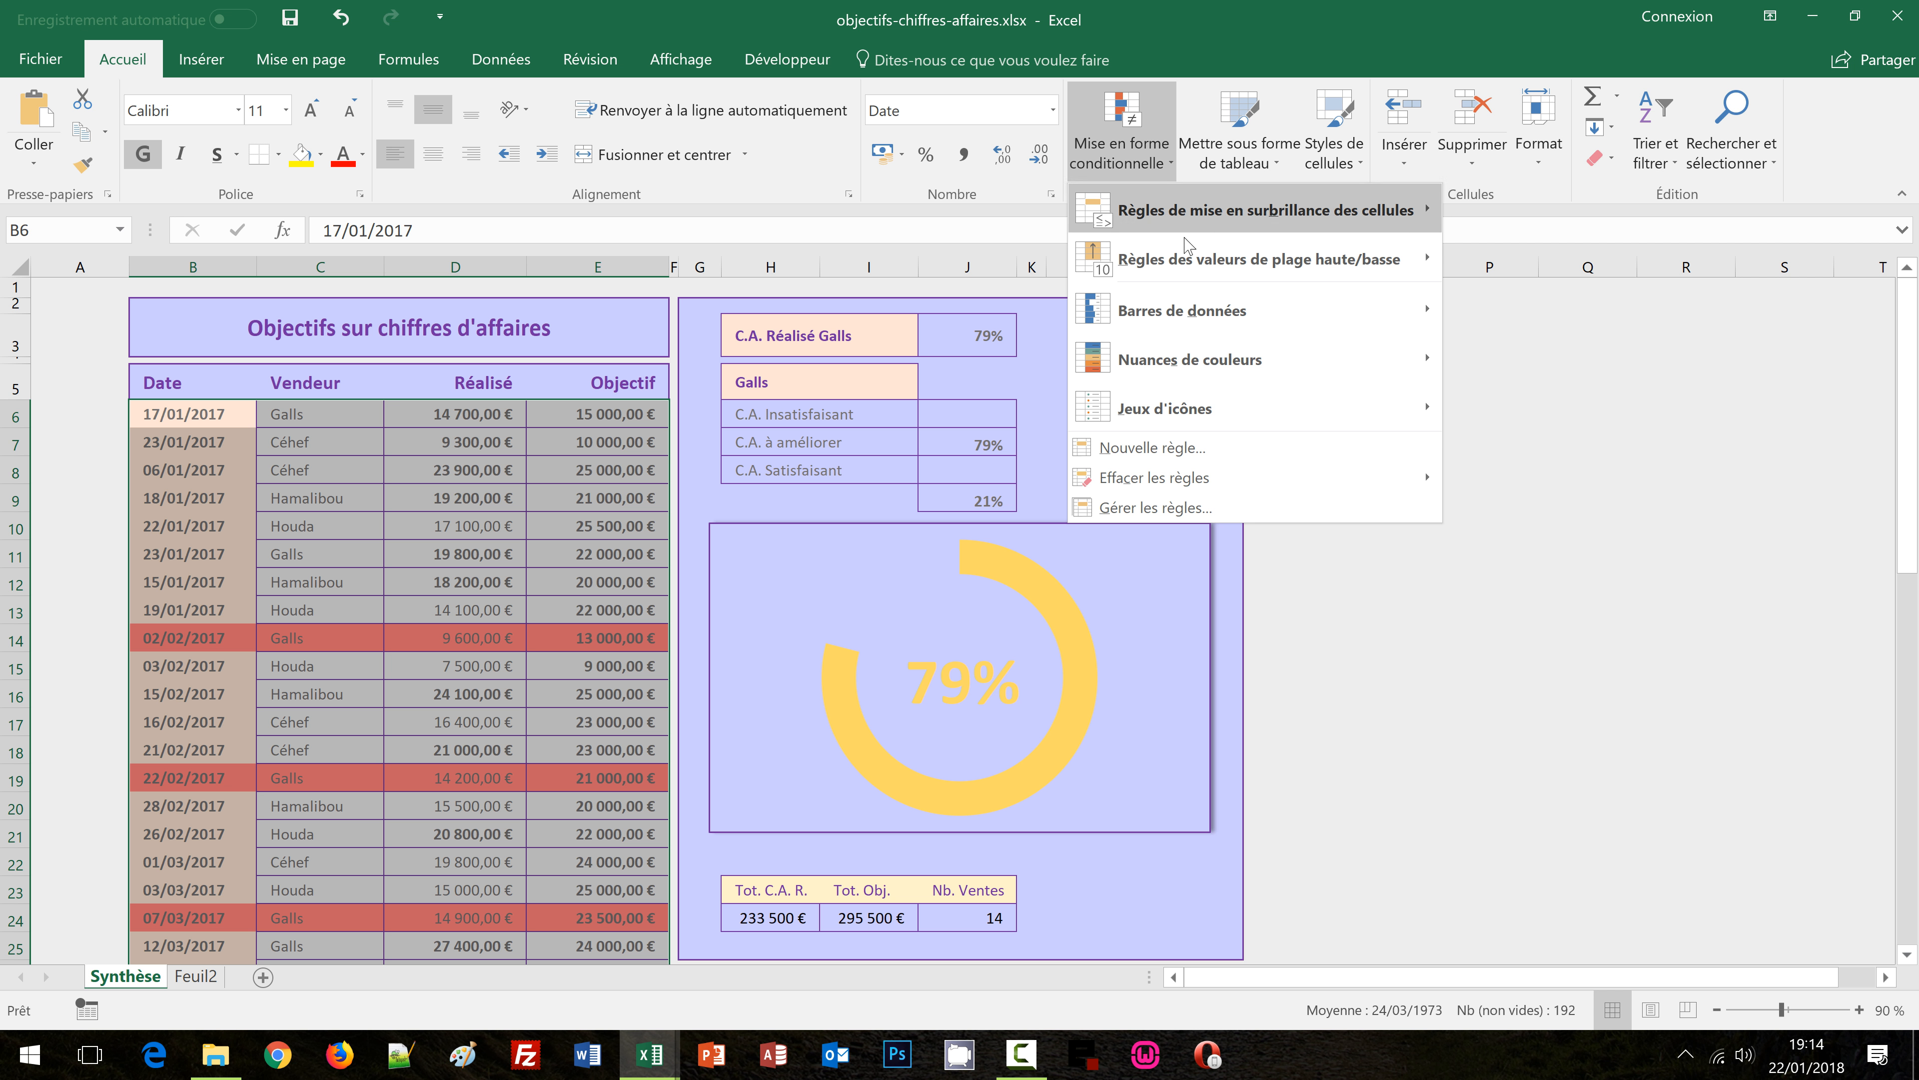
click(1205, 508)
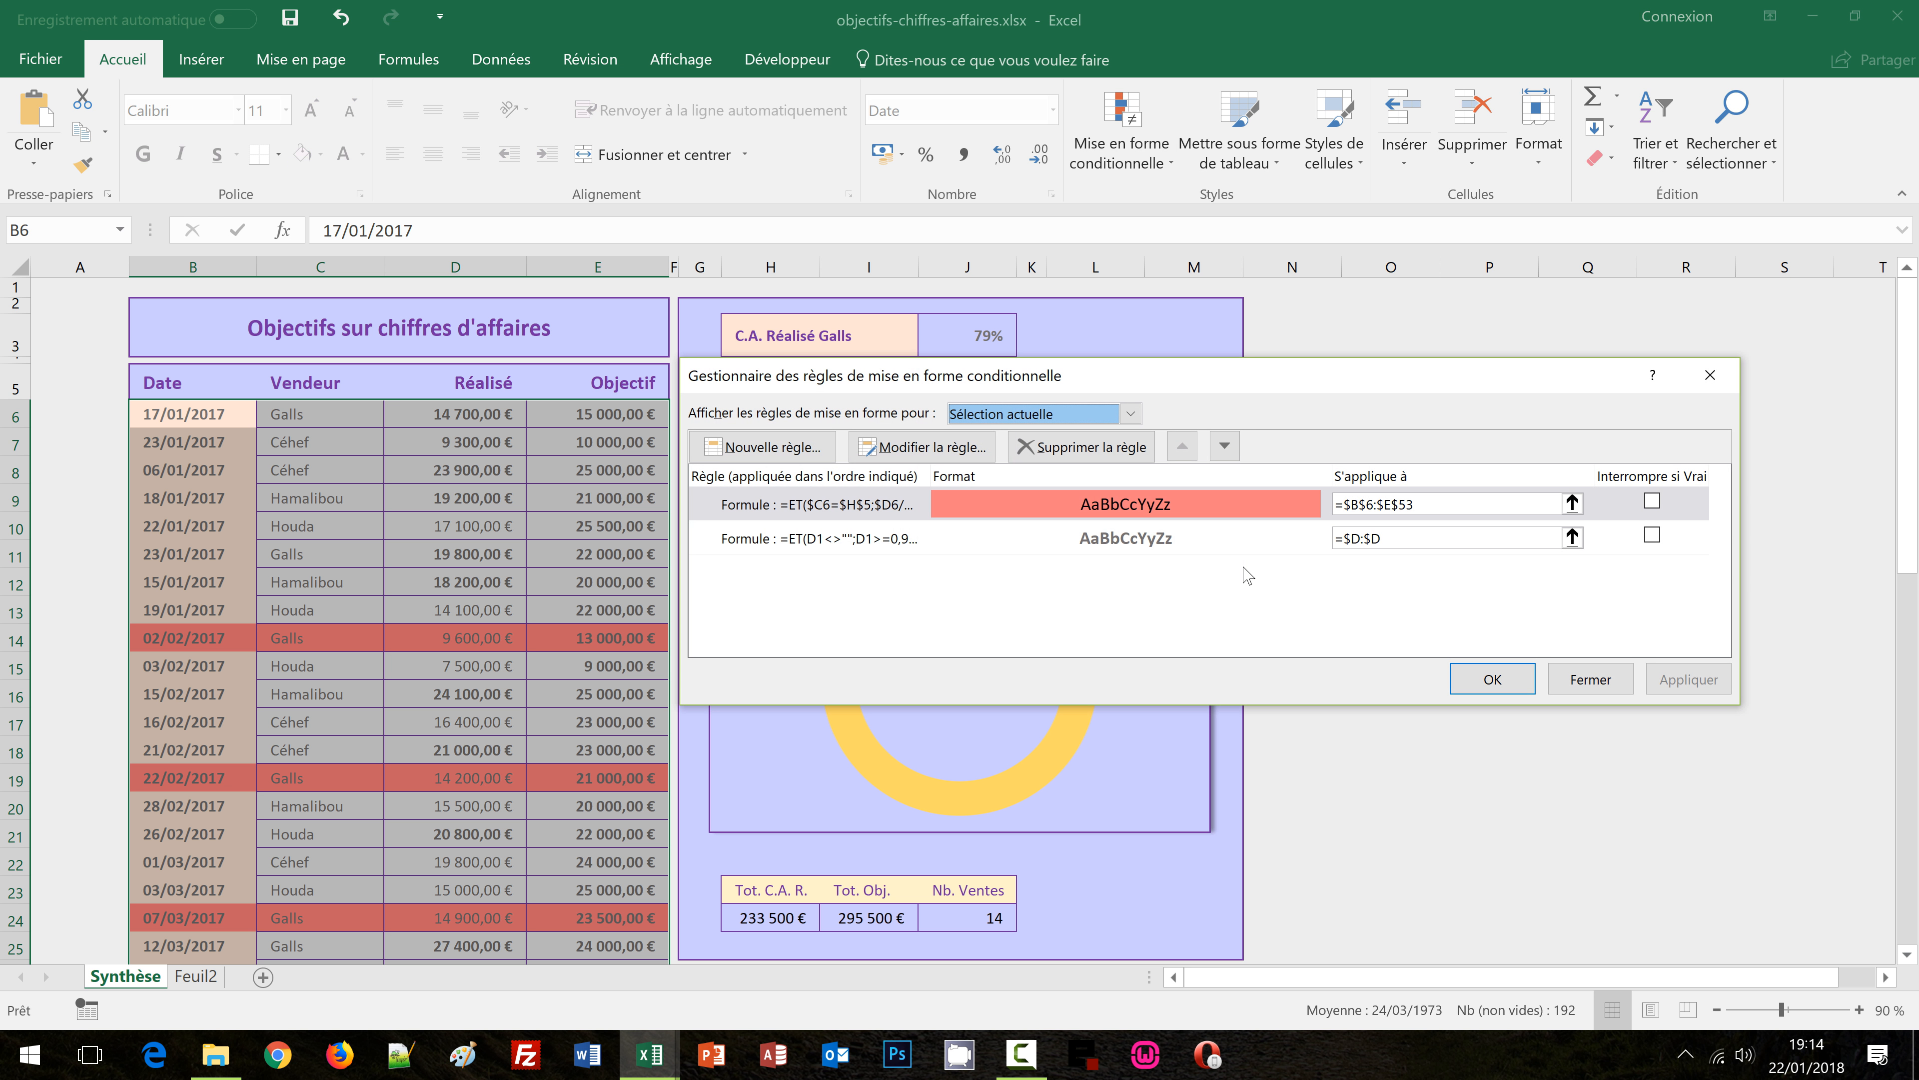
click(1099, 505)
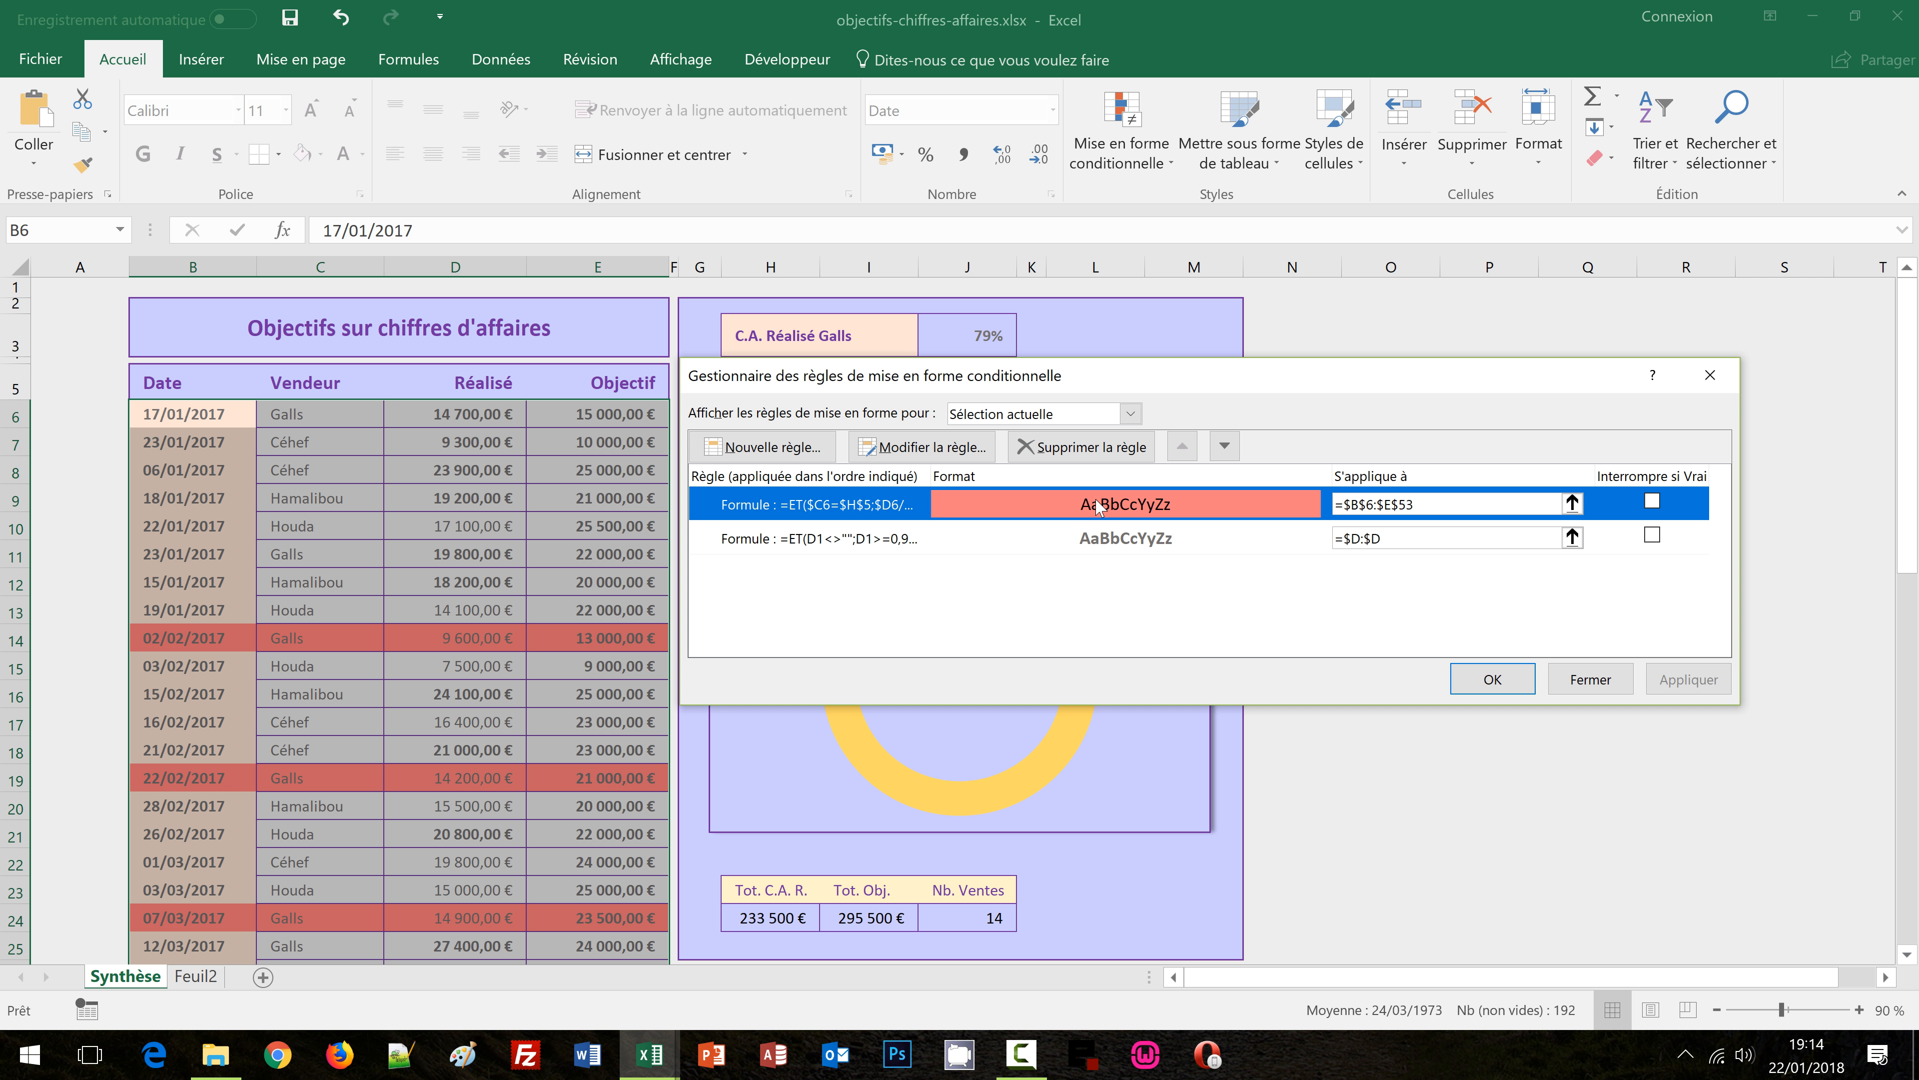
click(938, 451)
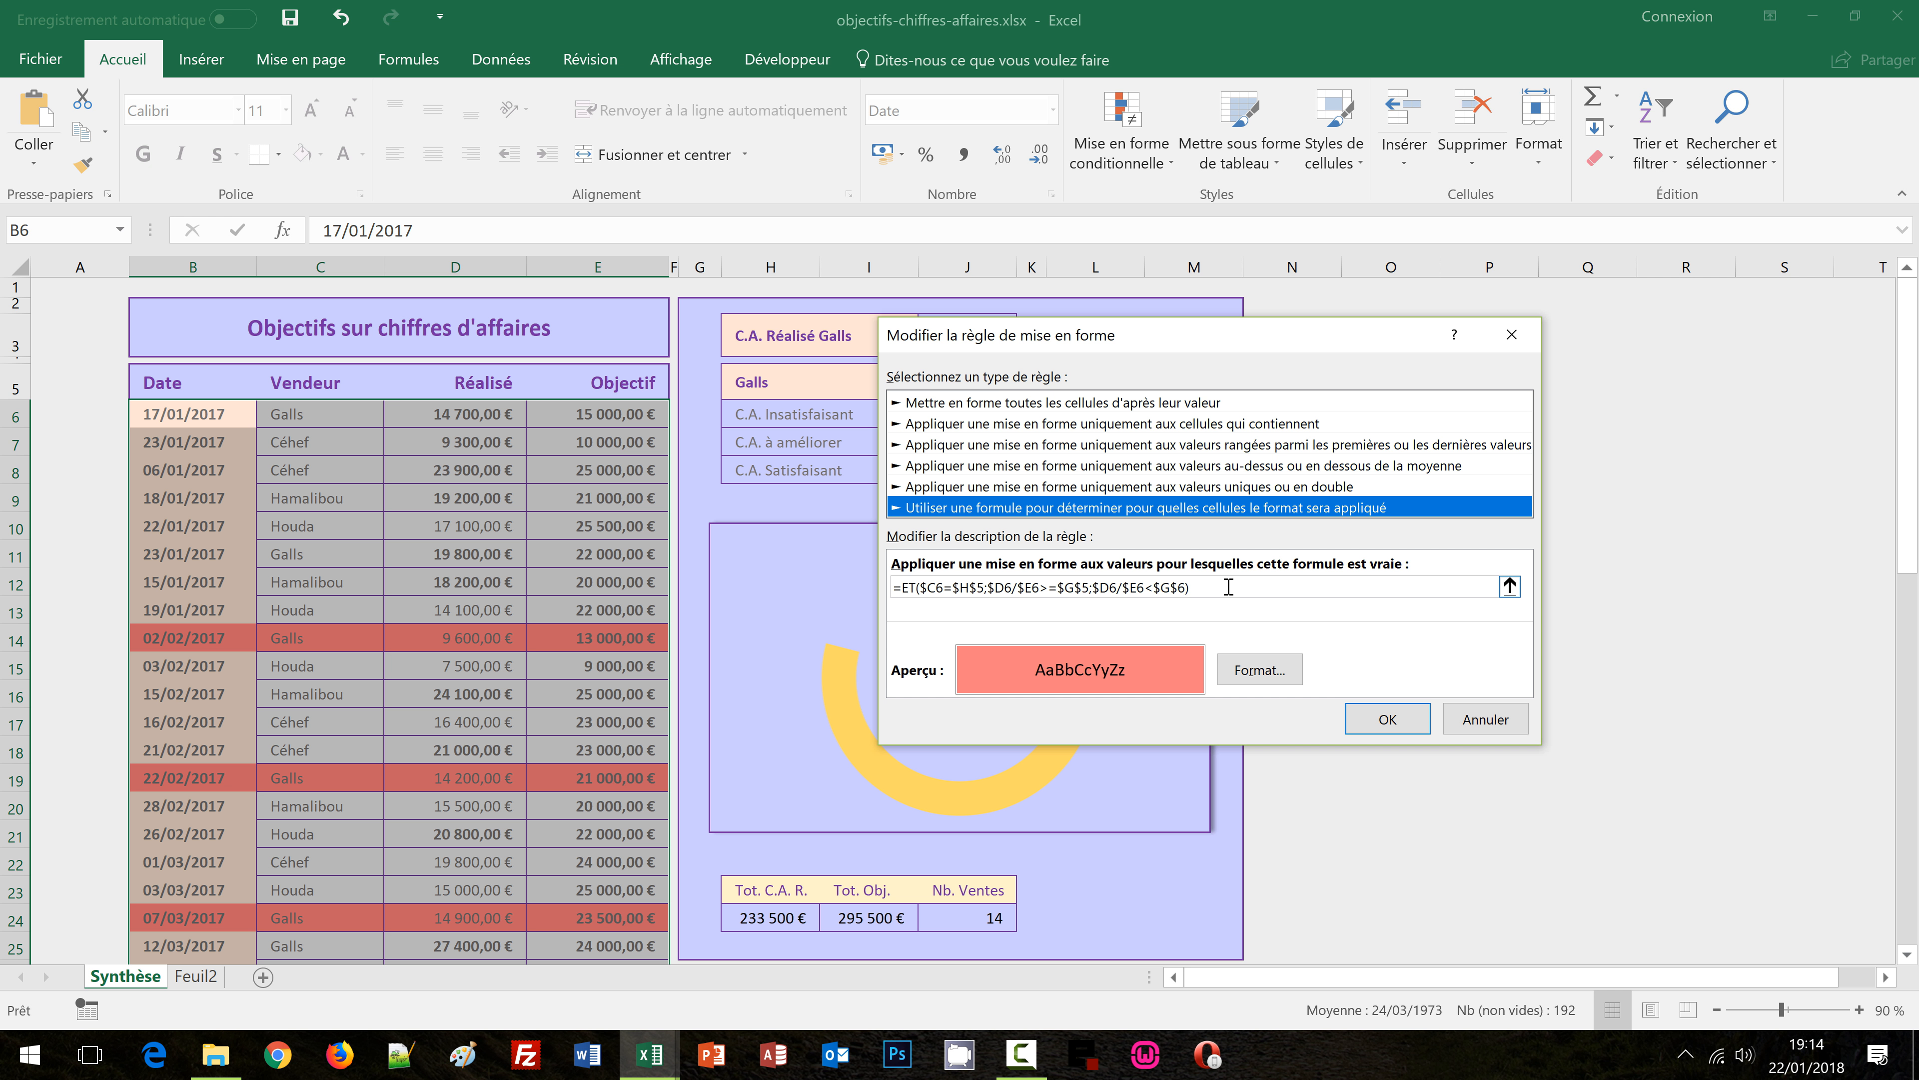
drag(1225, 587, 827, 574)
key(ctrl+c)
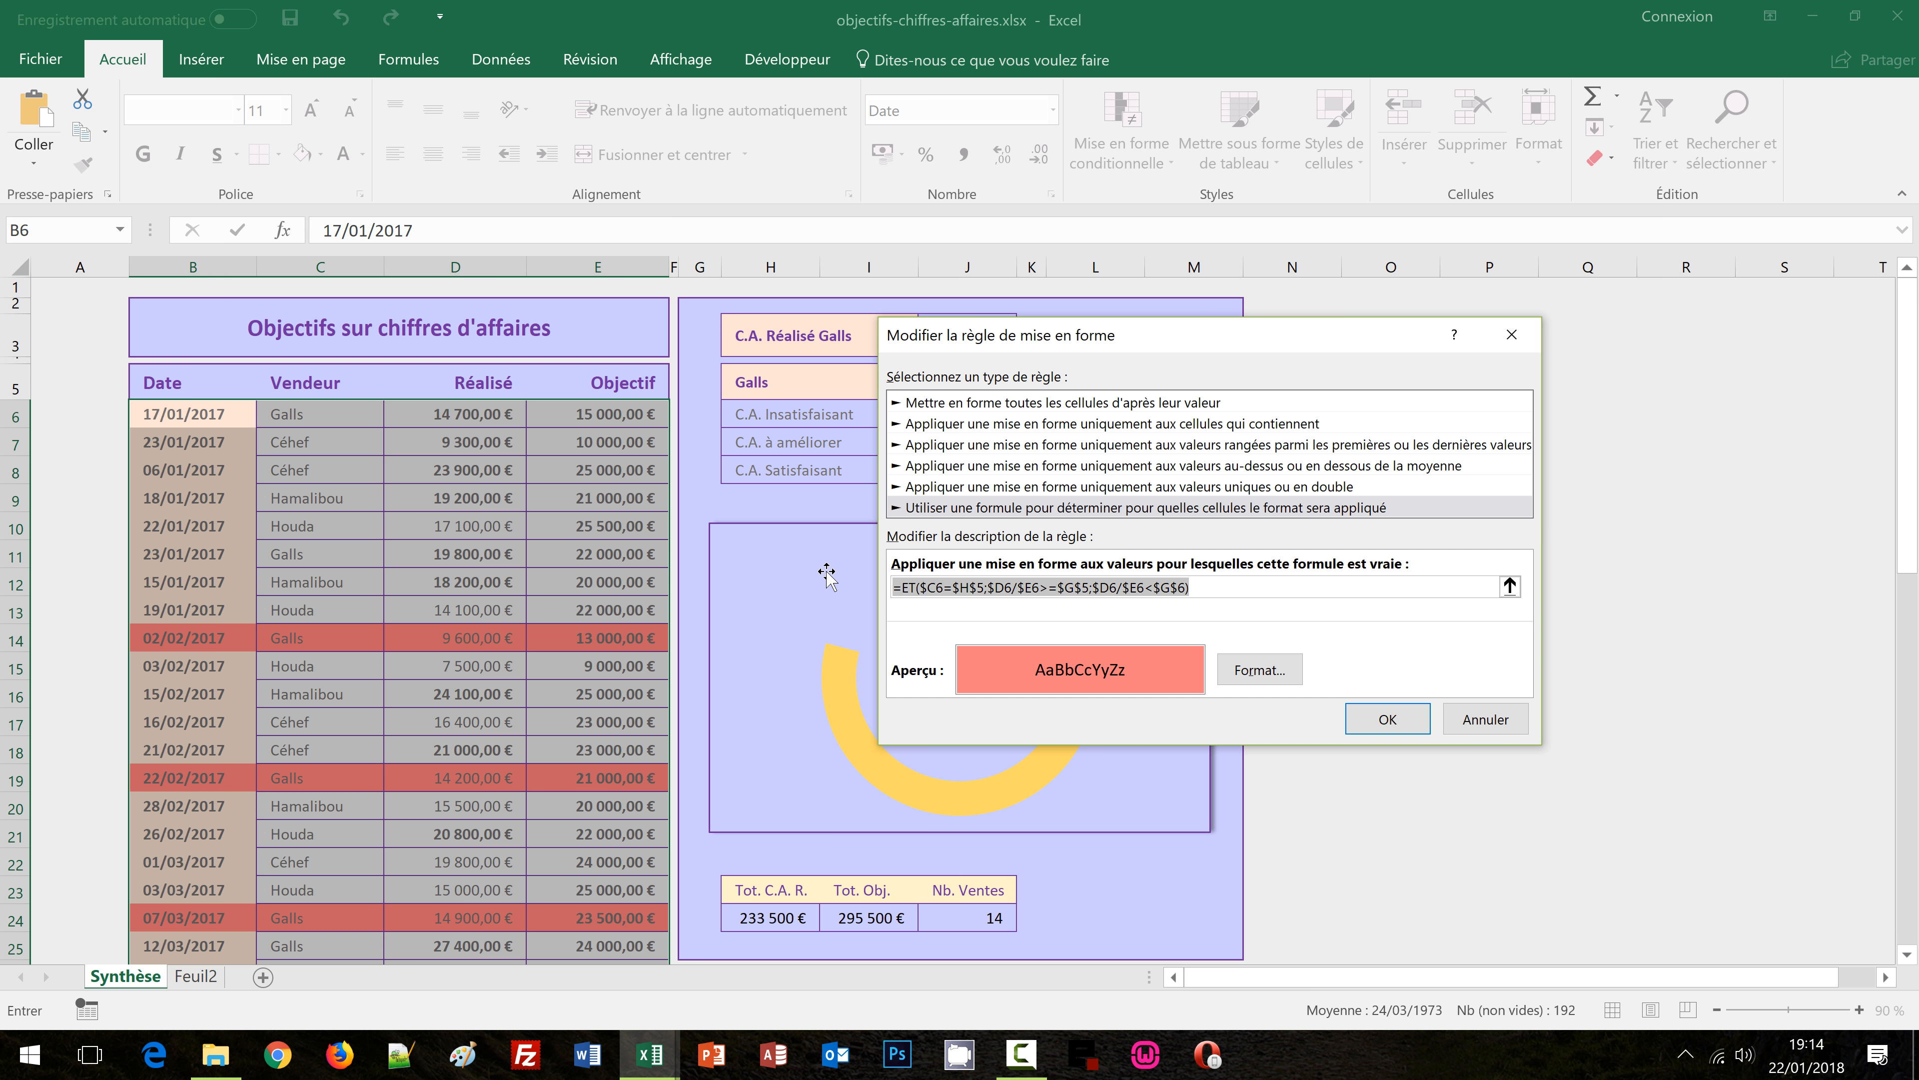
click(1473, 723)
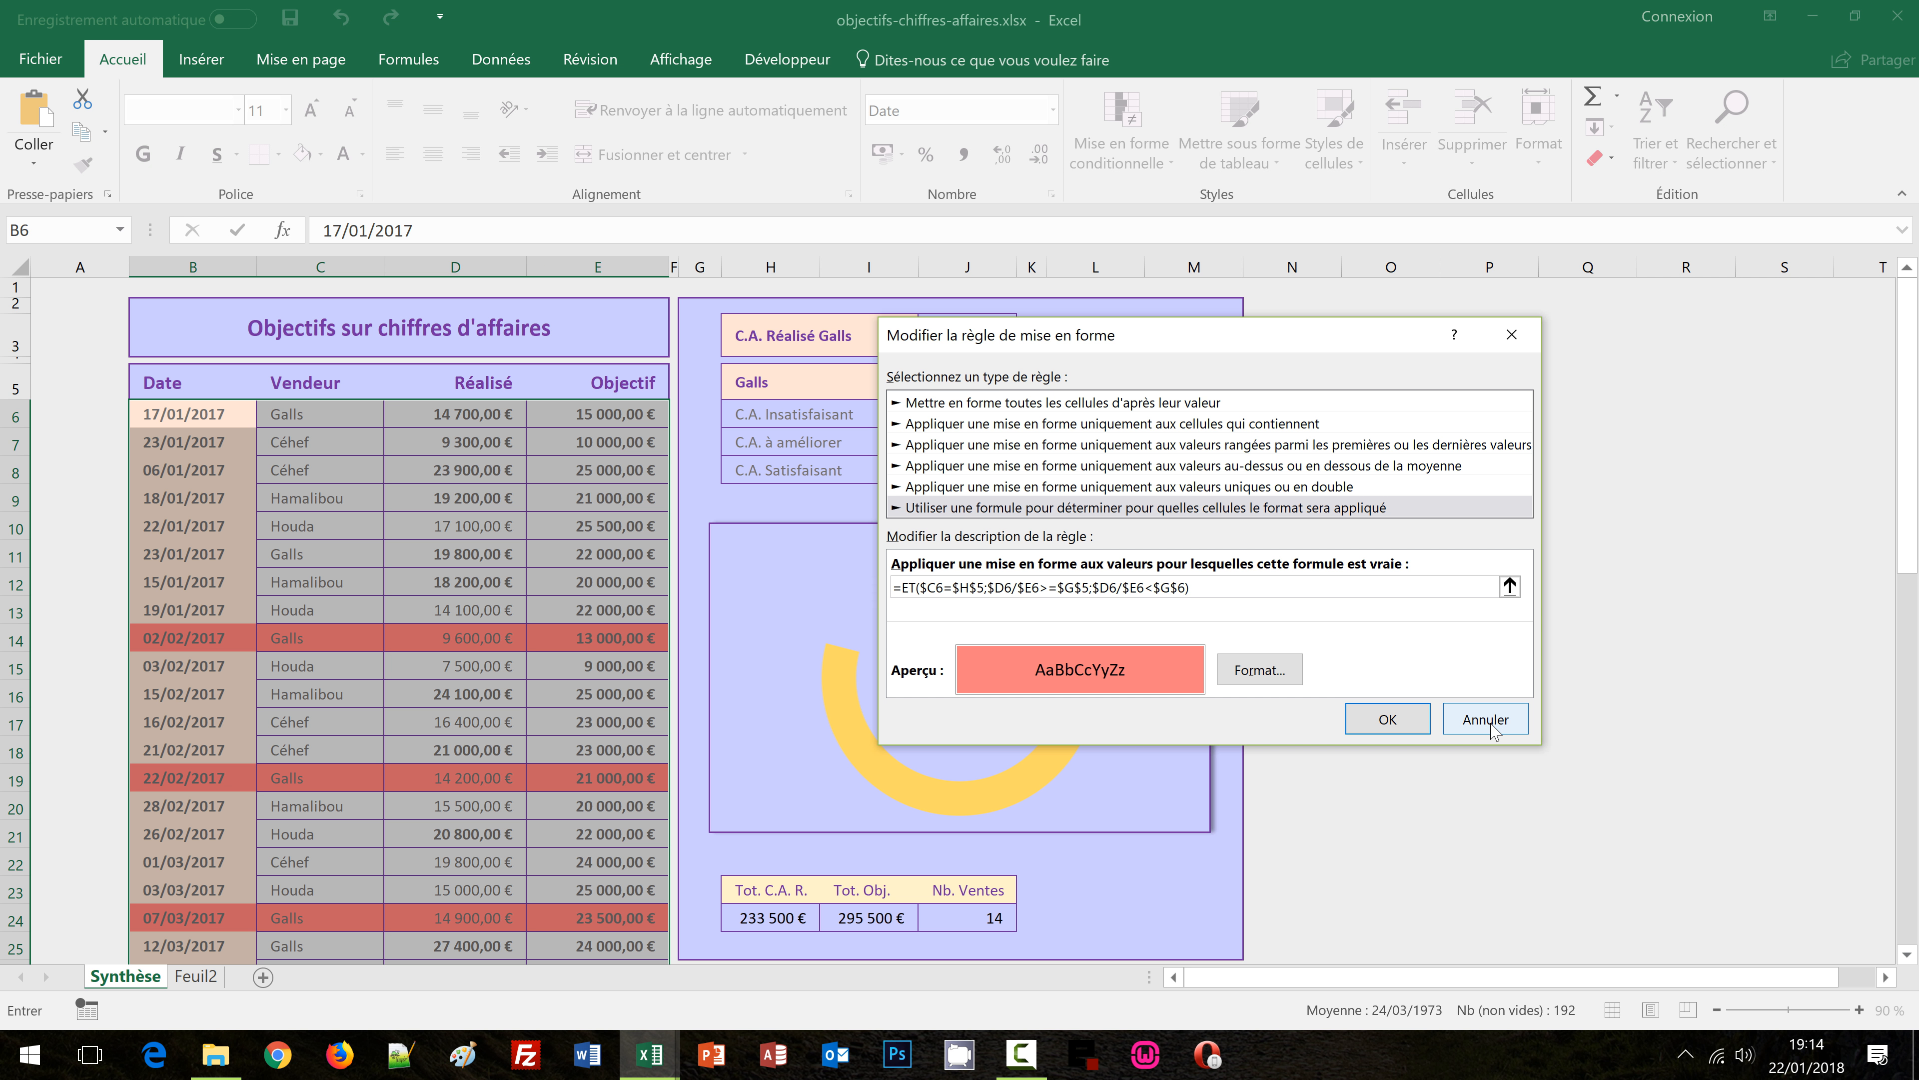
click(1615, 689)
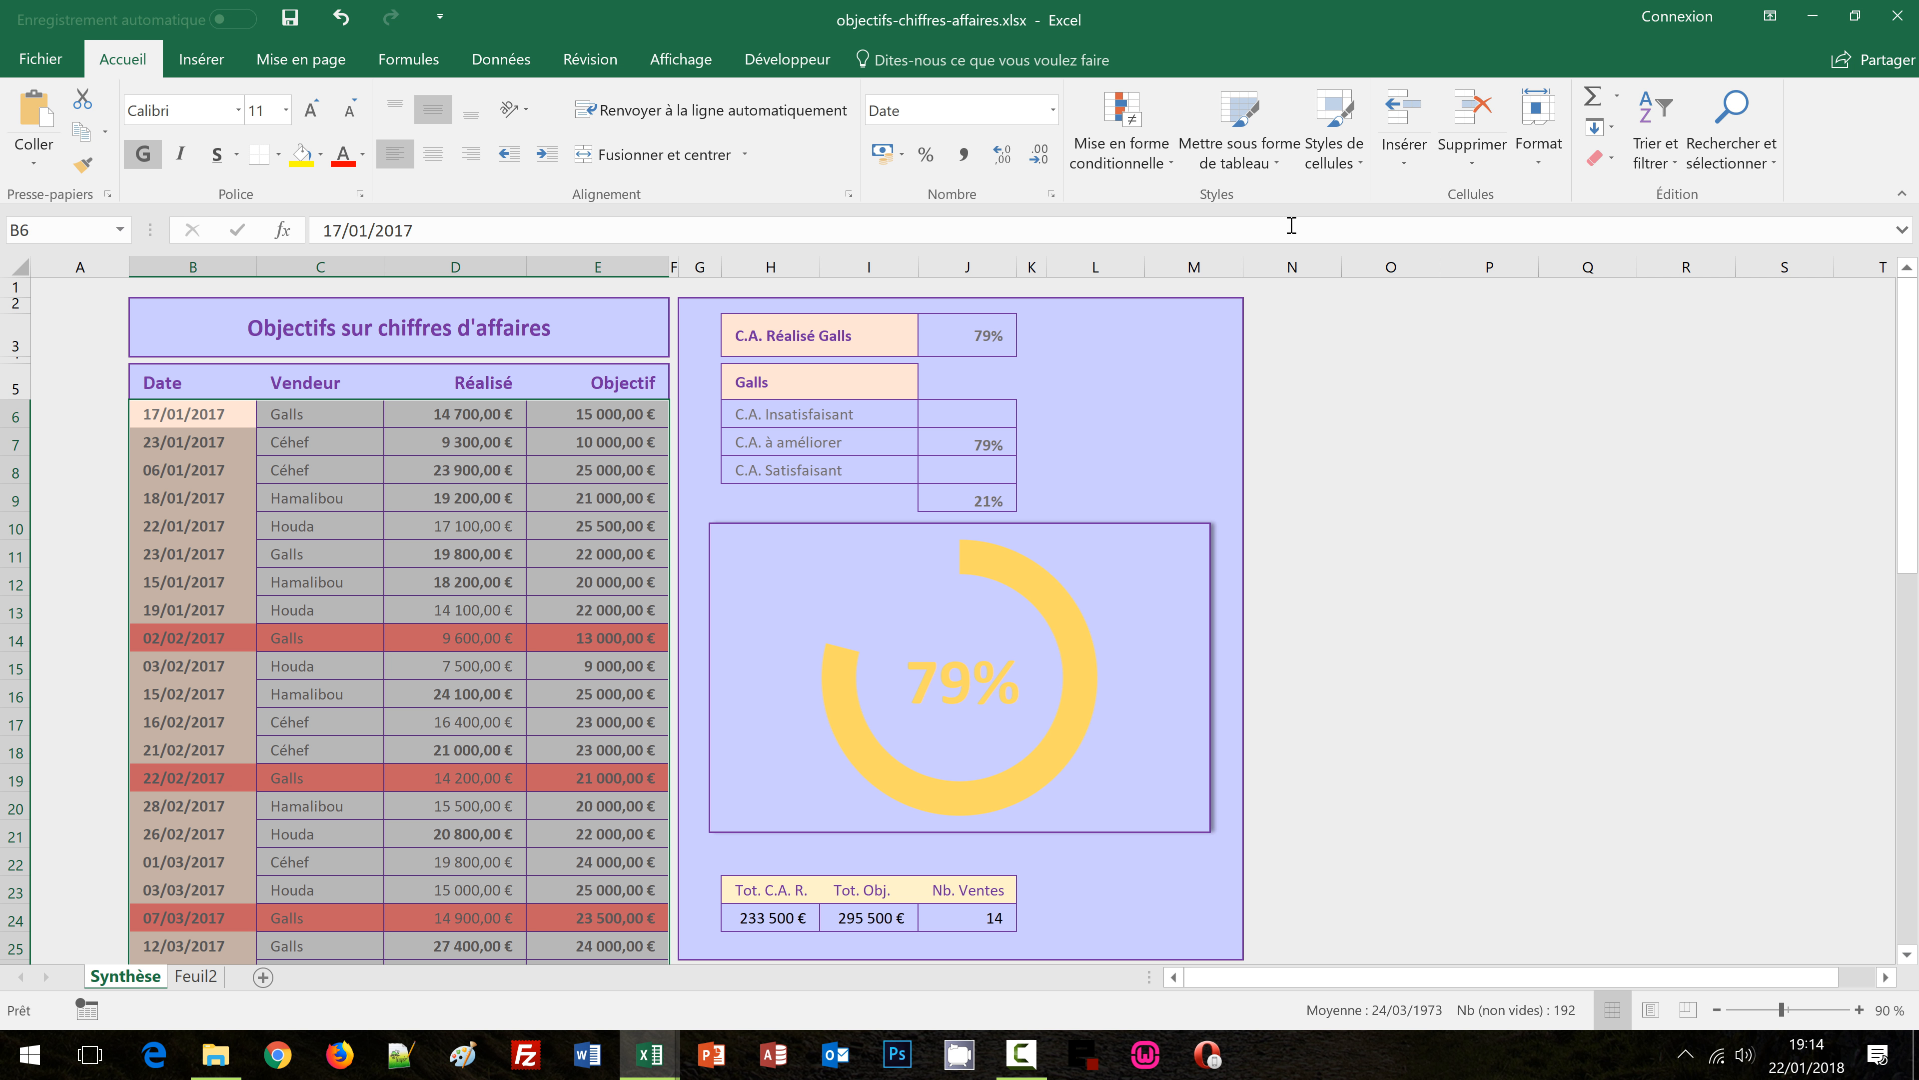
Create a new formula-based conditional formatting rule for the selected table range and paste the copied ET formula into it
click(1170, 172)
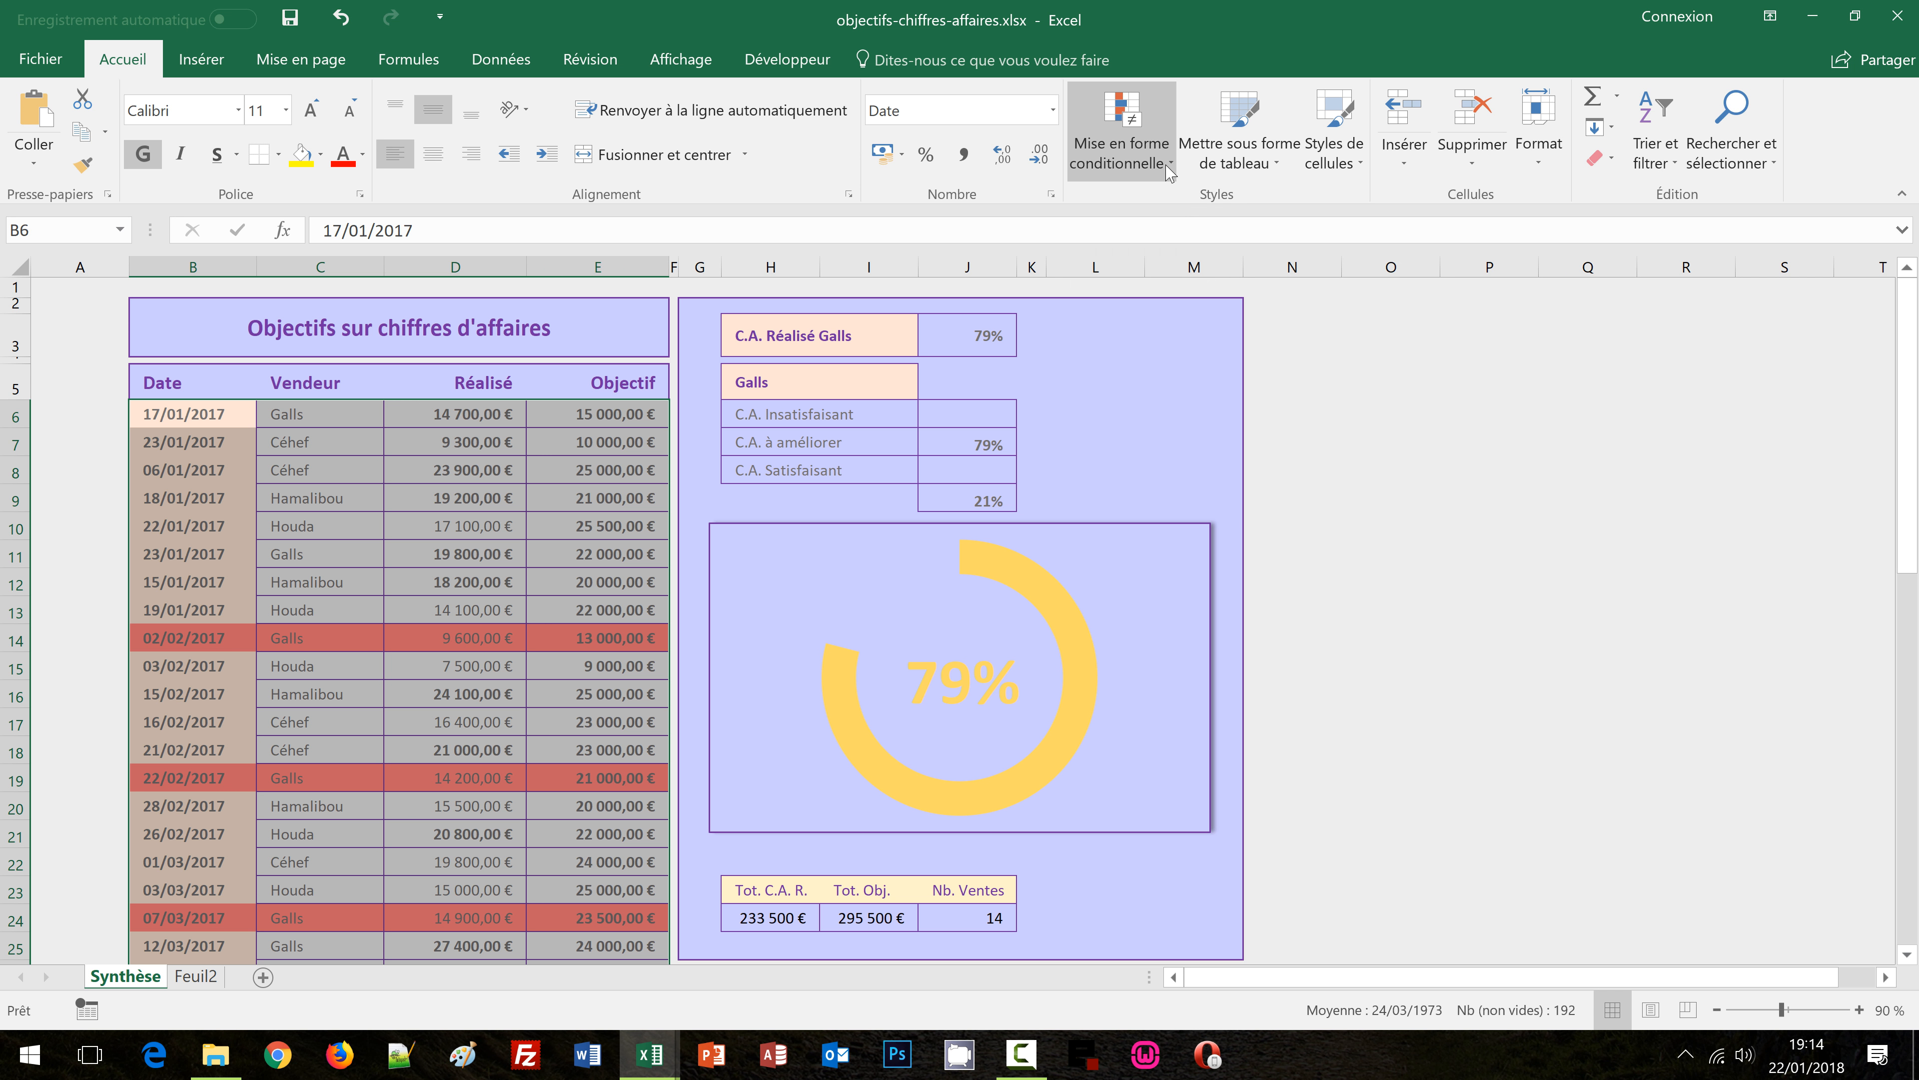
click(1134, 448)
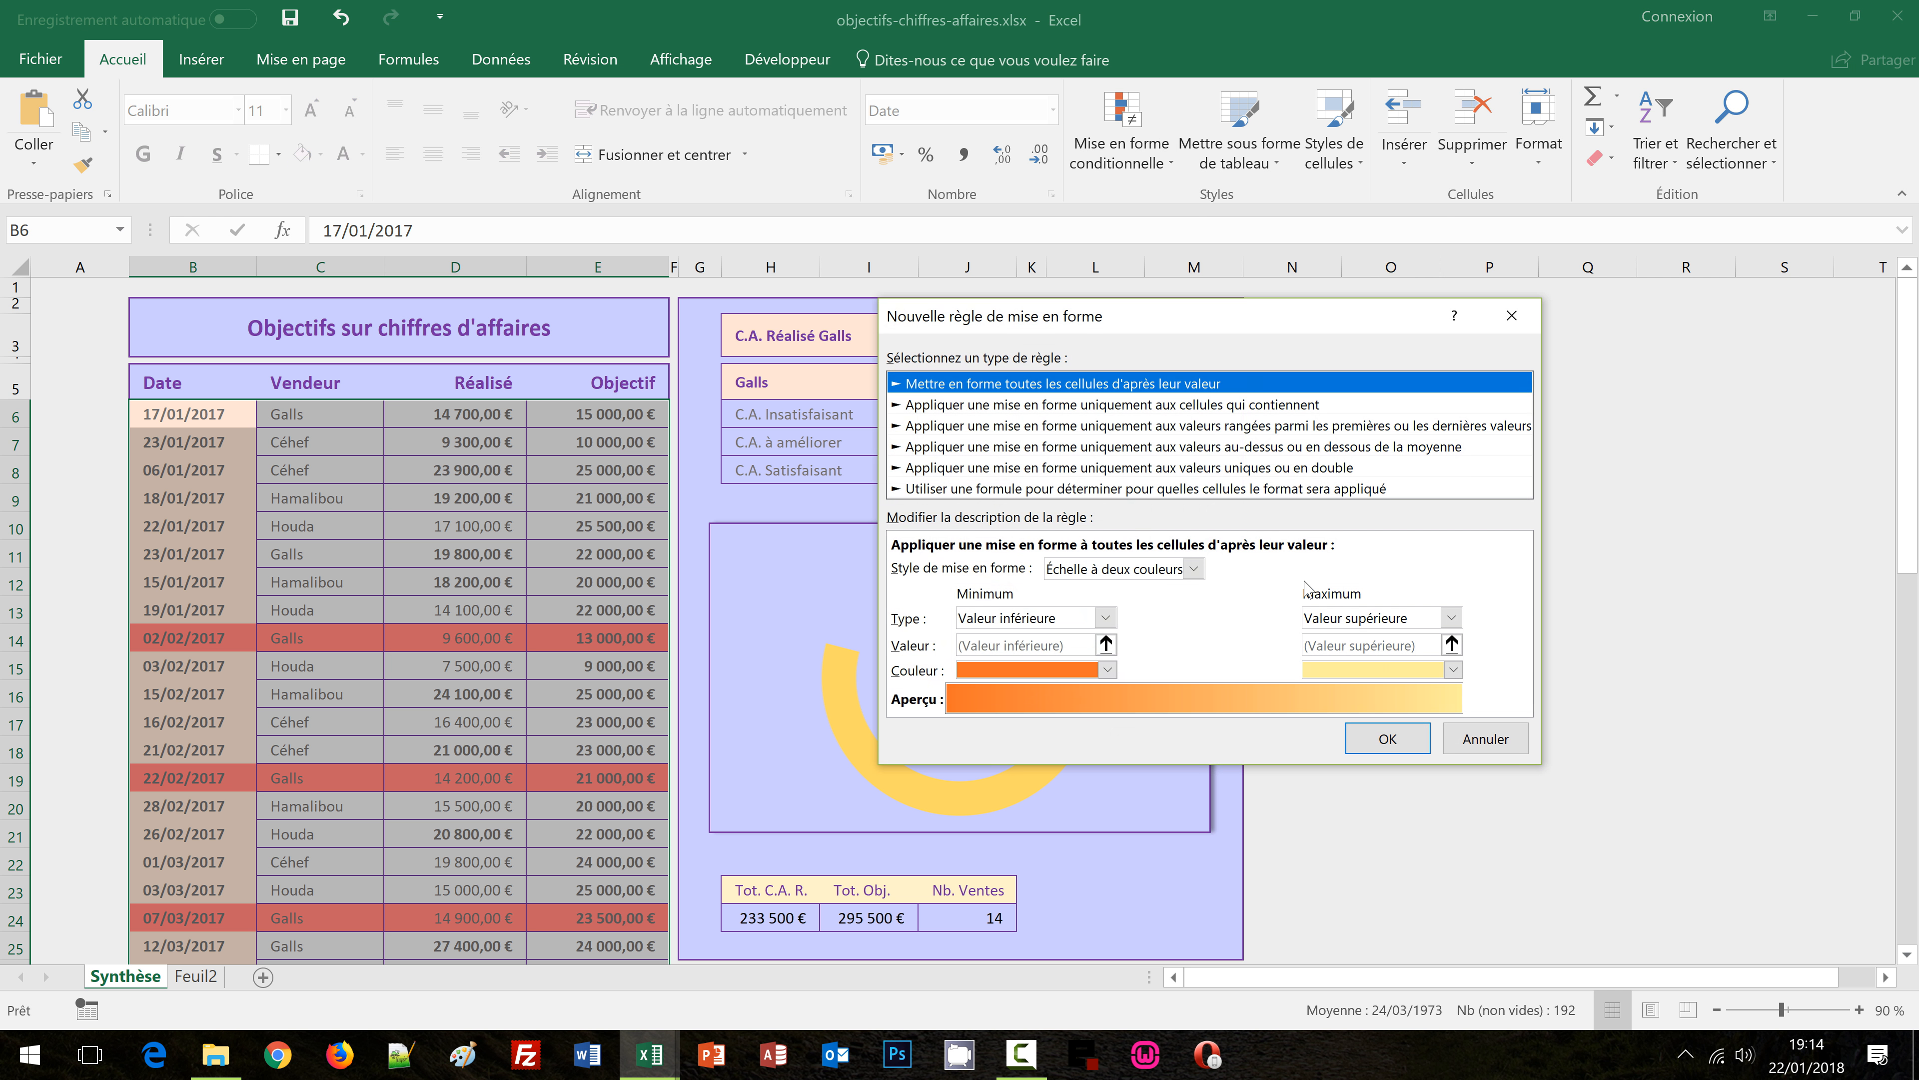
click(938, 490)
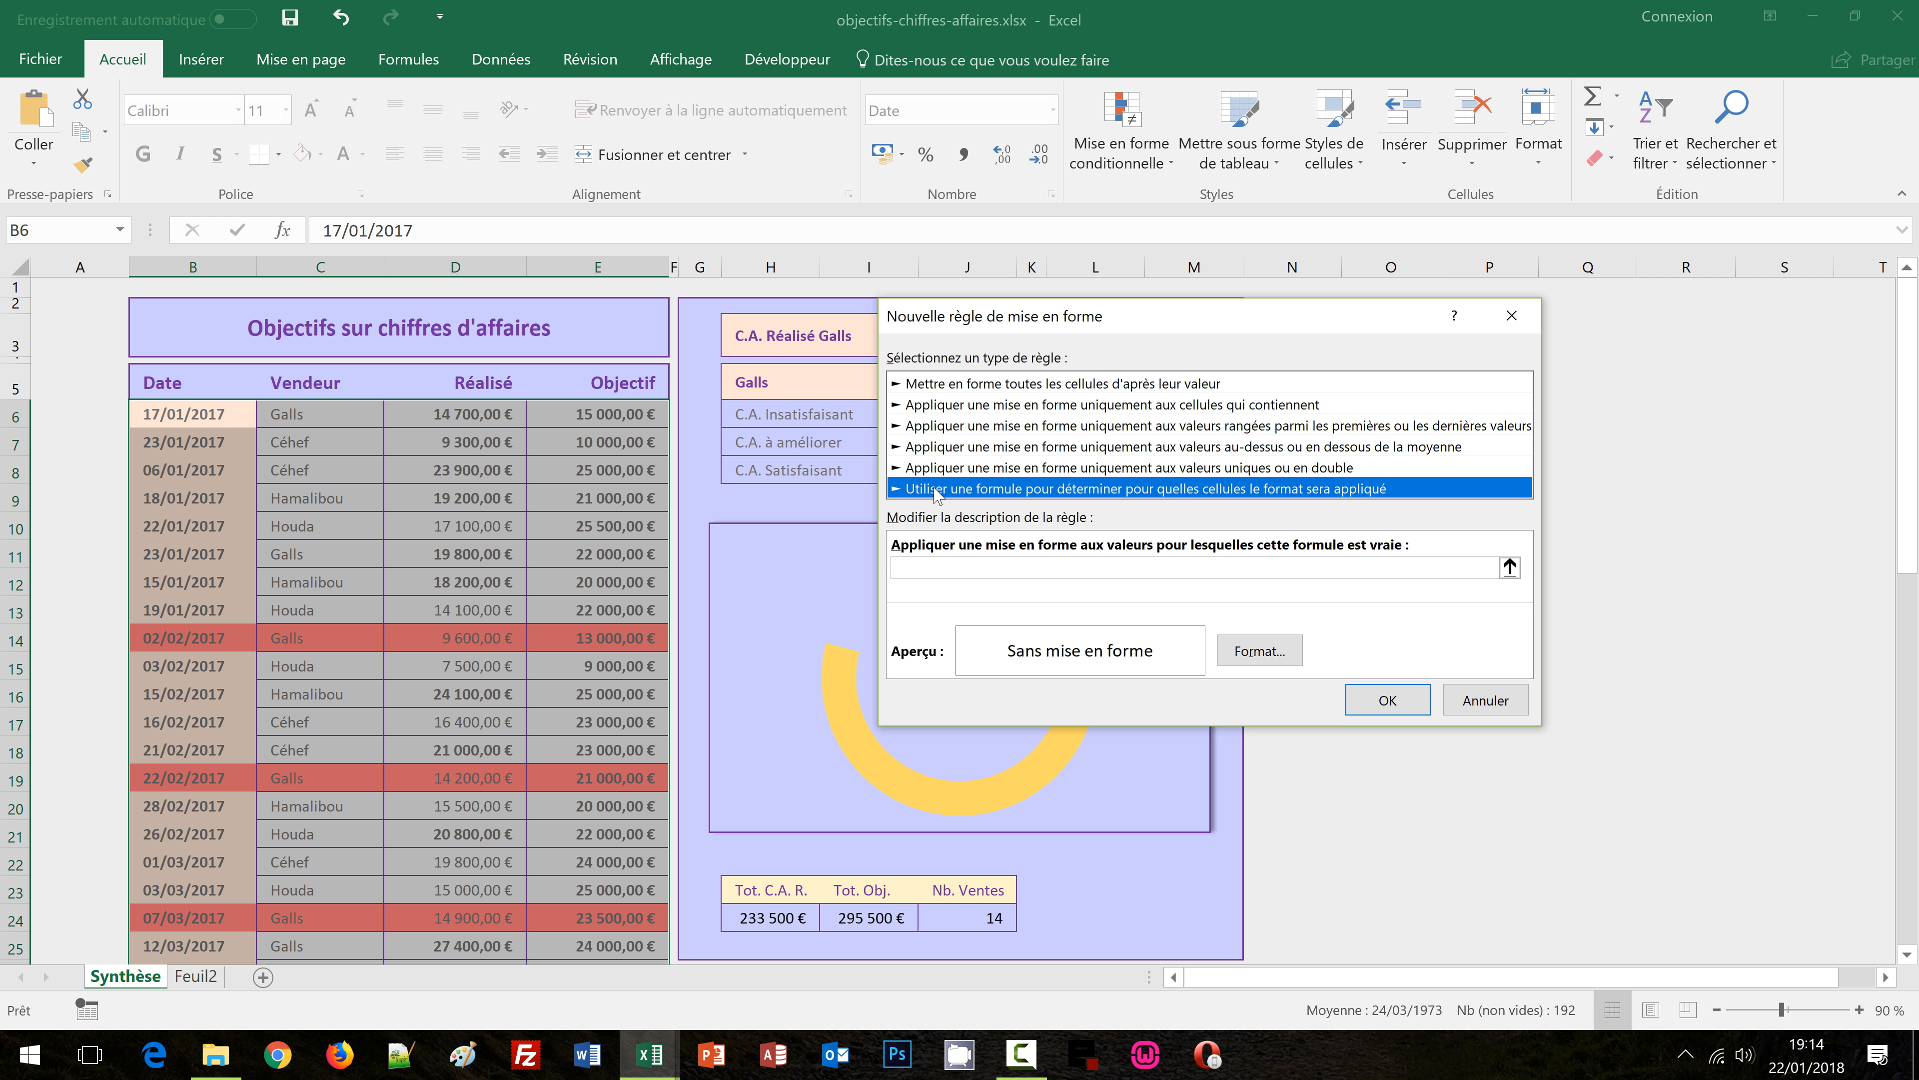
click(934, 570)
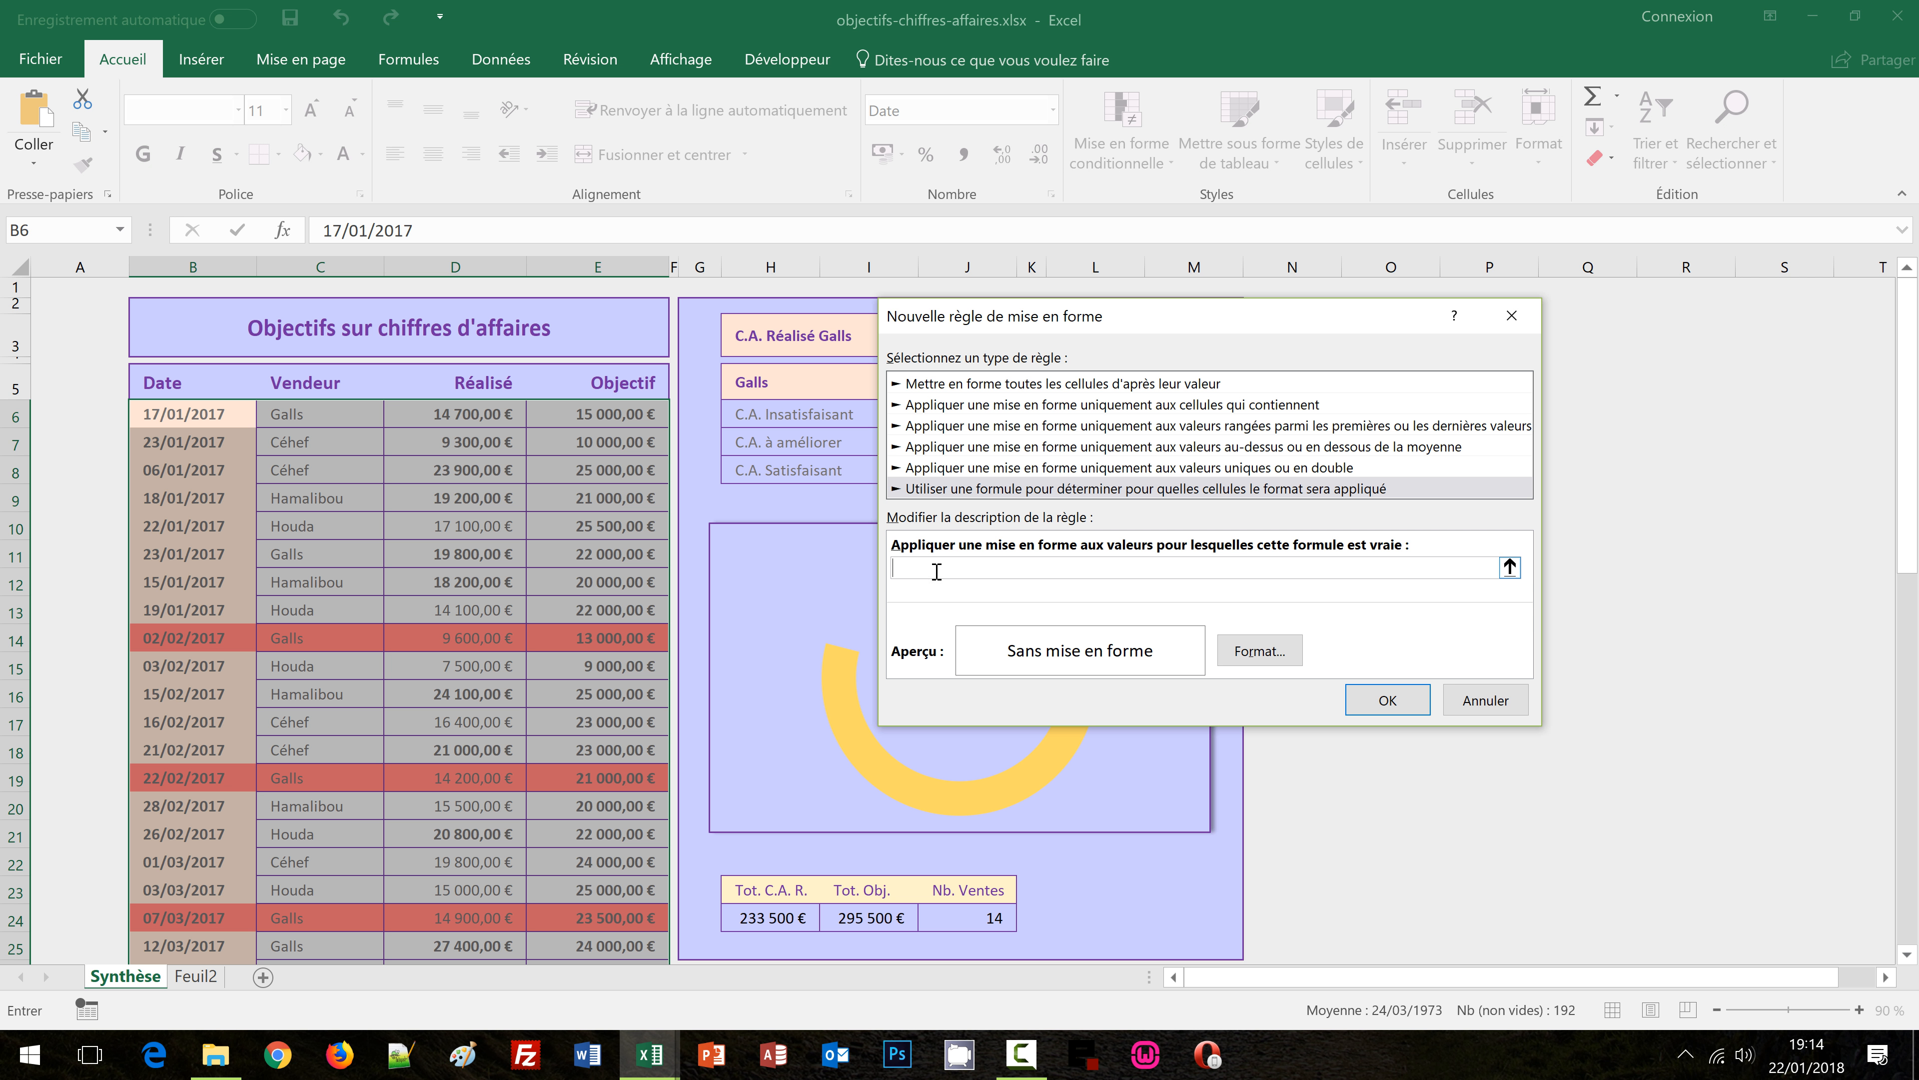
key(ctrl+v)
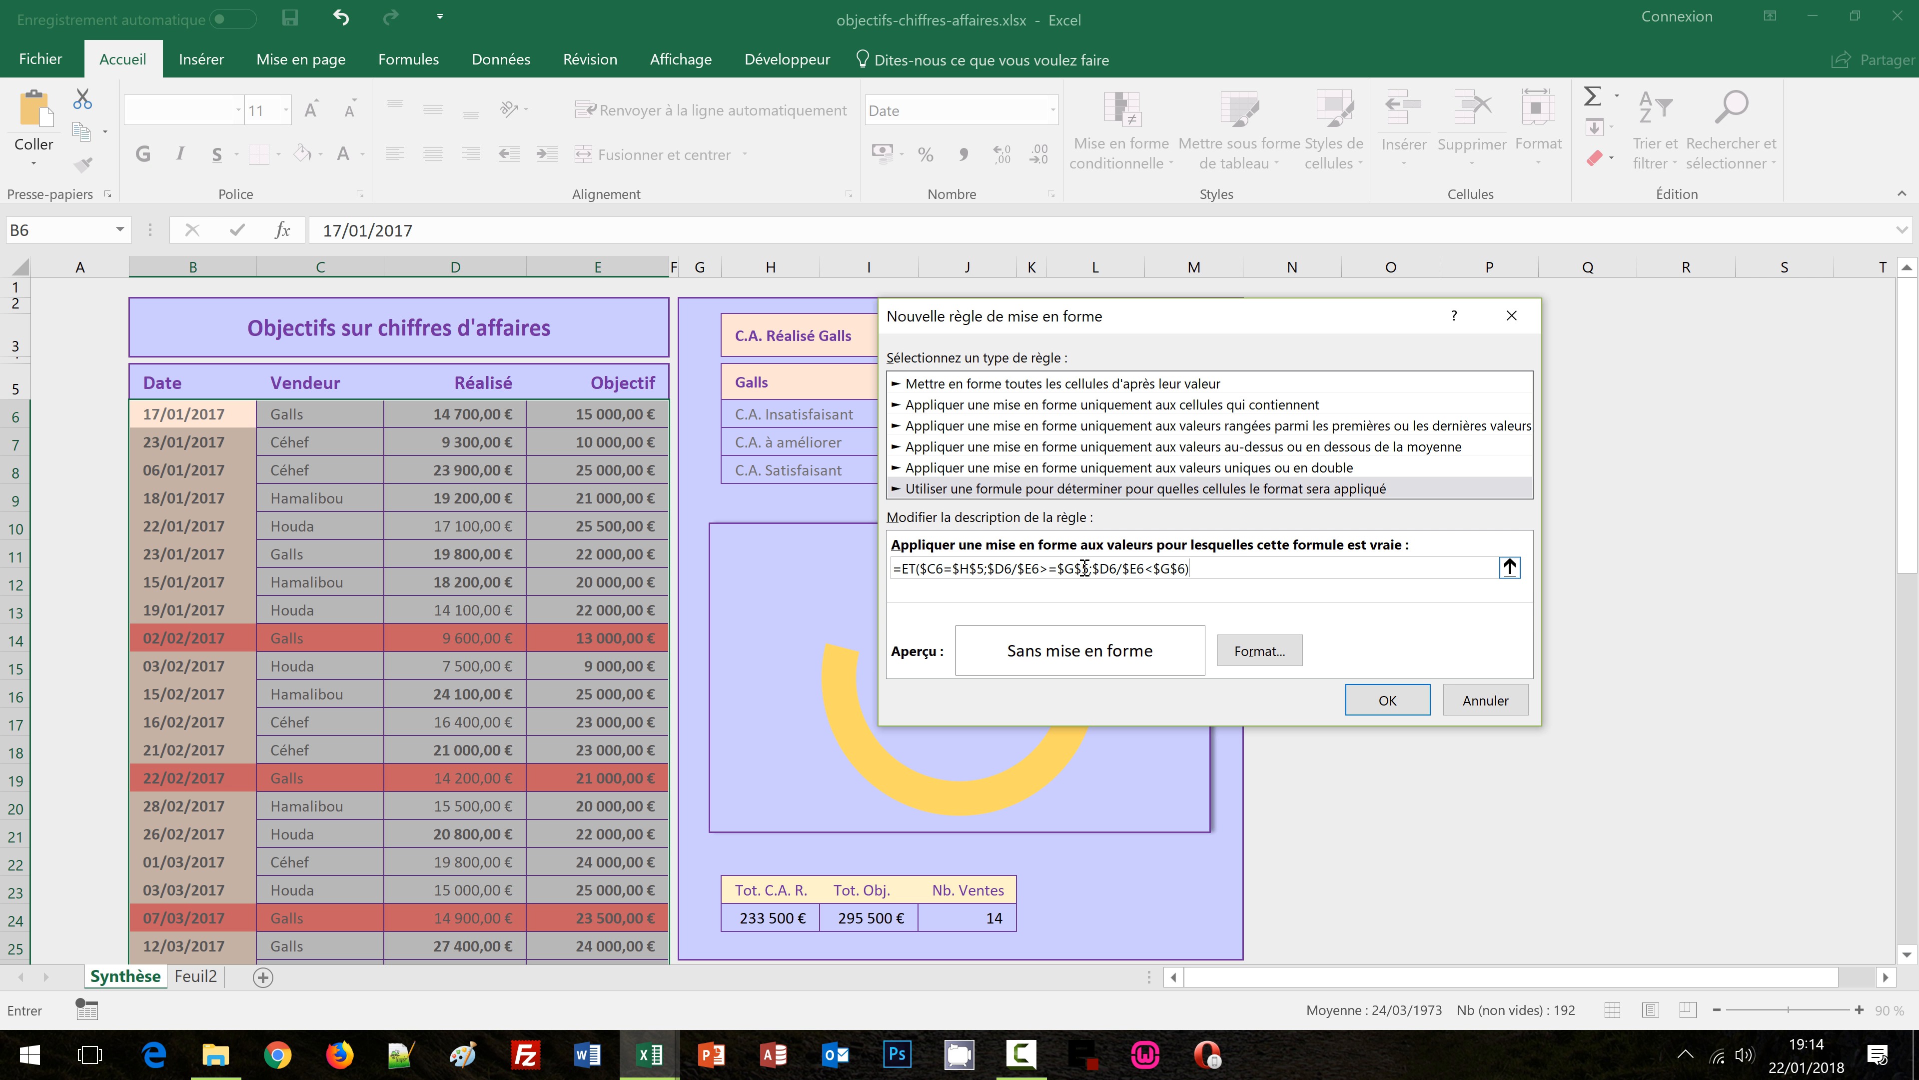
Change the pasted formula's thresholds so the ratio $D6/$E6 must be >=$G$6 and <$G$7
drag(1080, 568, 1089, 567)
text(6)
drag(1176, 568, 1187, 568)
text(7)
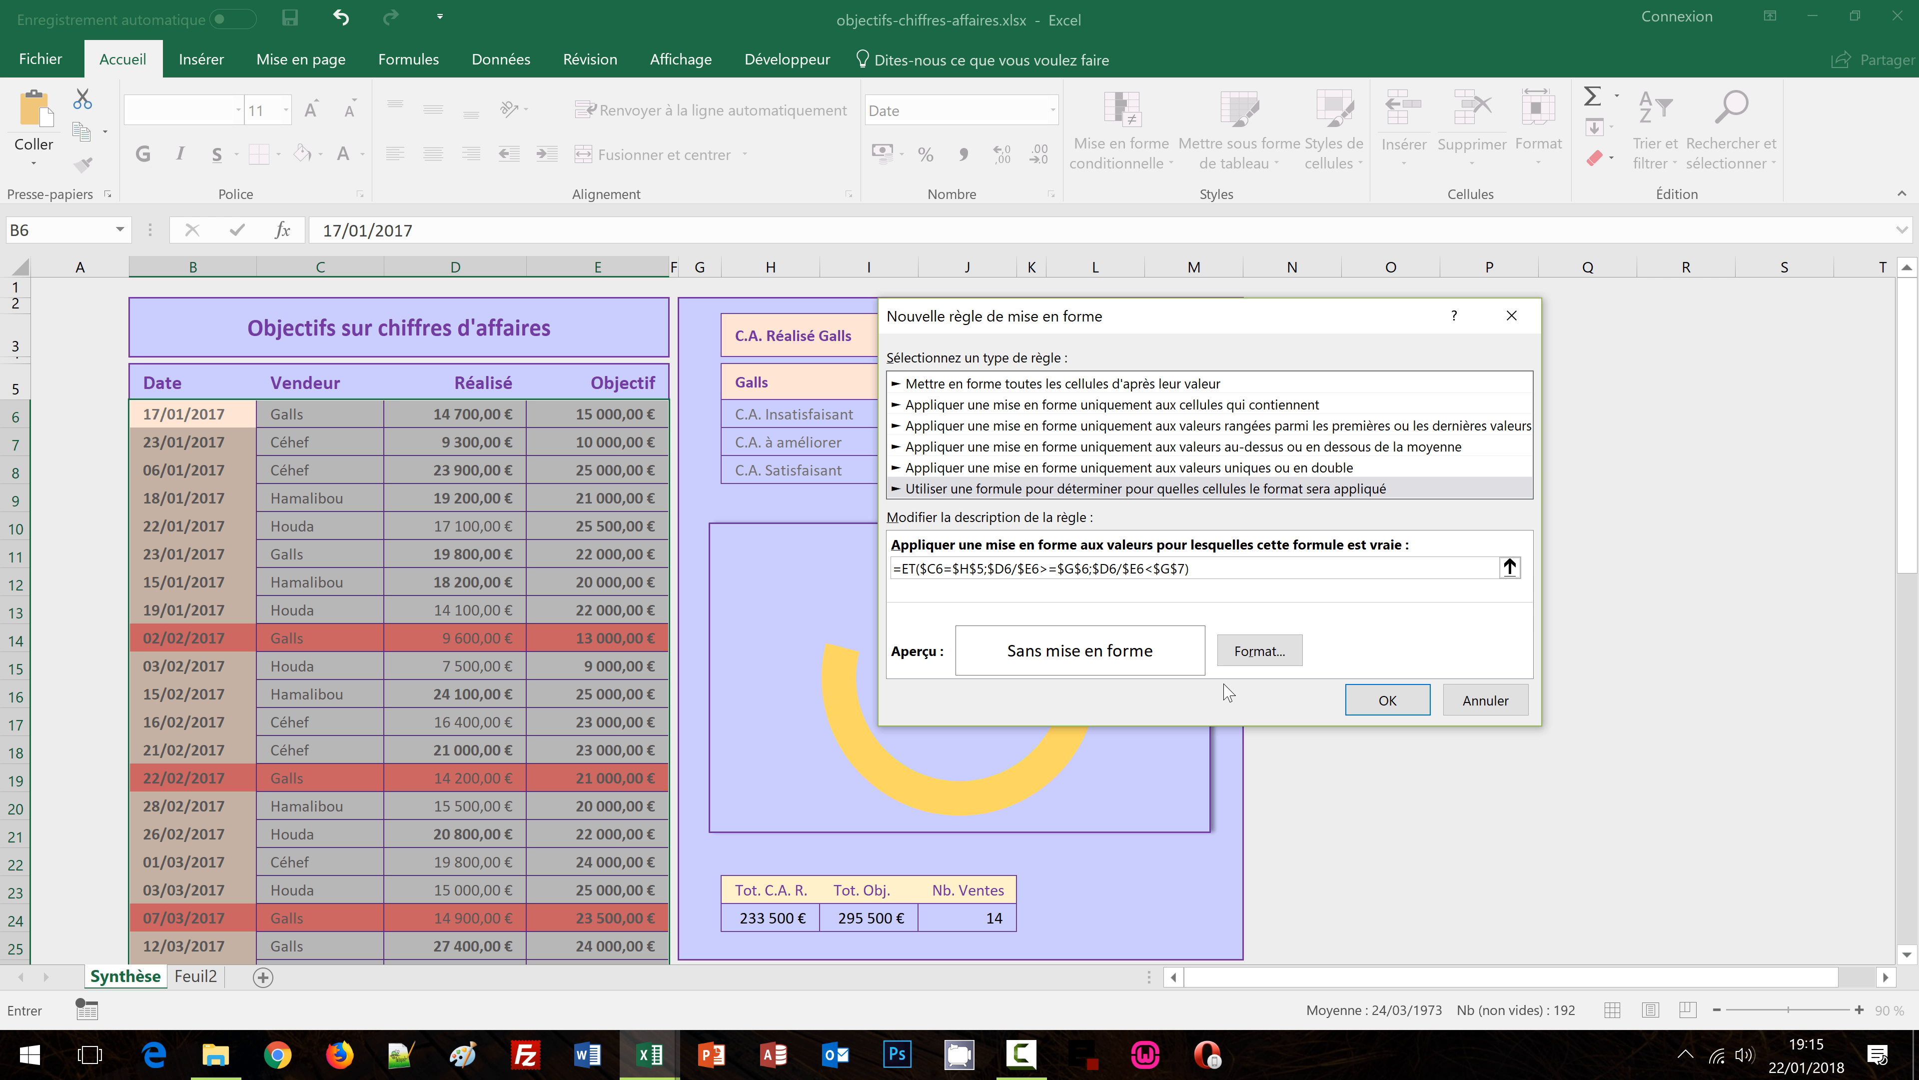
Give this rule a light gold fill matching the yellow chart ring and validate it
click(1256, 652)
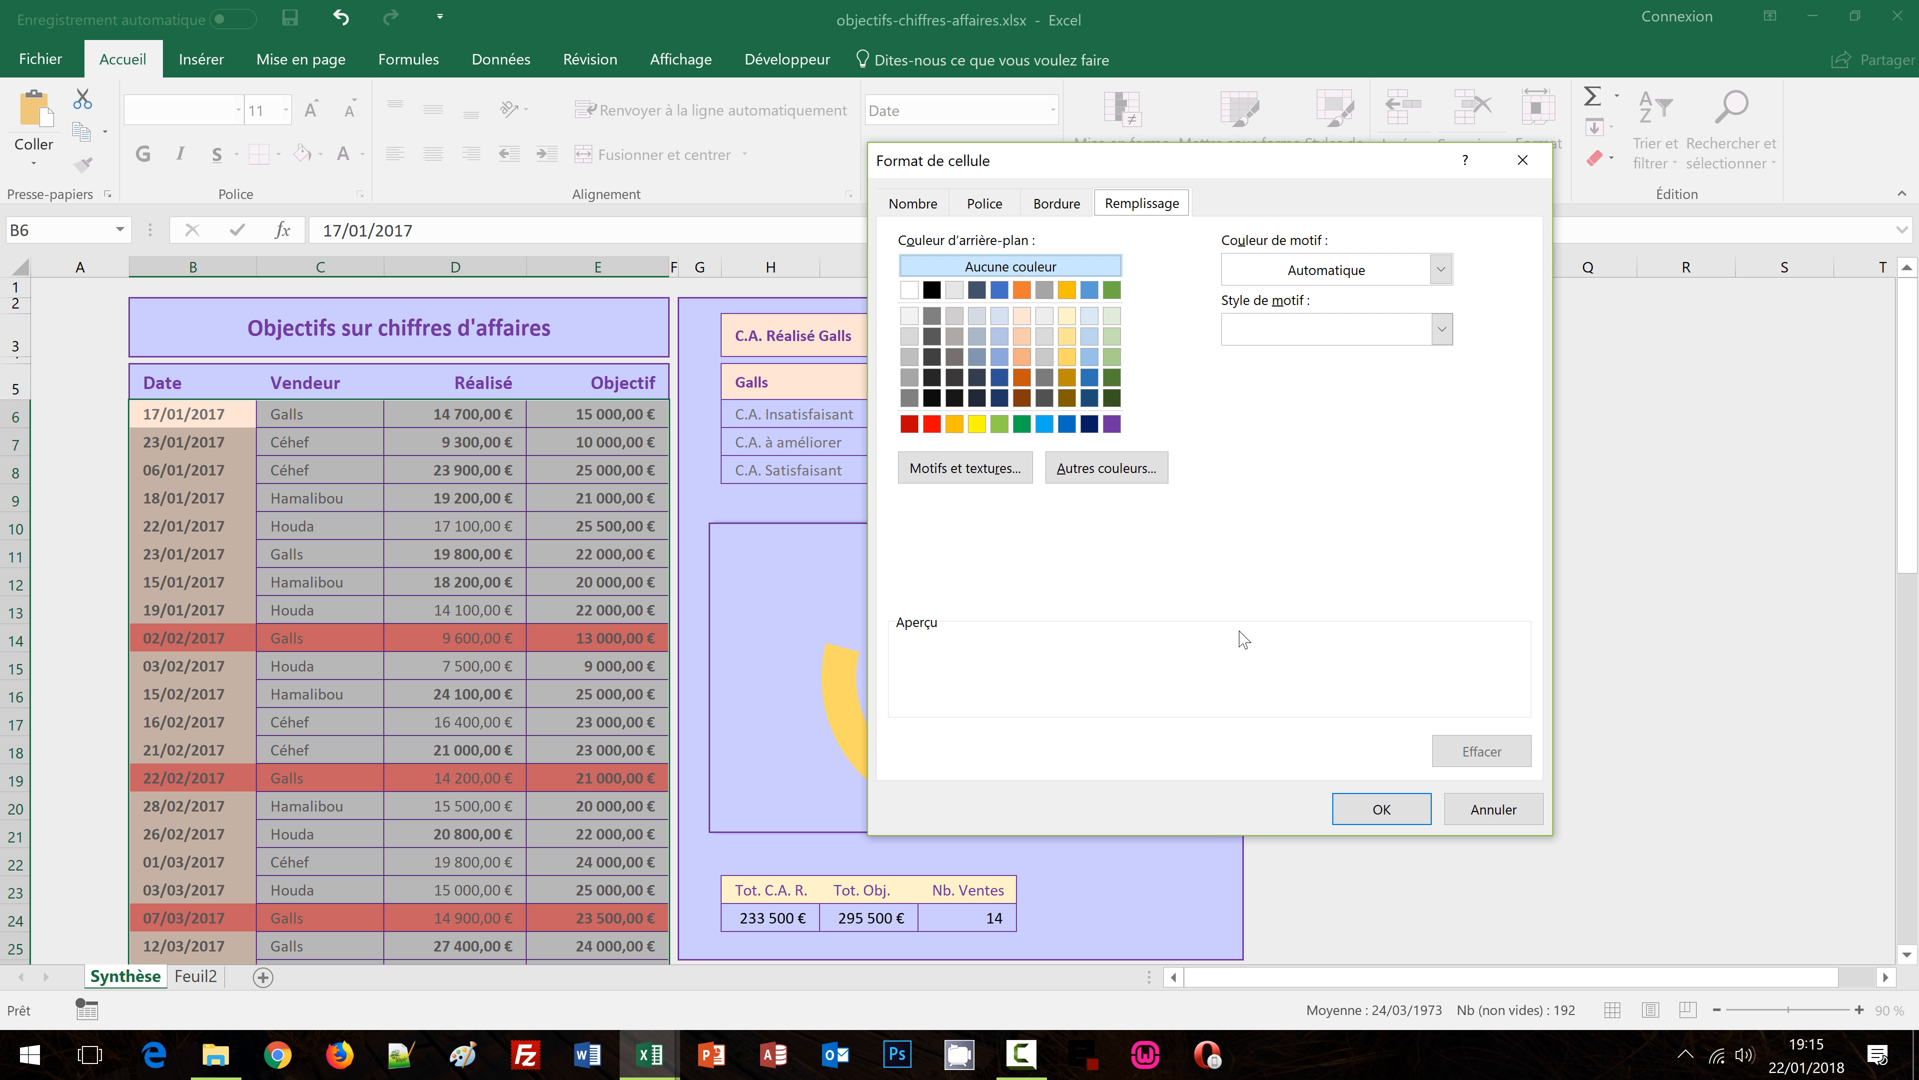
click(1067, 357)
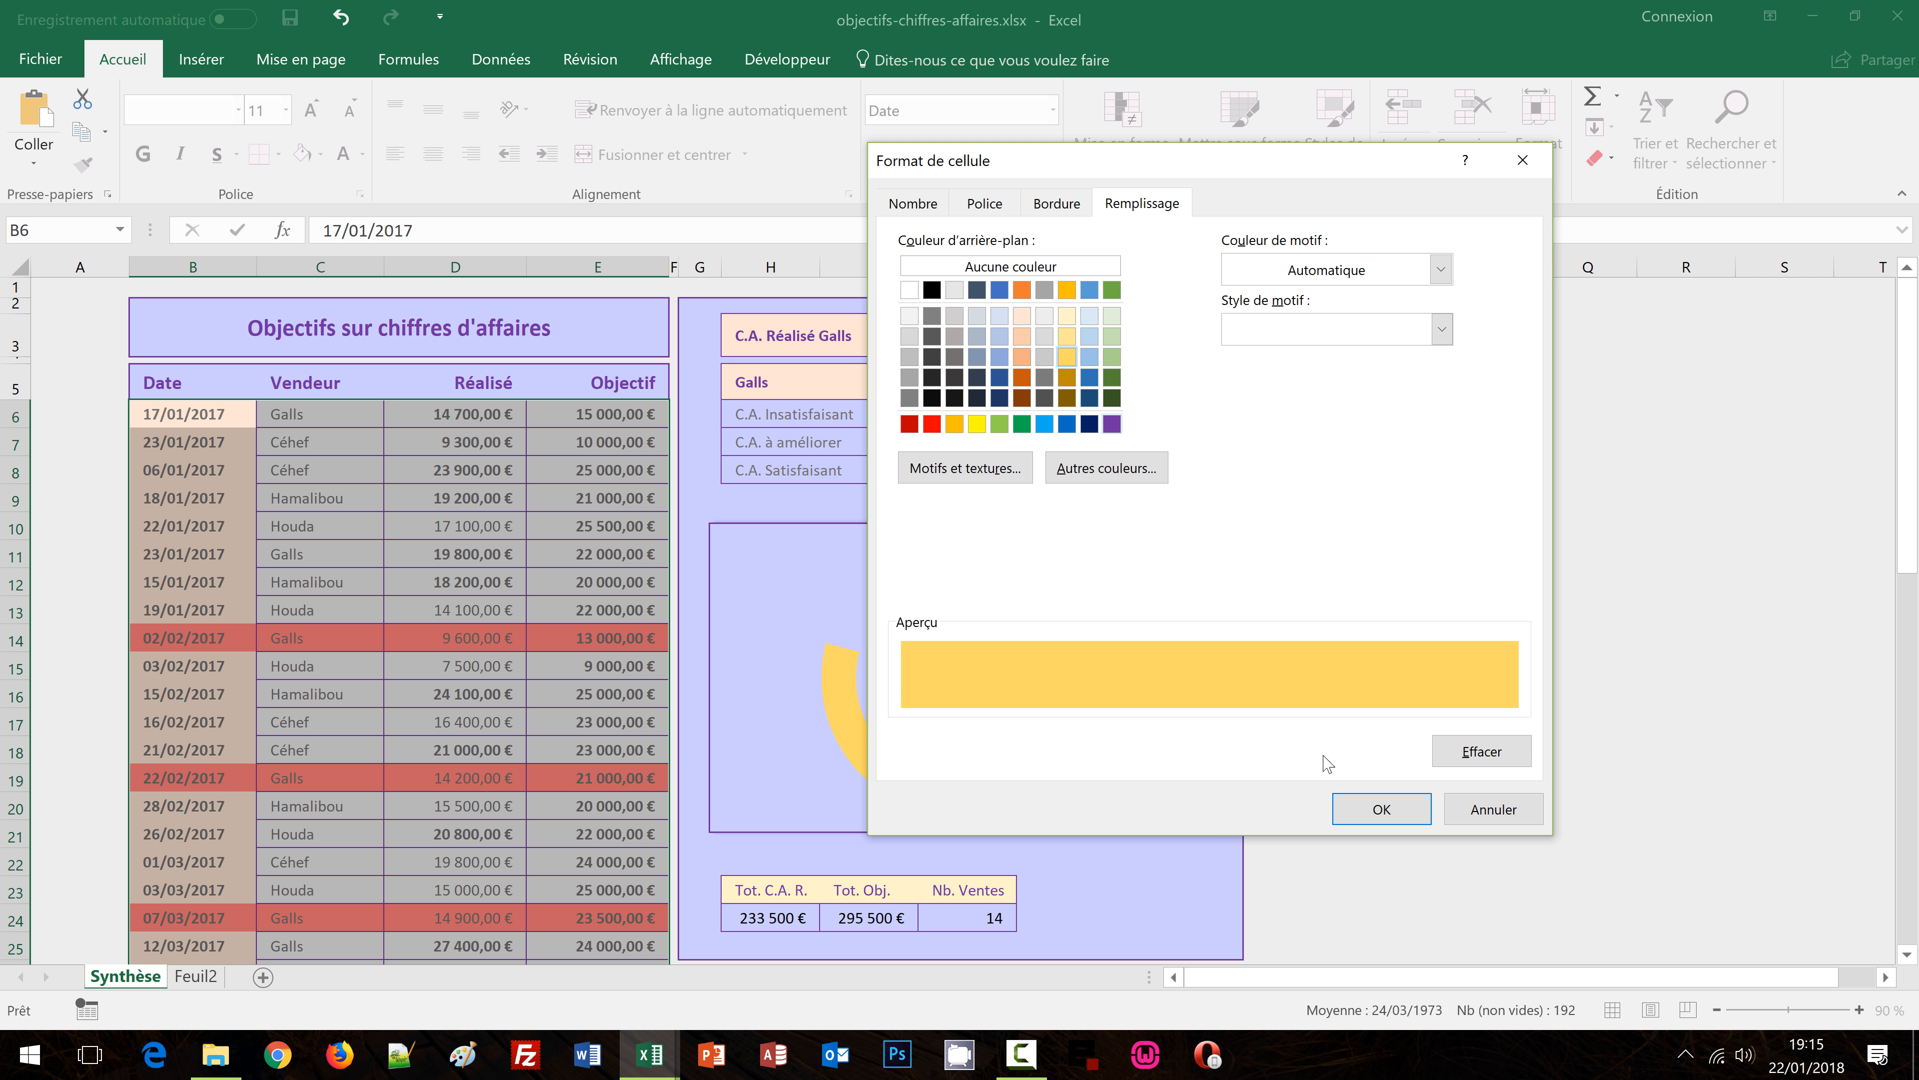
click(1381, 809)
click(1387, 700)
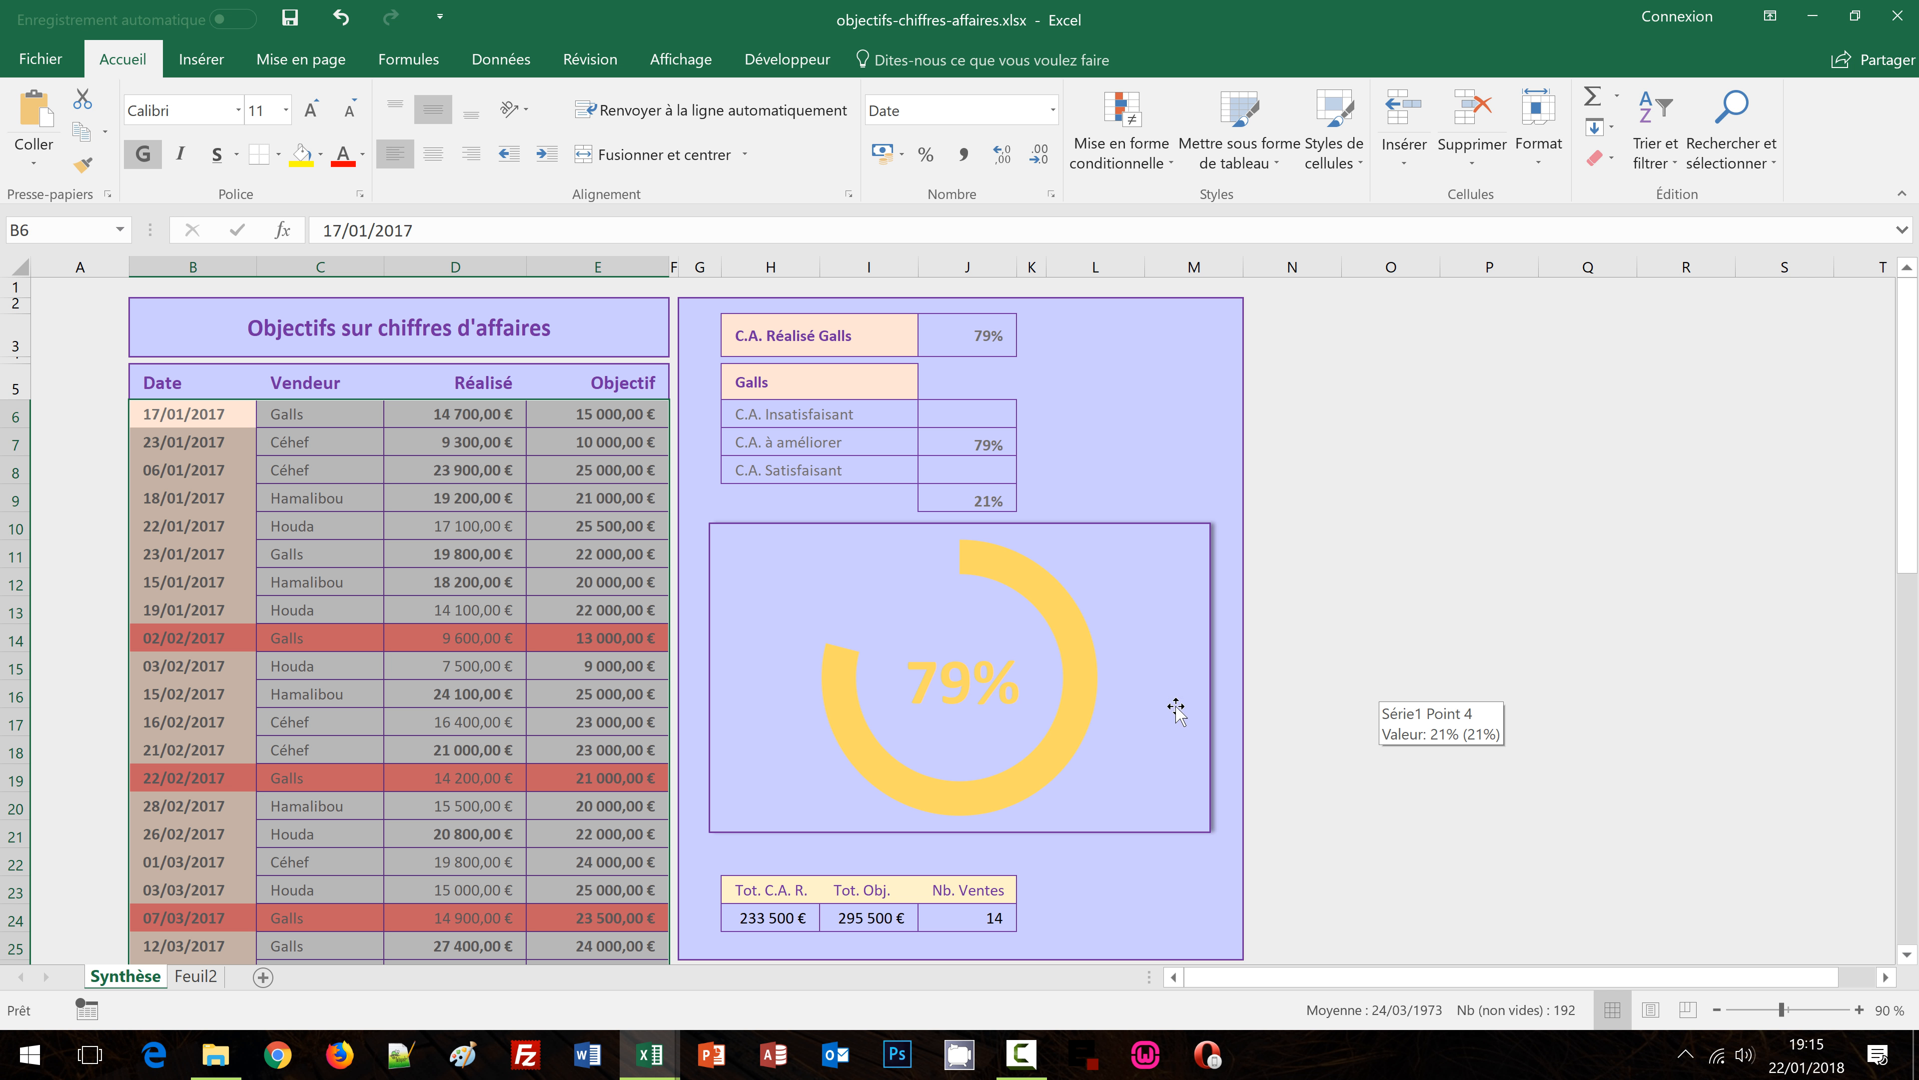
scroll(577, 726, down, 3)
scroll(577, 739, up, 3)
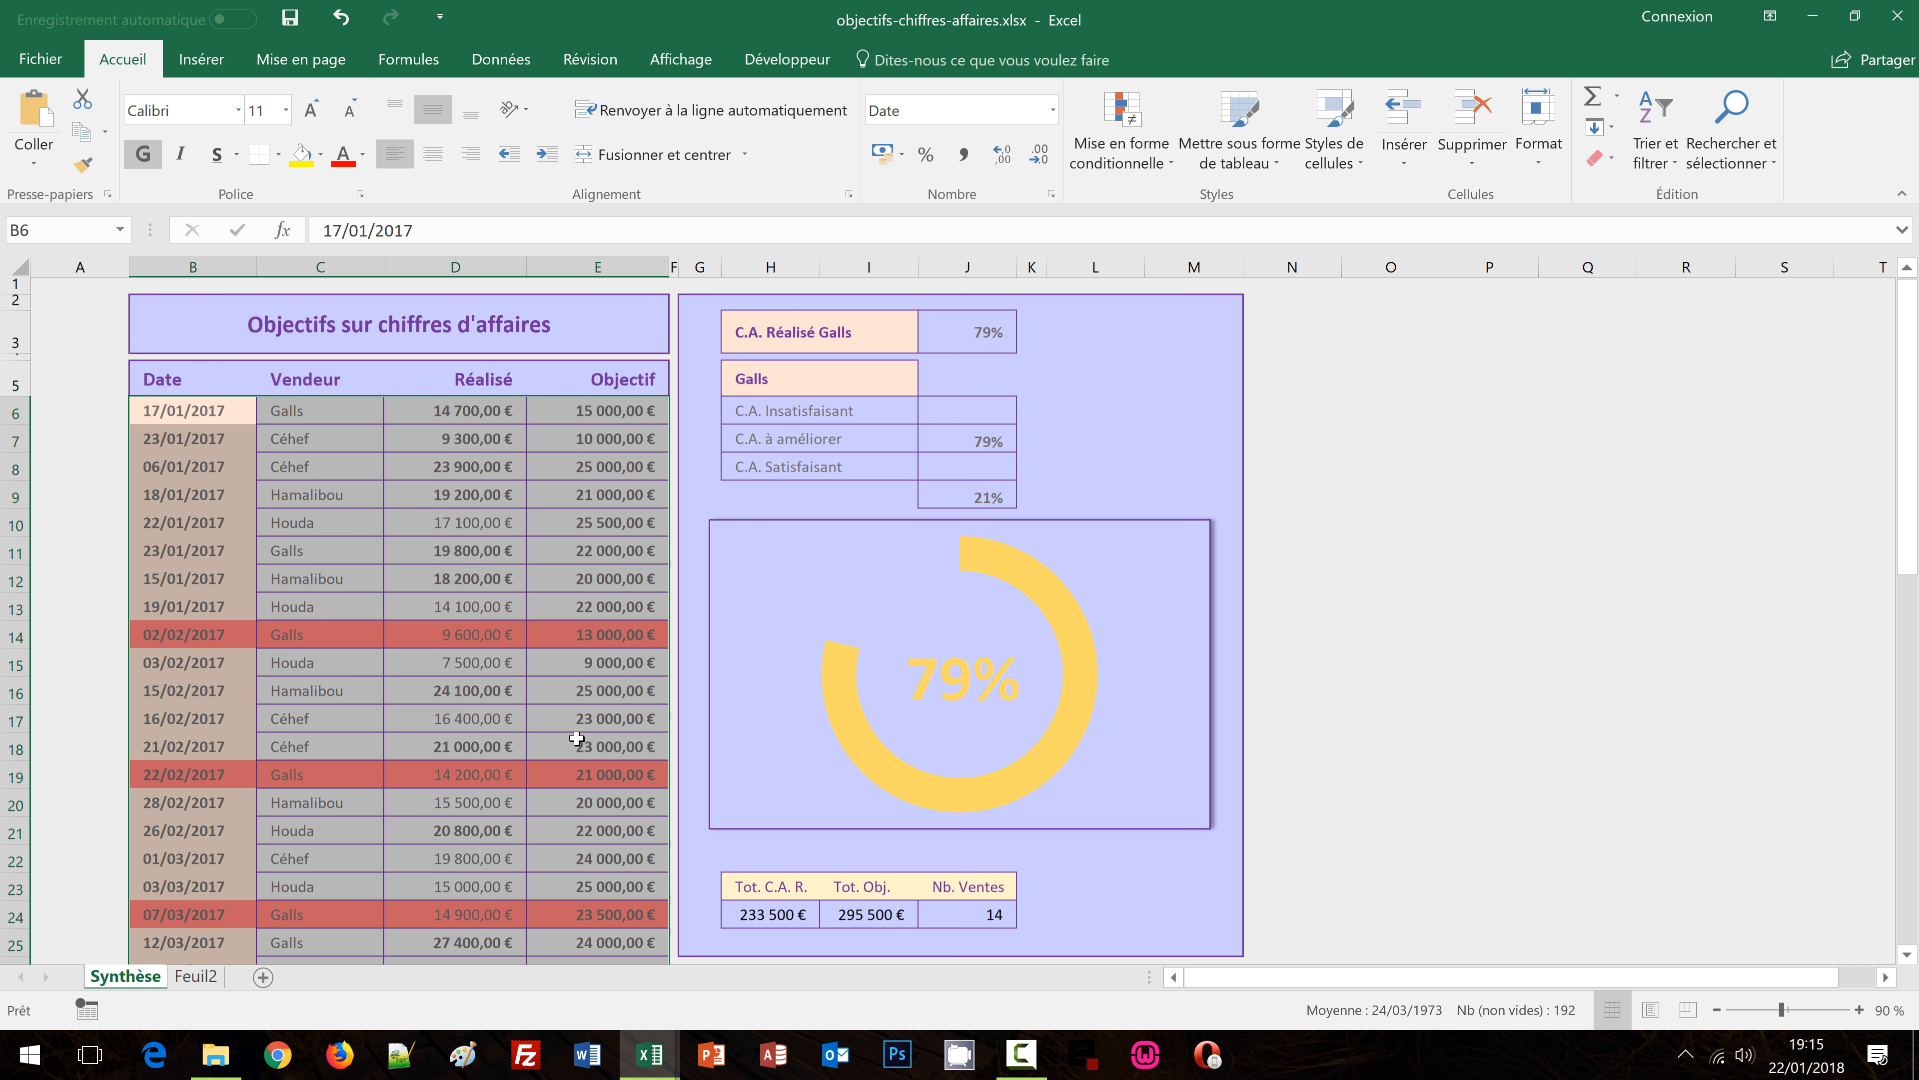
Add another formula-based conditional formatting rule on the same range and paste the copied ET formula again
click(1169, 174)
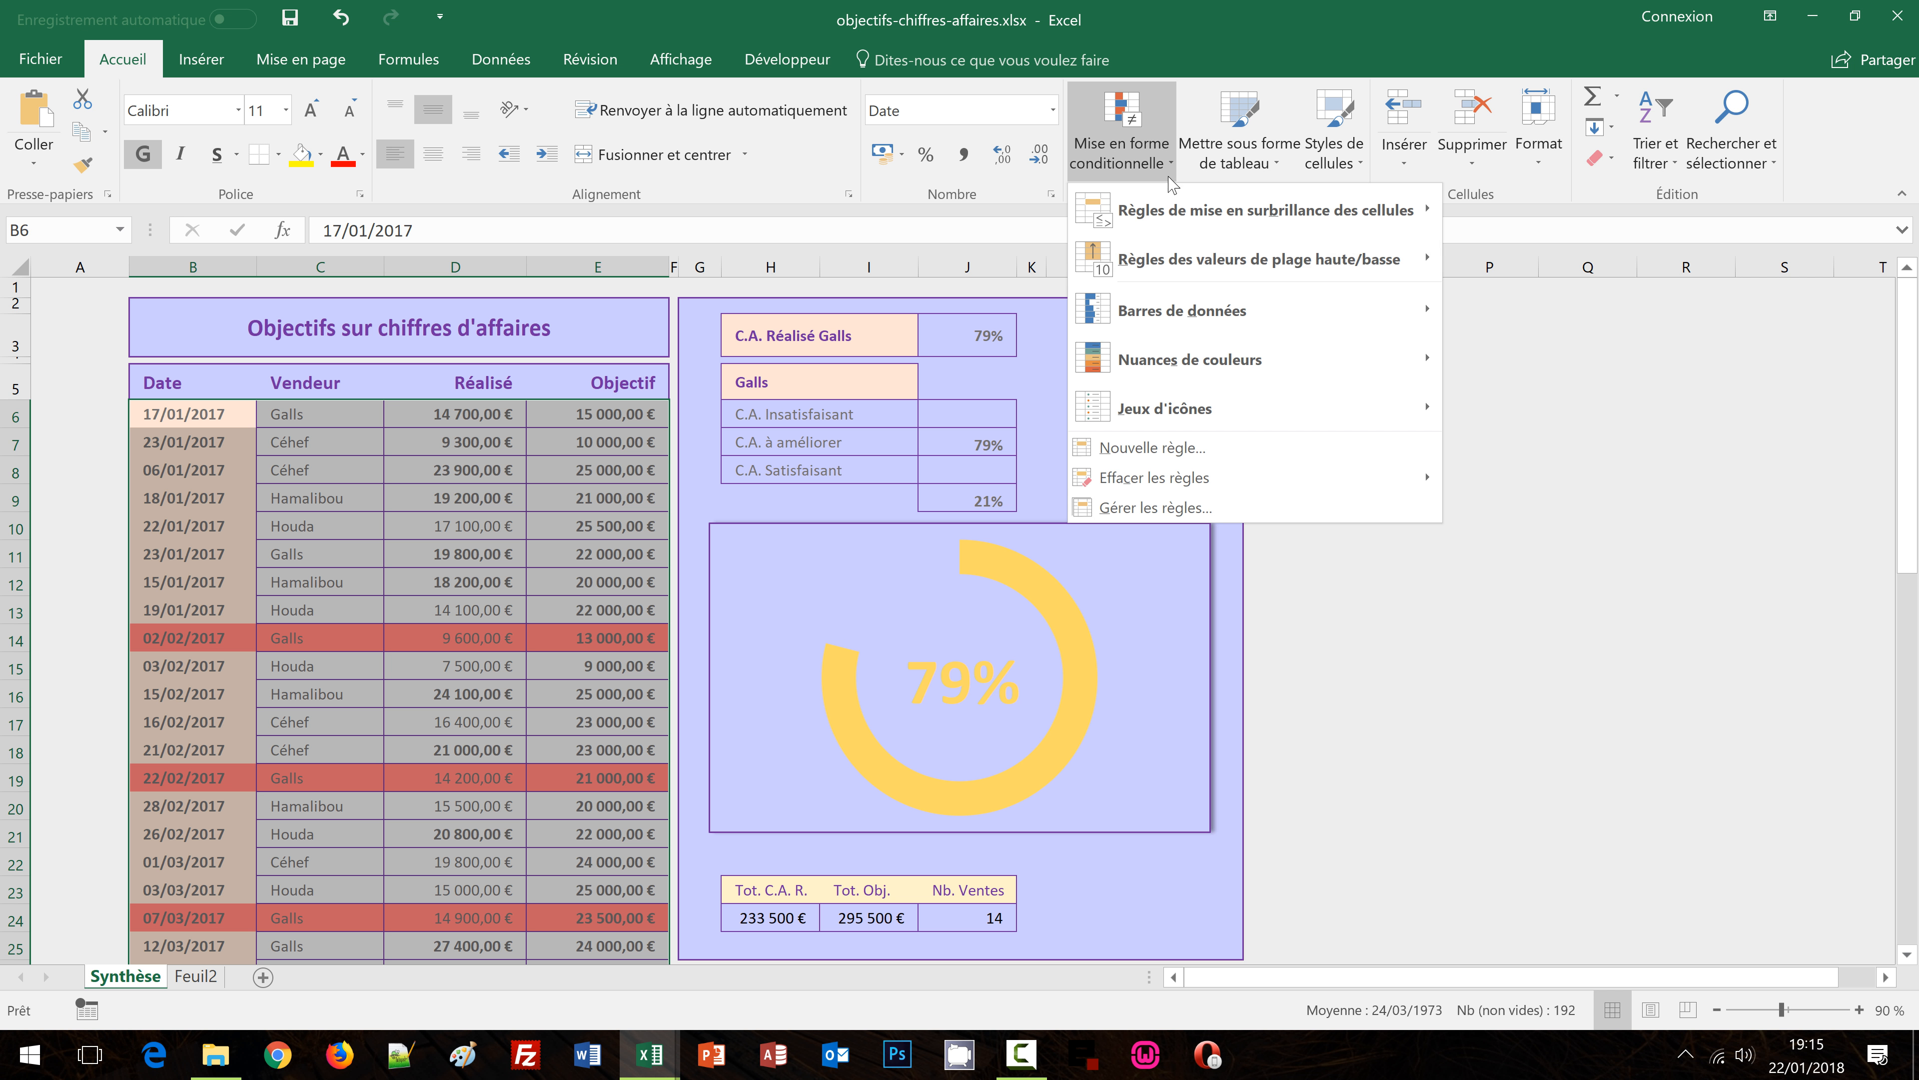
click(1195, 448)
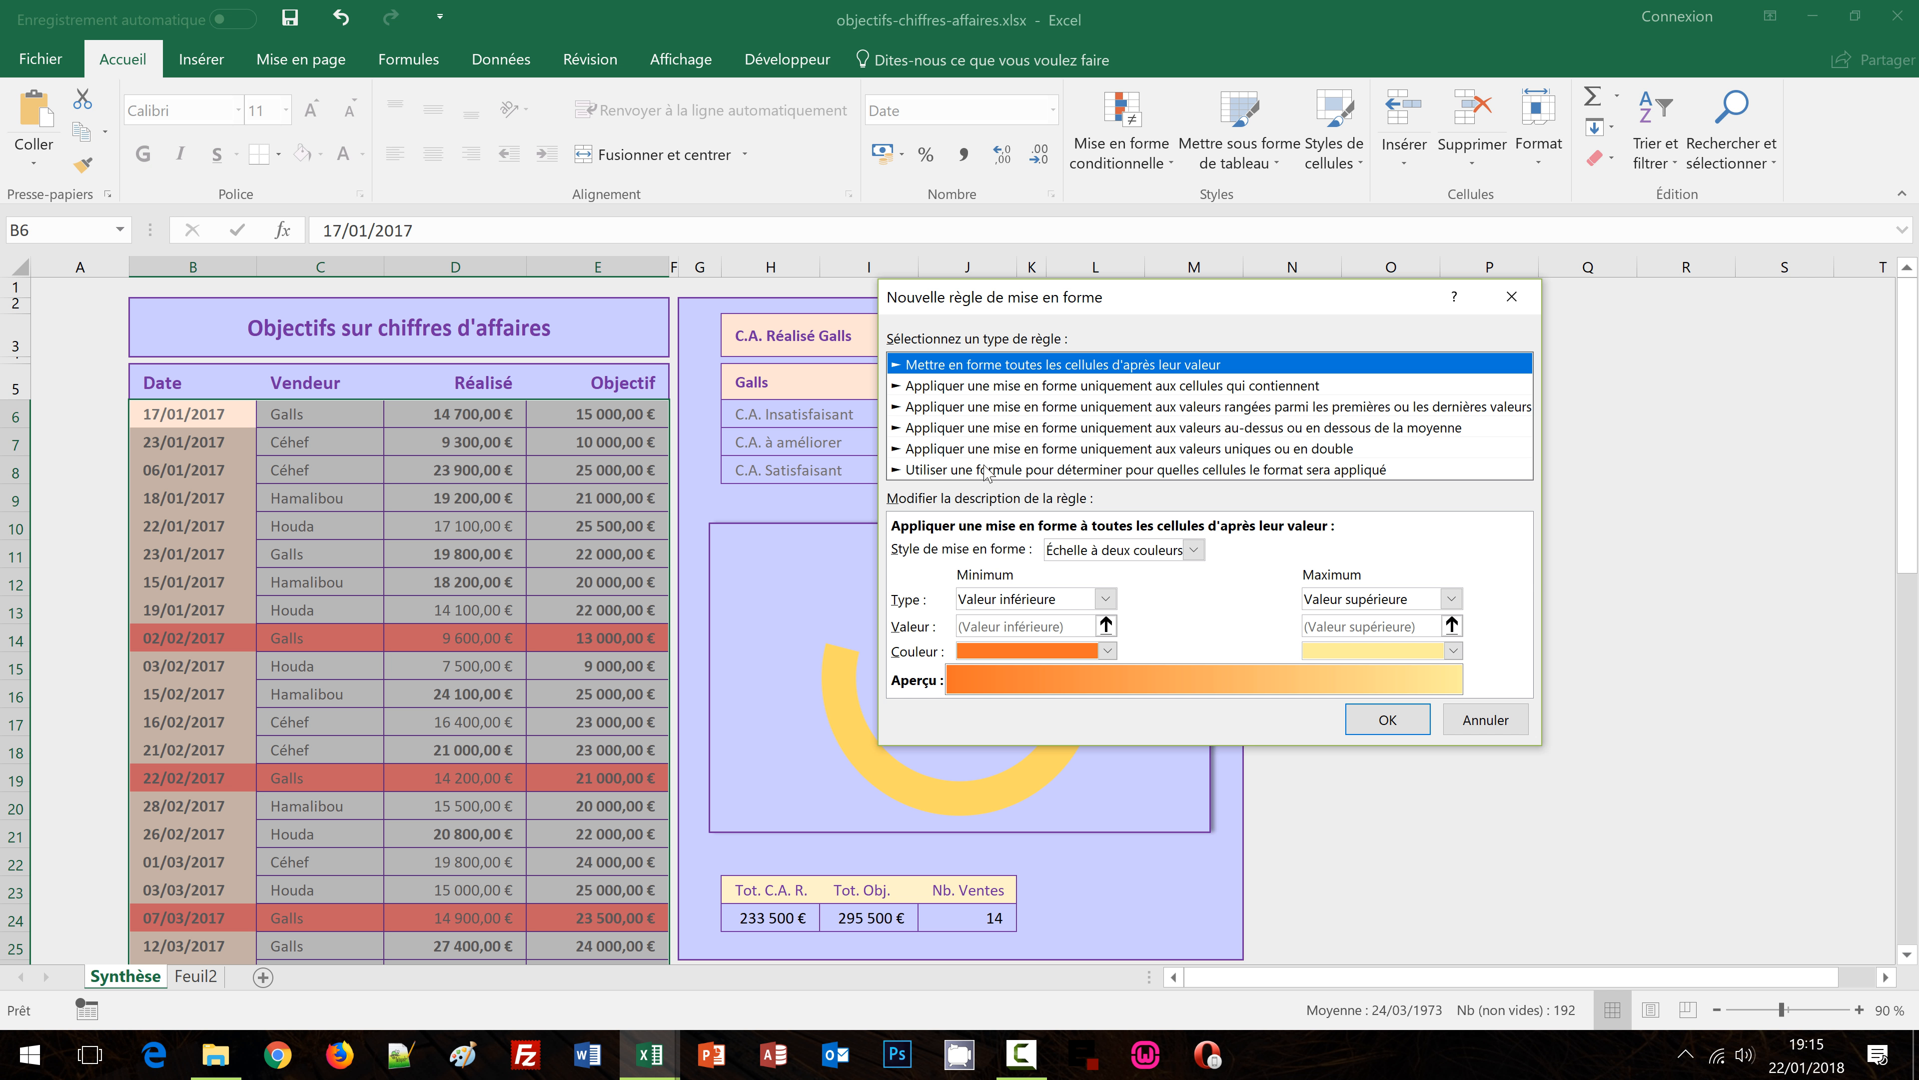
click(986, 469)
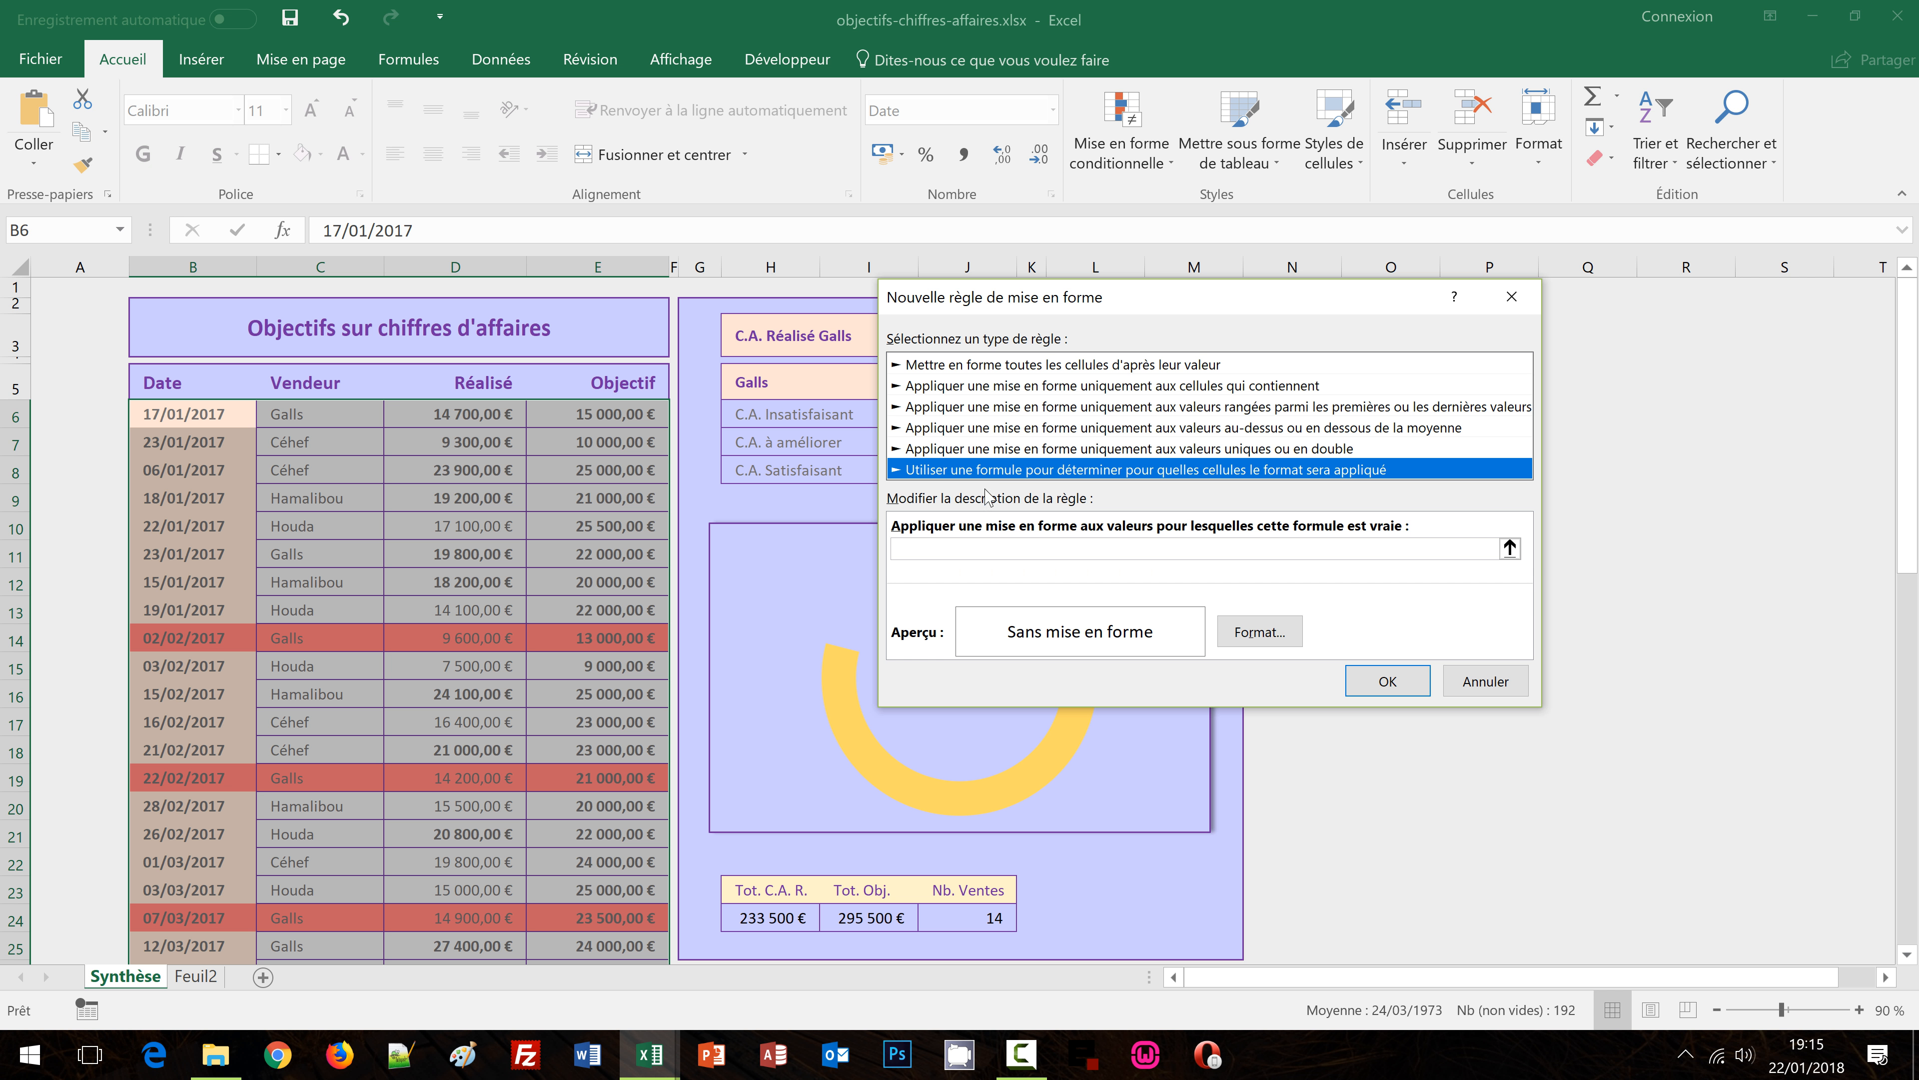
click(966, 544)
key(ctrl+v)
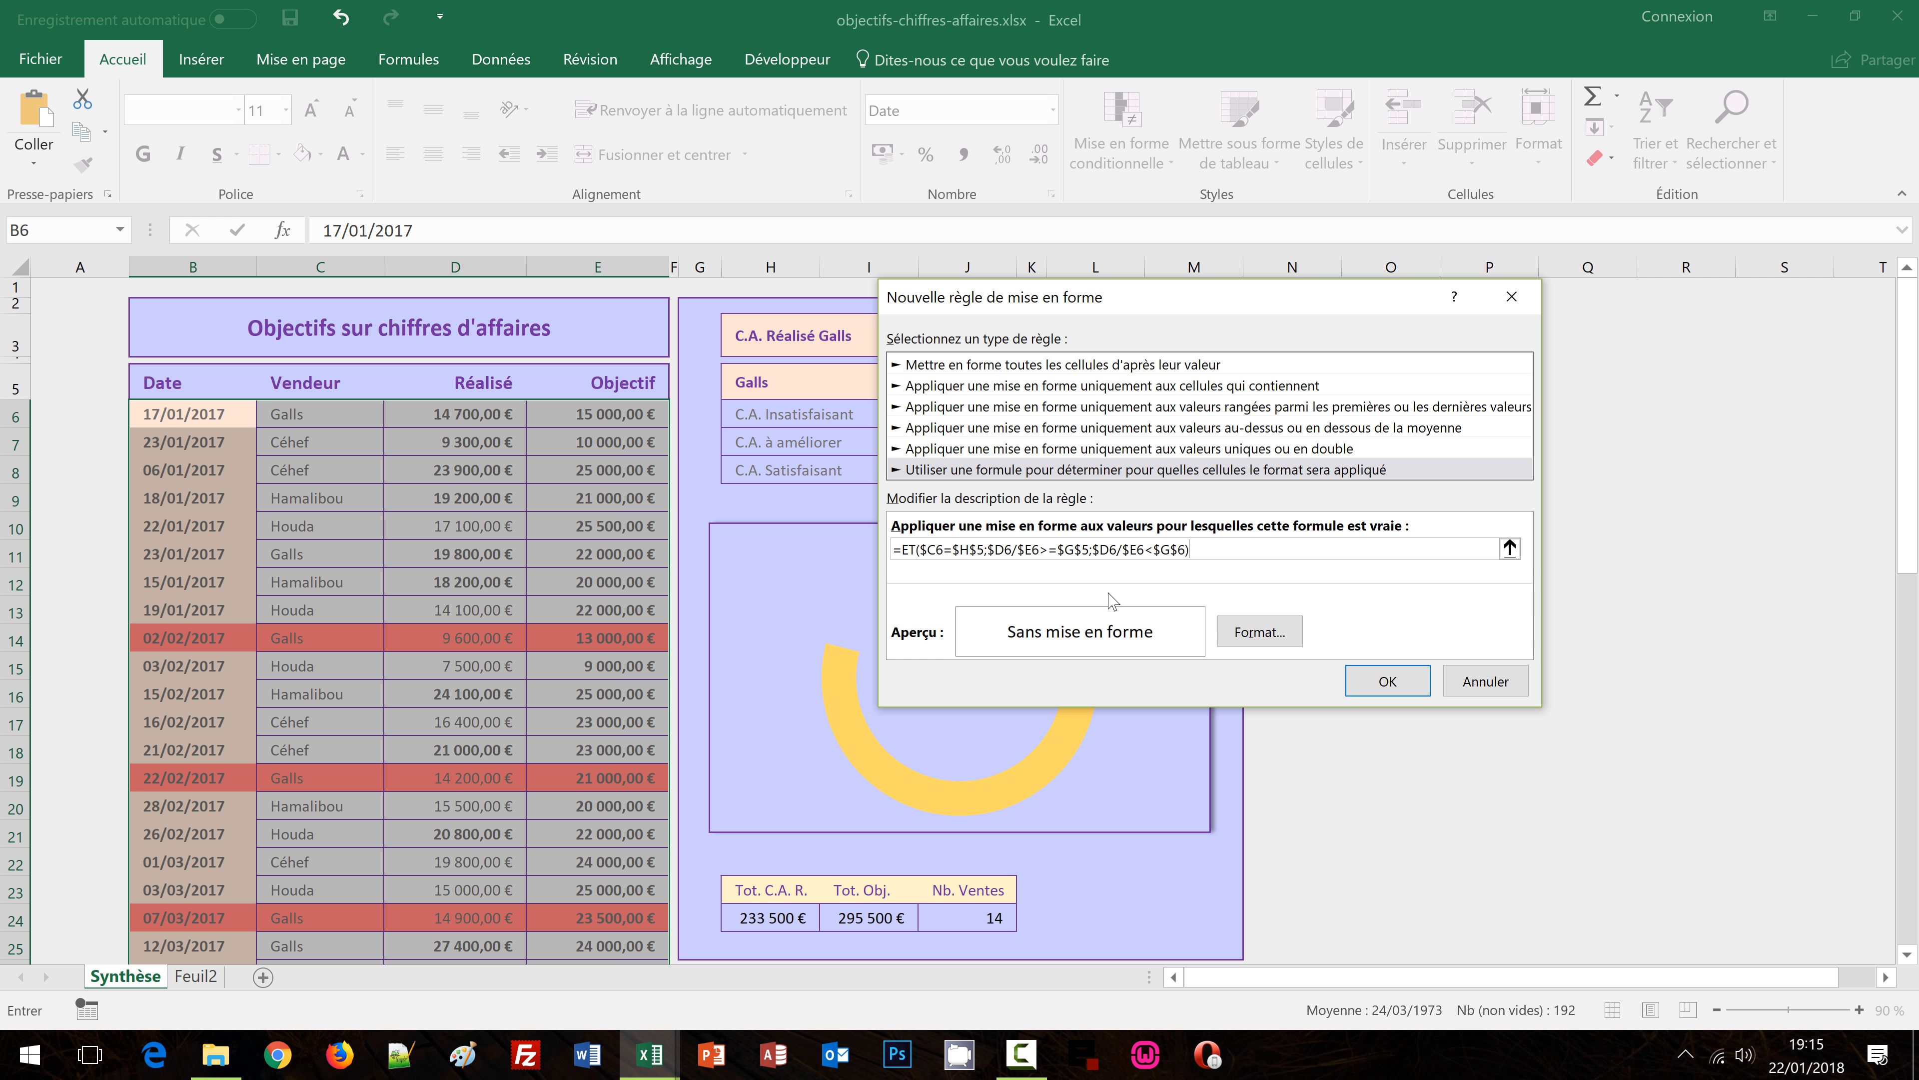
Change this rule's thresholds so the ratio $D6/$E6 must be >=$G$7 and <$G$8
double_click(1082, 549)
text(7)
double_click(1178, 550)
text(8)
Apply a light green fill to the rule, validate it and deselect the table range
click(1260, 632)
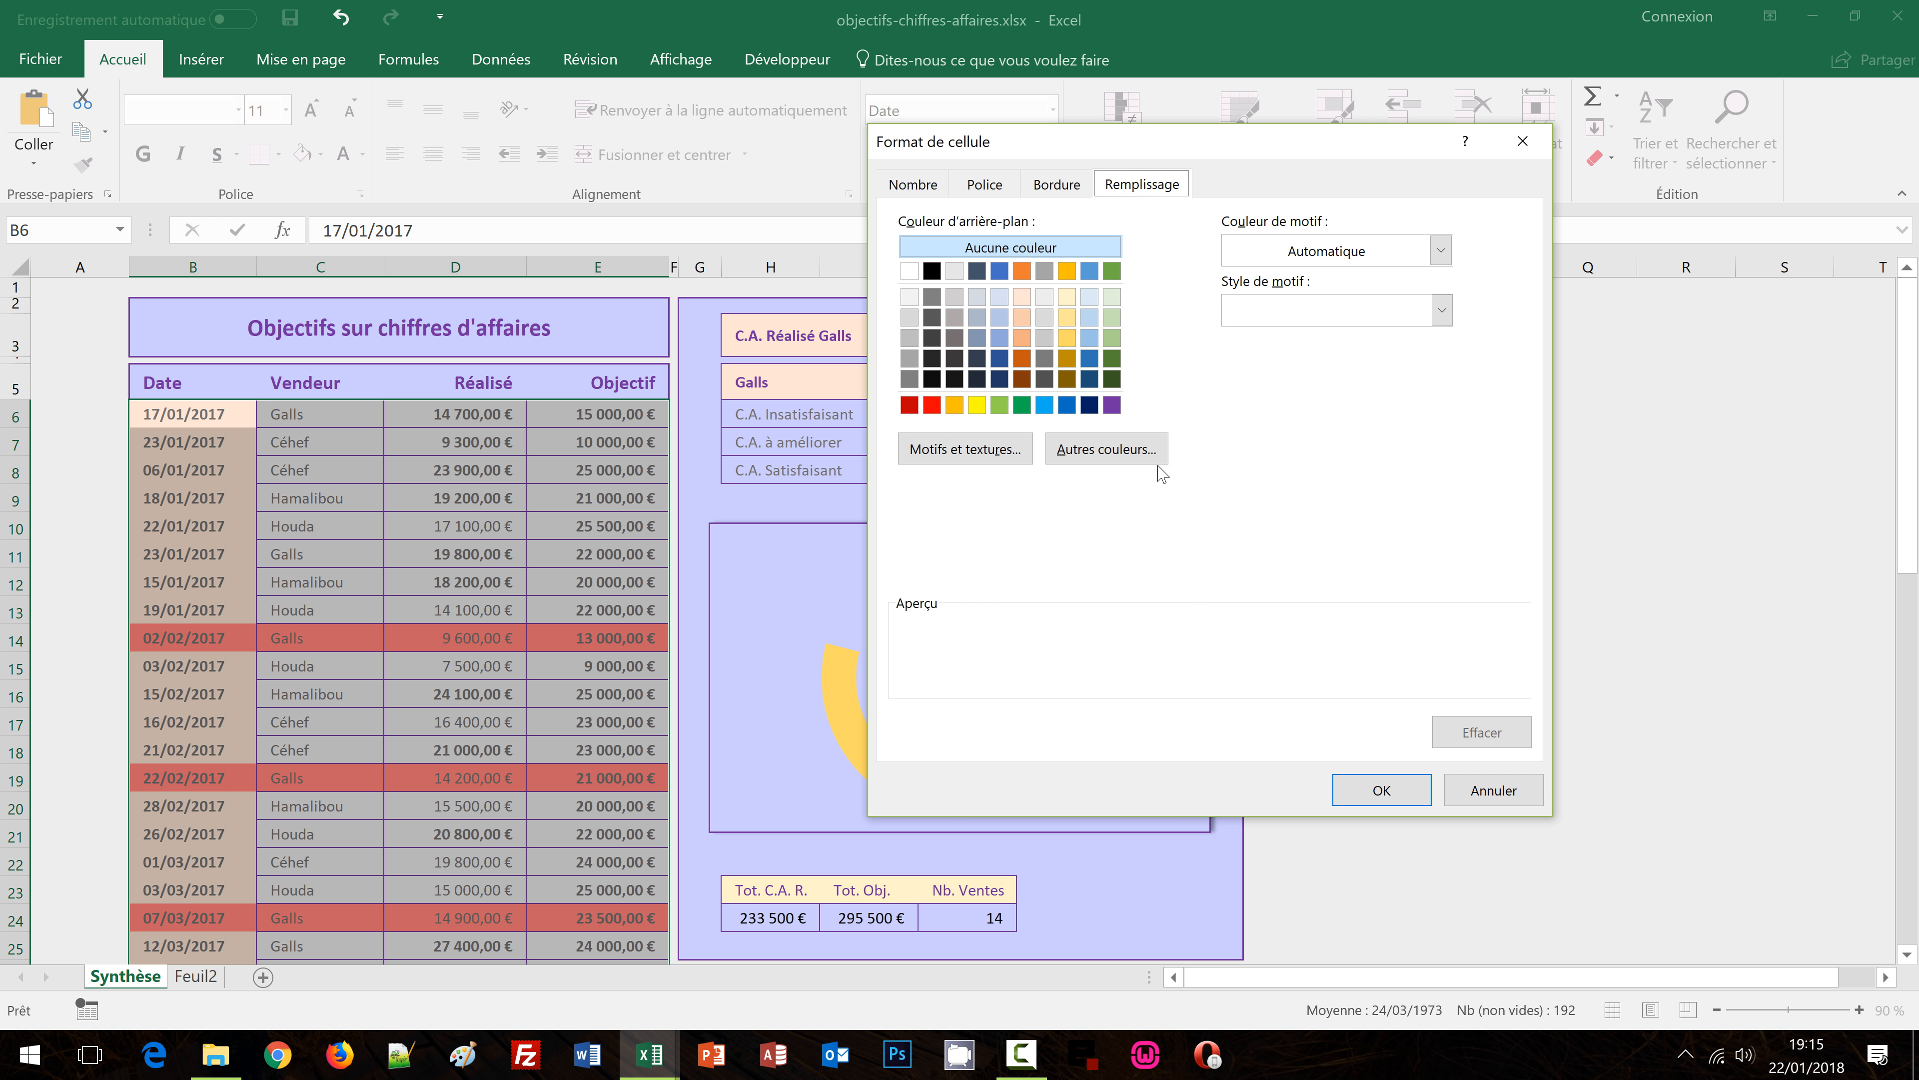
click(1112, 337)
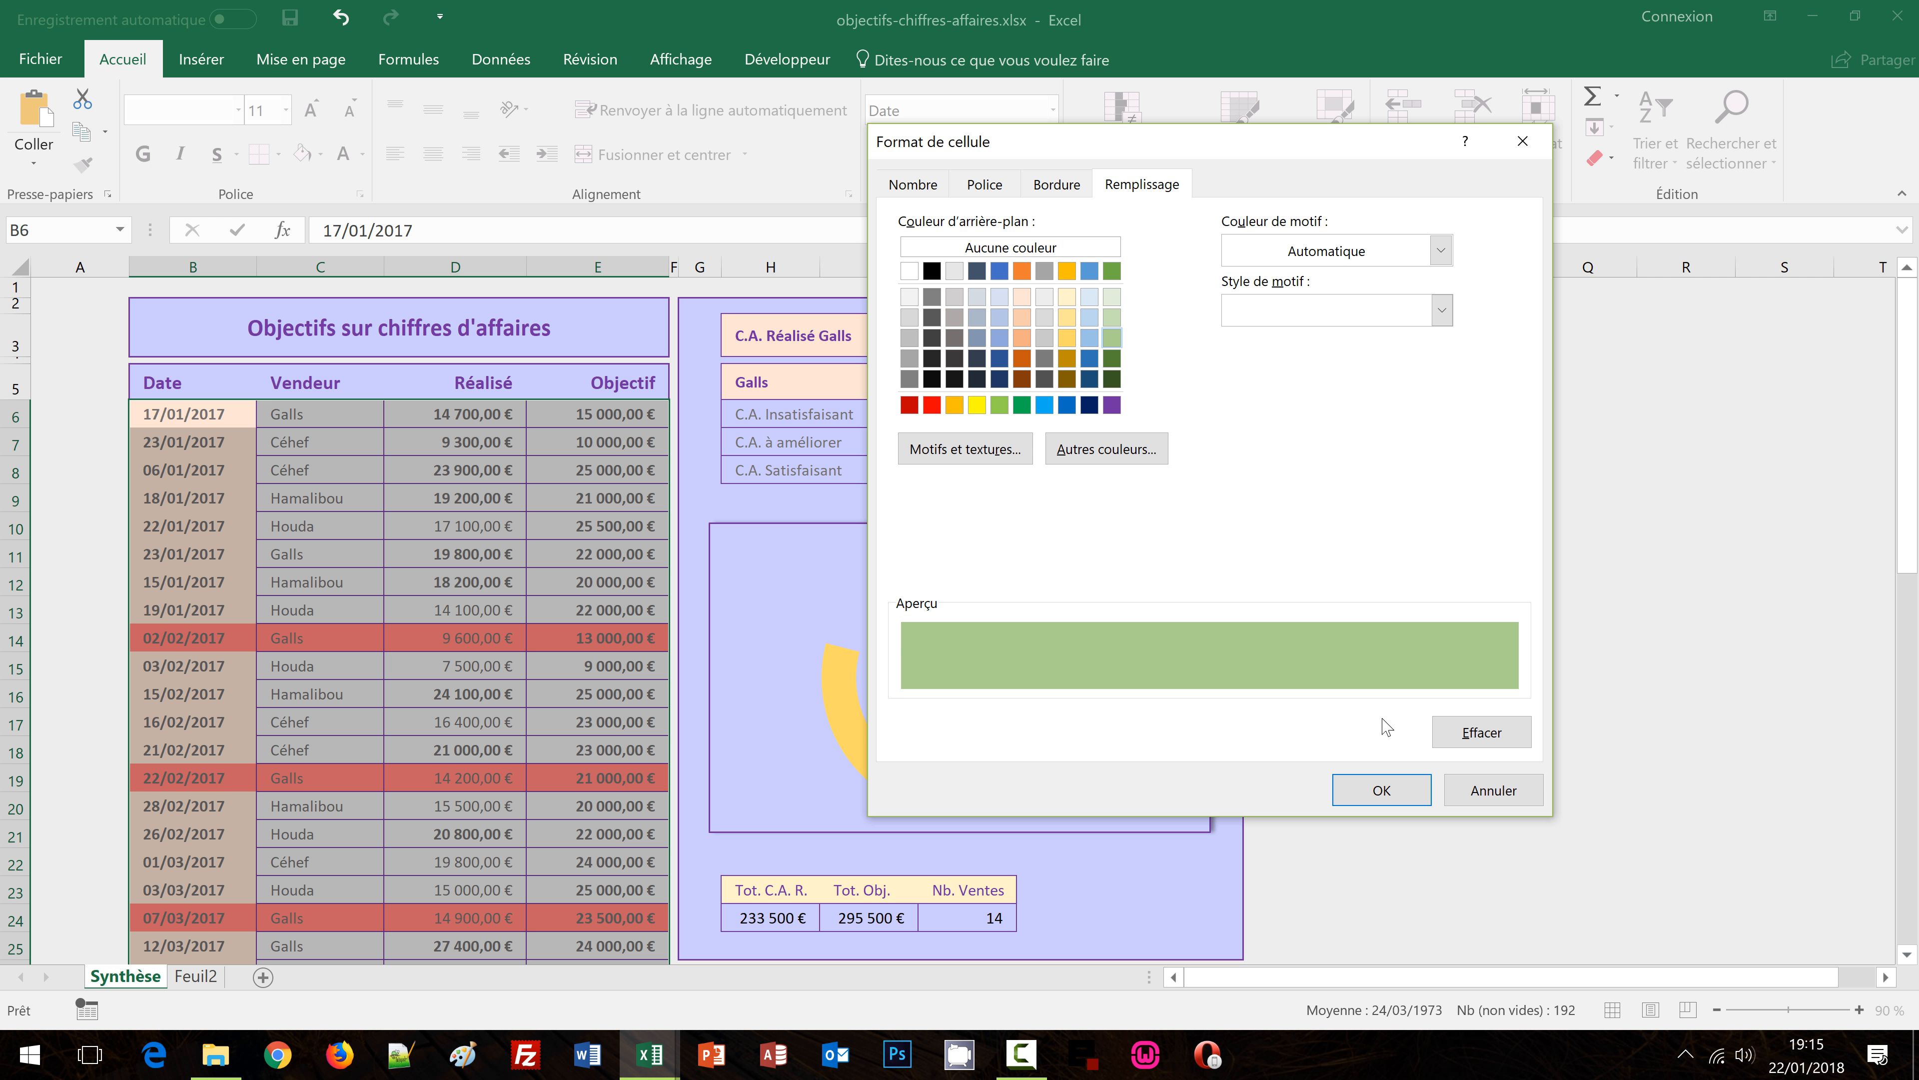
click(1382, 789)
click(1378, 681)
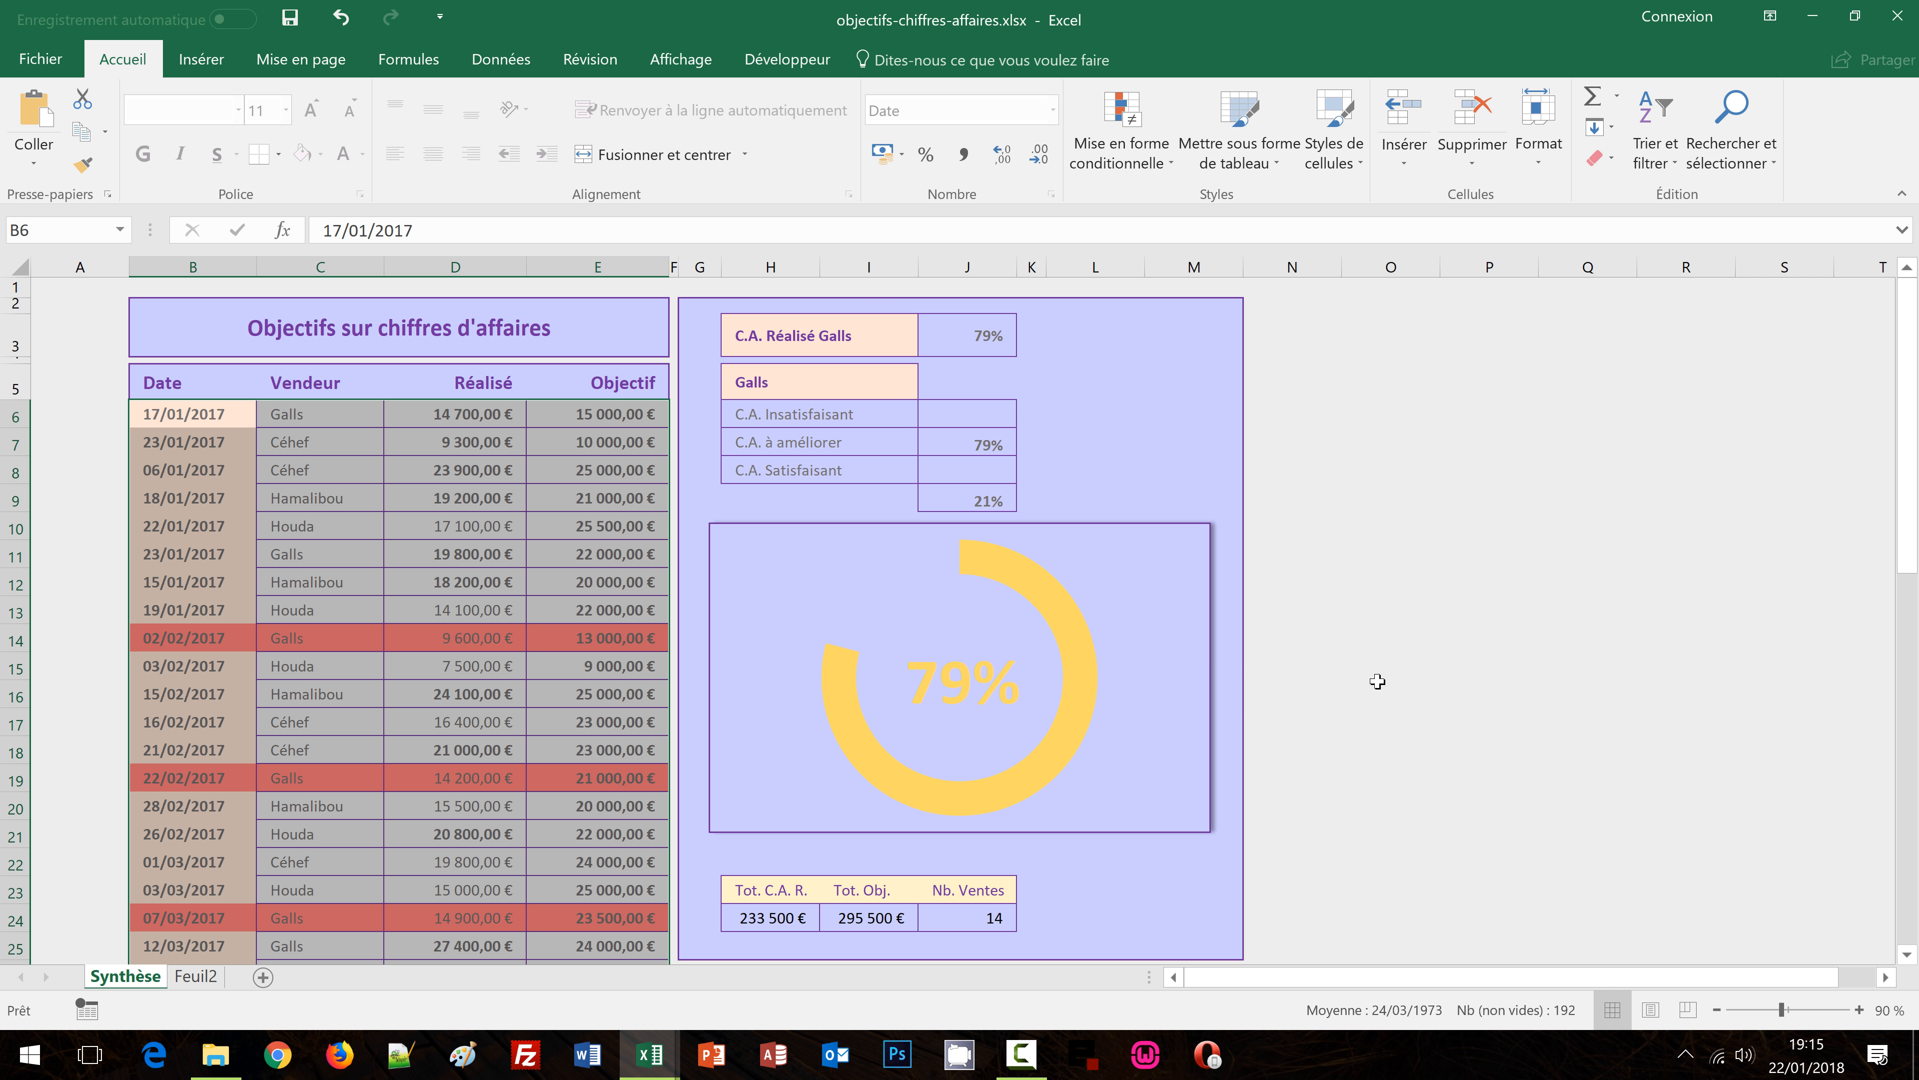
click(1373, 699)
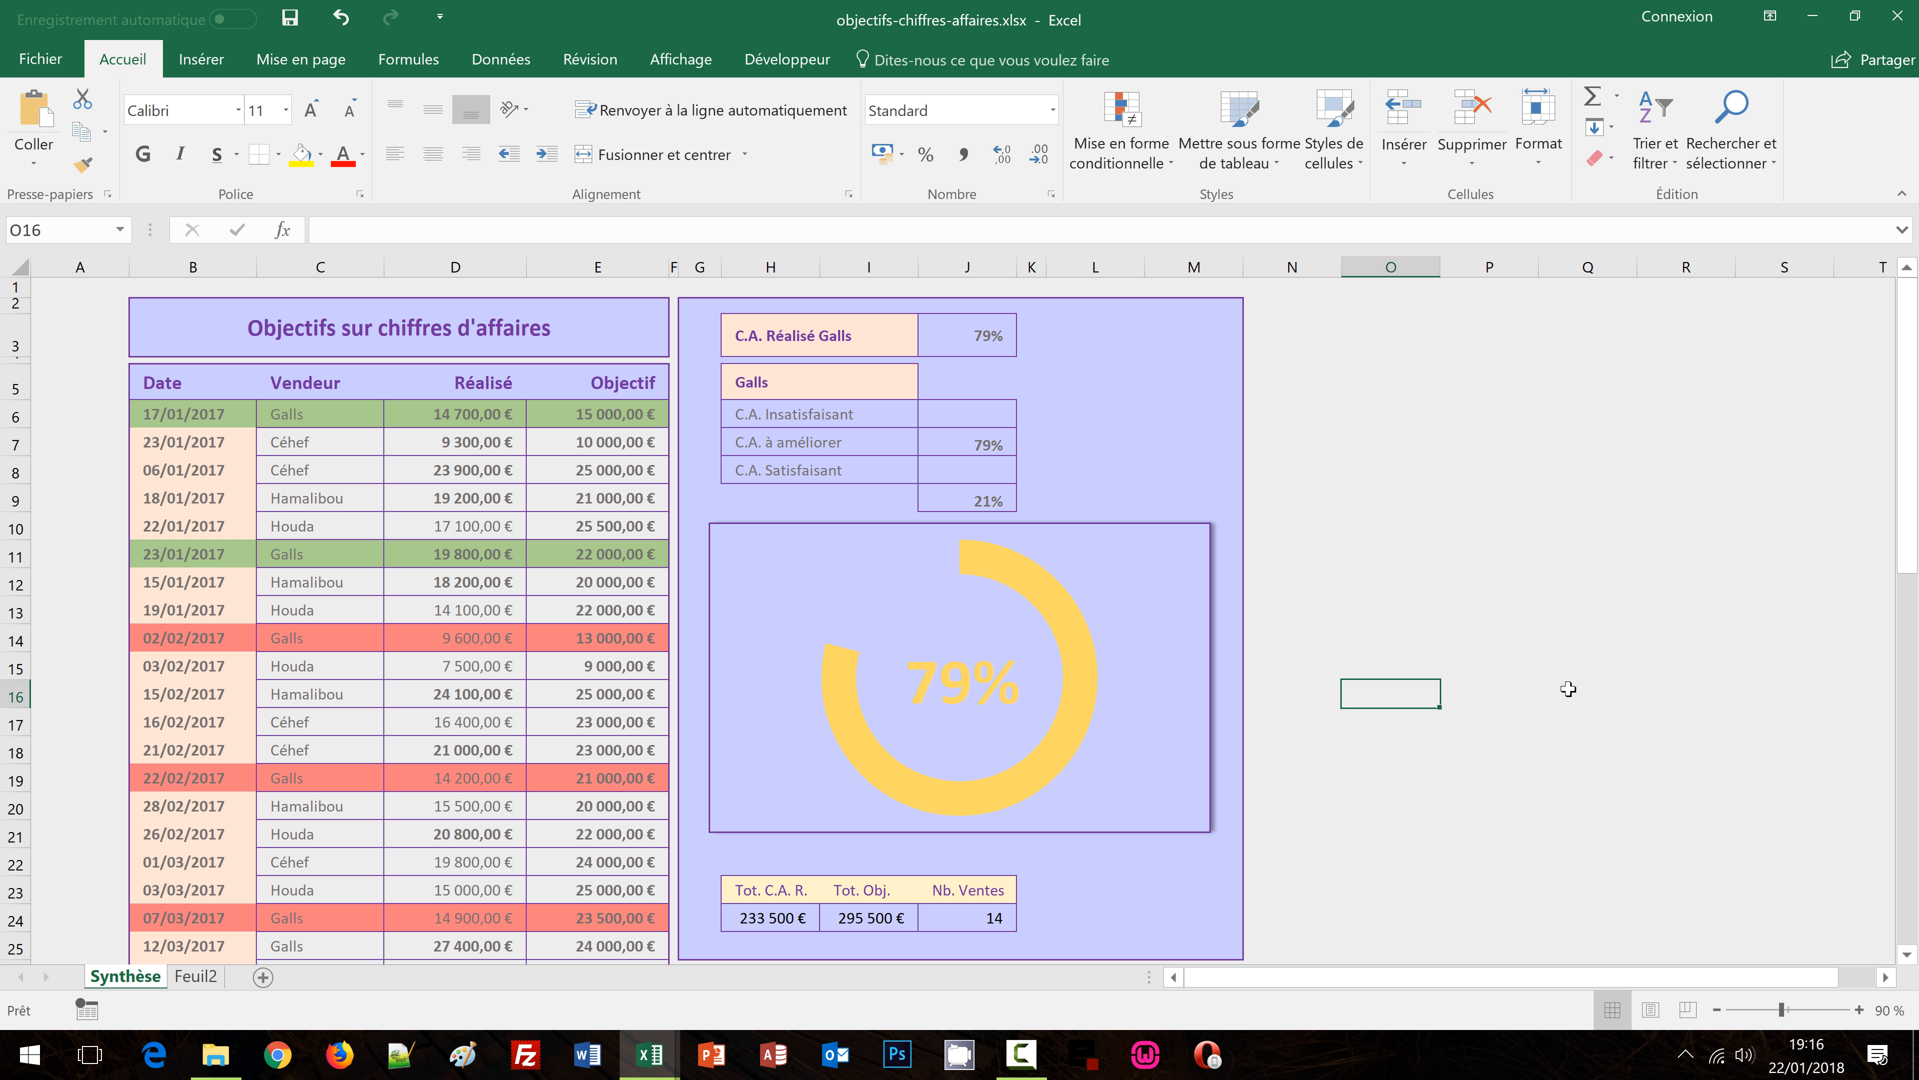
Examine the red, yellow and green row highlighting down the sales table and return to cell A1
scroll(576, 523, down, 1)
scroll(343, 672, down, 2)
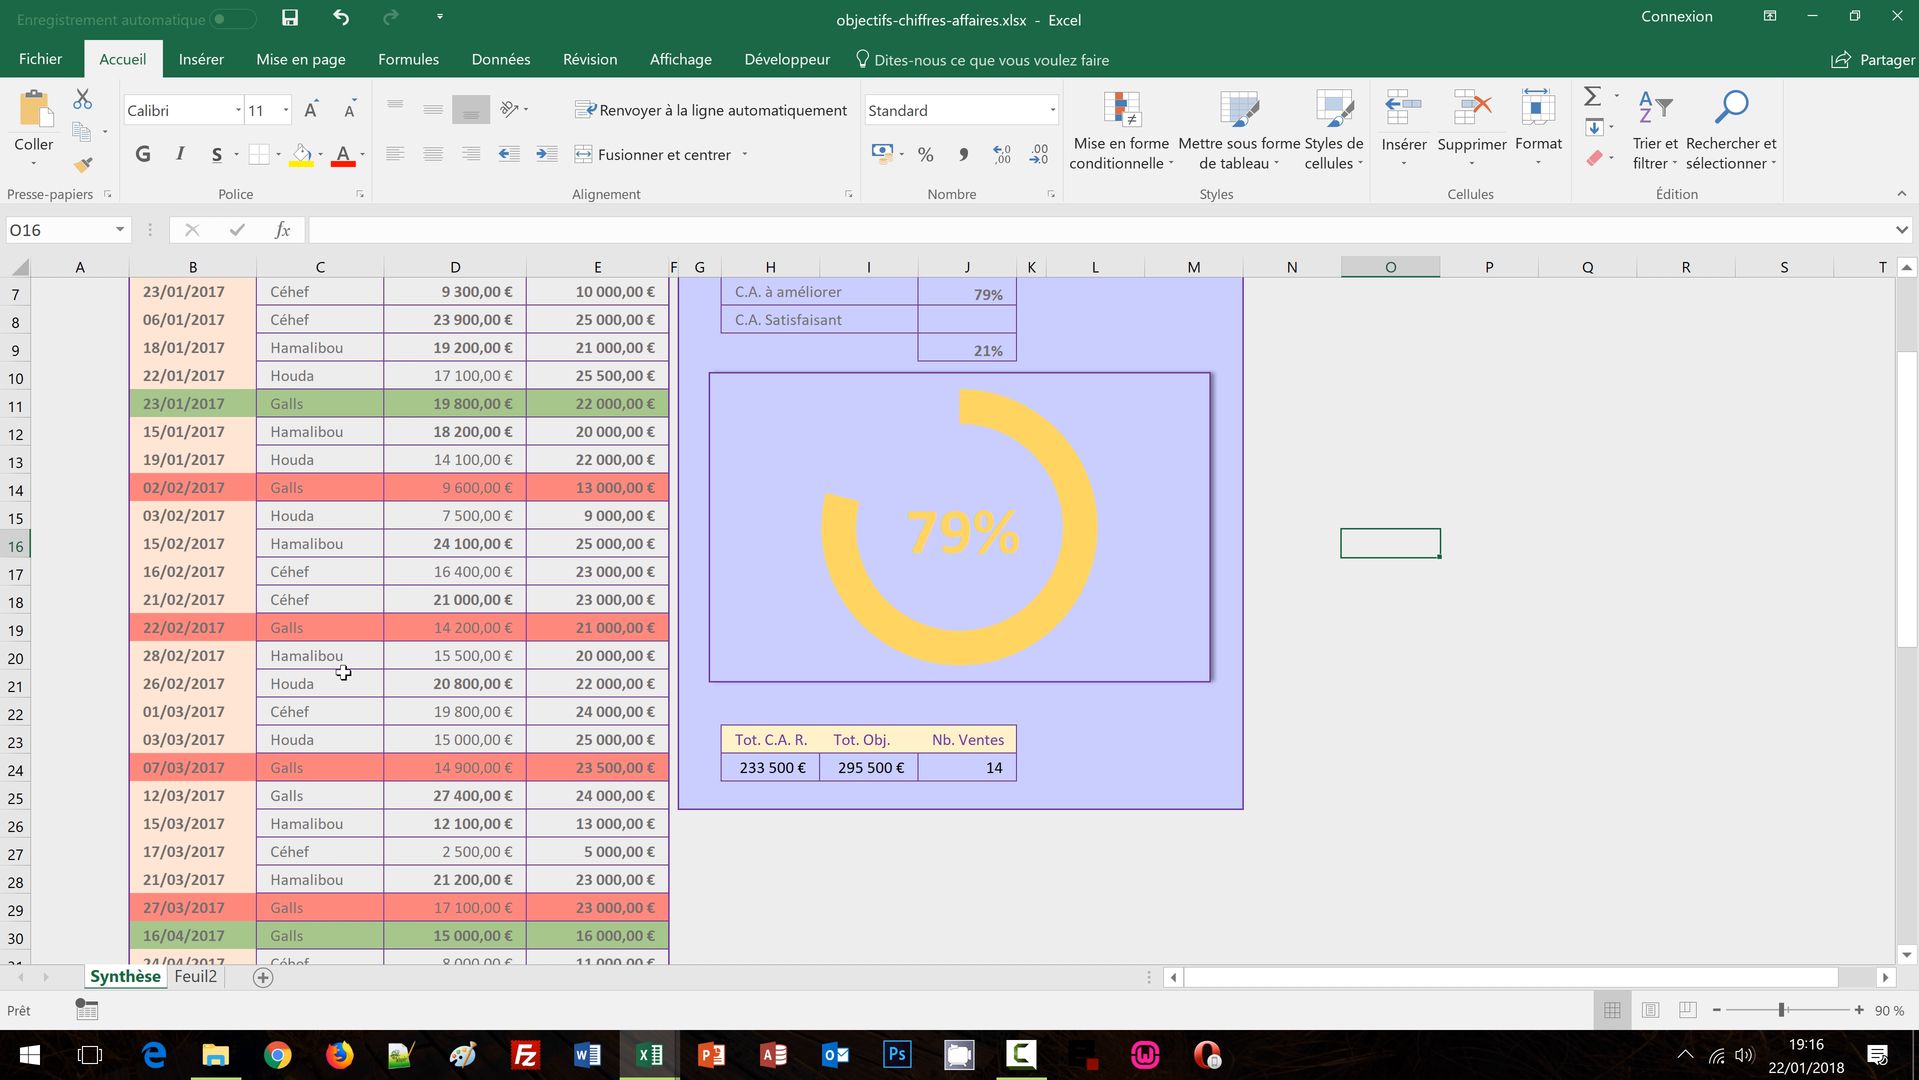
scroll(342, 672, down, 1)
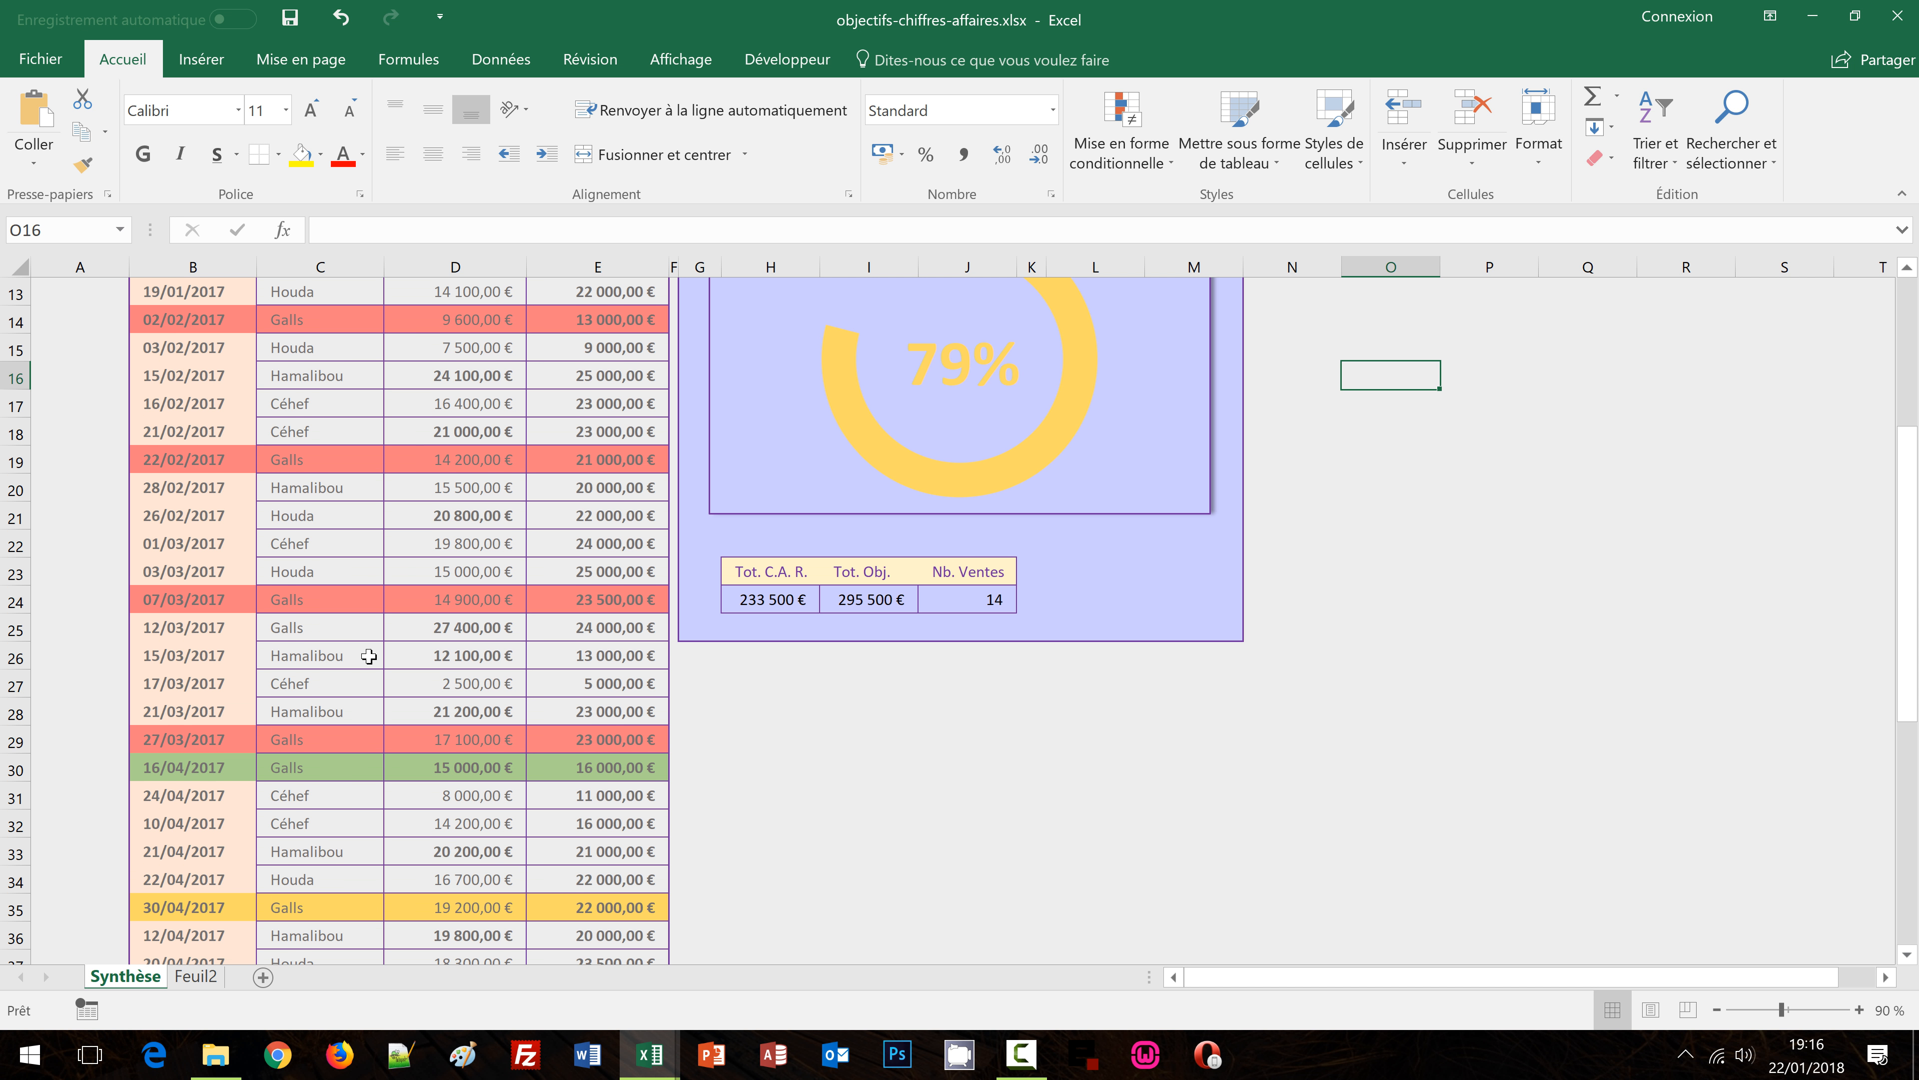
scroll(369, 655, down, 3)
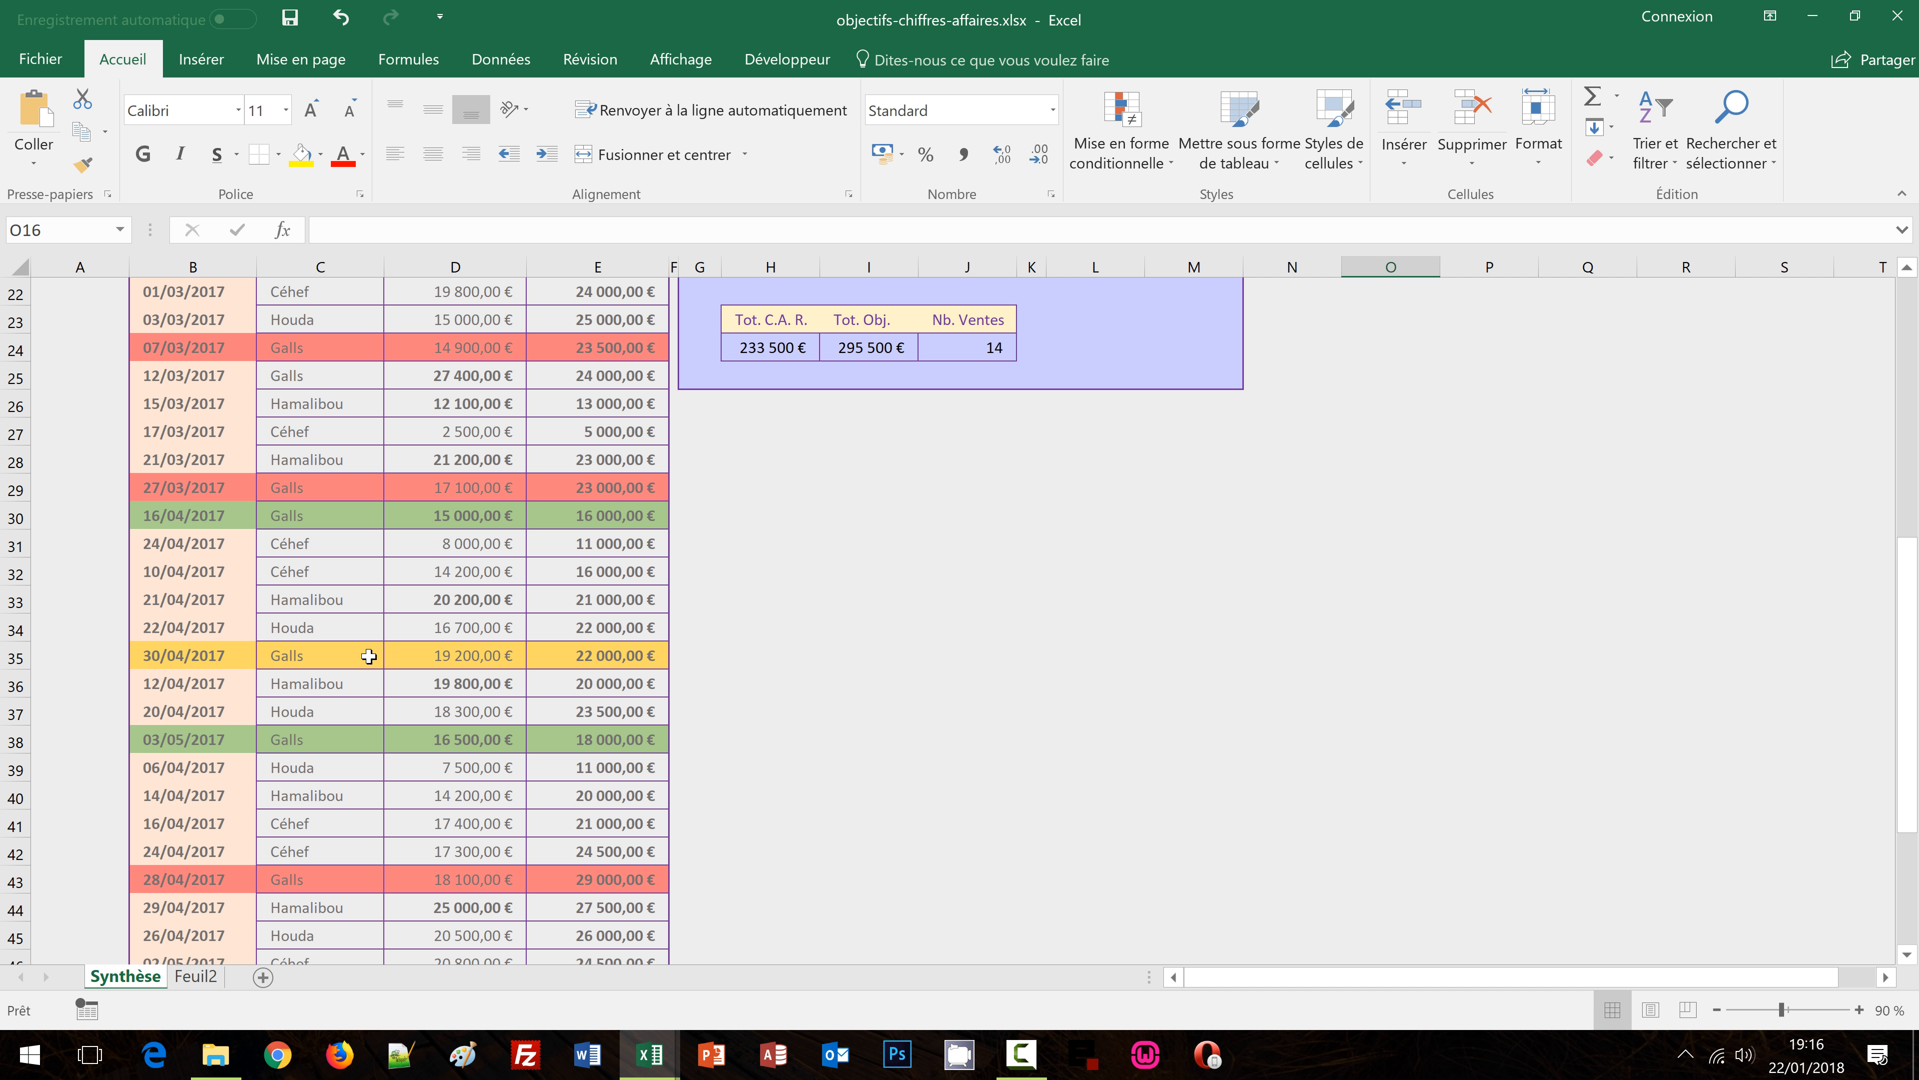
scroll(369, 655, down, 2)
click(1448, 615)
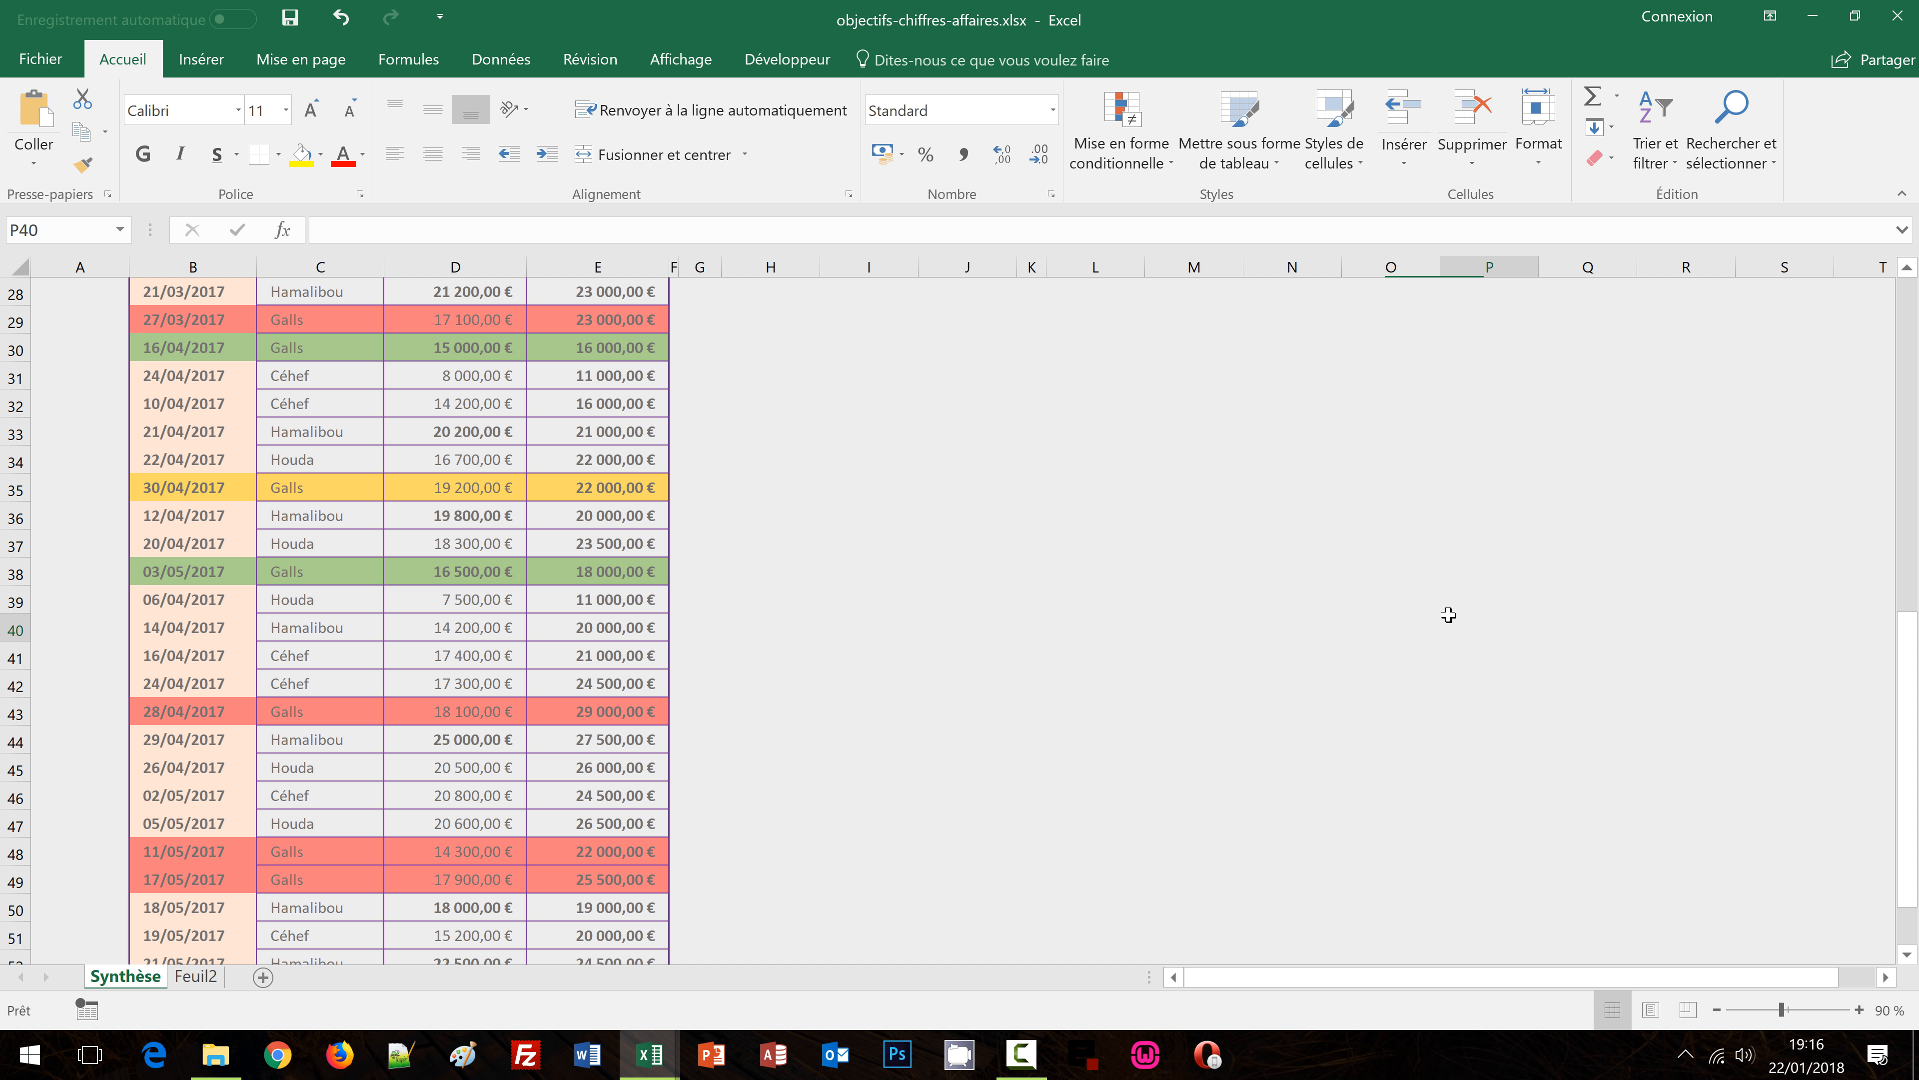
key(ctrl+Home)
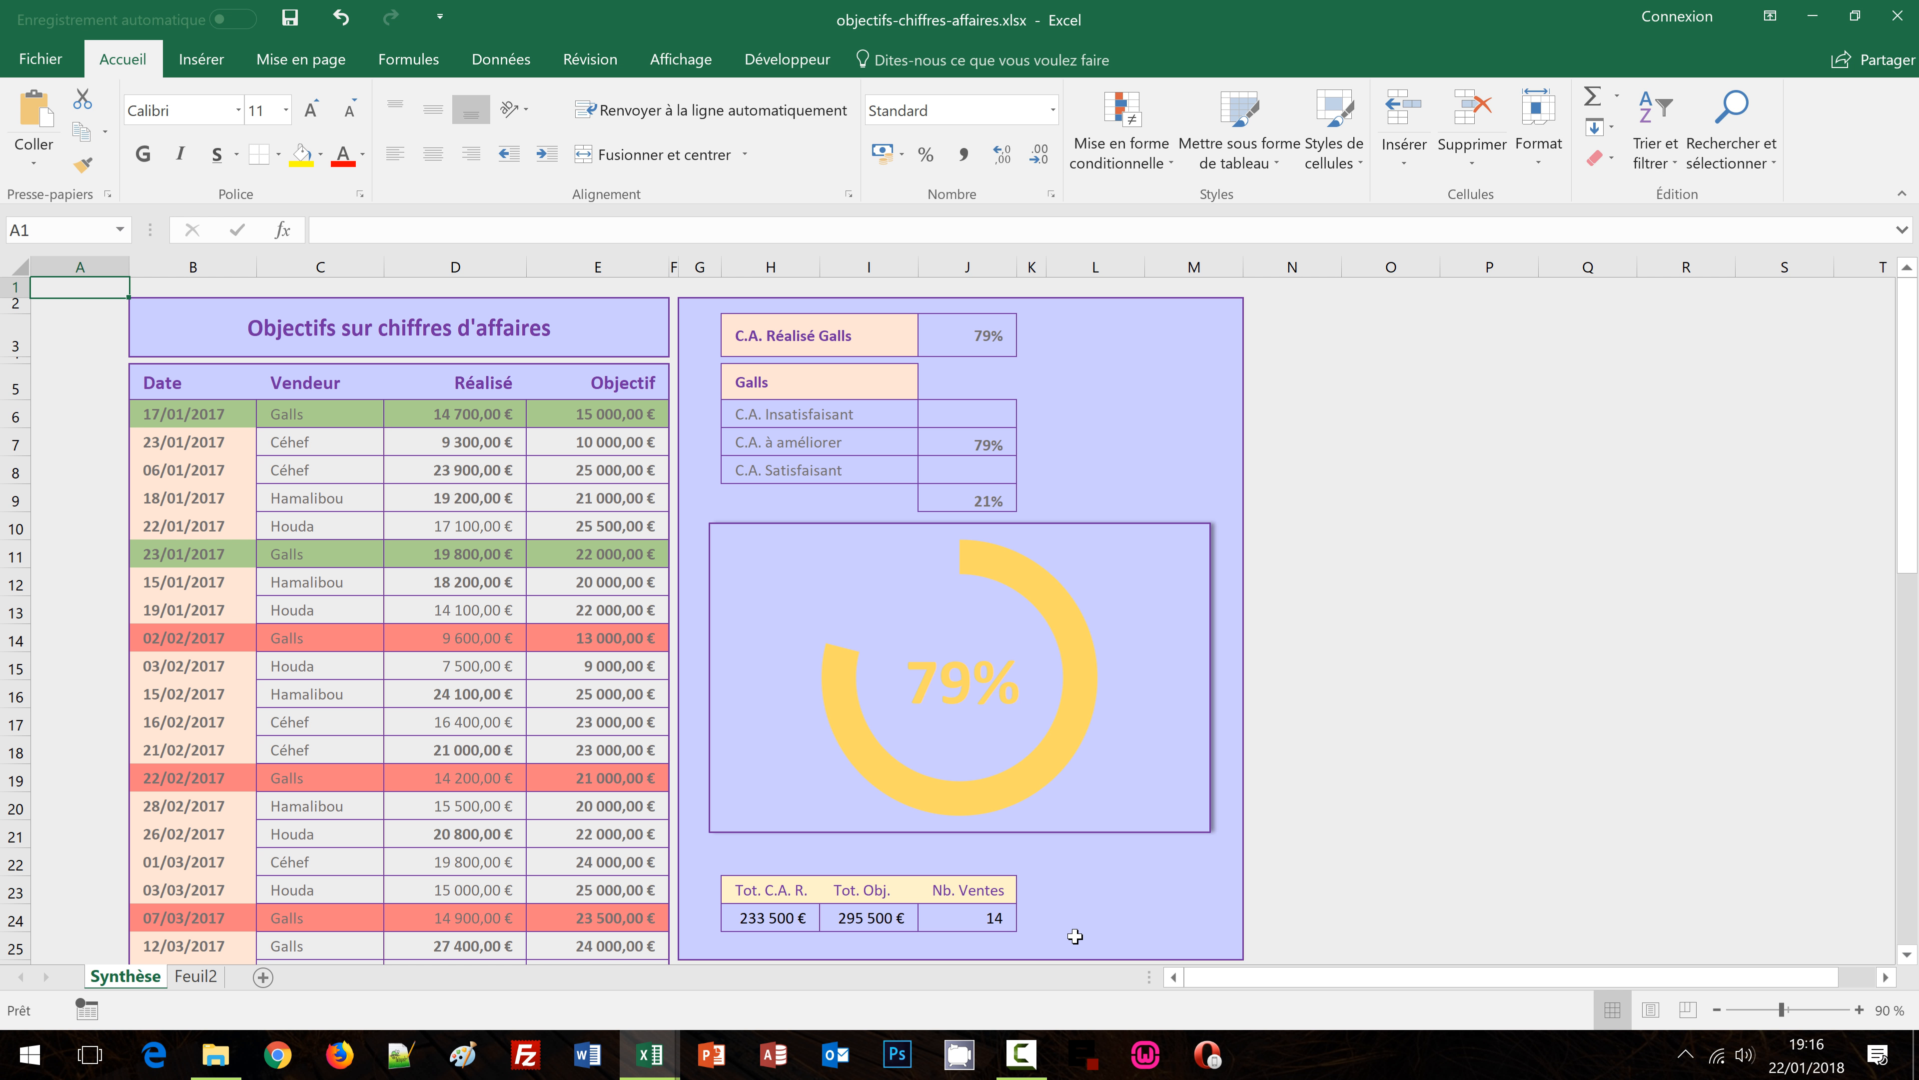
Test the rules by choosing the last seller in the list of H5 and checking the coloured rows down the table
click(846, 382)
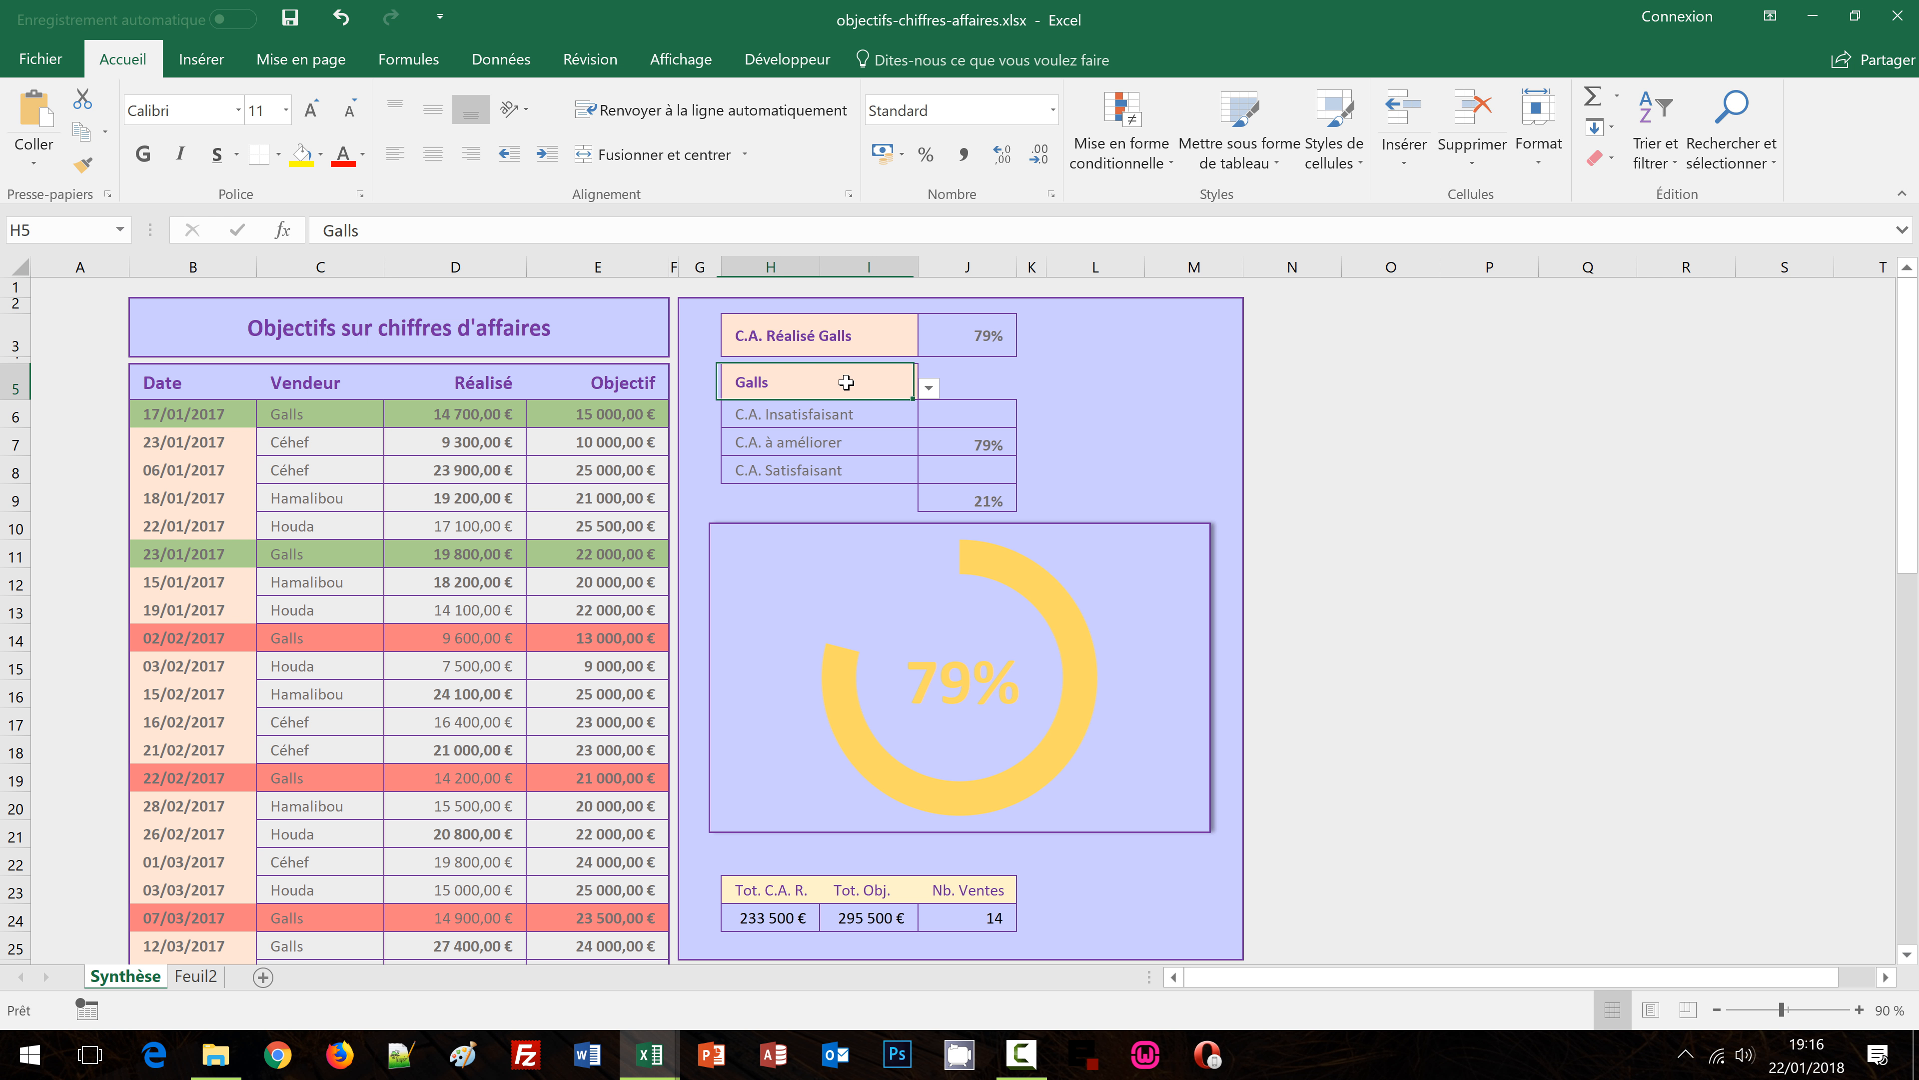
click(929, 388)
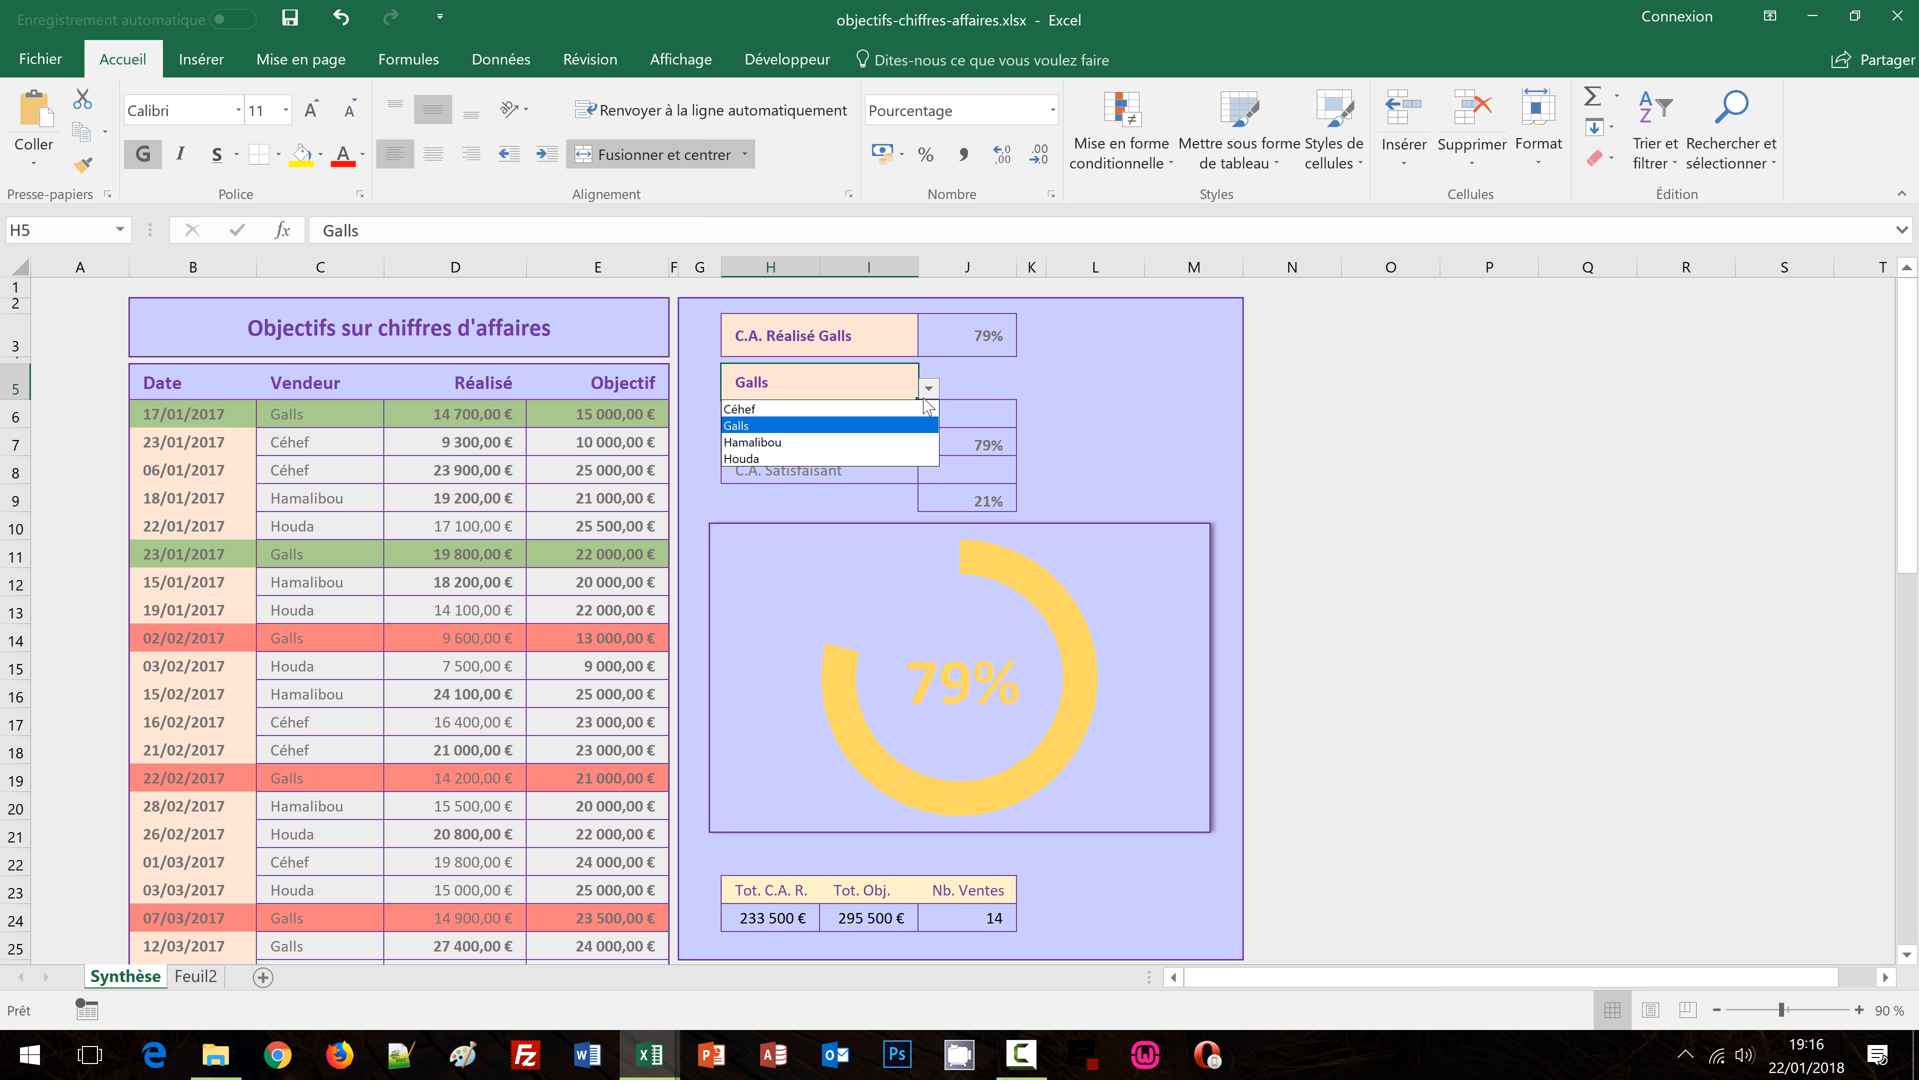
click(859, 458)
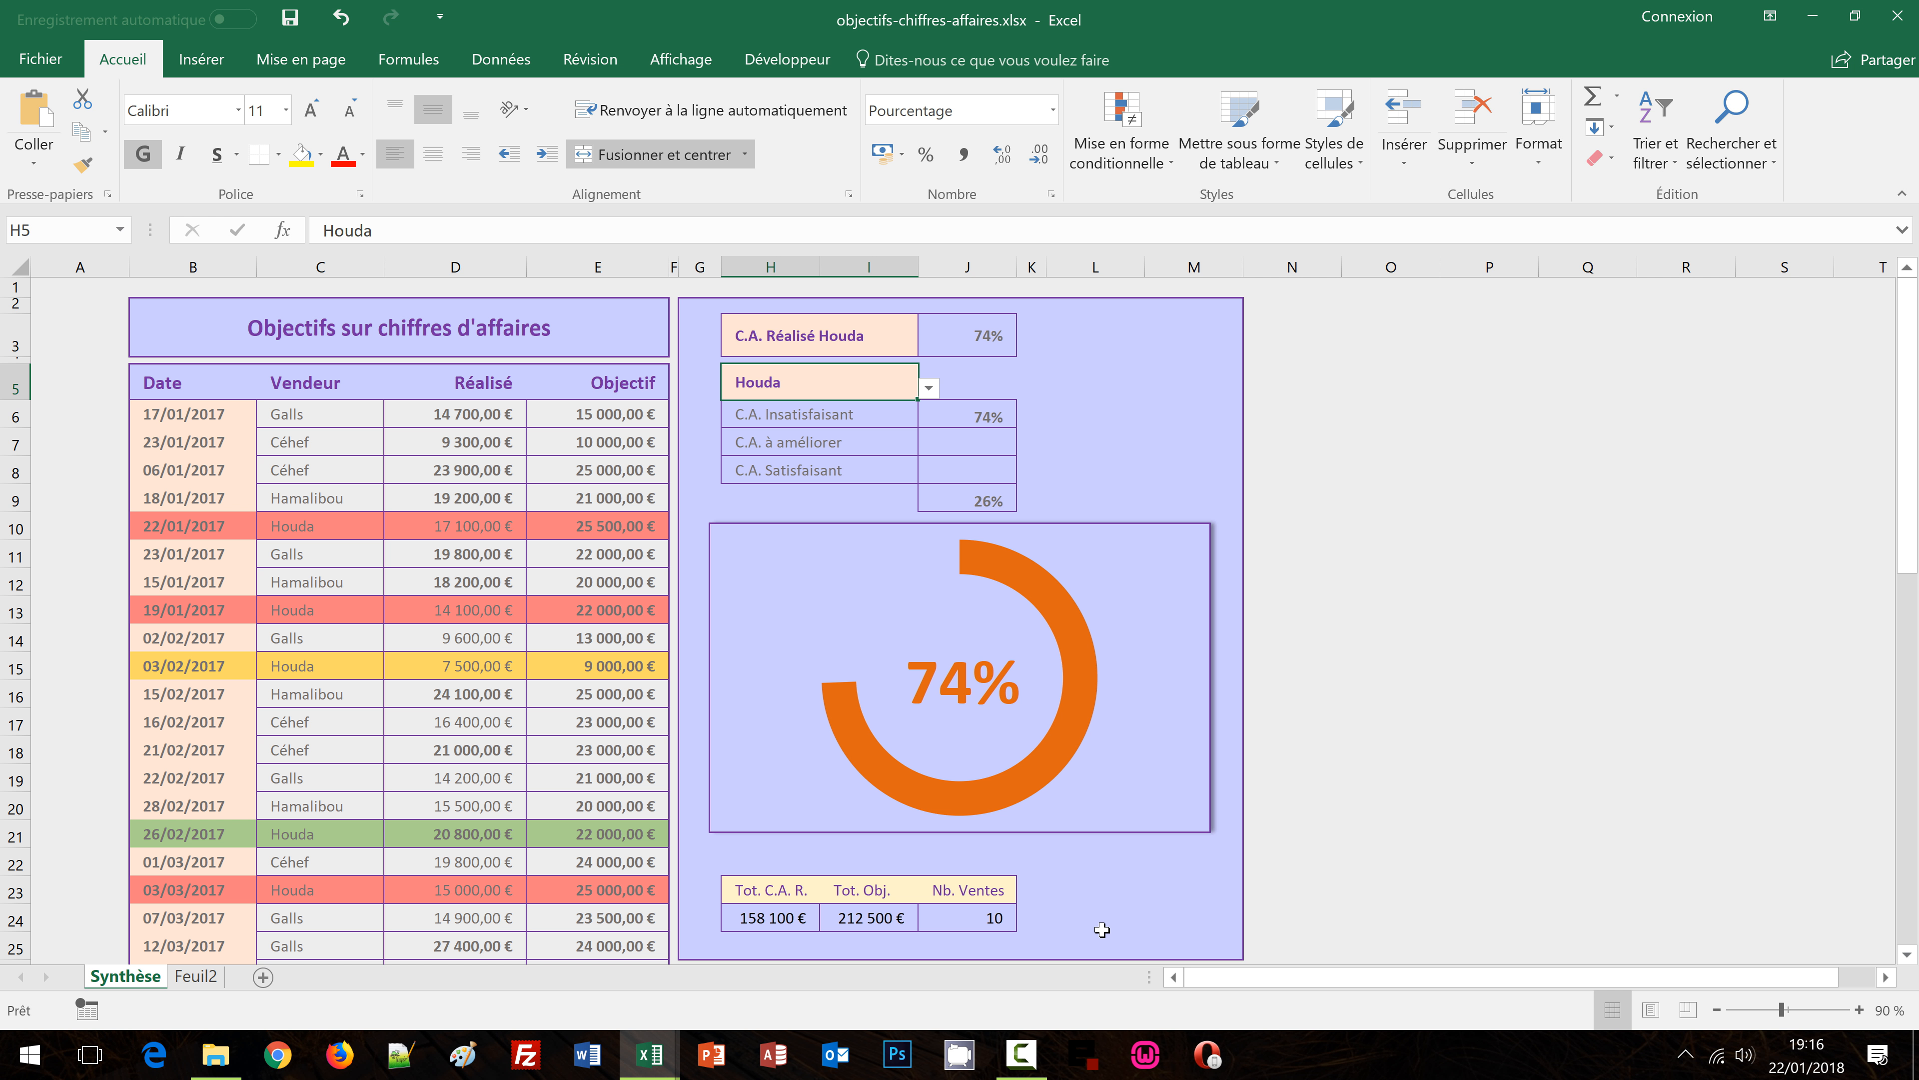
scroll(1250, 834, down, 1)
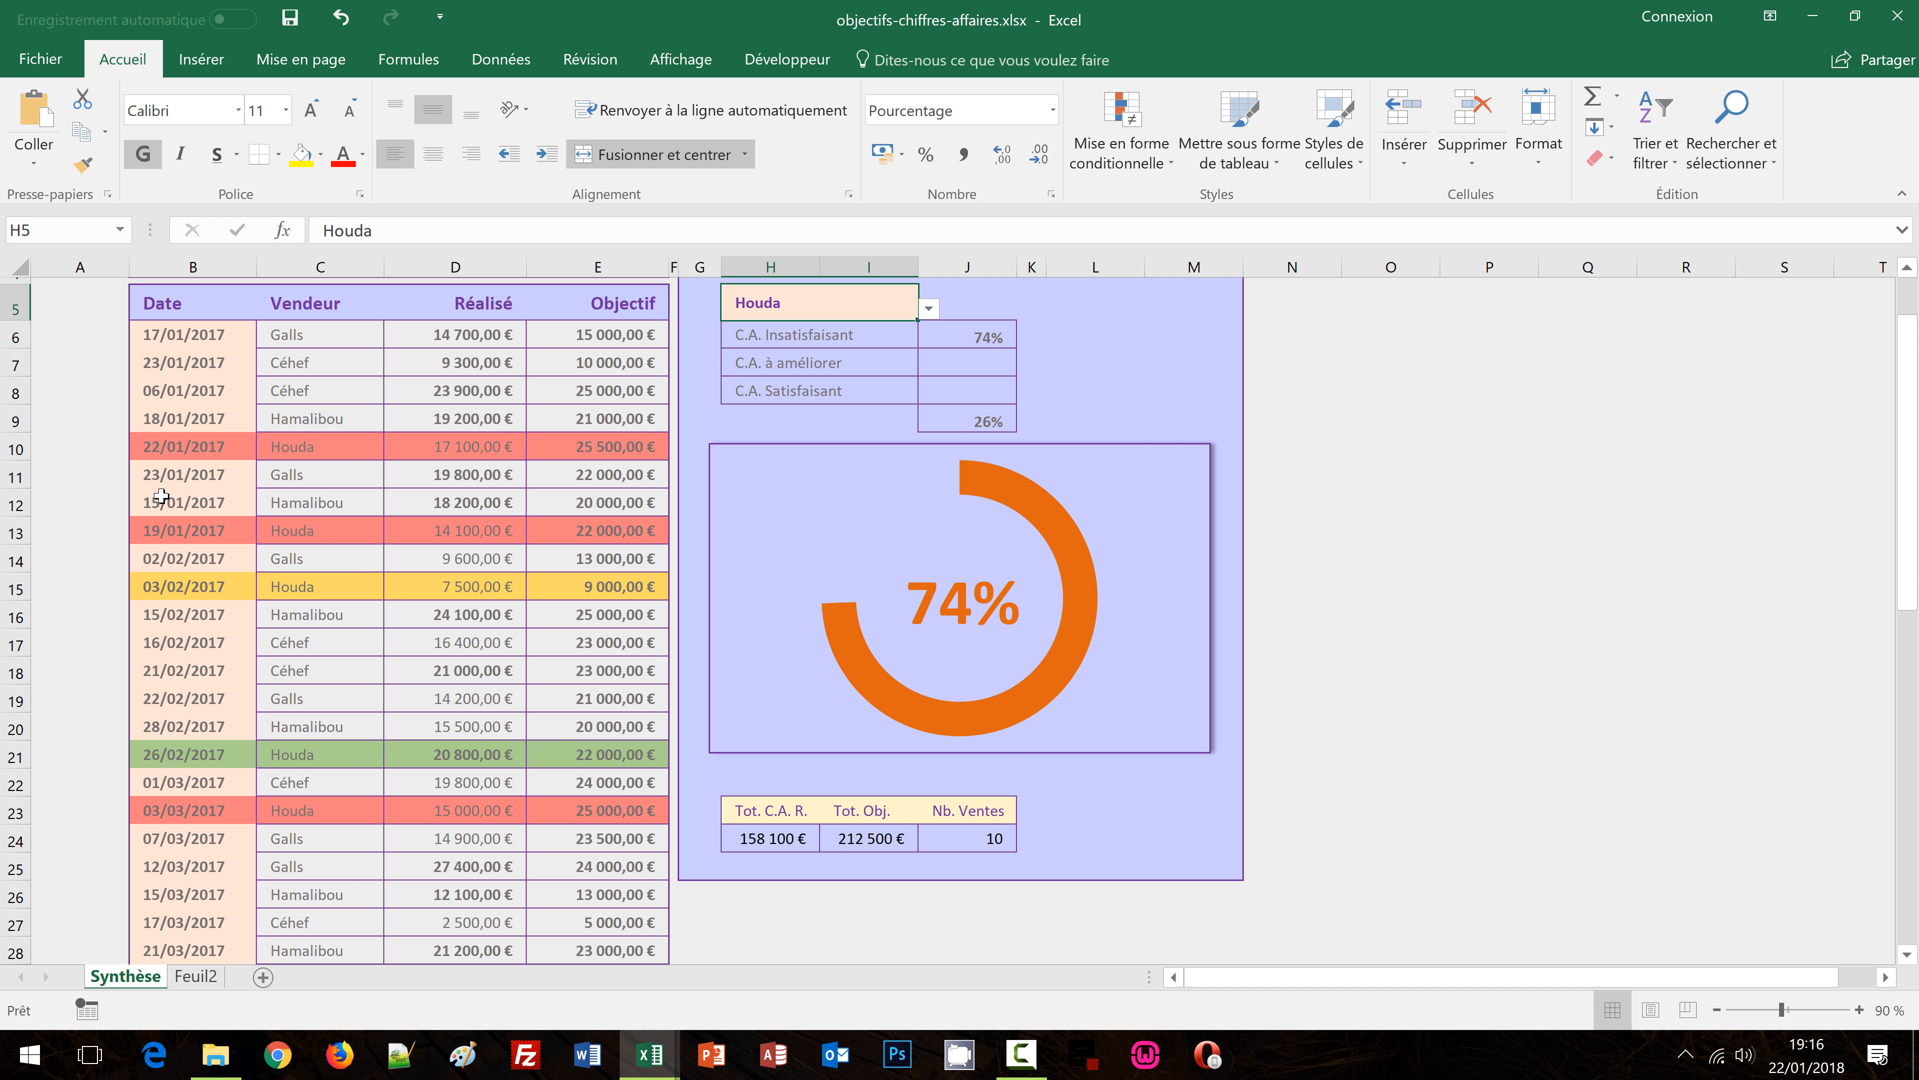
scroll(226, 530, down, 3)
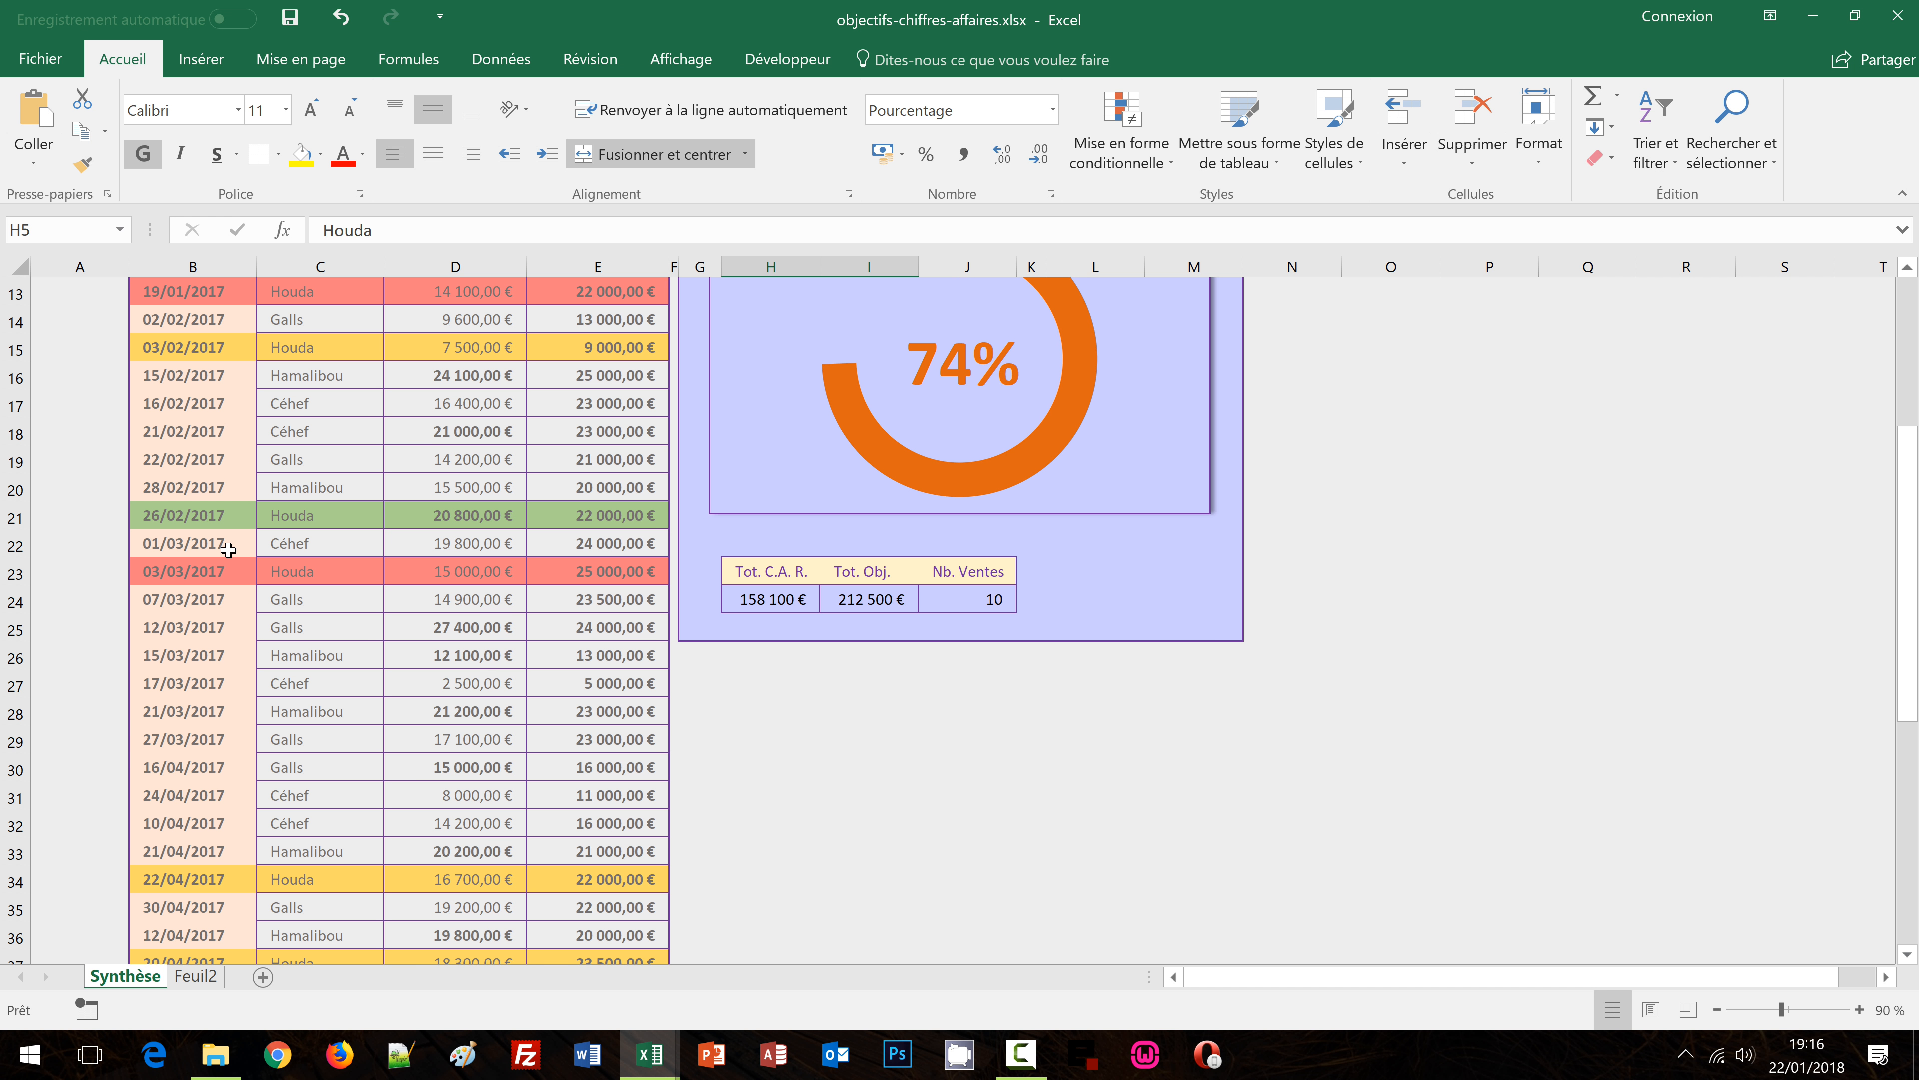
scroll(230, 556, down, 5)
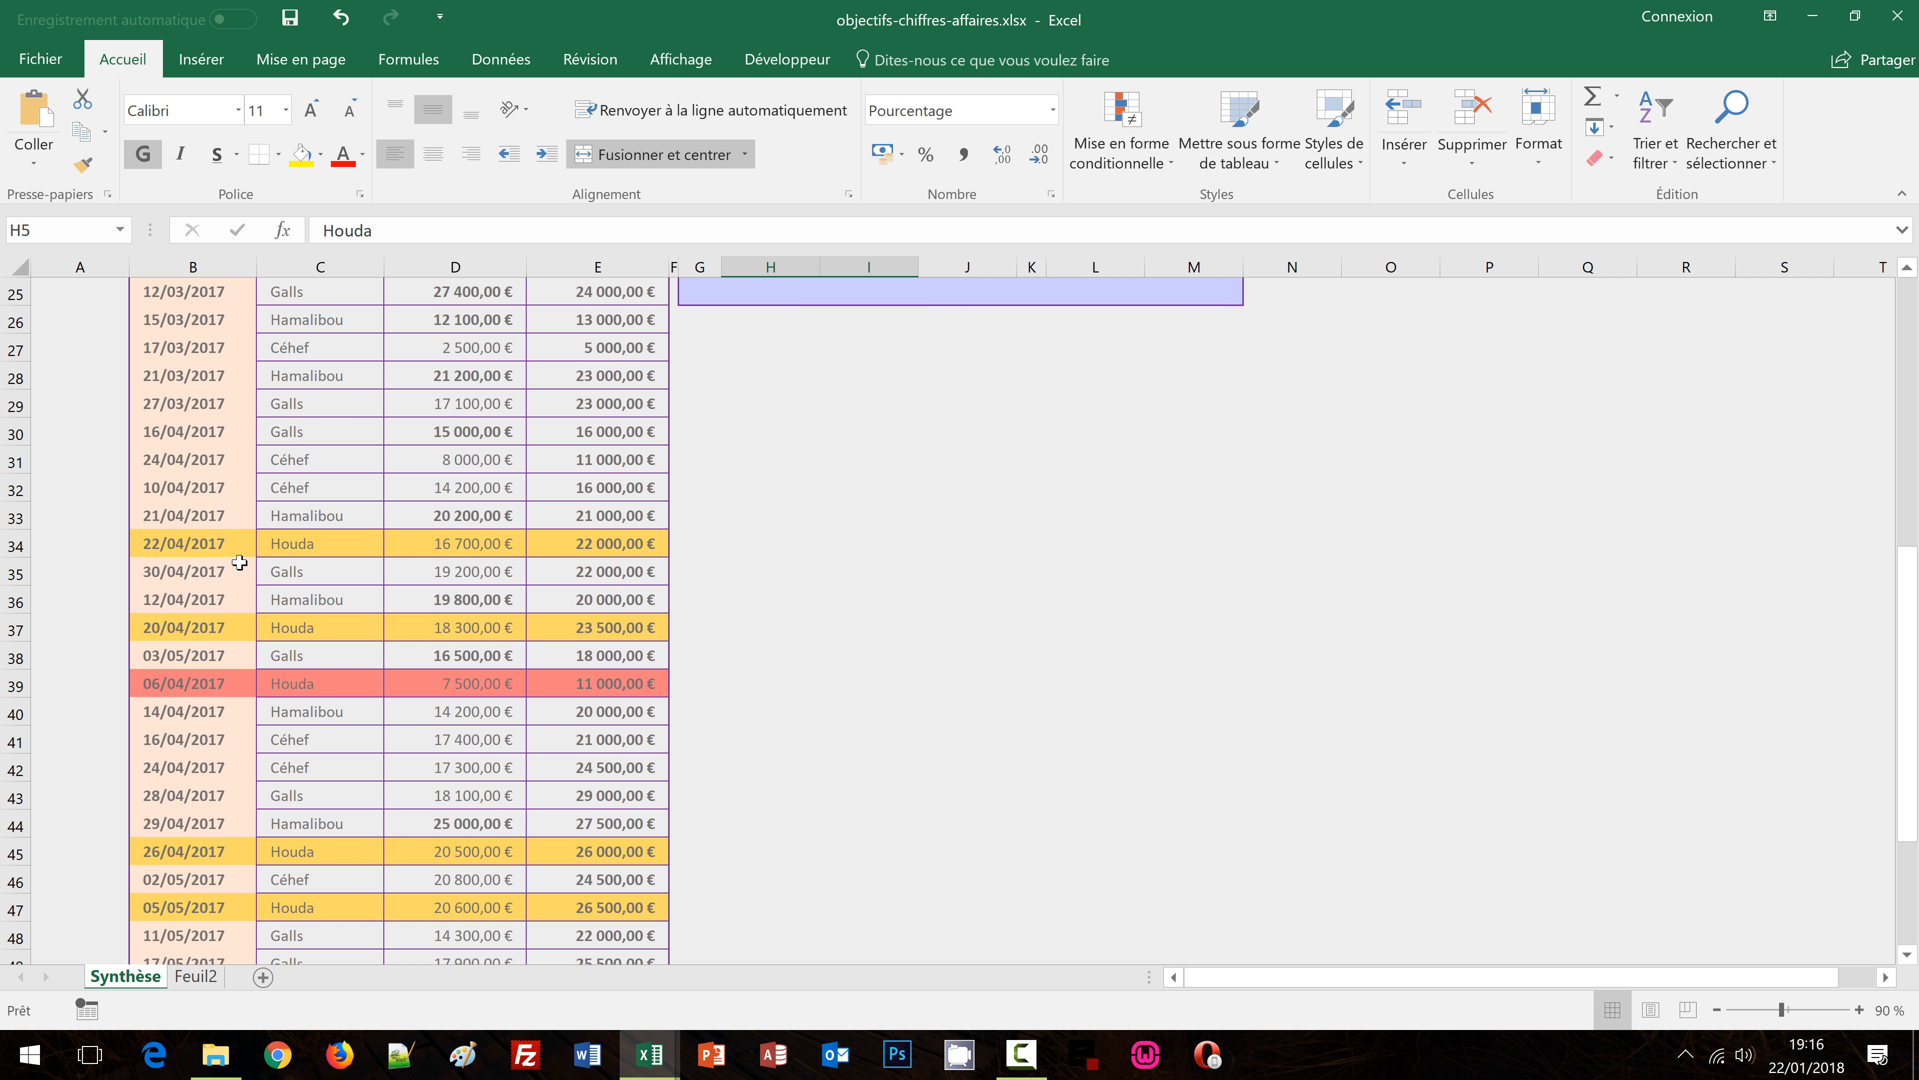
scroll(241, 568, down, 1)
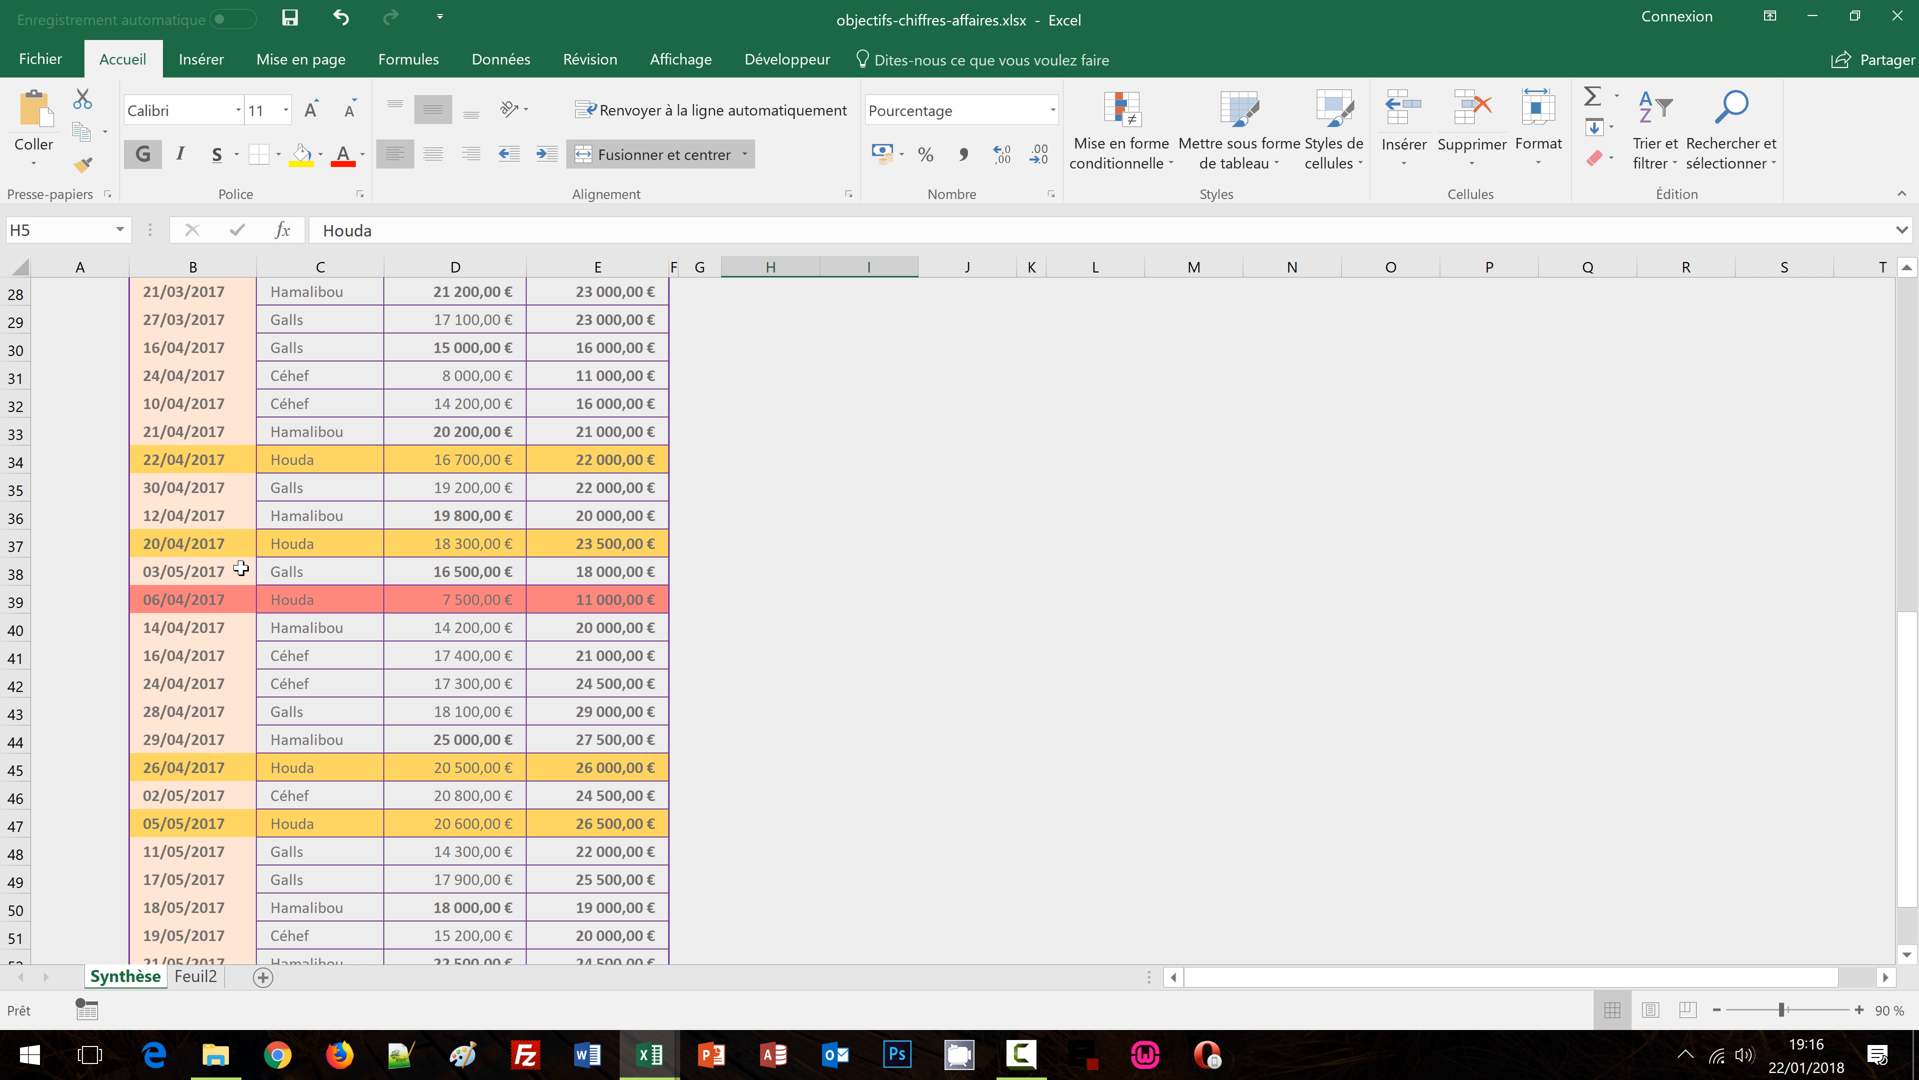
scroll(295, 586, up, 2)
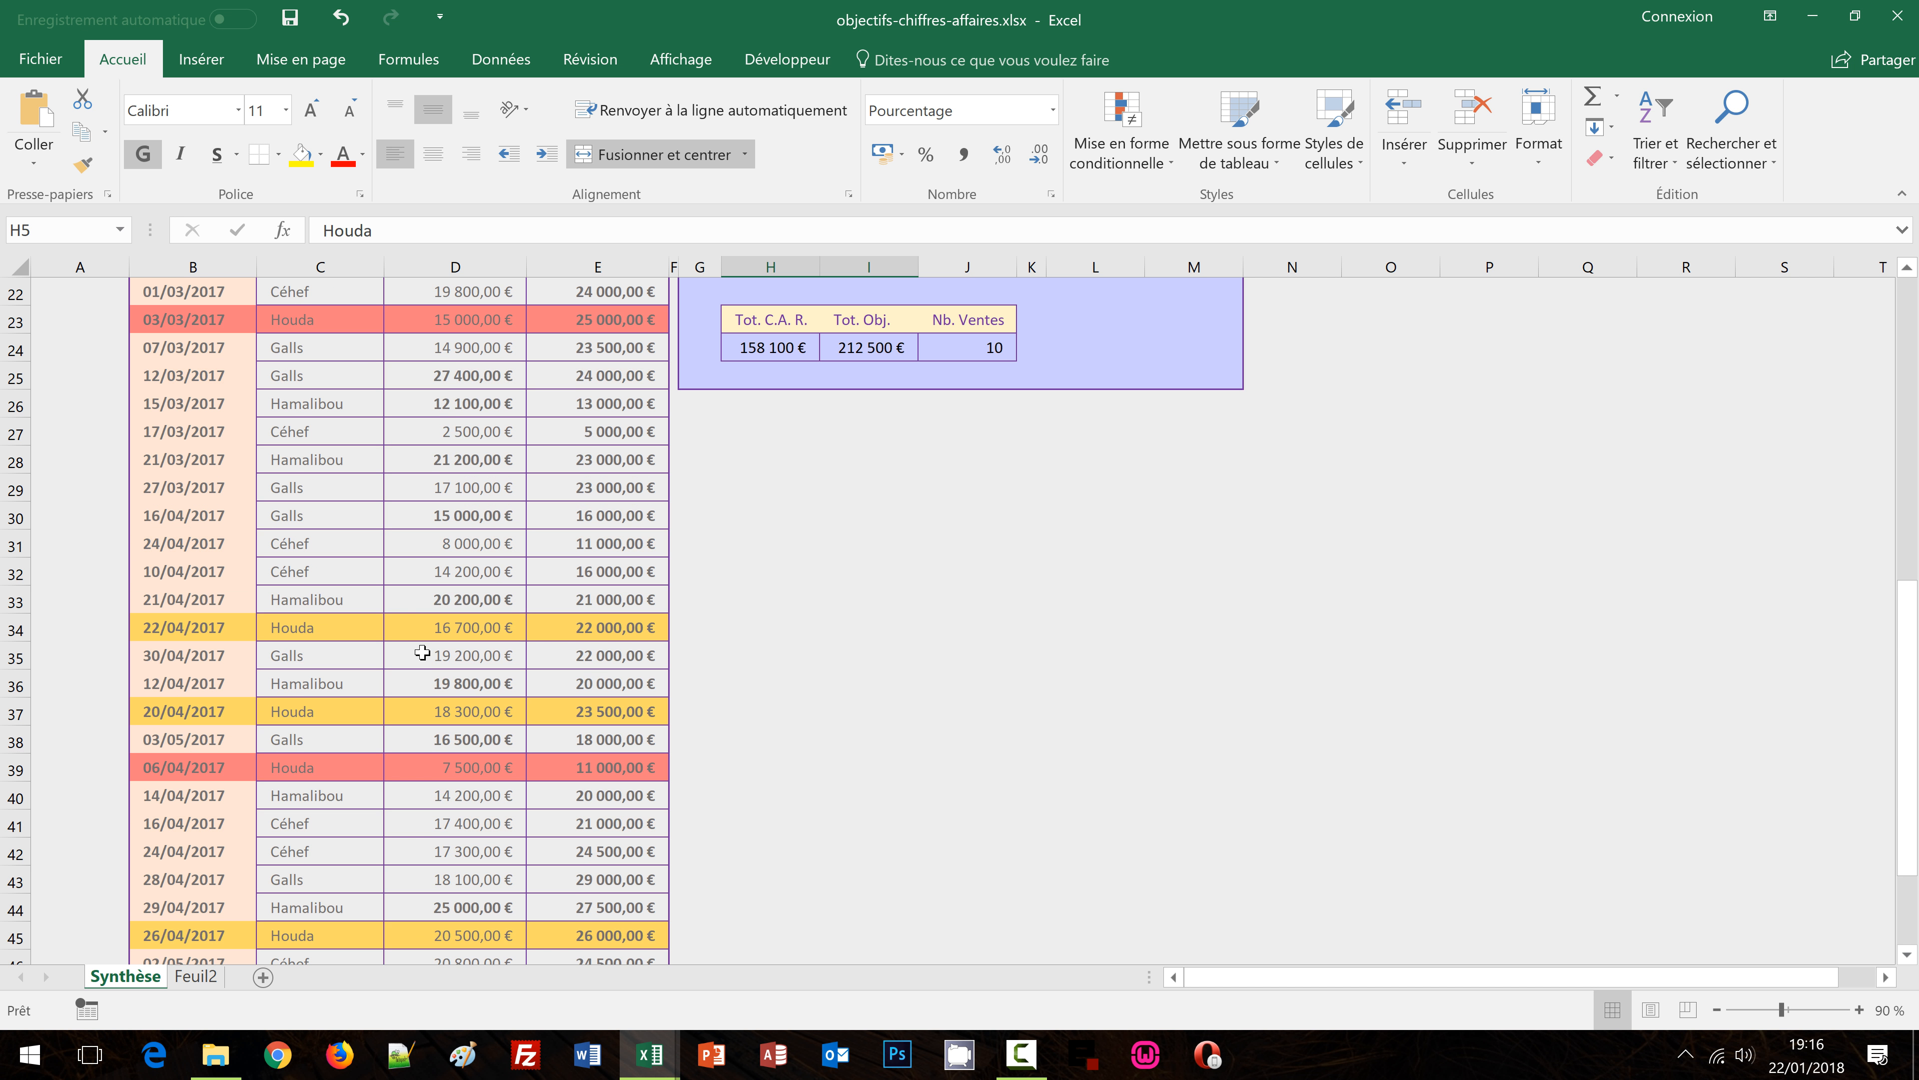
scroll(424, 653, up, 4)
scroll(432, 657, up, 3)
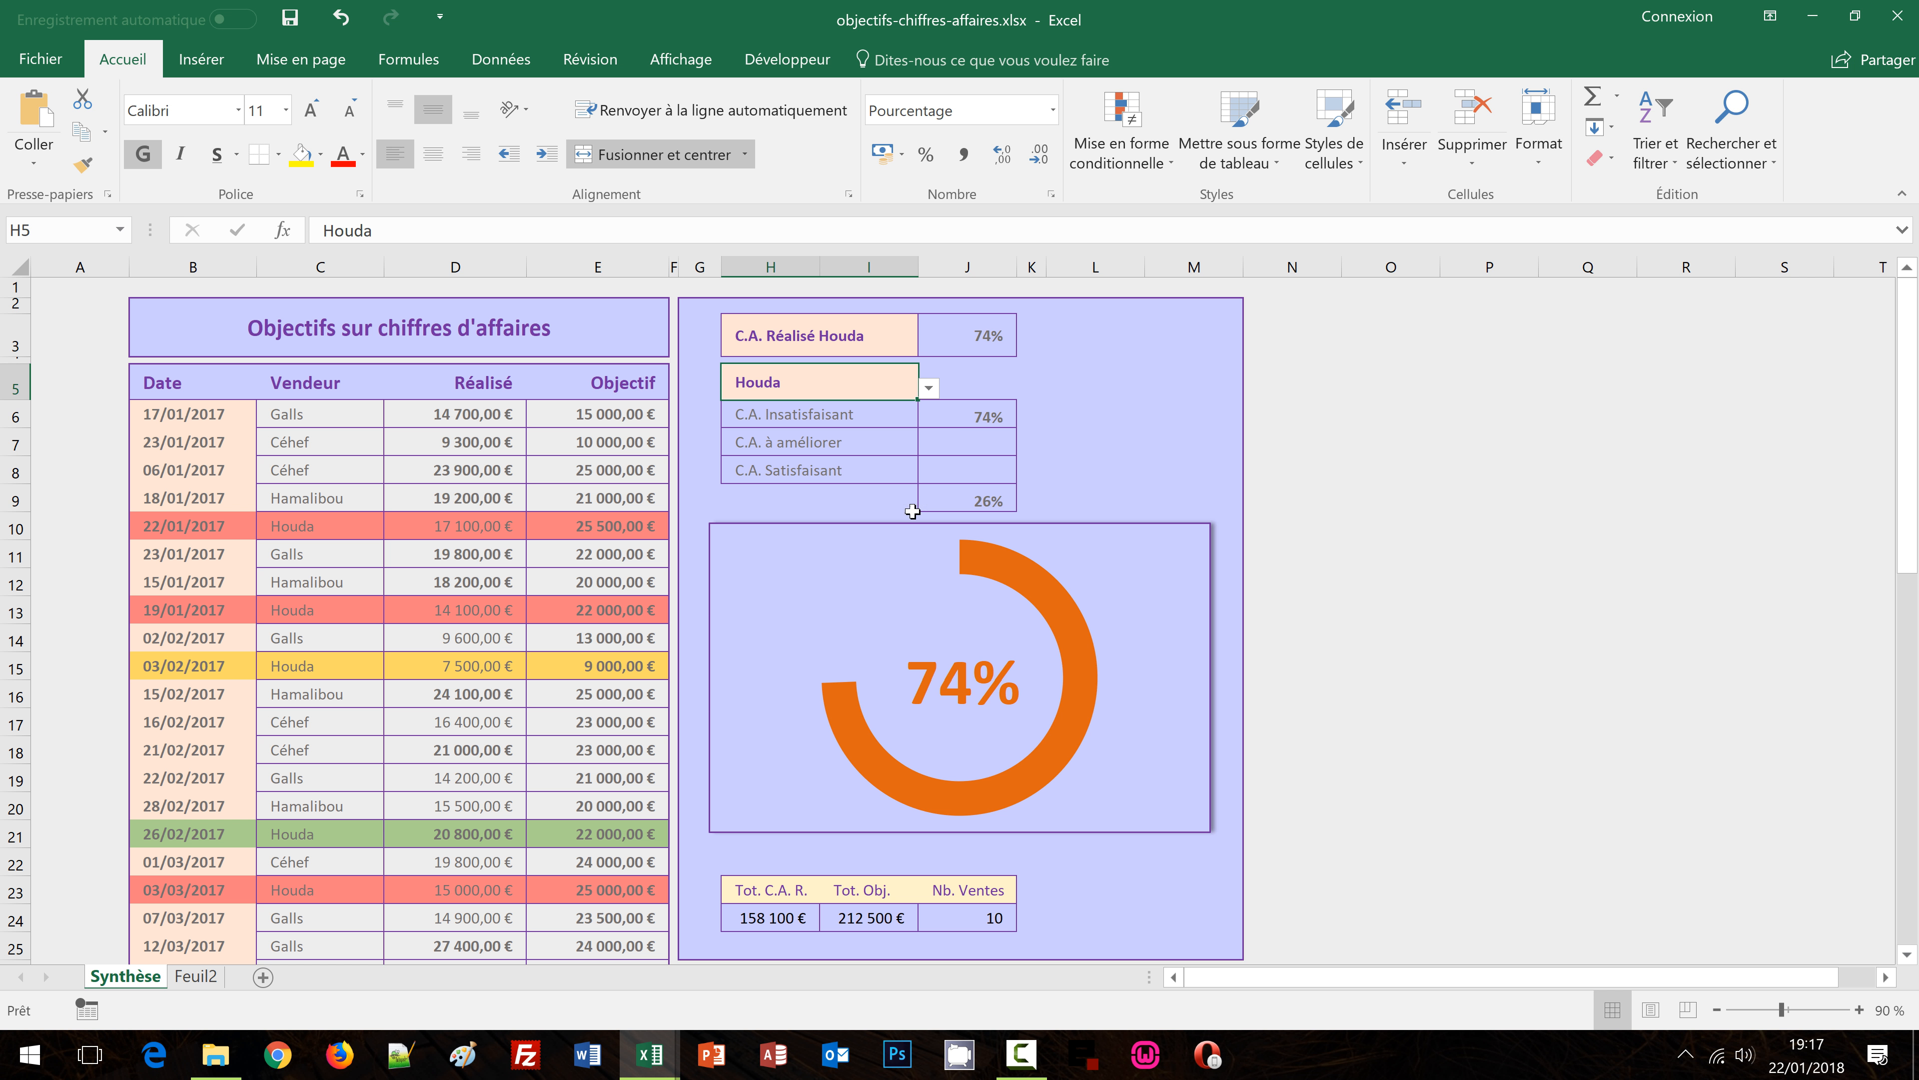
Choose the third seller in the list of H5 and check the coloured rows in the table
click(929, 388)
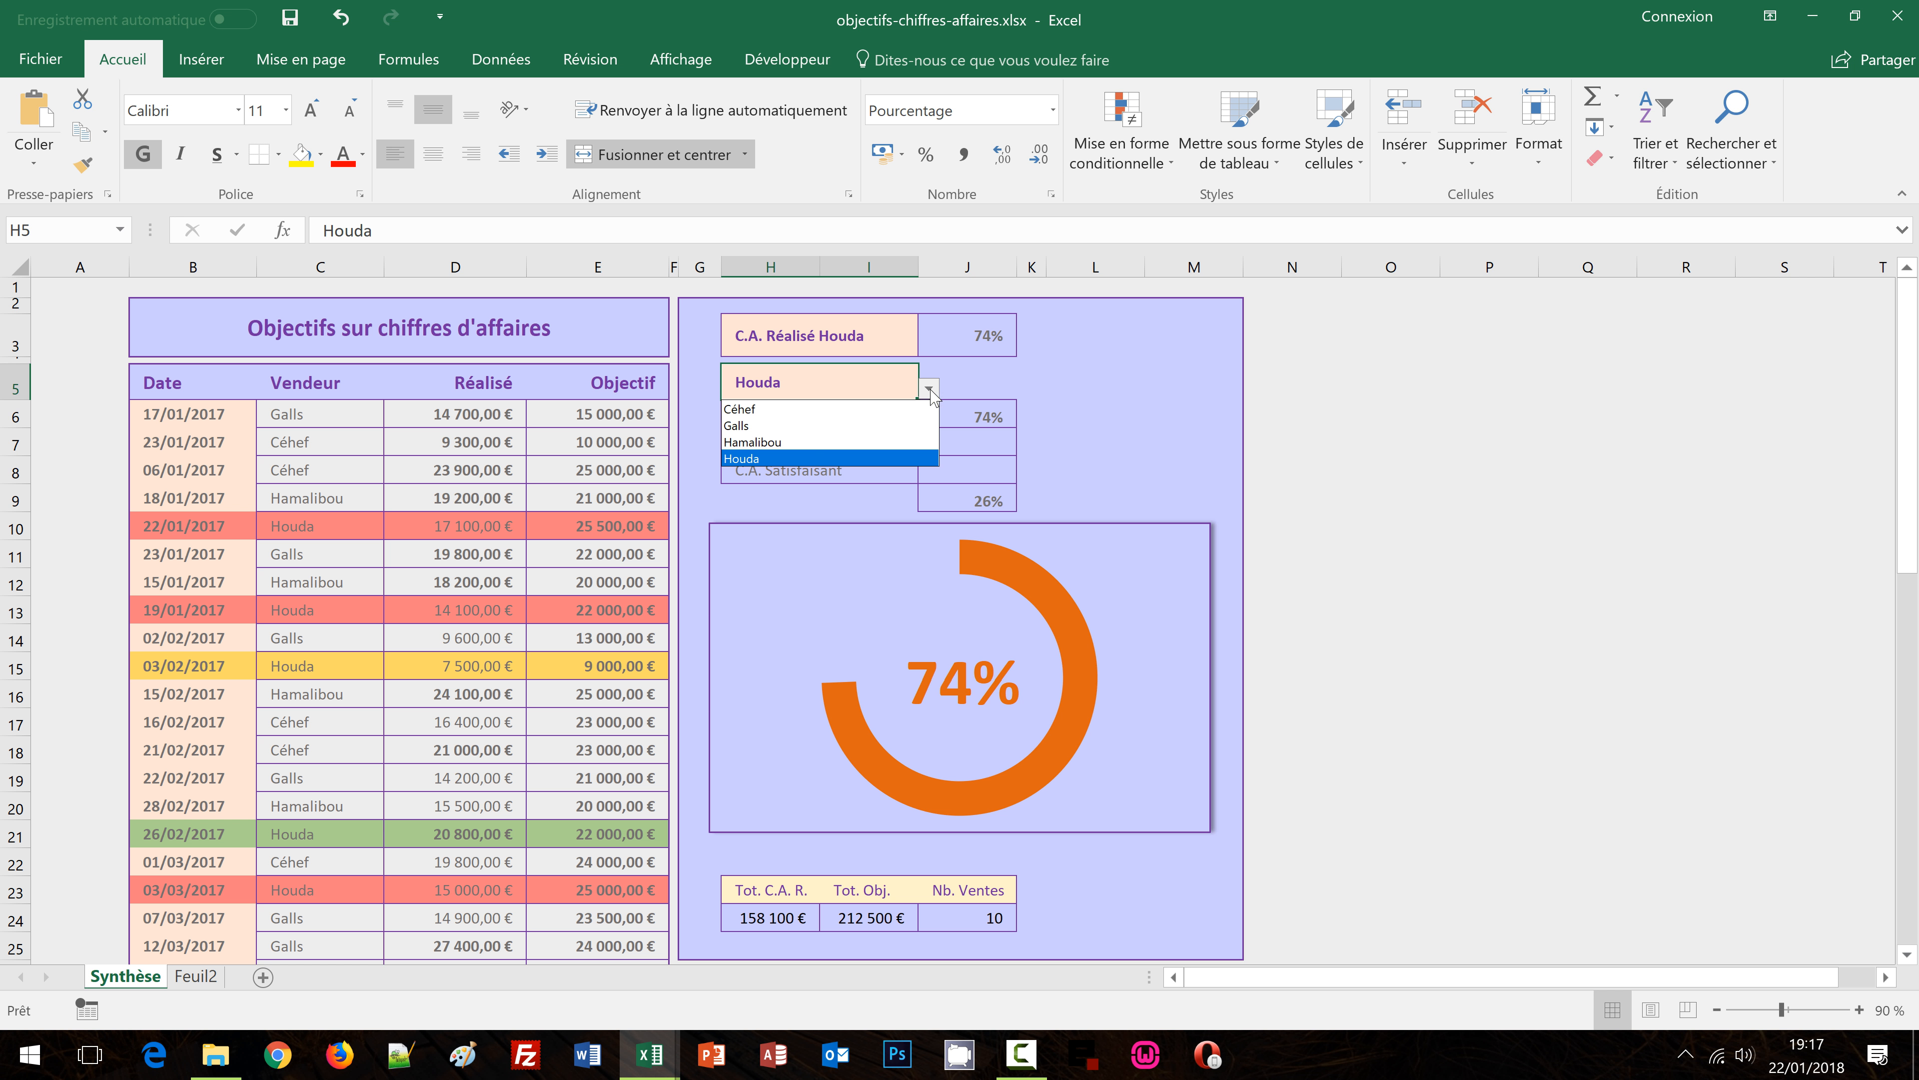
click(790, 442)
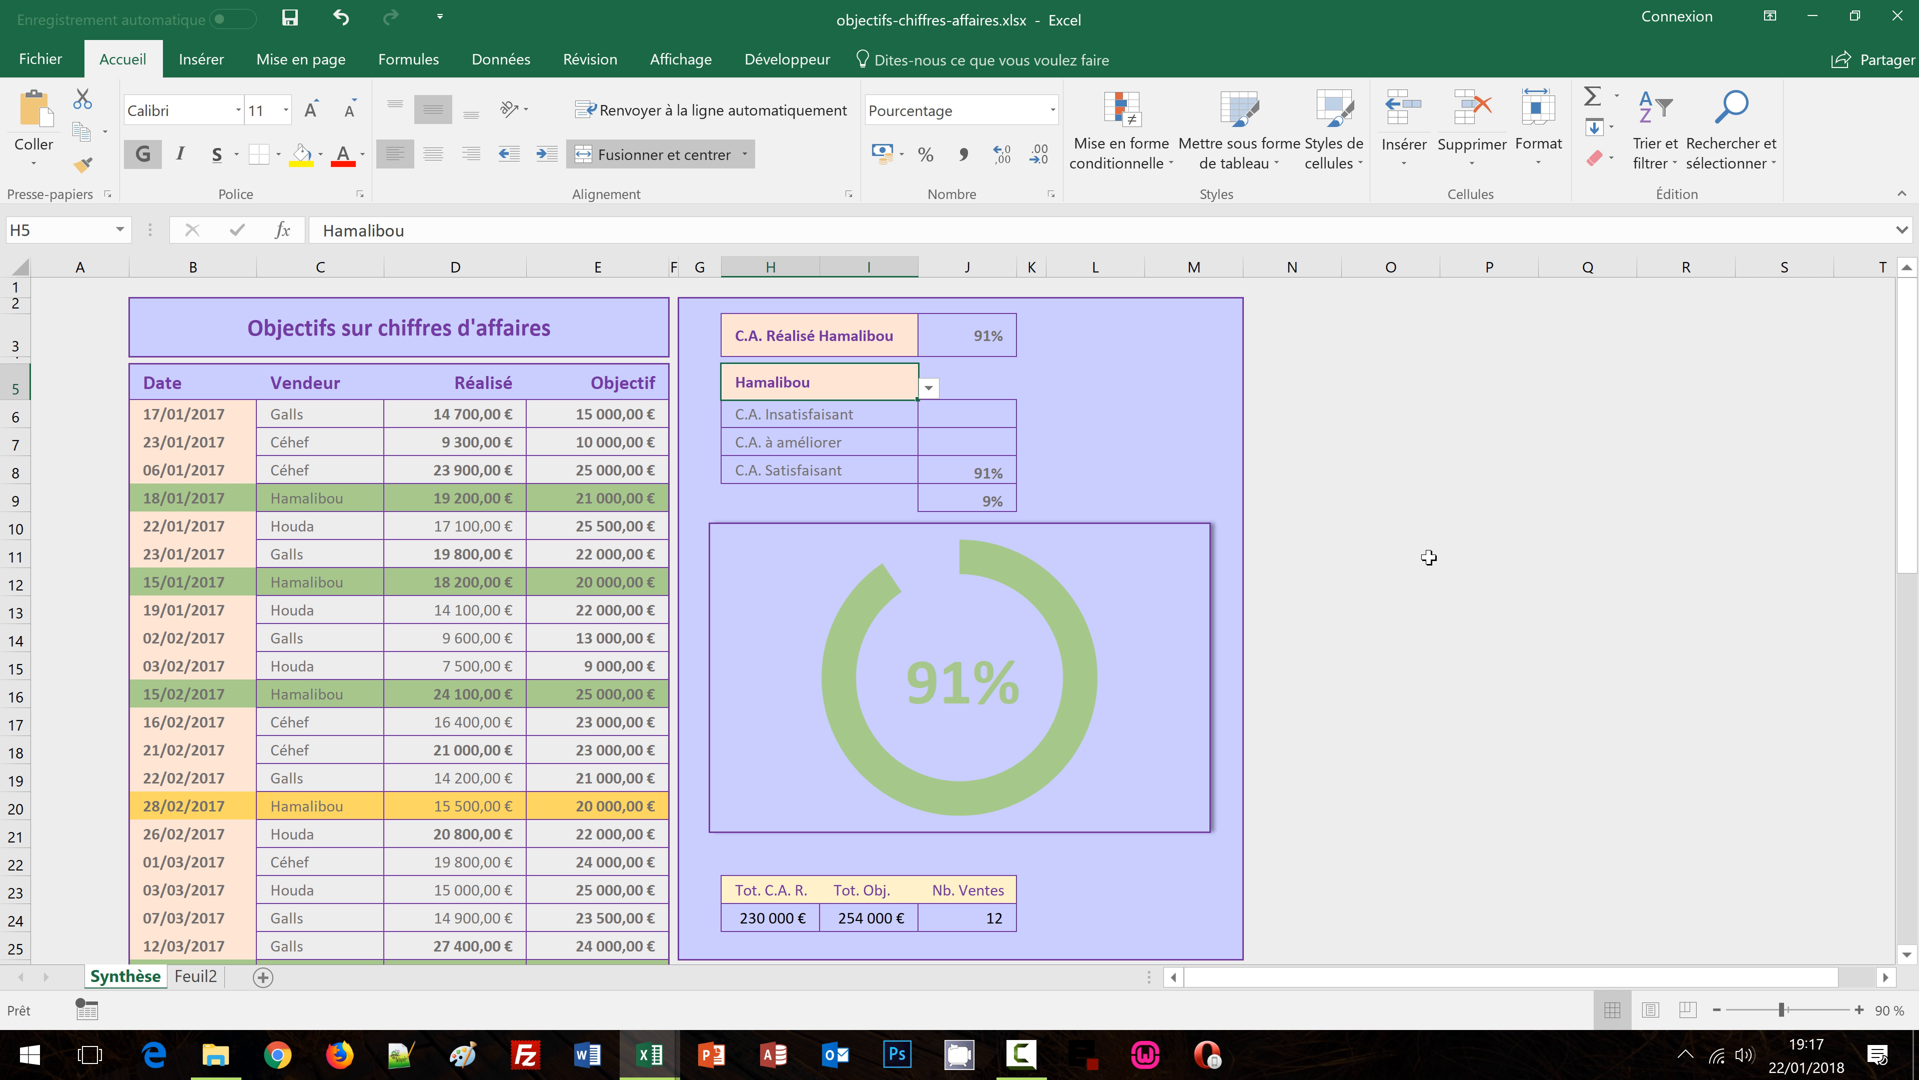
scroll(1423, 575, down, 1)
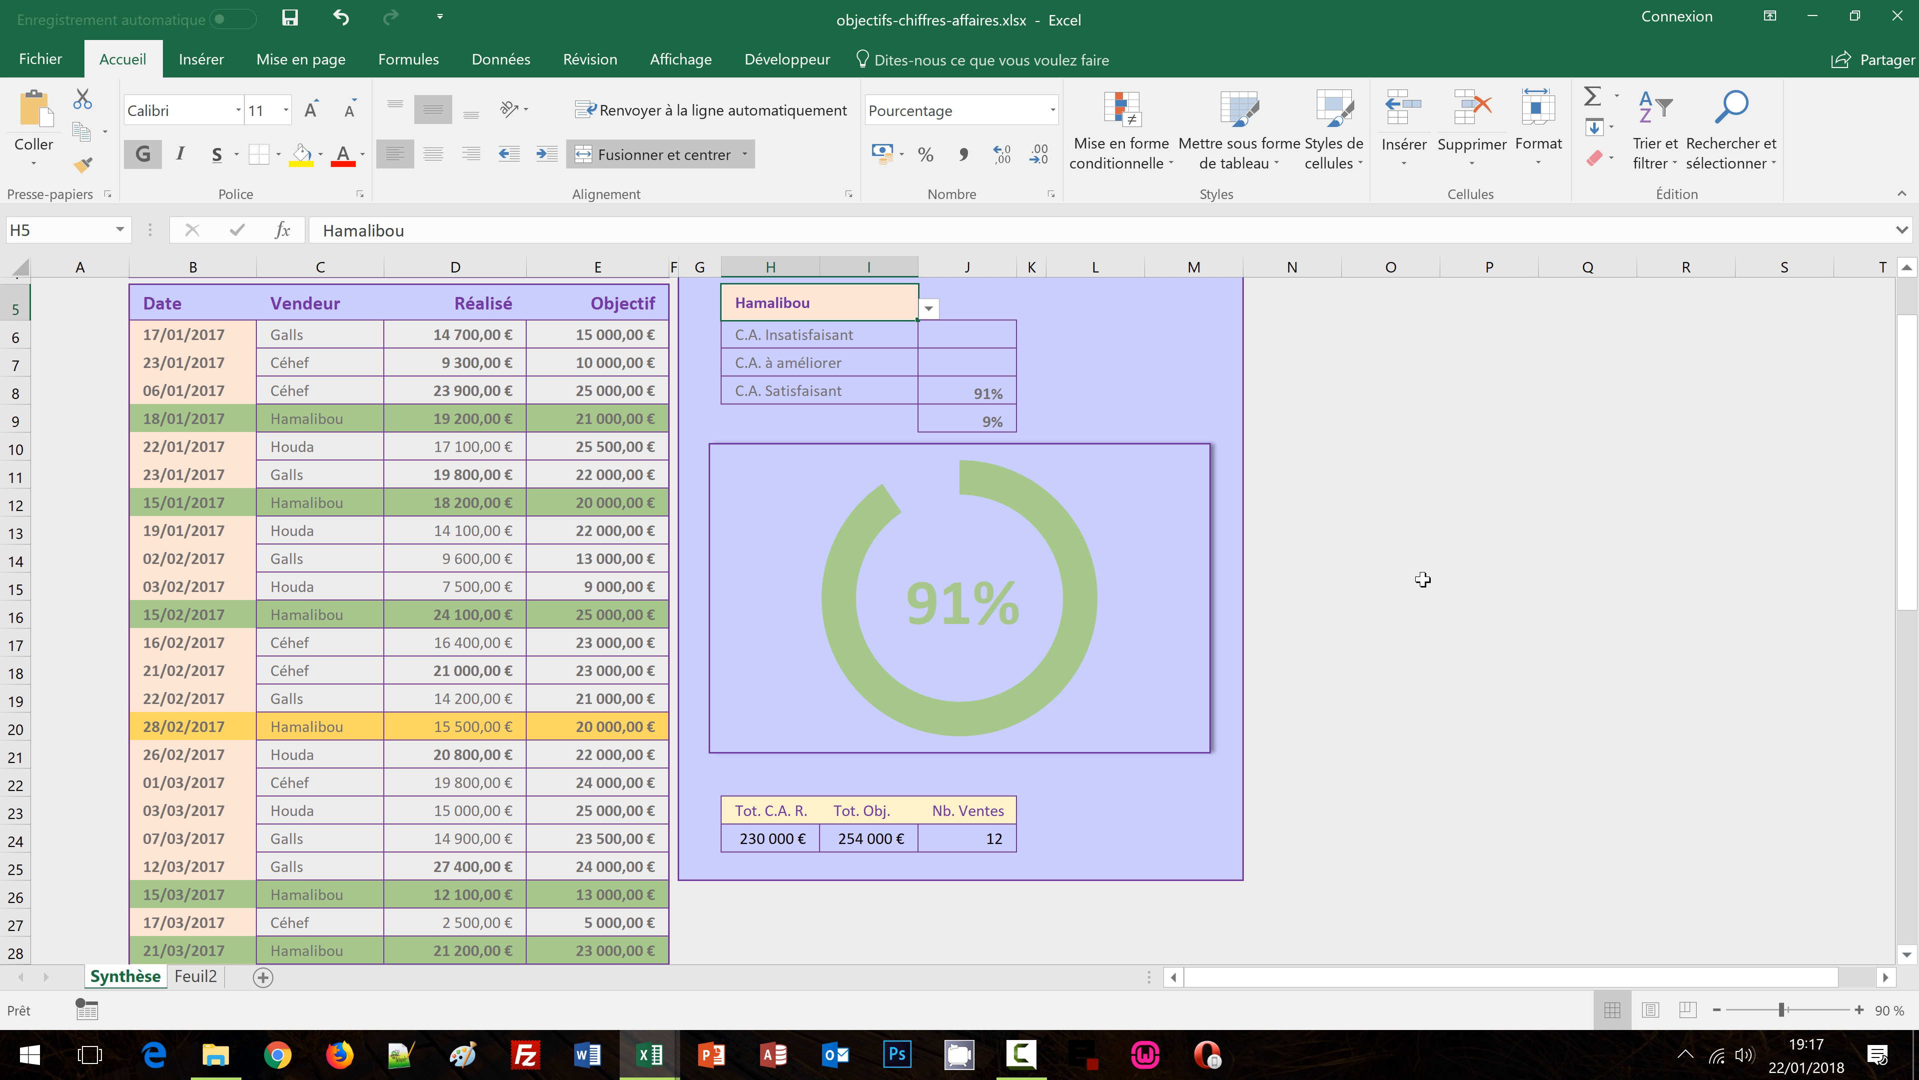
Examine the selected seller's row colouring down to the last sale in the table and return to the top of the sheet
scroll(1421, 582, down, 4)
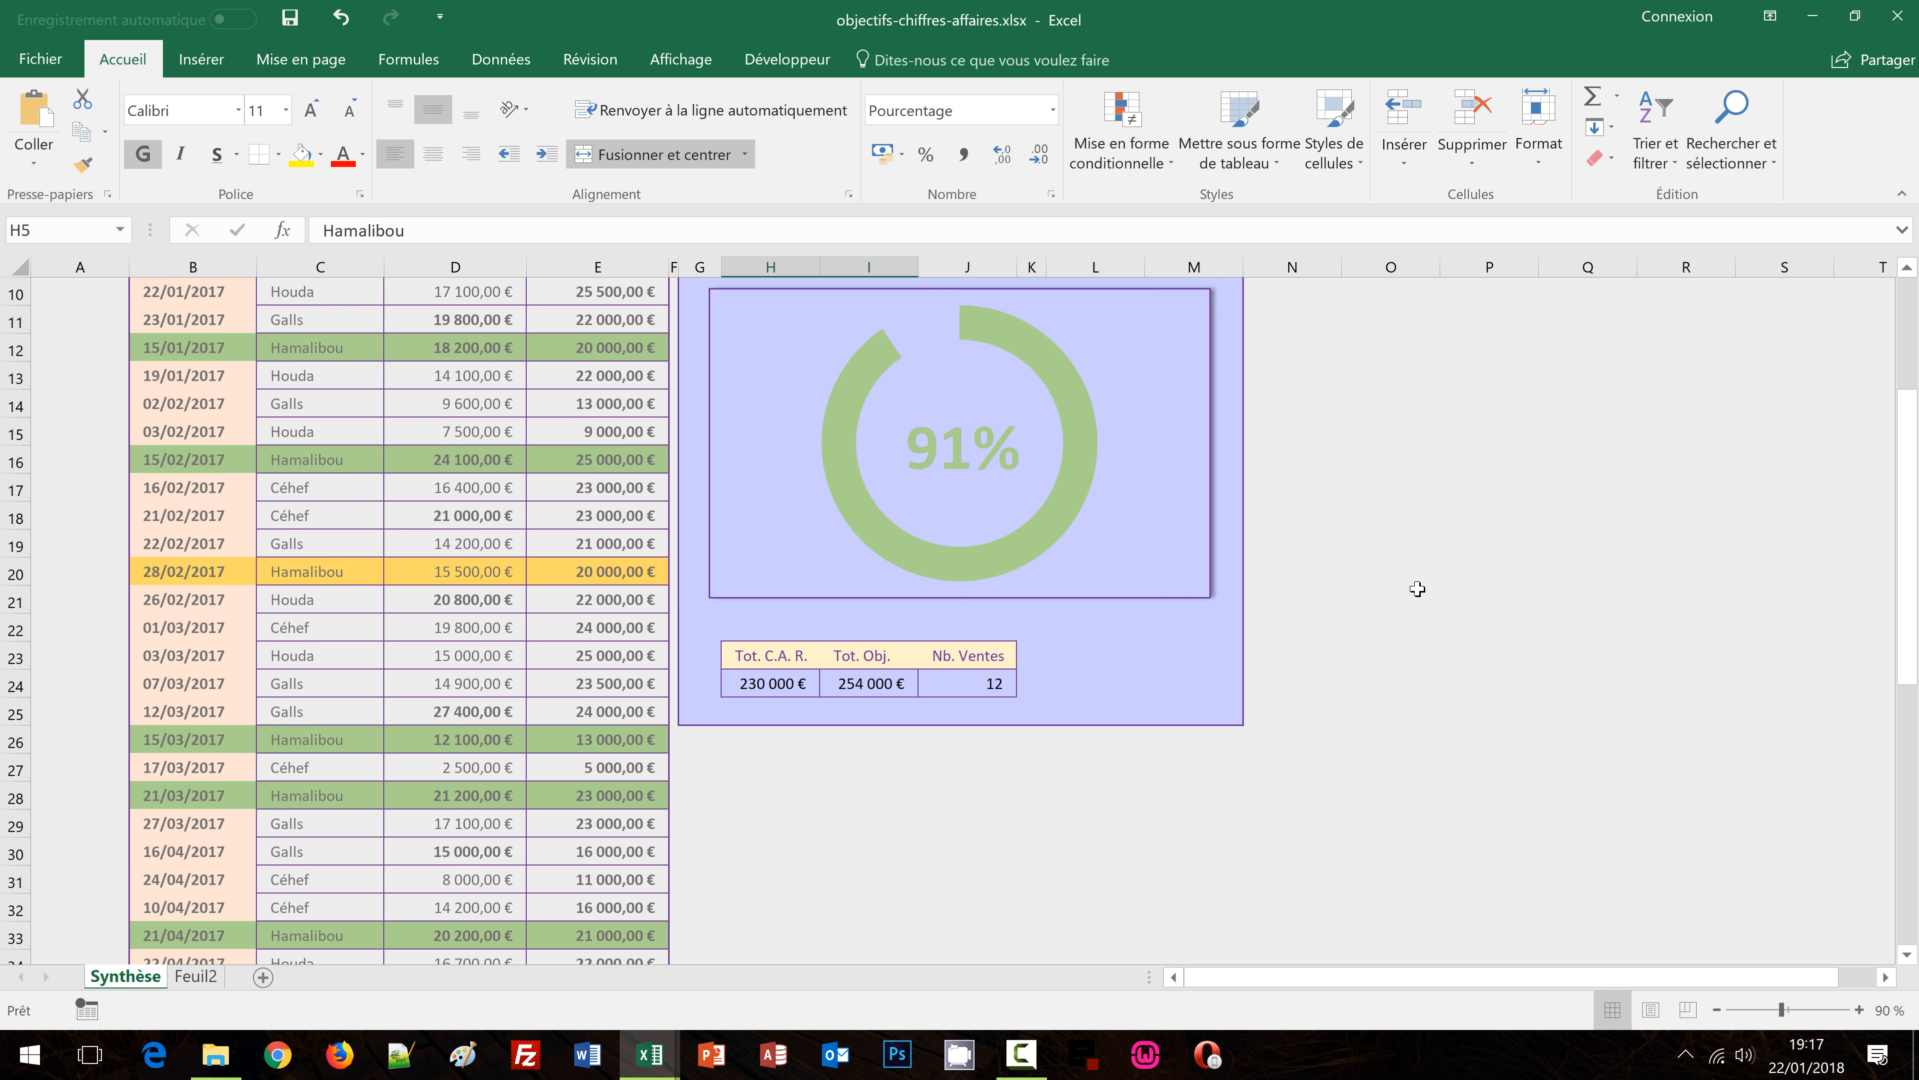
scroll(1418, 590, down, 1)
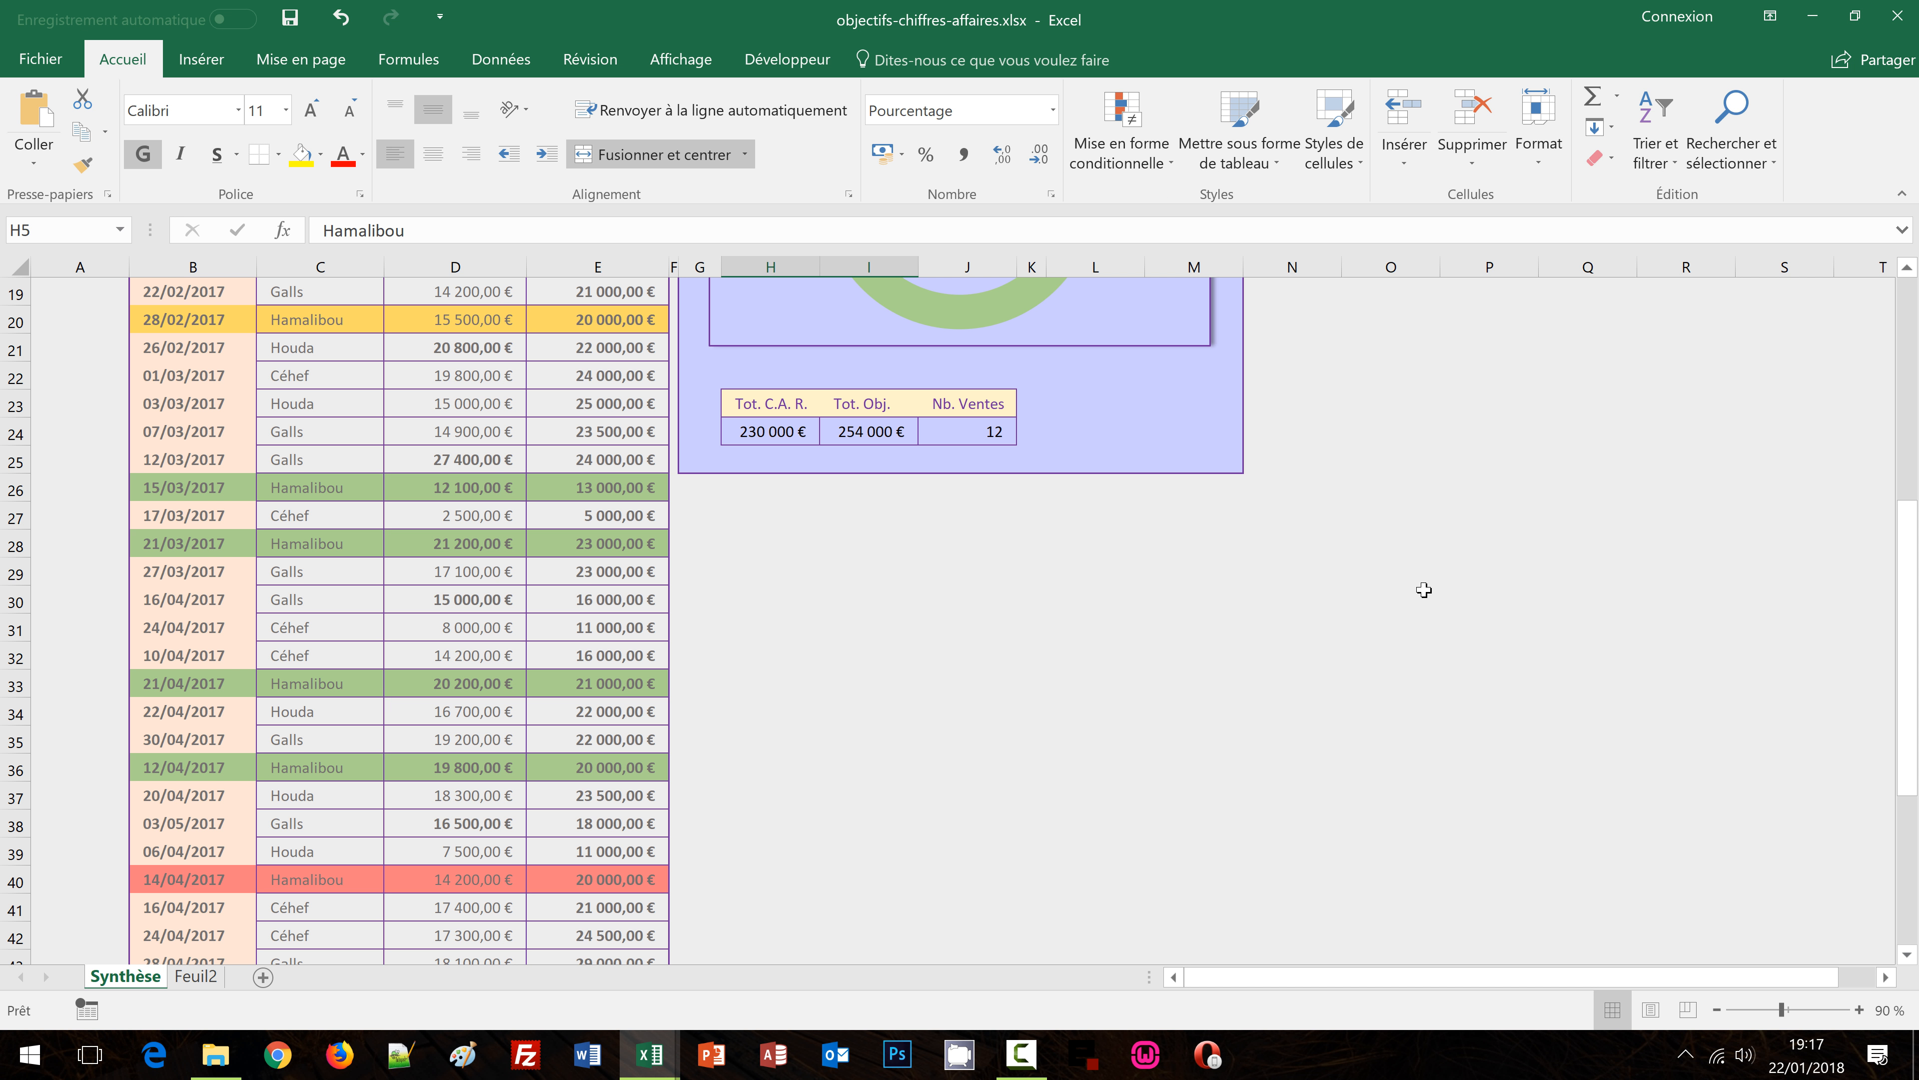
scroll(1469, 605, down, 4)
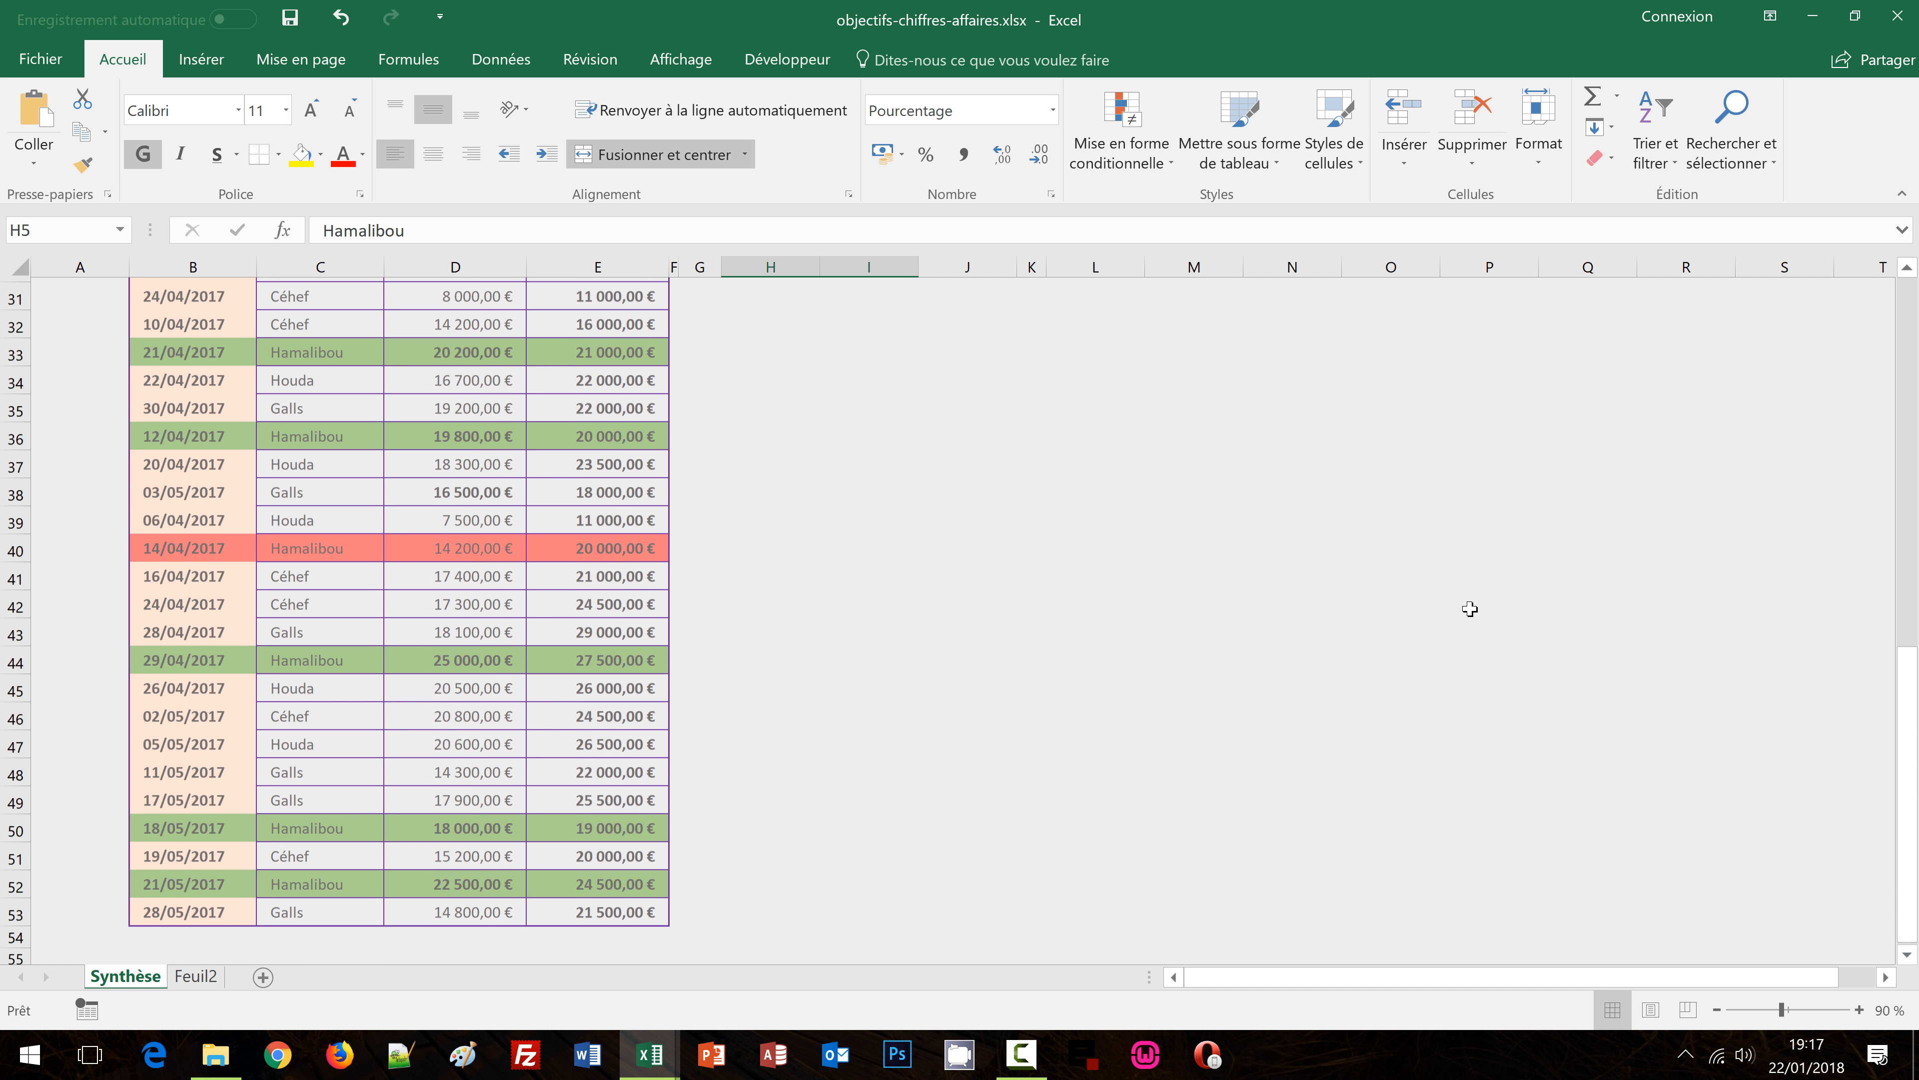
scroll(1469, 609, down, 1)
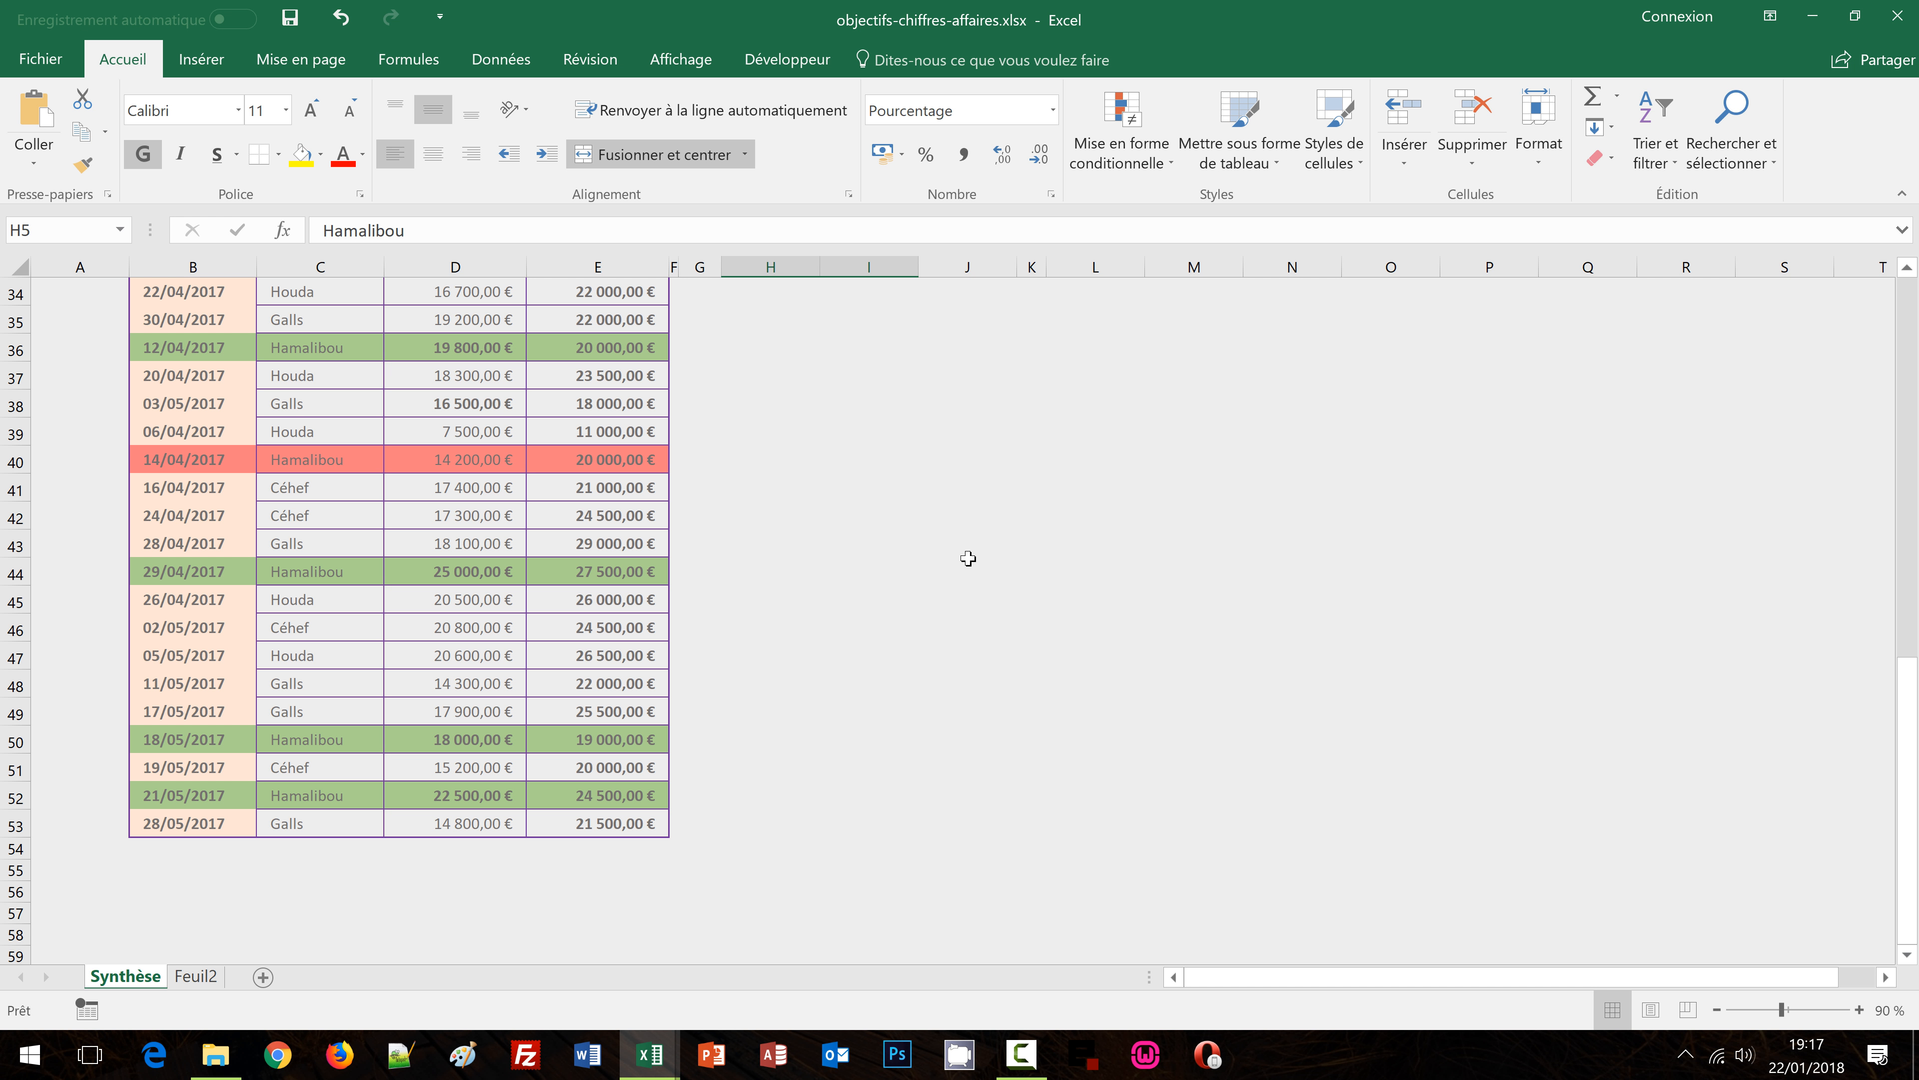
scroll(975, 559, up, 8)
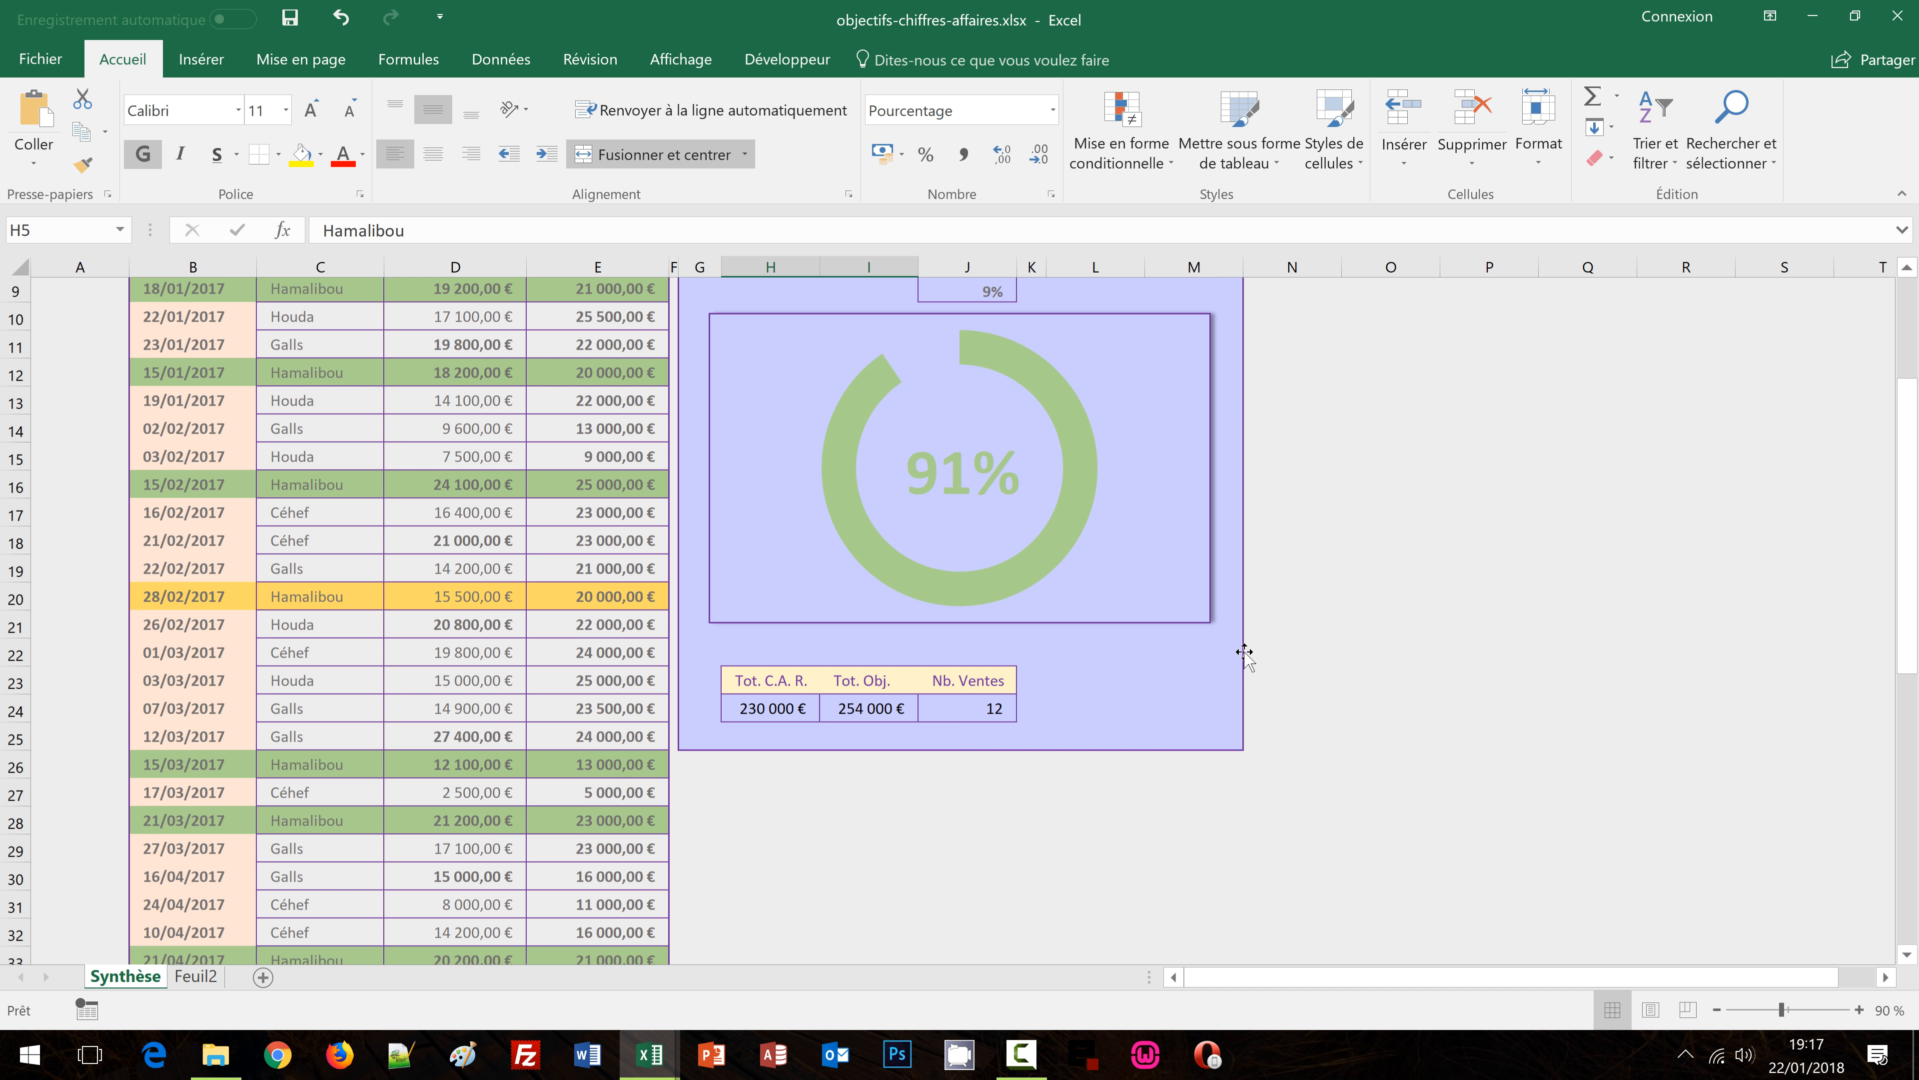
scroll(1293, 659, up, 3)
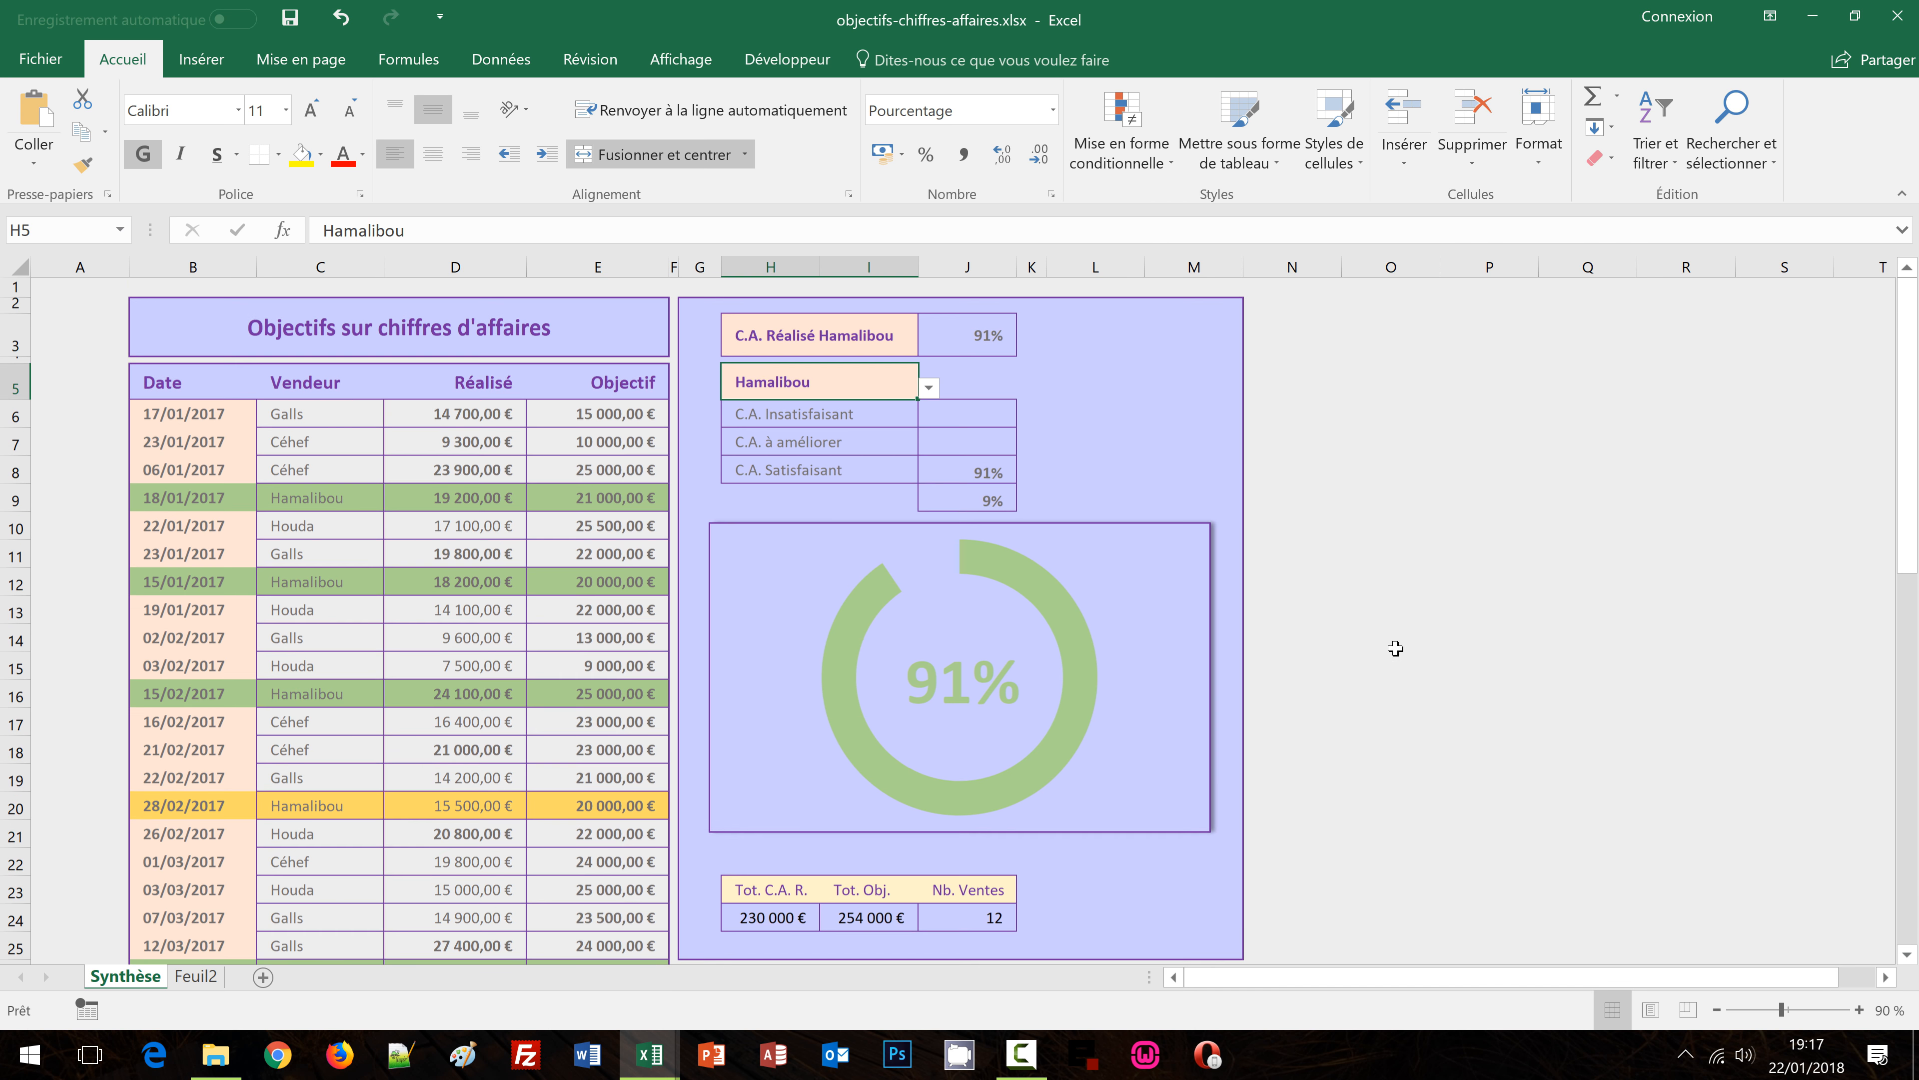
Choose another seller in the list of H5 to test the row highlighting
click(929, 388)
click(839, 425)
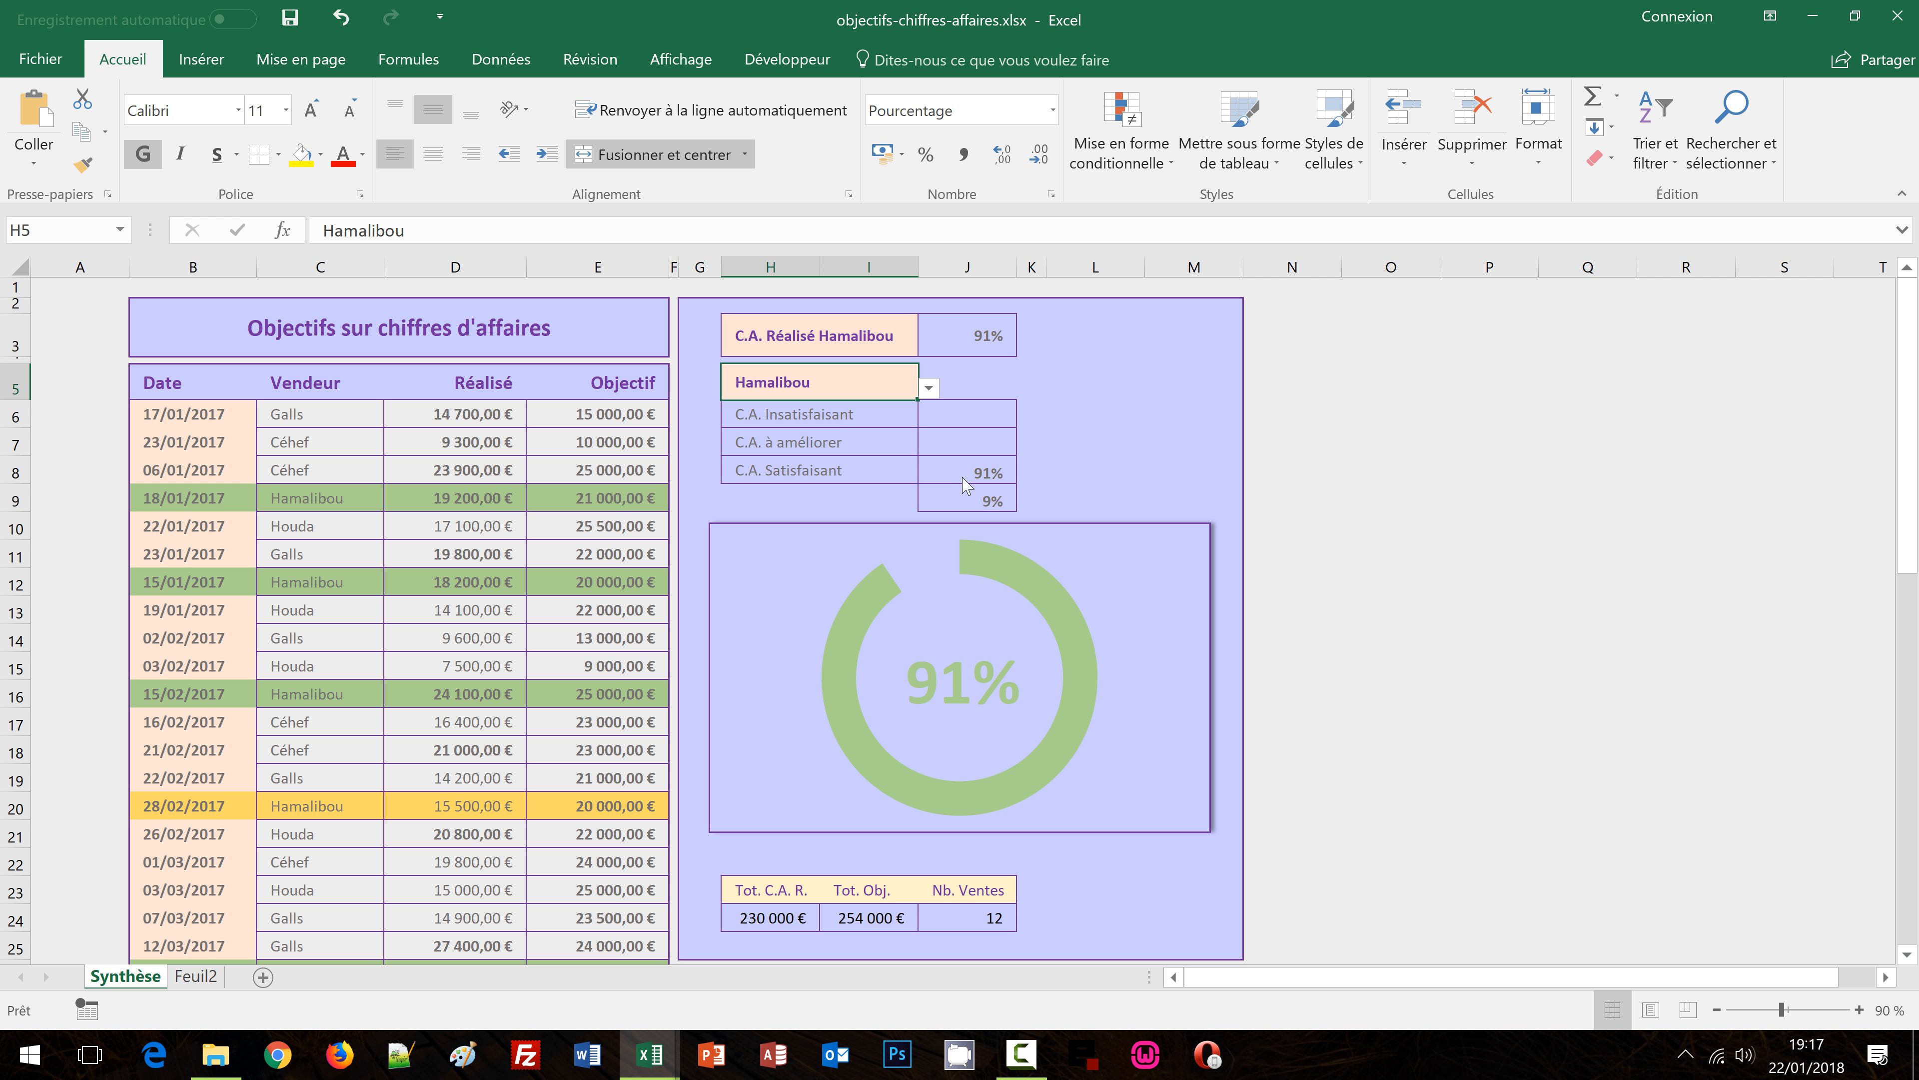